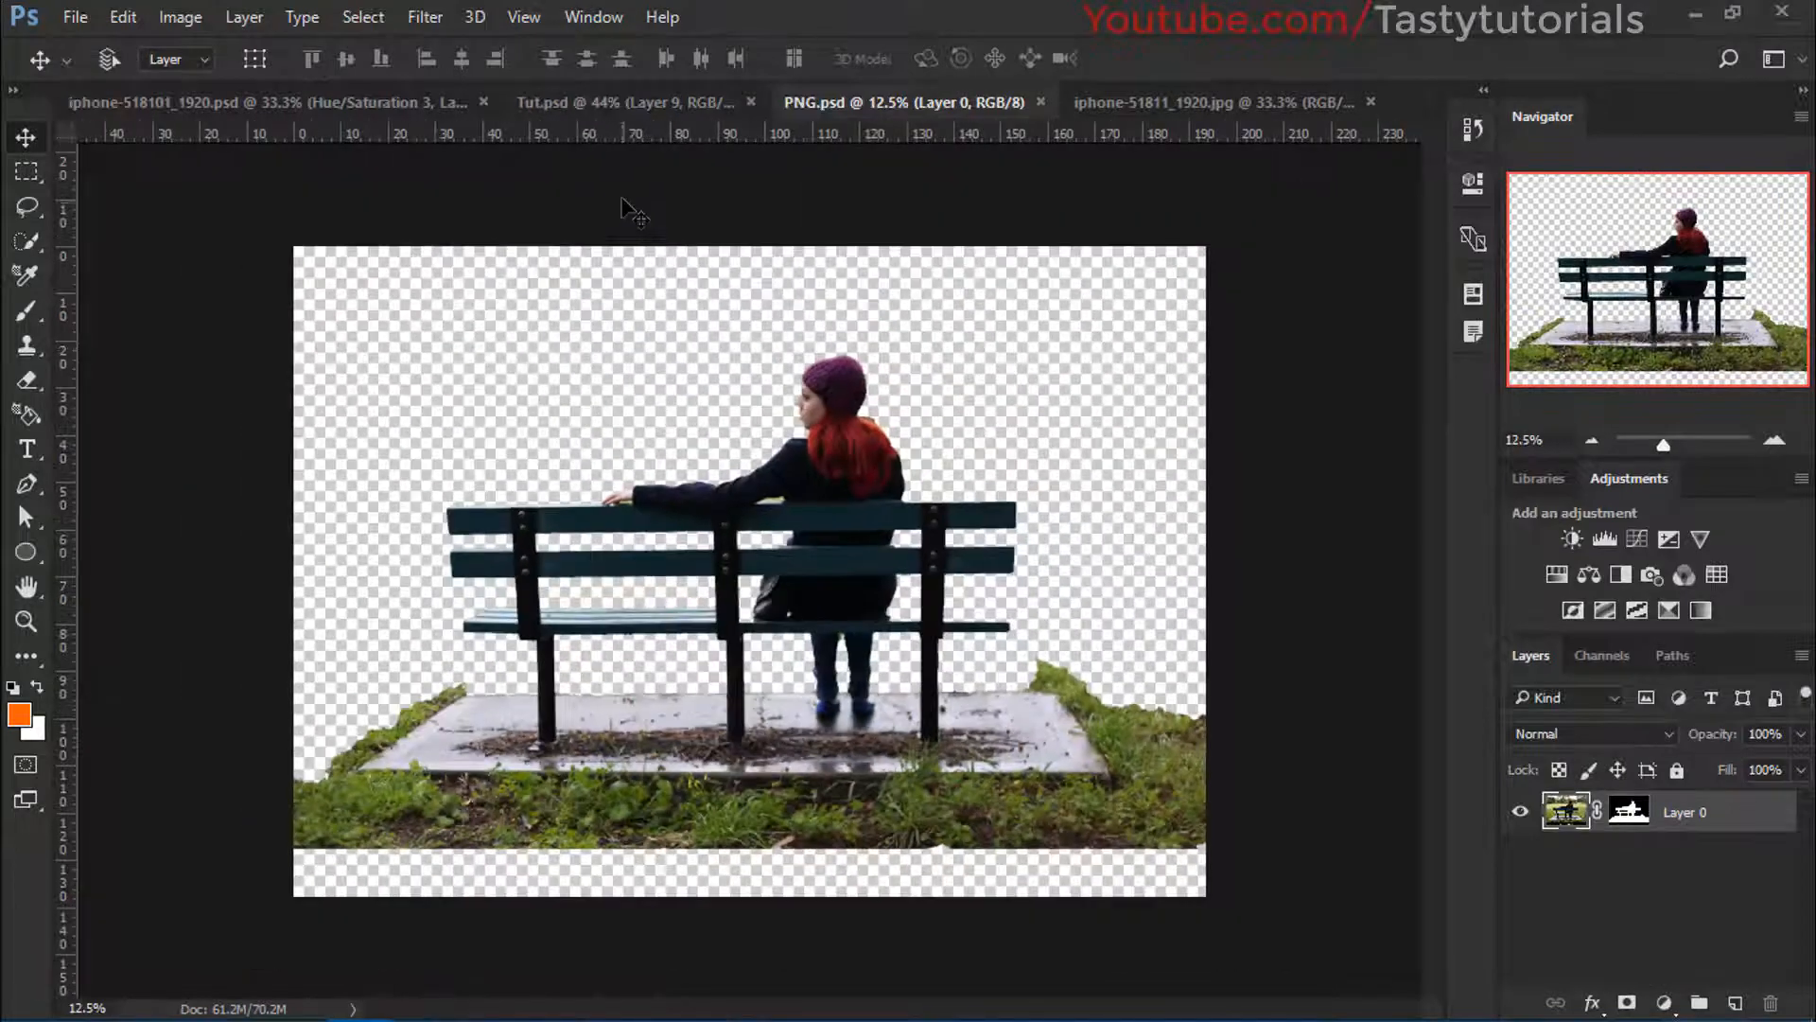
Compare the two finished phone composites in iphone-518101_1920.psd and Tut.psd
{"action": "left_click", "coordinate": [613, 104]}
{"action": "left_click", "coordinate": [312, 105]}
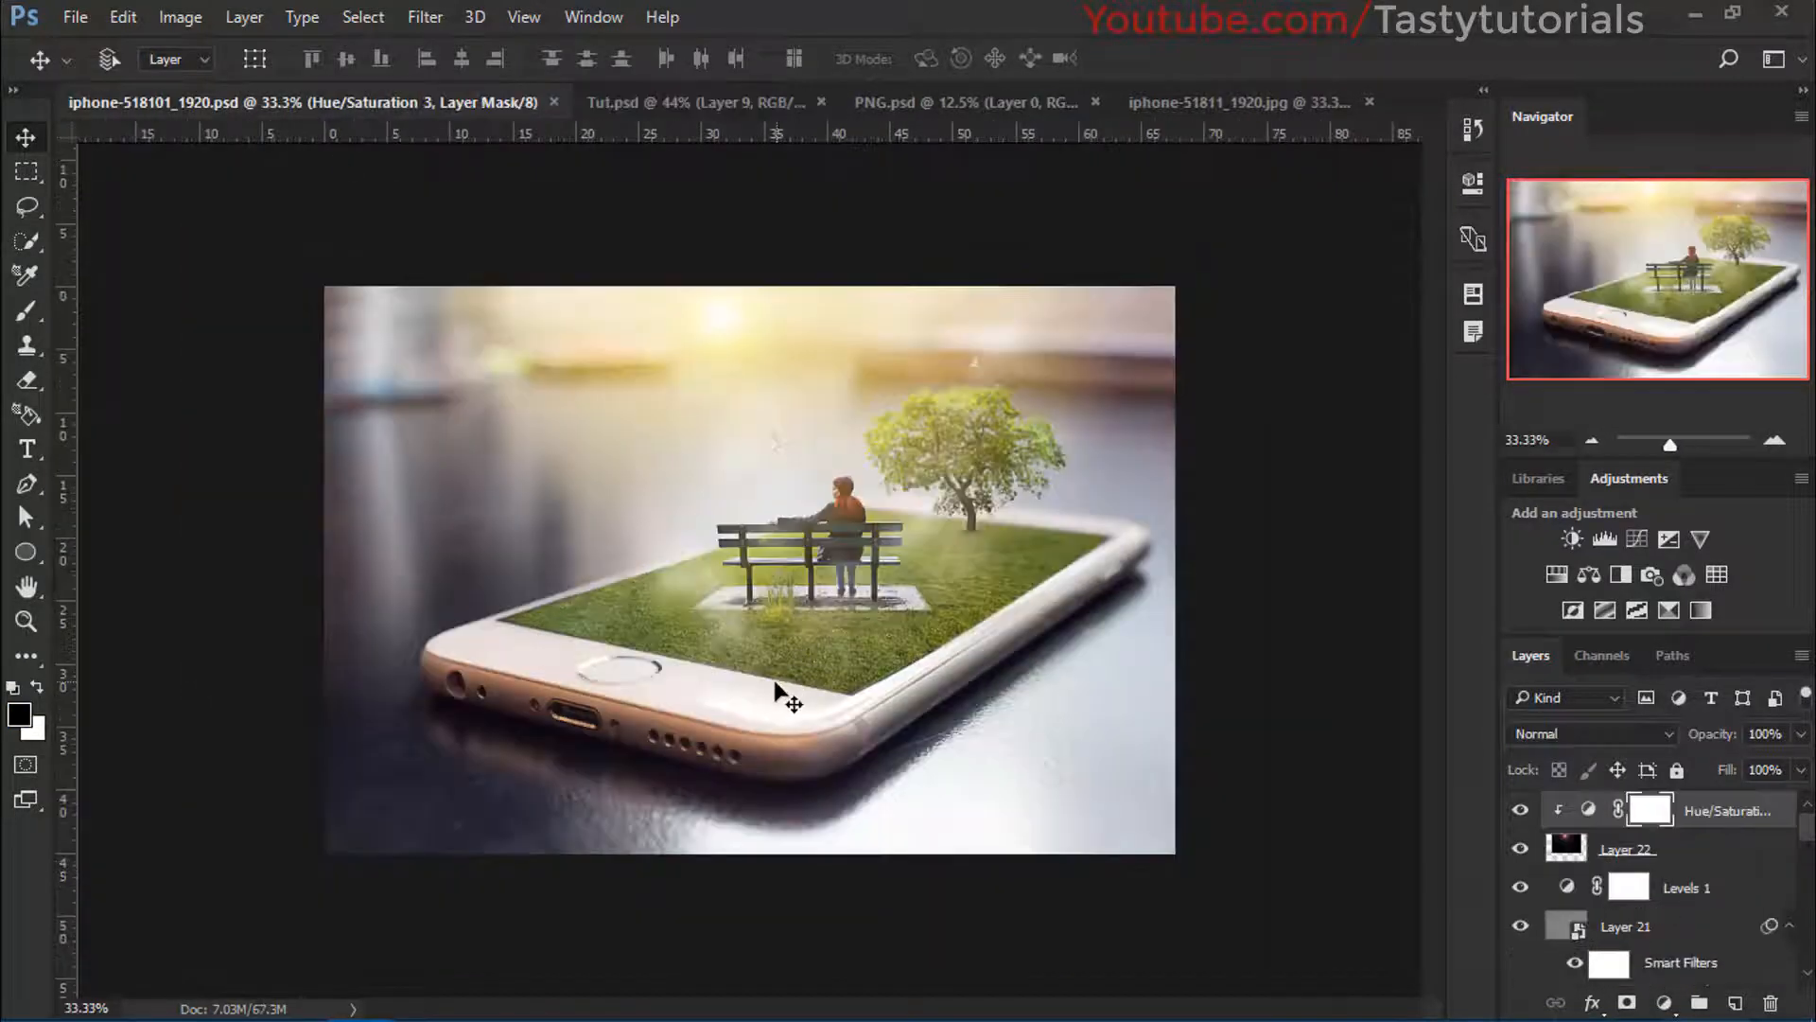
{"action": "scroll", "coordinate": [775, 695], "scroll_direction": "up", "scroll_amount": 1}
{"action": "left_click", "coordinate": [641, 104]}
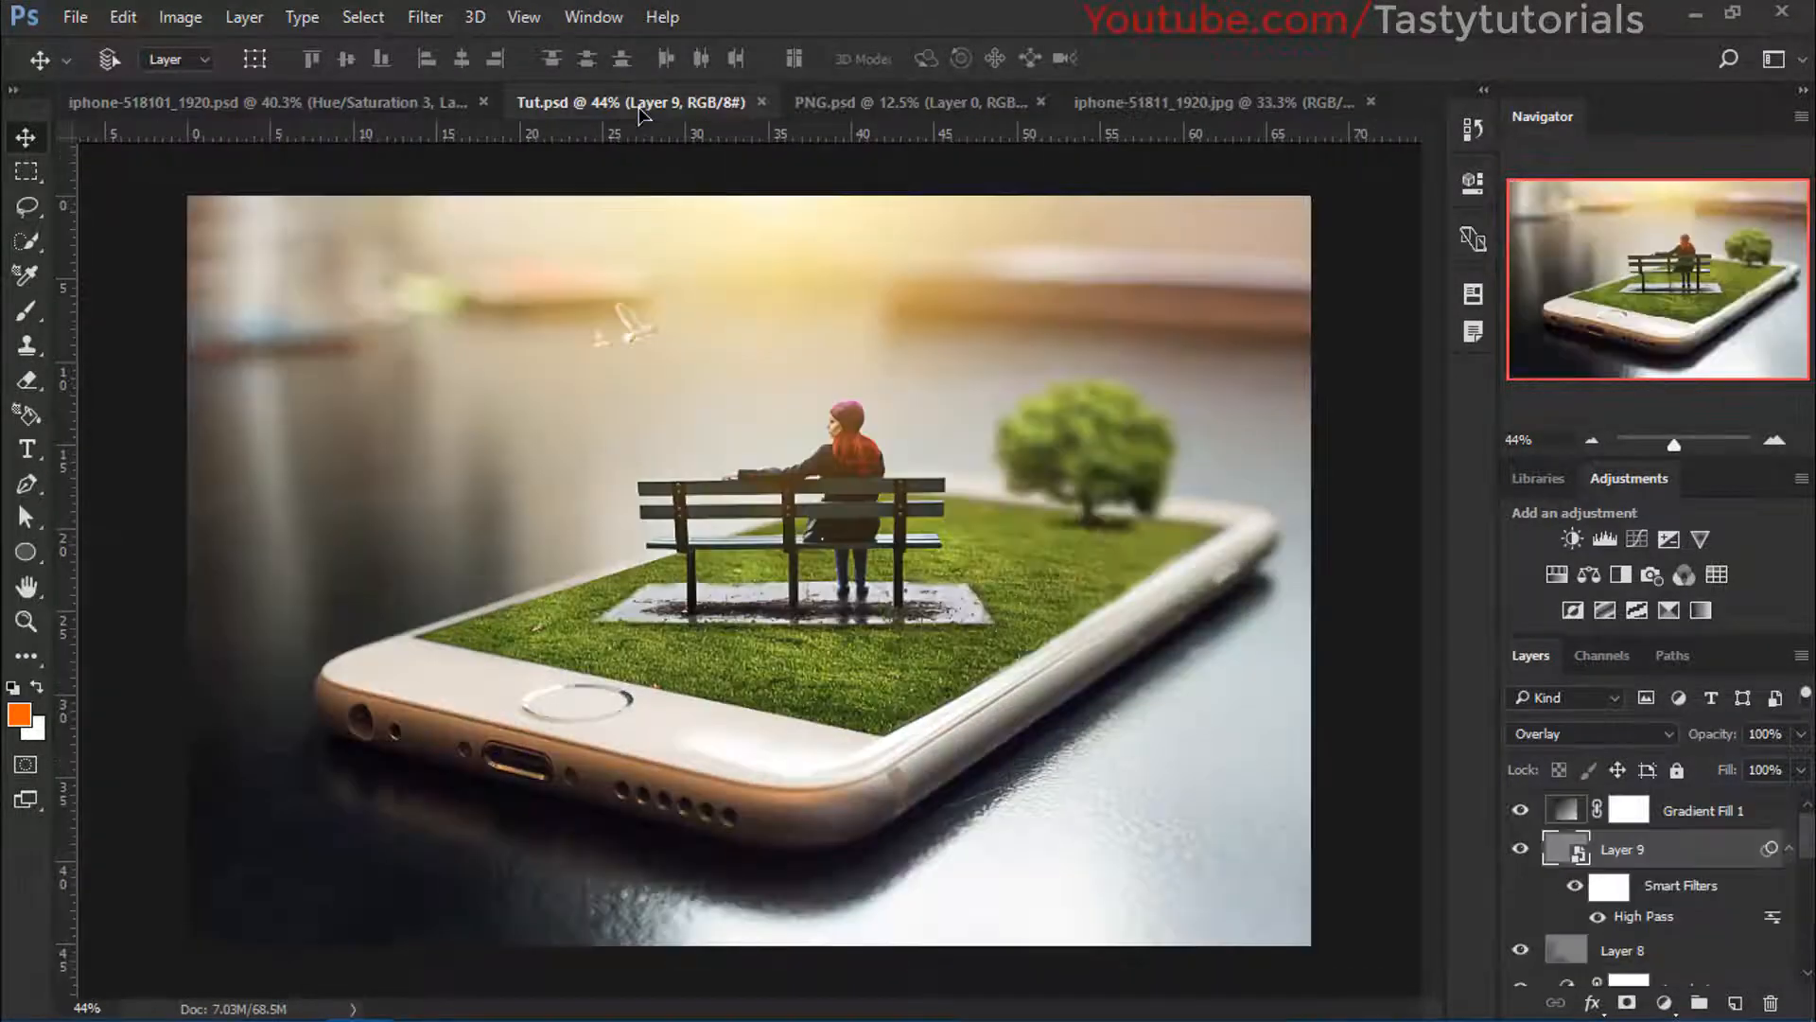
{"action": "left_click", "coordinate": [397, 112]}
{"action": "left_click", "coordinate": [610, 116]}
{"action": "scroll", "coordinate": [734, 628], "scroll_direction": "up", "scroll_amount": 1}
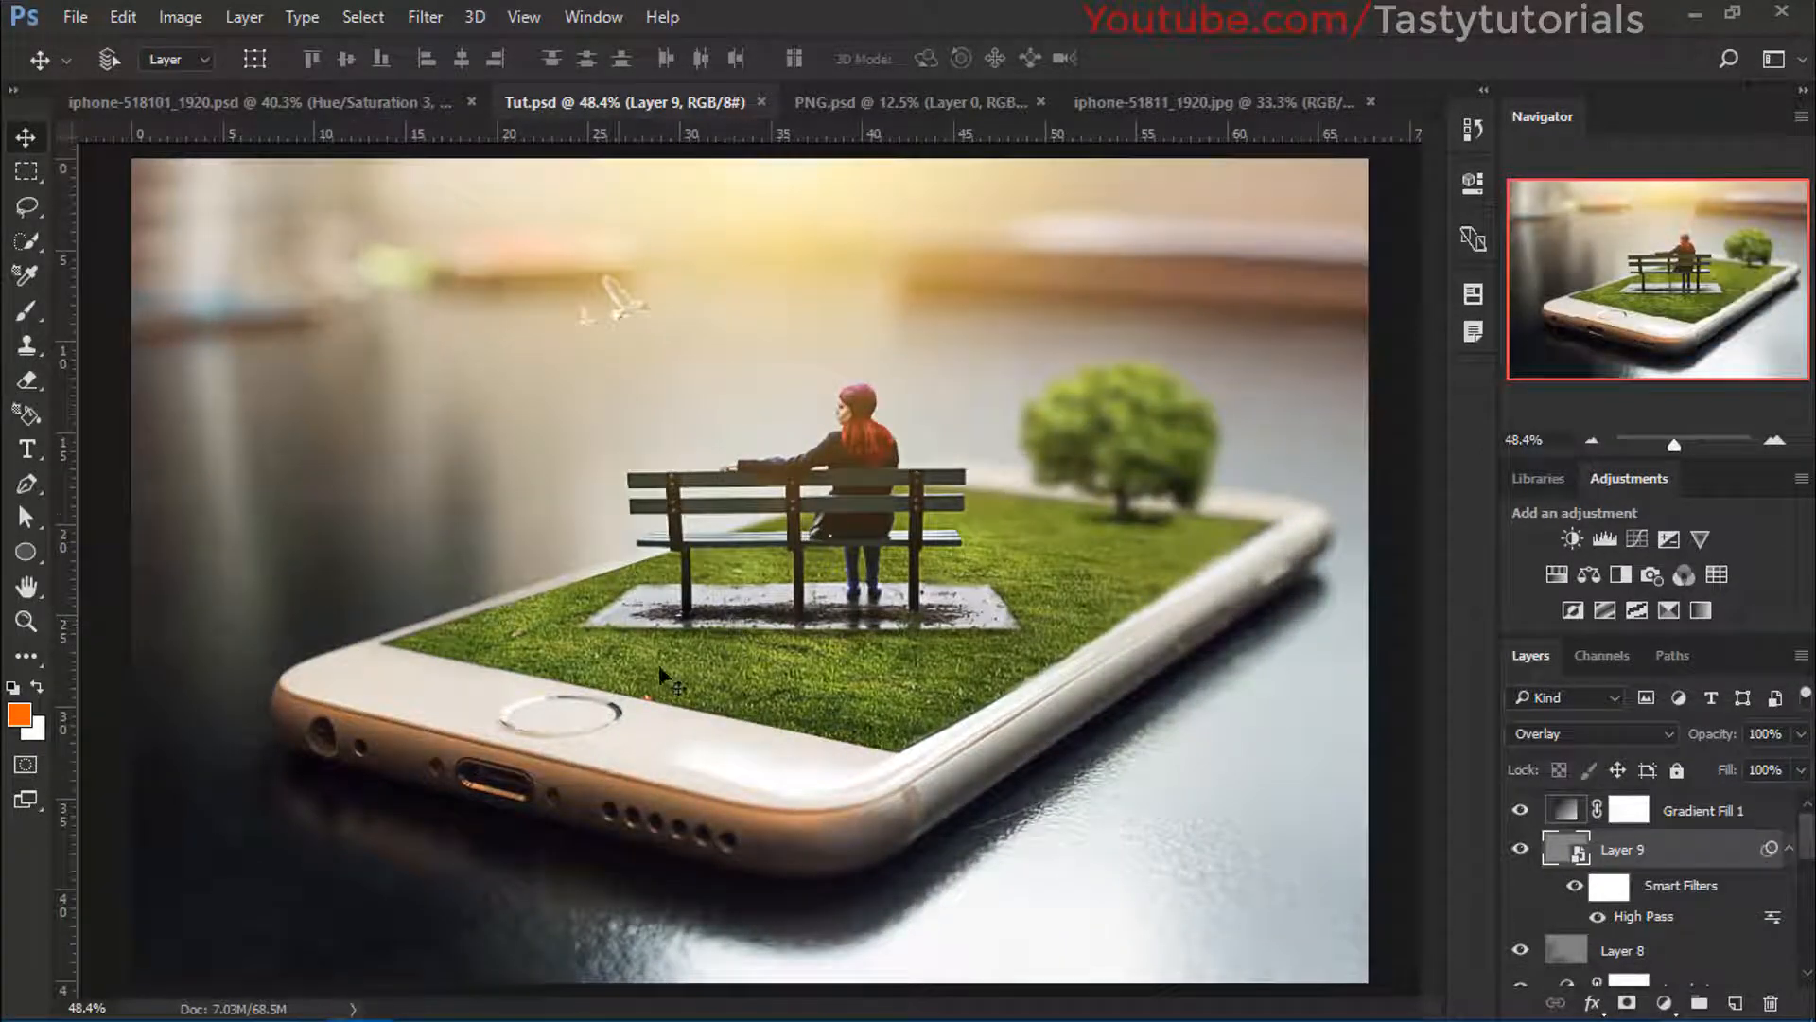
{"action": "left_click", "coordinate": [238, 102]}
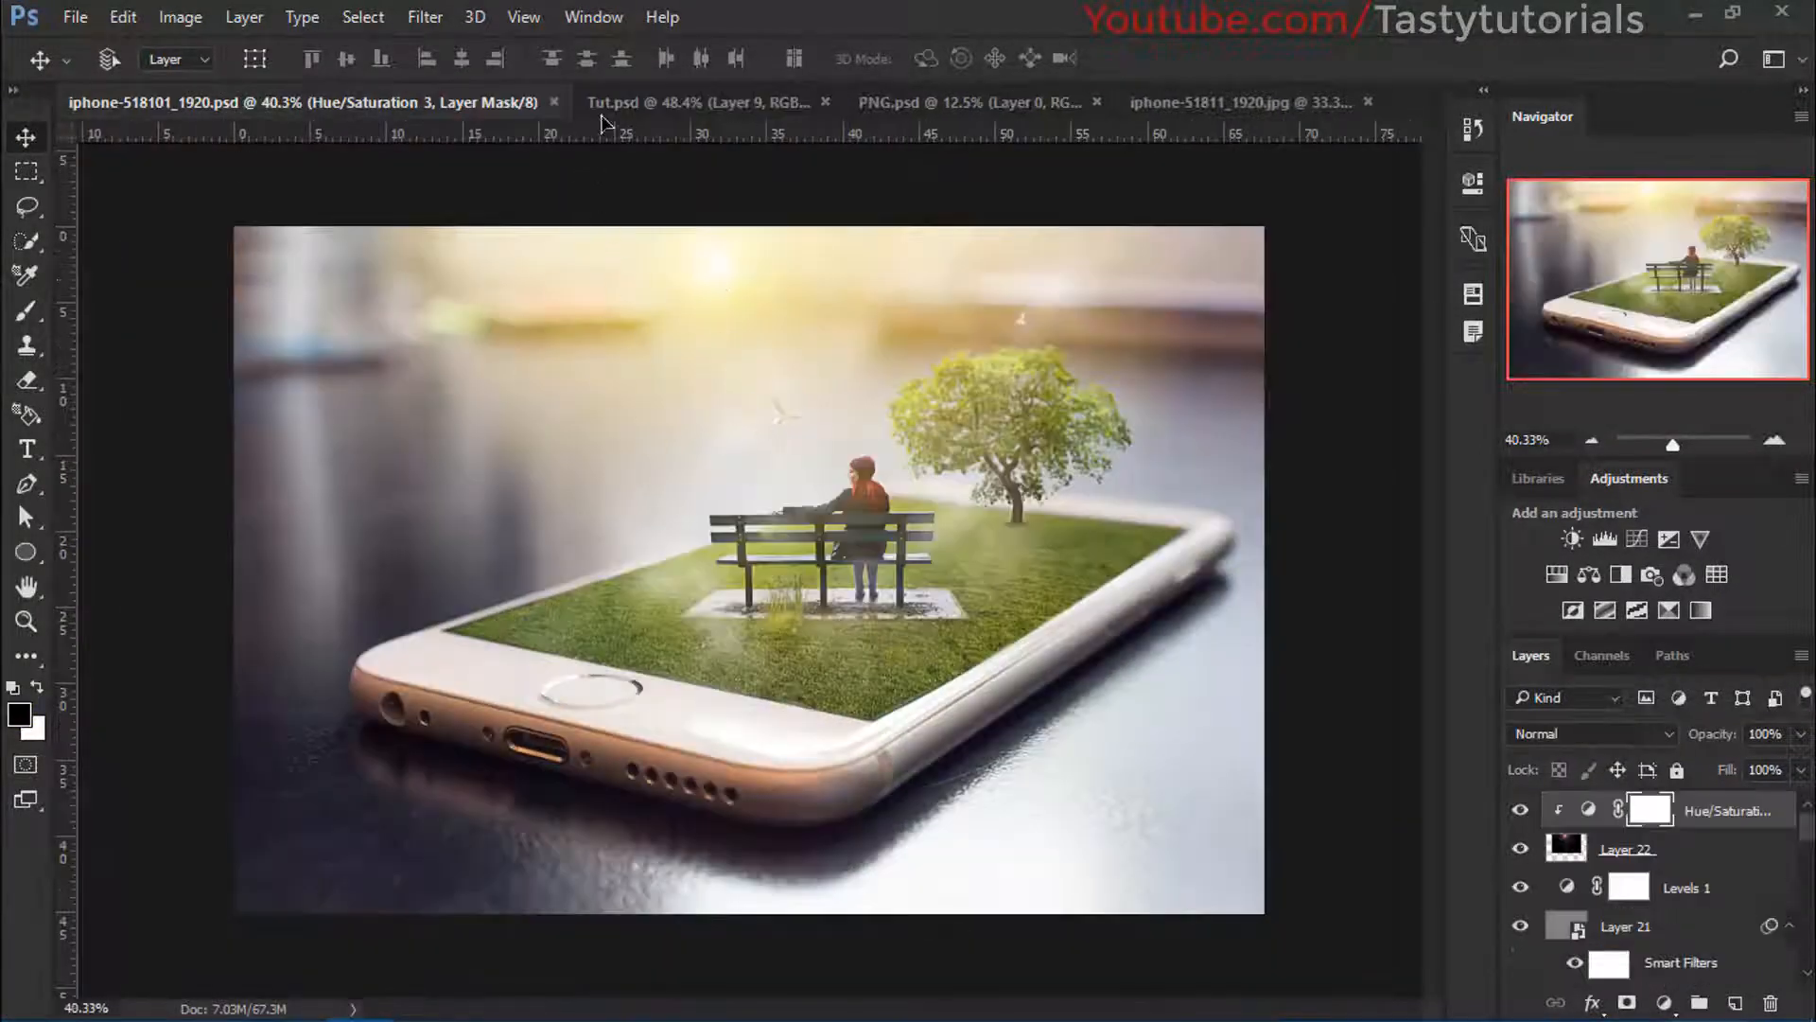
{"action": "left_click", "coordinate": [602, 112]}
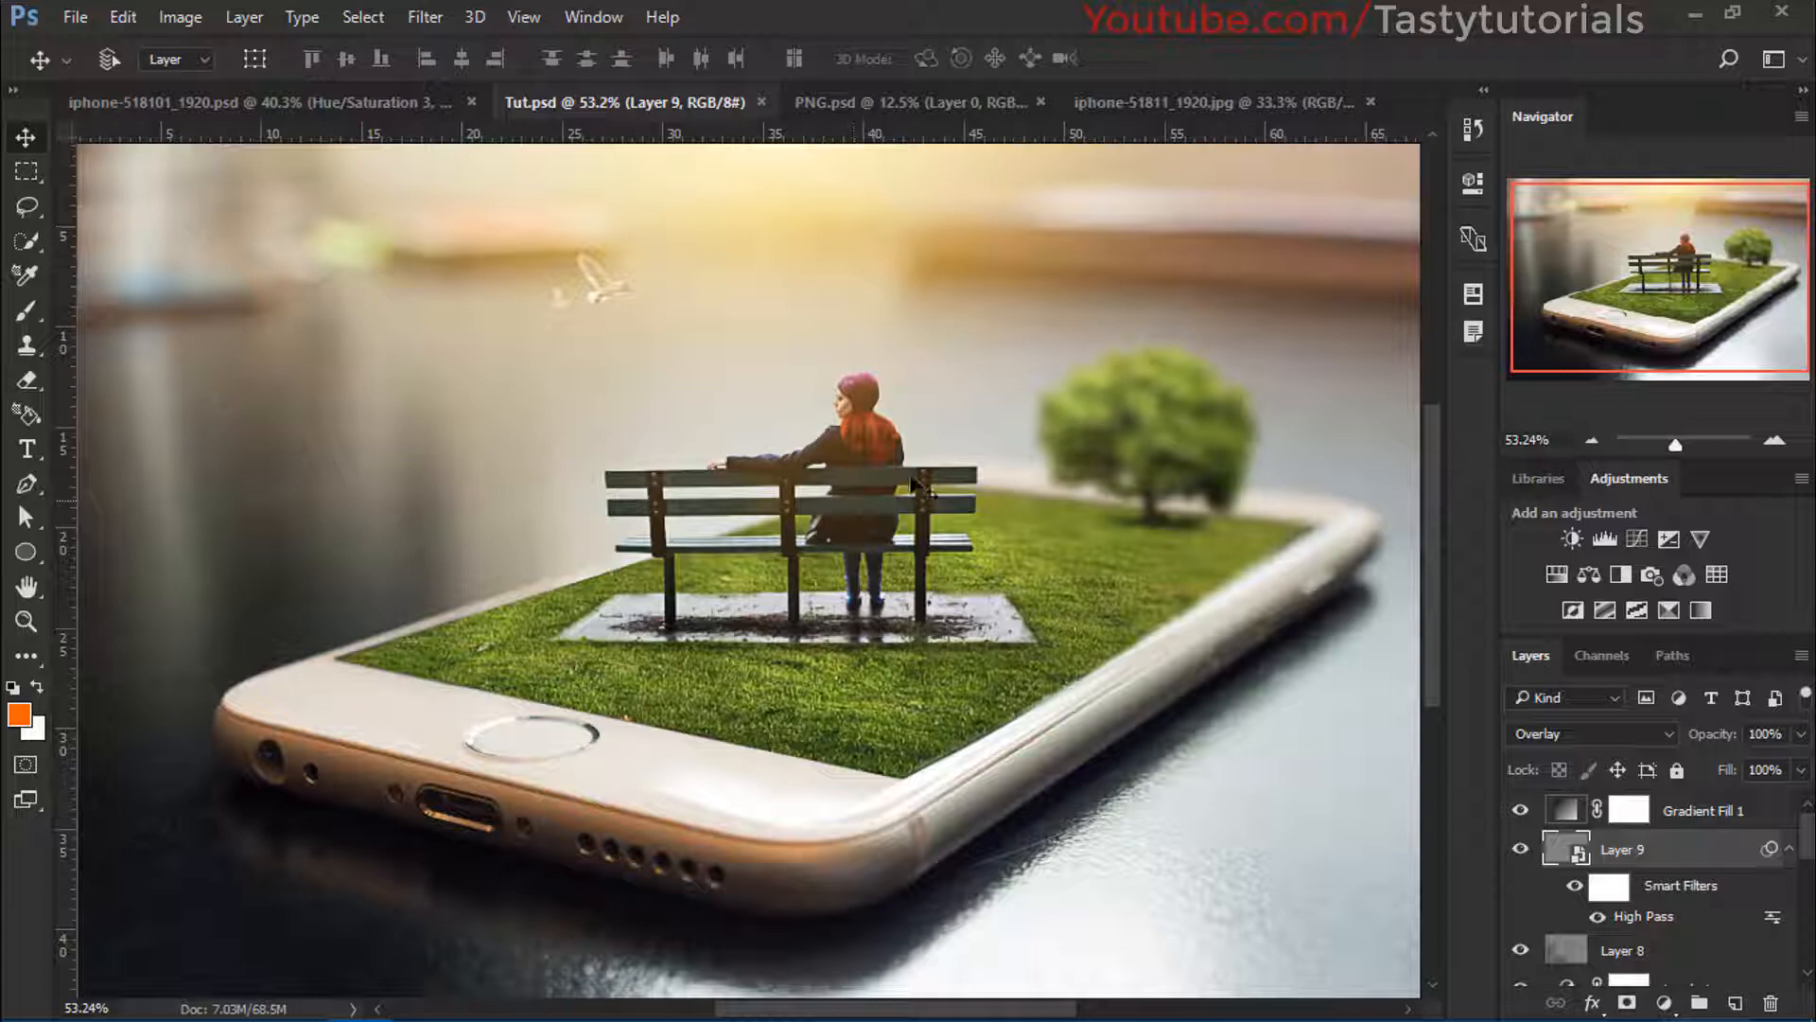
In iphone-51811_1920.jpg, trace a closed four-corner Pen path around the edges of the phone's screen
{"action": "left_click", "coordinate": [1173, 104]}
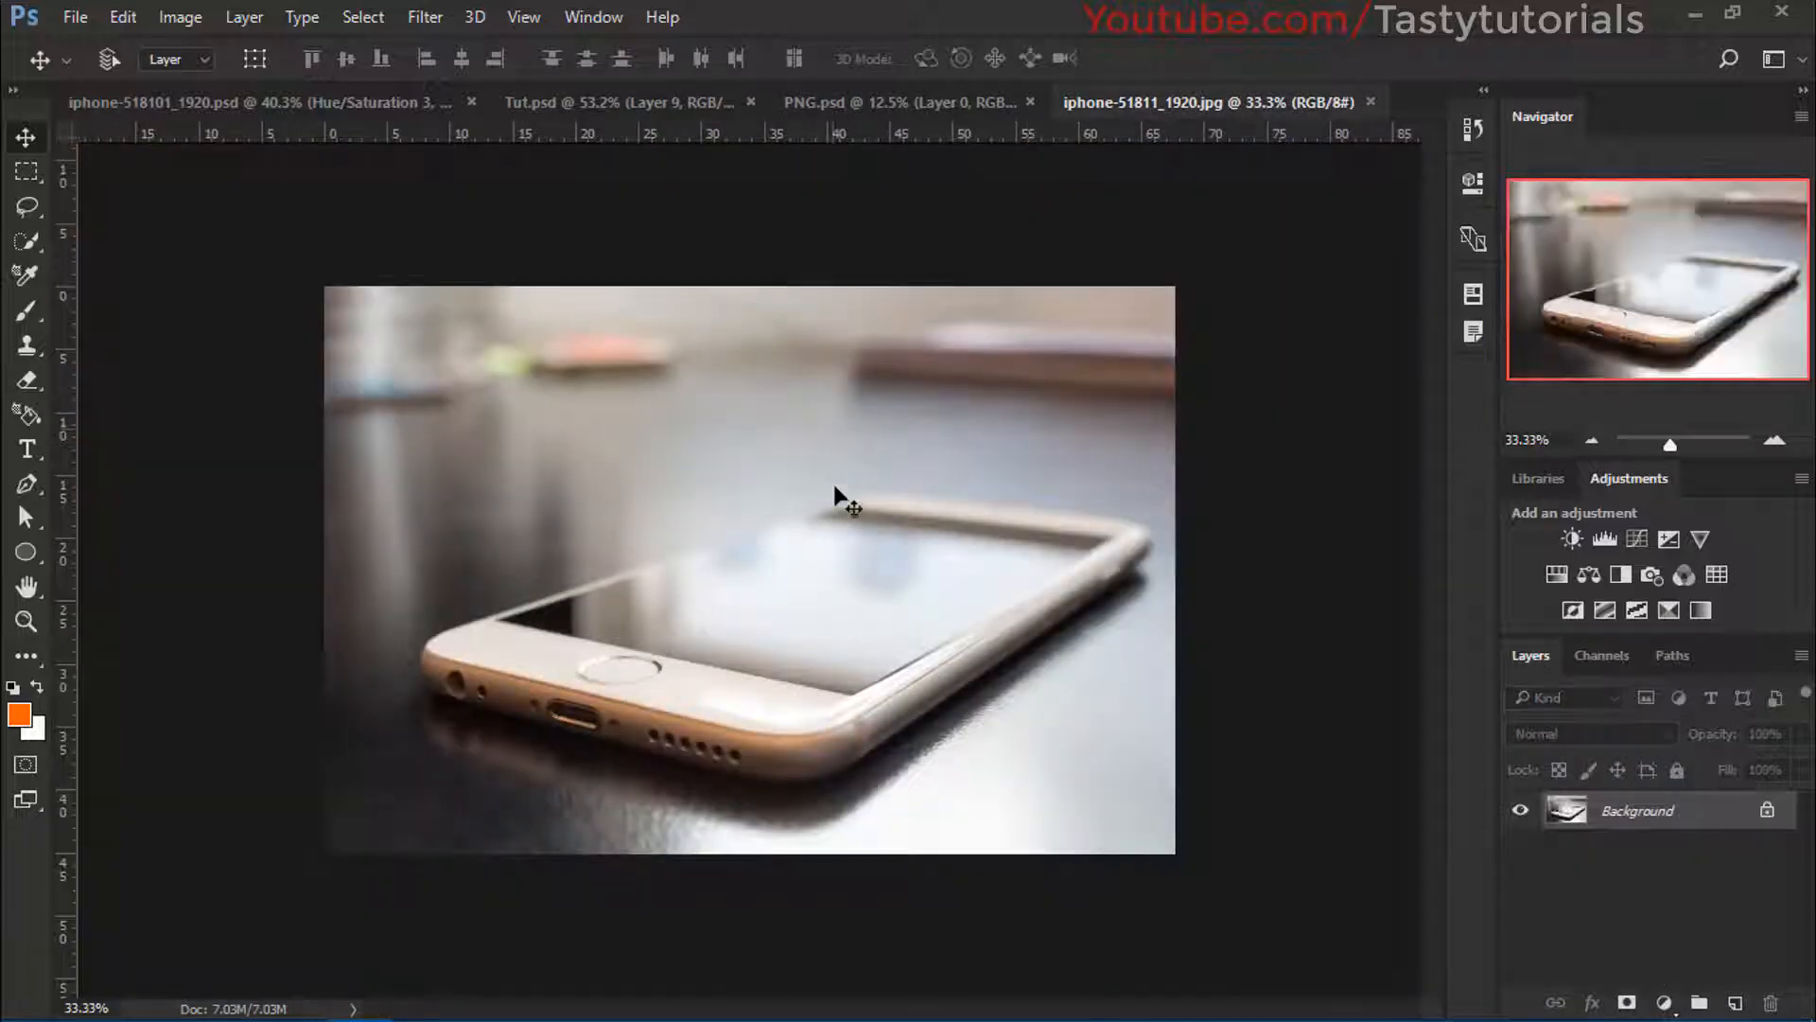
{"action": "key", "text": "ctrl+0"}
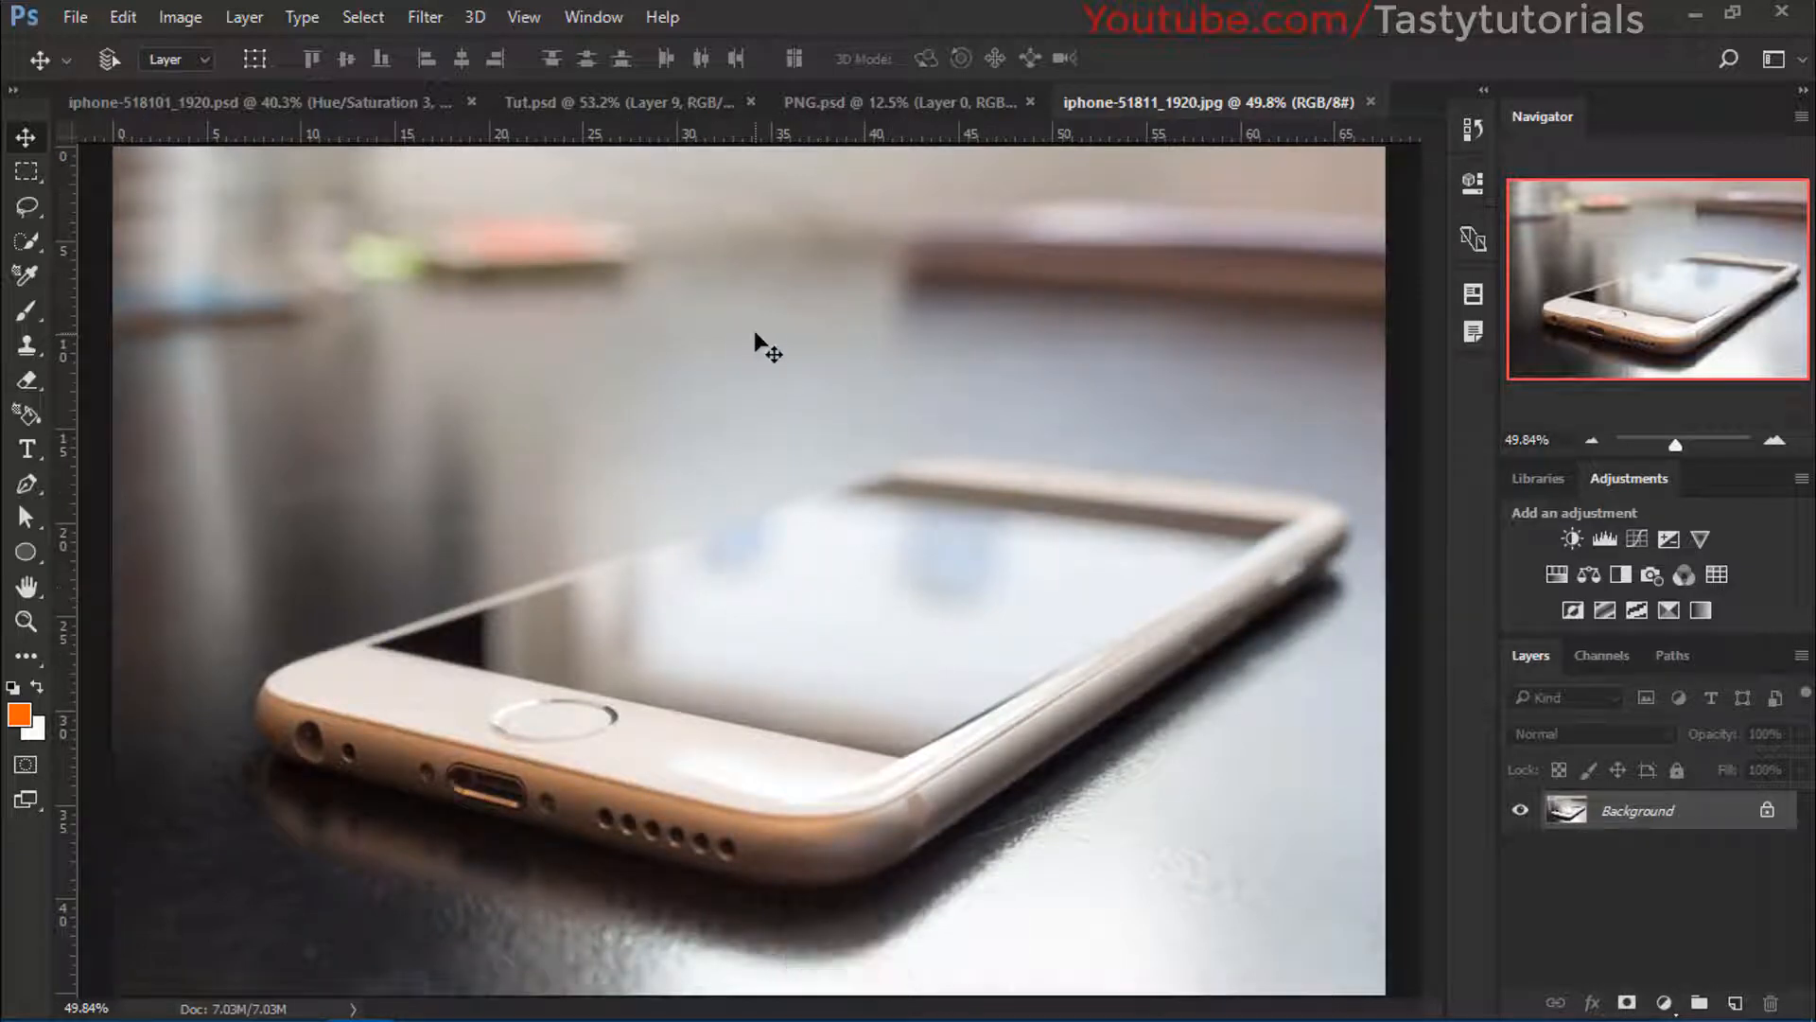
{"action": "scroll", "coordinate": [856, 257], "scroll_direction": "up", "scroll_amount": 1}
{"action": "scroll", "coordinate": [430, 417], "scroll_direction": "down", "scroll_amount": 1}
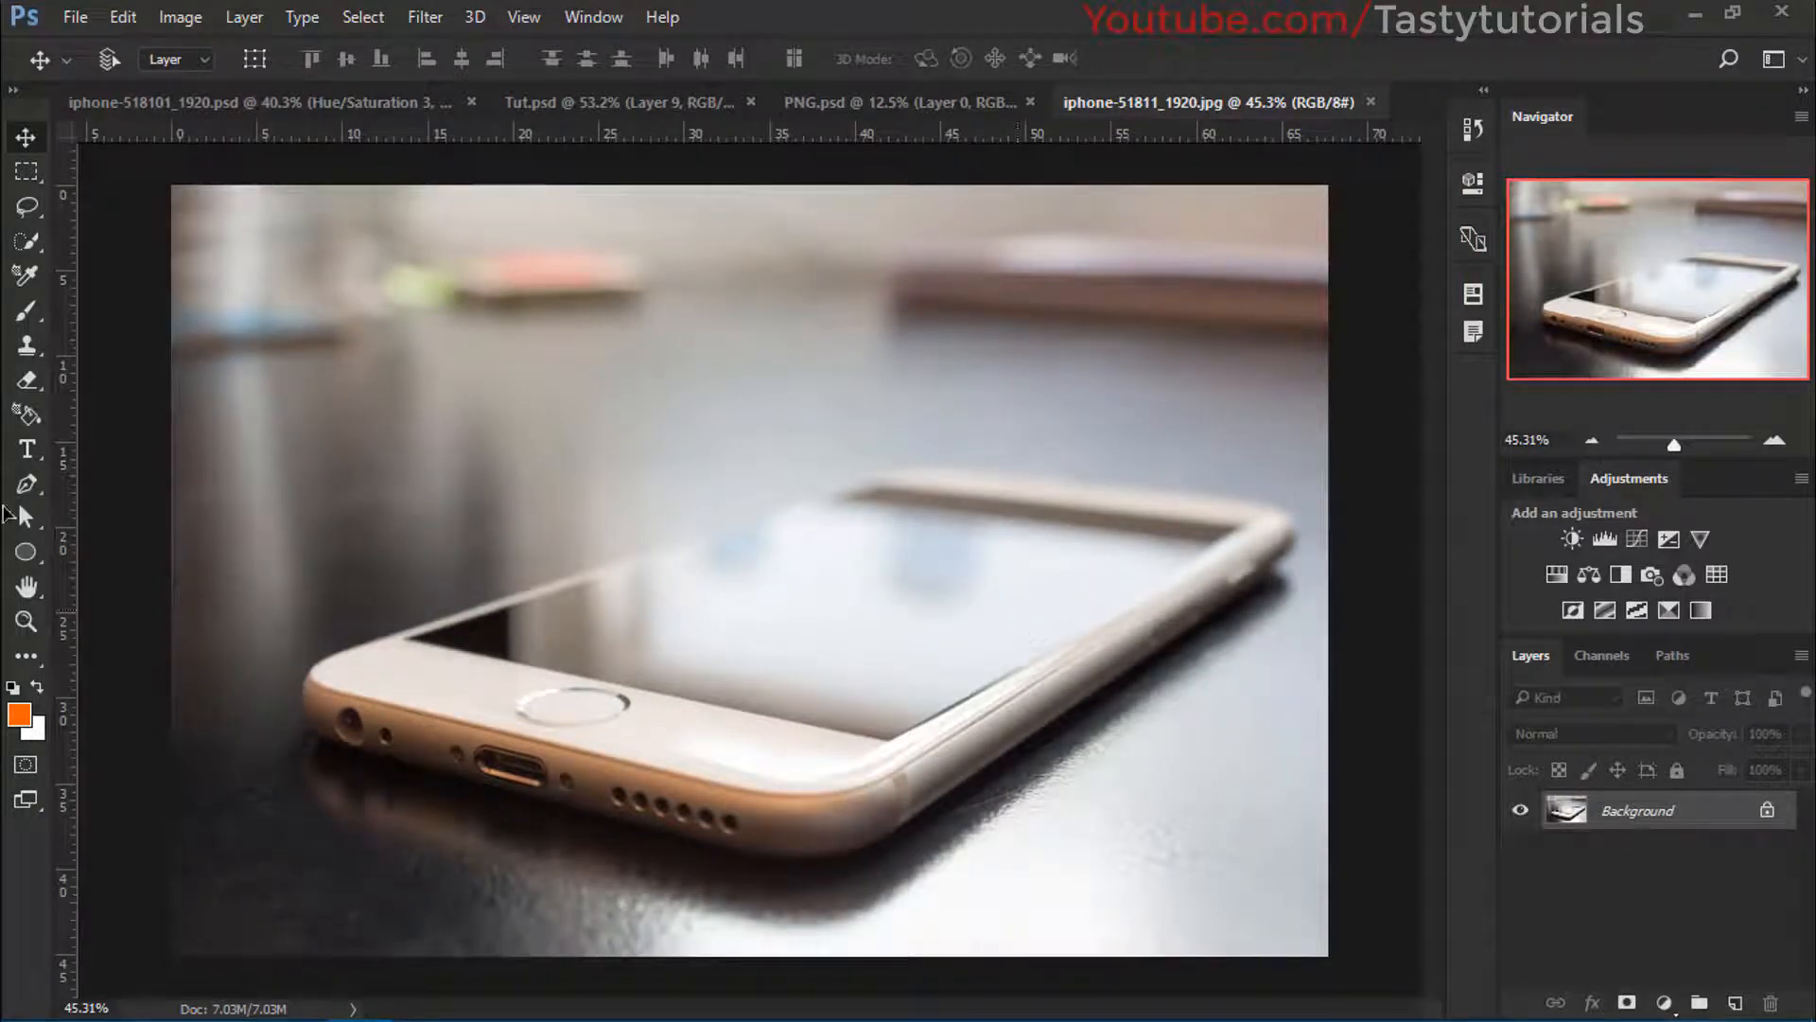
{"action": "left_click", "coordinate": [27, 484]}
{"action": "scroll", "coordinate": [435, 662], "scroll_direction": "up", "scroll_amount": 3}
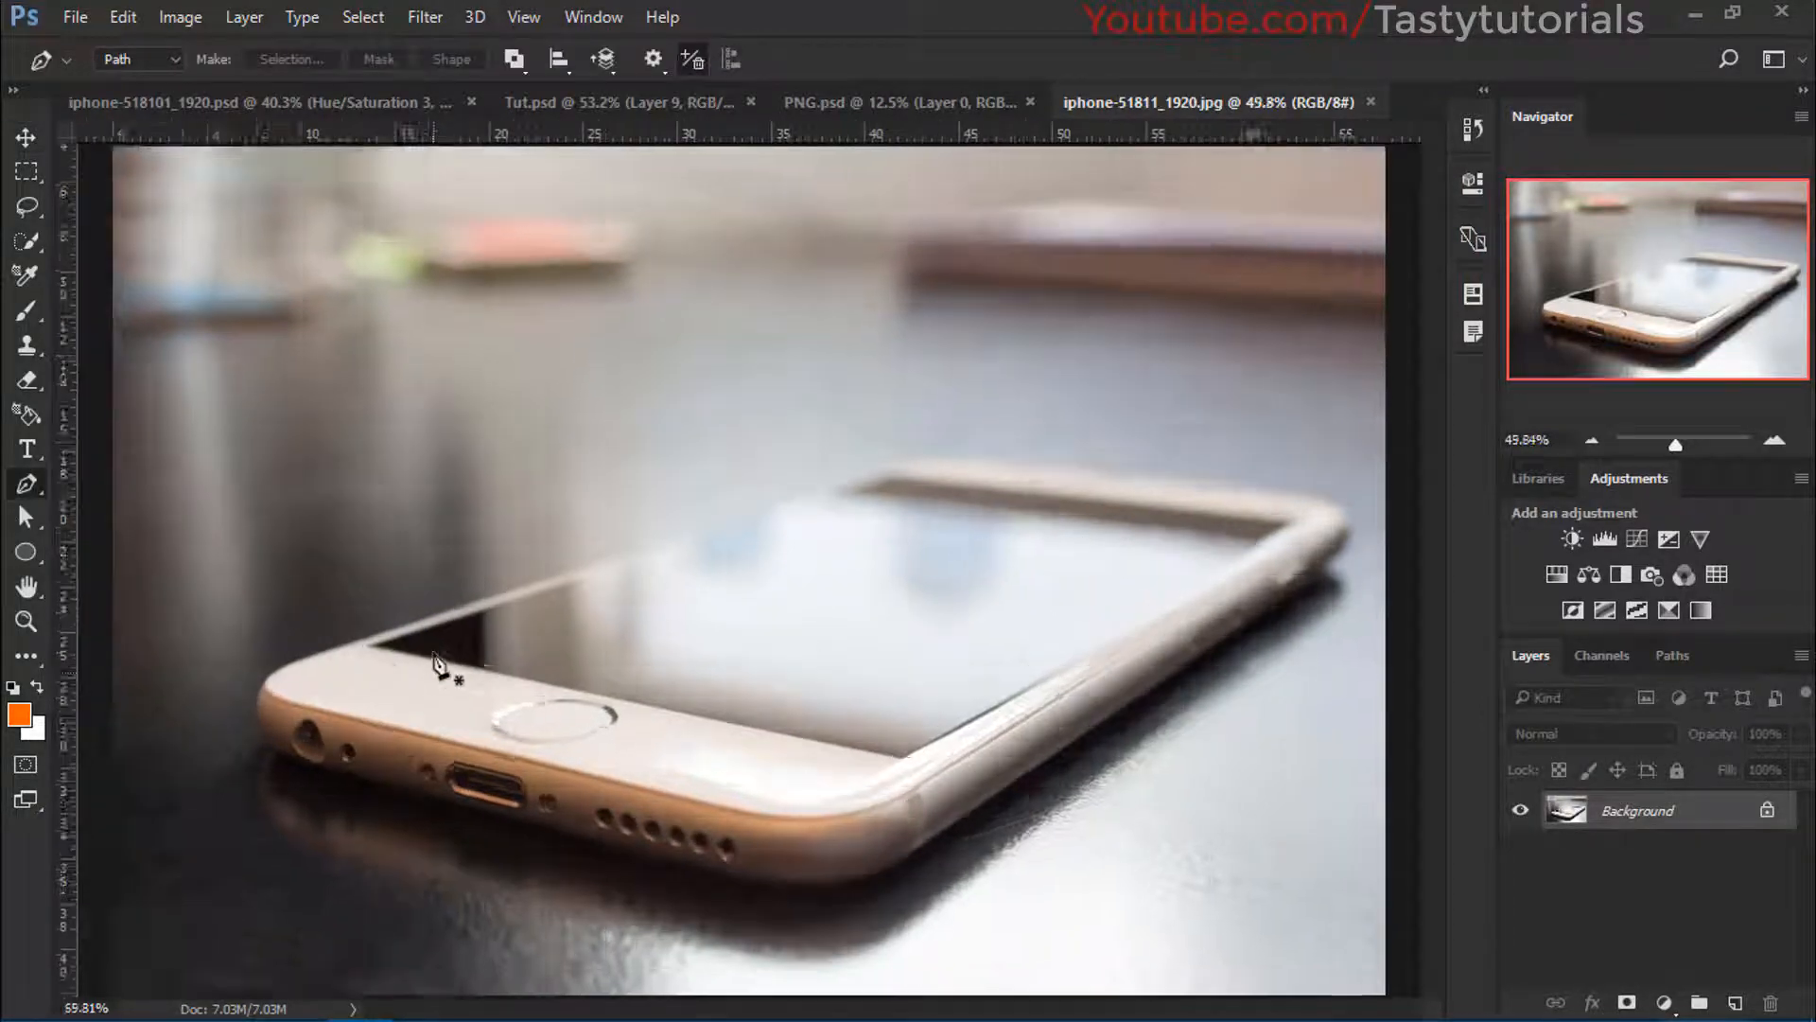
{"action": "left_click", "coordinate": [356, 647]}
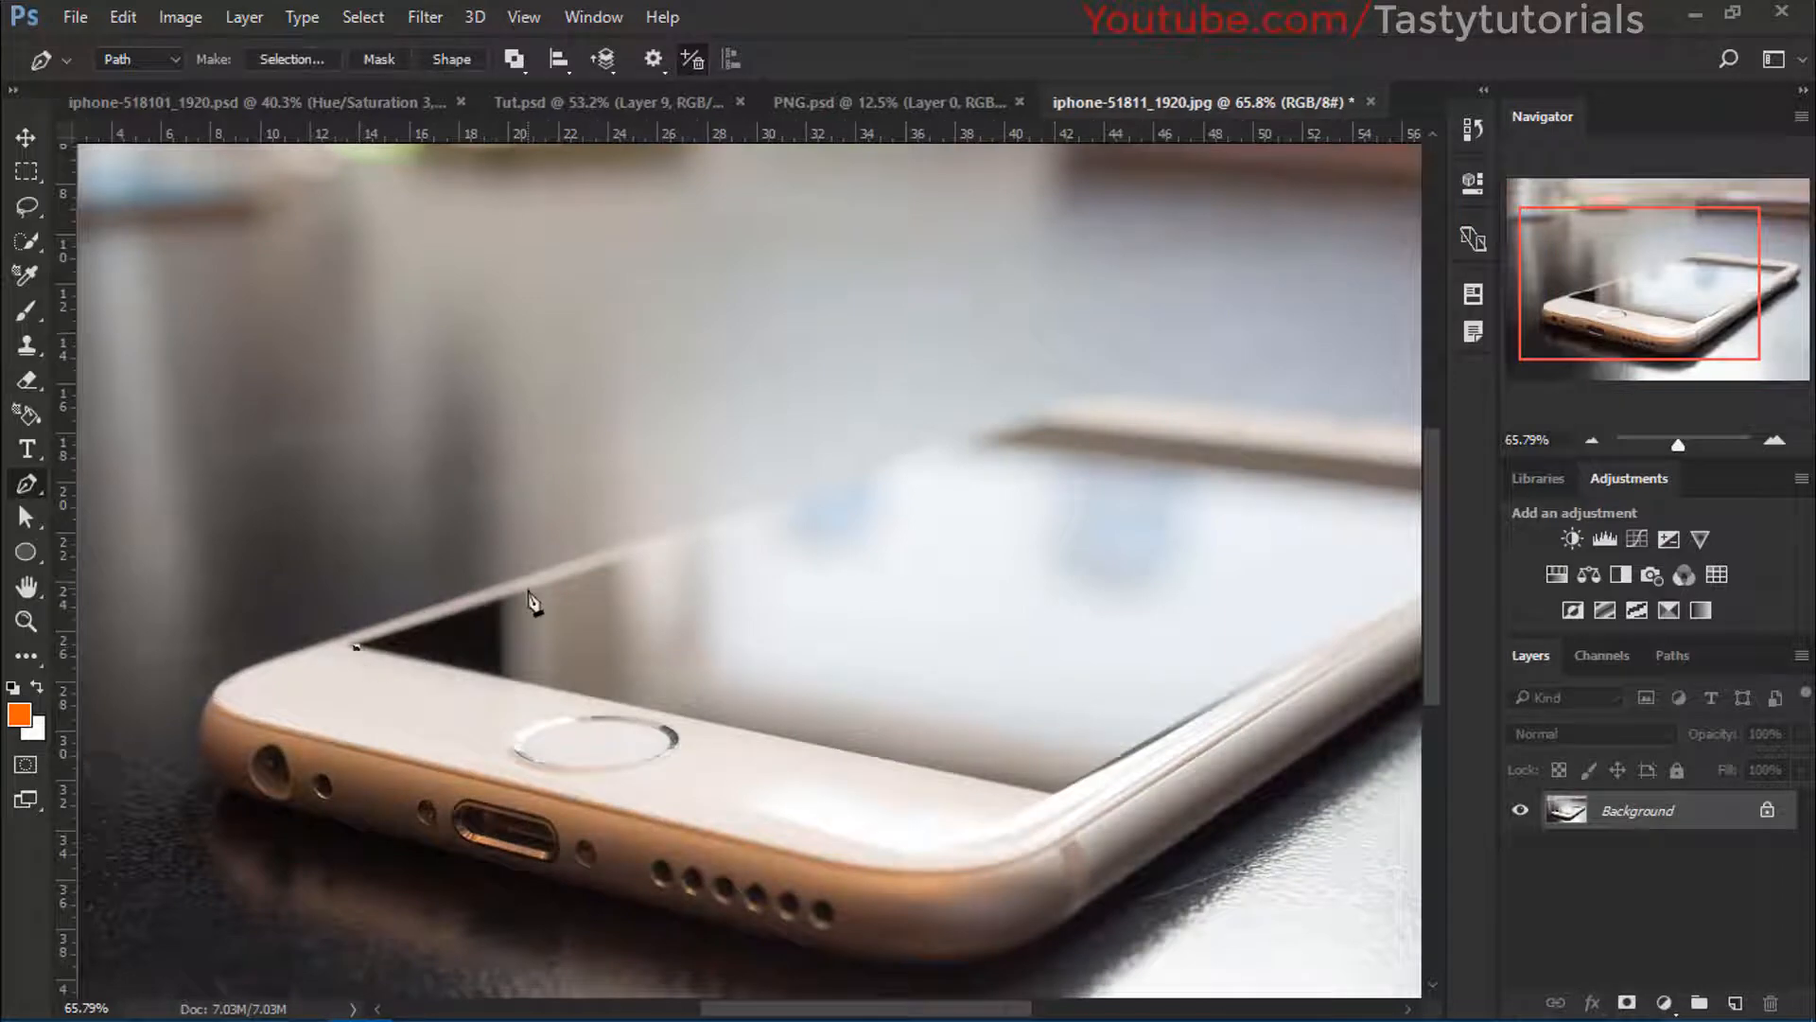
{"action": "left_click_drag", "start_coordinate": [1042, 425], "coordinate": [1100, 409]}
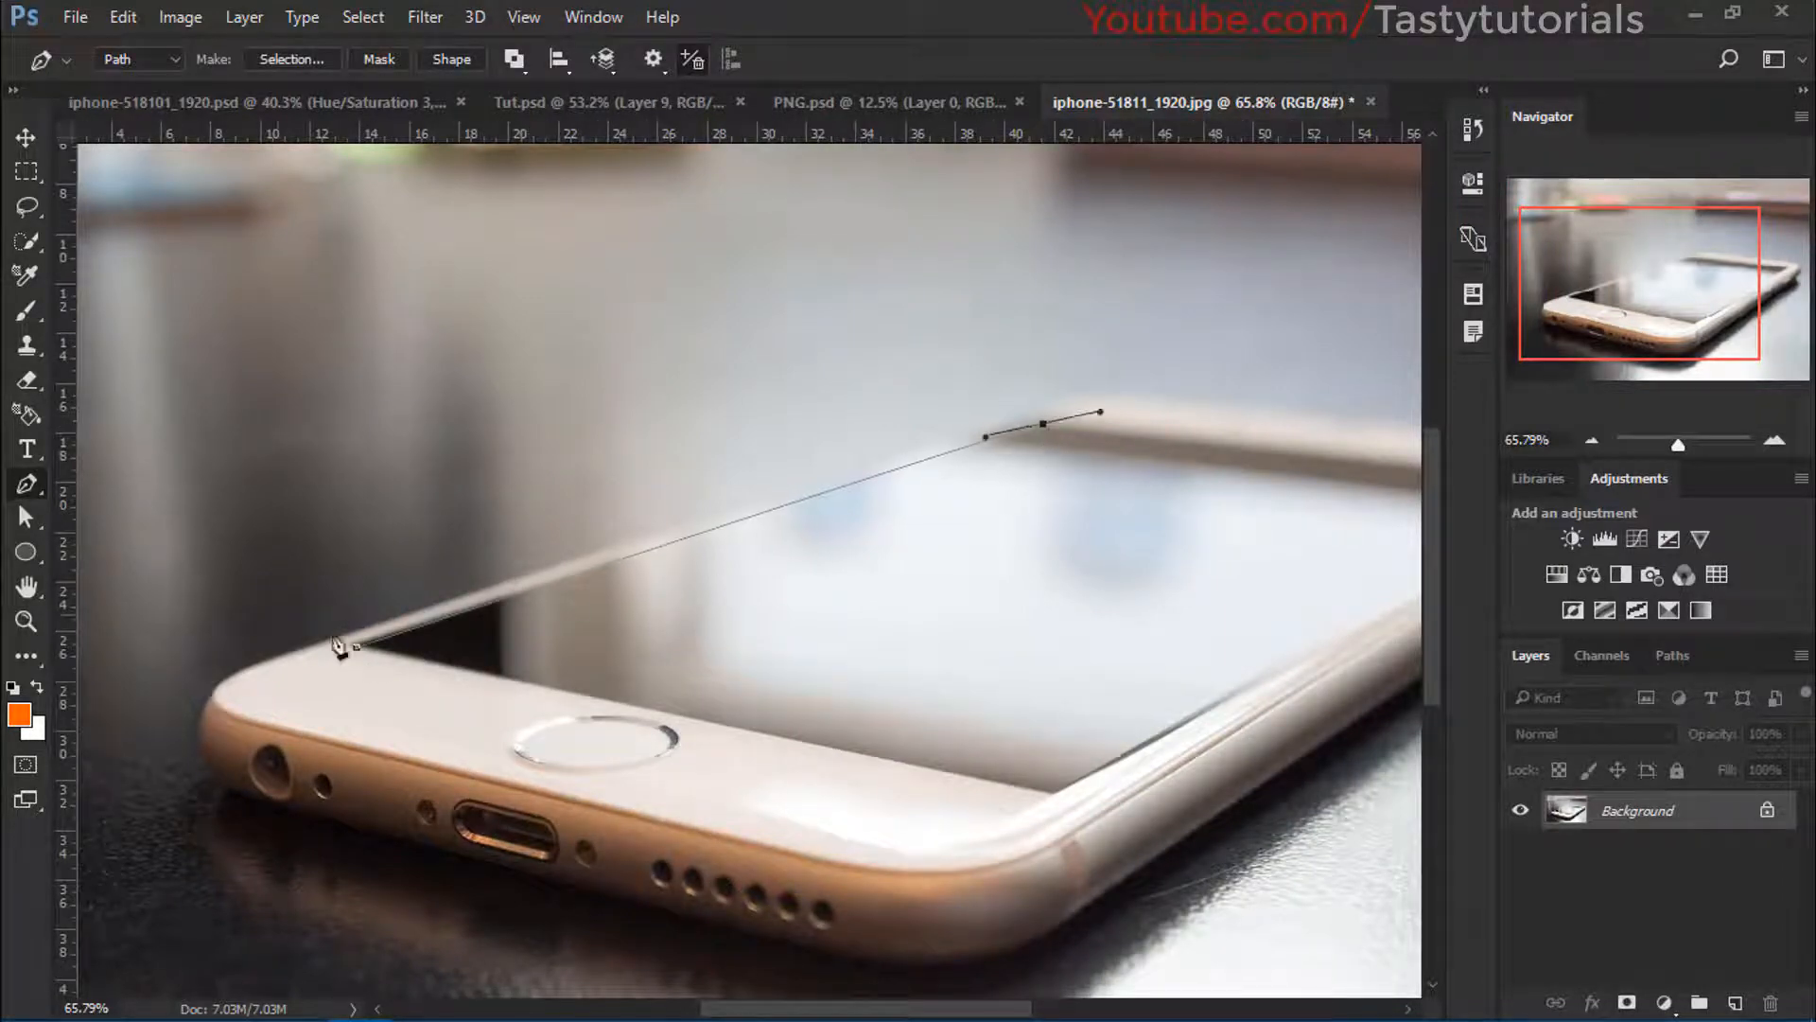
{"action": "left_click", "coordinate": [1043, 425], "text": "alt"}
{"action": "left_click_drag", "start_coordinate": [1241, 532], "coordinate": [849, 423]}
{"action": "left_click_drag", "start_coordinate": [1173, 374], "coordinate": [1207, 371]}
{"action": "left_click", "coordinate": [1173, 375], "text": "alt"}
{"action": "left_click_drag", "start_coordinate": [661, 690], "coordinate": [329, 864]}
{"action": "left_click", "coordinate": [661, 689], "text": "alt"}
{"action": "left_click_drag", "start_coordinate": [418, 657], "coordinate": [600, 750]}
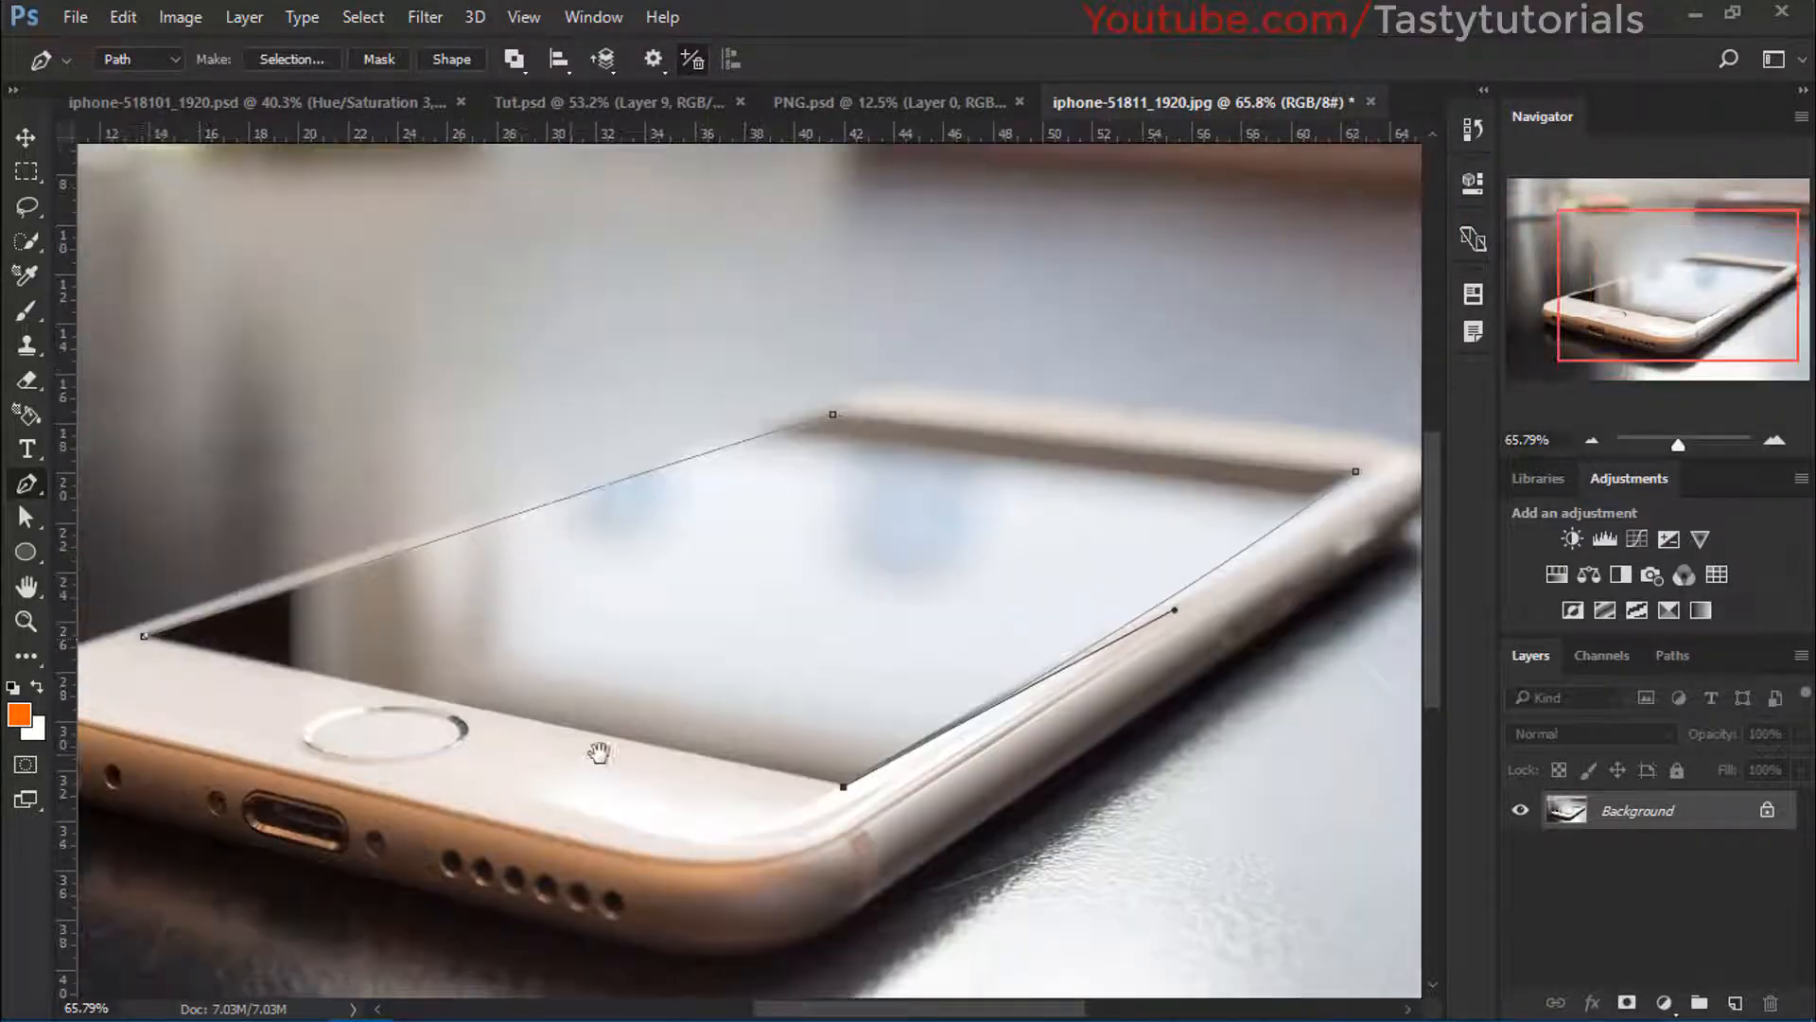
{"action": "left_click", "coordinate": [147, 633]}
{"action": "scroll", "coordinate": [756, 608], "scroll_direction": "down", "scroll_amount": 4}
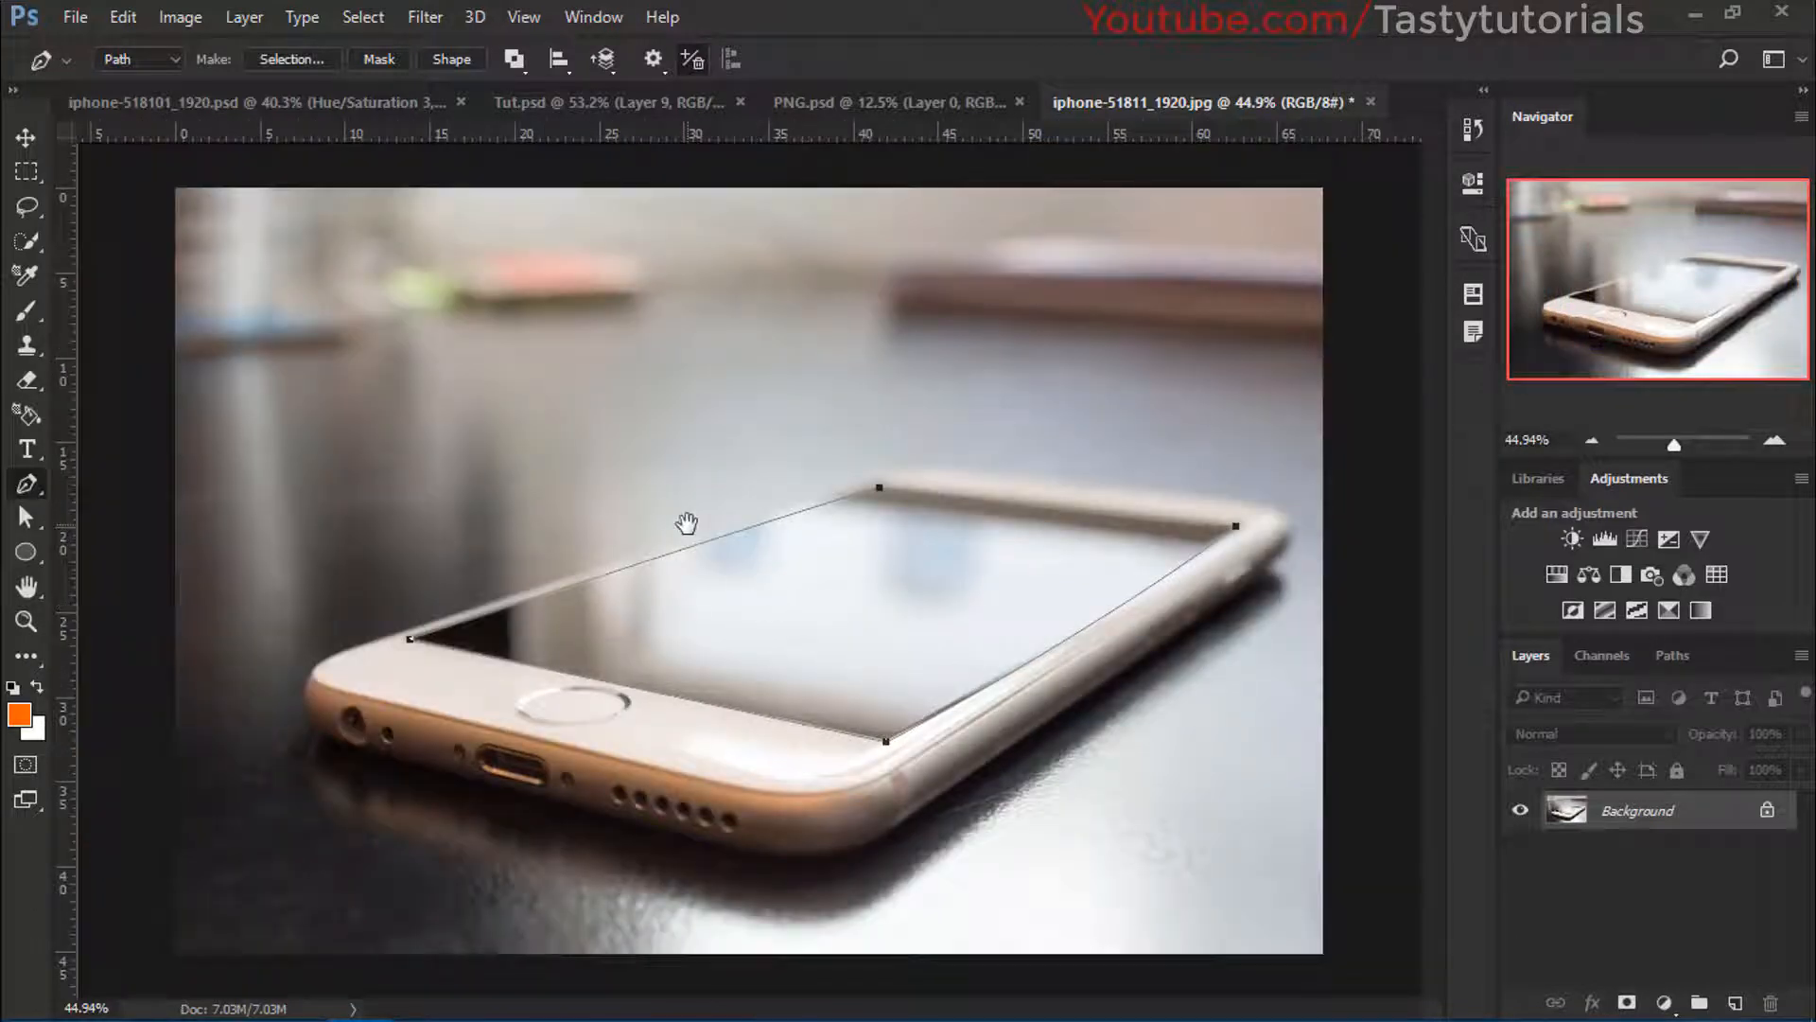
Convert the phone screen path into a new anti-aliased selection with a feather radius of 0 pixels
{"action": "right_click", "coordinate": [942, 563]}
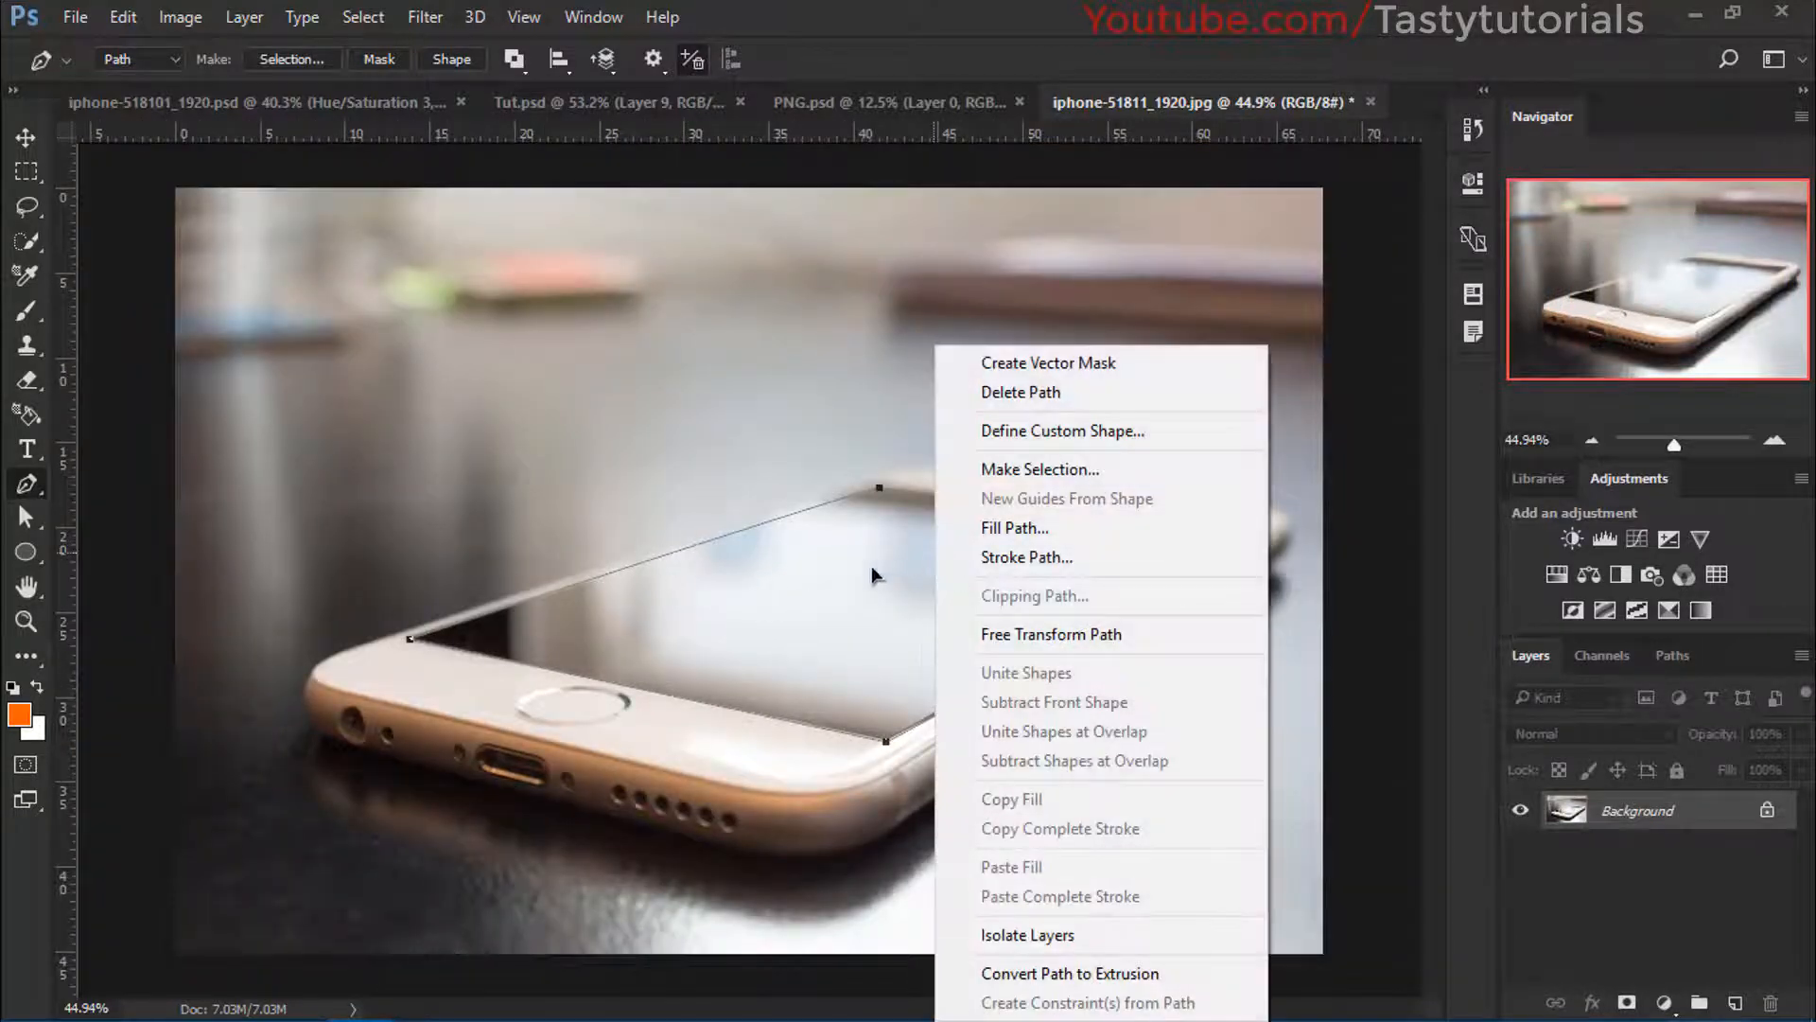
{"action": "left_click", "coordinate": [1012, 473]}
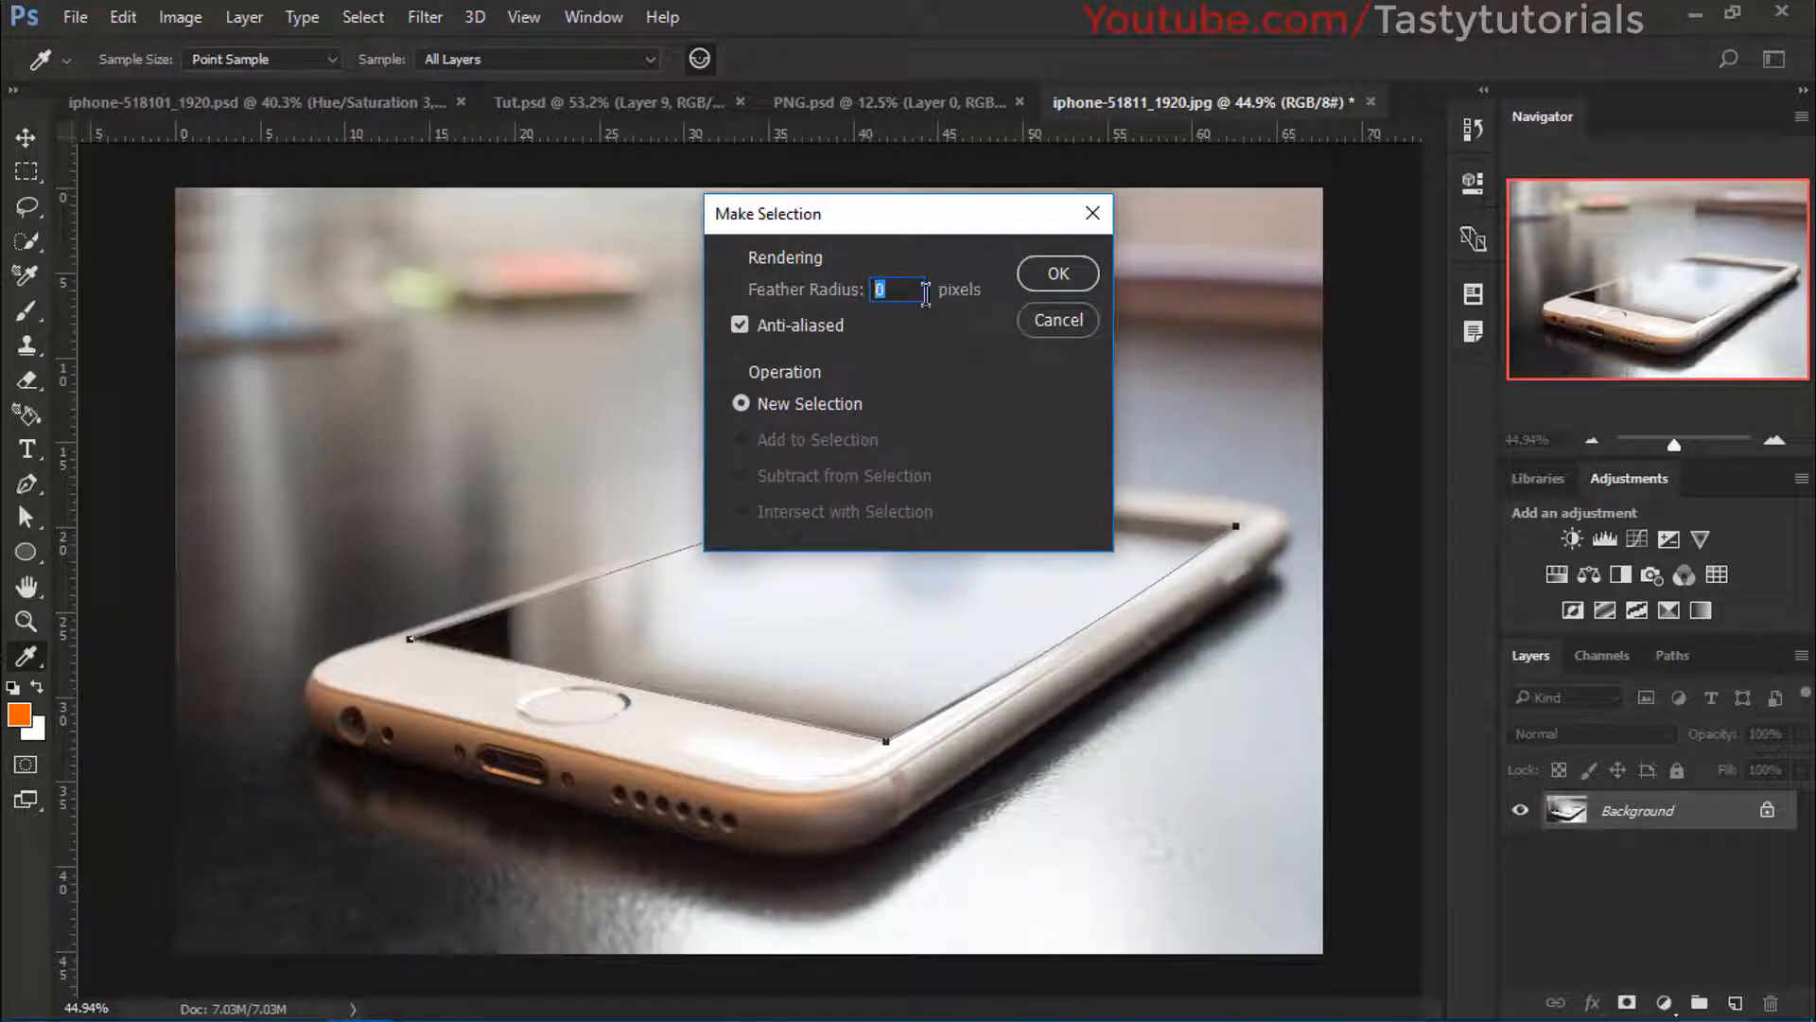
{"action": "left_click", "coordinate": [1058, 275]}
{"action": "scroll", "coordinate": [1013, 580], "scroll_direction": "up", "scroll_amount": 1}
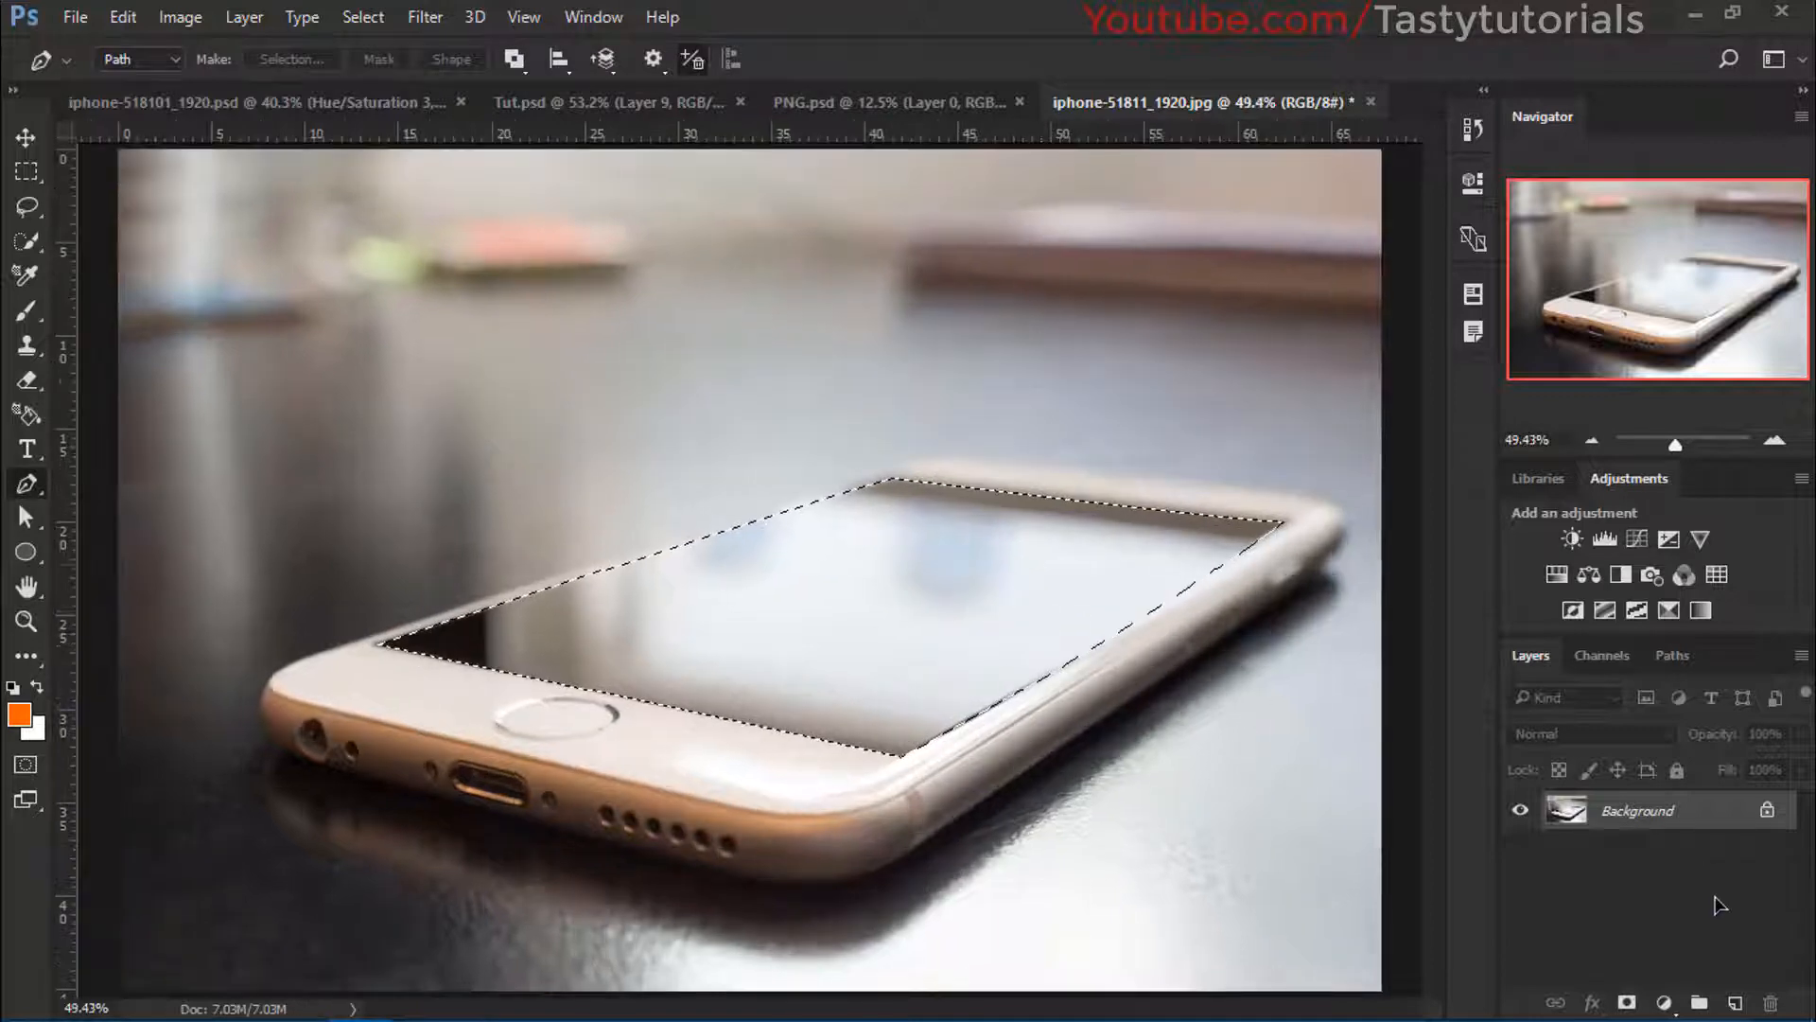
Add a new layer above the Background, collapse the Navigator, and name the layer Plane
{"action": "left_click", "coordinate": [1735, 1002]}
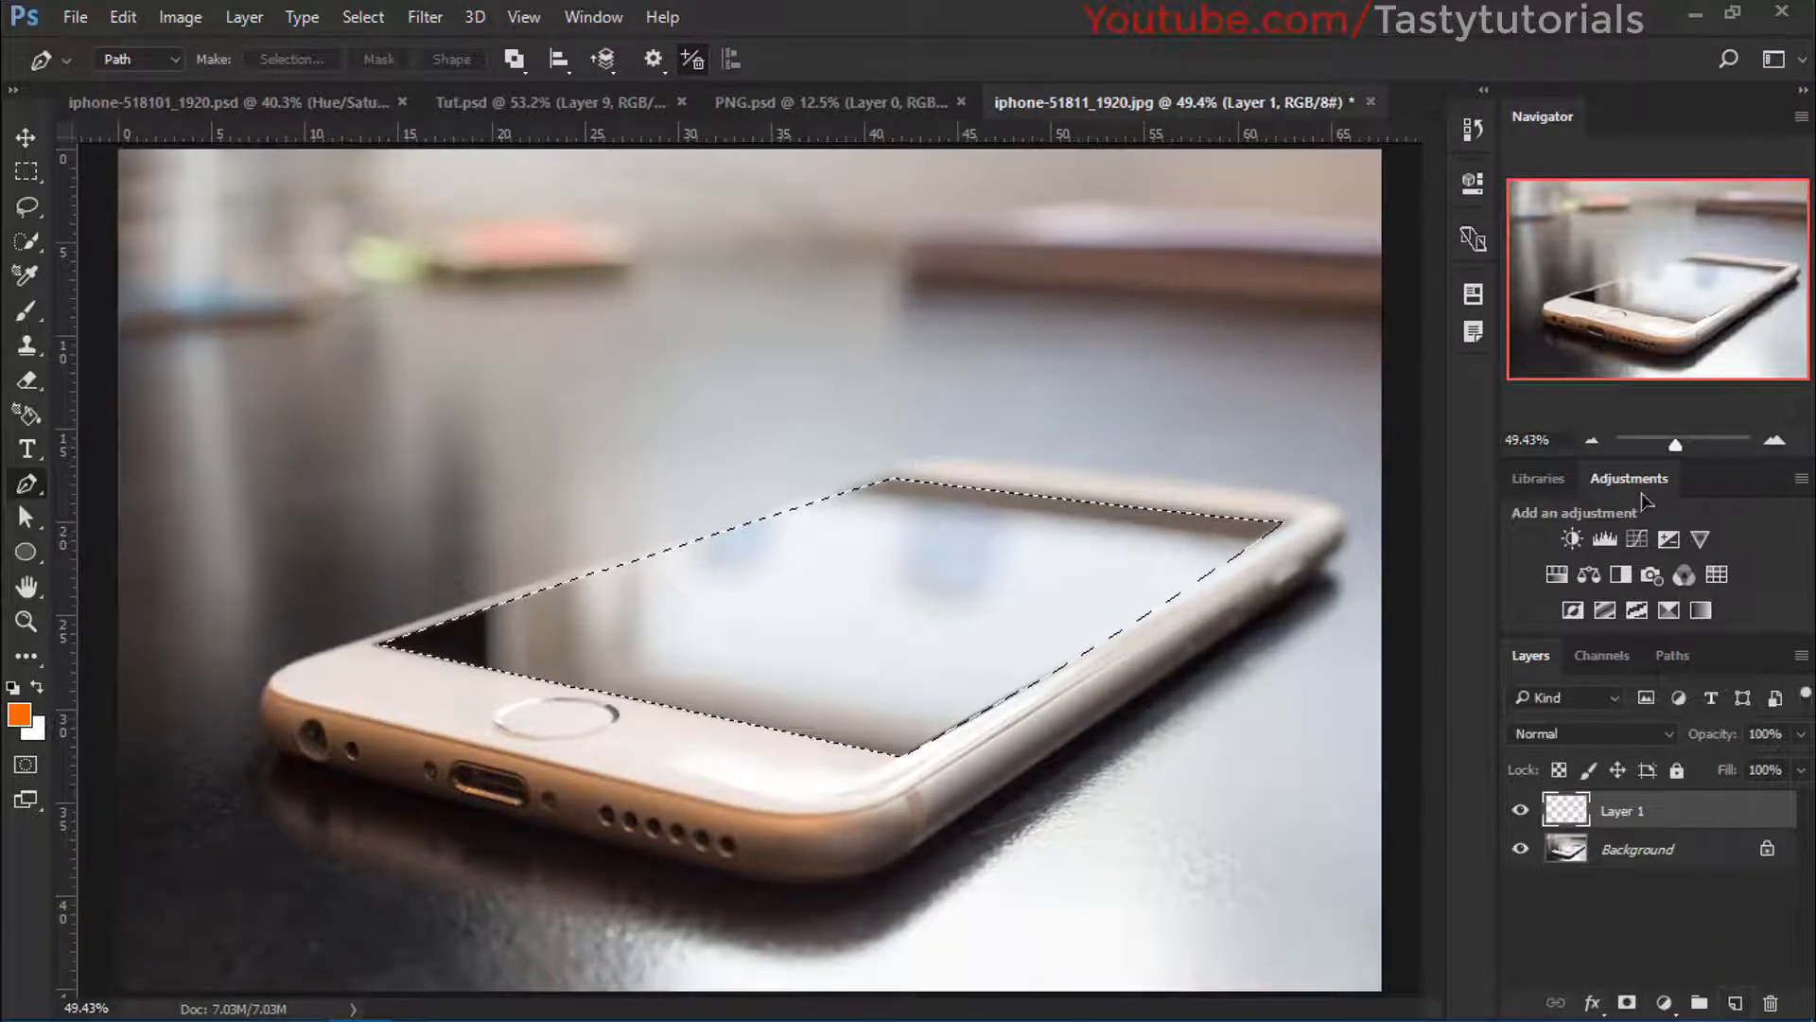
{"action": "double_click", "coordinate": [1534, 117]}
{"action": "double_click", "coordinate": [1625, 492]}
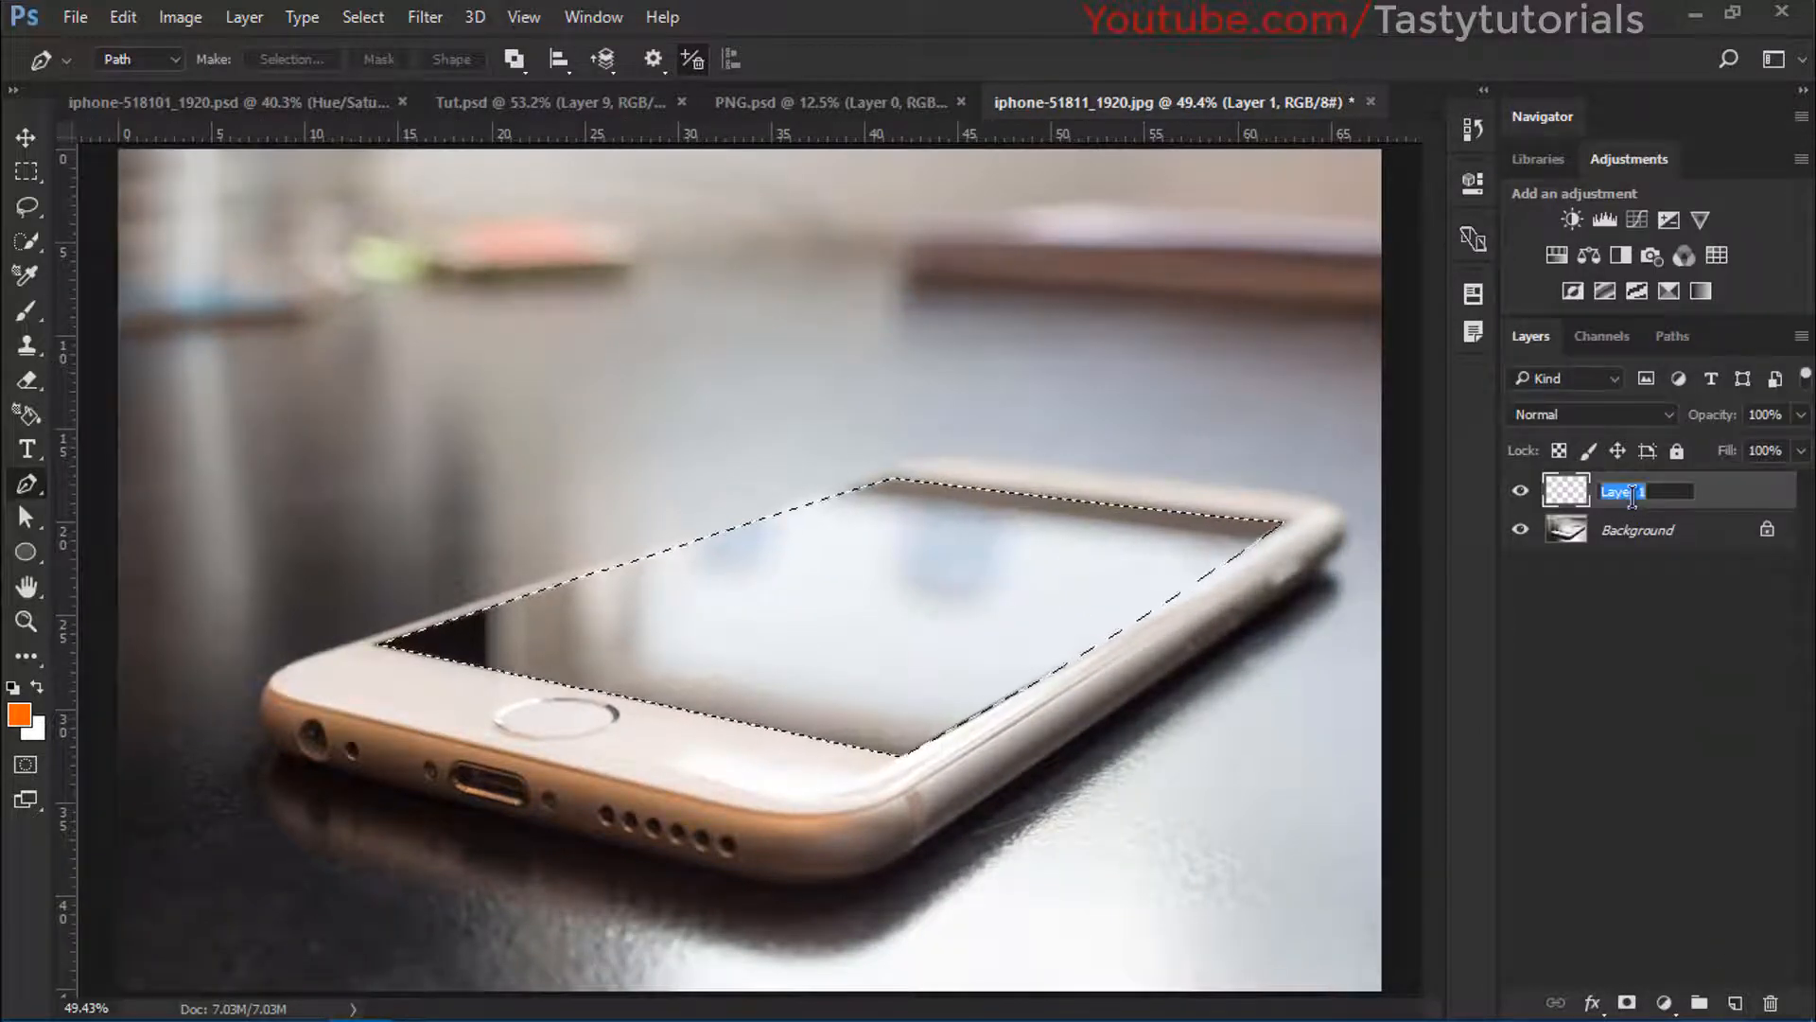
{"action": "type", "text": "Plane"}
{"action": "key", "text": "Return"}
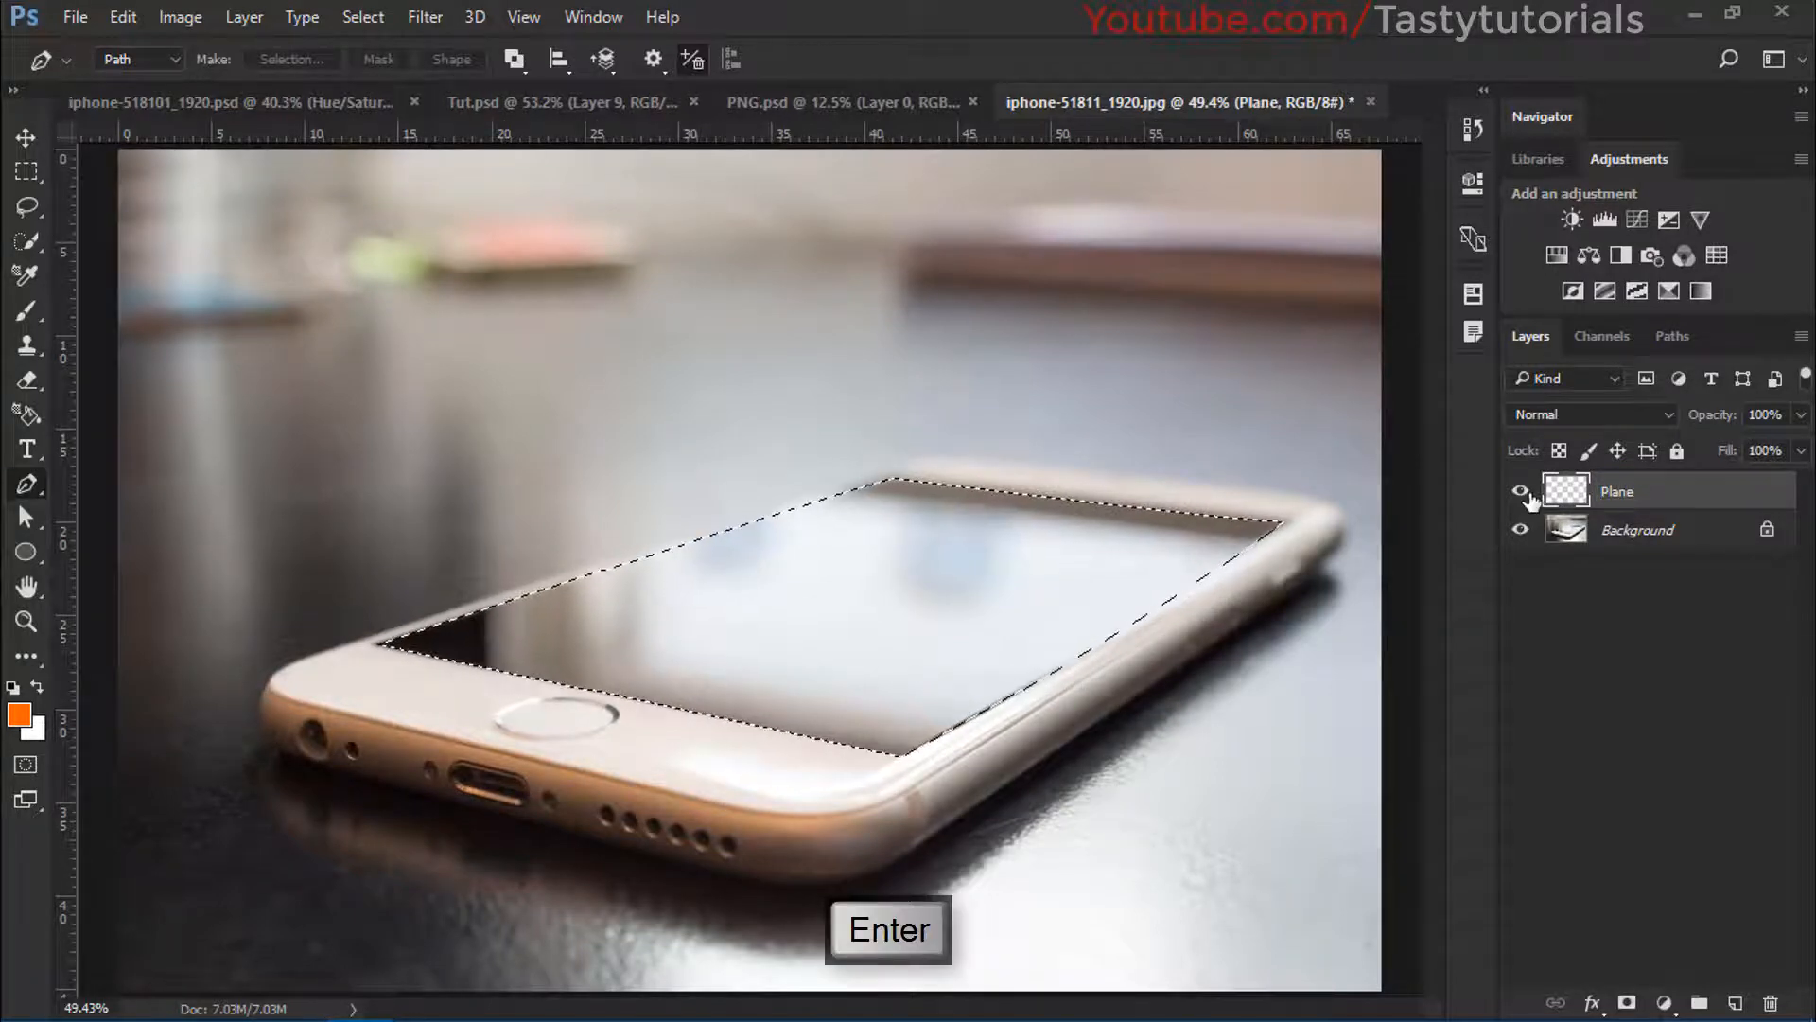
Reset the colors to default, fill the phone screen selection with black on the Plane layer, and deselect
{"action": "key", "text": "d"}
{"action": "key", "text": "alt+BackSpace"}
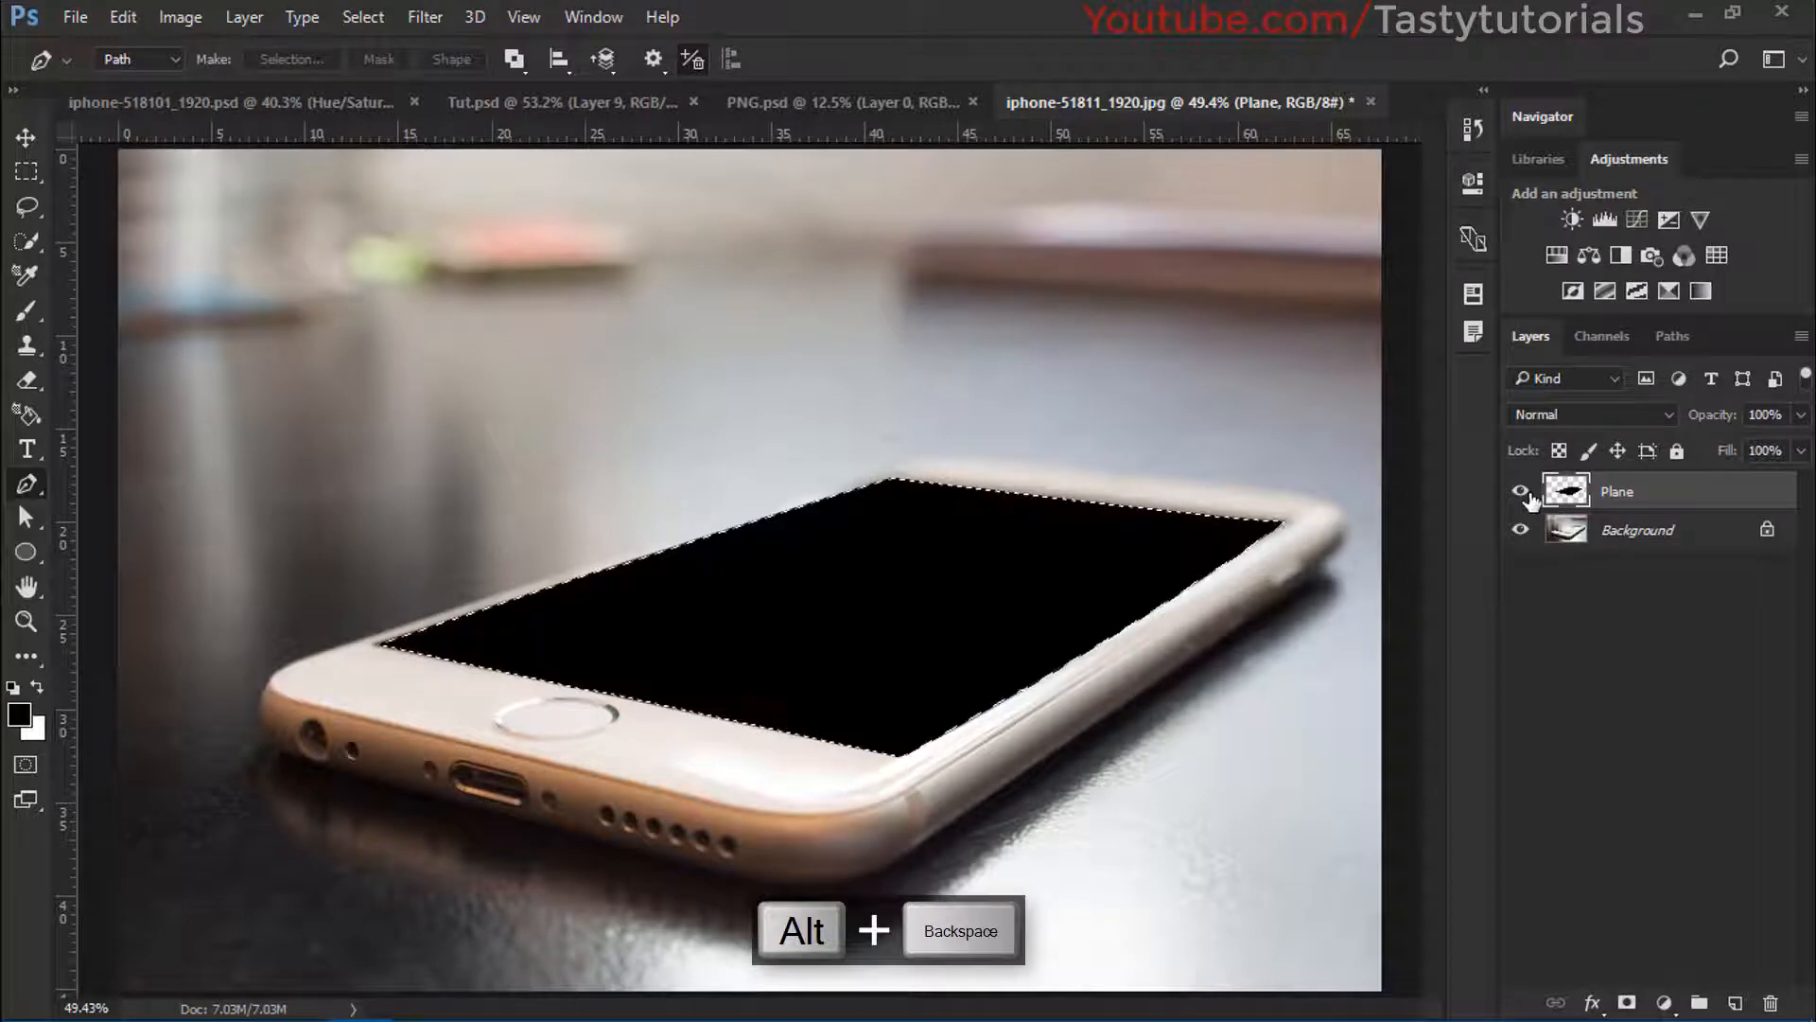
{"action": "key", "text": "ctrl+d"}
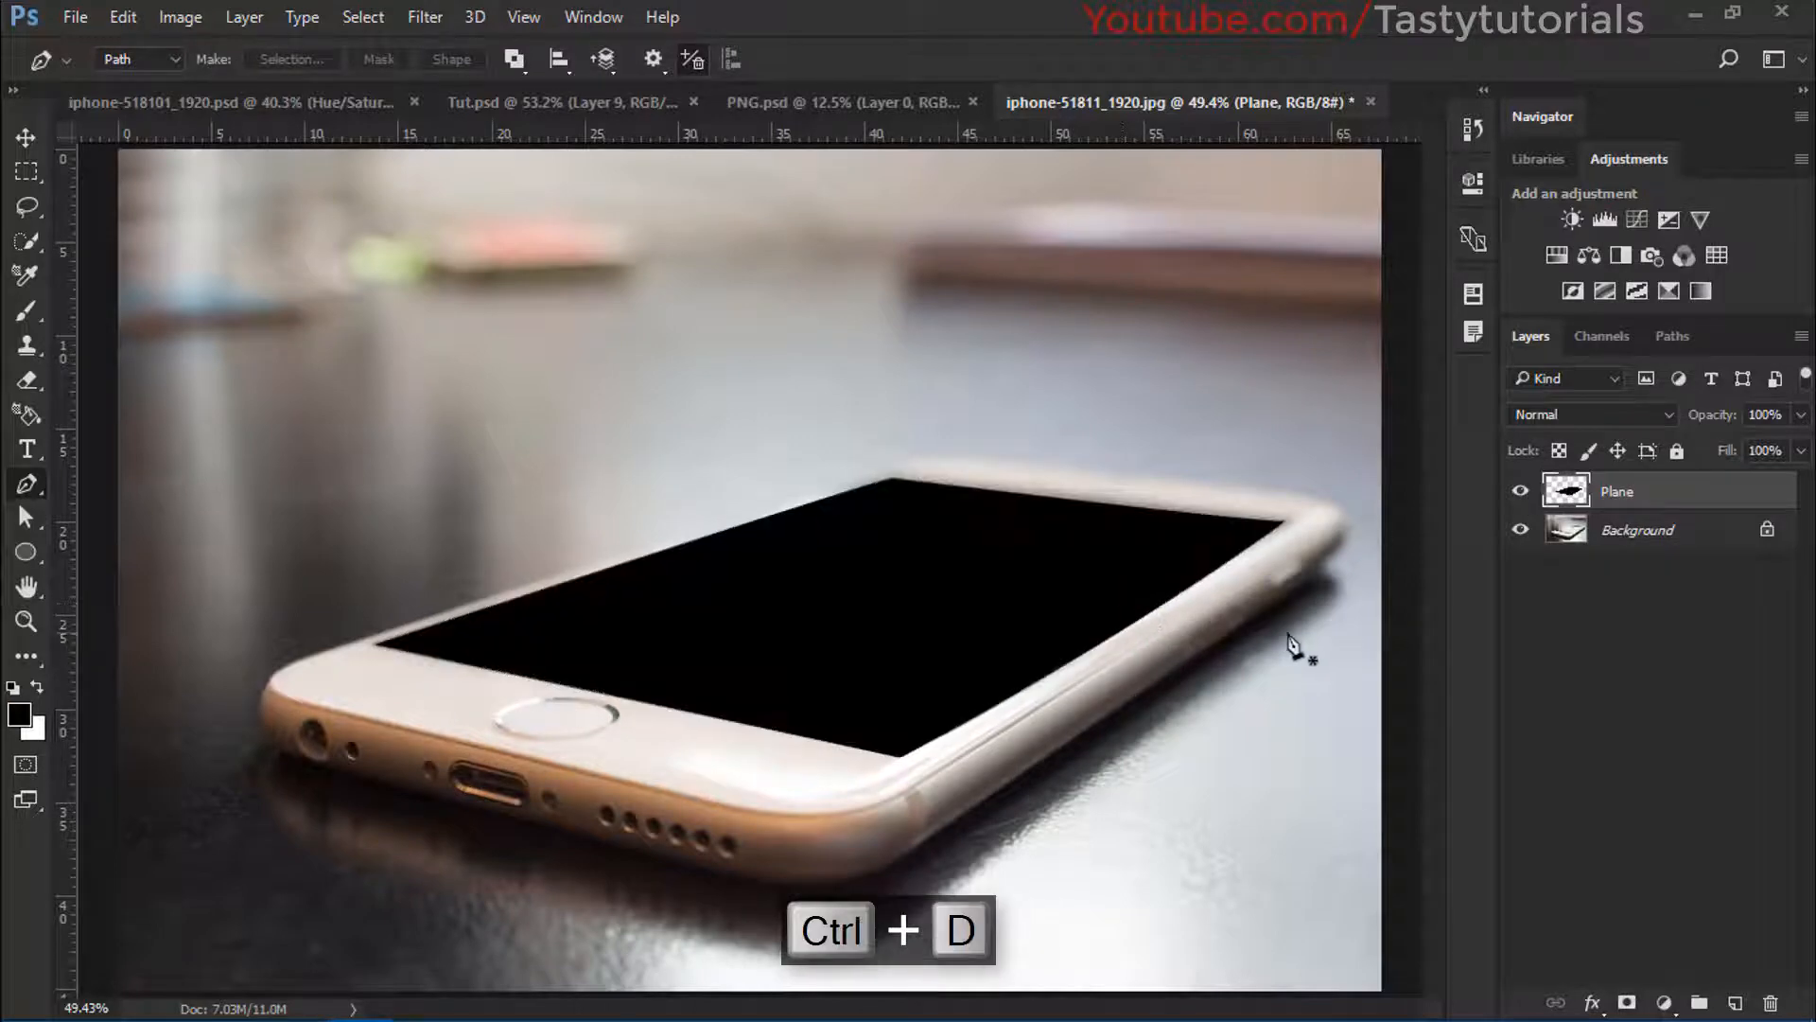
Toggle the Plane layer's visibility to check the black fill against the phone's original screen
{"action": "left_click", "coordinate": [1521, 492]}
{"action": "left_click", "coordinate": [1522, 492]}
{"action": "left_click", "coordinate": [1523, 493]}
{"action": "left_click", "coordinate": [1523, 492]}
{"action": "left_click", "coordinate": [1522, 492]}
{"action": "left_click", "coordinate": [1522, 492]}
{"action": "scroll", "coordinate": [1135, 577], "scroll_direction": "up", "scroll_amount": 2}
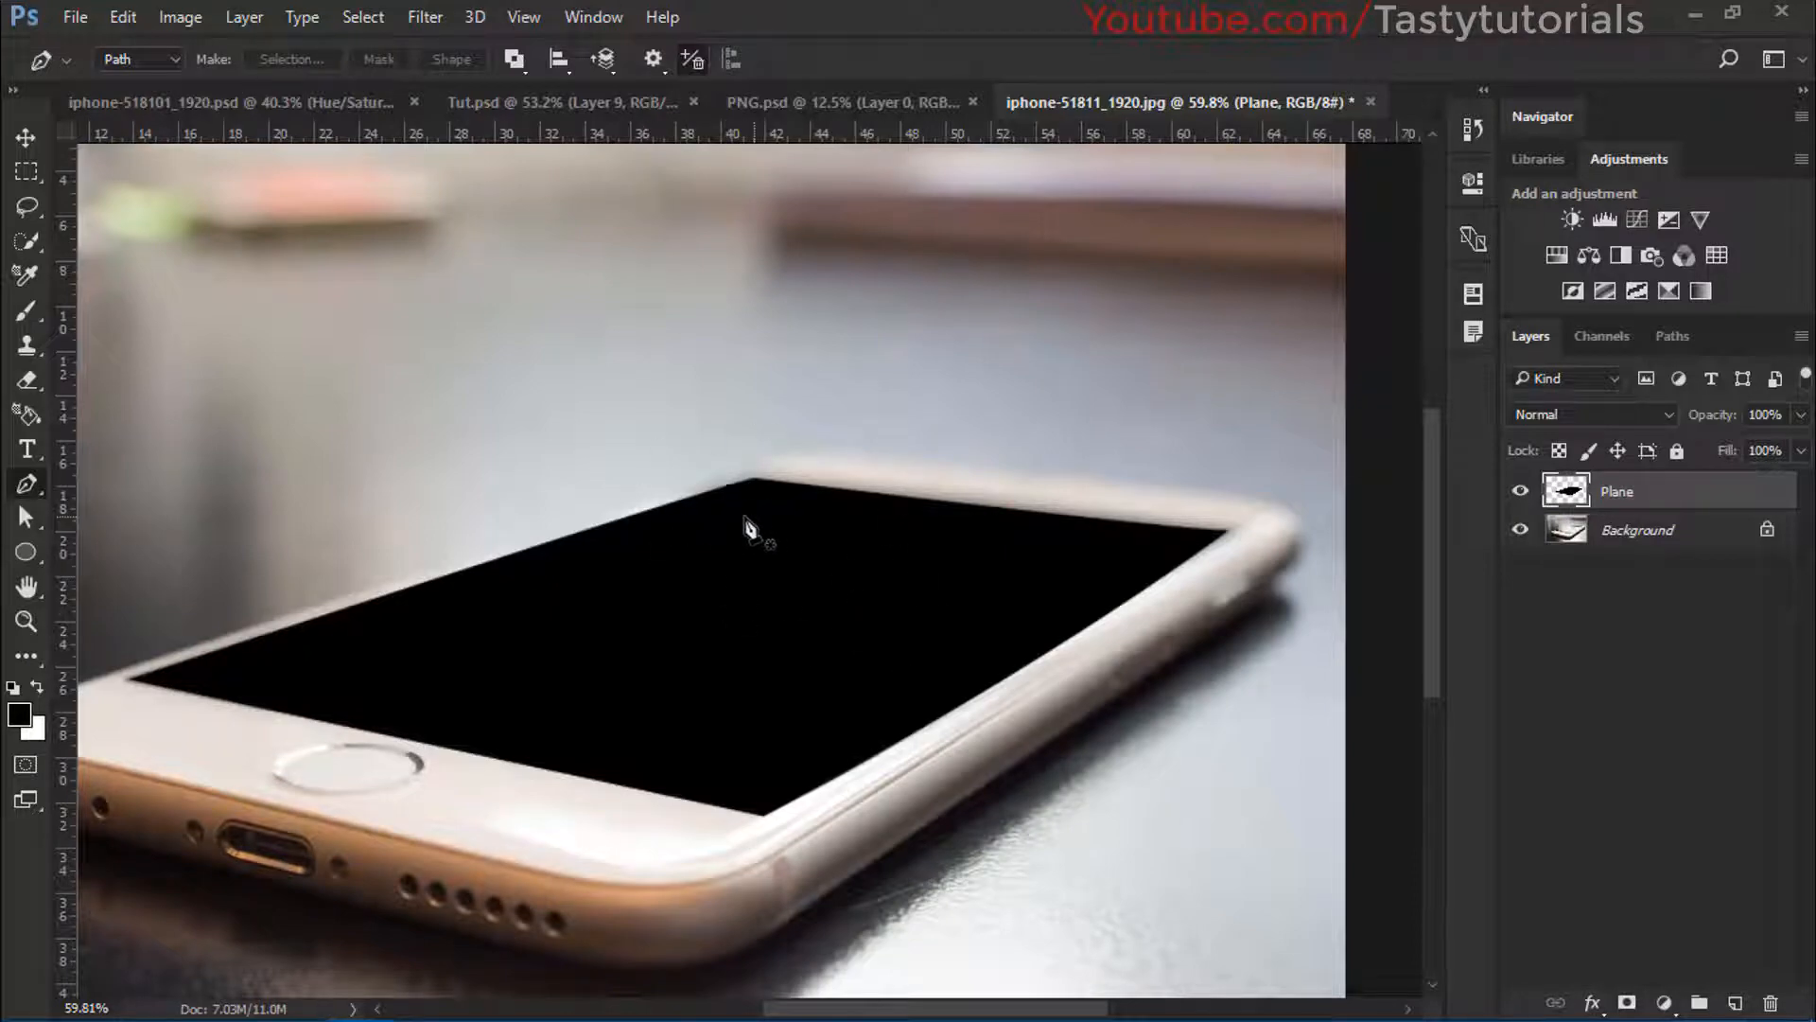
Convert the Plane layer to a smart object and switch to the Move tool
{"action": "right_click", "coordinate": [1665, 492]}
{"action": "left_click", "coordinate": [1234, 503]}
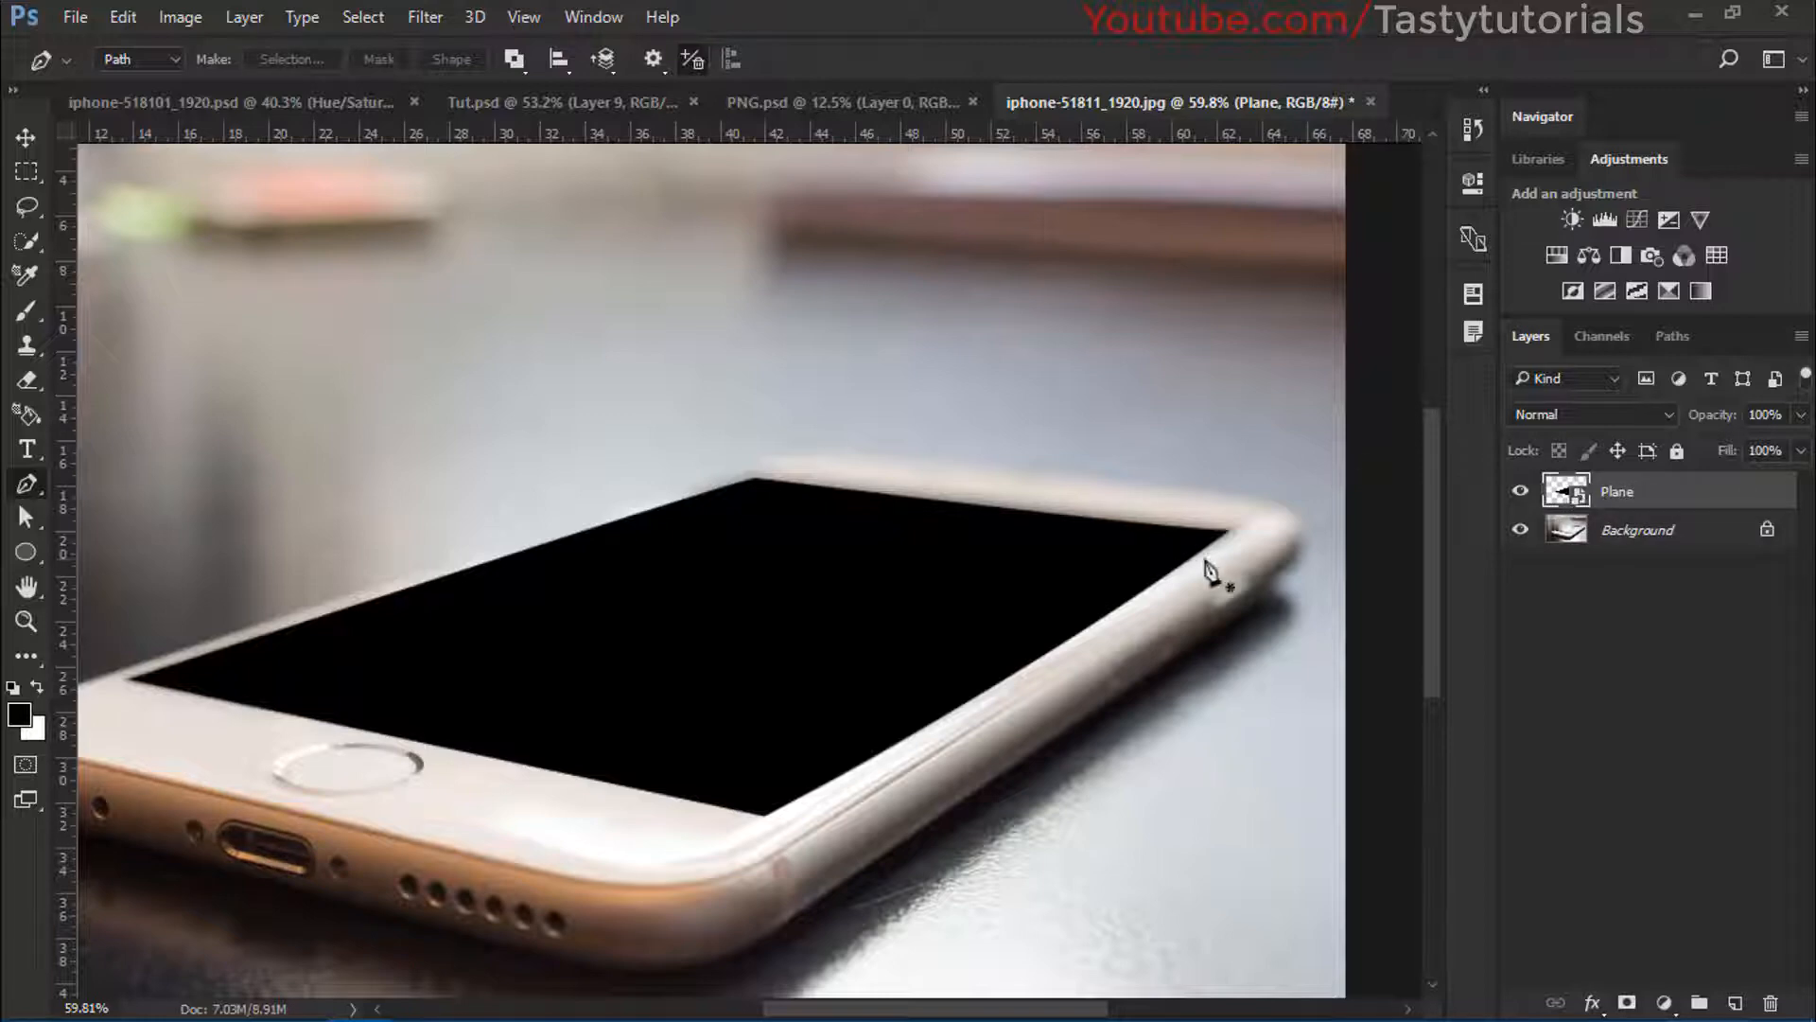
{"action": "key", "text": "v"}
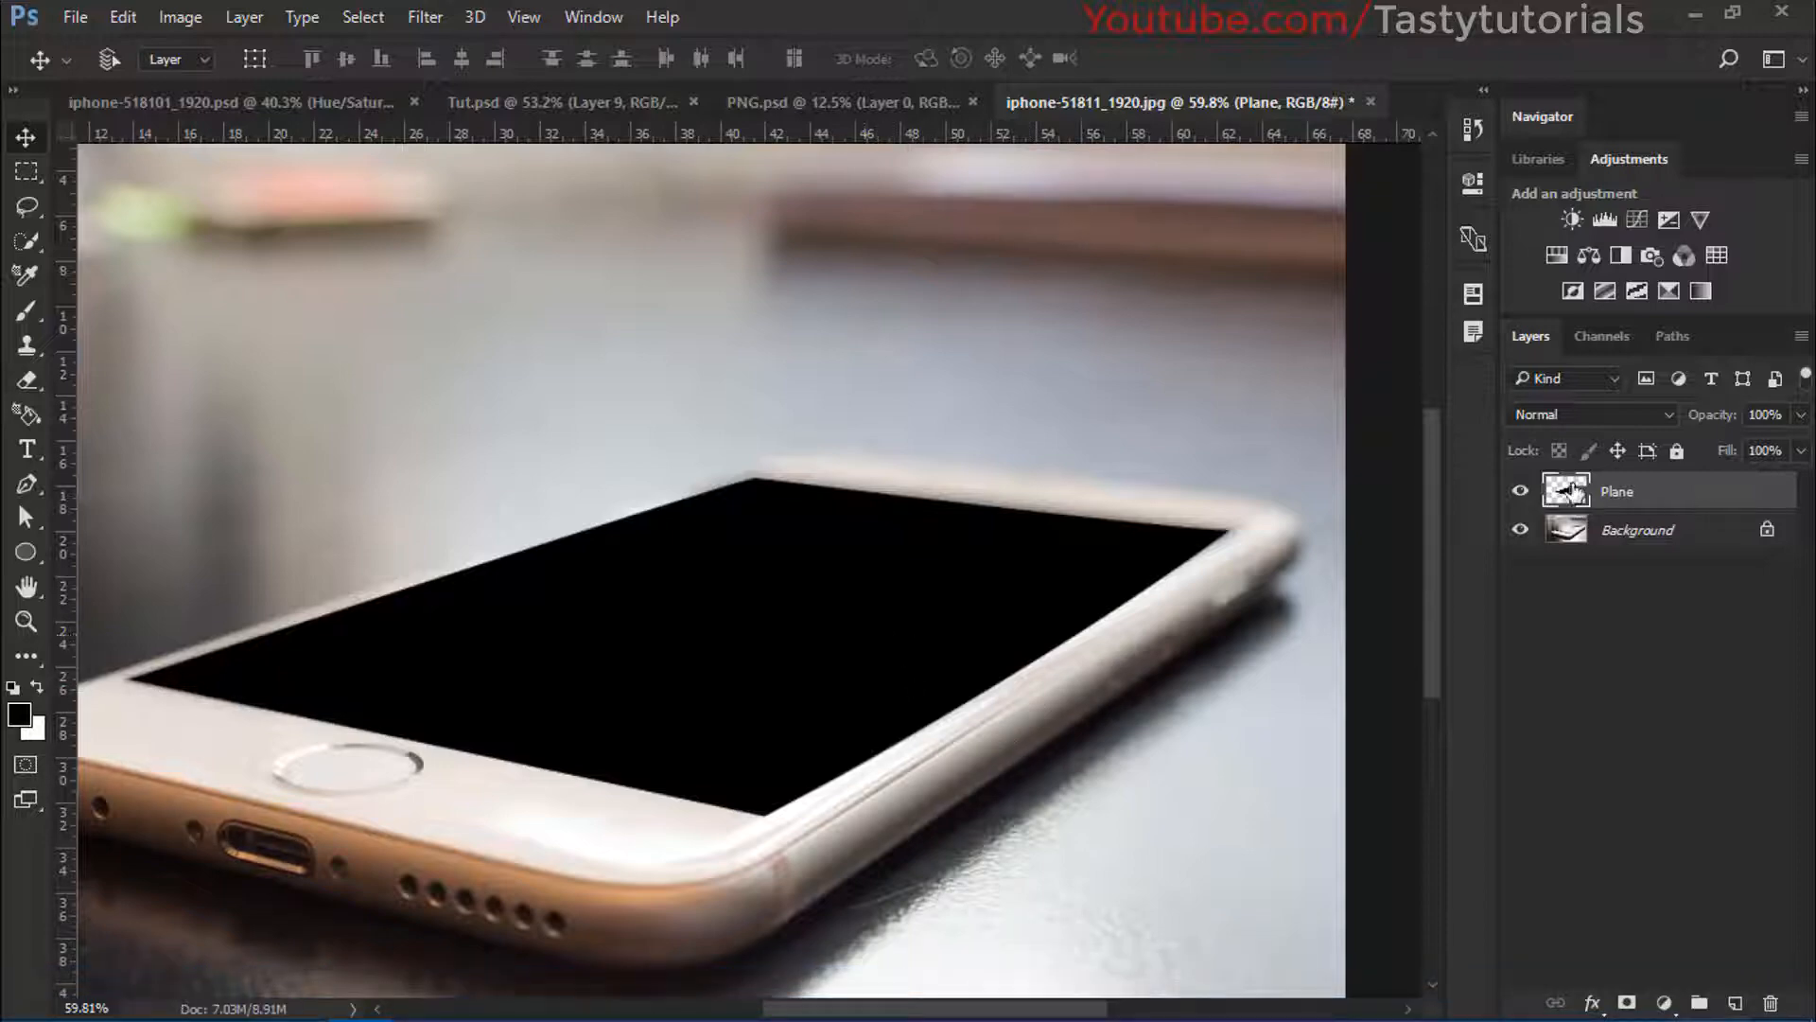
Open the Plane smart object's contents for editing and check its black shape against the phone document
{"action": "double_click", "coordinate": [1578, 494]}
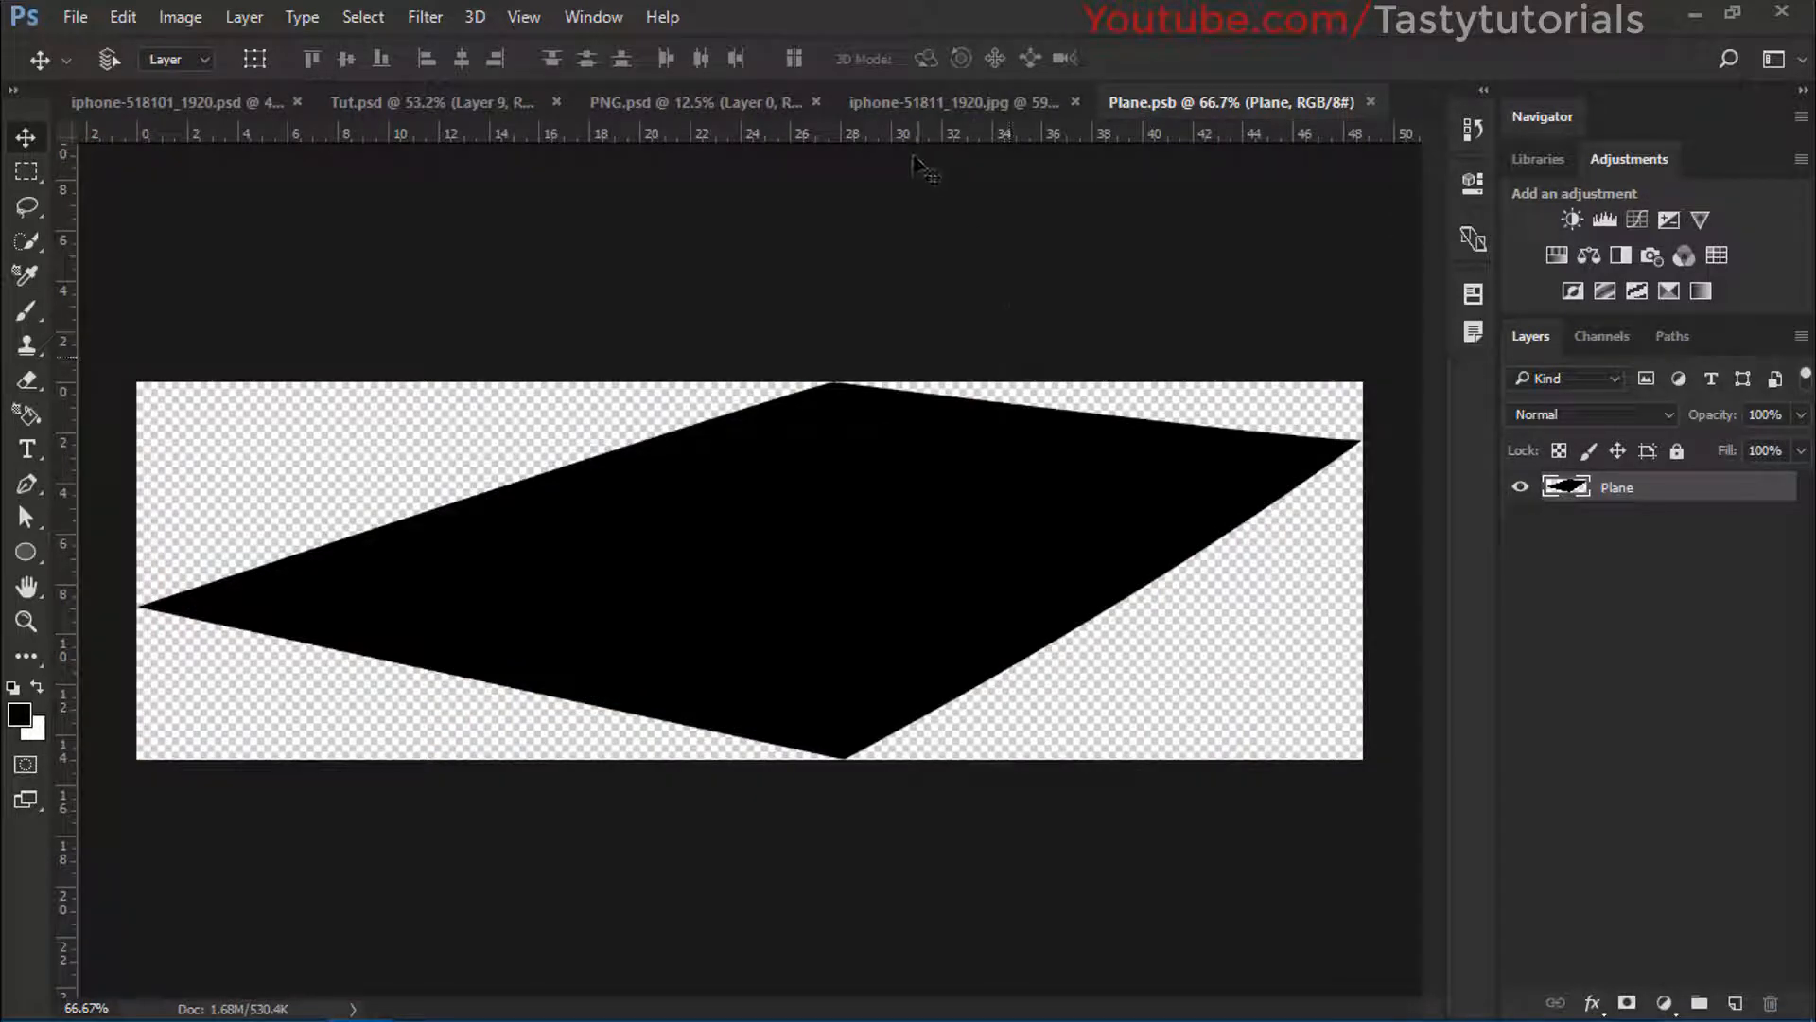
{"action": "left_click", "coordinate": [974, 104]}
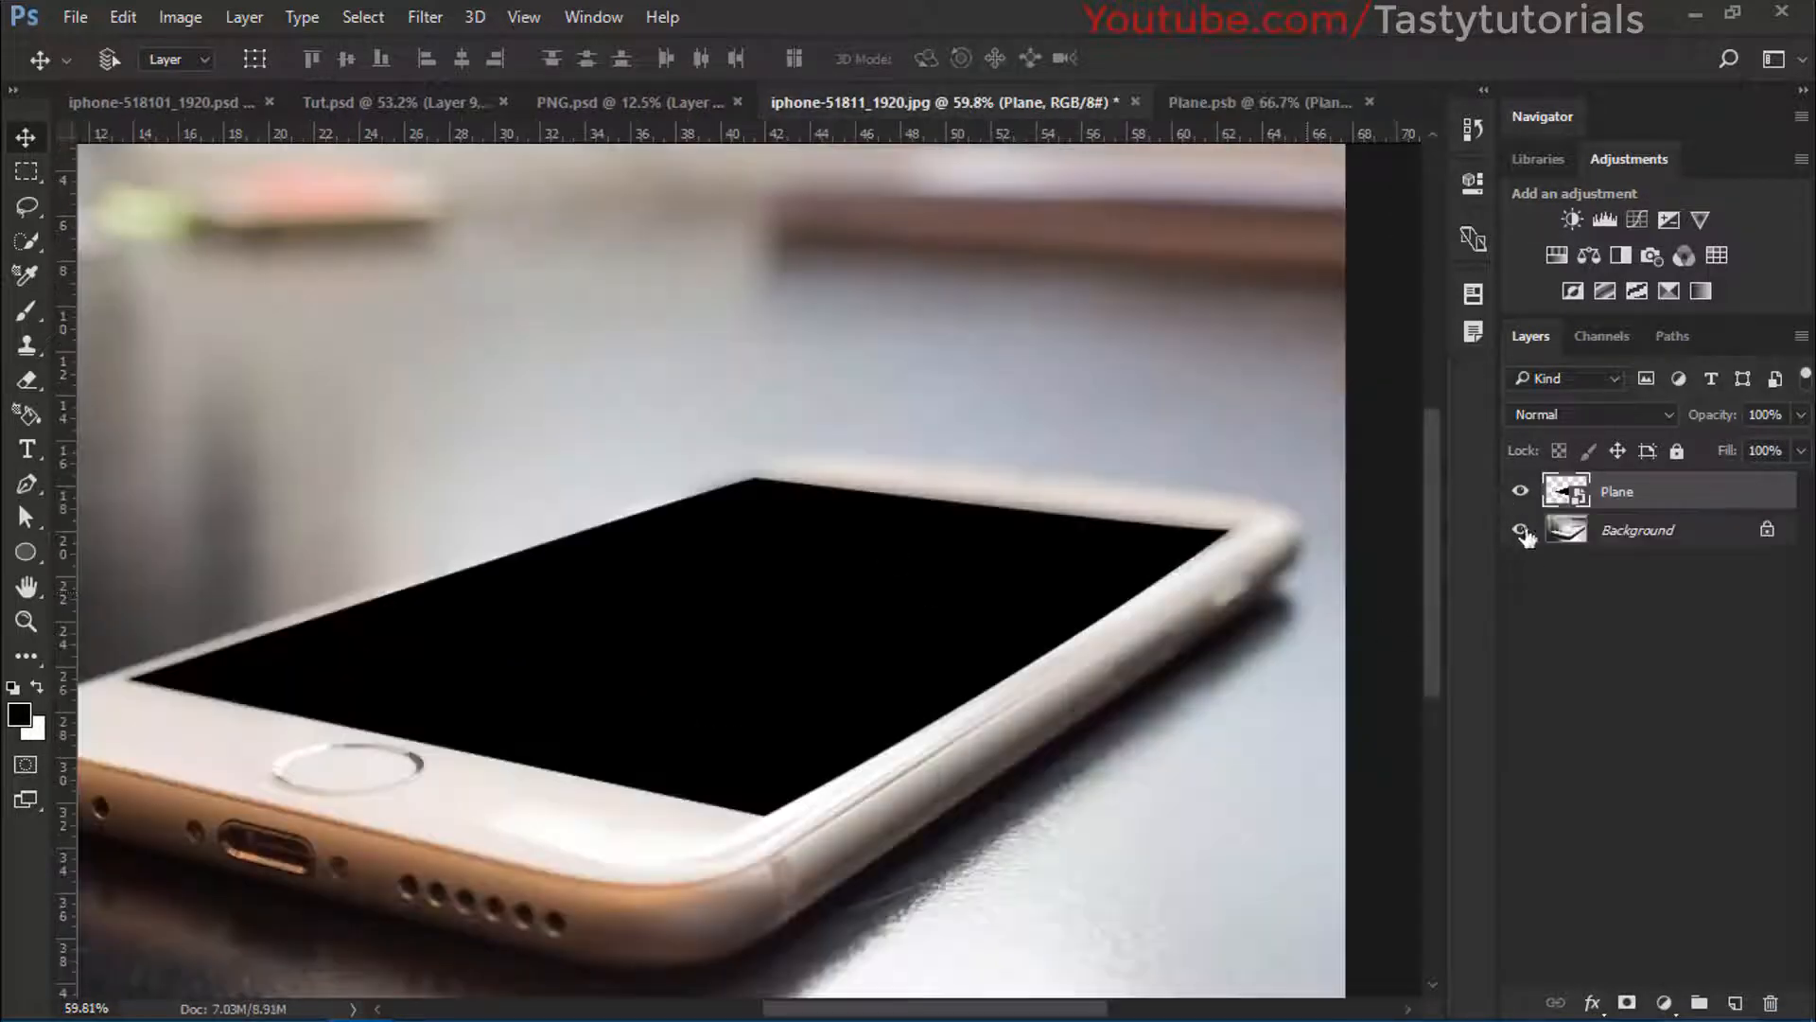
{"action": "left_click", "coordinate": [1239, 105]}
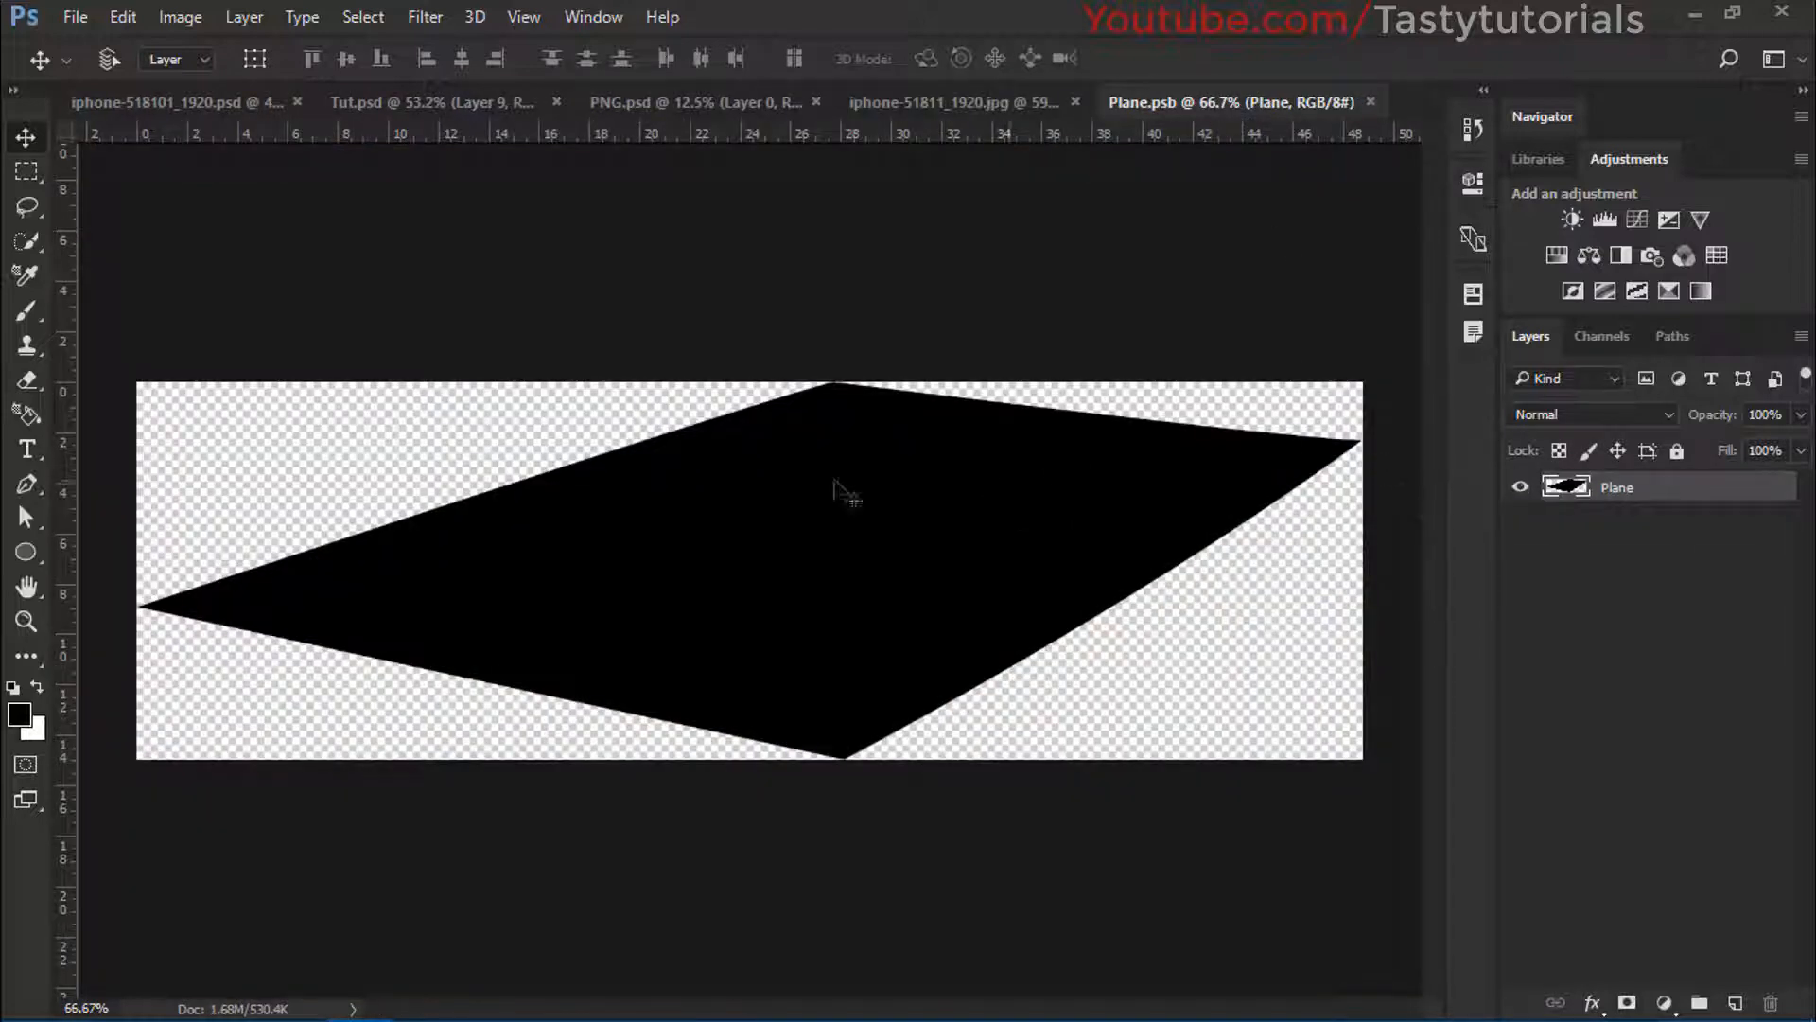
{"action": "left_click", "coordinate": [1521, 488]}
{"action": "left_click", "coordinate": [1522, 487]}
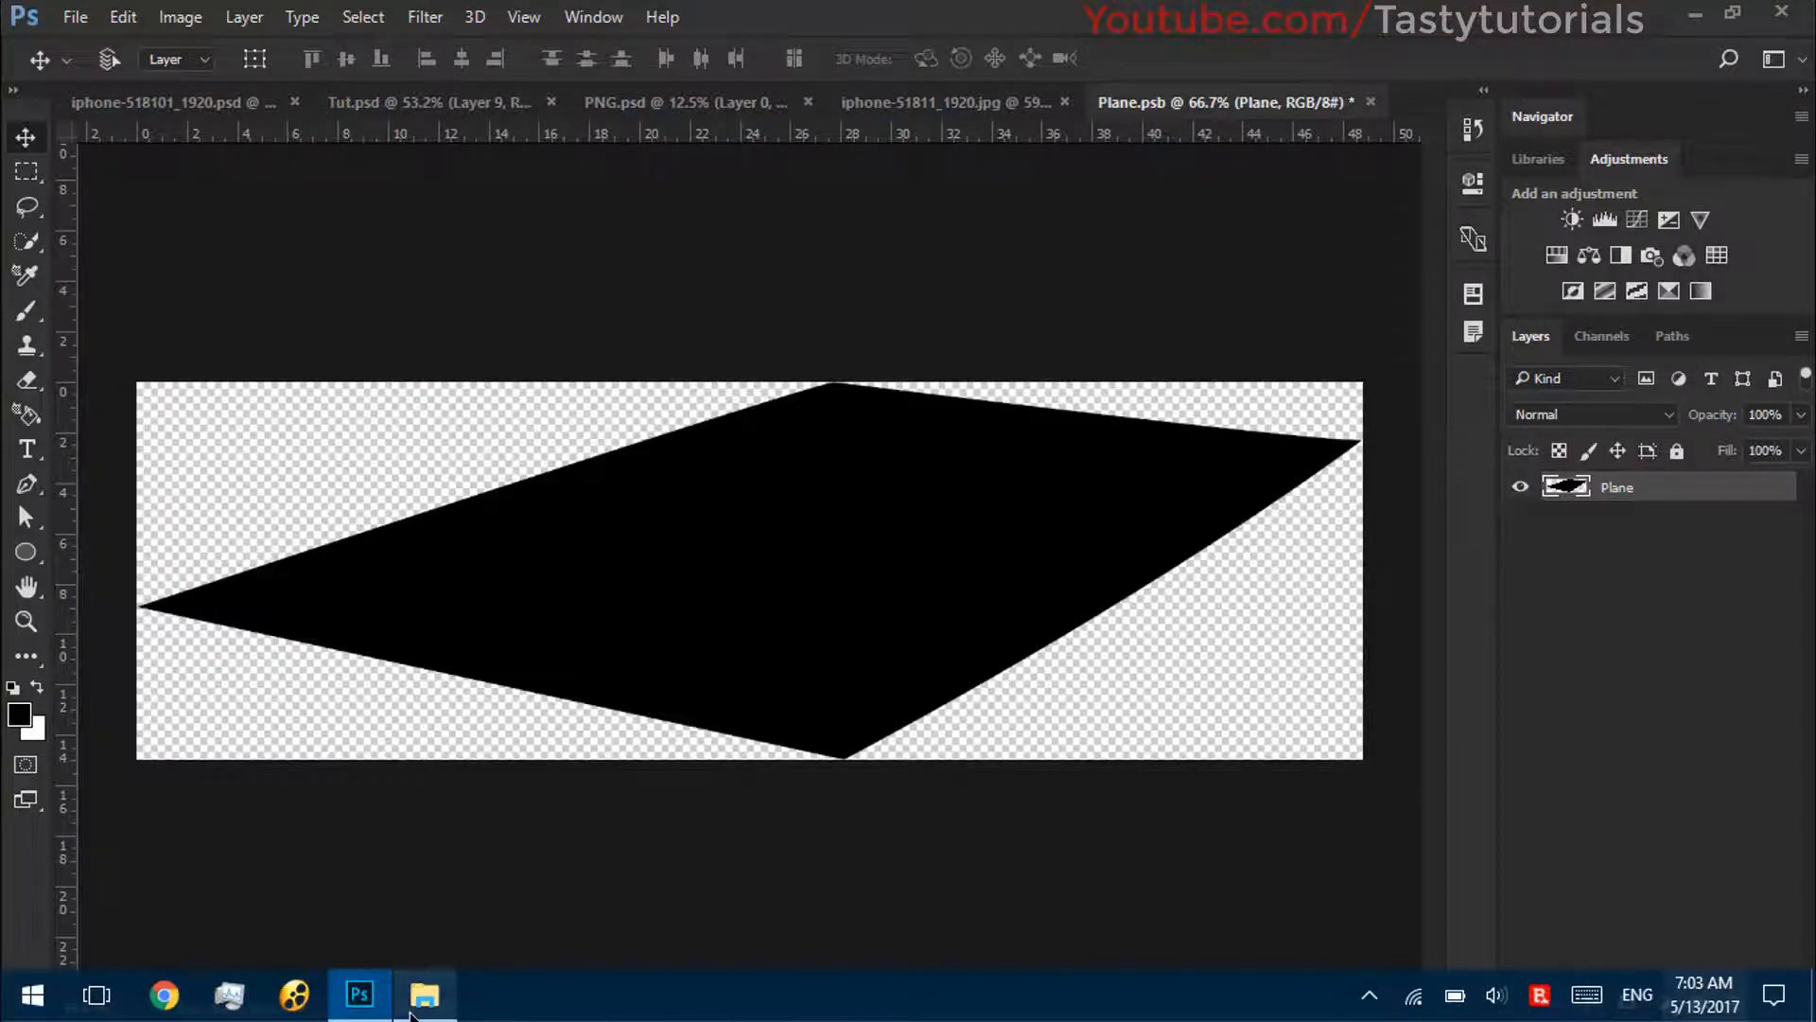
Place the field_by_raindroppe photo into Plane.psb, scale it to about 62%, and move it up until only grass fills the canvas
{"action": "left_click", "coordinate": [426, 1001]}
{"action": "left_click_drag", "start_coordinate": [655, 322], "coordinate": [674, 492]}
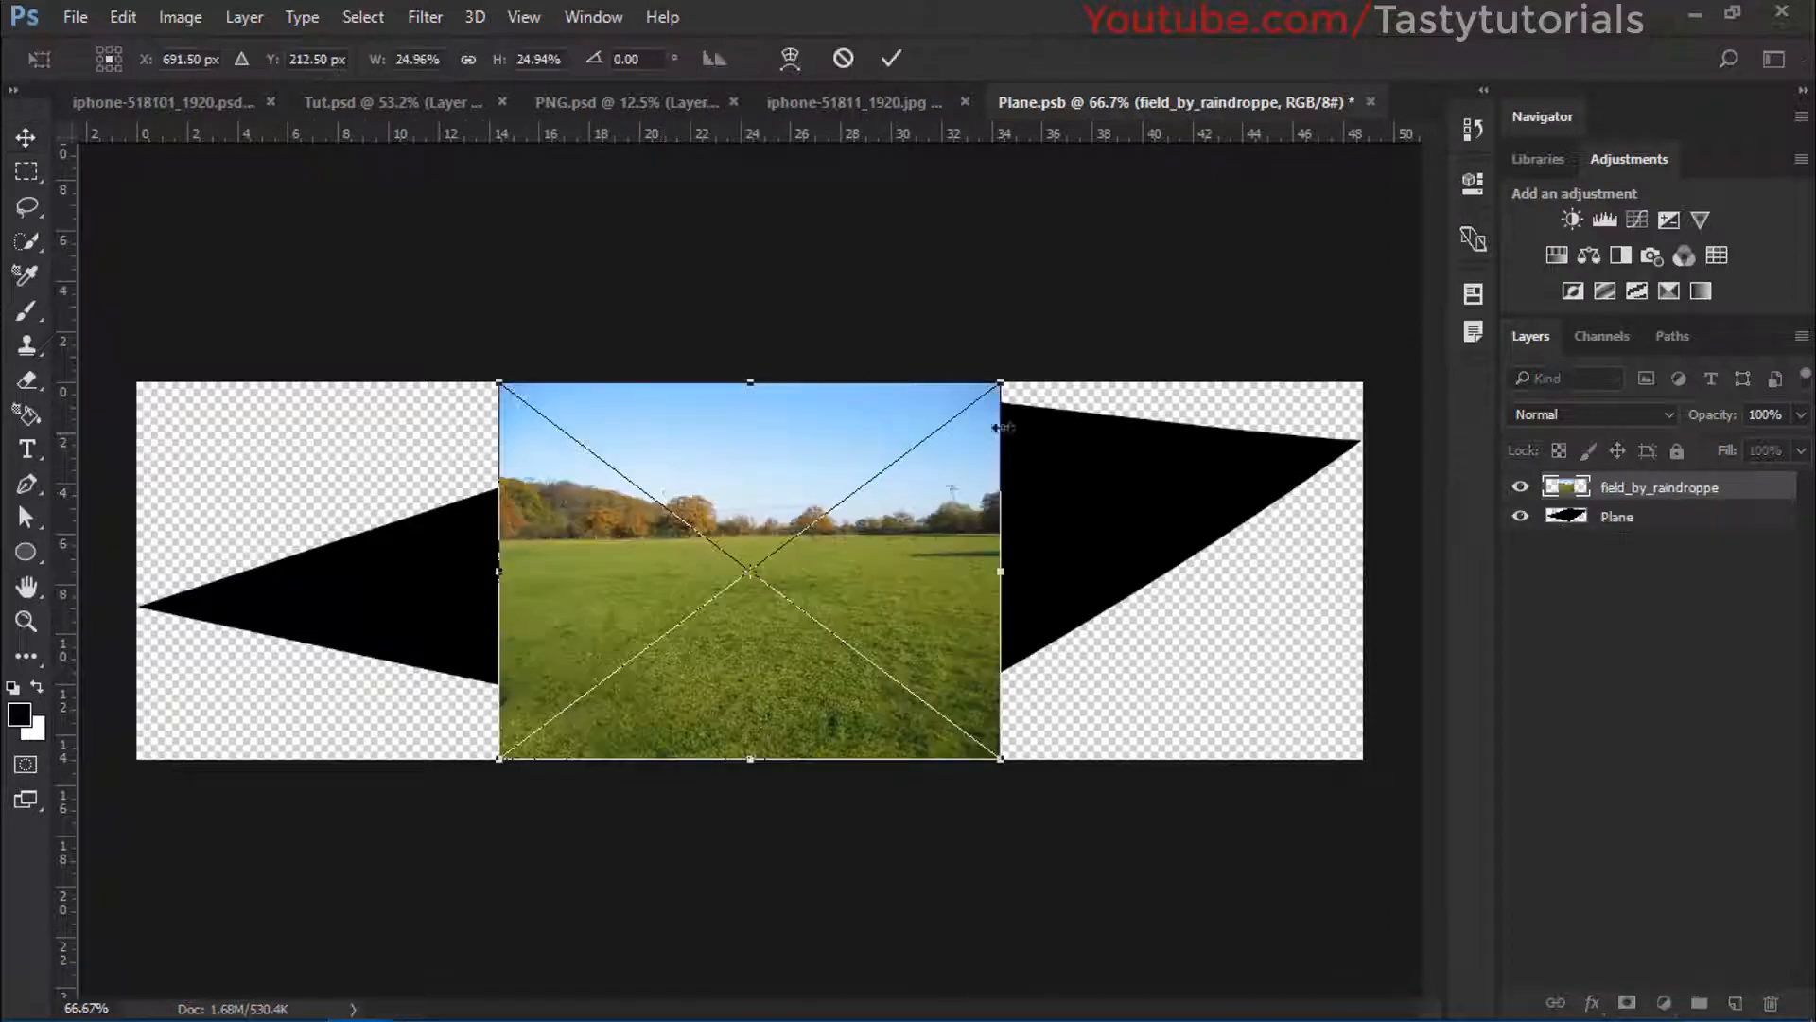
{"action": "left_click_drag", "start_coordinate": [1007, 380], "coordinate": [1464, 235]}
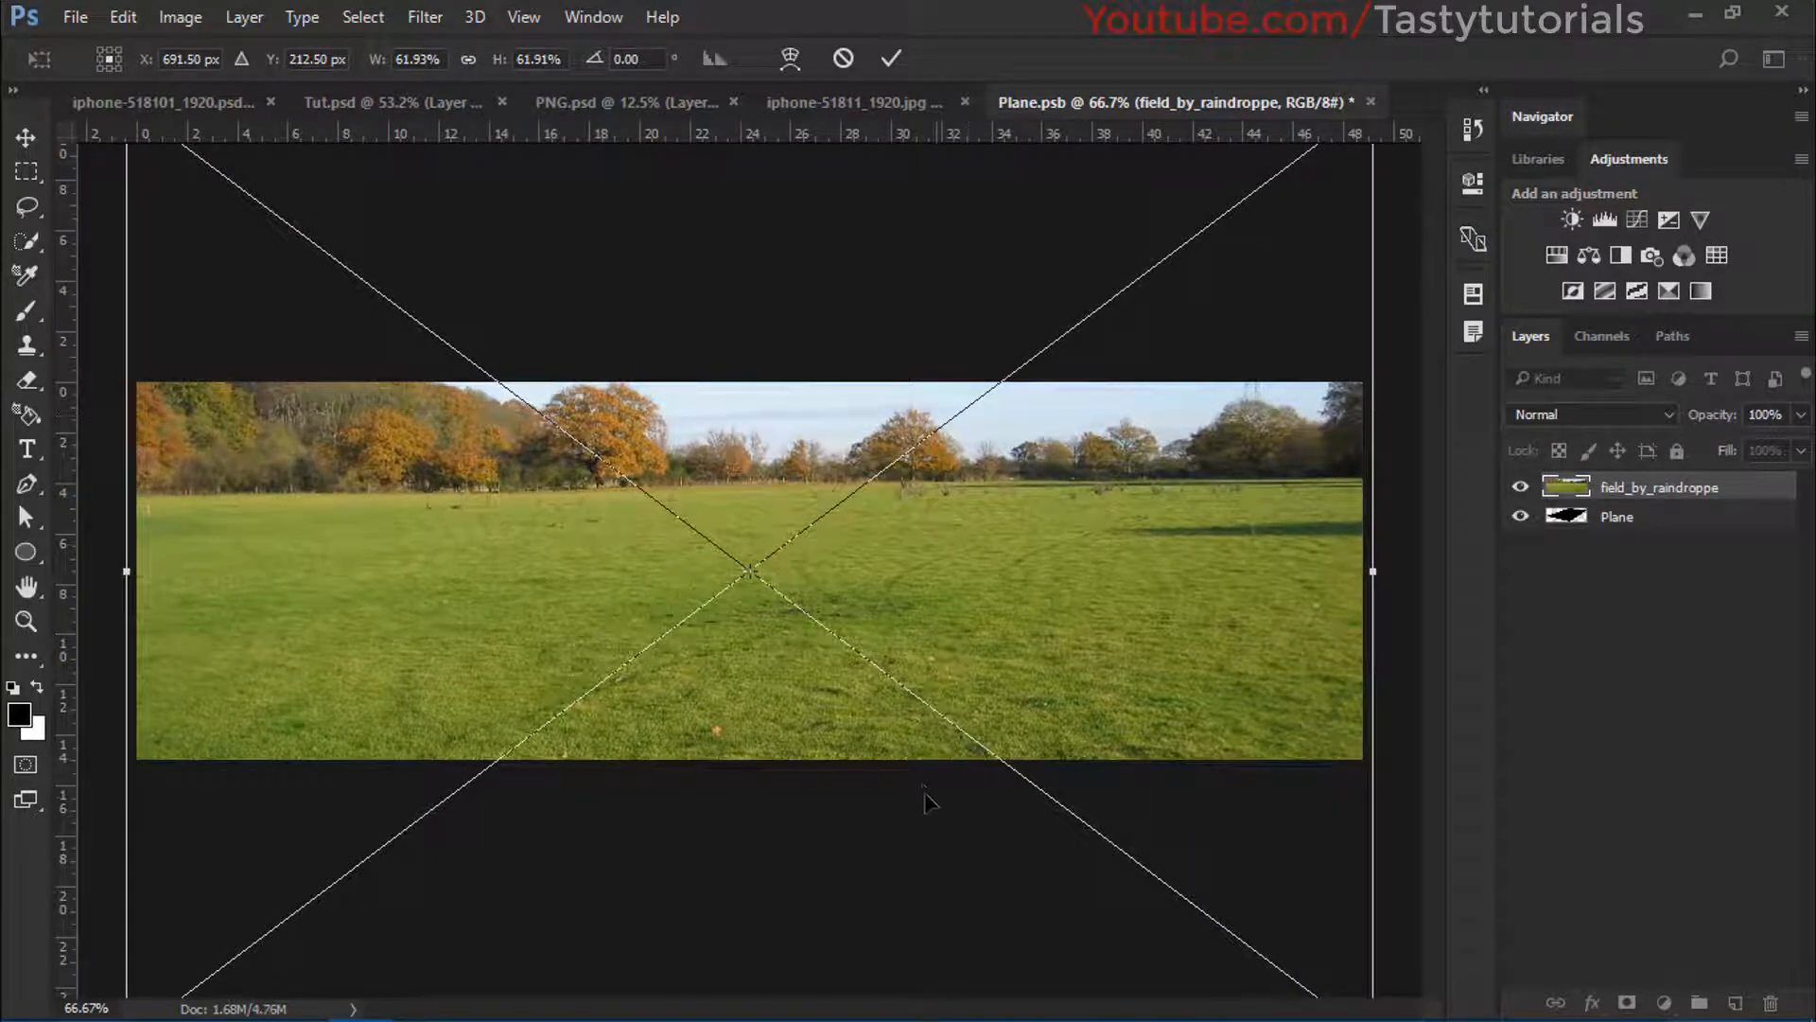
{"action": "left_click_drag", "start_coordinate": [924, 795], "coordinate": [921, 641]}
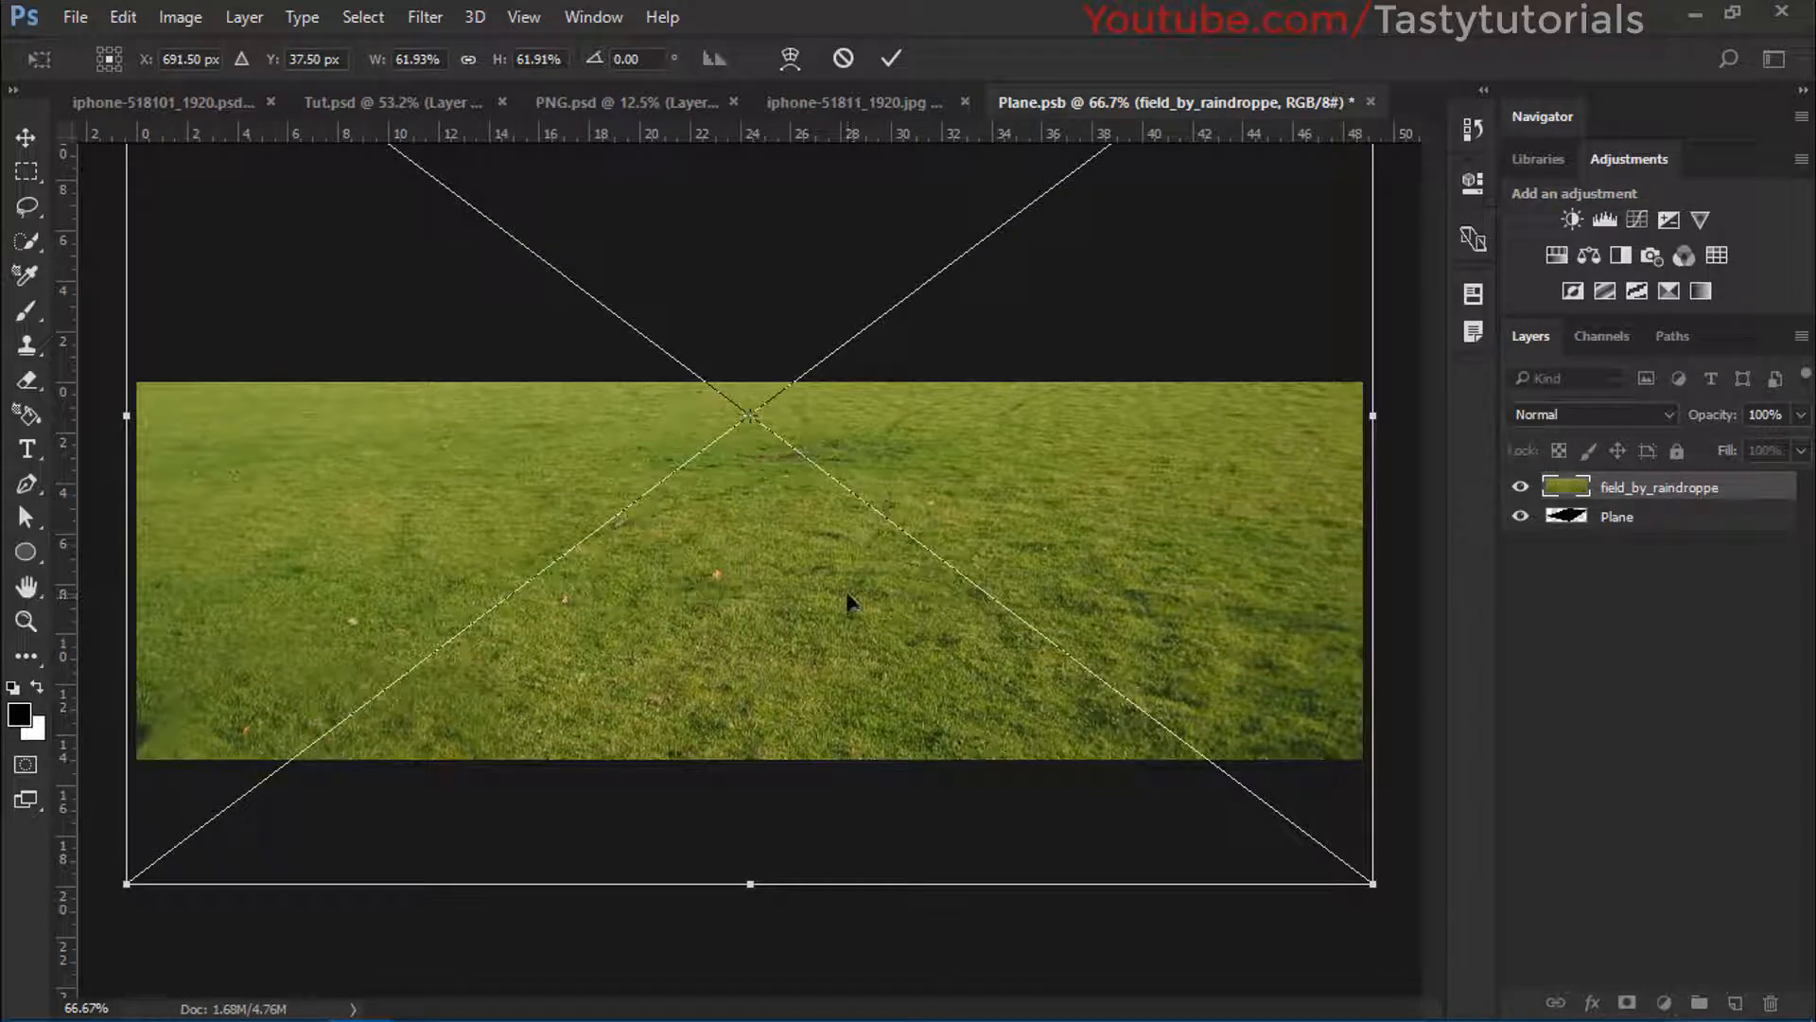
{"action": "key", "text": "Return"}
{"action": "mouse_move", "coordinate": [839, 600]}
{"action": "left_mouse_down"}
{"action": "mouse_move", "coordinate": [834, 634]}
{"action": "mouse_move", "coordinate": [837, 562]}
{"action": "mouse_move", "coordinate": [815, 562]}
{"action": "mouse_move", "coordinate": [834, 564]}
{"action": "left_mouse_up"}
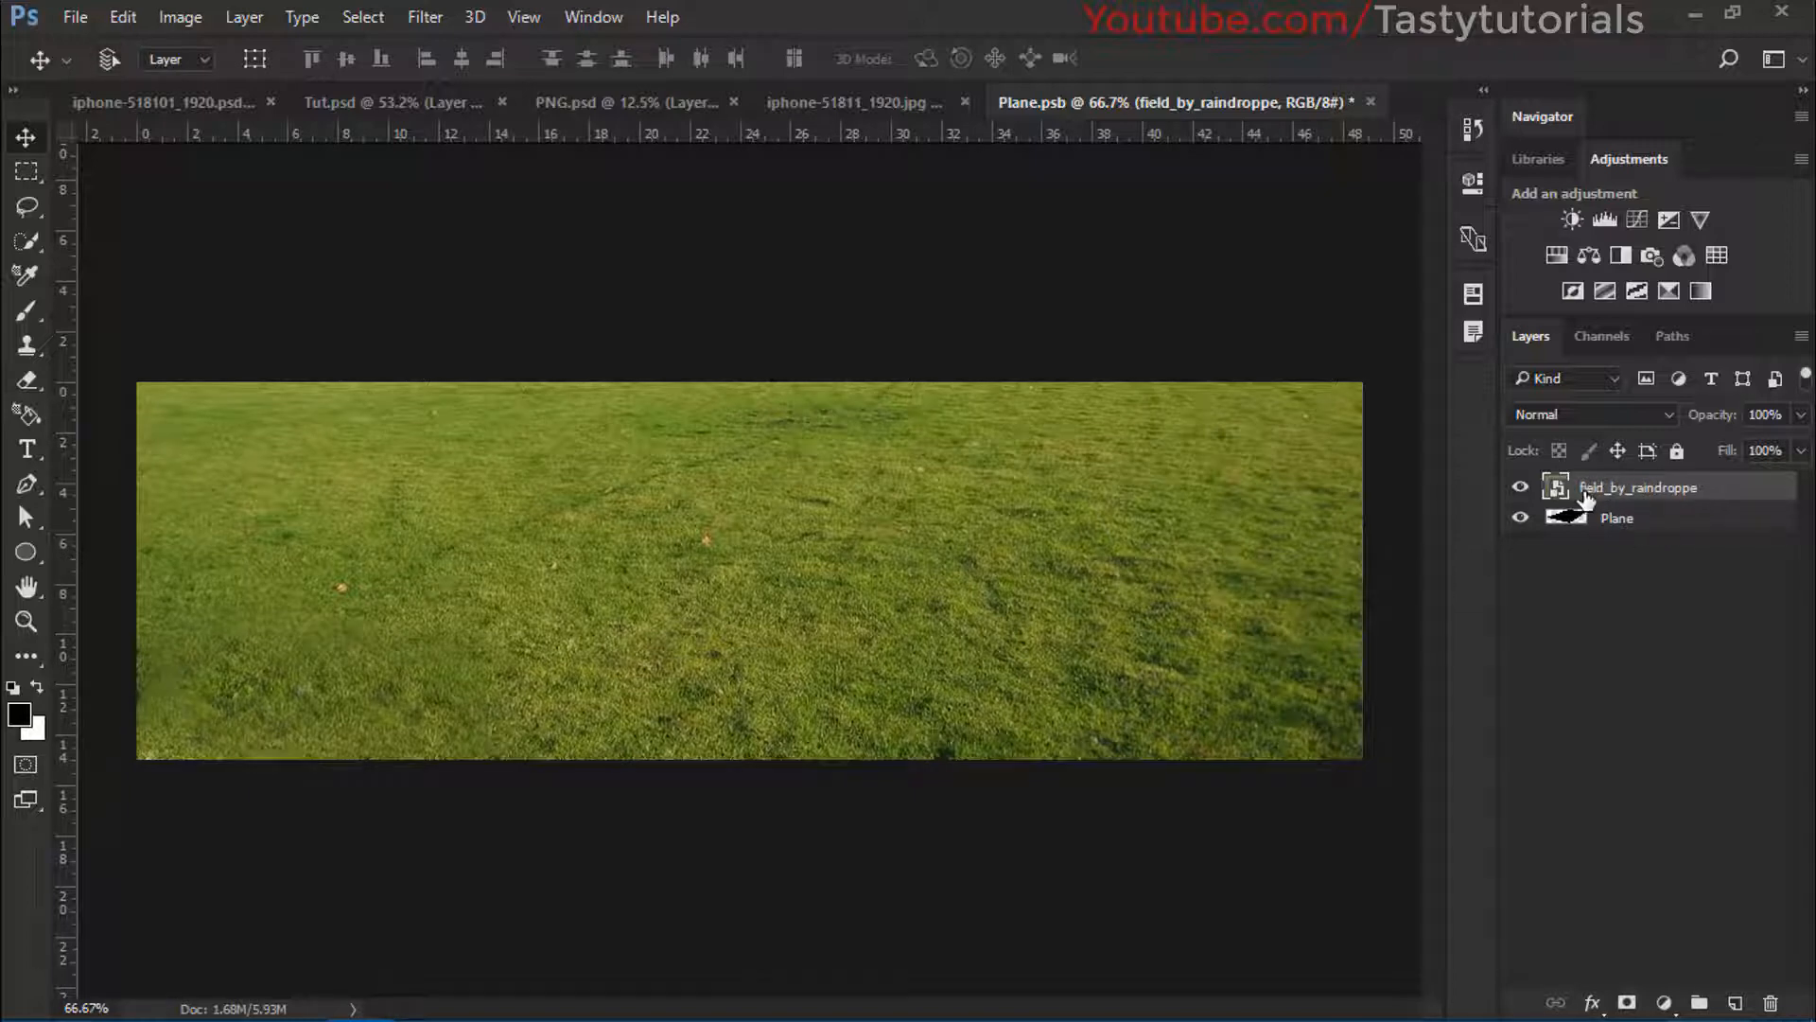
Clip the field_by_raindroppe layer to the black Plane shape, check it by toggling its visibility, and save Plane.psb
{"action": "right_click", "coordinate": [1586, 492]}
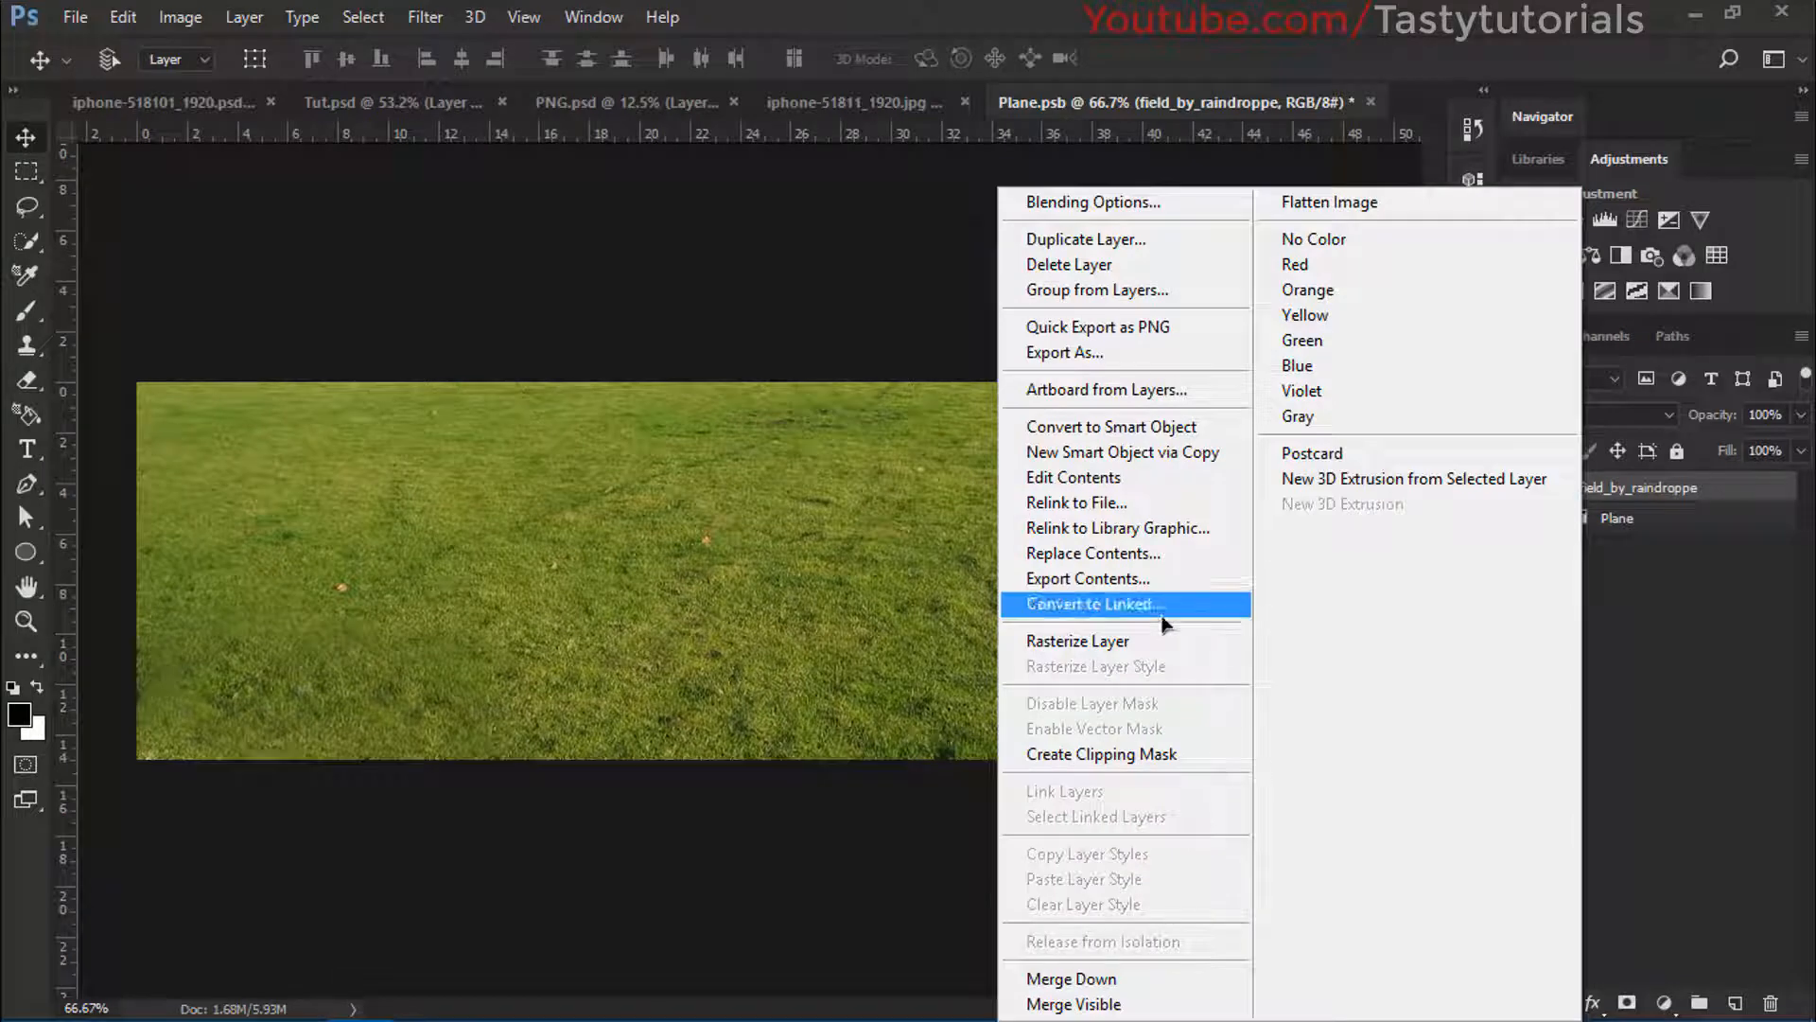
{"action": "left_click", "coordinate": [1043, 759]}
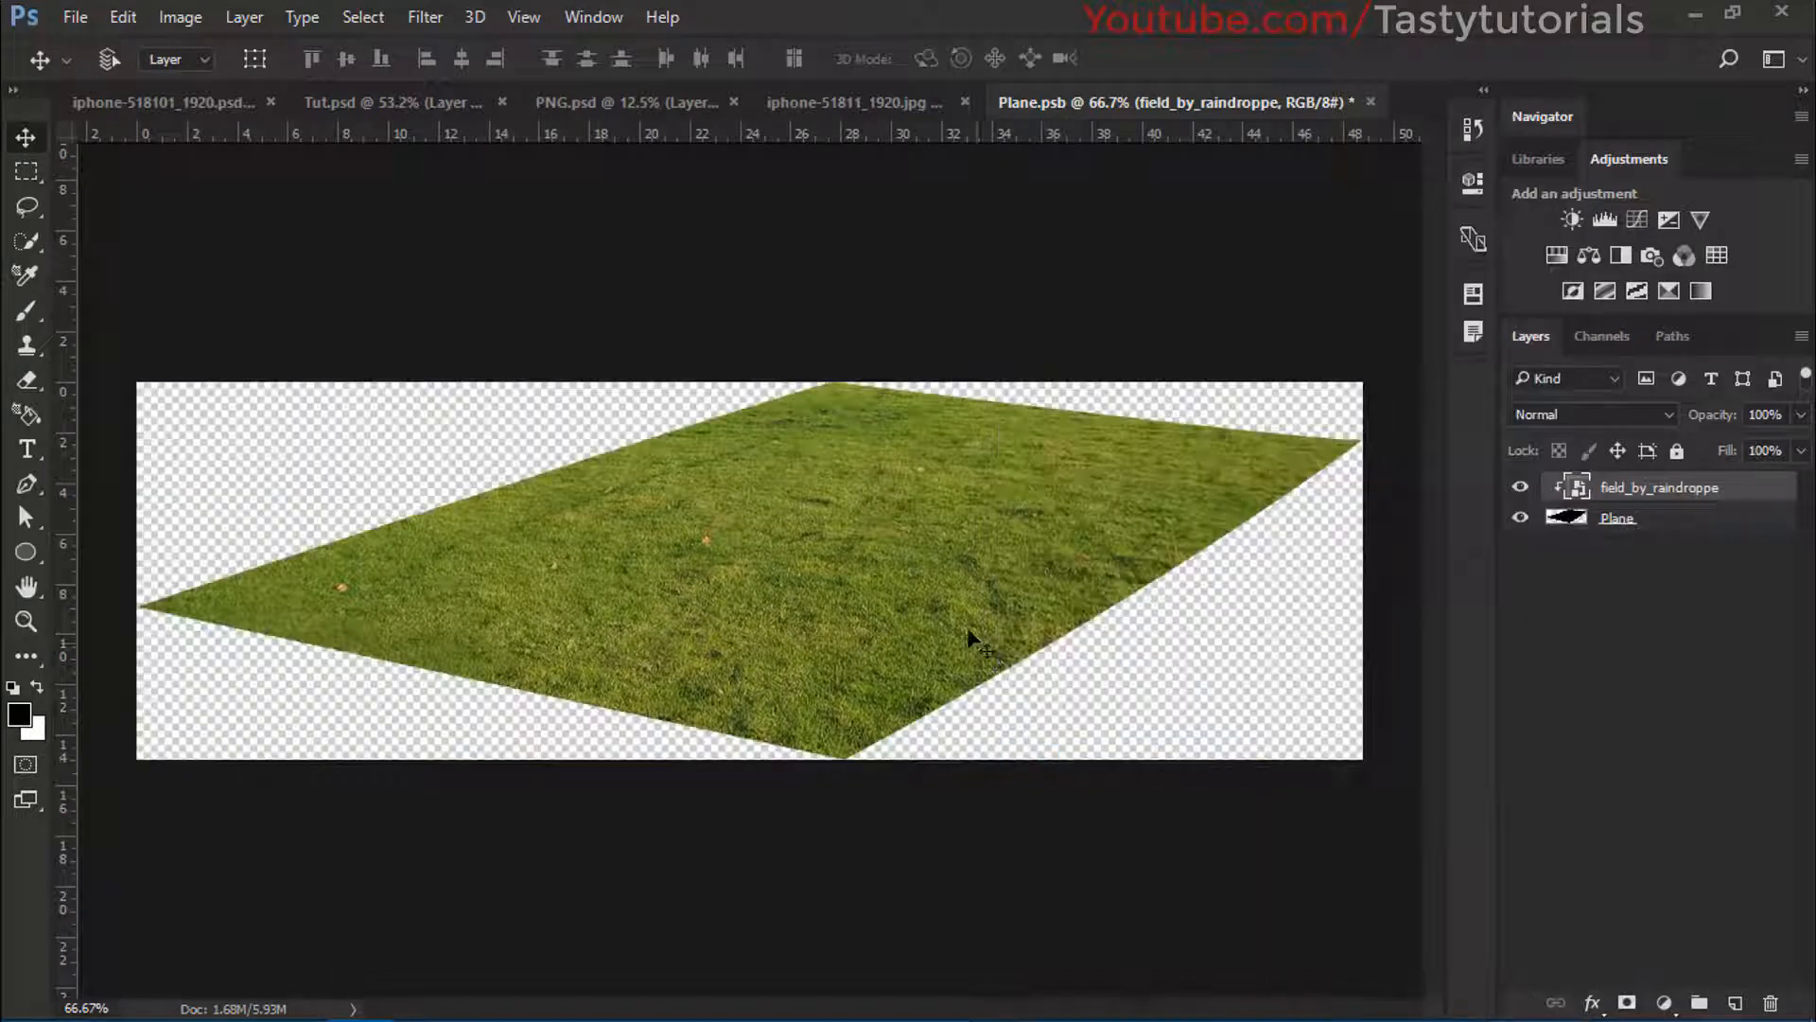
{"action": "left_click", "coordinate": [1520, 488]}
{"action": "left_click", "coordinate": [1521, 488]}
{"action": "key", "text": "ctrl+s"}
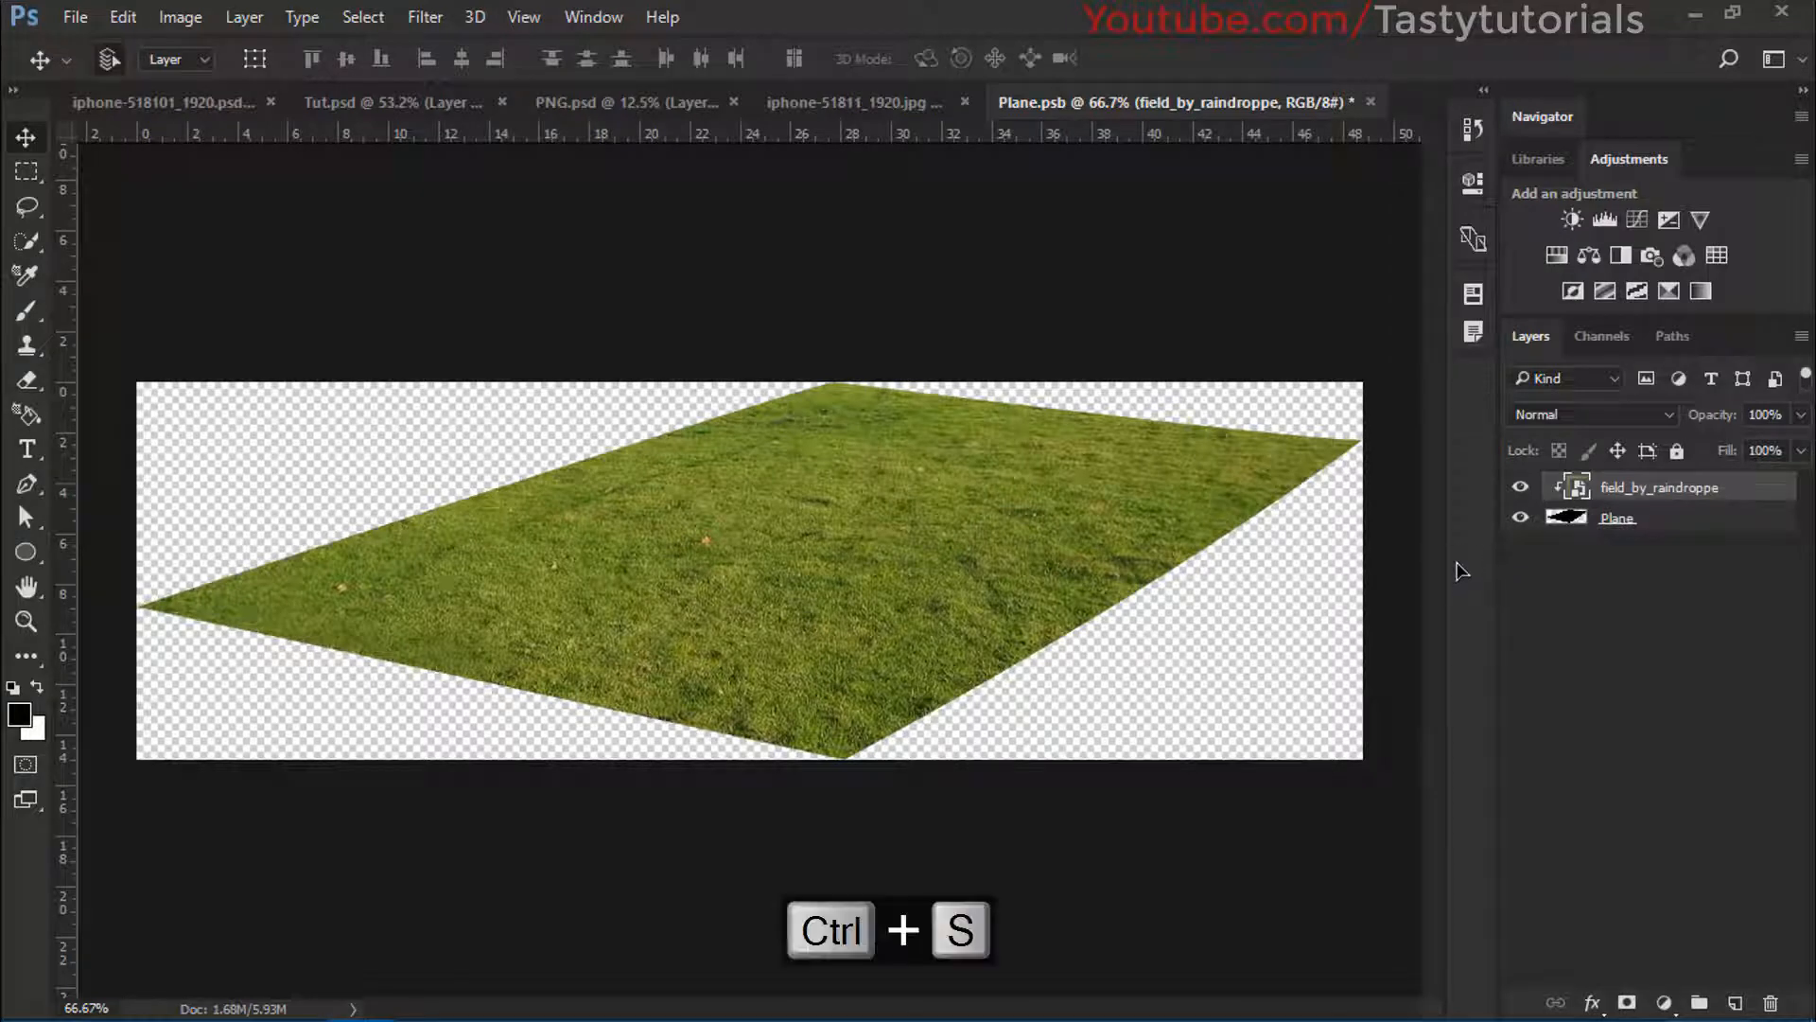
Switch to the iphone-51811_1920.jpg document and examine how the grass fits the phone's screen
{"action": "left_click", "coordinate": [856, 102]}
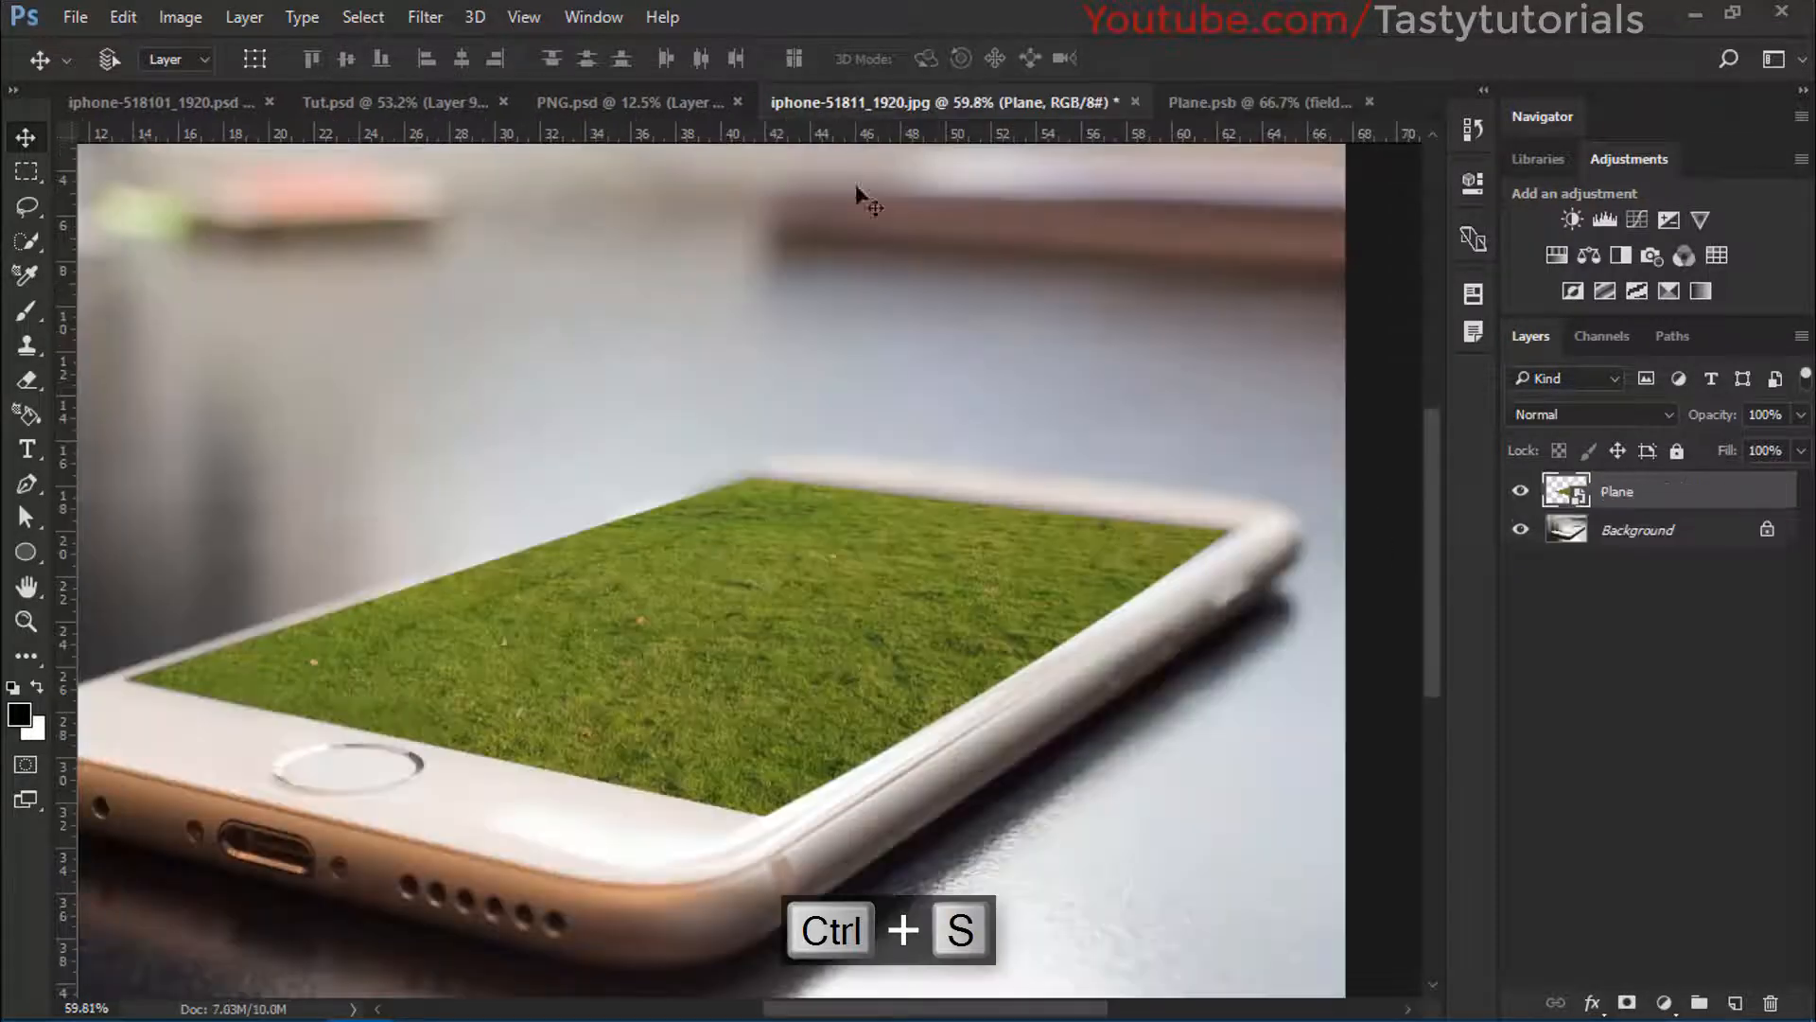
{"action": "scroll", "coordinate": [599, 637], "scroll_direction": "down", "scroll_amount": 3}
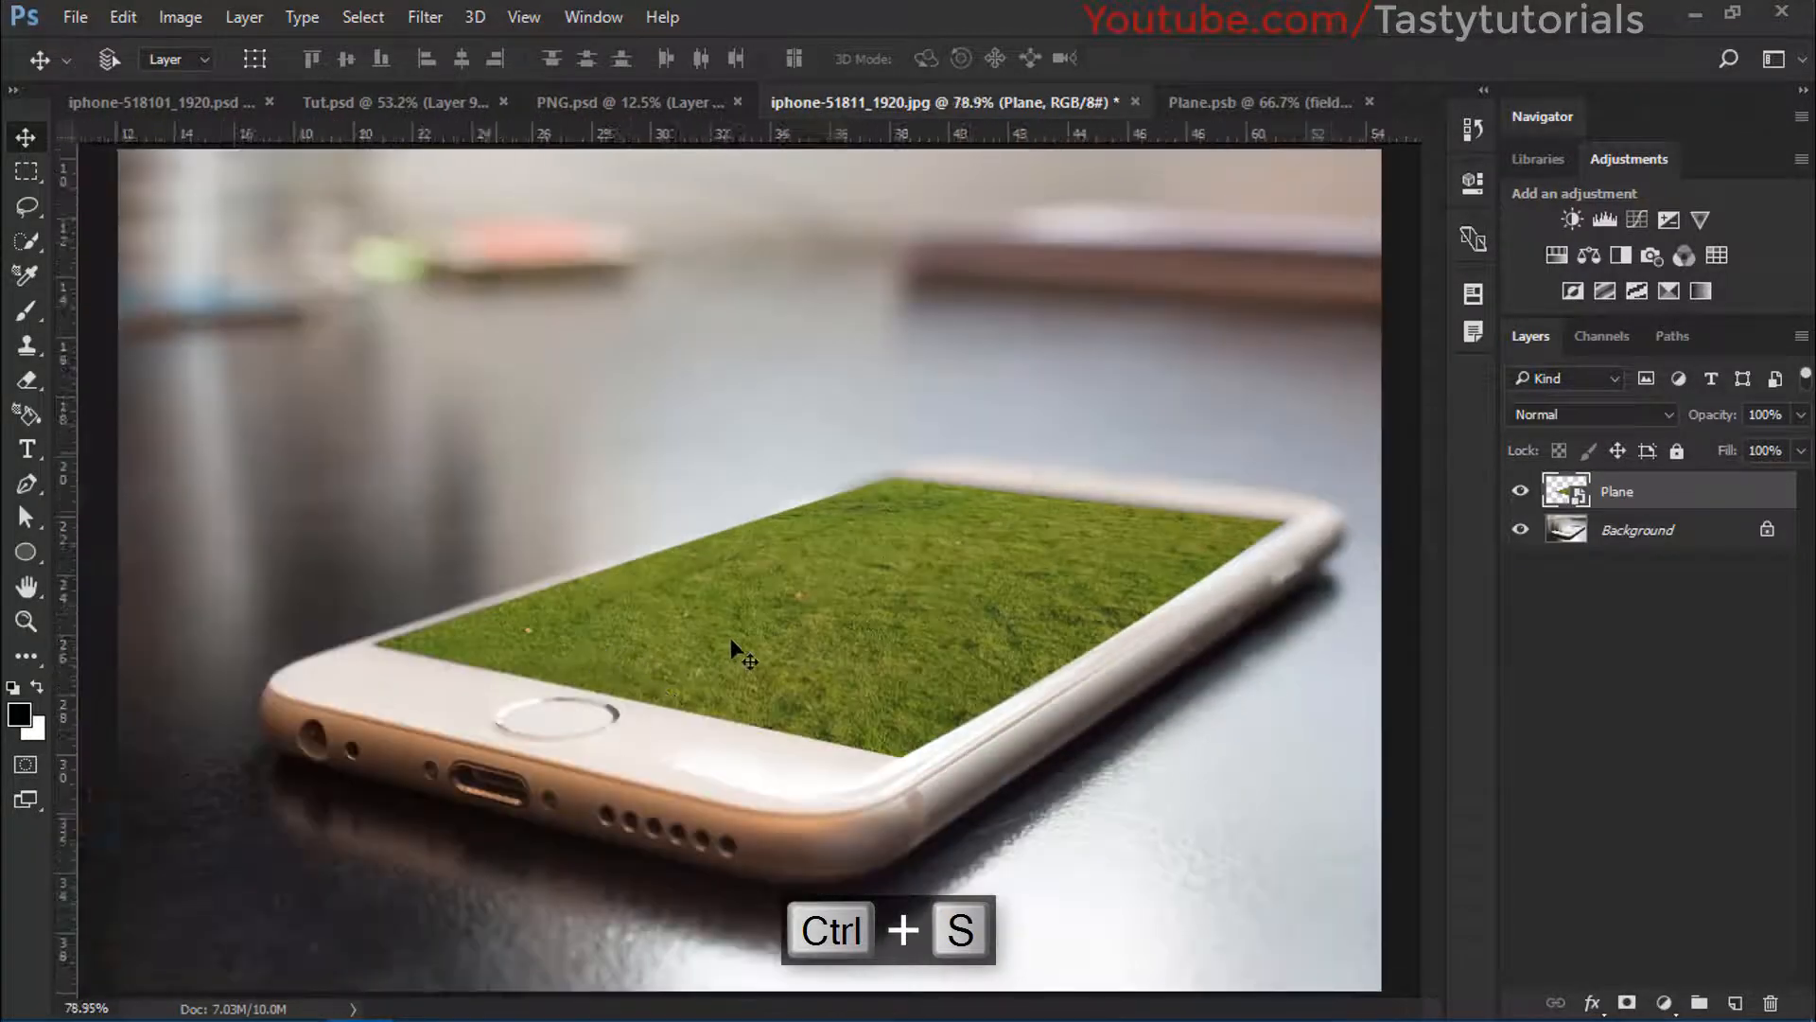
{"action": "scroll", "coordinate": [732, 640], "scroll_direction": "up", "scroll_amount": 5}
{"action": "scroll", "coordinate": [1047, 653], "scroll_direction": "down", "scroll_amount": 3}
{"action": "scroll", "coordinate": [1107, 633], "scroll_direction": "up", "scroll_amount": 2}
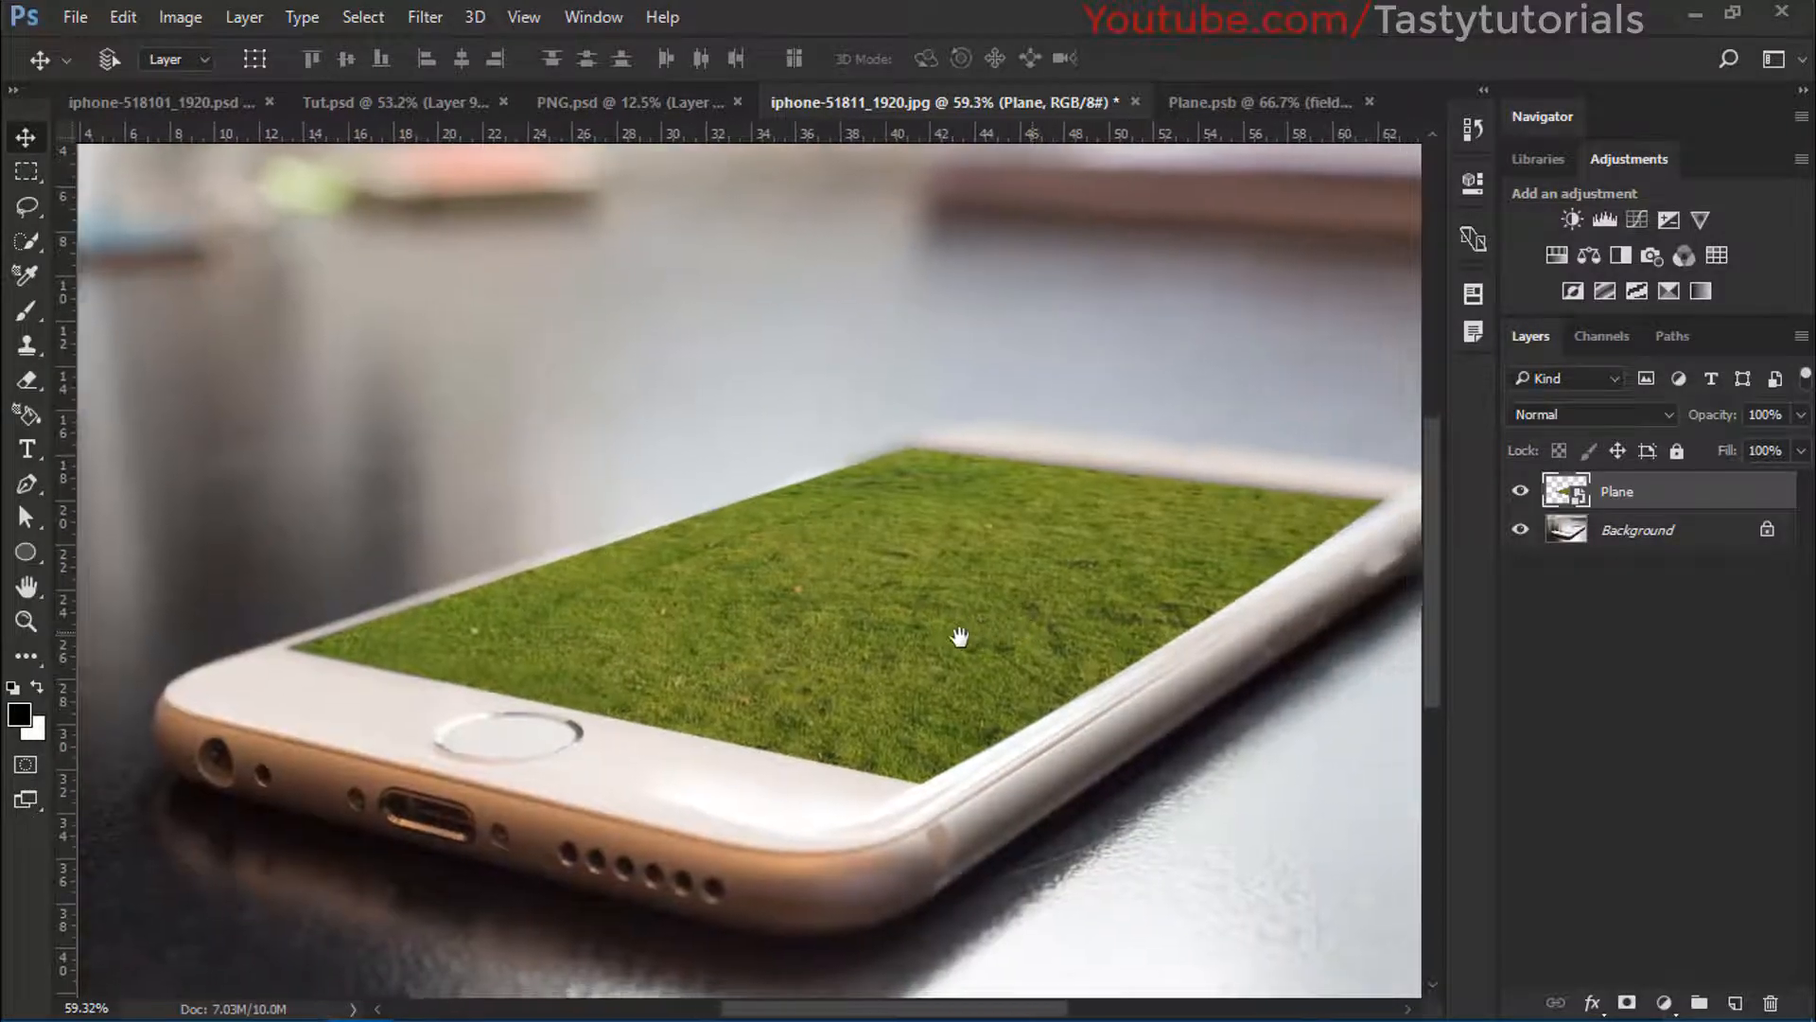
{"action": "scroll", "coordinate": [788, 634], "scroll_direction": "up", "scroll_amount": 1}
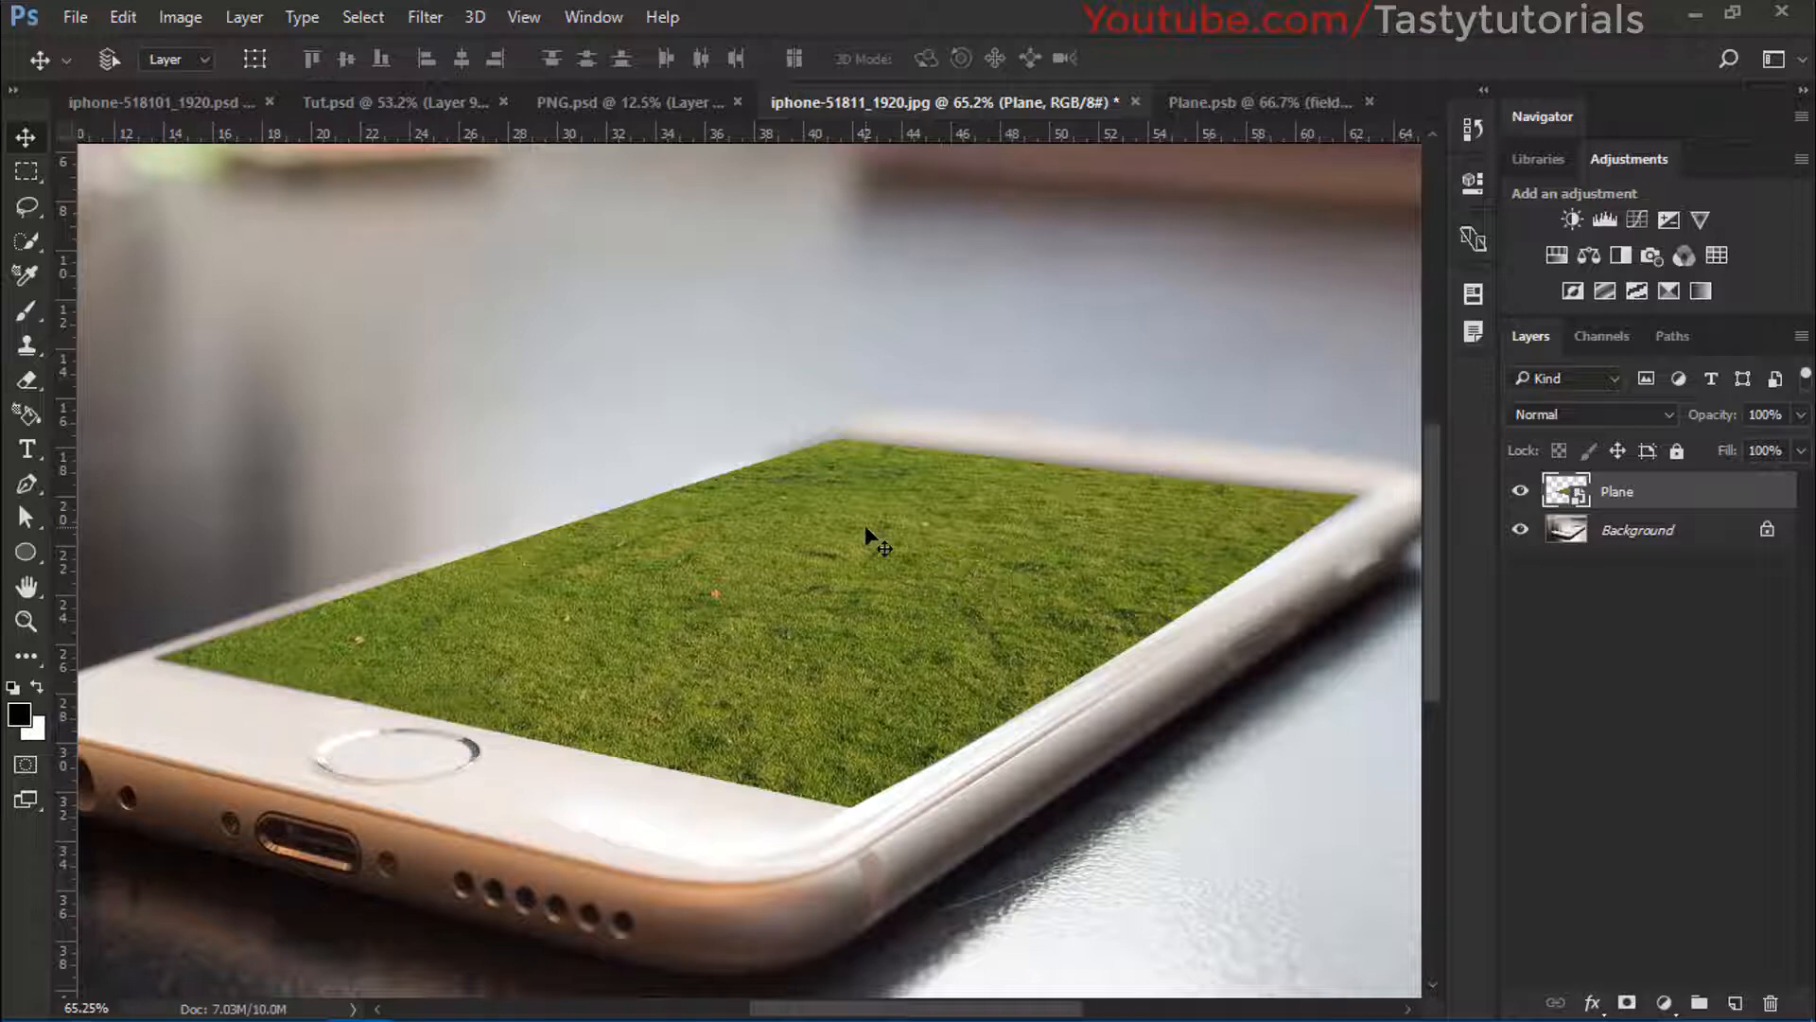
{"action": "scroll", "coordinate": [870, 535], "scroll_direction": "down", "scroll_amount": 1}
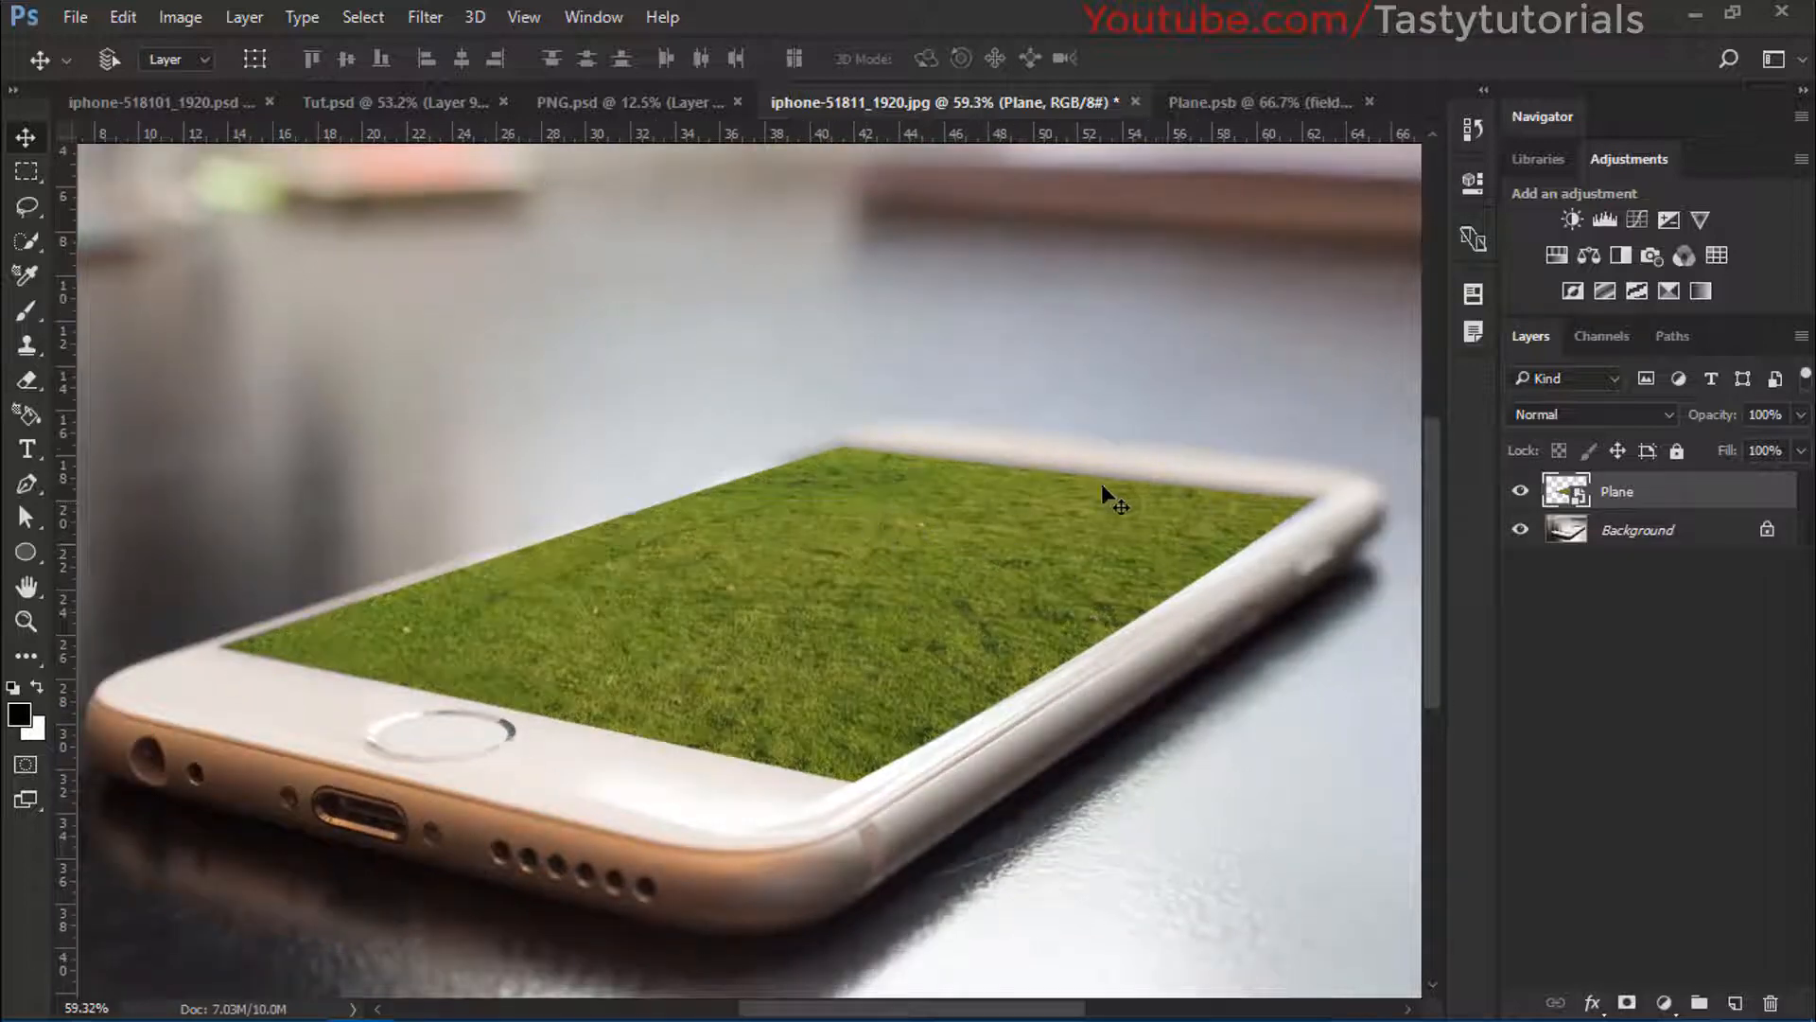
{"action": "left_click_drag", "start_coordinate": [1004, 523], "coordinate": [916, 583]}
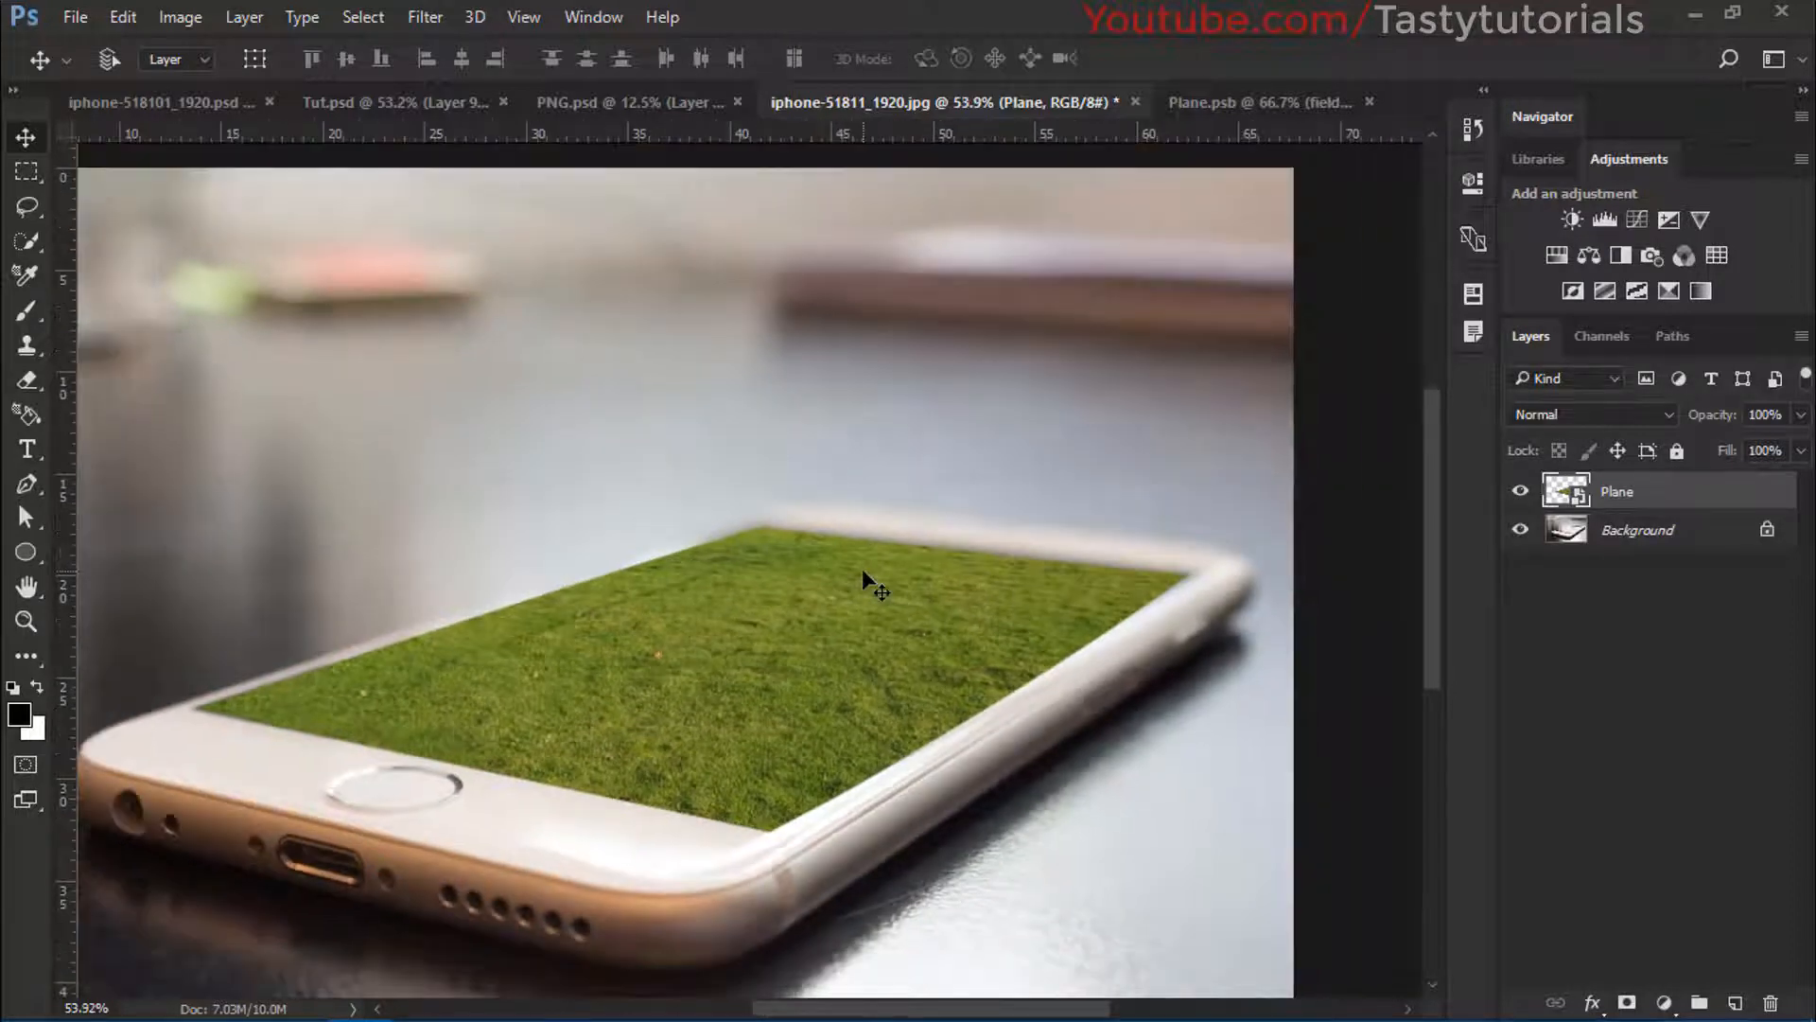
{"action": "scroll", "coordinate": [861, 570], "scroll_direction": "down", "scroll_amount": 2}
{"action": "scroll", "coordinate": [627, 459], "scroll_direction": "up", "scroll_amount": 1}
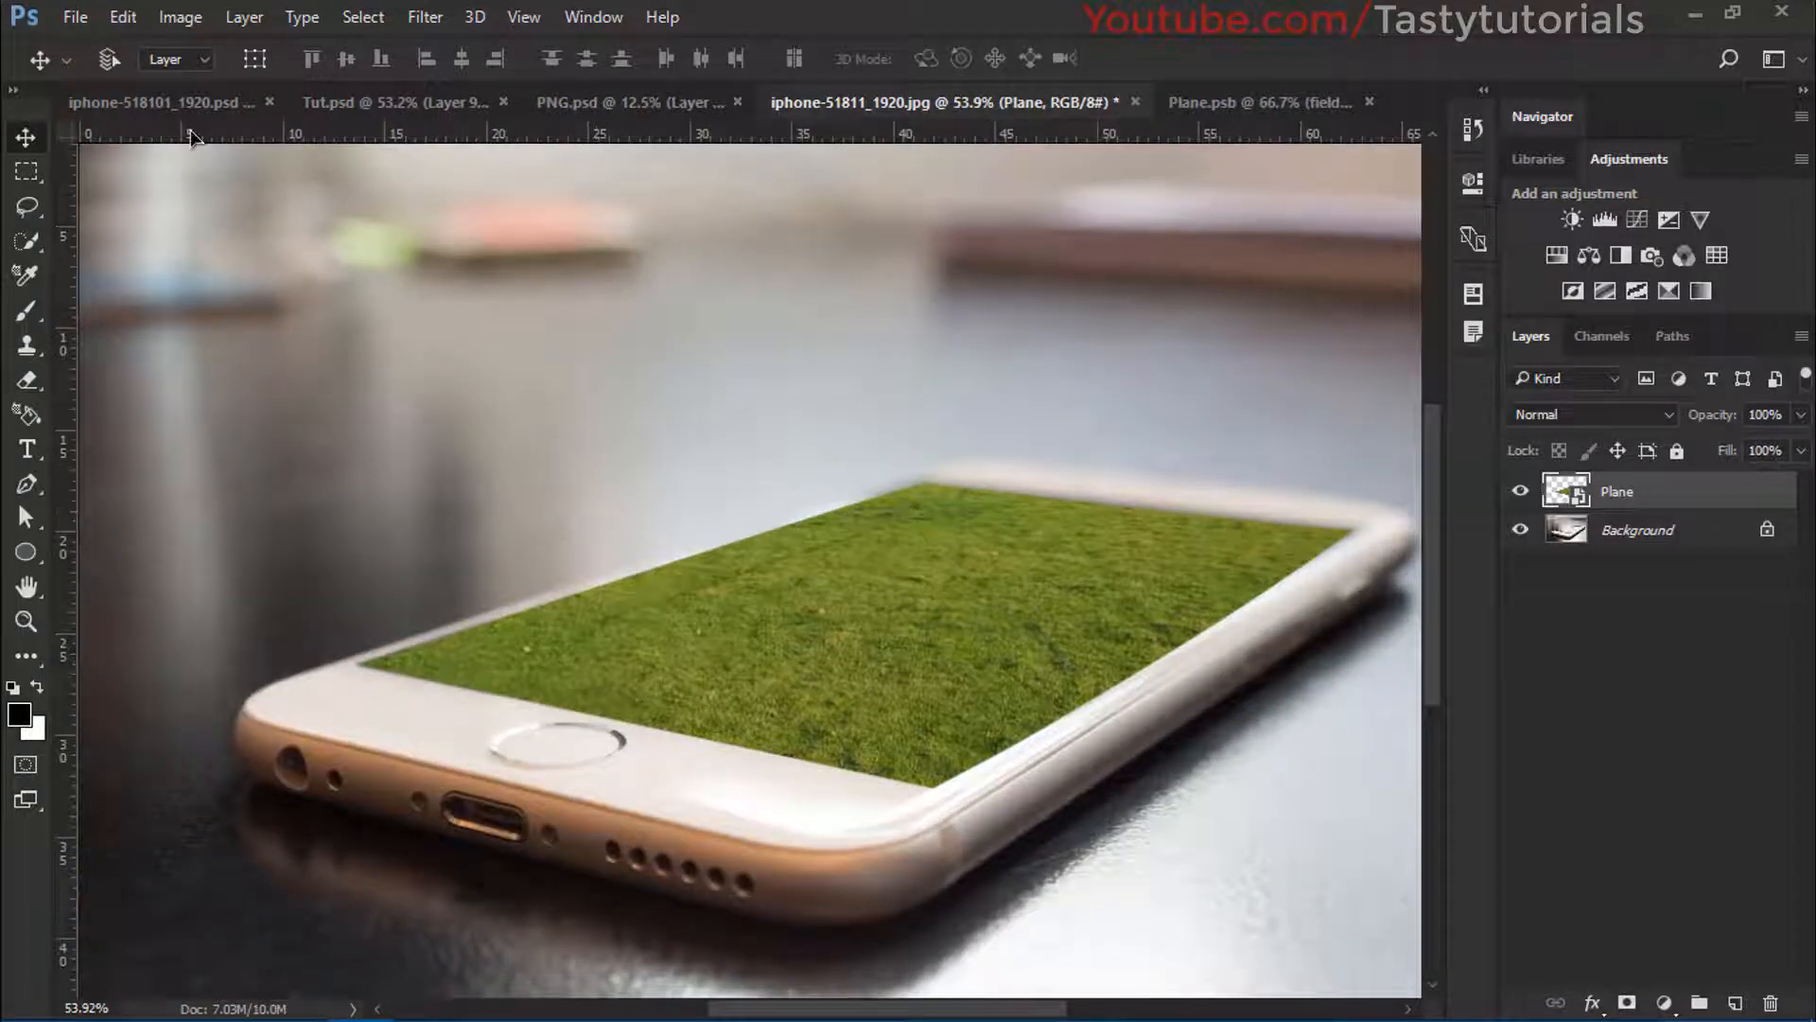
In PNG.psd, duplicate Layer 0 beneath the original, delete the copy's layer mask, and hide the copy
{"action": "left_click", "coordinate": [662, 104]}
{"action": "scroll", "coordinate": [786, 559], "scroll_direction": "up", "scroll_amount": 1}
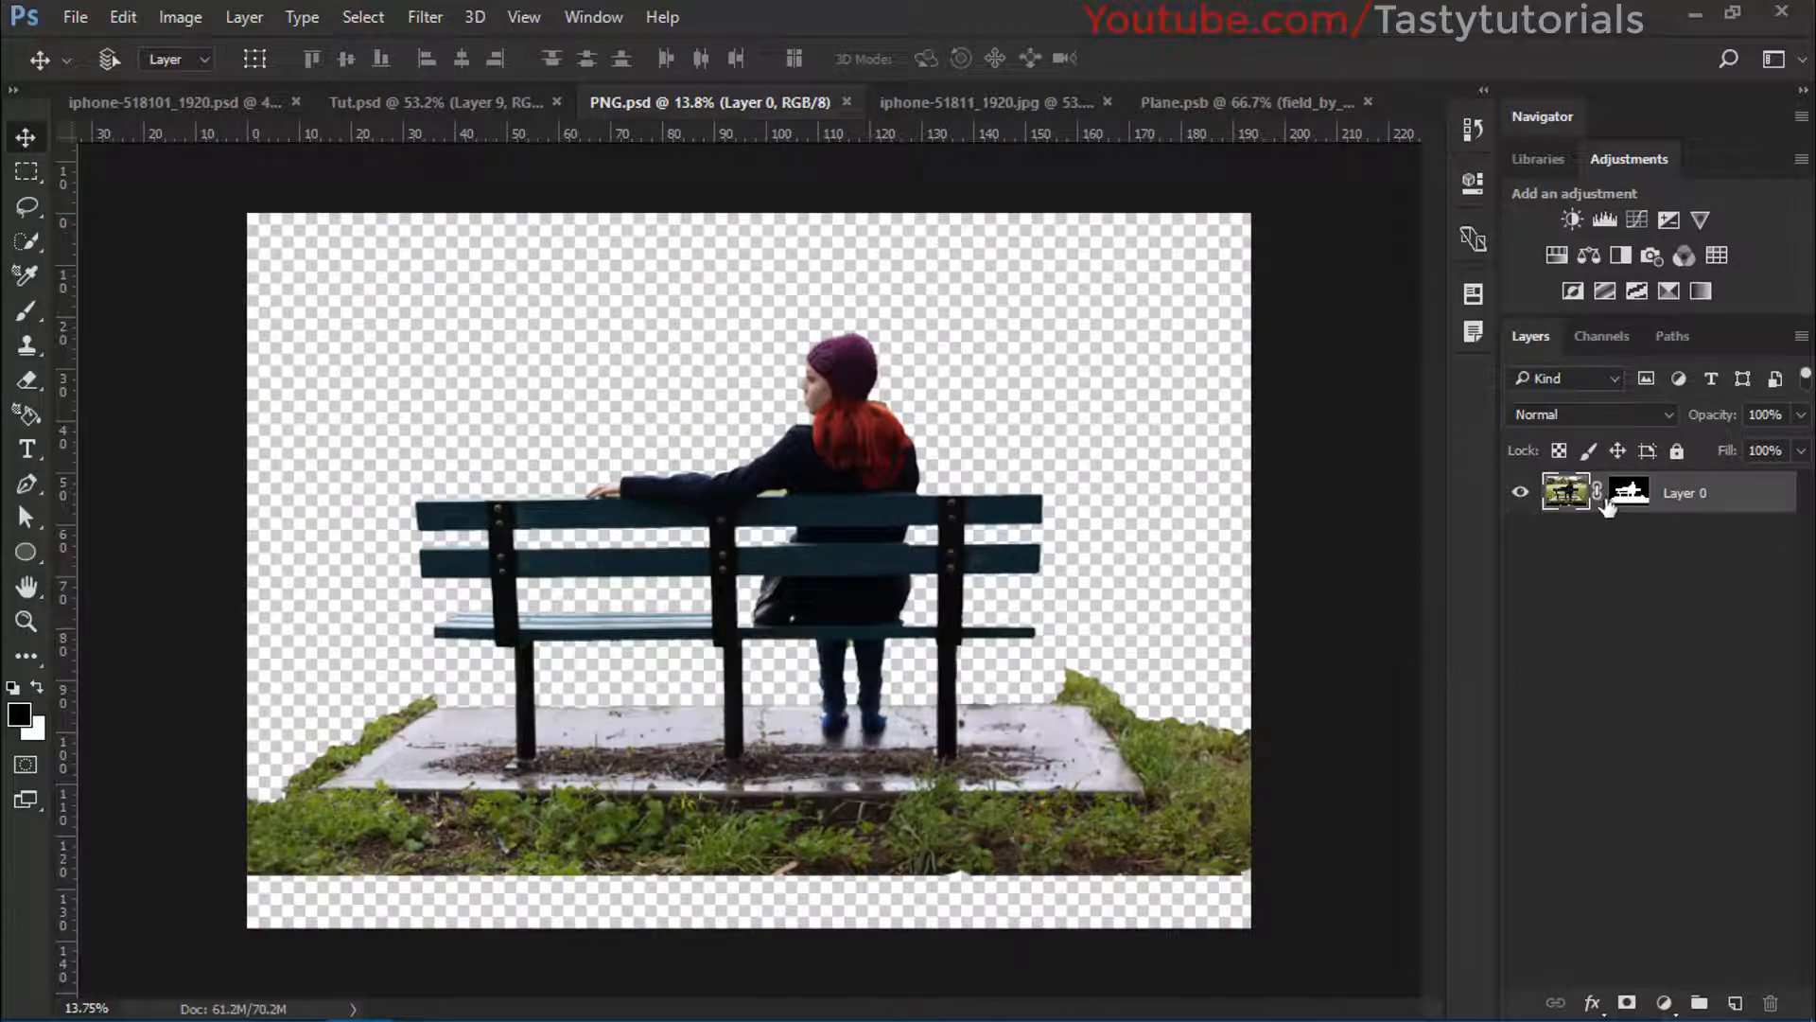
{"action": "scroll", "coordinate": [956, 702], "scroll_direction": "up", "scroll_amount": 2}
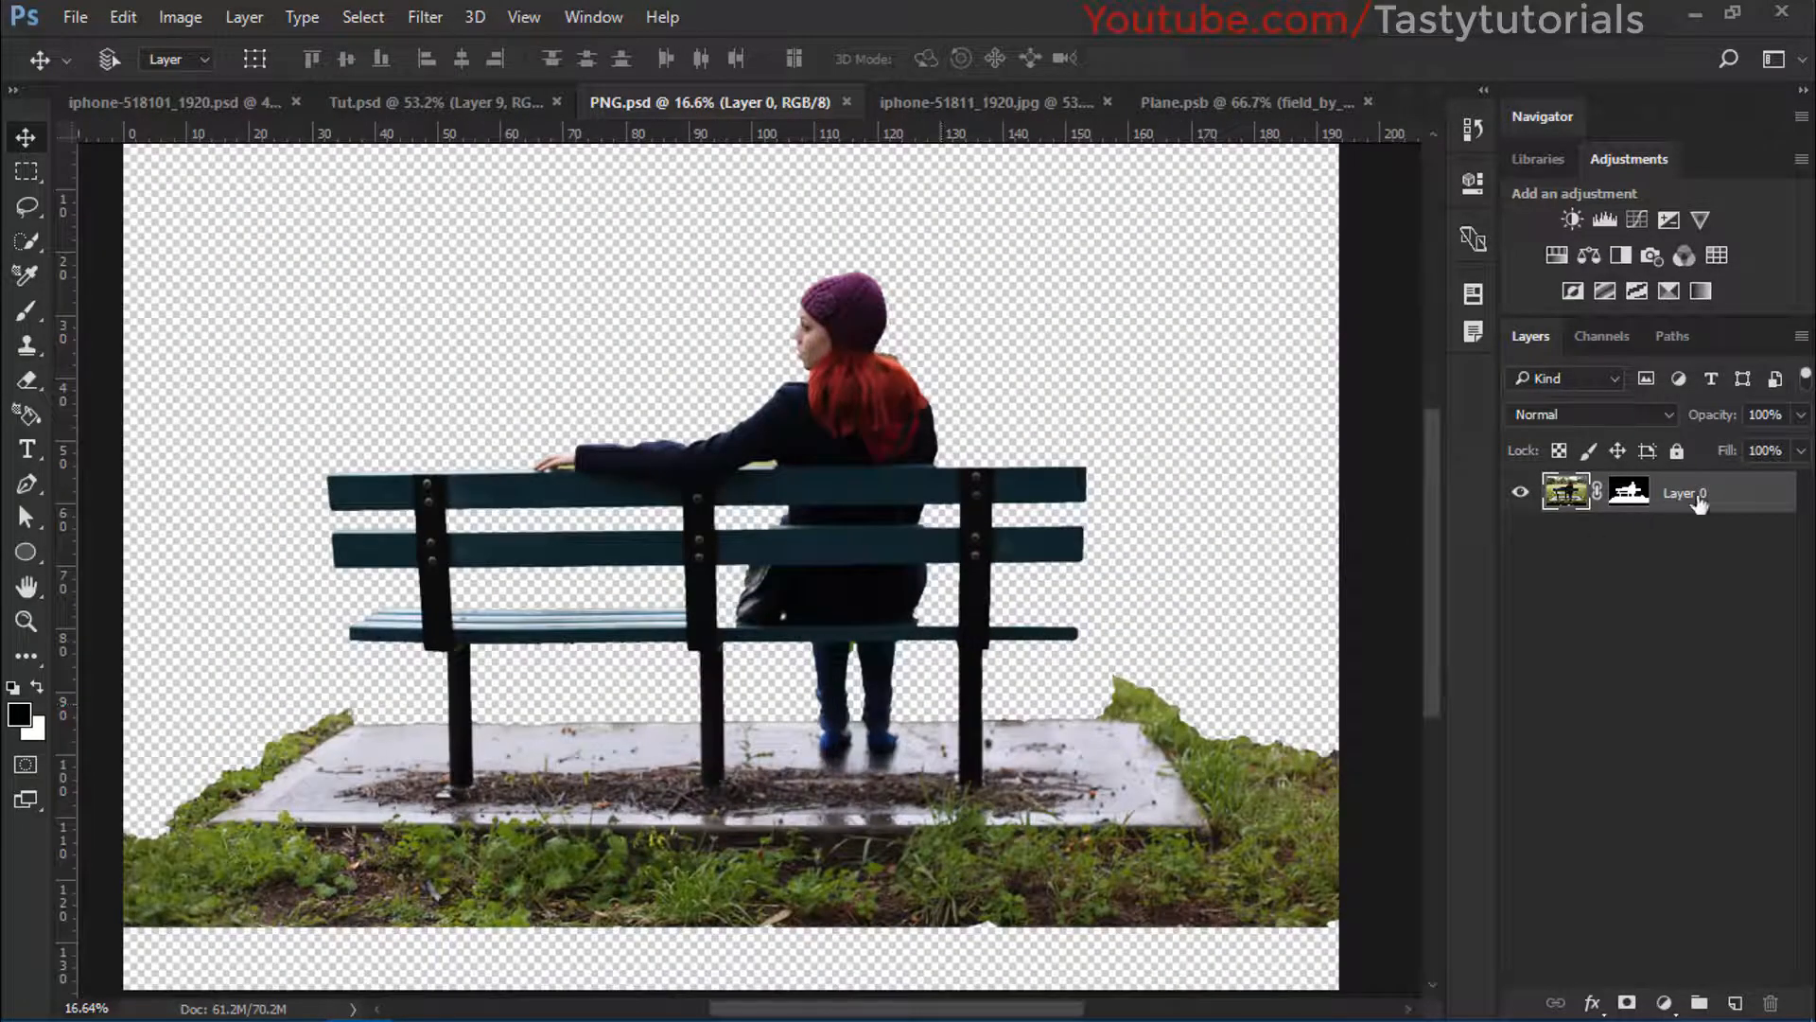
{"action": "left_click_drag", "start_coordinate": [1698, 502], "coordinate": [1735, 1003]}
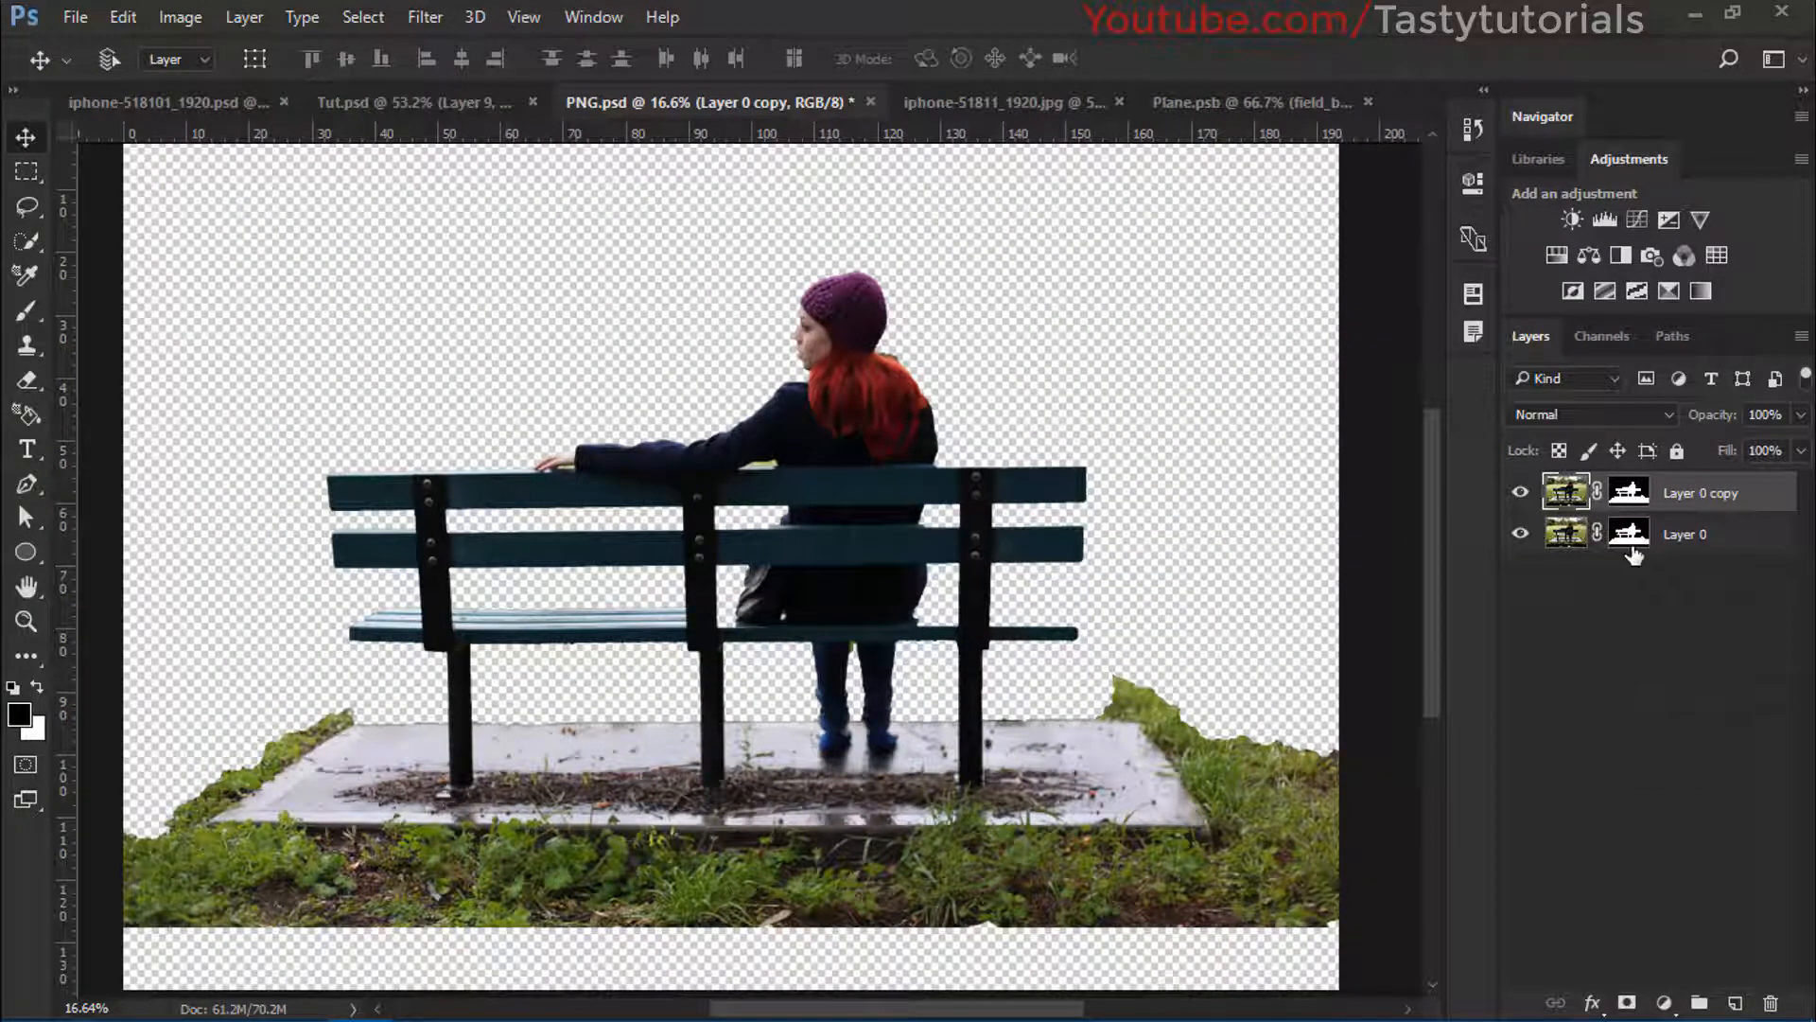
{"action": "left_click_drag", "start_coordinate": [1670, 499], "coordinate": [1684, 615]}
{"action": "left_click_drag", "start_coordinate": [1634, 543], "coordinate": [1770, 1004]}
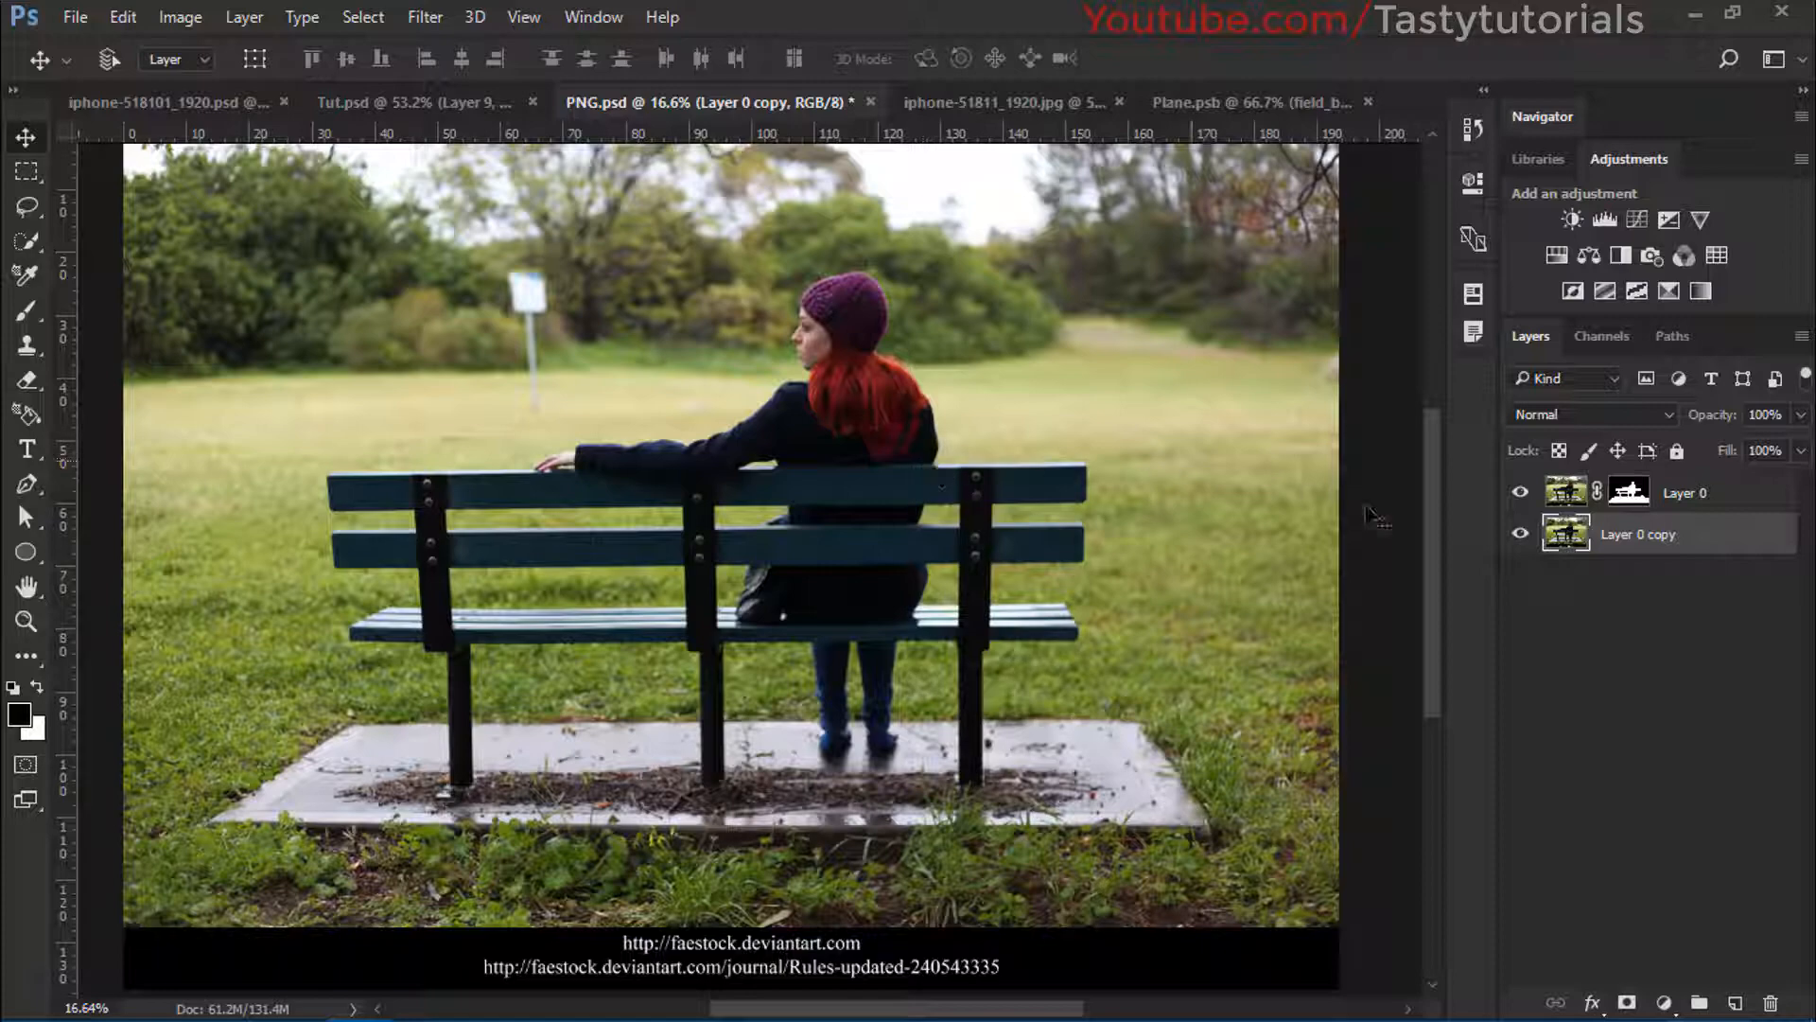
{"action": "left_click", "coordinate": [1519, 532]}
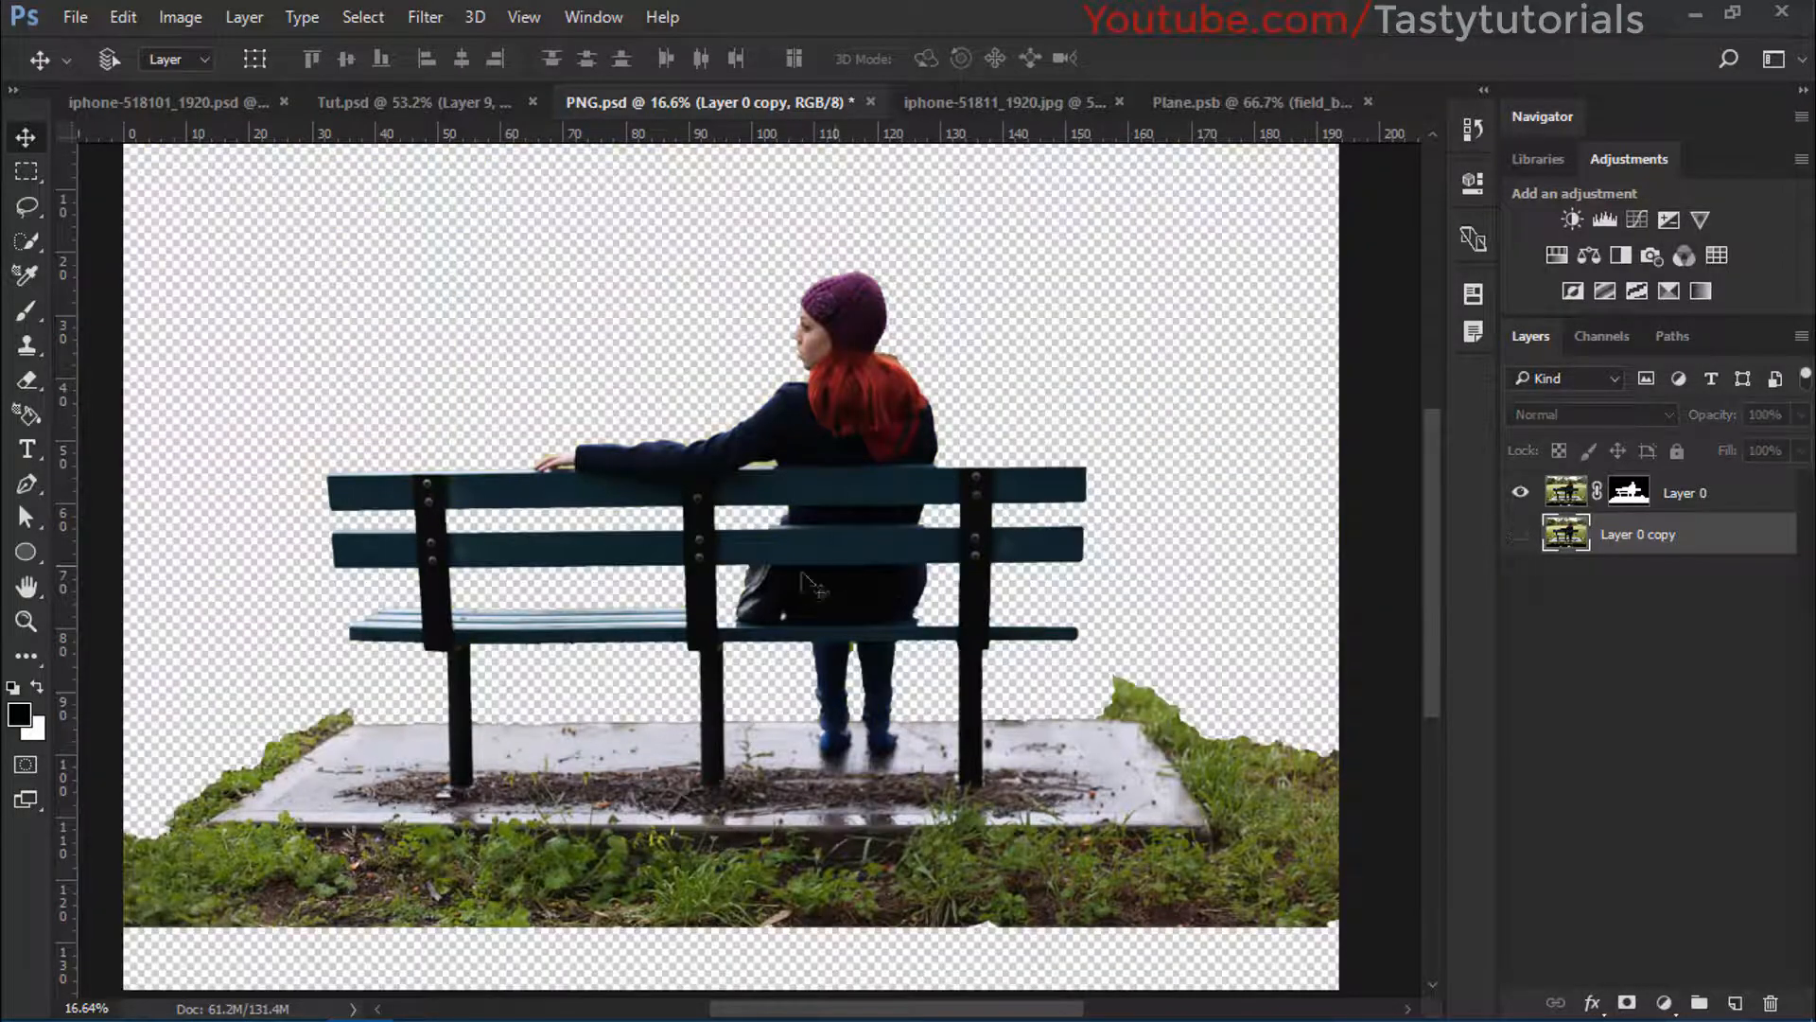
Inspect the bench cutout and rename the masked Layer 0 to Girl
{"action": "scroll", "coordinate": [1088, 688], "scroll_direction": "up", "scroll_amount": 2}
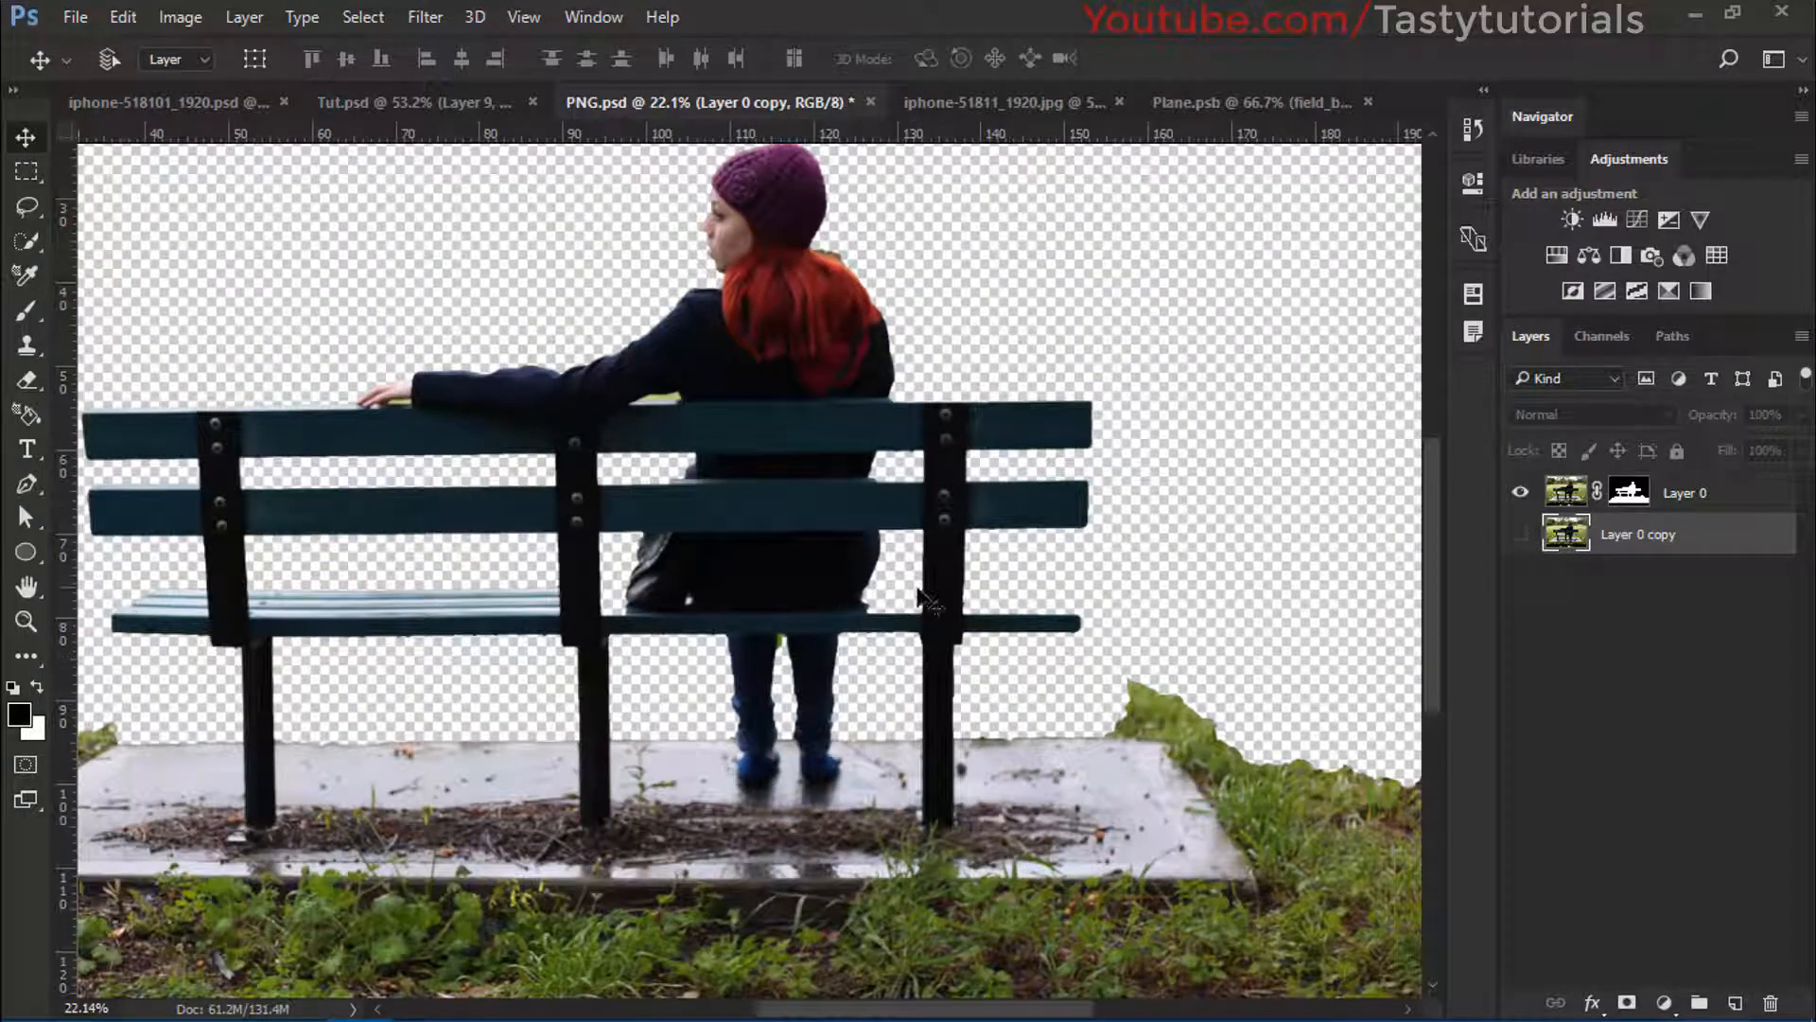
{"action": "scroll", "coordinate": [713, 623], "scroll_direction": "down", "scroll_amount": 3}
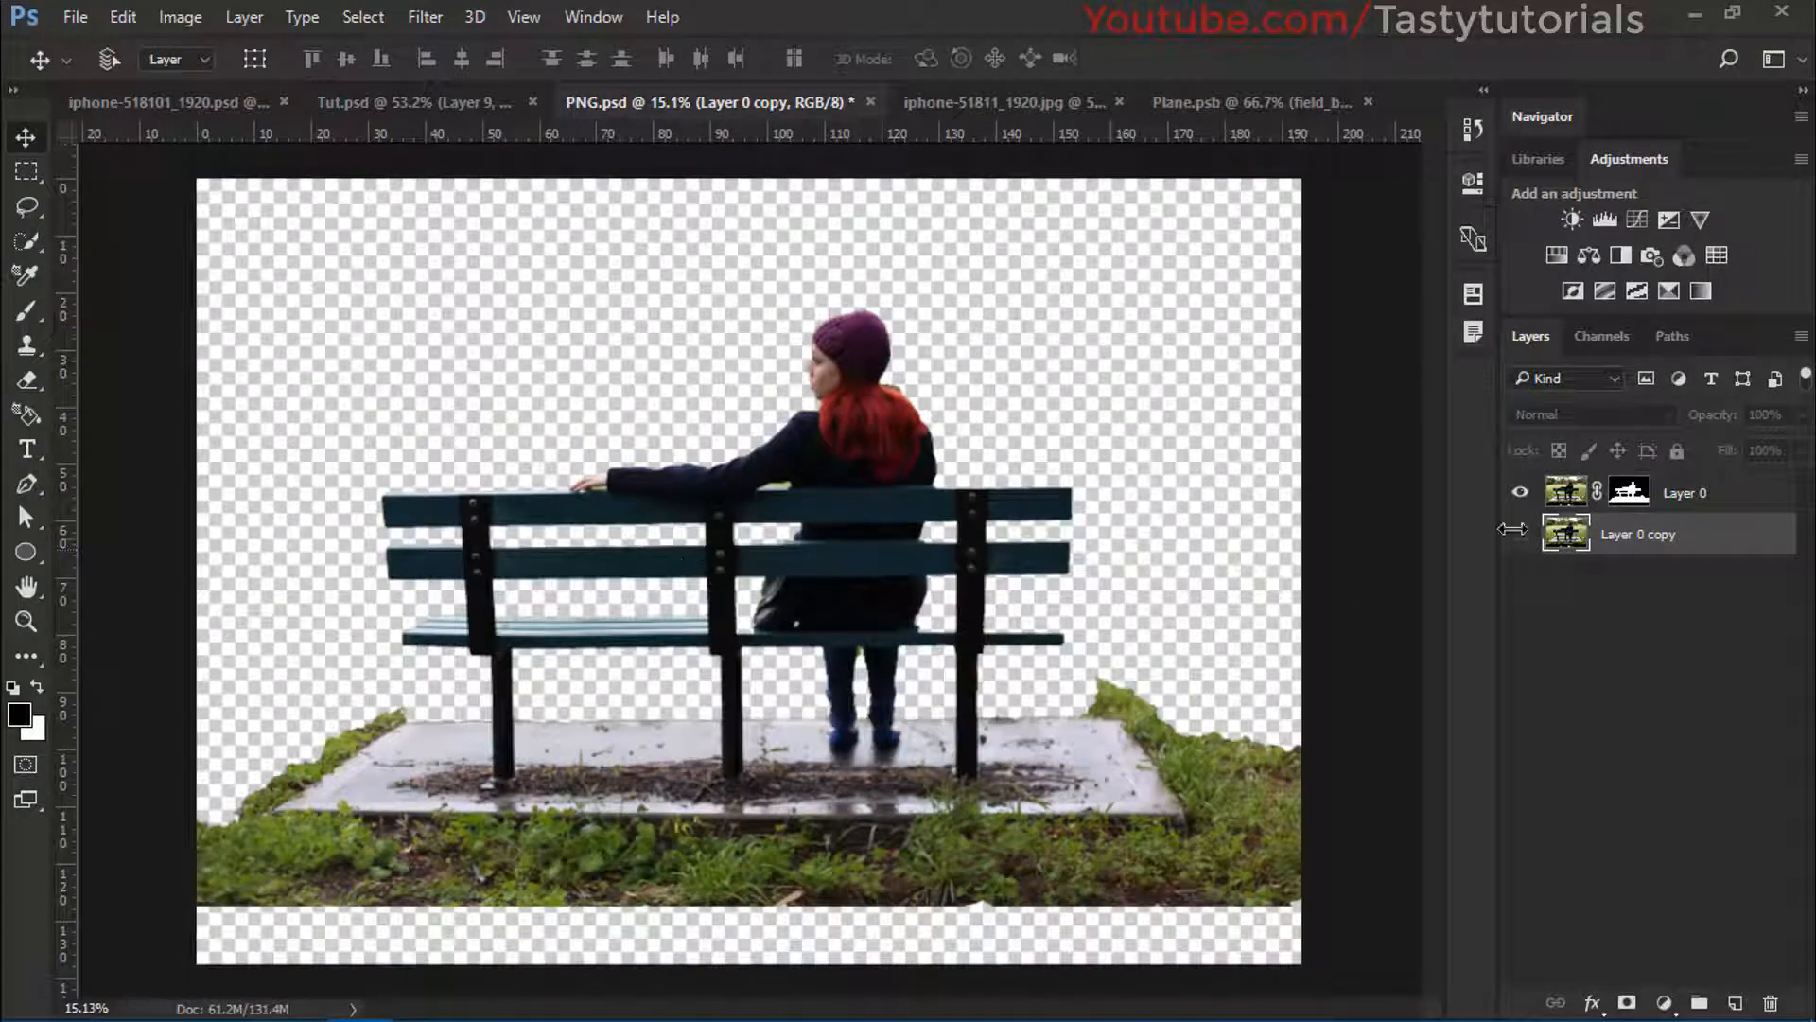
{"action": "double_click", "coordinate": [1675, 493]}
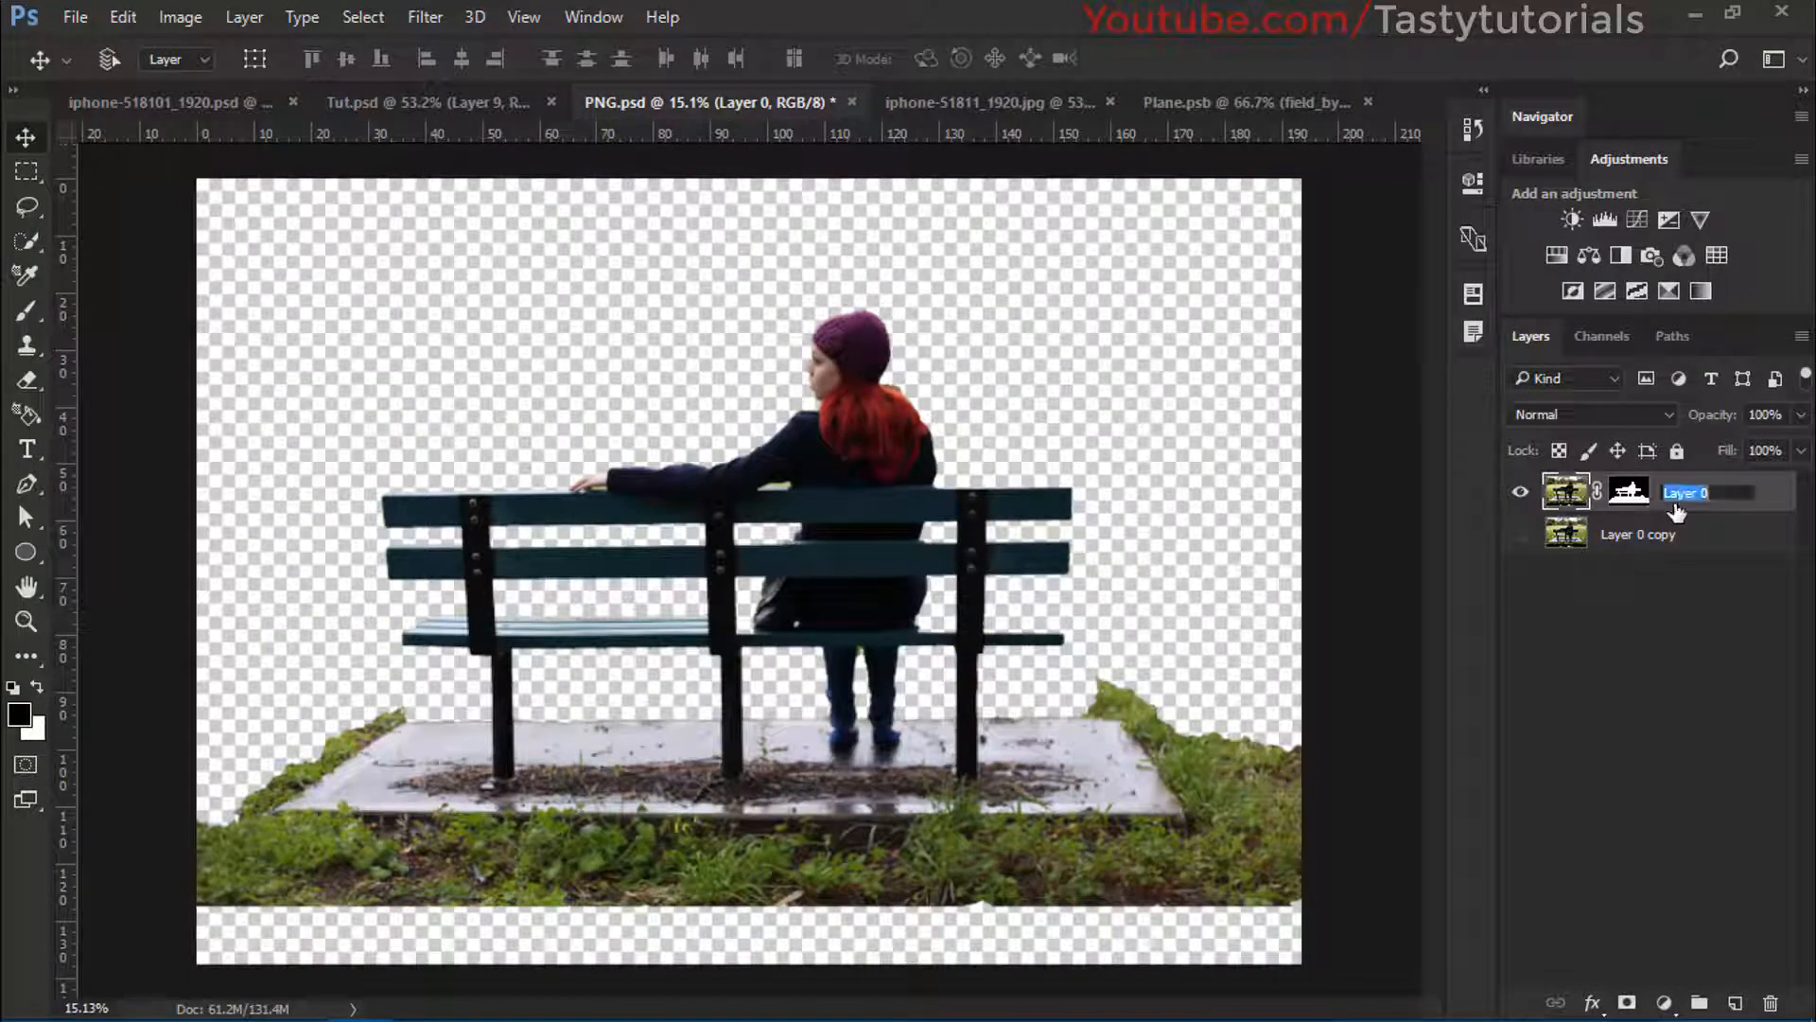
{"action": "type", "text": "Girl"}
{"action": "key", "text": "Return"}
{"action": "right_click", "coordinate": [1675, 507]}
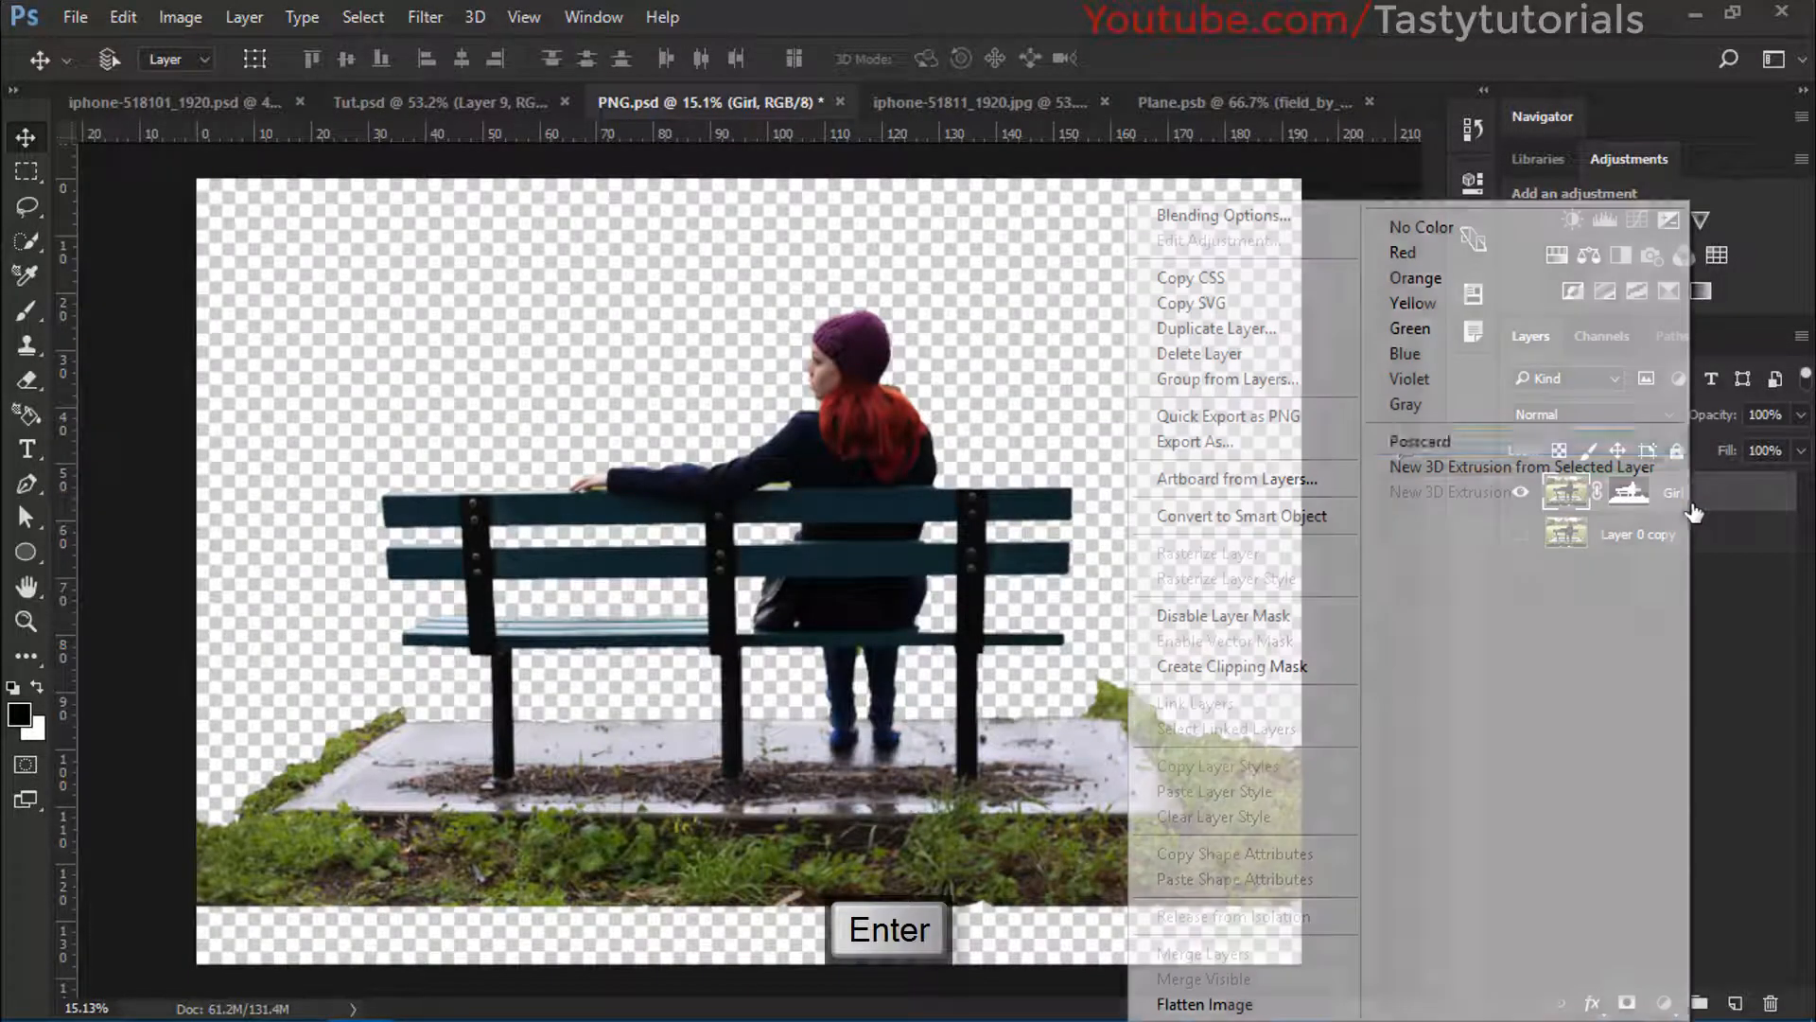
{"action": "left_click", "coordinate": [1231, 5]}
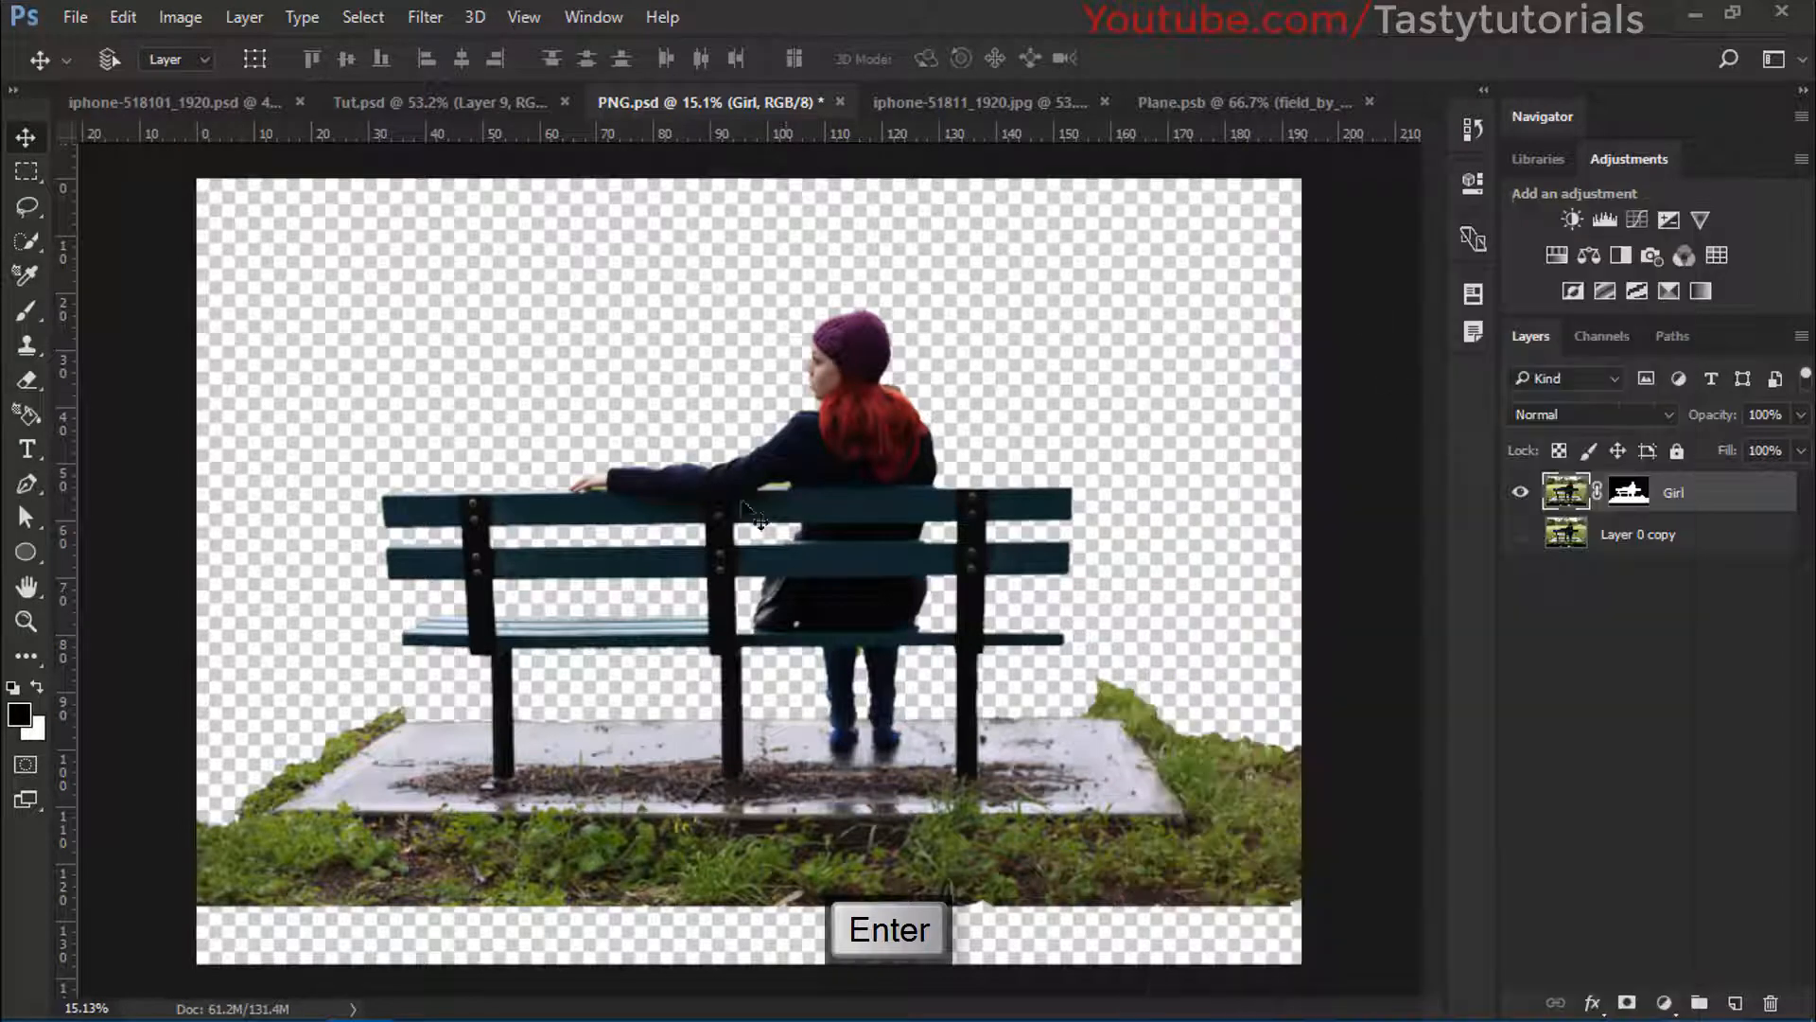
Copy the Girl layer into the iphone-51811_1920.jpg document and scale it down to about 21.25%
{"action": "left_click_drag", "start_coordinate": [844, 499], "coordinate": [901, 439]}
{"action": "scroll", "coordinate": [863, 516], "scroll_direction": "down", "scroll_amount": 4}
{"action": "left_click_drag", "start_coordinate": [861, 518], "coordinate": [812, 589]}
{"action": "key", "text": "ctrl+t"}
{"action": "scroll", "coordinate": [768, 513], "scroll_direction": "down", "scroll_amount": 3}
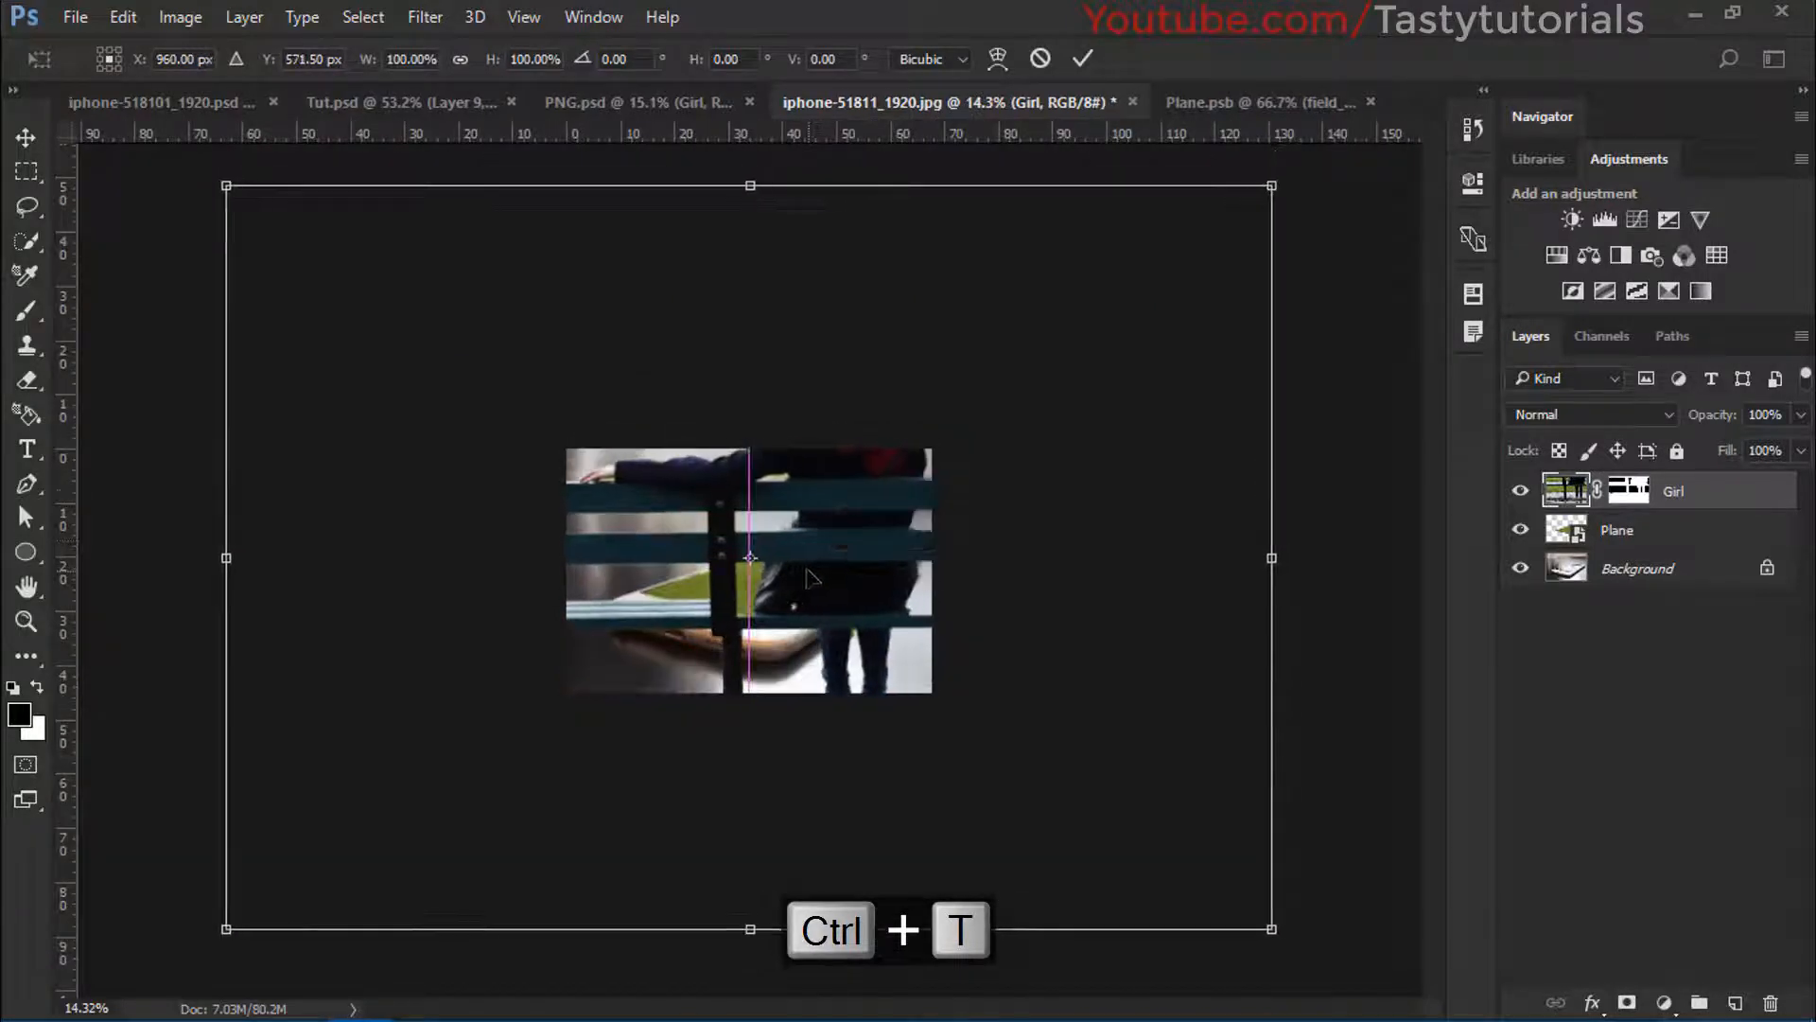
{"action": "left_click_drag", "start_coordinate": [1277, 180], "coordinate": [836, 446]}
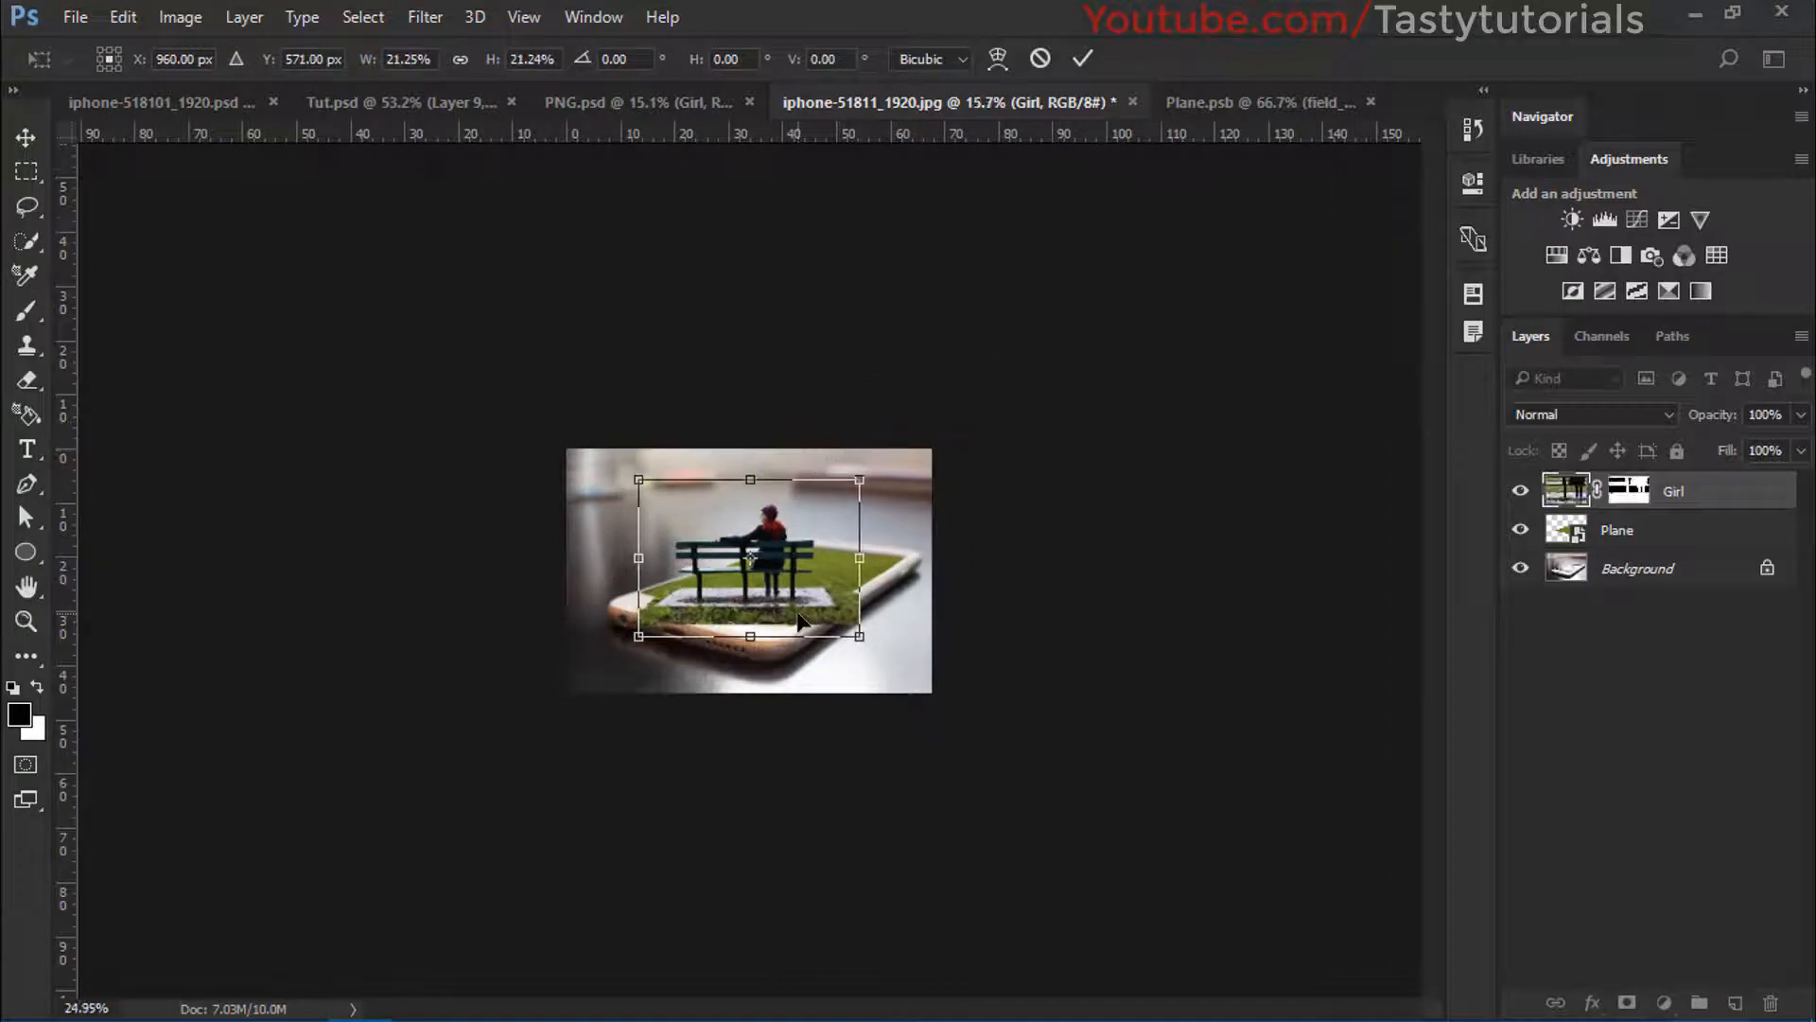
Shrink the Girl layer to about 15.4%, position the bench on the grass of the phone's screen, and apply the transform
{"action": "scroll", "coordinate": [754, 575], "scroll_direction": "up", "scroll_amount": 5}
{"action": "left_click_drag", "start_coordinate": [832, 626], "coordinate": [900, 498]}
{"action": "scroll", "coordinate": [827, 651], "scroll_direction": "down", "scroll_amount": 1}
{"action": "left_click_drag", "start_coordinate": [1183, 163], "coordinate": [1091, 224]}
{"action": "left_click_drag", "start_coordinate": [1005, 411], "coordinate": [998, 476]}
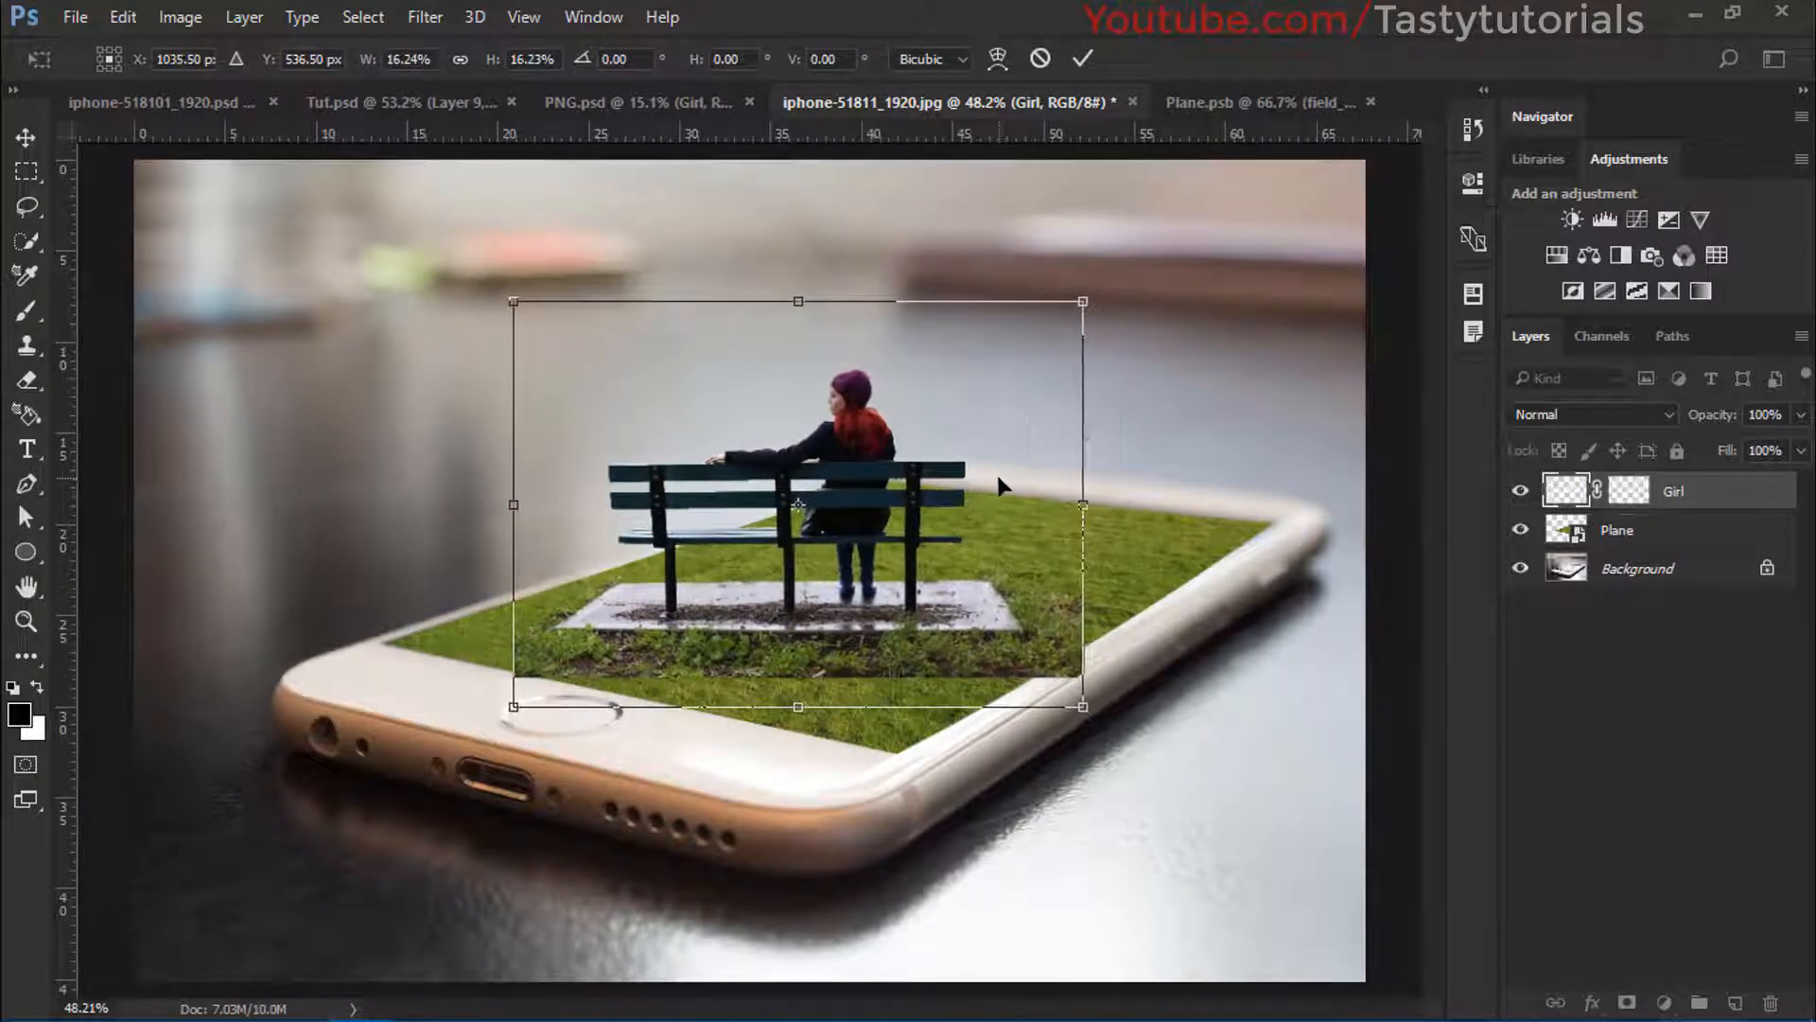
{"action": "left_click_drag", "start_coordinate": [1084, 301], "coordinate": [1076, 306]}
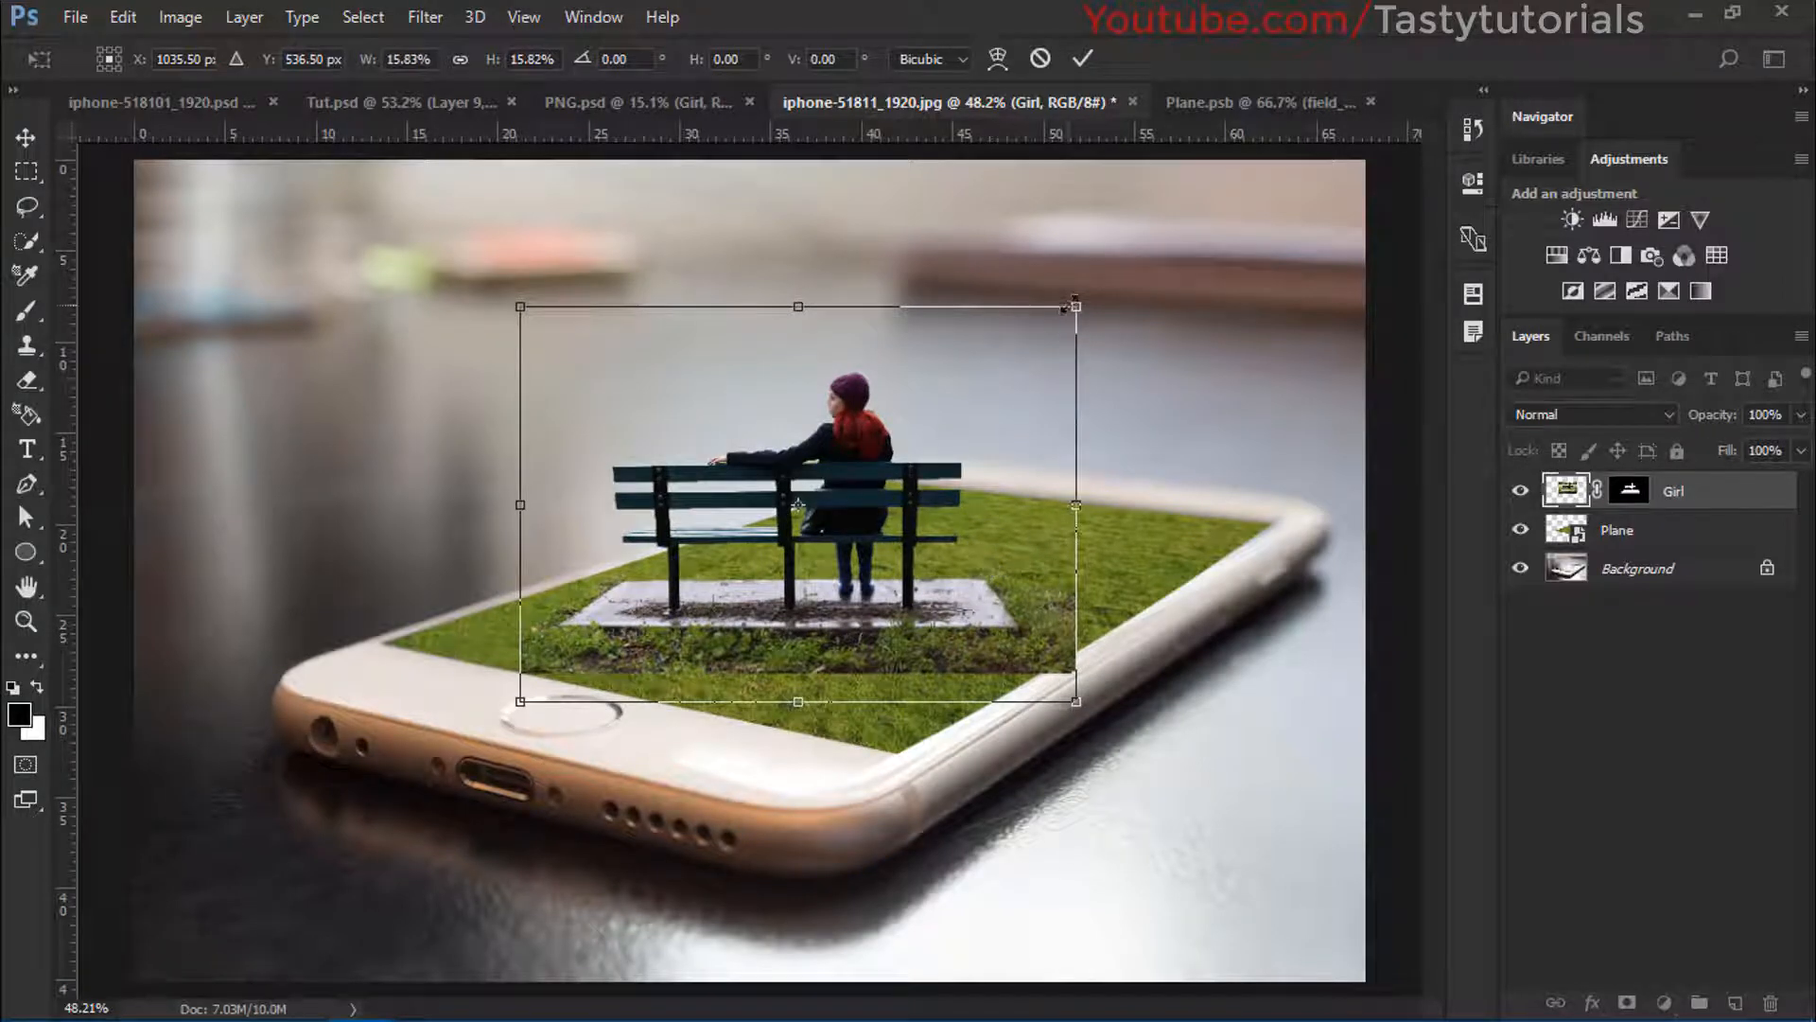
{"action": "left_click_drag", "start_coordinate": [1070, 304], "coordinate": [1064, 310]}
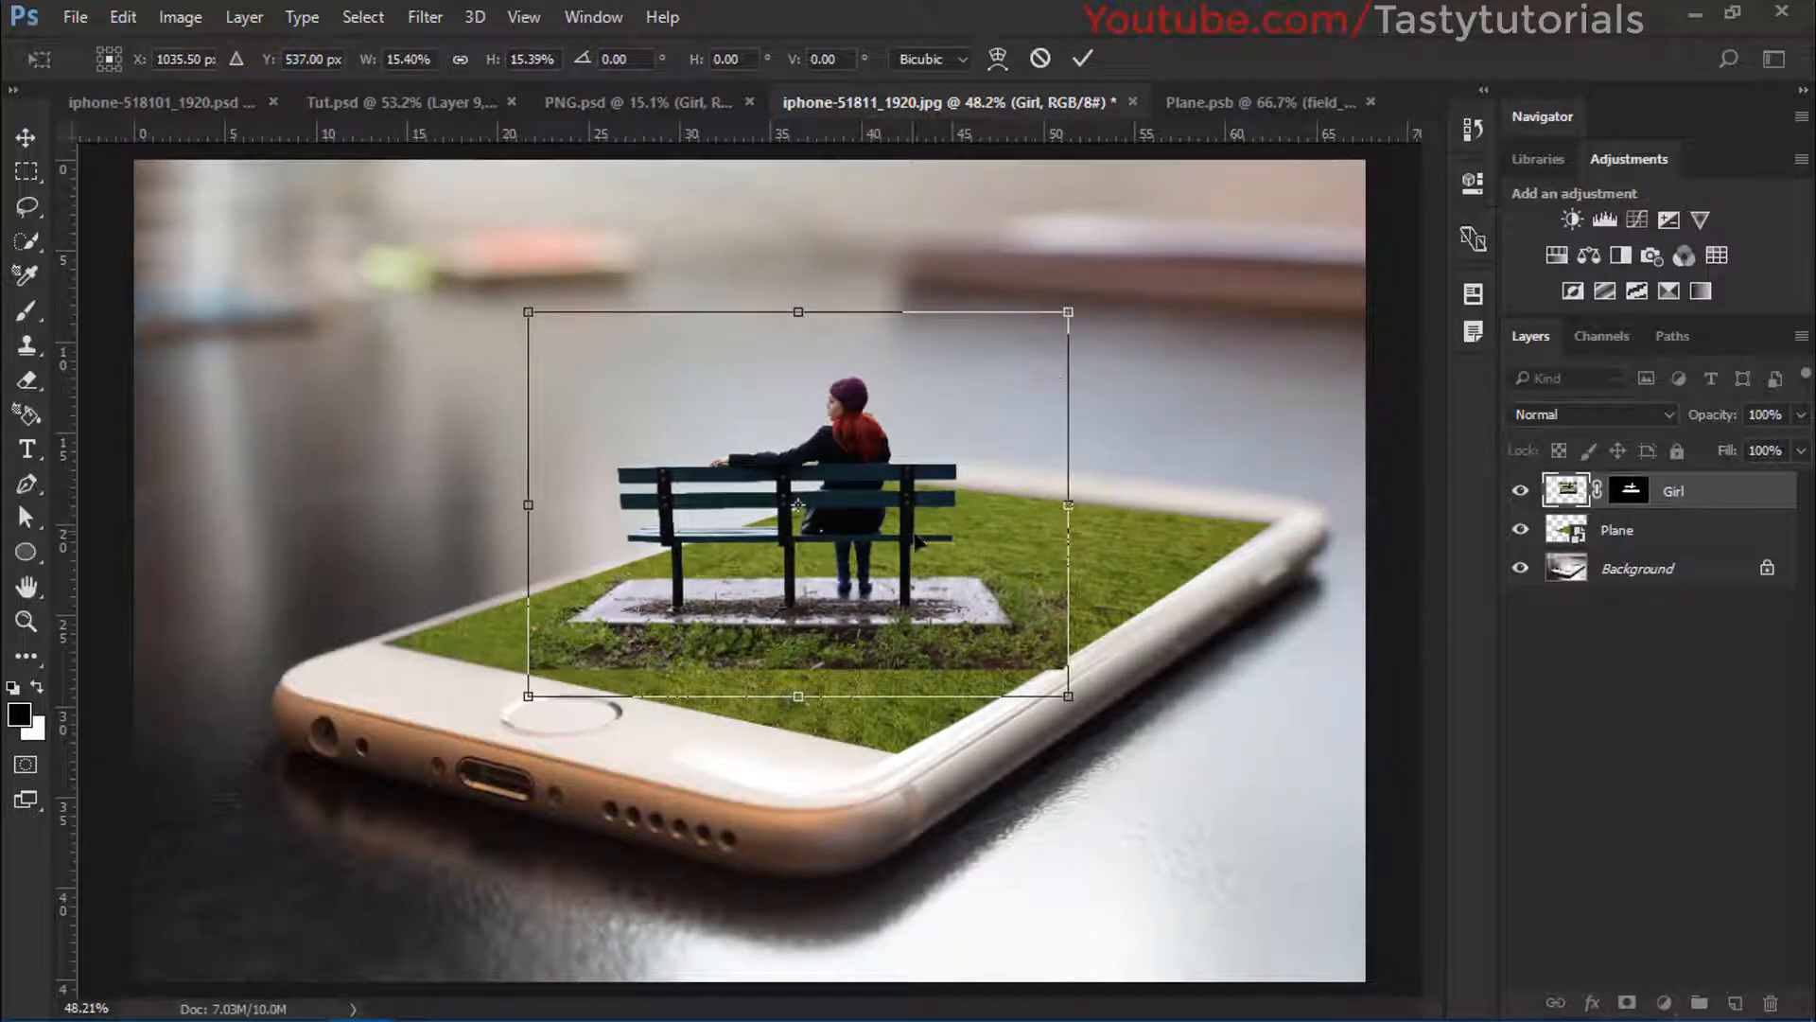
{"action": "left_click_drag", "start_coordinate": [916, 541], "coordinate": [932, 542]}
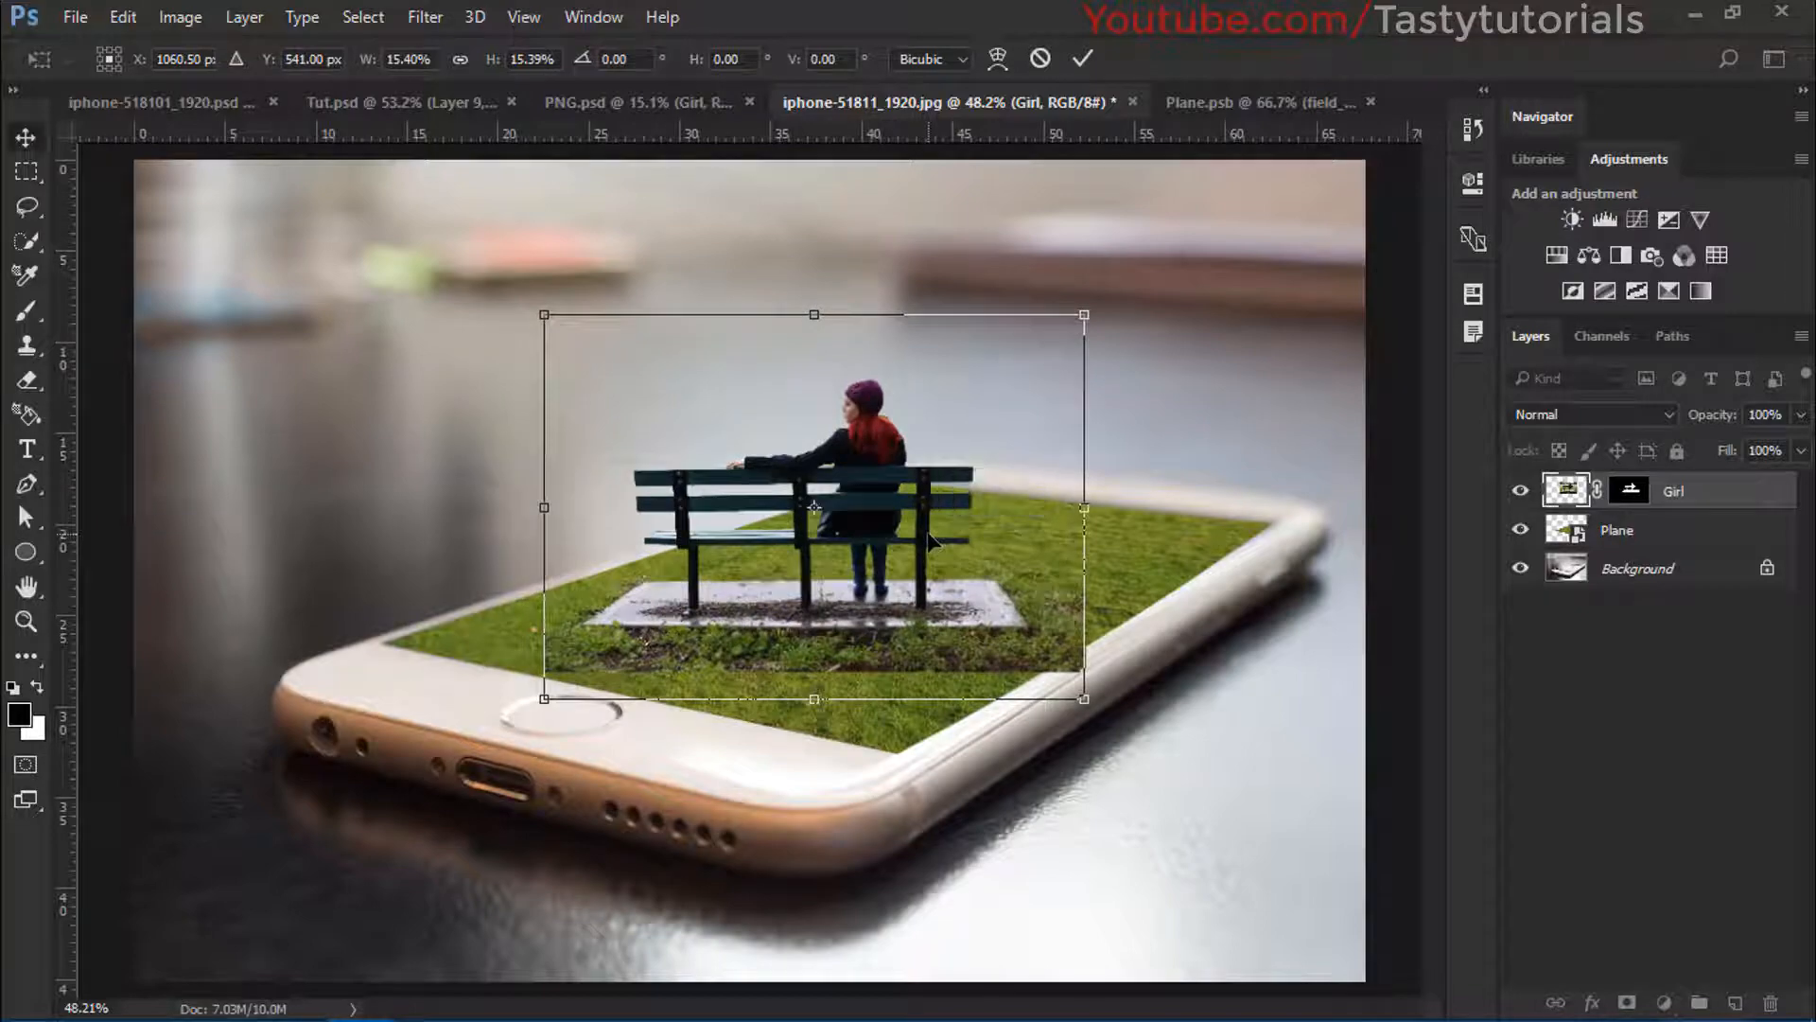
{"action": "key", "text": "Return"}
Paint black on the Girl layer's mask with a soft 90 px brush to hide the weeds and soil around the concrete slab
{"action": "scroll", "coordinate": [810, 678], "scroll_direction": "up", "scroll_amount": 5}
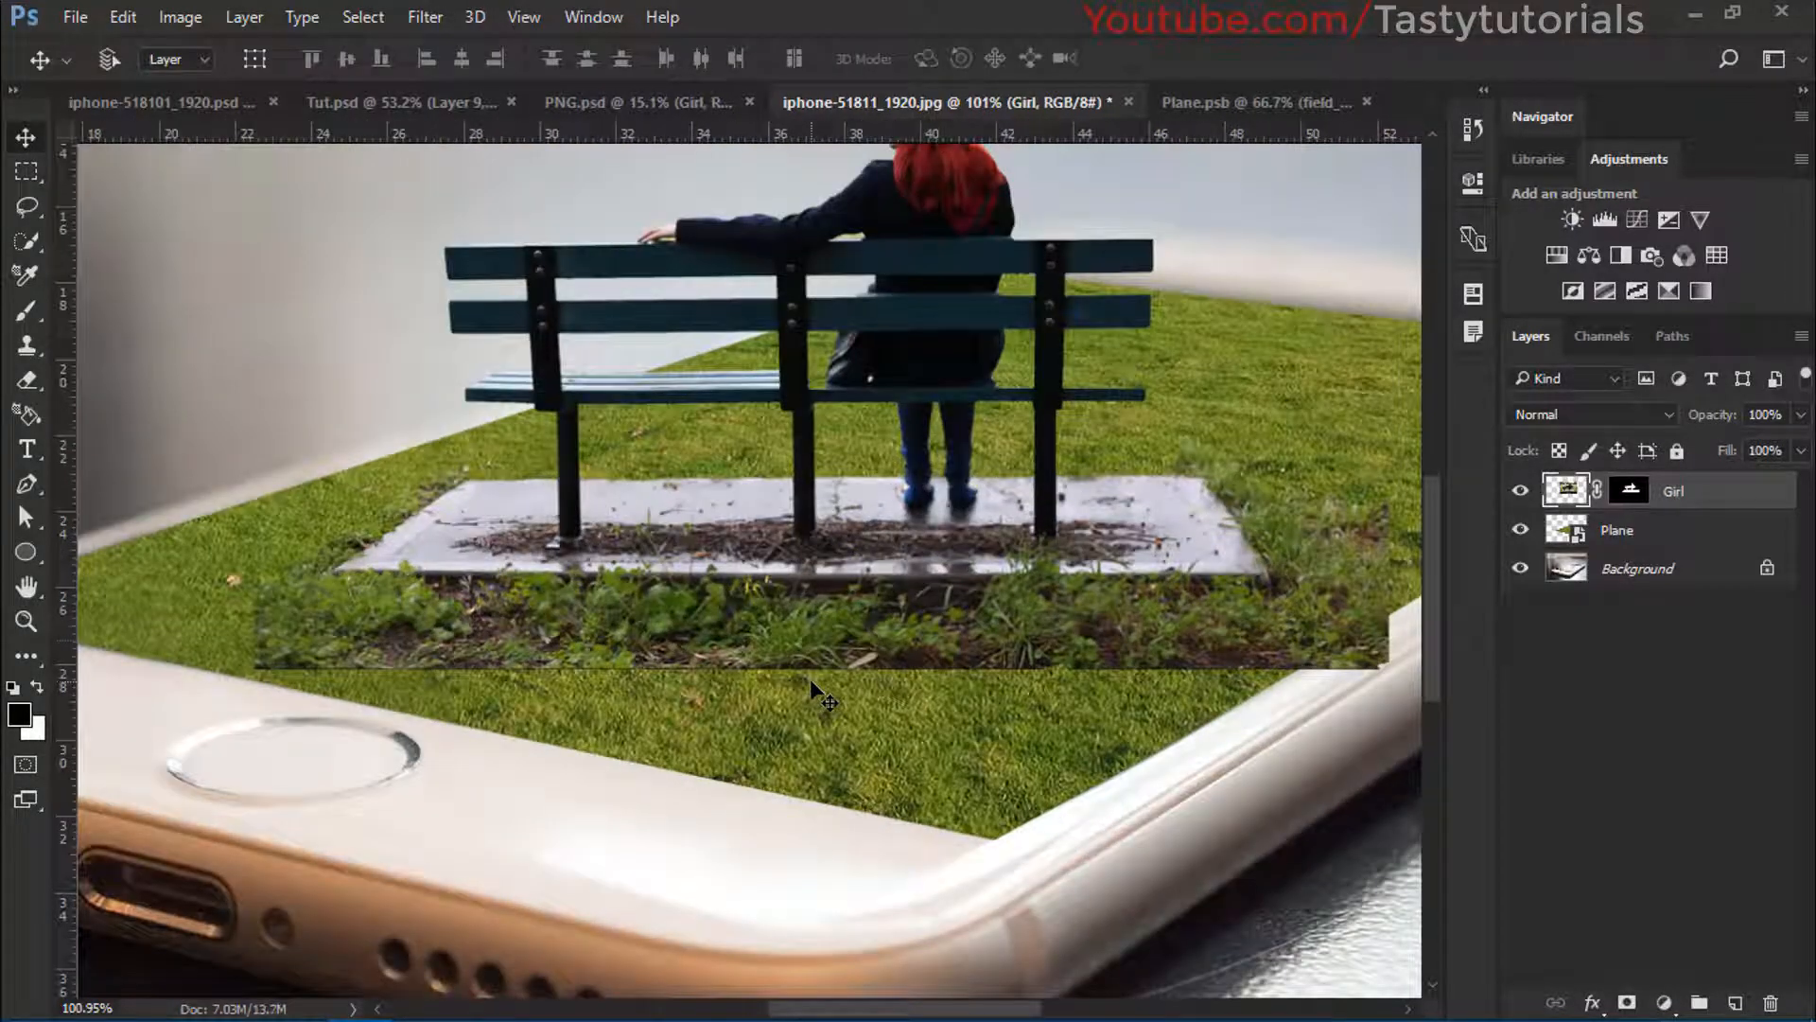
{"action": "scroll", "coordinate": [917, 624], "scroll_direction": "up", "scroll_amount": 1}
{"action": "scroll", "coordinate": [924, 628], "scroll_direction": "down", "scroll_amount": 2}
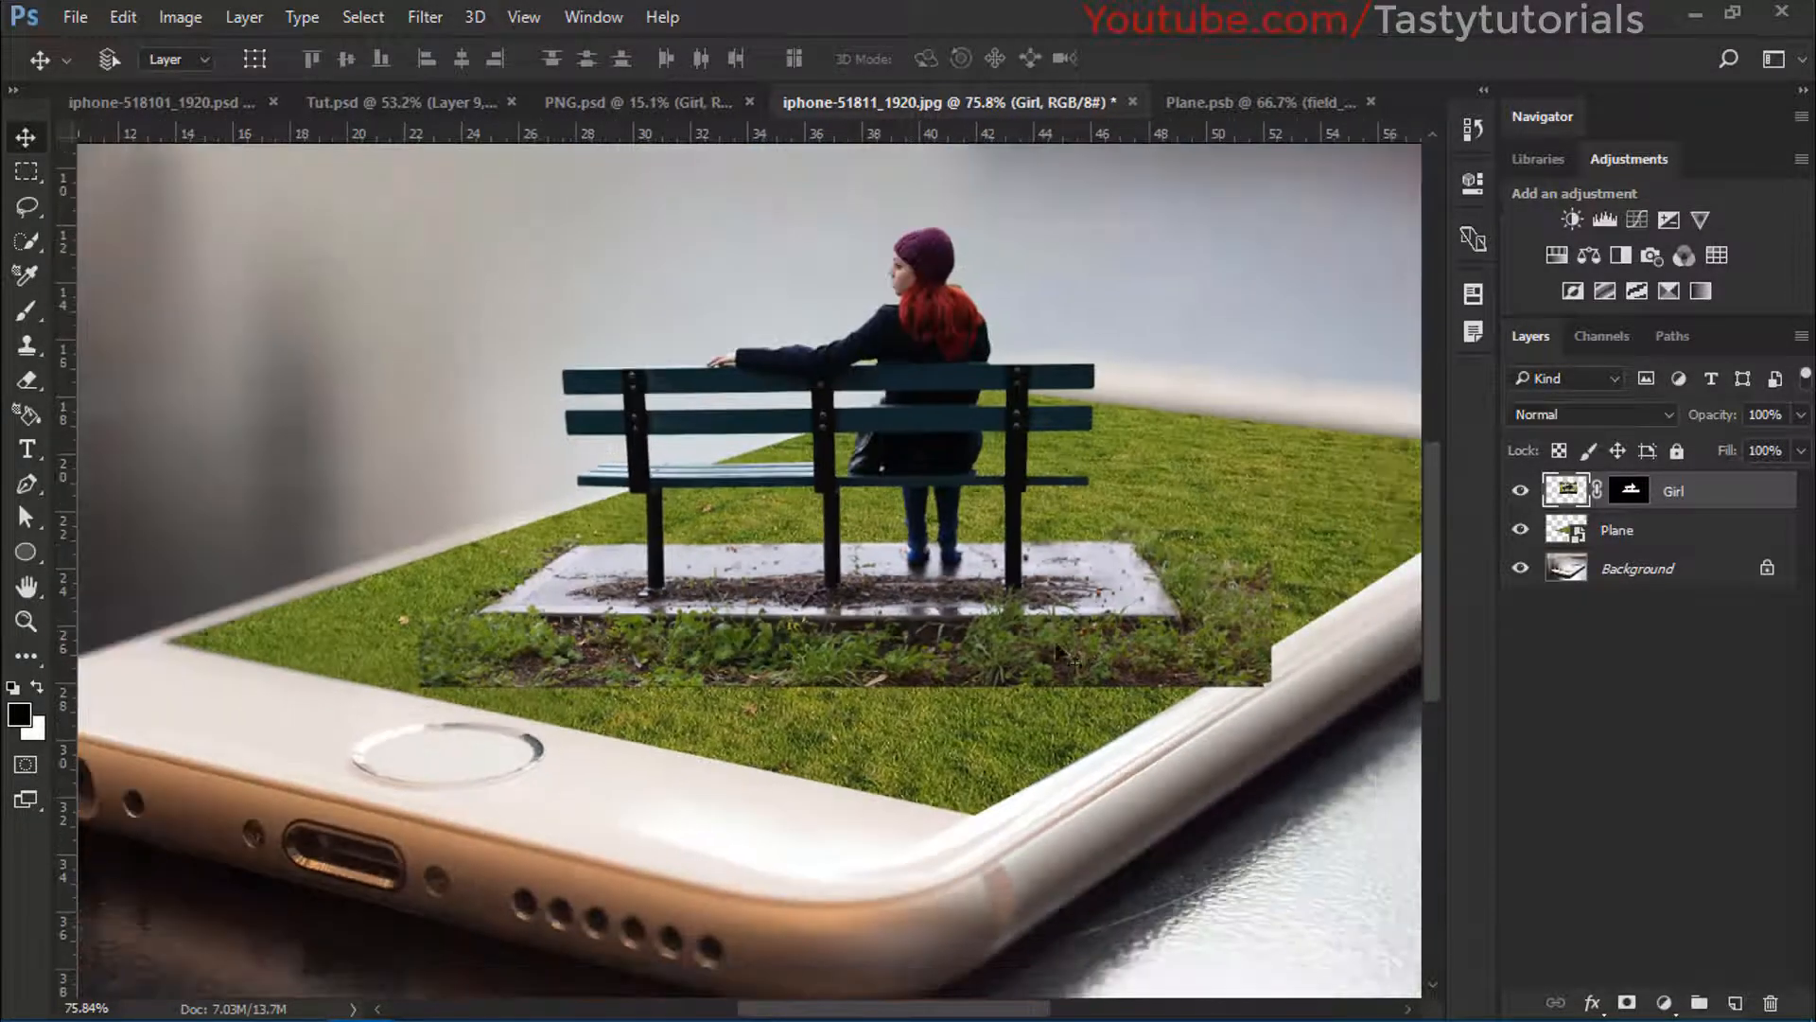
{"action": "left_click", "coordinate": [1629, 490]}
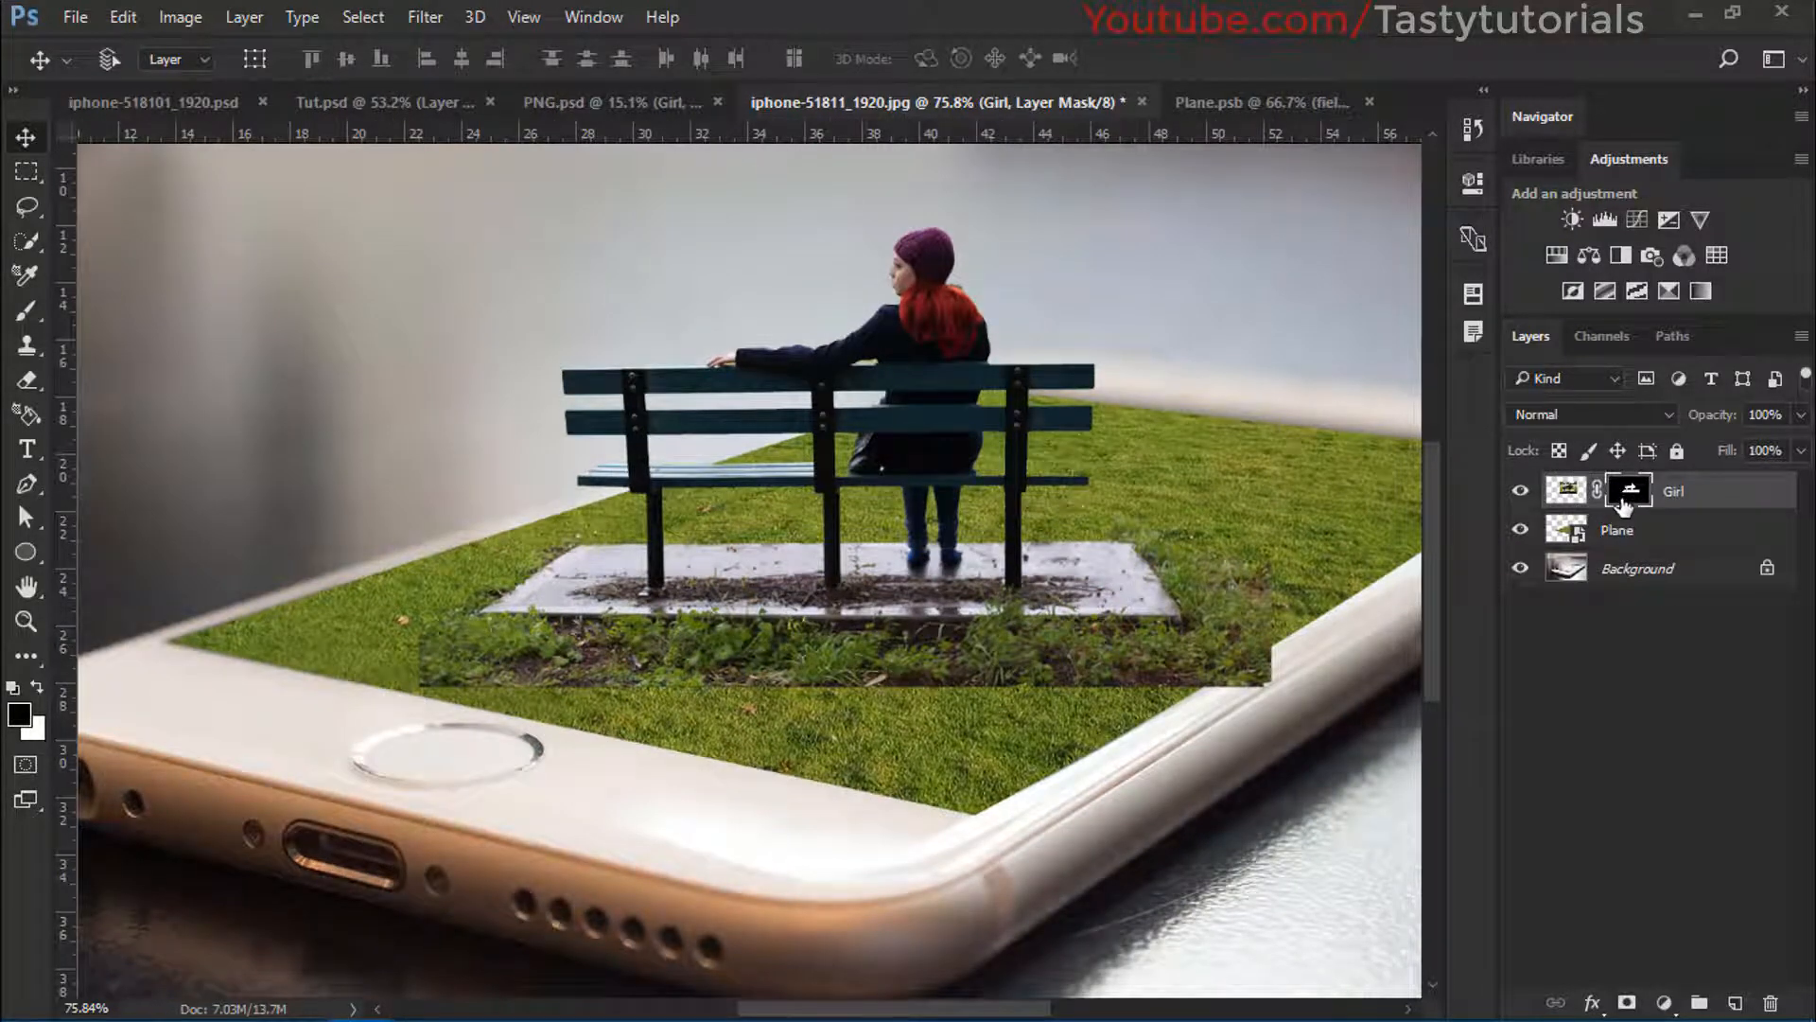
{"action": "key", "text": "b"}
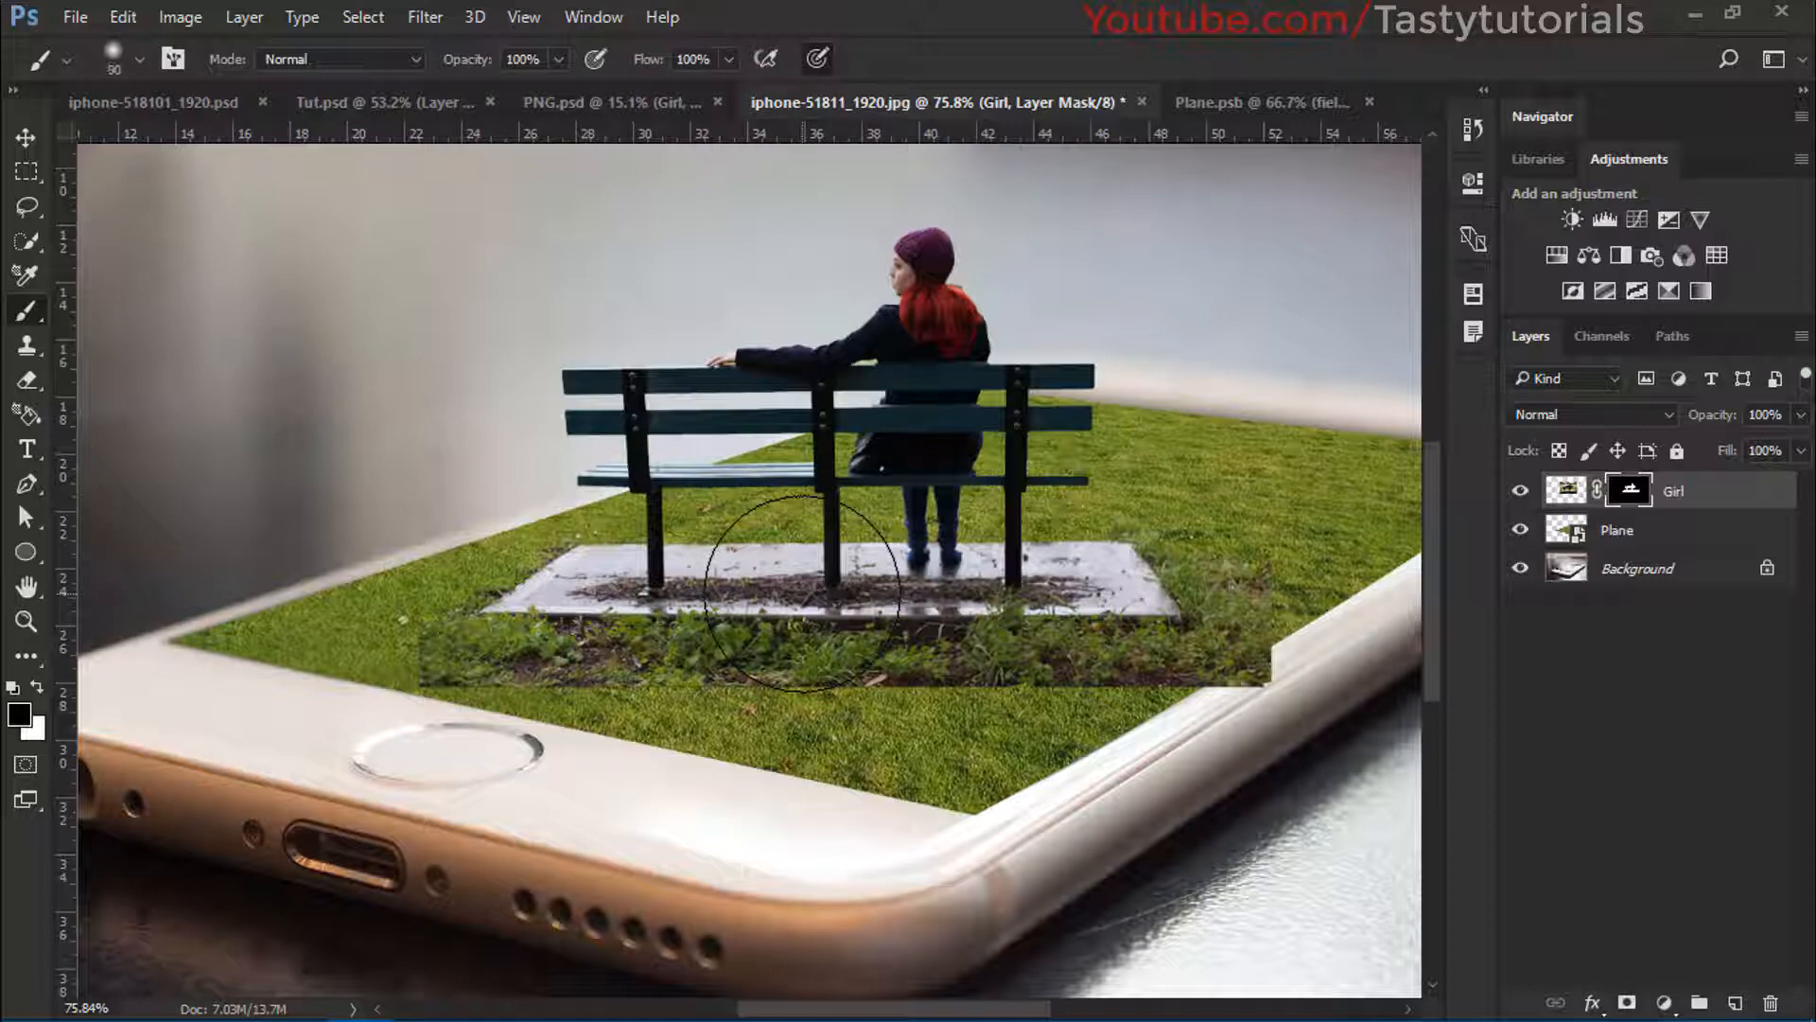
{"action": "scroll", "coordinate": [680, 695], "scroll_direction": "up", "scroll_amount": 3}
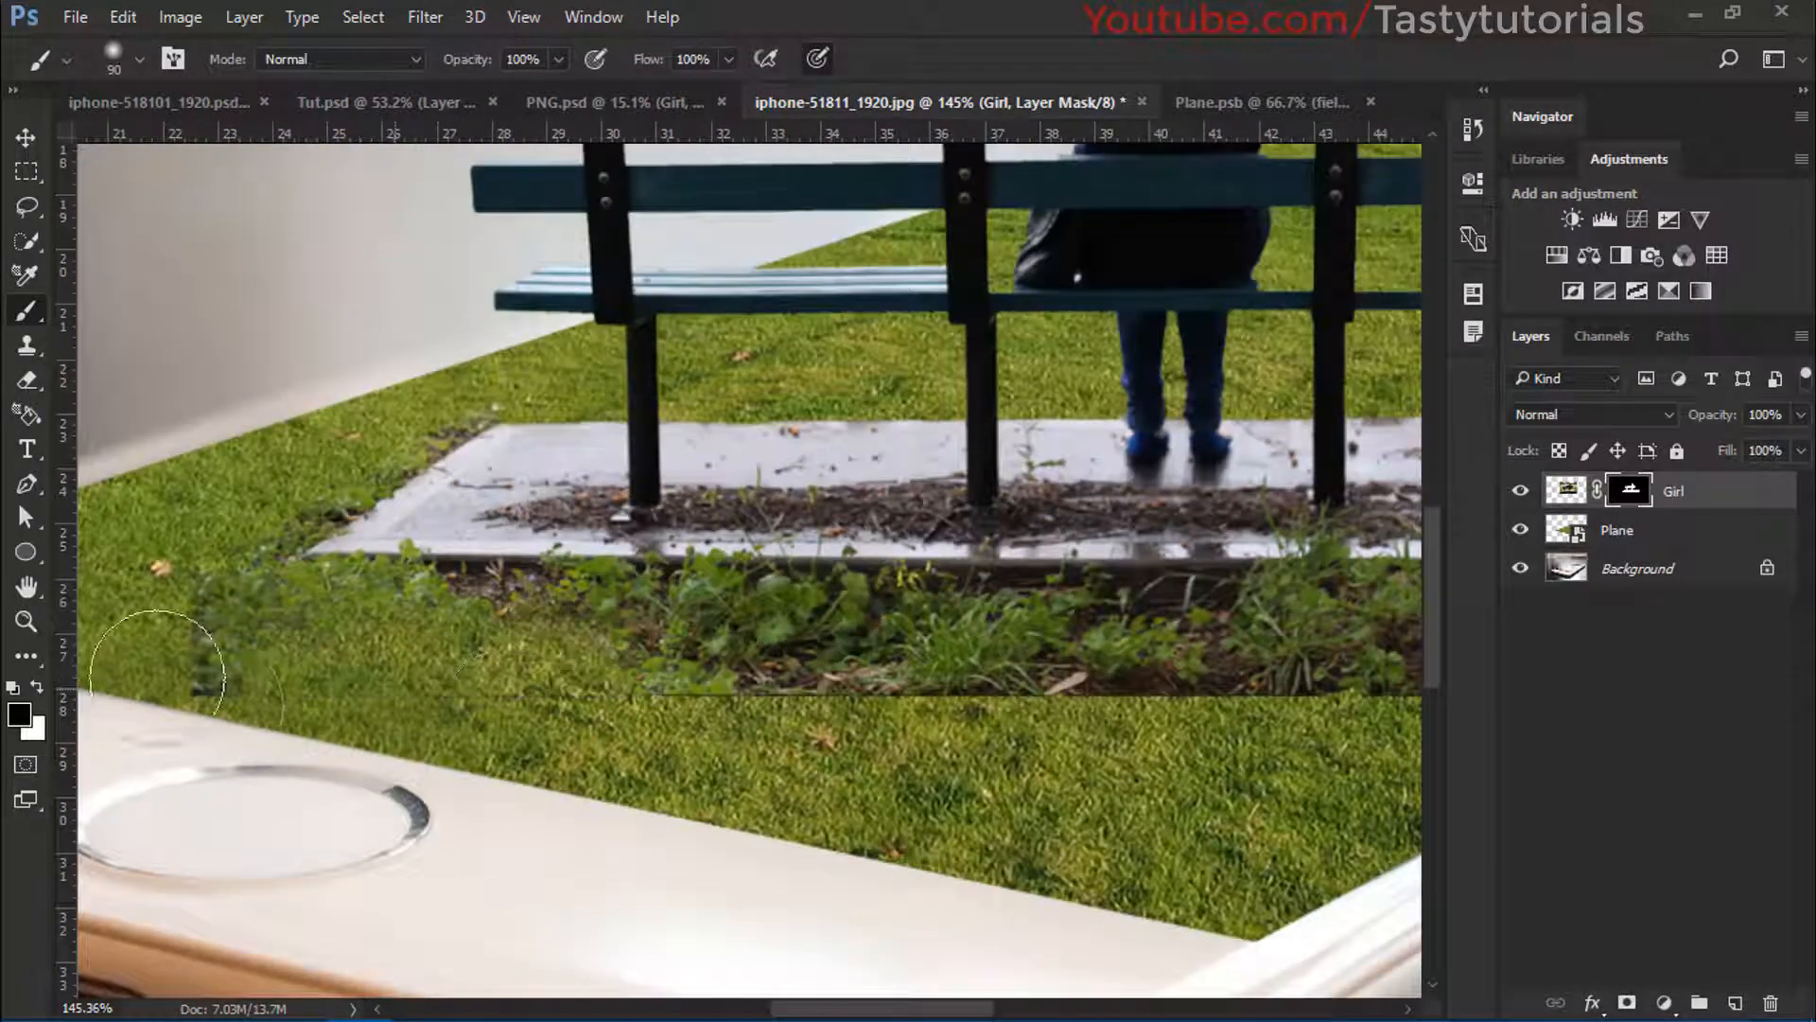
{"action": "mouse_move", "coordinate": [158, 677]}
{"action": "left_mouse_down"}
{"action": "mouse_move", "coordinate": [508, 712]}
{"action": "mouse_move", "coordinate": [869, 716]}
{"action": "mouse_move", "coordinate": [794, 675]}
{"action": "left_mouse_up"}
{"action": "left_click_drag", "start_coordinate": [685, 731], "coordinate": [195, 772]}
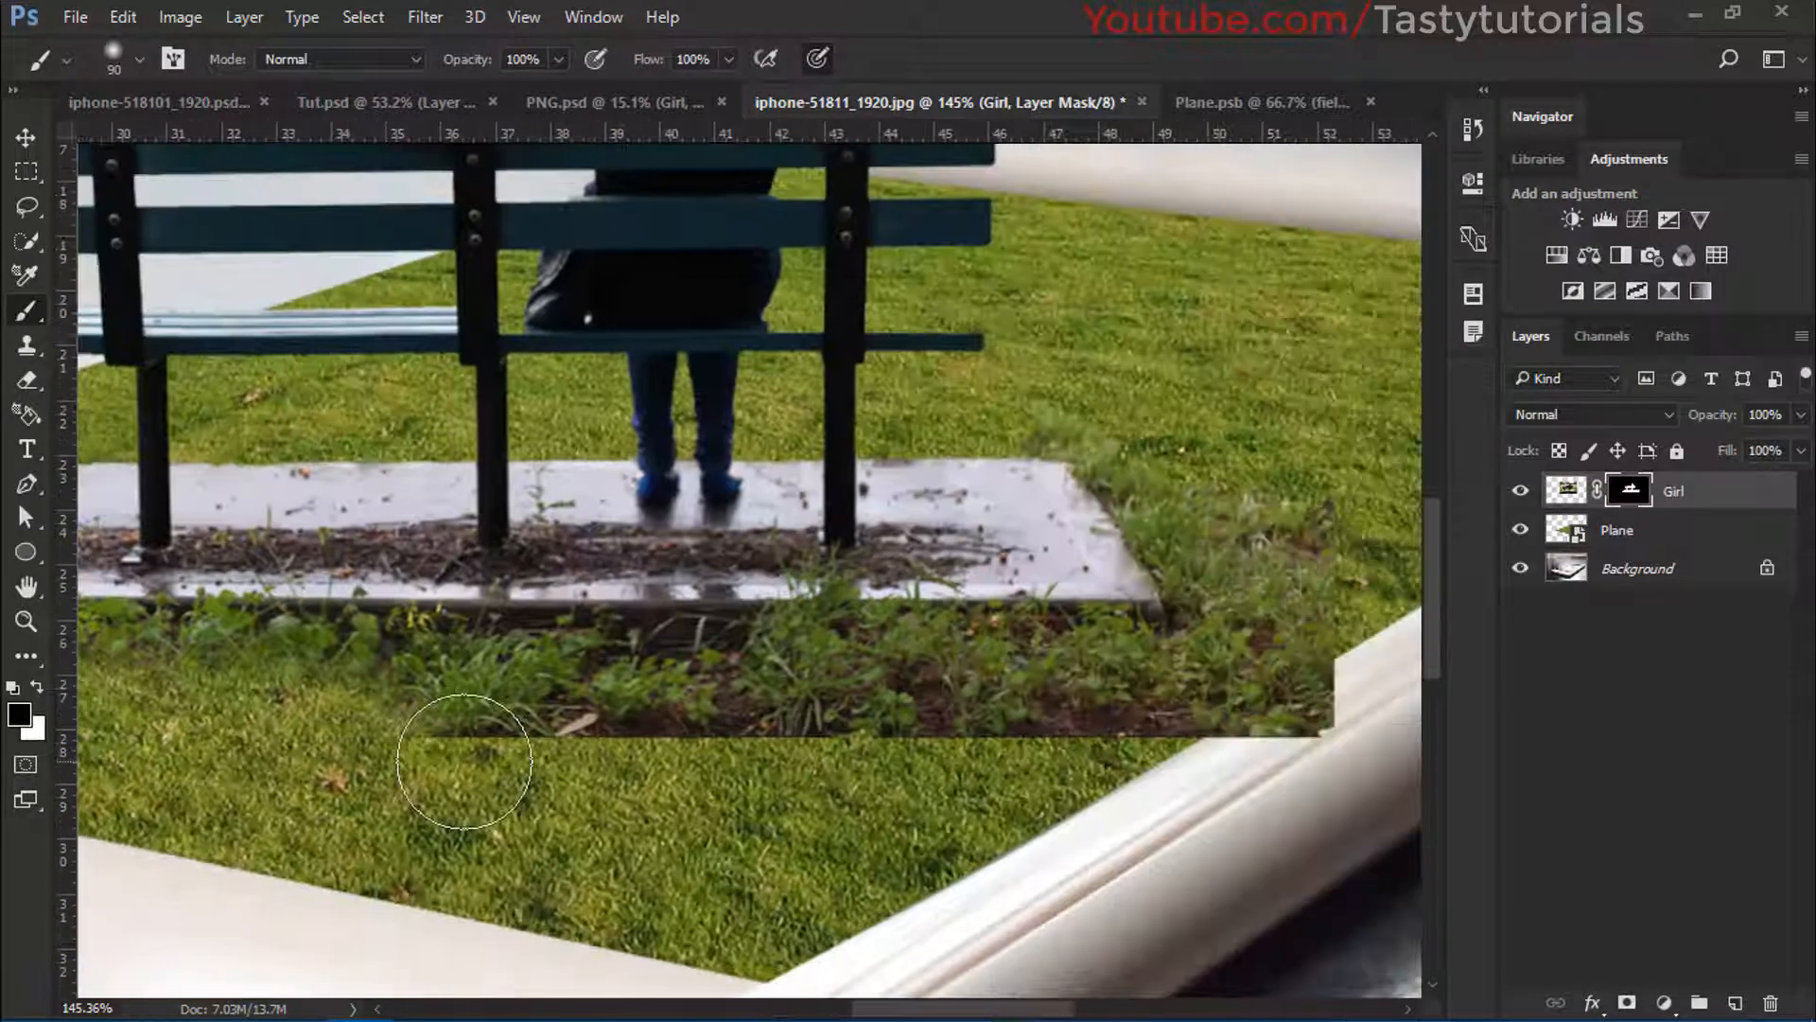
{"action": "mouse_move", "coordinate": [464, 762]}
{"action": "left_mouse_down"}
{"action": "mouse_move", "coordinate": [342, 755]}
{"action": "mouse_move", "coordinate": [1141, 777]}
{"action": "mouse_move", "coordinate": [1287, 697]}
{"action": "mouse_move", "coordinate": [1339, 606]}
{"action": "mouse_move", "coordinate": [1204, 496]}
{"action": "mouse_move", "coordinate": [1211, 450]}
{"action": "mouse_move", "coordinate": [1144, 393]}
{"action": "mouse_move", "coordinate": [1193, 455]}
{"action": "left_mouse_up"}
{"action": "left_click_drag", "start_coordinate": [635, 625], "coordinate": [1283, 627]}
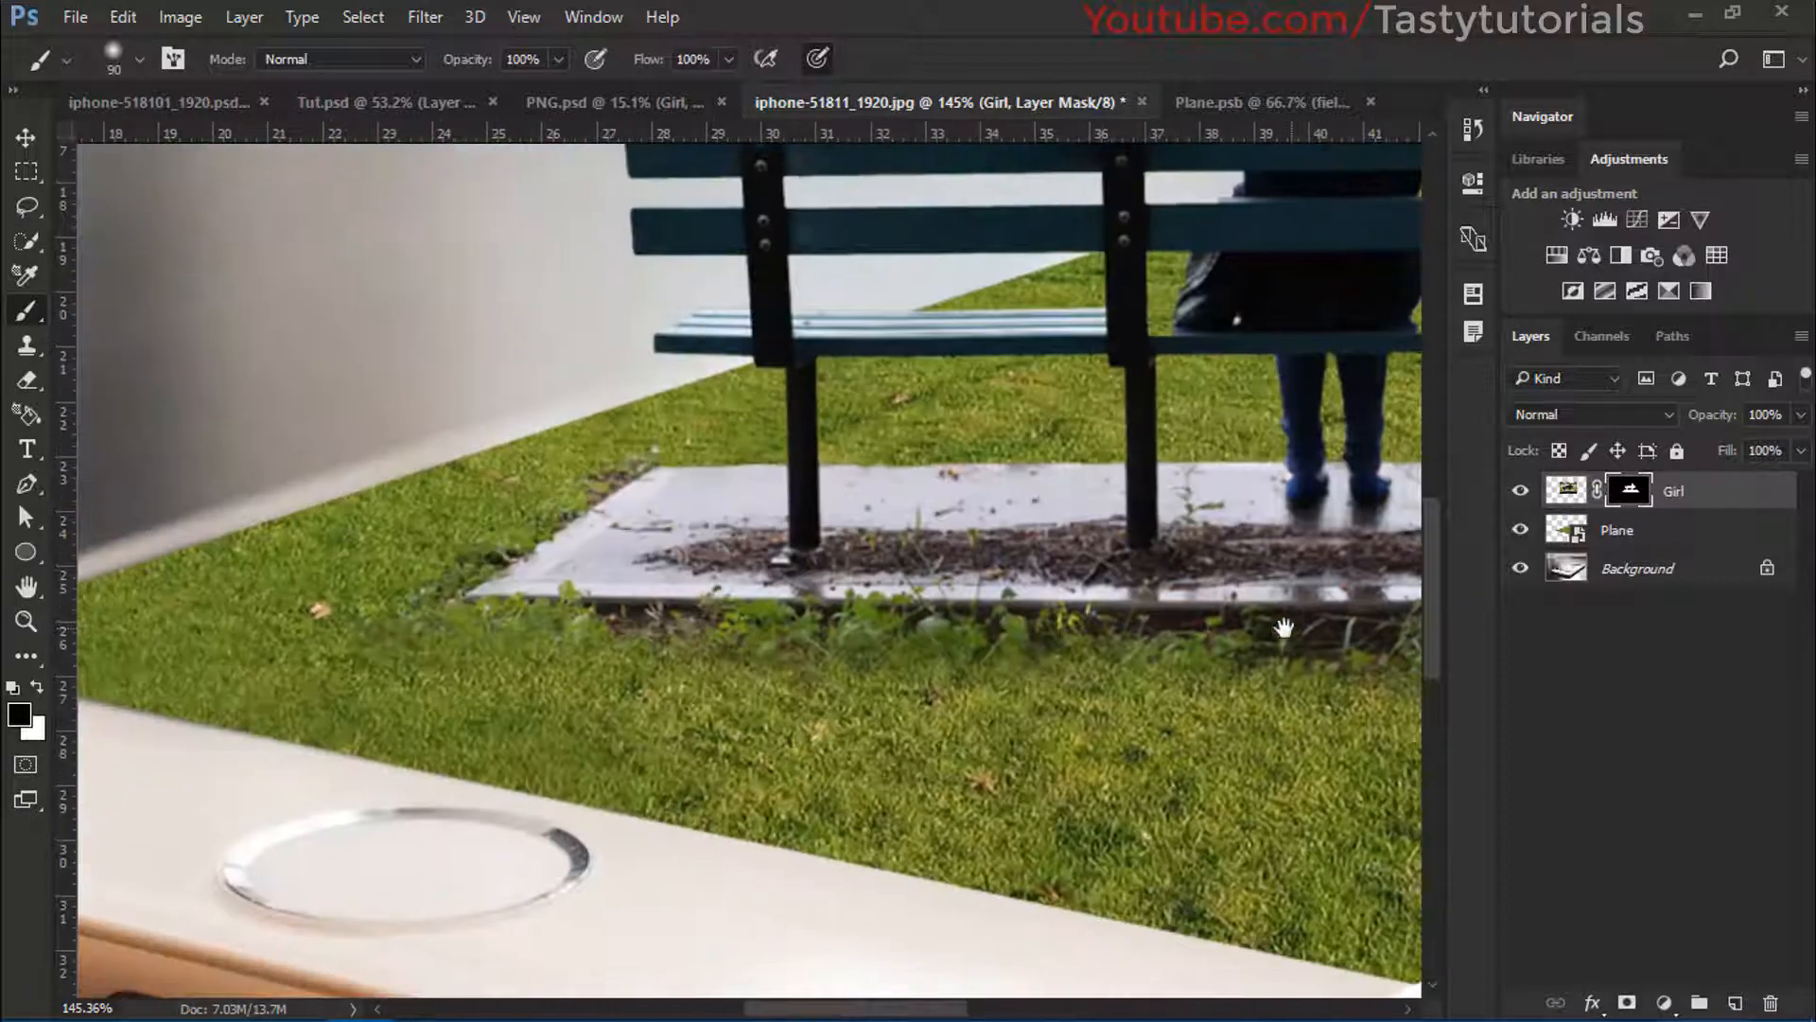
Reduce the brush to 50 px and mask out the leftover weeds along the slab's front and side edges
{"action": "key", "text": "bracketleft"}
{"action": "key", "text": "bracketleft"}
{"action": "key", "text": "bracketleft"}
{"action": "key", "text": "bracketleft"}
{"action": "scroll", "coordinate": [594, 693], "scroll_direction": "up", "scroll_amount": 1}
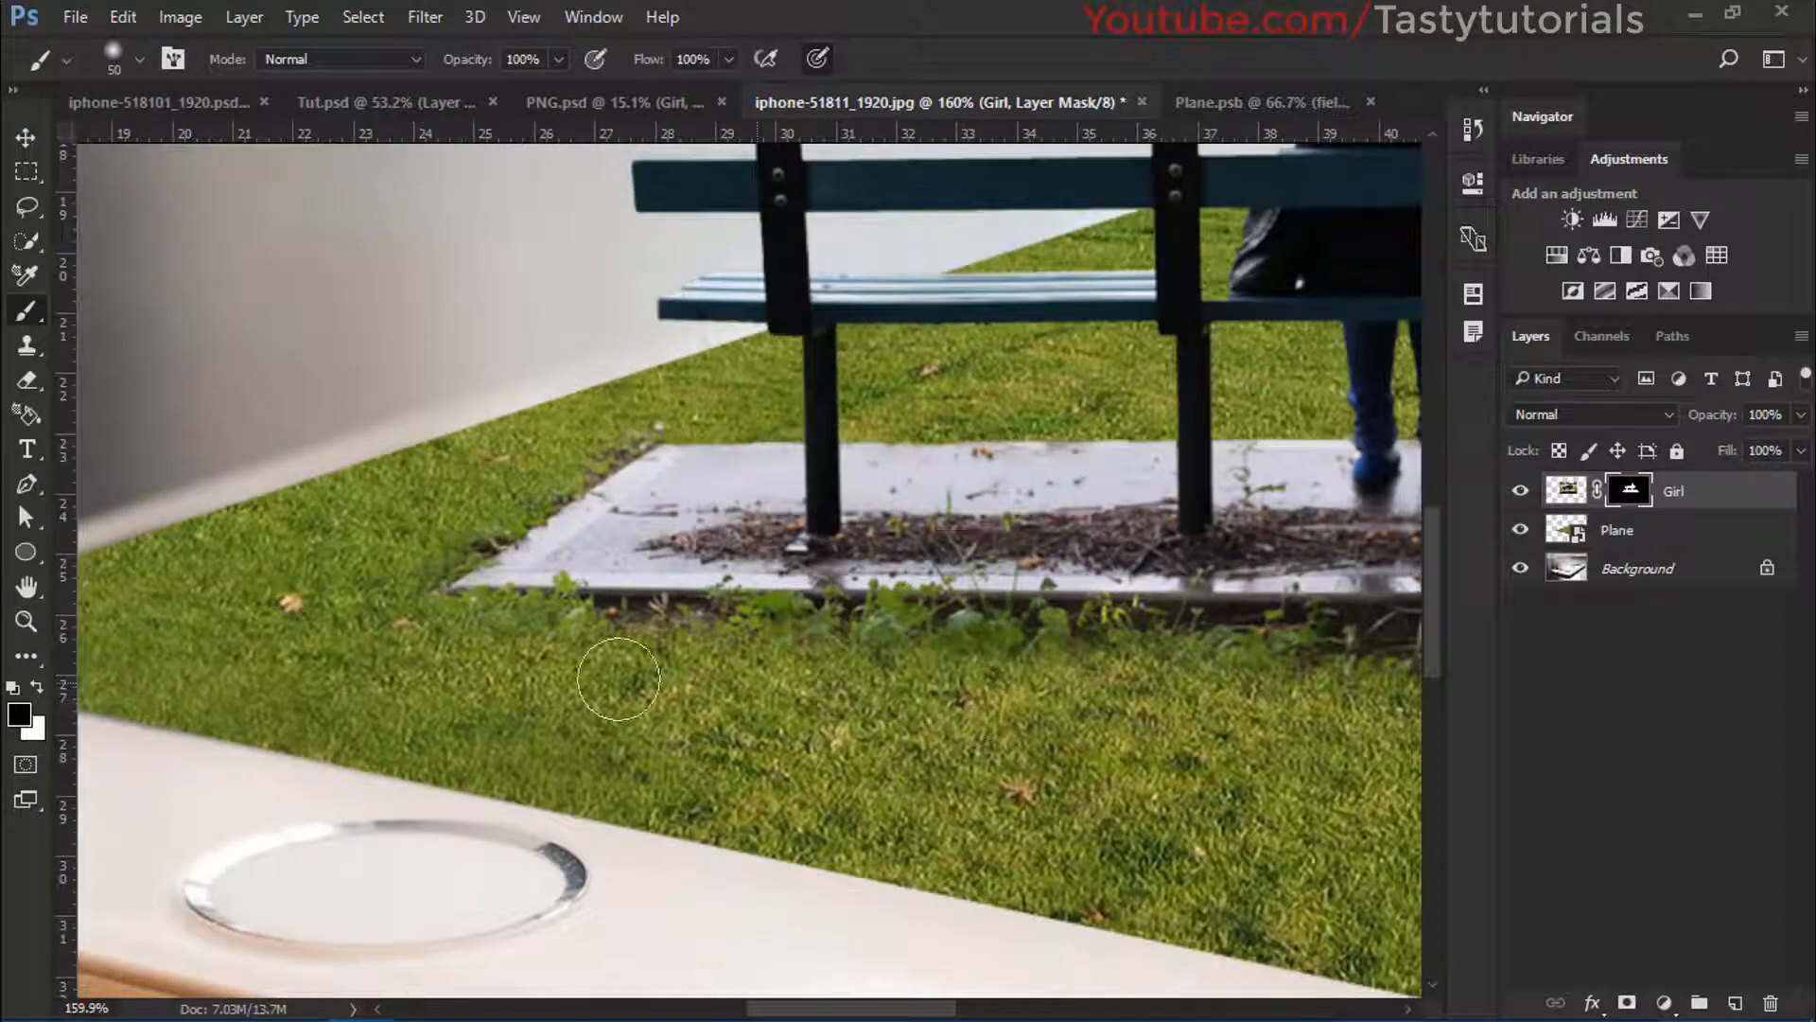
{"action": "mouse_move", "coordinate": [1173, 692]}
{"action": "left_mouse_down"}
{"action": "mouse_move", "coordinate": [617, 656]}
{"action": "mouse_move", "coordinate": [505, 675]}
{"action": "left_mouse_up"}
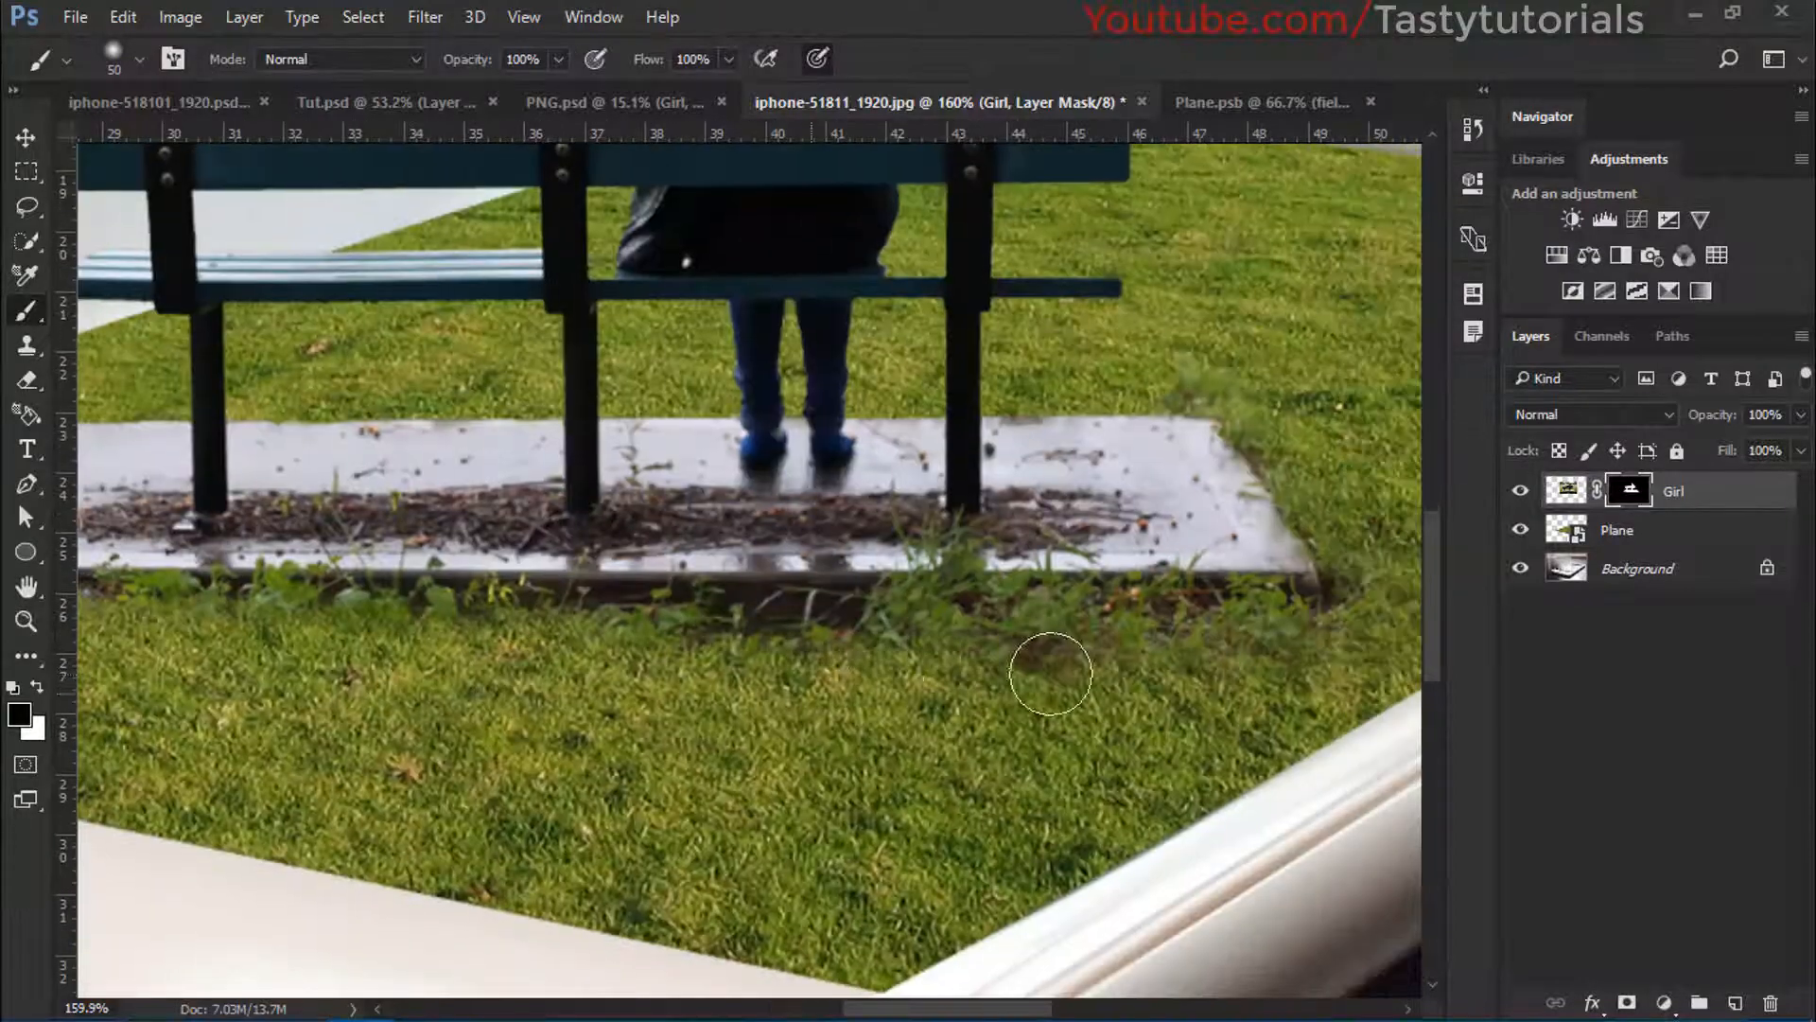
{"action": "left_click_drag", "start_coordinate": [1056, 731], "coordinate": [782, 793]}
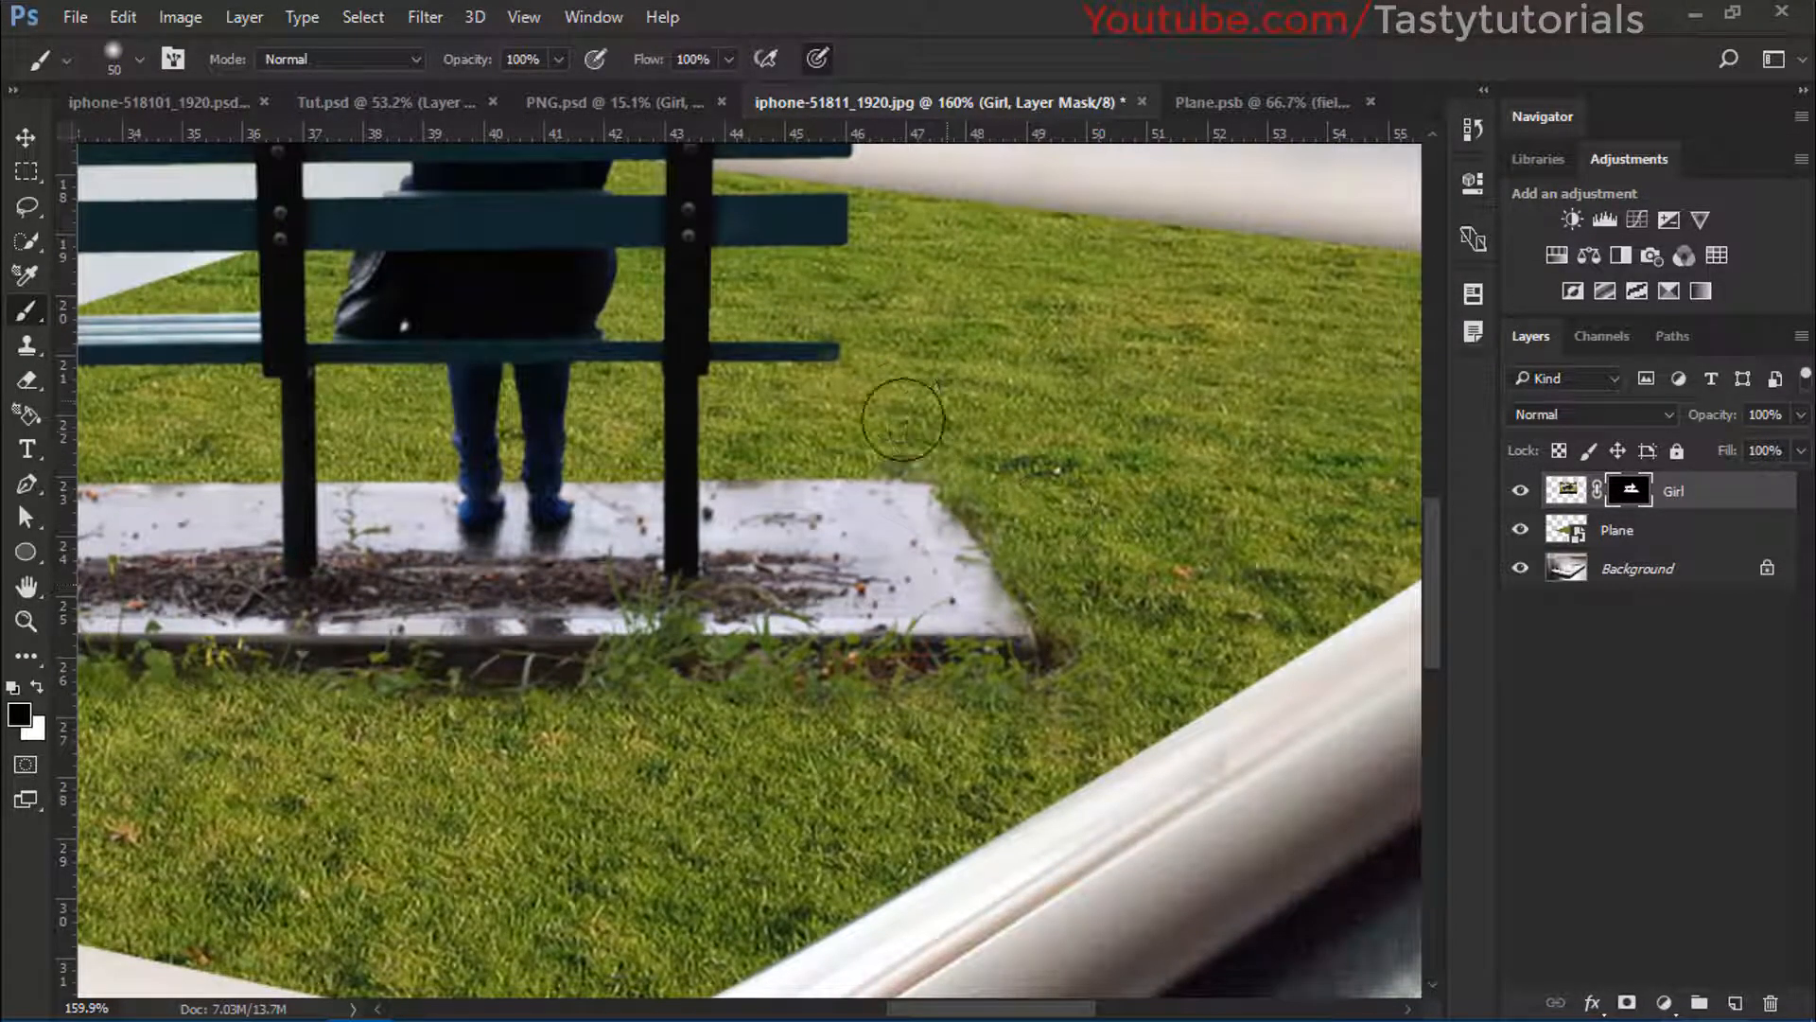
{"action": "scroll", "coordinate": [655, 638], "scroll_direction": "down", "scroll_amount": 3}
{"action": "scroll", "coordinate": [655, 639], "scroll_direction": "down", "scroll_amount": 1}
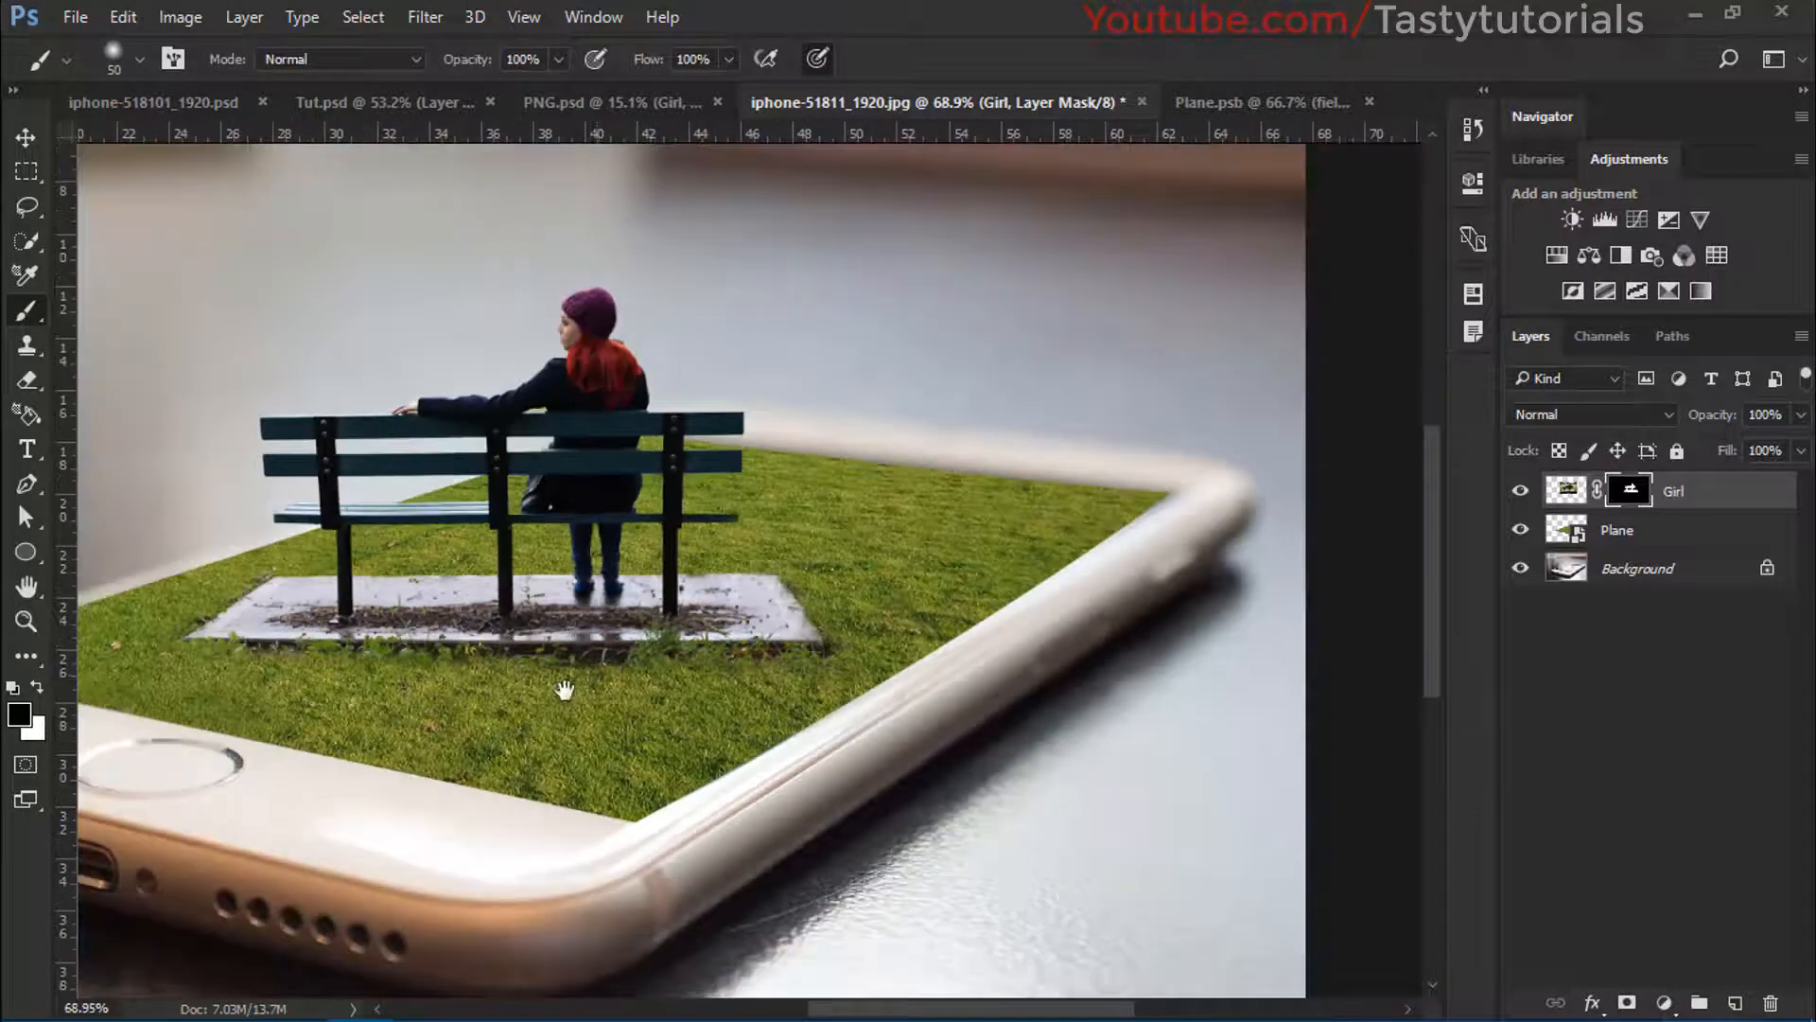
{"action": "scroll", "coordinate": [649, 701], "scroll_direction": "down", "scroll_amount": 2}
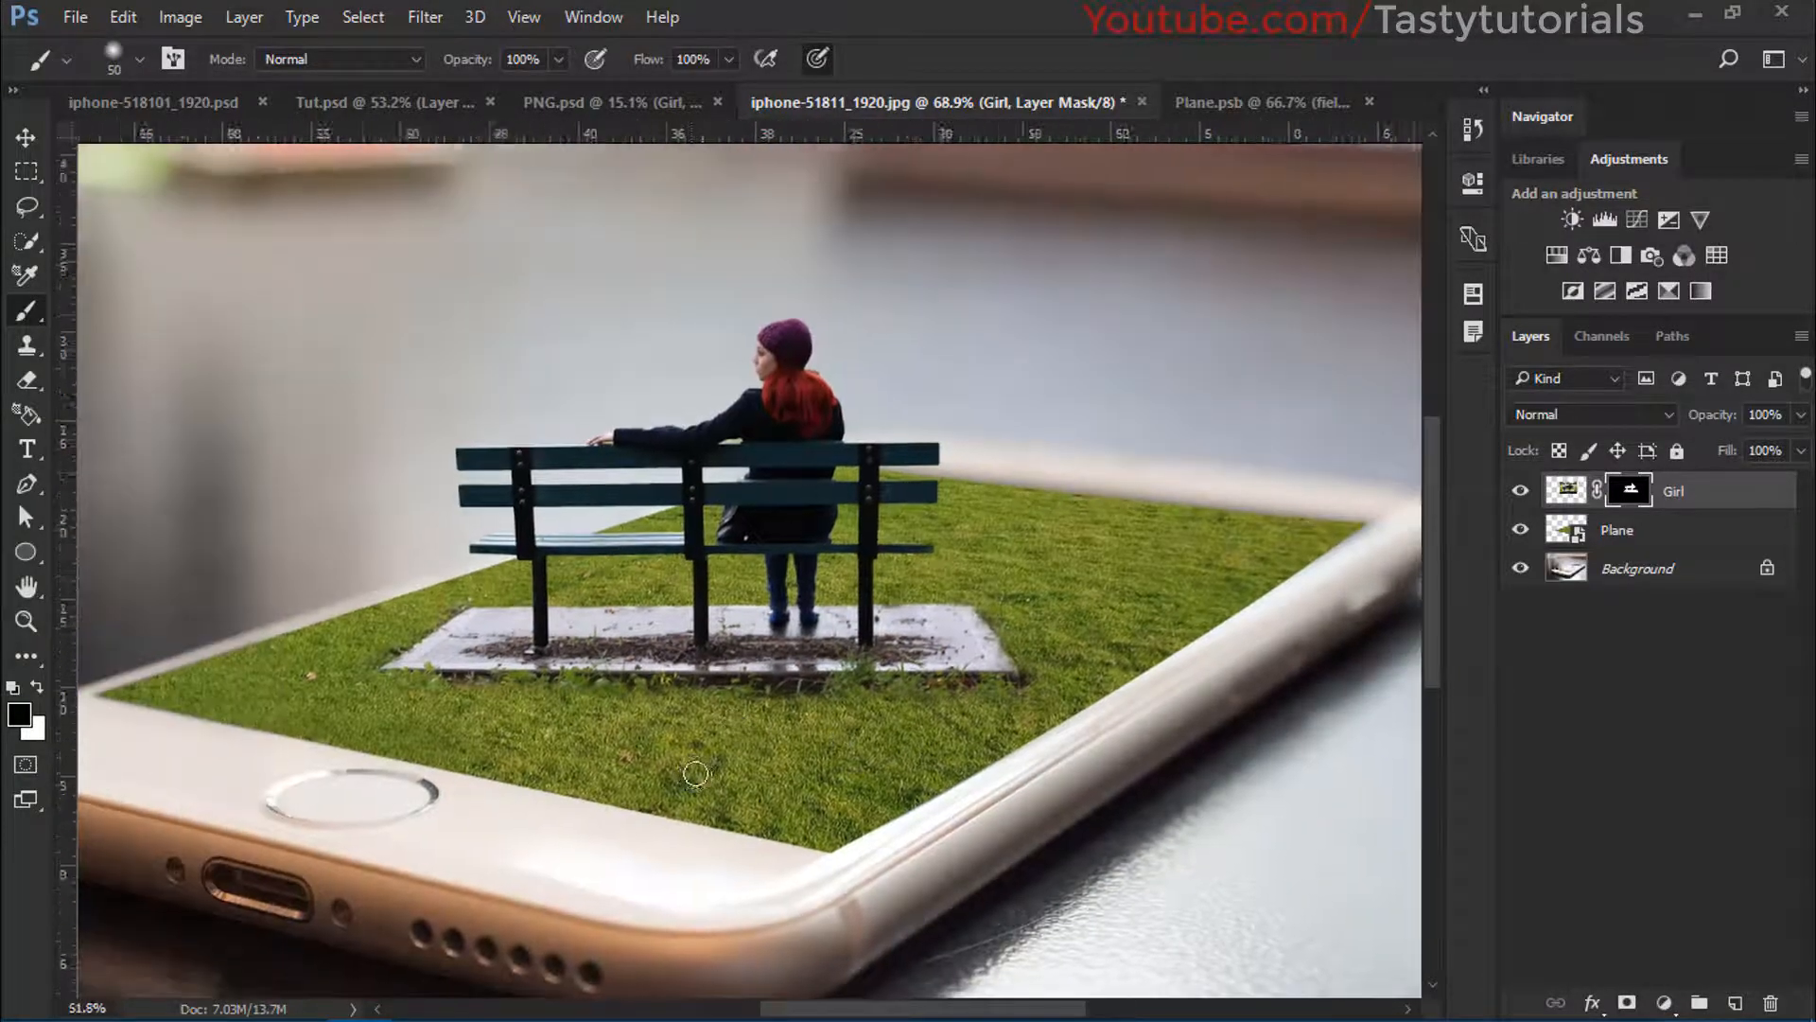
Fade the weeds along the left part of the slab's front edge with a 15 px brush at 42% opacity and 42% flow
{"action": "scroll", "coordinate": [794, 500], "scroll_direction": "up", "scroll_amount": 5}
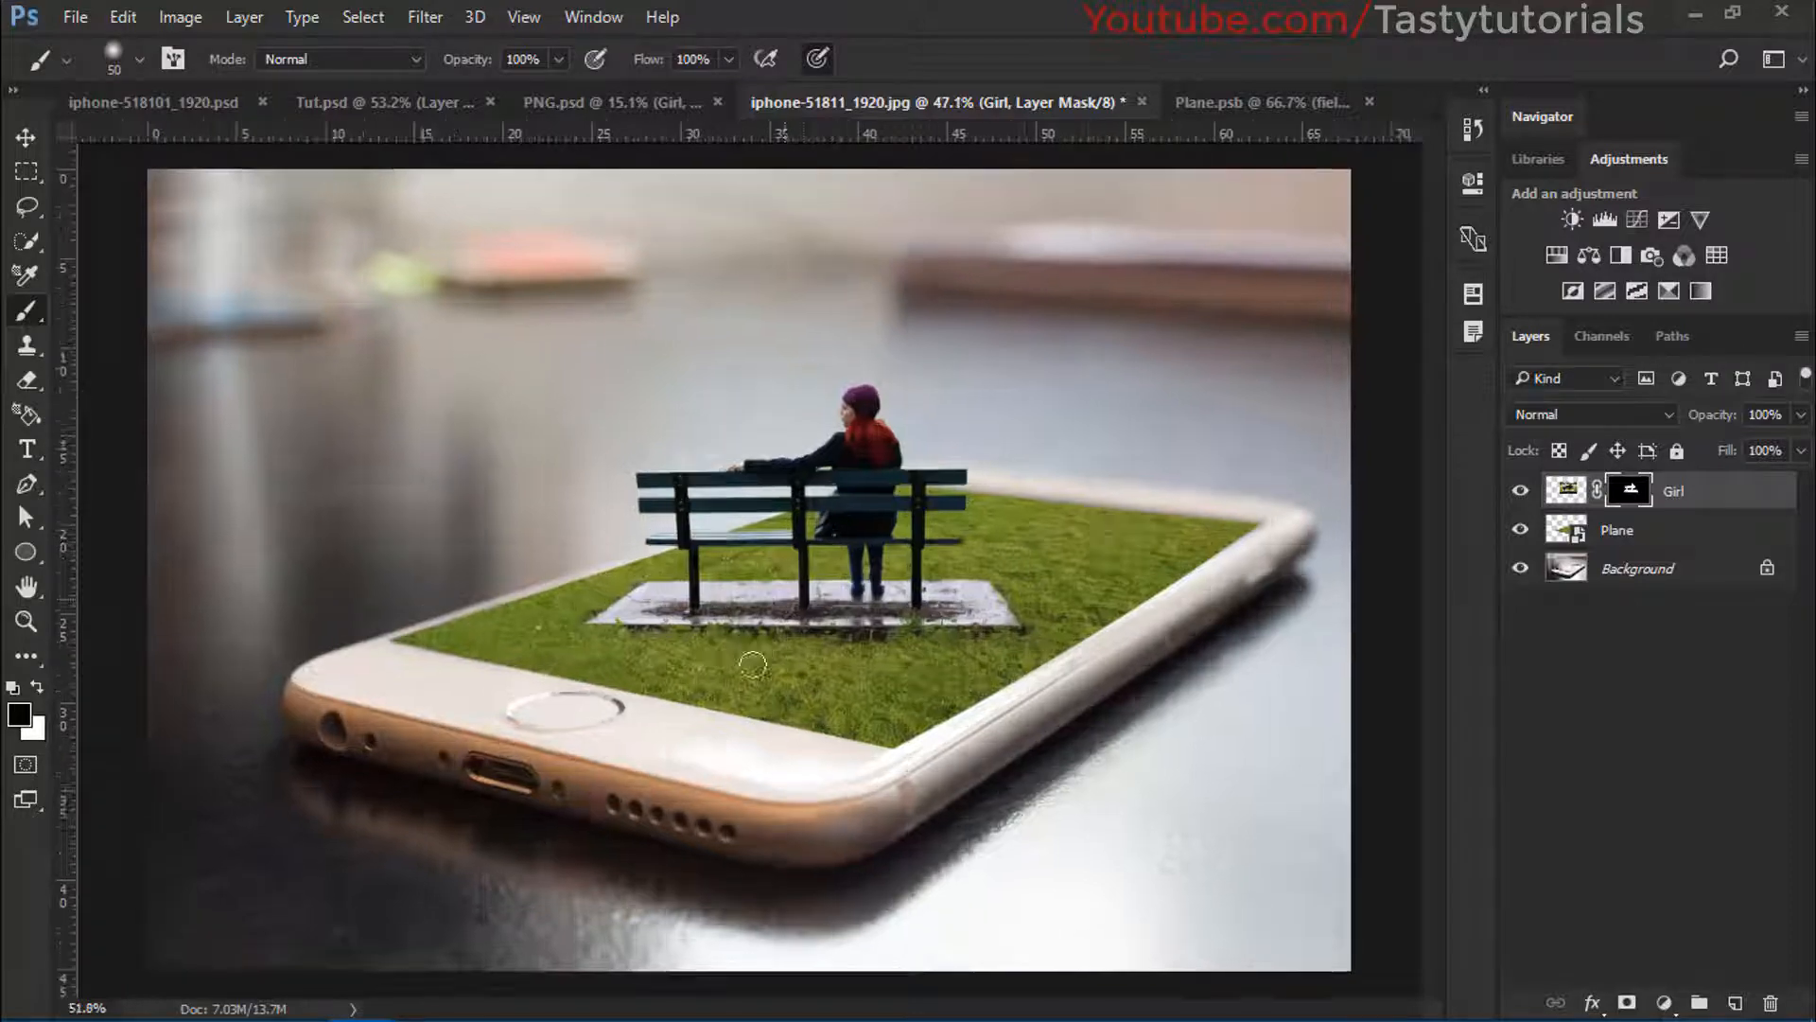
{"action": "scroll", "coordinate": [833, 634], "scroll_direction": "down", "scroll_amount": 1}
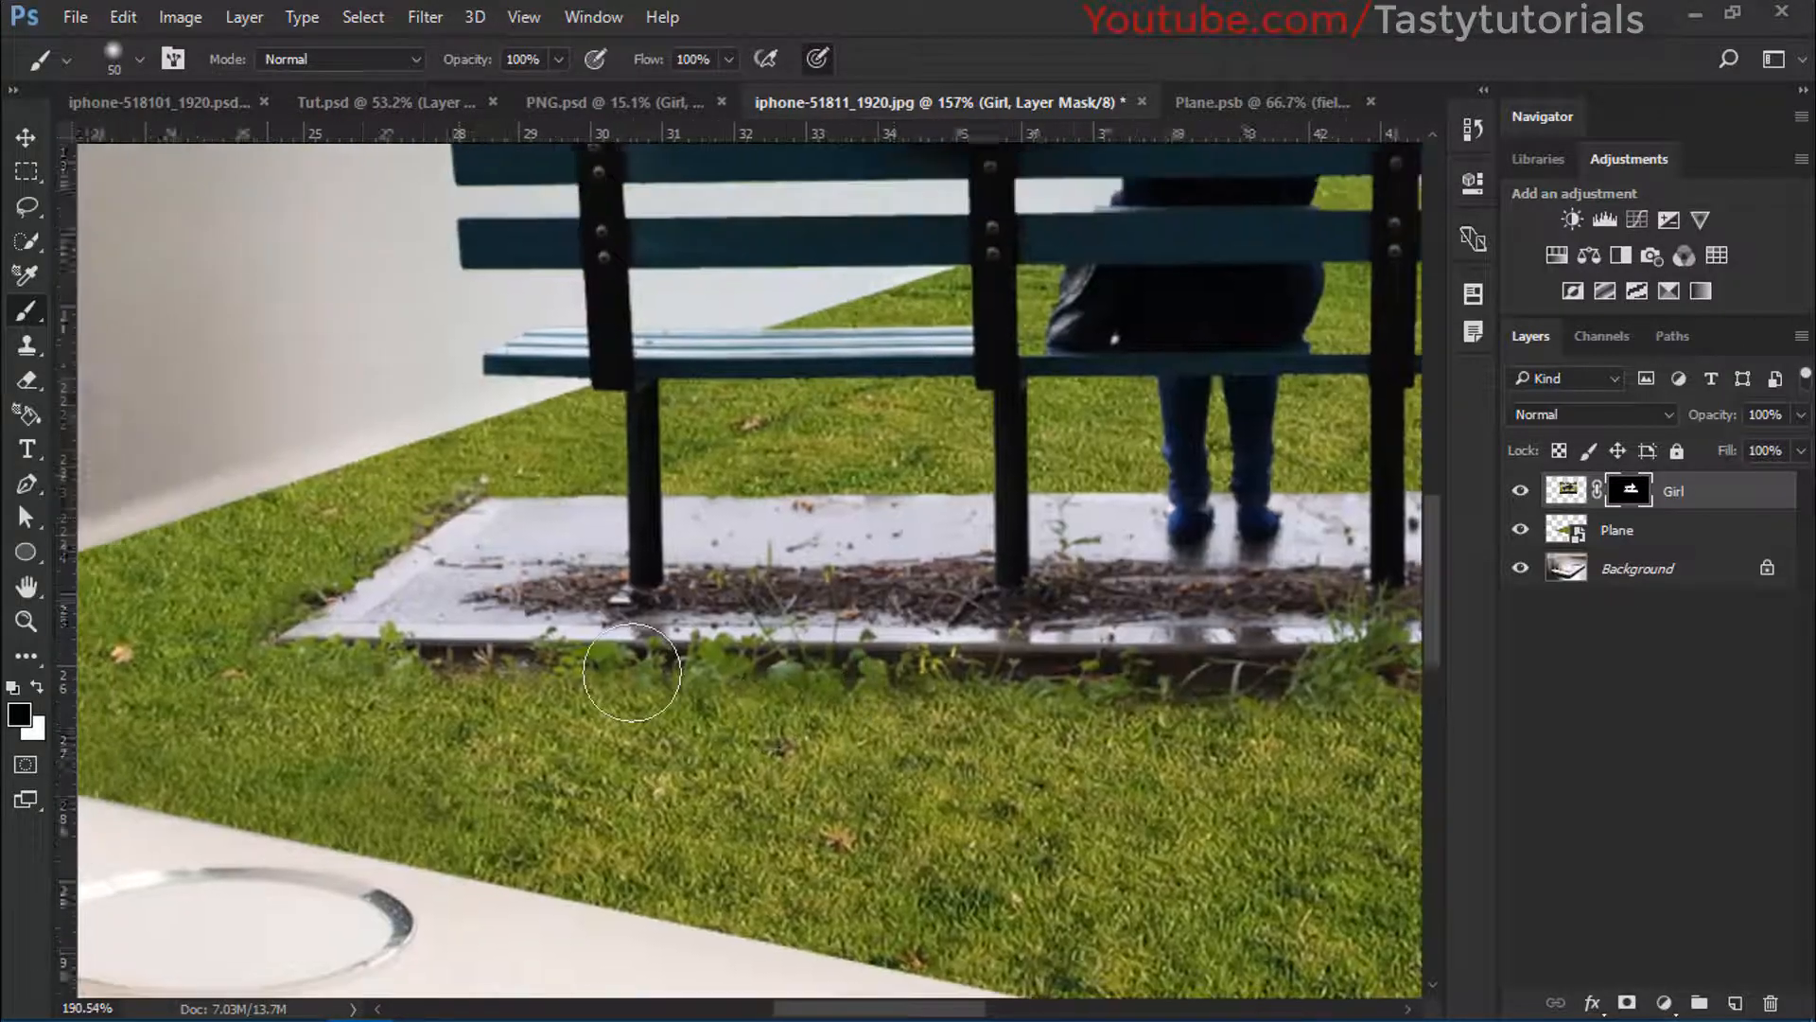
{"action": "scroll", "coordinate": [737, 596], "scroll_direction": "up", "scroll_amount": 1}
{"action": "scroll", "coordinate": [710, 579], "scroll_direction": "down", "scroll_amount": 1}
{"action": "left_click_drag", "start_coordinate": [707, 577], "coordinate": [508, 527]}
{"action": "scroll", "coordinate": [508, 526], "scroll_direction": "down", "scroll_amount": 1}
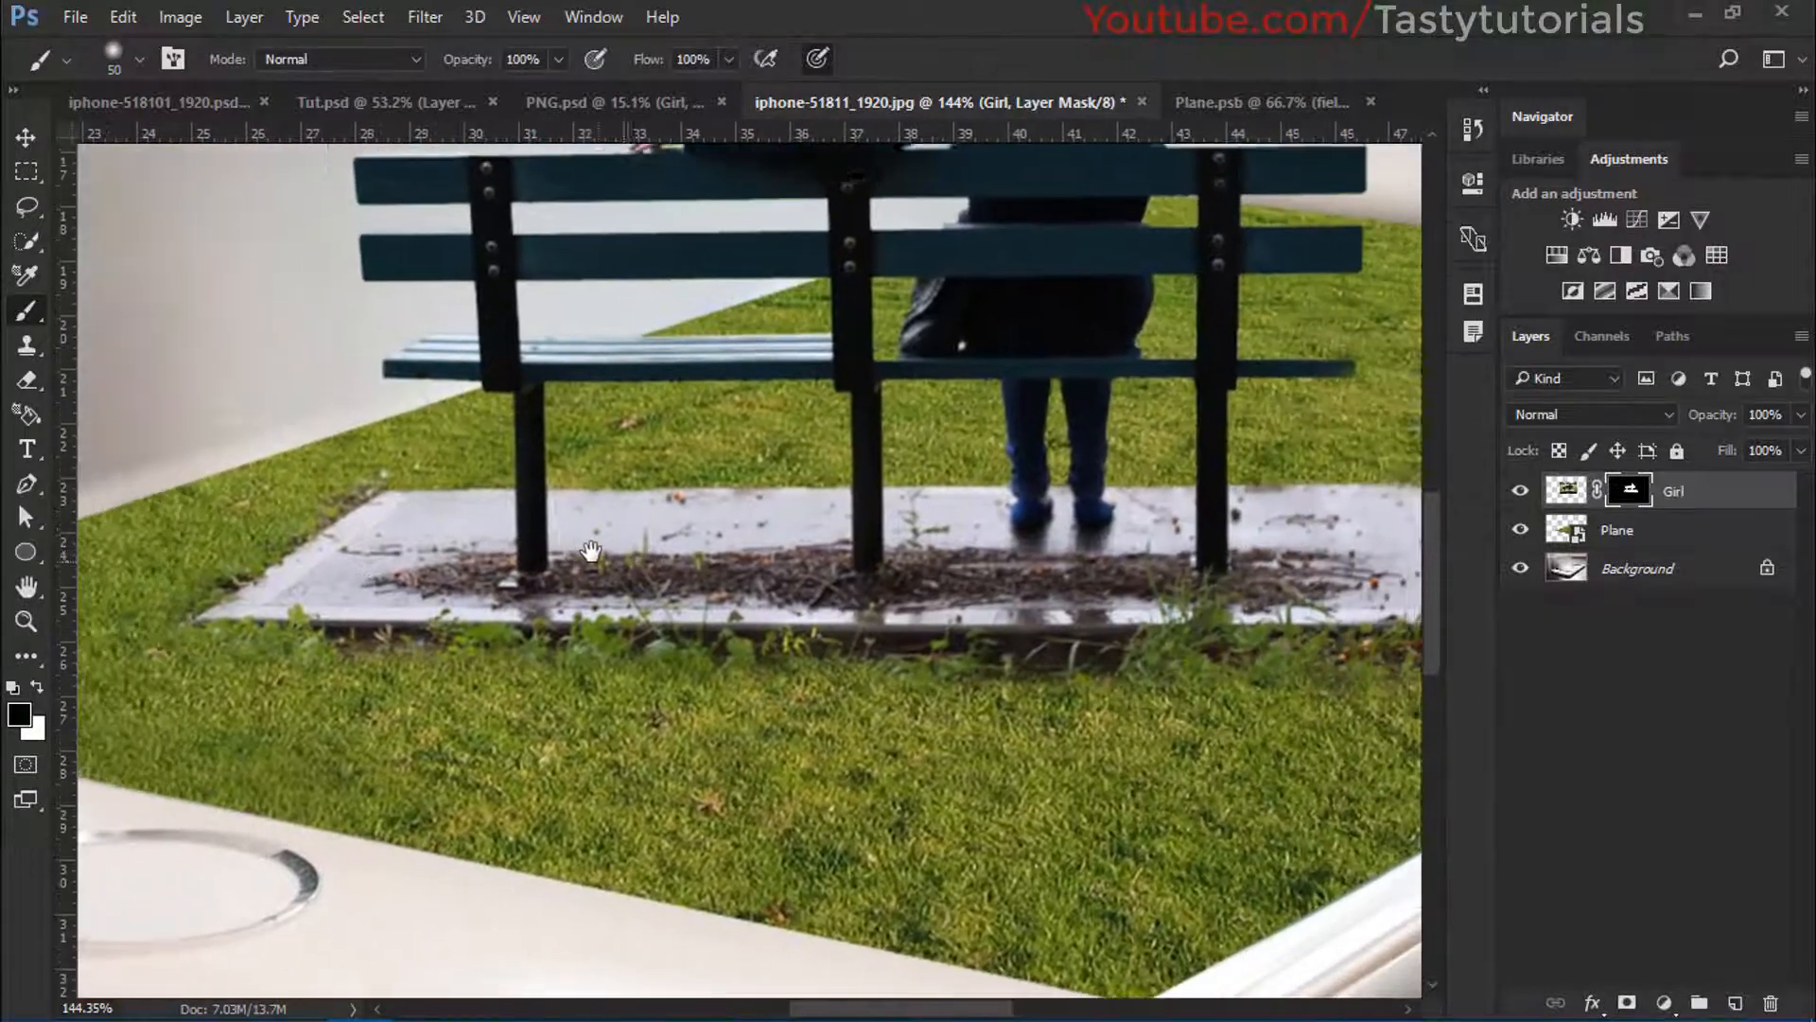
{"action": "scroll", "coordinate": [317, 644], "scroll_direction": "up", "scroll_amount": 5}
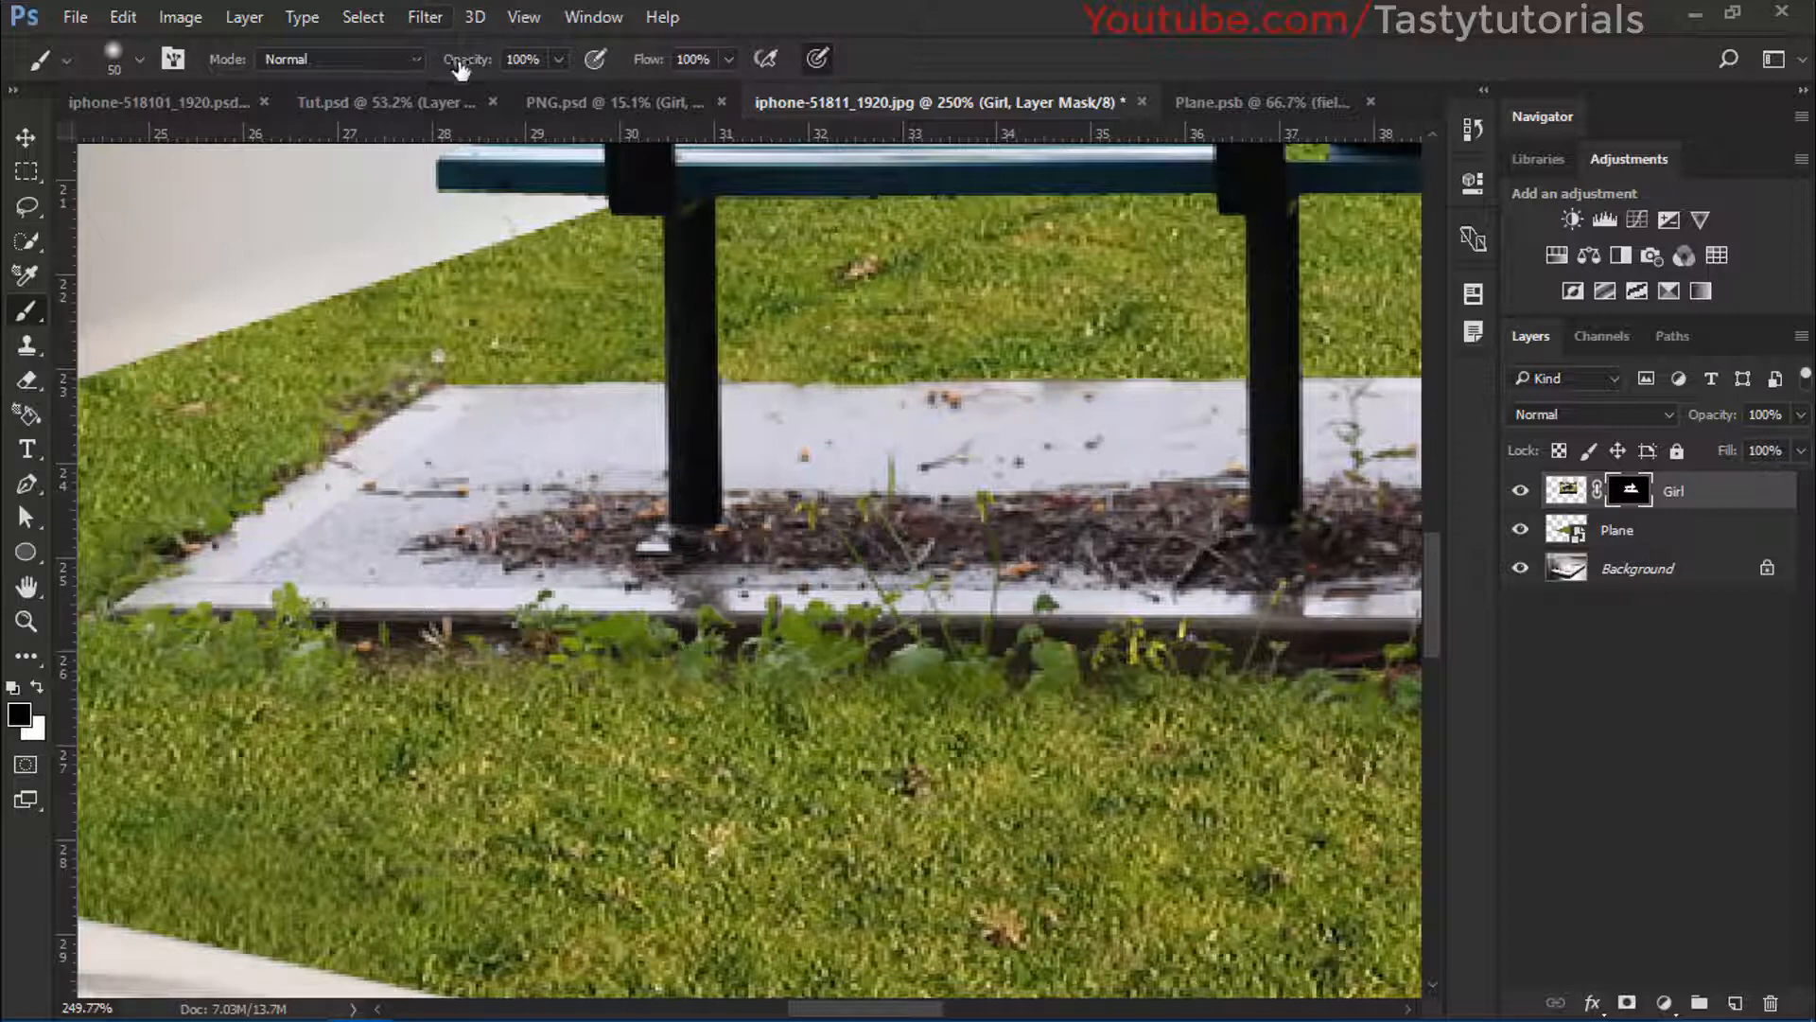
{"action": "left_click_drag", "start_coordinate": [461, 69], "coordinate": [371, 74]}
{"action": "type", "text": "42"}
{"action": "key", "text": "Return"}
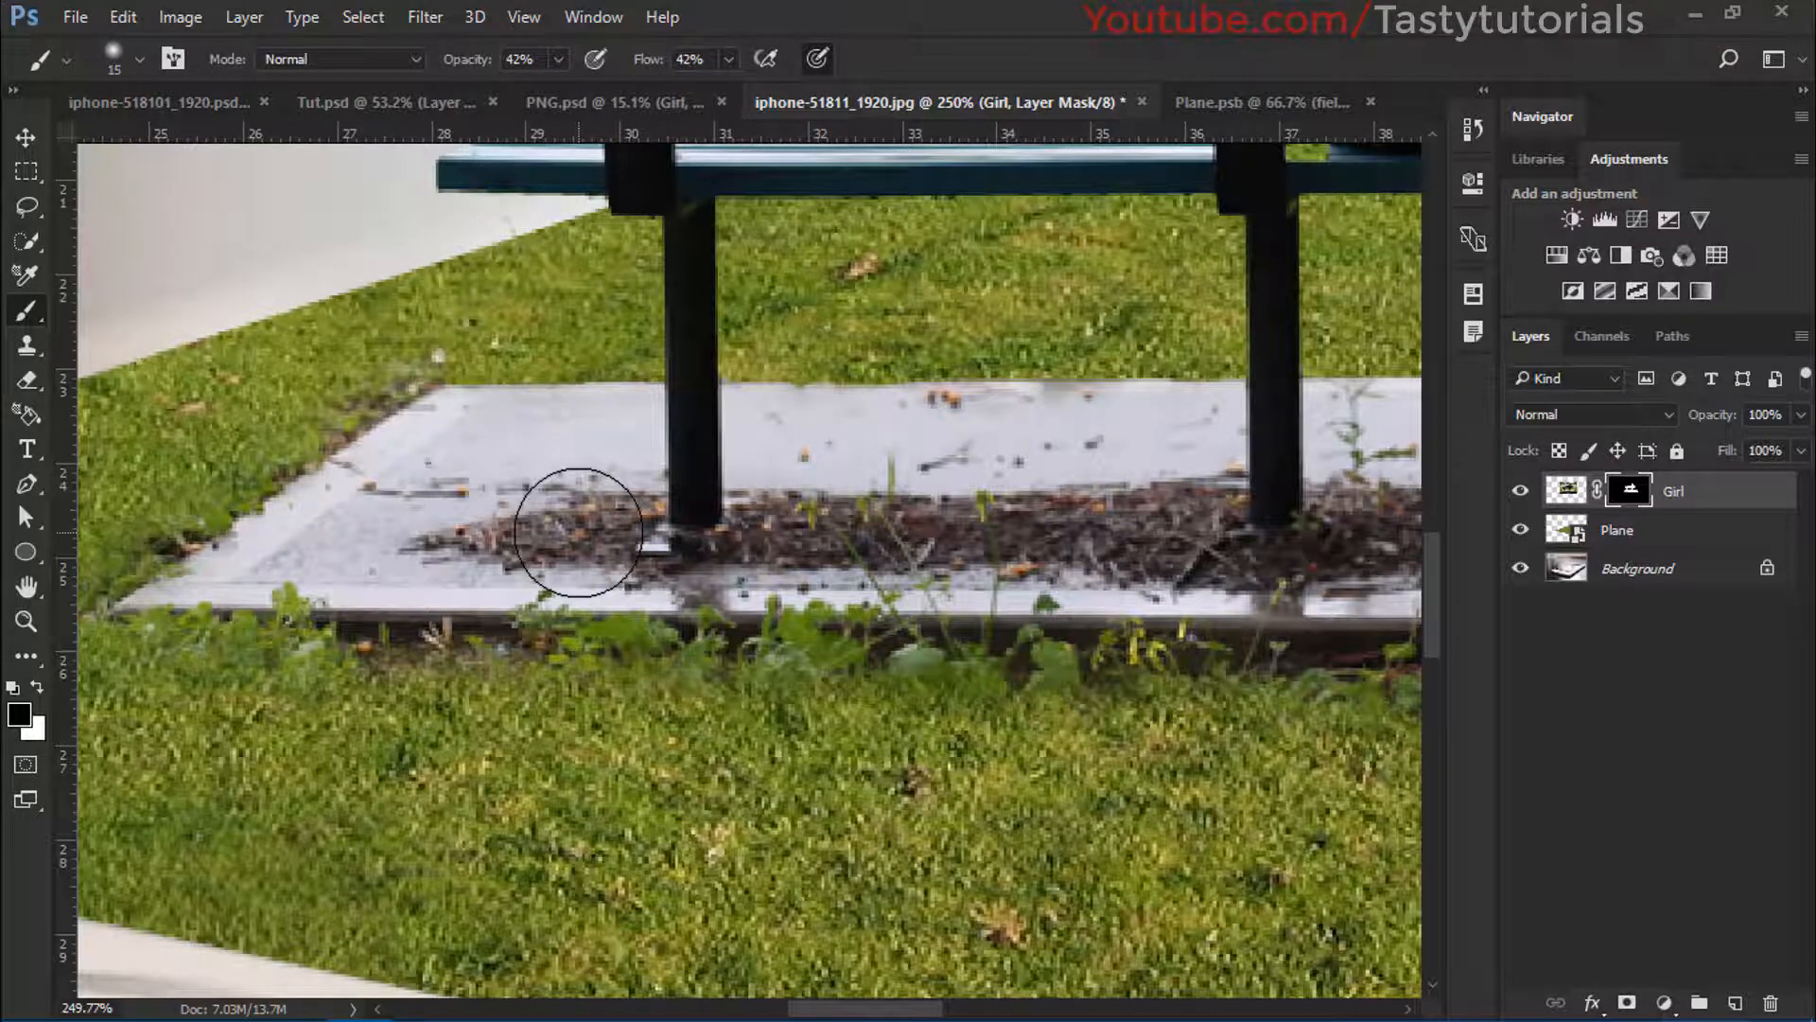
{"action": "scroll", "coordinate": [224, 676], "scroll_direction": "up", "scroll_amount": 3}
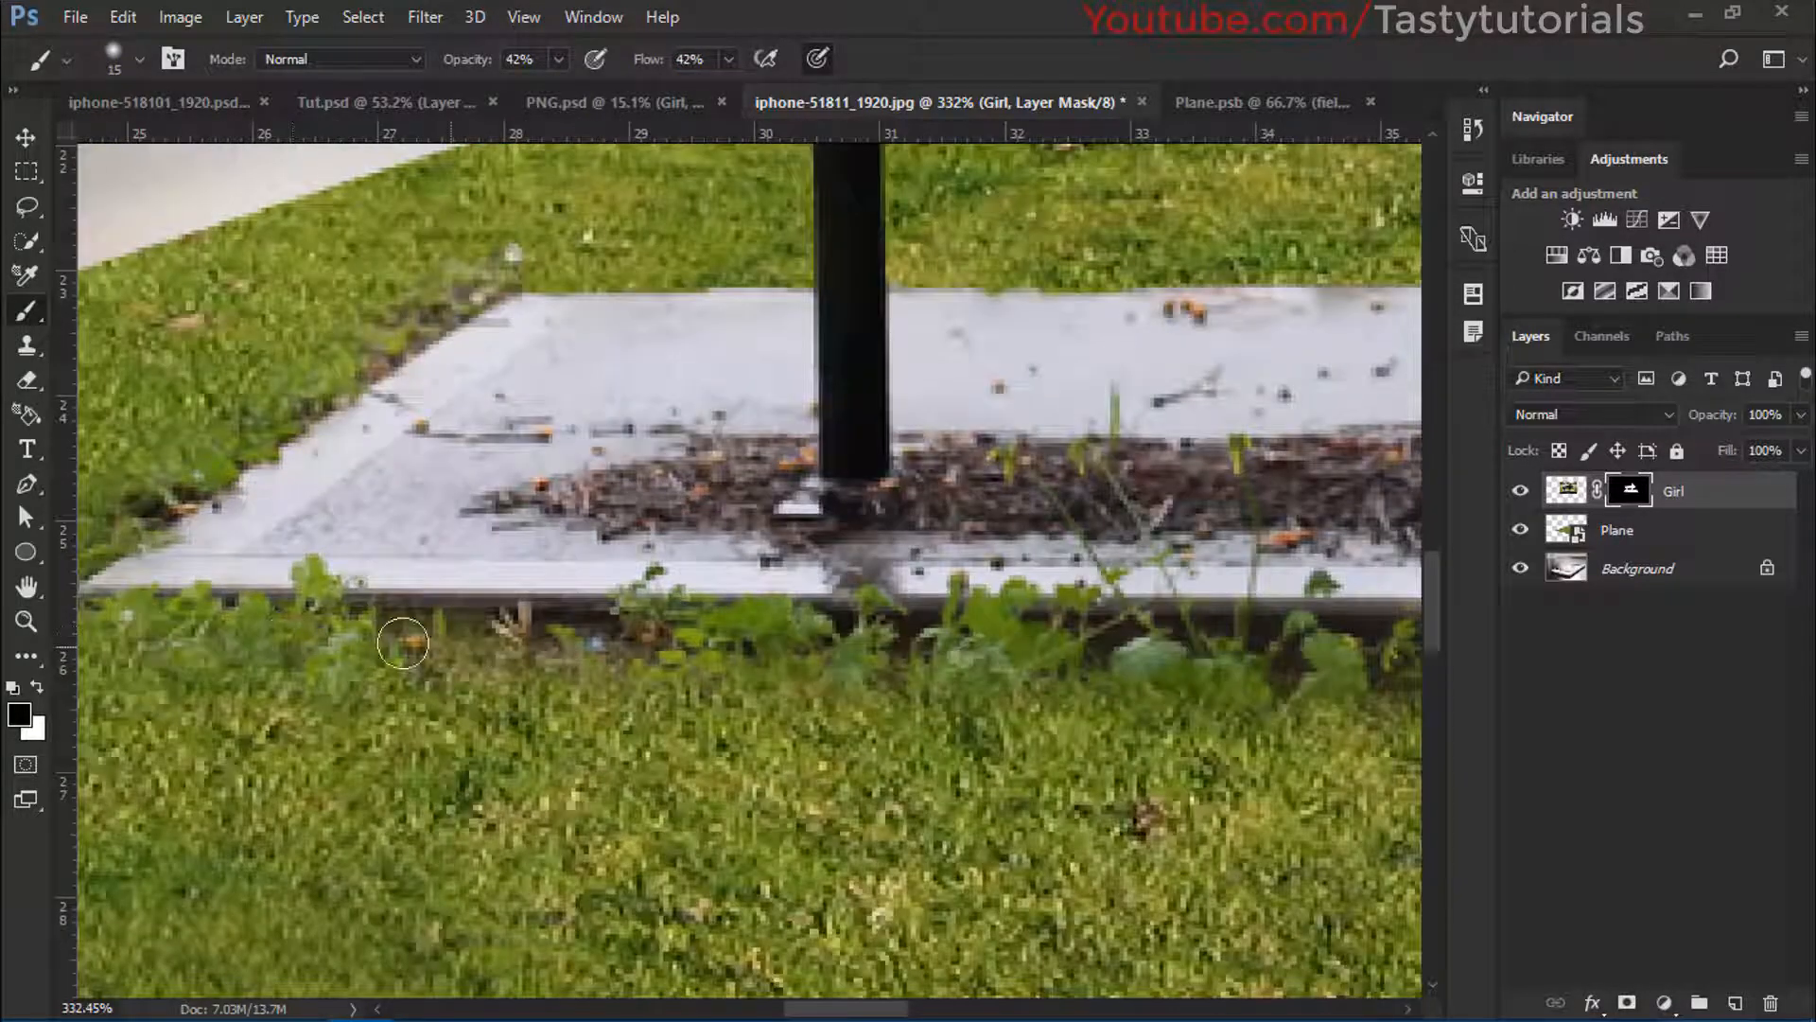
{"action": "mouse_move", "coordinate": [402, 643]}
{"action": "left_mouse_down"}
{"action": "mouse_move", "coordinate": [506, 629]}
{"action": "mouse_move", "coordinate": [445, 636]}
{"action": "mouse_move", "coordinate": [500, 646]}
{"action": "left_mouse_up"}
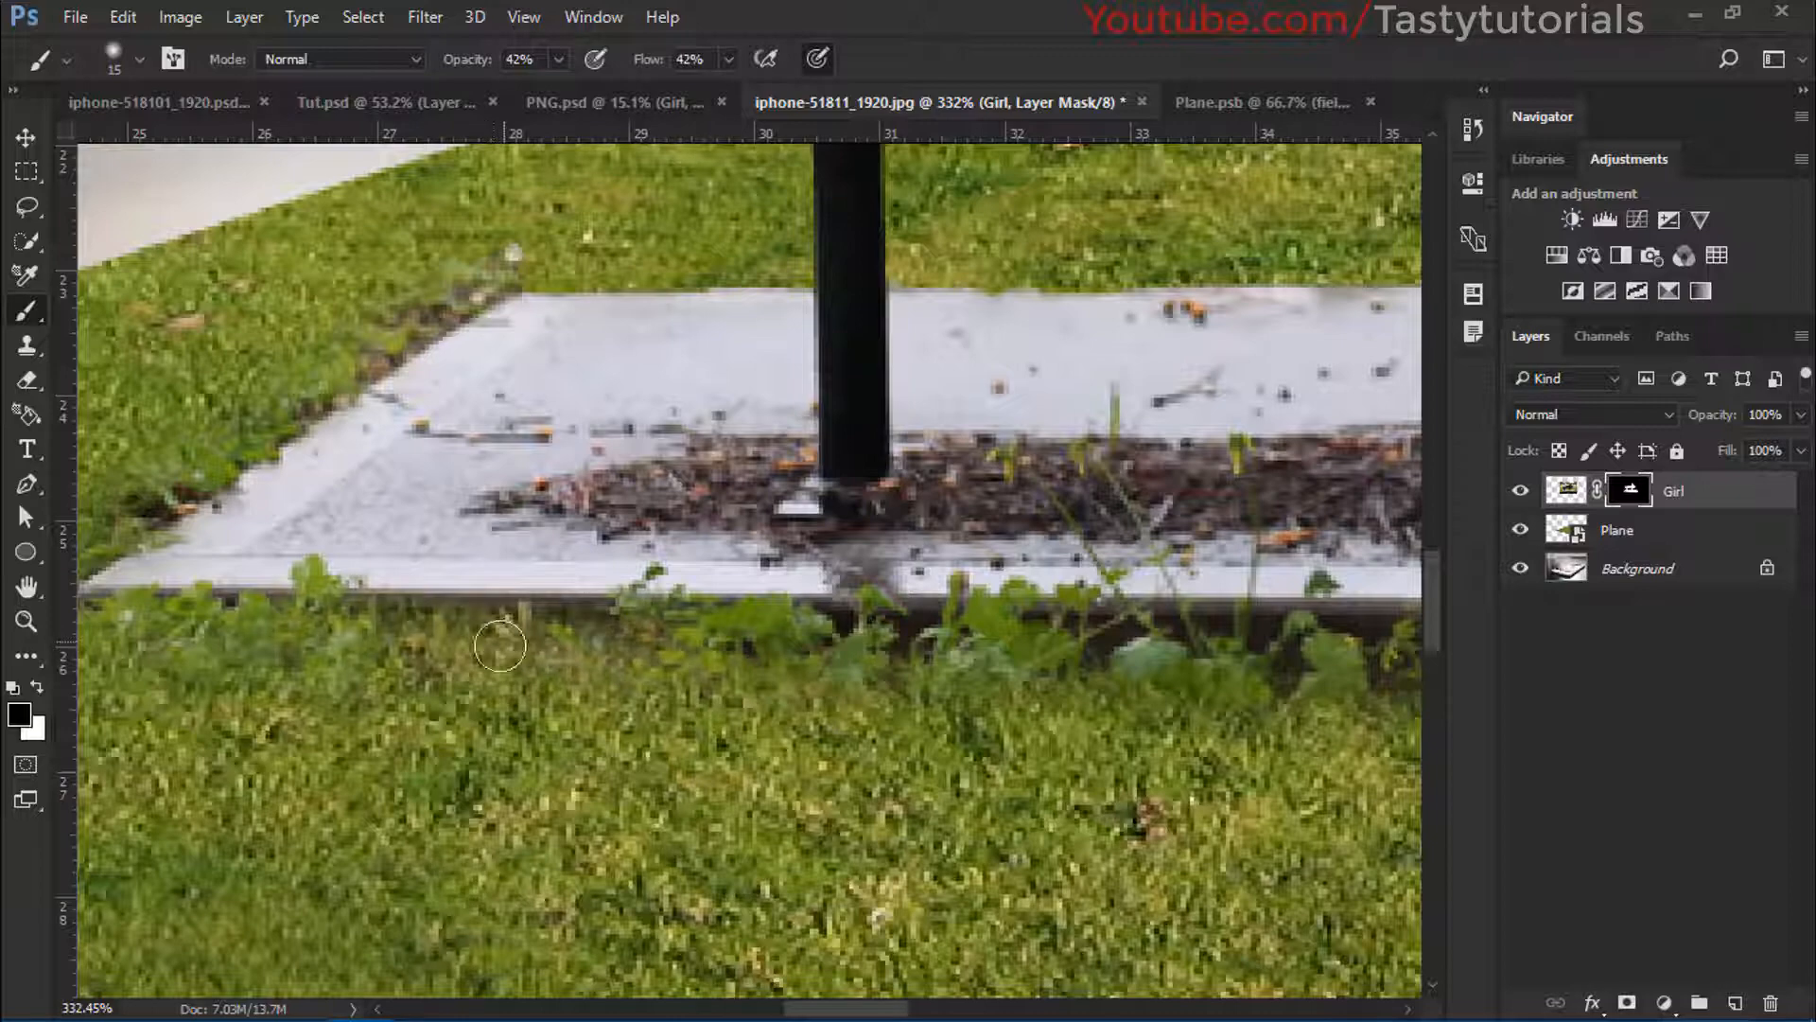
{"action": "mouse_move", "coordinate": [634, 673]}
{"action": "left_mouse_down"}
{"action": "mouse_move", "coordinate": [505, 631]}
{"action": "mouse_move", "coordinate": [443, 632]}
{"action": "mouse_move", "coordinate": [1173, 648]}
{"action": "left_mouse_up"}
Mask out the remaining weeds and soil along the rest of the slab's front edge and its side edges
{"action": "scroll", "coordinate": [832, 650], "scroll_direction": "right", "scroll_amount": 3}
{"action": "mouse_move", "coordinate": [1051, 624]}
{"action": "left_mouse_down"}
{"action": "mouse_move", "coordinate": [507, 615]}
{"action": "mouse_move", "coordinate": [738, 613]}
{"action": "left_mouse_up"}
{"action": "left_click_drag", "start_coordinate": [947, 604], "coordinate": [450, 590]}
{"action": "mouse_move", "coordinate": [582, 600]}
{"action": "left_mouse_down"}
{"action": "mouse_move", "coordinate": [685, 568]}
{"action": "mouse_move", "coordinate": [1114, 589]}
{"action": "left_mouse_up"}
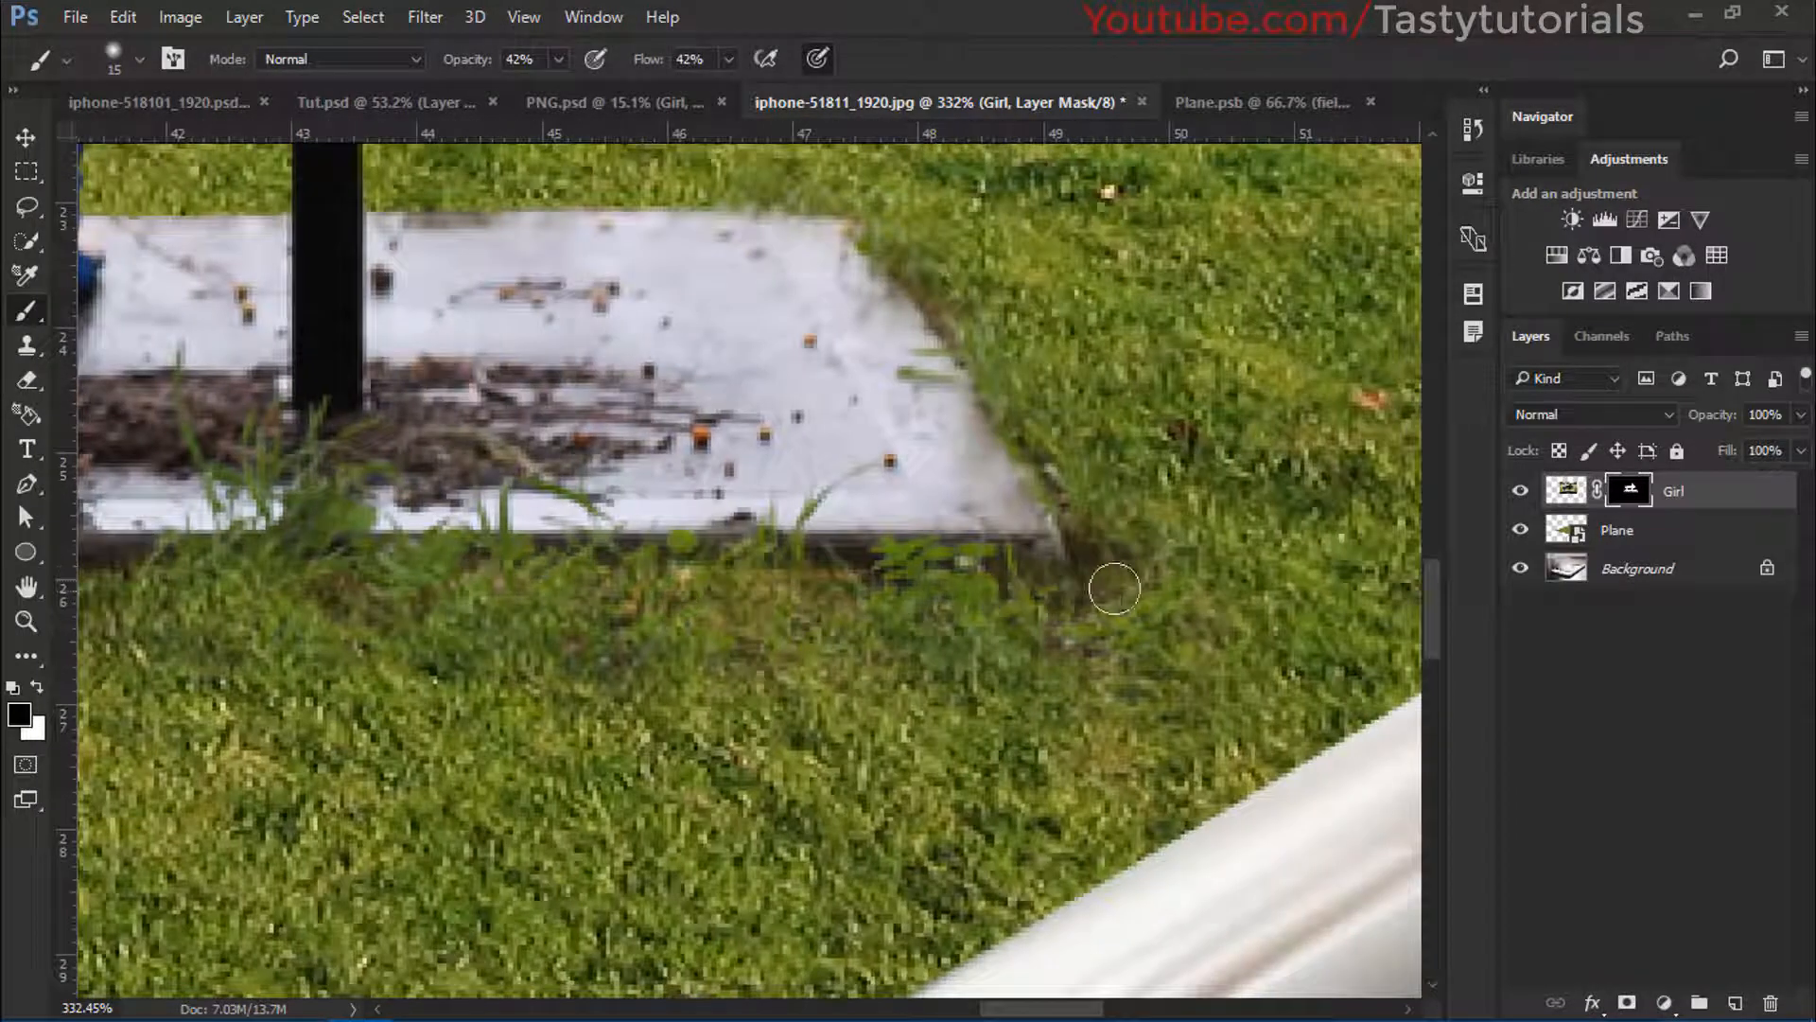
{"action": "scroll", "coordinate": [1114, 589], "scroll_direction": "up", "scroll_amount": 3}
{"action": "scroll", "coordinate": [475, 647], "scroll_direction": "left", "scroll_amount": 5}
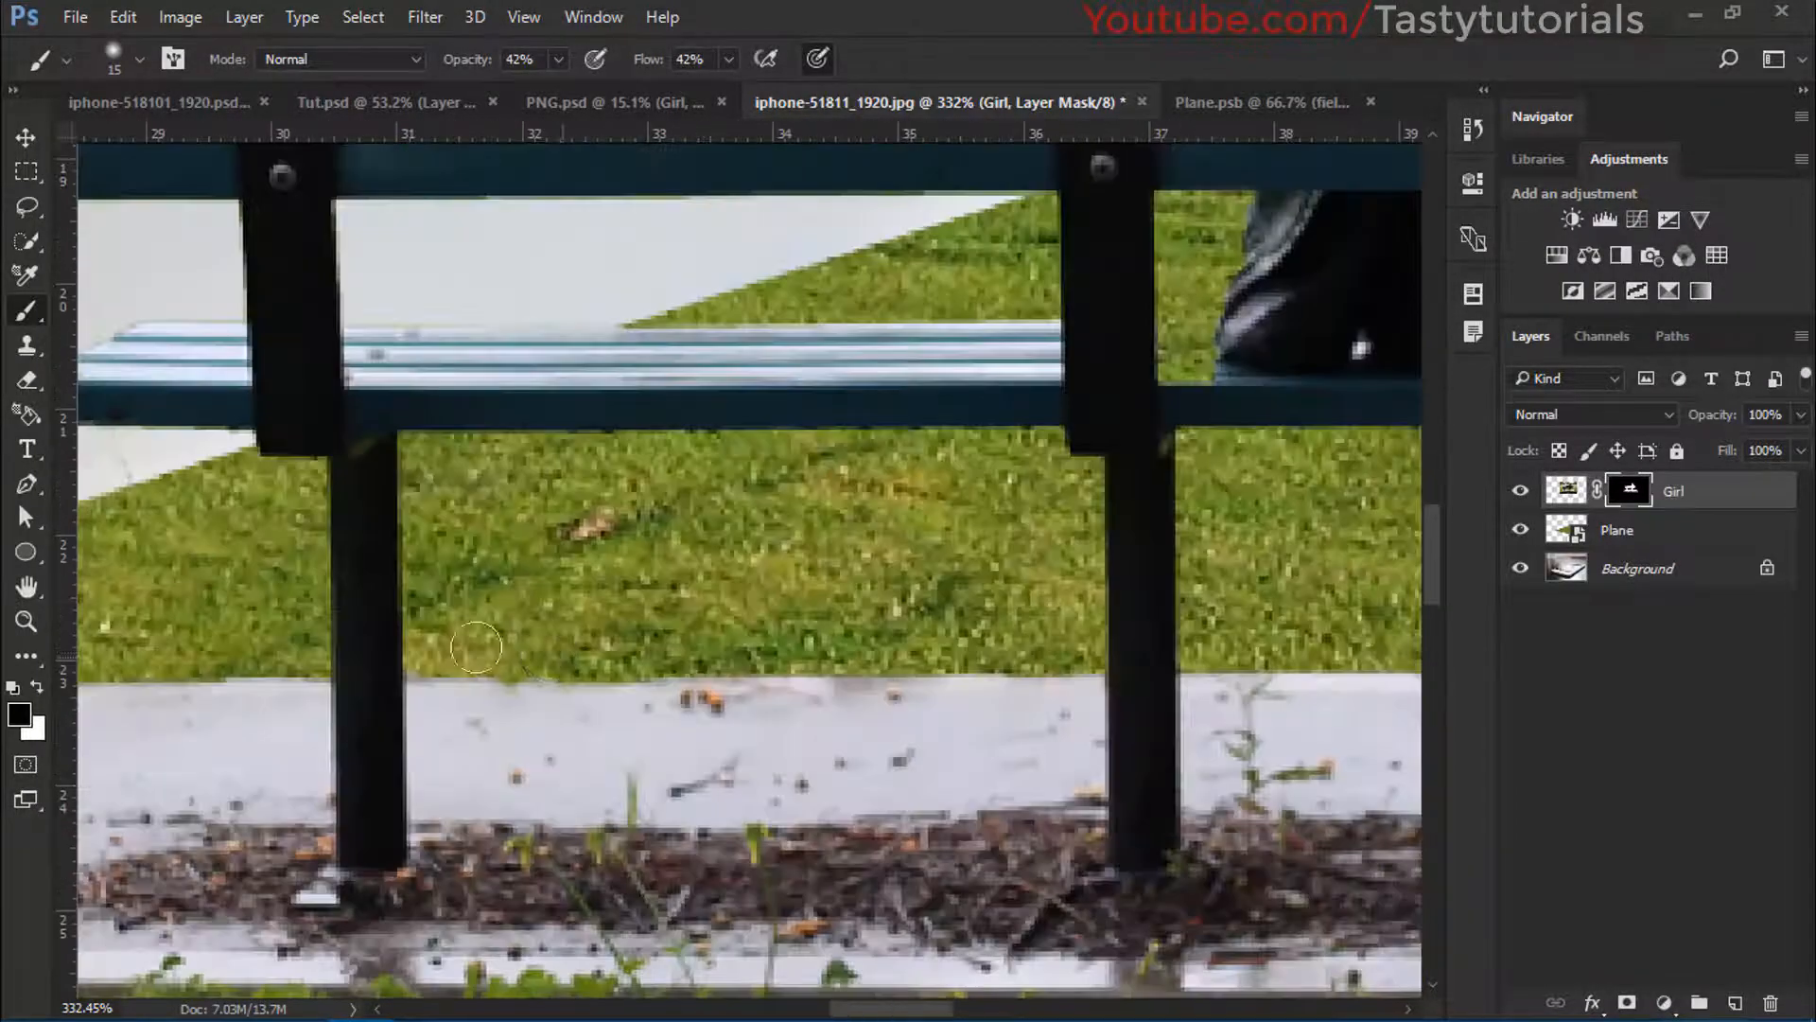
{"action": "scroll", "coordinate": [476, 647], "scroll_direction": "left", "scroll_amount": 5}
{"action": "scroll", "coordinate": [476, 647], "scroll_direction": "down", "scroll_amount": 1}
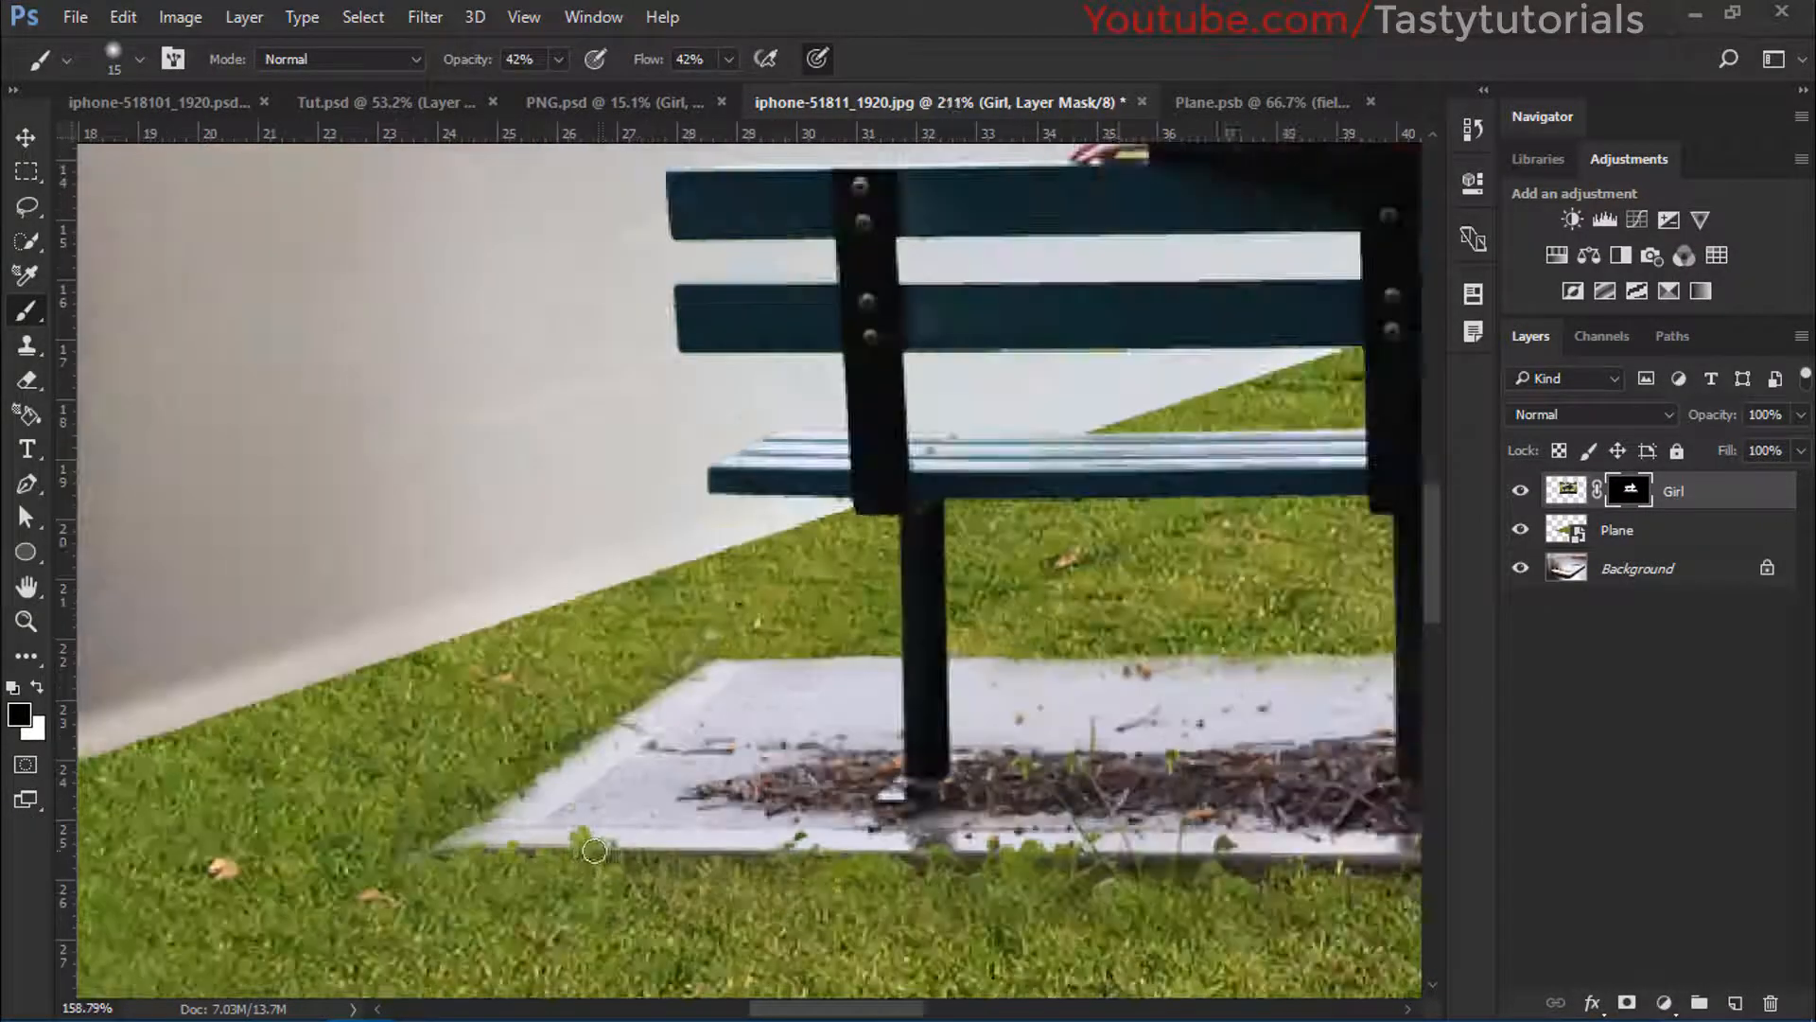
{"action": "scroll", "coordinate": [657, 828], "scroll_direction": "down", "scroll_amount": 5}
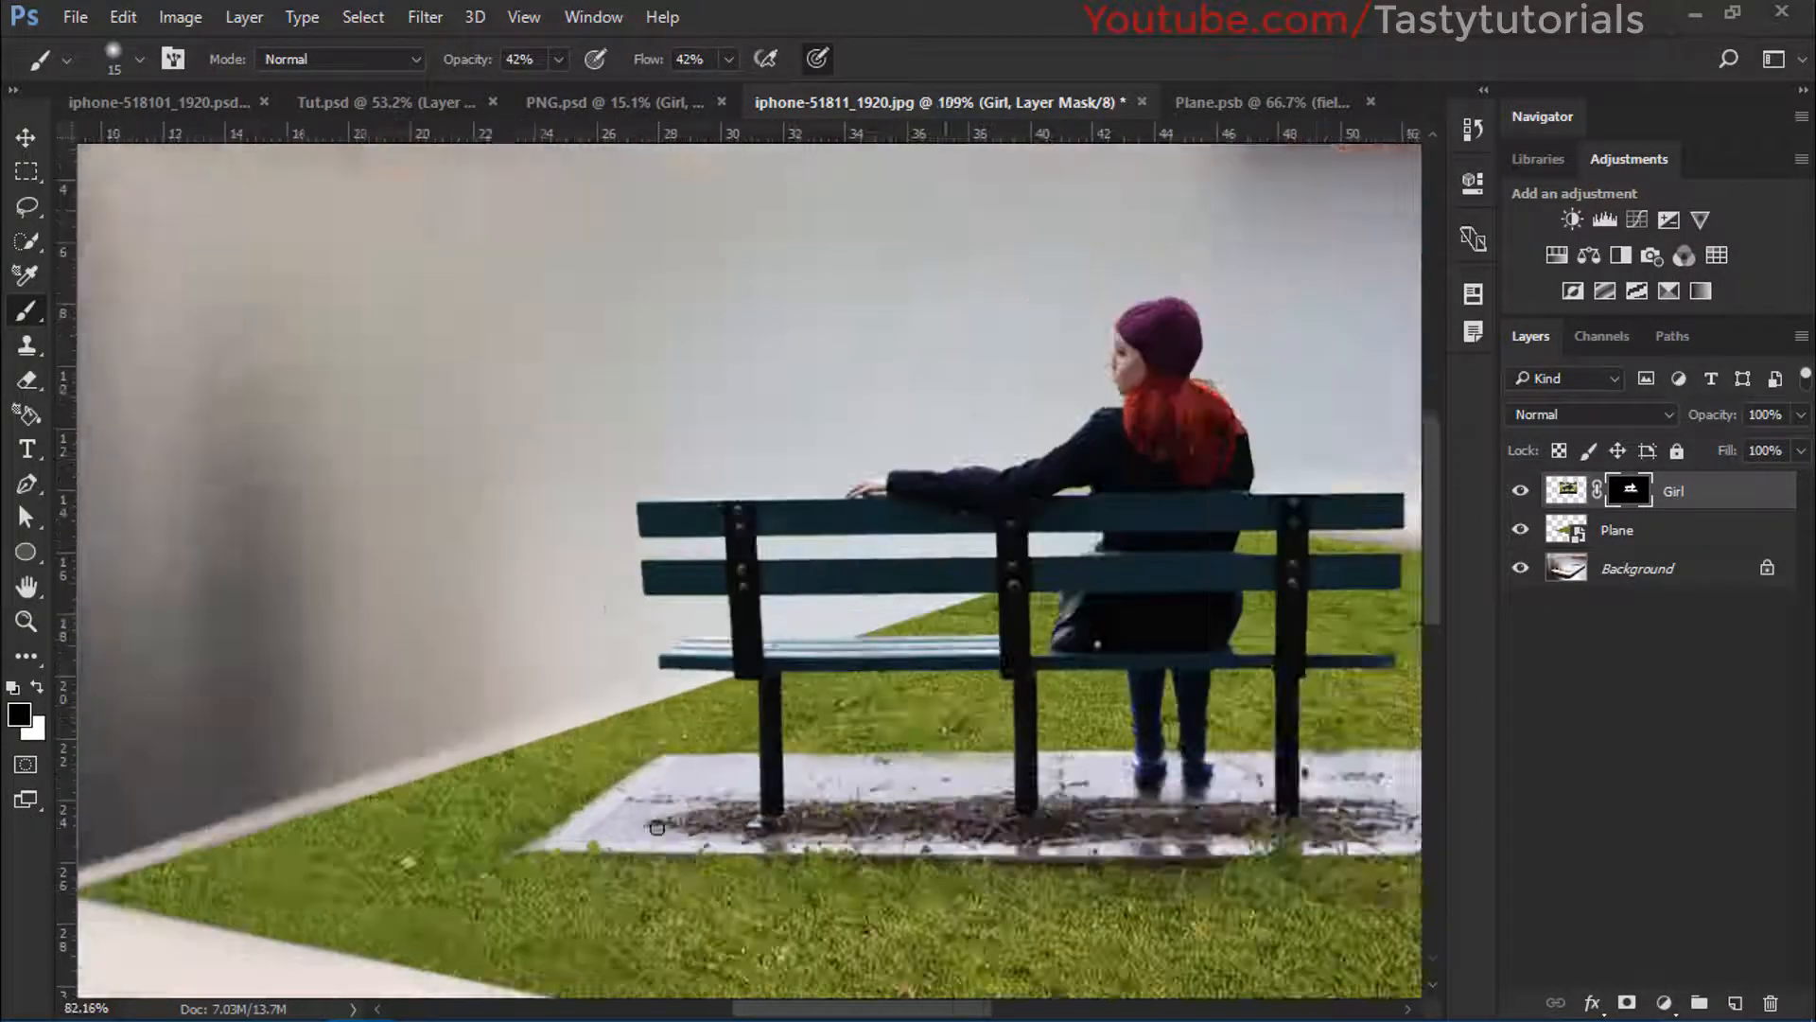
{"action": "scroll", "coordinate": [656, 828], "scroll_direction": "down", "scroll_amount": 1}
{"action": "scroll", "coordinate": [806, 901], "scroll_direction": "down", "scroll_amount": 2}
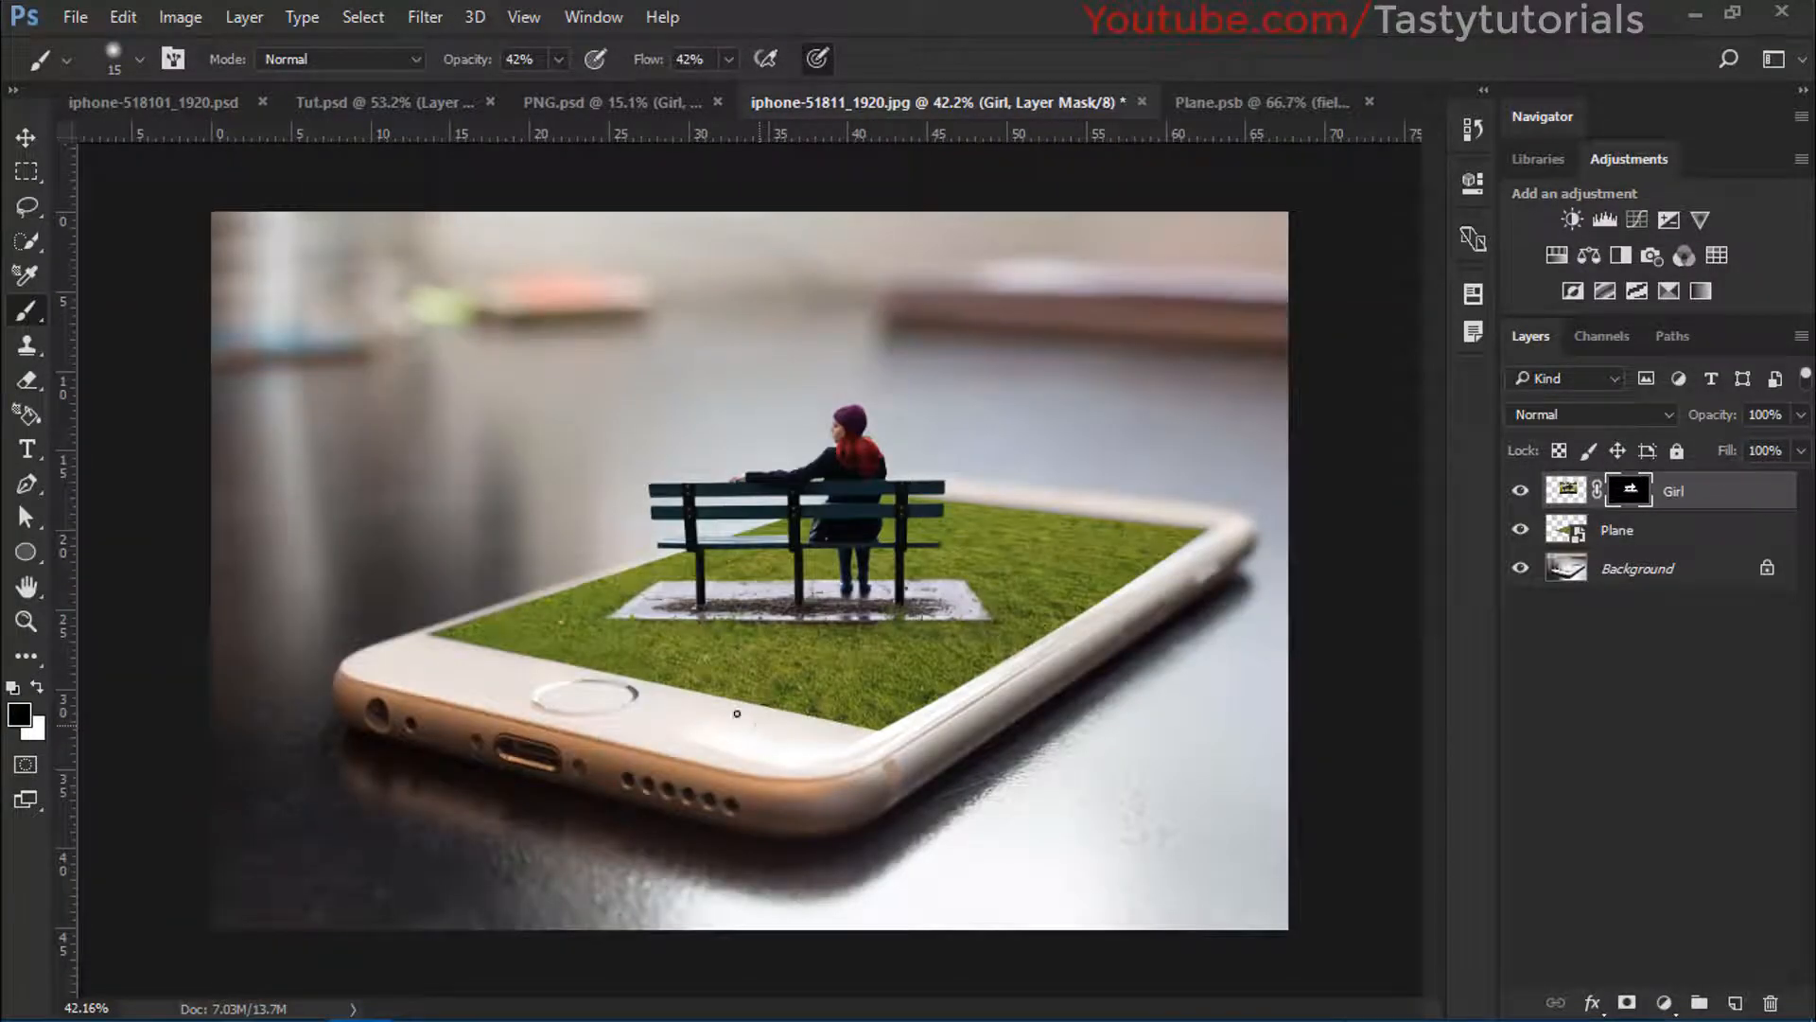
{"action": "scroll", "coordinate": [864, 626], "scroll_direction": "up", "scroll_amount": 2}
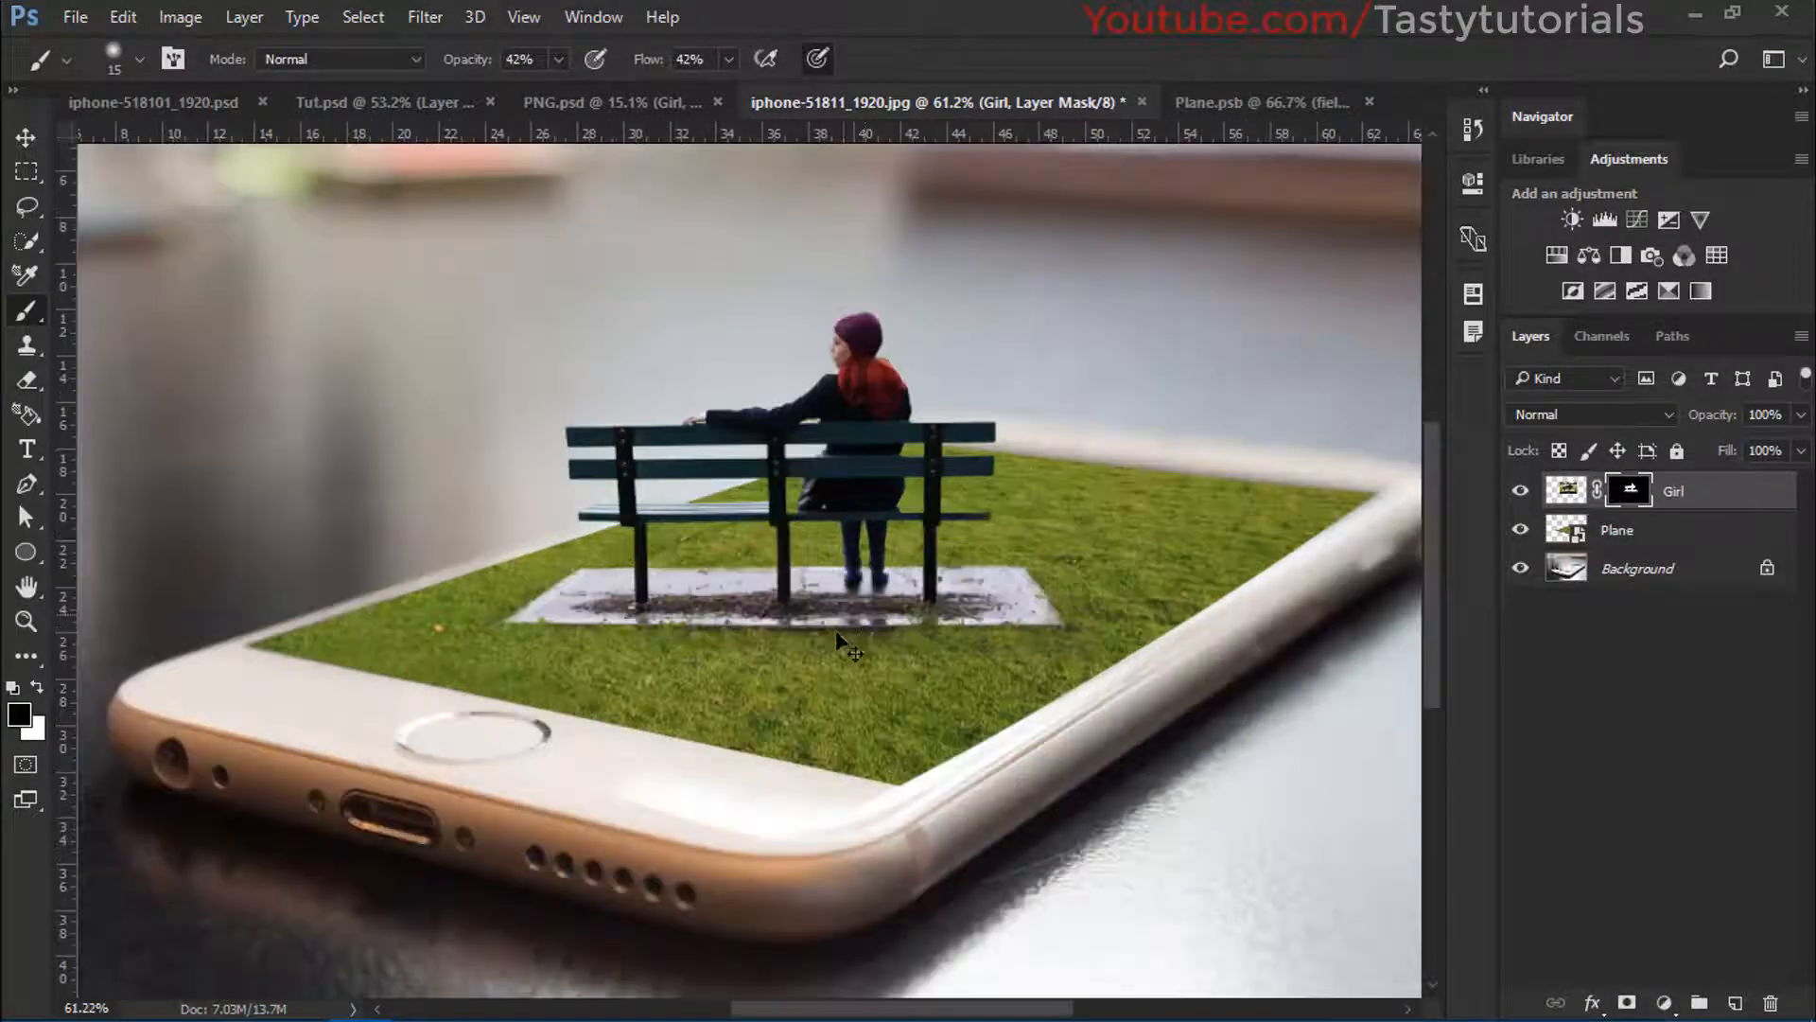
Restore the missing seat slats between the middle post and the woman's coat with a hard 8 px white brush at 100% opacity and flow
{"action": "key", "text": "v"}
{"action": "scroll", "coordinate": [838, 624], "scroll_direction": "up", "scroll_amount": 3}
{"action": "left_click_drag", "start_coordinate": [902, 576], "coordinate": [854, 622]}
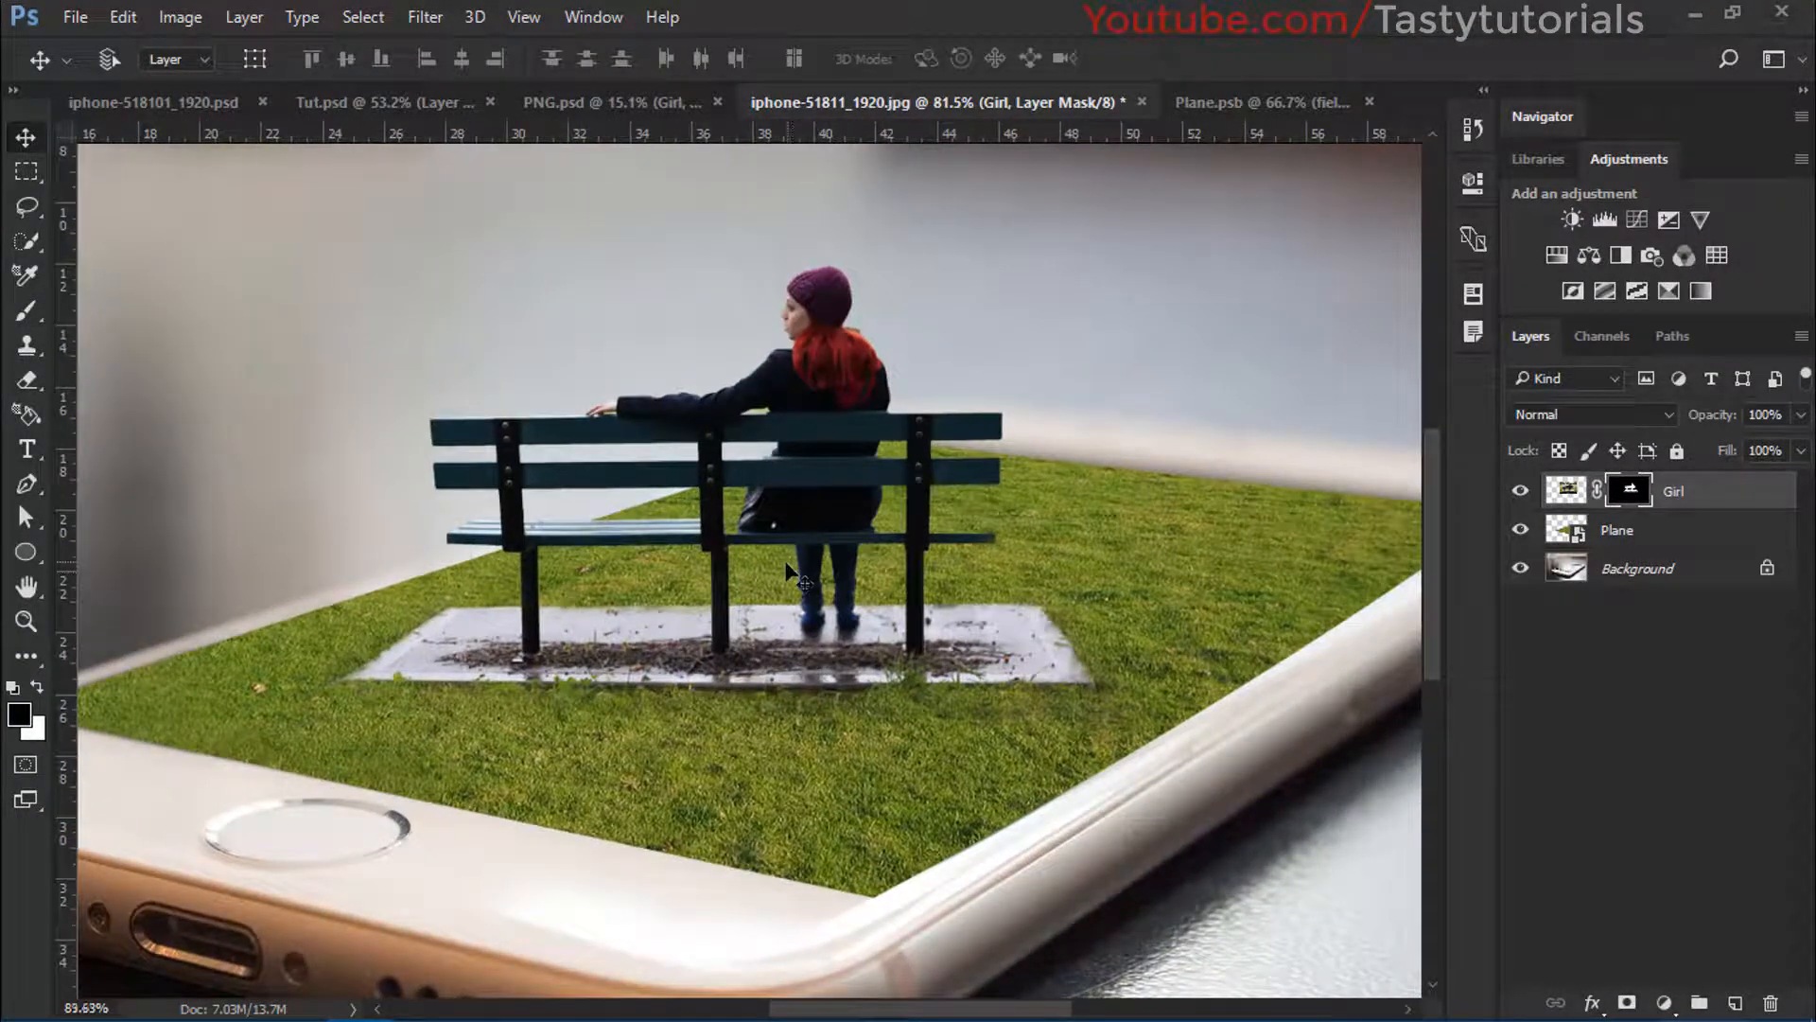
{"action": "scroll", "coordinate": [792, 569], "scroll_direction": "up", "scroll_amount": 5}
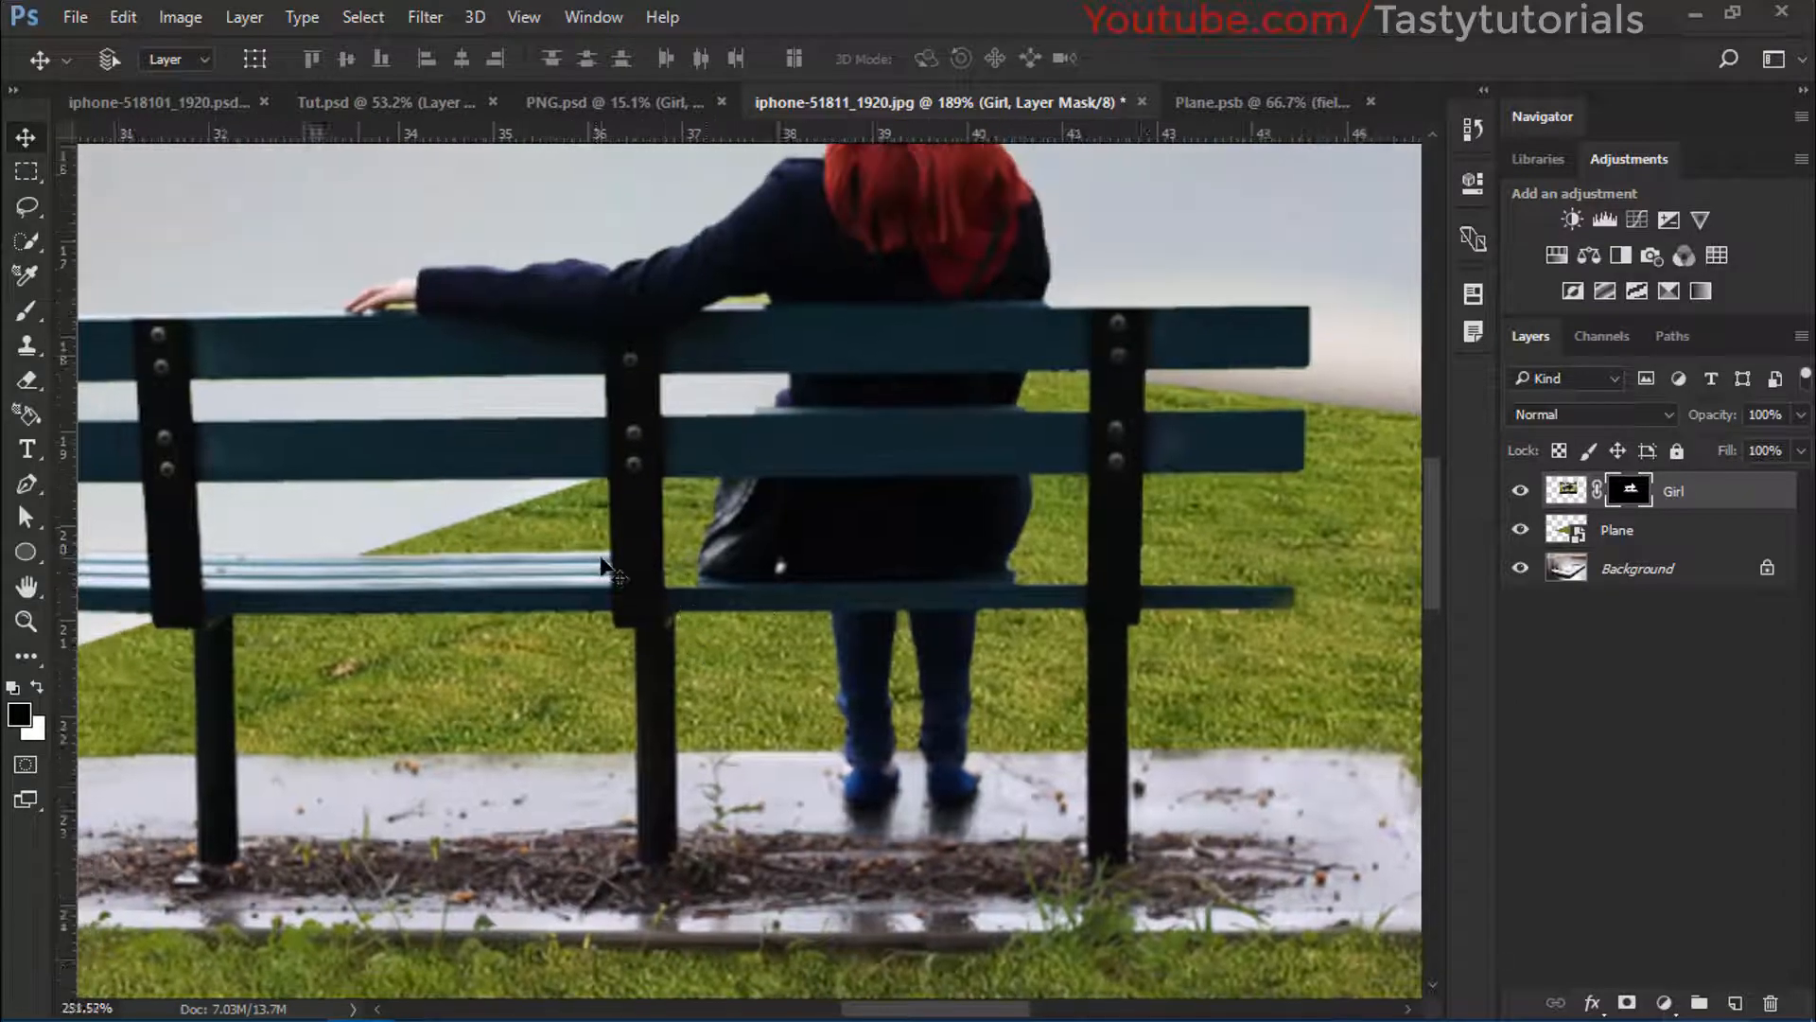
{"action": "scroll", "coordinate": [936, 520], "scroll_direction": "up", "scroll_amount": 3}
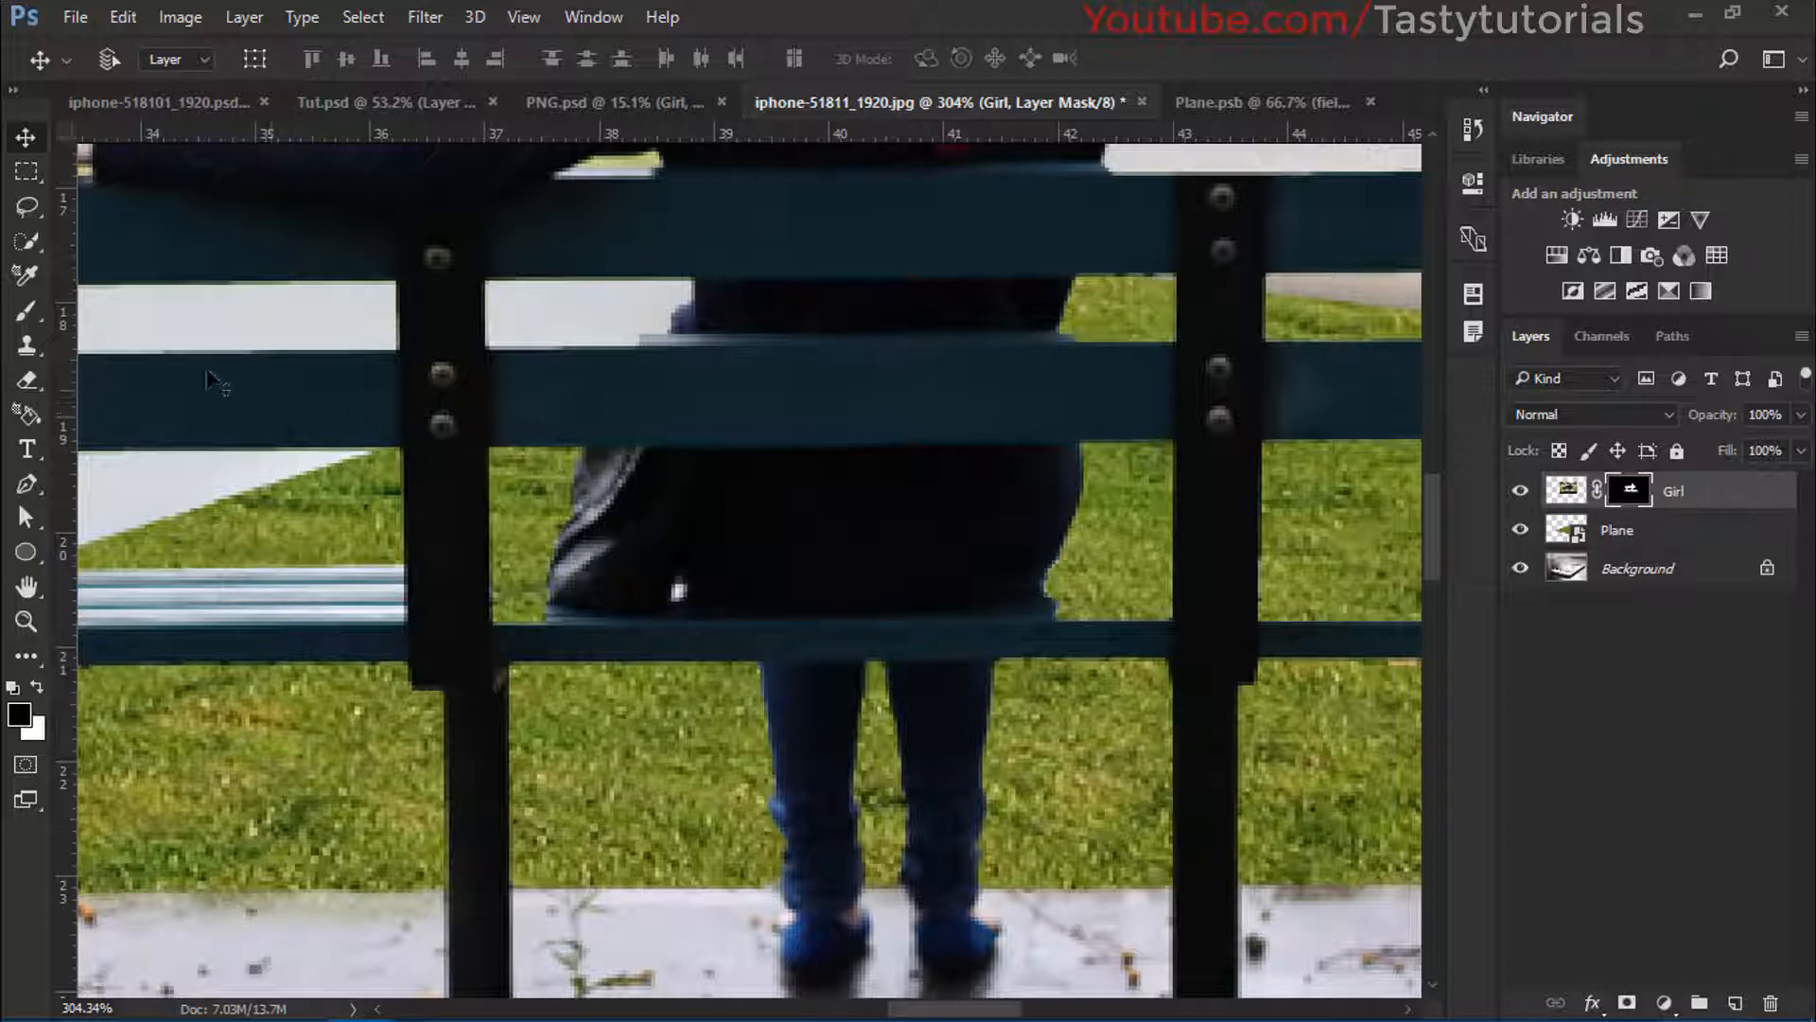
{"action": "left_click", "coordinate": [34, 324]}
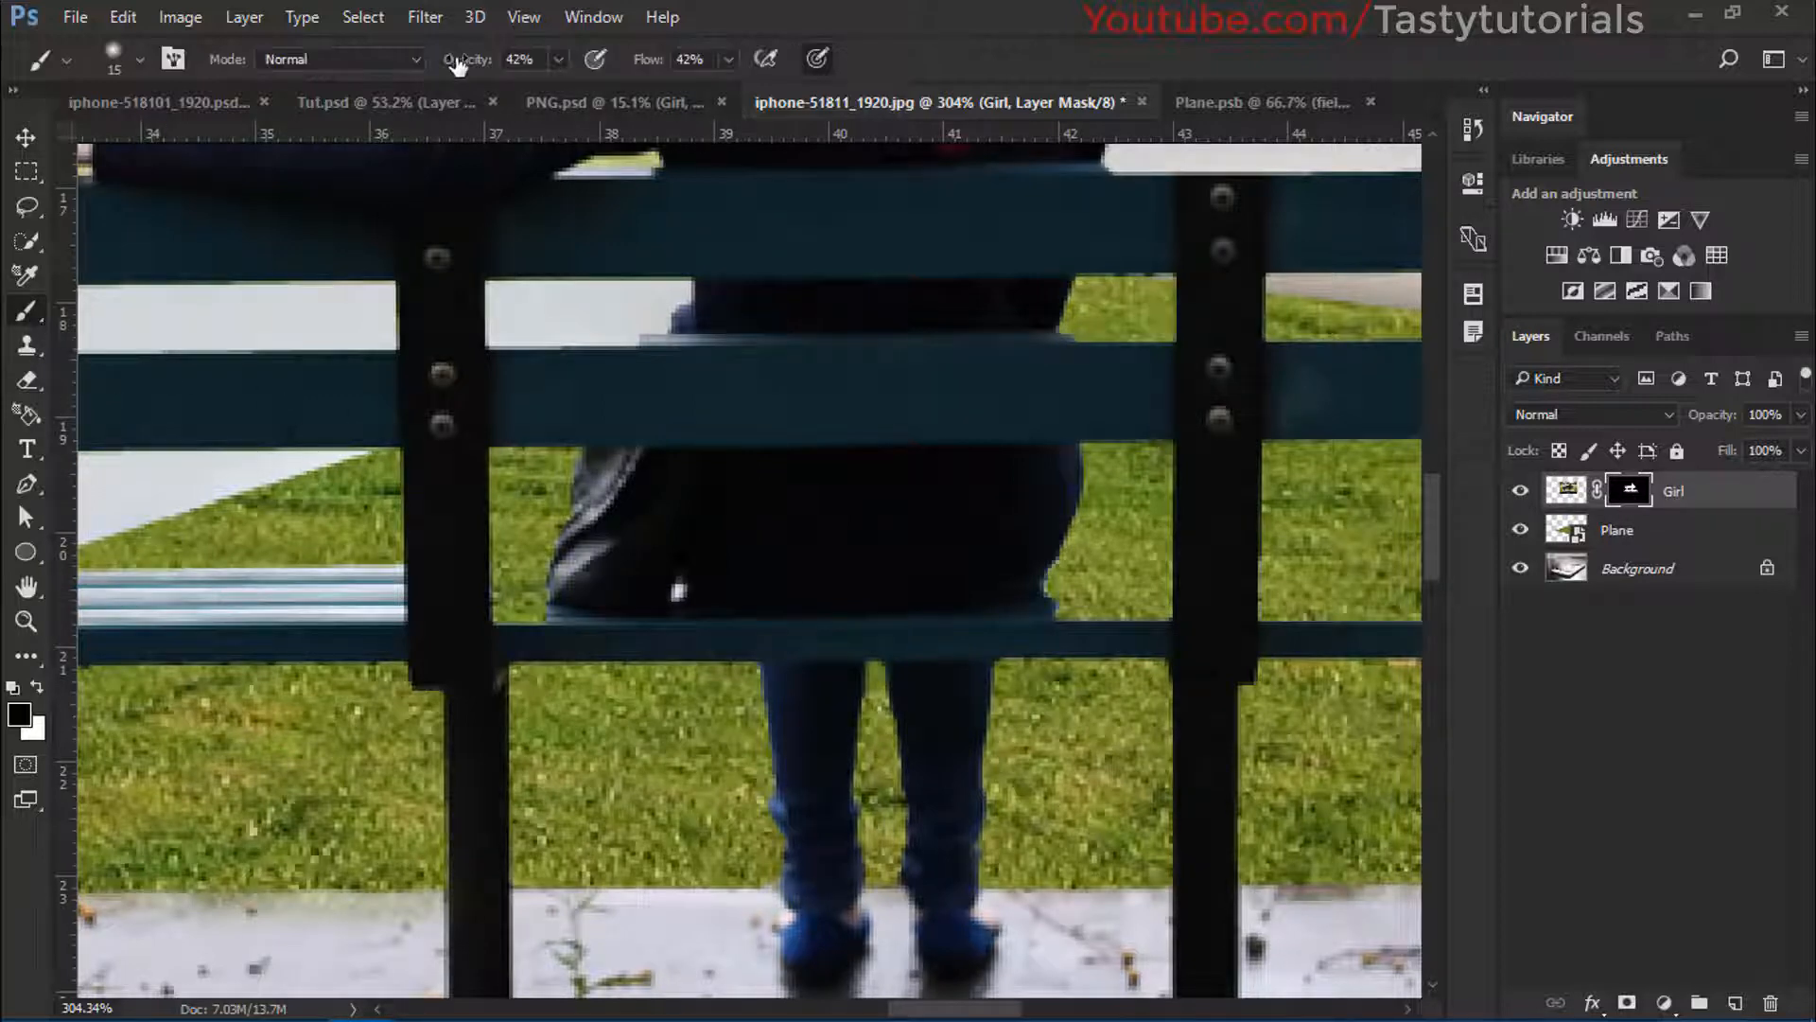
{"action": "left_click_drag", "start_coordinate": [458, 64], "coordinate": [1066, 126]}
{"action": "left_click_drag", "start_coordinate": [695, 74], "coordinate": [1064, 93]}
{"action": "right_click", "coordinate": [554, 558]}
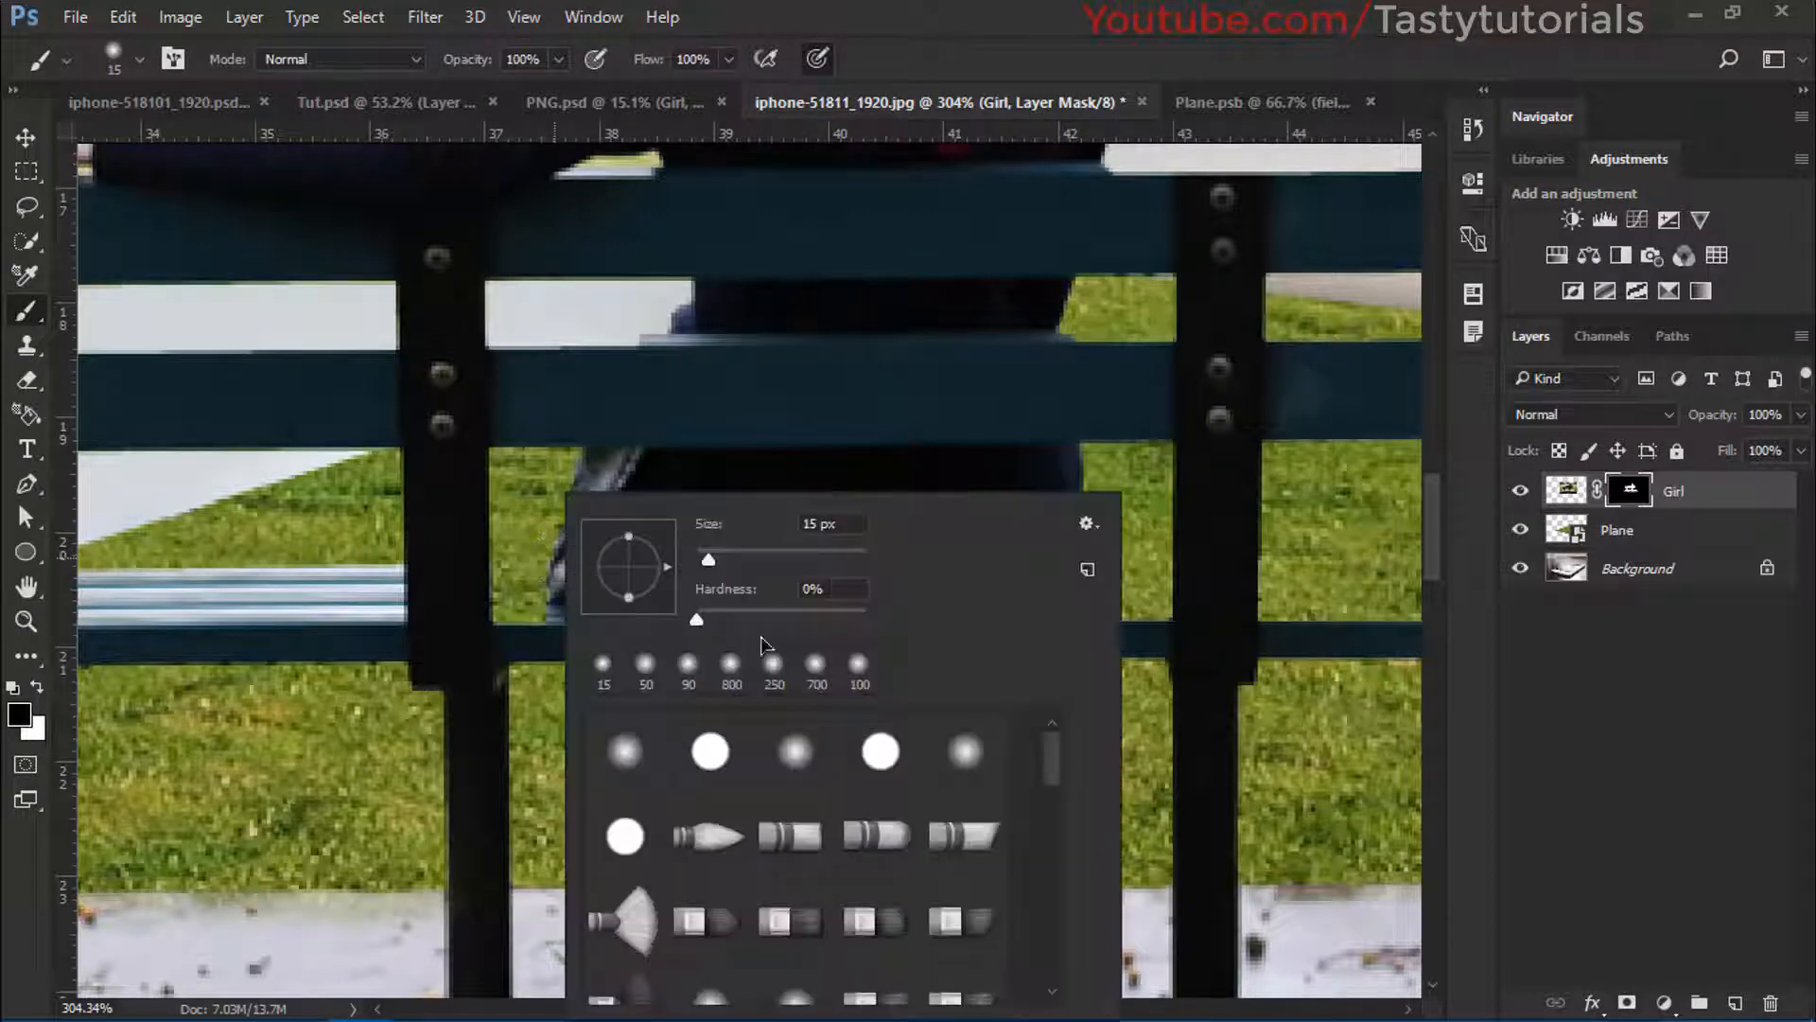
{"action": "left_click", "coordinate": [1016, 149]}
{"action": "scroll", "coordinate": [396, 558], "scroll_direction": "up", "scroll_amount": 4}
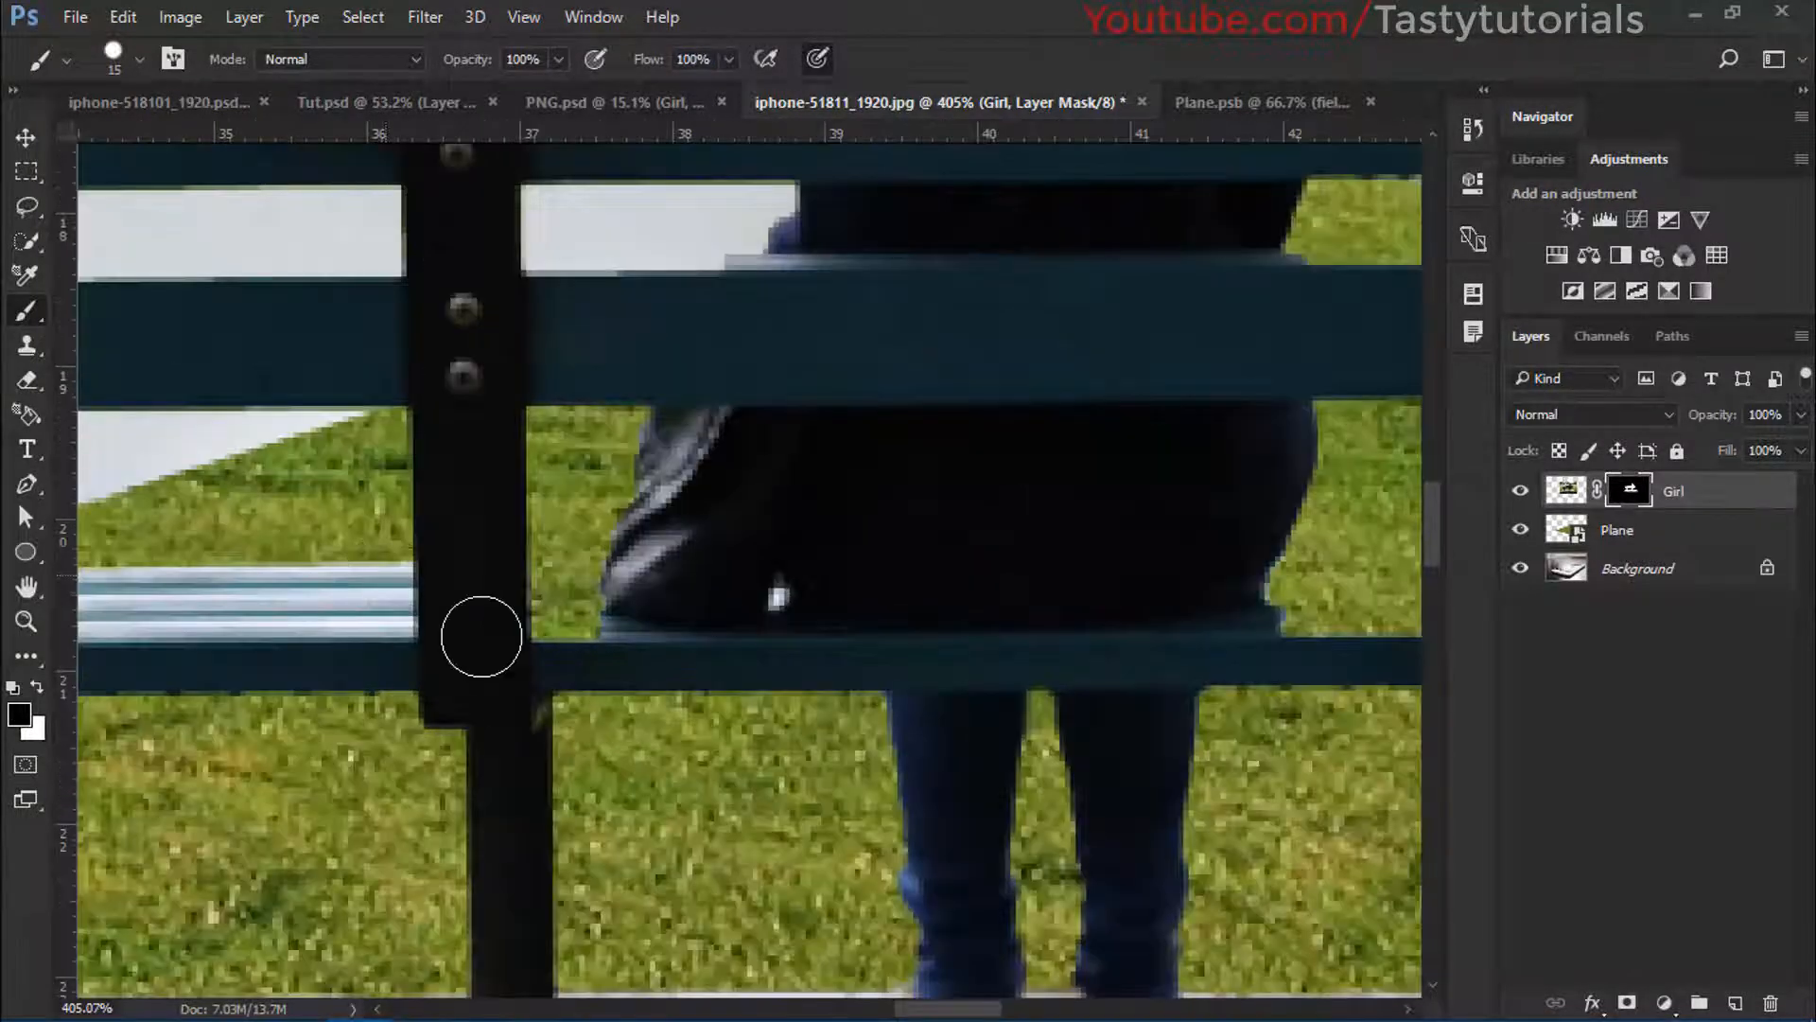
{"action": "key", "text": "bracketleft"}
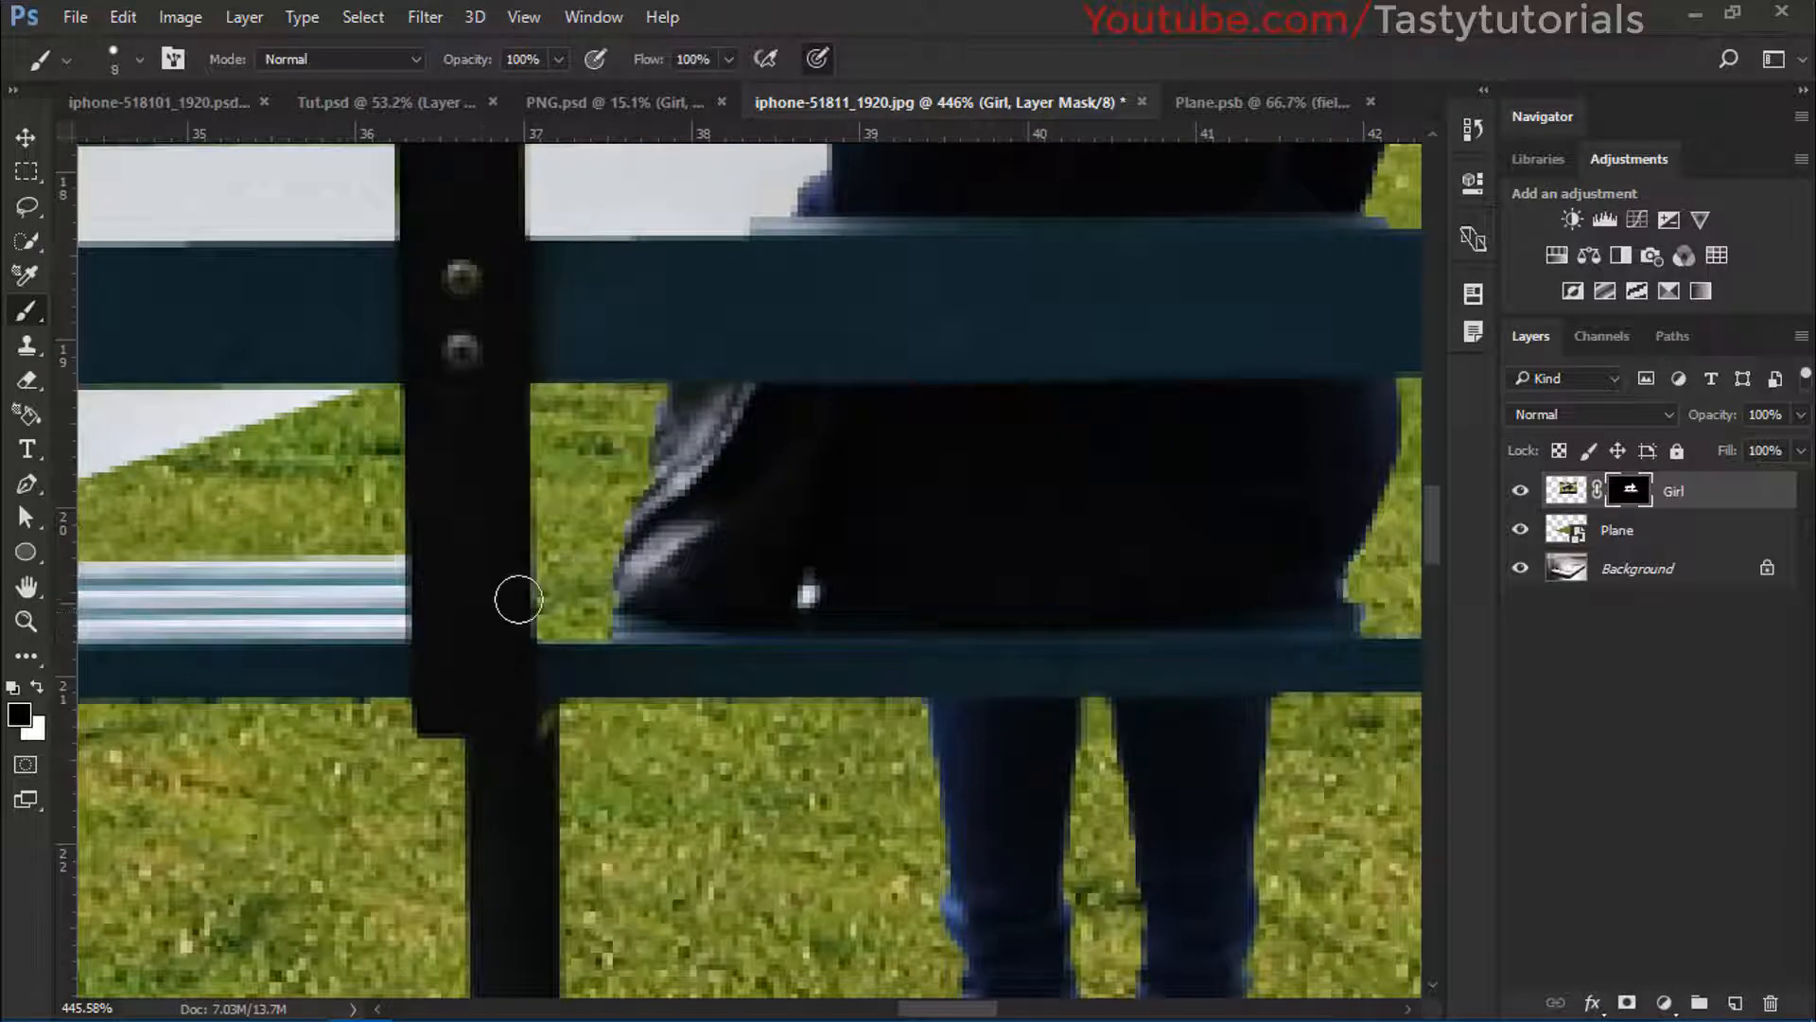
{"action": "mouse_move", "coordinate": [520, 600]}
{"action": "left_mouse_down"}
{"action": "mouse_move", "coordinate": [585, 599]}
{"action": "mouse_move", "coordinate": [534, 618]}
{"action": "left_mouse_up"}
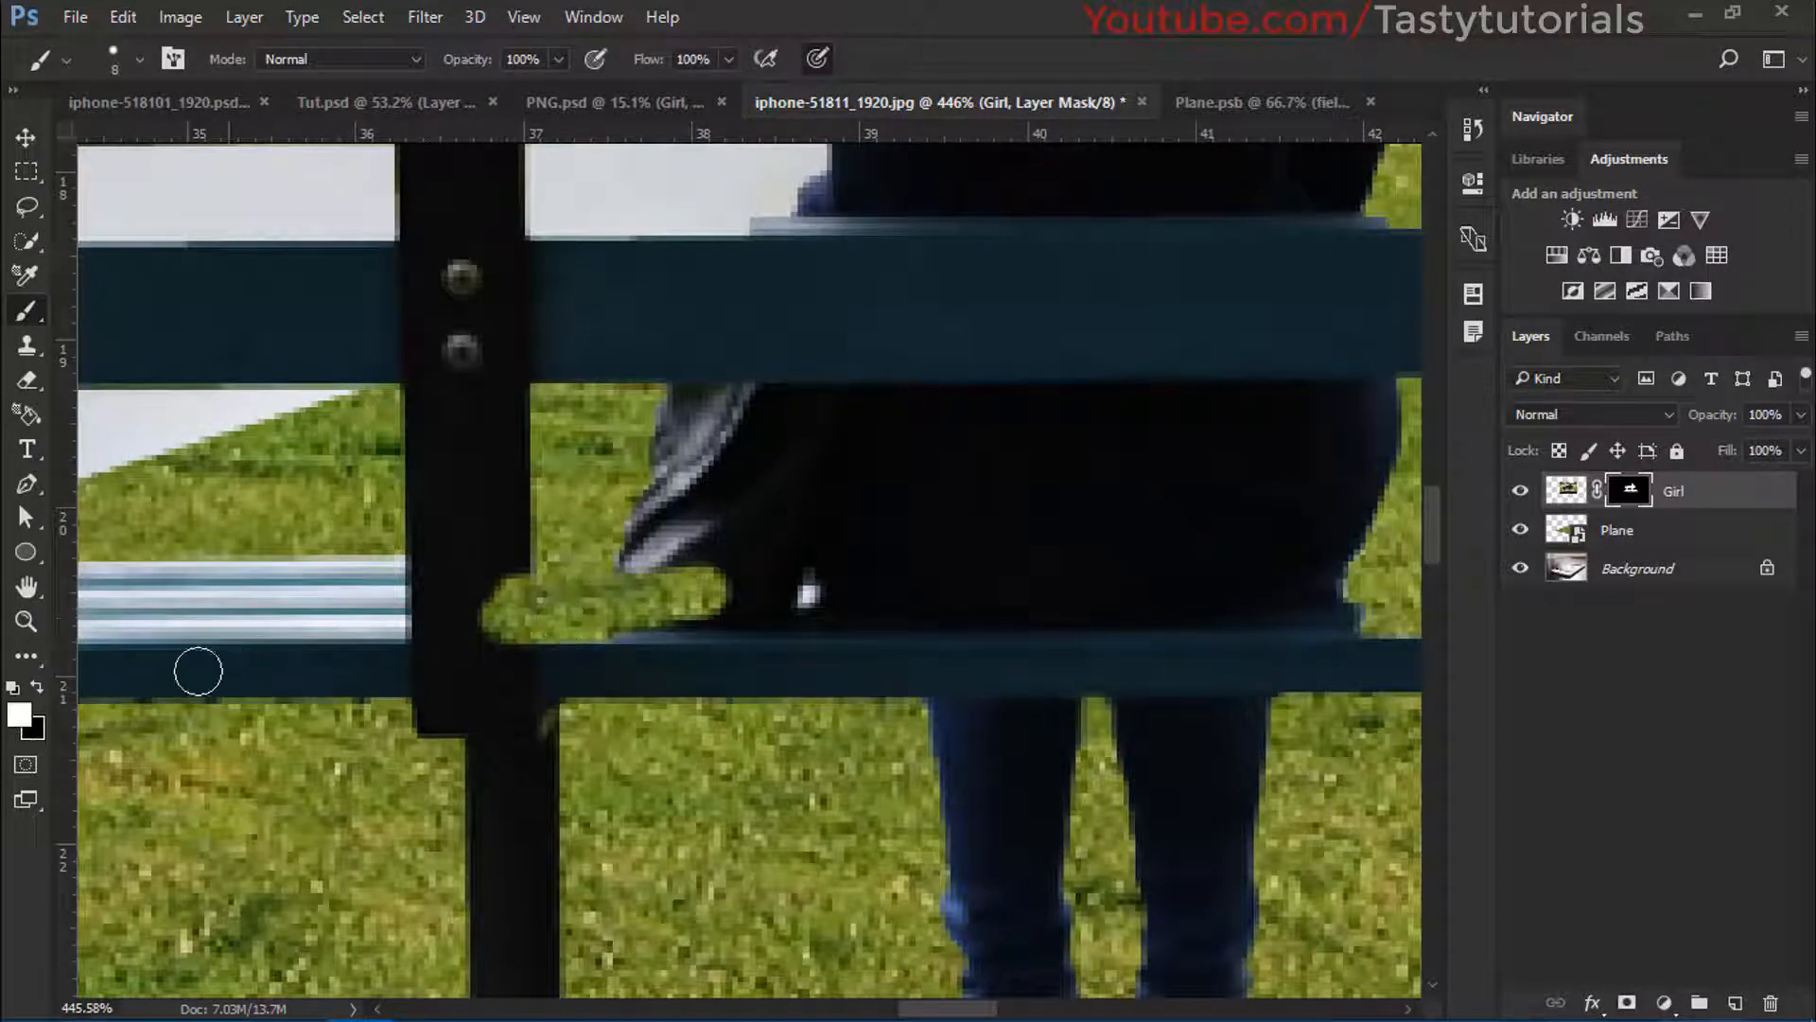
{"action": "mouse_move", "coordinate": [450, 616]}
{"action": "left_mouse_down"}
{"action": "mouse_move", "coordinate": [667, 624]}
{"action": "mouse_move", "coordinate": [625, 607]}
{"action": "mouse_move", "coordinate": [659, 588]}
{"action": "mouse_move", "coordinate": [641, 575]}
{"action": "mouse_move", "coordinate": [669, 576]}
{"action": "mouse_move", "coordinate": [413, 574]}
{"action": "mouse_move", "coordinate": [638, 577]}
{"action": "left_mouse_up"}
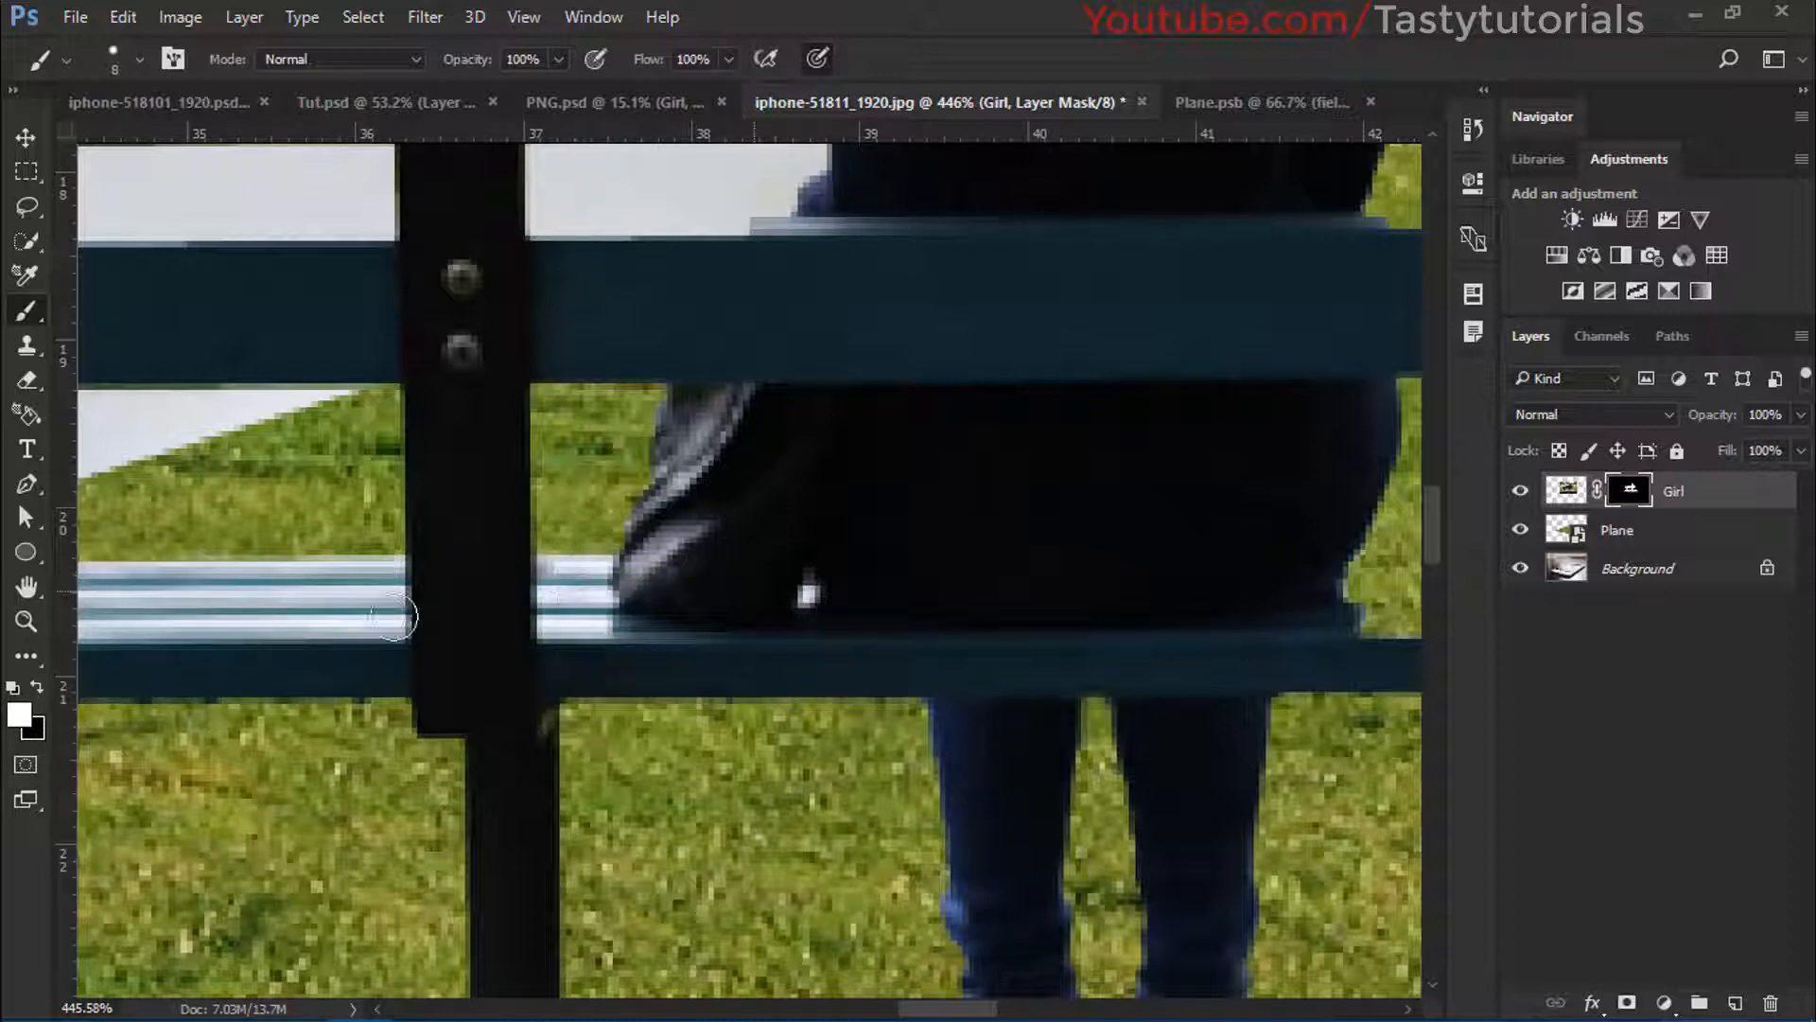
Restore the seat slats beyond the woman and the light upper edge of the lower backrest slat on the Girl mask
{"action": "left_click_drag", "start_coordinate": [1258, 662], "coordinate": [180, 636]}
{"action": "left_click_drag", "start_coordinate": [879, 644], "coordinate": [757, 582]}
{"action": "scroll", "coordinate": [860, 503], "scroll_direction": "down", "scroll_amount": 5}
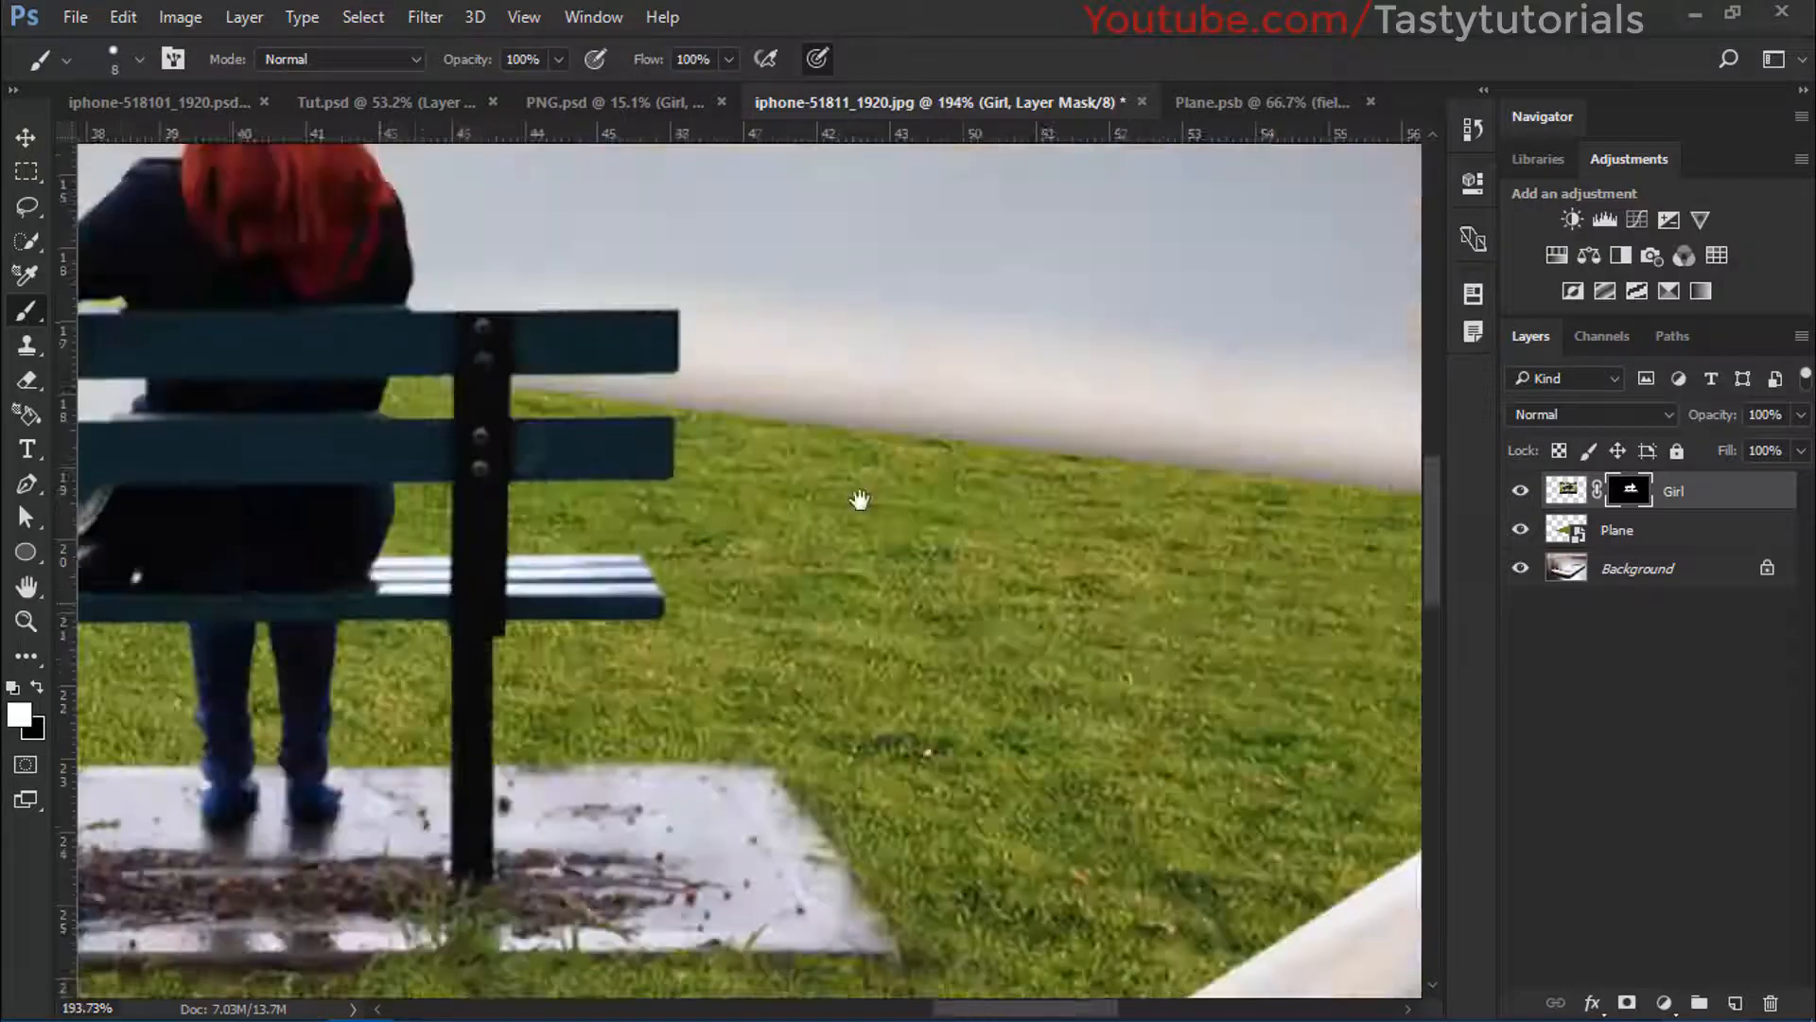
{"action": "scroll", "coordinate": [860, 502], "scroll_direction": "up", "scroll_amount": 8}
{"action": "left_click_drag", "start_coordinate": [994, 612], "coordinate": [284, 615]}
{"action": "scroll", "coordinate": [667, 724], "scroll_direction": "down", "scroll_amount": 6}
{"action": "left_click_drag", "start_coordinate": [1230, 662], "coordinate": [615, 610]}
{"action": "scroll", "coordinate": [823, 659], "scroll_direction": "up", "scroll_amount": 5}
{"action": "left_click_drag", "start_coordinate": [1116, 632], "coordinate": [823, 658]}
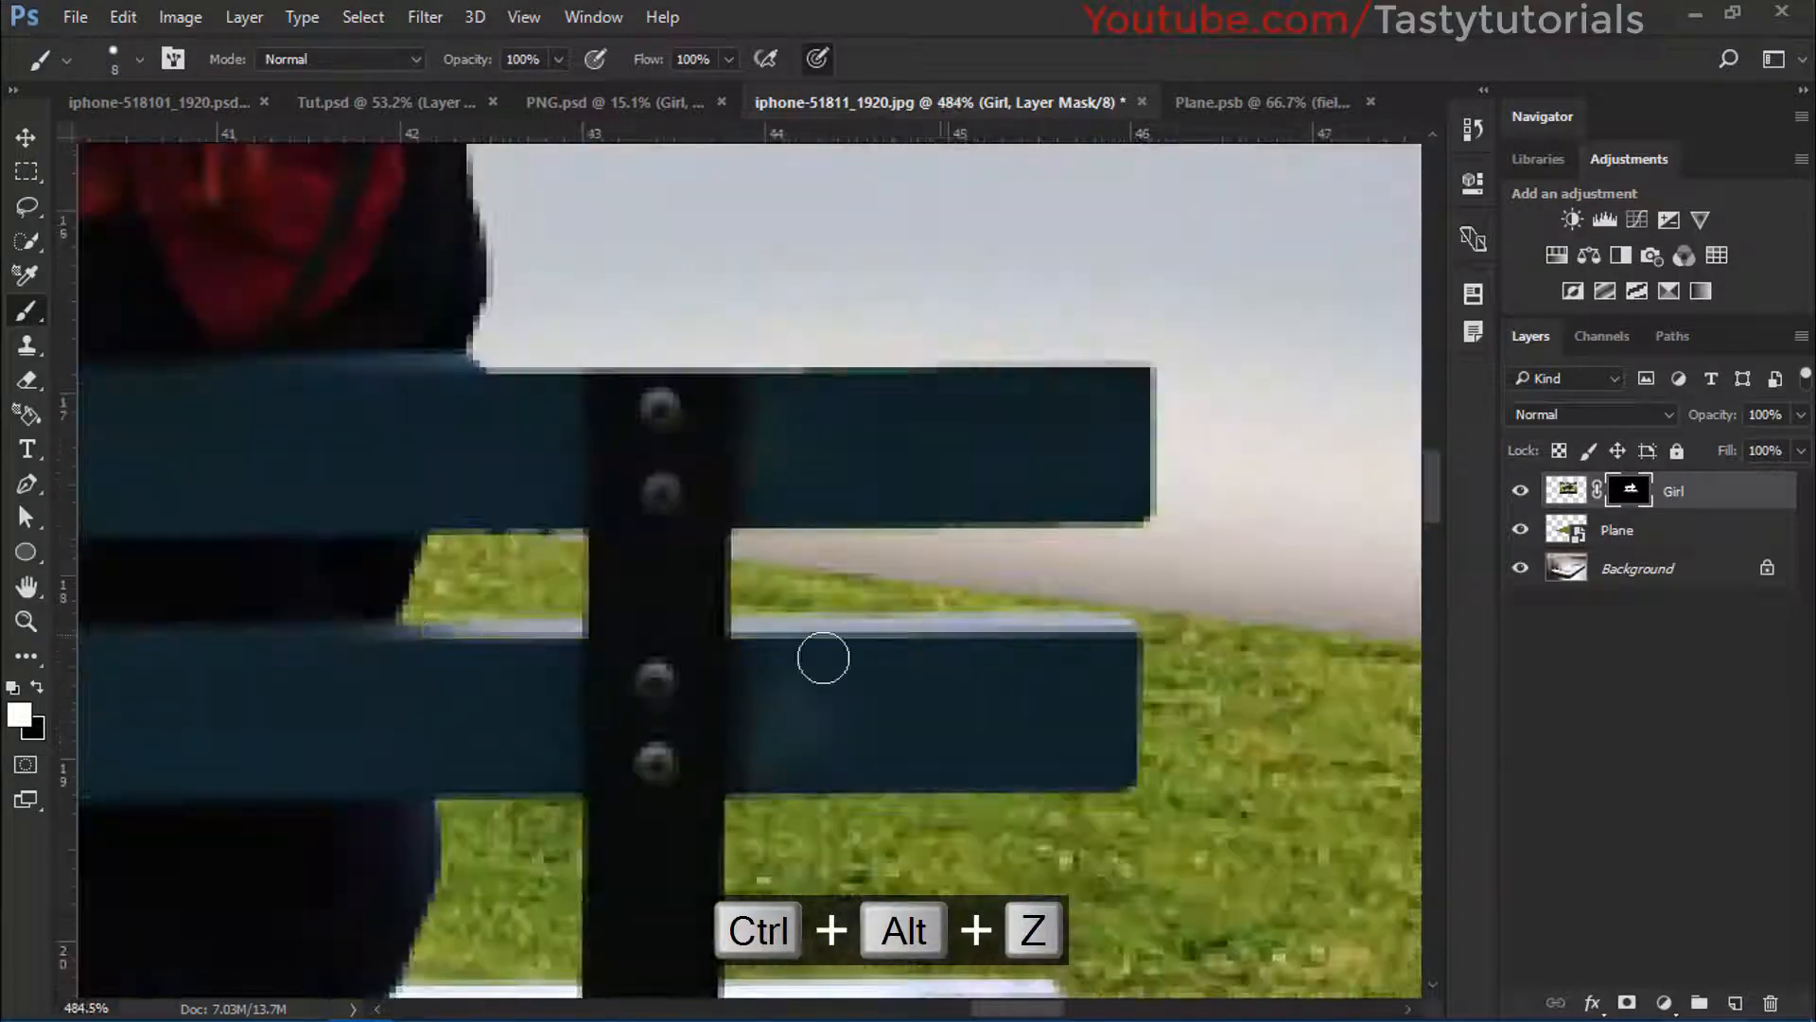
Refine the mask along the upper edge of the top backrest slat near the woman's hand with a 5 px brush
{"action": "key", "text": "x"}
{"action": "scroll", "coordinate": [1036, 738], "scroll_direction": "down", "scroll_amount": 5}
{"action": "scroll", "coordinate": [1060, 617], "scroll_direction": "up", "scroll_amount": 7}
{"action": "key", "text": "["}
{"action": "key", "text": "["}
{"action": "key", "text": "["}
{"action": "scroll", "coordinate": [445, 526], "scroll_direction": "down", "scroll_amount": 5}
{"action": "left_click_drag", "start_coordinate": [445, 568], "coordinate": [851, 621]}
{"action": "key", "text": "x"}
{"action": "key", "text": "x"}
{"action": "left_click_drag", "start_coordinate": [1136, 605], "coordinate": [527, 584]}
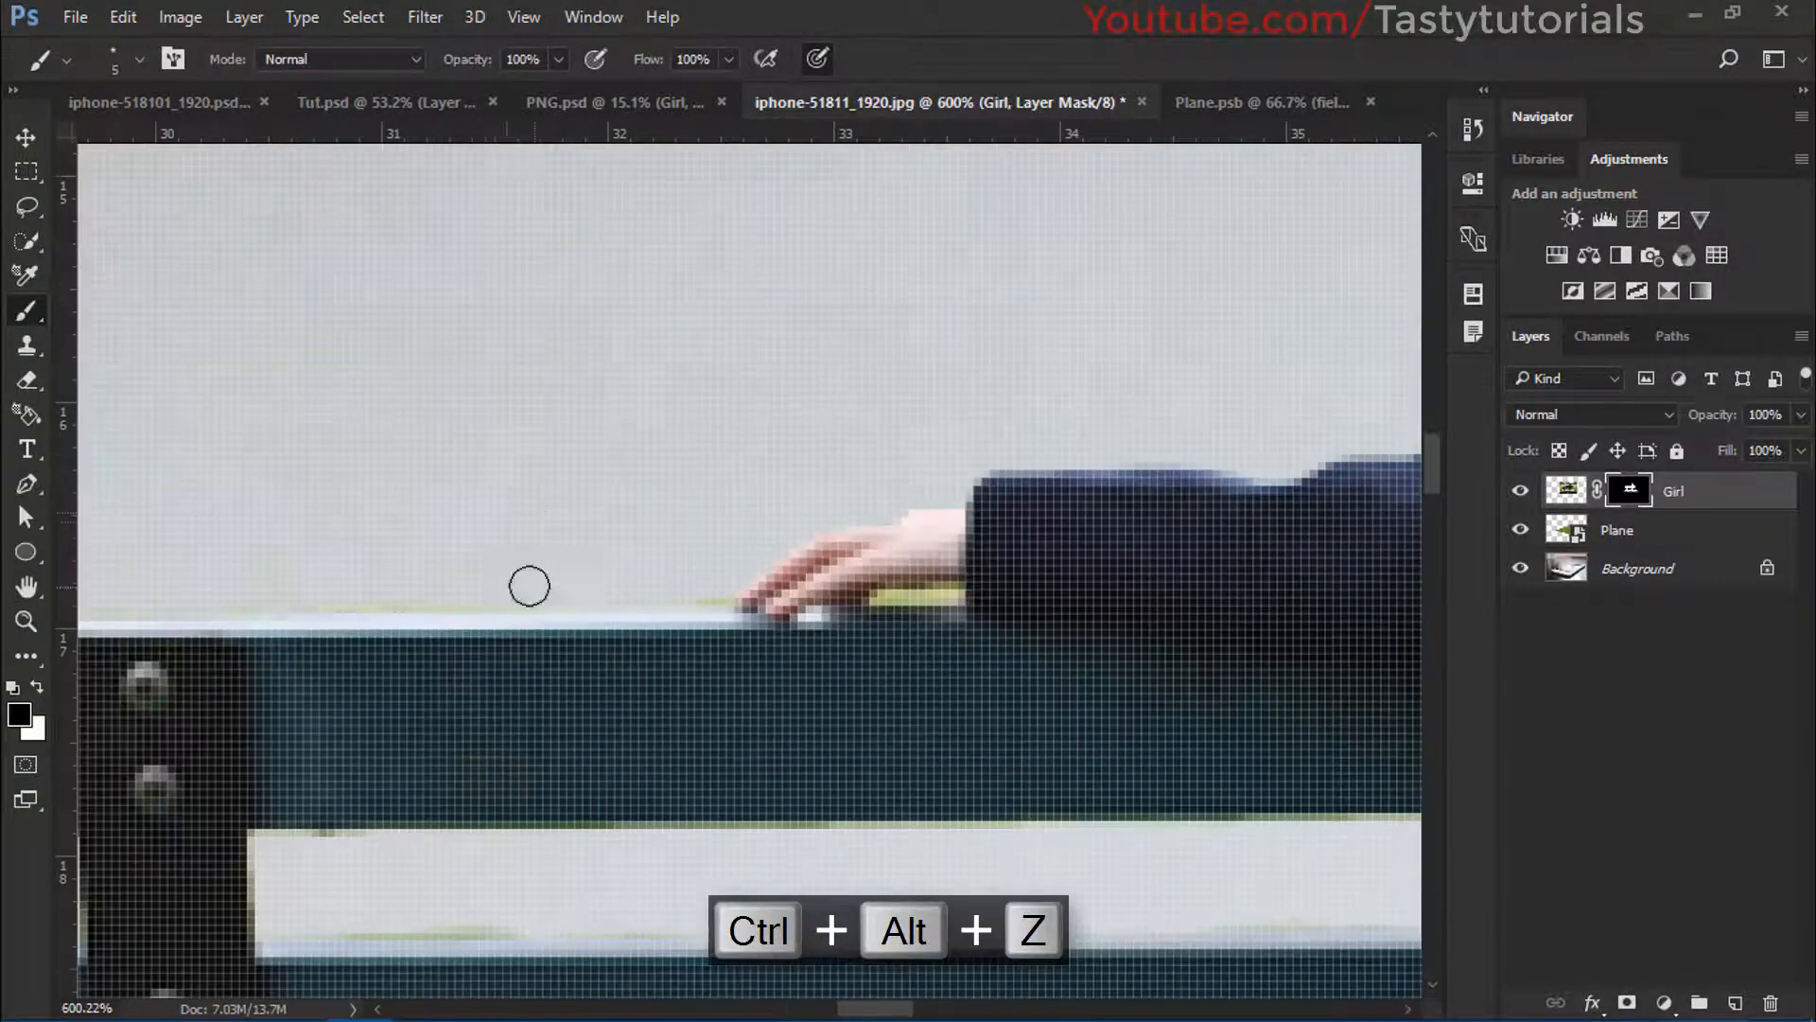
Clean up the mask around the woman's face and outline with a 1 px black brush
{"action": "scroll", "coordinate": [822, 558], "scroll_direction": "up", "scroll_amount": 4}
{"action": "key", "text": "["}
{"action": "key", "text": "["}
{"action": "key", "text": "["}
{"action": "key", "text": "["}
{"action": "left_click_drag", "start_coordinate": [875, 558], "coordinate": [681, 550]}
{"action": "scroll", "coordinate": [822, 543], "scroll_direction": "down", "scroll_amount": 5}
{"action": "left_click_drag", "start_coordinate": [770, 644], "coordinate": [586, 908]}
{"action": "scroll", "coordinate": [594, 544], "scroll_direction": "up", "scroll_amount": 5}
Refine the mask behind the woman's shoulder and restore the top backrest slat's upper edge with a 6 px brush, undoing a stray stroke
{"action": "key", "text": "]"}
{"action": "key", "text": "]"}
{"action": "key", "text": "]"}
{"action": "key", "text": "]"}
{"action": "key", "text": "]"}
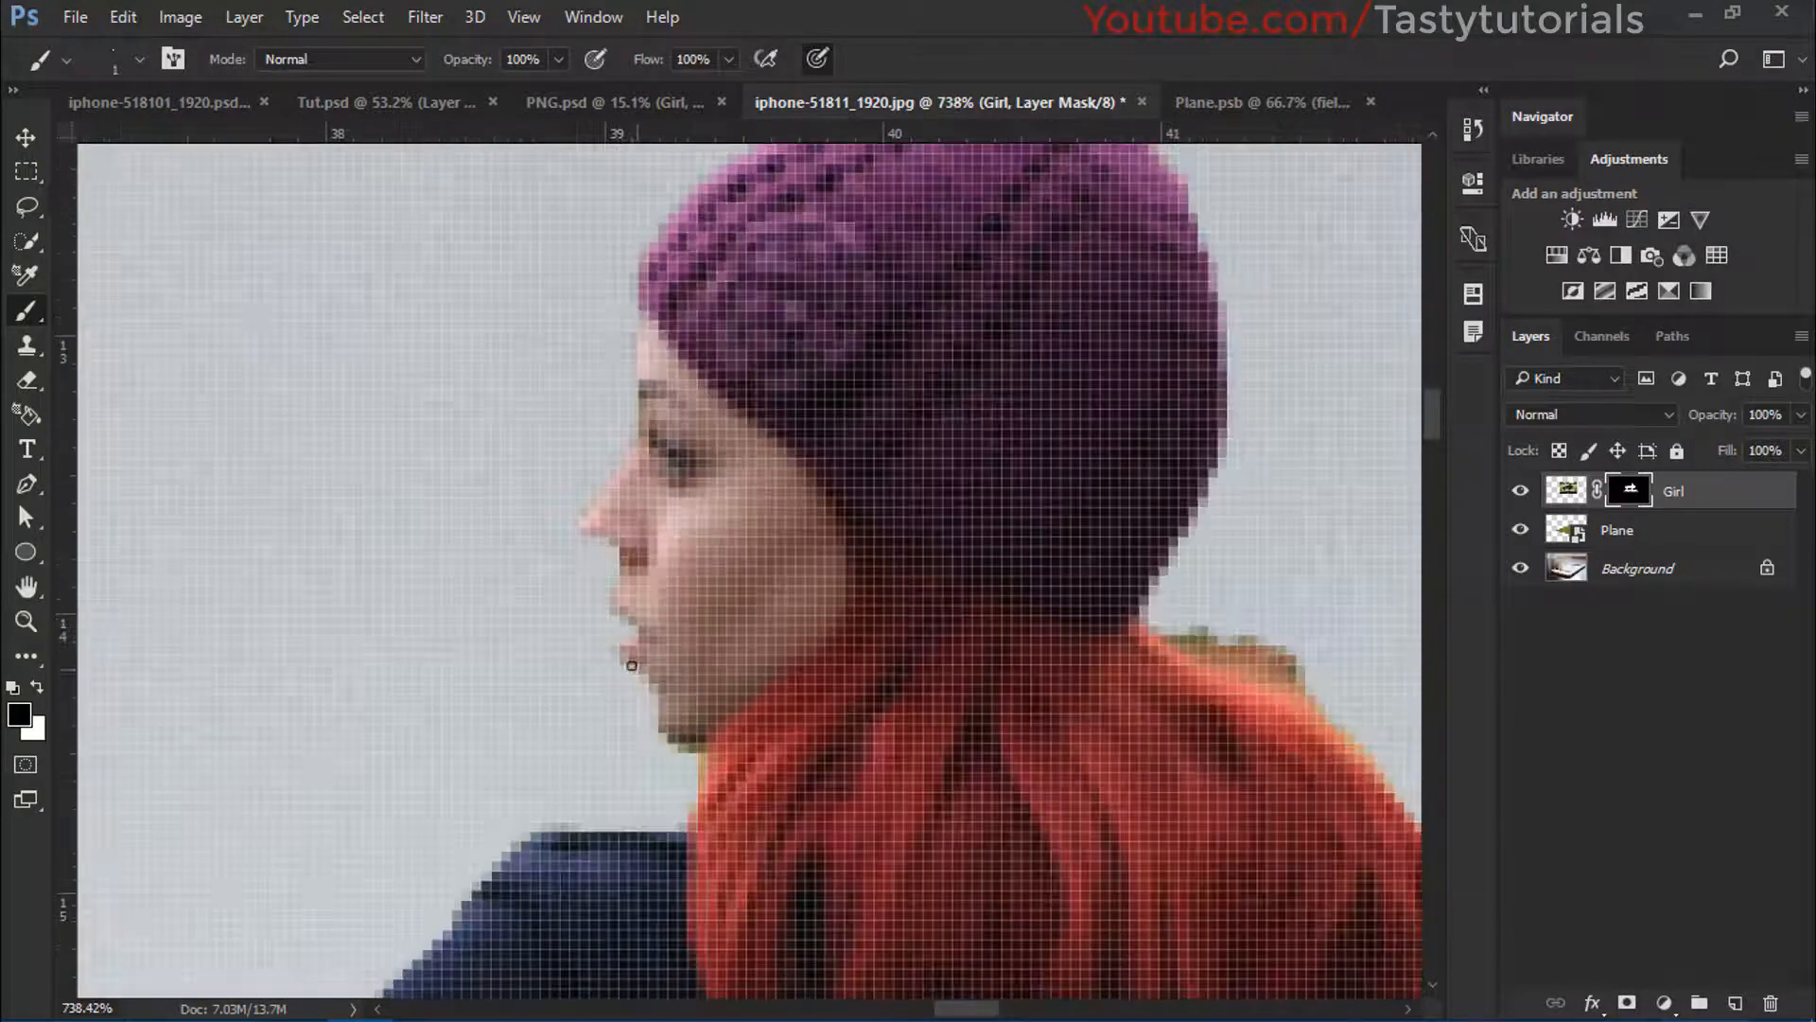
{"action": "left_click_drag", "start_coordinate": [1324, 653], "coordinate": [981, 571]}
{"action": "scroll", "coordinate": [981, 571], "scroll_direction": "down", "scroll_amount": 8}
{"action": "mouse_move", "coordinate": [861, 621]}
{"action": "left_mouse_down"}
{"action": "mouse_move", "coordinate": [503, 578]}
{"action": "mouse_move", "coordinate": [785, 565]}
{"action": "left_mouse_up"}
{"action": "scroll", "coordinate": [956, 690], "scroll_direction": "up", "scroll_amount": 6}
{"action": "key", "text": "ctrl+alt+z"}
{"action": "left_click_drag", "start_coordinate": [1374, 672], "coordinate": [912, 656]}
{"action": "key", "text": "x"}
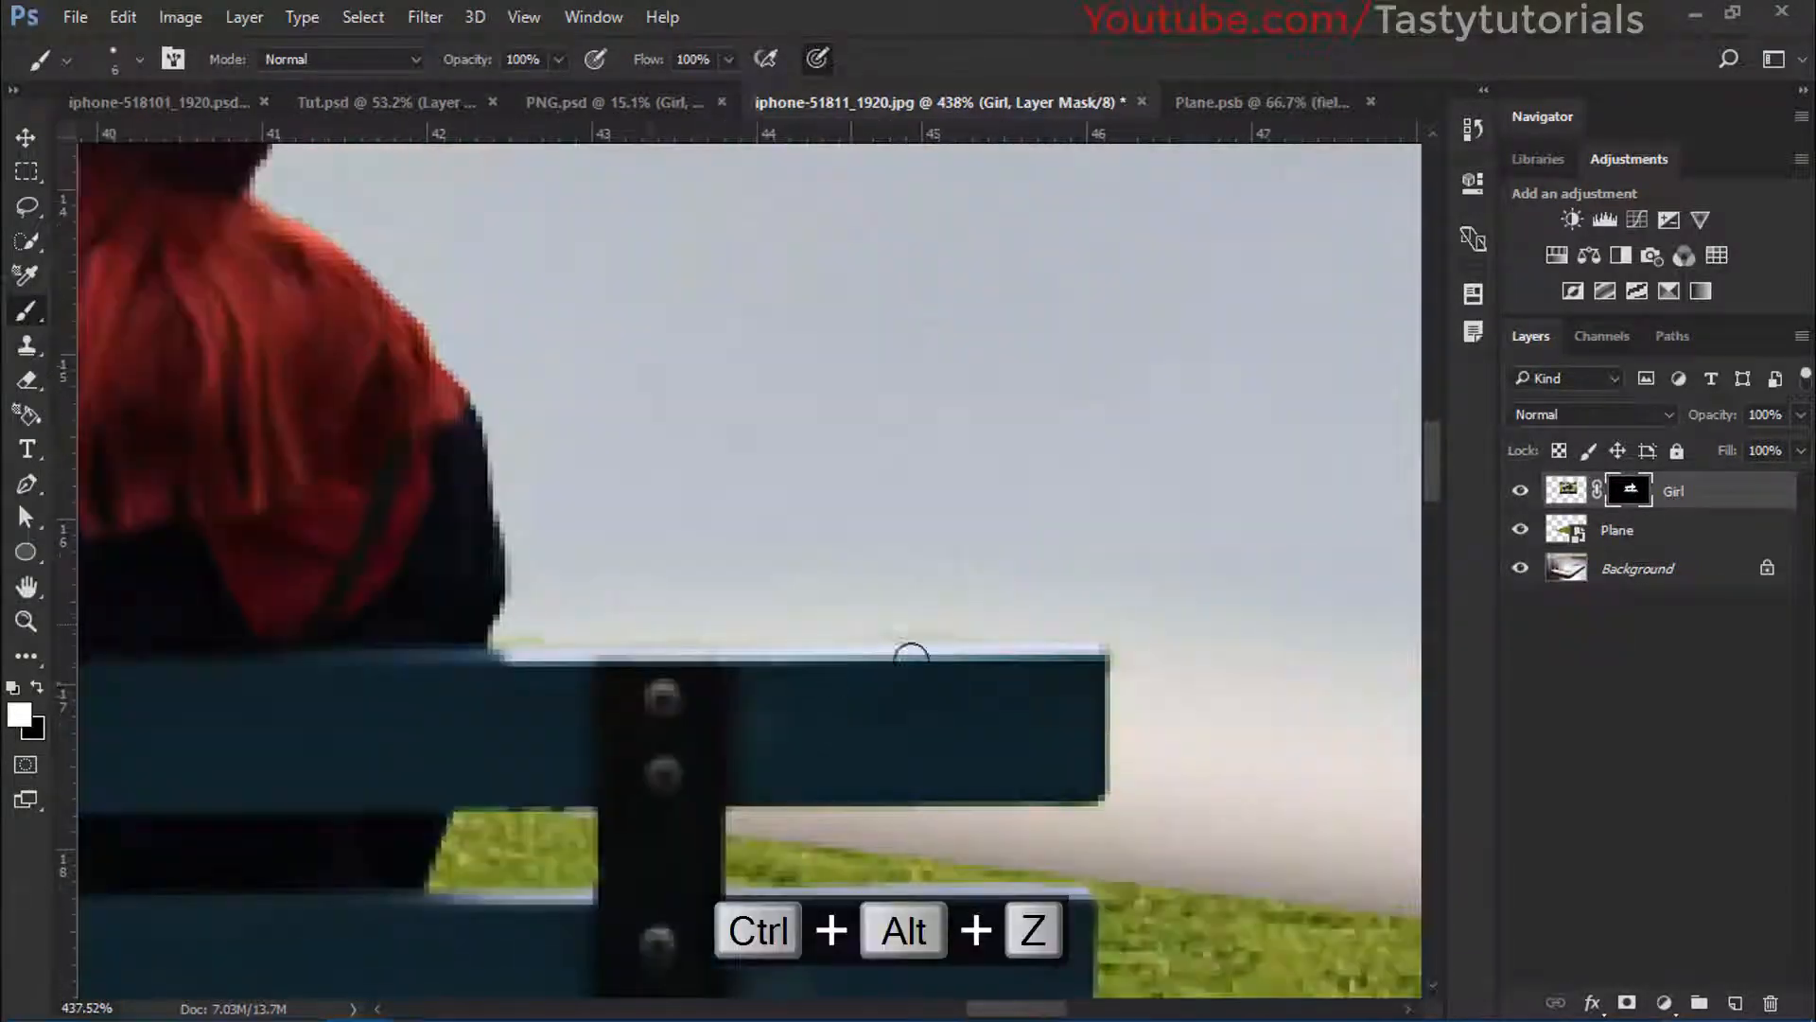
{"action": "key", "text": "x"}
{"action": "scroll", "coordinate": [855, 794], "scroll_direction": "down", "scroll_amount": 8}
{"action": "left_click_drag", "start_coordinate": [662, 799], "coordinate": [734, 509]}
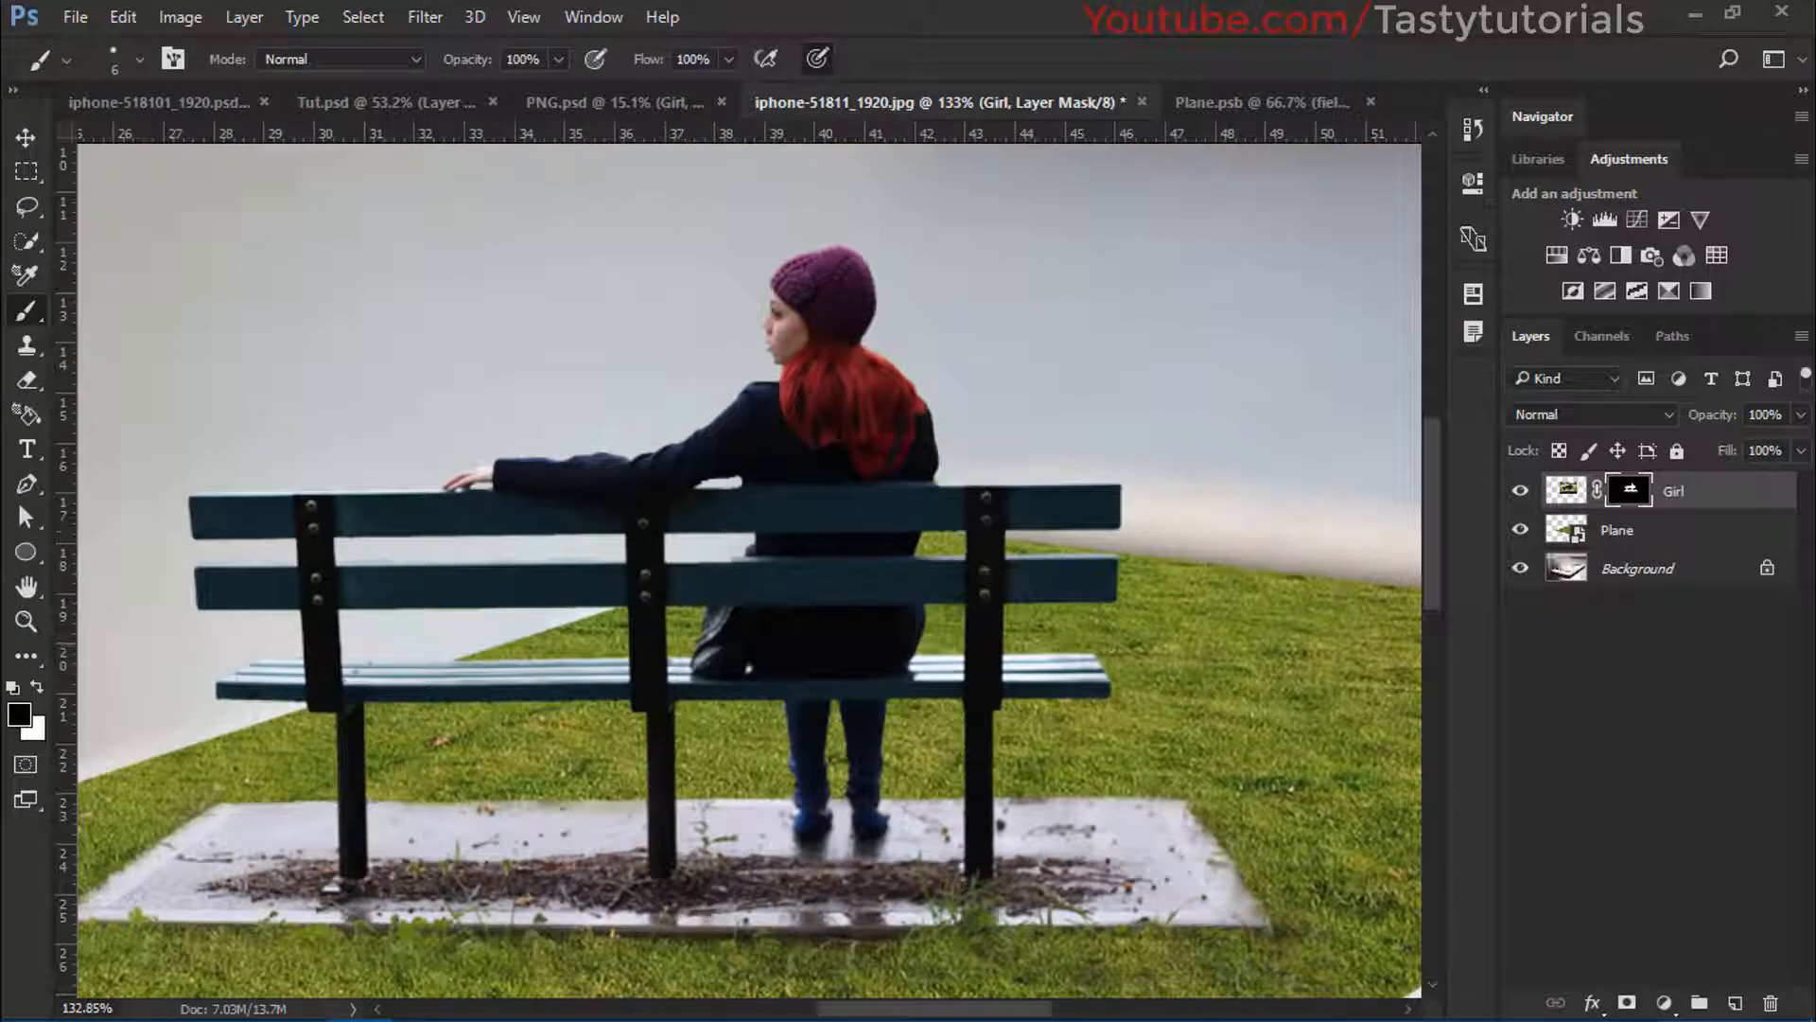
Add a new empty layer above the Girl layer and name it Light
{"action": "left_click", "coordinate": [1731, 747]}
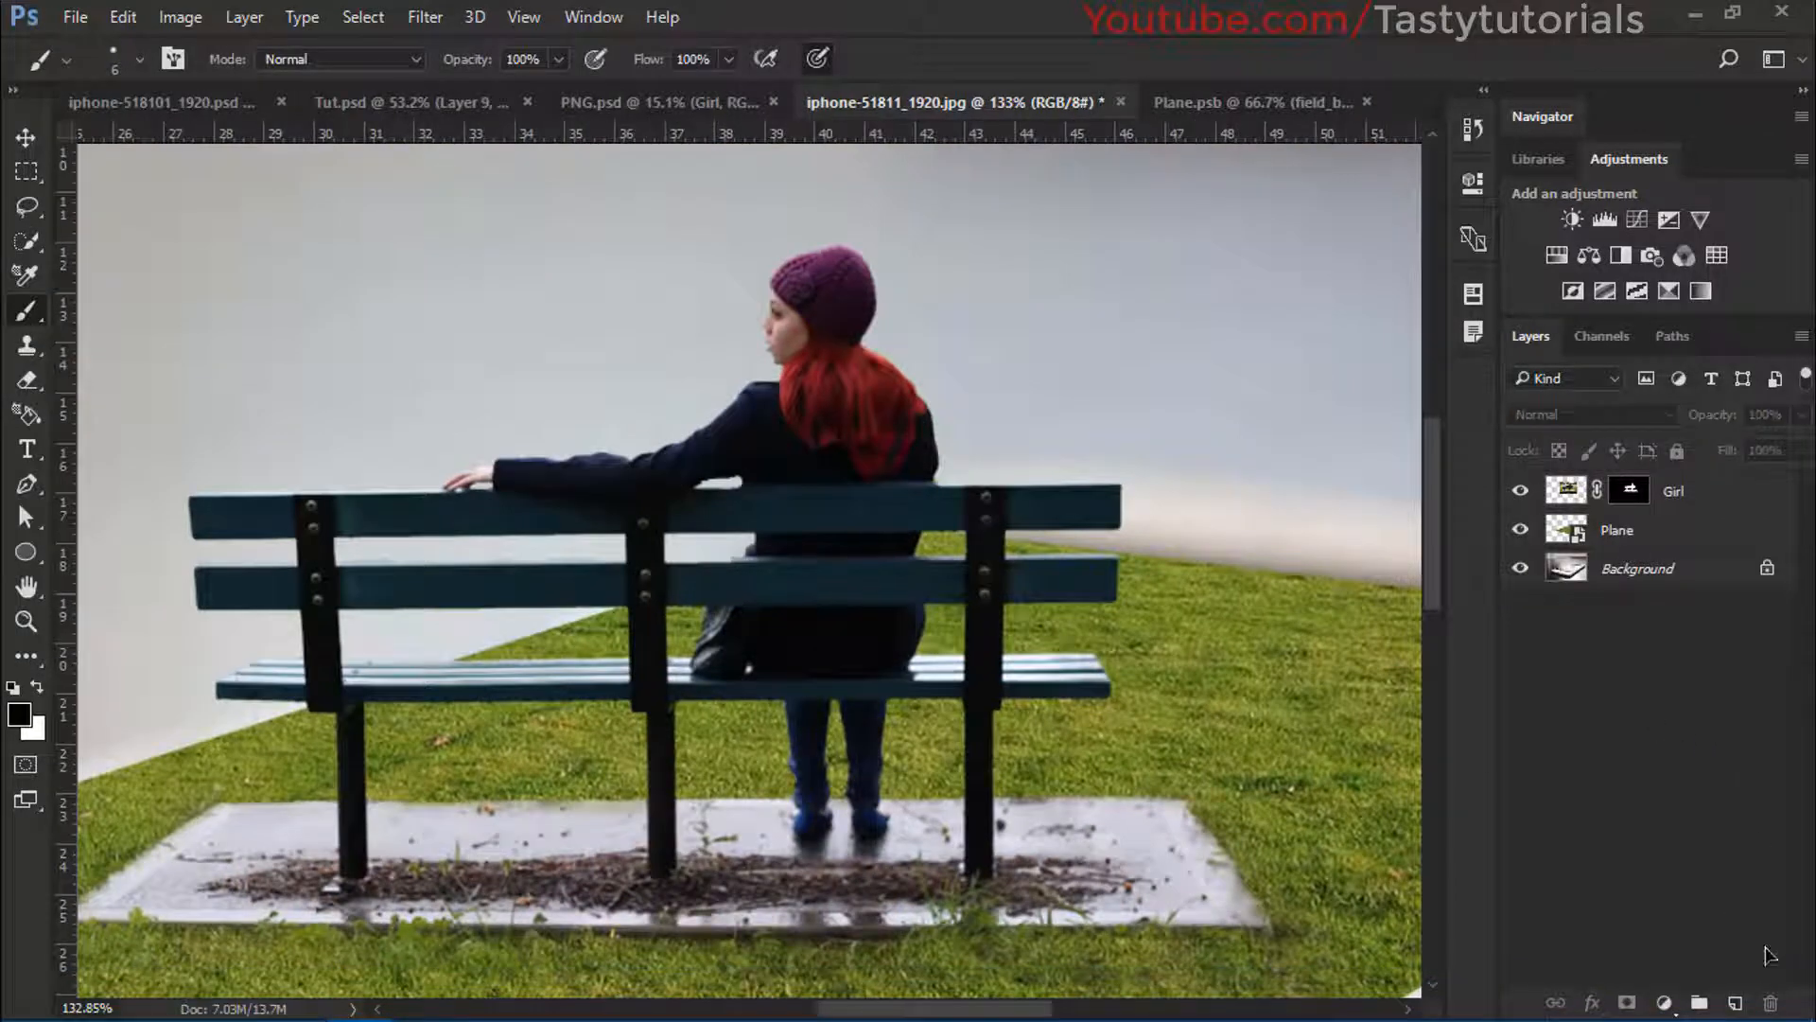
{"action": "left_click", "coordinate": [1735, 1005]}
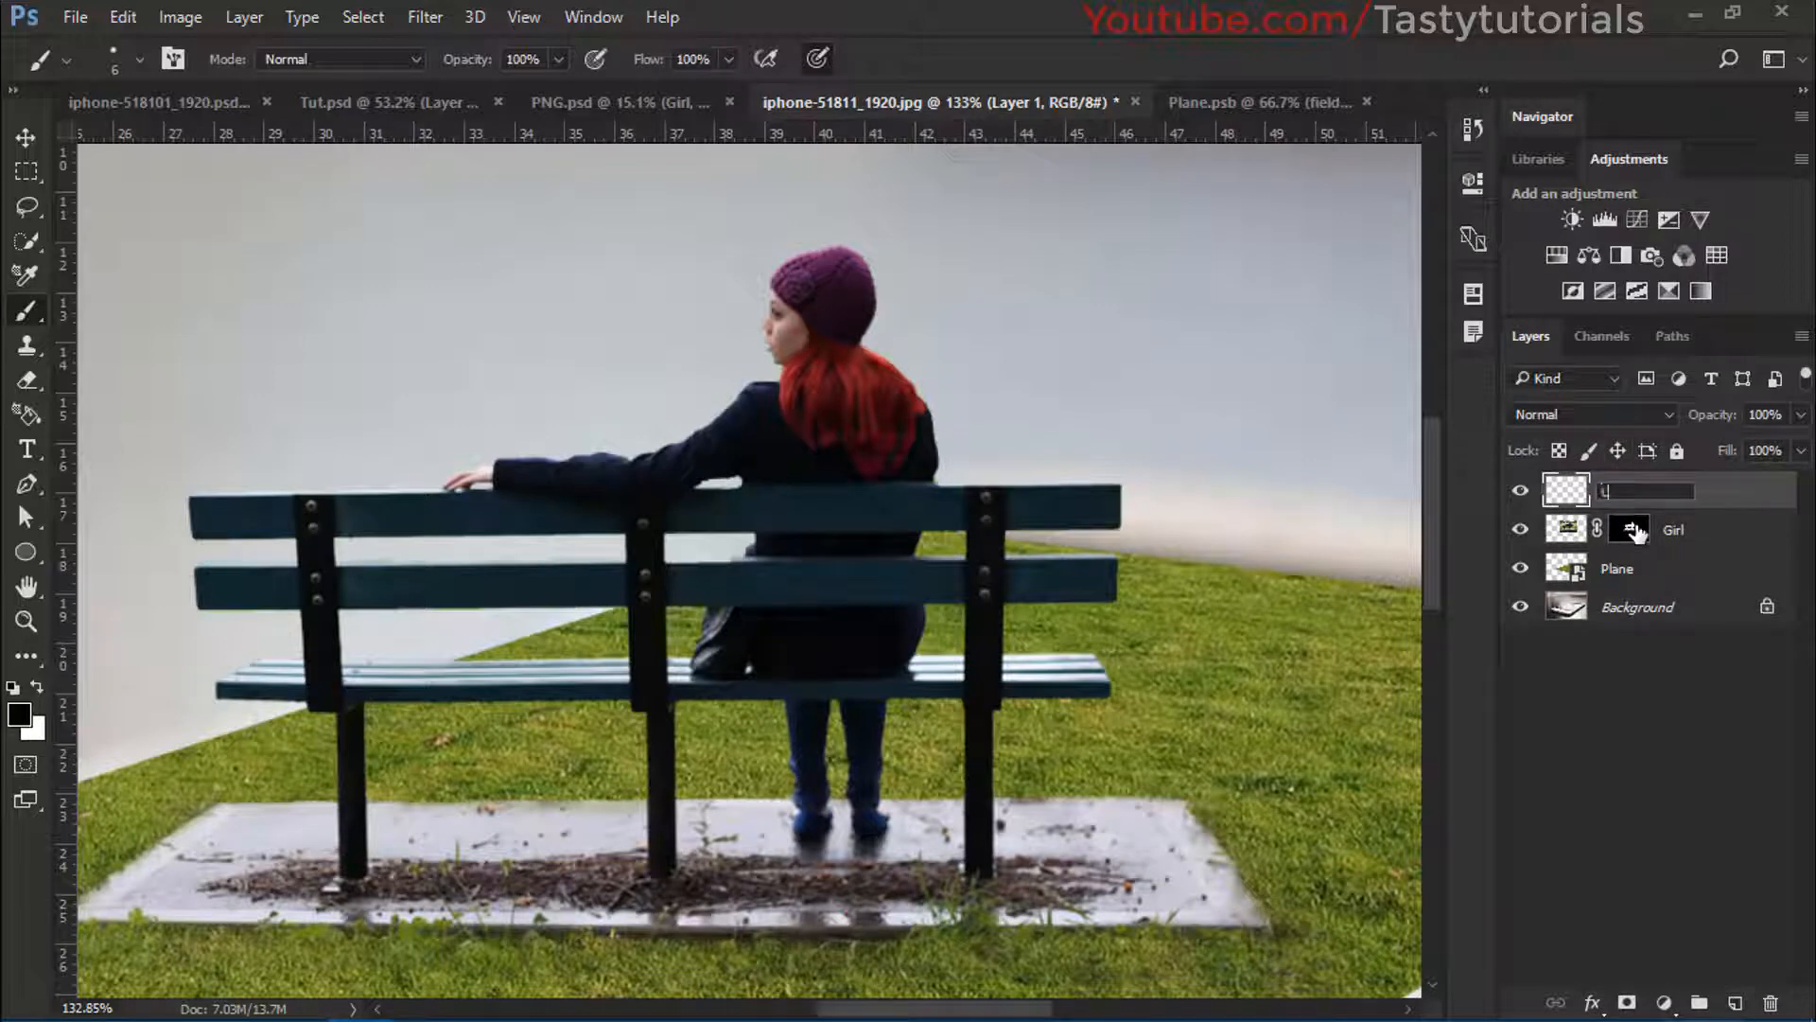
{"action": "type", "text": "t"}
{"action": "key", "text": "Return"}
Load the Girl layer's mask as a selection and fill it with 50% Gray at 100% opacity on the Light layer
{"action": "key", "text": "shift+BackSpace"}
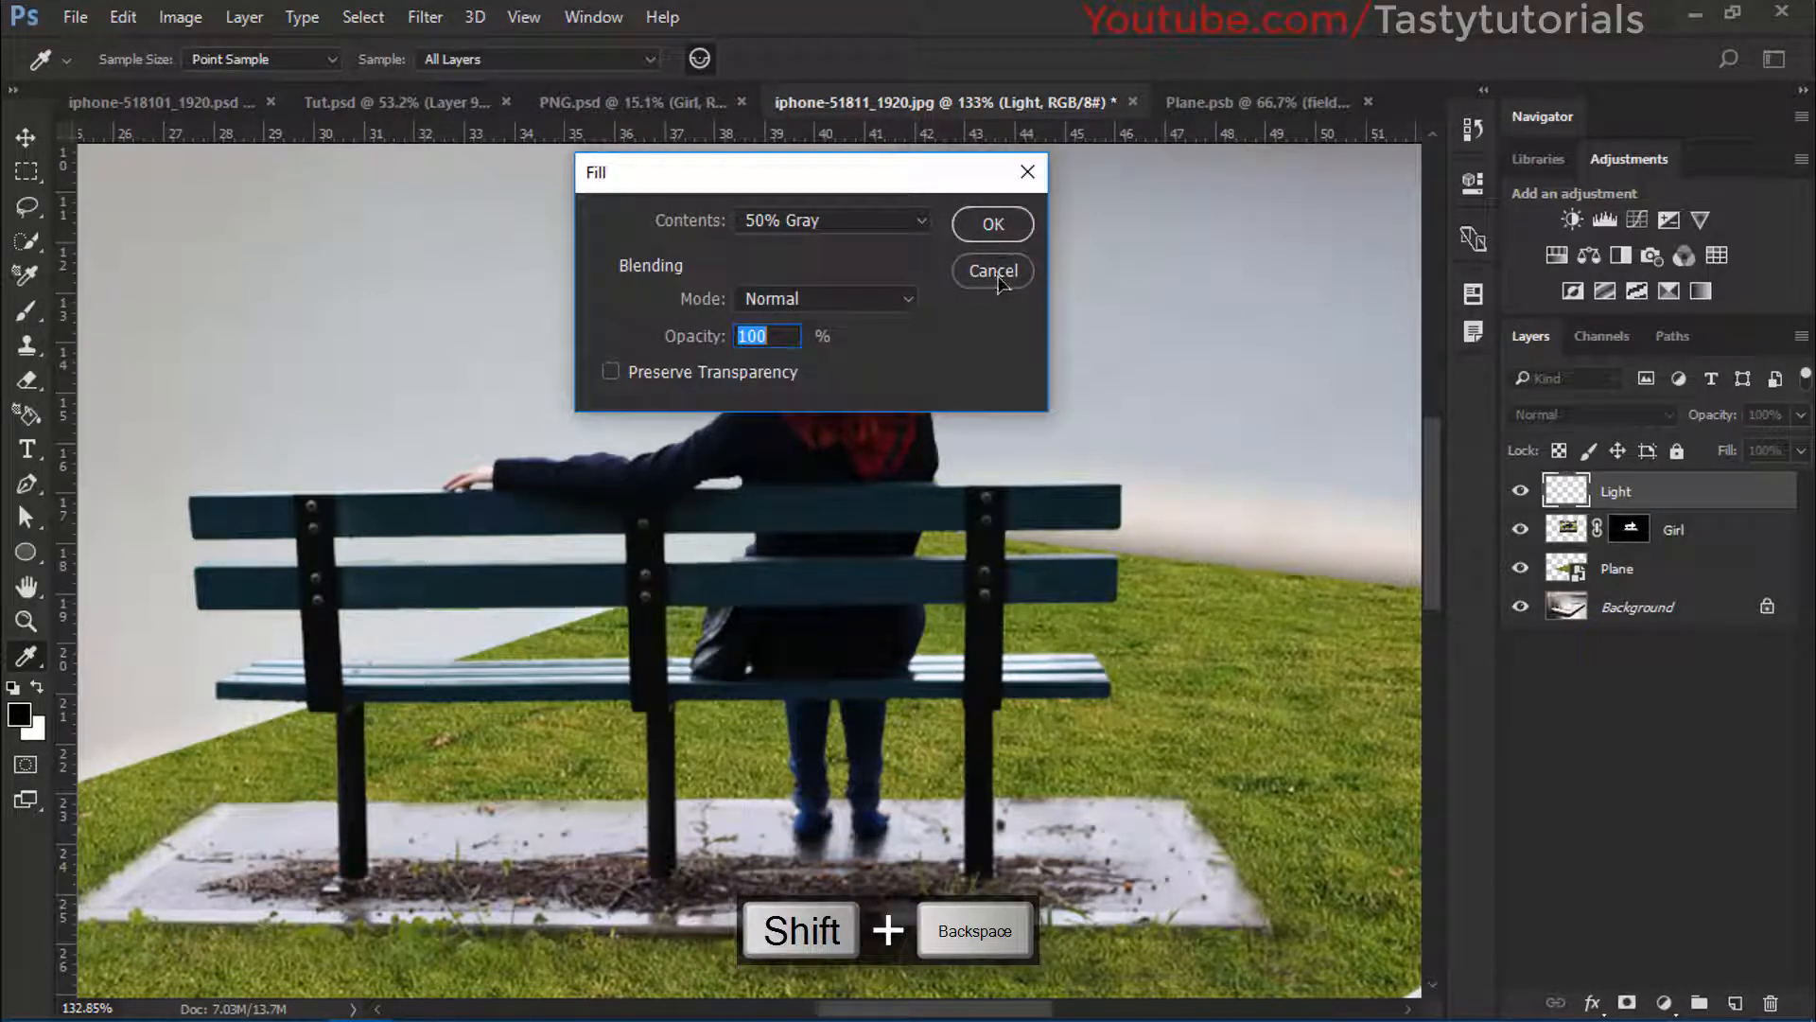
{"action": "left_click", "coordinate": [993, 271]}
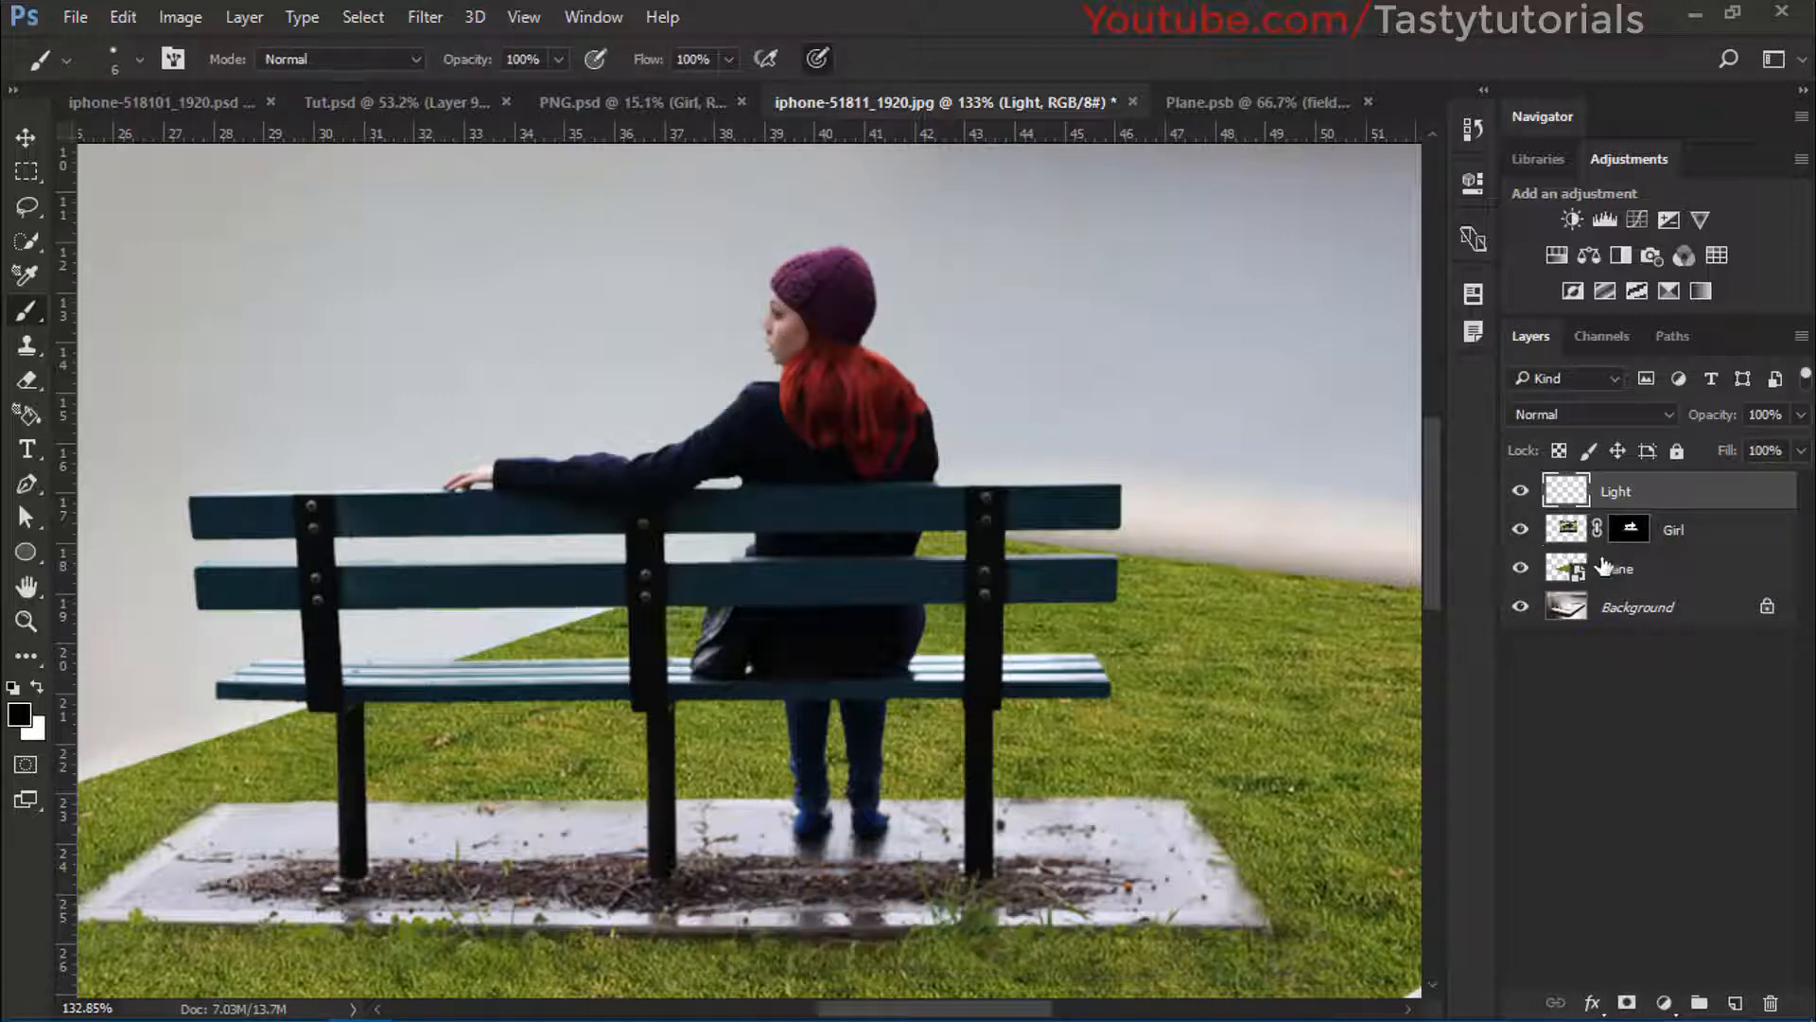
{"action": "left_click", "coordinate": [1631, 532], "text": "ctrl"}
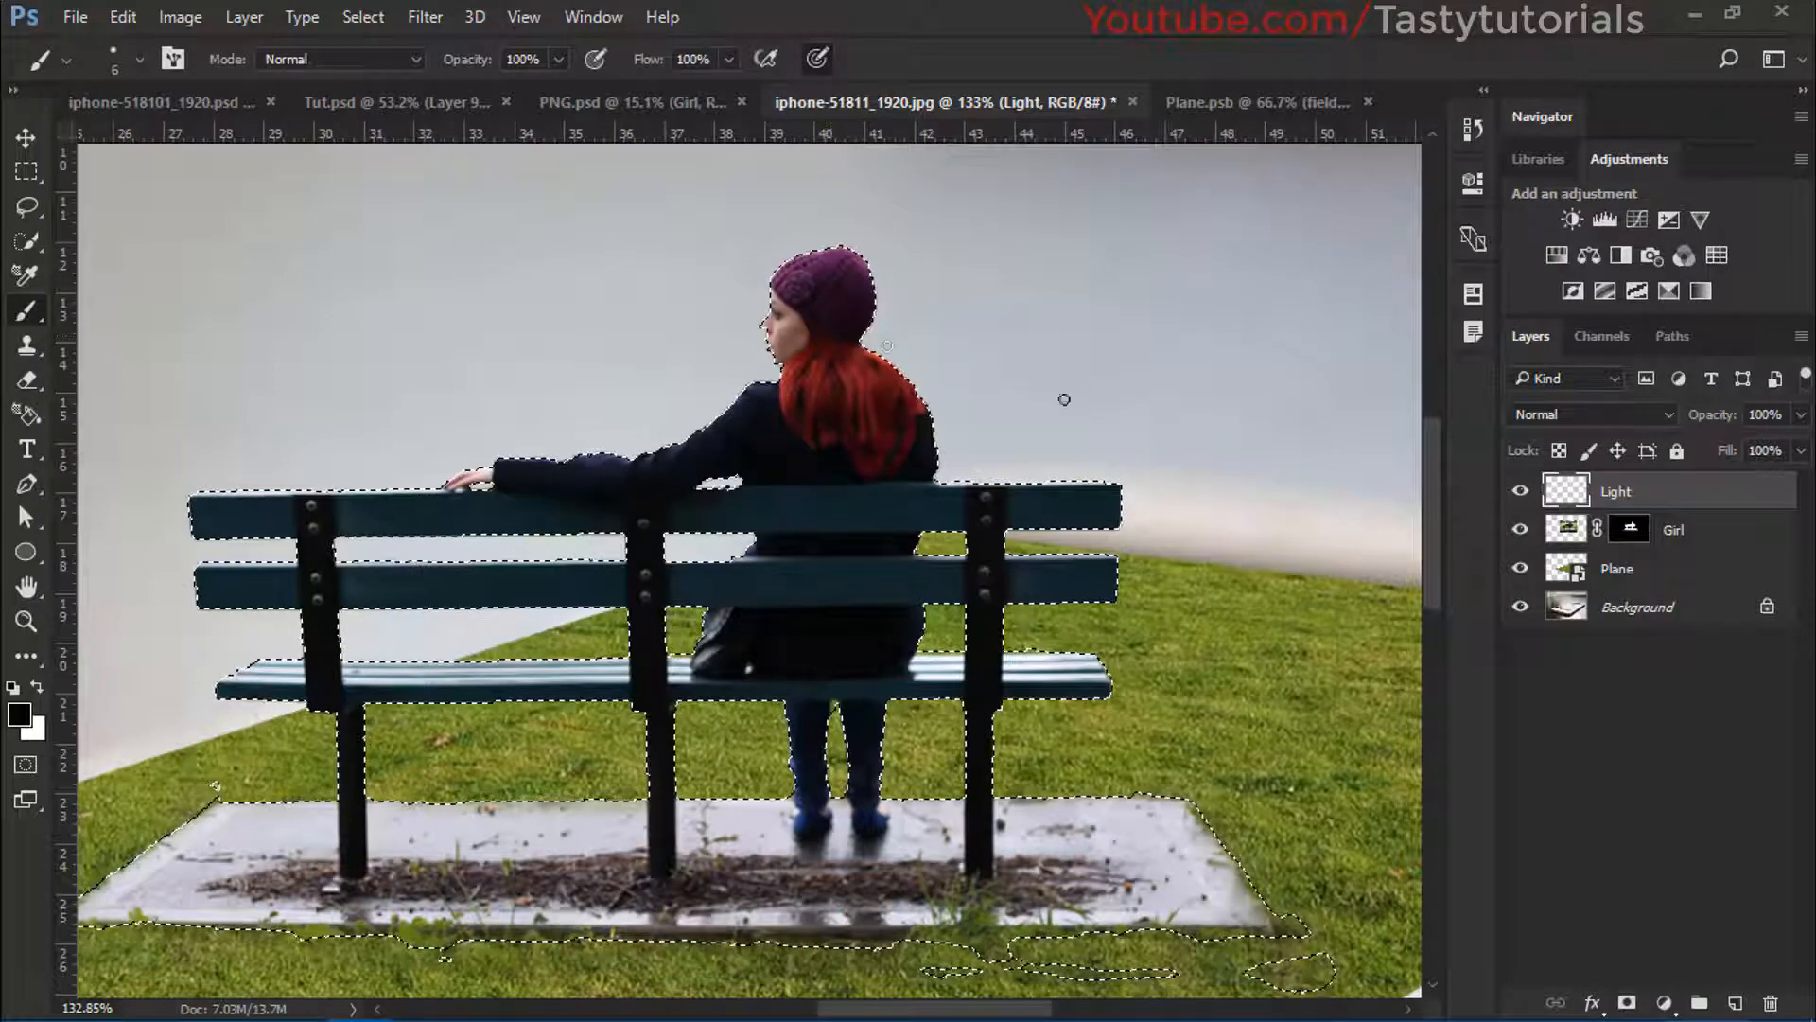
{"action": "key", "text": "shift+BackSpace"}
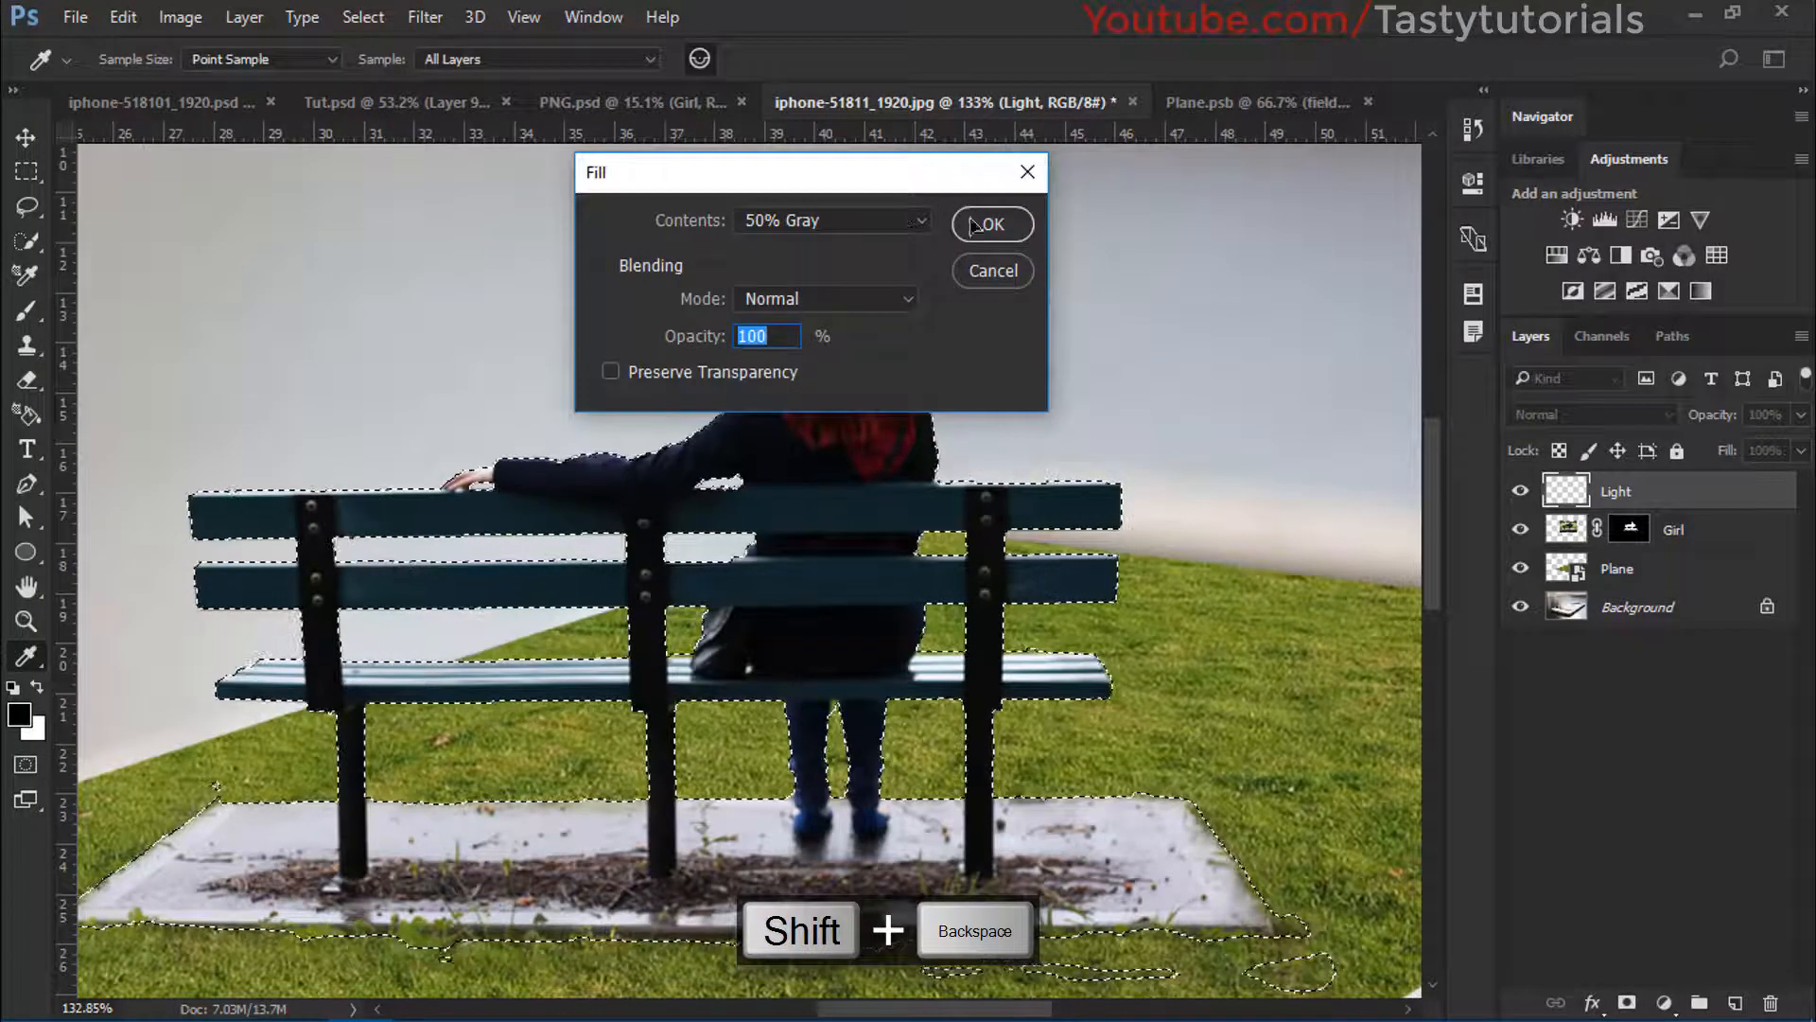
{"action": "left_click", "coordinate": [993, 227]}
{"action": "key", "text": "b"}
{"action": "scroll", "coordinate": [928, 417], "scroll_direction": "up", "scroll_amount": 3}
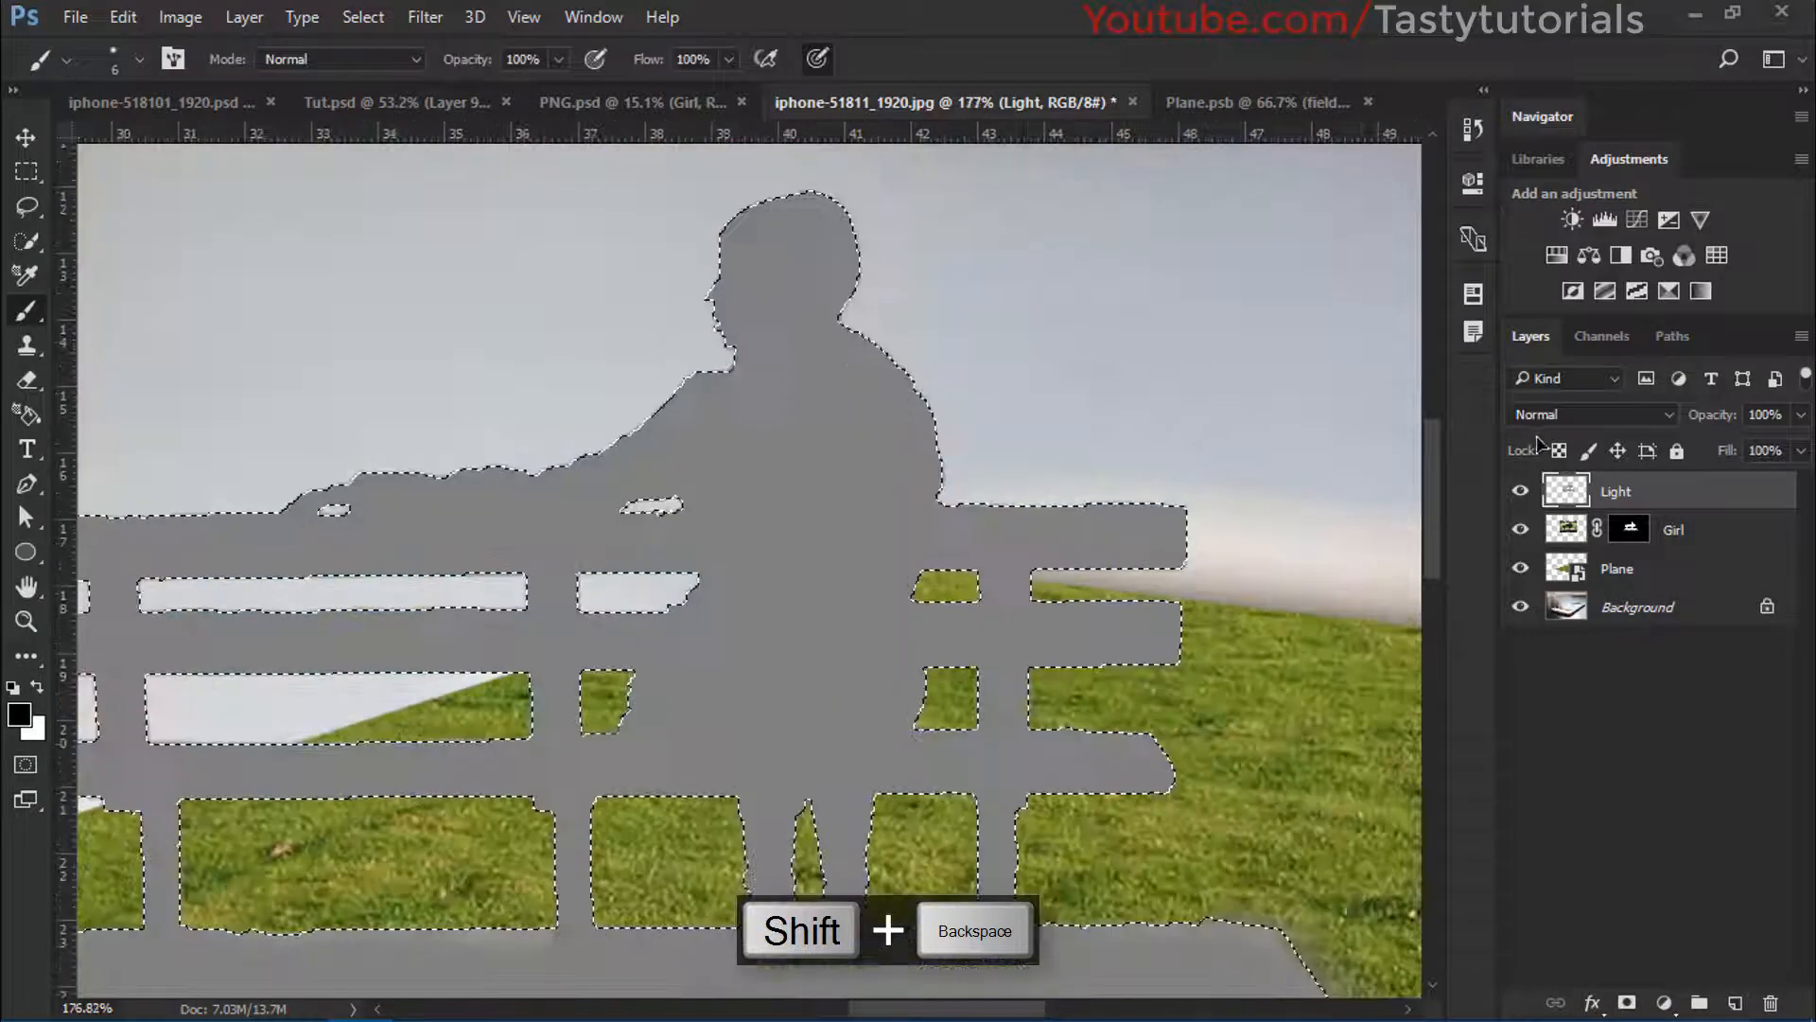
Set the Light layer's blending mode to Overlay and clear the selection
{"action": "left_click", "coordinate": [1540, 423]}
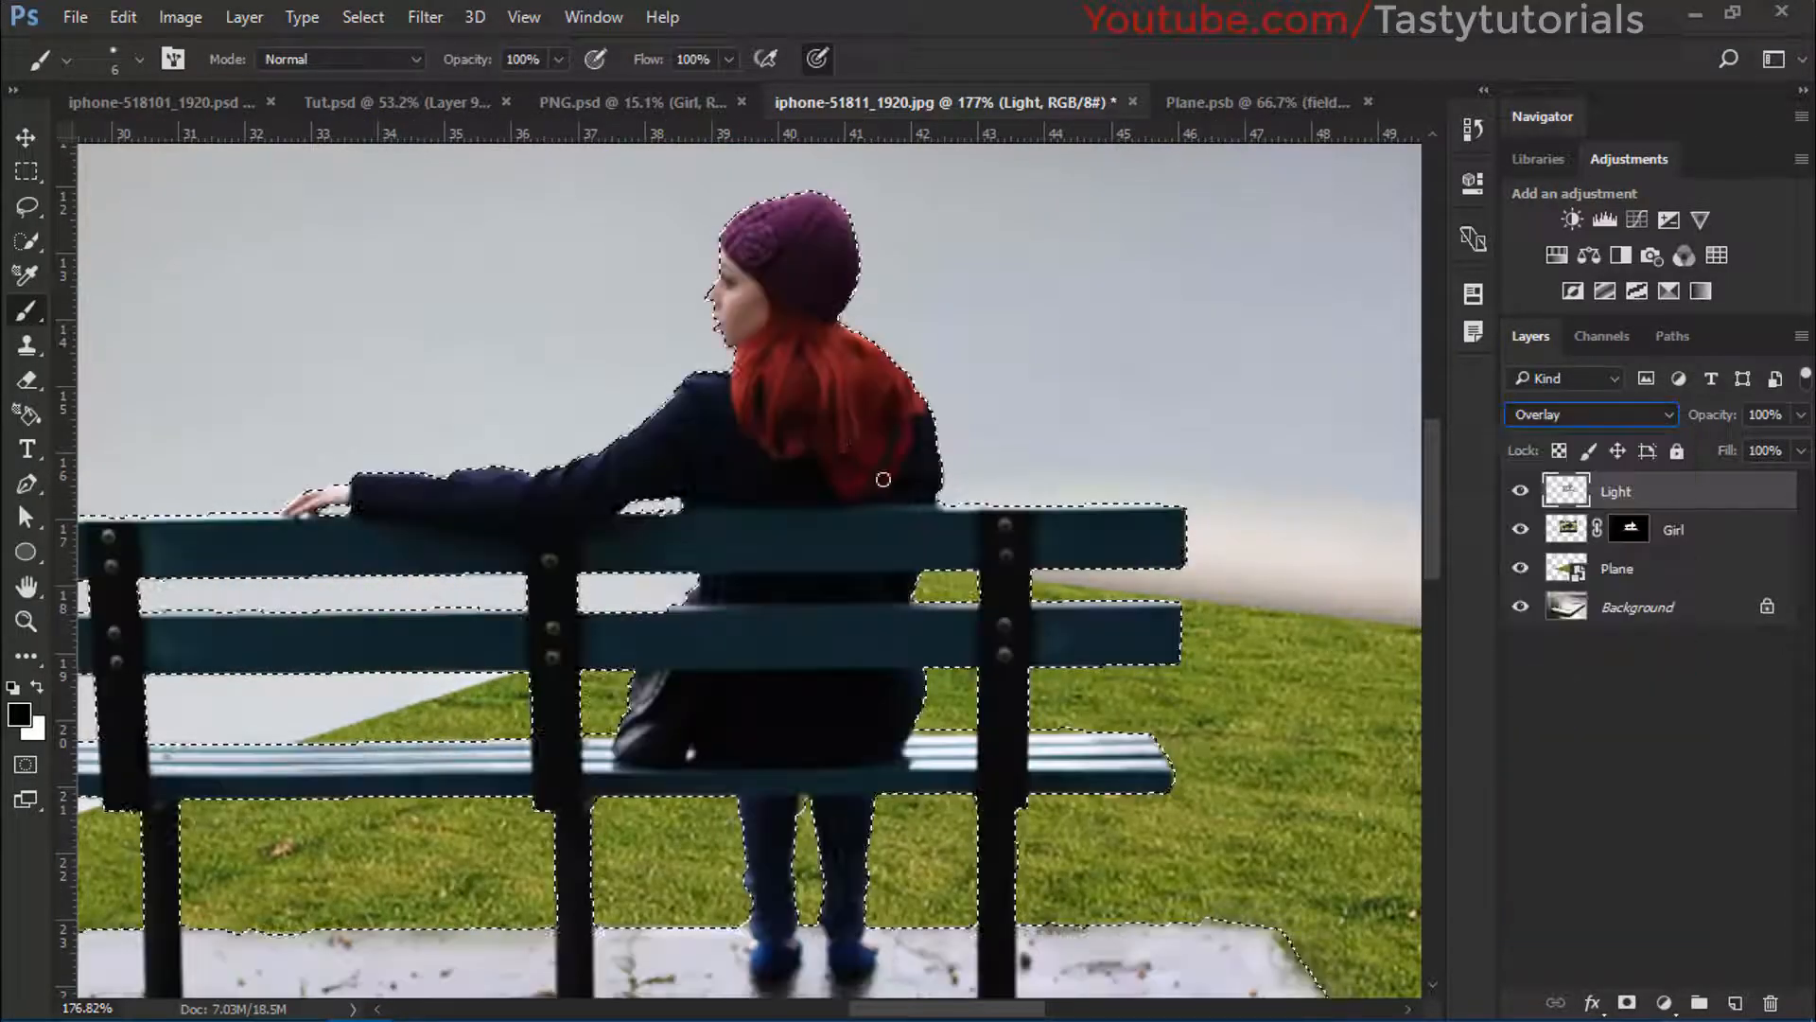
{"action": "left_click", "coordinate": [1537, 678]}
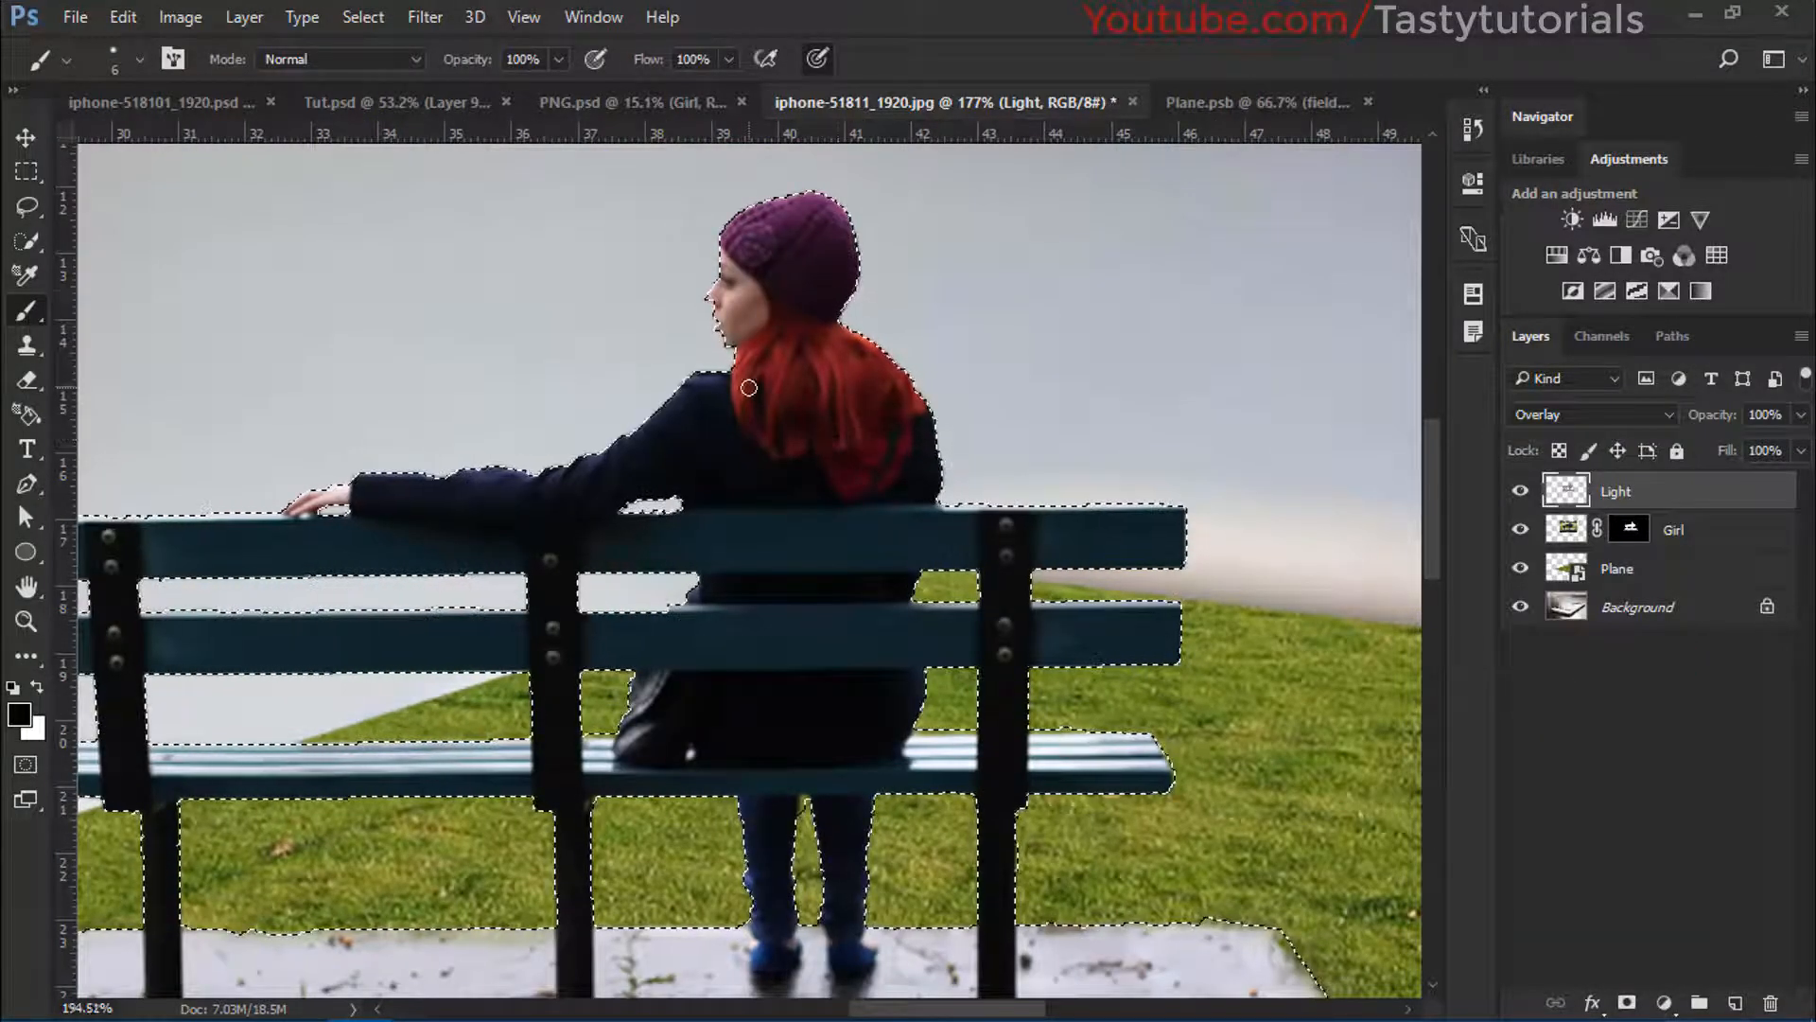
{"action": "scroll", "coordinate": [735, 383], "scroll_direction": "up", "scroll_amount": 2}
{"action": "key", "text": "ctrl+d"}
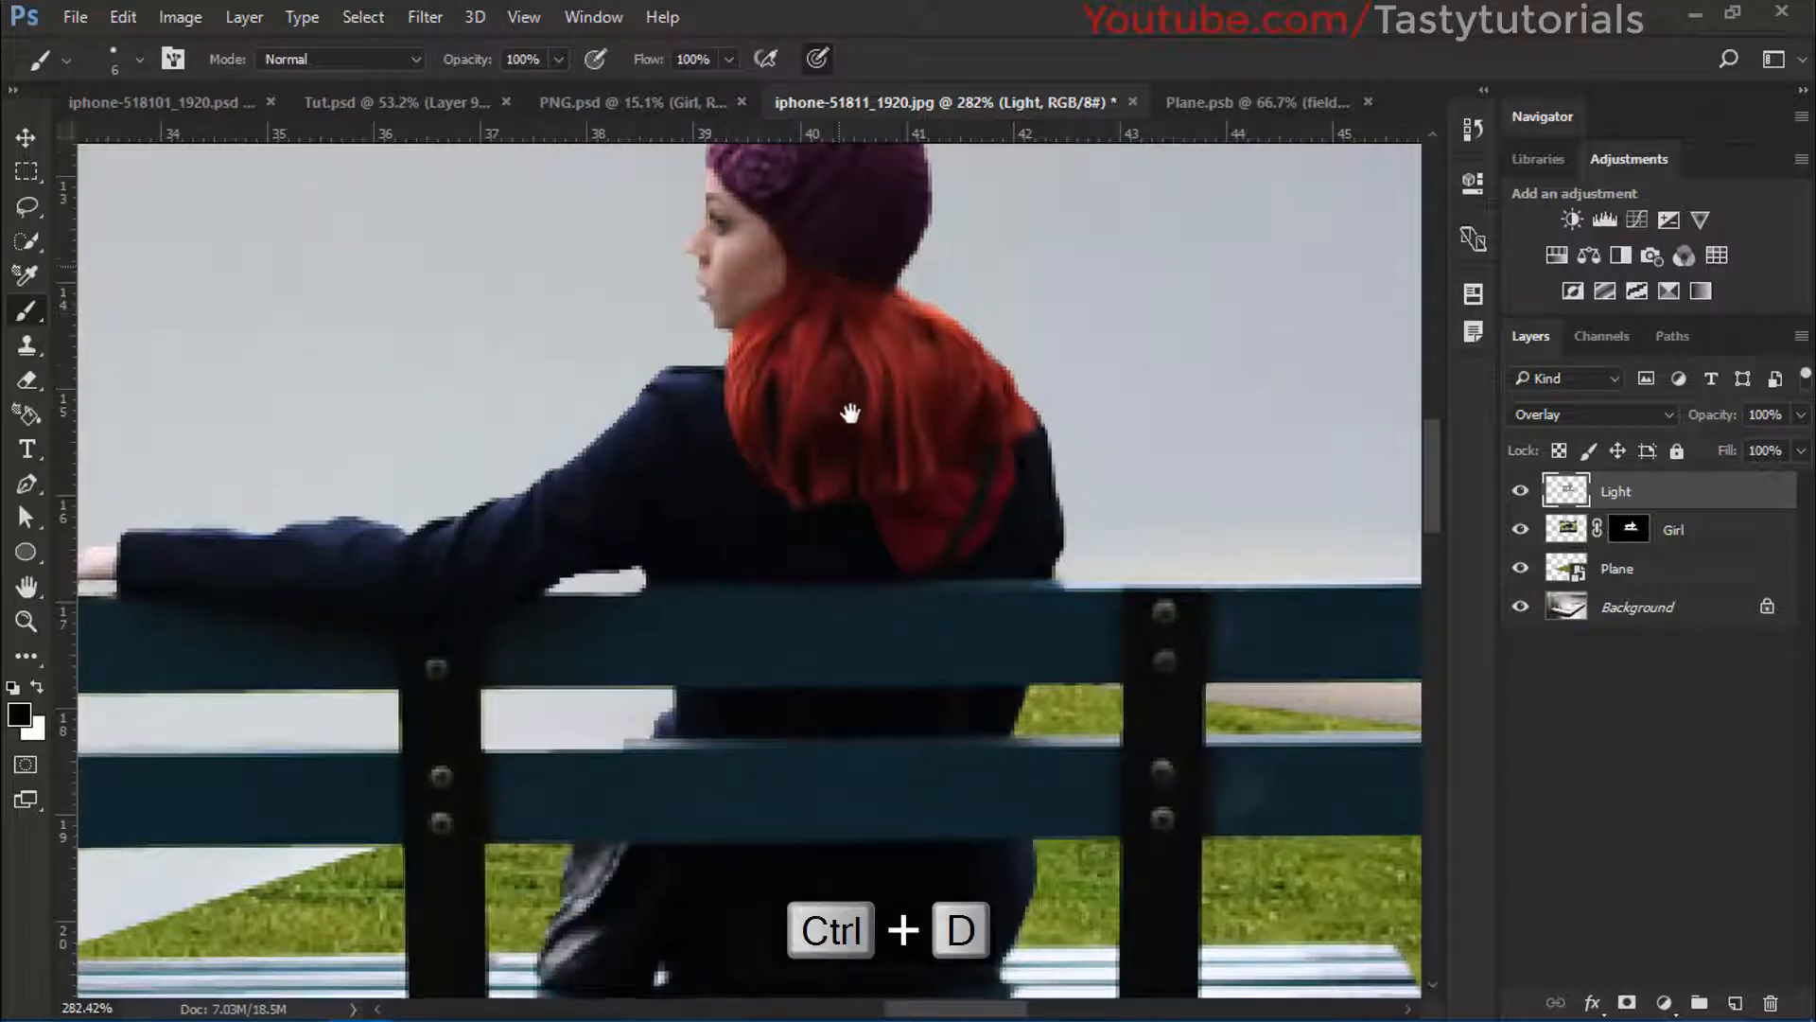
Brighten the woman's hat, face and sleeve on the Light layer with a 9 px Dodge brush on midtones at 20% exposure
{"action": "left_click_drag", "start_coordinate": [839, 265], "coordinate": [855, 465]}
{"action": "scroll", "coordinate": [658, 362], "scroll_direction": "up", "scroll_amount": 2}
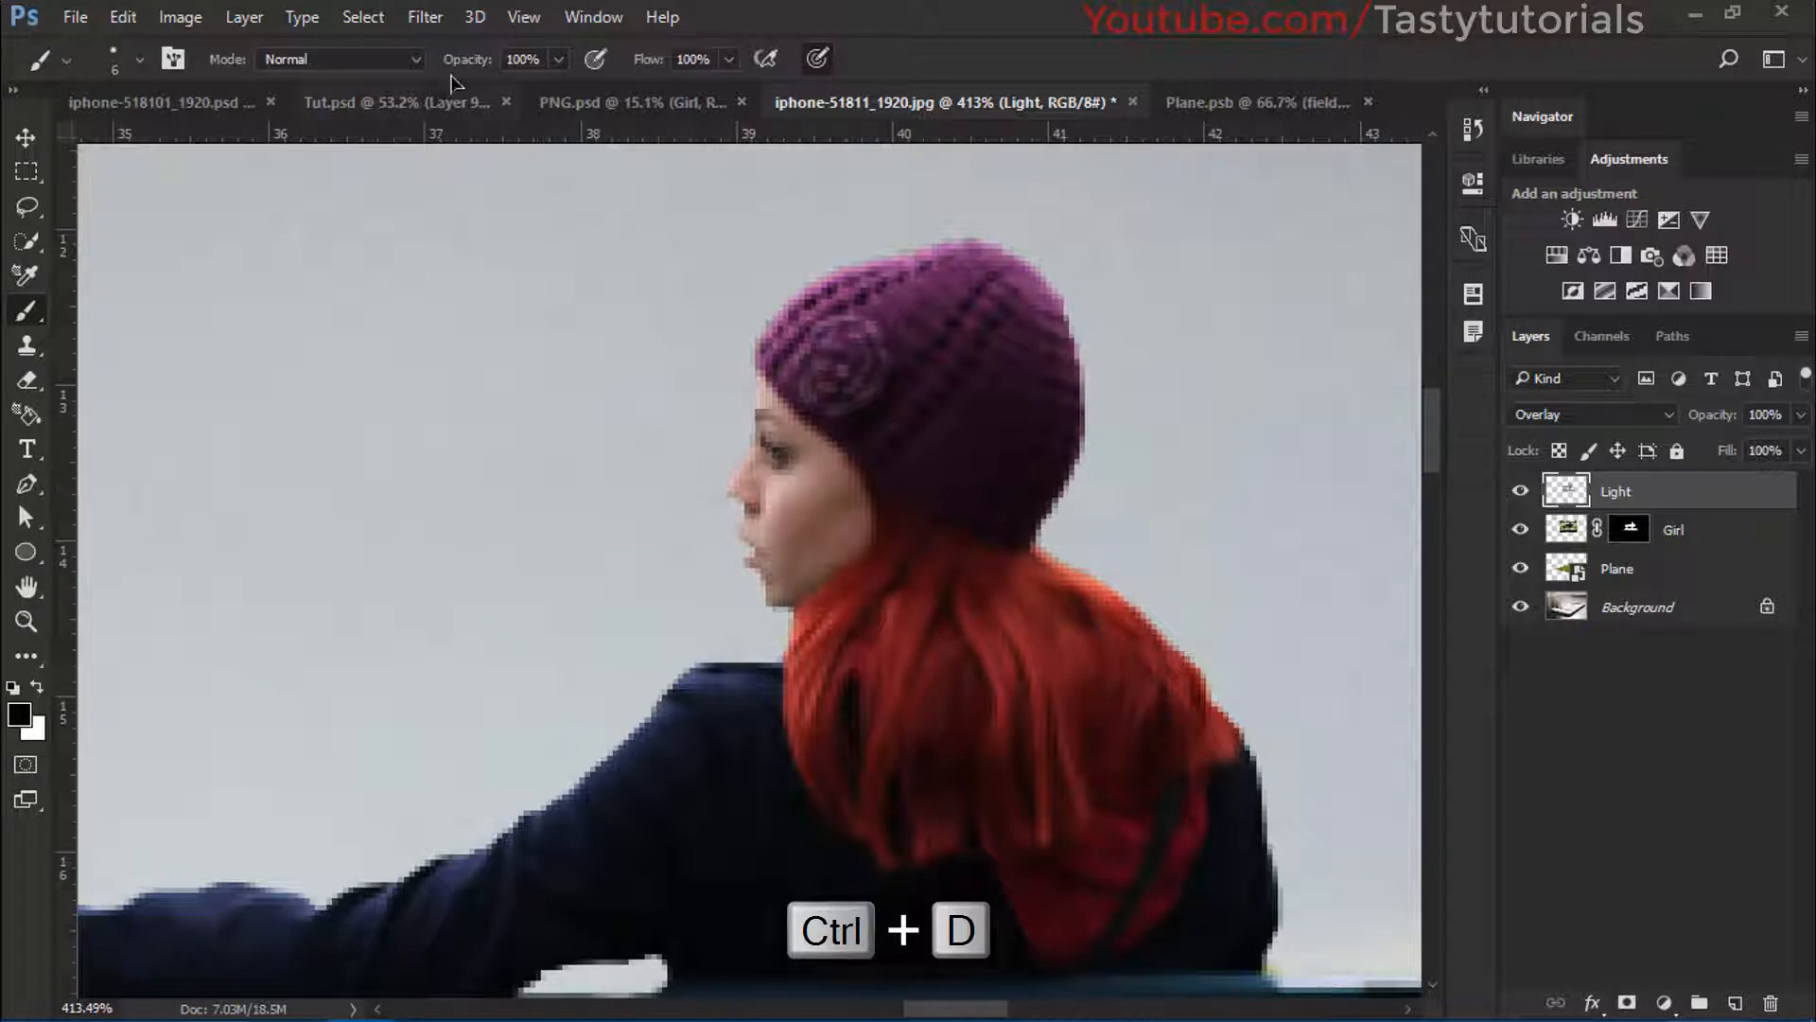
{"action": "left_click", "coordinate": [26, 660]}
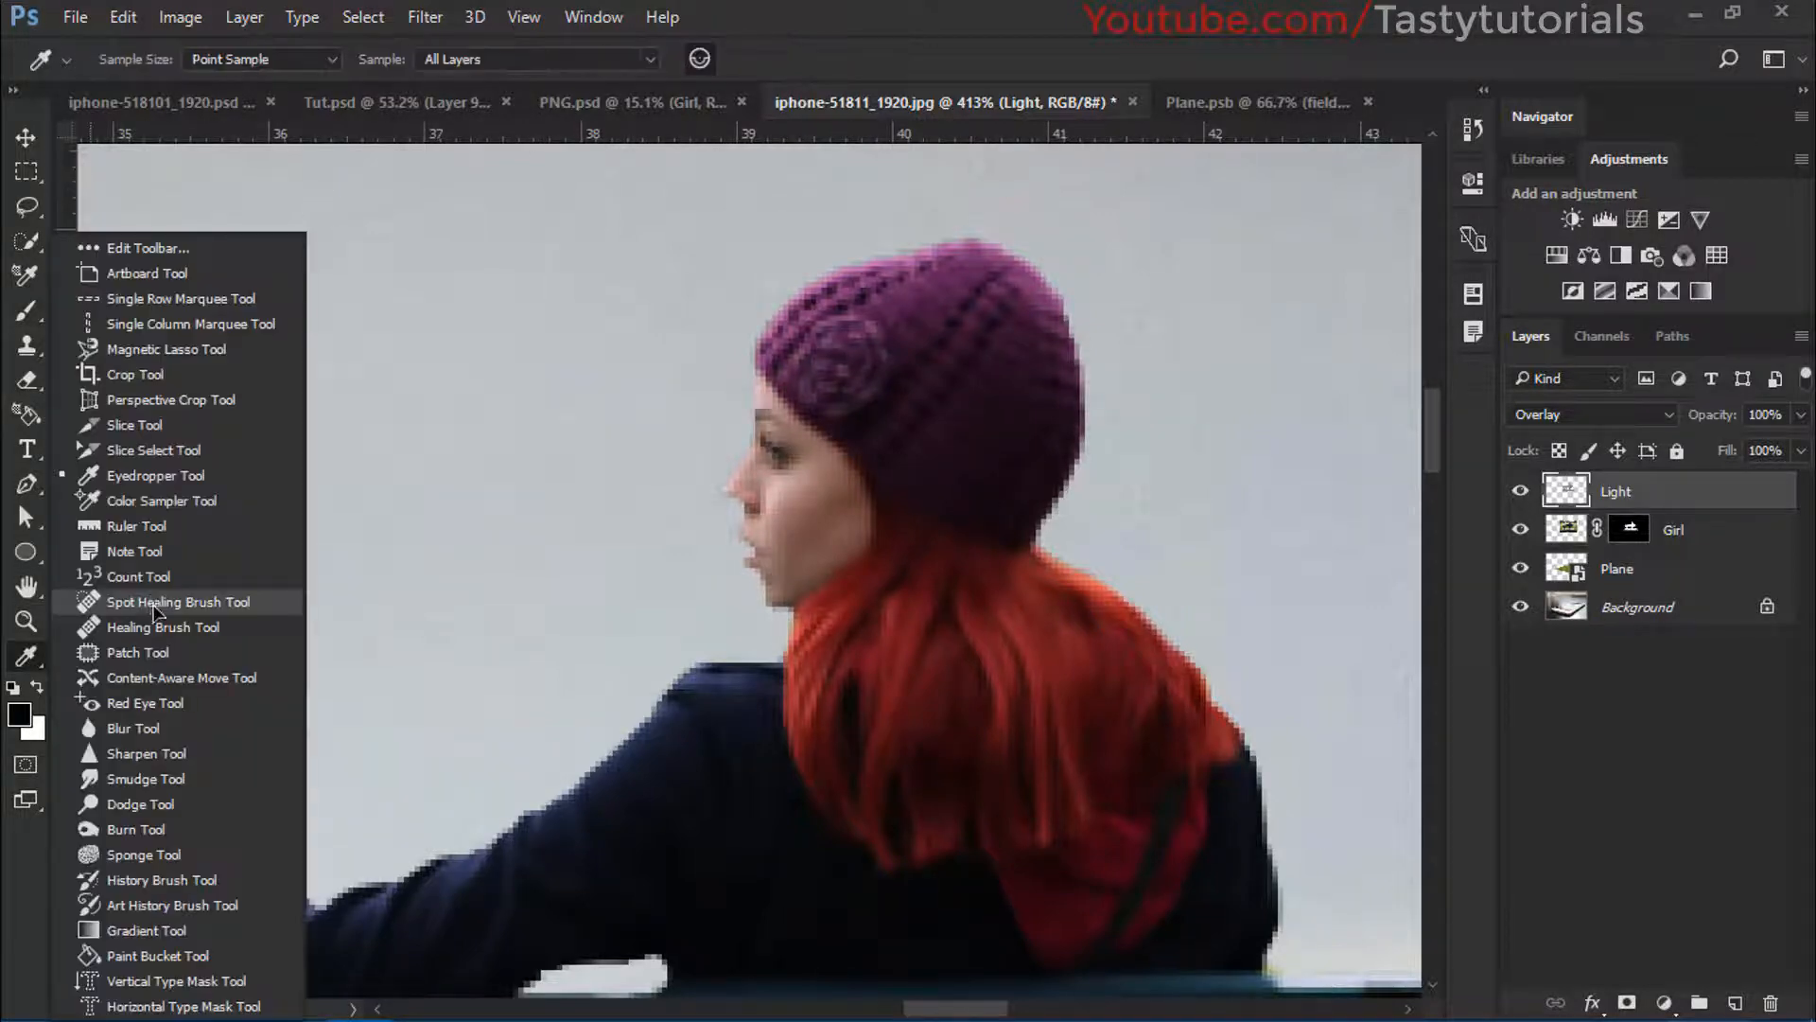
{"action": "left_click", "coordinate": [170, 805]}
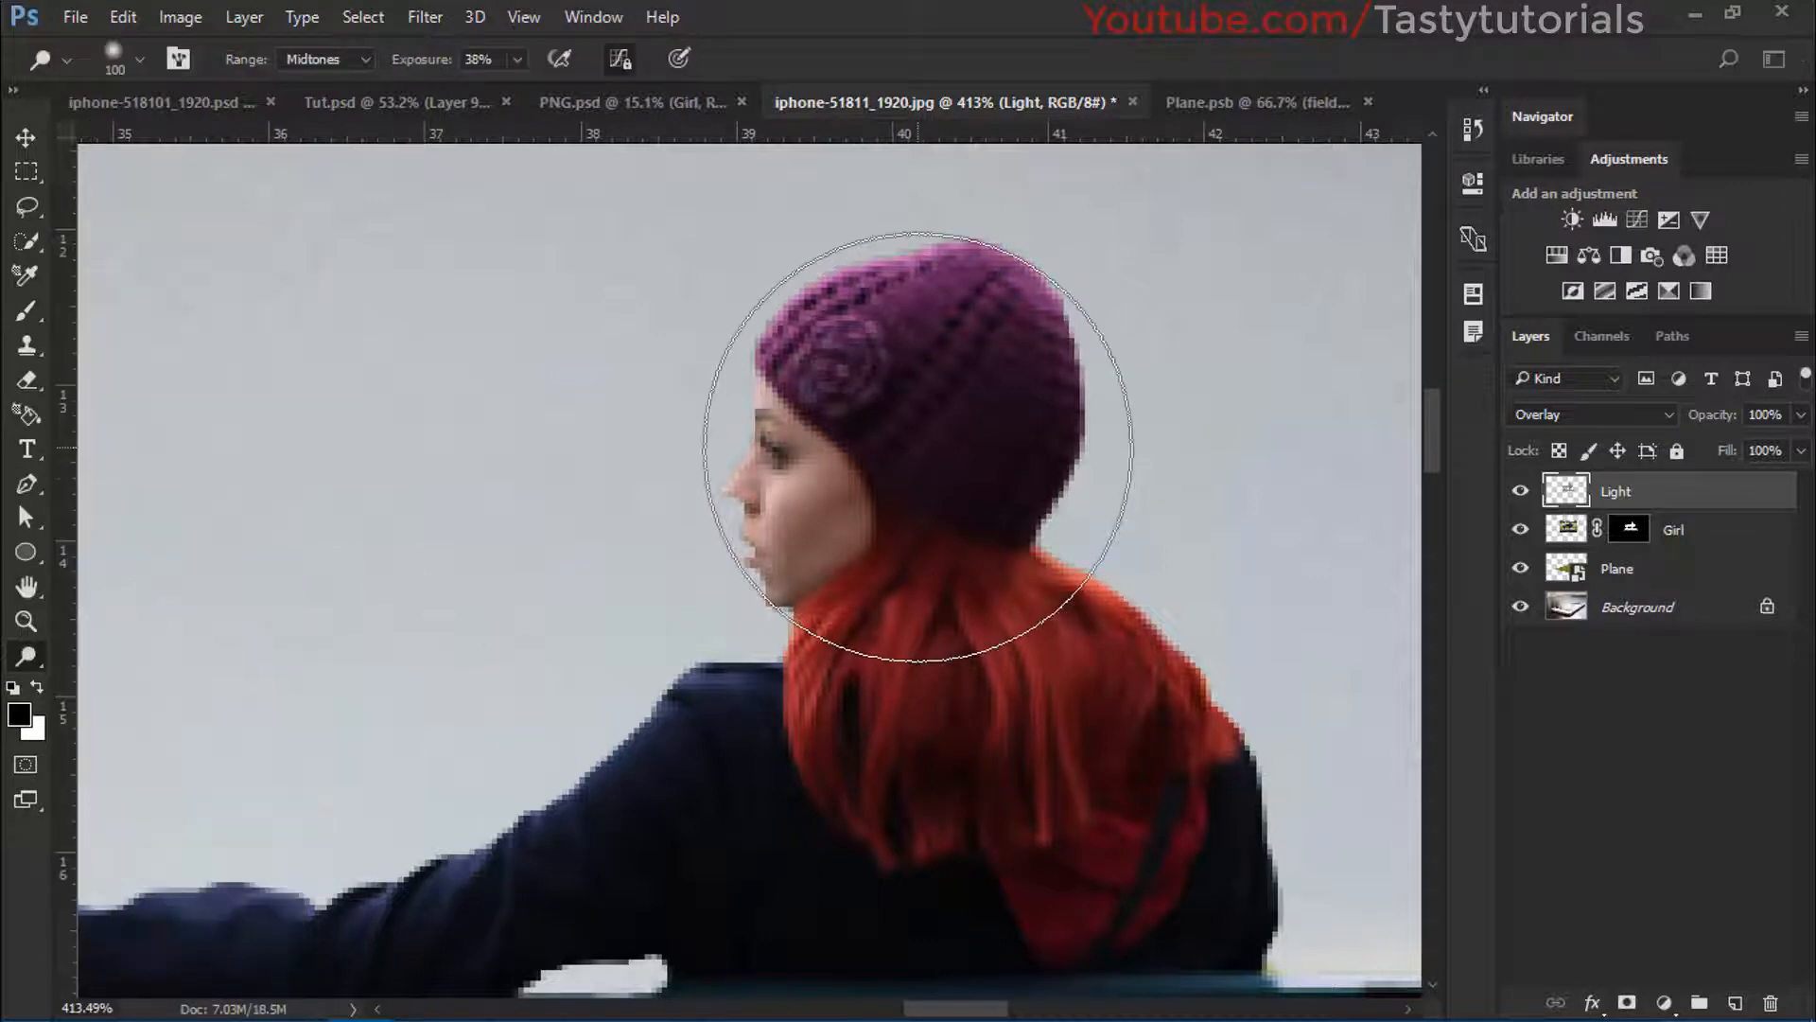
{"action": "key", "text": "bracketleft"}
{"action": "key", "text": "bracketleft"}
{"action": "key", "text": "bracketleft"}
{"action": "key", "text": "bracketleft"}
{"action": "key", "text": "bracketleft"}
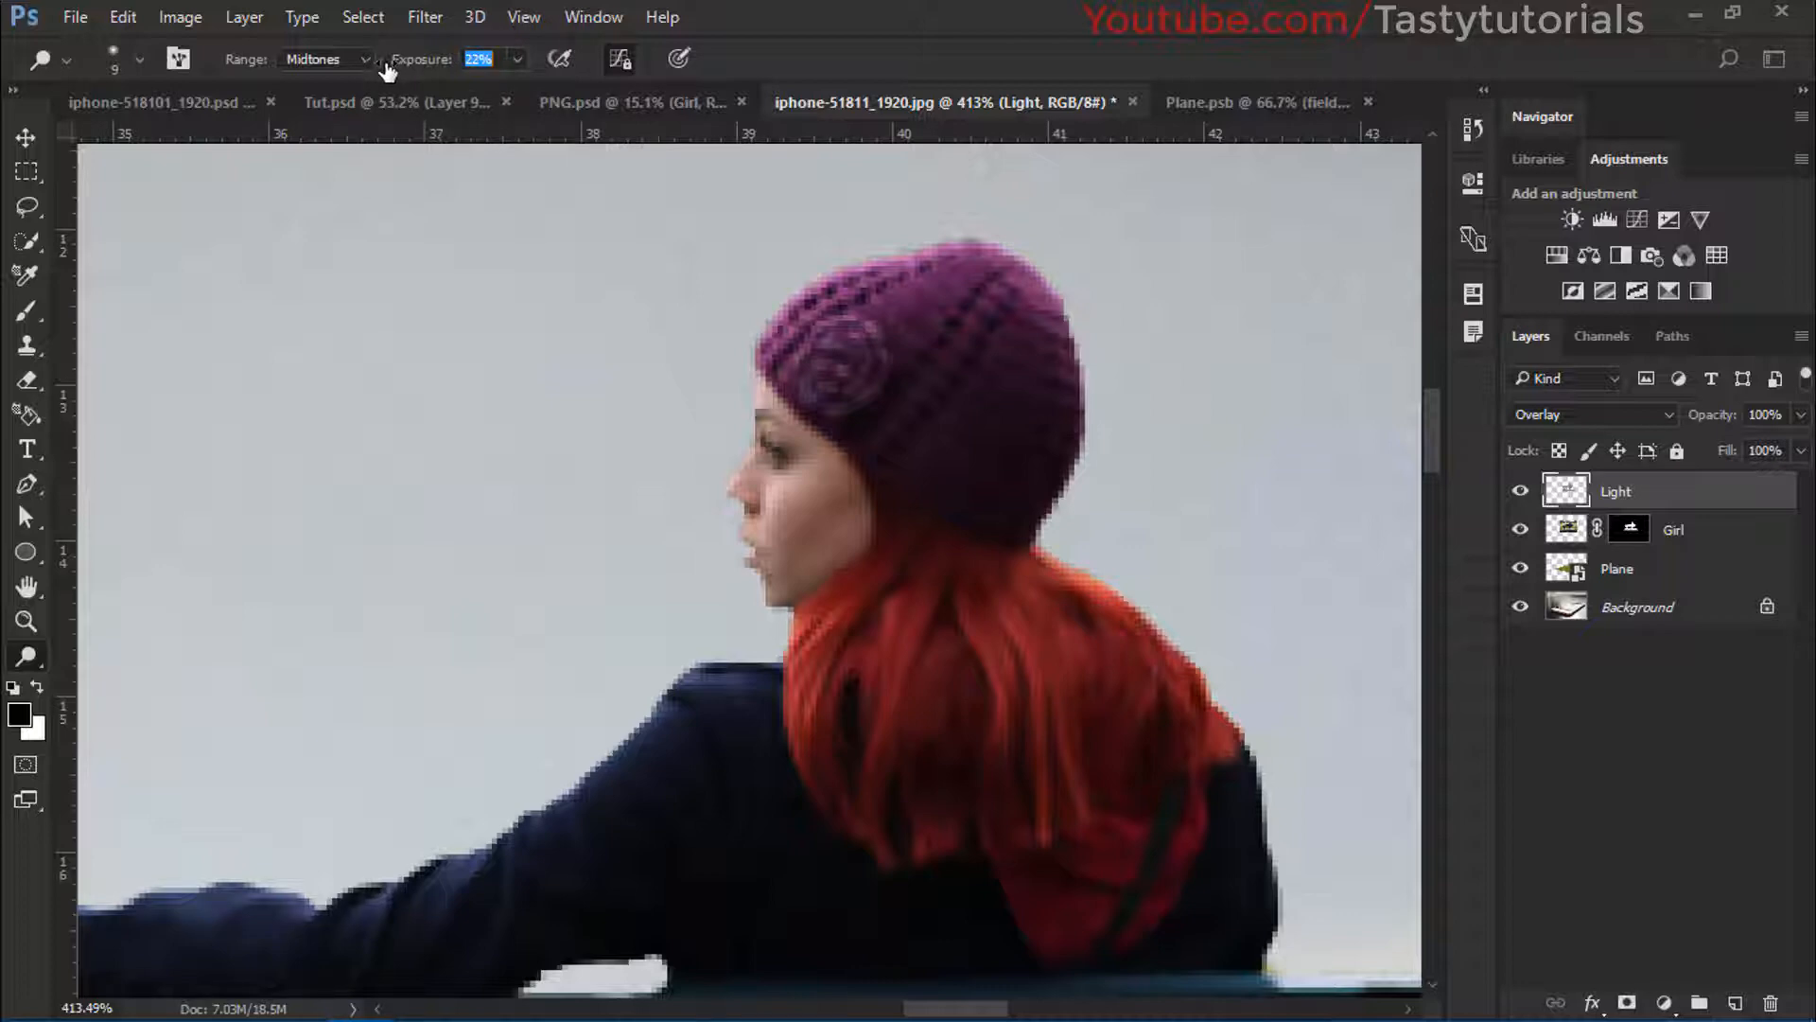
{"action": "scroll", "coordinate": [778, 634], "scroll_direction": "up", "scroll_amount": 1}
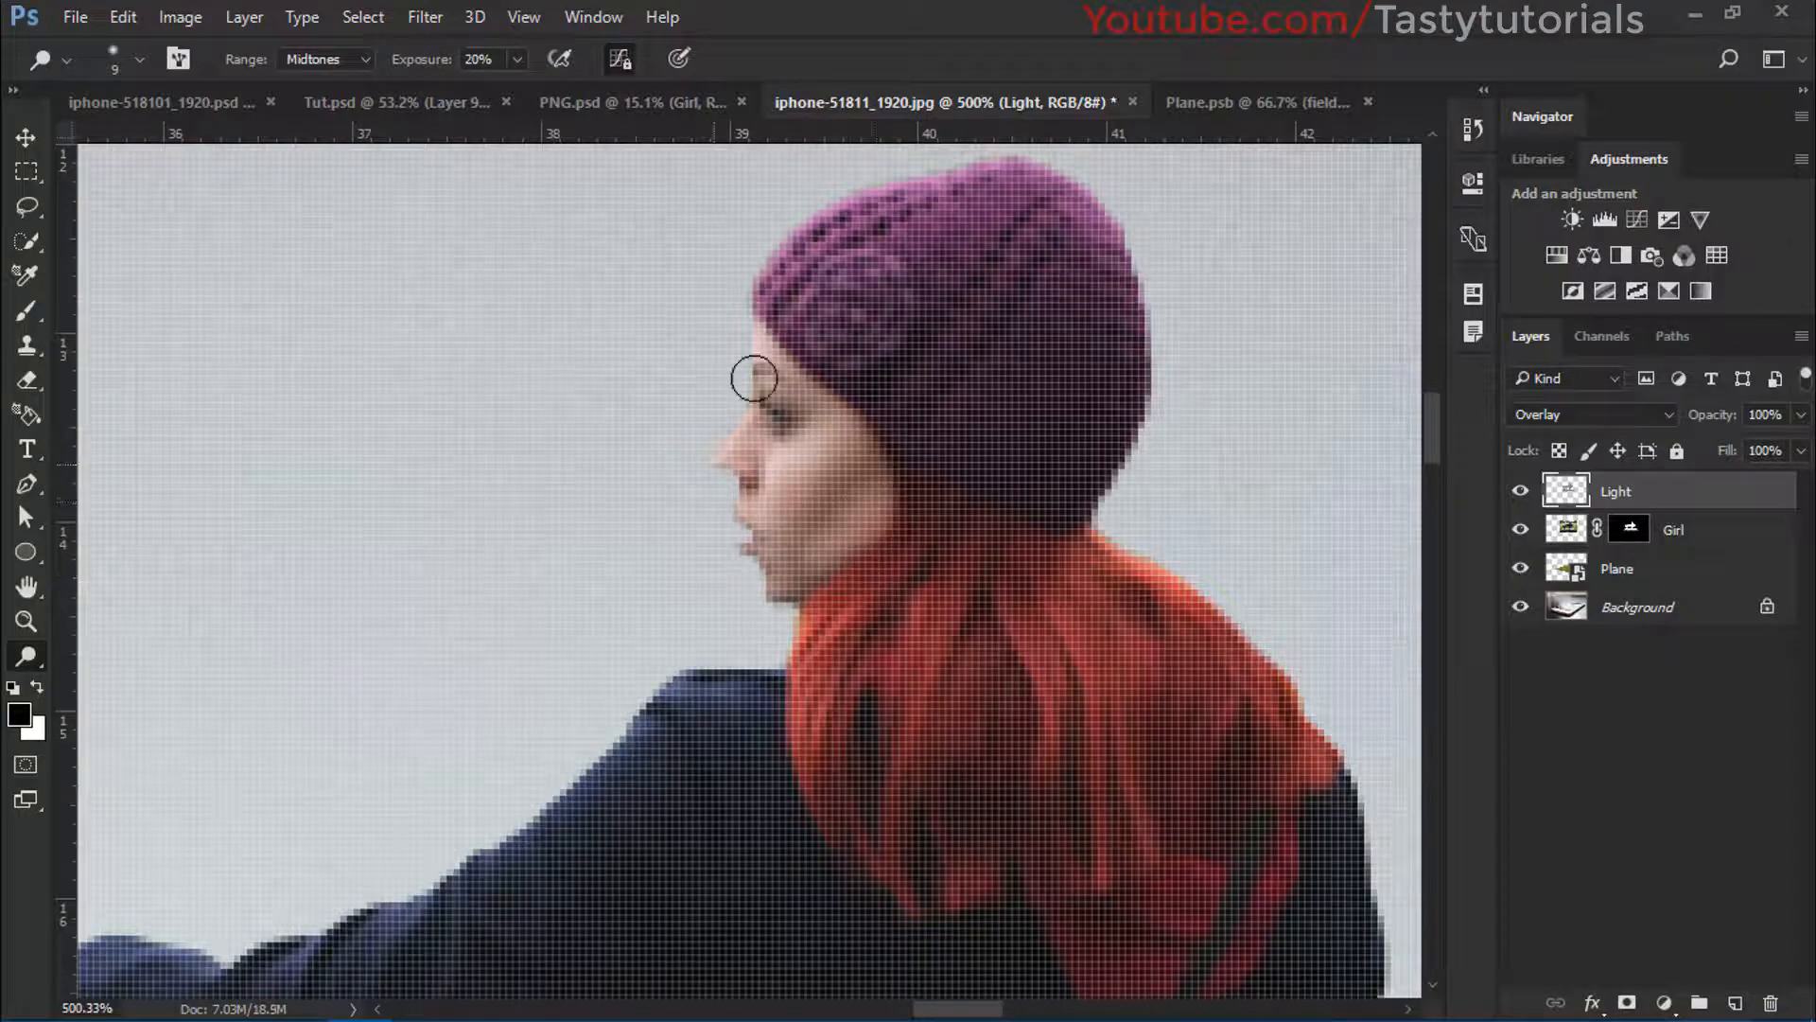
{"action": "left_click_drag", "start_coordinate": [862, 284], "coordinate": [741, 393]}
{"action": "mouse_move", "coordinate": [397, 880]}
{"action": "left_mouse_down"}
{"action": "mouse_move", "coordinate": [640, 567]}
{"action": "mouse_move", "coordinate": [1324, 473]}
{"action": "left_mouse_up"}
Reduce the Dodge brush to 3 px with 60% exposure and undo the last few dodging strokes
{"action": "scroll", "coordinate": [628, 559], "scroll_direction": "up", "scroll_amount": 2}
{"action": "key", "text": "bracketleft"}
{"action": "key", "text": "bracketleft"}
{"action": "key", "text": "bracketleft"}
{"action": "key", "text": "6"}
{"action": "key", "text": "ctrl+alt+z"}
{"action": "key", "text": "ctrl+alt+z"}
{"action": "key", "text": "ctrl+alt+z"}
{"action": "key", "text": "ctrl+alt+z"}
{"action": "key", "text": "ctrl+alt+z"}
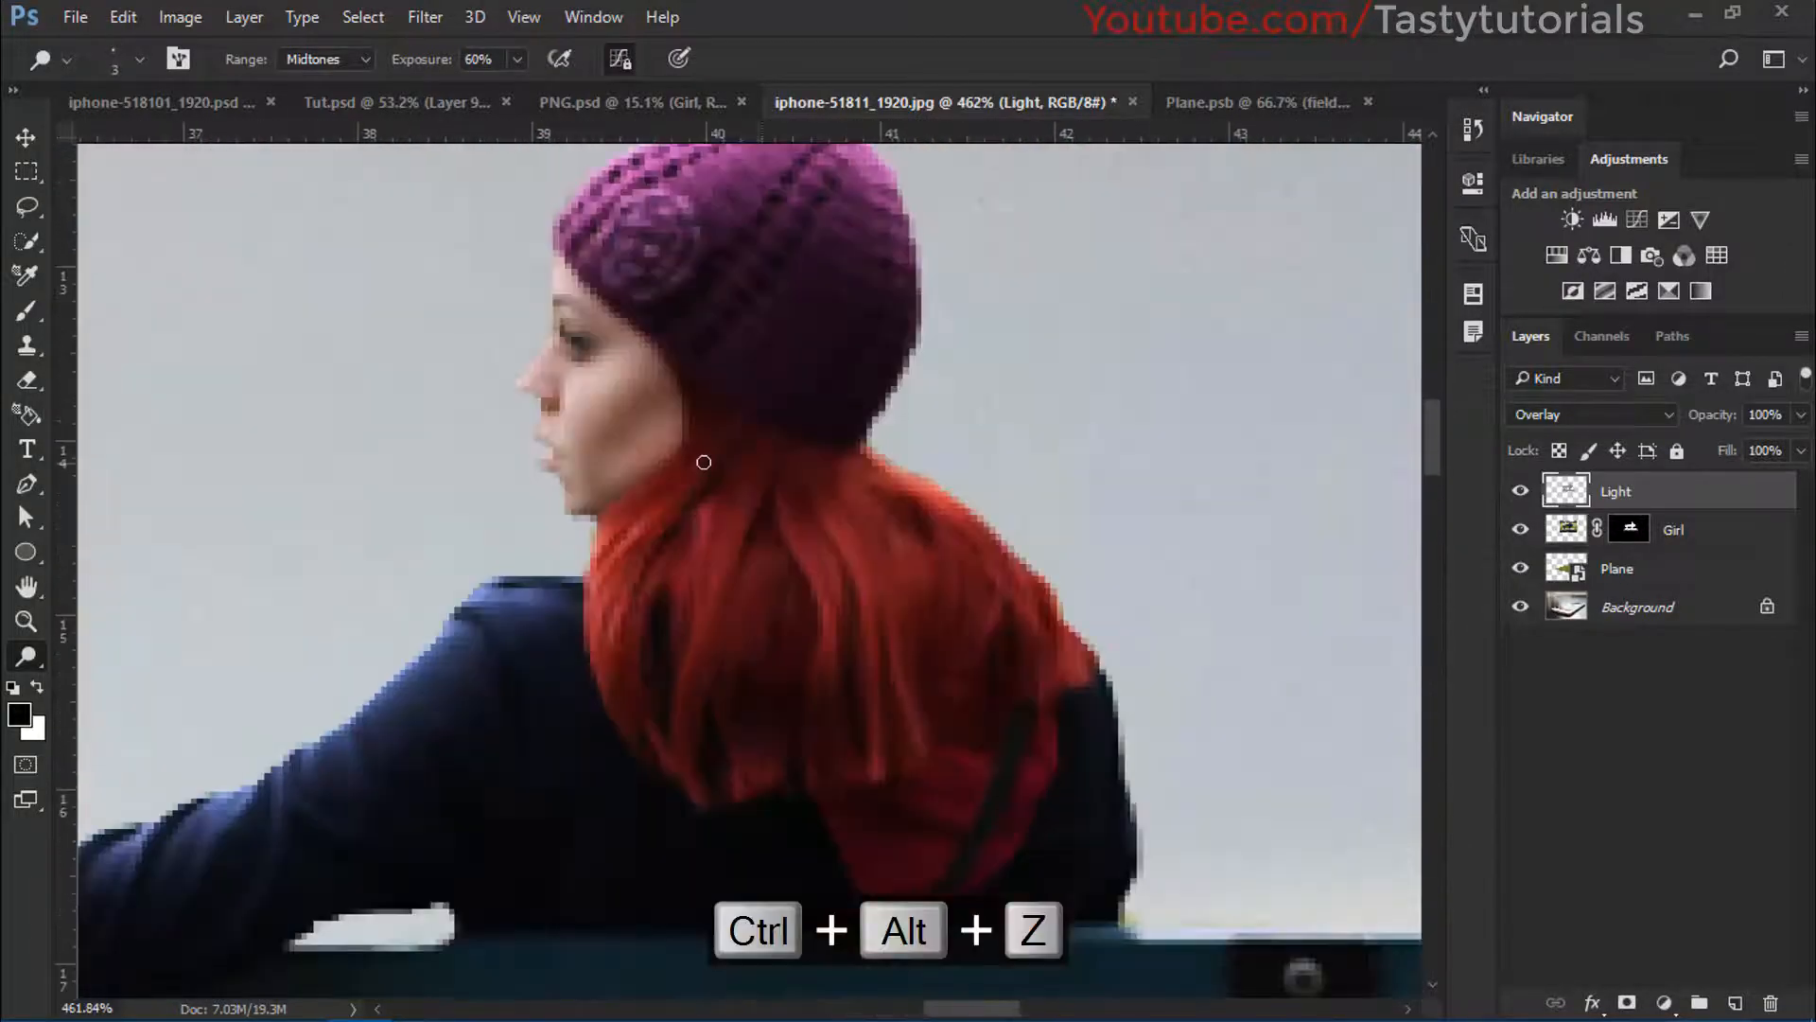
Dodge highlights along the hair strands, coat folds and lower body, using 3 to 20 px brushes at 80 to 88% exposure
{"action": "scroll", "coordinate": [616, 770], "scroll_direction": "up", "scroll_amount": 2}
{"action": "left_click_drag", "start_coordinate": [775, 576], "coordinate": [579, 617]}
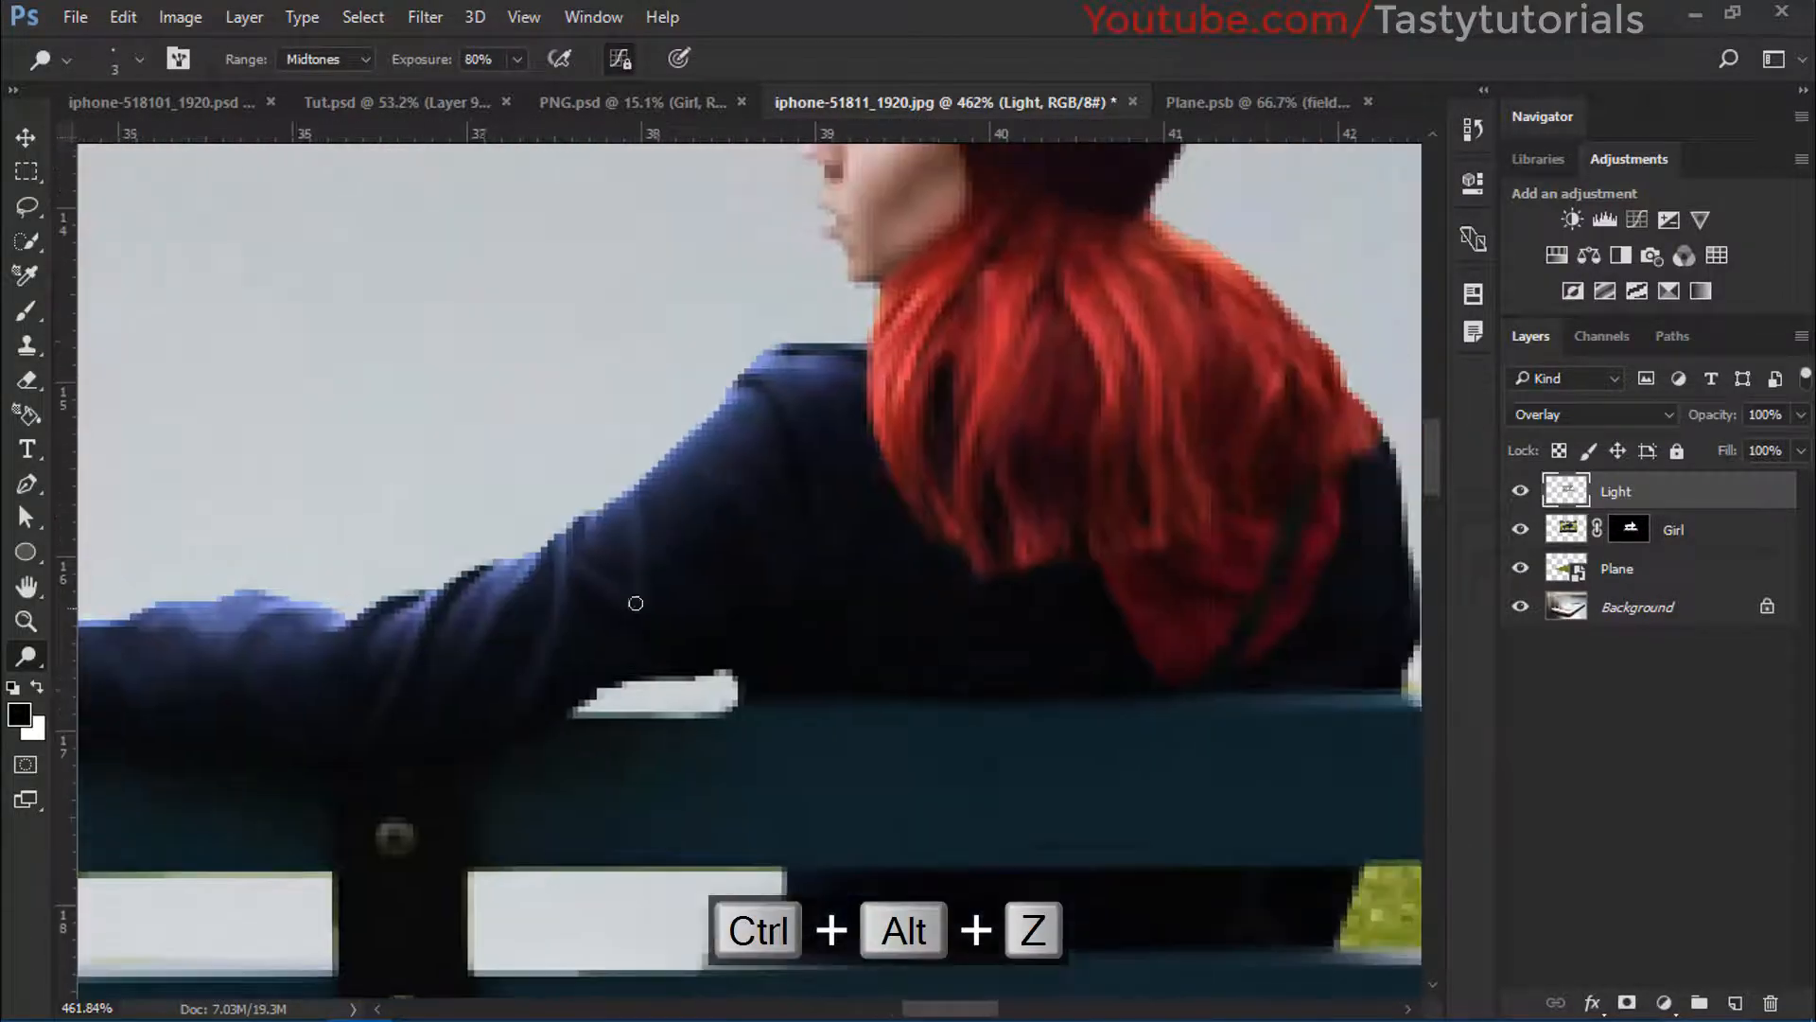
{"action": "scroll", "coordinate": [887, 579], "scroll_direction": "down", "scroll_amount": 3}
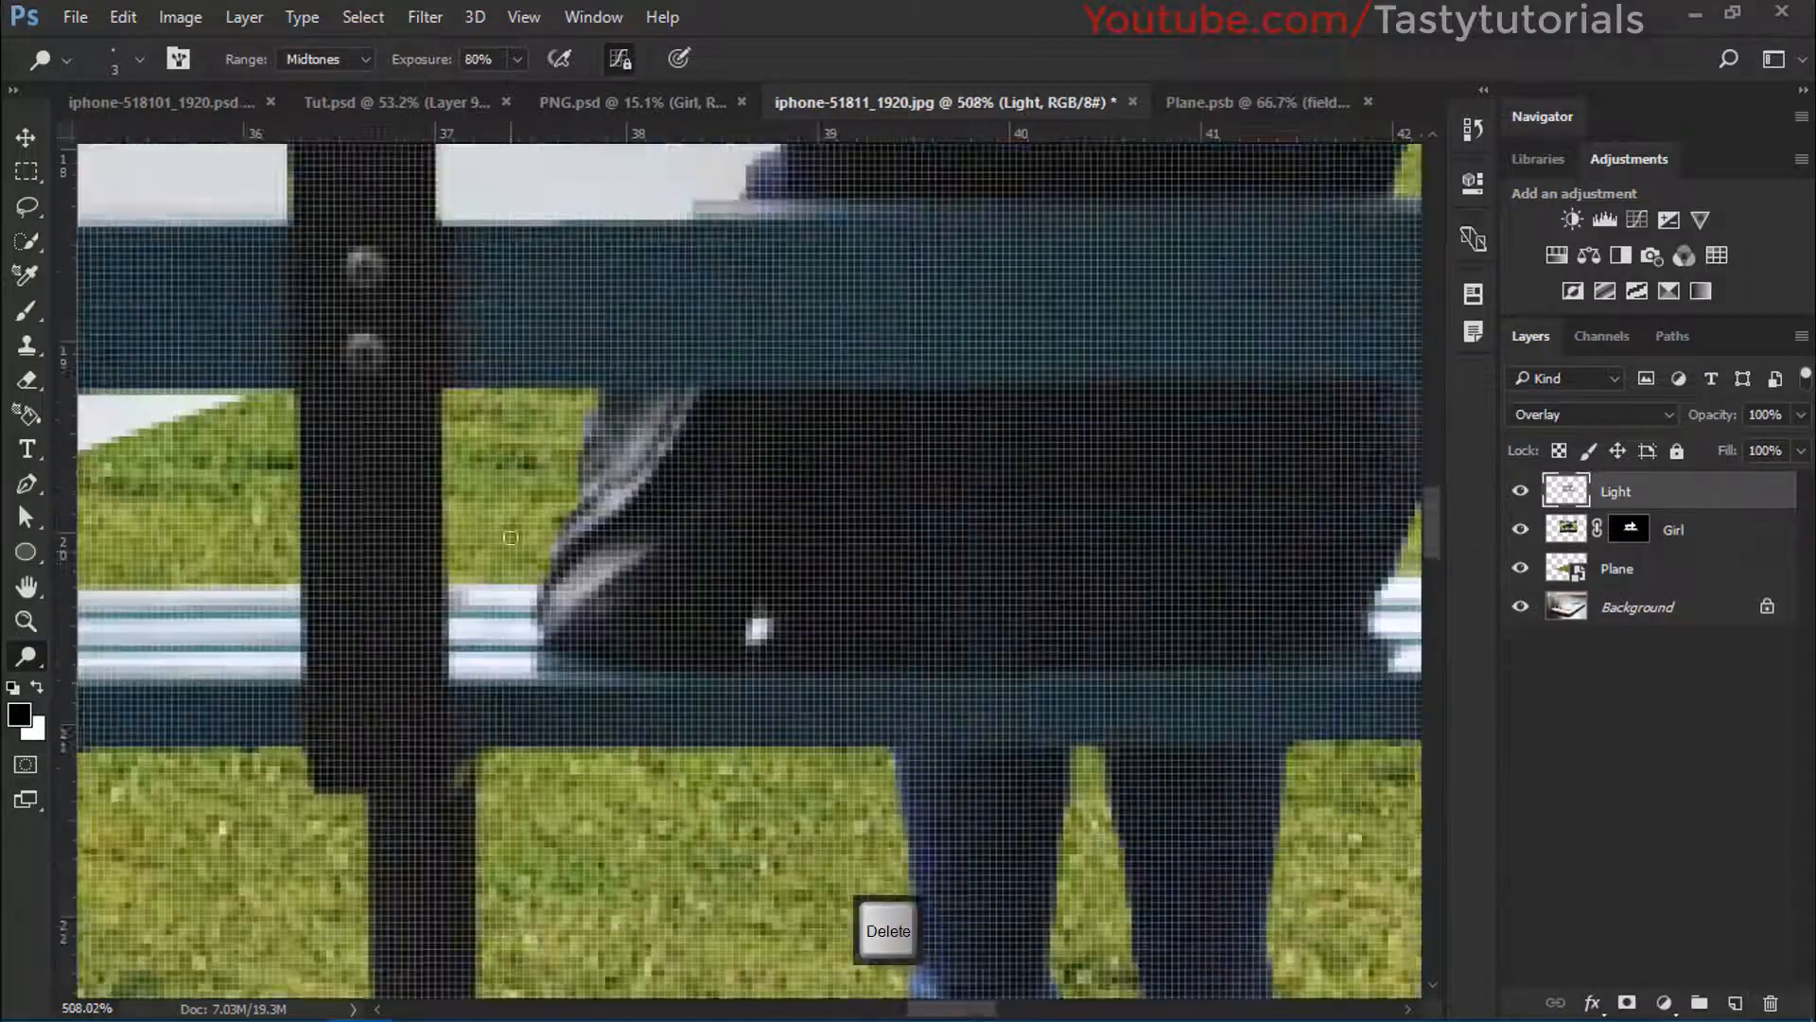
{"action": "scroll", "coordinate": [1029, 211], "scroll_direction": "down", "scroll_amount": 2}
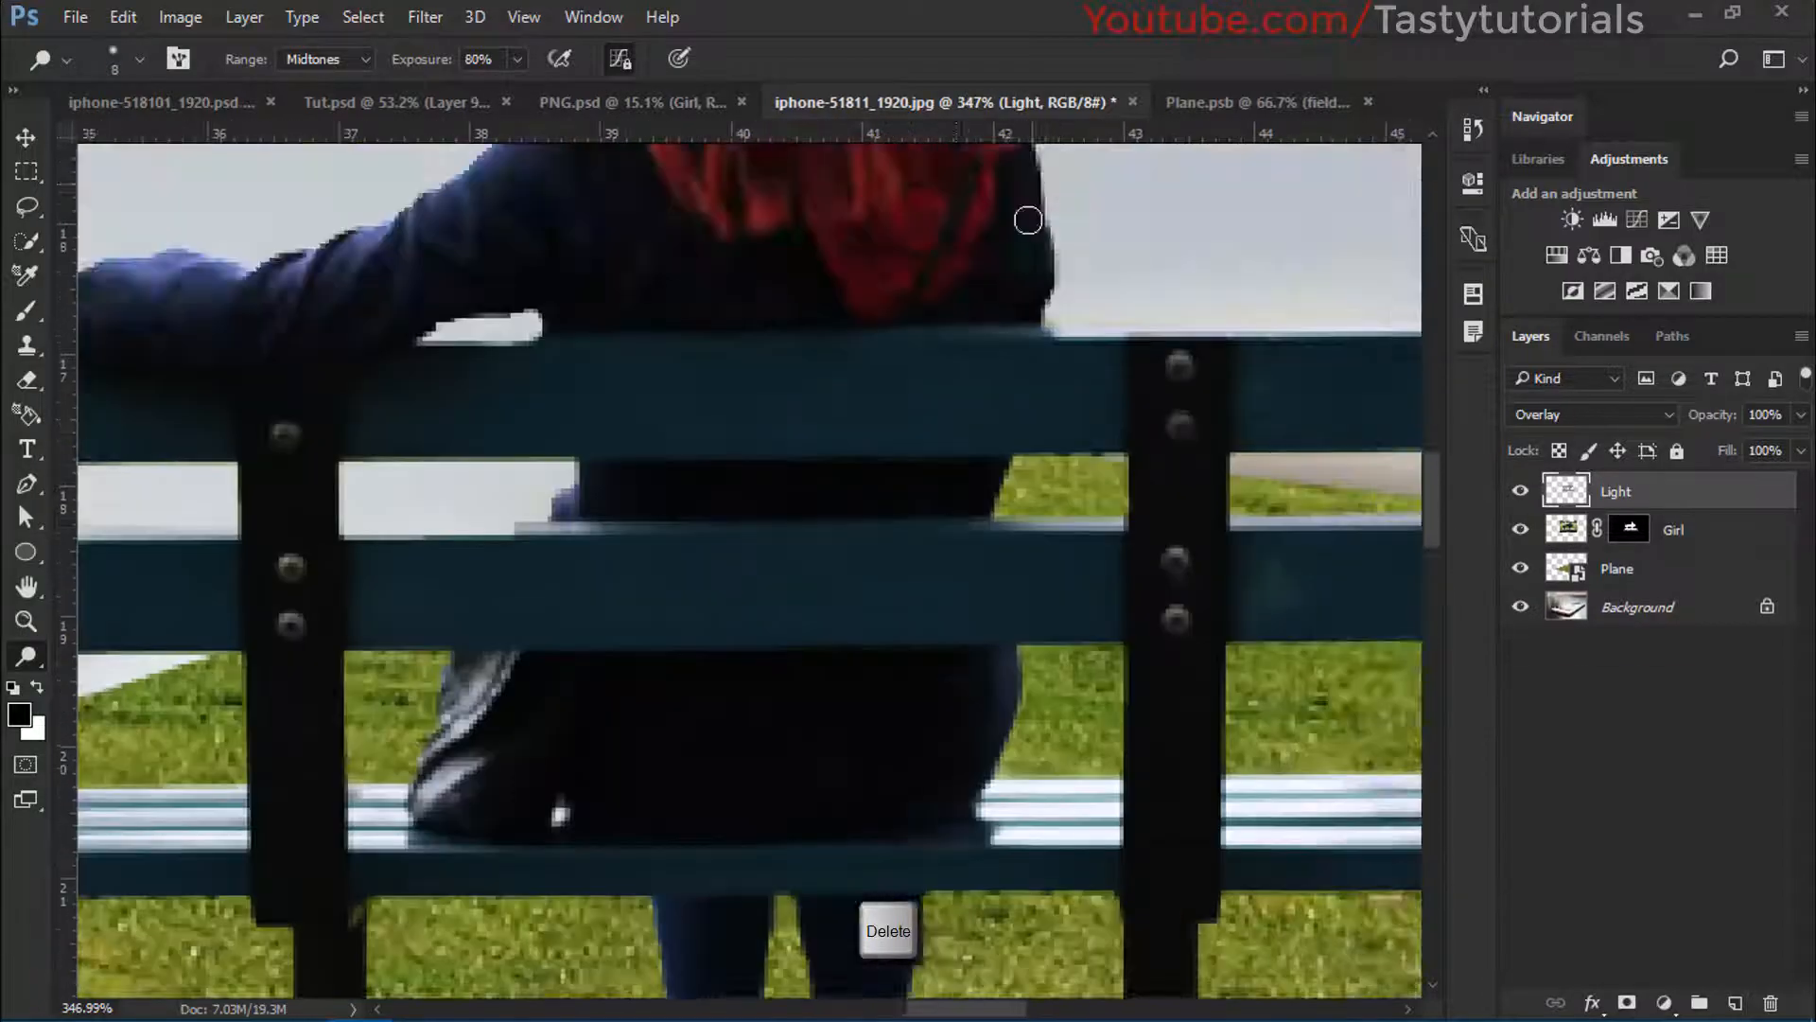
{"action": "scroll", "coordinate": [910, 632], "scroll_direction": "down", "scroll_amount": 3}
{"action": "left_click_drag", "start_coordinate": [922, 631], "coordinate": [911, 651]}
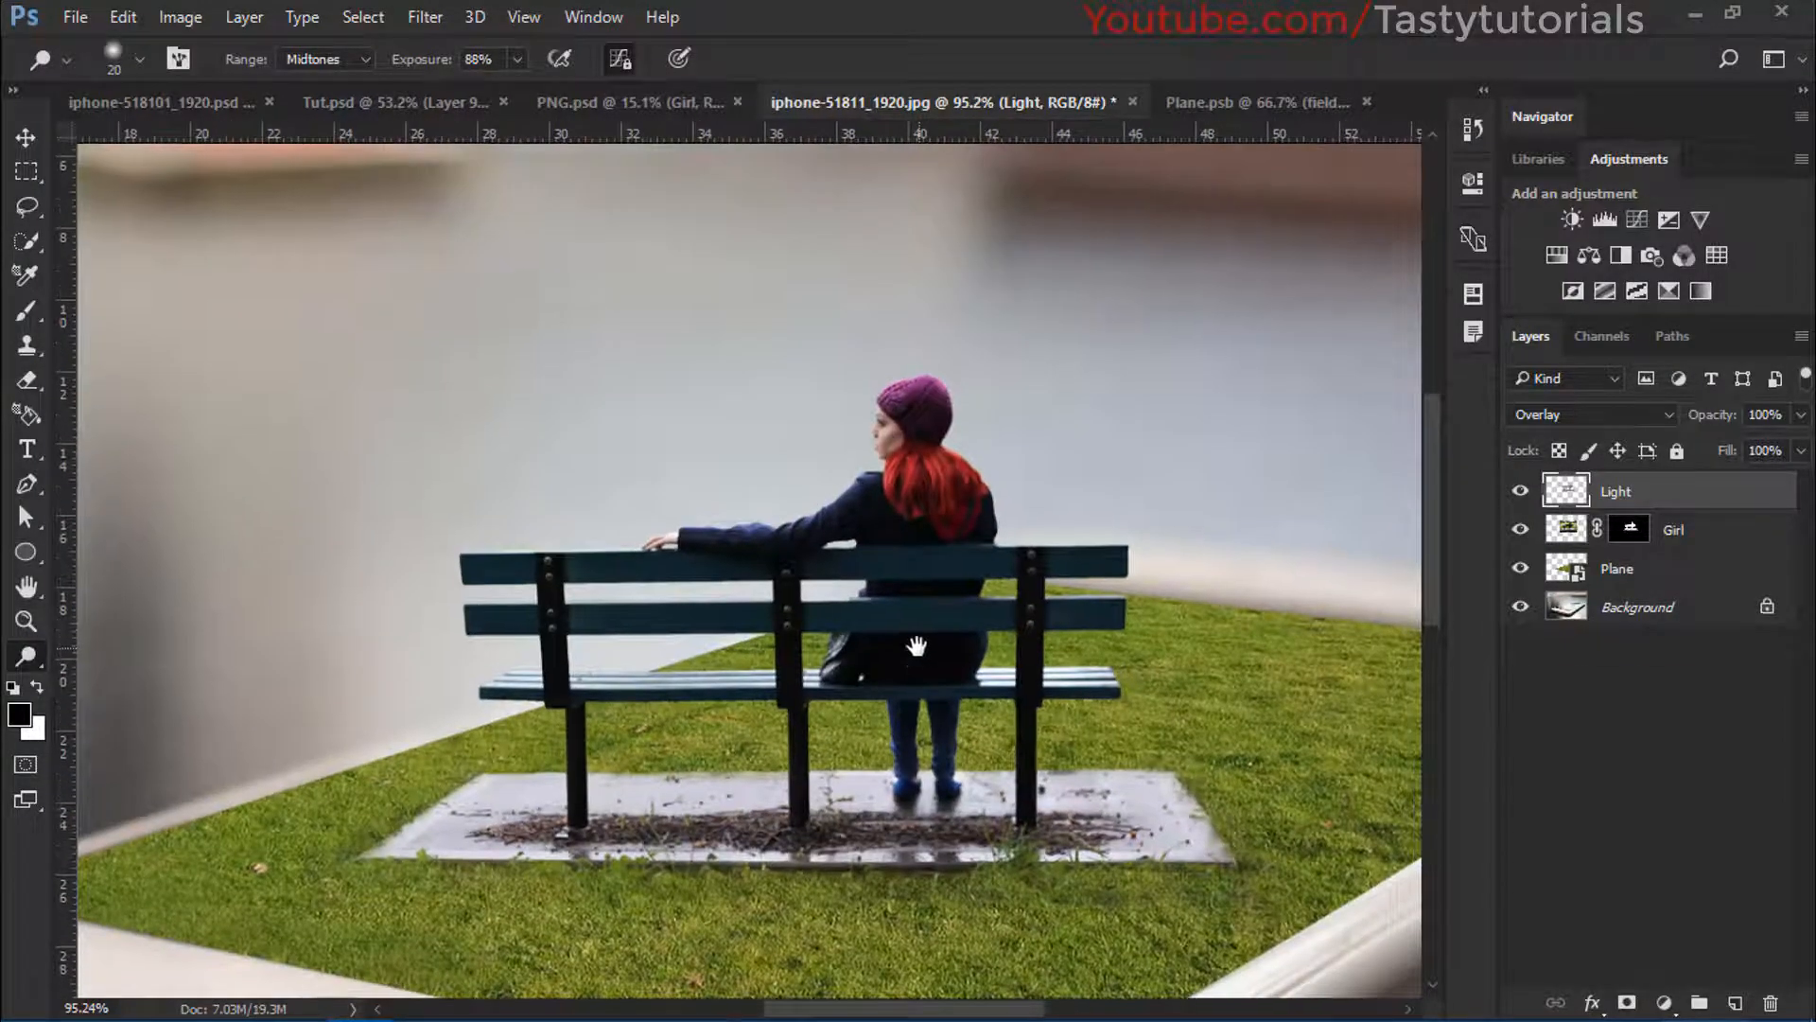
Add a new empty layer above the Light layer and name it Dark
{"action": "scroll", "coordinate": [912, 651], "scroll_direction": "up", "scroll_amount": 2}
{"action": "left_click", "coordinate": [1734, 1004]}
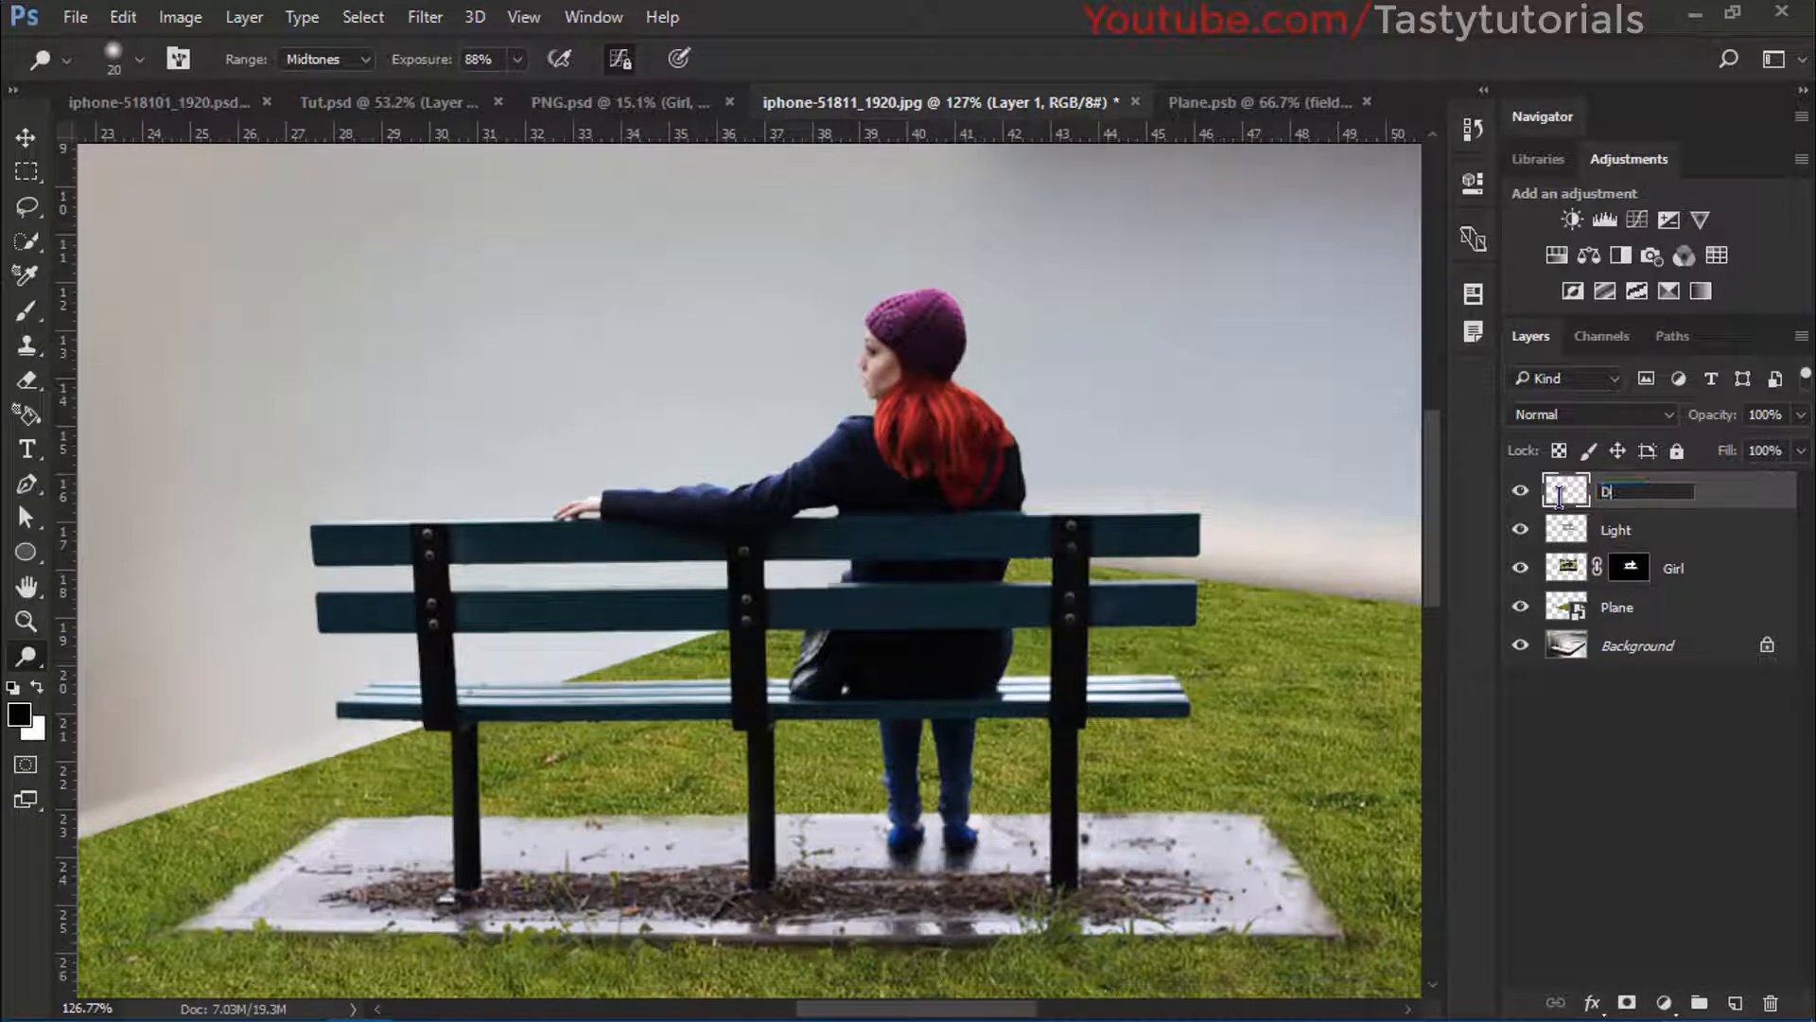
{"action": "type", "text": "k"}
{"action": "key", "text": "Return"}
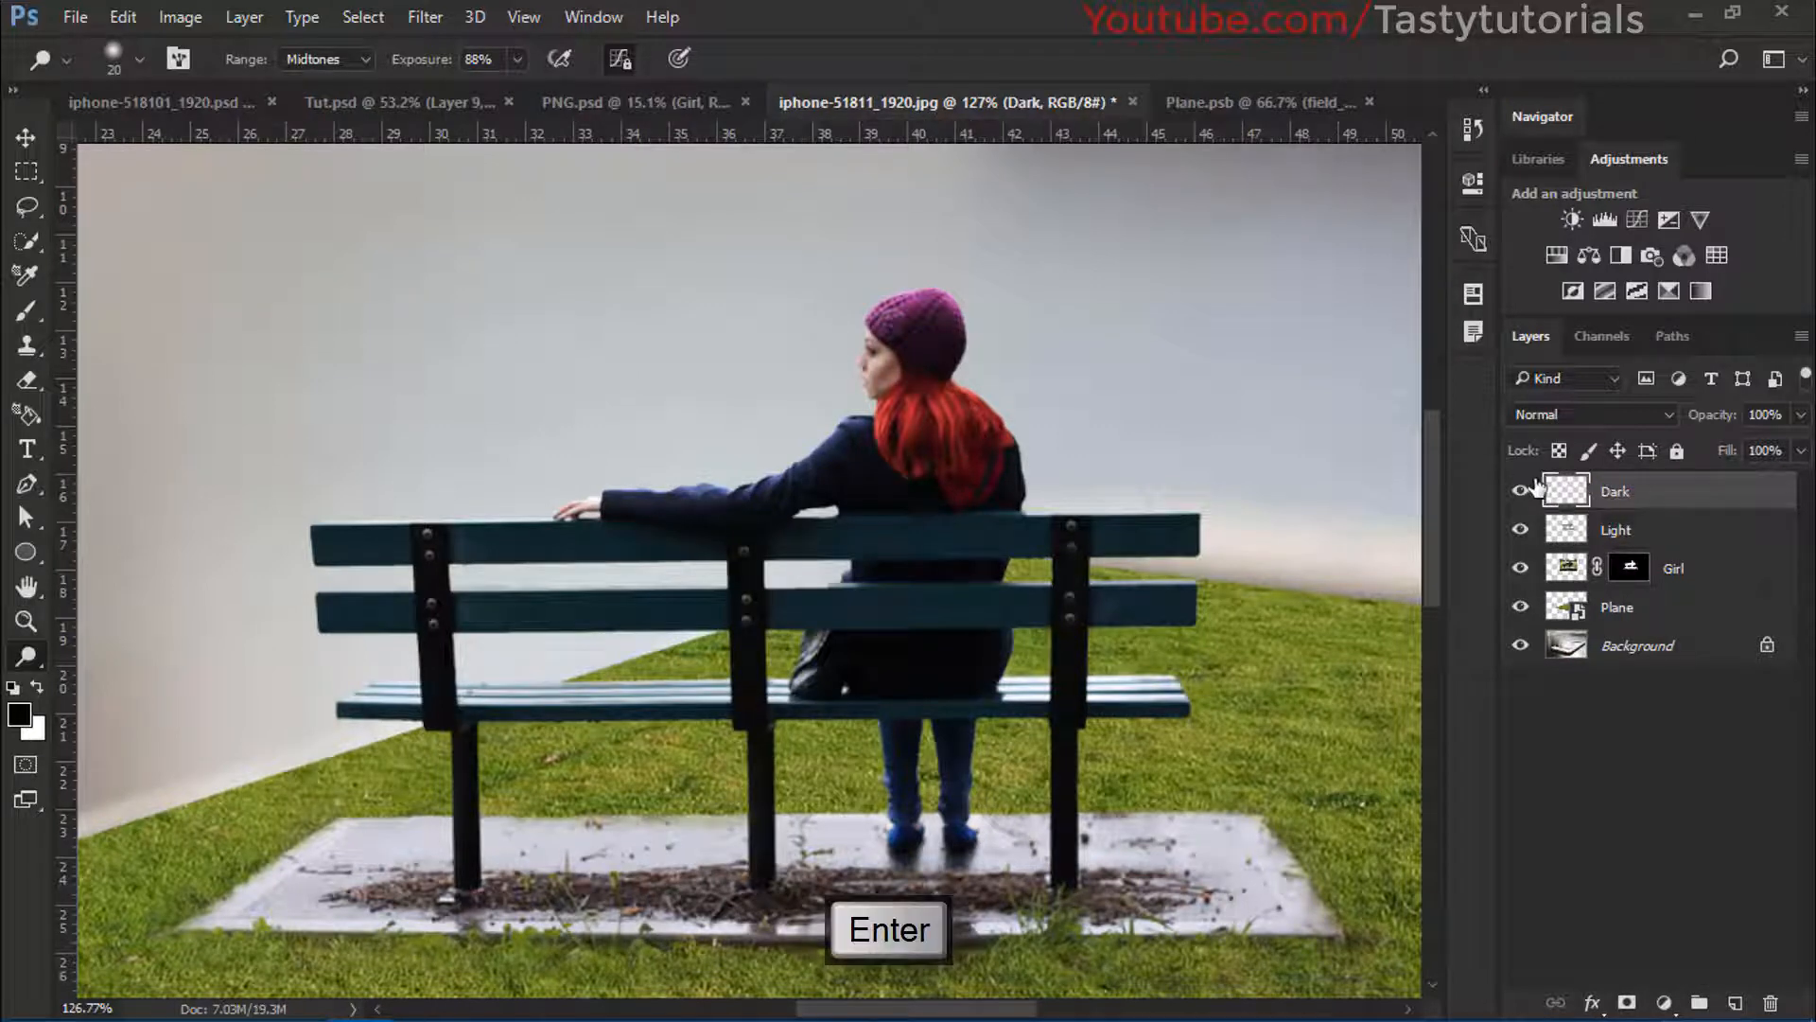
Load the woman and bench outline from the Girl layer as a selection and fill it with 50% Gray at 100% opacity on Dark
{"action": "left_click", "coordinate": [1570, 566], "text": "ctrl"}
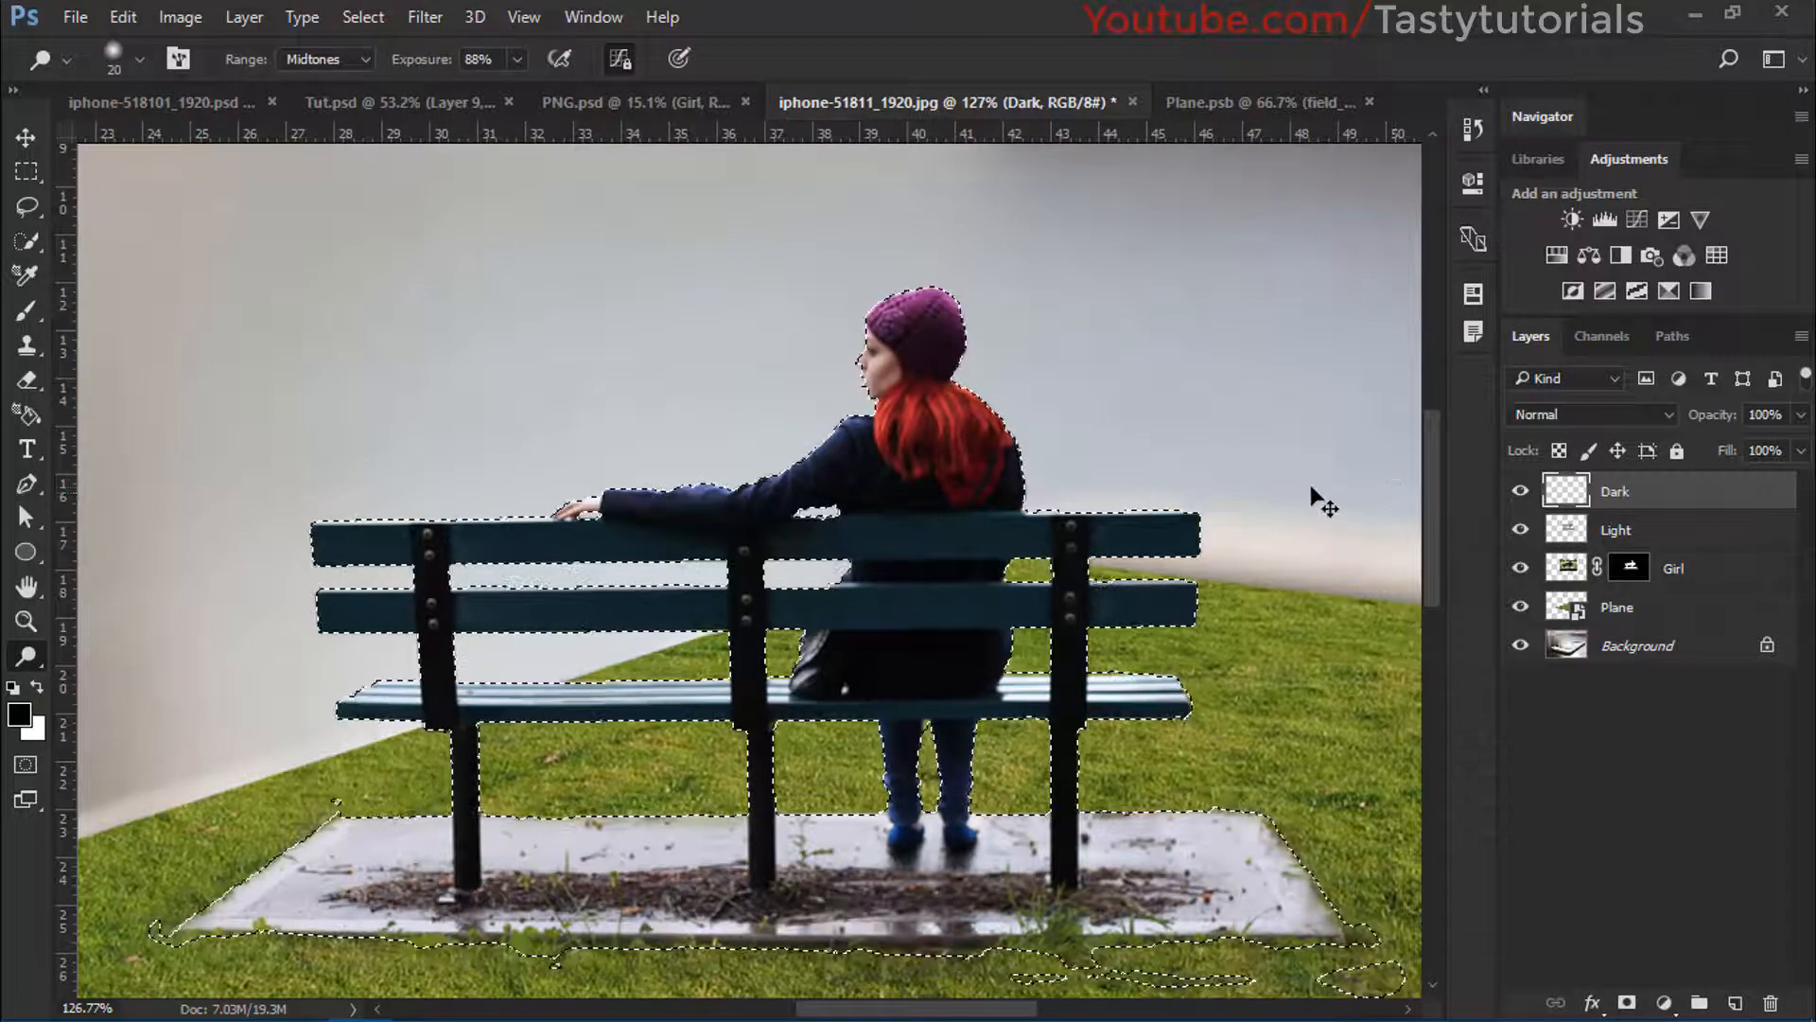
{"action": "key", "text": "shift+BackSpace"}
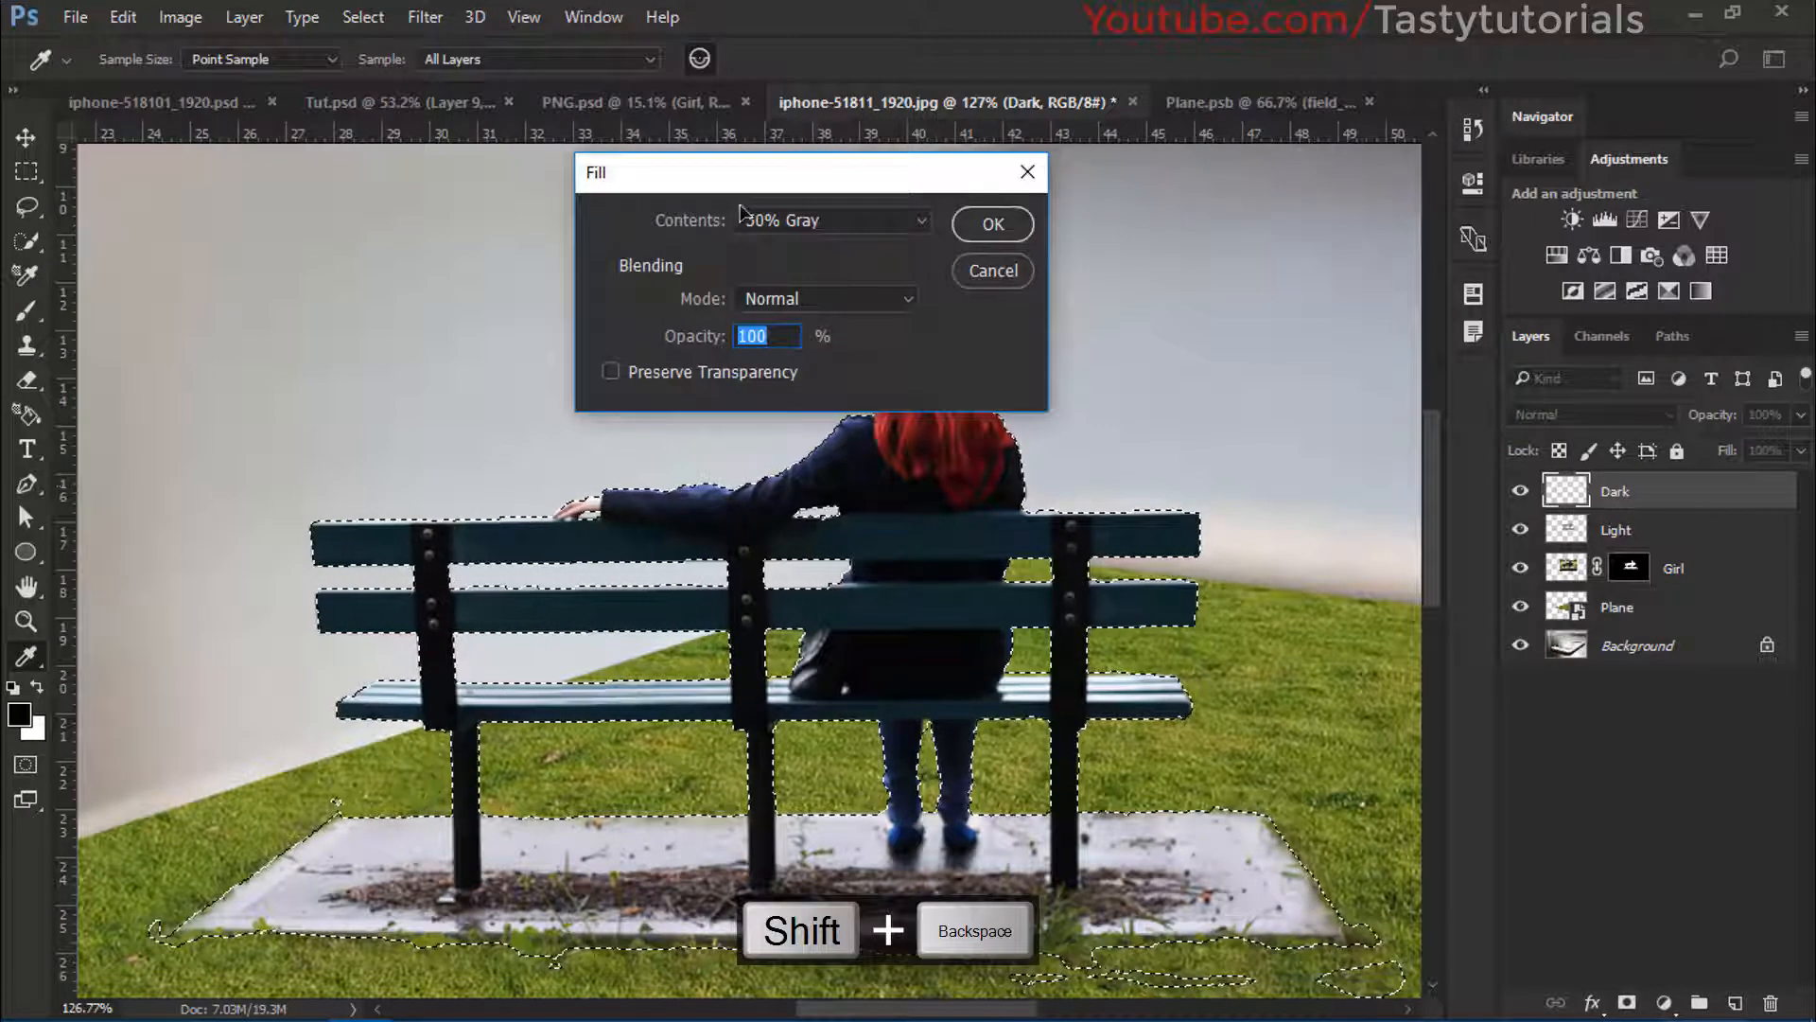
{"action": "left_click", "coordinate": [985, 225]}
Set the Dark layer's blending mode to Overlay and clear the selection
{"action": "left_click", "coordinate": [1592, 415]}
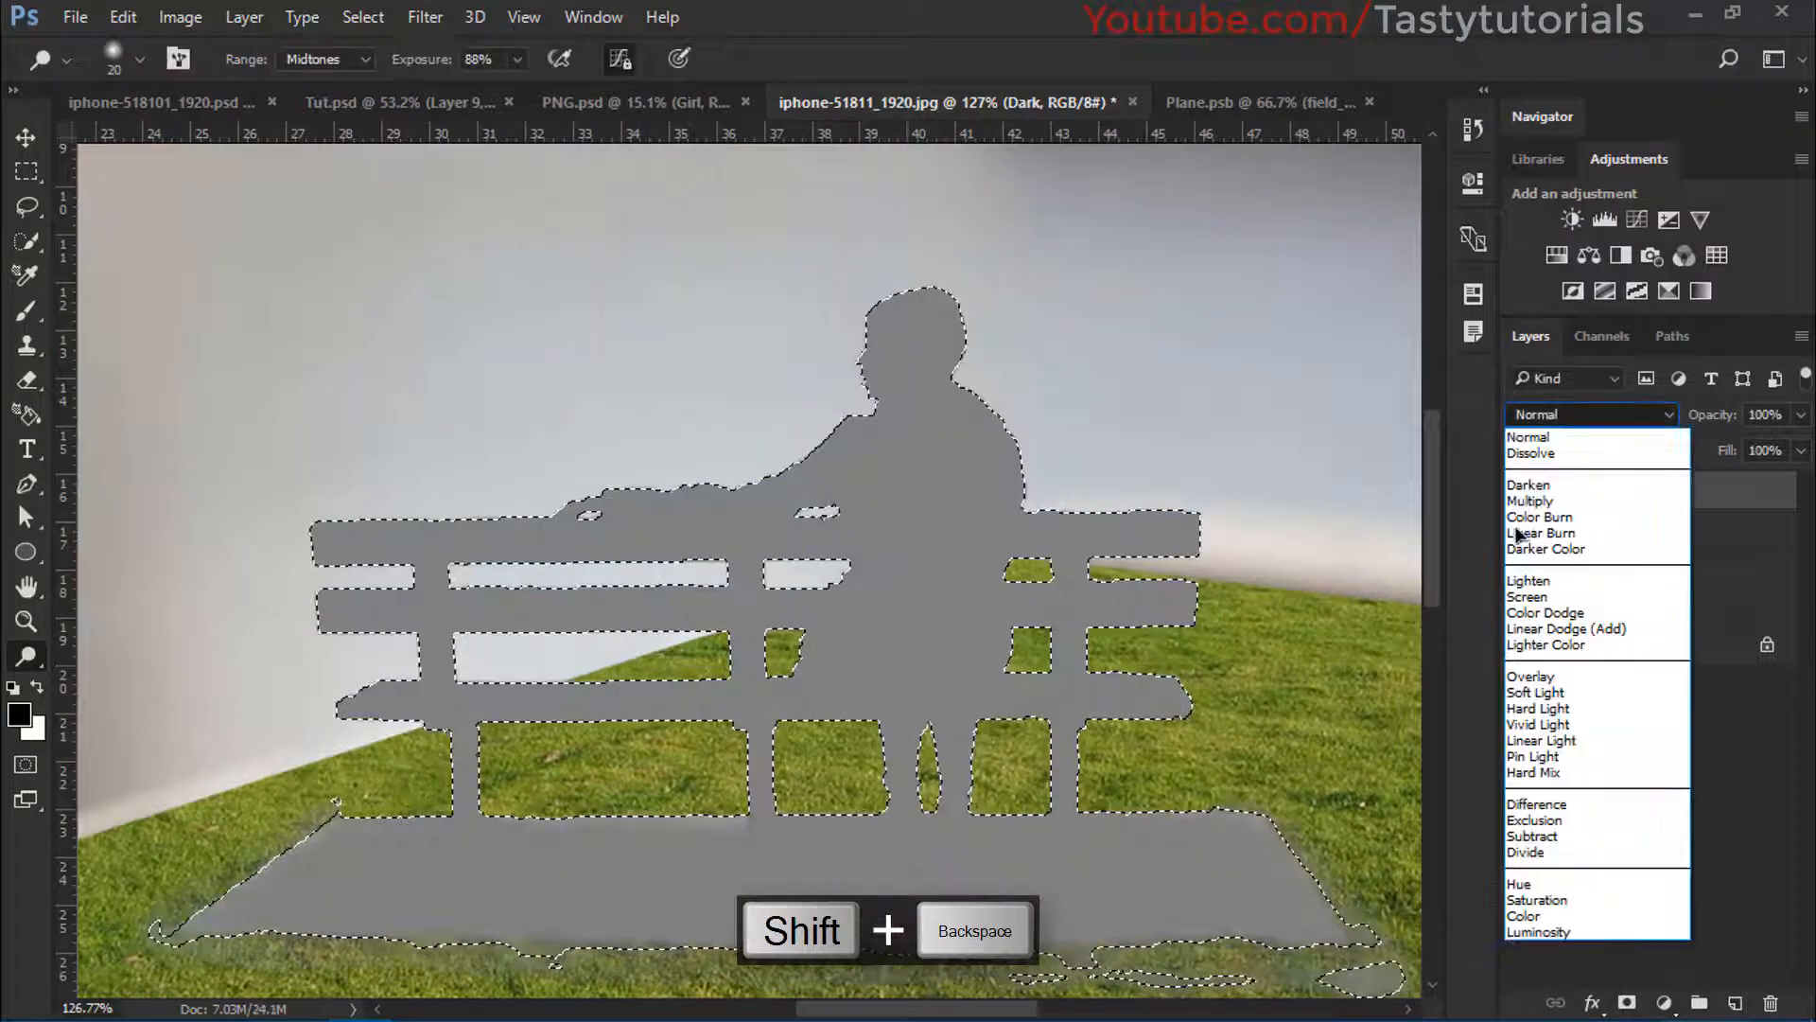
{"action": "left_click", "coordinate": [1541, 667]}
{"action": "scroll", "coordinate": [937, 417], "scroll_direction": "up", "scroll_amount": 2}
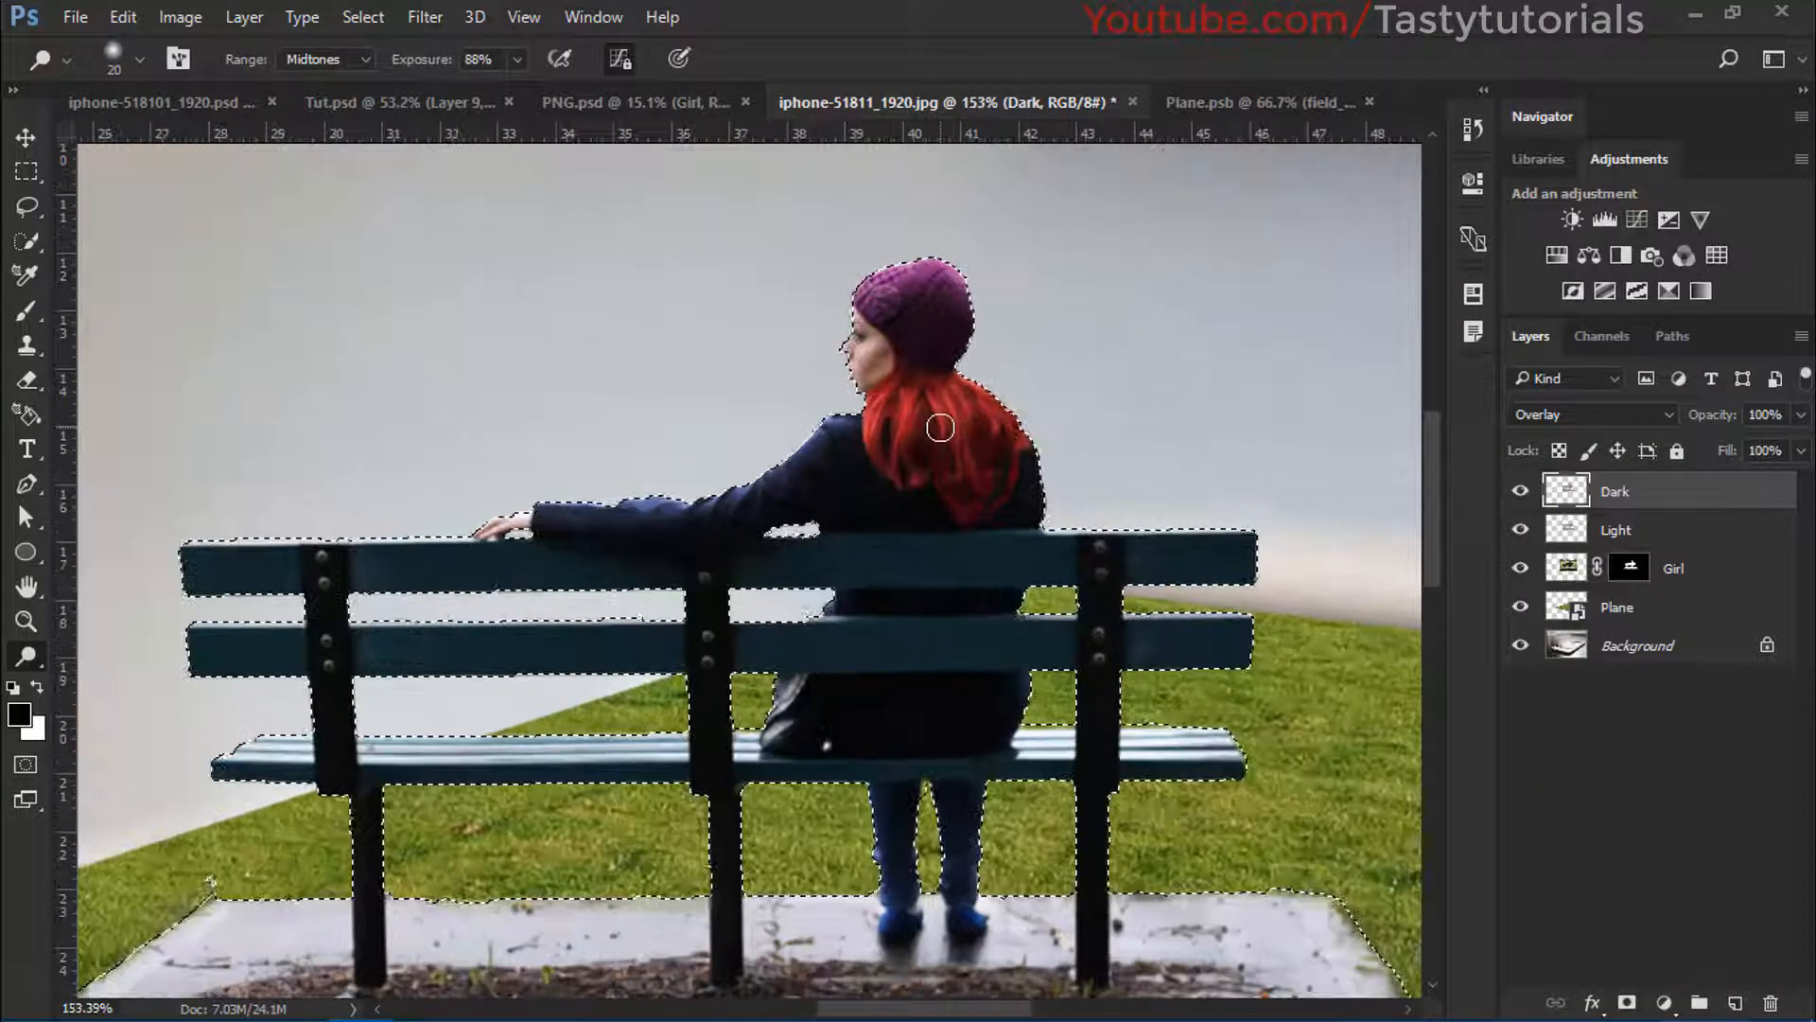
{"action": "key", "text": "ctrl+d"}
Deepen the shadows on the woman, bench and ground with the Burn tool on midtones at 34% exposure, using 9 to 35 px brushes
{"action": "scroll", "coordinate": [909, 418], "scroll_direction": "up", "scroll_amount": 5}
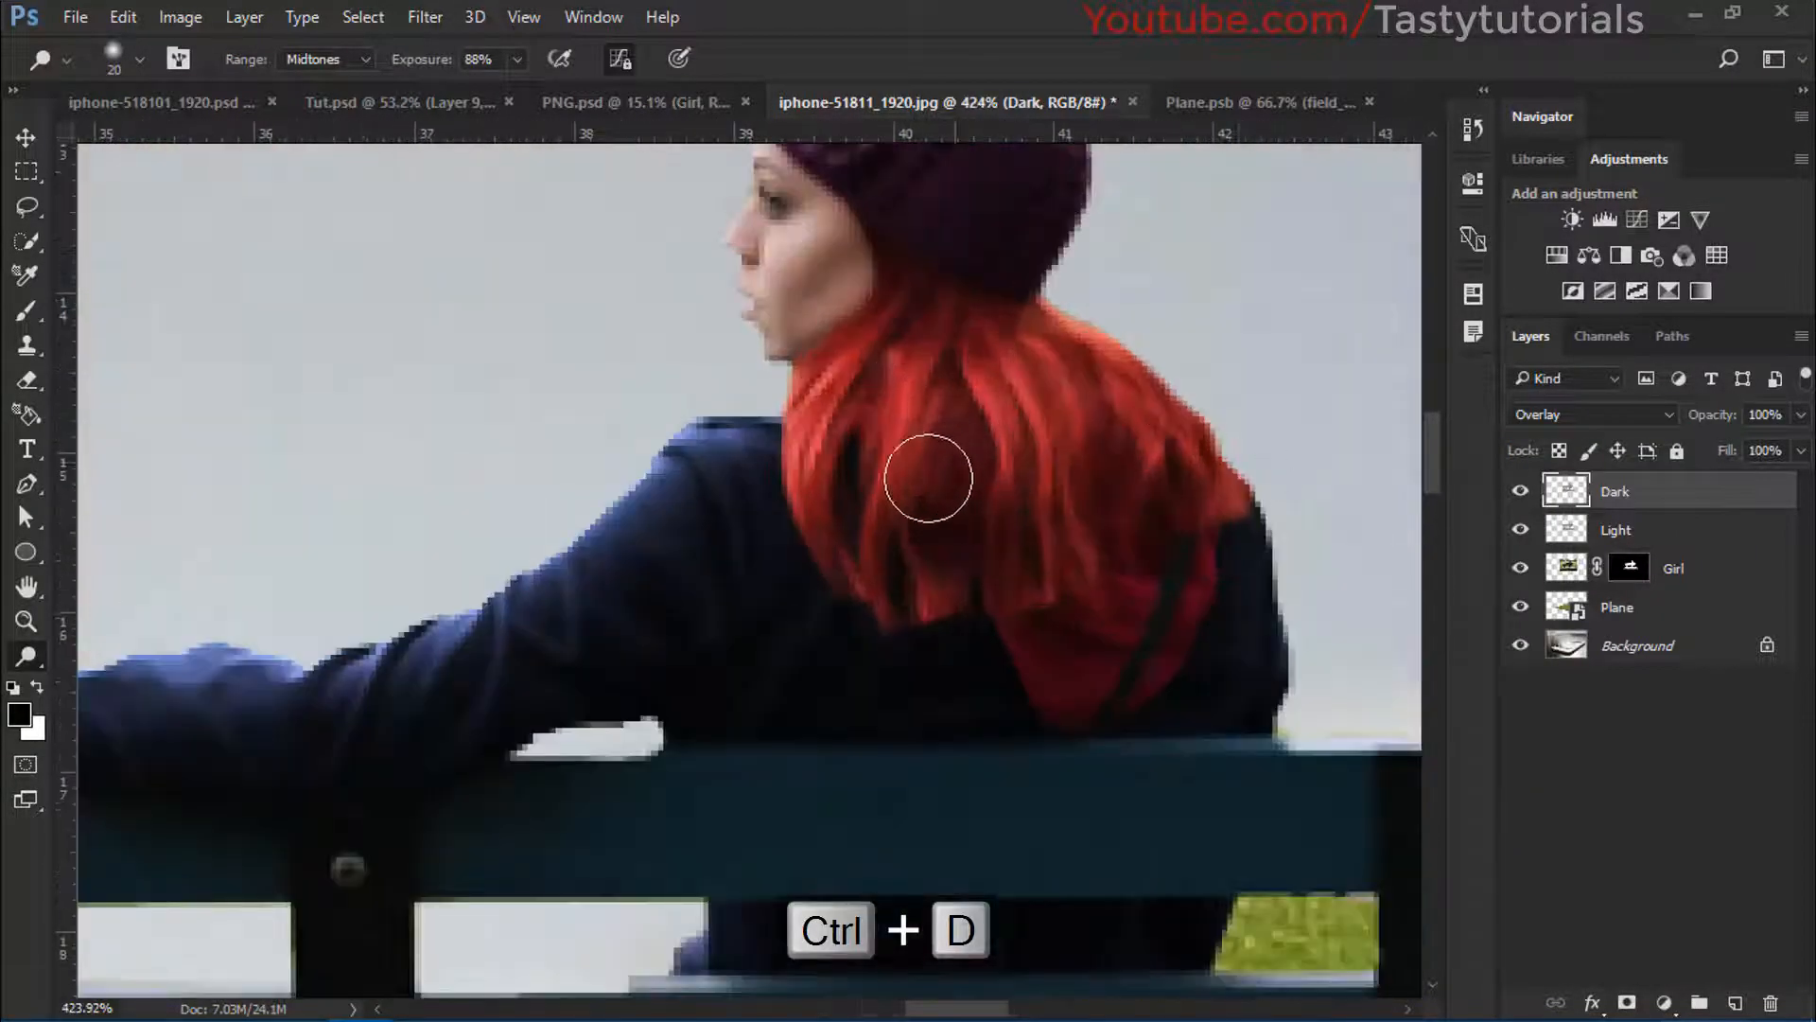
{"action": "left_click", "coordinate": [34, 605]}
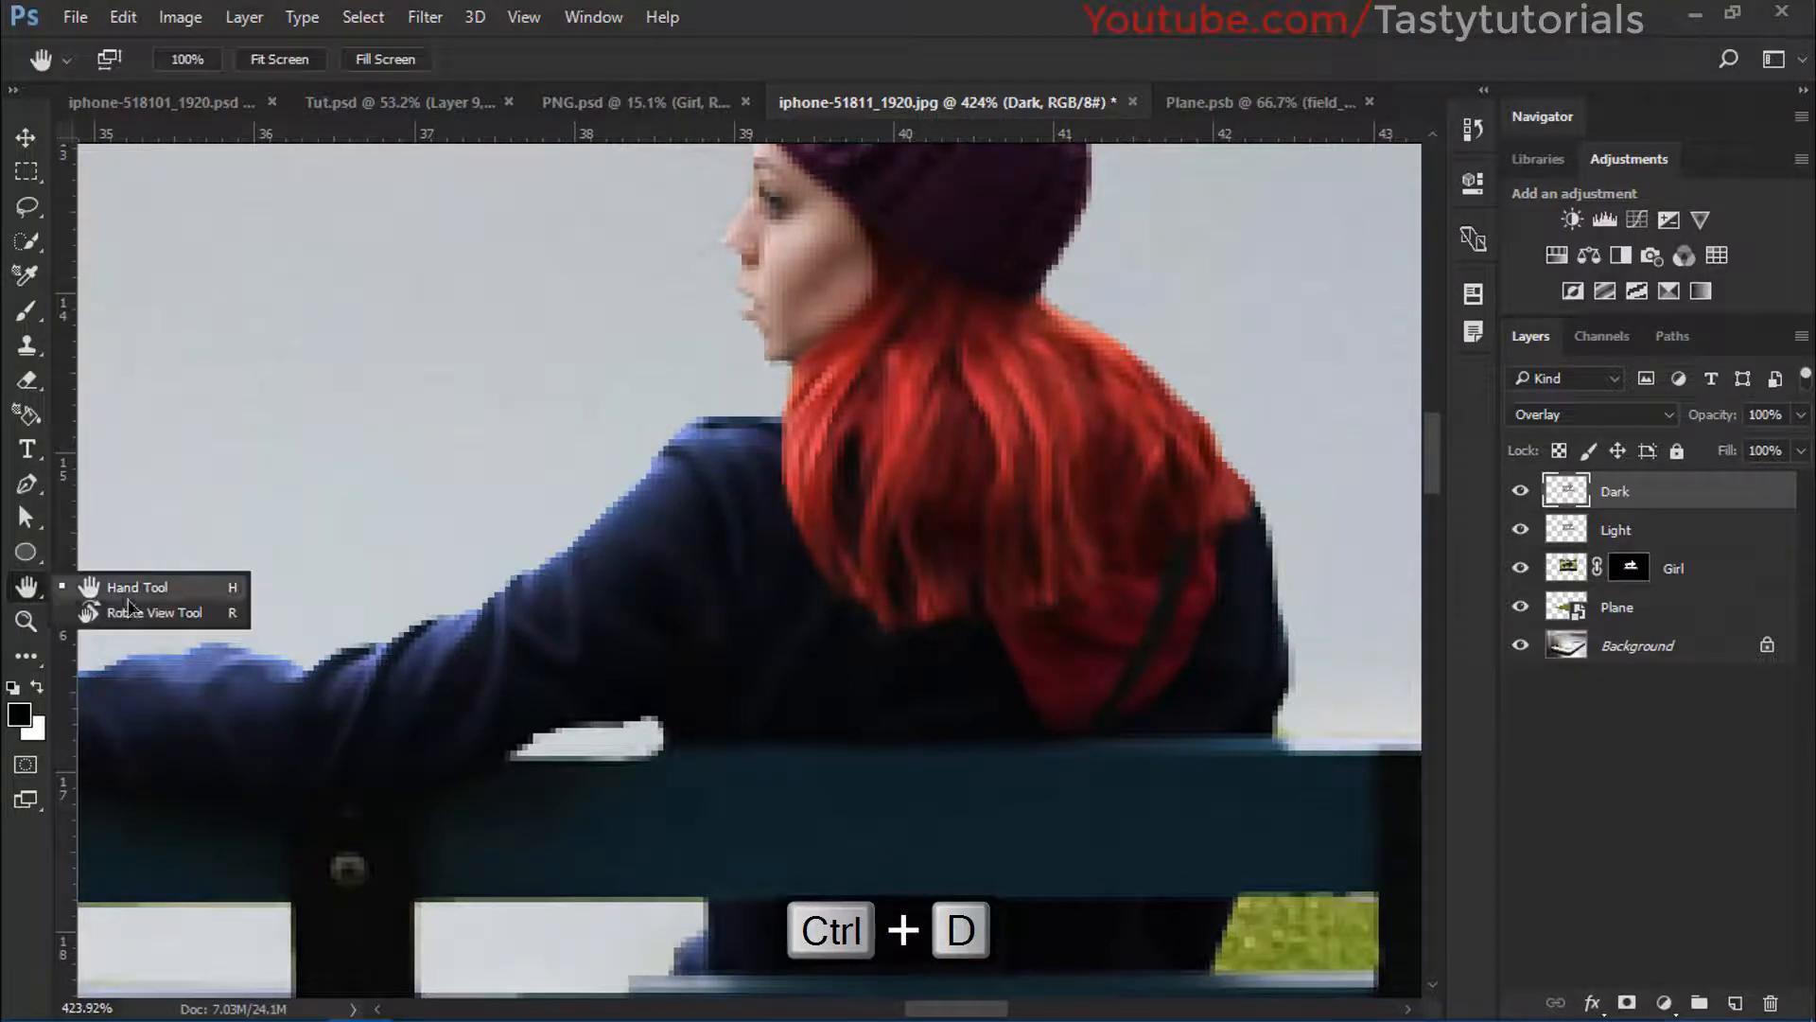
{"action": "left_click", "coordinate": [32, 662]}
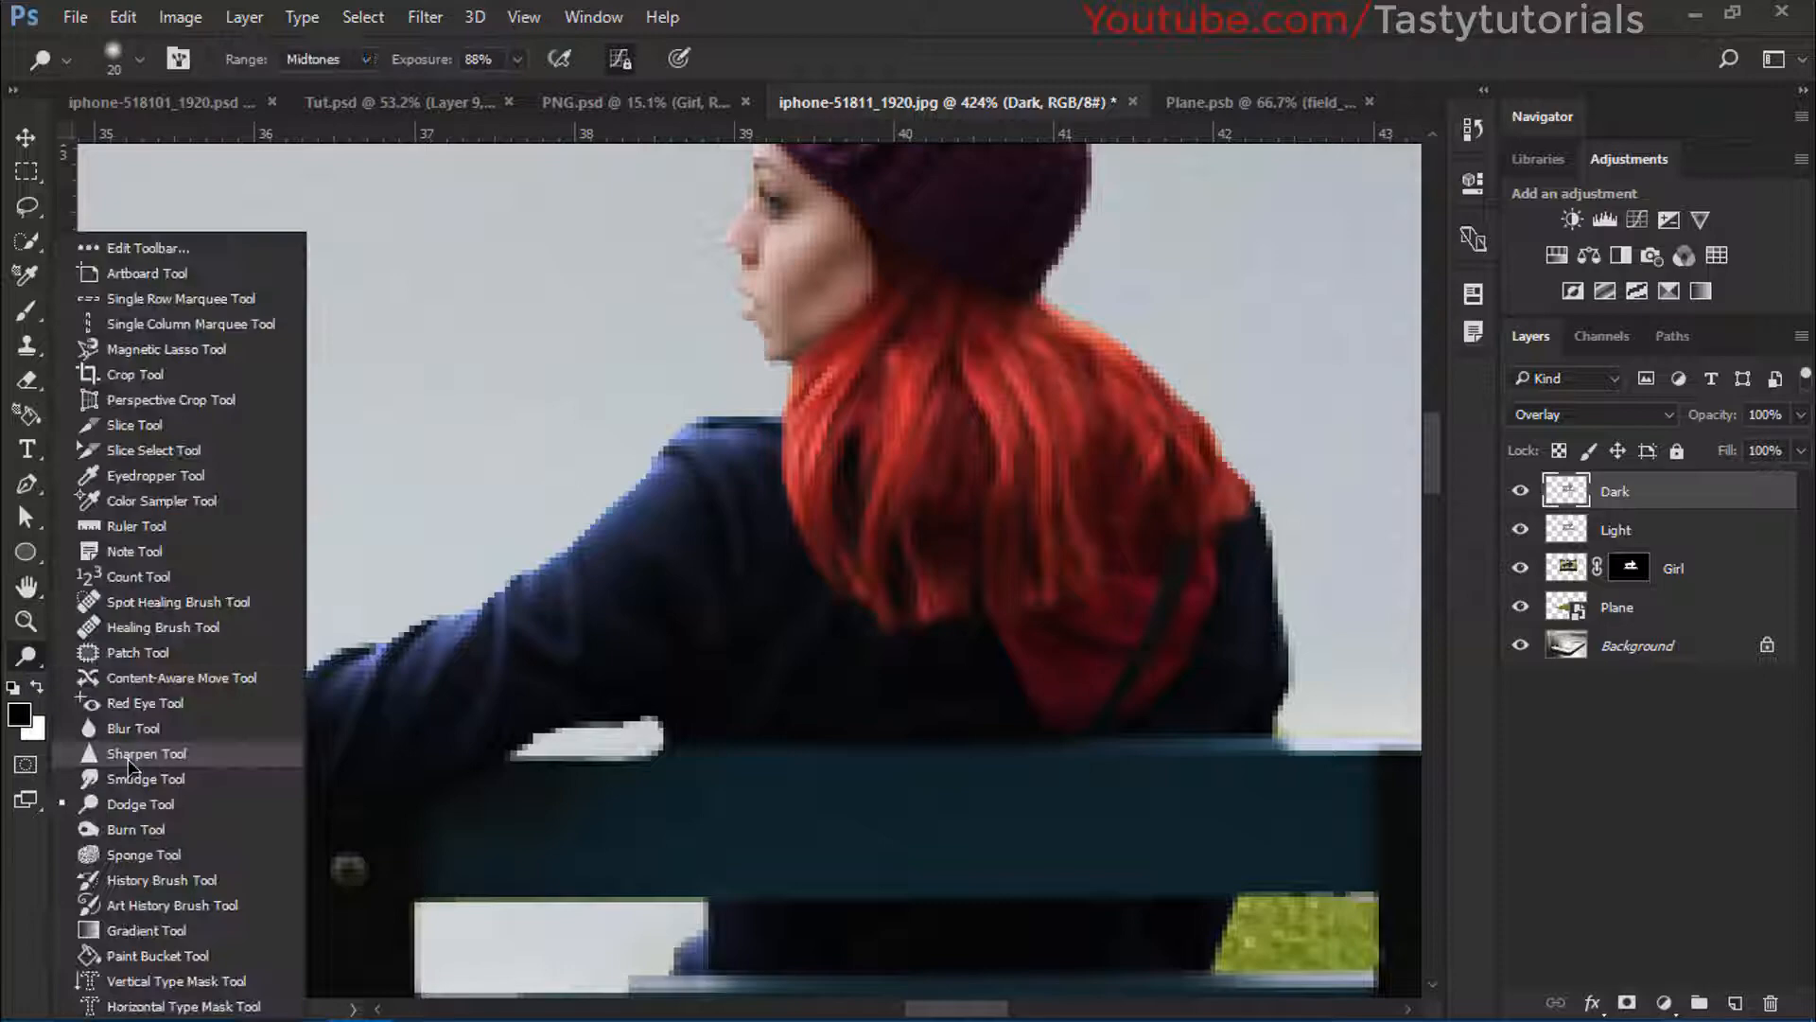
{"action": "left_click", "coordinate": [142, 823]}
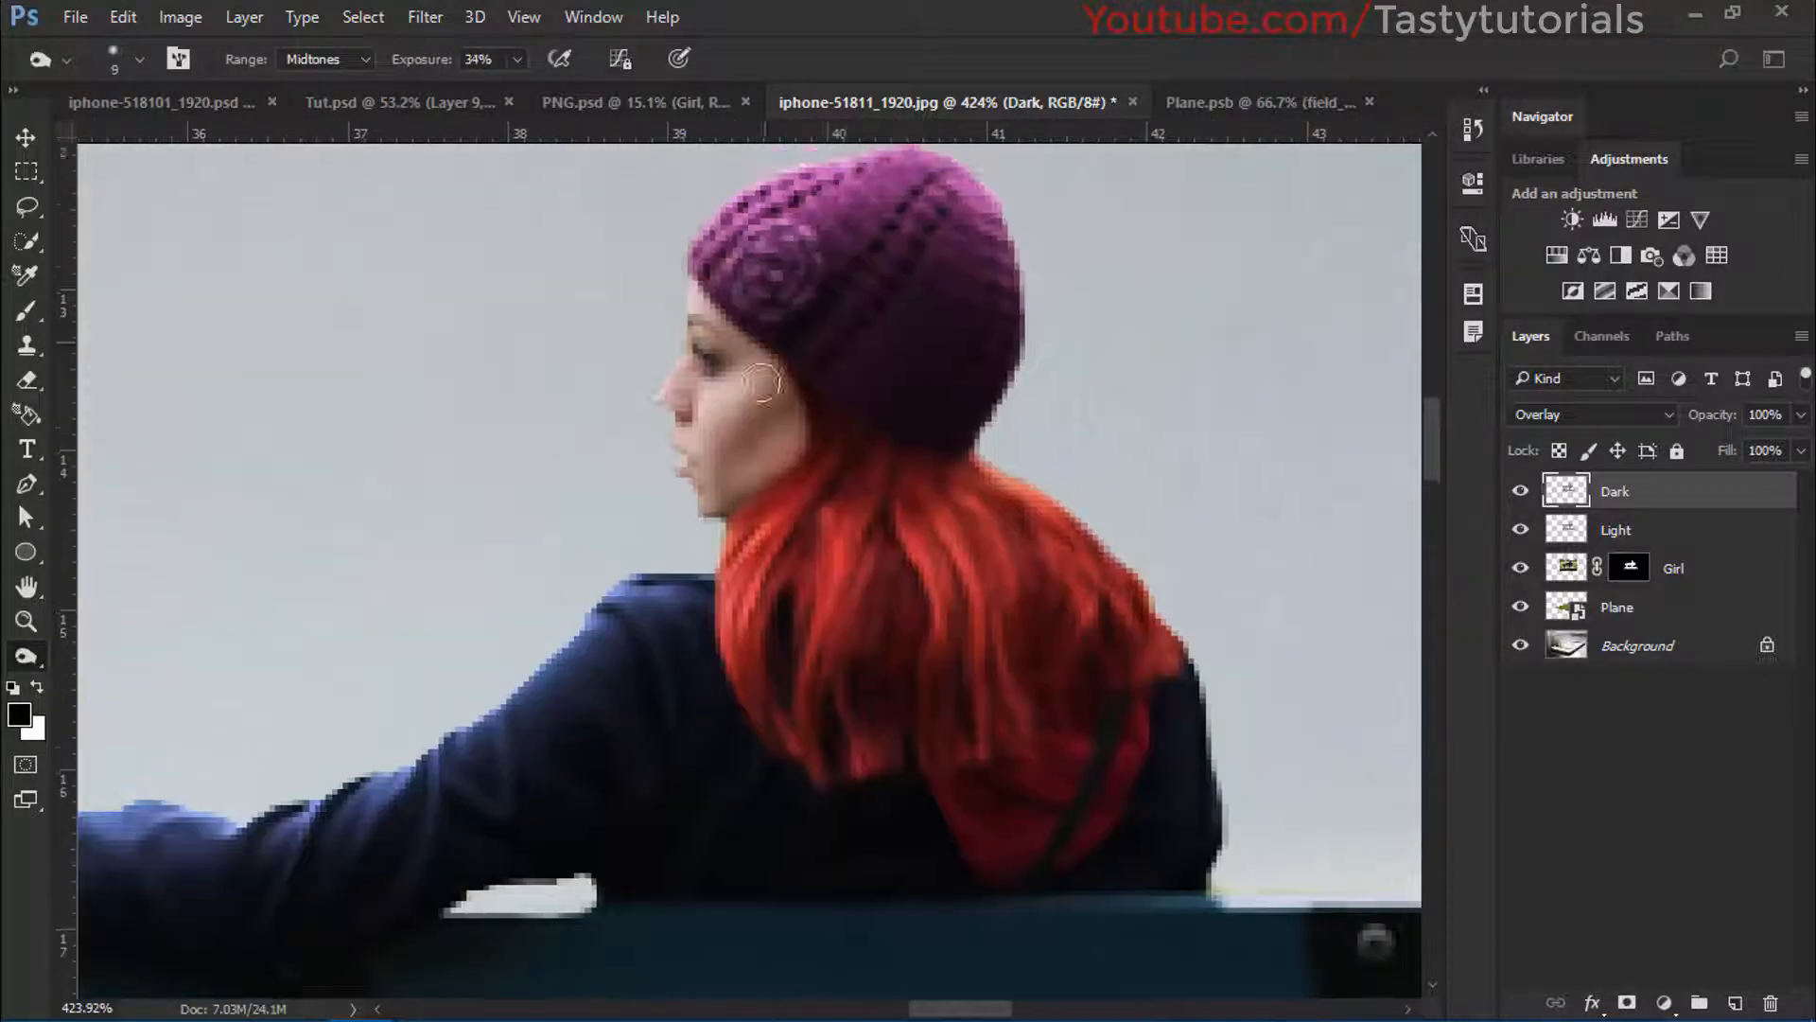
{"action": "key", "text": "ctrl+alt+z"}
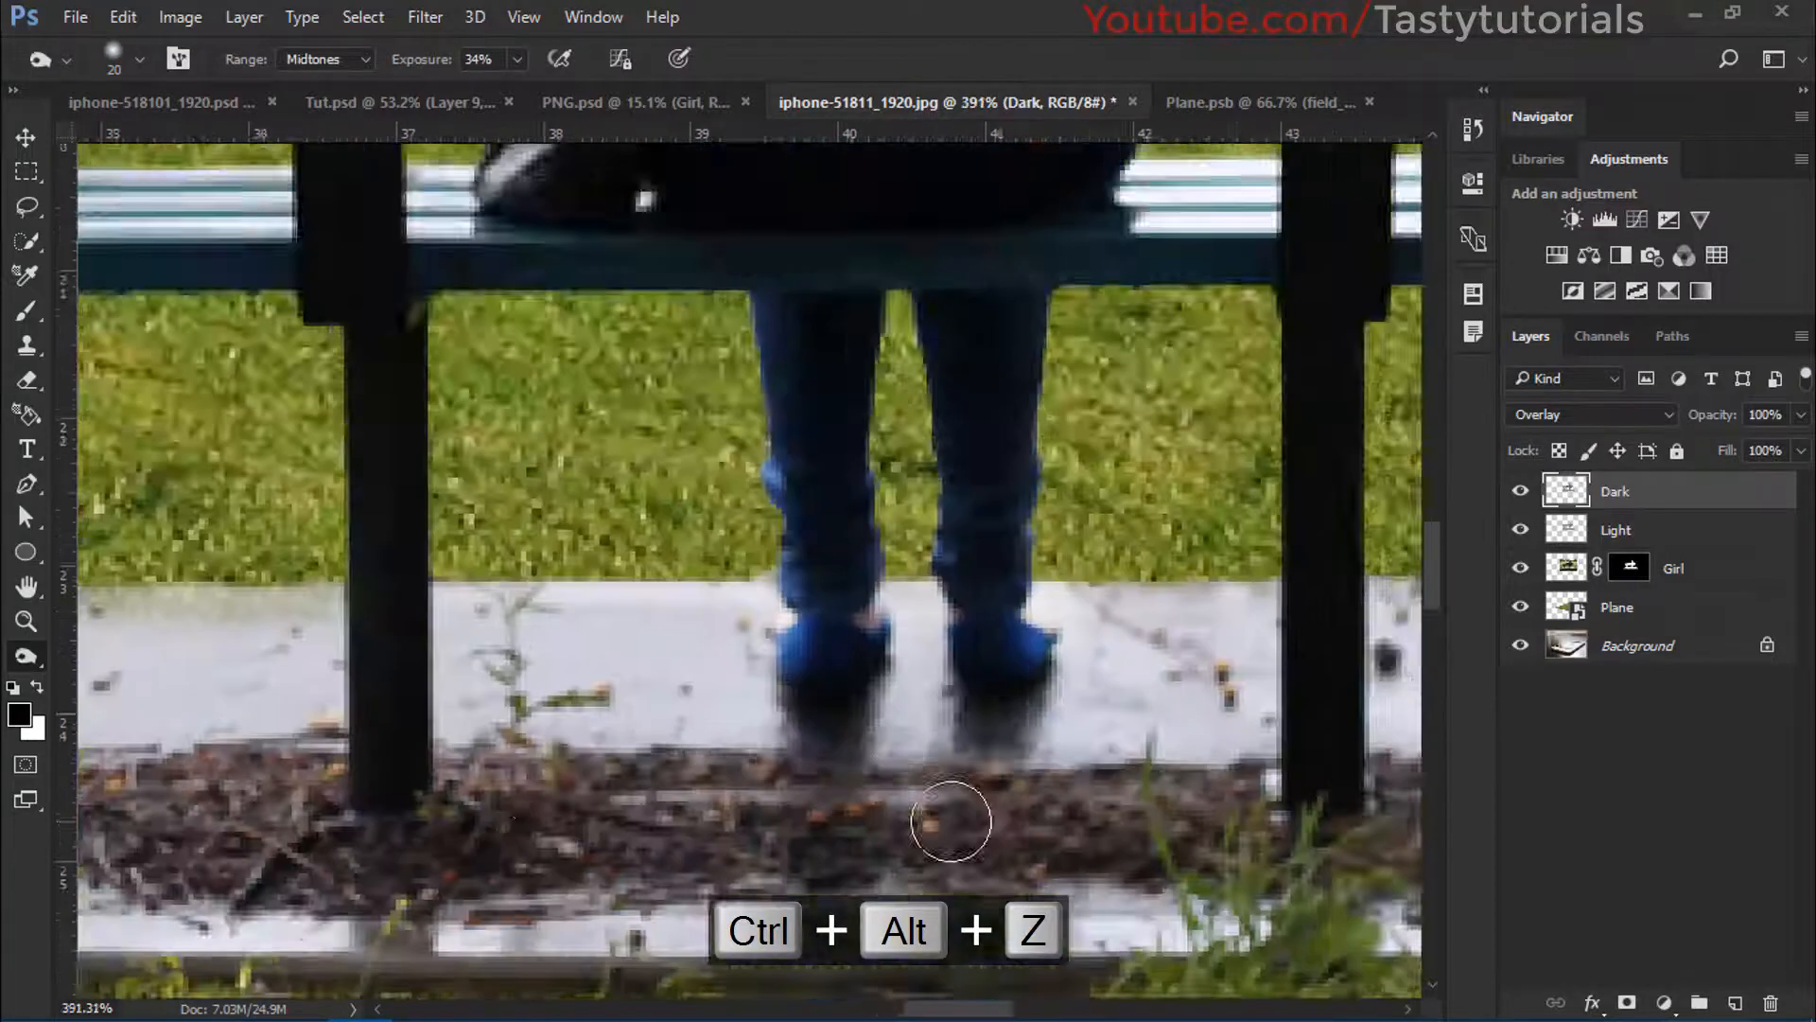
{"action": "scroll", "coordinate": [950, 821], "scroll_direction": "down", "scroll_amount": 7}
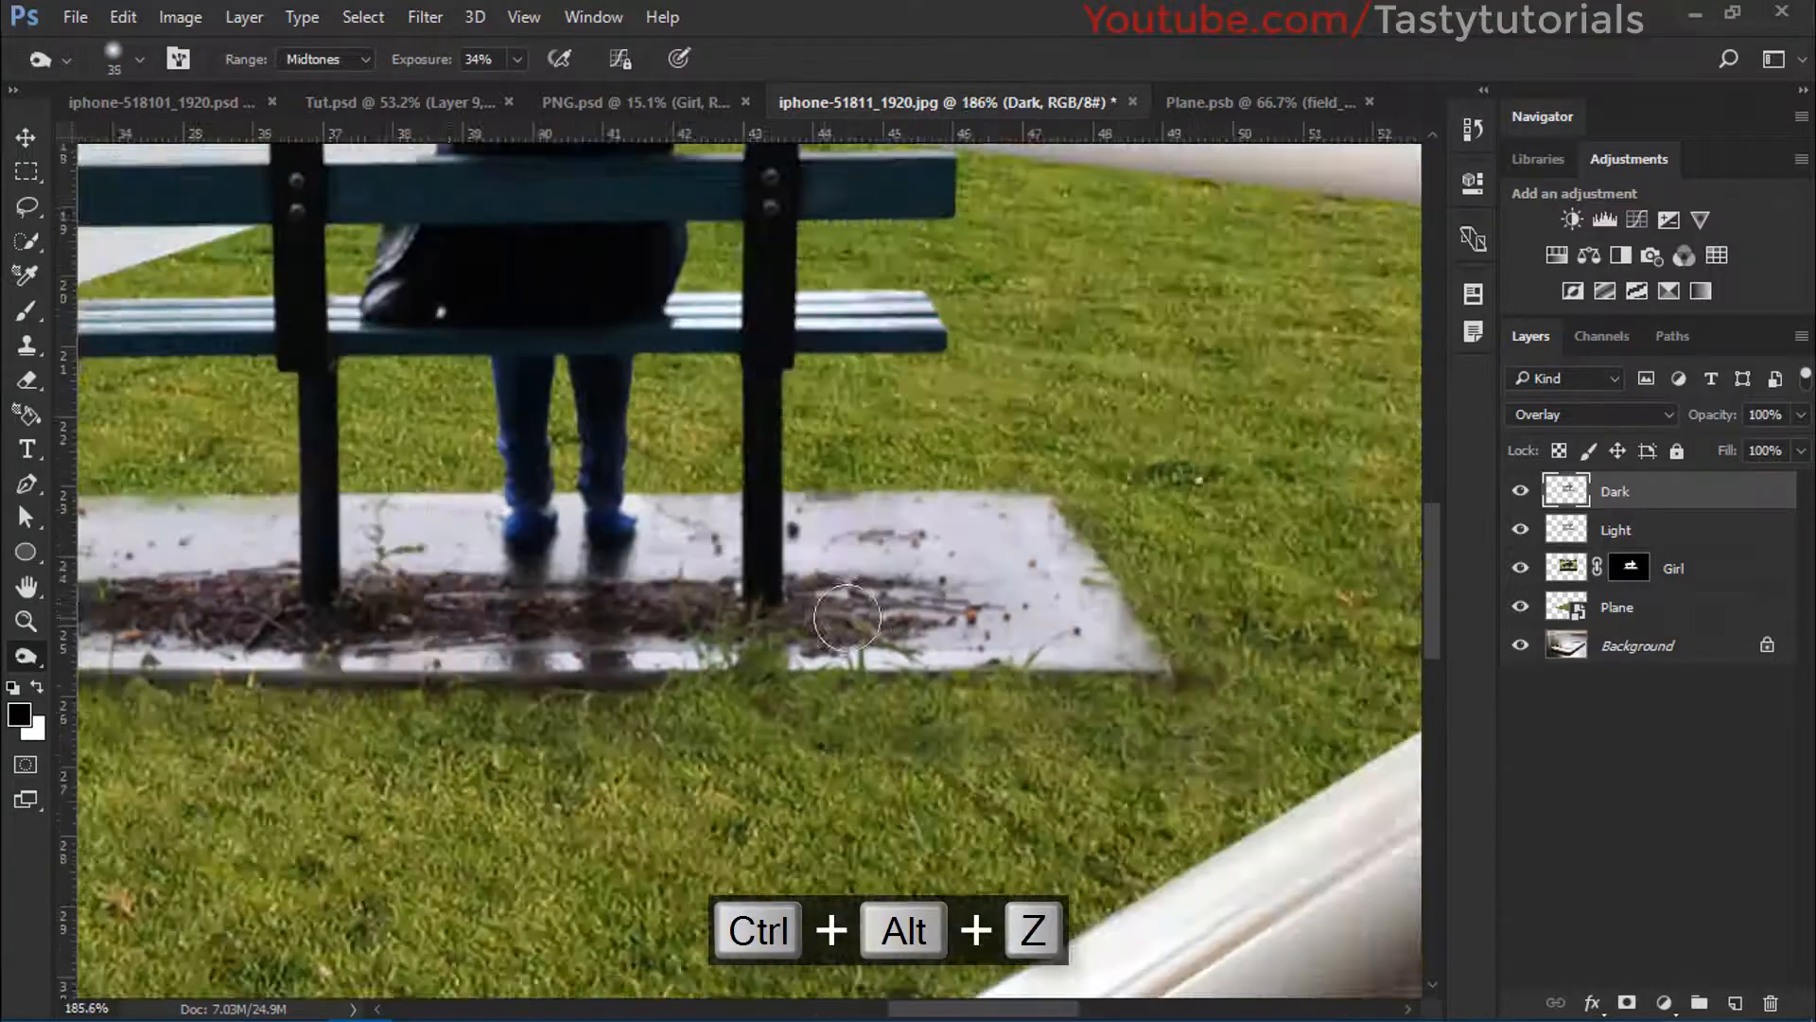
Examine the shading of the woman and bench up close and against the whole phone scene
{"action": "scroll", "coordinate": [853, 636], "scroll_direction": "down", "scroll_amount": 7}
{"action": "scroll", "coordinate": [894, 630], "scroll_direction": "down", "scroll_amount": 1}
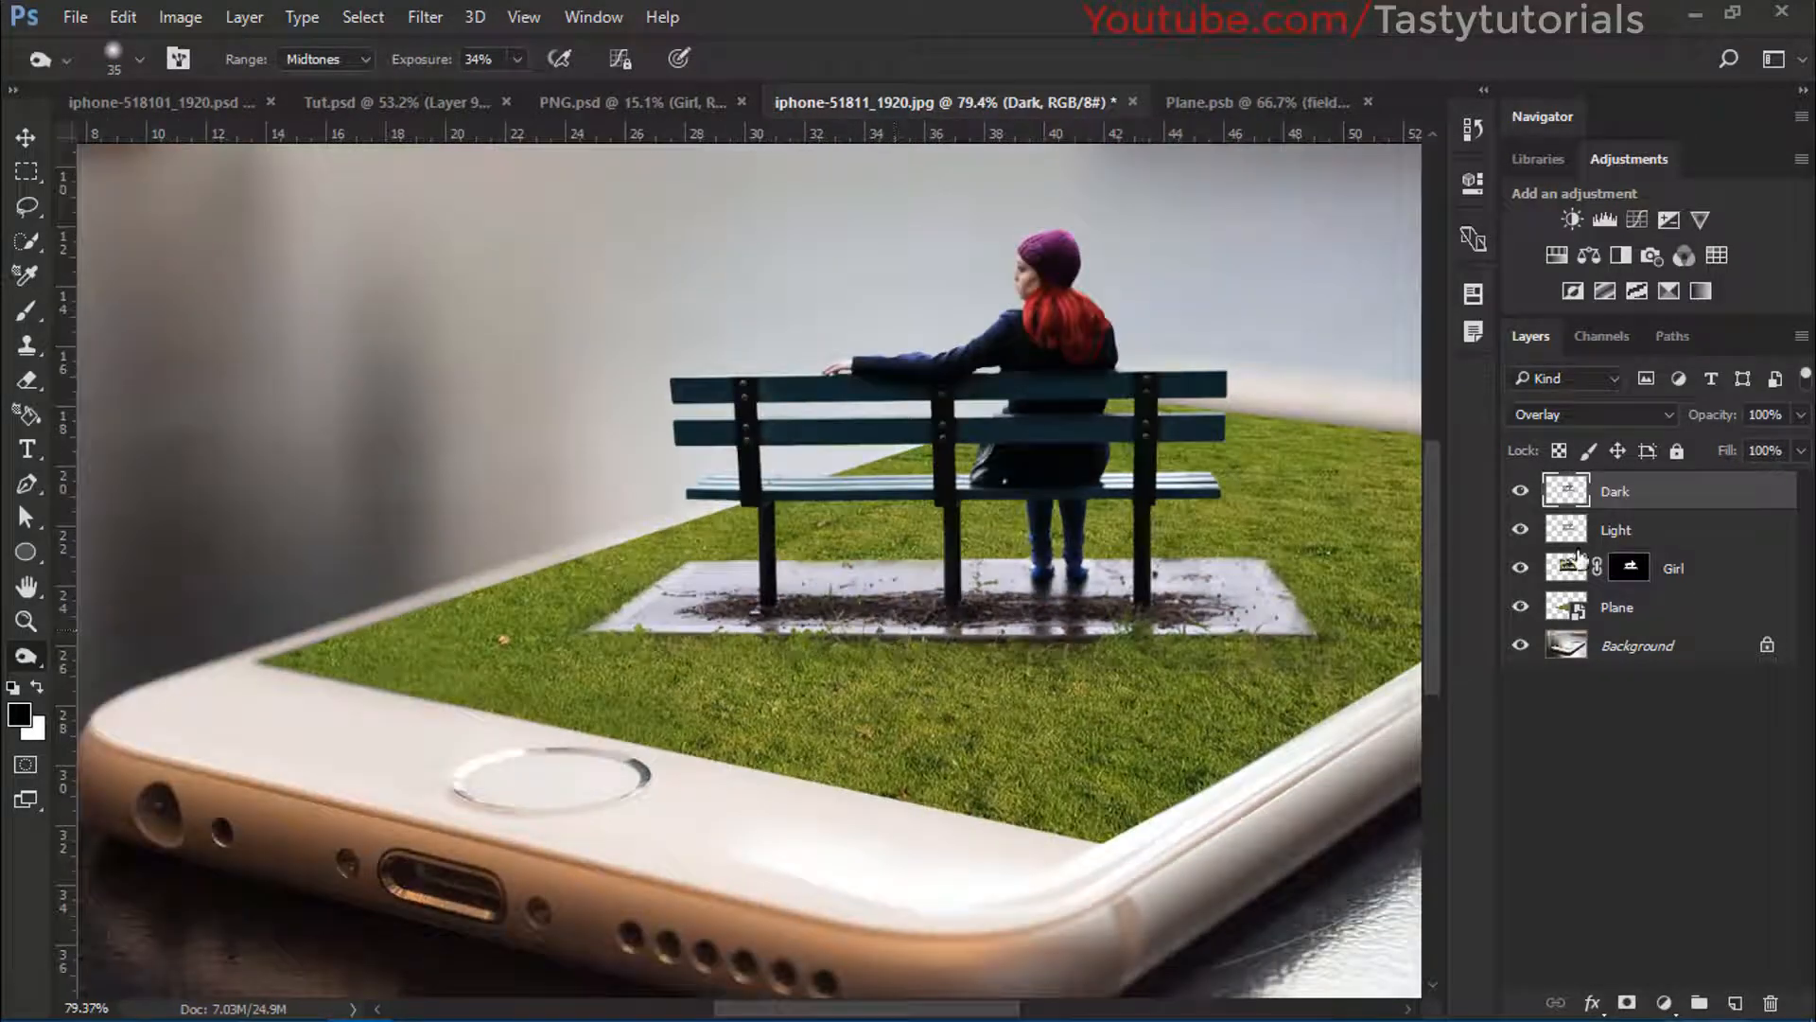
{"action": "scroll", "coordinate": [736, 492], "scroll_direction": "down", "scroll_amount": 3}
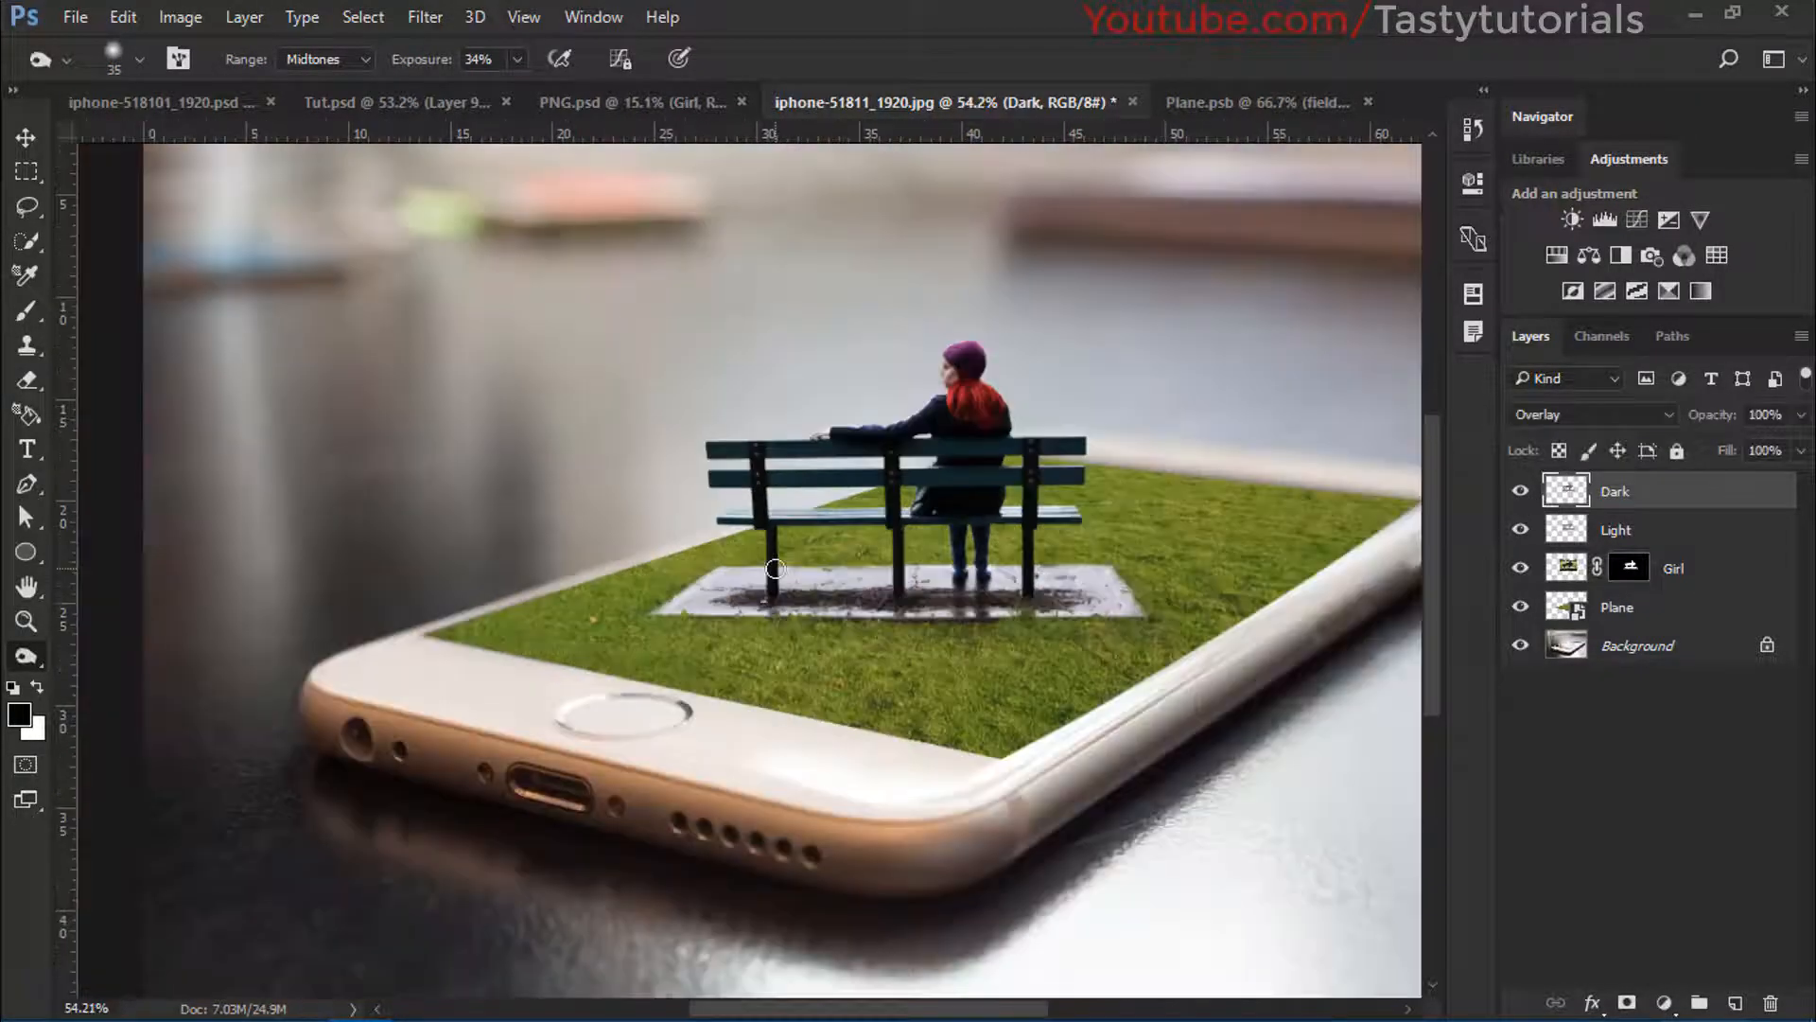
{"action": "scroll", "coordinate": [737, 492], "scroll_direction": "up", "scroll_amount": 6}
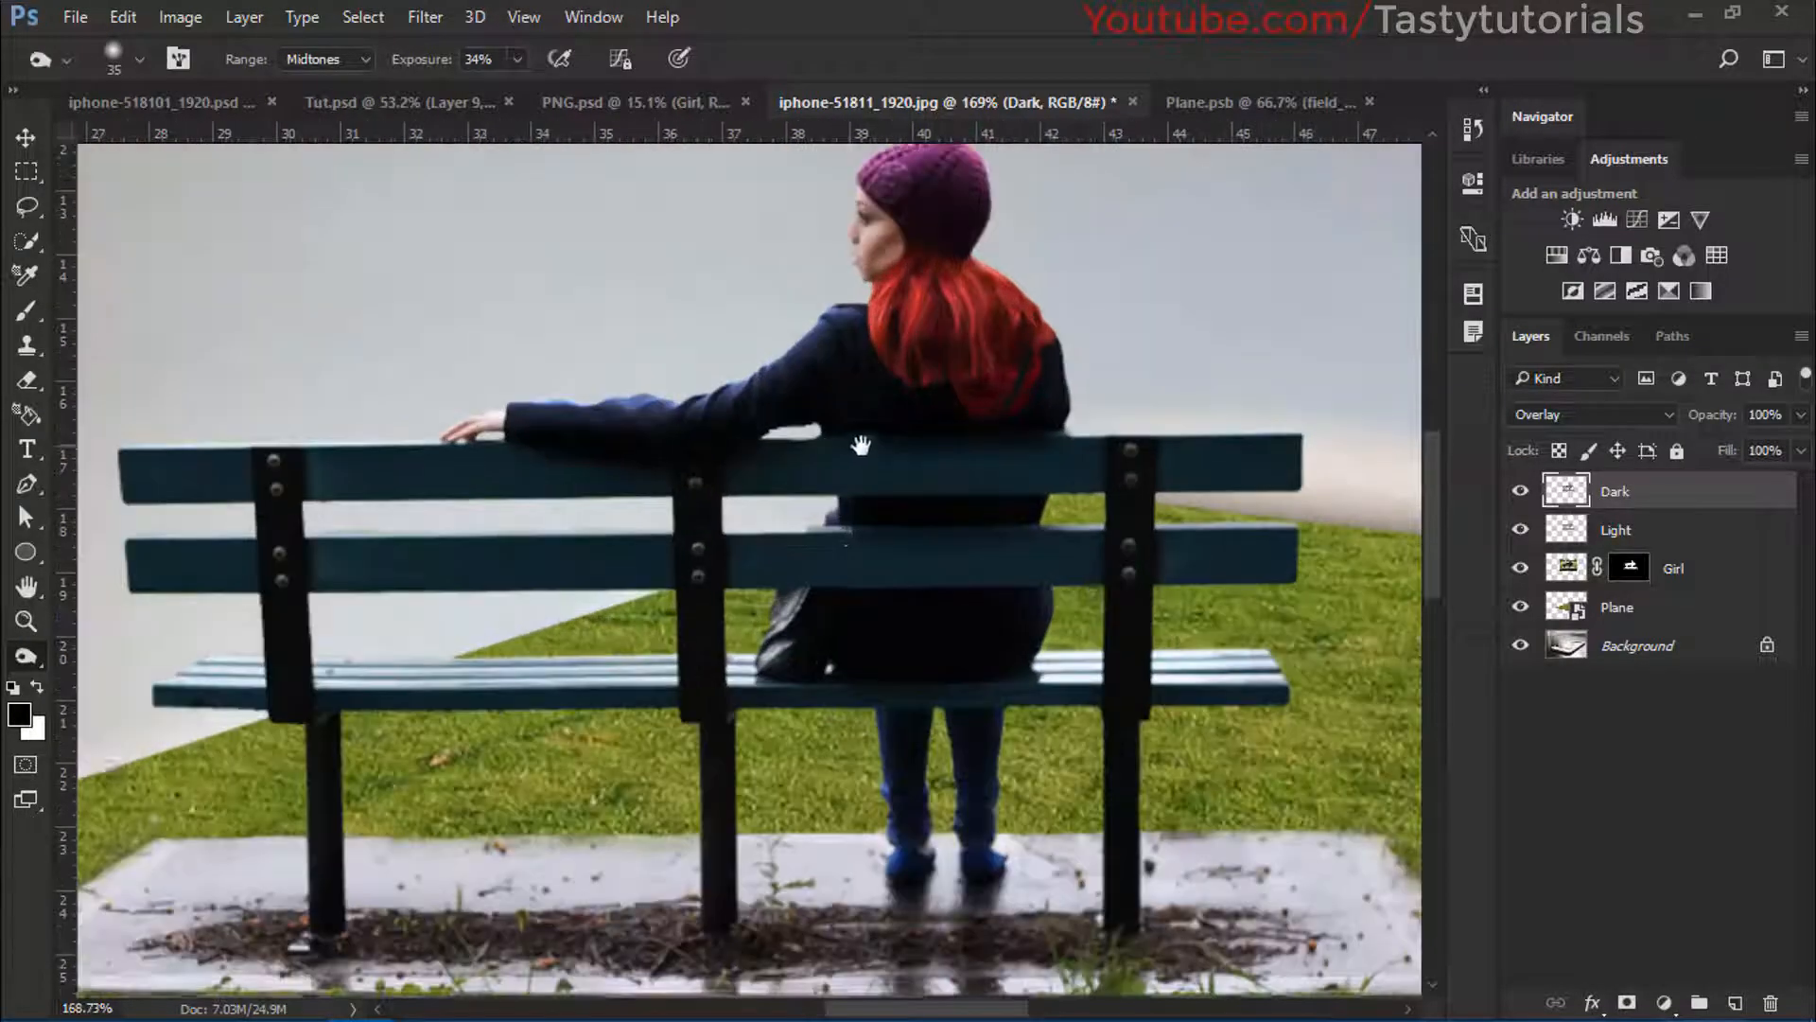
{"action": "left_click_drag", "start_coordinate": [843, 434], "coordinate": [847, 566]}
{"action": "scroll", "coordinate": [852, 605], "scroll_direction": "down", "scroll_amount": 2}
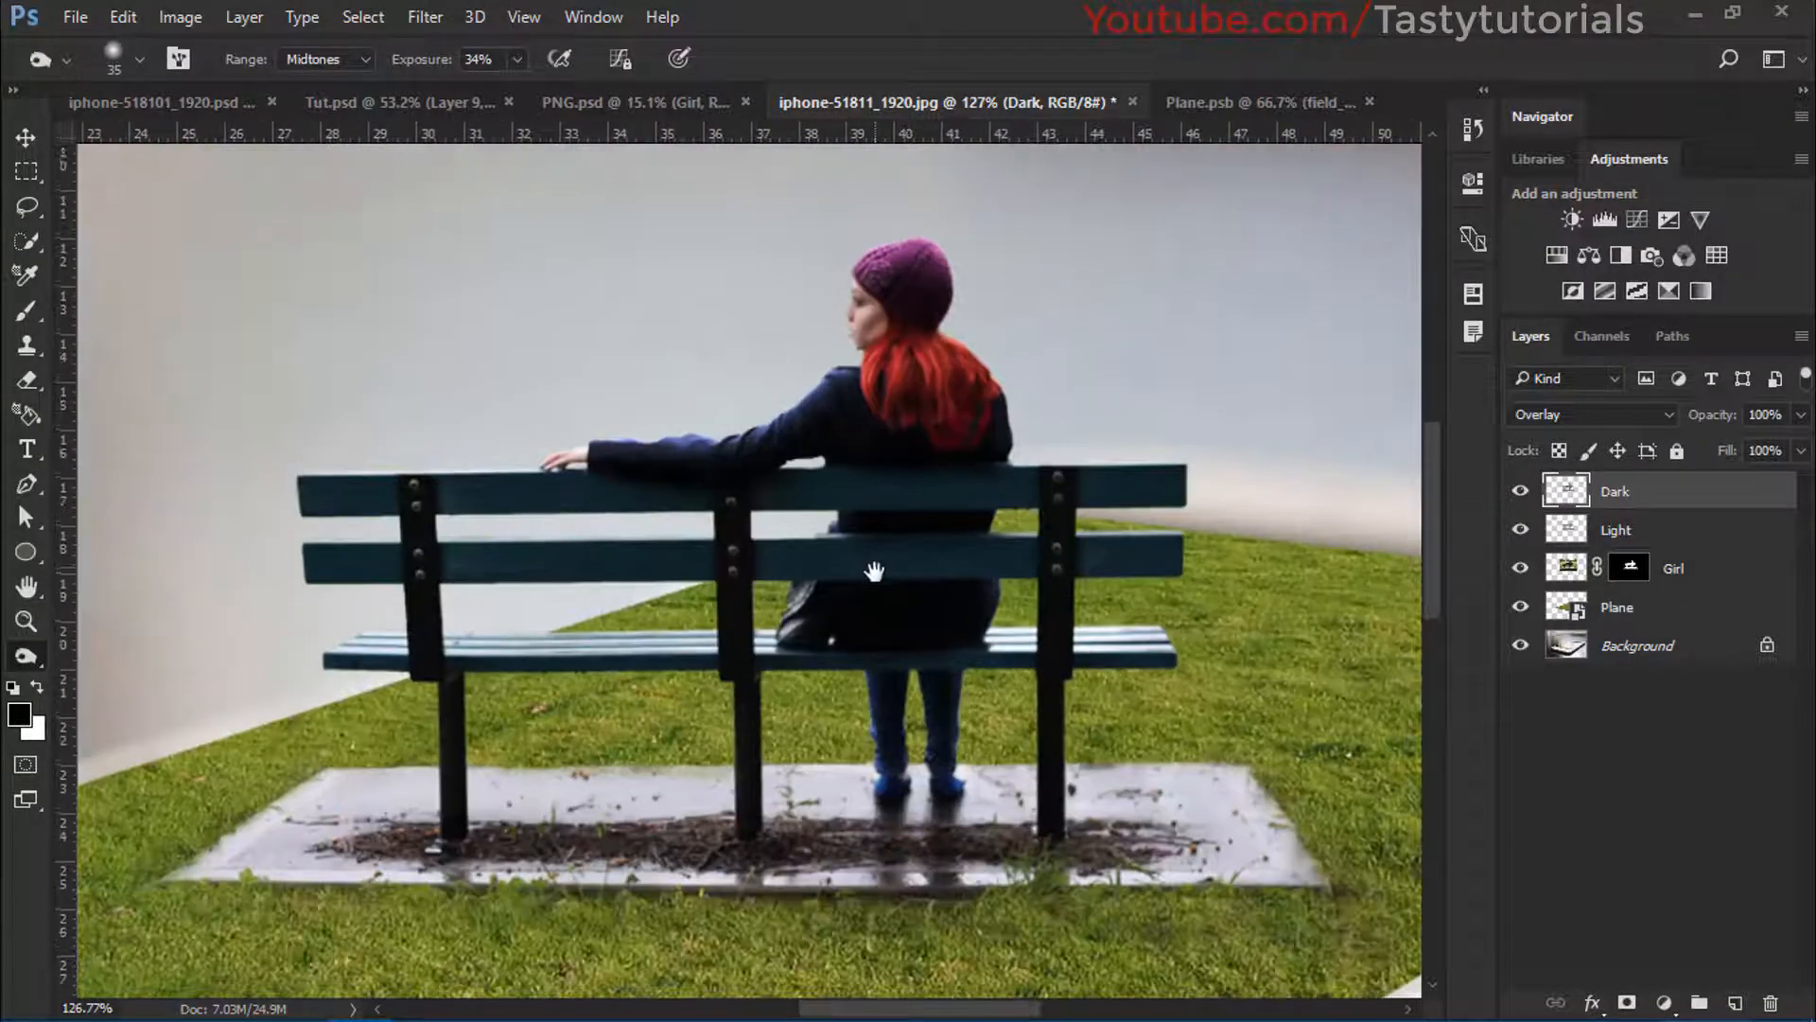
{"action": "scroll", "coordinate": [786, 842], "scroll_direction": "down", "scroll_amount": 2}
{"action": "scroll", "coordinate": [1347, 702], "scroll_direction": "down", "scroll_amount": 3}
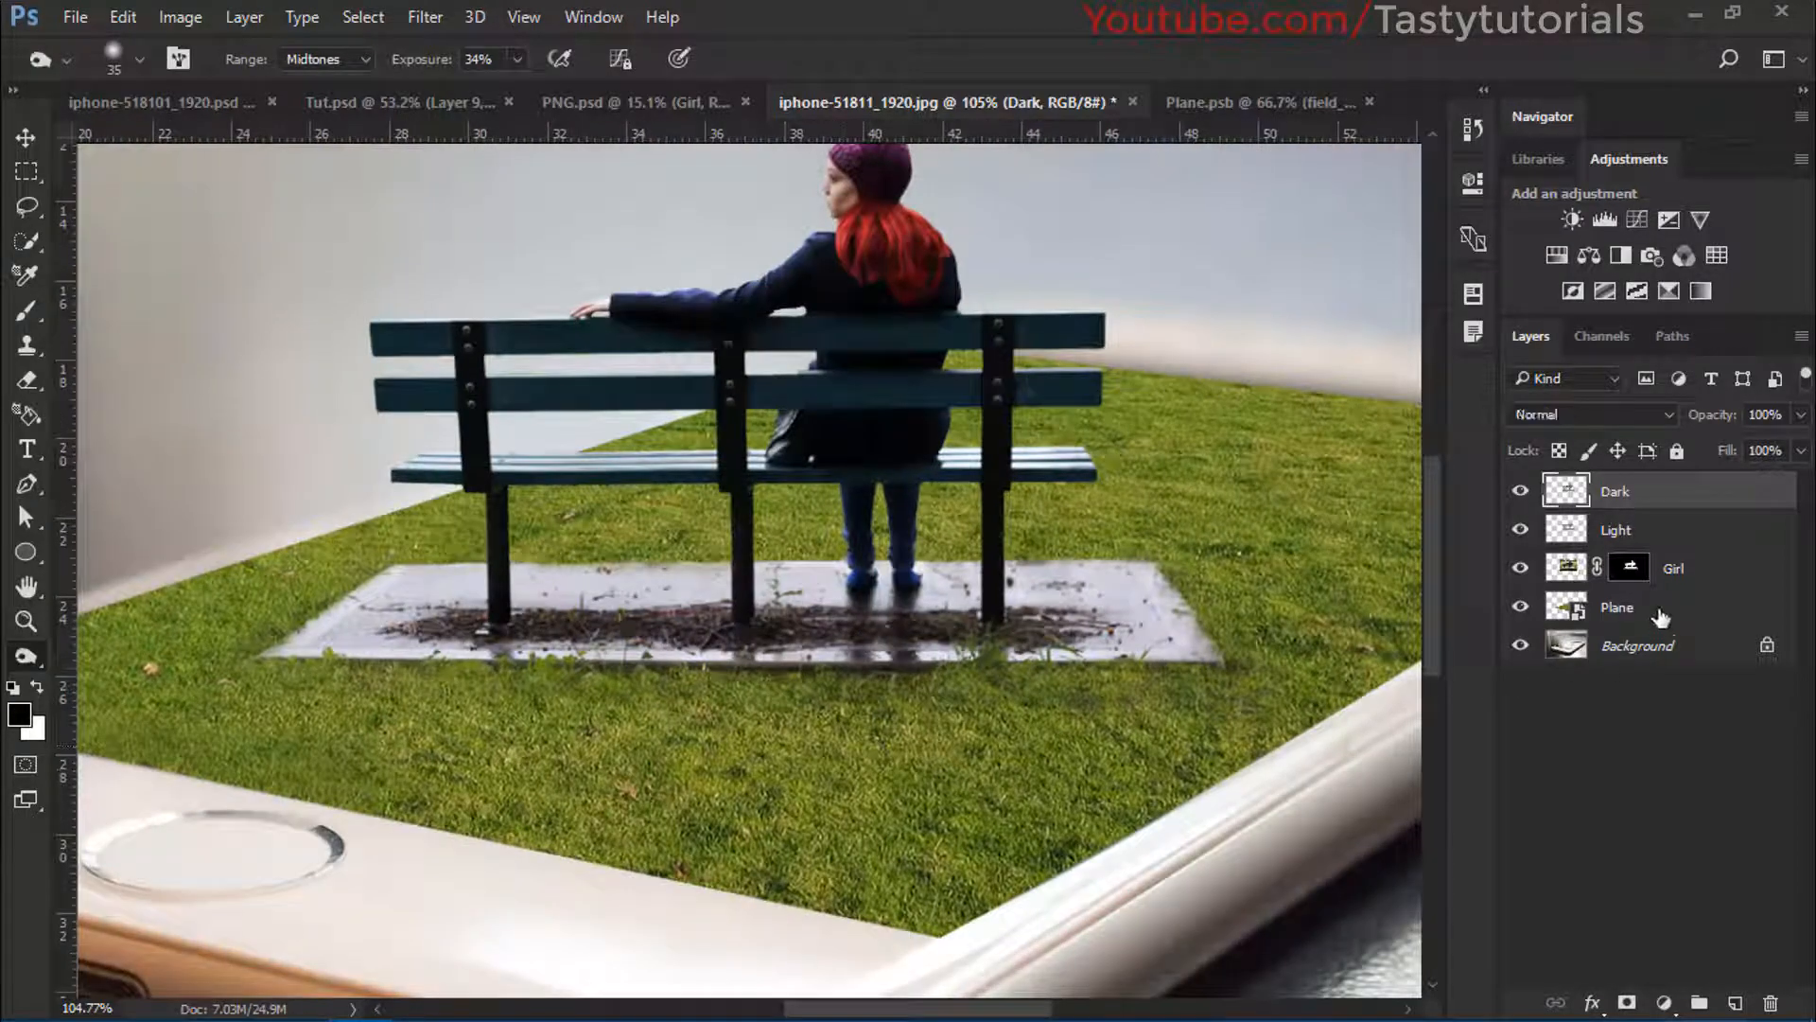
Add a new layer directly above the Plane layer and fill it with 50% Gray at 100% opacity
{"action": "left_click", "coordinate": [1657, 615]}
{"action": "left_click", "coordinate": [1733, 1003]}
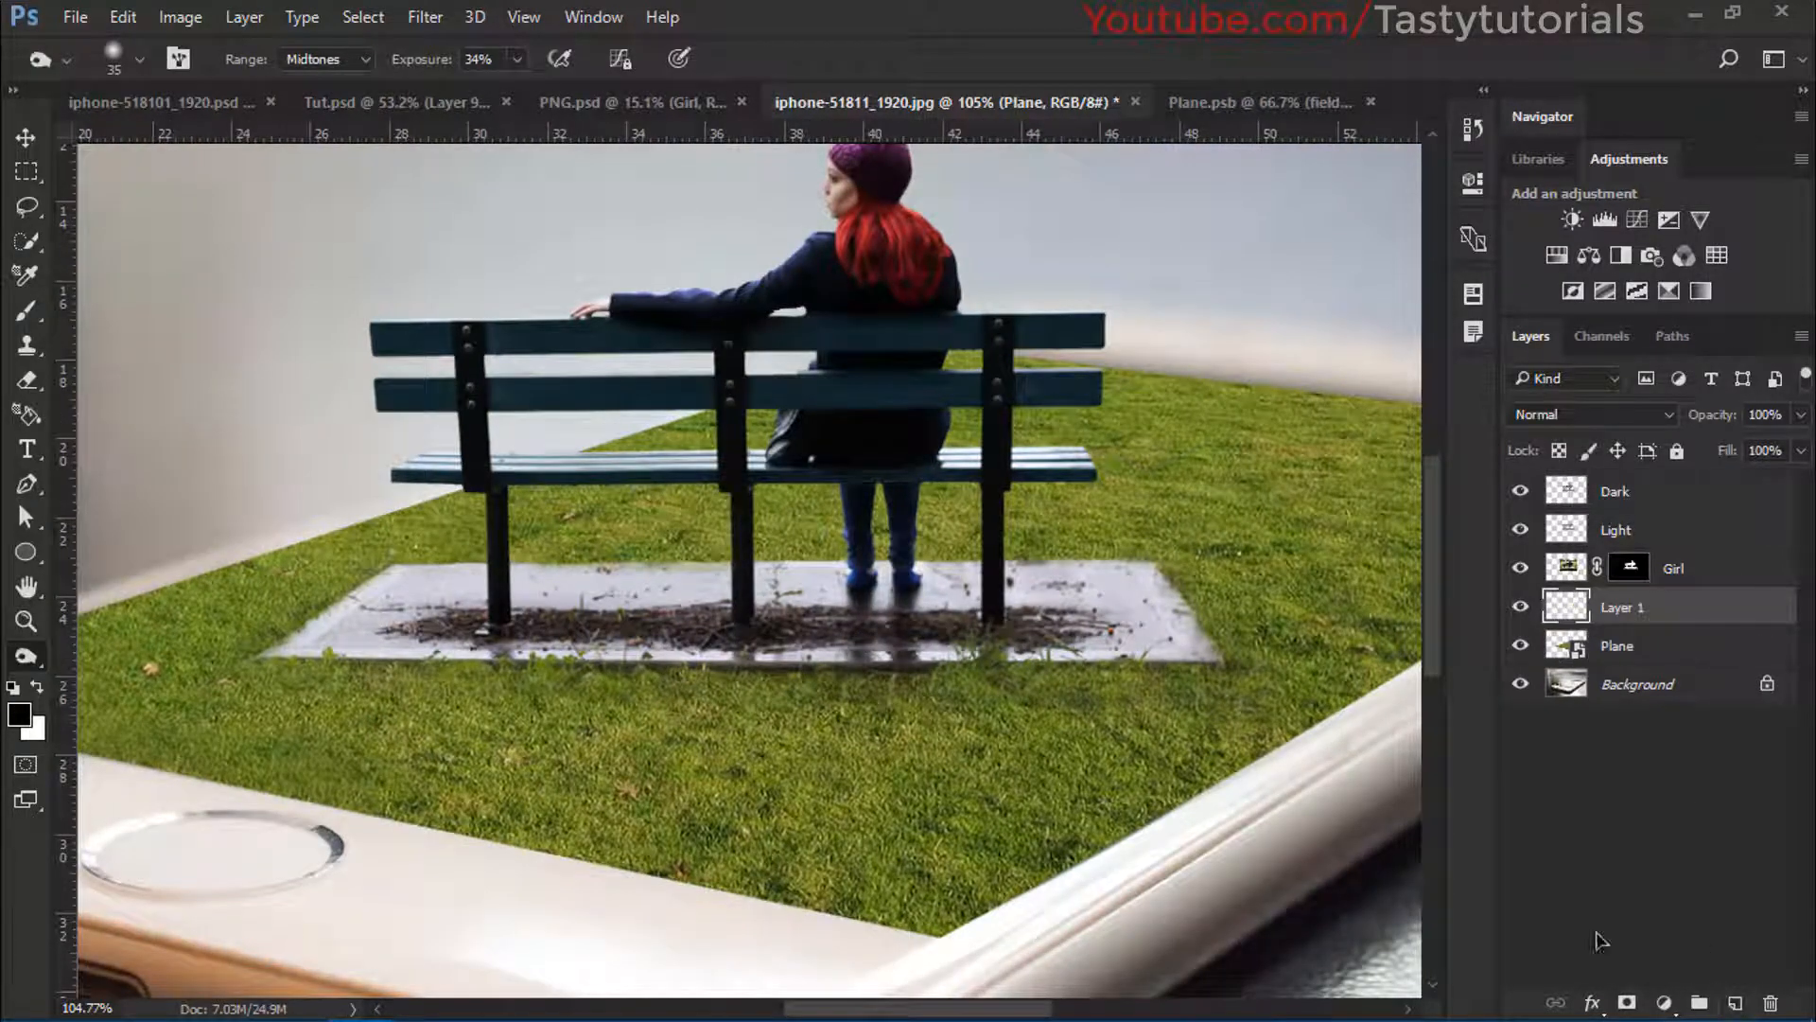
{"action": "key", "text": "shift+BackSpace"}
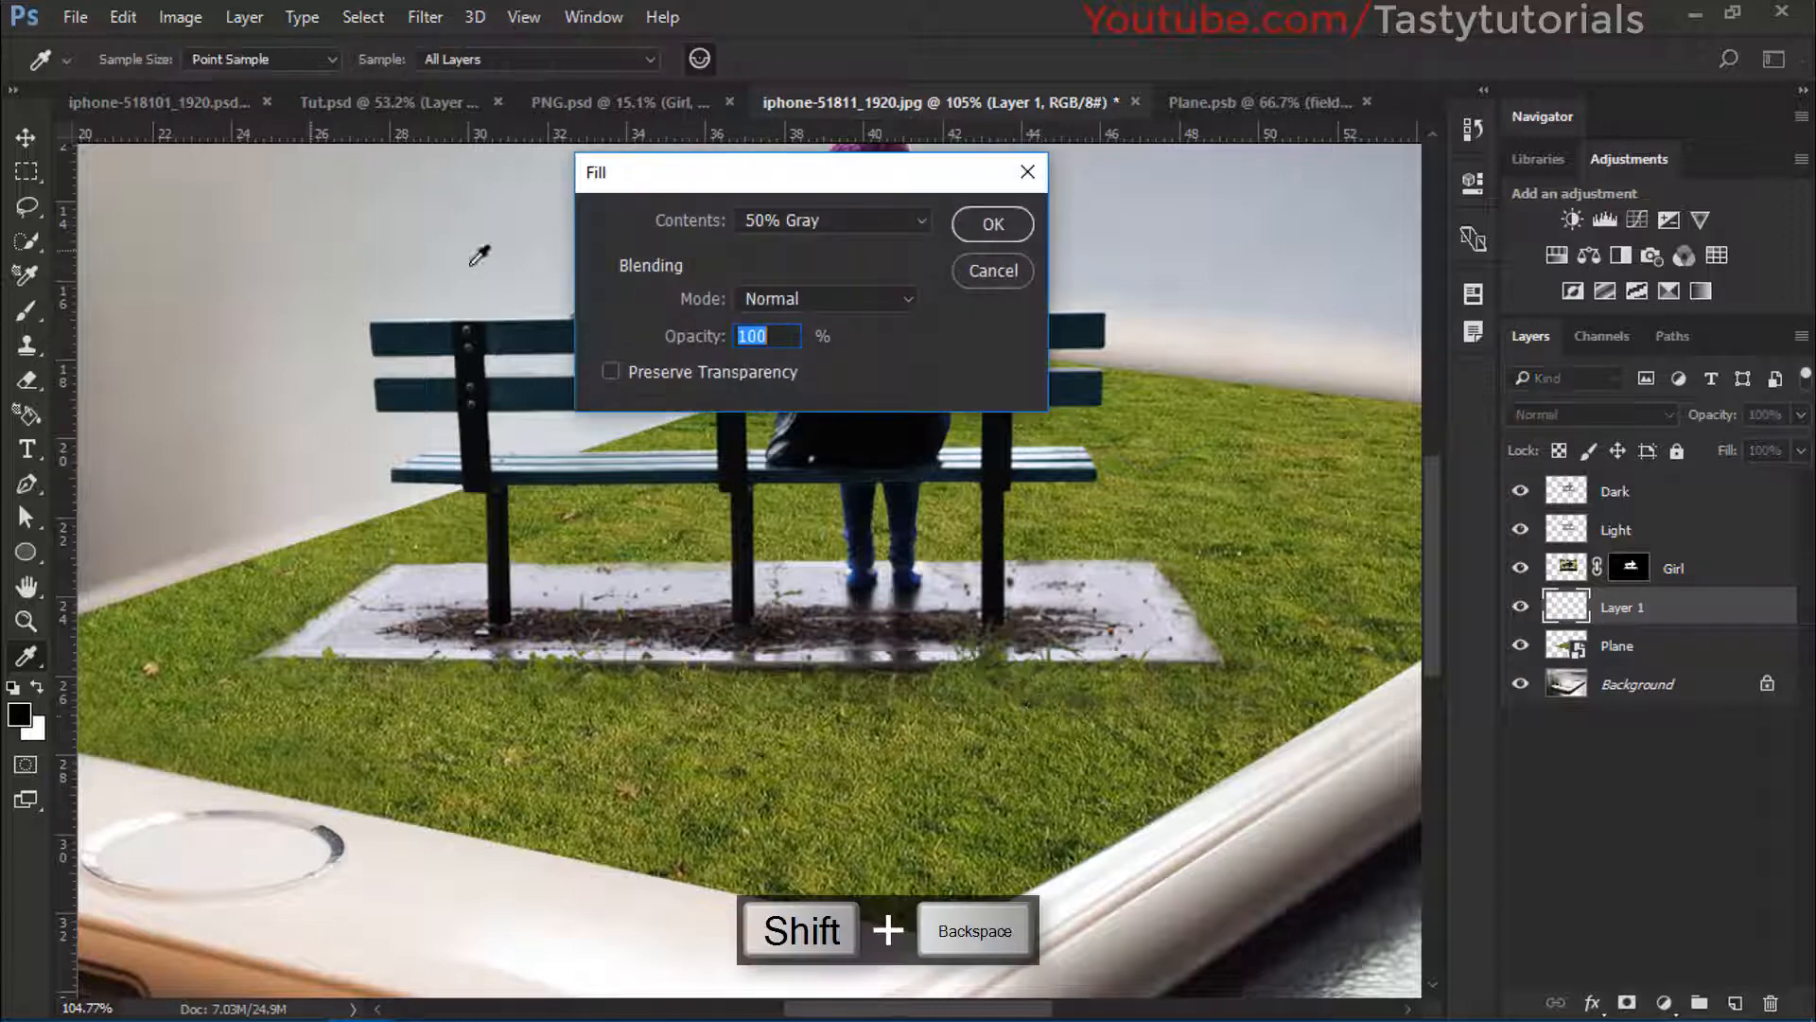
{"action": "left_click", "coordinate": [994, 223]}
Clip the gray-filled layer to the Plane layer and set its blending mode to Overlay
{"action": "key", "text": "o"}
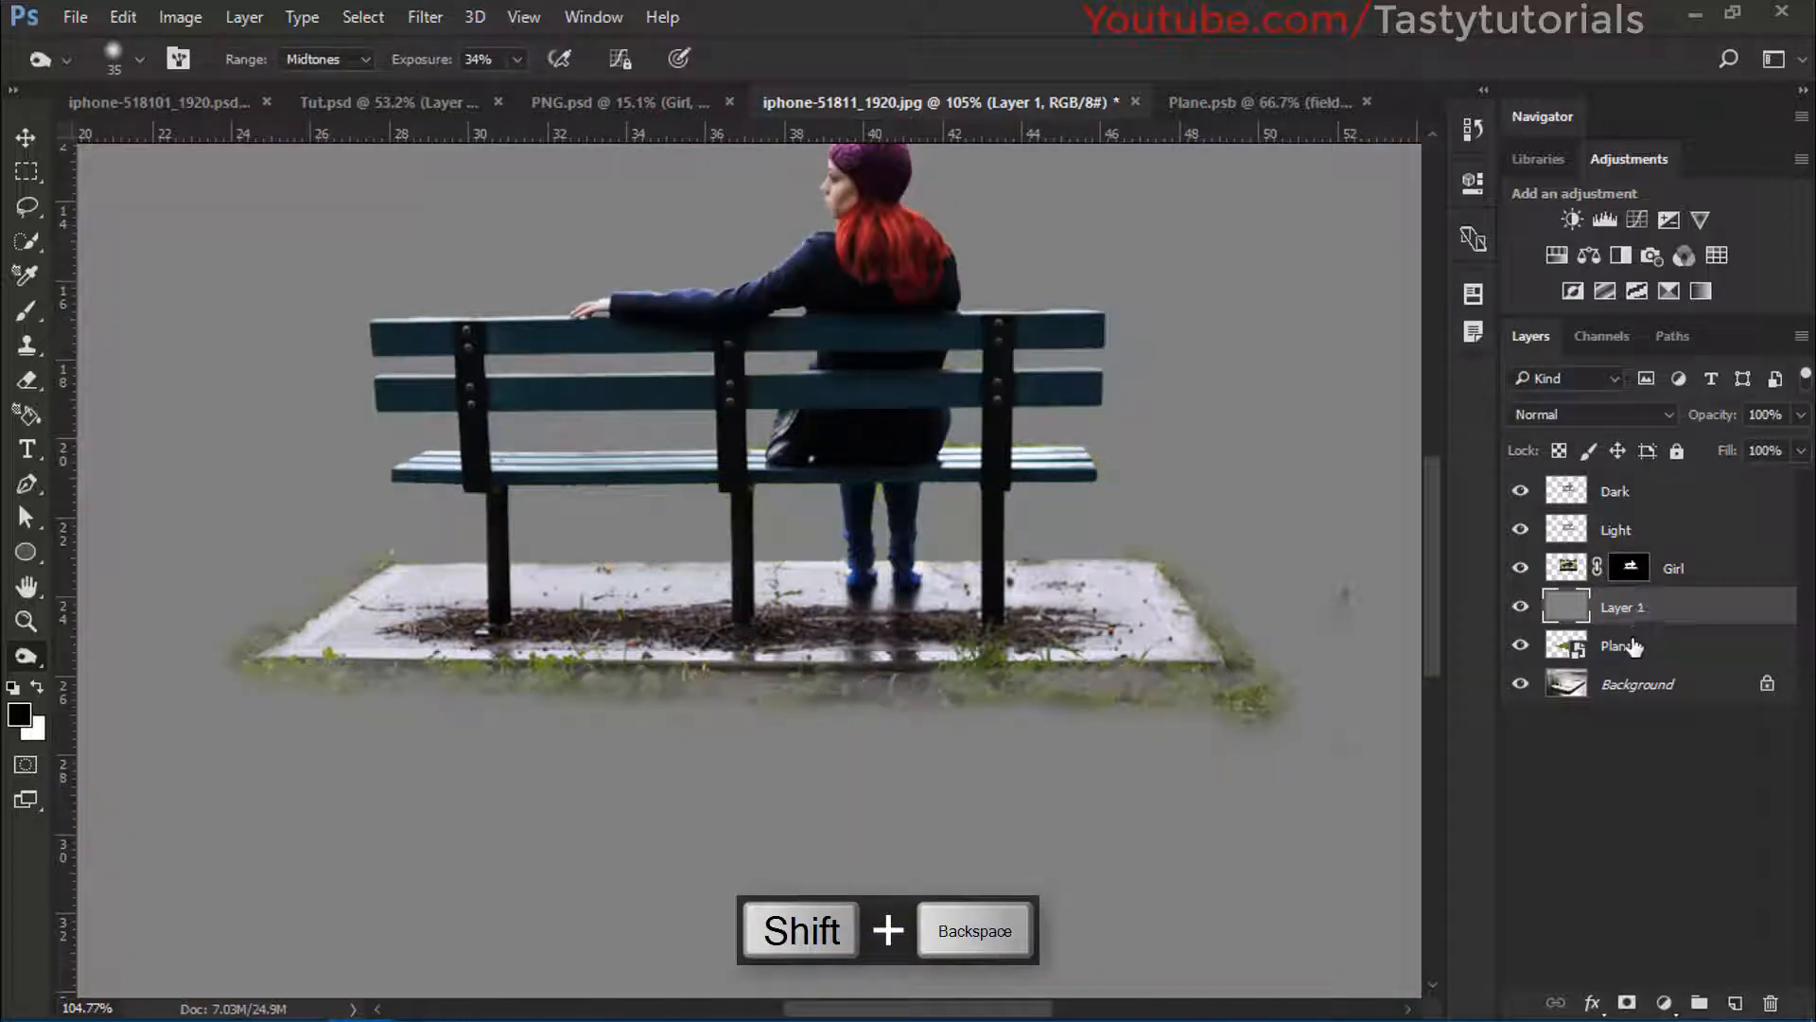
{"action": "left_click", "coordinate": [1637, 624], "text": "alt"}
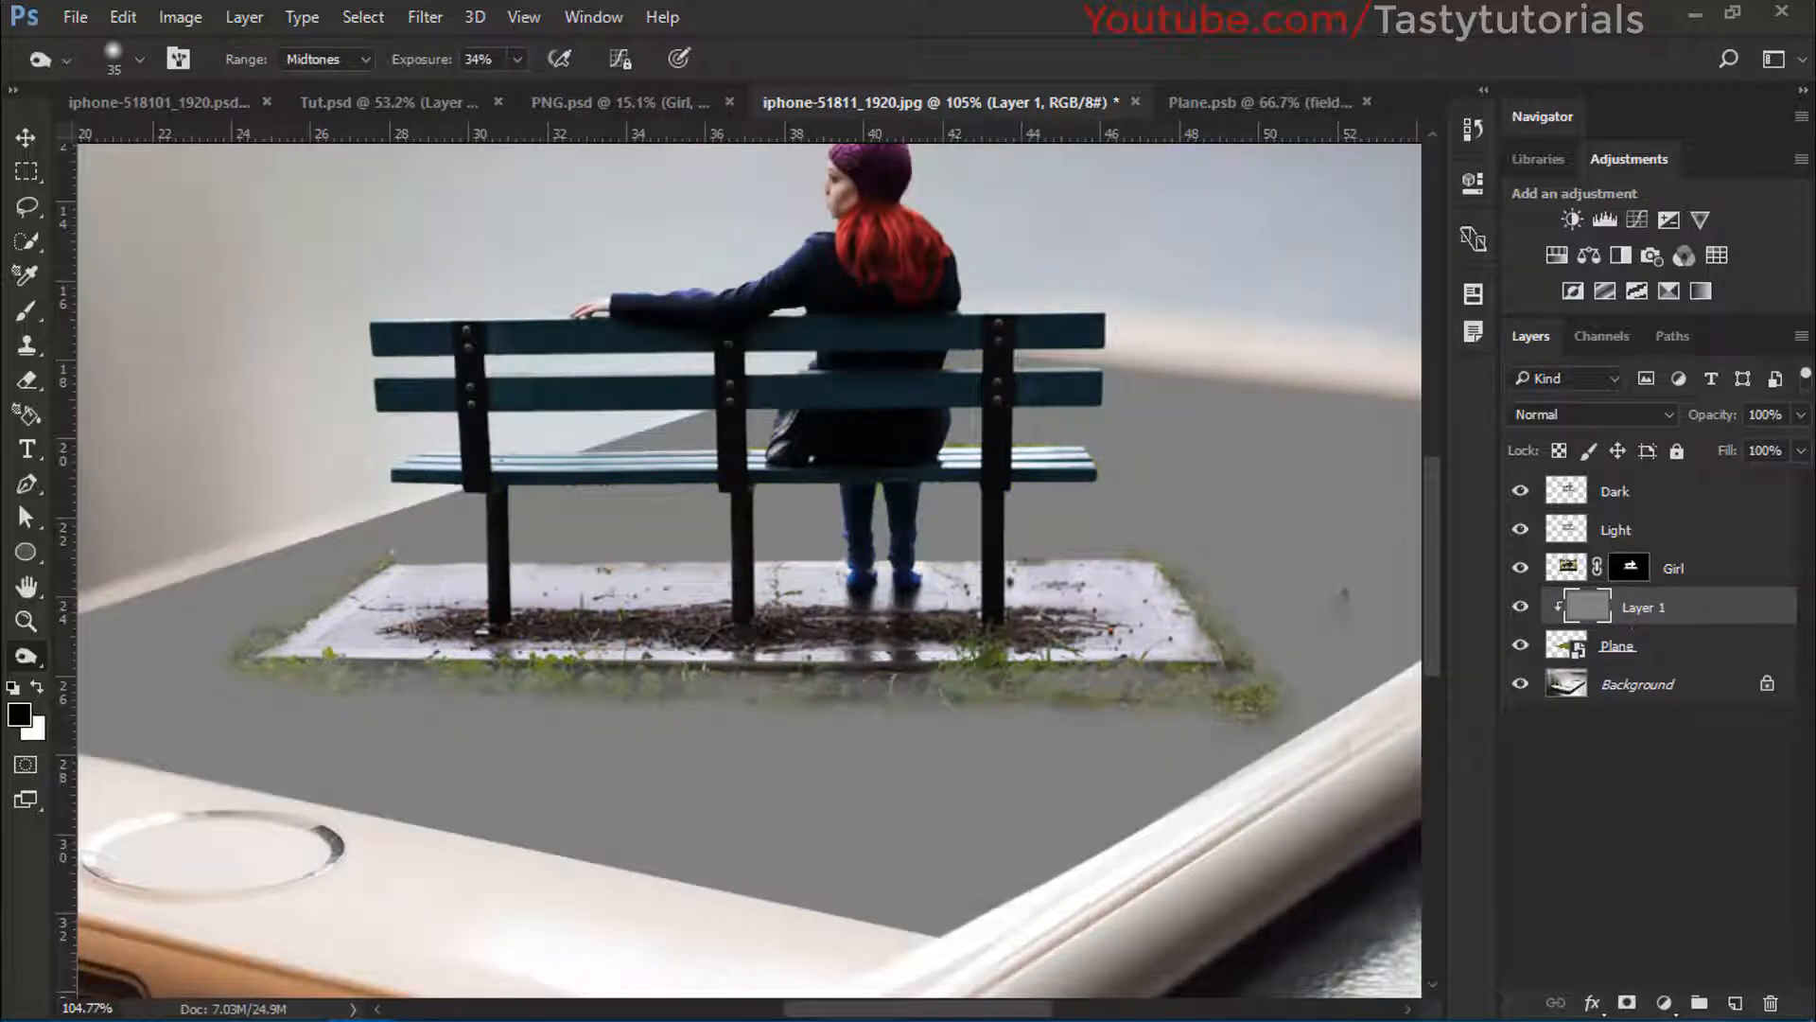
{"action": "left_click", "coordinate": [1554, 416]}
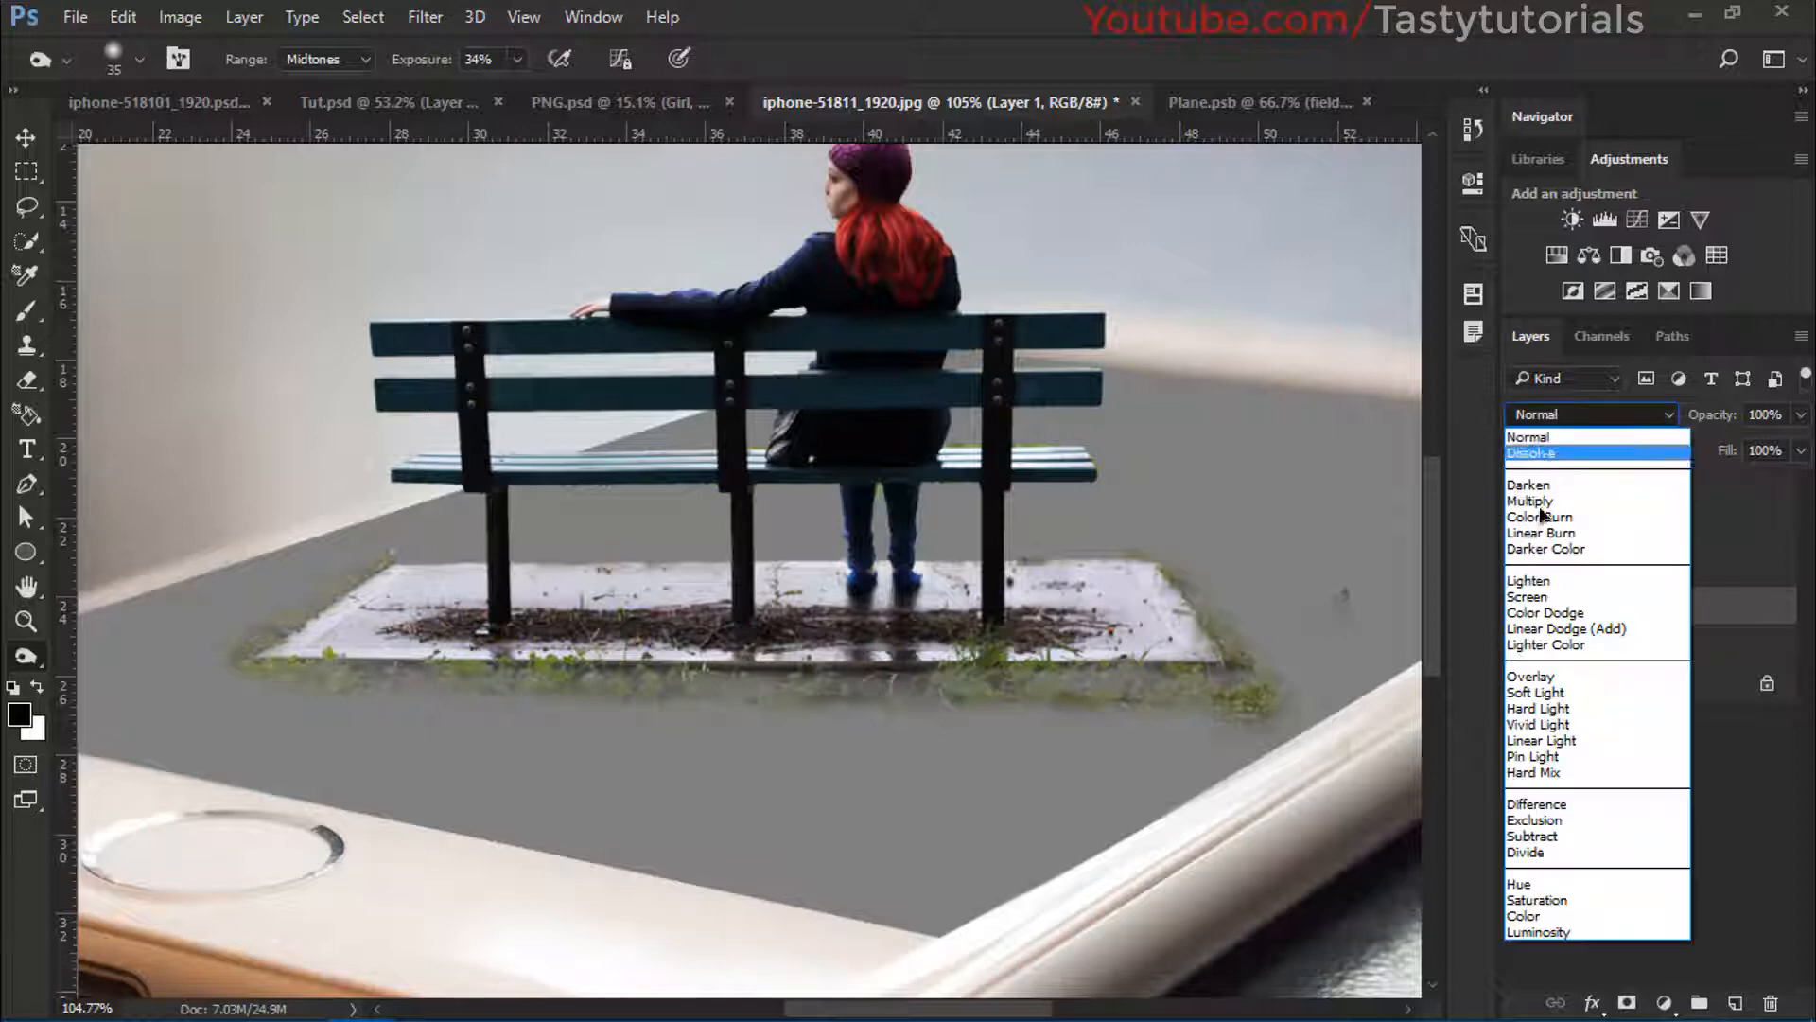
{"action": "left_click", "coordinate": [1529, 676]}
Prepare the Dodge tool on midtones with an 800 px brush and 10% exposure
{"action": "key", "text": "b"}
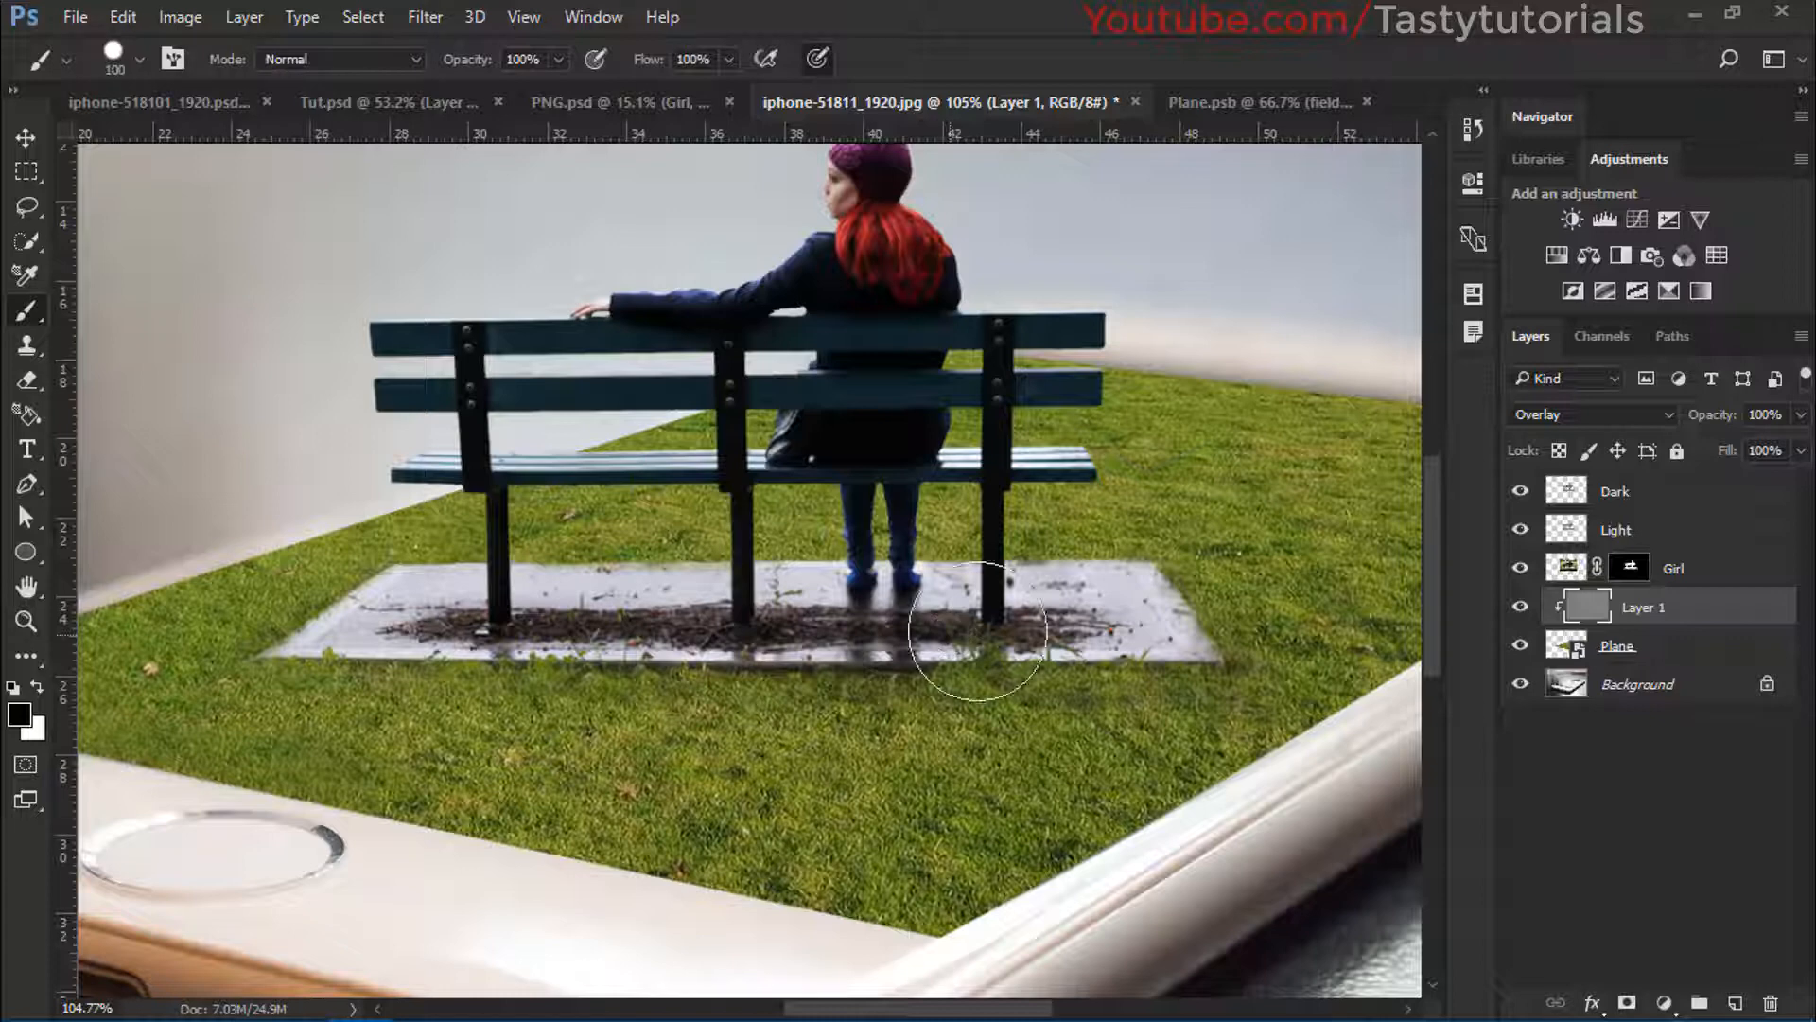
{"action": "right_click", "coordinate": [26, 655]}
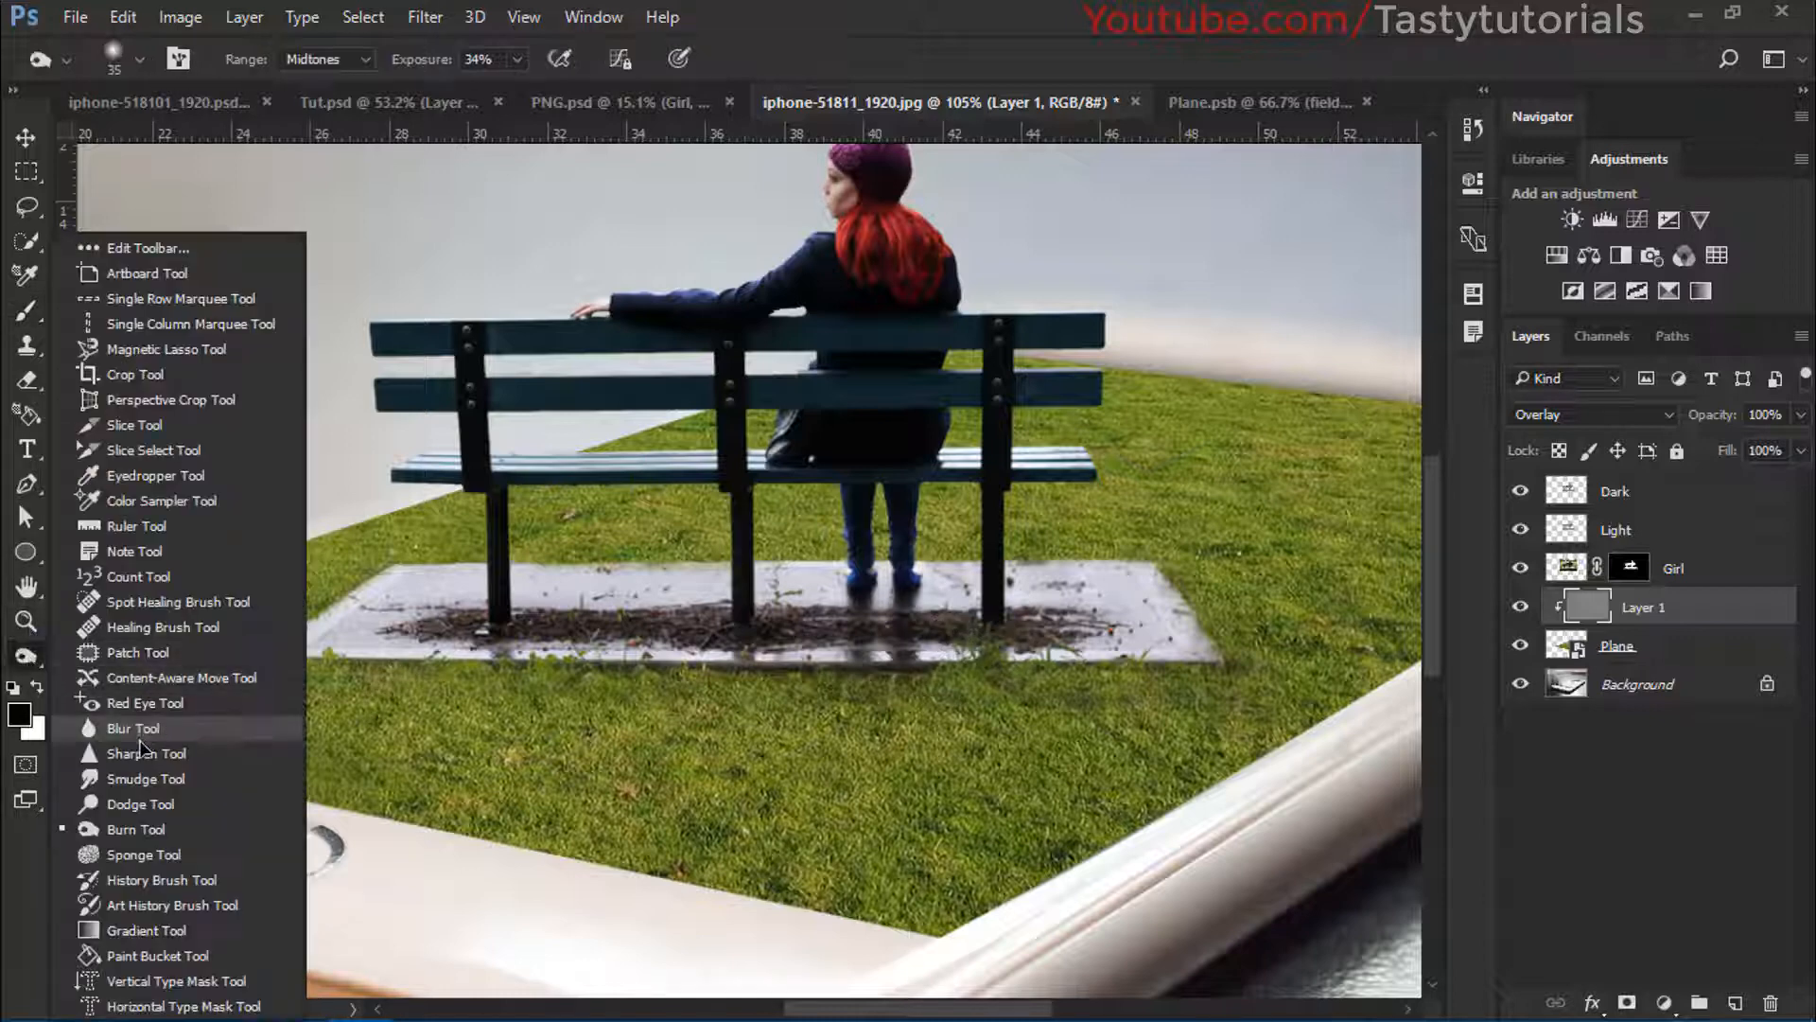
{"action": "left_click", "coordinate": [142, 807]}
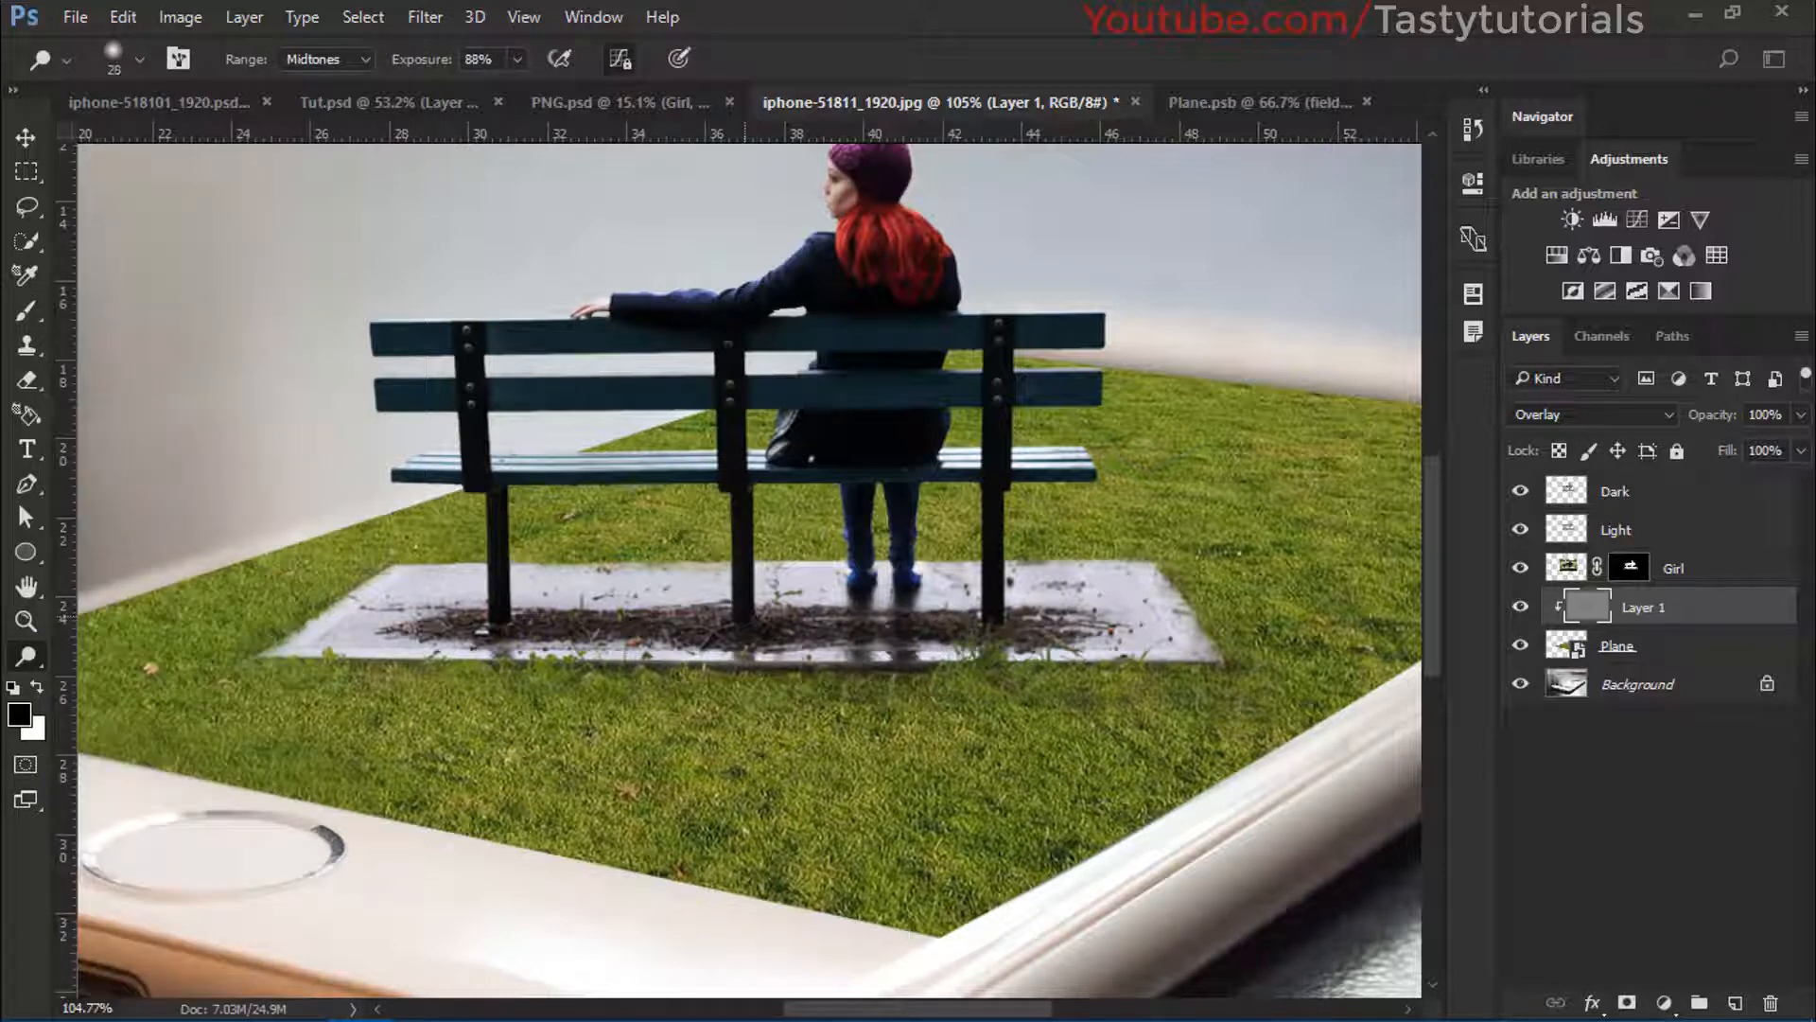
{"action": "key", "text": "bracketright"}
{"action": "key", "text": "bracketright"}
{"action": "key", "text": "bracketright"}
{"action": "key", "text": "bracketright"}
{"action": "key", "text": "bracketright"}
{"action": "key", "text": "bracketright"}
{"action": "left_click_drag", "start_coordinate": [312, 74], "coordinate": [308, 74]}
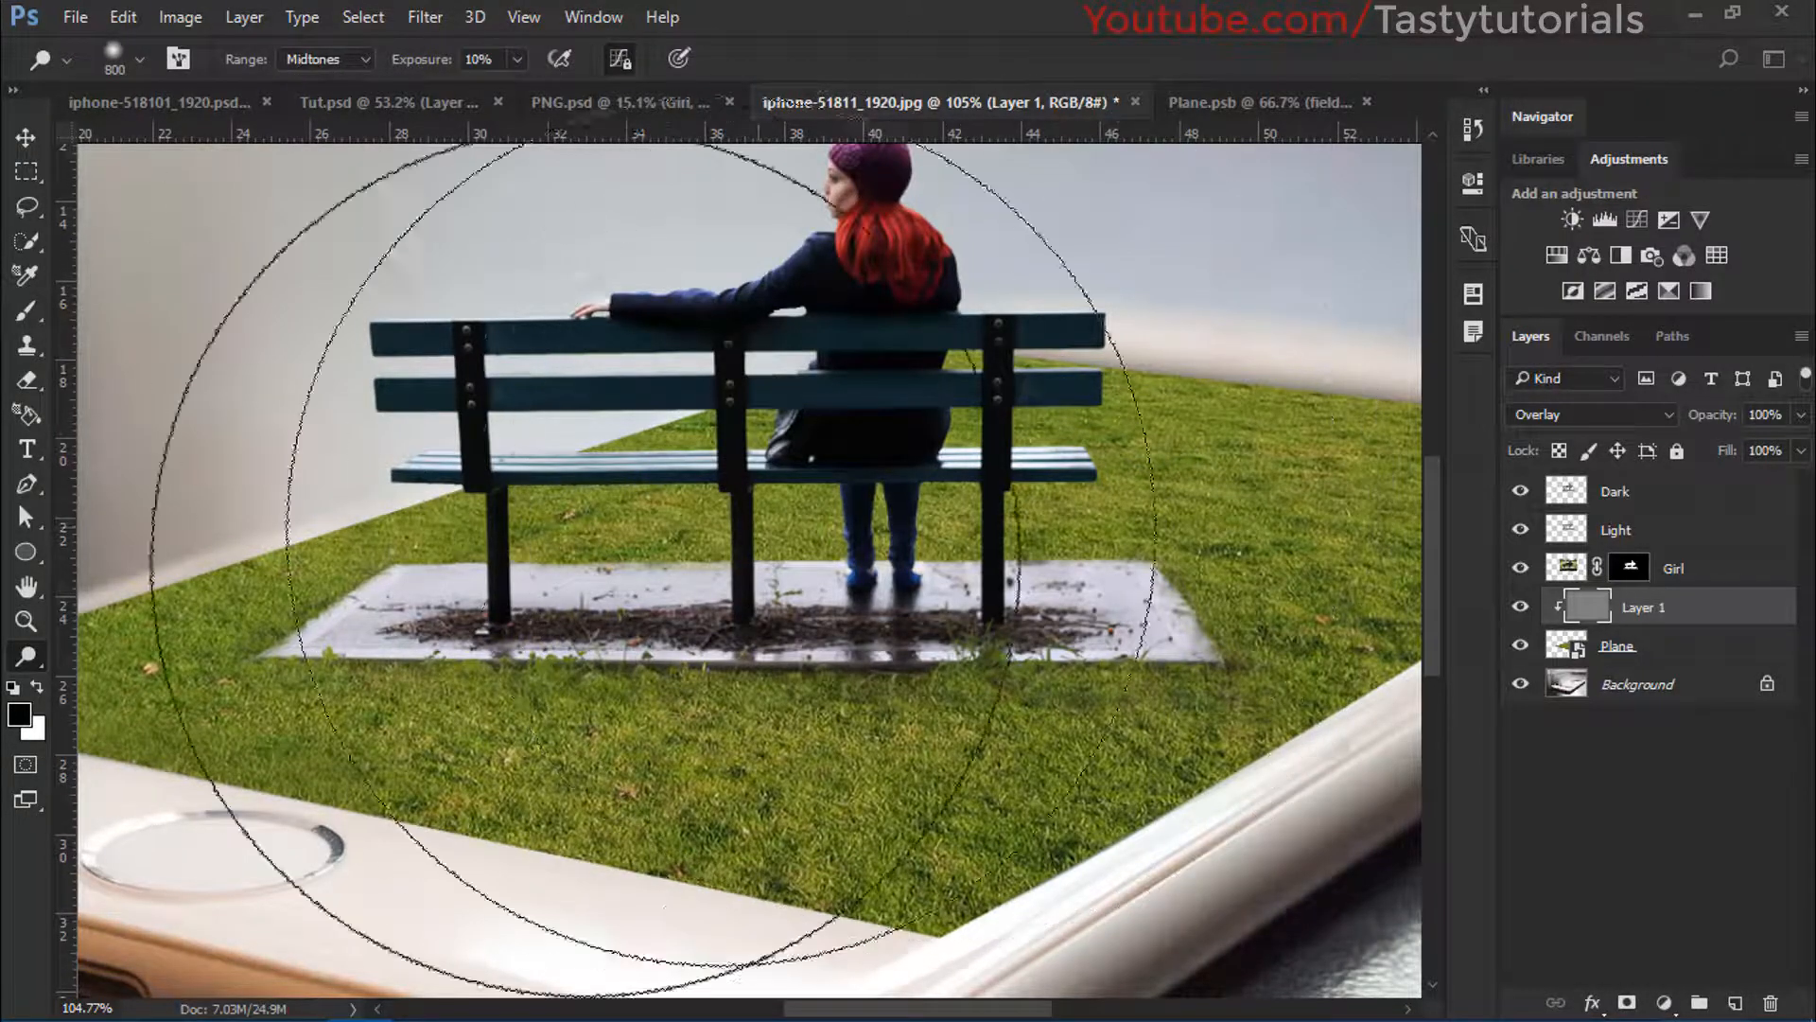
Darken the grass broadly on Layer 1 with the Burn tool on midtones at 18% exposure, using a 500 to 600 px brush
{"action": "right_click", "coordinate": [34, 658]}
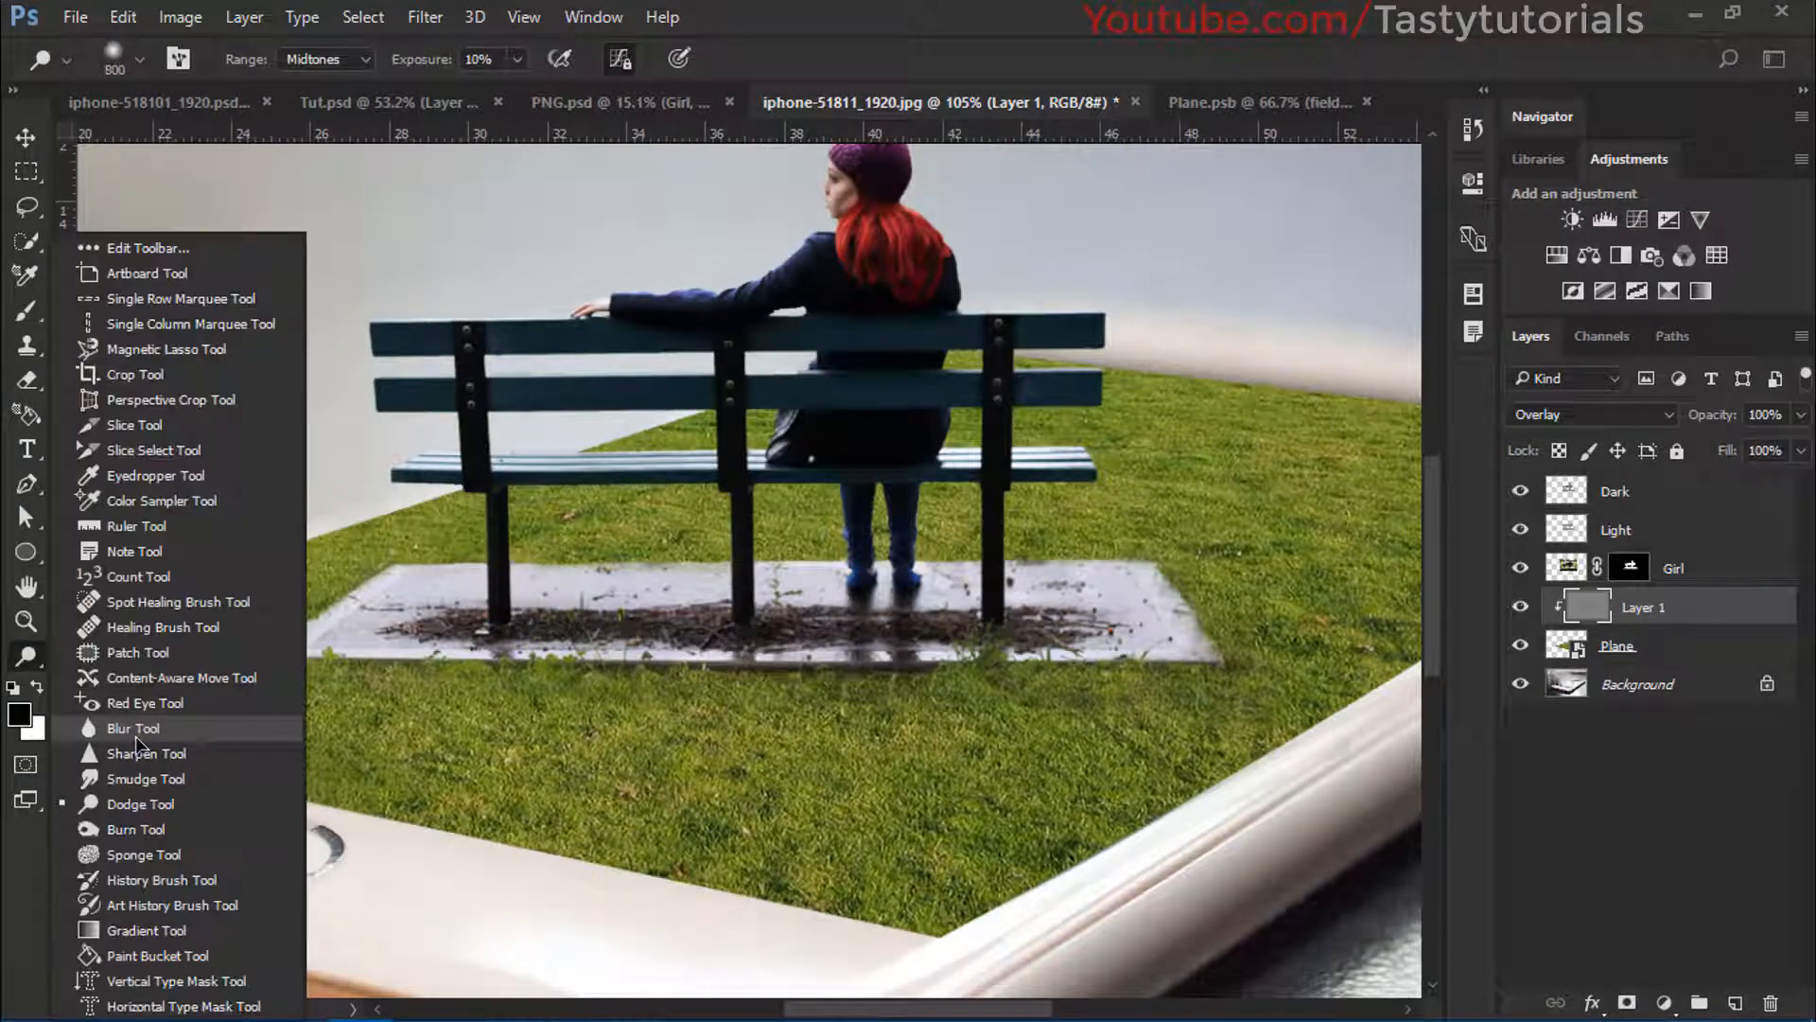
{"action": "left_click", "coordinate": [138, 828]}
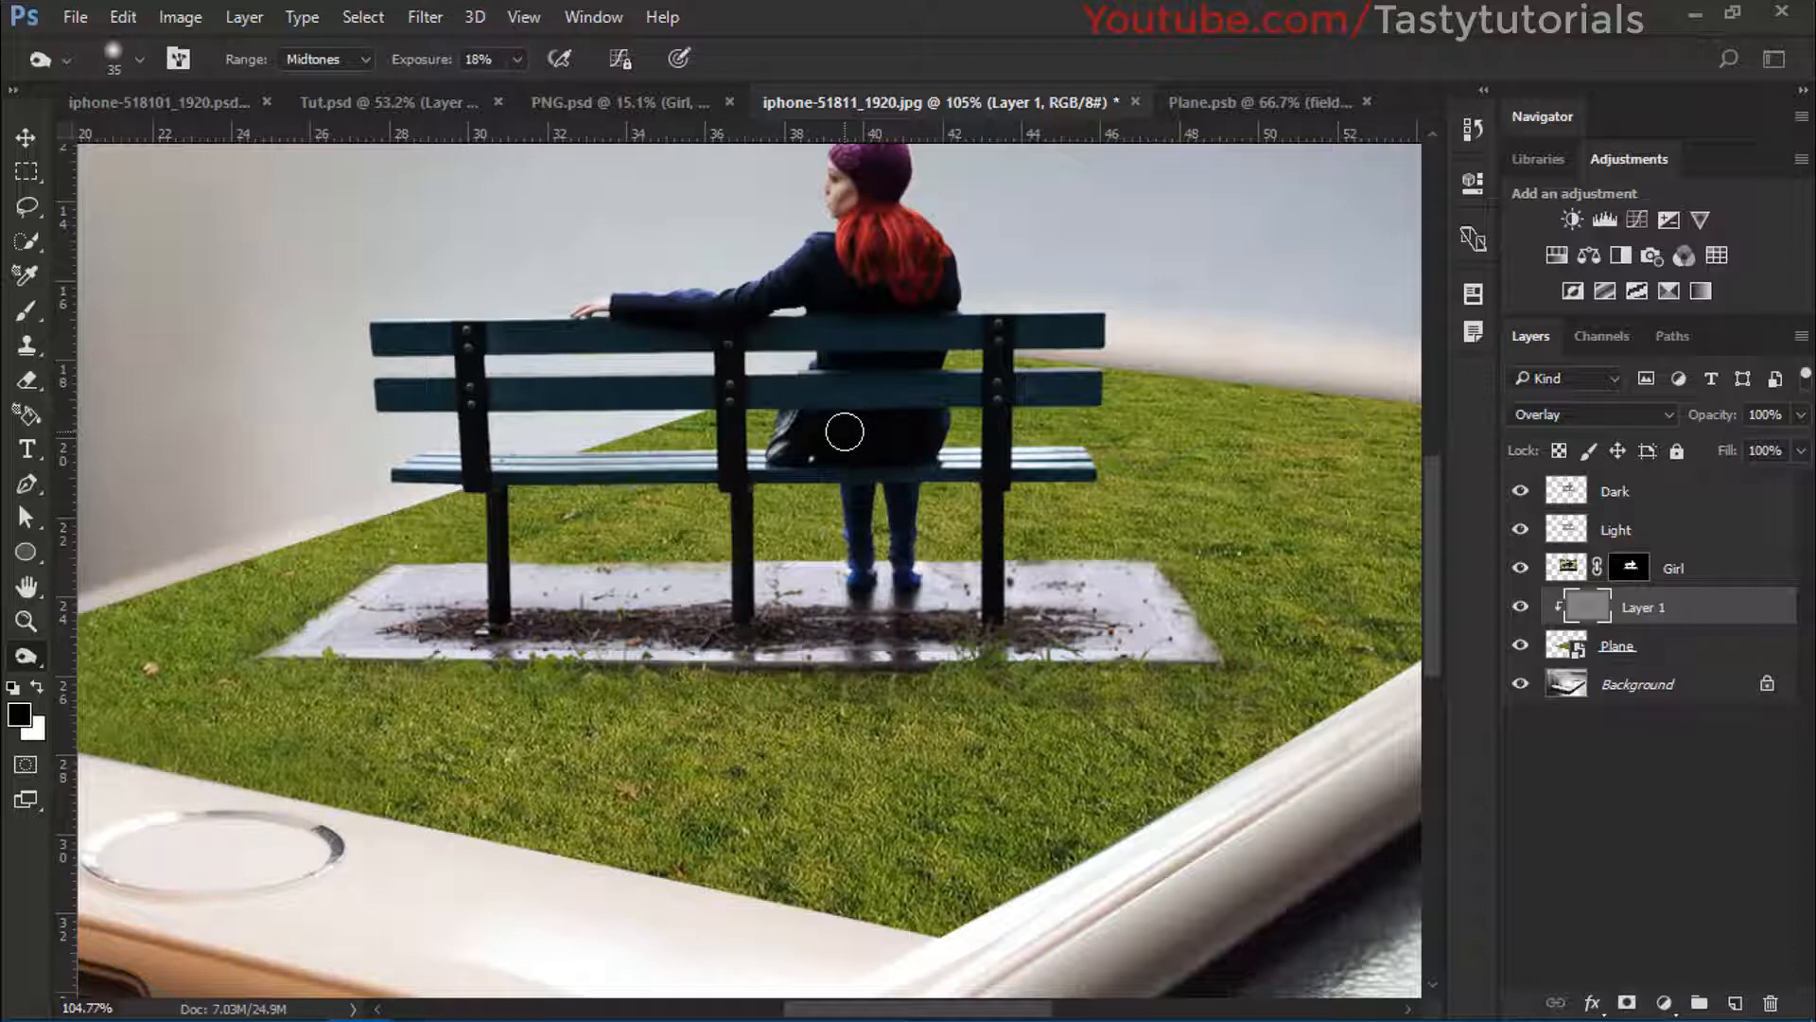
{"action": "key", "text": "bracketright"}
{"action": "key", "text": "bracketright"}
{"action": "key", "text": "bracketright"}
{"action": "key", "text": "bracketright"}
{"action": "key", "text": "bracketright"}
{"action": "key", "text": "bracketright"}
{"action": "key", "text": "bracketright"}
{"action": "key", "text": "bracketright"}
{"action": "key", "text": "bracketright"}
{"action": "key", "text": "bracketright"}
{"action": "key", "text": "bracketright"}
{"action": "key", "text": "bracketright"}
{"action": "key", "text": "bracketright"}
{"action": "key", "text": "bracketright"}
{"action": "key", "text": "bracketright"}
{"action": "key", "text": "space"}
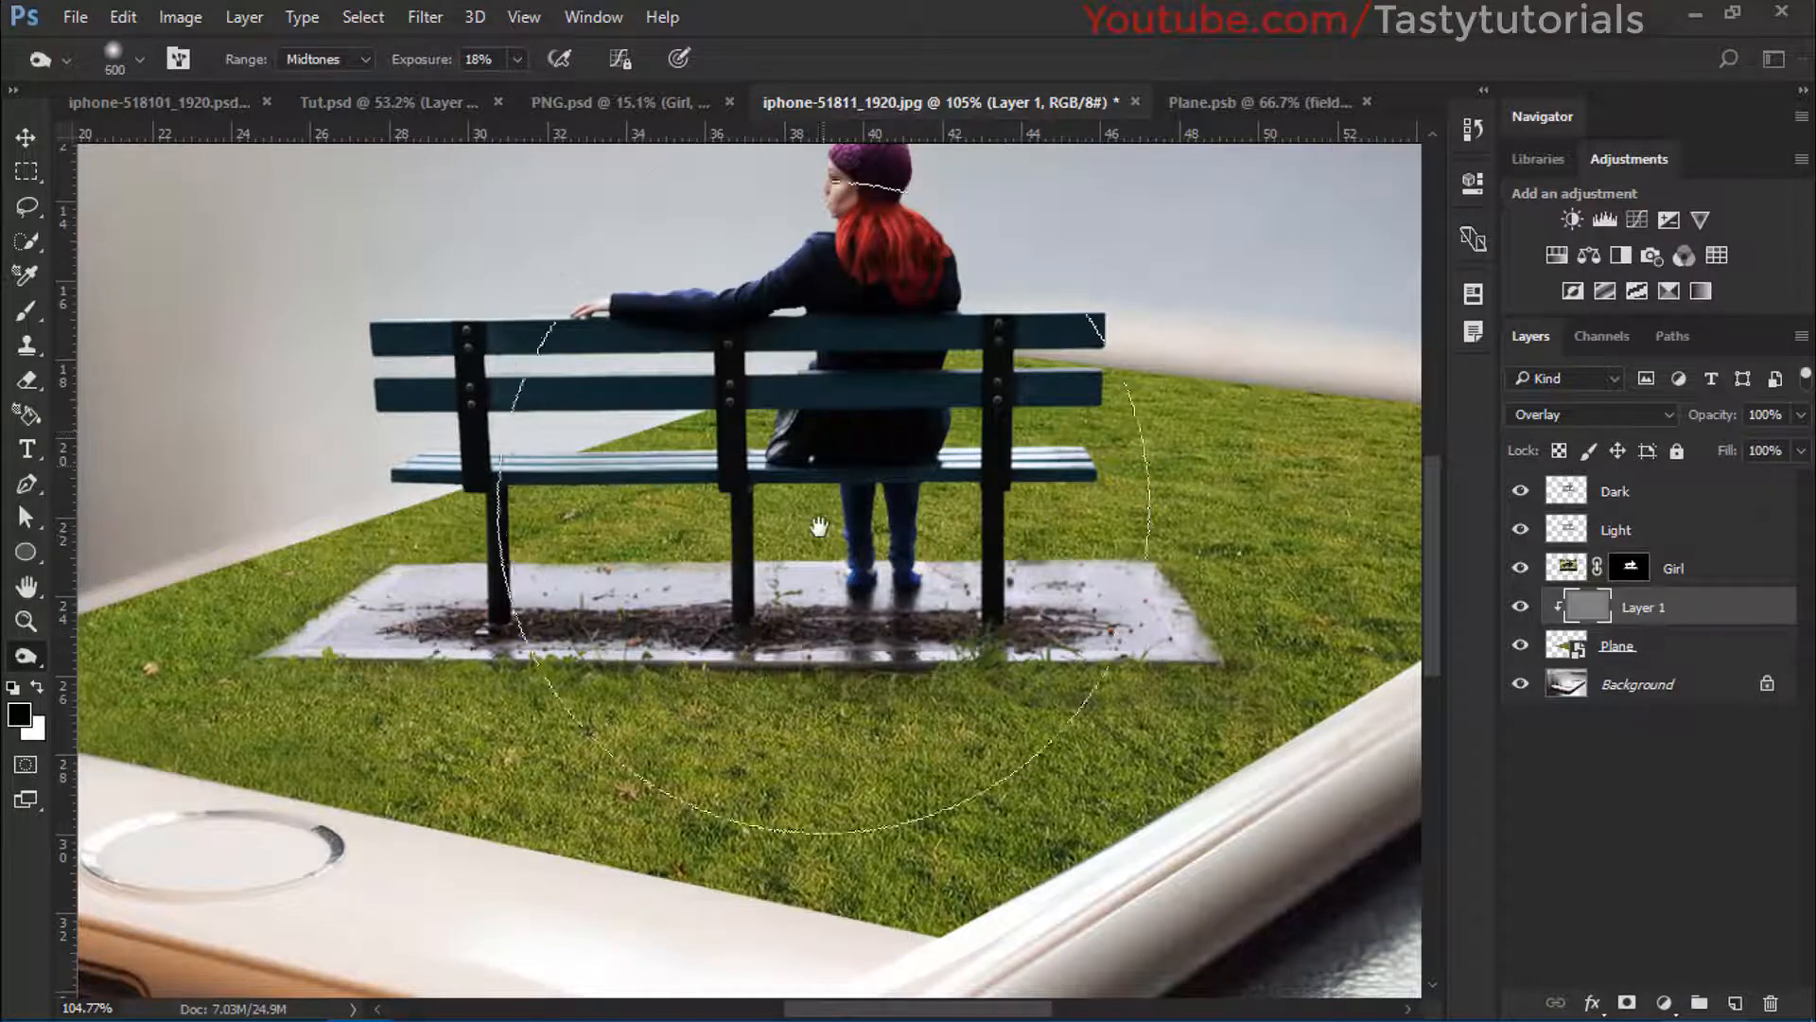
{"action": "left_click_drag", "start_coordinate": [818, 534], "coordinate": [785, 460]}
{"action": "scroll", "coordinate": [304, 649], "scroll_direction": "down", "scroll_amount": 2}
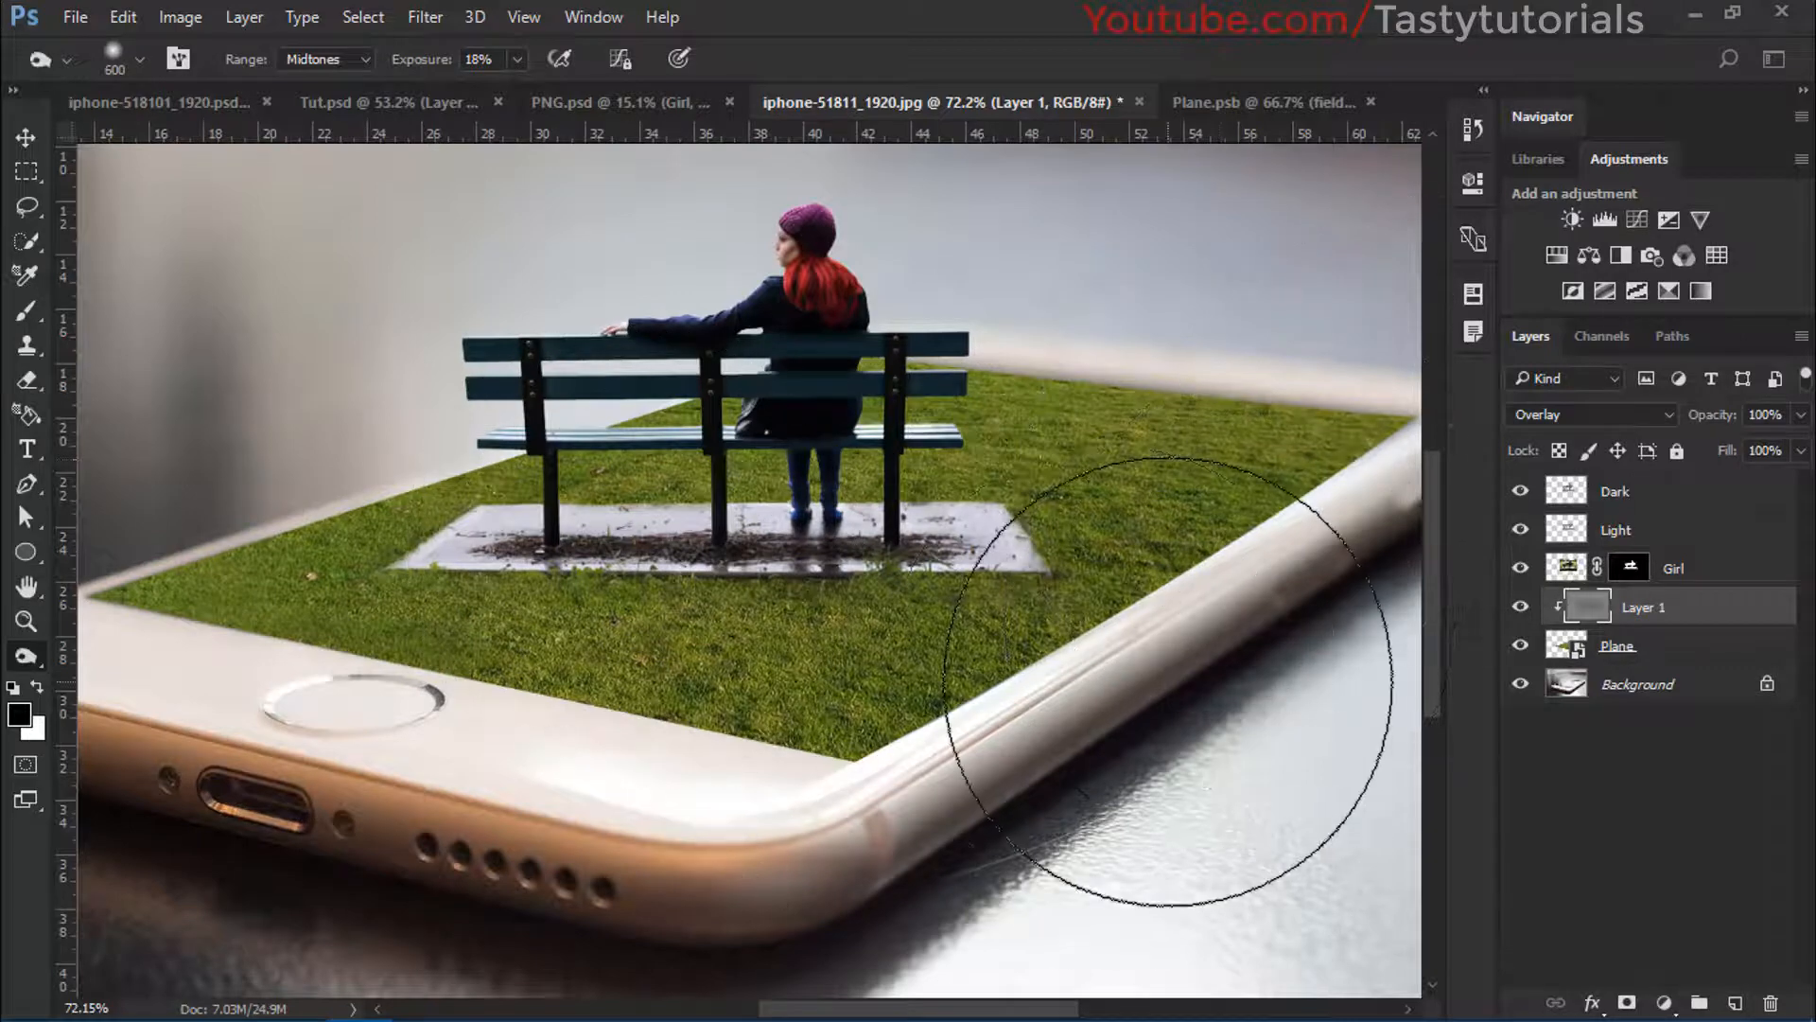
Burn the edges of the grass along the phone frame with a 200 px brush at 18% exposure
{"action": "key", "text": "bracketleft"}
{"action": "key", "text": "bracketleft"}
{"action": "key", "text": "bracketleft"}
{"action": "key", "text": "bracketleft"}
{"action": "key", "text": "bracketleft"}
{"action": "key", "text": "bracketleft"}
{"action": "key", "text": "bracketleft"}
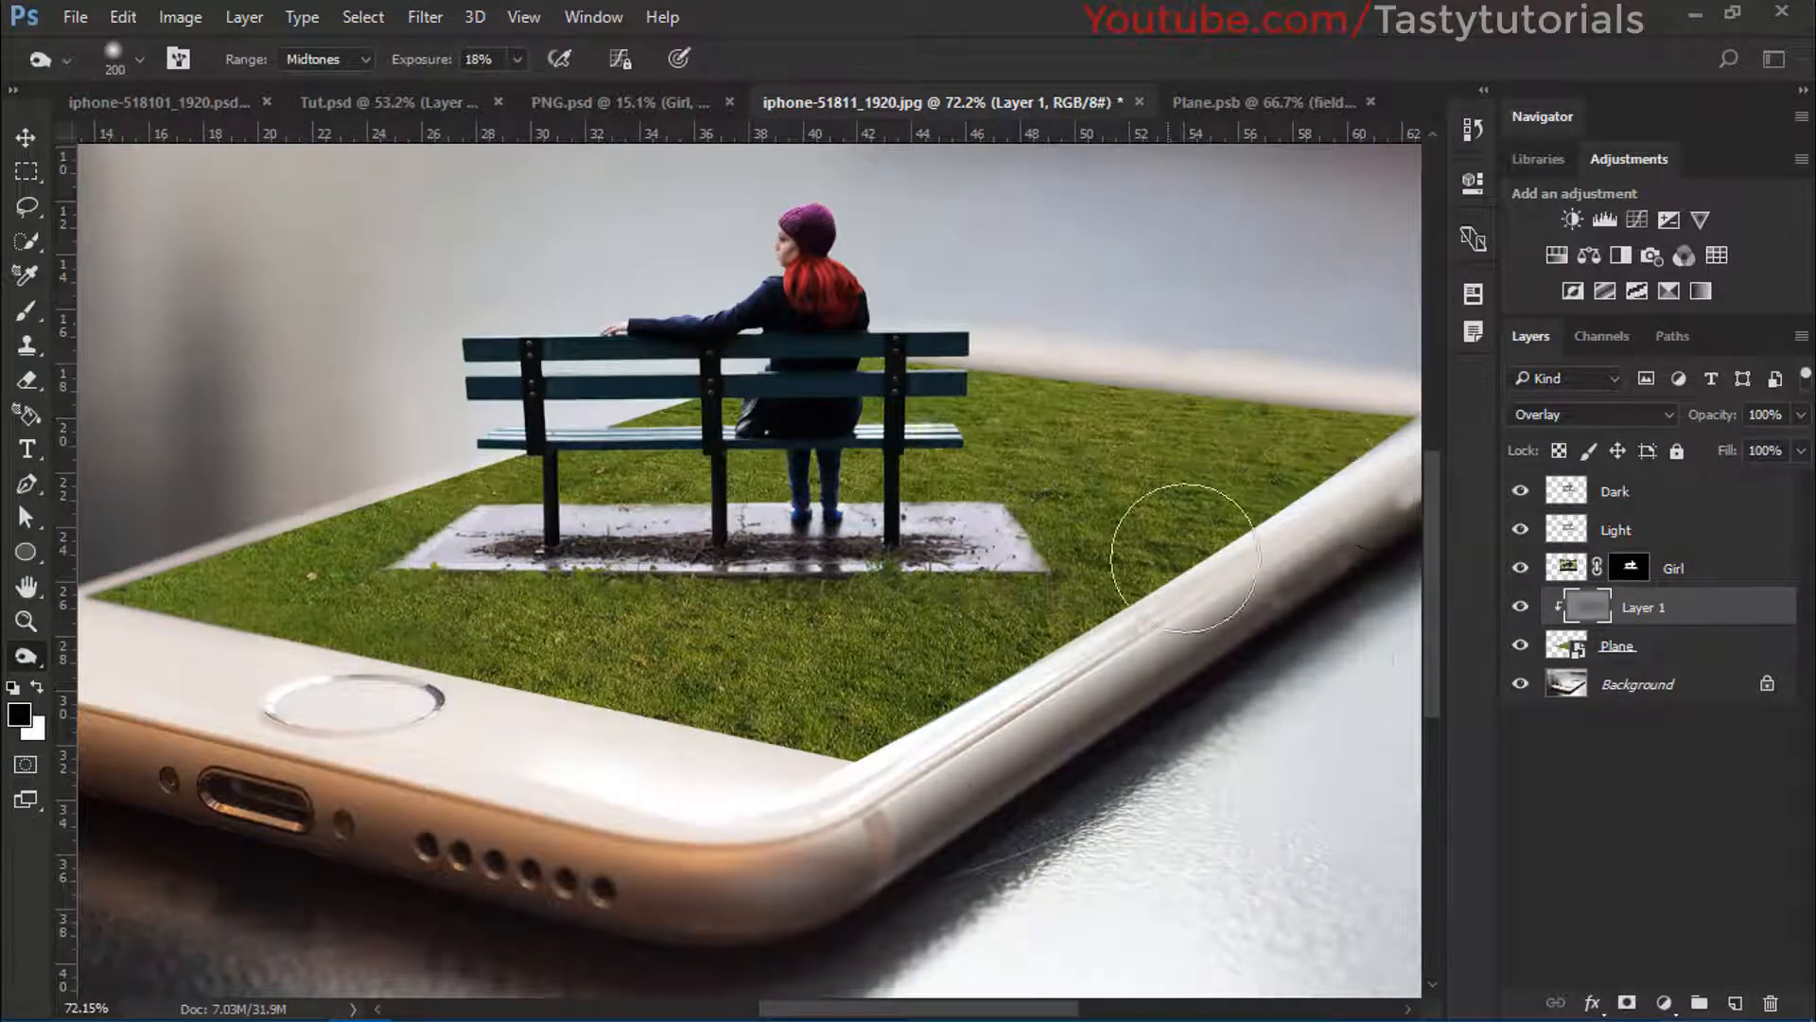
{"action": "mouse_move", "coordinate": [1369, 480]}
{"action": "left_mouse_down"}
{"action": "mouse_move", "coordinate": [1134, 683]}
{"action": "mouse_move", "coordinate": [1221, 614]}
{"action": "mouse_move", "coordinate": [947, 791]}
{"action": "mouse_move", "coordinate": [1244, 564]}
{"action": "mouse_move", "coordinate": [932, 779]}
{"action": "mouse_move", "coordinate": [918, 755]}
{"action": "mouse_move", "coordinate": [885, 787]}
{"action": "mouse_move", "coordinate": [447, 721]}
{"action": "mouse_move", "coordinate": [133, 642]}
{"action": "mouse_move", "coordinate": [920, 806]}
{"action": "mouse_move", "coordinate": [237, 691]}
{"action": "left_mouse_up"}
{"action": "key", "text": "space"}
{"action": "left_click_drag", "start_coordinate": [758, 677], "coordinate": [872, 754]}
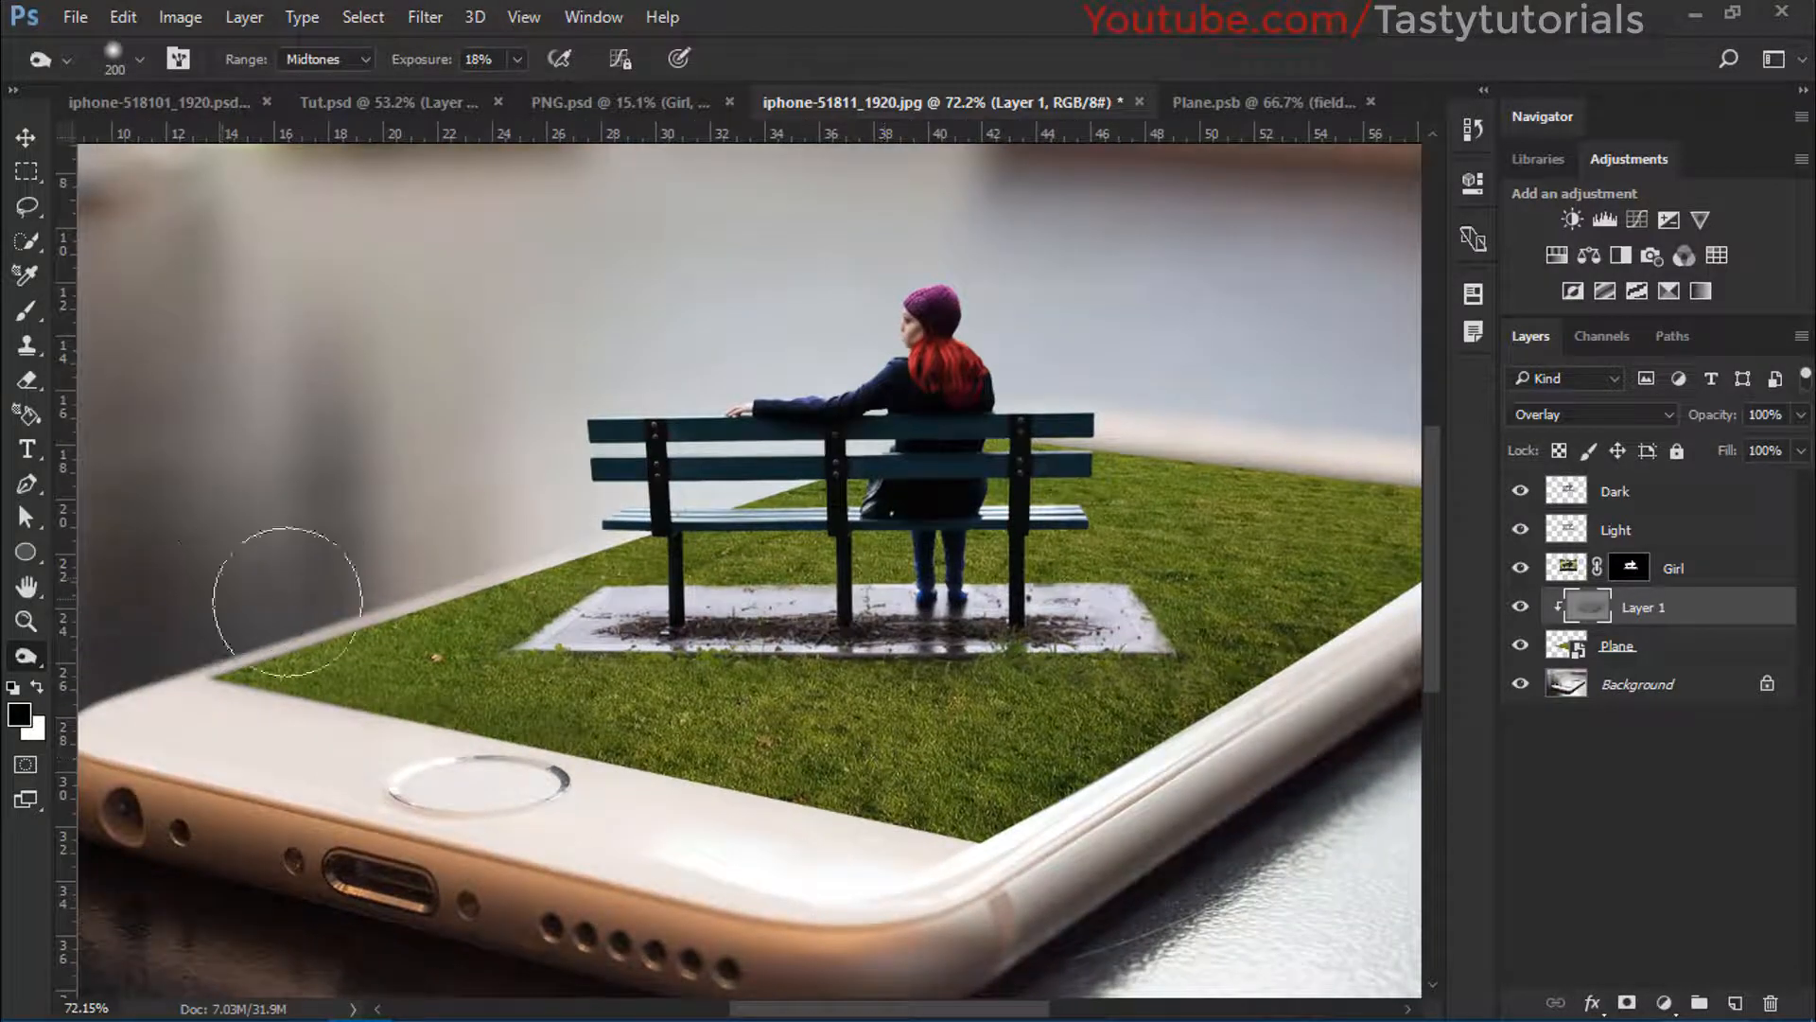
{"action": "left_click_drag", "start_coordinate": [1235, 594], "coordinate": [1054, 539]}
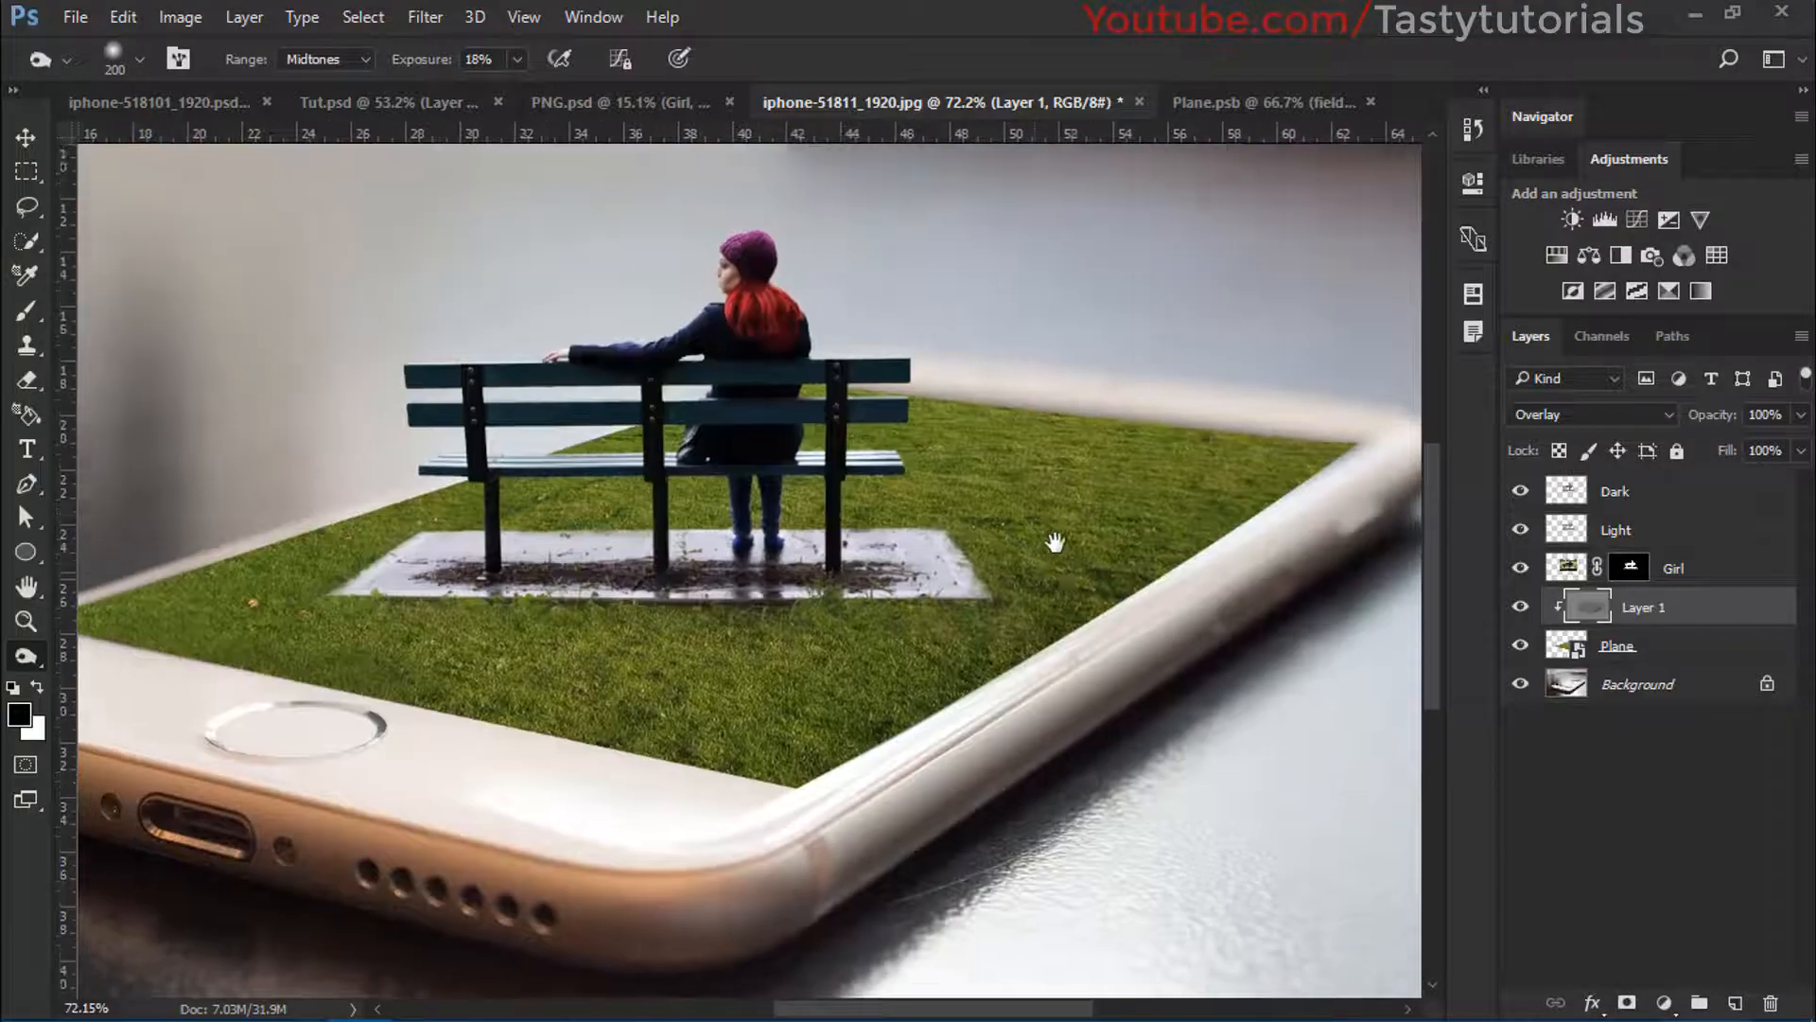
Compare the grass with and without Layer 1's burn shading, ending with the layer shown
{"action": "left_click", "coordinate": [1520, 606]}
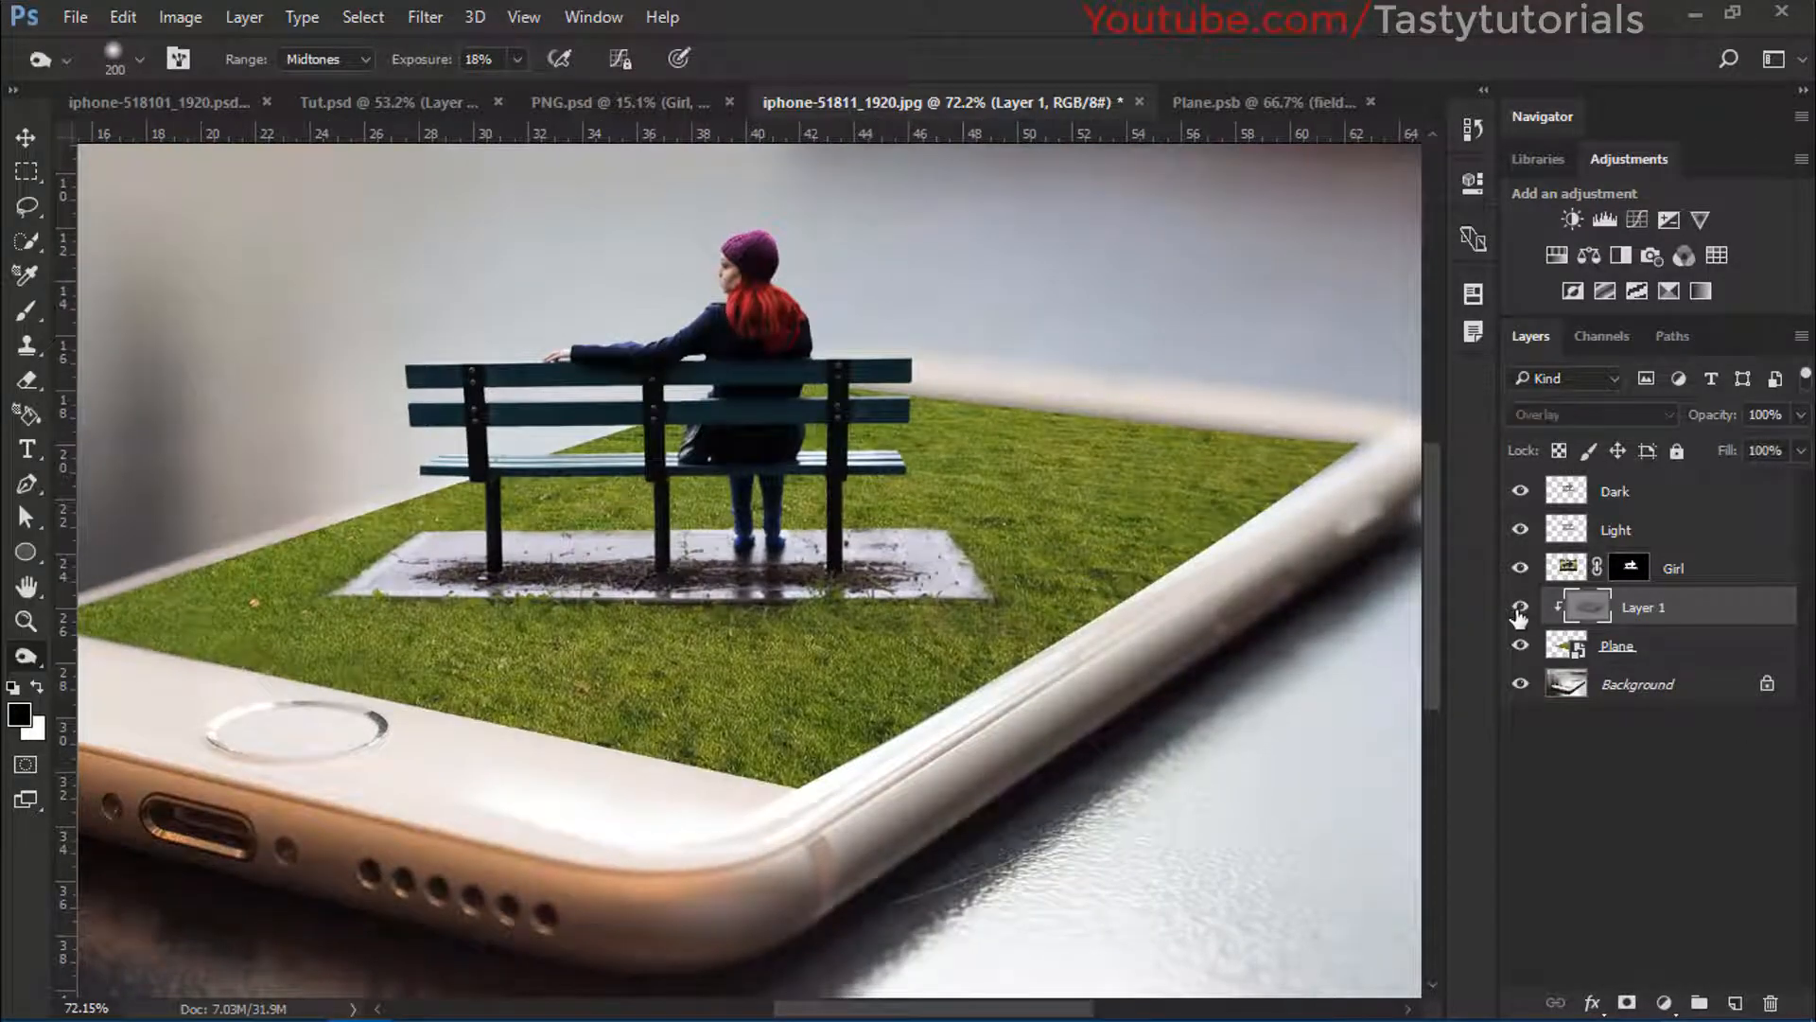
{"action": "left_click", "coordinate": [1521, 606]}
{"action": "scroll", "coordinate": [1088, 544], "scroll_direction": "up", "scroll_amount": 1}
{"action": "scroll", "coordinate": [721, 579], "scroll_direction": "up", "scroll_amount": 1}
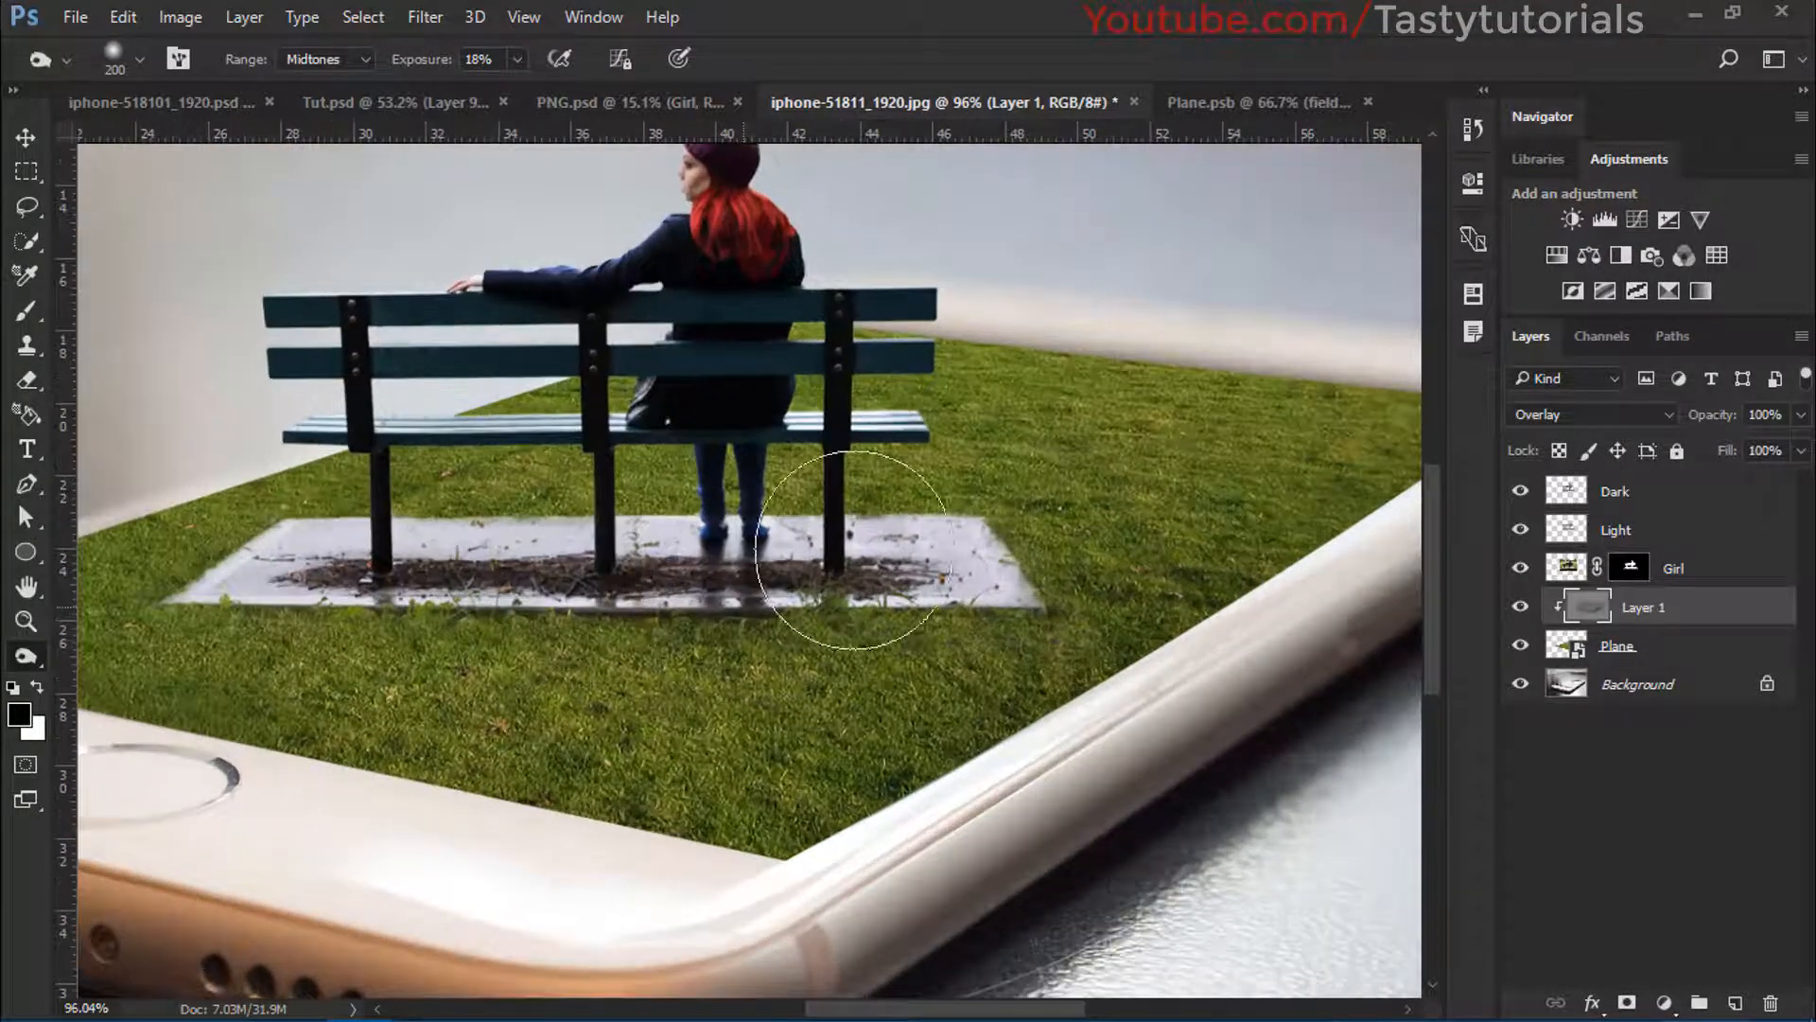
Add a second layer clipped above Layer 1, fill it with 50% Gray at 100% opacity and set it to Overlay
{"action": "left_click", "coordinate": [1734, 1002]}
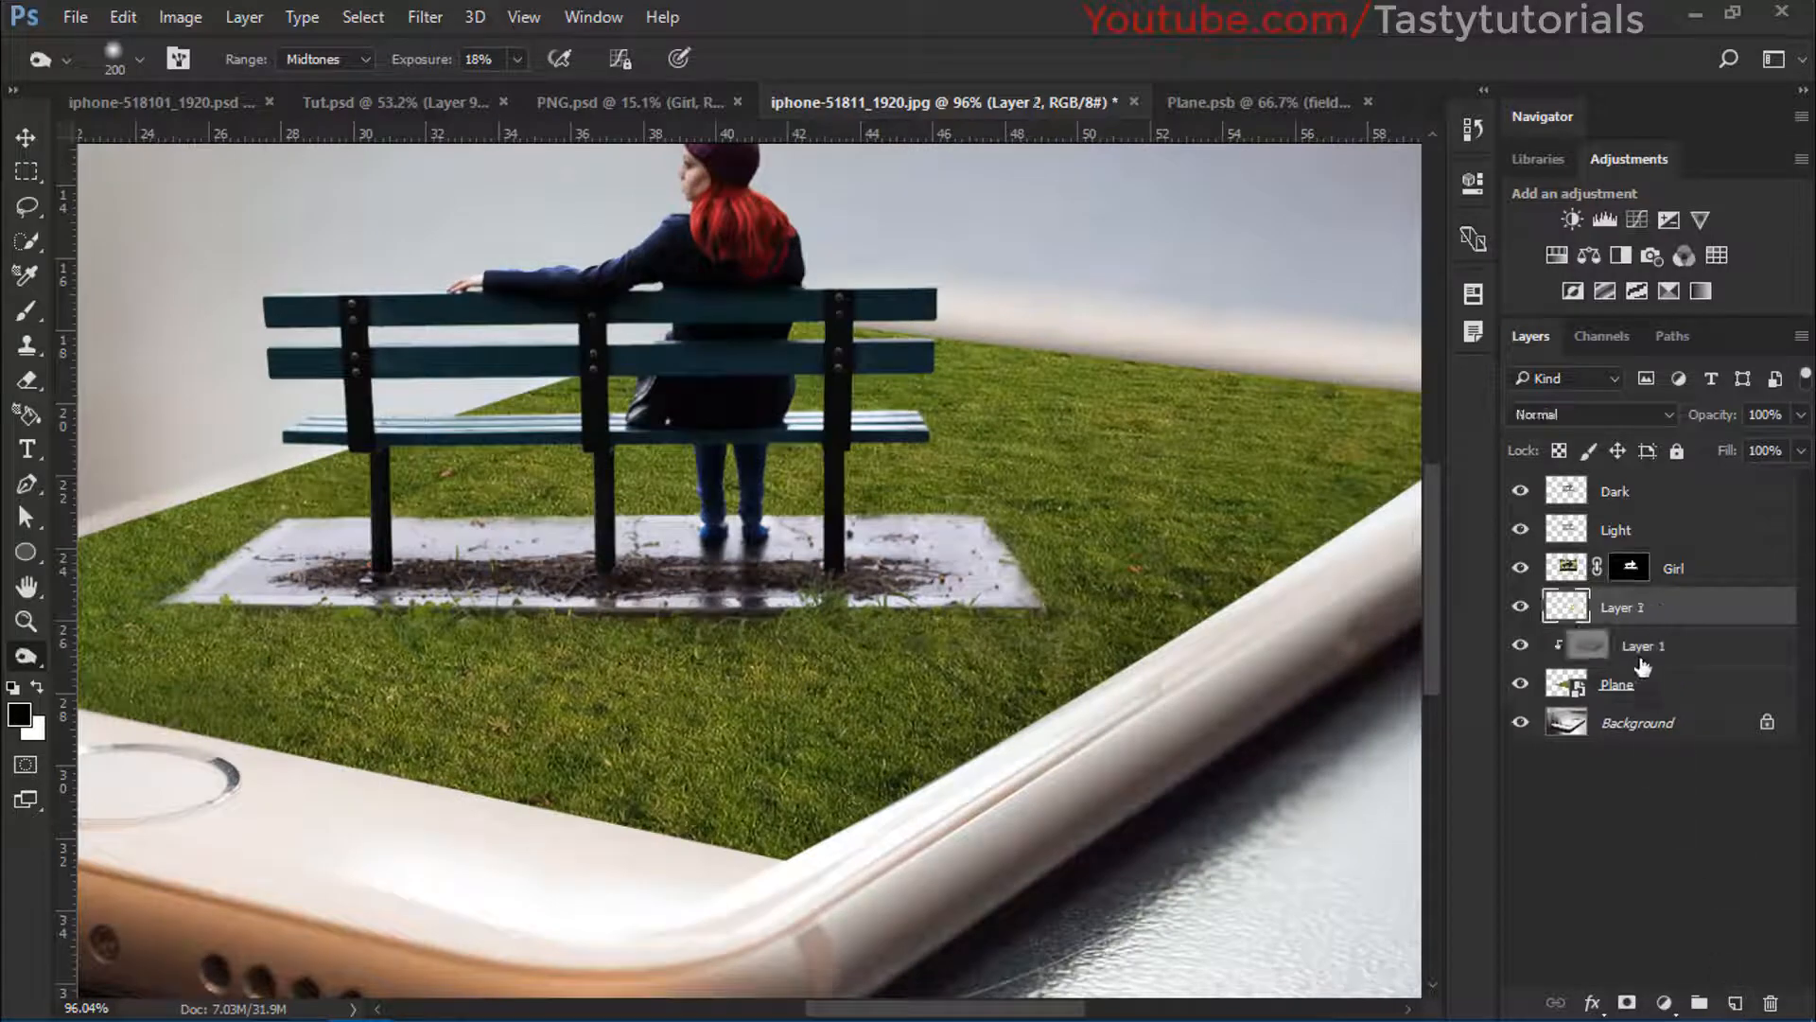
{"action": "left_click", "coordinate": [1633, 624], "text": "alt"}
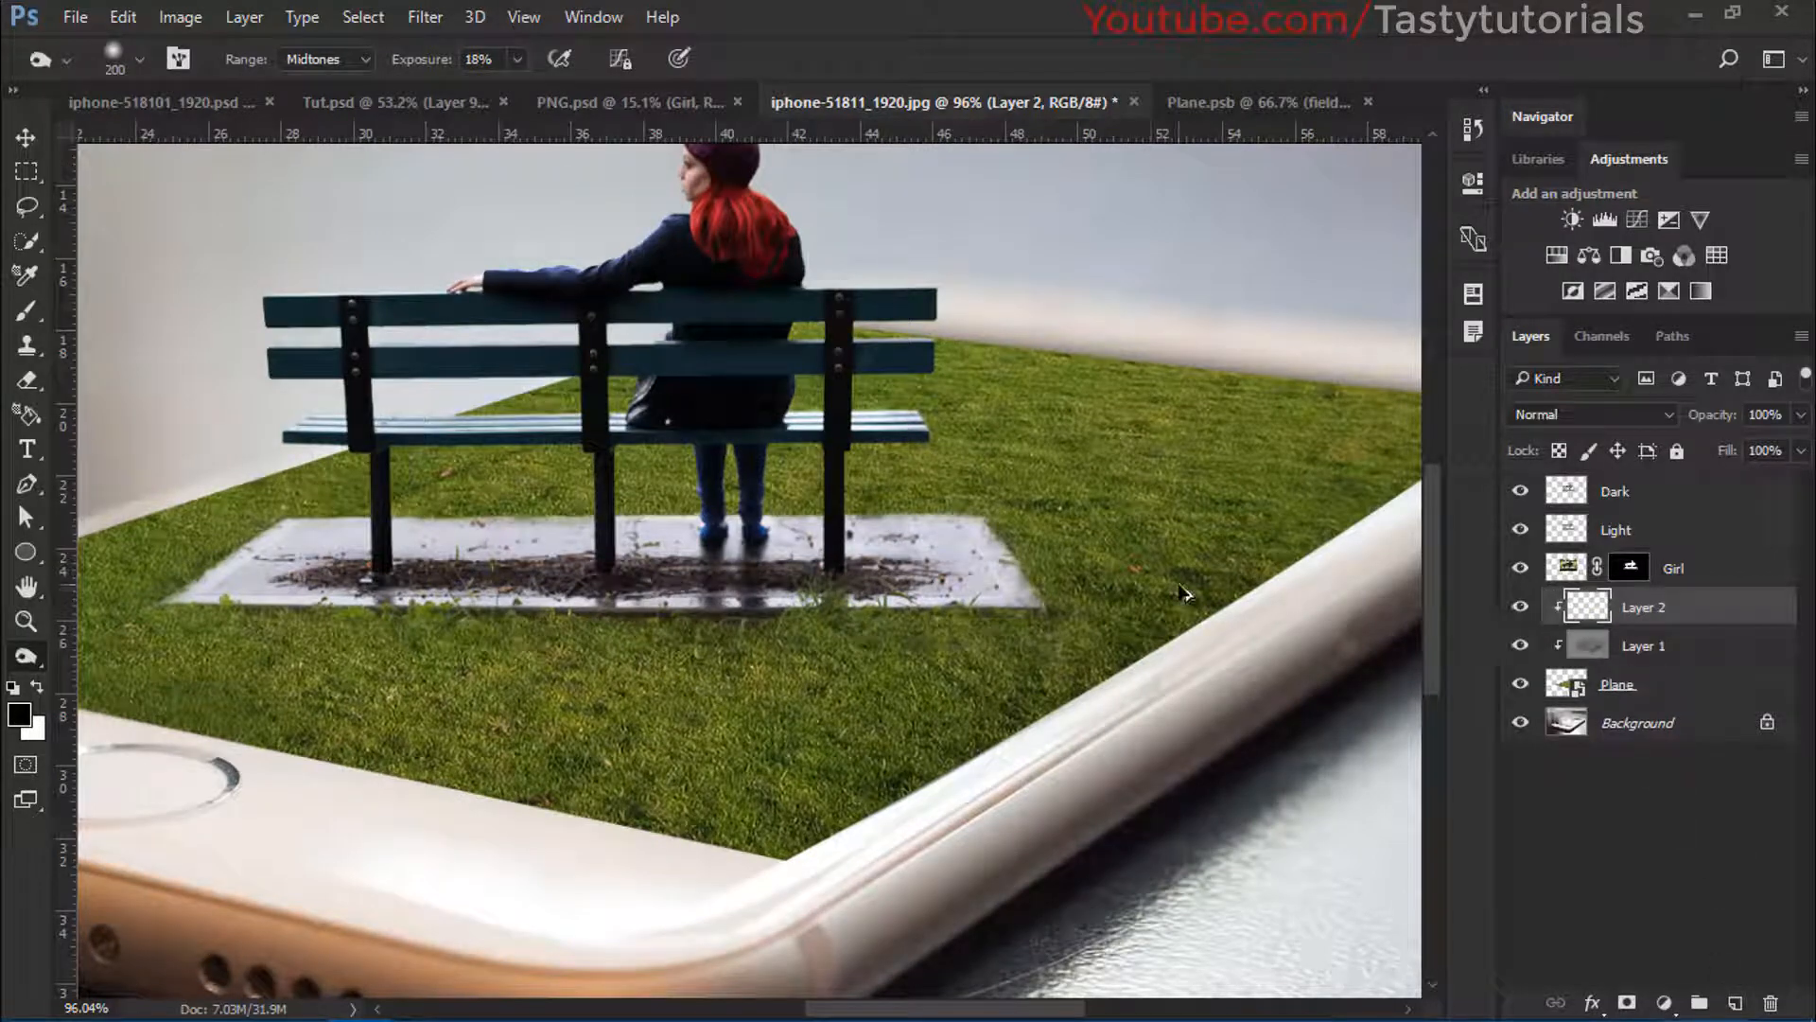
{"action": "key", "text": "shift+BackSpace"}
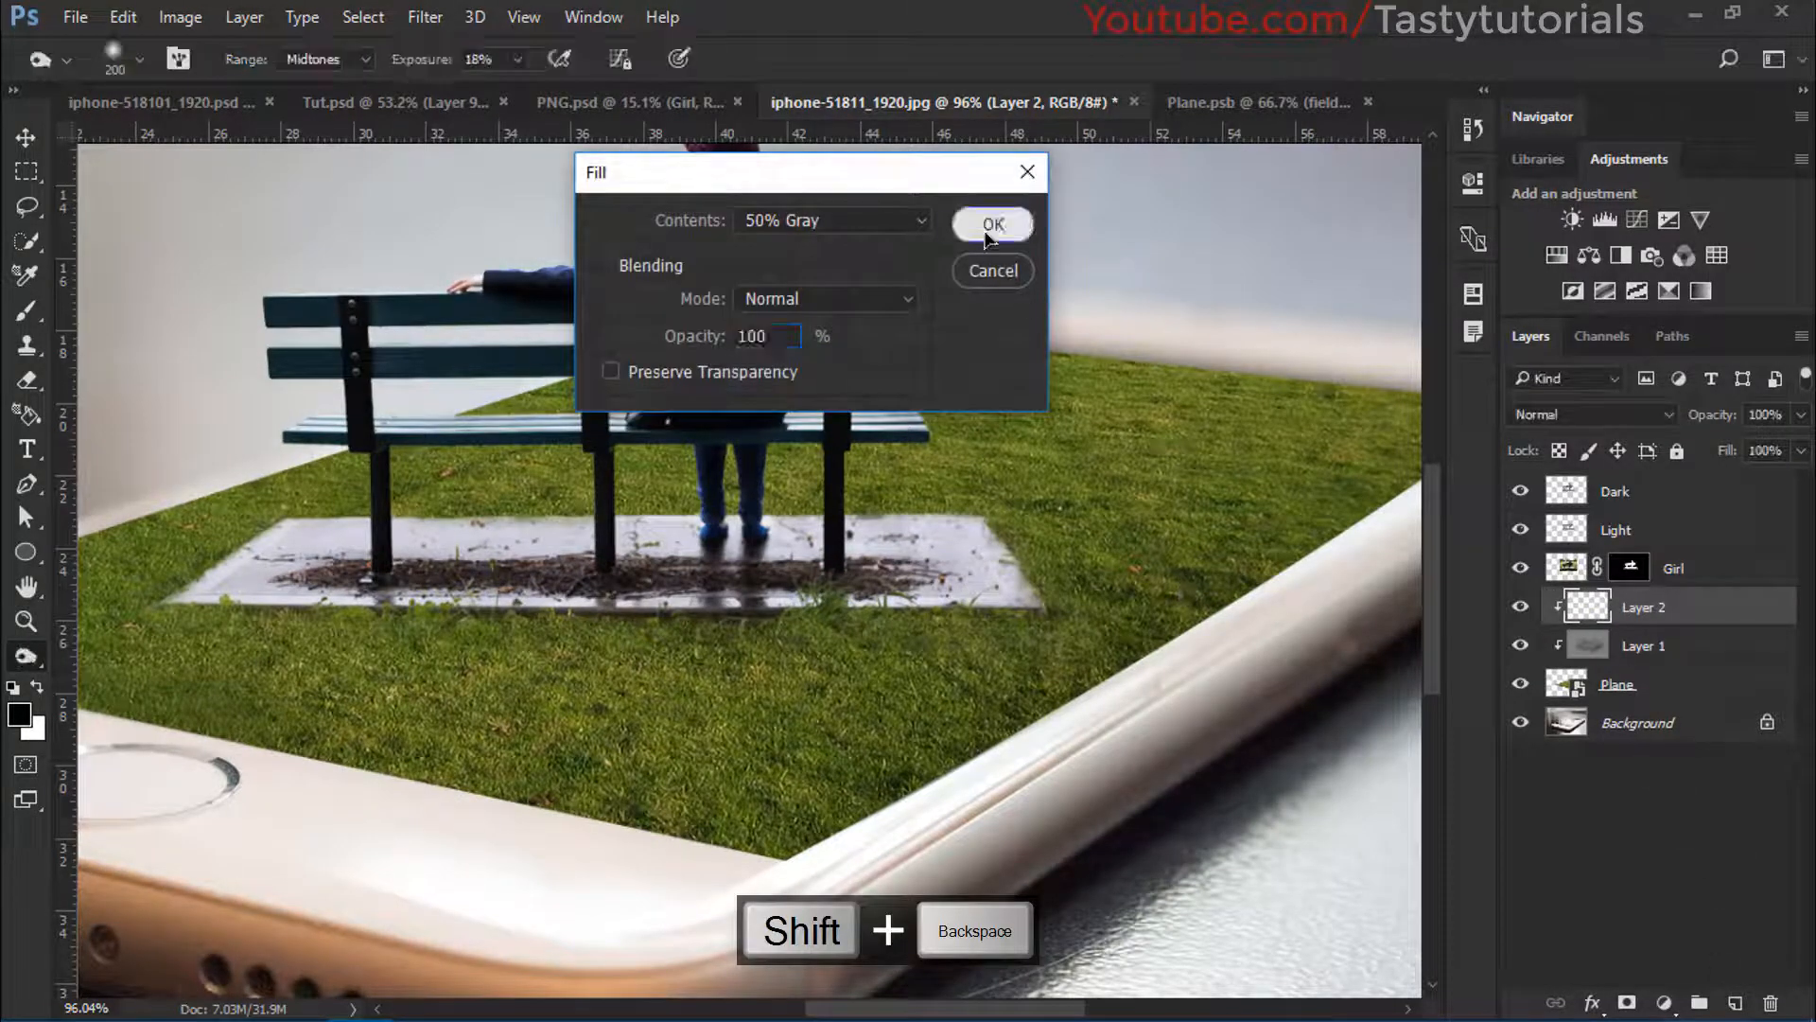
{"action": "left_click", "coordinate": [994, 223]}
{"action": "left_click", "coordinate": [1570, 414]}
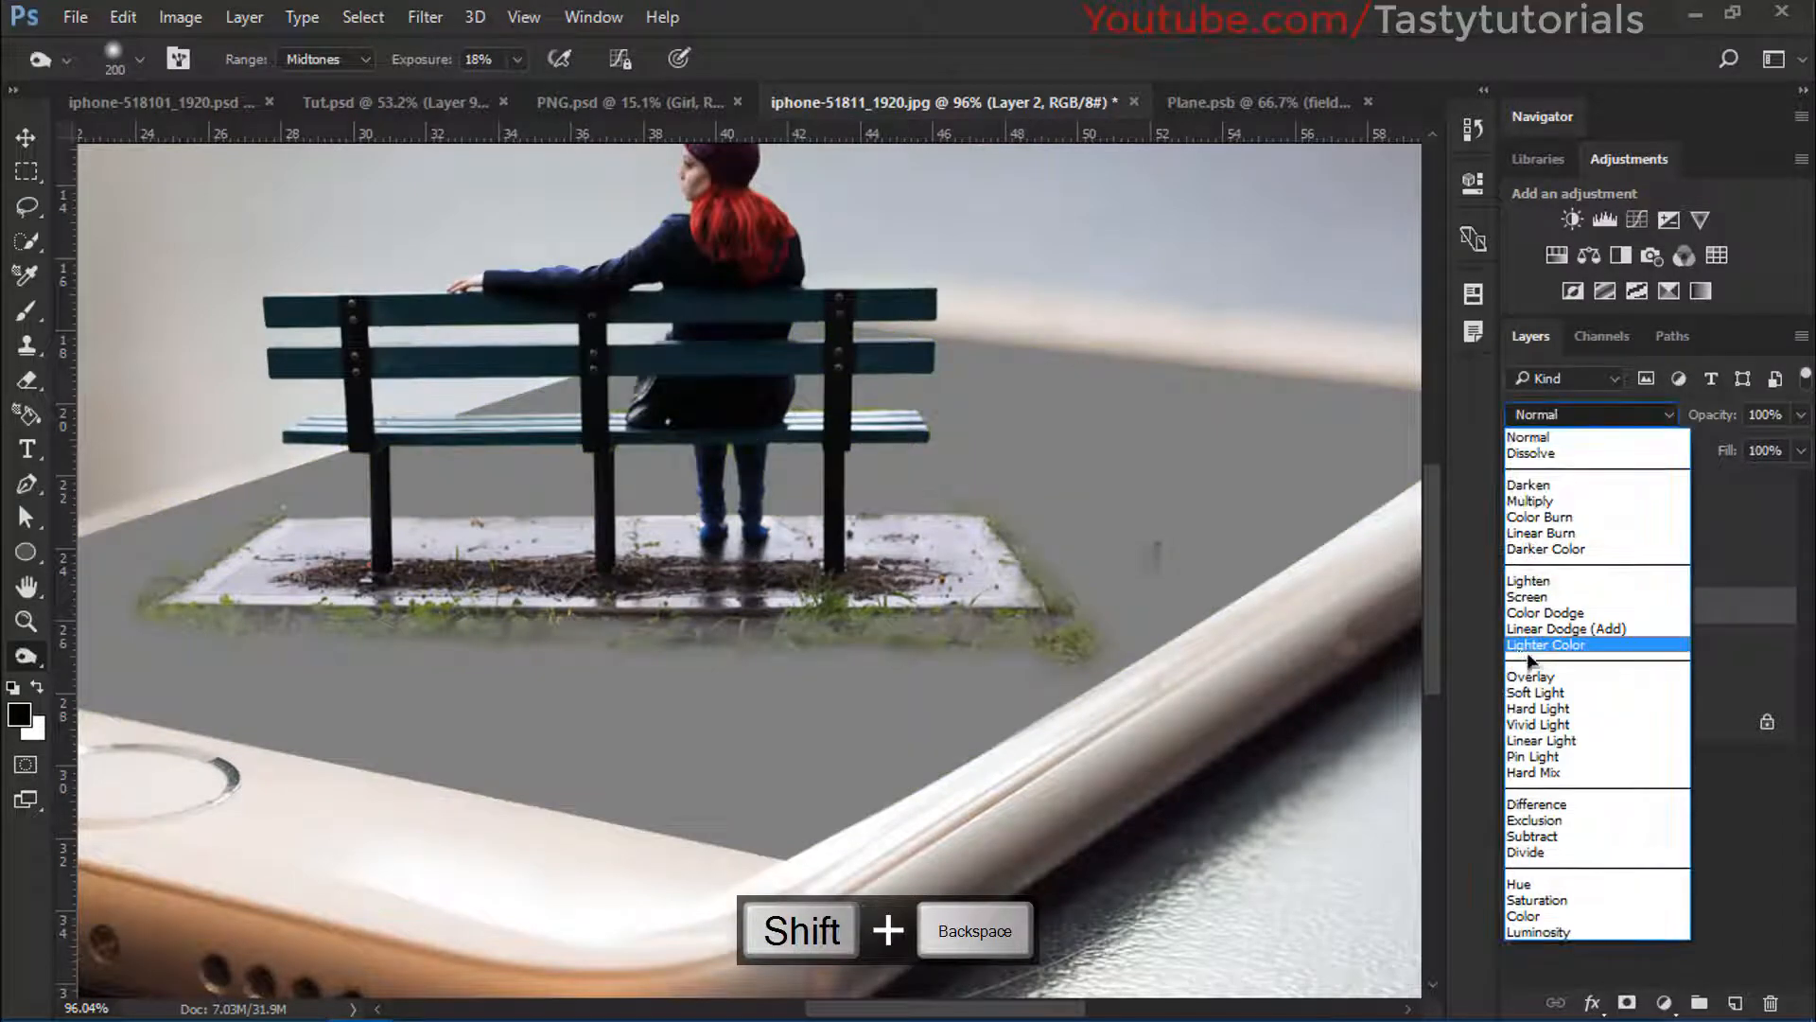
{"action": "left_click", "coordinate": [1538, 673]}
Brighten areas of the grass on Layer 2 with the Dodge tool on midtones at 10% exposure and a 200 px brush
{"action": "key", "text": "b"}
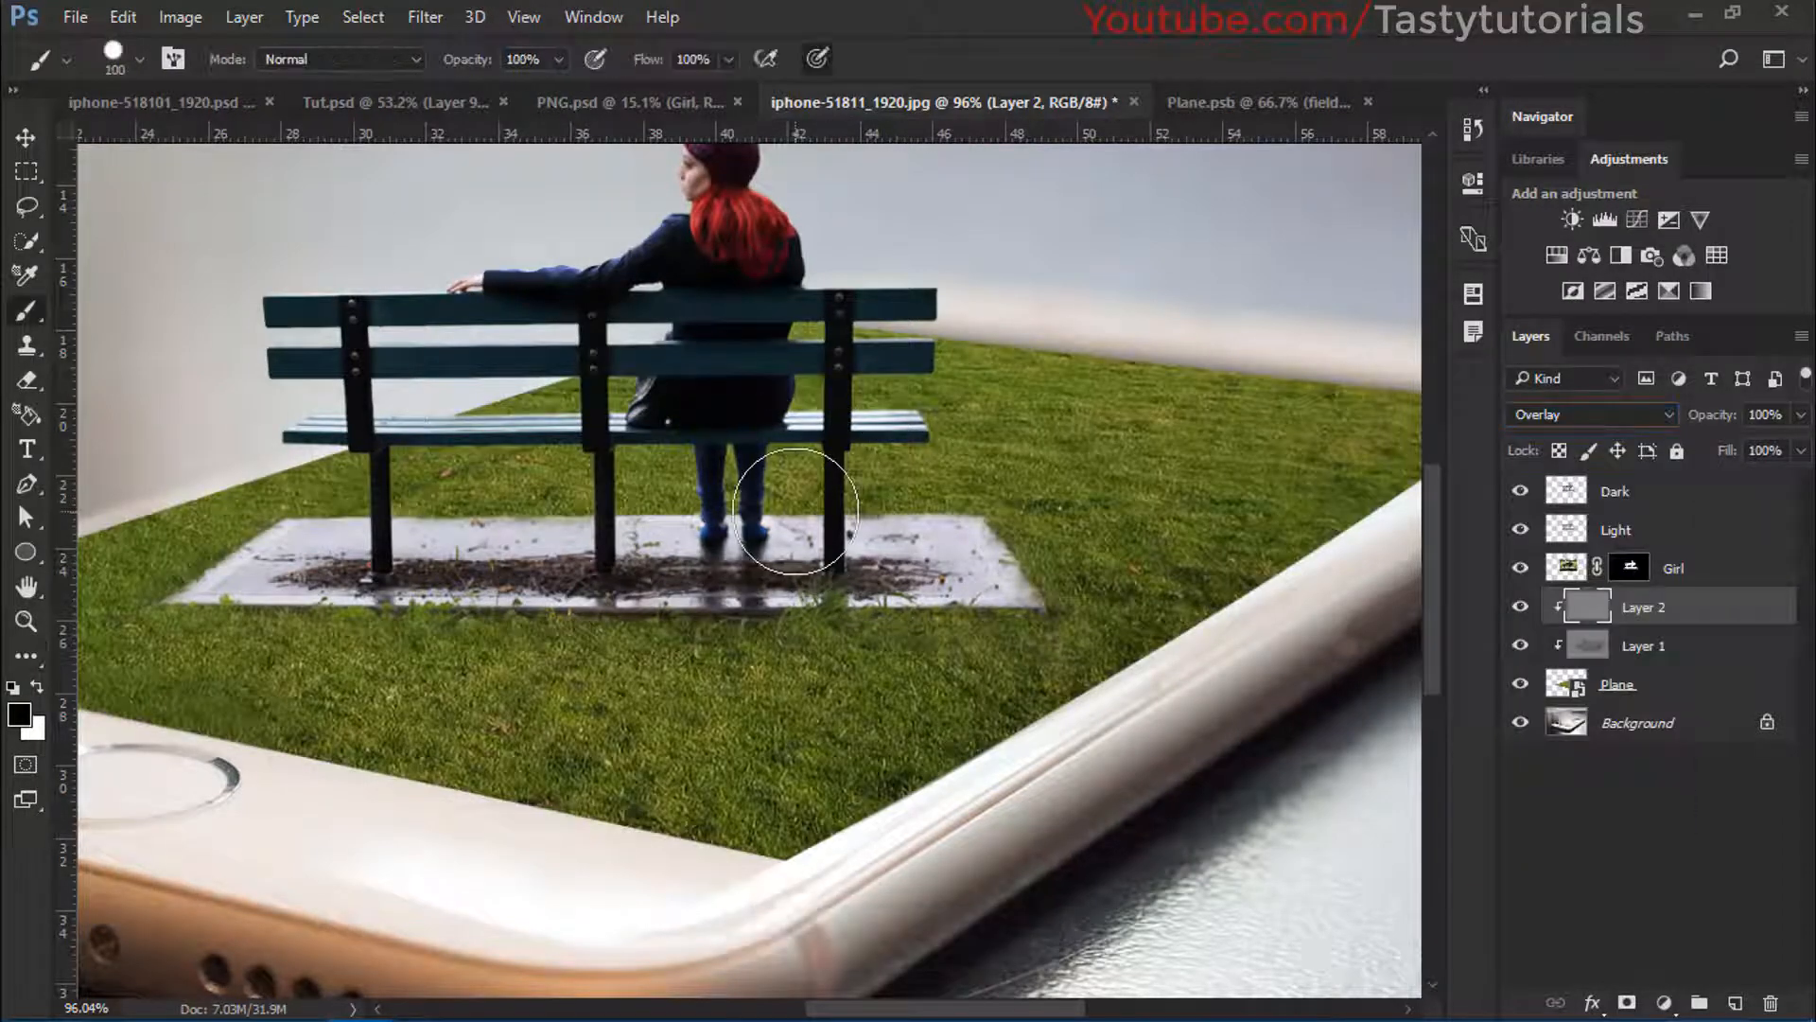
{"action": "left_click_drag", "start_coordinate": [799, 502], "coordinate": [950, 556]}
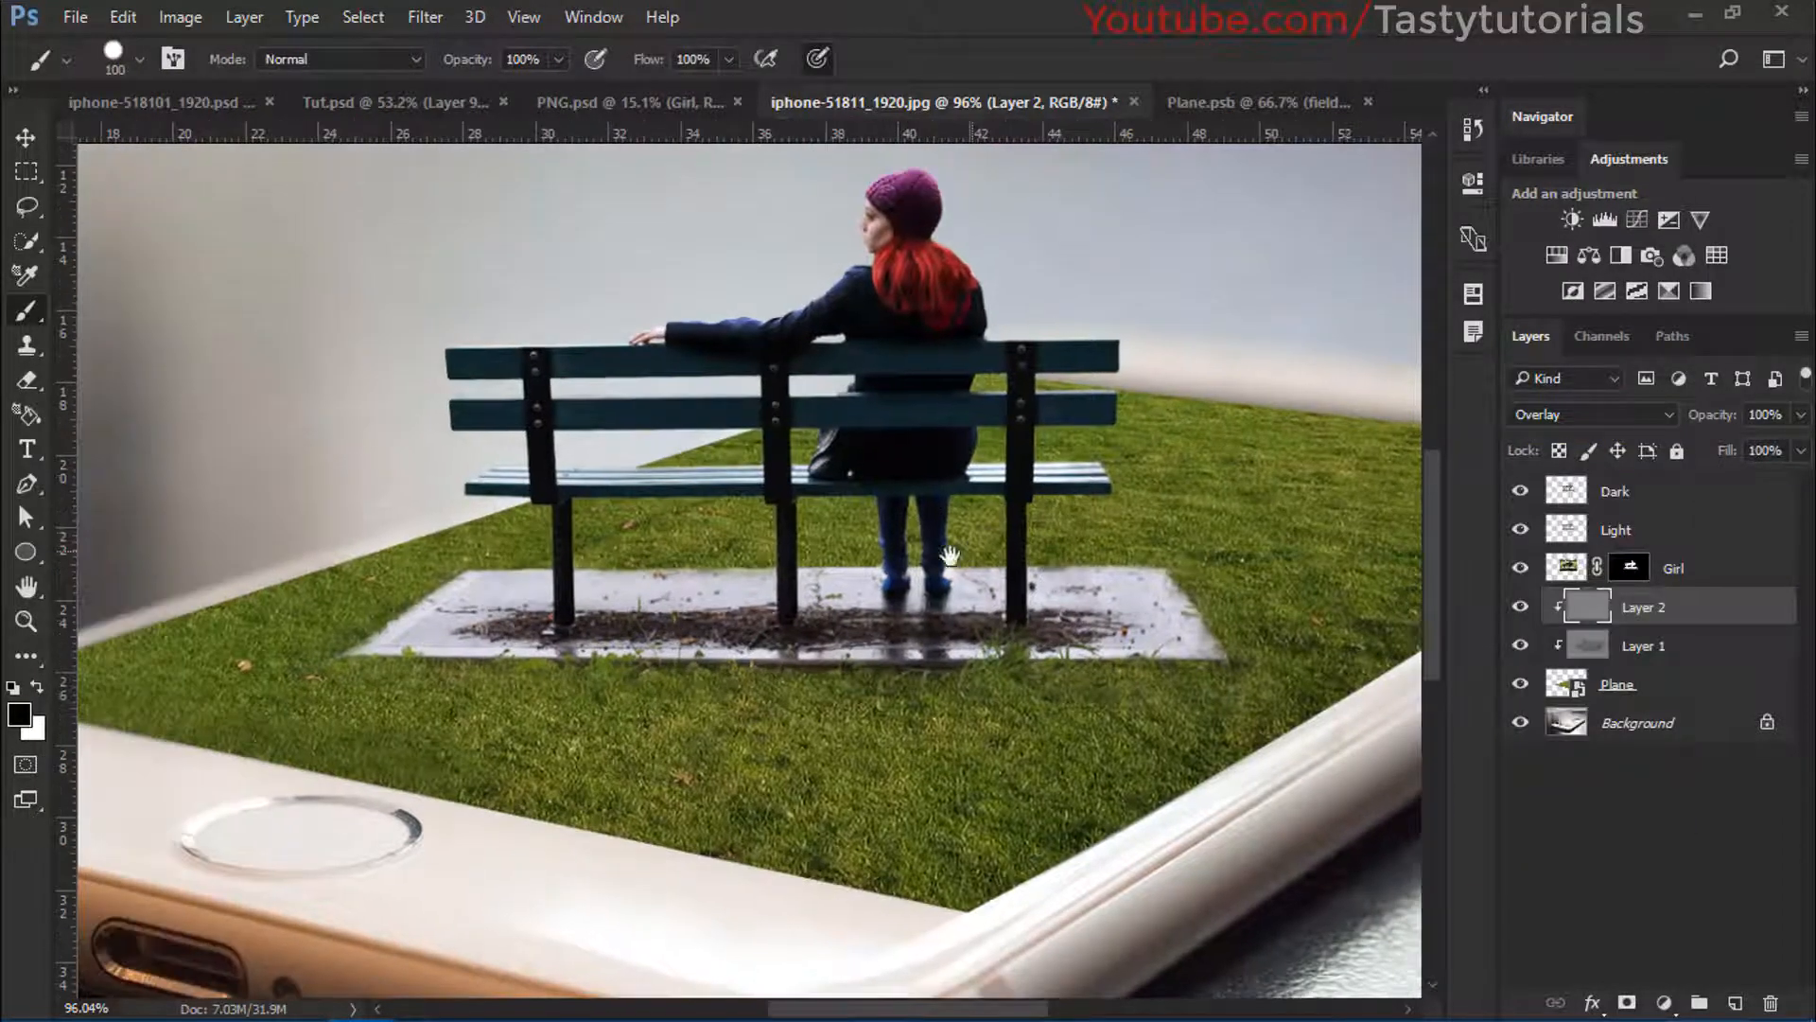
{"action": "left_click", "coordinate": [25, 655]}
{"action": "left_click", "coordinate": [163, 814]}
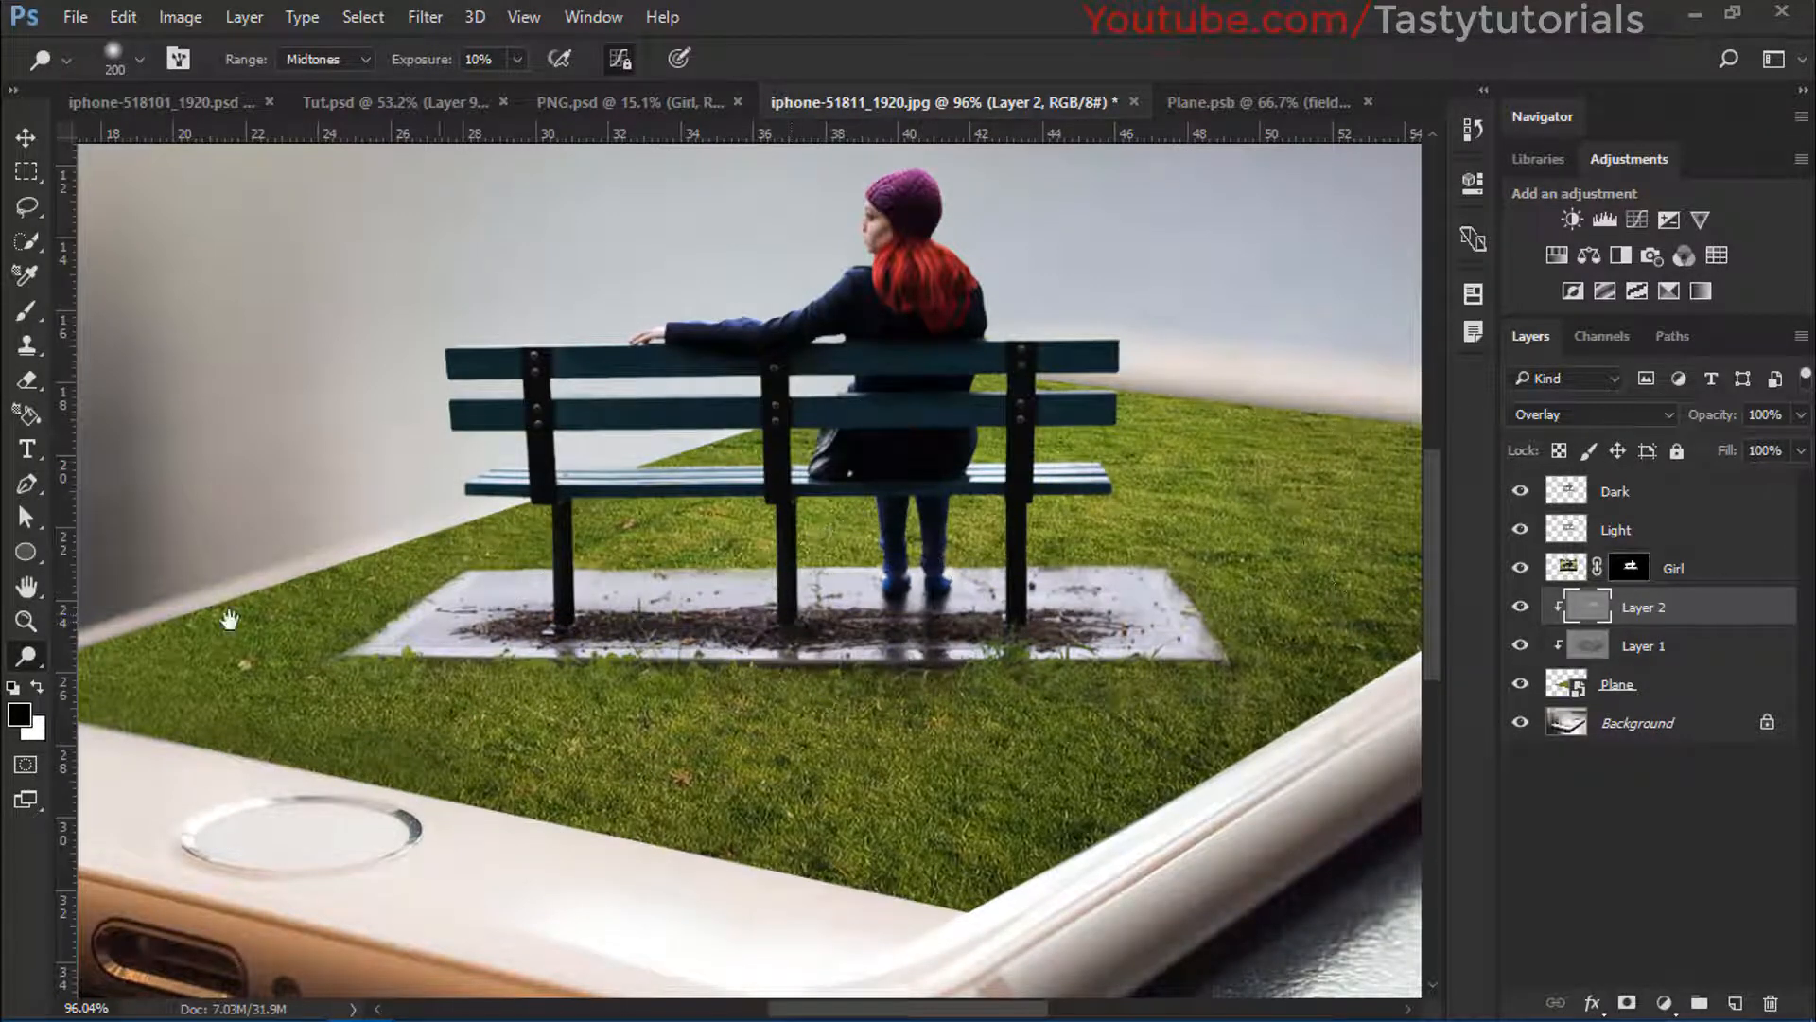
{"action": "scroll", "coordinate": [683, 642], "scroll_direction": "down", "scroll_amount": 3}
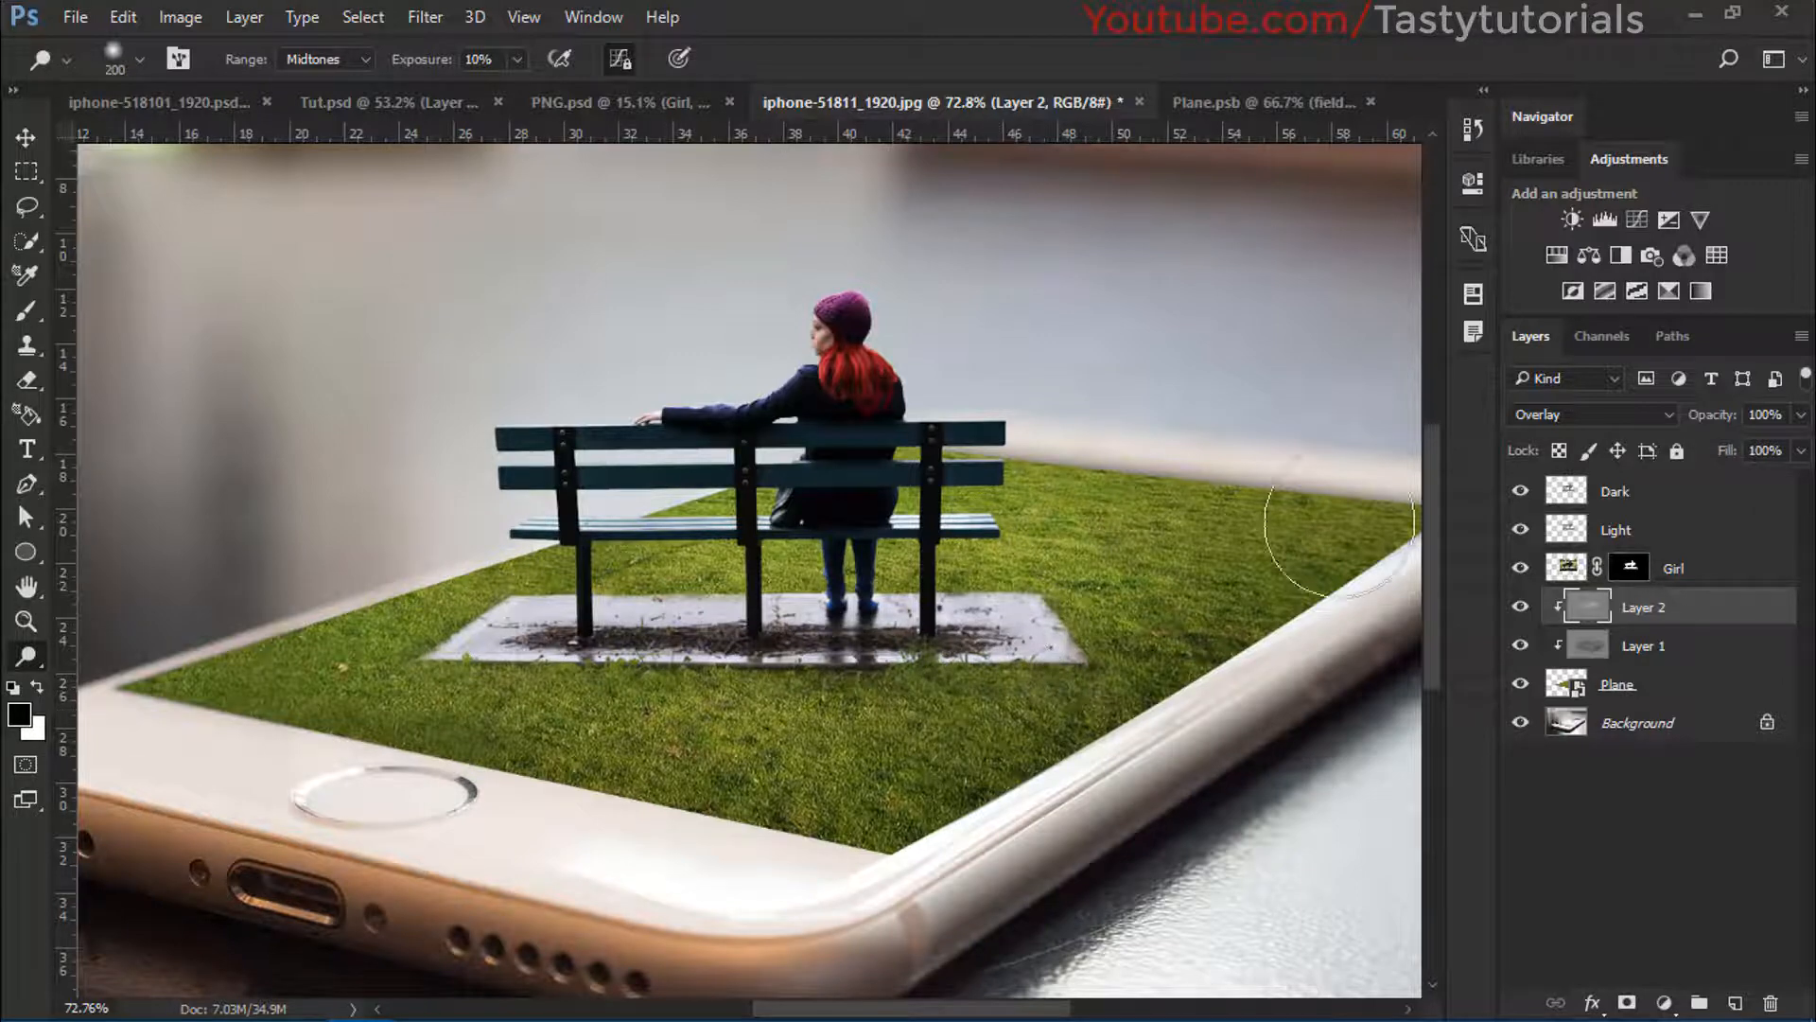
Compare the grass with and without Layer 2's highlights and examine the whole phone scene at several magnifications
{"action": "left_click", "coordinate": [1521, 607]}
{"action": "left_click", "coordinate": [1521, 607]}
{"action": "left_click", "coordinate": [1521, 607]}
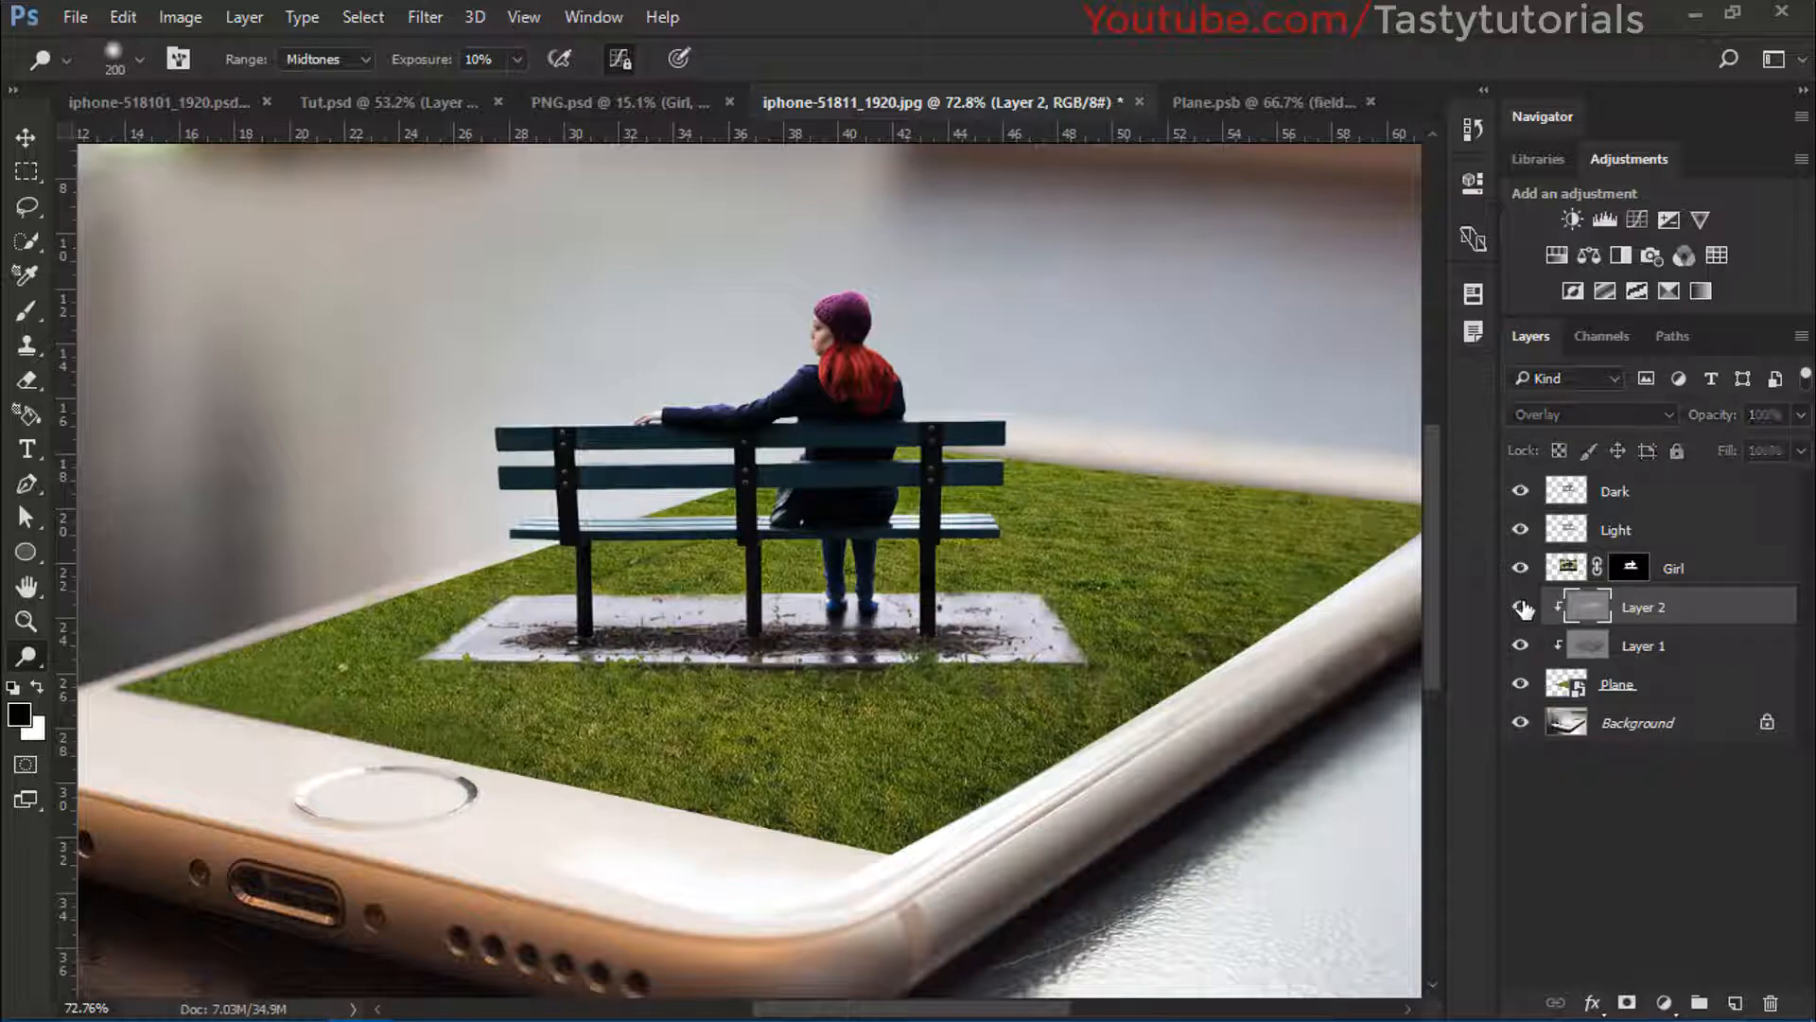
{"action": "left_click", "coordinate": [1522, 607]}
{"action": "scroll", "coordinate": [1046, 568], "scroll_direction": "down", "scroll_amount": 2}
{"action": "scroll", "coordinate": [1062, 587], "scroll_direction": "up", "scroll_amount": 2}
{"action": "scroll", "coordinate": [1068, 563], "scroll_direction": "down", "scroll_amount": 3}
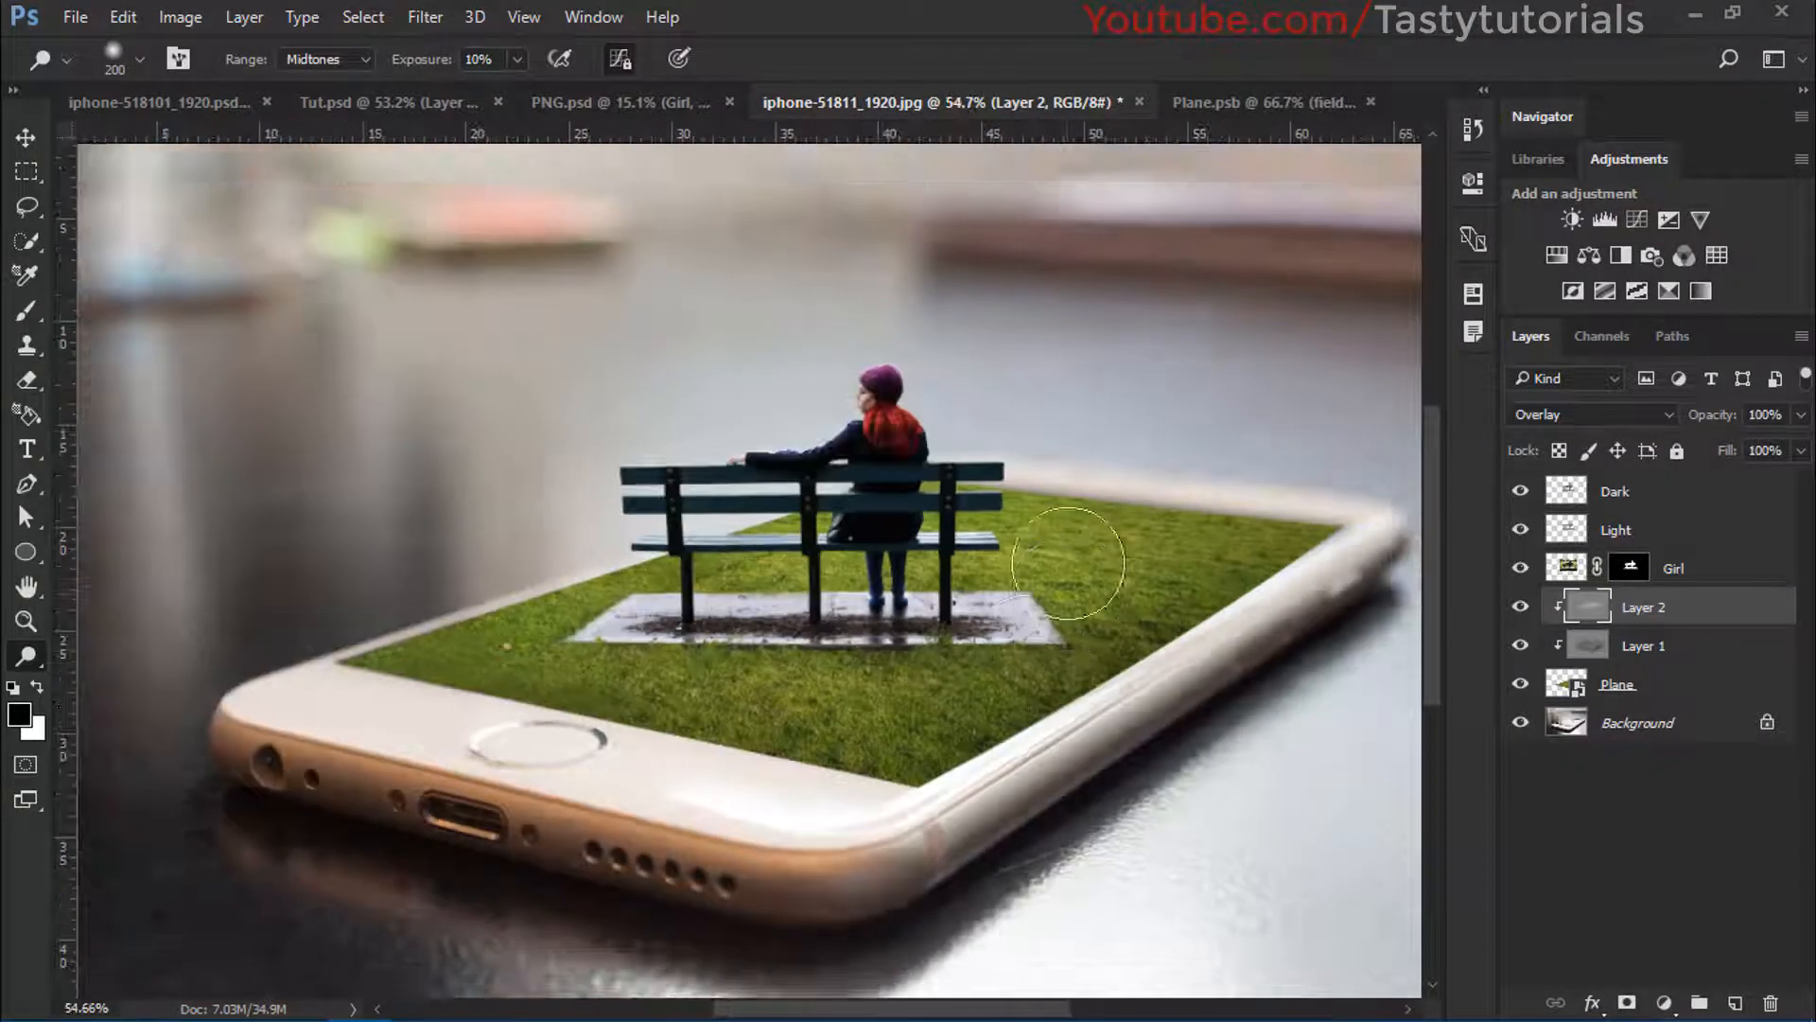
{"action": "scroll", "coordinate": [837, 643], "scroll_direction": "up", "scroll_amount": 2}
{"action": "key", "text": "v"}
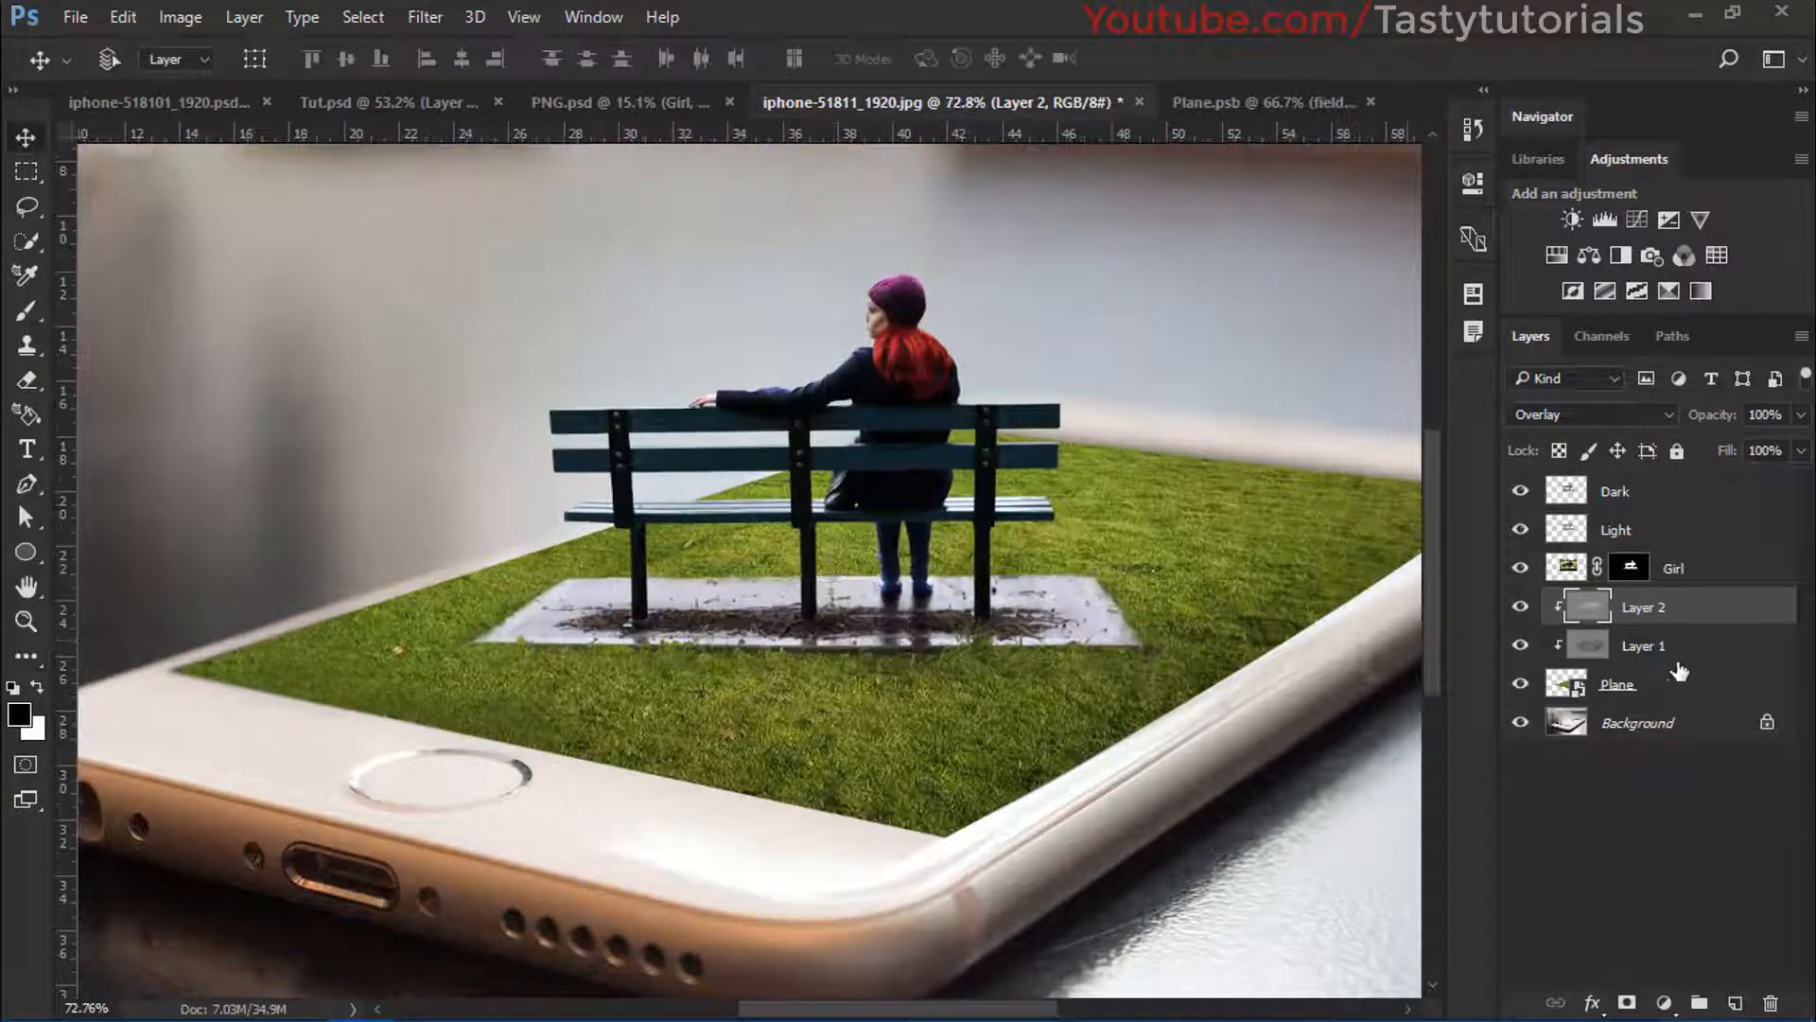
{"action": "scroll", "coordinate": [904, 458], "scroll_direction": "down", "scroll_amount": 2}
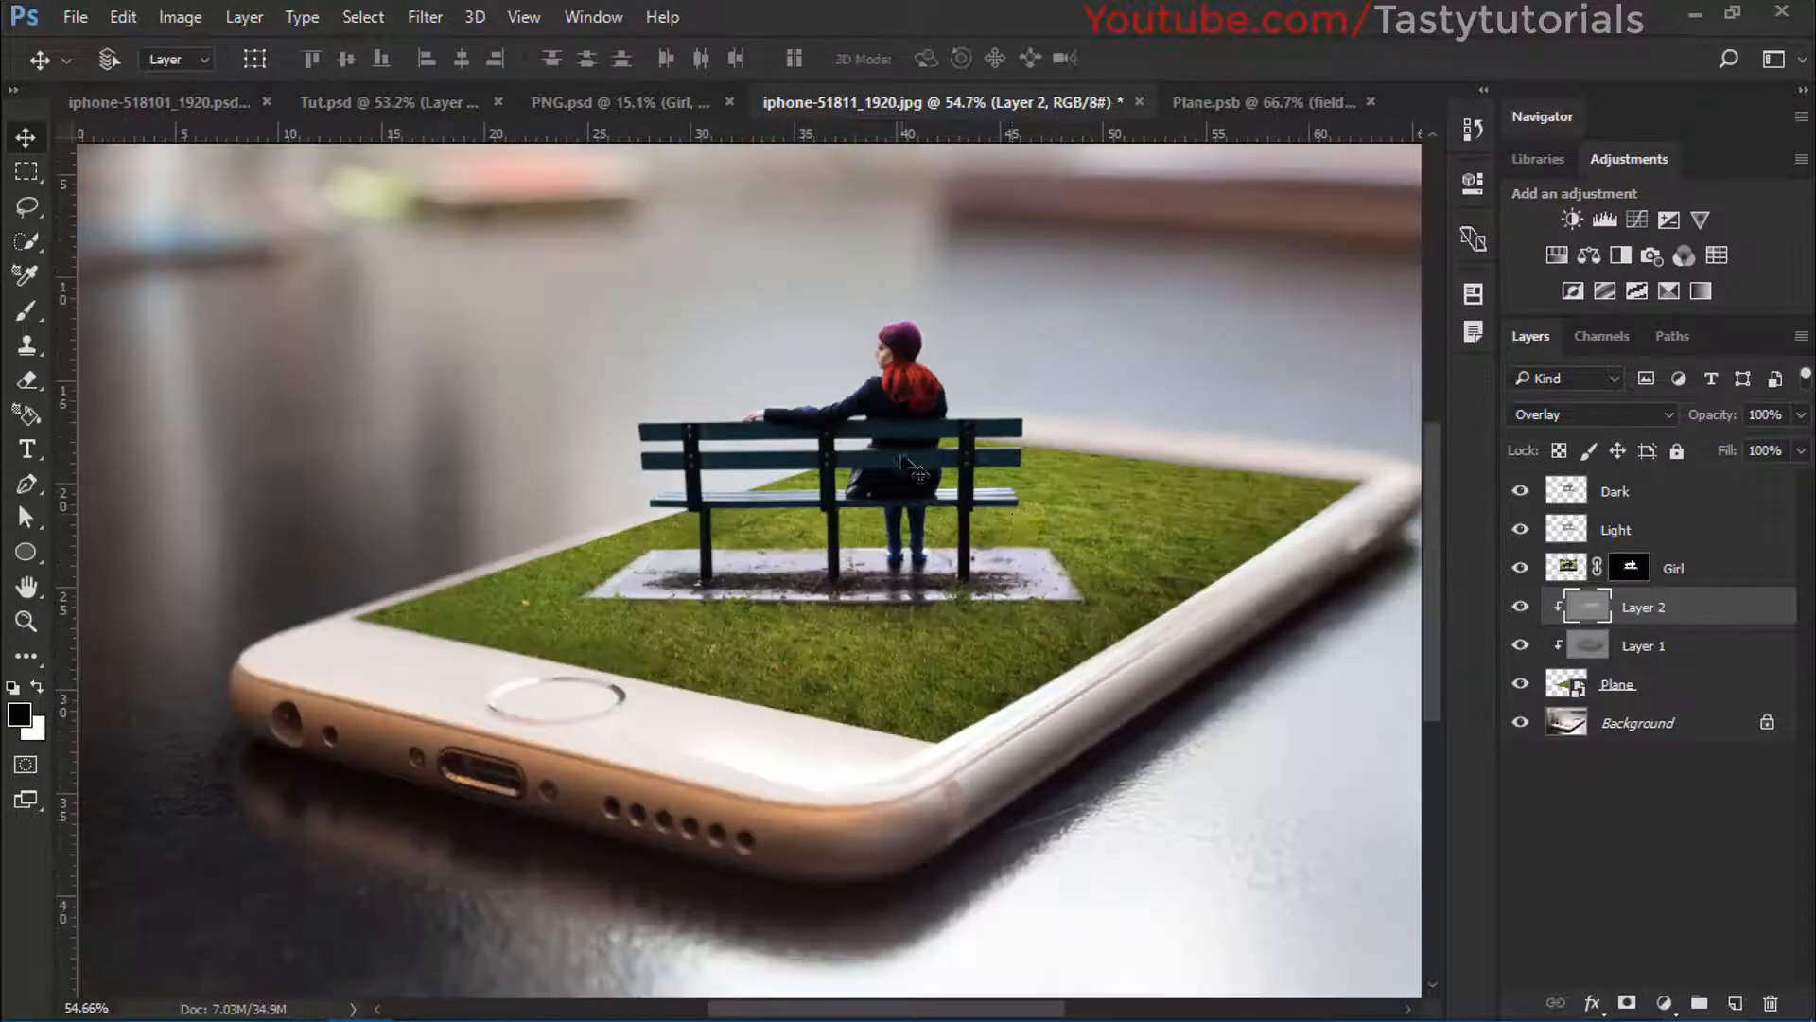
Deselect the layers, switch to the PS MINI folder in File Explorer and preview loan-oak-tree.jpg and the tree PNG after it
{"action": "left_click", "coordinate": [1659, 776]}
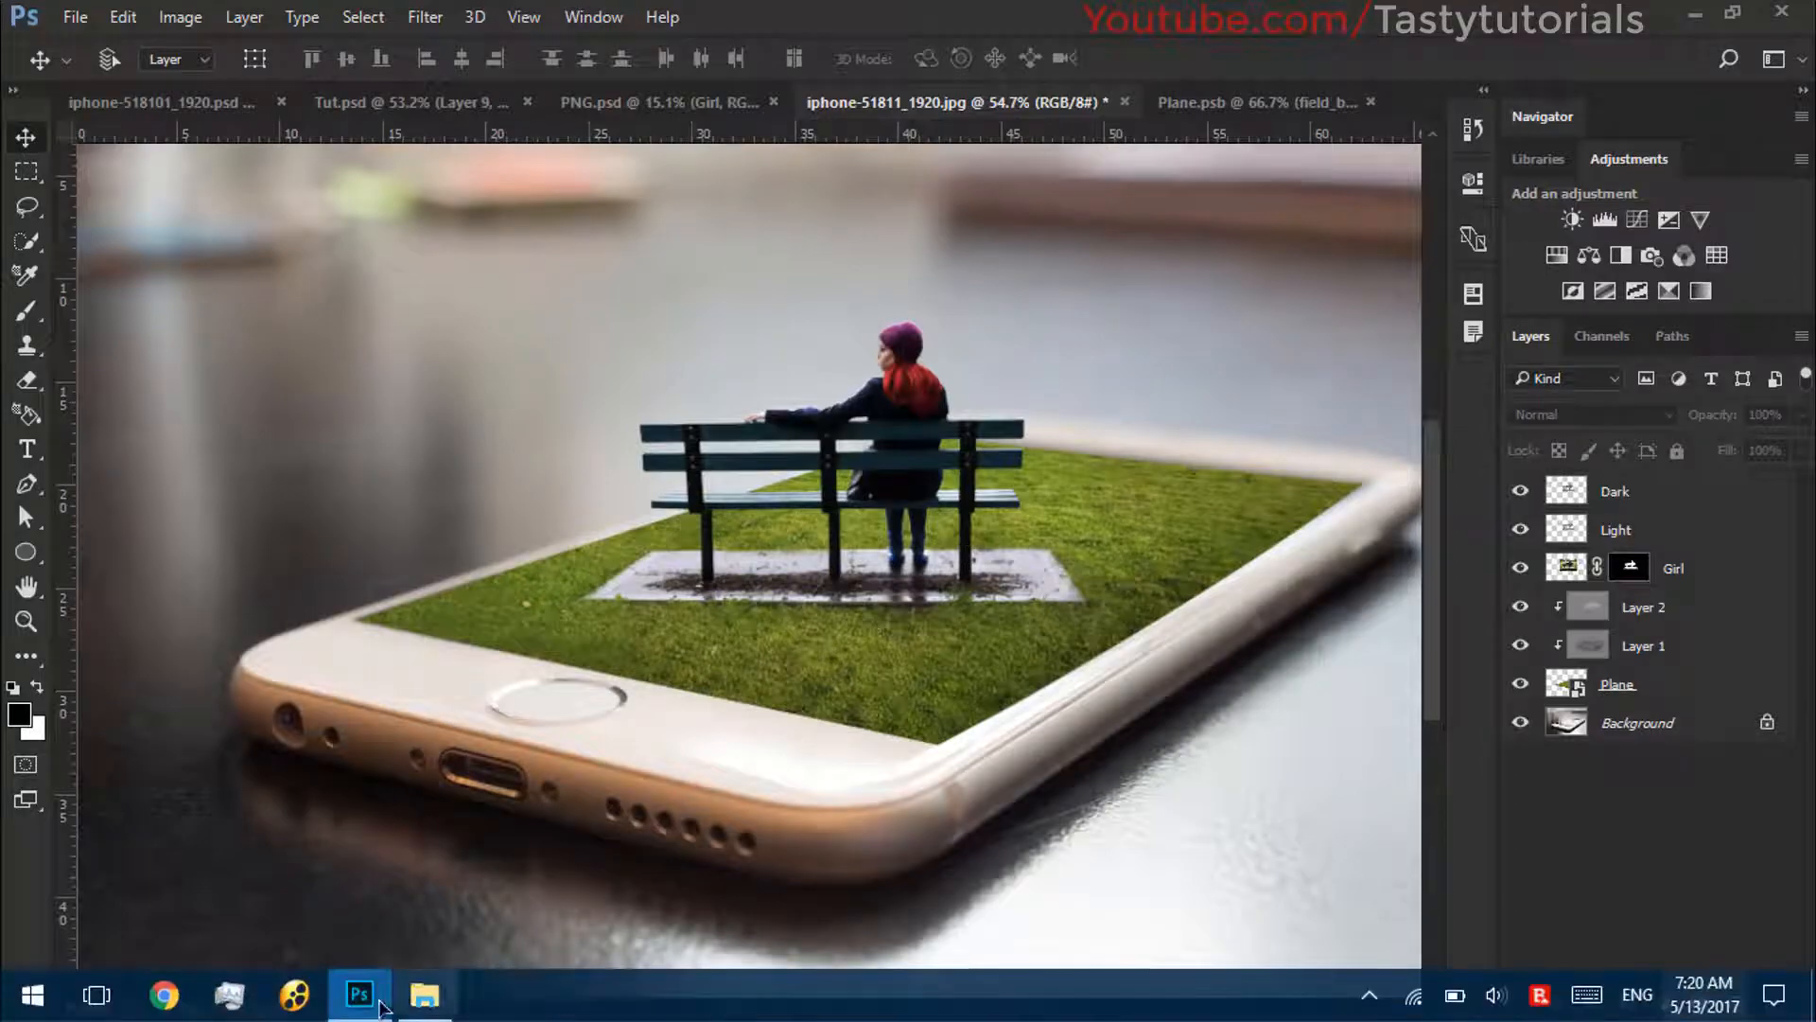
{"action": "left_click", "coordinate": [418, 1001]}
{"action": "left_click", "coordinate": [1424, 333]}
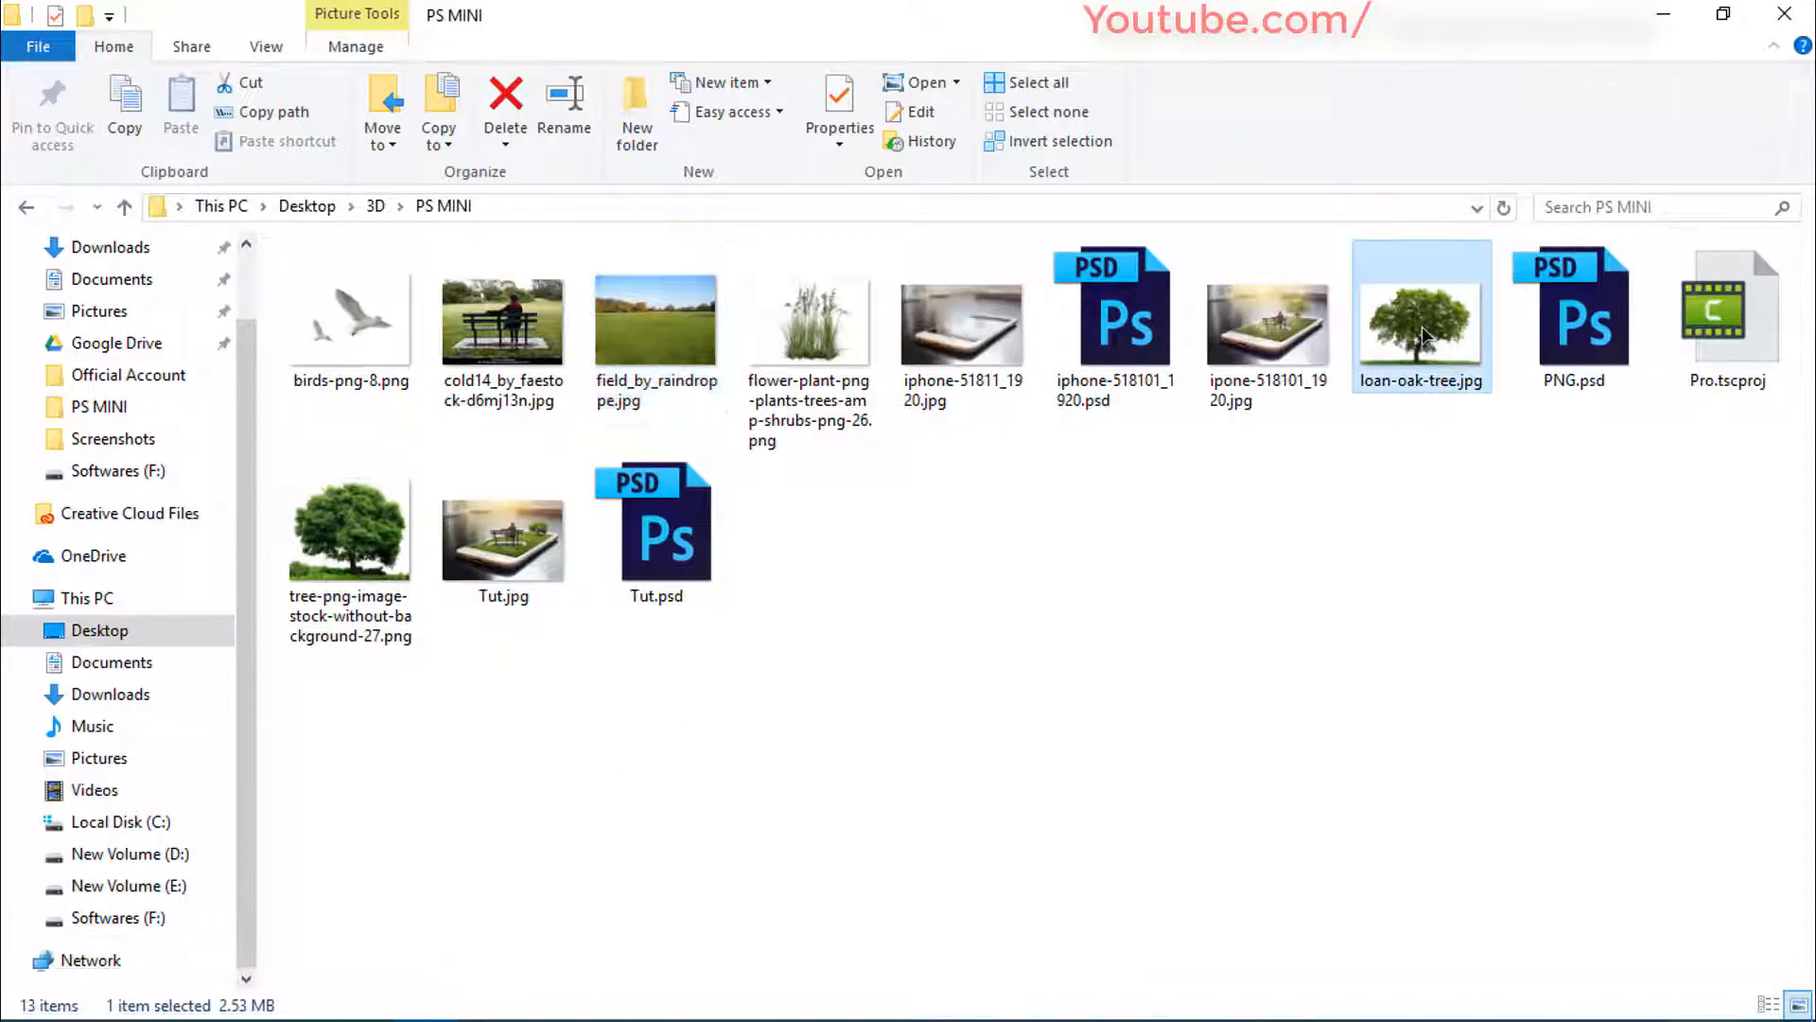
{"action": "double_click", "coordinate": [1421, 327]}
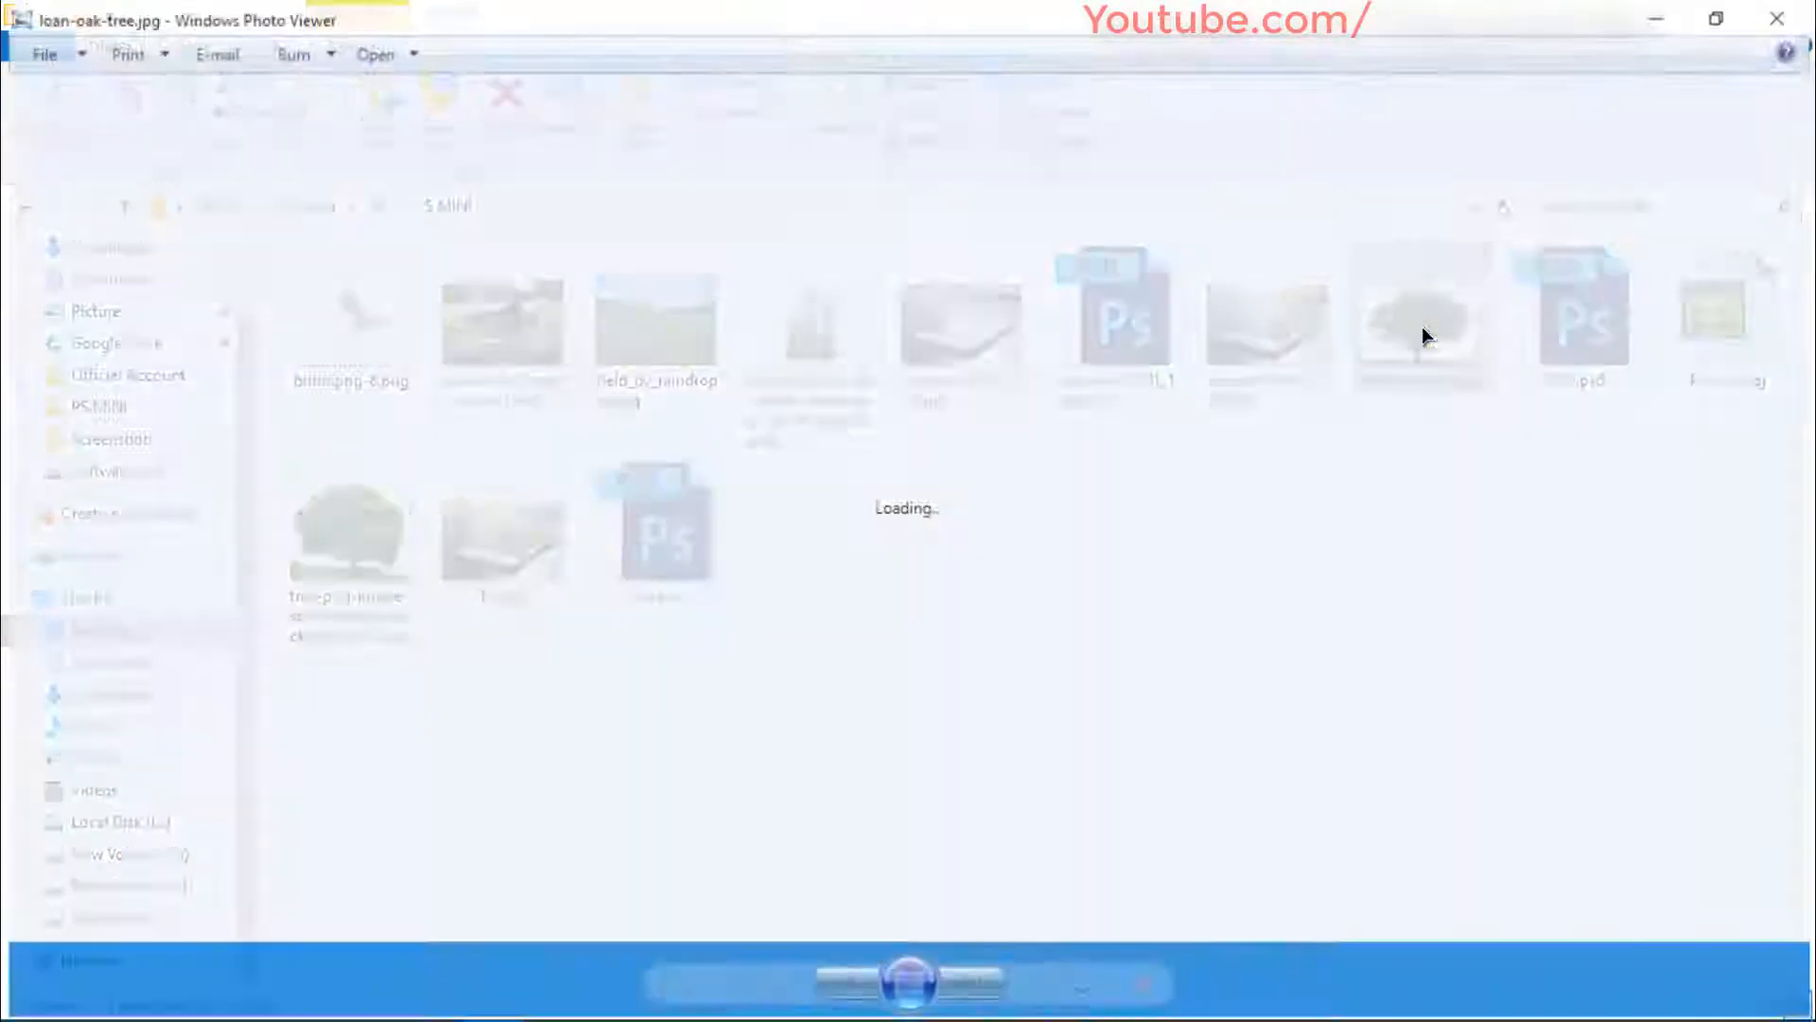
{"action": "left_click", "coordinate": [972, 989]}
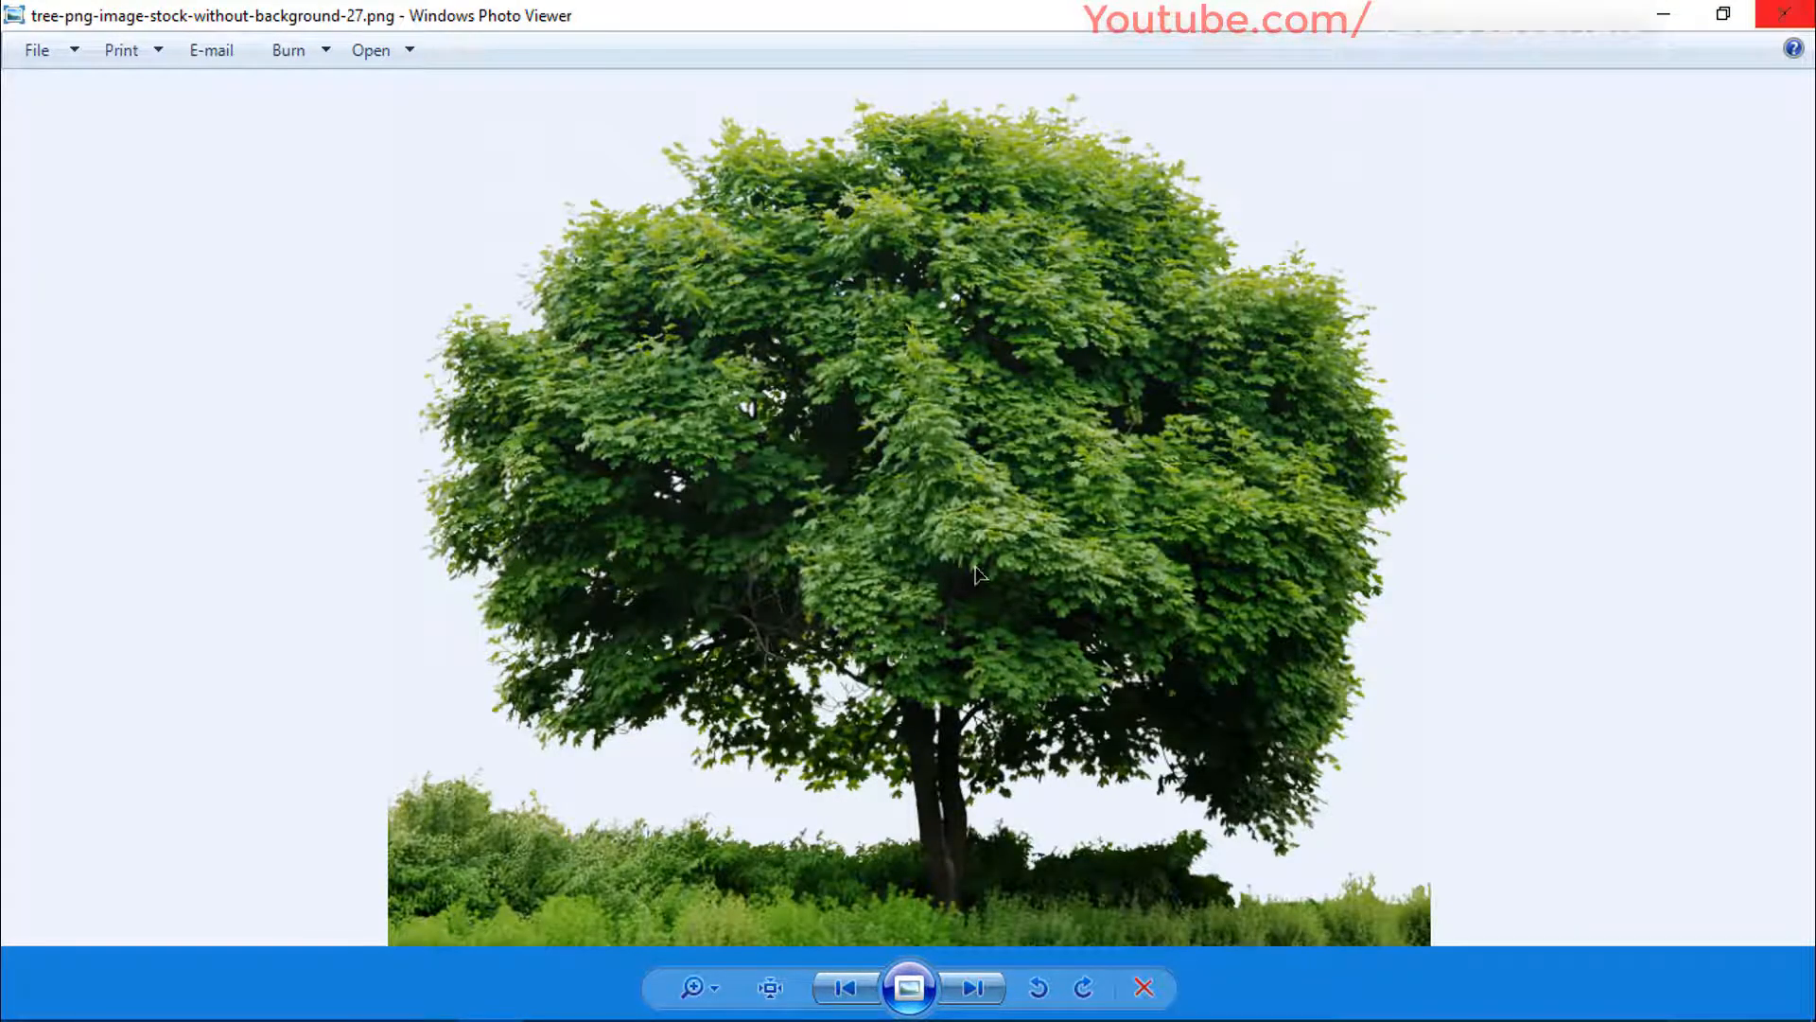
{"action": "left_click", "coordinate": [845, 986]}
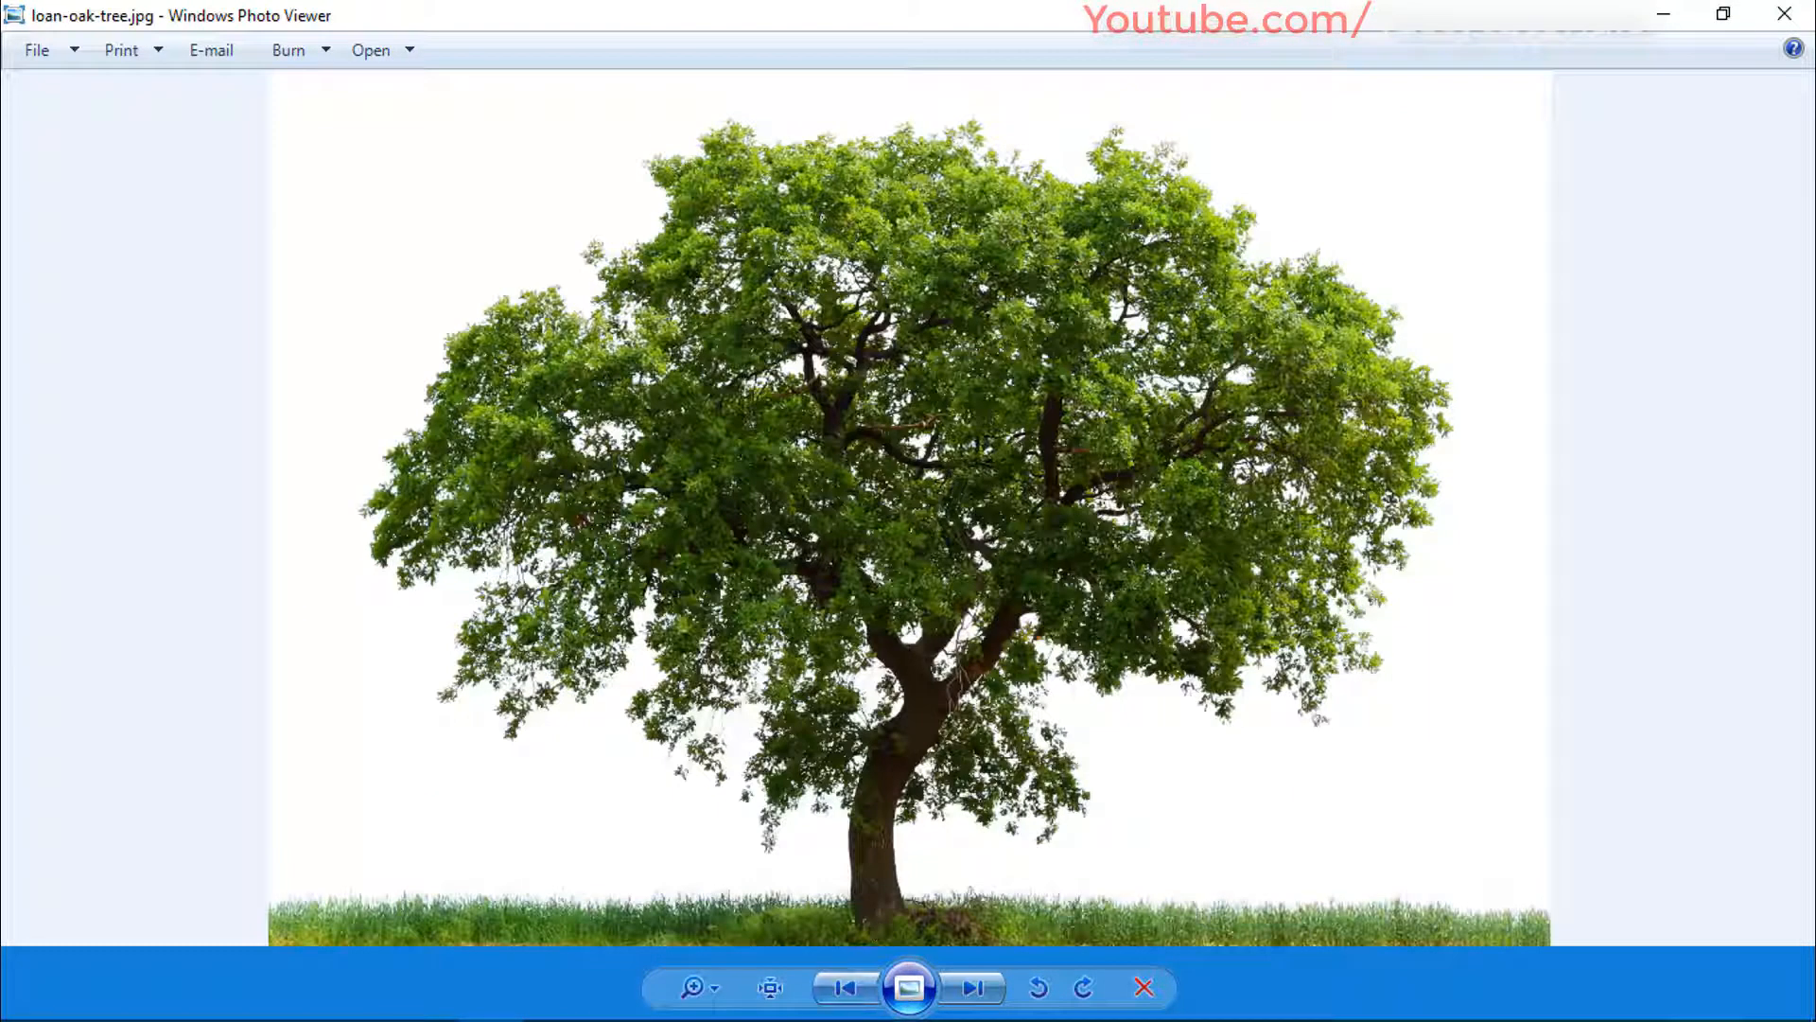
{"action": "left_click", "coordinate": [1784, 14]}
Place the tree PNG from the PS MINI folder into the iphone-51811_1920.jpg document
{"action": "left_click_drag", "start_coordinate": [558, 789], "coordinate": [639, 500]}
{"action": "left_click_drag", "start_coordinate": [984, 587], "coordinate": [984, 586]}
{"action": "scroll", "coordinate": [1034, 567], "scroll_direction": "down", "scroll_amount": 1}
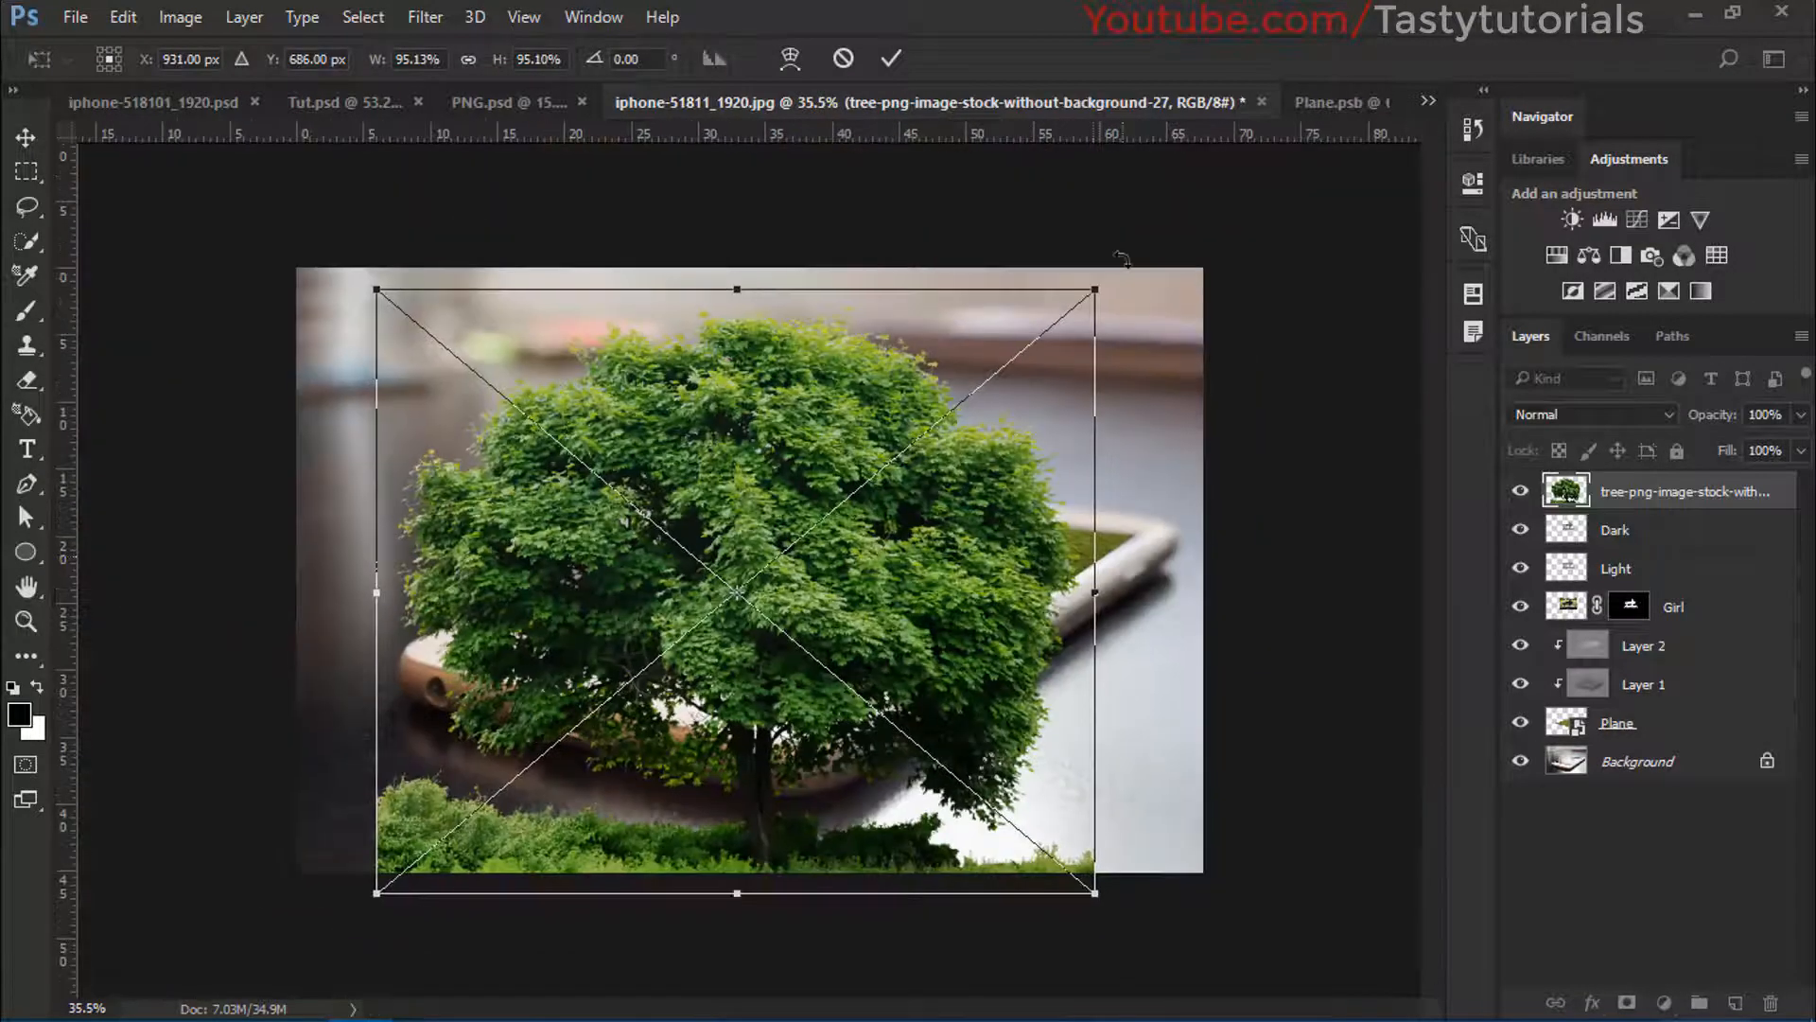
Scale the placed tree to about 30% and position it on the grass beside the bench at about X 1537 px, Y 405 px
{"action": "left_click_drag", "start_coordinate": [1095, 293], "coordinate": [674, 631]}
{"action": "scroll", "coordinate": [804, 610], "scroll_direction": "up", "scroll_amount": 10}
{"action": "left_click_drag", "start_coordinate": [616, 688], "coordinate": [1333, 339]}
{"action": "scroll", "coordinate": [1203, 421], "scroll_direction": "down", "scroll_amount": 3}
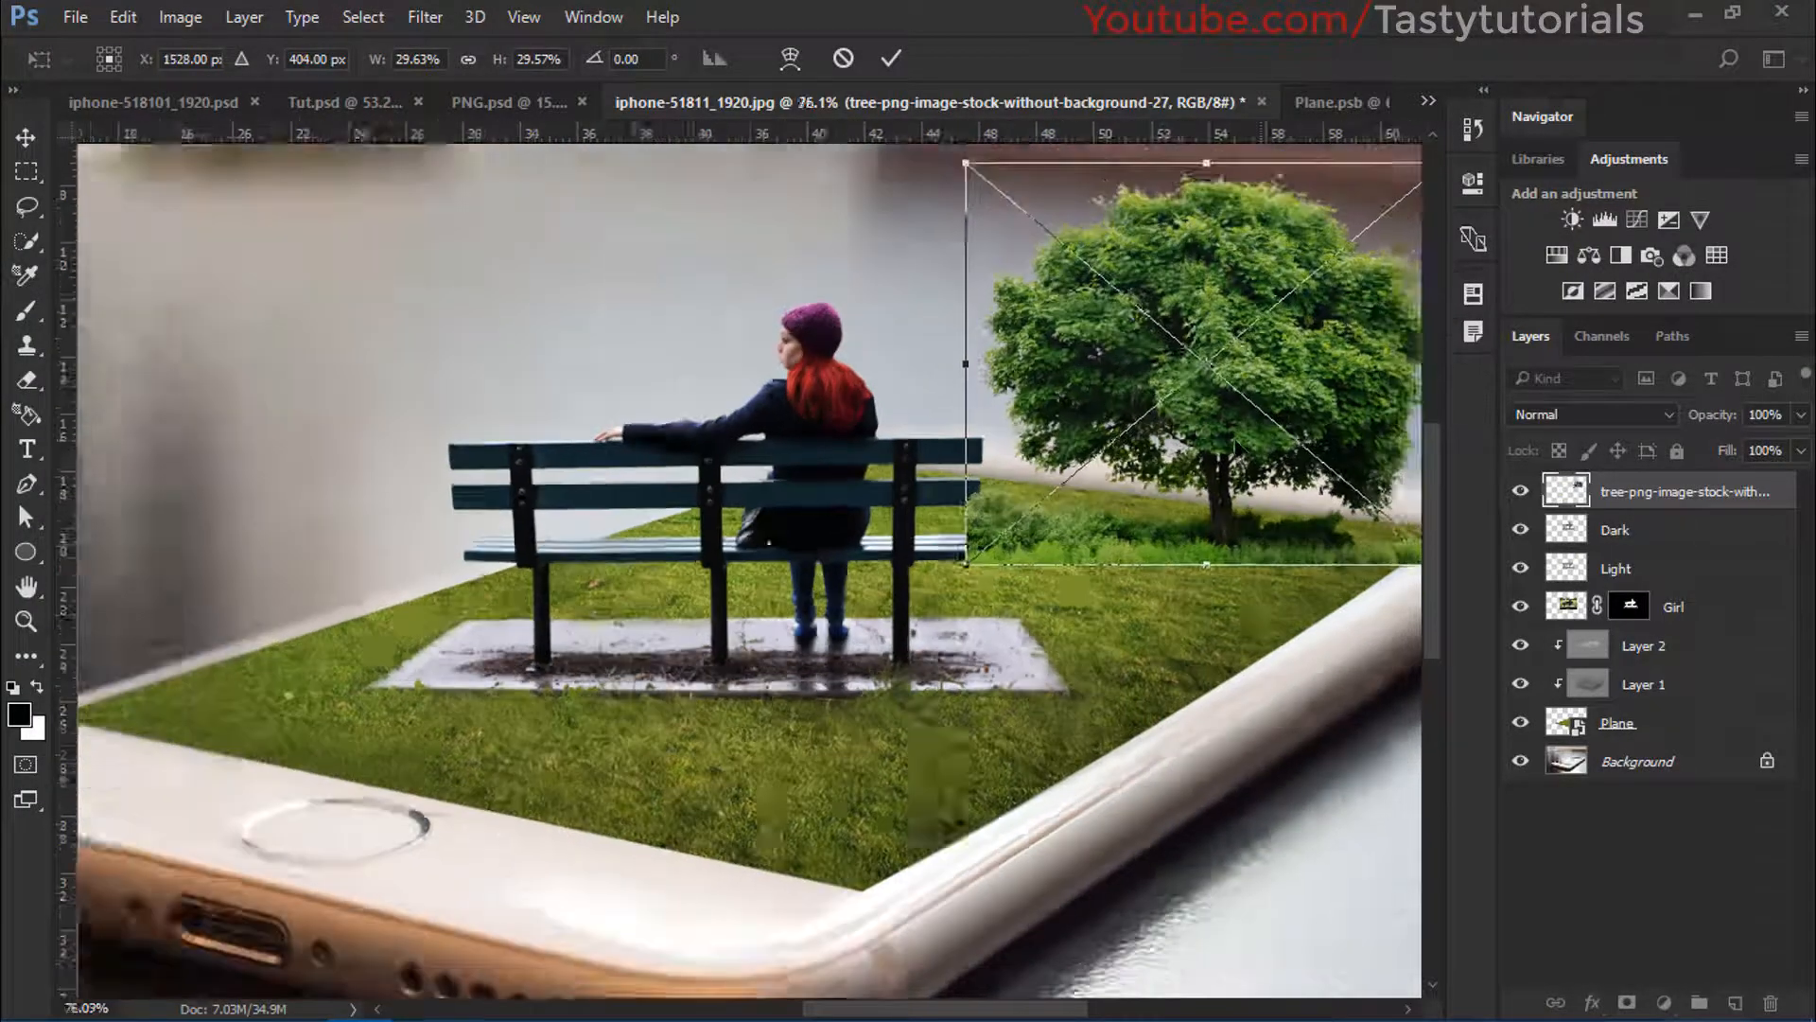
{"action": "left_click_drag", "start_coordinate": [1204, 421], "coordinate": [986, 470]}
{"action": "scroll", "coordinate": [1010, 522], "scroll_direction": "up", "scroll_amount": 4}
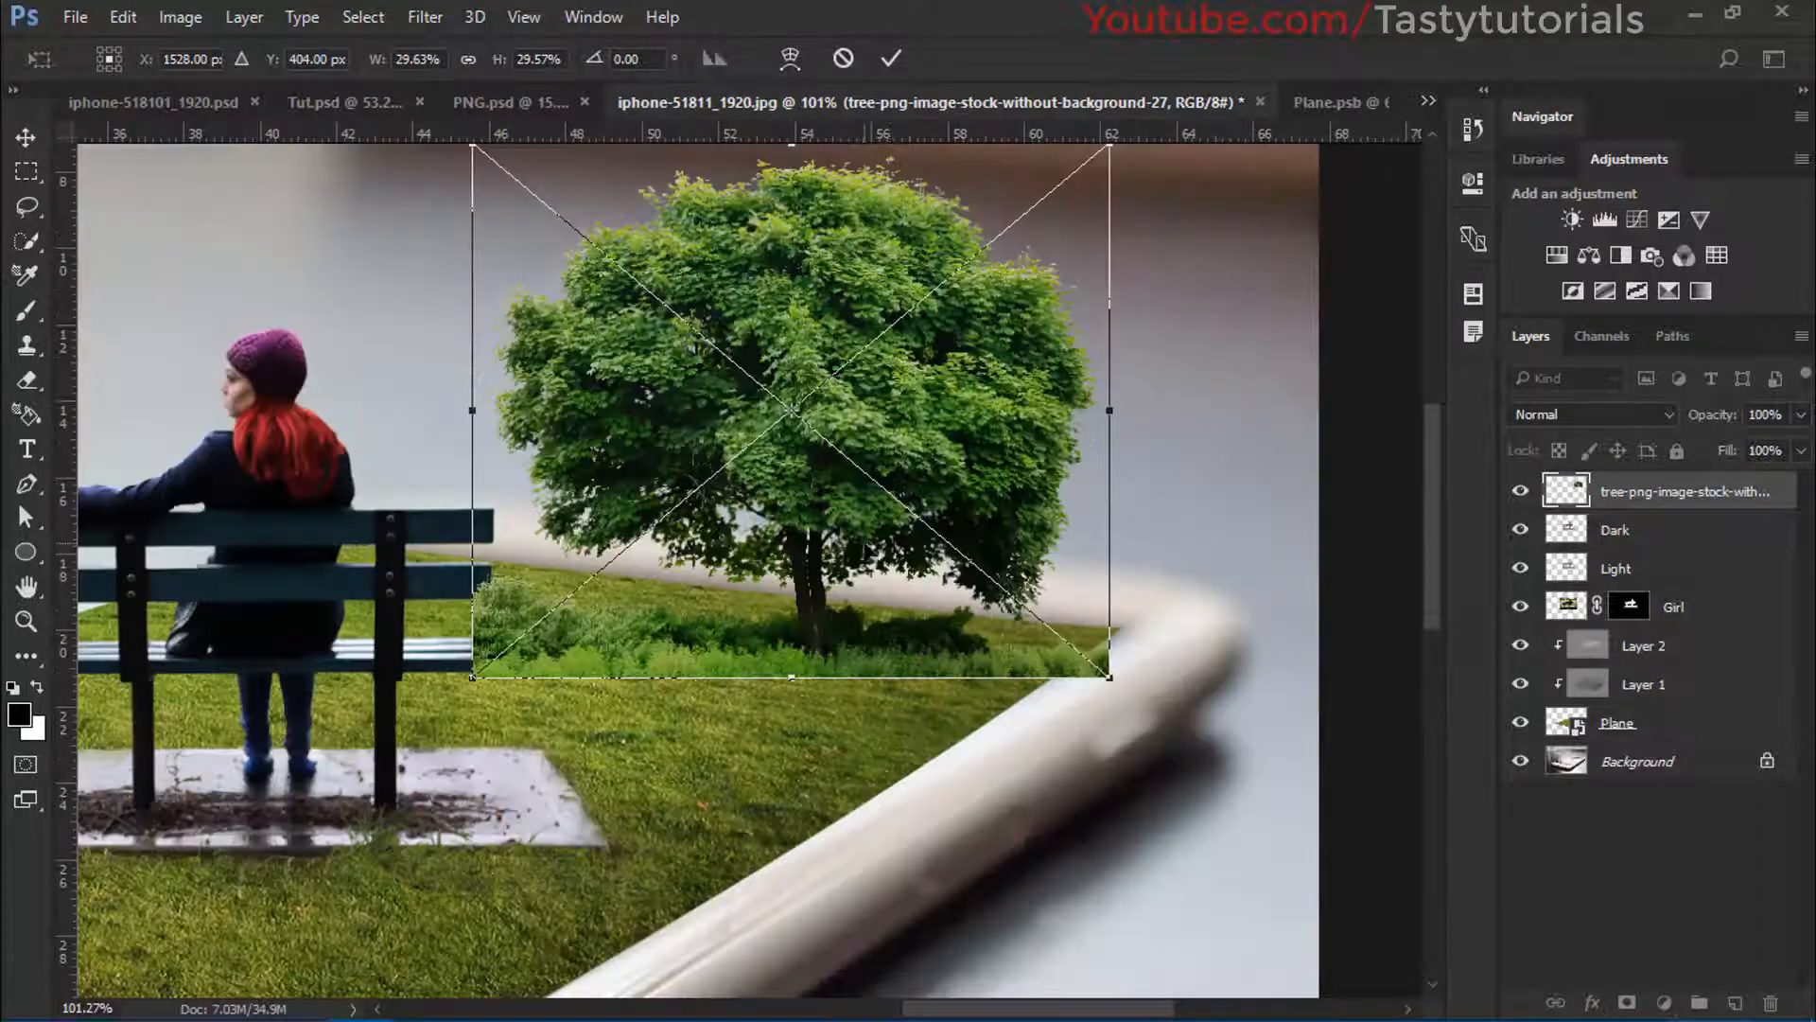
{"action": "mouse_move", "coordinate": [870, 542]}
{"action": "left_mouse_down"}
{"action": "mouse_move", "coordinate": [881, 558]}
{"action": "mouse_move", "coordinate": [884, 534]}
{"action": "left_mouse_up"}
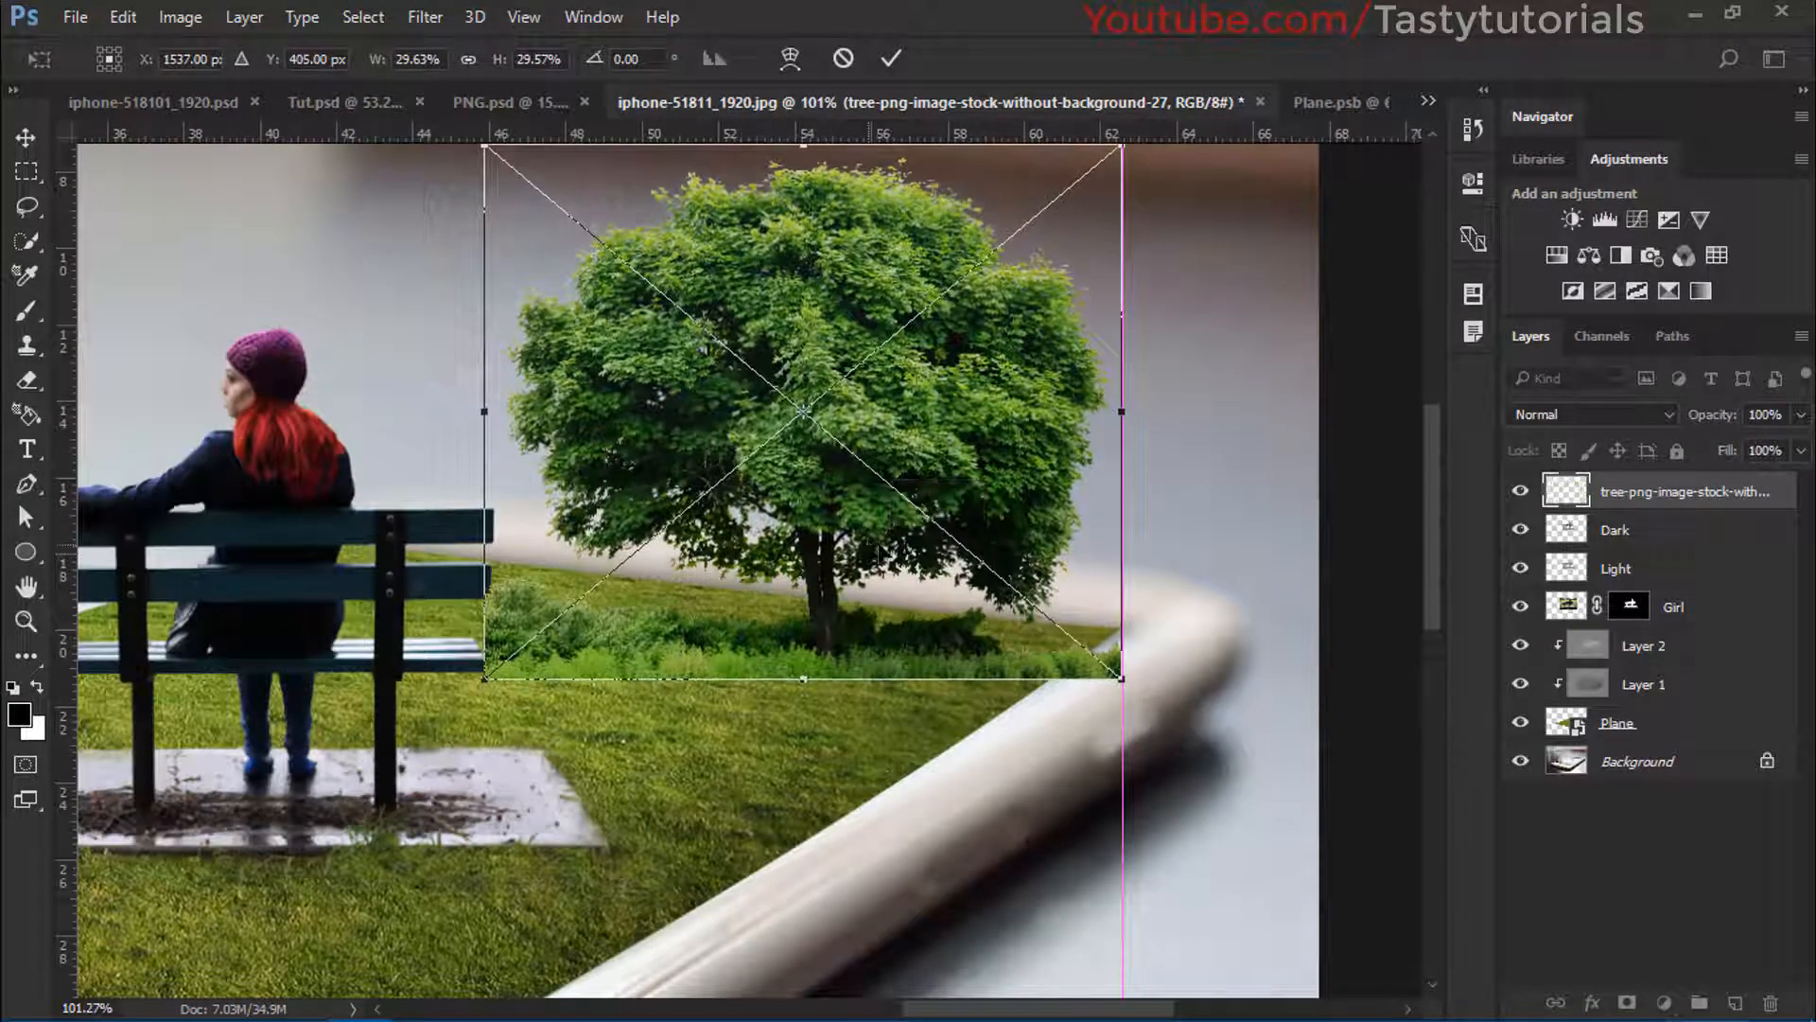
Warp the placed tree, pulling the lower corners of its base inward to fit the phone's grass edge
{"action": "right_click", "coordinate": [774, 522]}
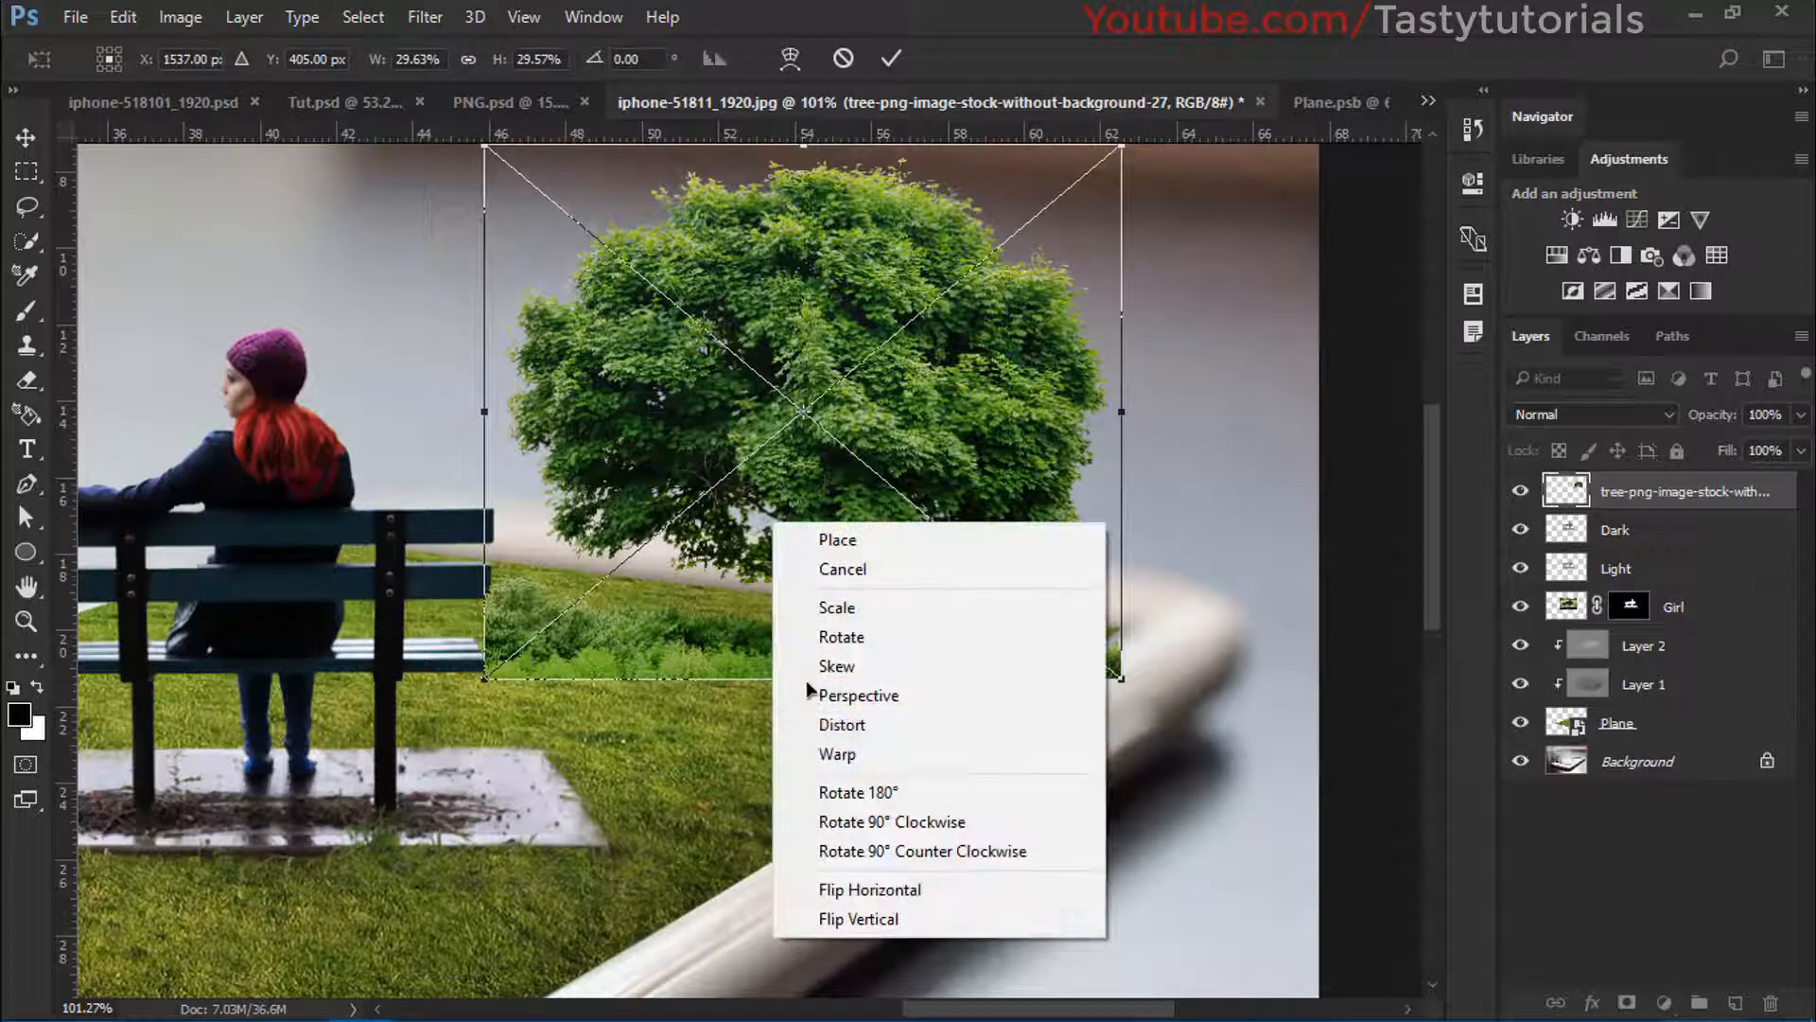
{"action": "left_click", "coordinate": [856, 752]}
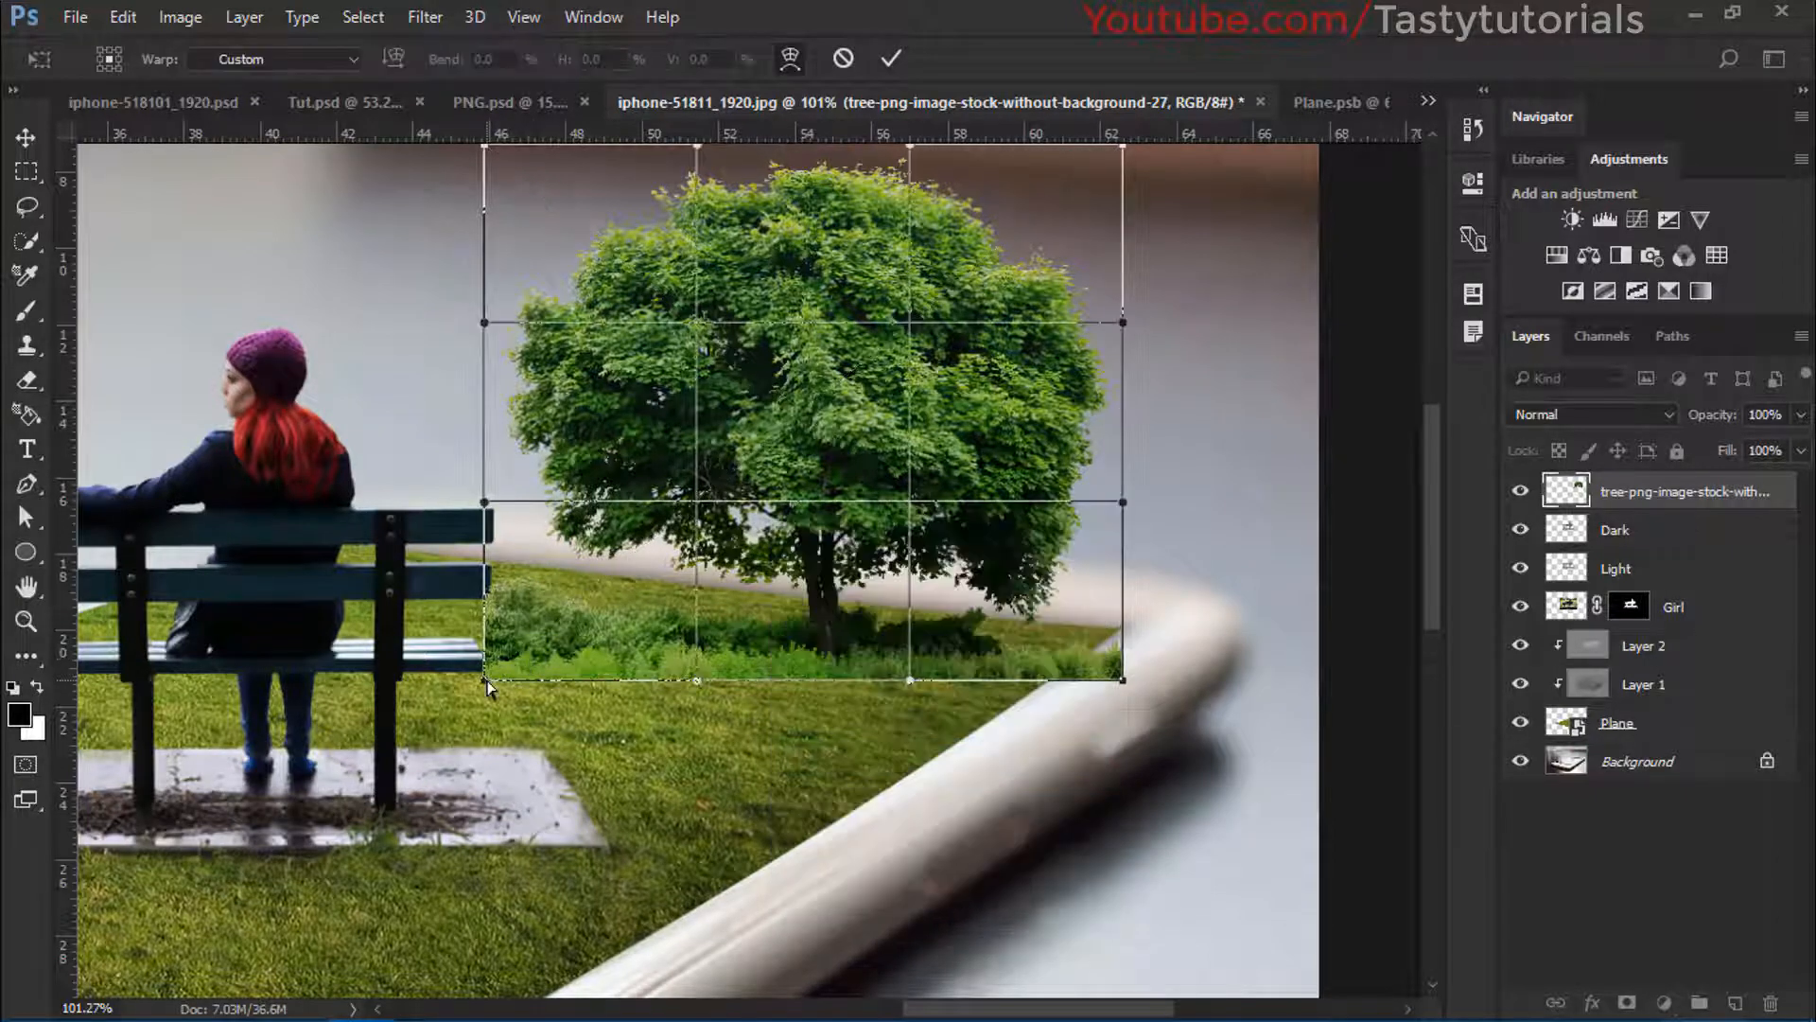
{"action": "left_click_drag", "start_coordinate": [525, 656], "coordinate": [519, 511]}
{"action": "left_click_drag", "start_coordinate": [490, 322], "coordinate": [509, 323]}
{"action": "scroll", "coordinate": [562, 440], "scroll_direction": "down", "scroll_amount": 3}
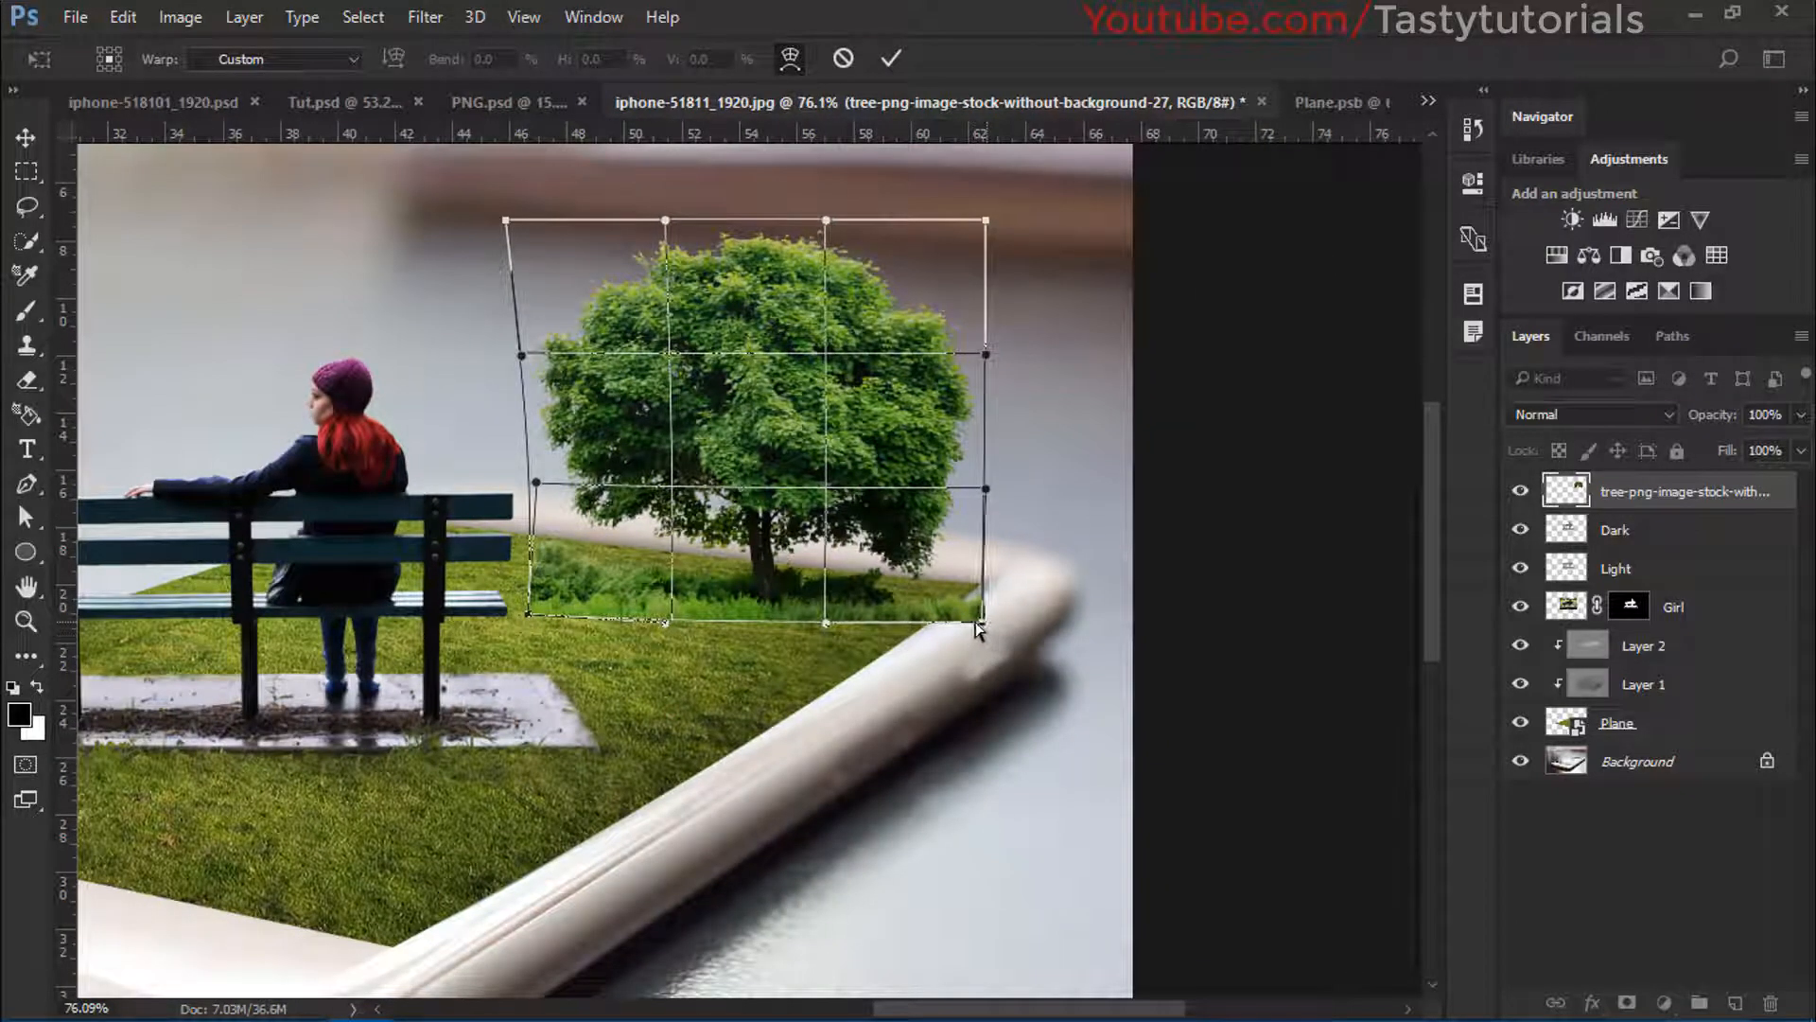
{"action": "left_click_drag", "start_coordinate": [986, 621], "coordinate": [910, 632]}
{"action": "left_click_drag", "start_coordinate": [860, 528], "coordinate": [850, 663]}
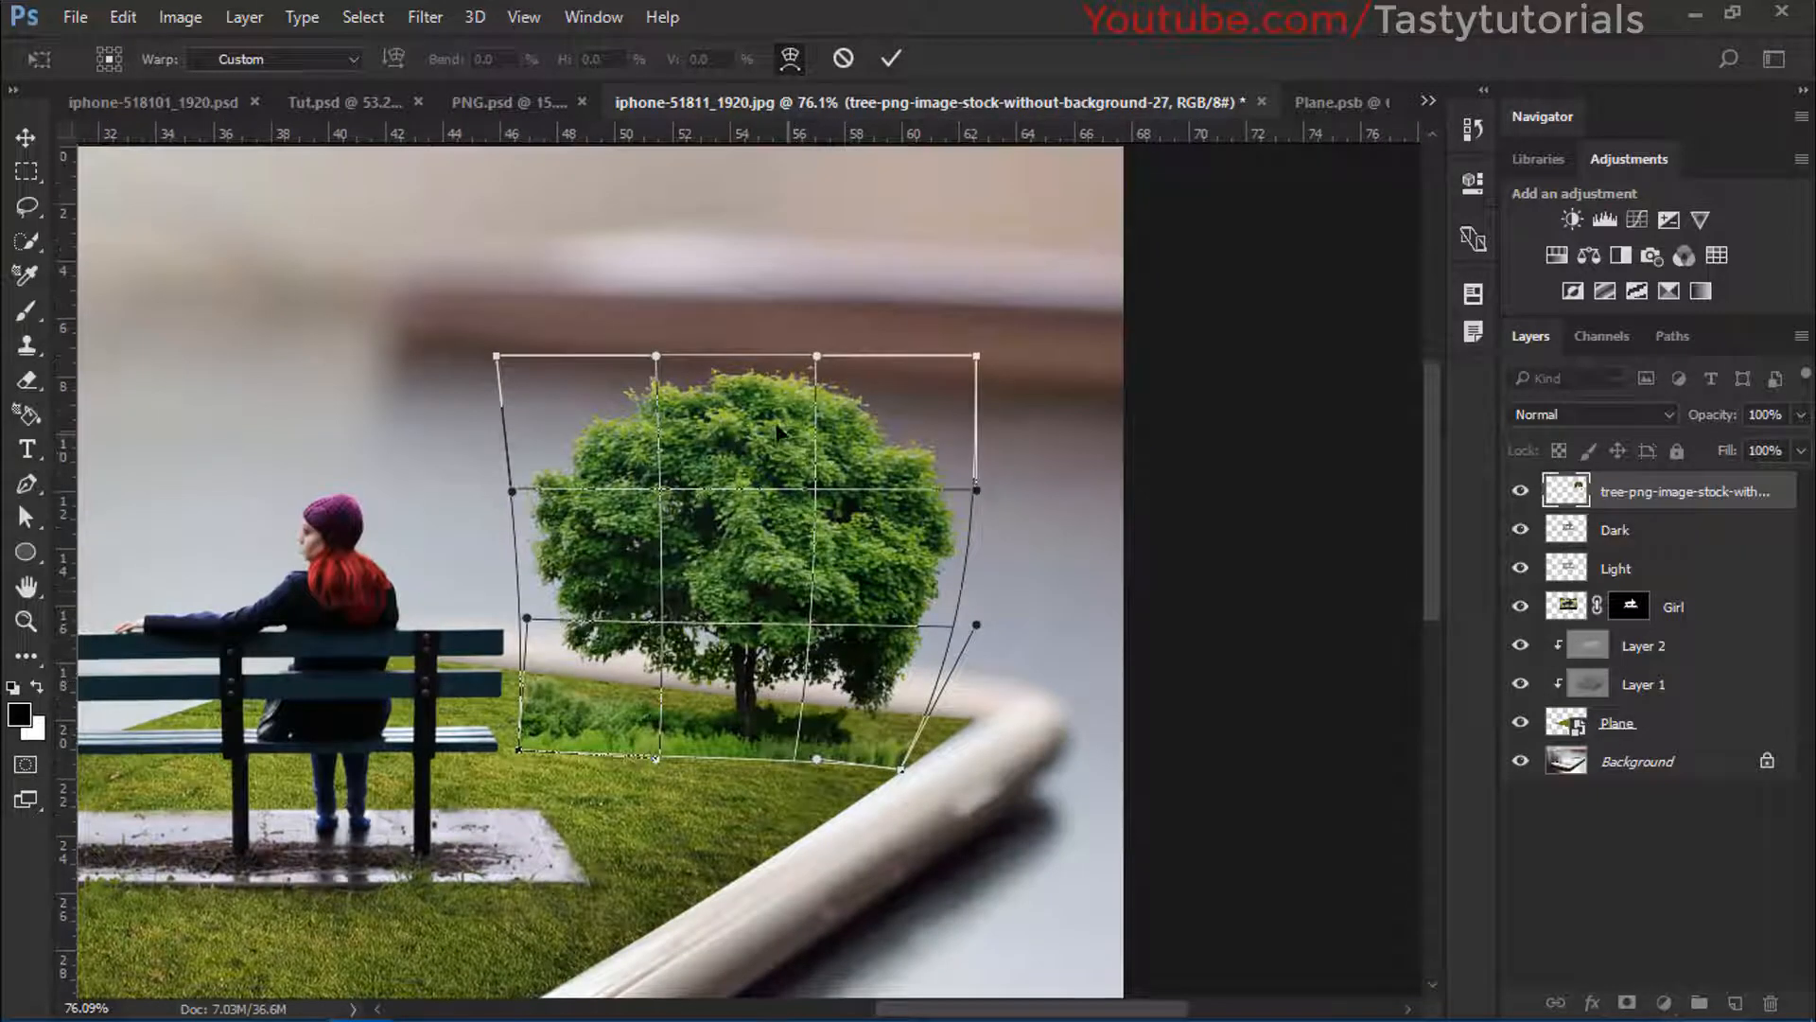
Warp the top of the tree's crown slightly upward, refine its side nearest the bench and commit the placement
{"action": "left_click_drag", "start_coordinate": [727, 382], "coordinate": [731, 361]}
{"action": "left_click_drag", "start_coordinate": [667, 416], "coordinate": [667, 392]}
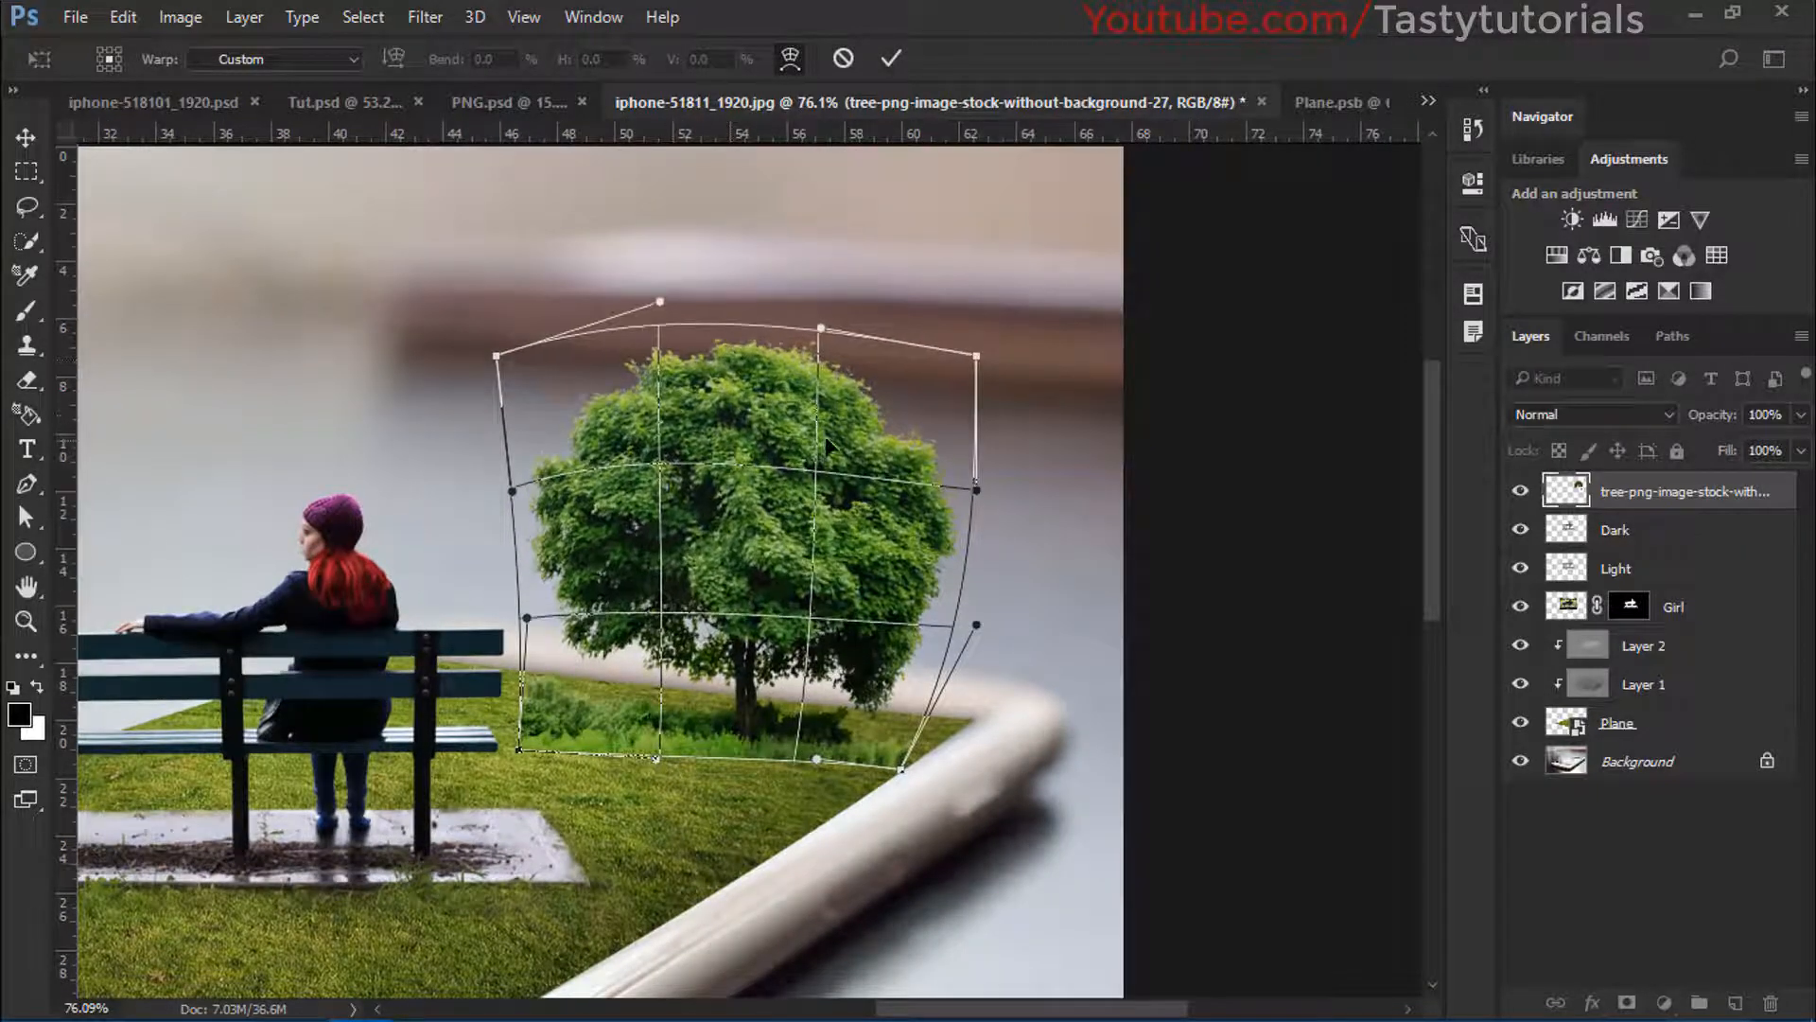
{"action": "left_click_drag", "start_coordinate": [824, 437], "coordinate": [738, 456]}
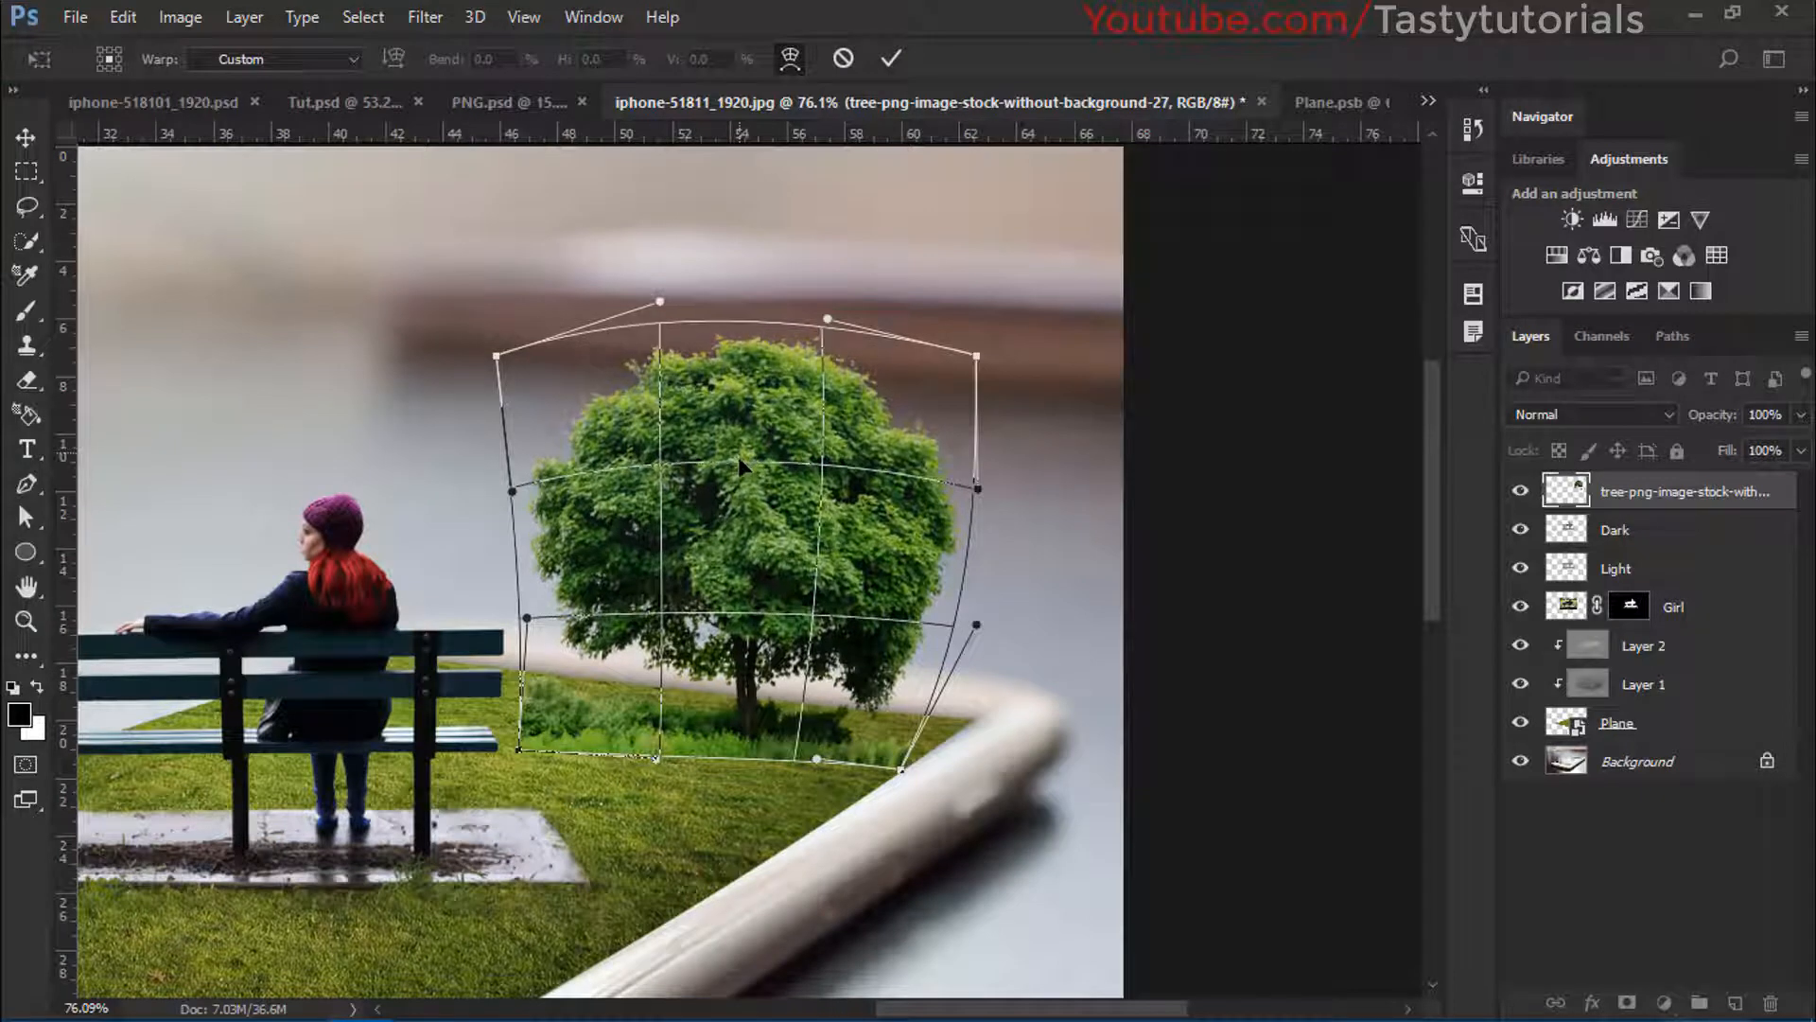
{"action": "left_click_drag", "start_coordinate": [498, 356], "coordinate": [529, 330]}
{"action": "left_click_drag", "start_coordinate": [536, 617], "coordinate": [517, 615]}
{"action": "left_click", "coordinate": [884, 64]}
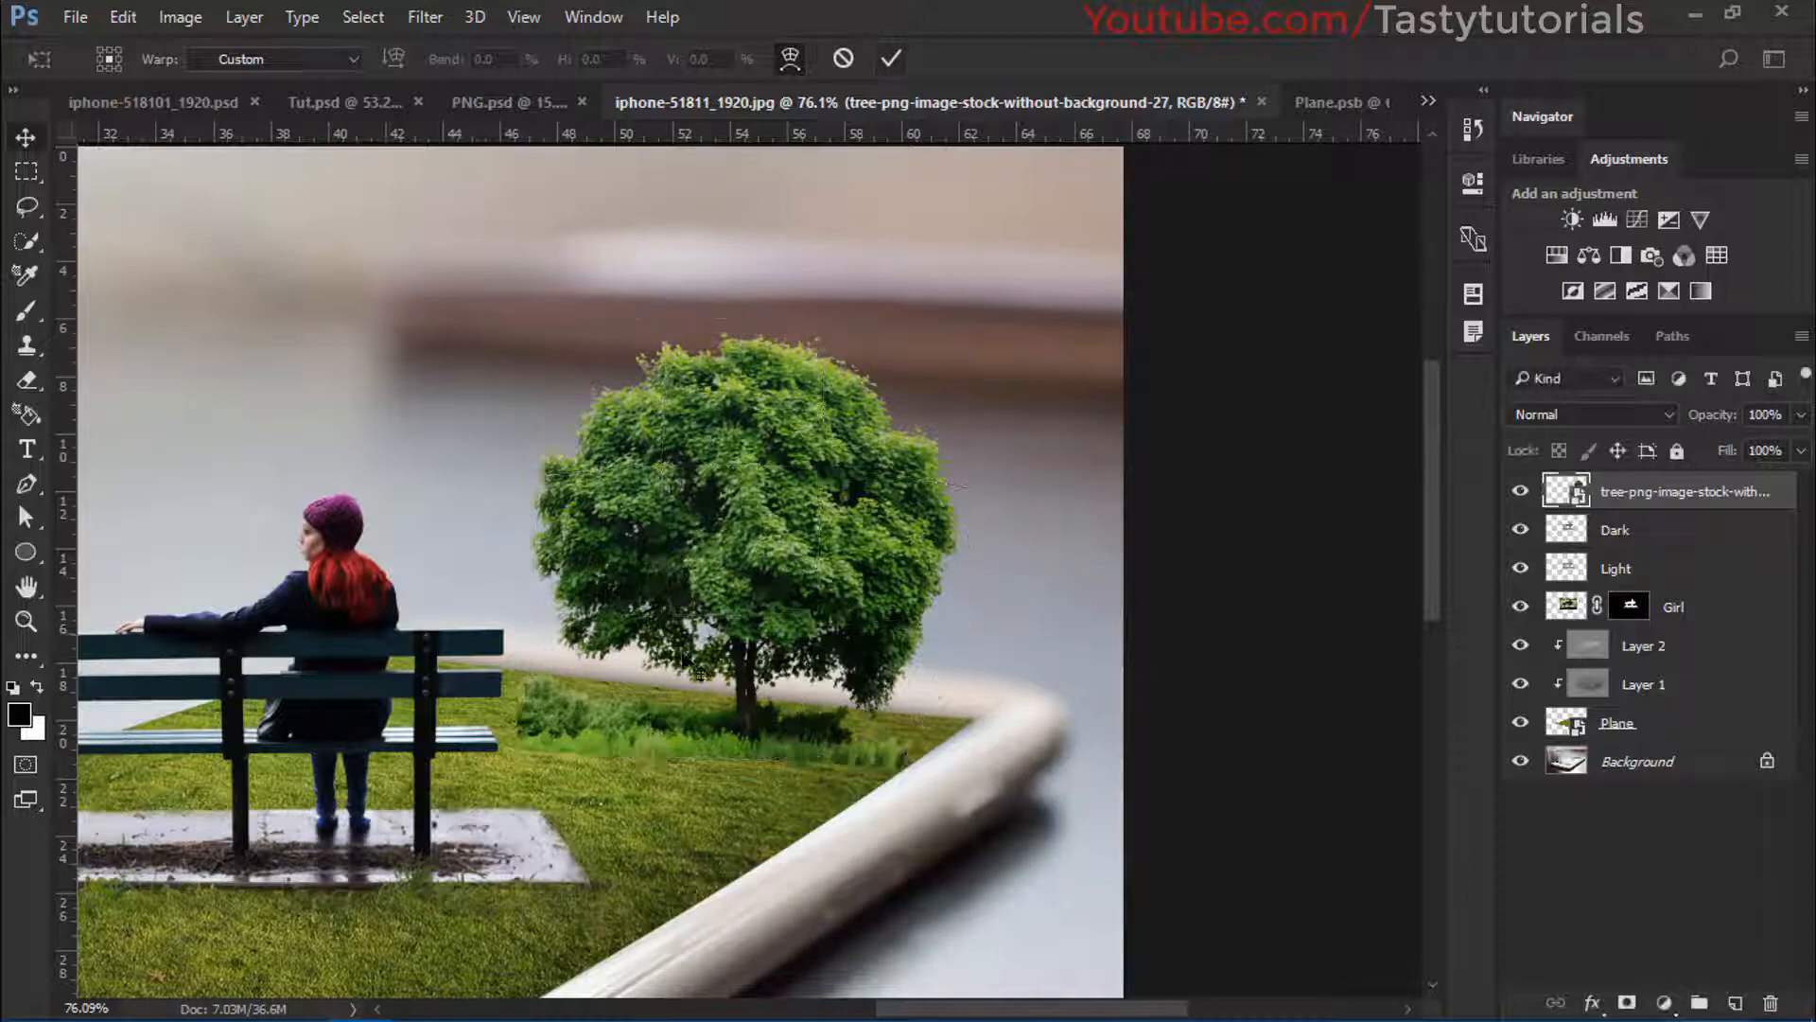
Add a layer mask to the tree layer and paint out the shrubs nearest the bench with a hard 100 px black brush
{"action": "key", "text": "ctrl+0"}
{"action": "scroll", "coordinate": [1132, 438], "scroll_direction": "up", "scroll_amount": 7}
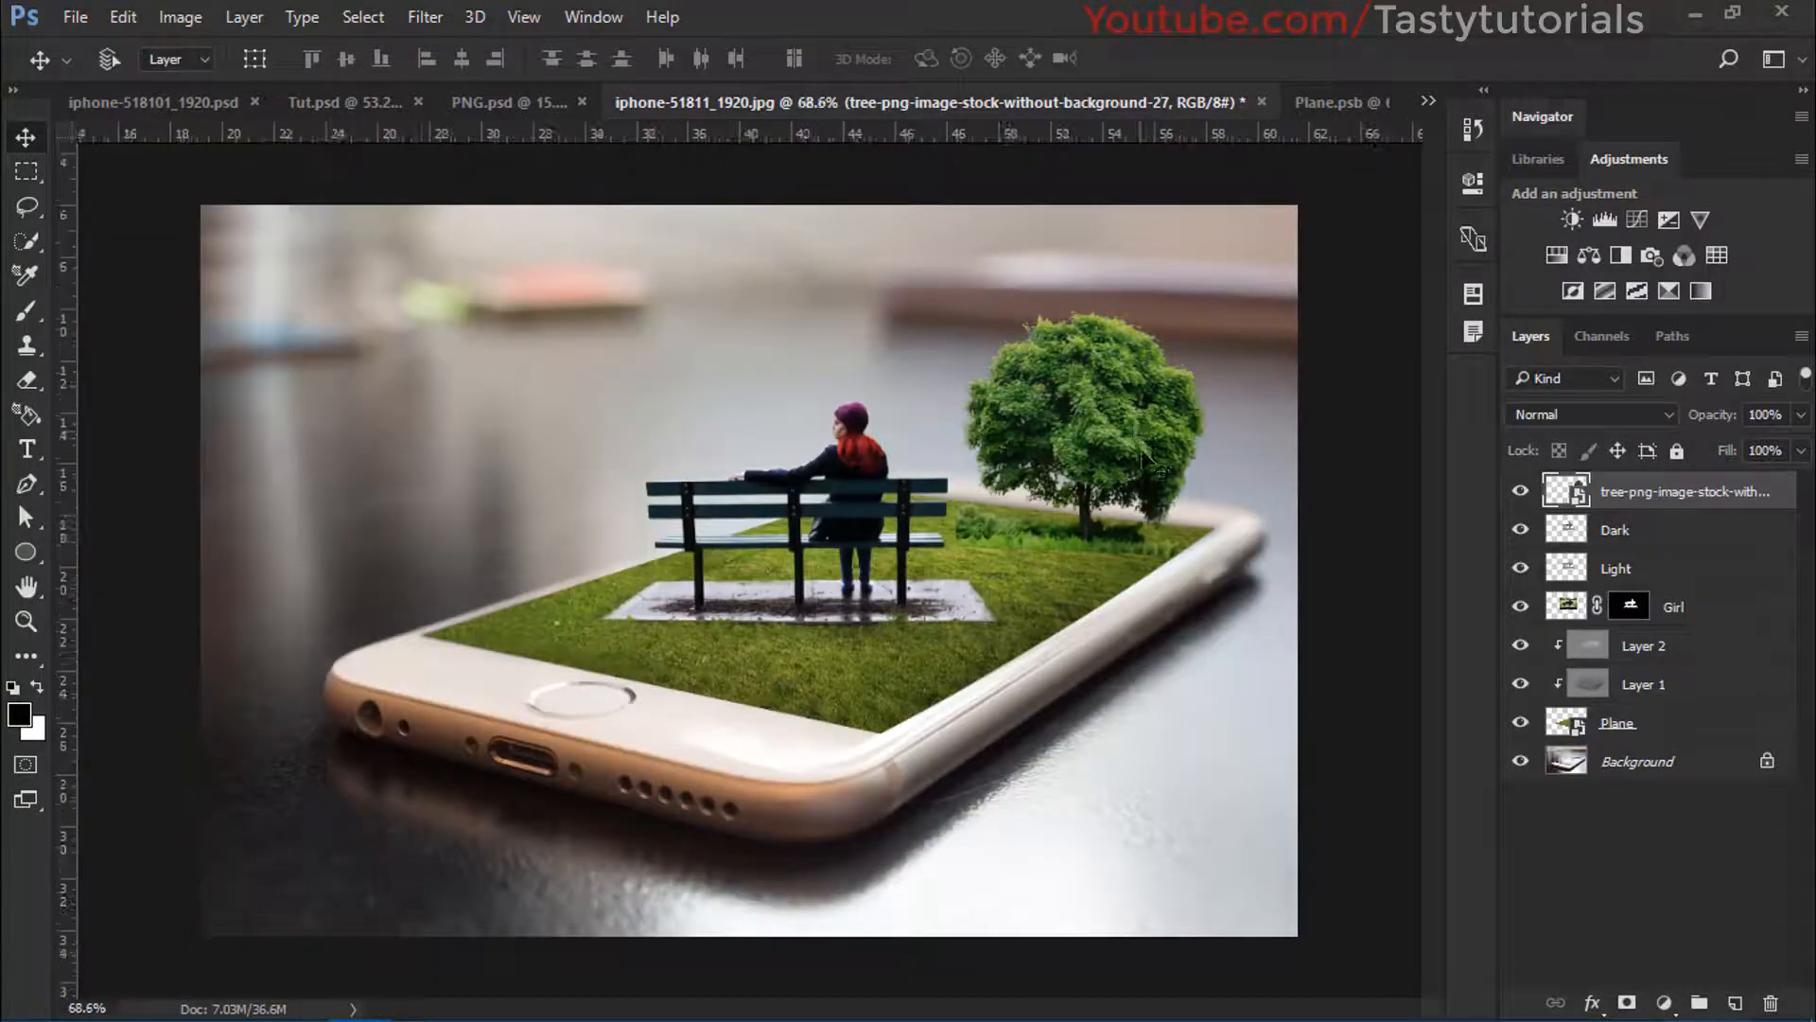
{"action": "left_click_drag", "start_coordinate": [1143, 468], "coordinate": [1040, 475]}
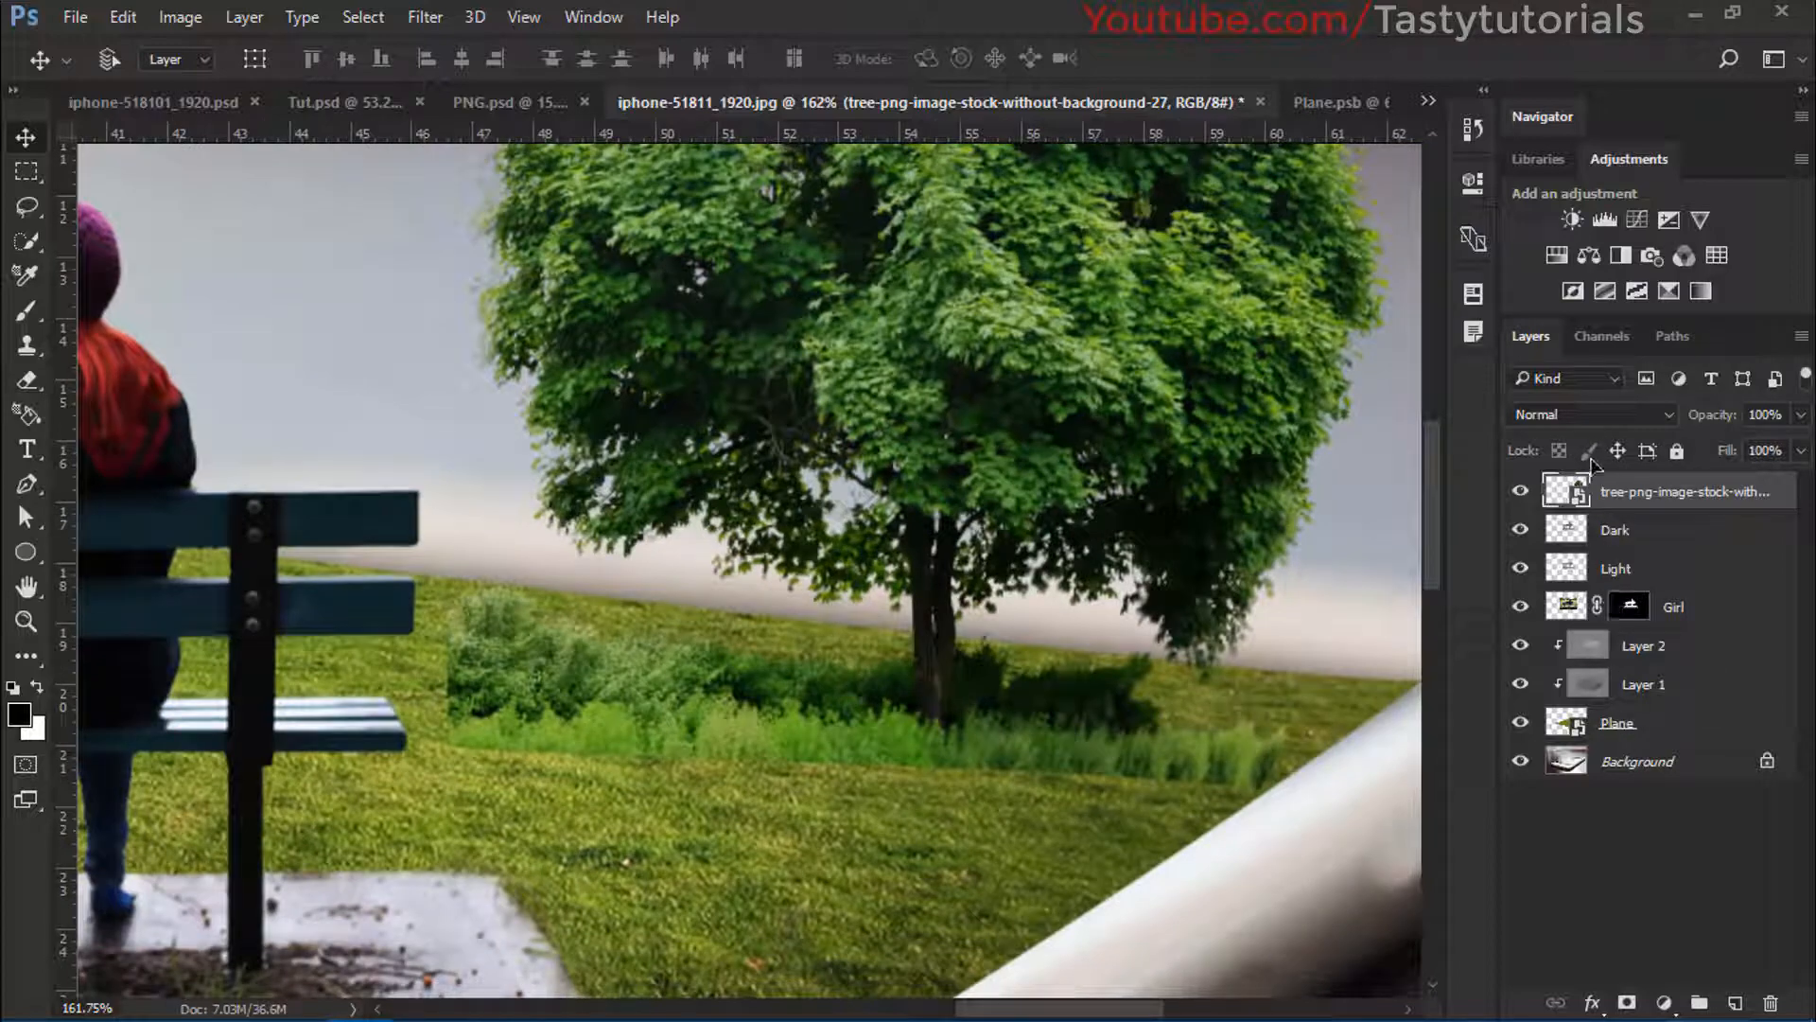
{"action": "left_click", "coordinate": [1627, 1003]}
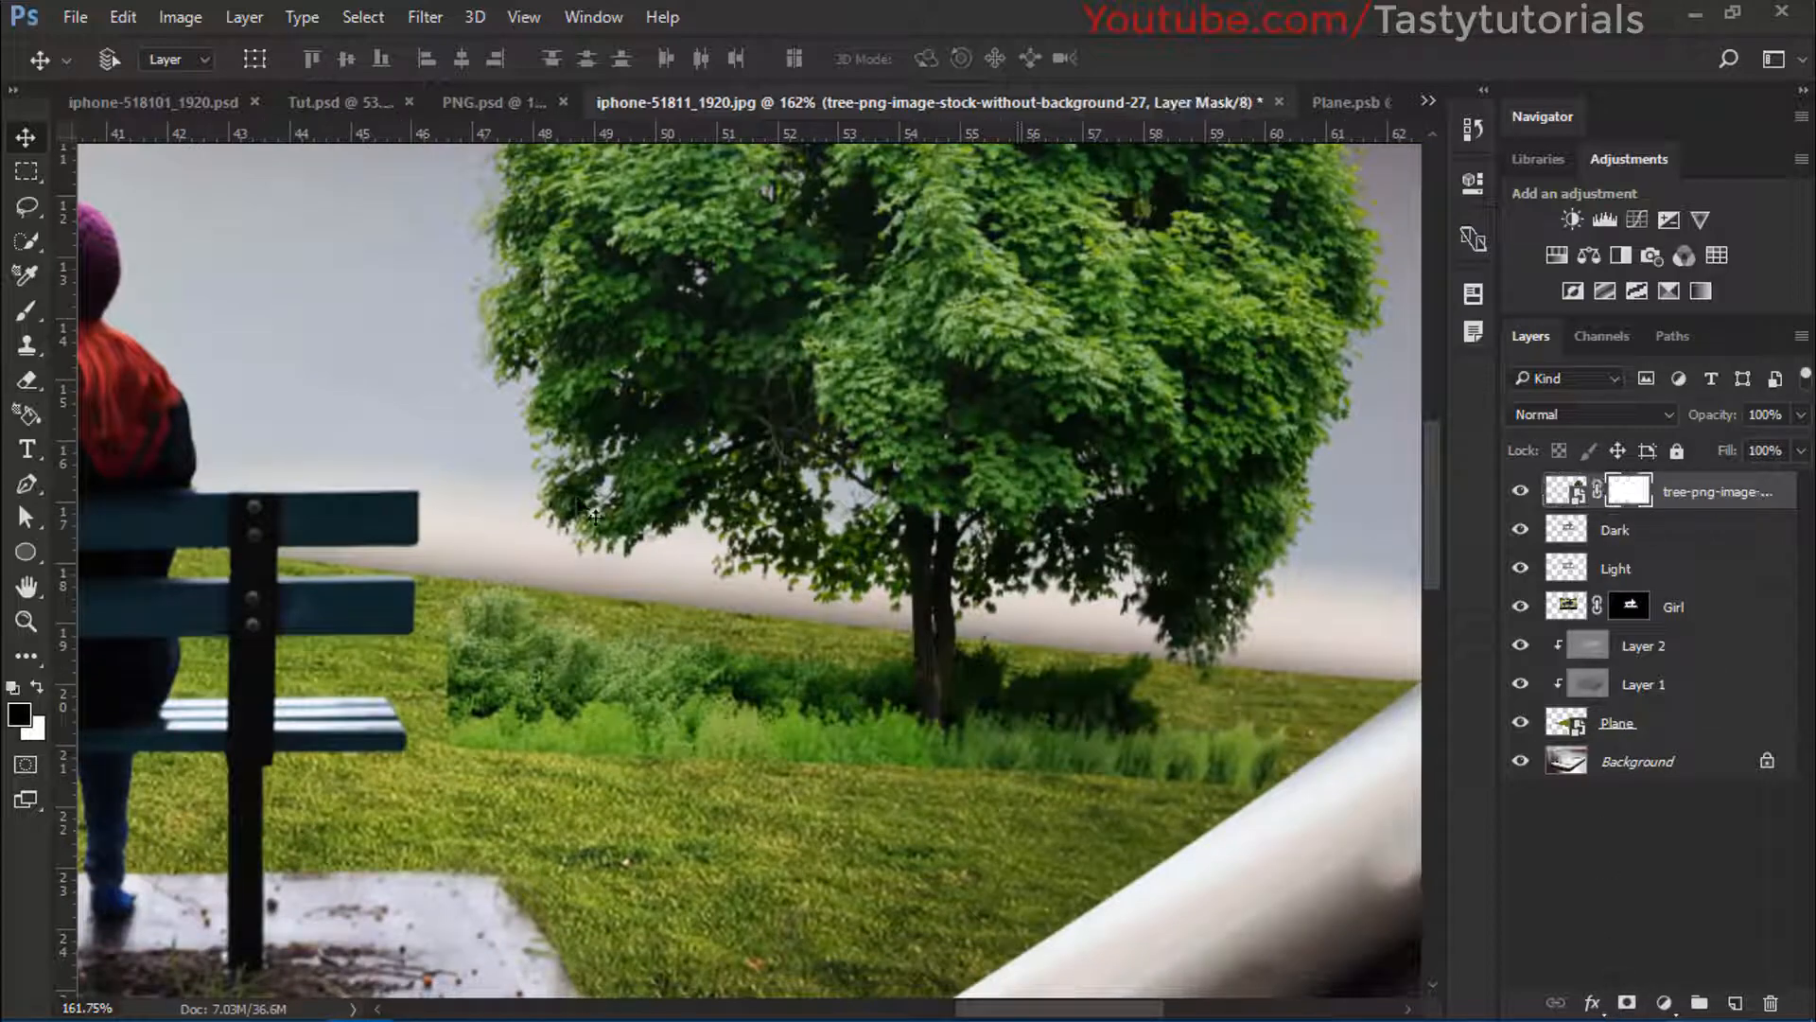
{"action": "key", "text": "b"}
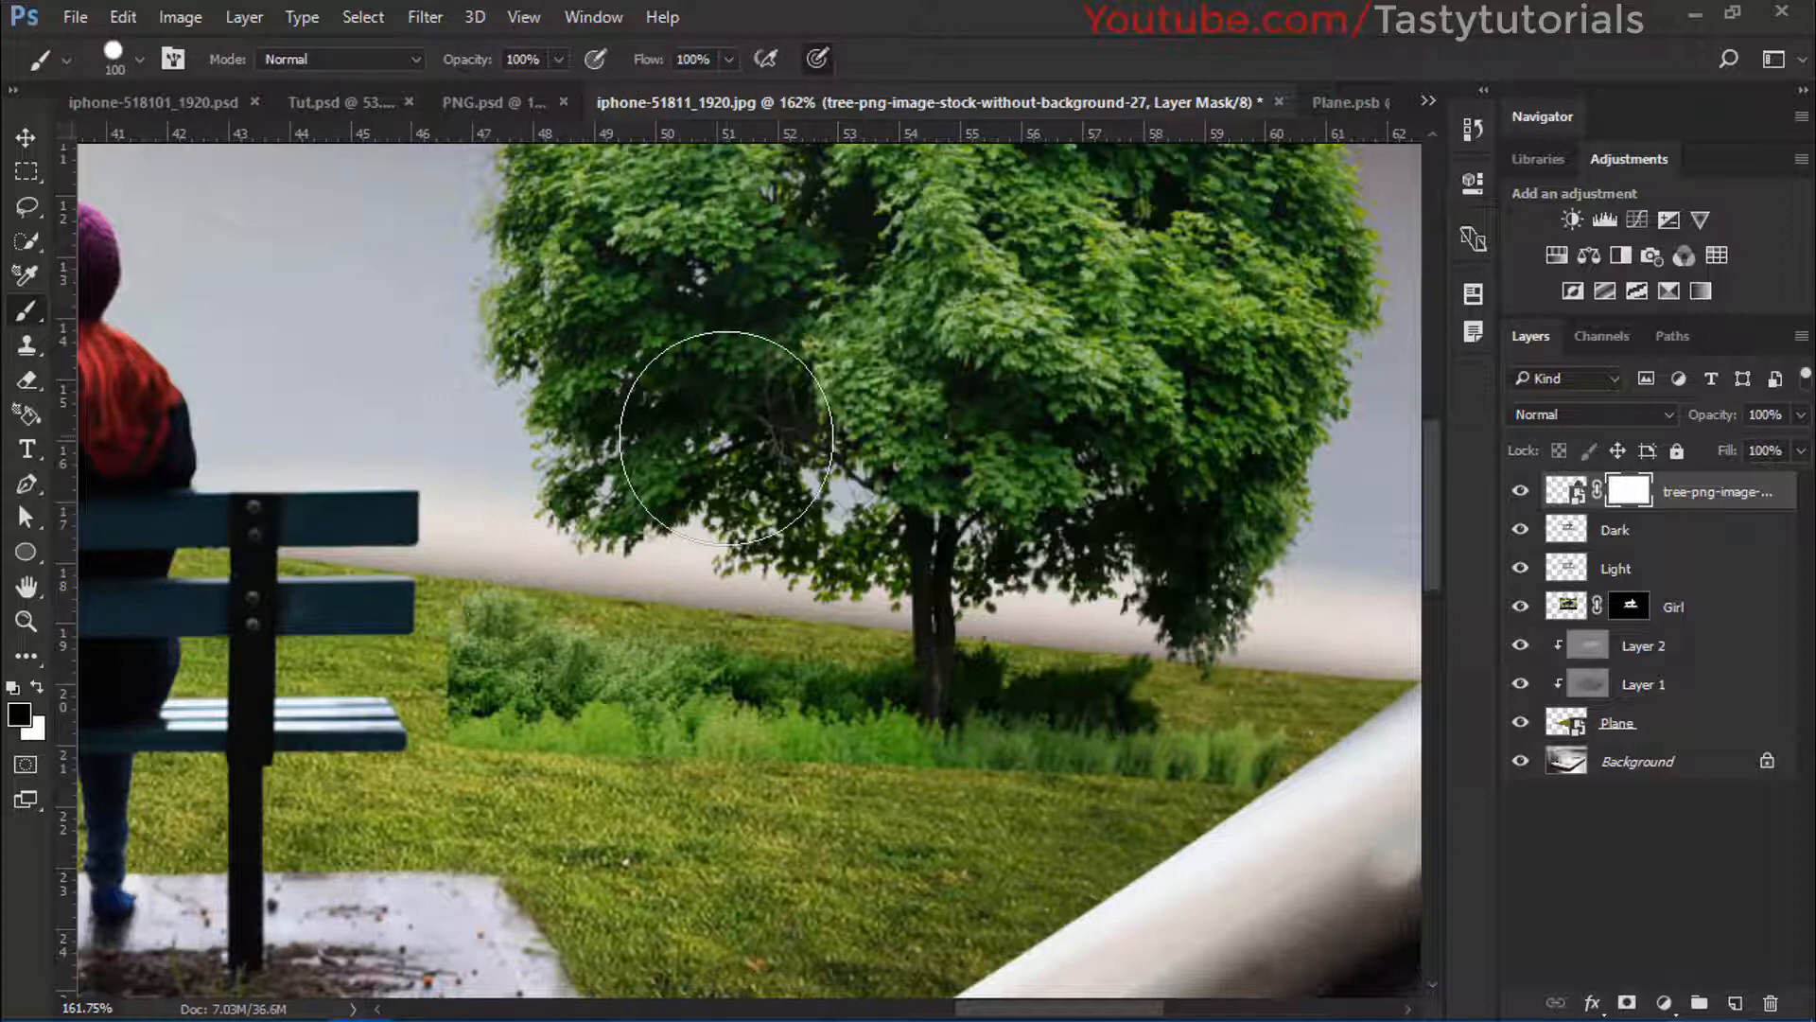
{"action": "left_click_drag", "start_coordinate": [610, 661], "coordinate": [507, 690]}
Lower the brush hardness and mask out the outer edges of the remaining shrubs around the trunk
{"action": "right_click", "coordinate": [591, 648]}
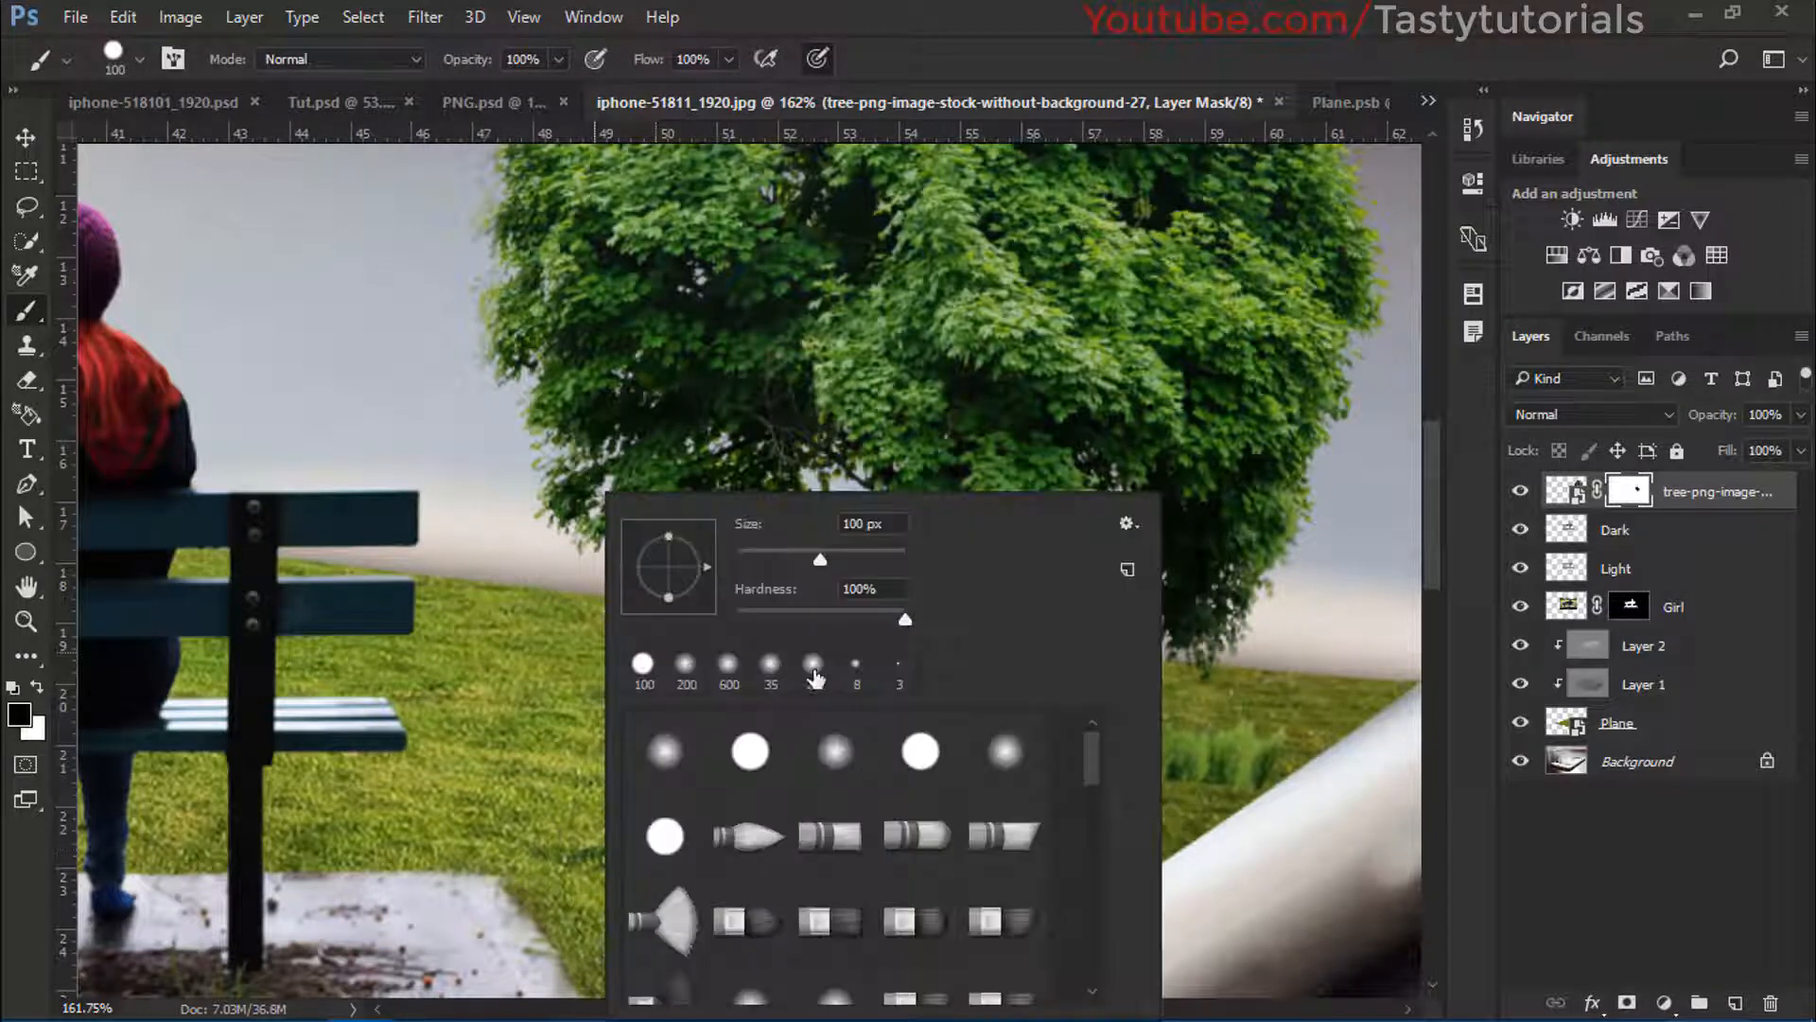
{"action": "left_click_drag", "start_coordinate": [742, 614], "coordinate": [724, 616]}
{"action": "left_click", "coordinate": [1183, 5]}
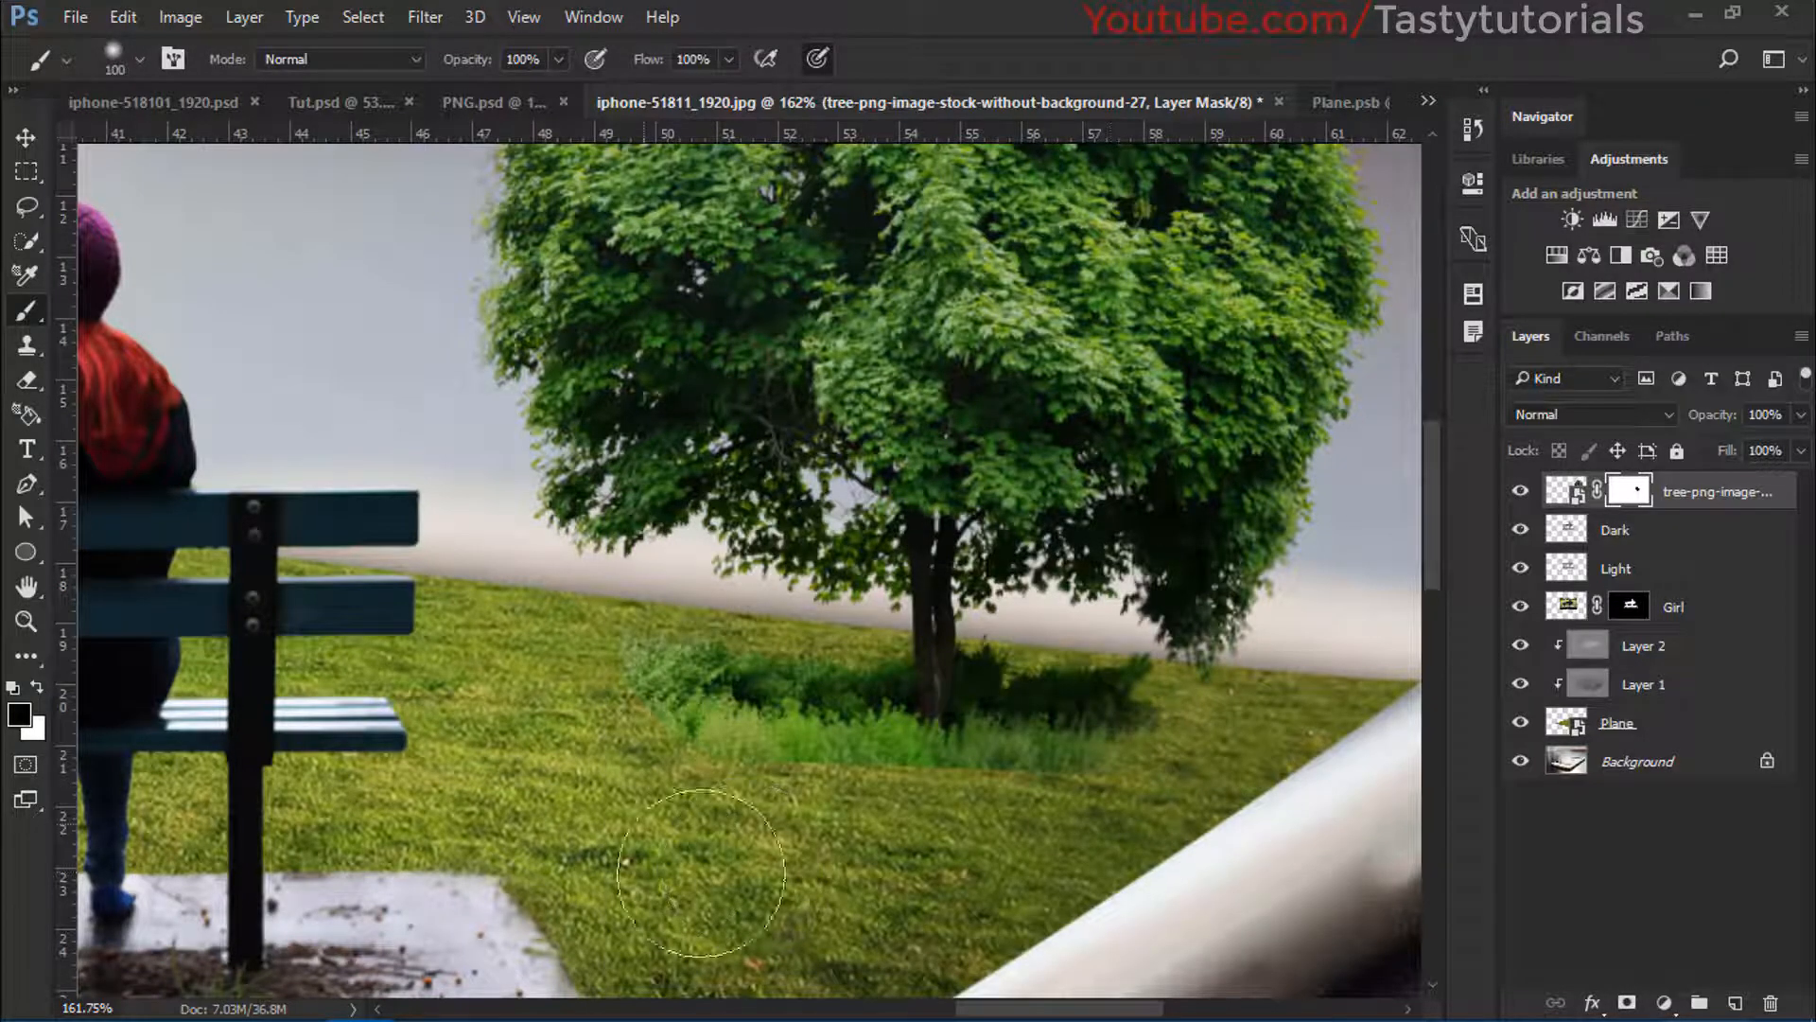
{"action": "mouse_move", "coordinate": [580, 684]}
{"action": "left_mouse_down"}
{"action": "mouse_move", "coordinate": [574, 788]}
{"action": "mouse_move", "coordinate": [709, 831]}
{"action": "mouse_move", "coordinate": [933, 785]}
{"action": "left_mouse_up"}
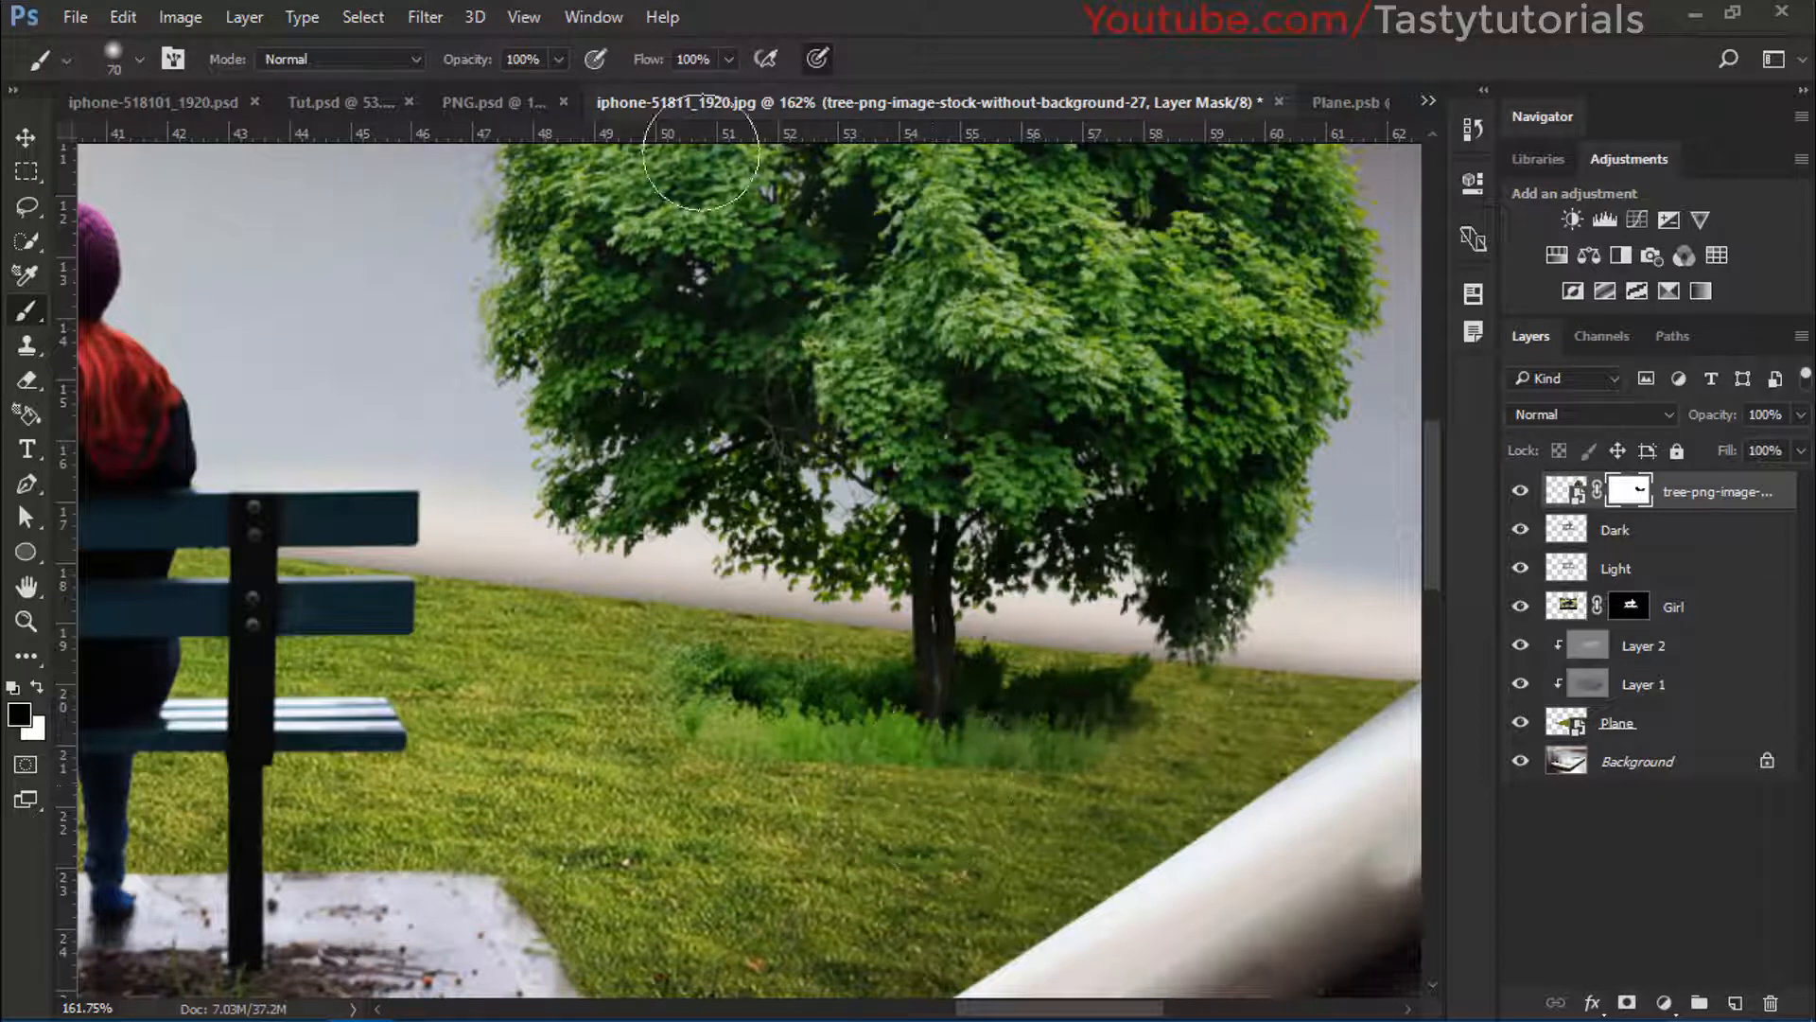
Set the brush opacity and flow to 48% and fade the front edge of the tree's base greenery into the lawn
{"action": "key", "text": "6"}
{"action": "key", "text": "8"}
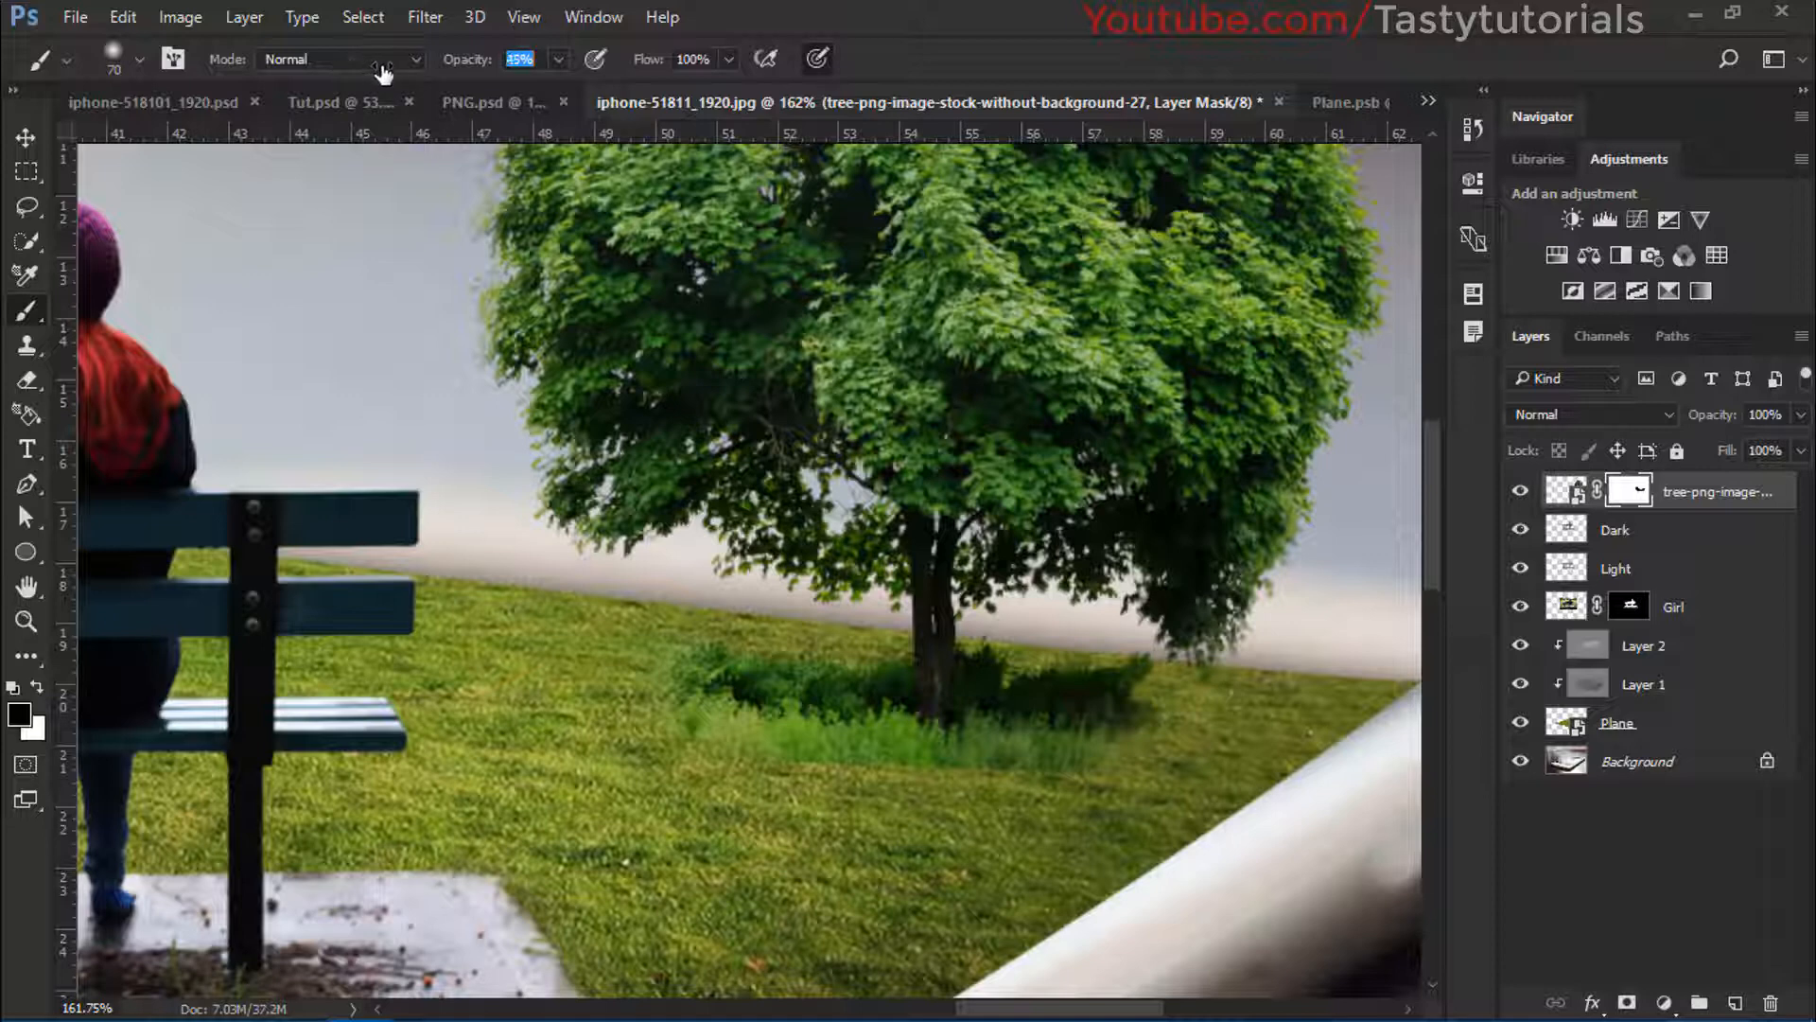
{"action": "key", "text": "4"}
{"action": "key", "text": "8"}
{"action": "left_click_drag", "start_coordinate": [633, 71], "coordinate": [592, 66]}
{"action": "scroll", "coordinate": [768, 534], "scroll_direction": "up", "scroll_amount": 2}
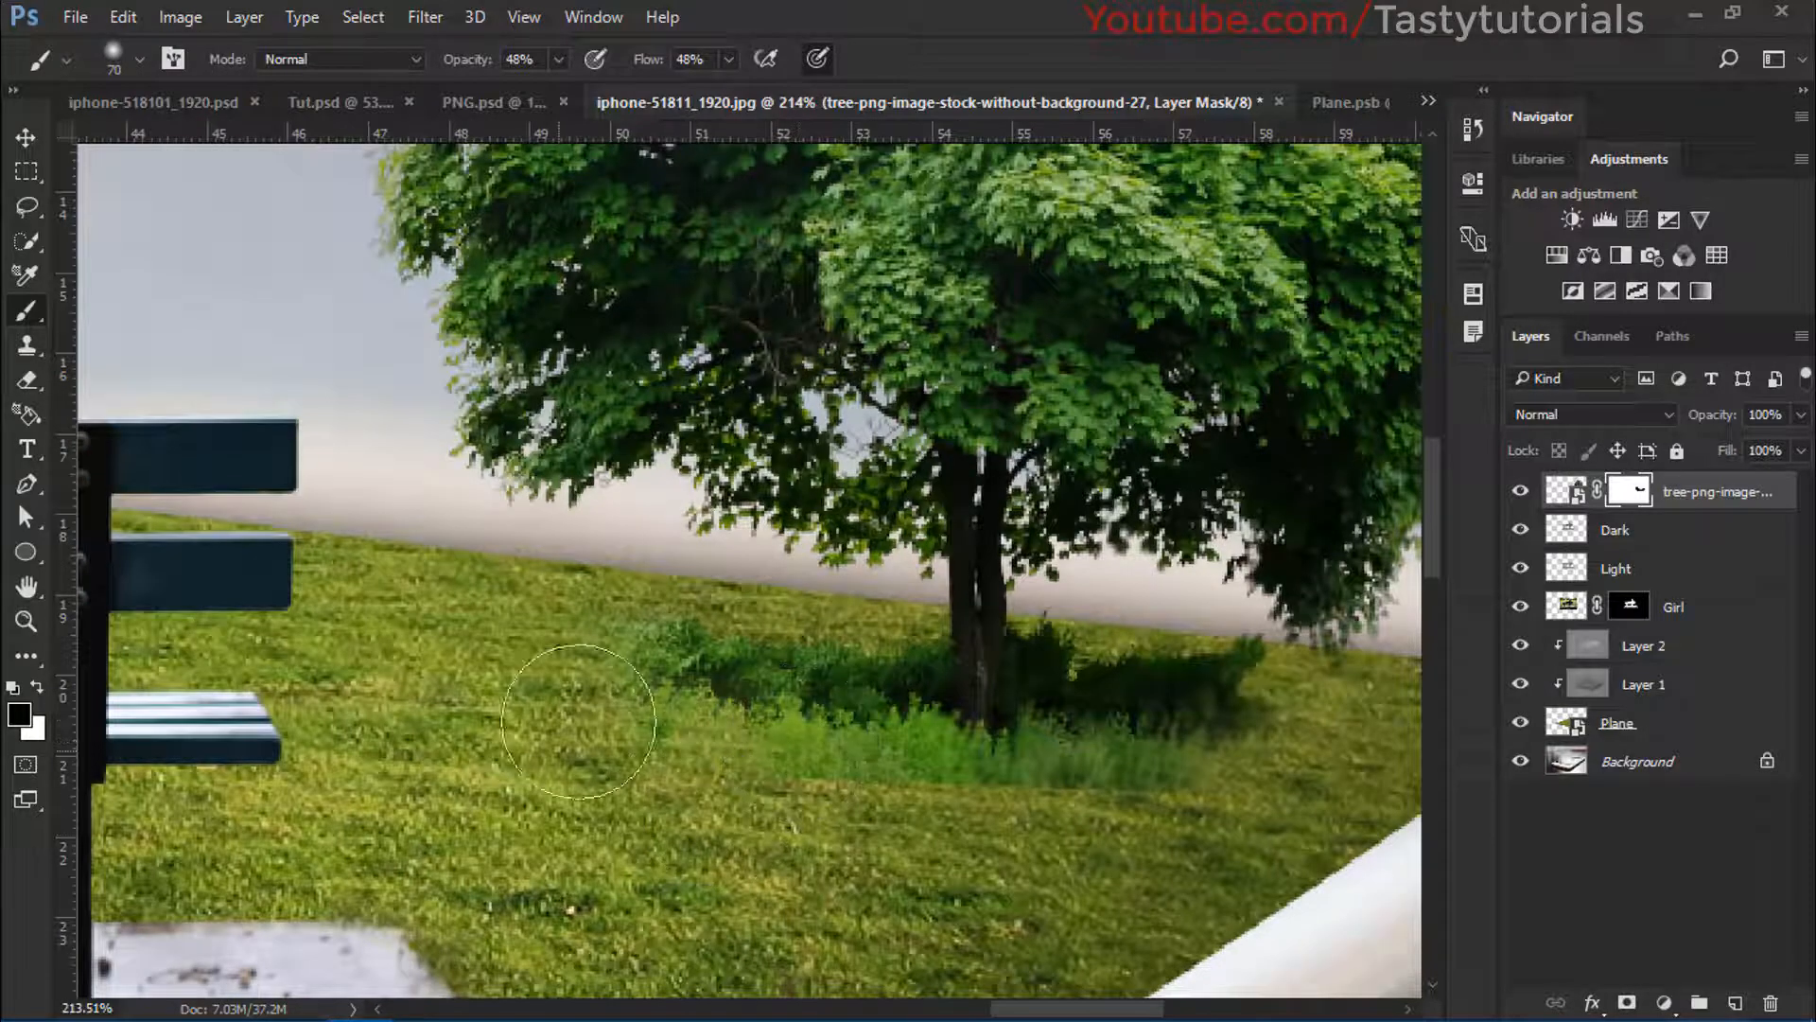
{"action": "mouse_move", "coordinate": [579, 721]}
{"action": "left_mouse_down"}
{"action": "mouse_move", "coordinate": [616, 701]}
{"action": "mouse_move", "coordinate": [842, 848]}
{"action": "mouse_move", "coordinate": [975, 834]}
{"action": "mouse_move", "coordinate": [996, 857]}
{"action": "mouse_move", "coordinate": [967, 829]}
{"action": "mouse_move", "coordinate": [1108, 869]}
{"action": "mouse_move", "coordinate": [1270, 831]}
{"action": "left_mouse_up"}
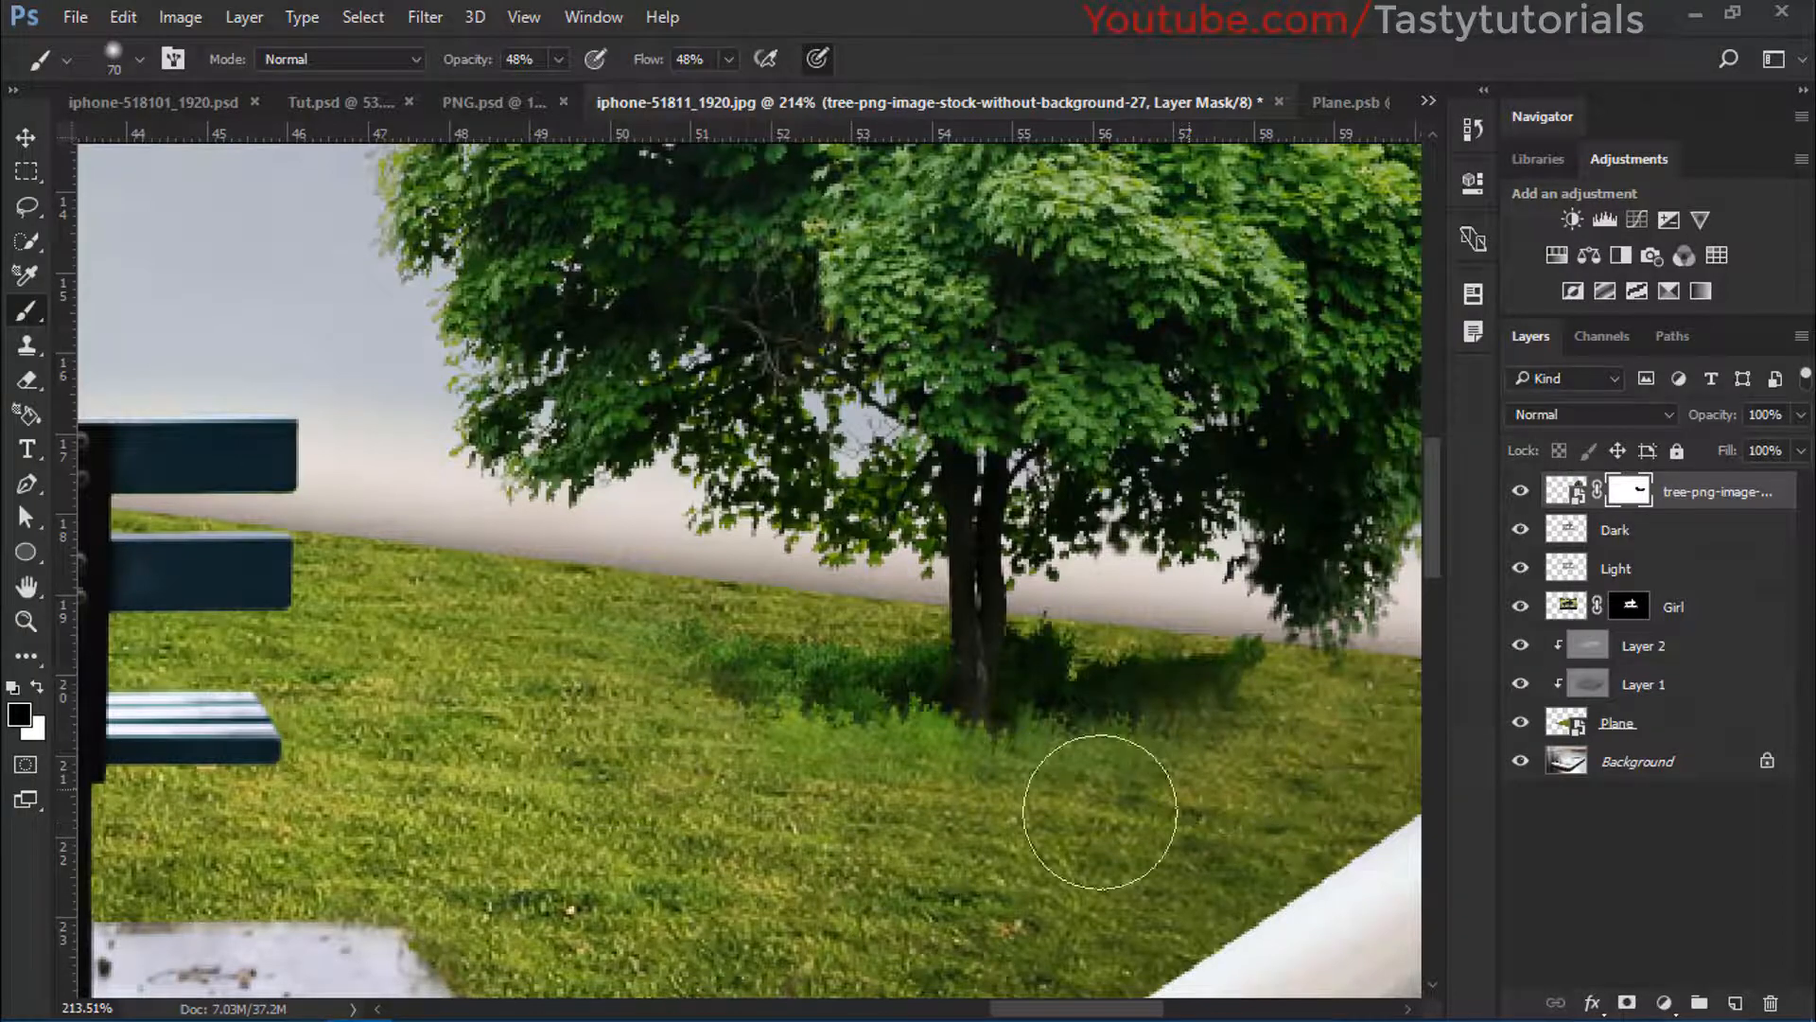
Add a Selective Color adjustment clipped to the tree layer and set Cyan to -77% for the Greens
{"action": "scroll", "coordinate": [1100, 812], "scroll_direction": "down", "scroll_amount": 6}
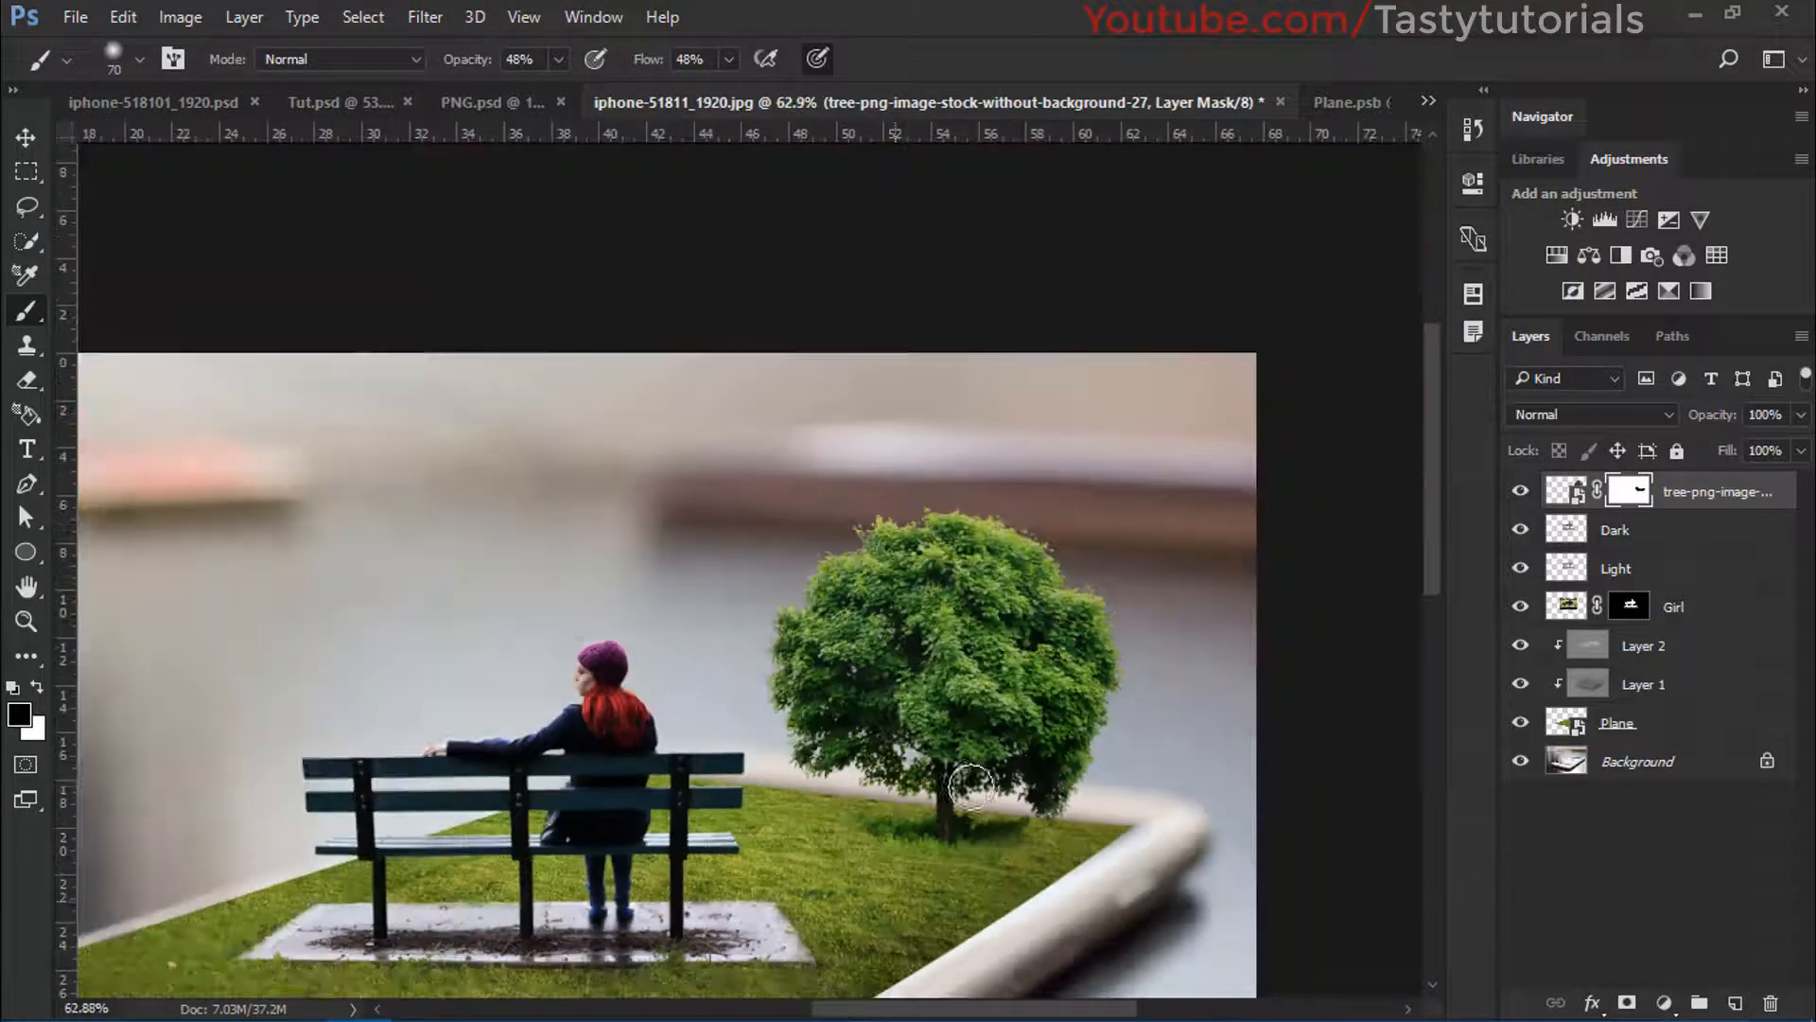
{"action": "scroll", "coordinate": [969, 785], "scroll_direction": "down", "scroll_amount": 1}
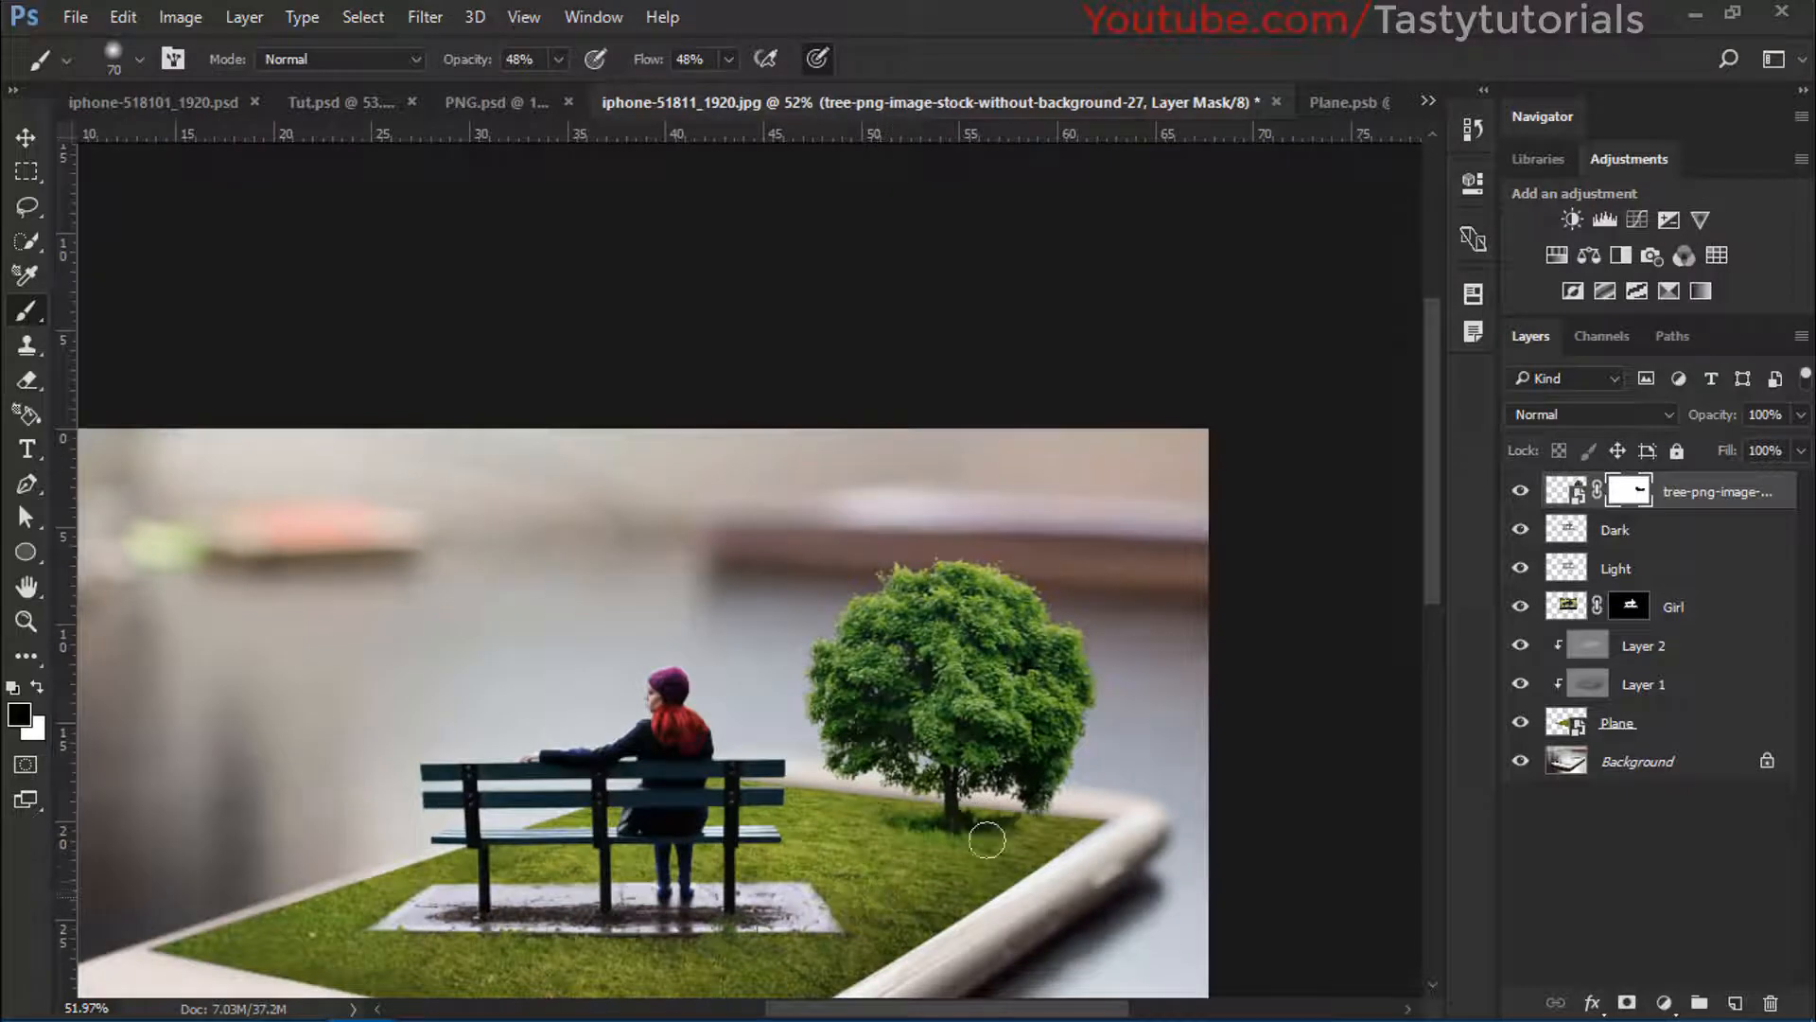
{"action": "scroll", "coordinate": [993, 752], "scroll_direction": "up", "scroll_amount": 2}
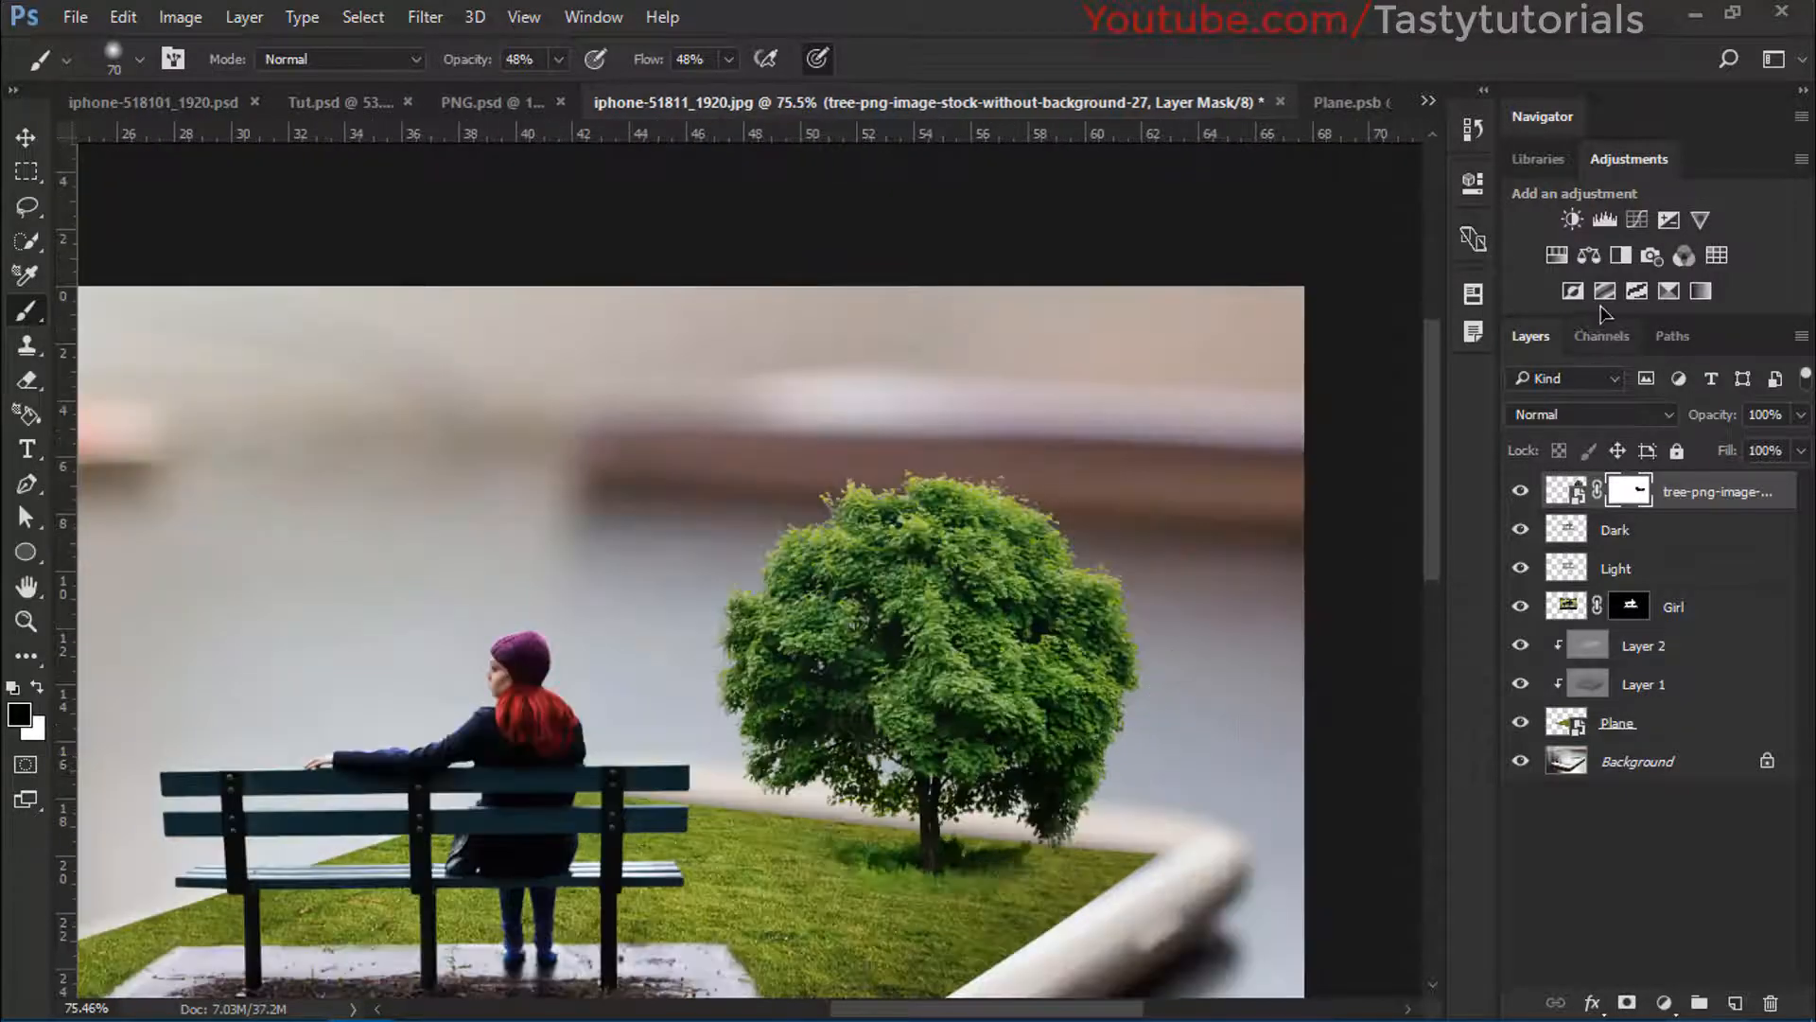
{"action": "left_click", "coordinate": [1671, 292]}
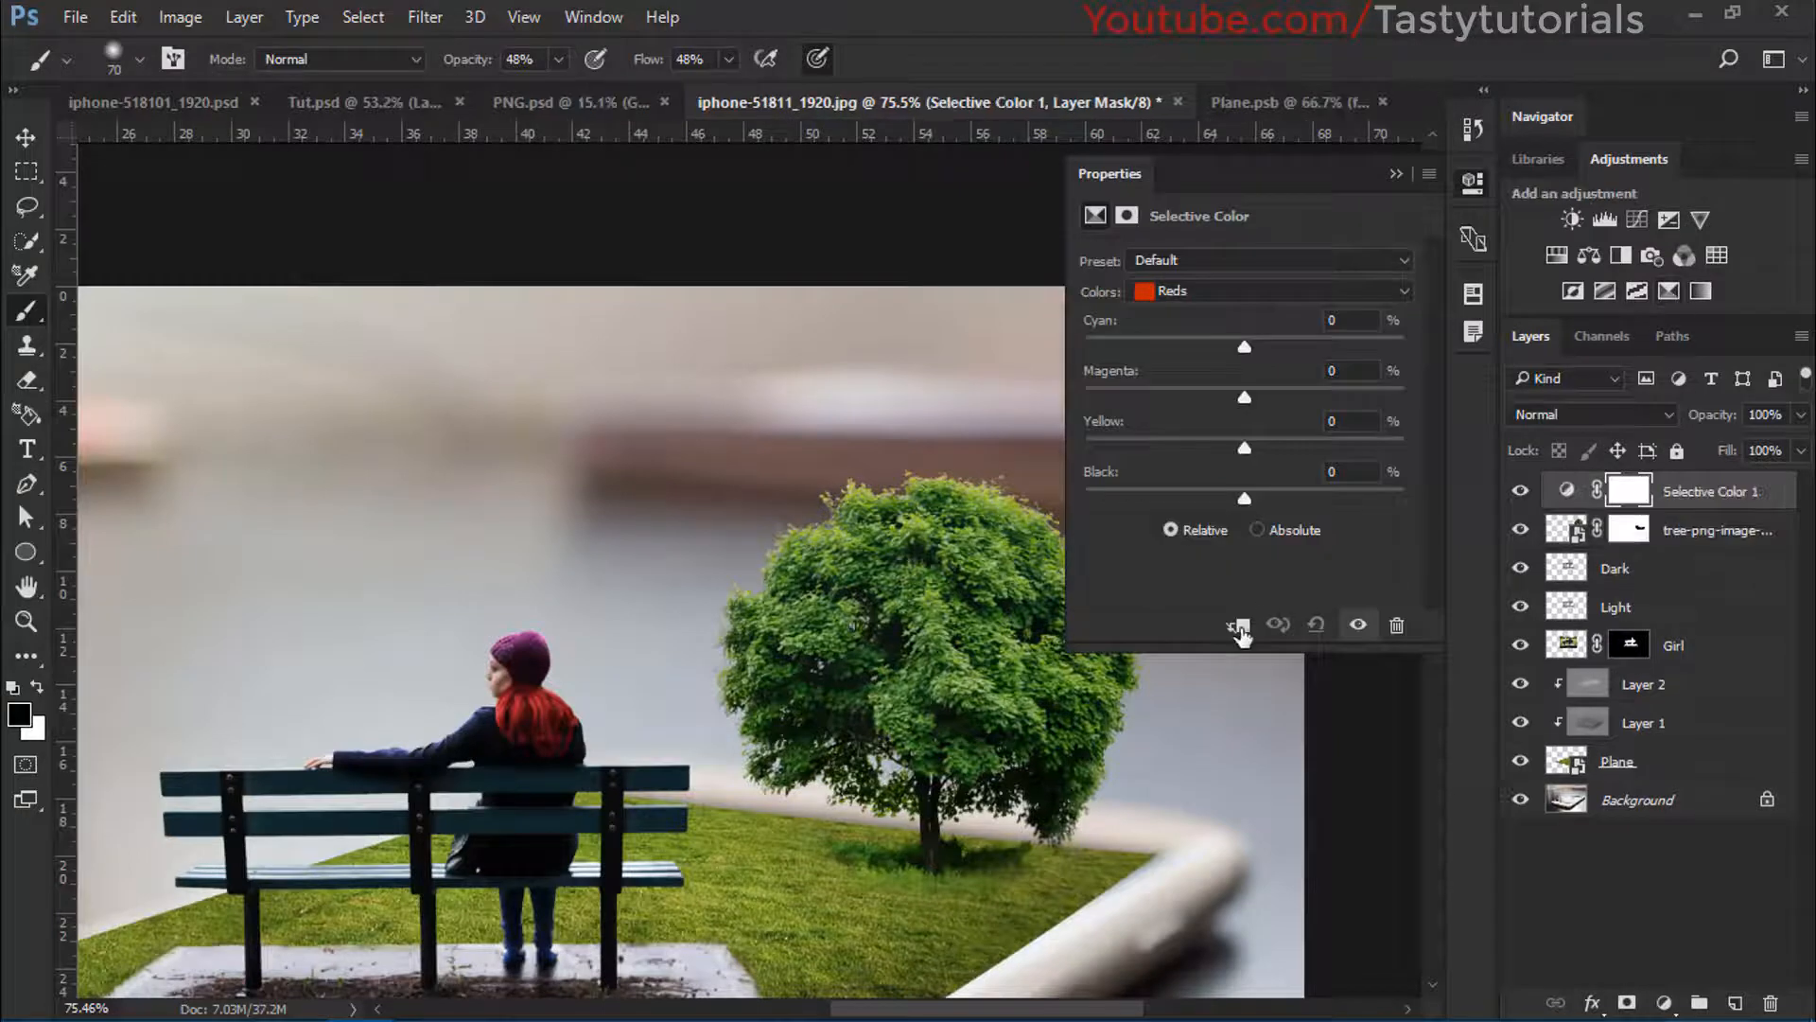
{"action": "left_click", "coordinate": [1239, 626]}
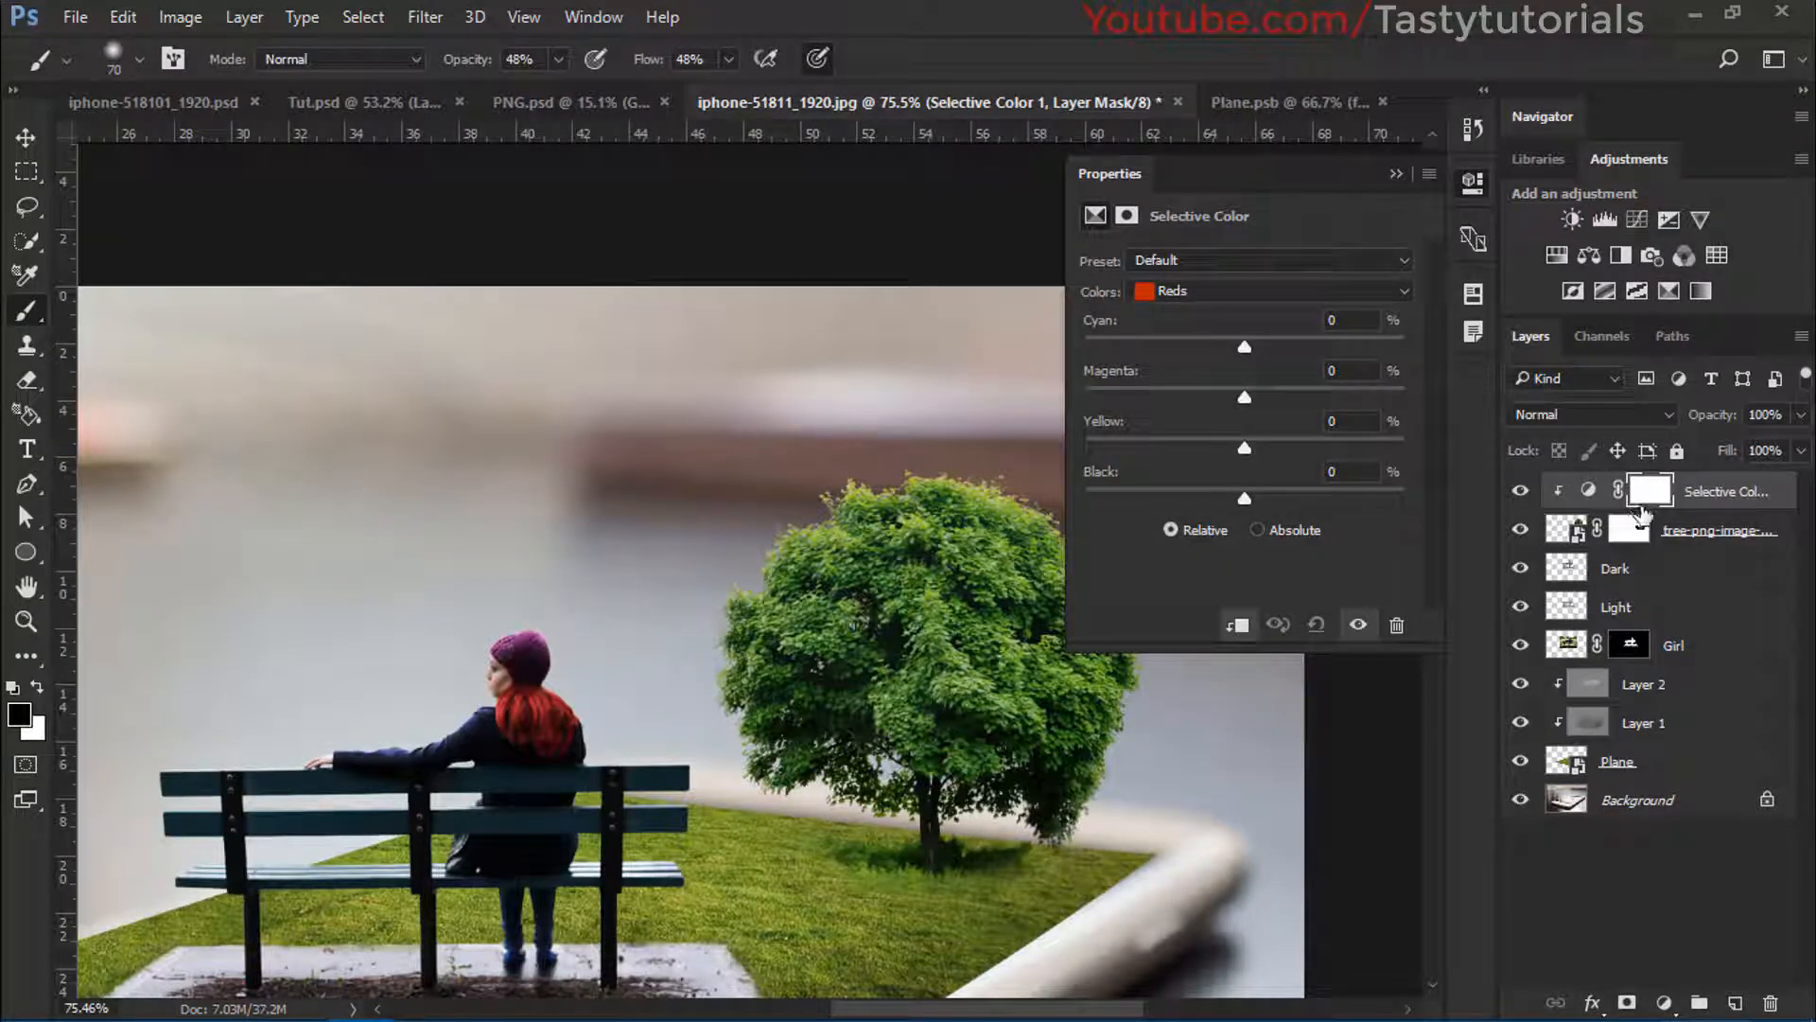
{"action": "left_click", "coordinate": [1227, 295]}
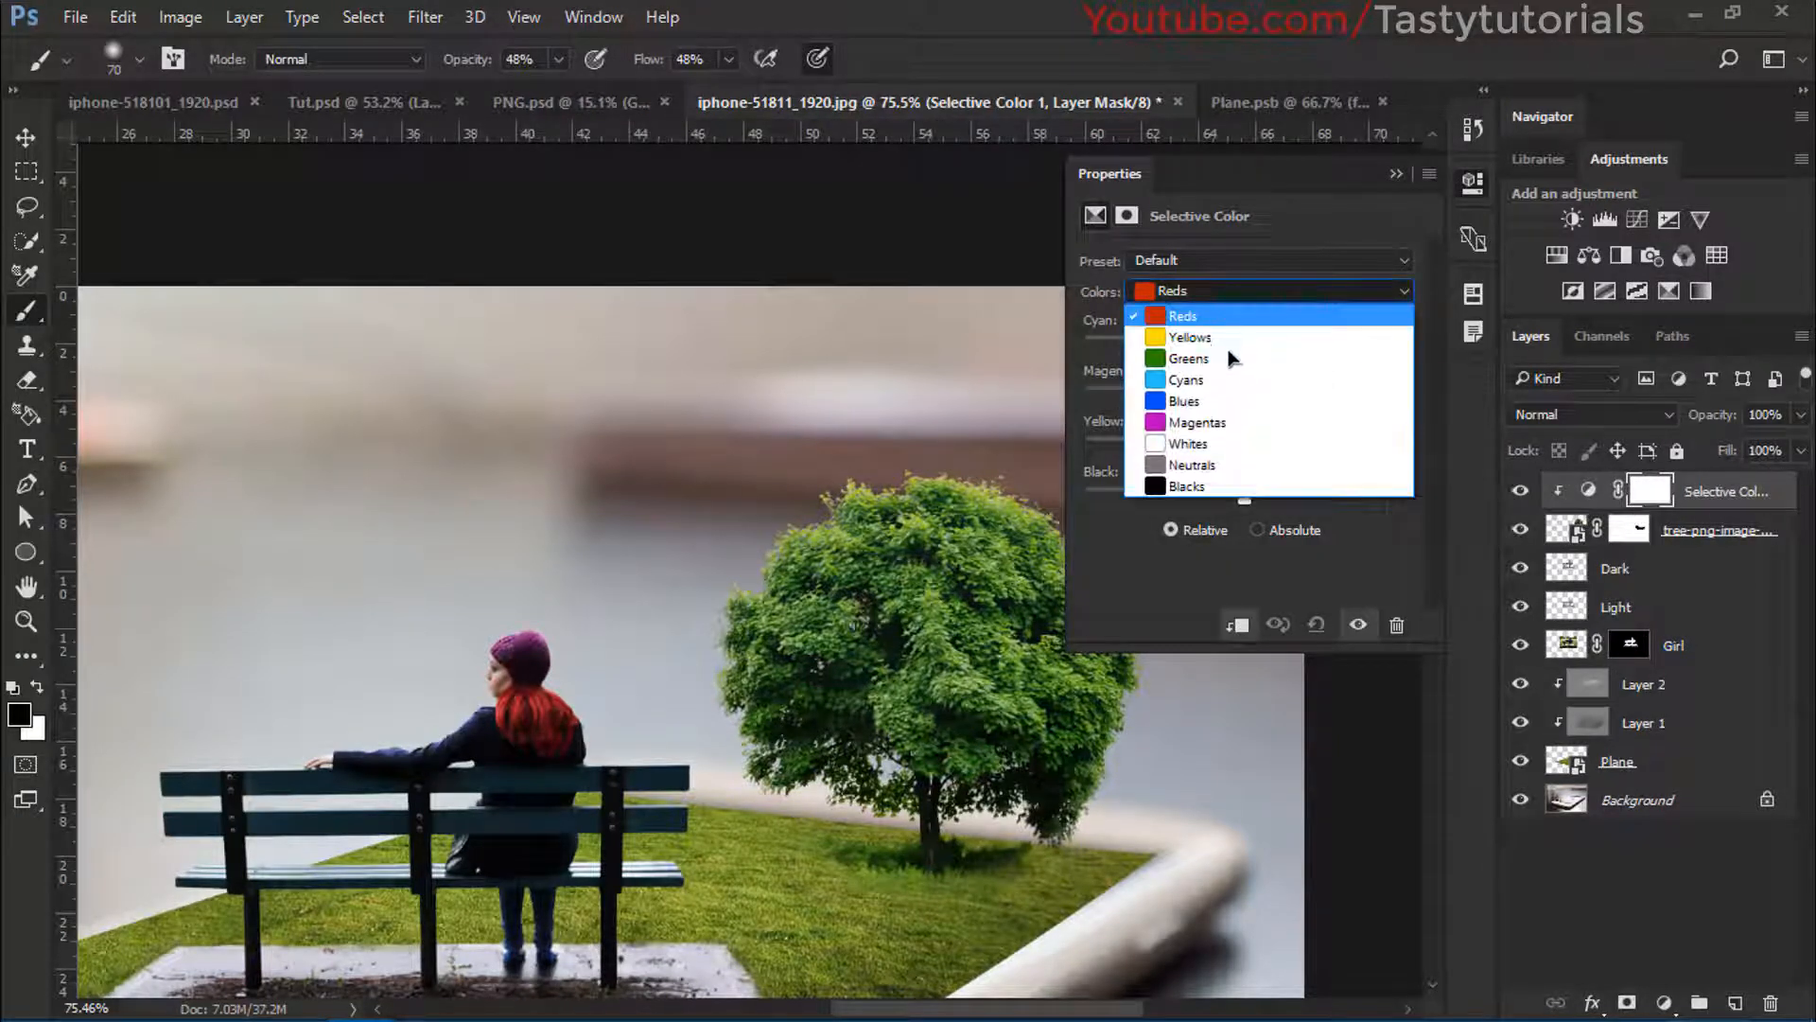
{"action": "left_click", "coordinate": [1227, 360]}
{"action": "left_click_drag", "start_coordinate": [1247, 356], "coordinate": [1125, 345]}
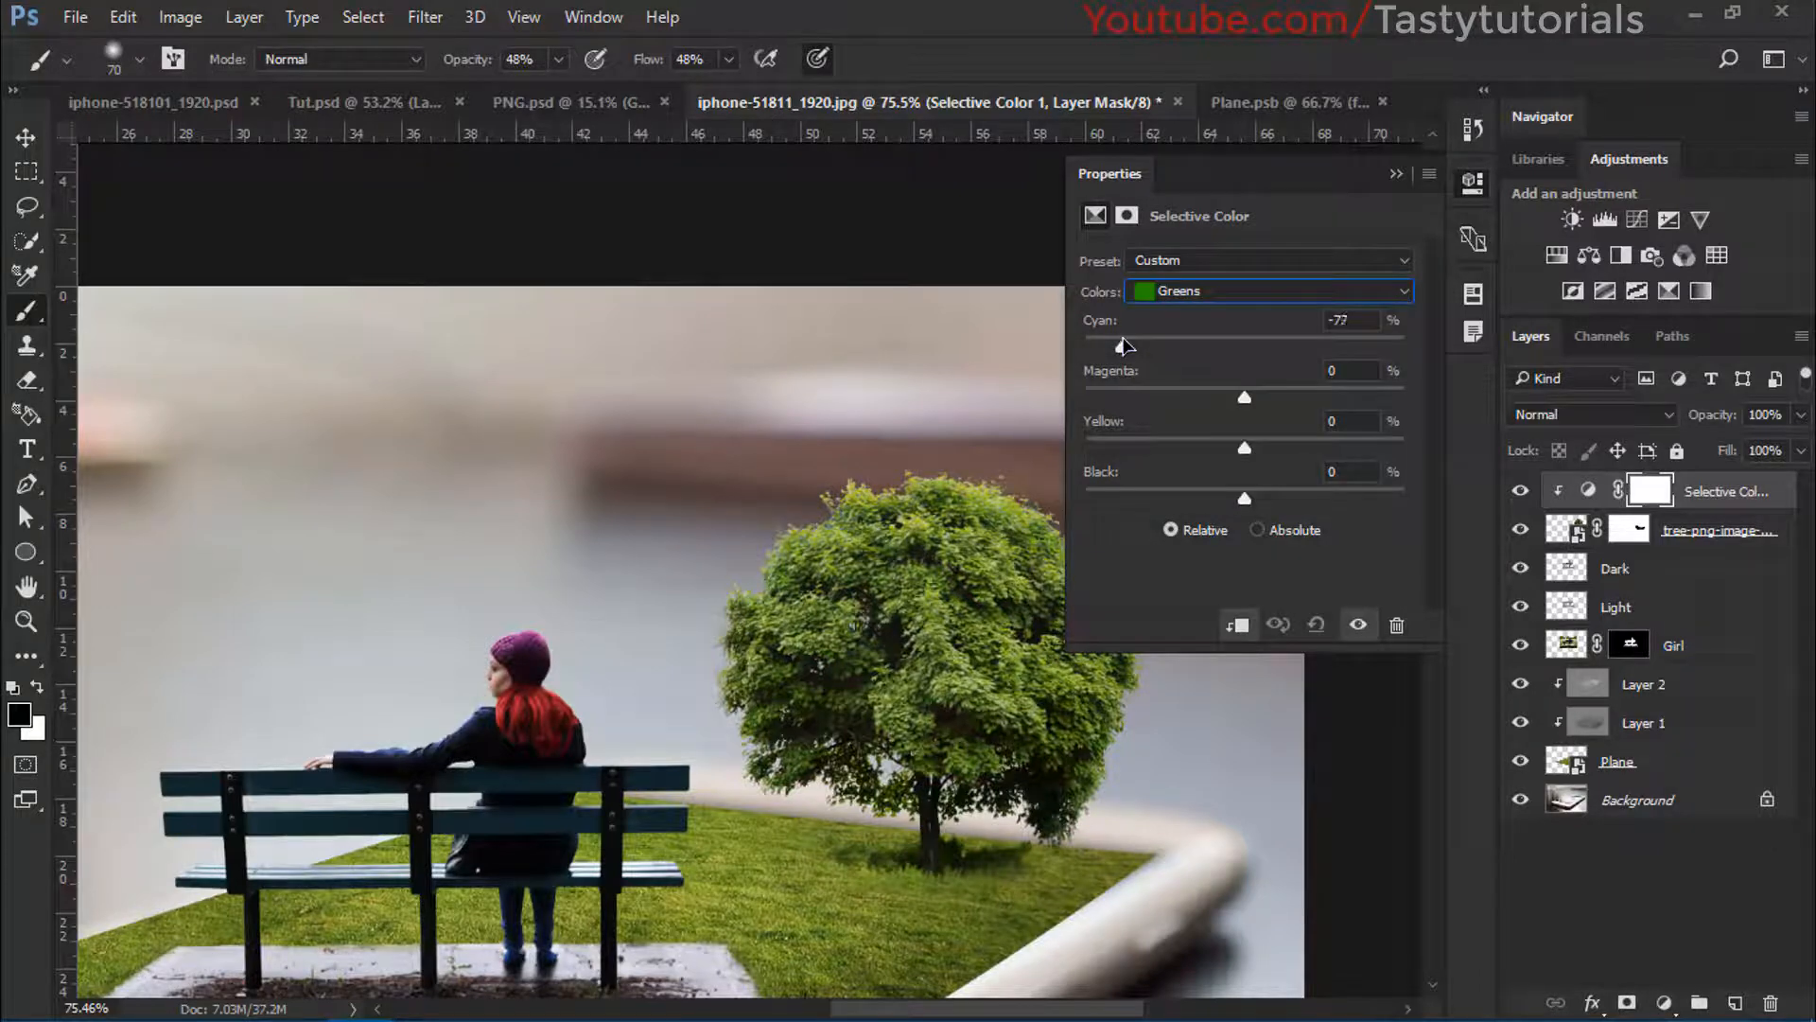
{"action": "left_click", "coordinate": [1396, 173]}
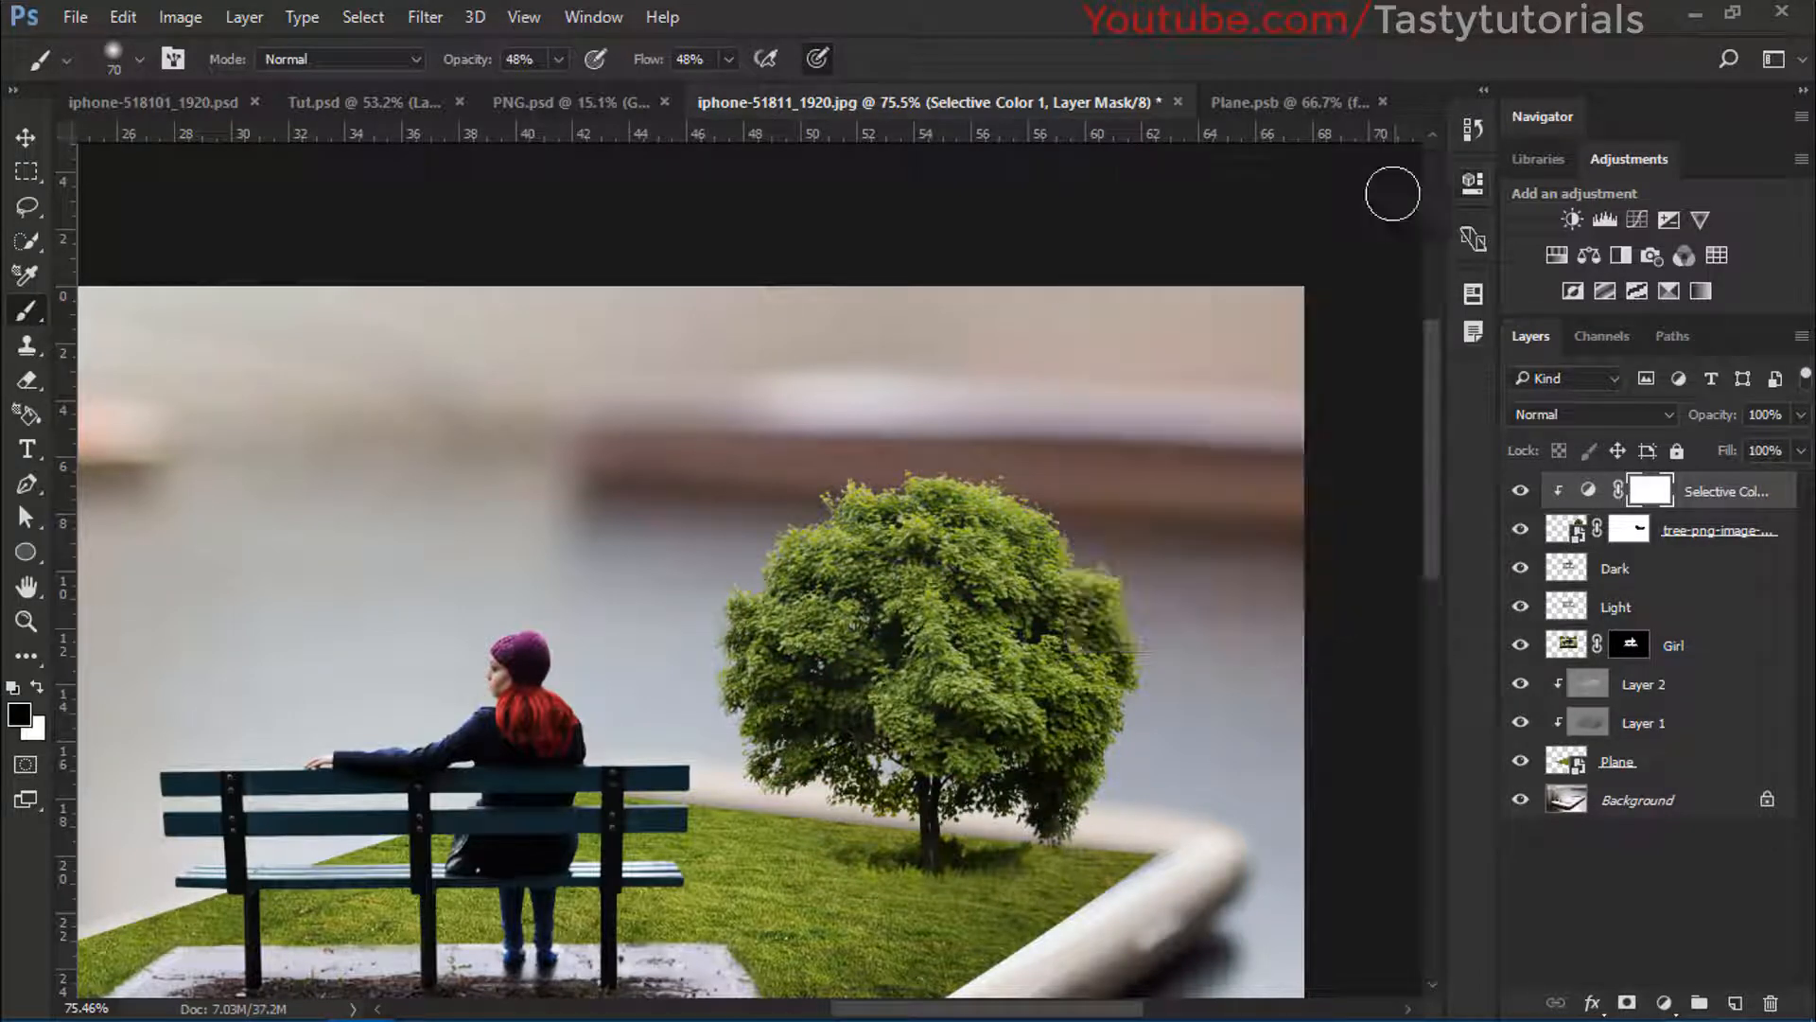
Add a new layer clipped above the tree's Selective Color adjustment, fill it with 50% Gray at 100% opacity and set it to Overlay
{"action": "scroll", "coordinate": [1226, 584], "scroll_direction": "down", "scroll_amount": 3}
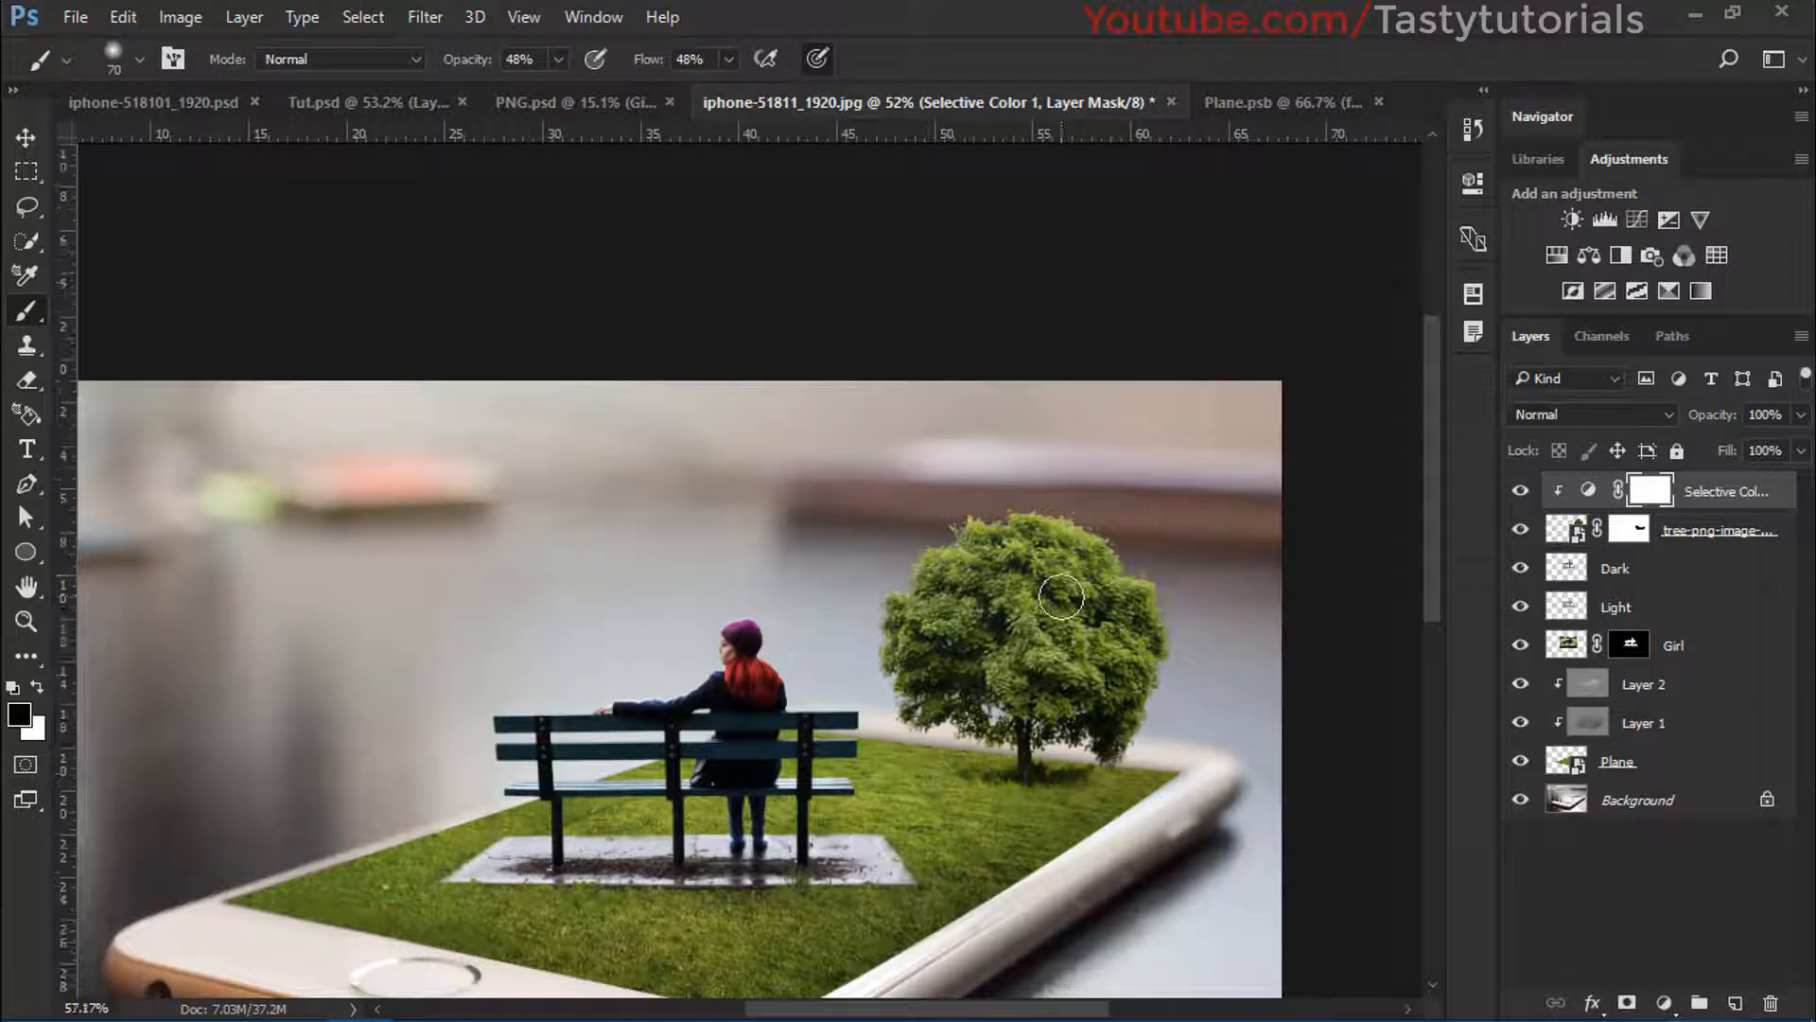
{"action": "scroll", "coordinate": [1055, 588], "scroll_direction": "up", "scroll_amount": 2}
{"action": "left_click", "coordinate": [1734, 1001]}
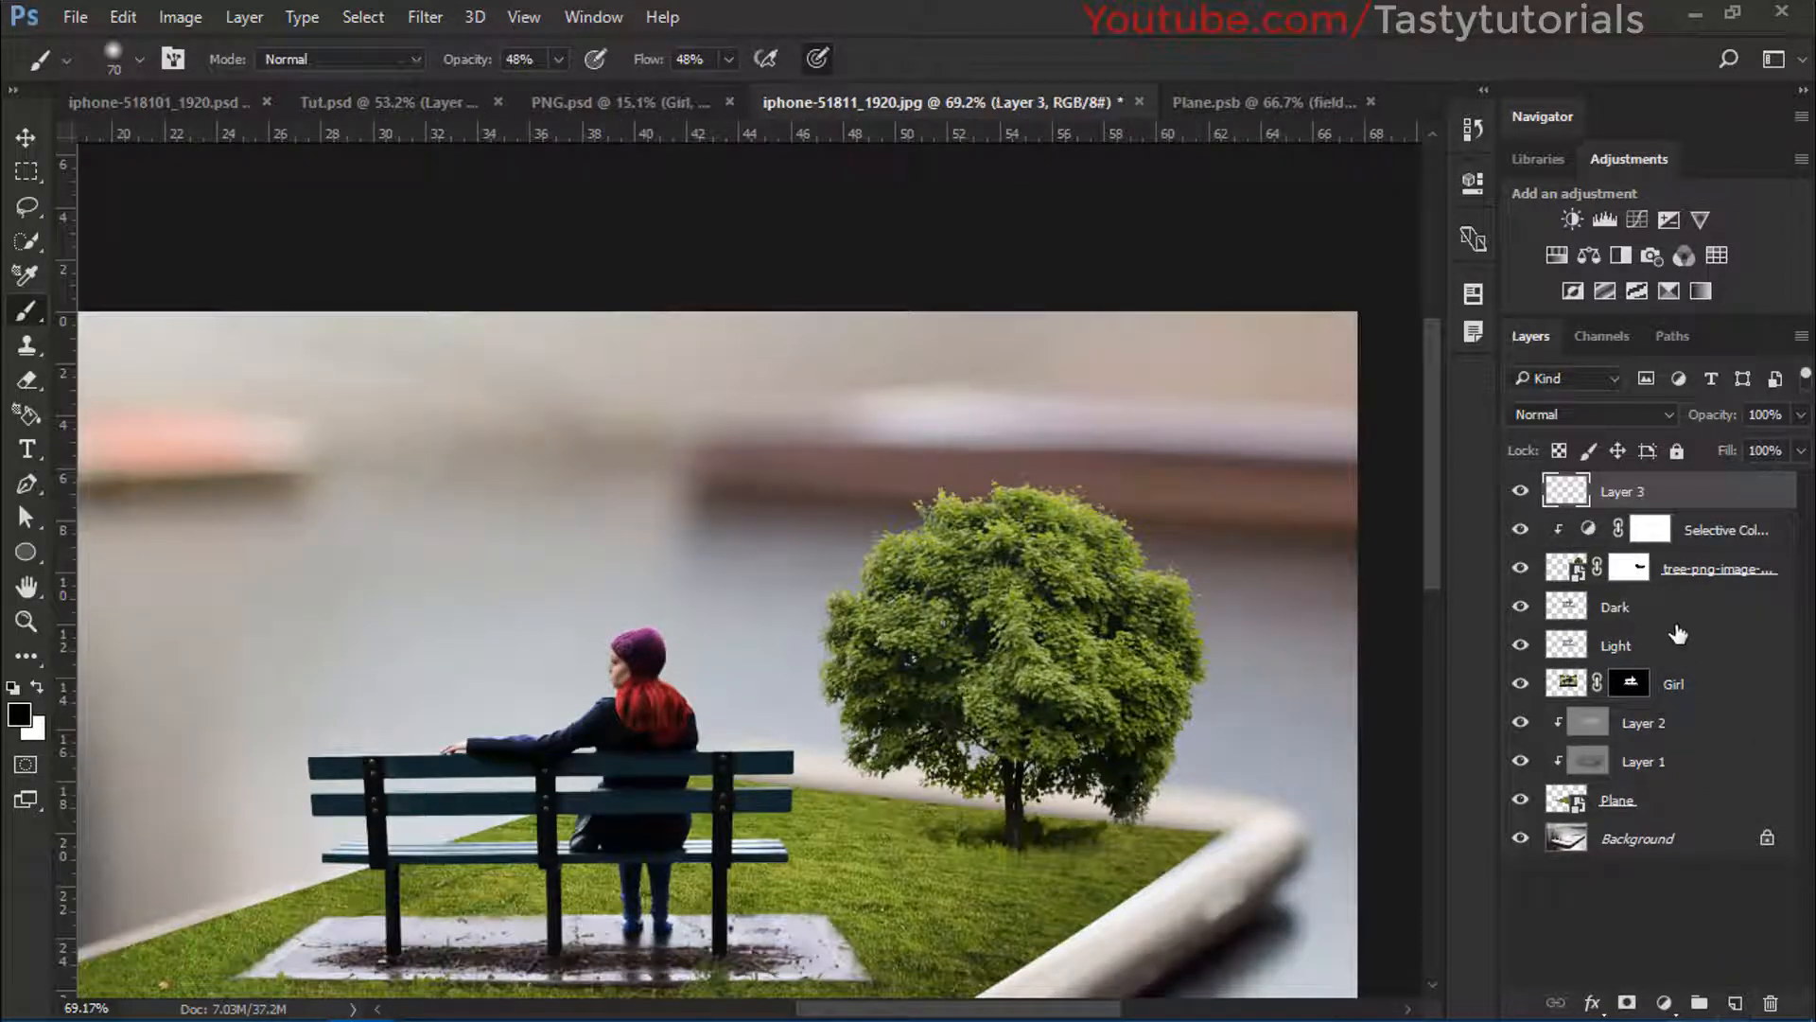
{"action": "right_click", "coordinate": [1697, 494]}
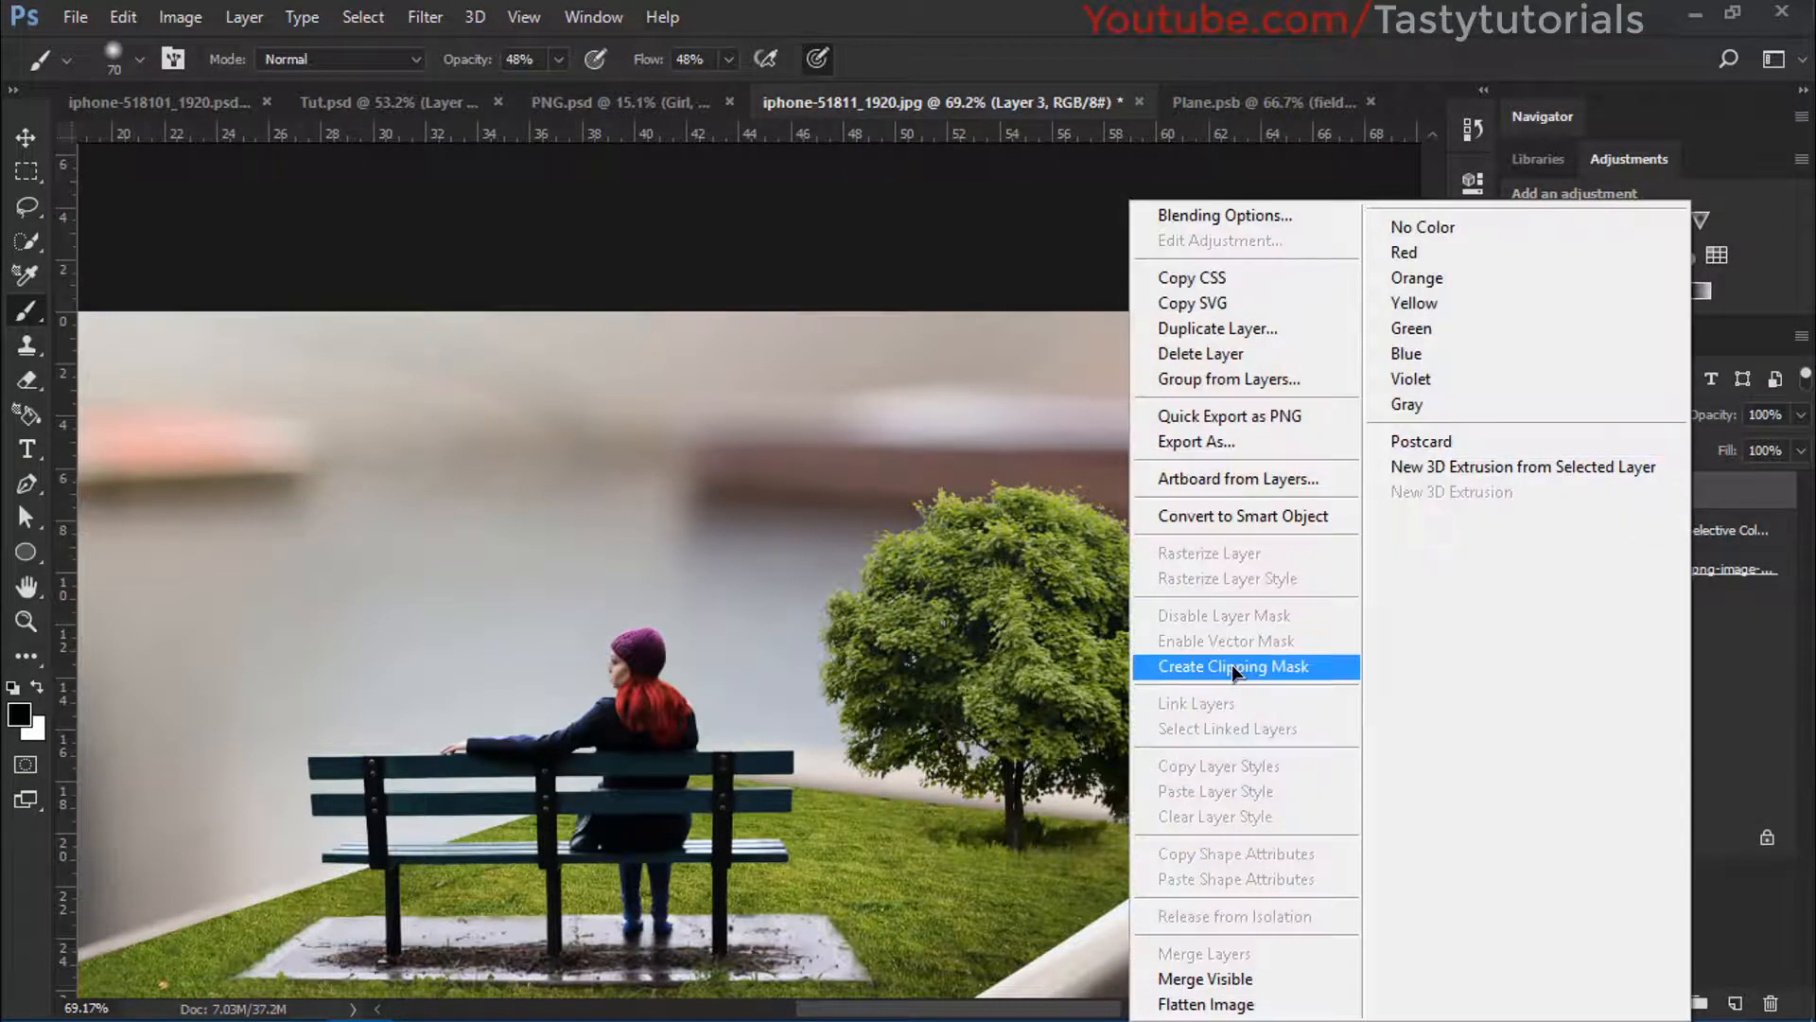
{"action": "left_click", "coordinate": [1240, 664]}
{"action": "key", "text": "shift+BackSpace"}
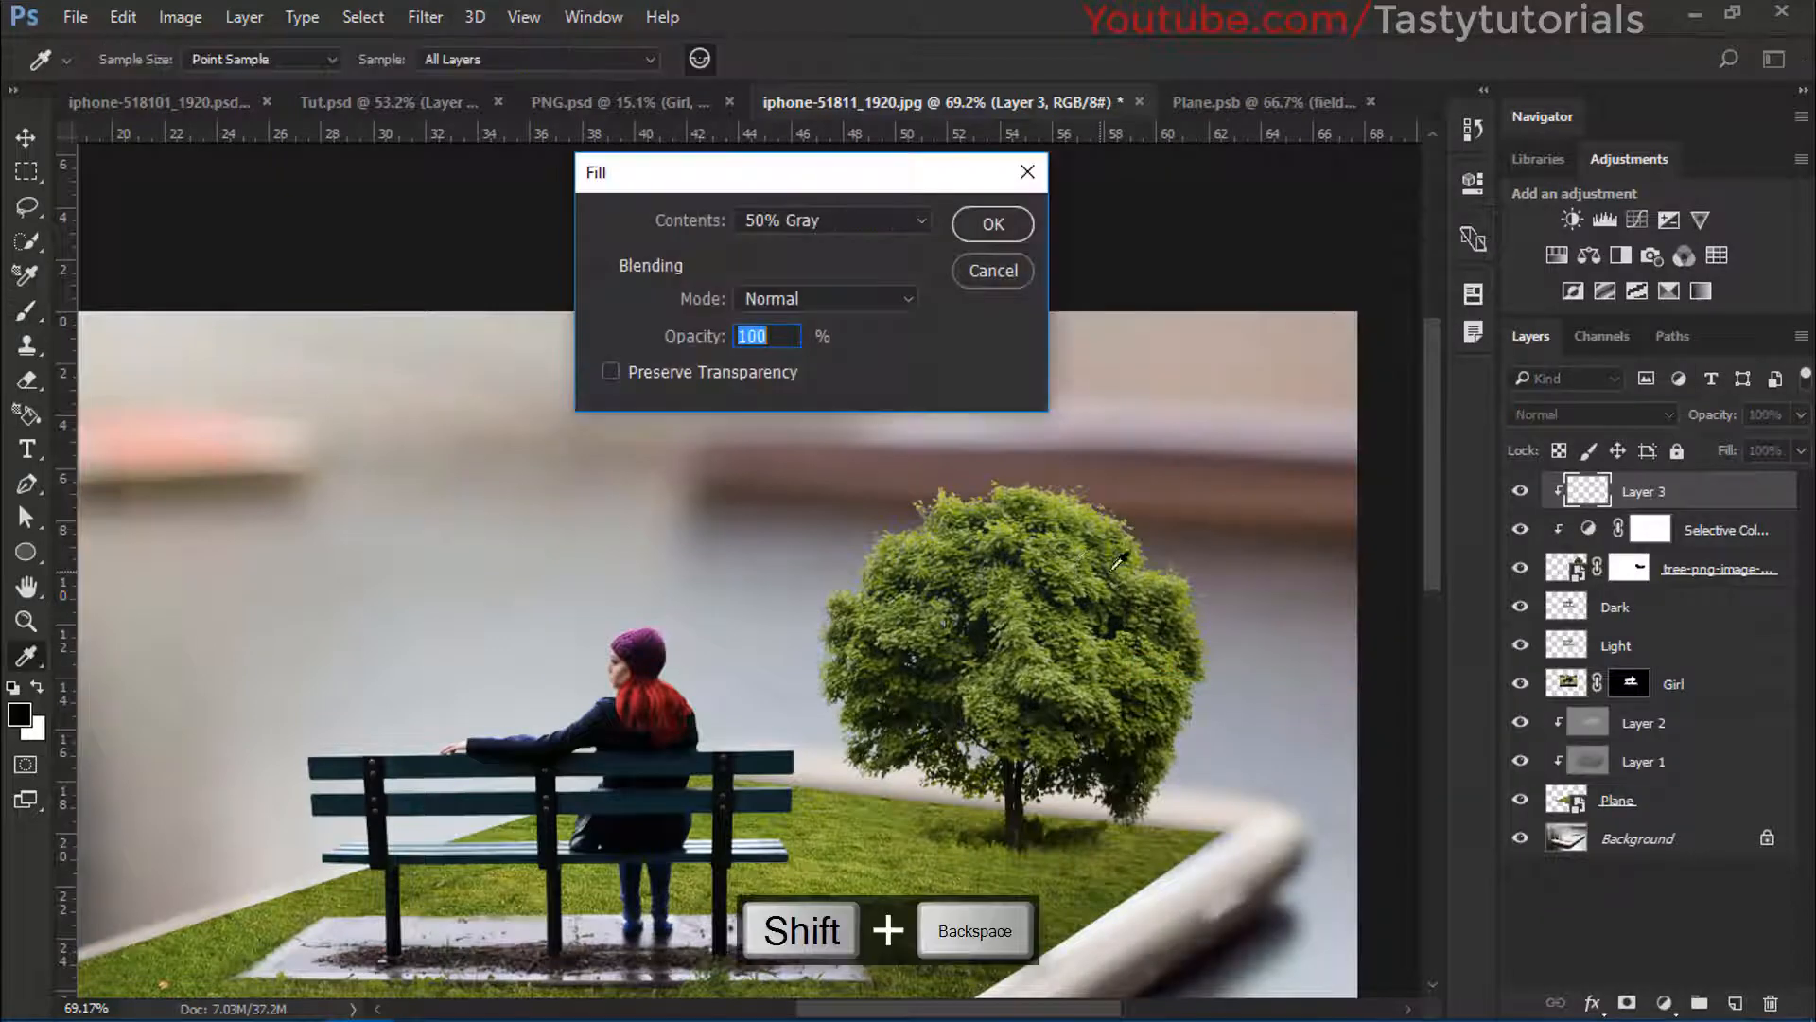
{"action": "left_click", "coordinate": [989, 224]}
{"action": "key", "text": "b"}
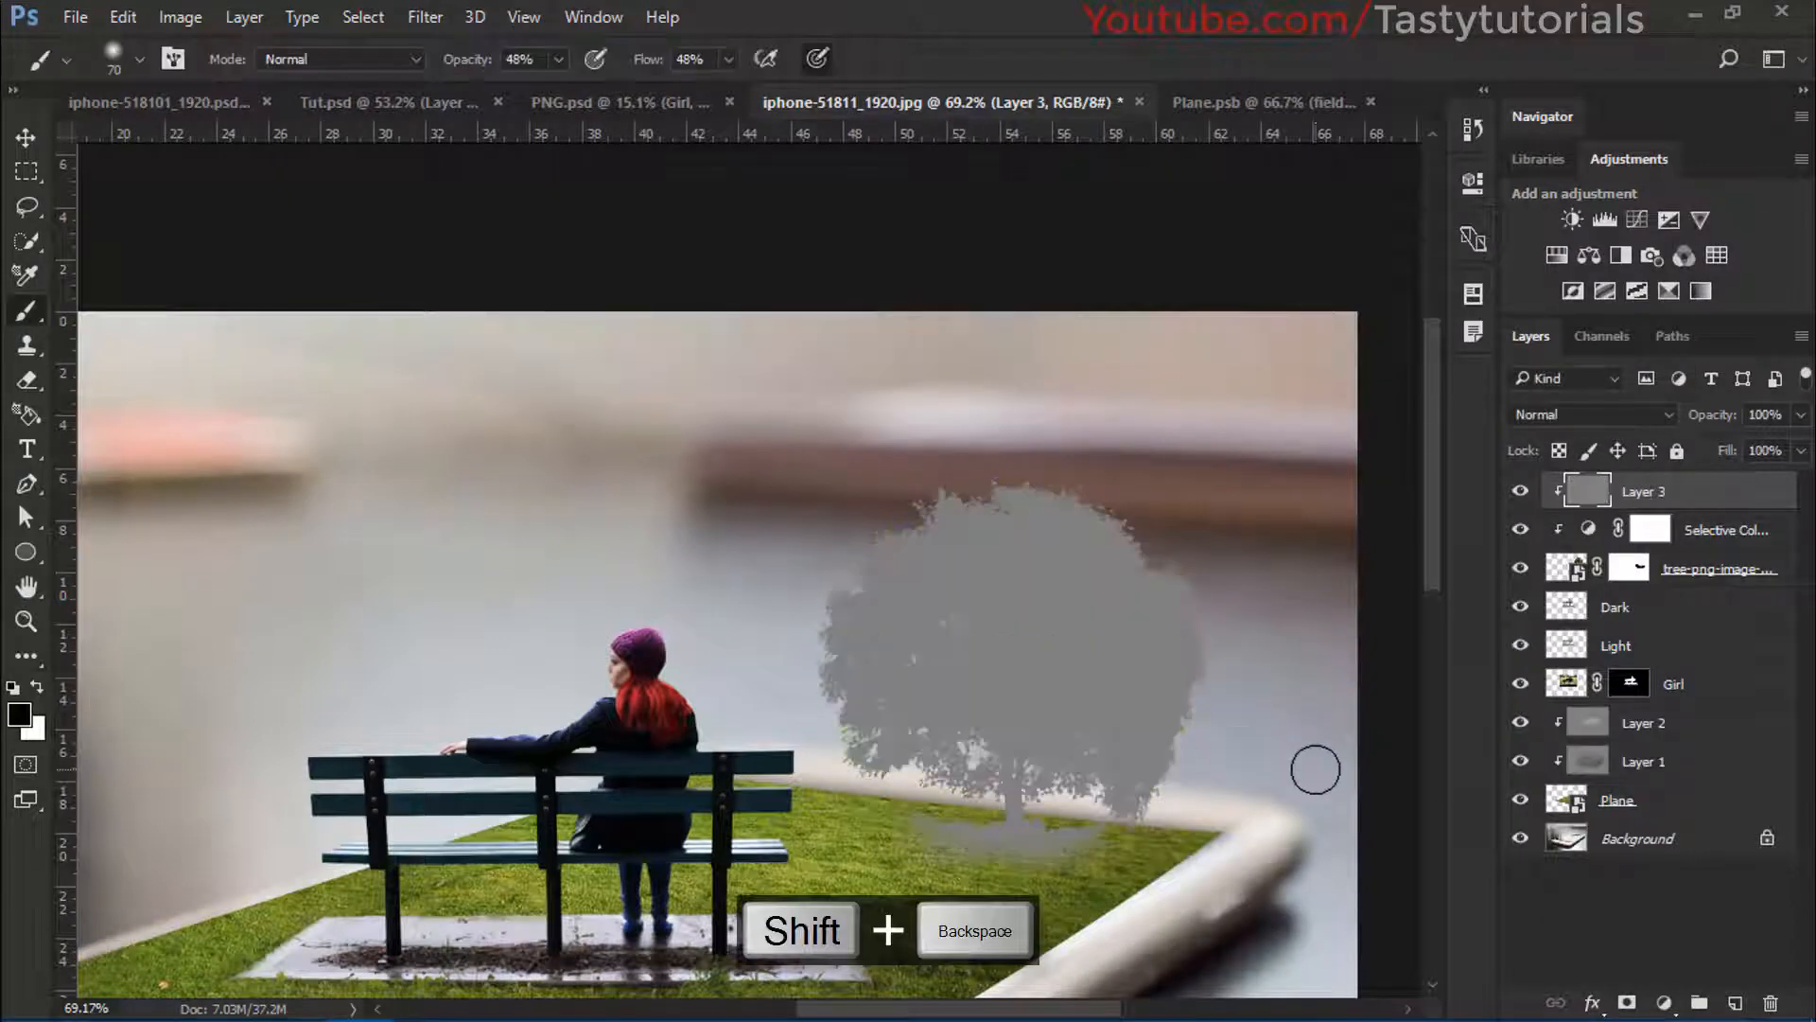
{"action": "left_click", "coordinate": [1570, 421]}
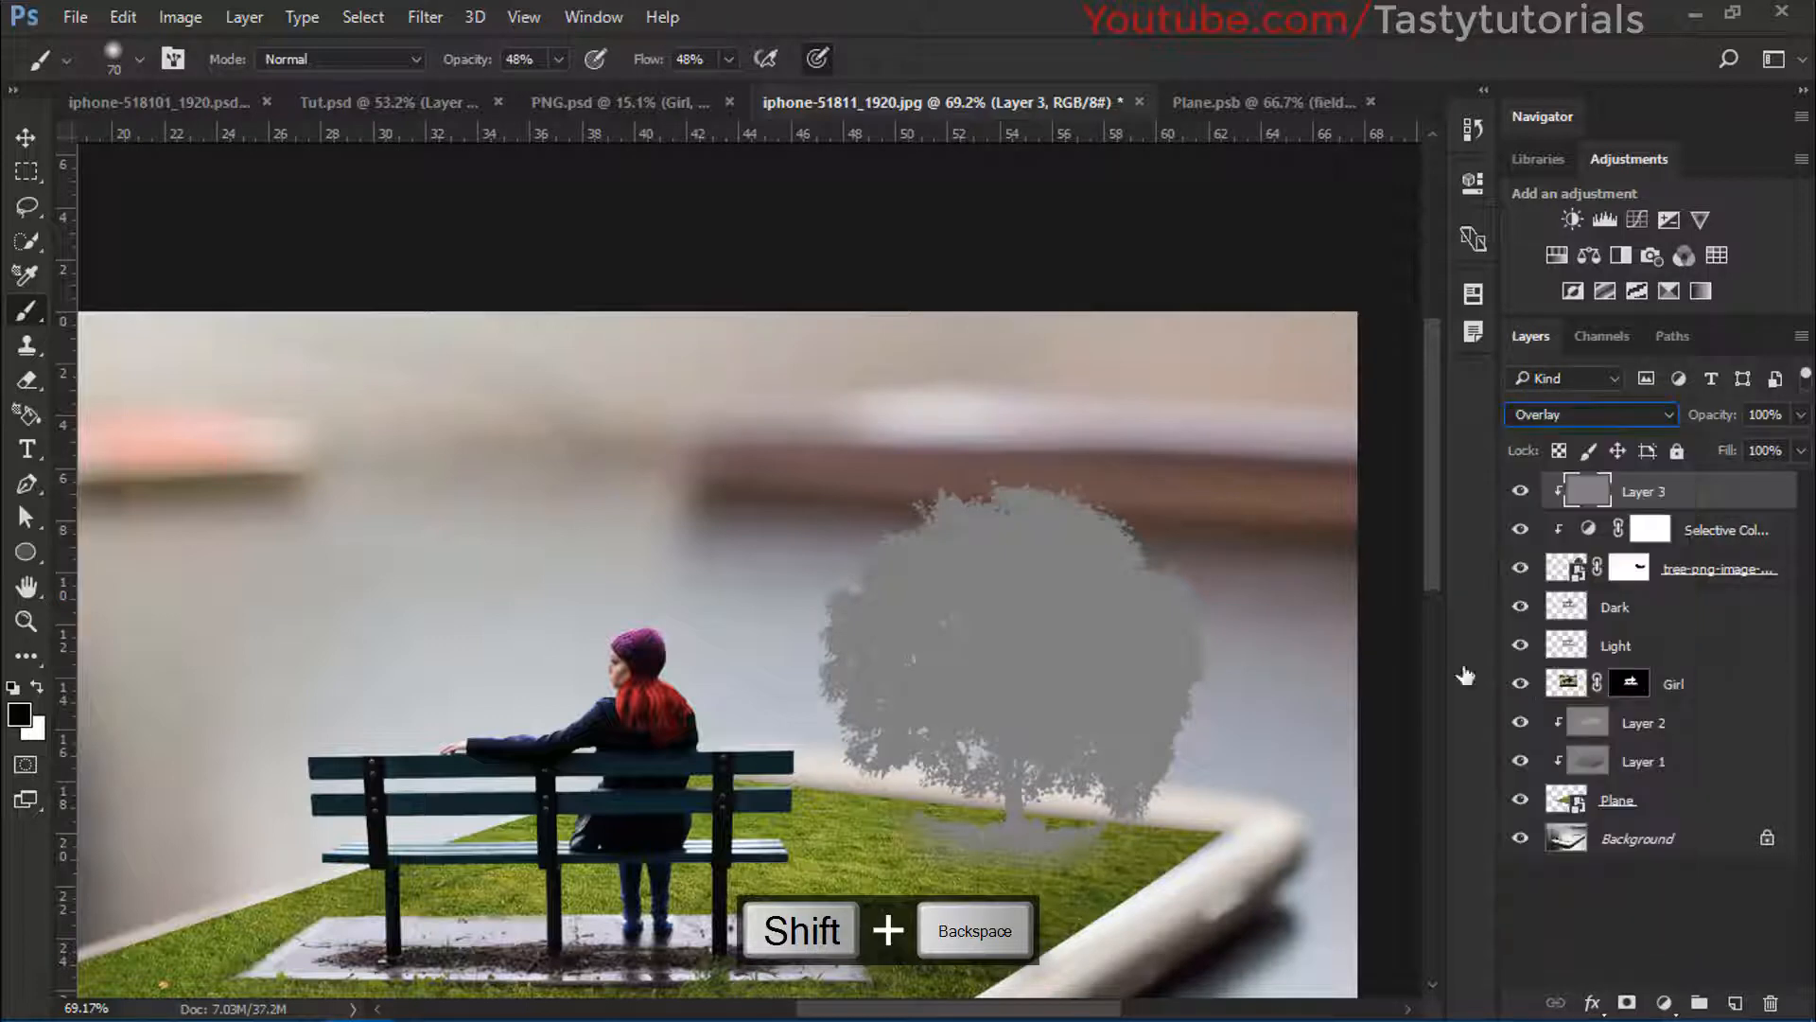
Dodge the tree's foliage highlights on the clipped gray layer, using the Midtones range, 26% exposure and a 60 px brush
{"action": "left_click", "coordinate": [1533, 676]}
{"action": "scroll", "coordinate": [1093, 596], "scroll_direction": "up", "scroll_amount": 3}
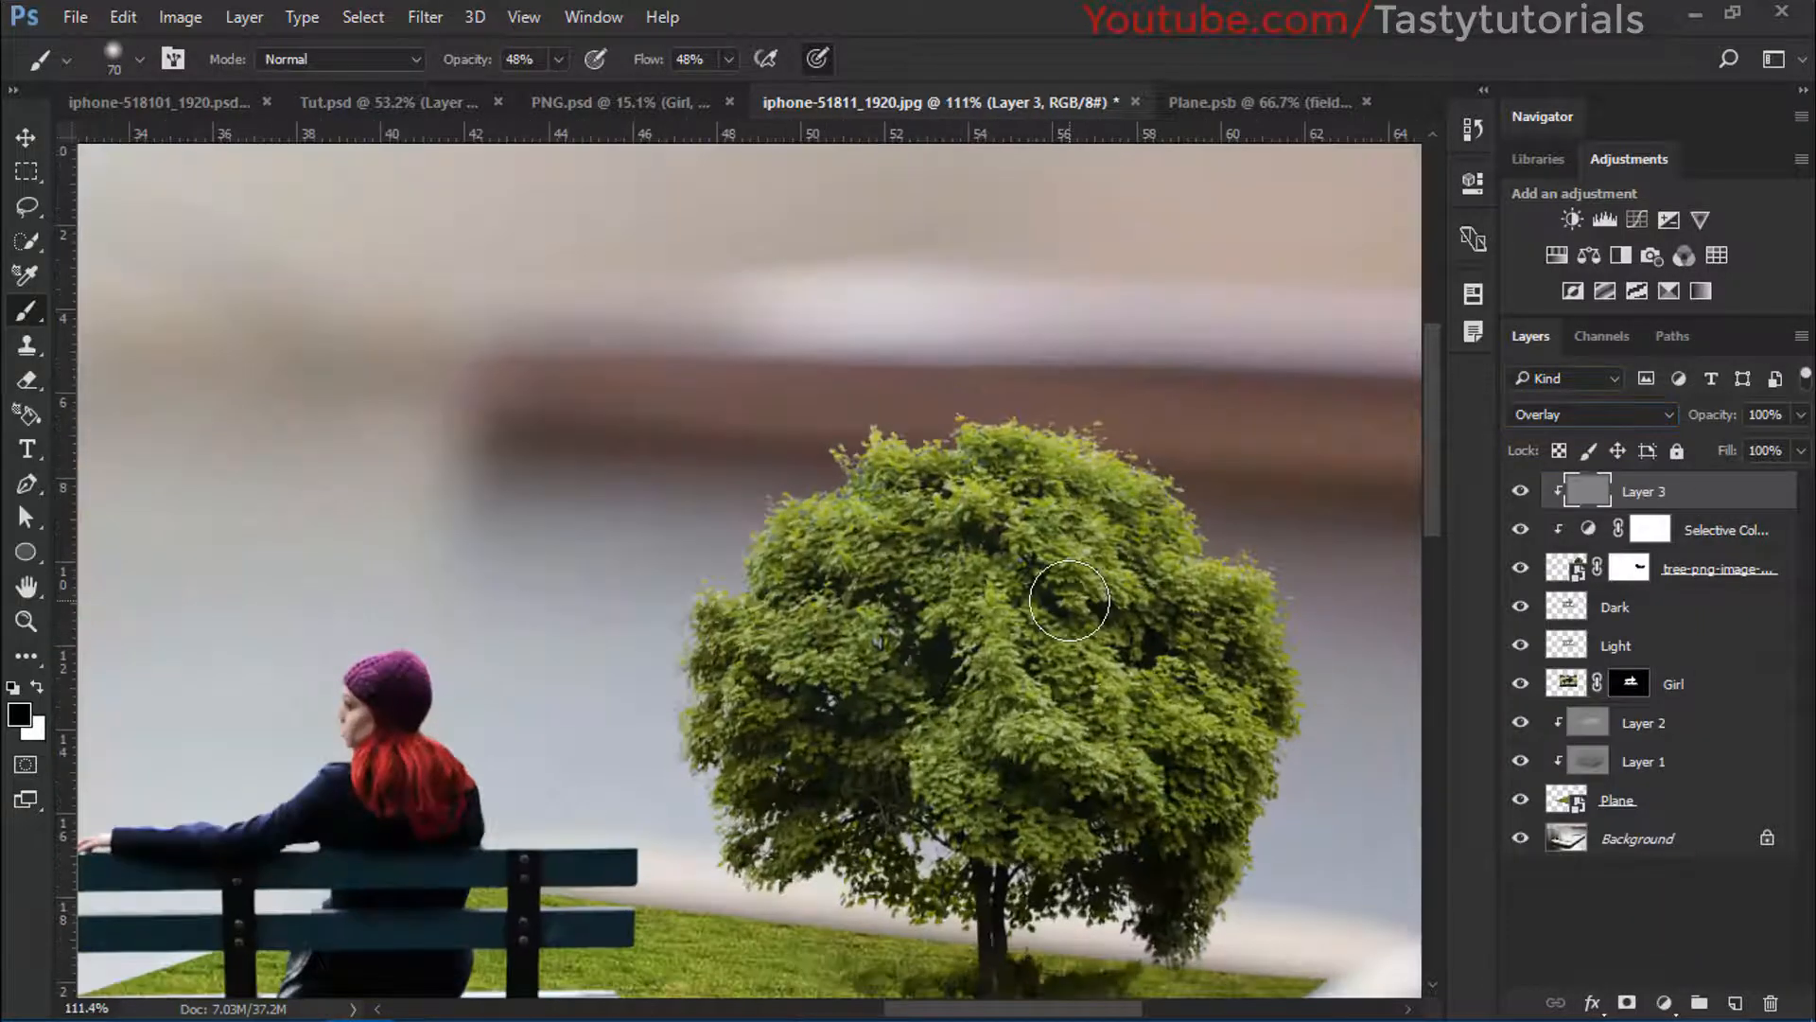
{"action": "left_click", "coordinate": [23, 653]}
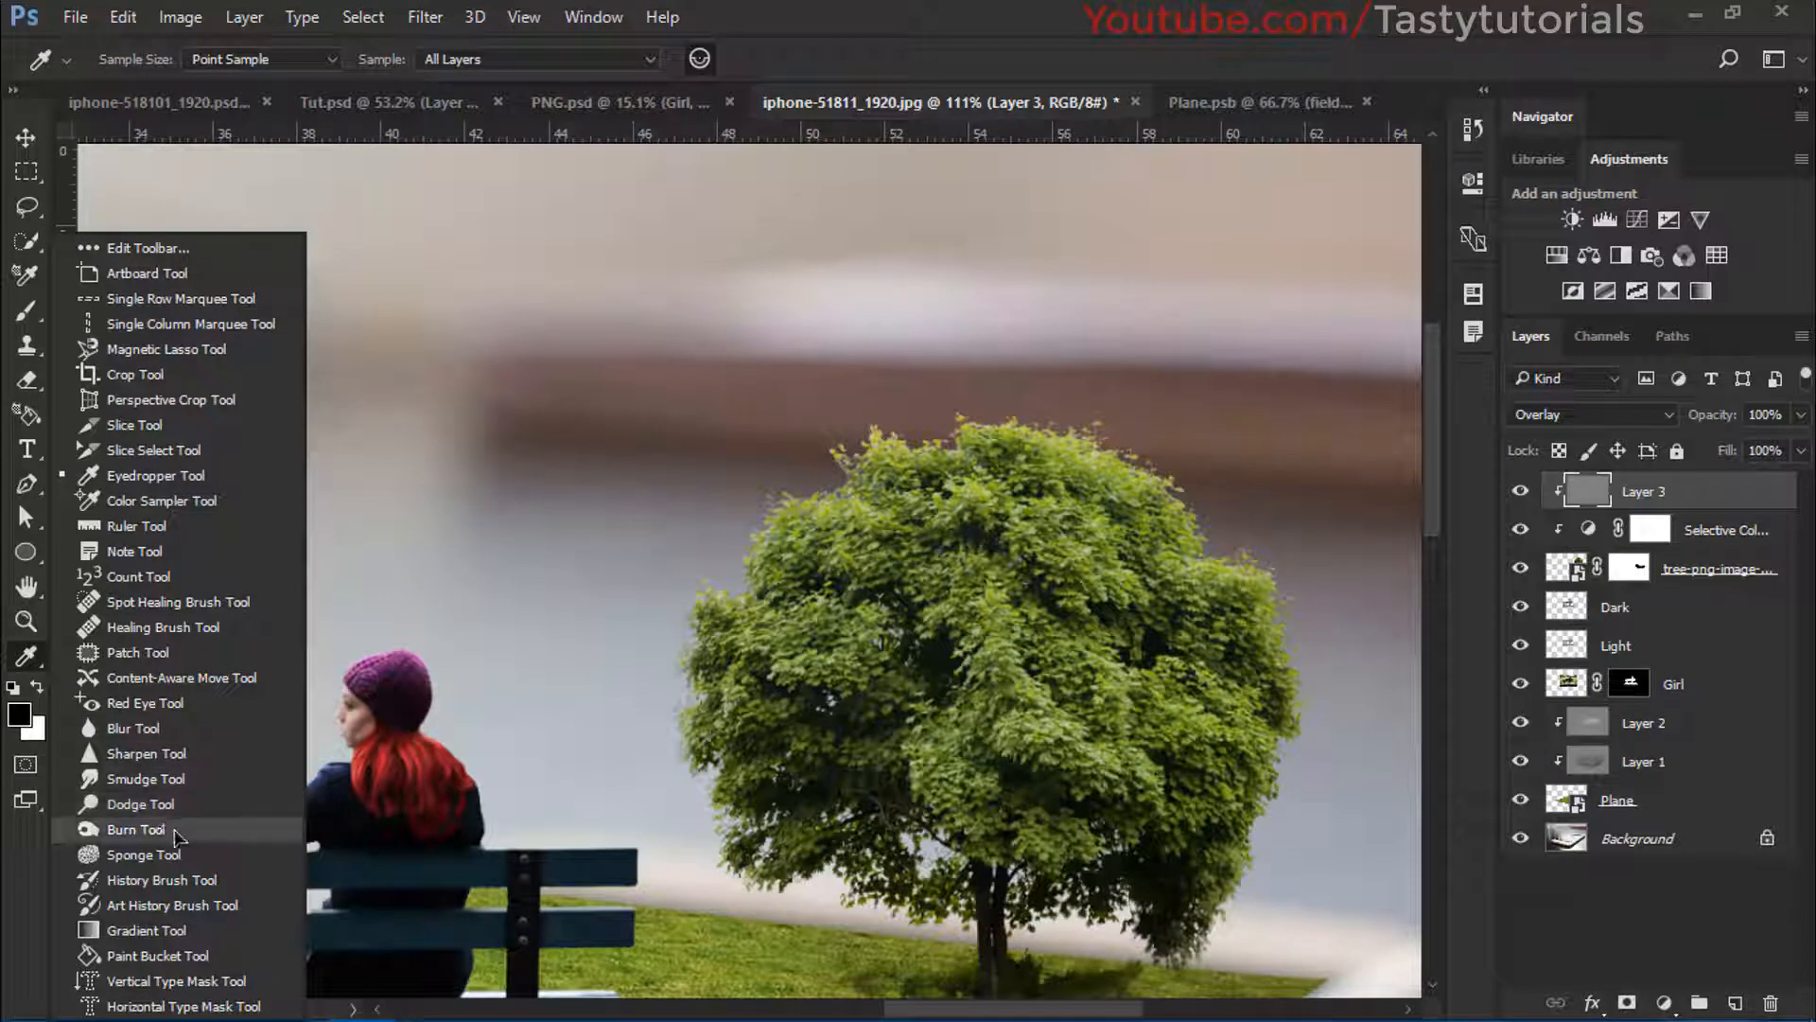
{"action": "left_click", "coordinate": [141, 803]}
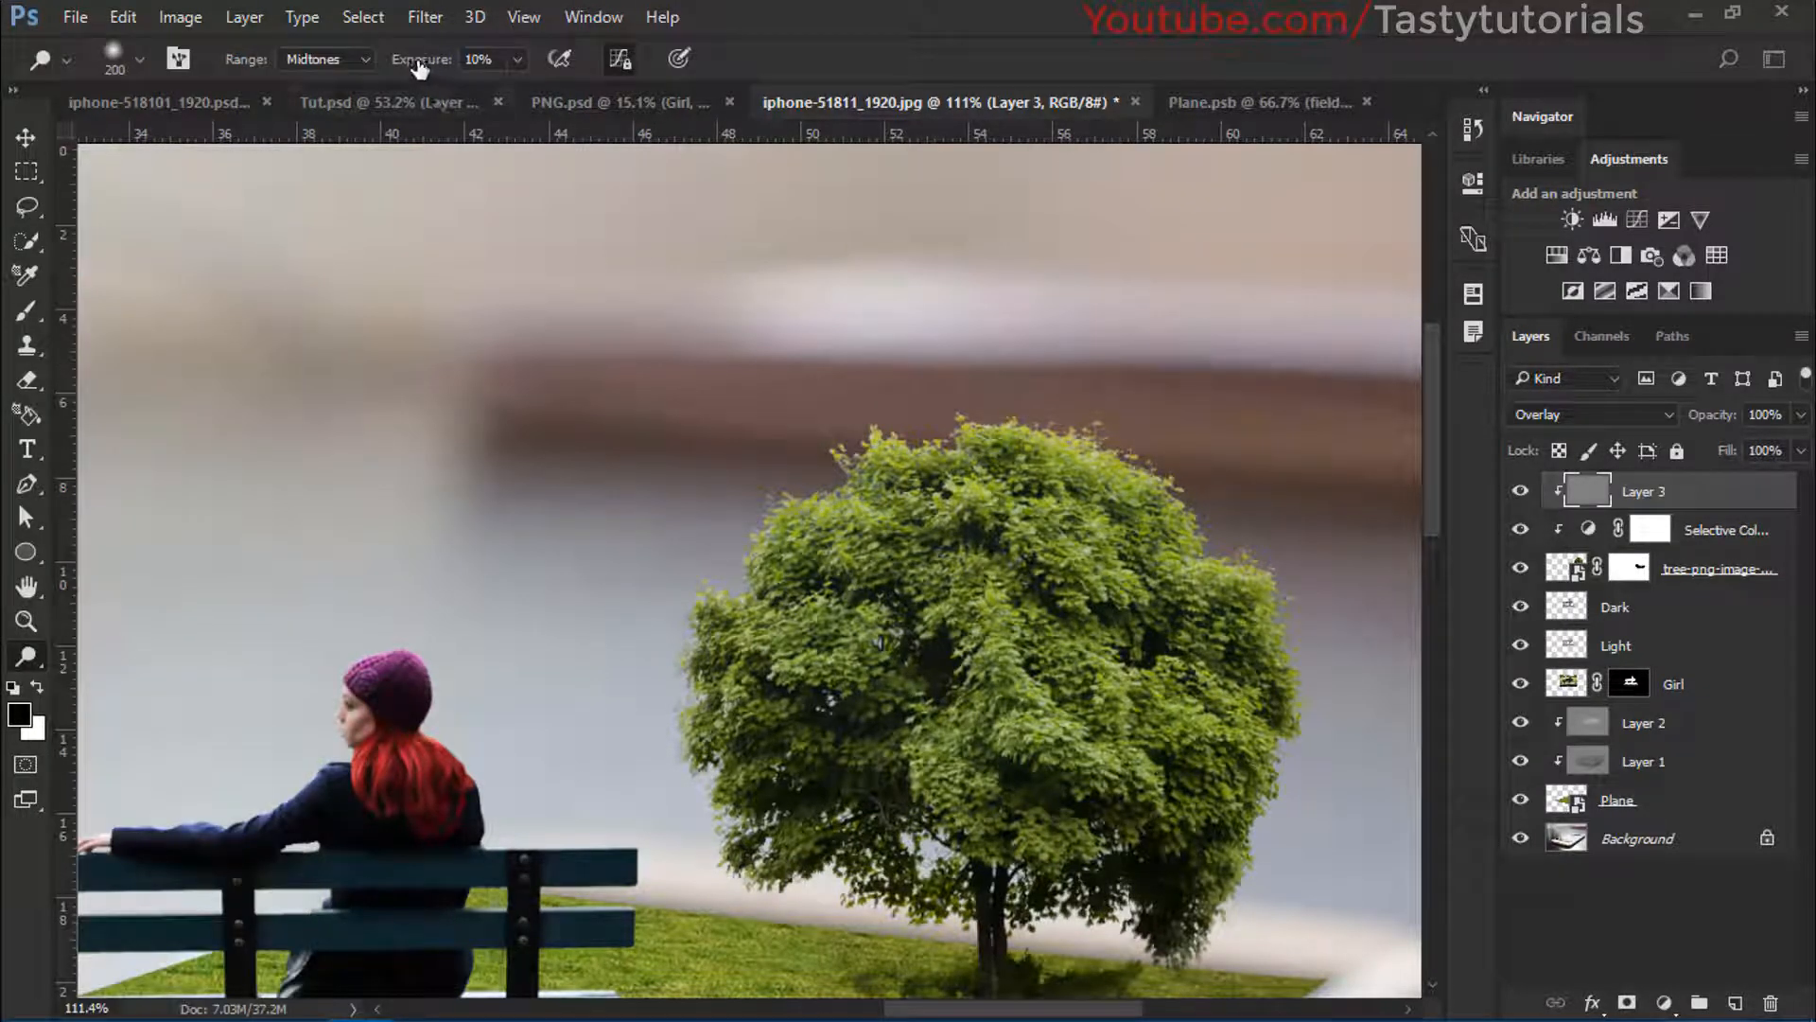
{"action": "left_click_drag", "start_coordinate": [419, 68], "coordinate": [437, 71]}
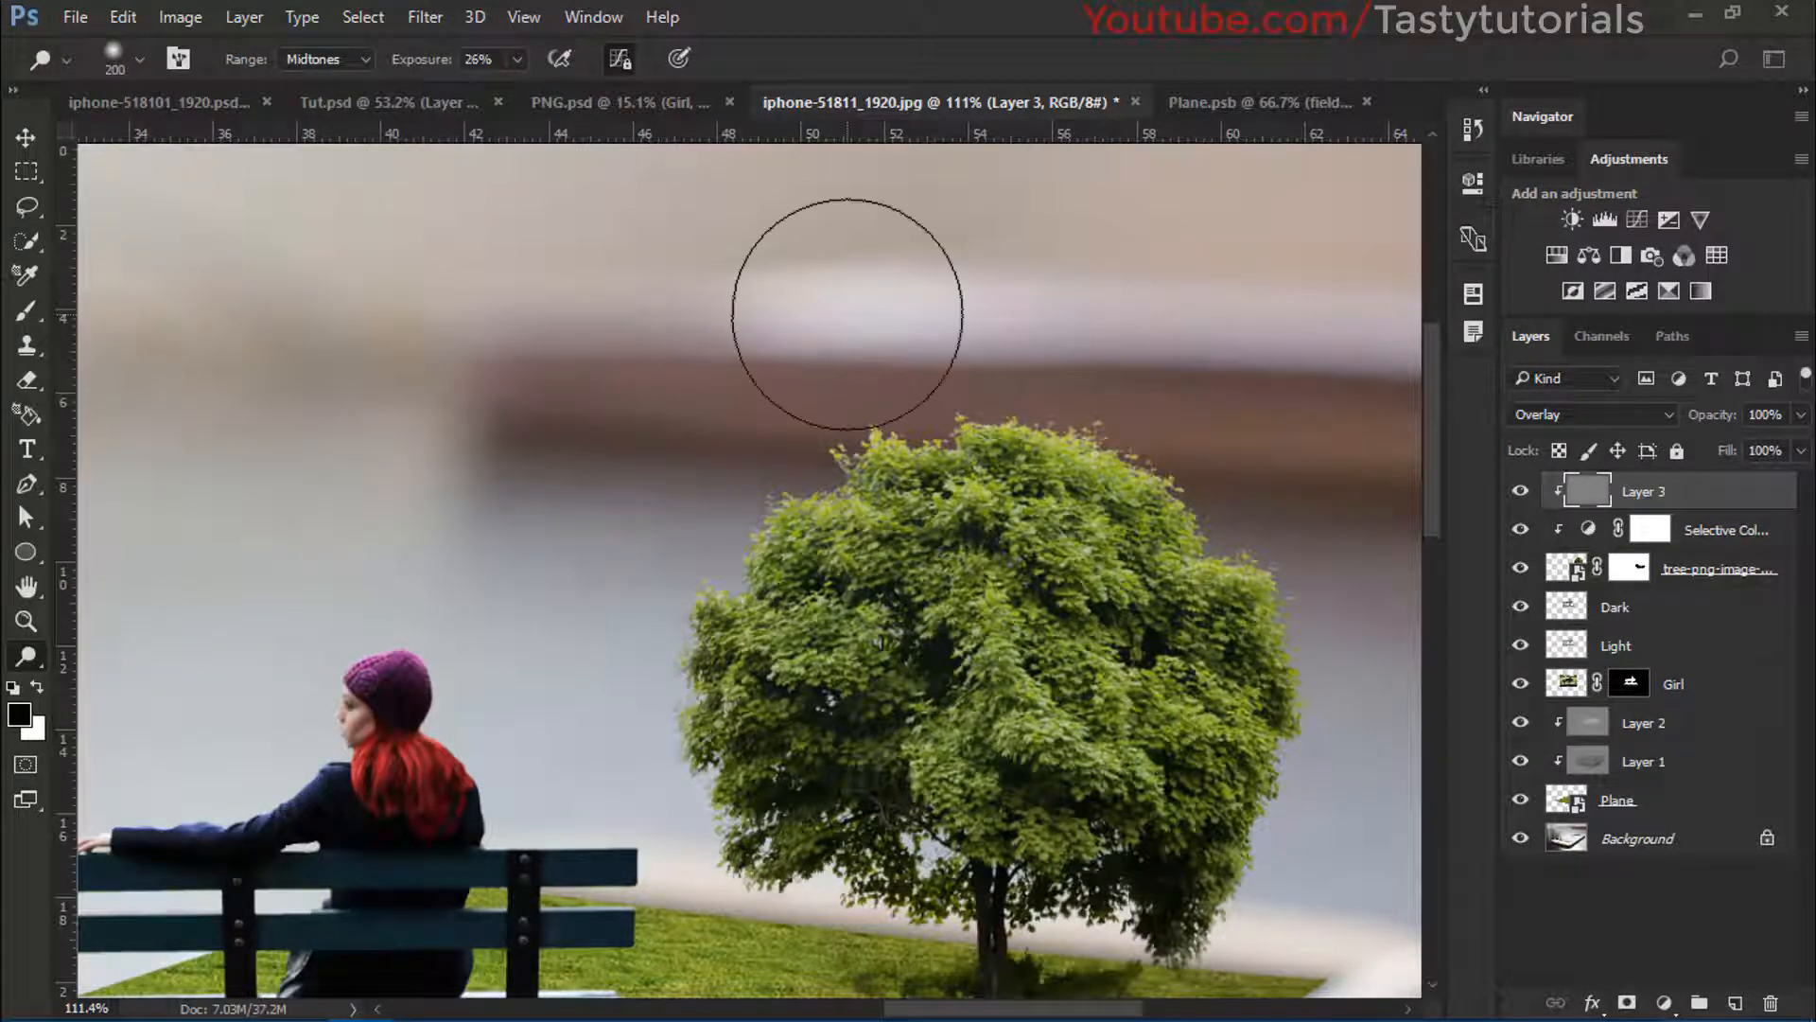
{"action": "key", "text": "bracketleft"}
{"action": "key", "text": "bracketleft"}
{"action": "key", "text": "bracketleft"}
{"action": "key", "text": "bracketleft"}
{"action": "key", "text": "bracketleft"}
{"action": "key", "text": "bracketleft"}
{"action": "key", "text": "bracketleft"}
{"action": "left_click_drag", "start_coordinate": [946, 426], "coordinate": [815, 647]}
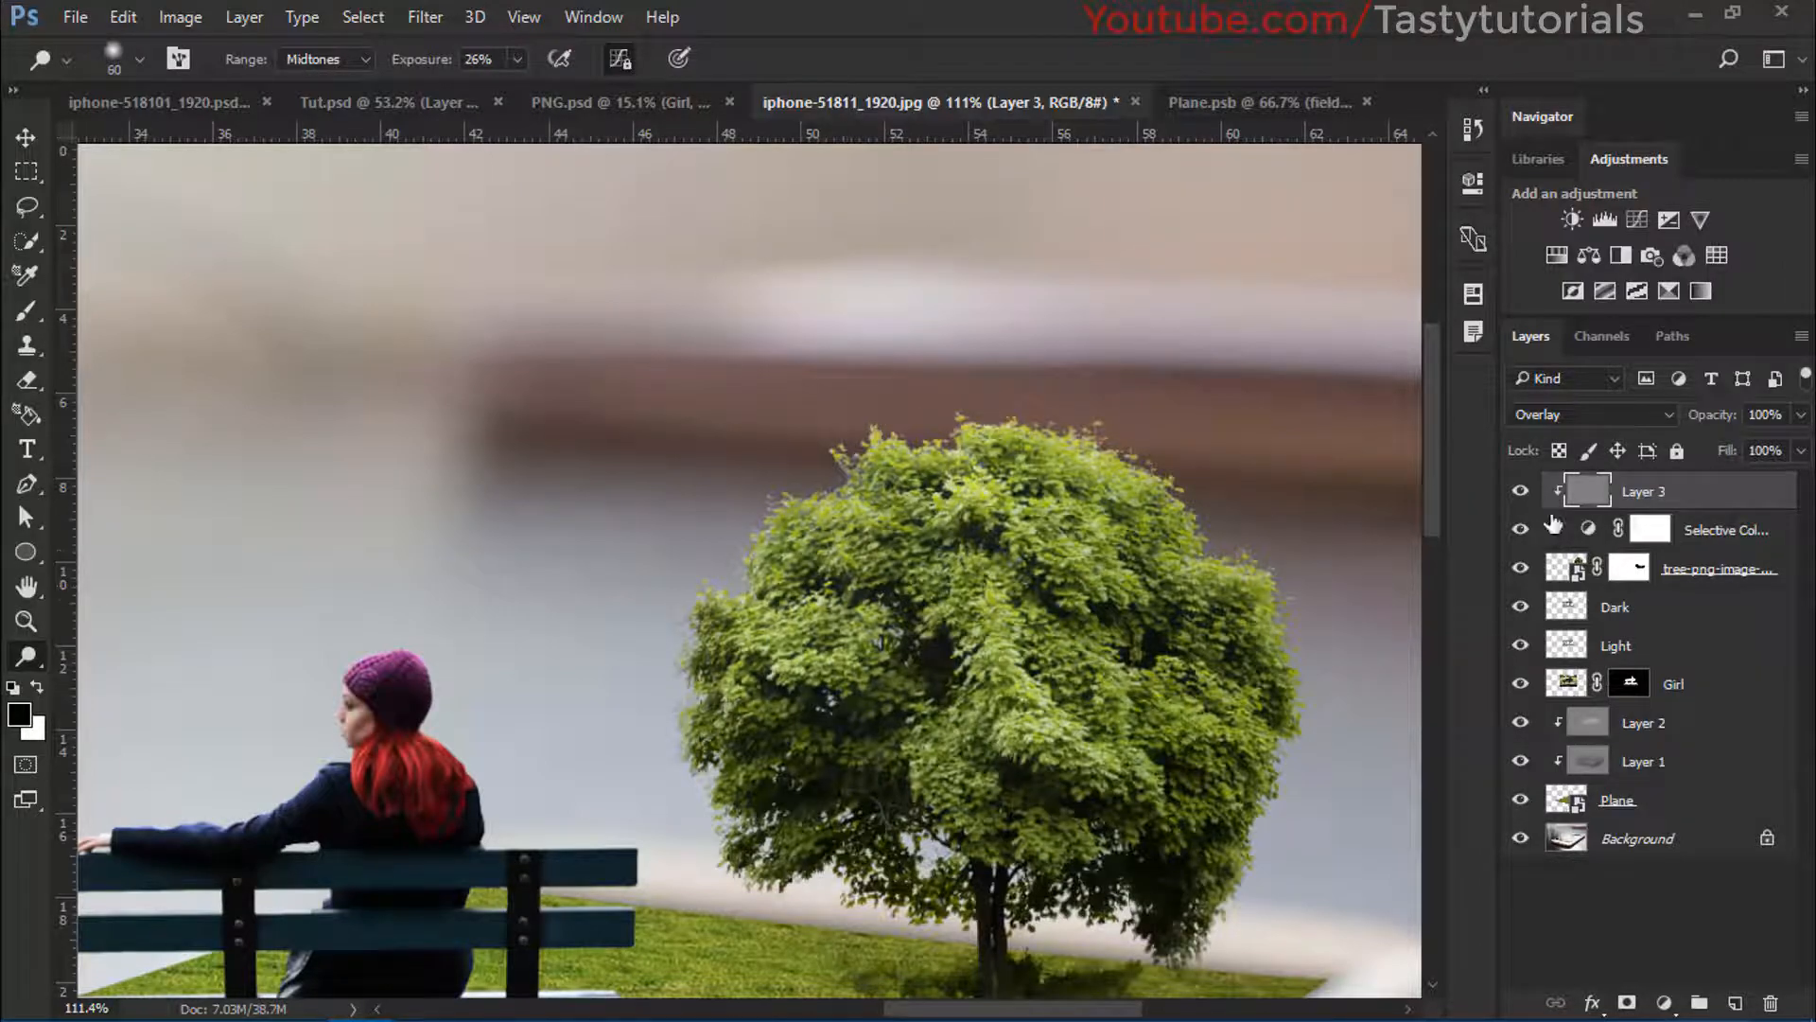
Burn the tree's shaded areas in the Midtones at 43% exposure and refine its highlights with an 8 px Dodge brush at 26%
{"action": "left_click_drag", "start_coordinate": [1232, 752], "coordinate": [1190, 695]}
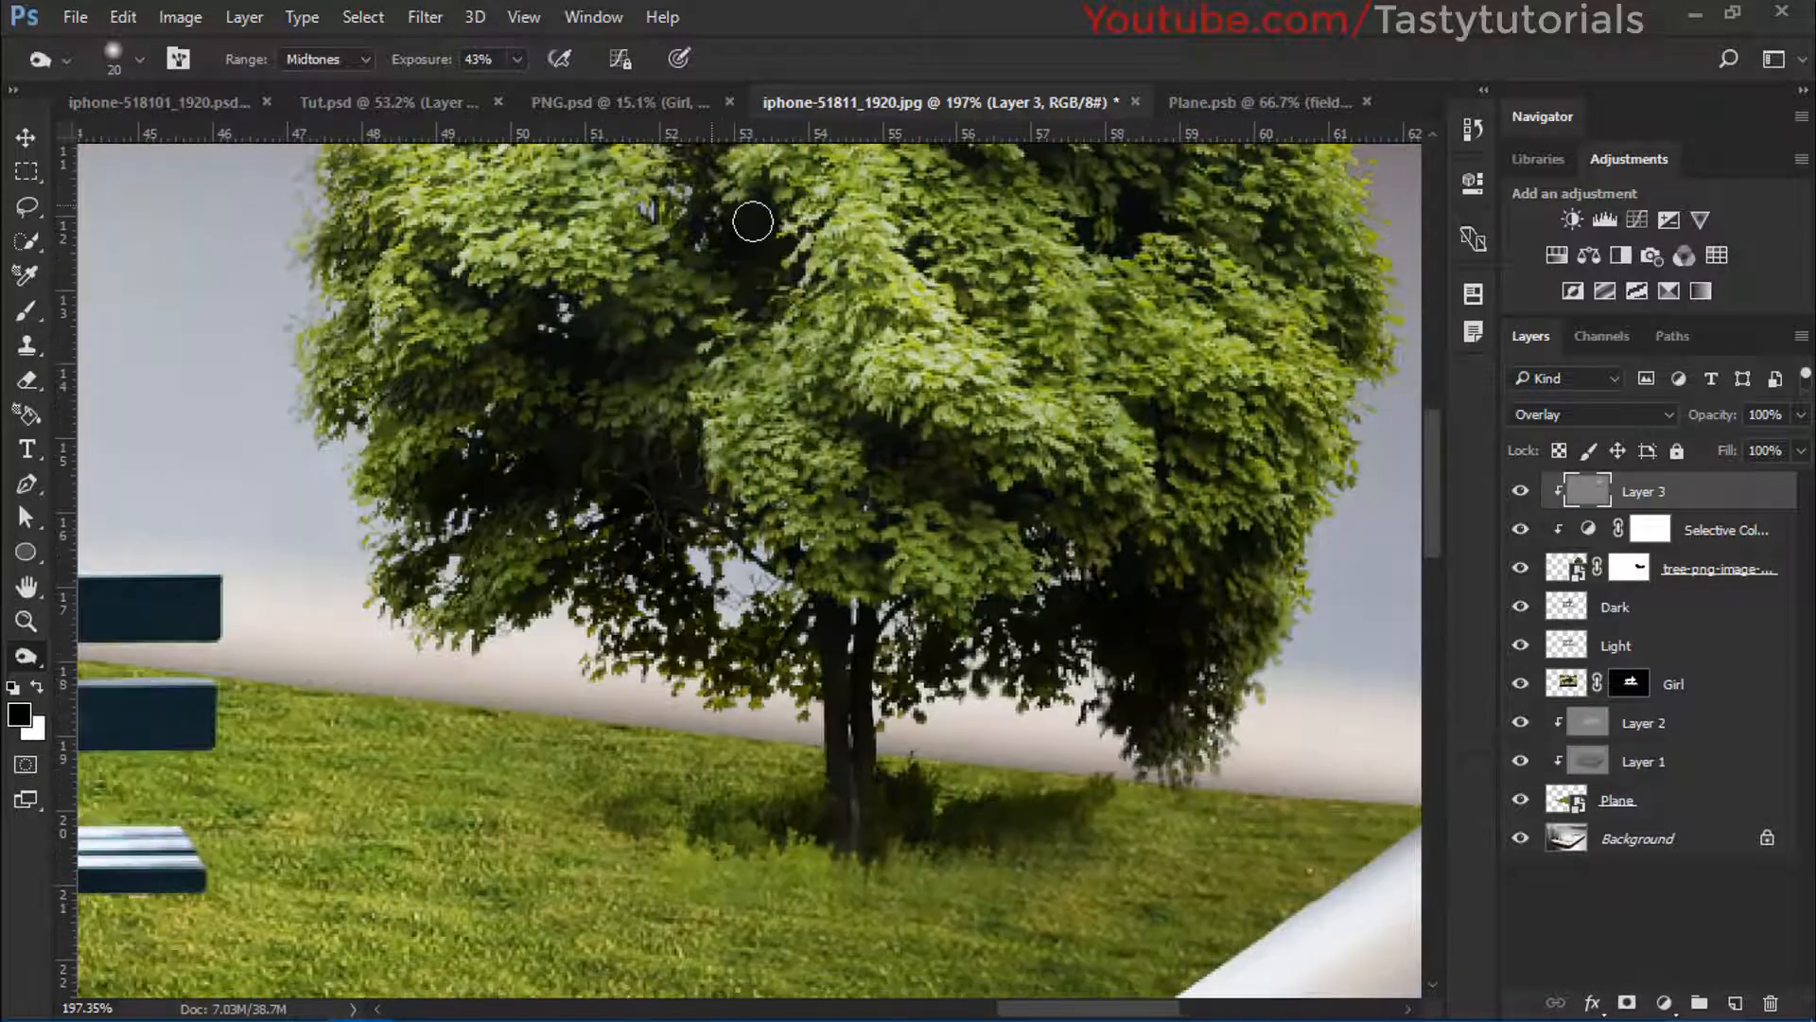
{"action": "key", "text": "bracketleft"}
{"action": "key", "text": "bracketleft"}
{"action": "key", "text": "bracketleft"}
{"action": "scroll", "coordinate": [1109, 464], "scroll_direction": "down", "scroll_amount": 10}
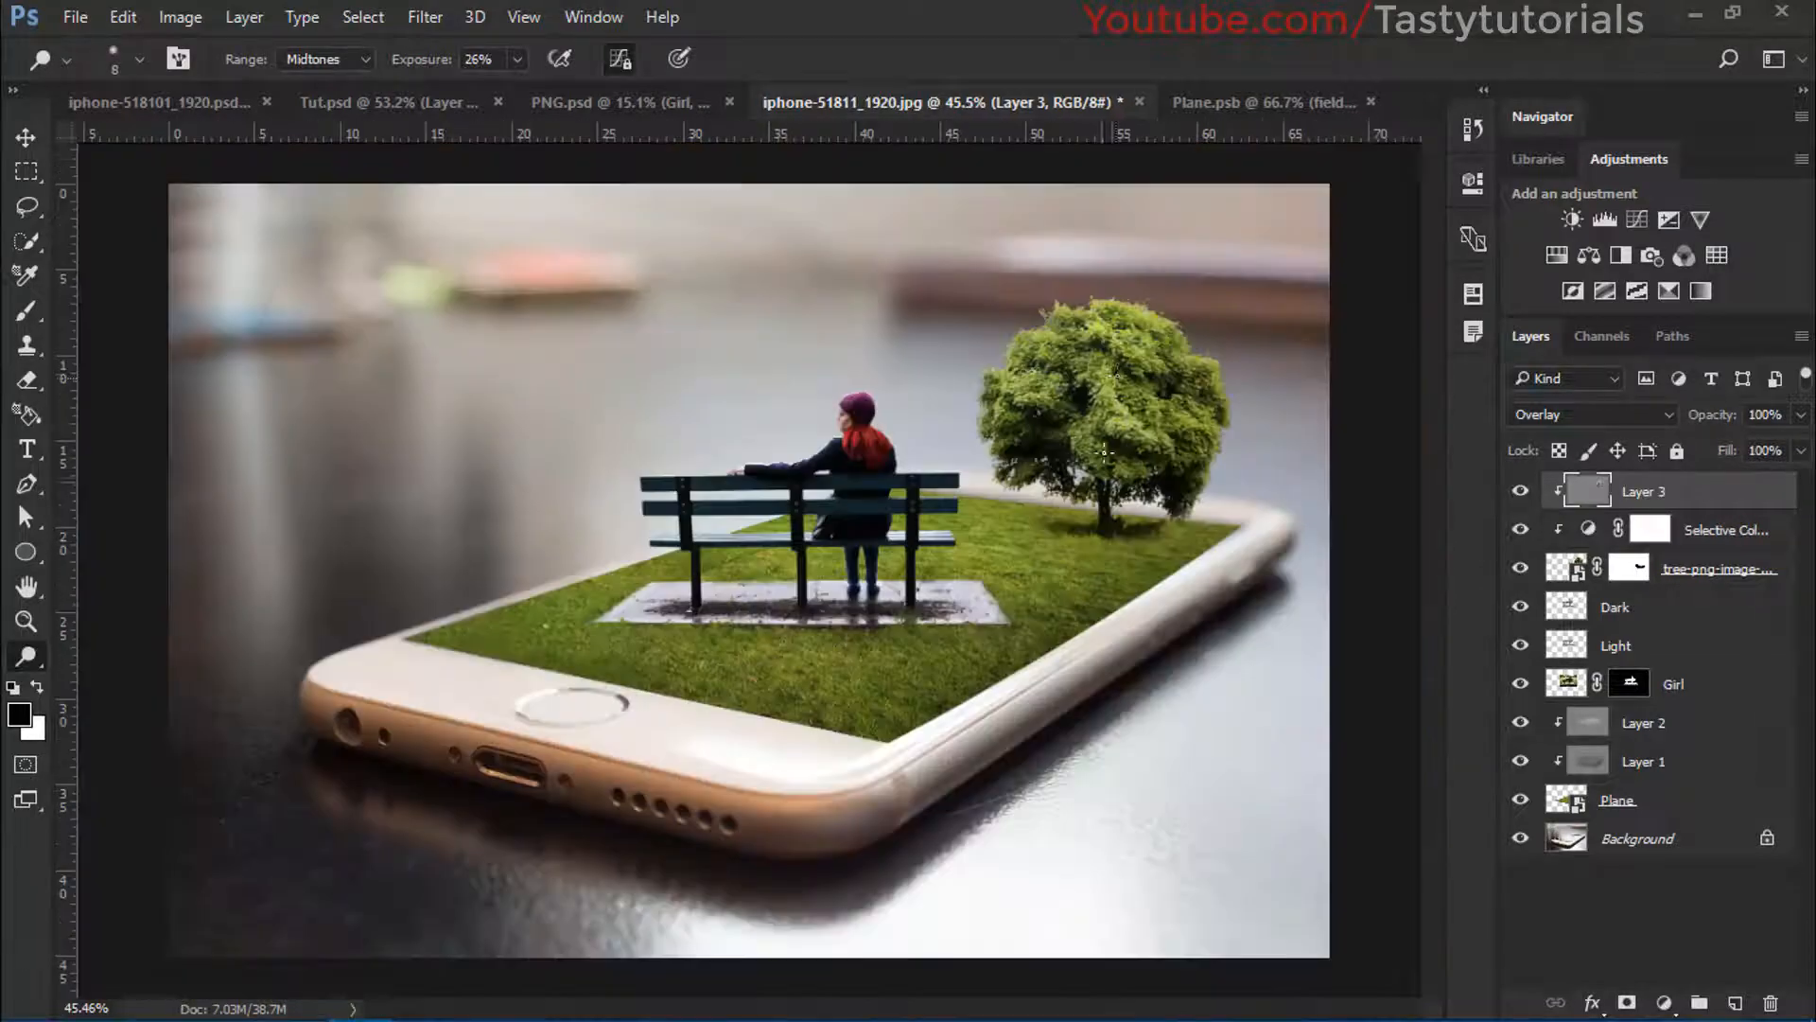
{"action": "scroll", "coordinate": [1175, 324], "scroll_direction": "up", "scroll_amount": 5}
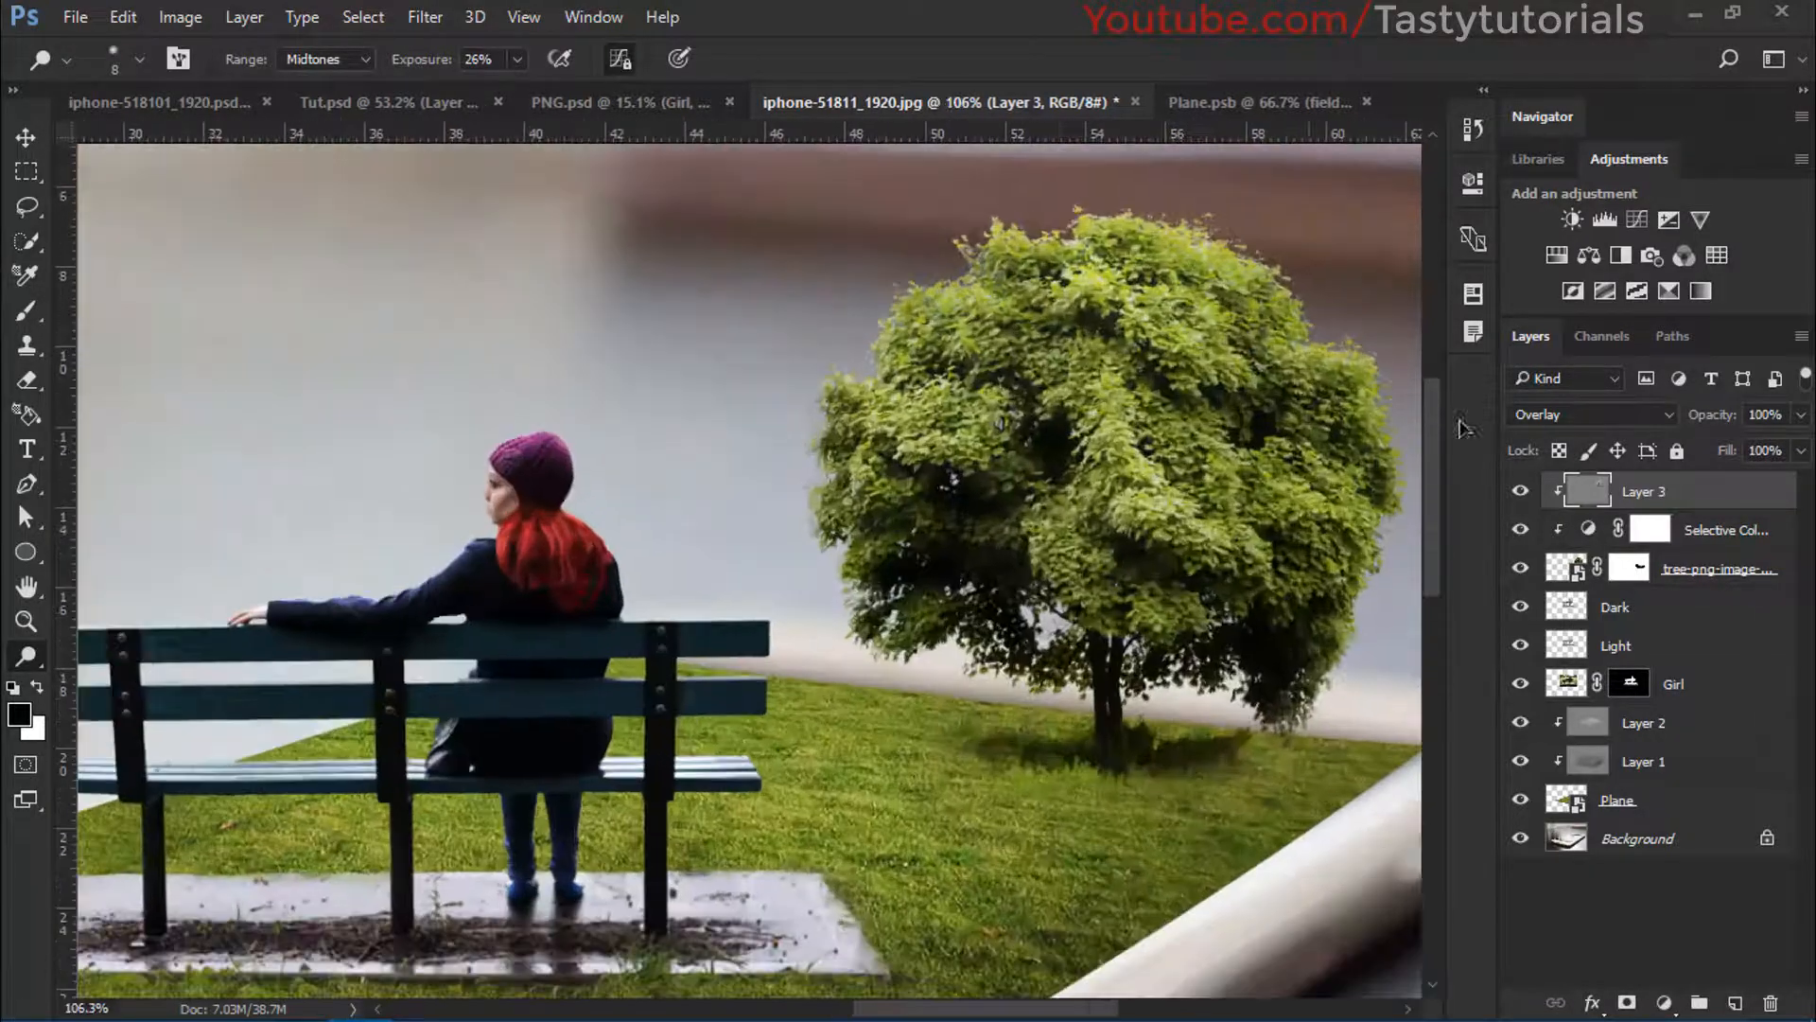
Reduce the tree's dodge and burn layer to 80% opacity and compare the tree with and without it
{"action": "left_click_drag", "start_coordinate": [1713, 423], "coordinate": [1681, 422]}
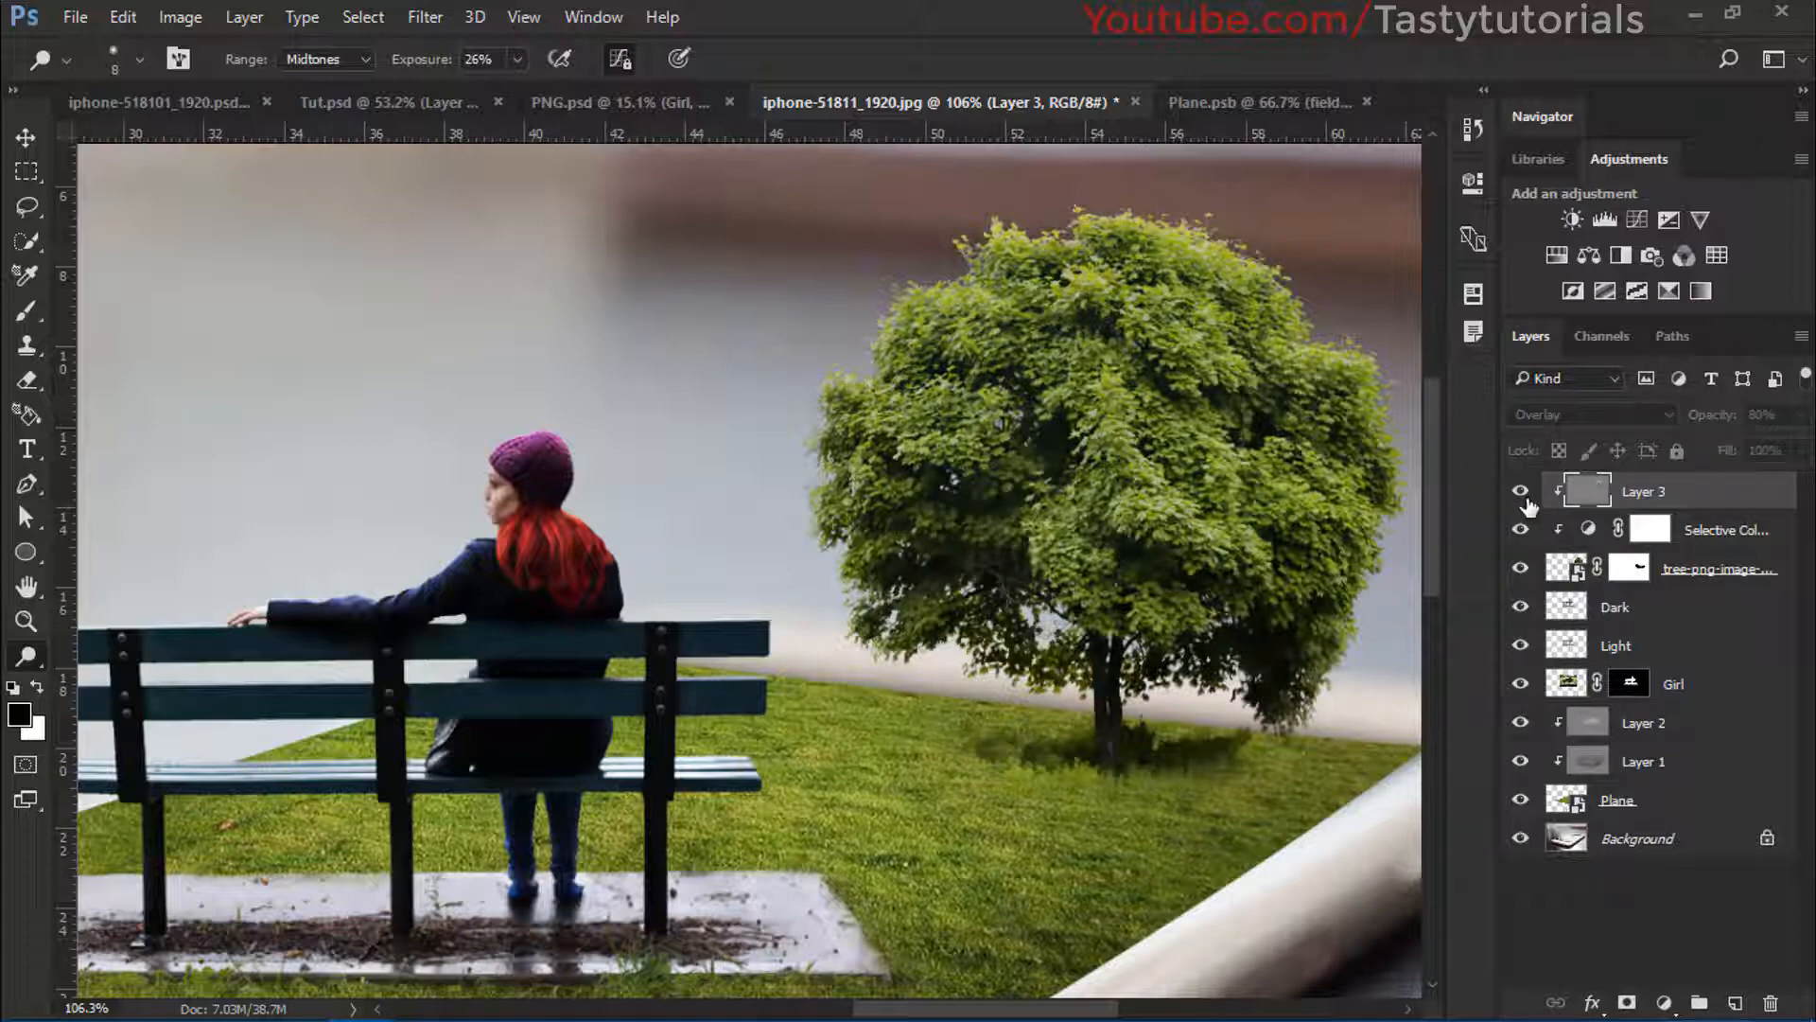
{"action": "scroll", "coordinate": [1001, 547], "scroll_direction": "down", "scroll_amount": 2}
{"action": "scroll", "coordinate": [1002, 547], "scroll_direction": "down", "scroll_amount": 2}
{"action": "scroll", "coordinate": [1022, 684], "scroll_direction": "up", "scroll_amount": 2}
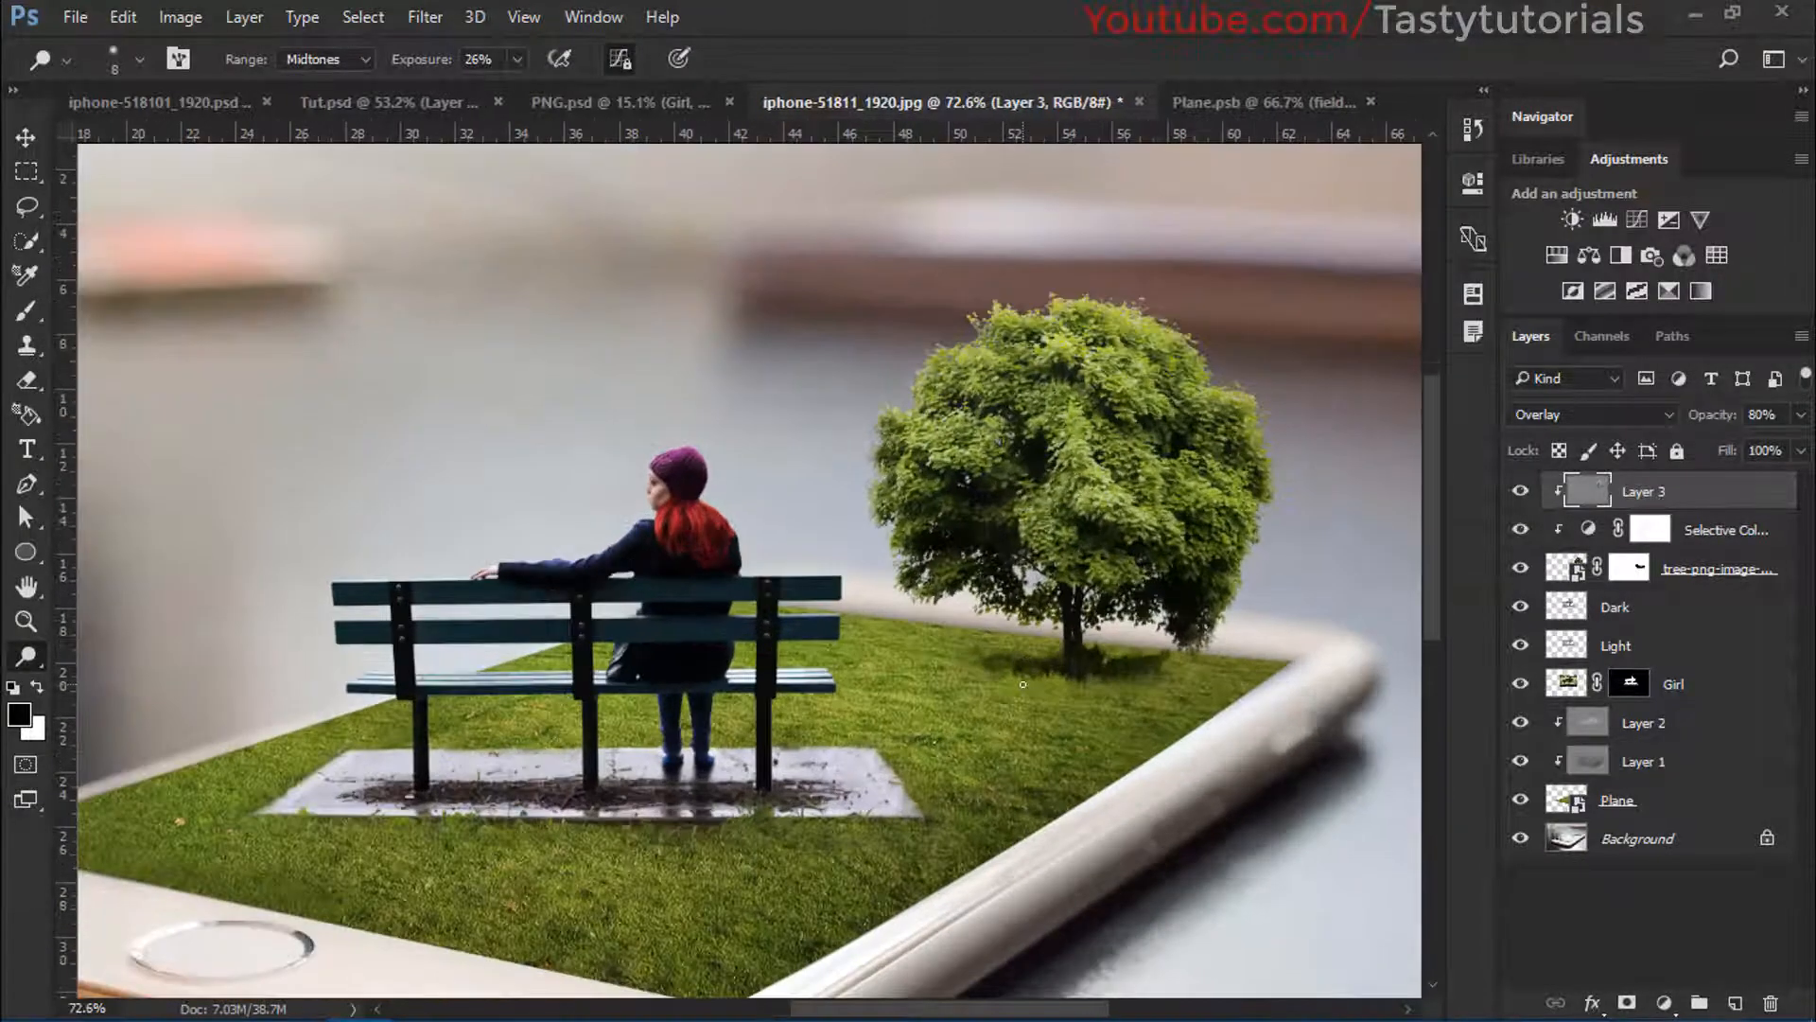
{"action": "scroll", "coordinate": [1022, 681], "scroll_direction": "up", "scroll_amount": 4}
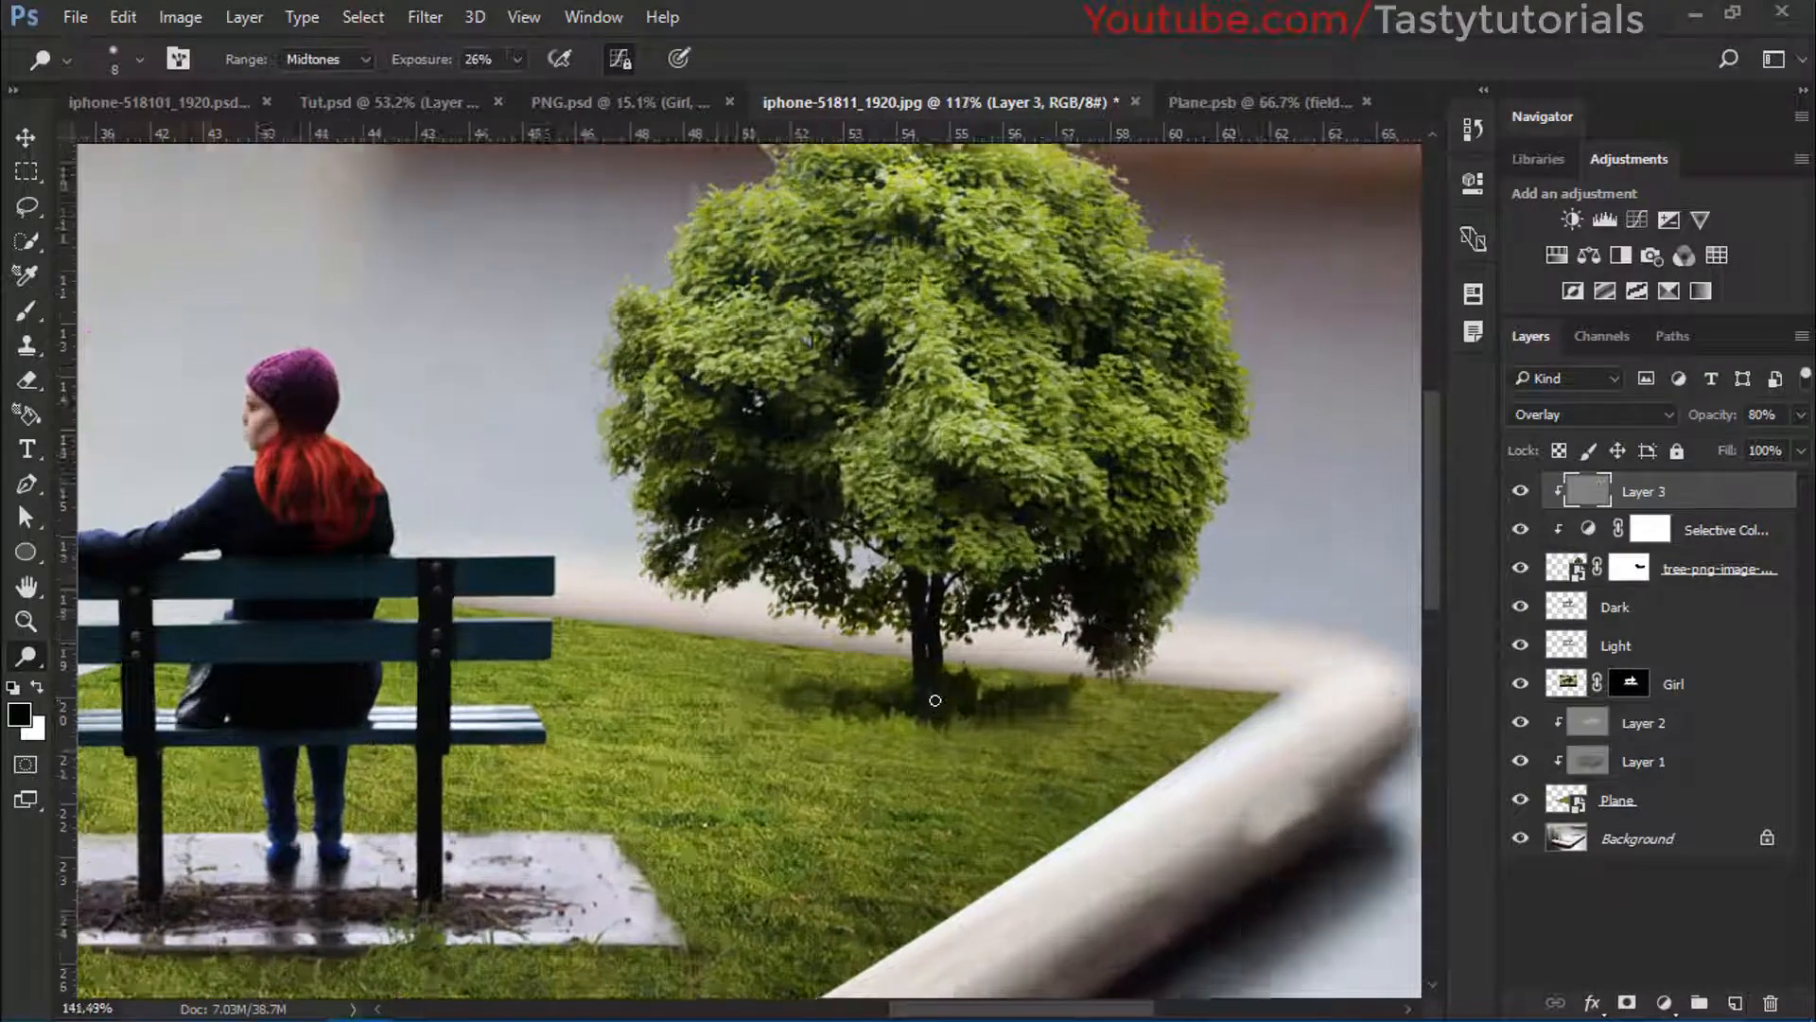
{"action": "scroll", "coordinate": [683, 613], "scroll_direction": "down", "scroll_amount": 5}
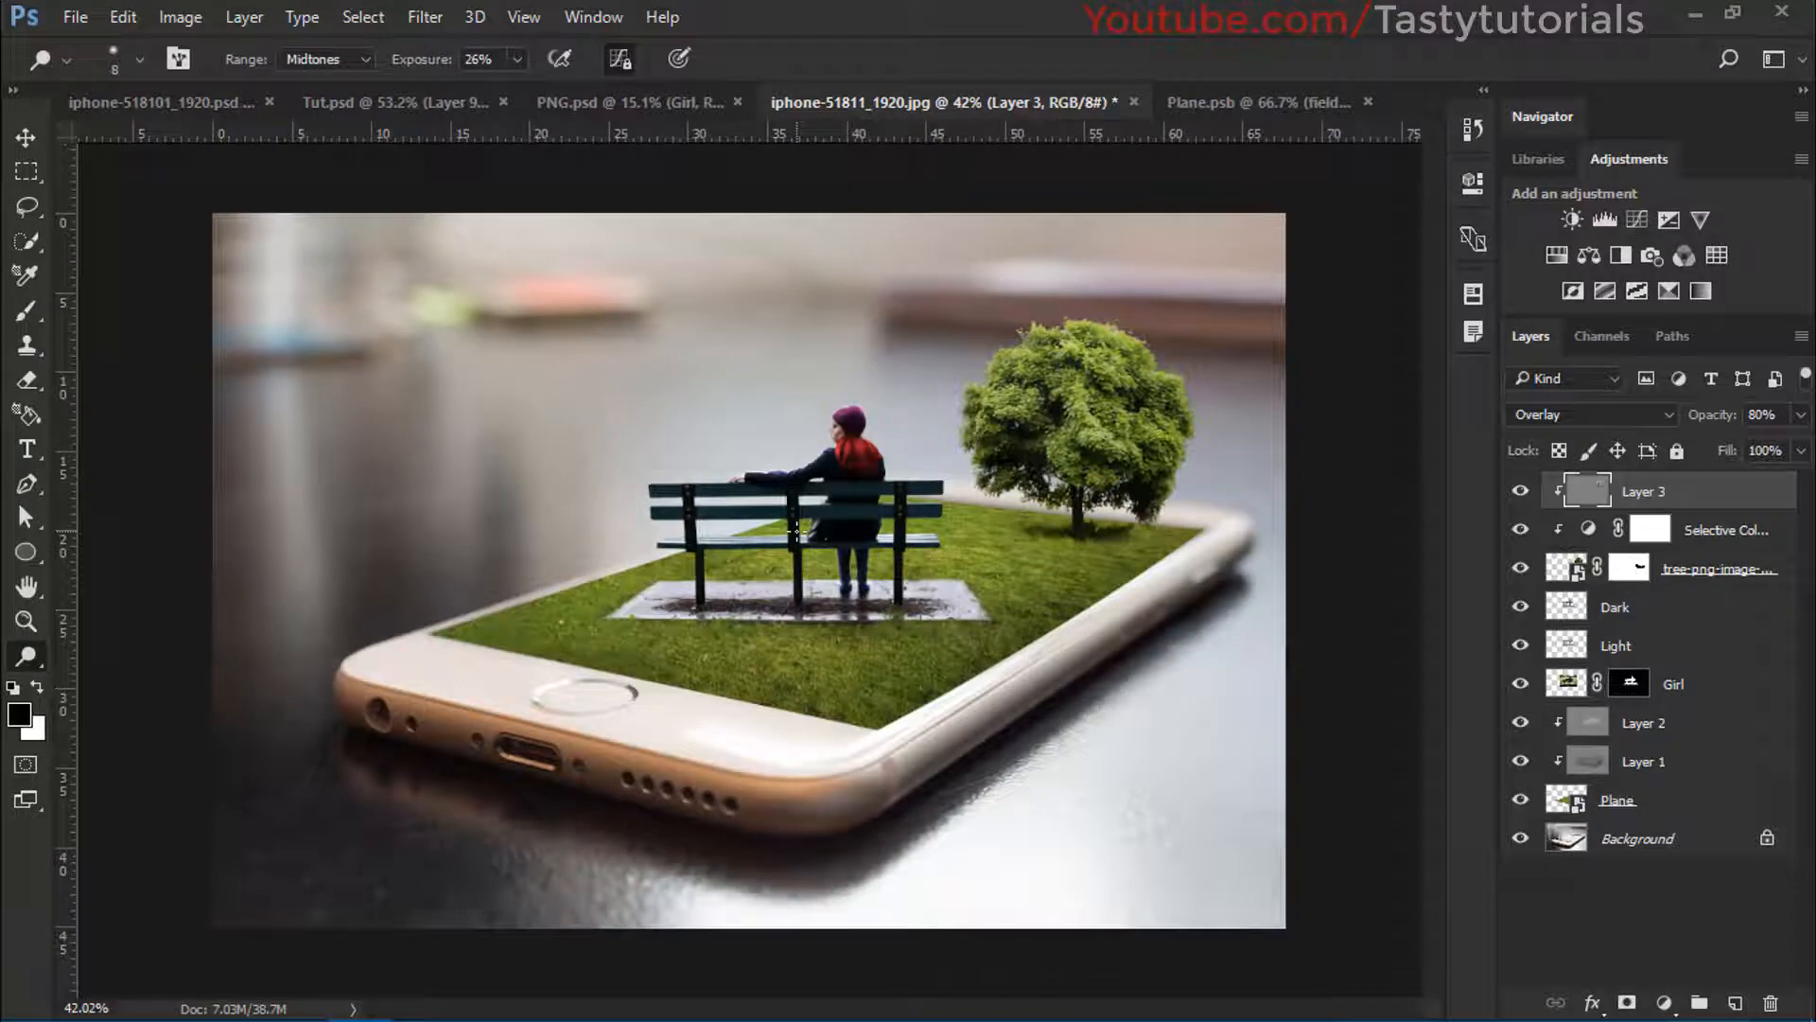
Switch to the PS MINI folder in File Explorer and bring birds-png-8.png over to the Photoshop composition
{"action": "scroll", "coordinate": [796, 532], "scroll_direction": "up", "scroll_amount": 1}
{"action": "key", "text": "alt+v"}
{"action": "left_click", "coordinate": [849, 518]}
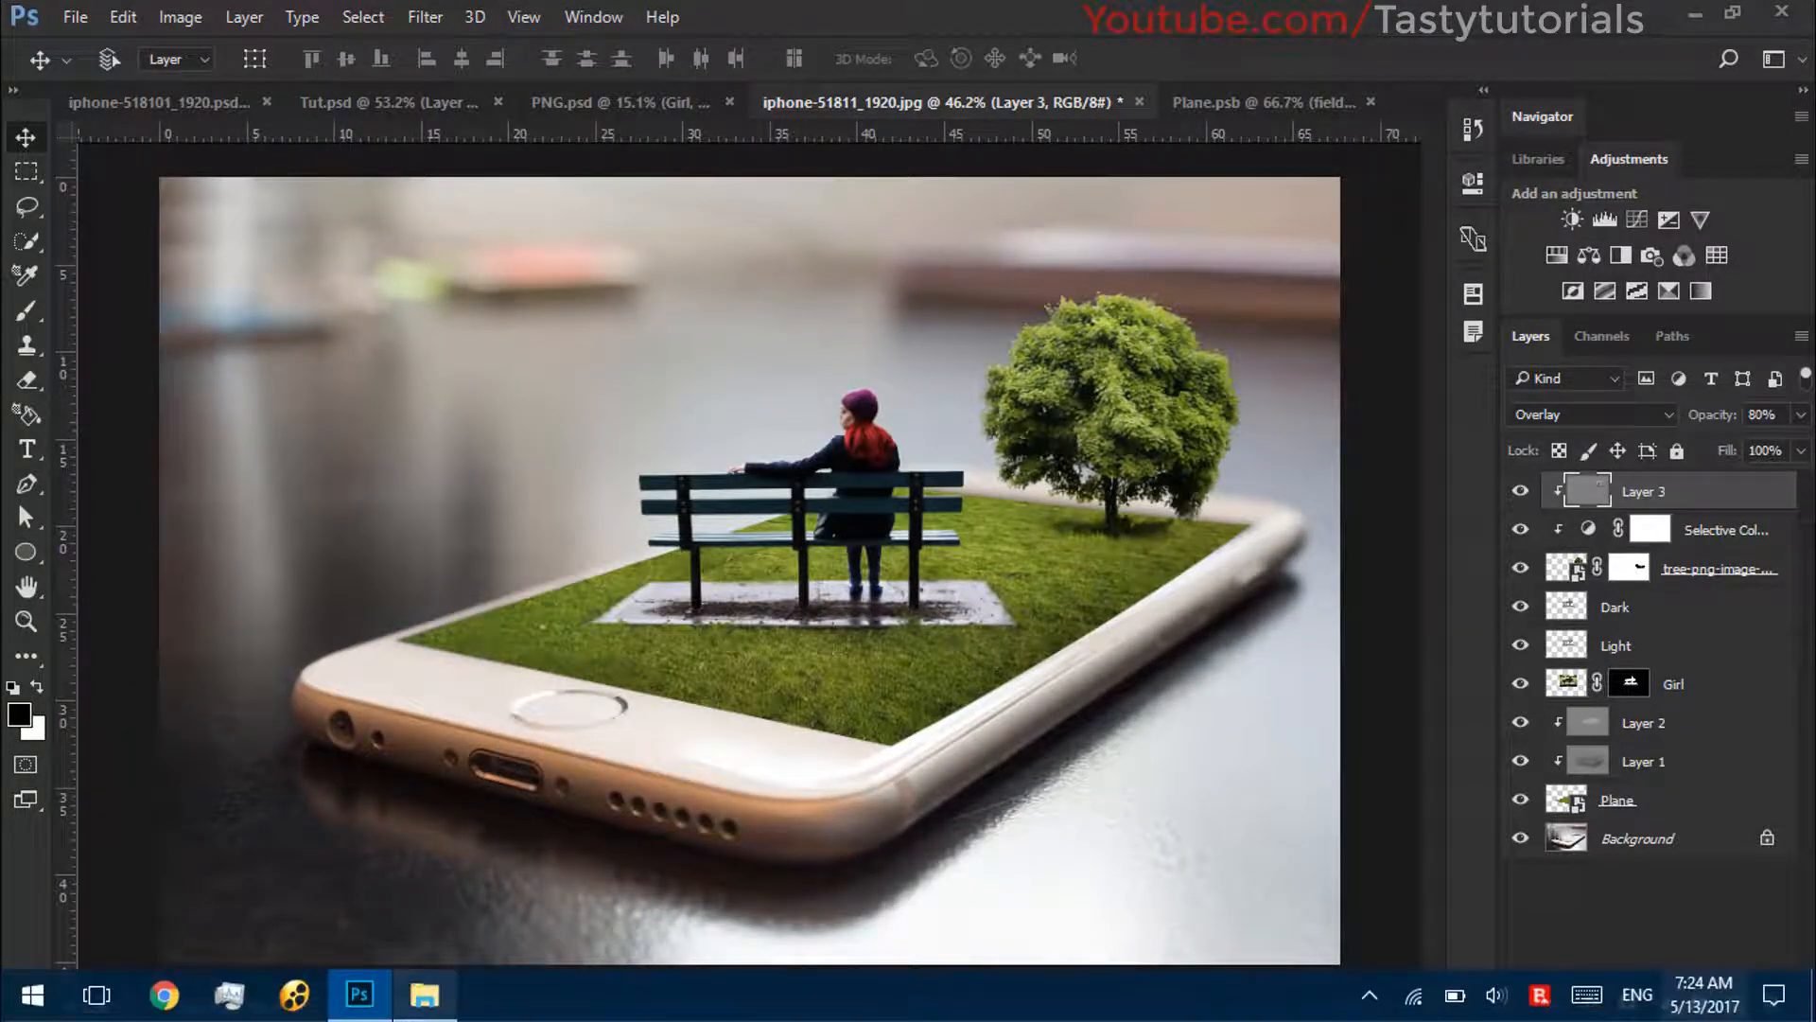
{"action": "left_click", "coordinate": [422, 1000]}
{"action": "left_click_drag", "start_coordinate": [325, 365], "coordinate": [396, 361]}
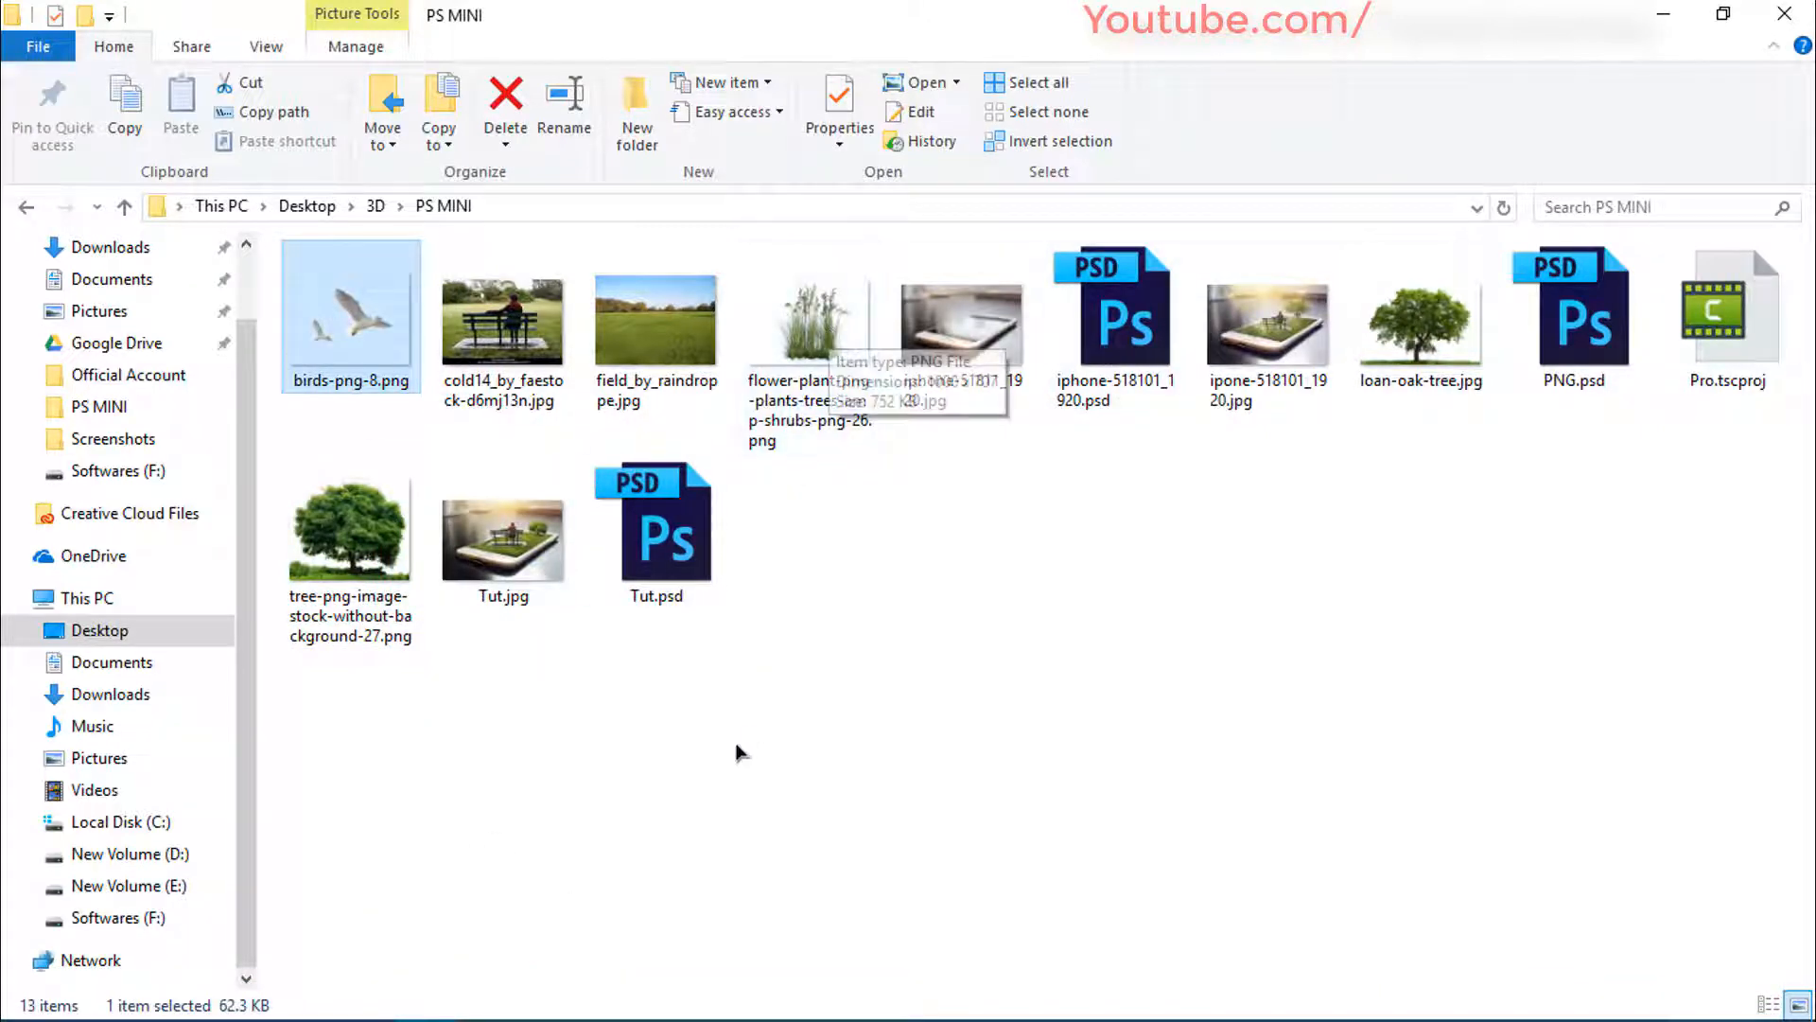
{"action": "mouse_move", "coordinate": [670, 1012]}
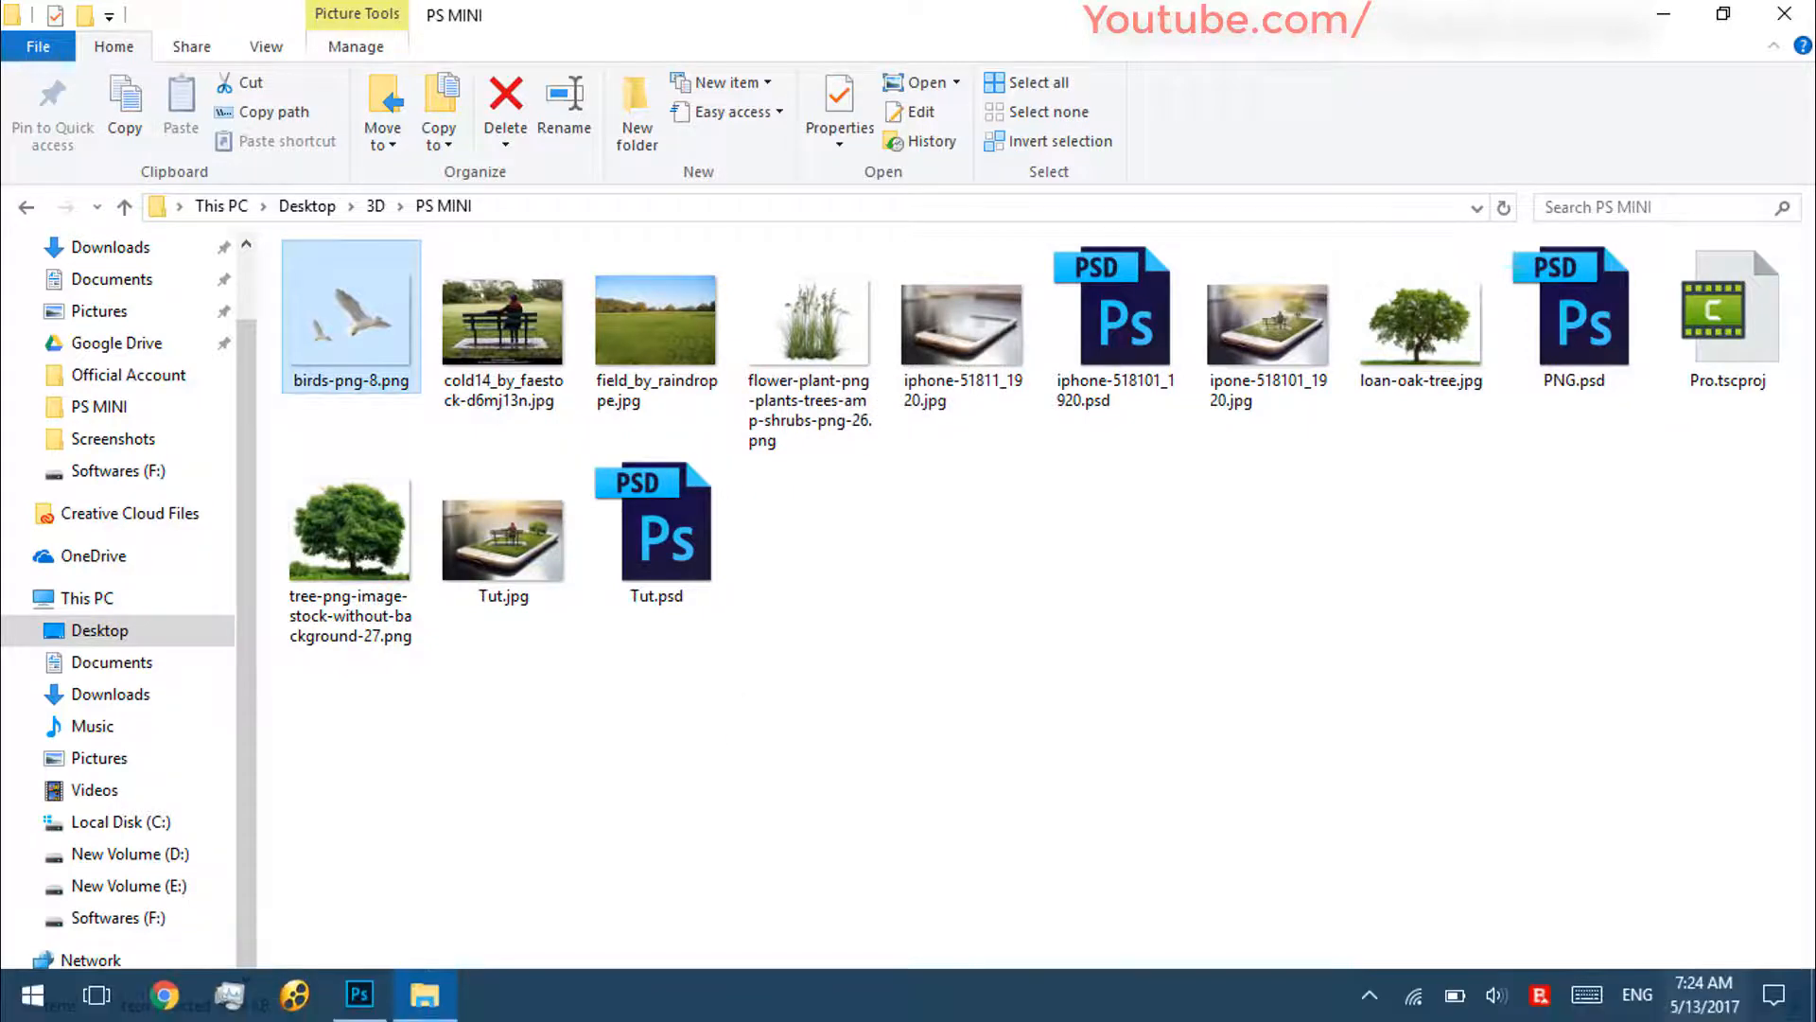
Switch to Photoshop and group Layer 3, the Selective Color adjustment and the tree layer into a group named Tree
{"action": "left_click", "coordinate": [367, 1000]}
{"action": "scroll", "coordinate": [889, 502], "scroll_direction": "up", "scroll_amount": 4}
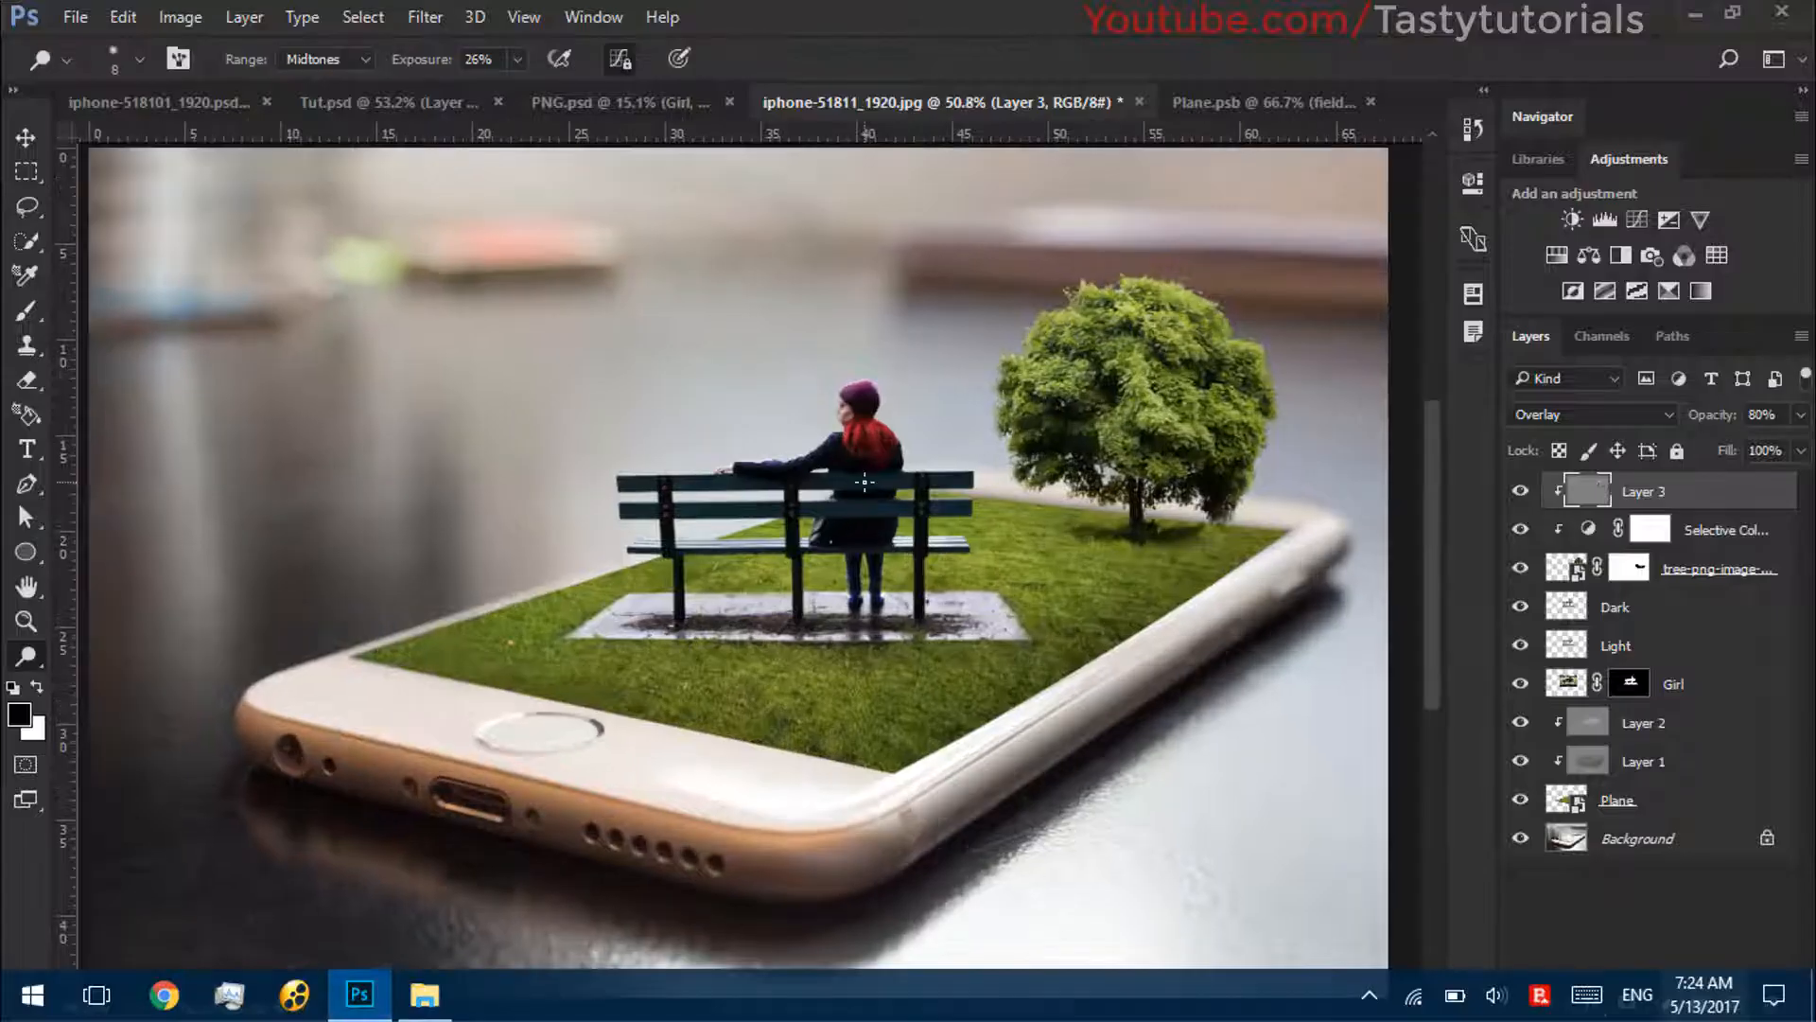
{"action": "left_click_drag", "start_coordinate": [1047, 503], "coordinate": [924, 519]}
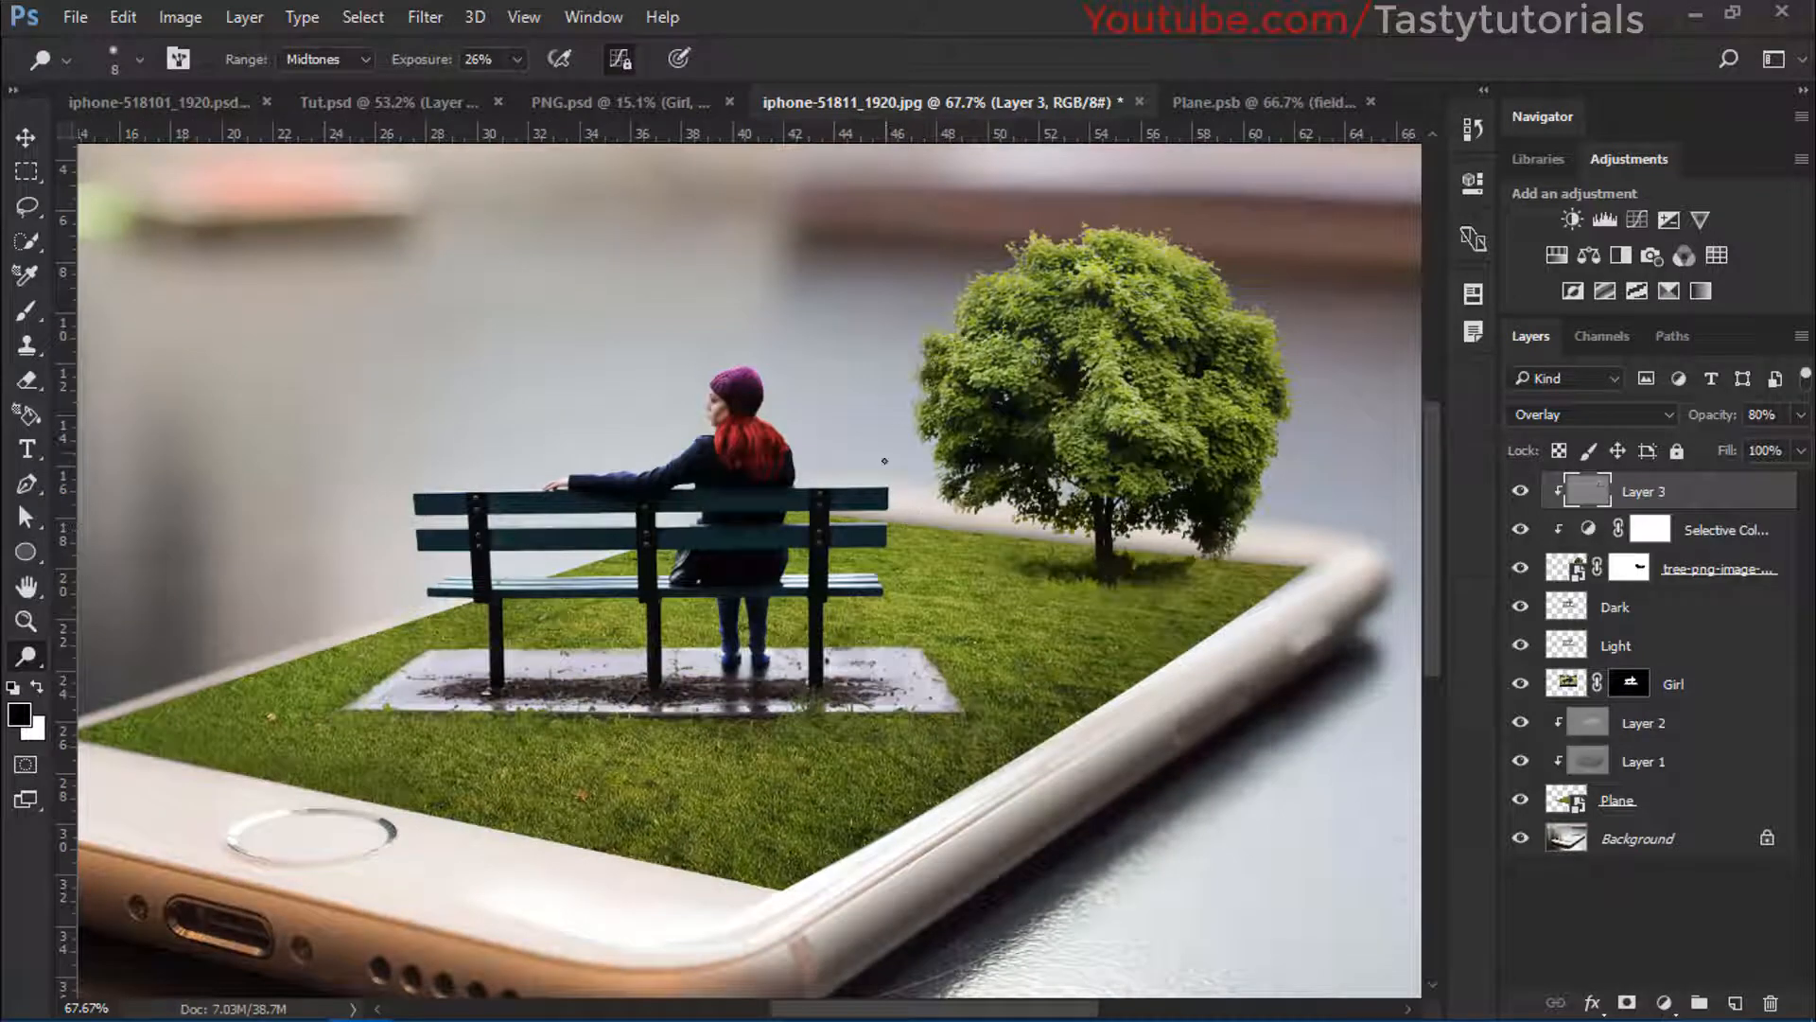
{"action": "scroll", "coordinate": [867, 486], "scroll_direction": "down", "scroll_amount": 2}
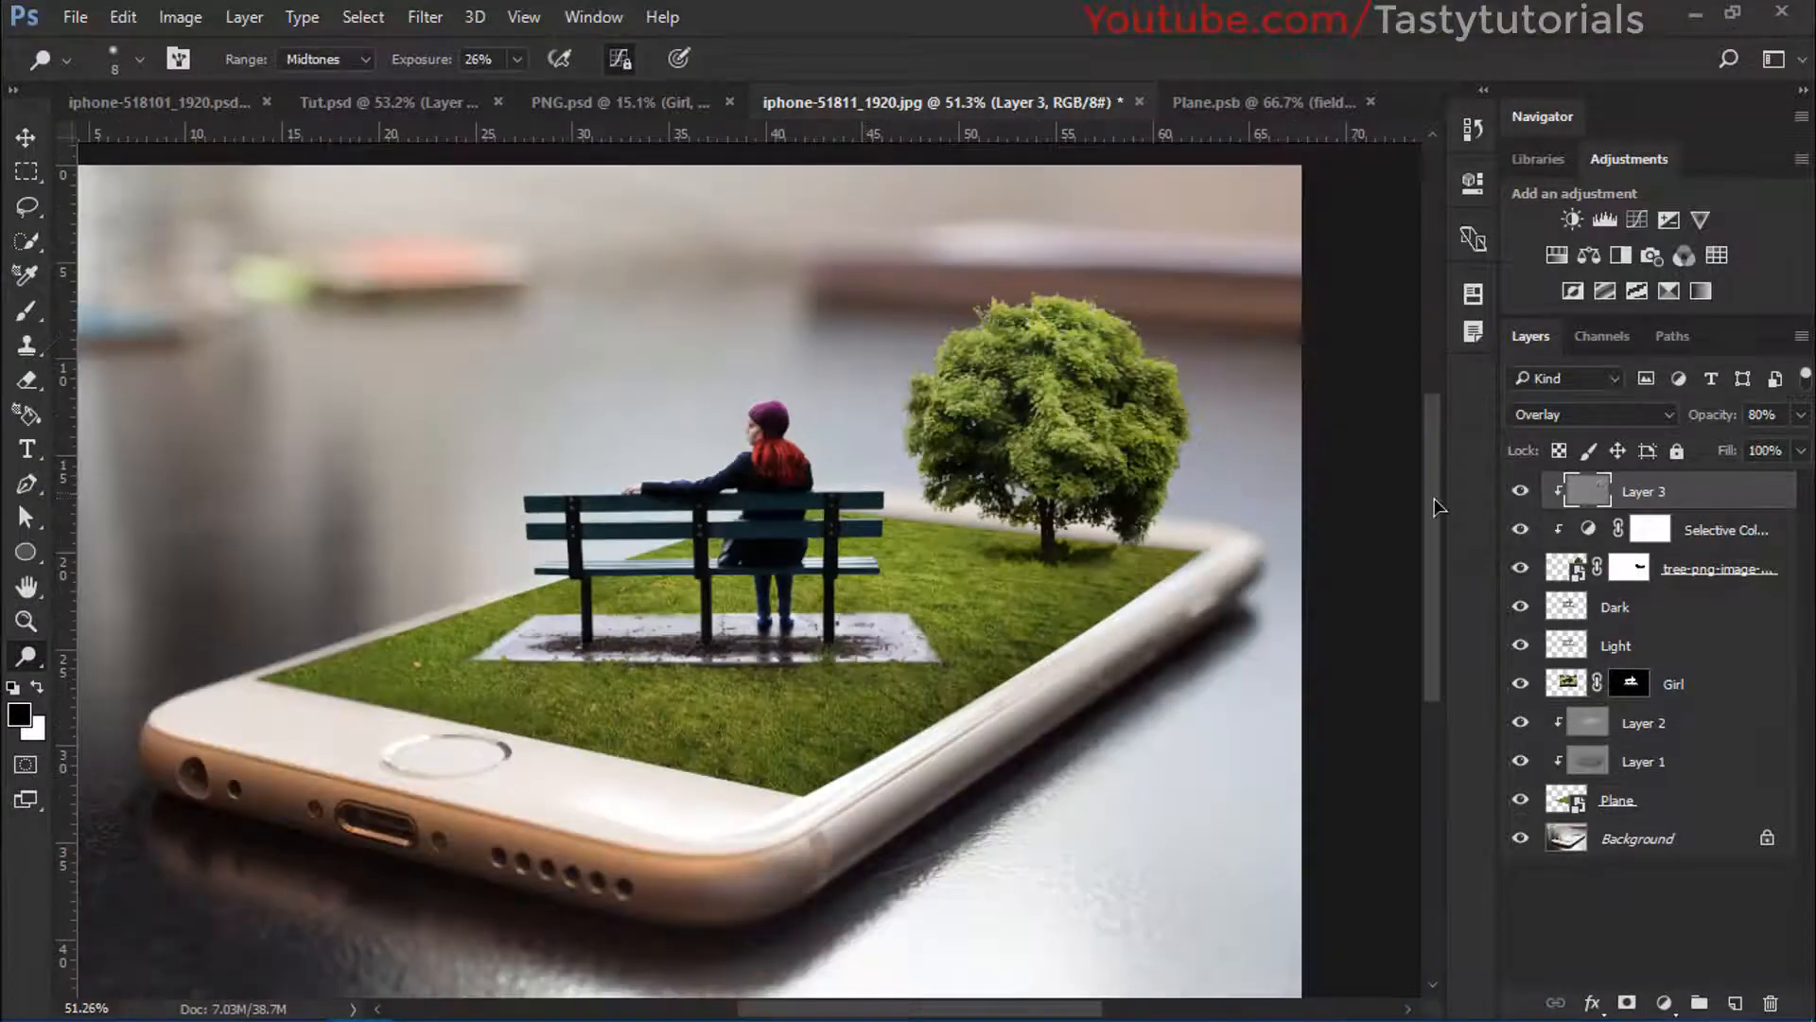
{"action": "left_click", "coordinate": [1703, 573], "text": "shift"}
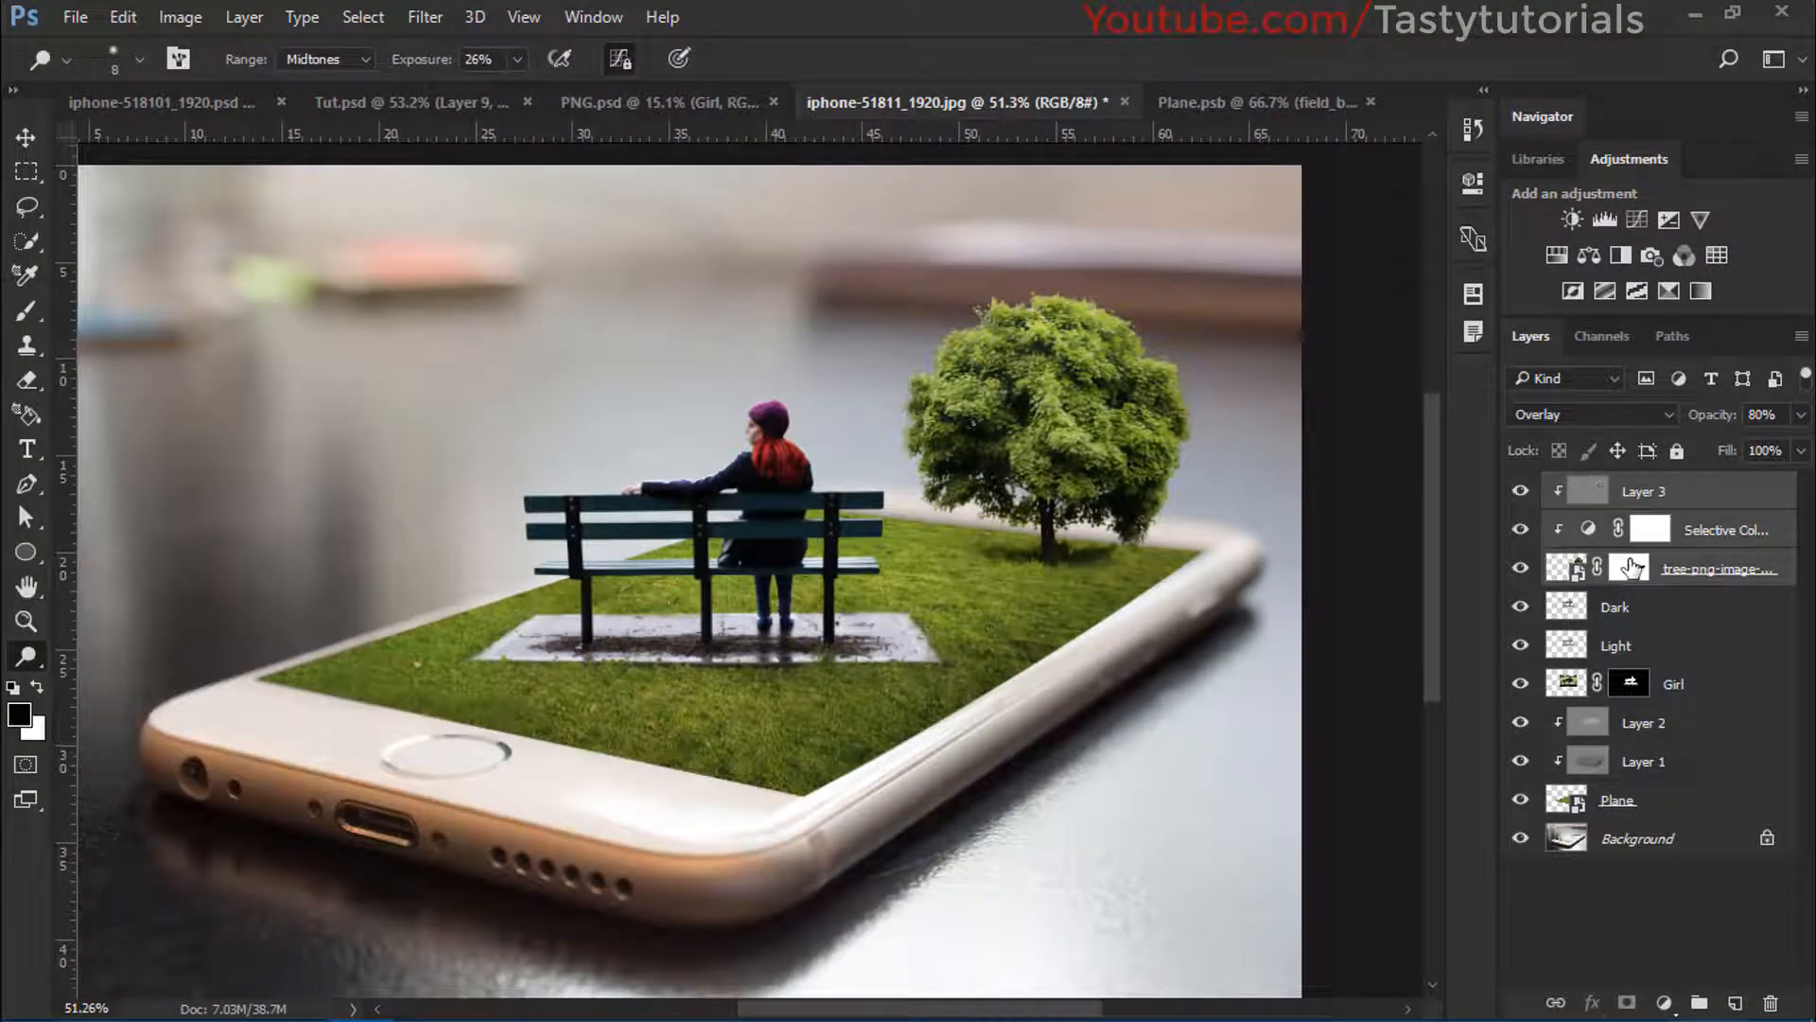
{"action": "key", "text": "ctrl+g"}
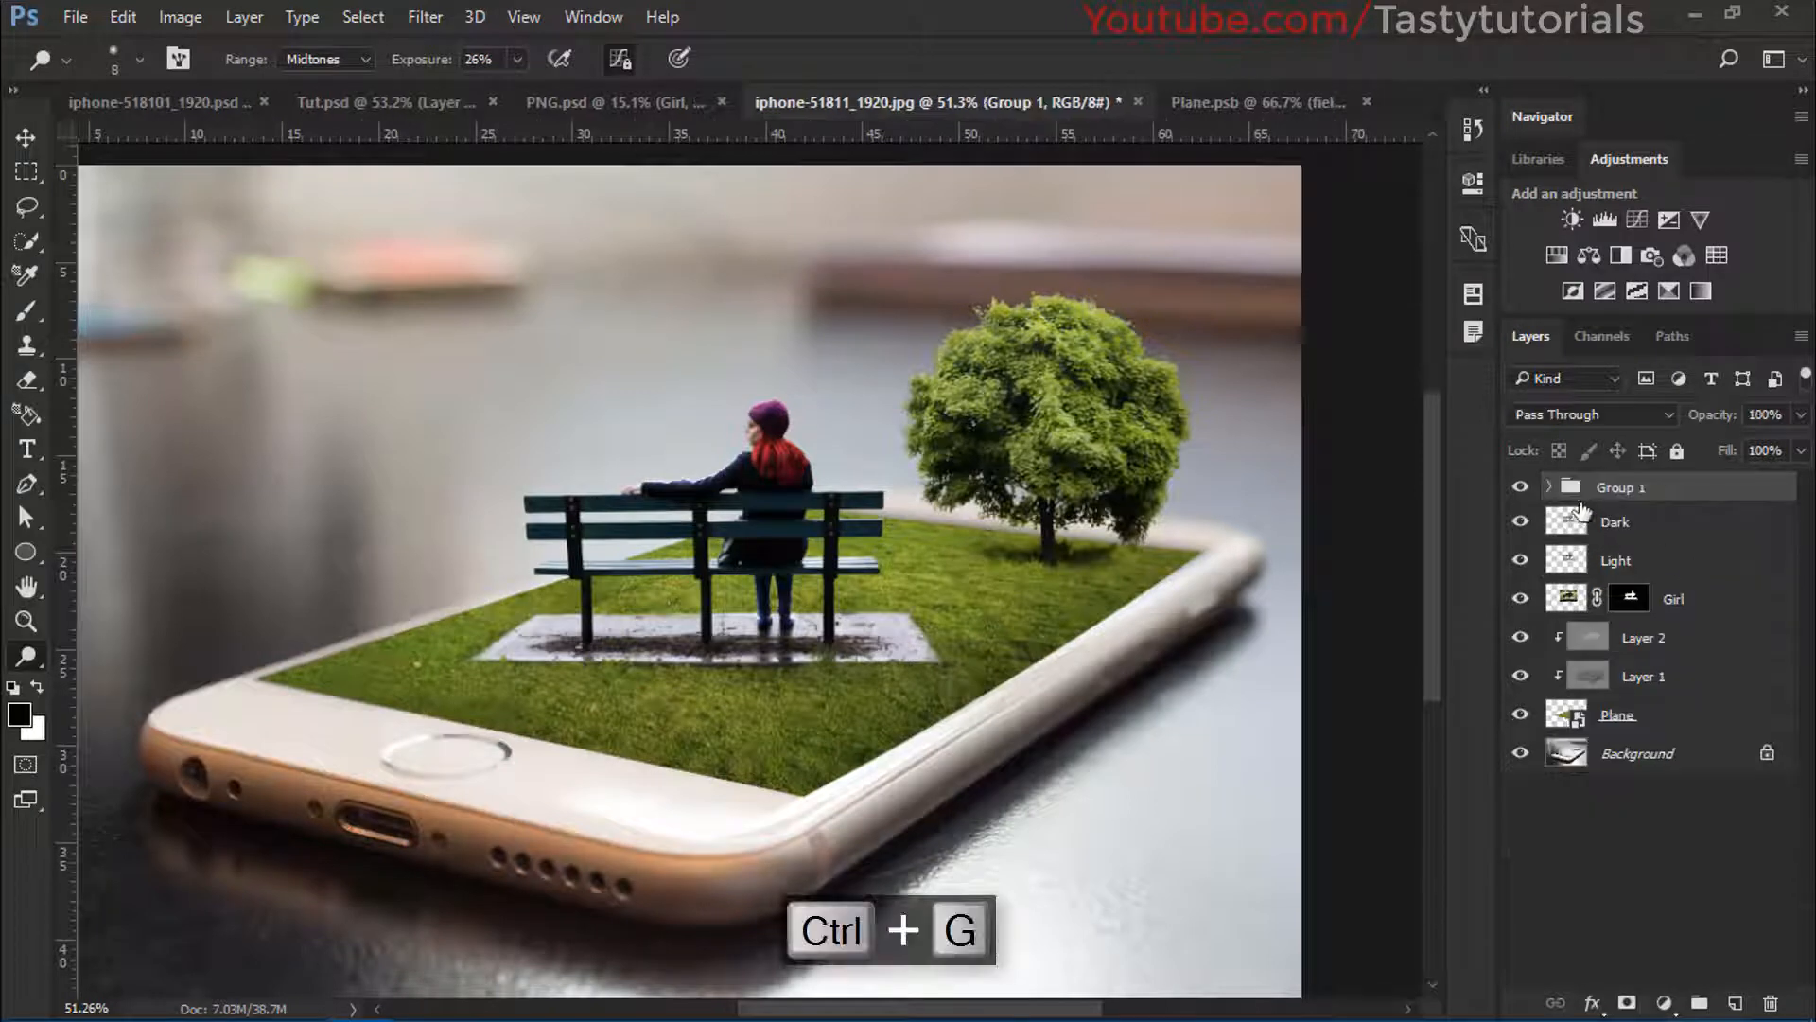
{"action": "double_click", "coordinate": [1624, 492]}
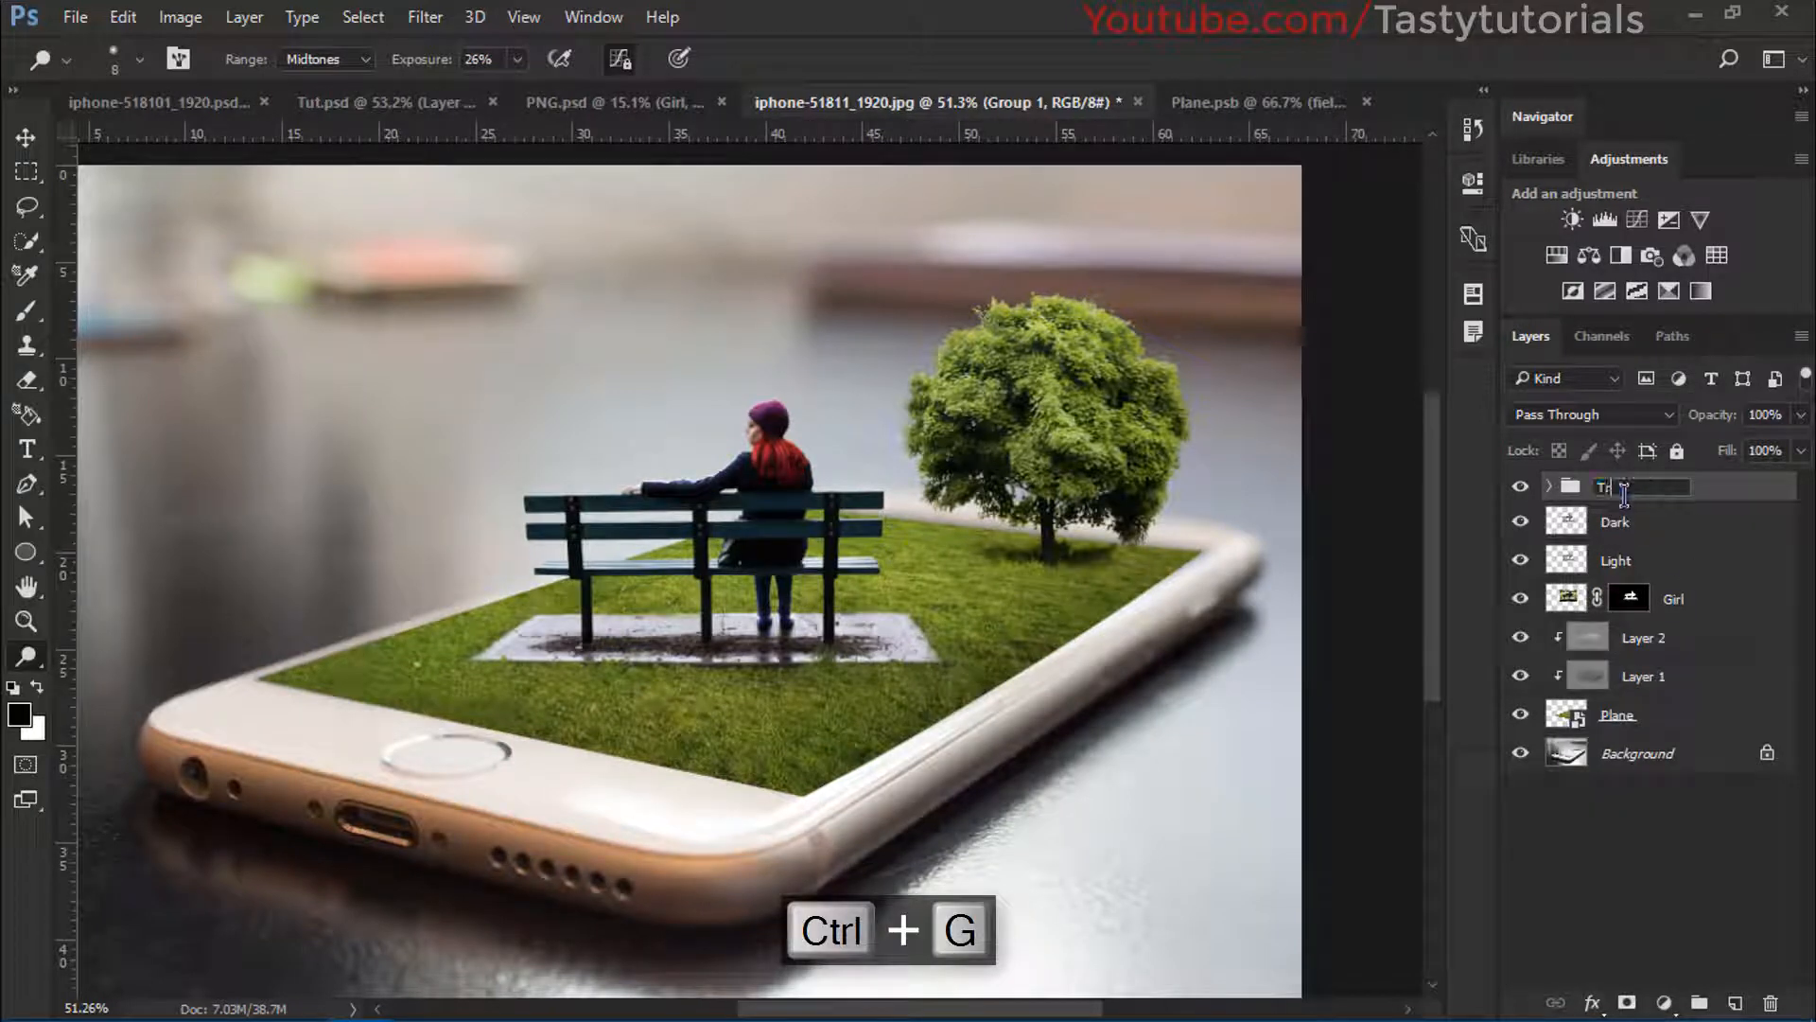
{"action": "type", "text": "Tree"}
{"action": "key", "text": "Return"}
{"action": "left_click", "coordinate": [1520, 487]}
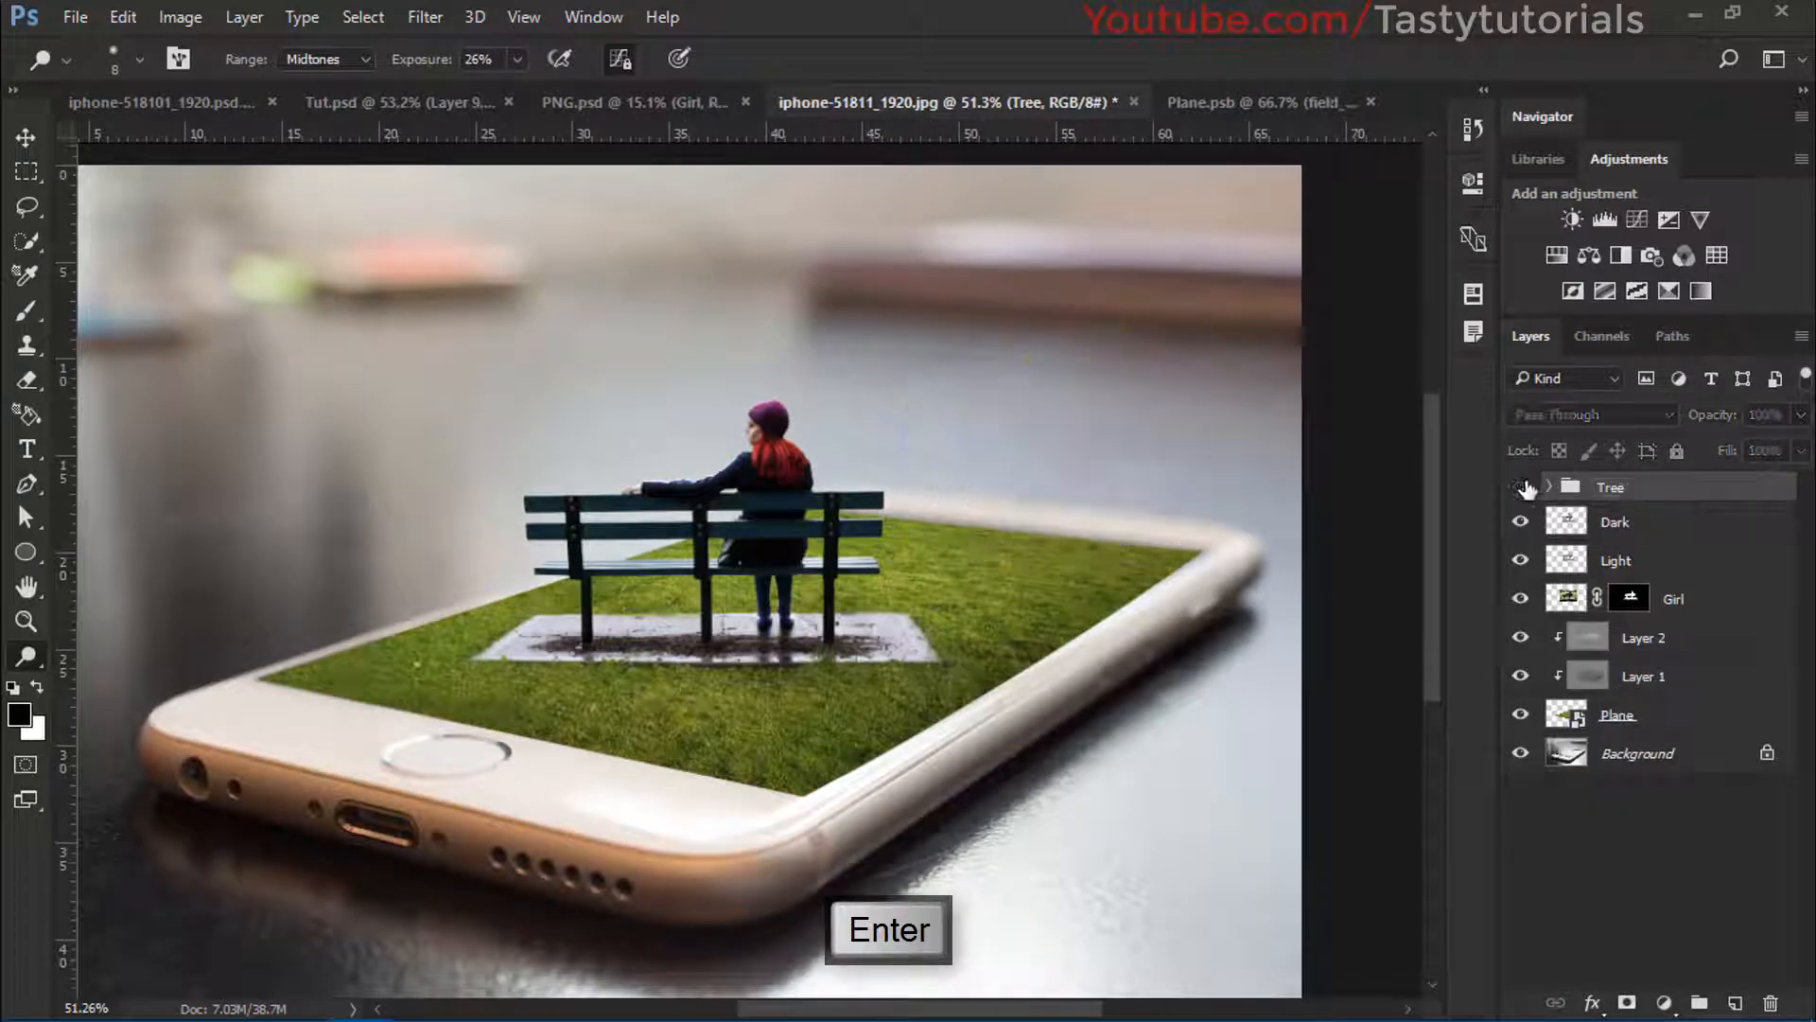
{"action": "left_click", "coordinate": [1521, 487]}
Clip the Dark and Light layers to the Girl layer and group all three as Girl
{"action": "left_click", "coordinate": [1666, 530]}
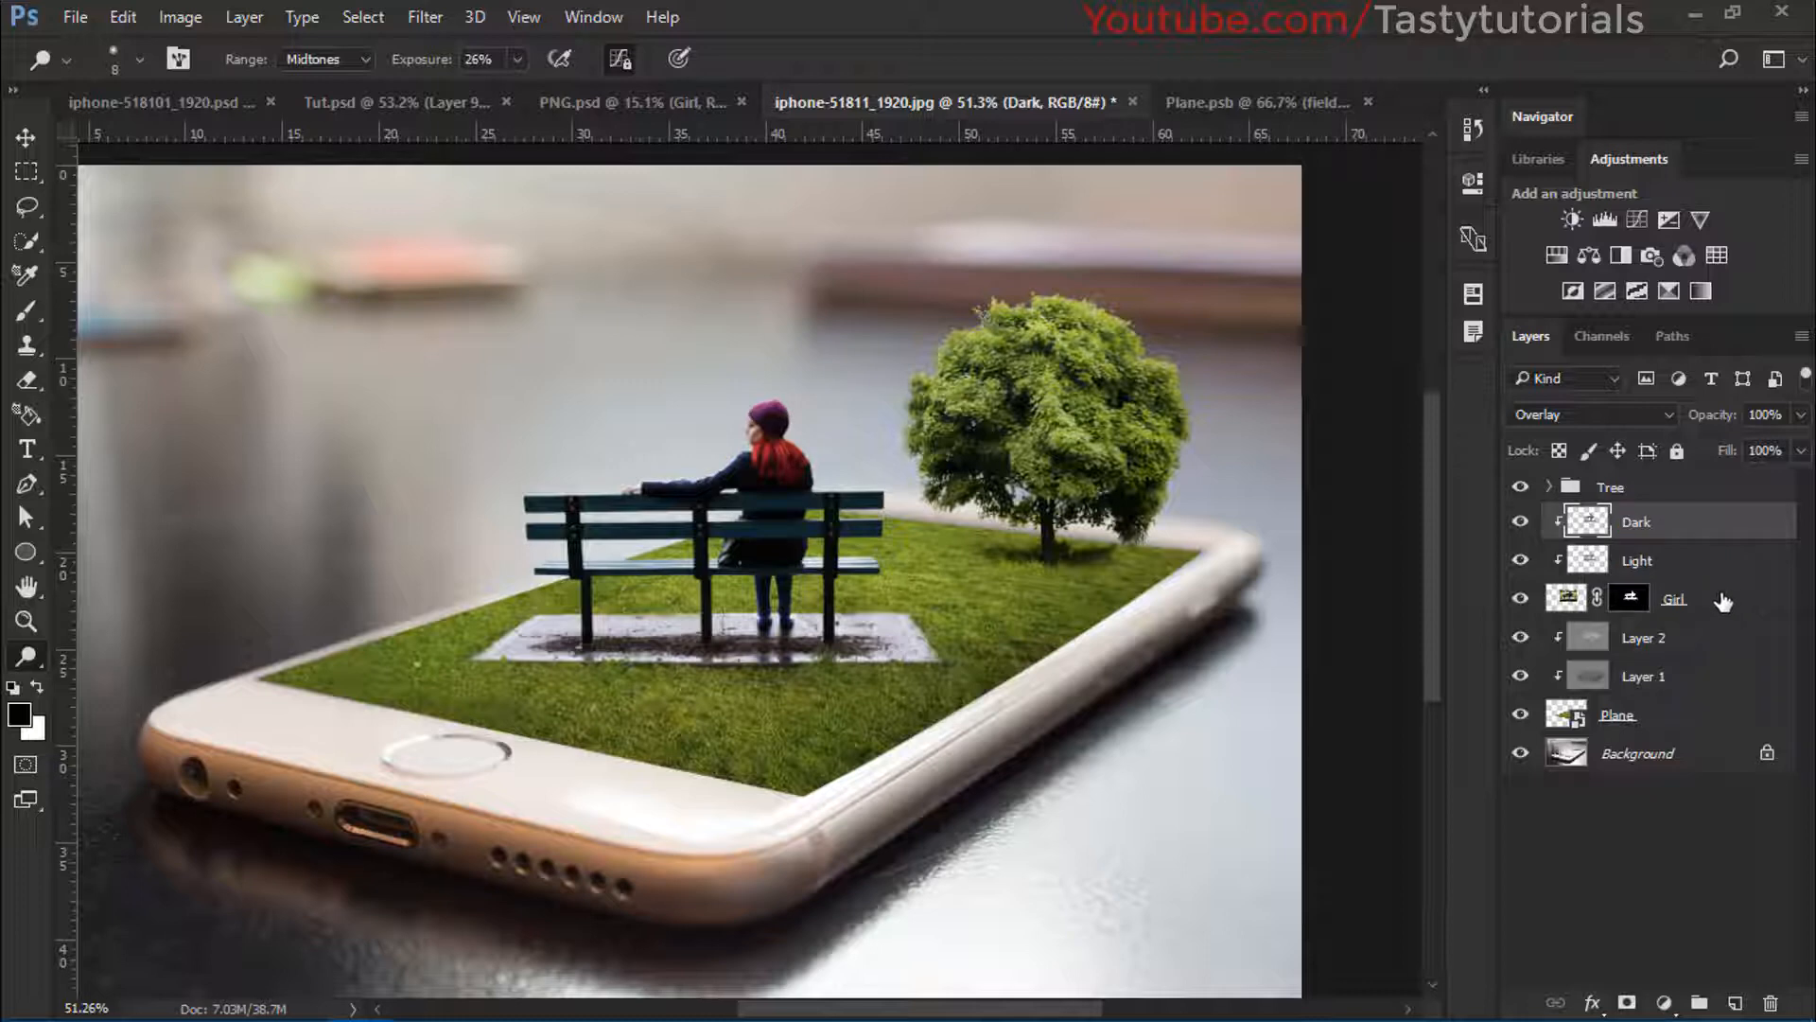
{"action": "left_click", "coordinate": [1722, 603], "text": "shift"}
{"action": "key", "text": "ctrl+g"}
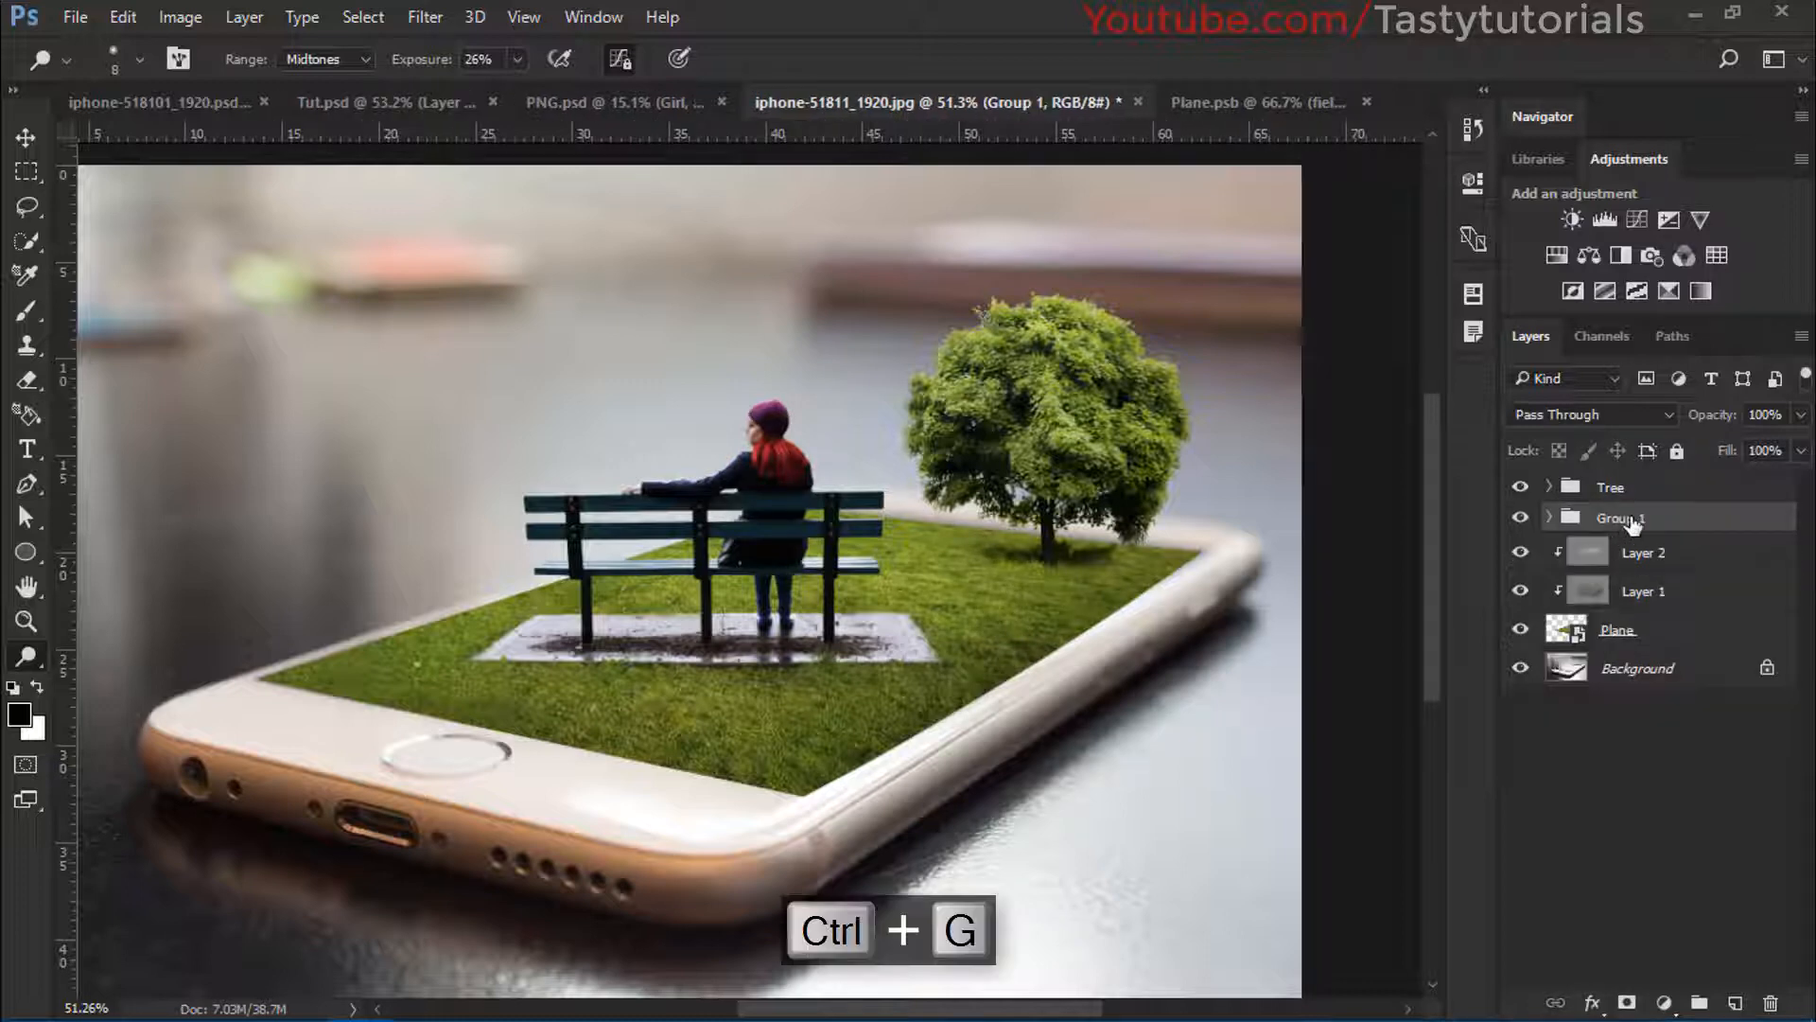
{"action": "double_click", "coordinate": [1631, 518]}
{"action": "type", "text": "Girl"}
{"action": "key", "text": "Return"}
{"action": "left_click", "coordinate": [1521, 518]}
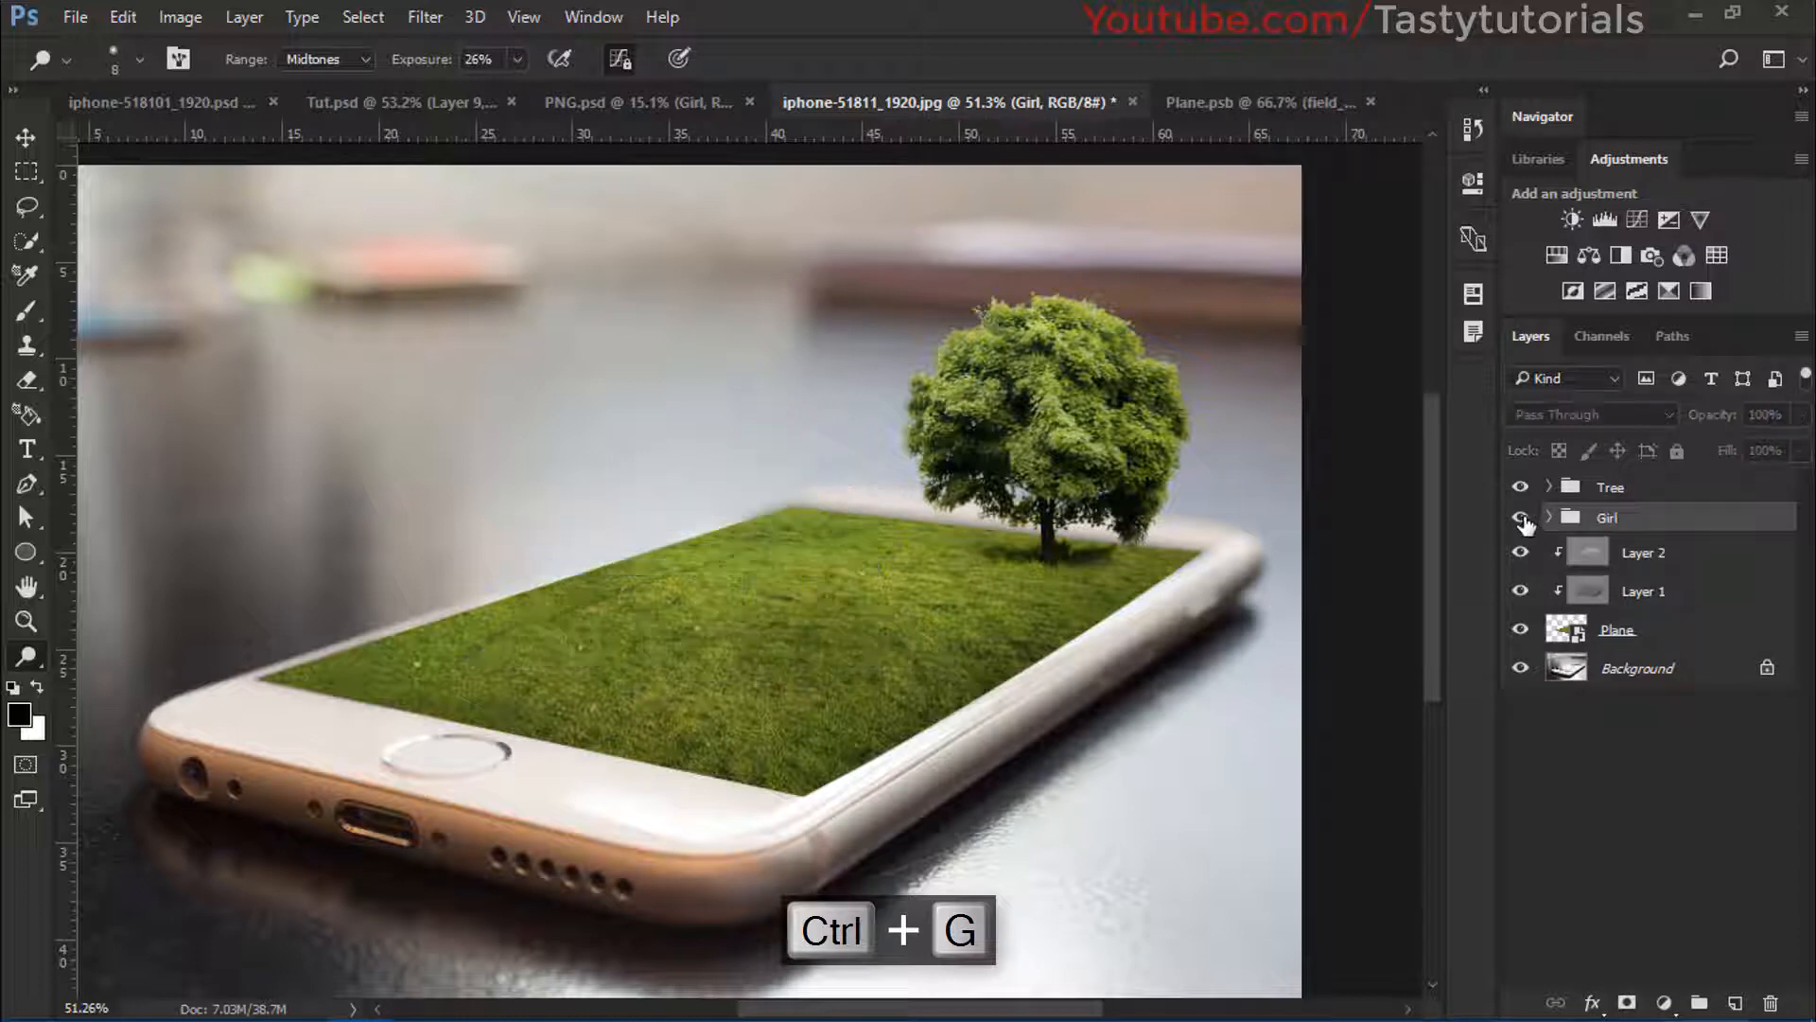
{"action": "left_click", "coordinate": [1521, 518]}
{"action": "left_click", "coordinate": [1522, 519]}
{"action": "left_click", "coordinate": [1521, 518]}
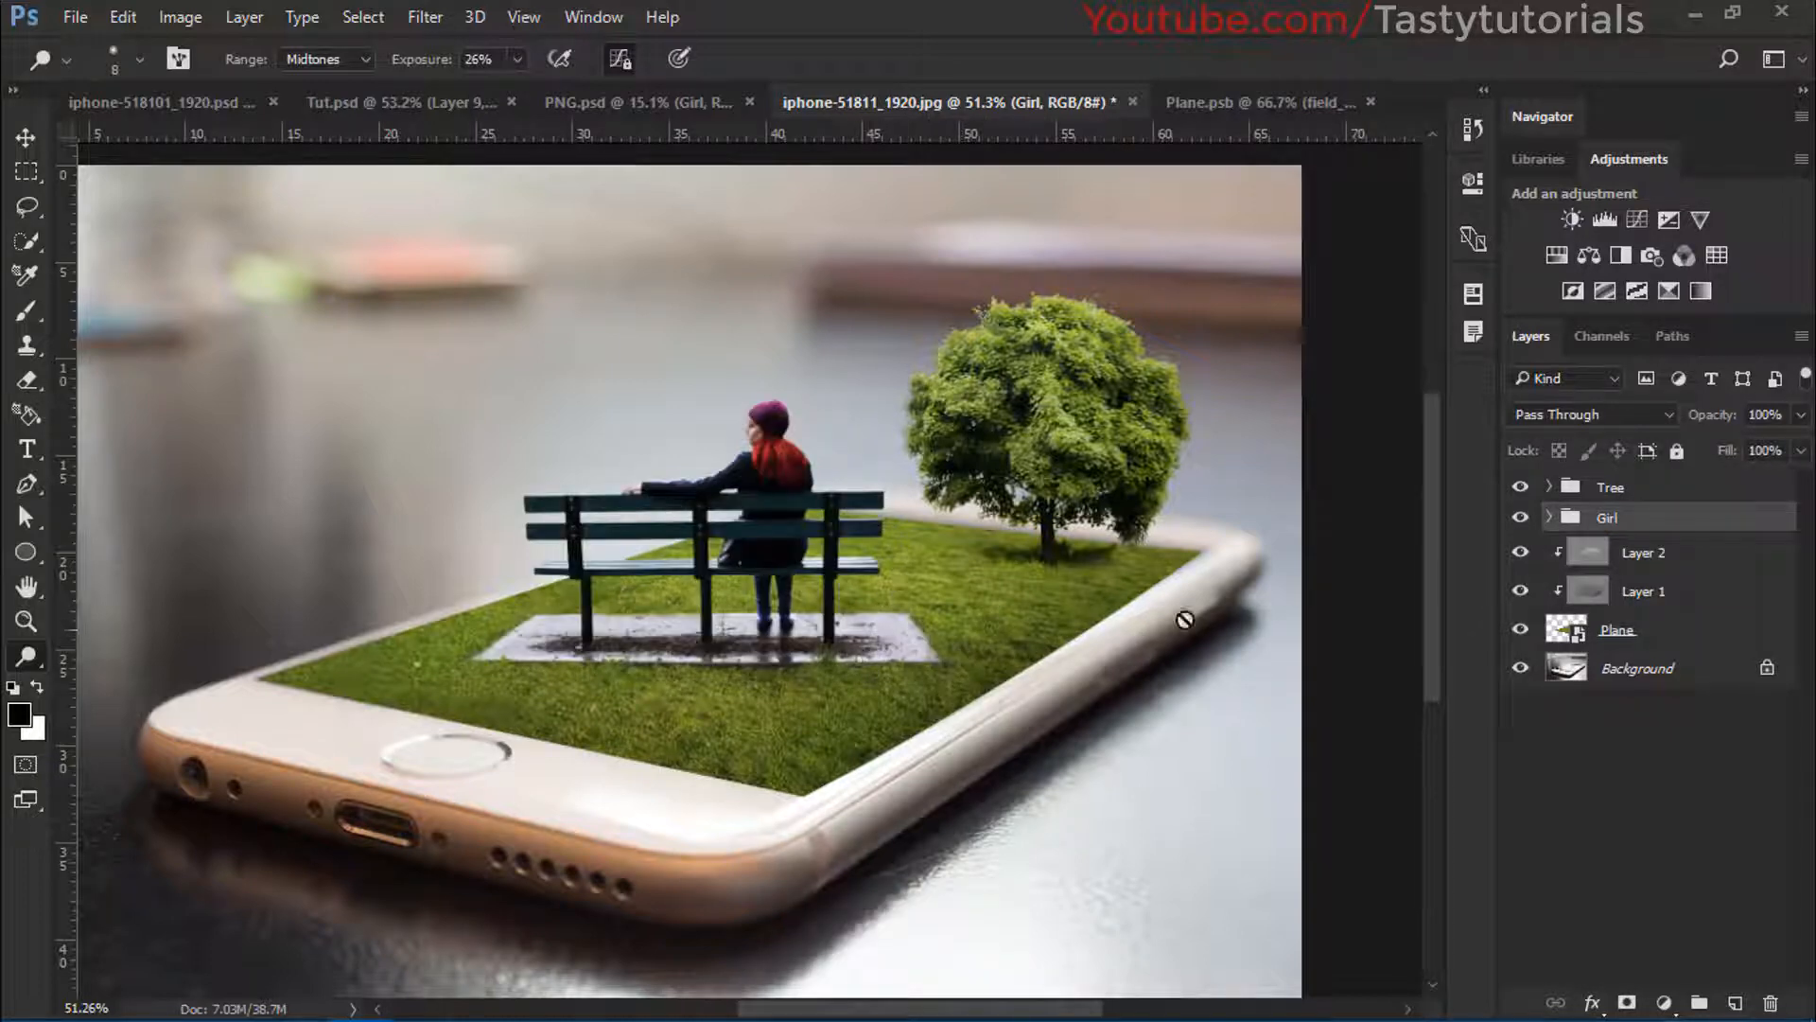
{"action": "left_click", "coordinate": [1521, 519]}
{"action": "left_click", "coordinate": [1522, 519]}
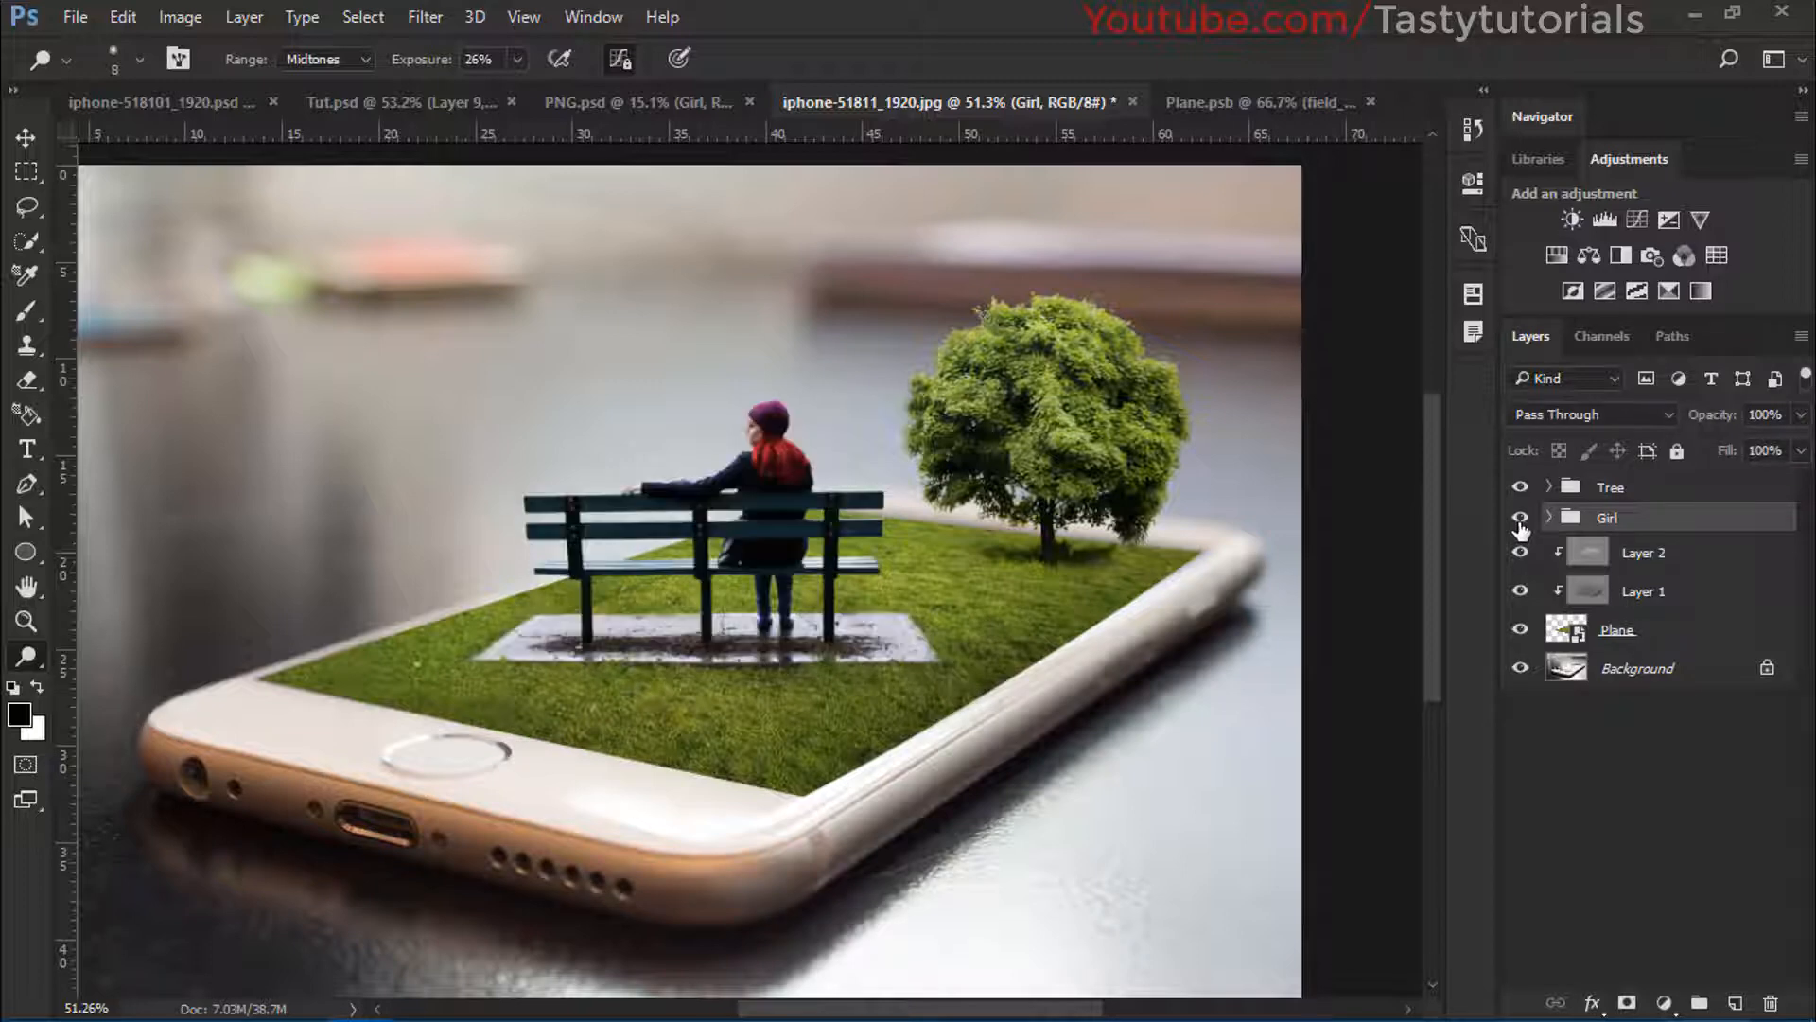
Group Layer 2, Layer 1 and the Plane layer into a group named Plane
{"action": "left_click", "coordinate": [1637, 558]}
{"action": "left_click", "coordinate": [1646, 629], "text": "shift"}
{"action": "key", "text": "ctrl+g"}
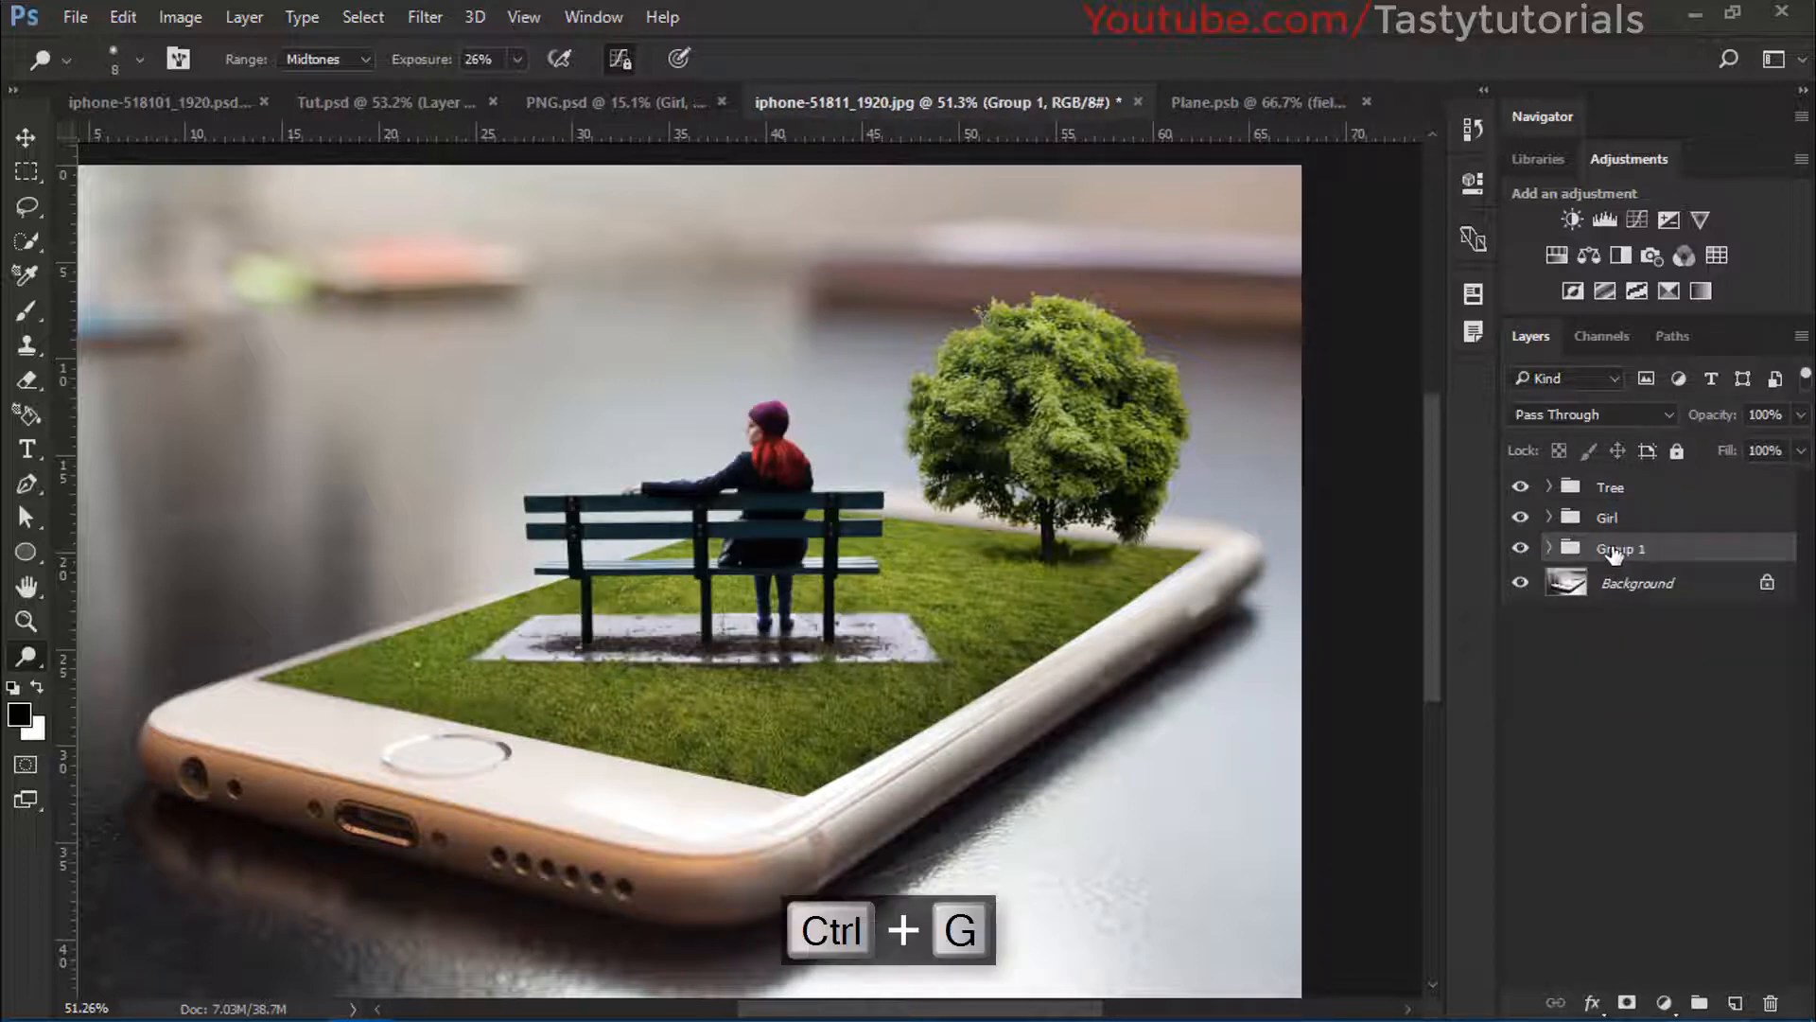
{"action": "double_click", "coordinate": [1614, 550]}
{"action": "type", "text": "e"}
{"action": "key", "text": "Return"}
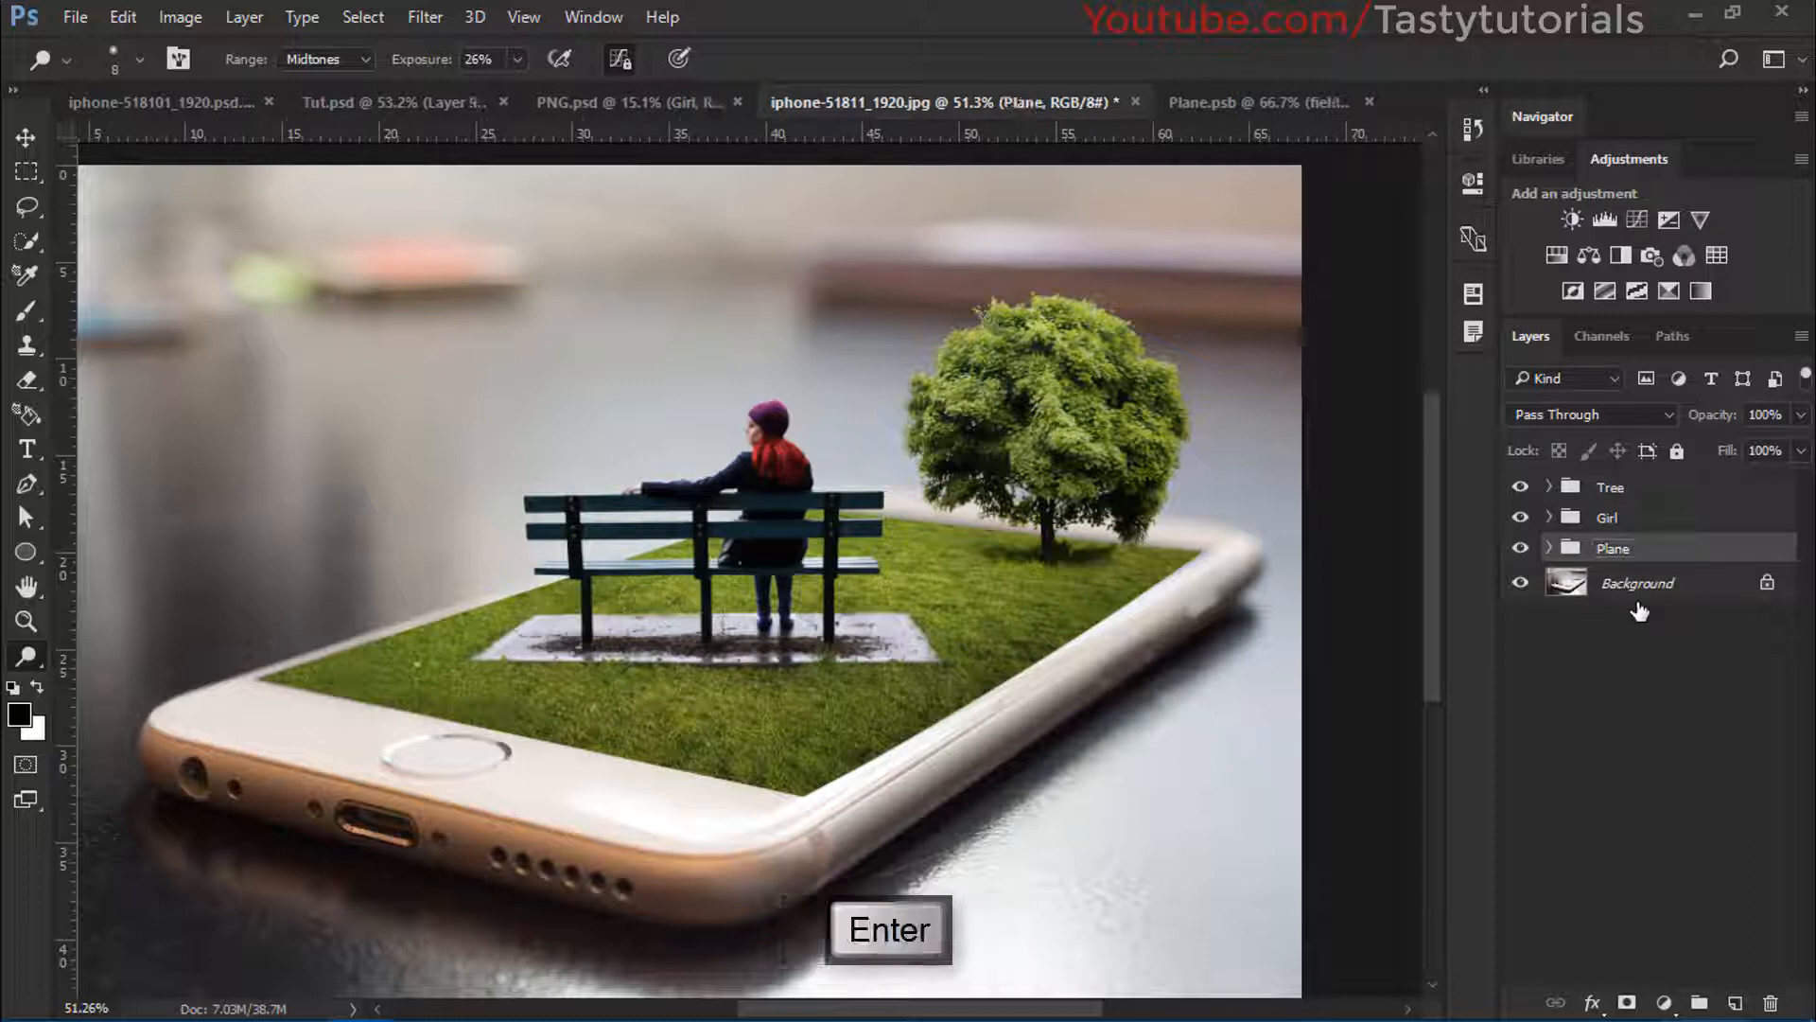
{"action": "left_click", "coordinate": [1521, 552]}
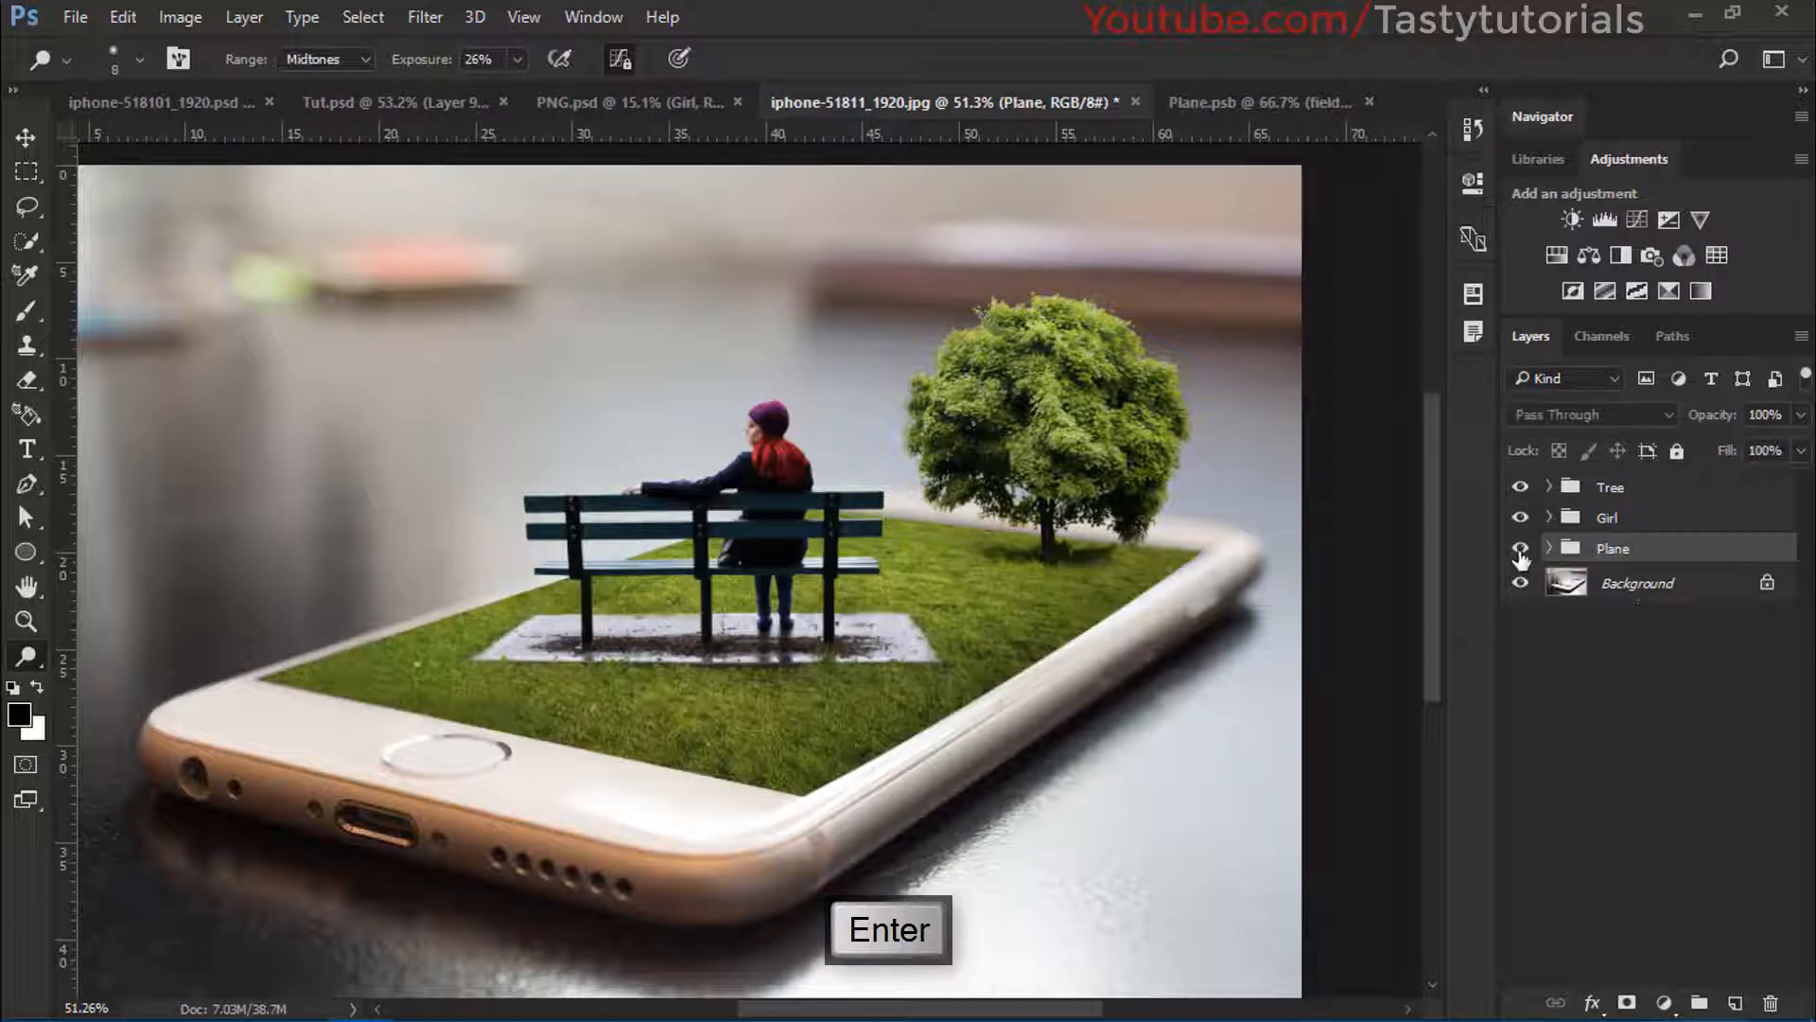
{"action": "left_click", "coordinate": [1521, 486]}
{"action": "left_click", "coordinate": [1521, 486]}
Move the Tree group below the Girl group in the layer stack
{"action": "scroll", "coordinate": [1077, 558], "scroll_direction": "up", "scroll_amount": 2}
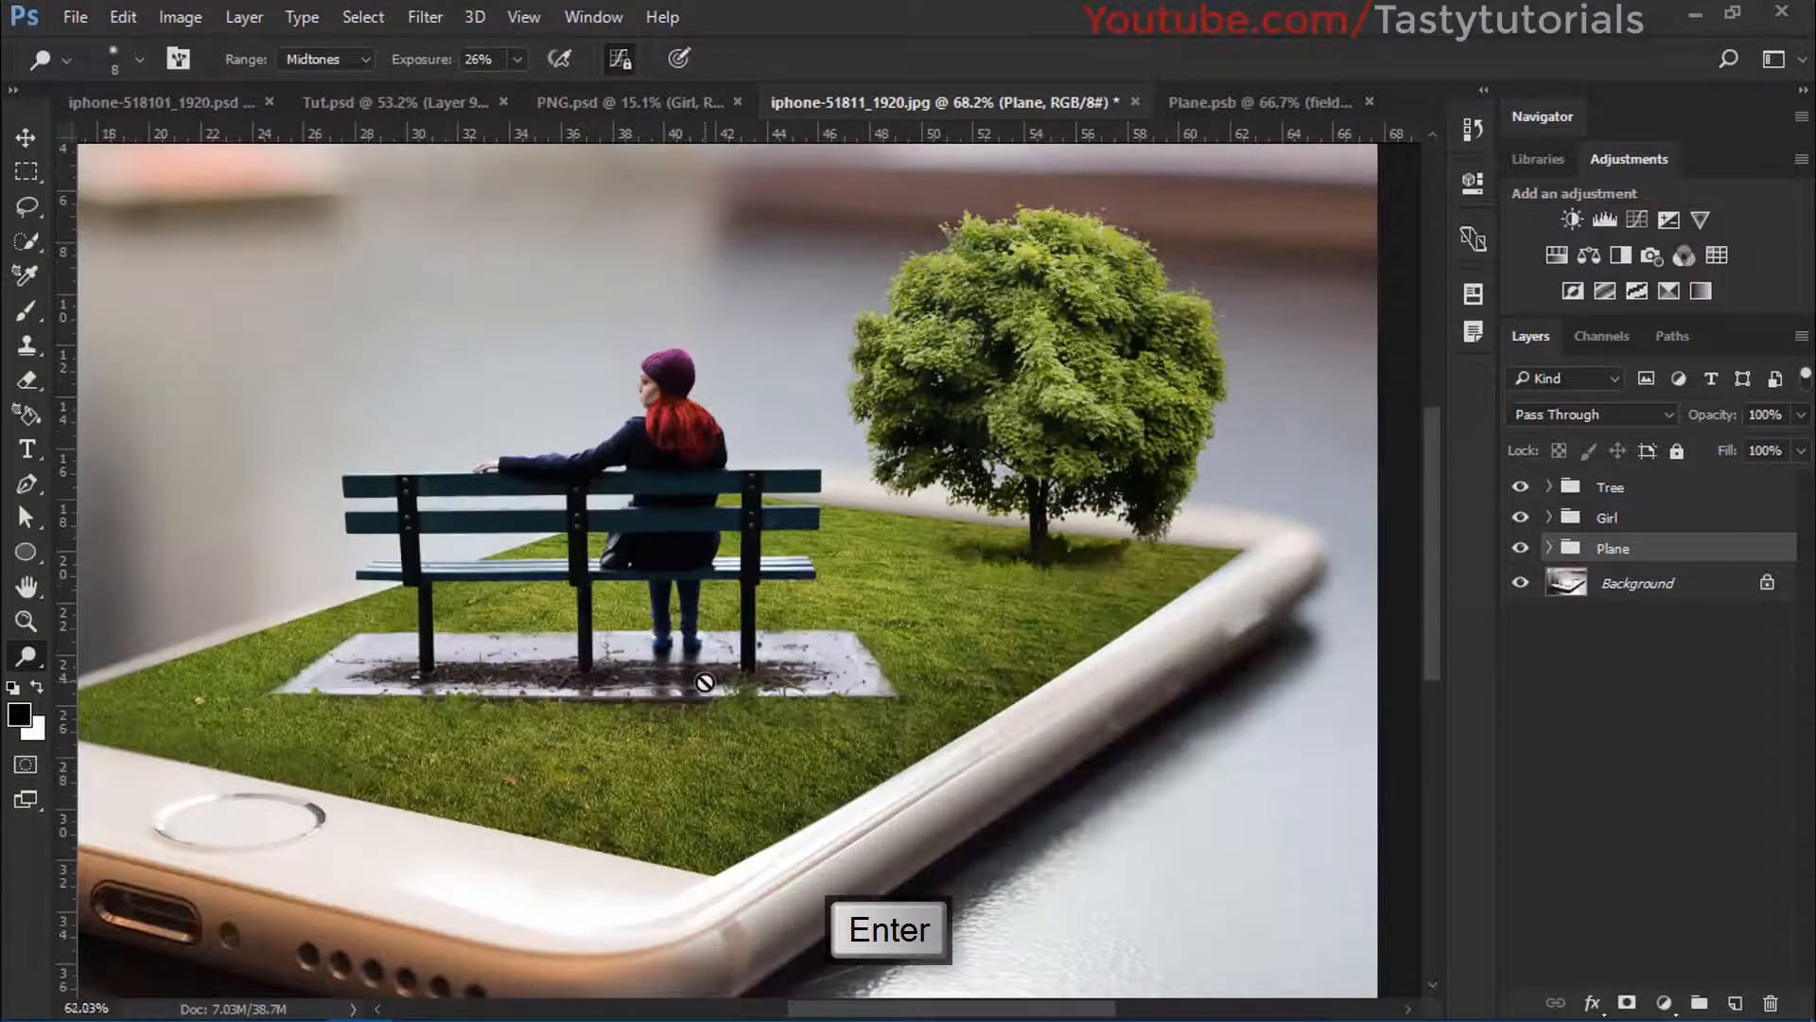
{"action": "scroll", "coordinate": [704, 682], "scroll_direction": "down", "scroll_amount": 2}
{"action": "scroll", "coordinate": [803, 677], "scroll_direction": "down", "scroll_amount": 1}
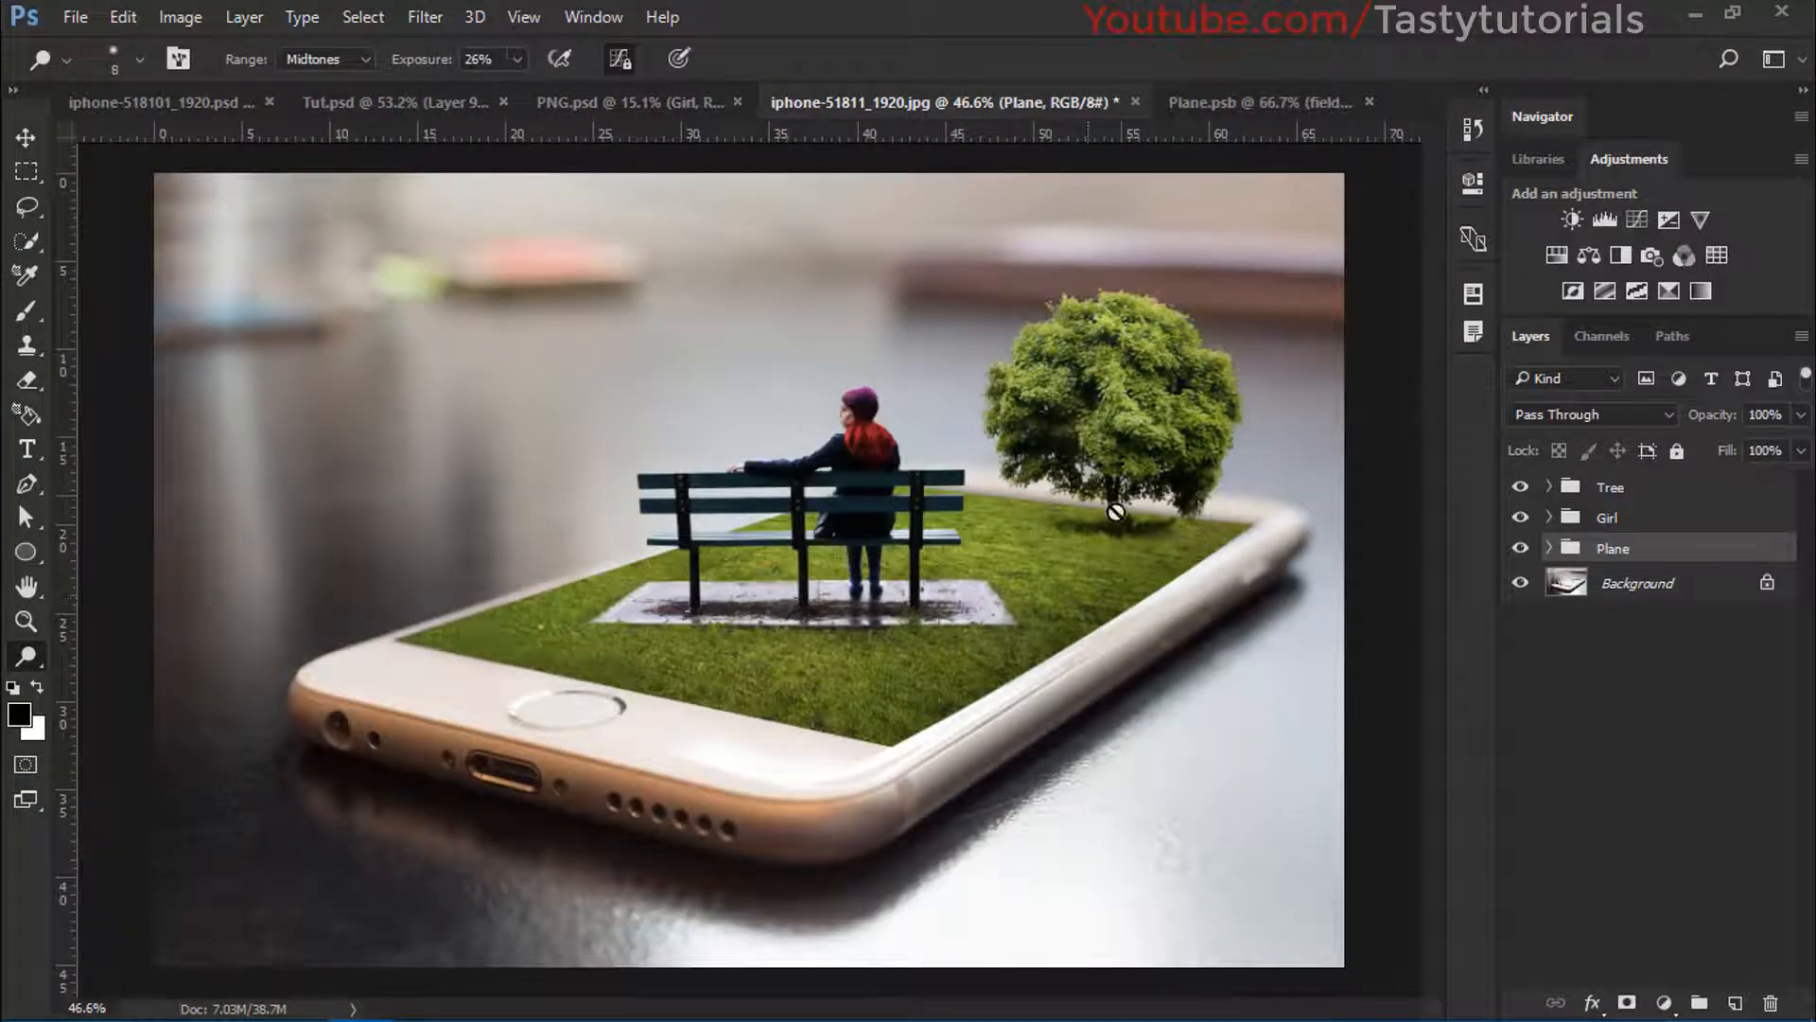
{"action": "scroll", "coordinate": [1116, 511], "scroll_direction": "up", "scroll_amount": 1}
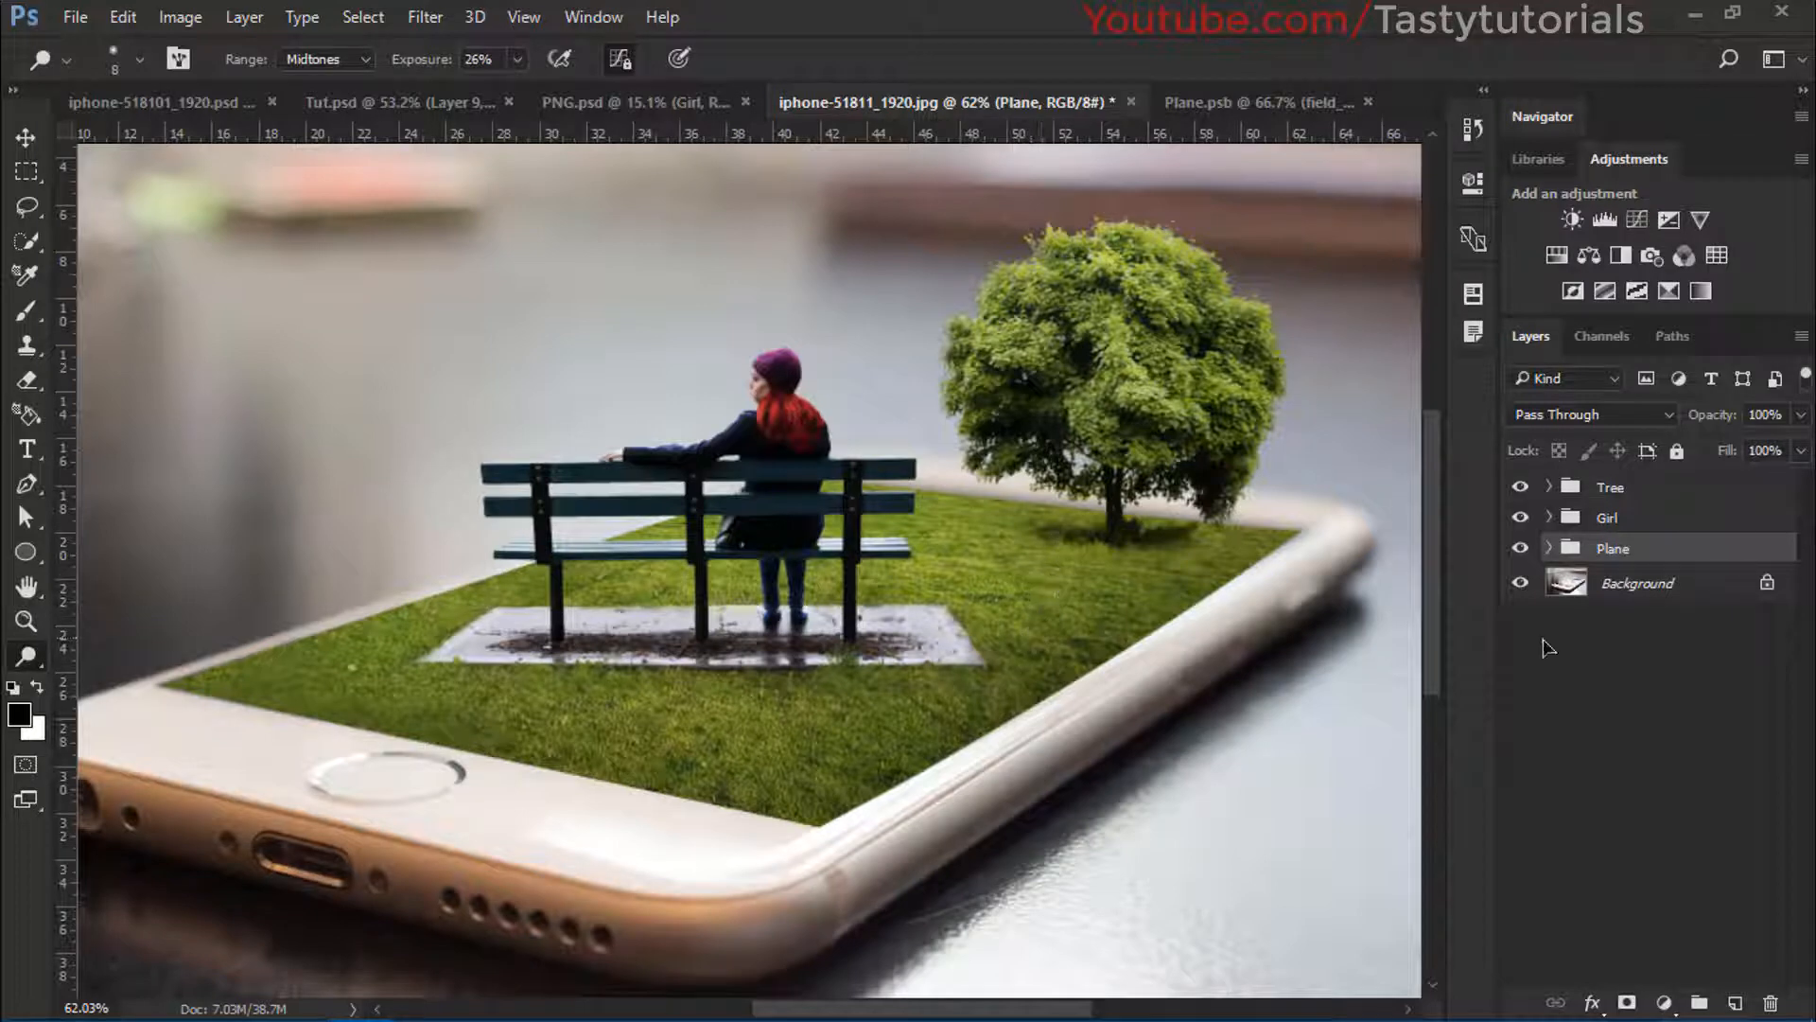
{"action": "left_click", "coordinate": [1613, 490]}
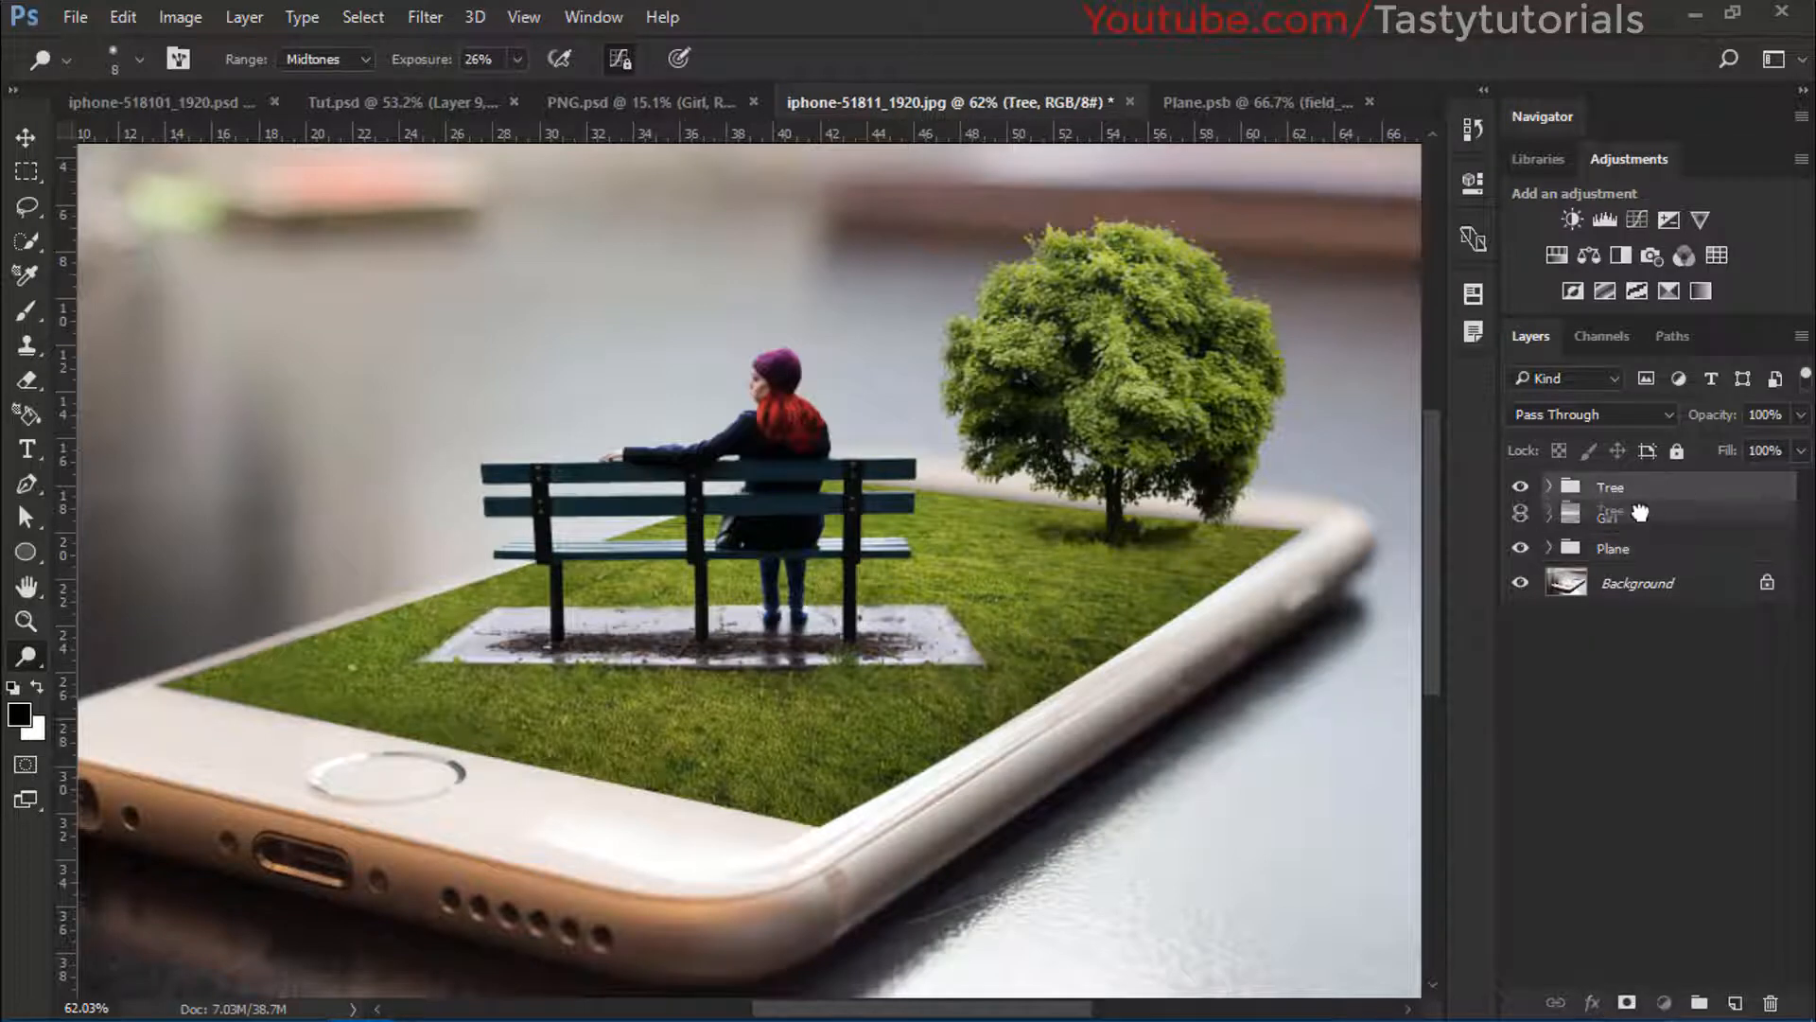
{"action": "left_click_drag", "start_coordinate": [1640, 528], "coordinate": [1633, 525]}
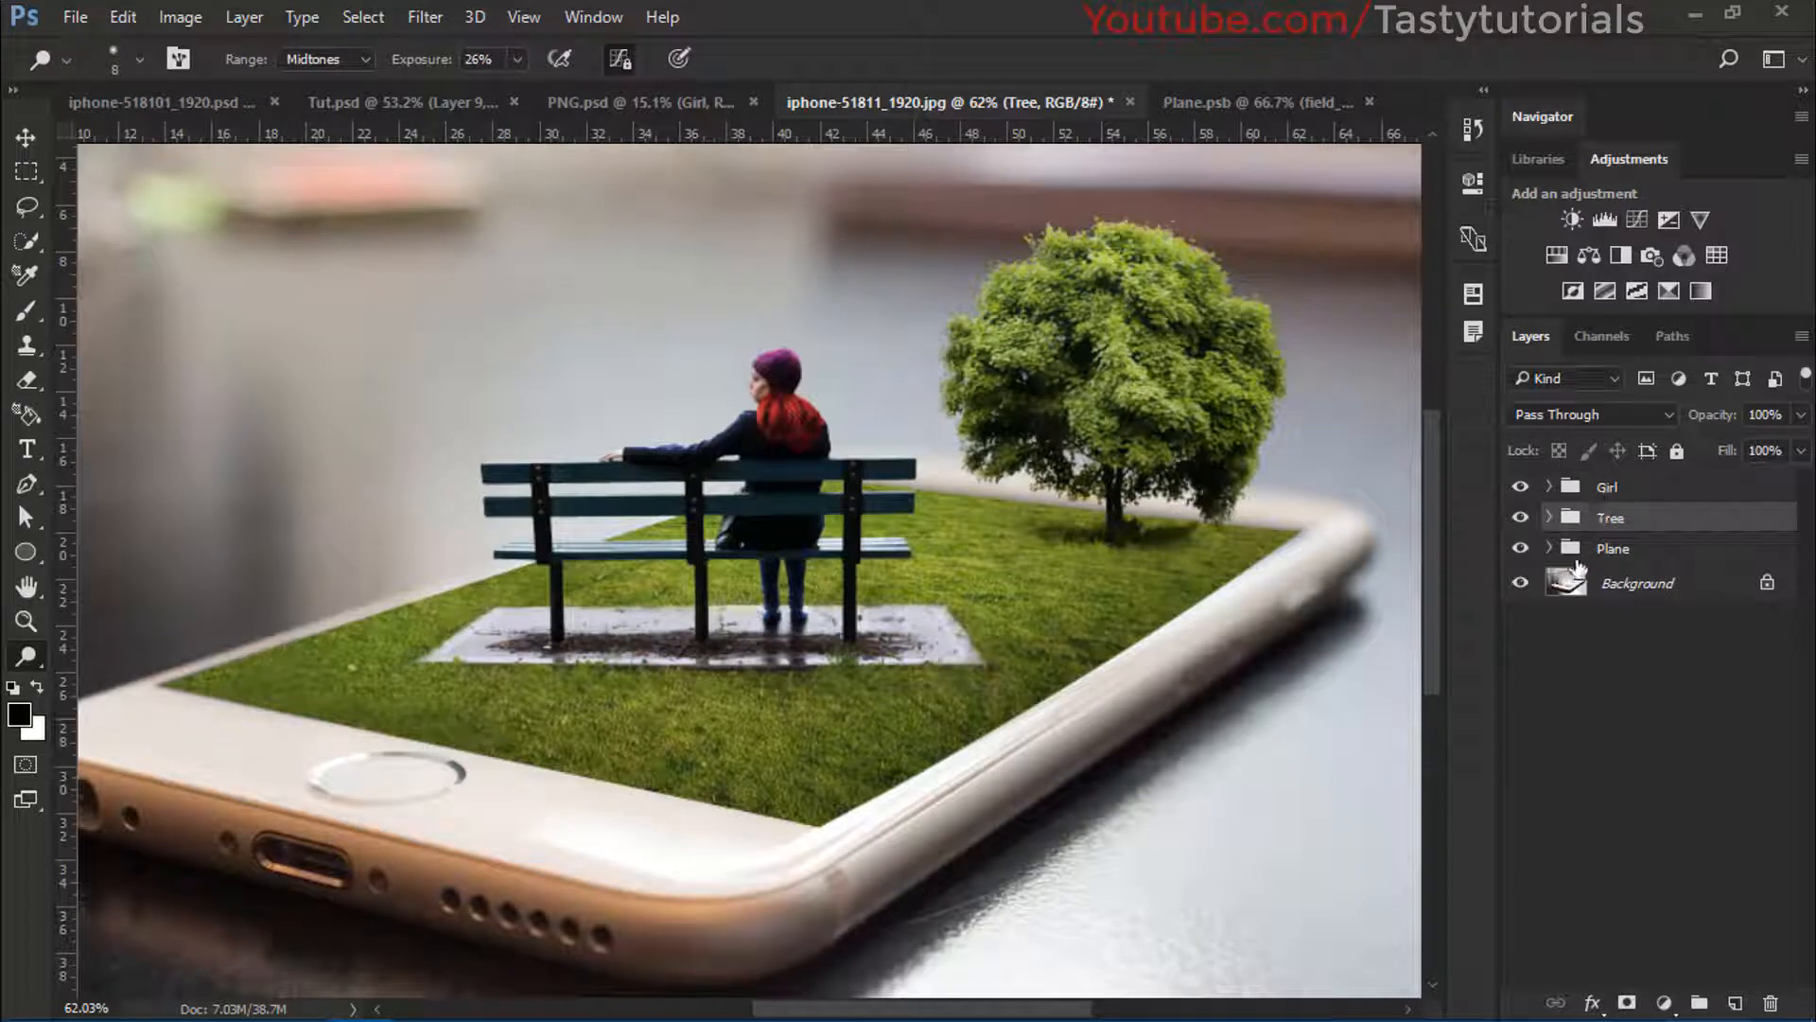
Combine the Tree and Plane groups into one group named Plane and Tree
{"action": "left_click", "coordinate": [1638, 551], "text": "shift"}
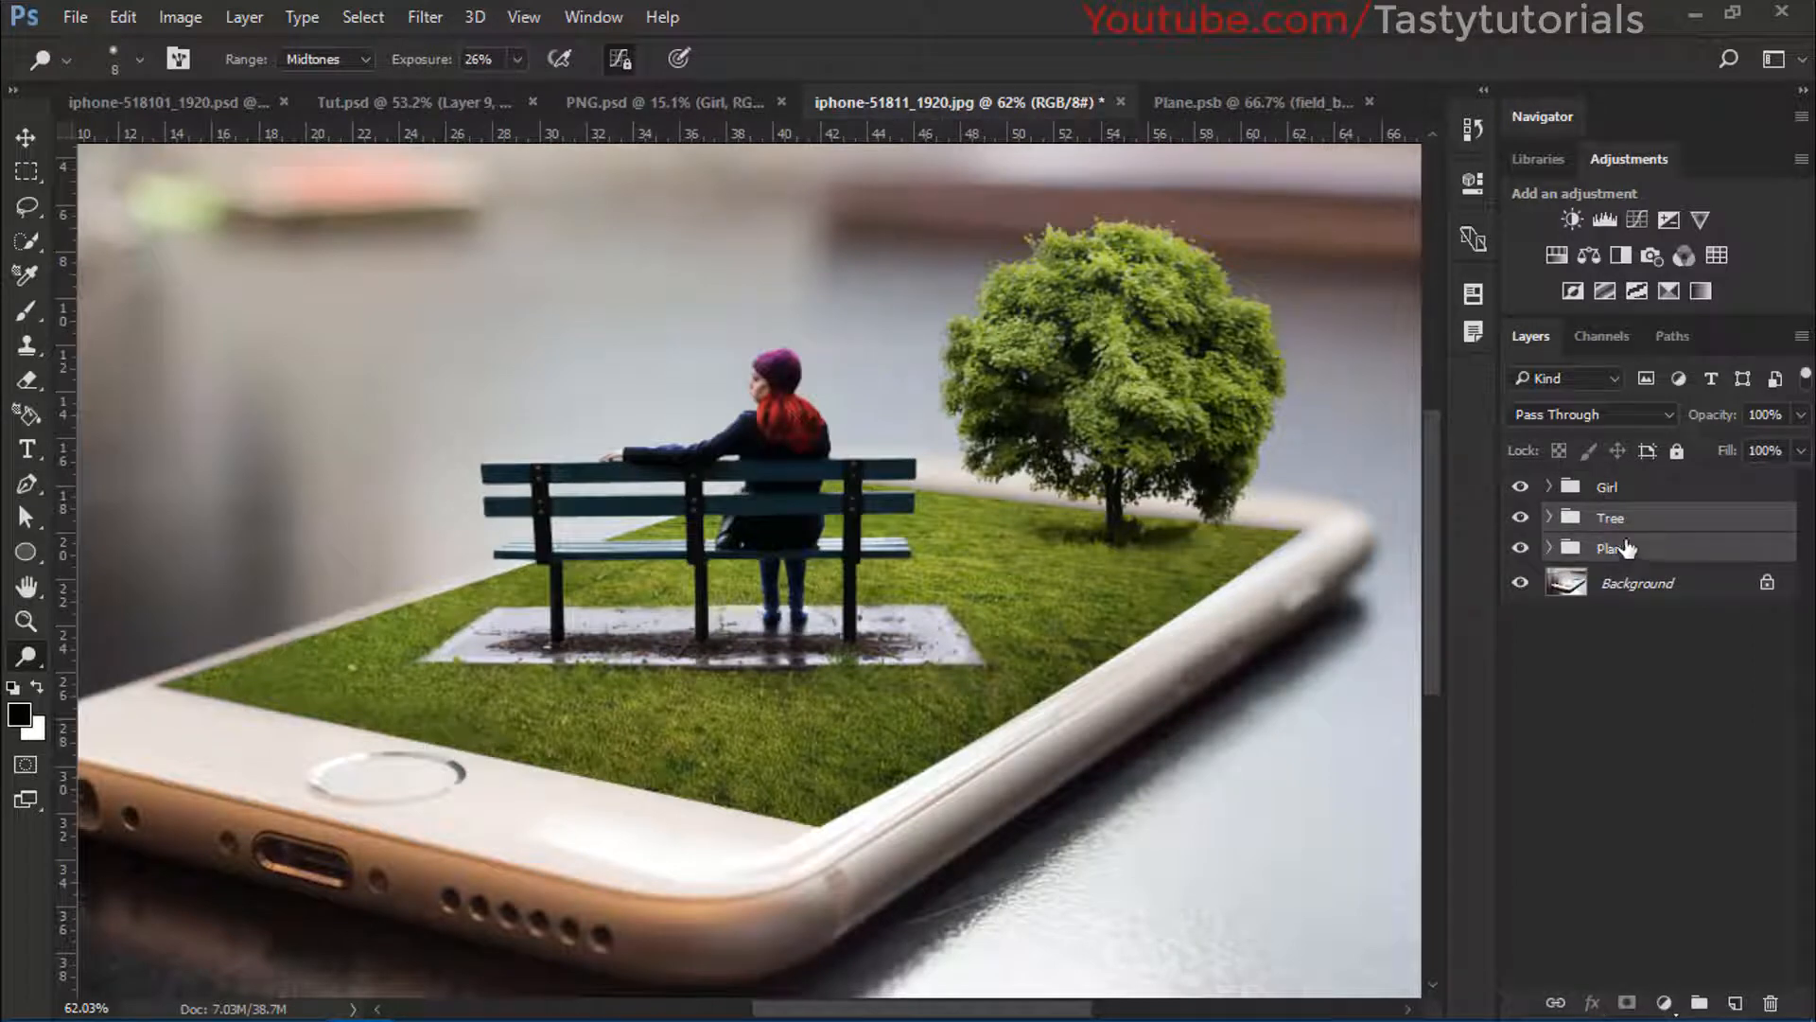
{"action": "key", "text": "ctrl+g"}
{"action": "double_click", "coordinate": [1614, 518]}
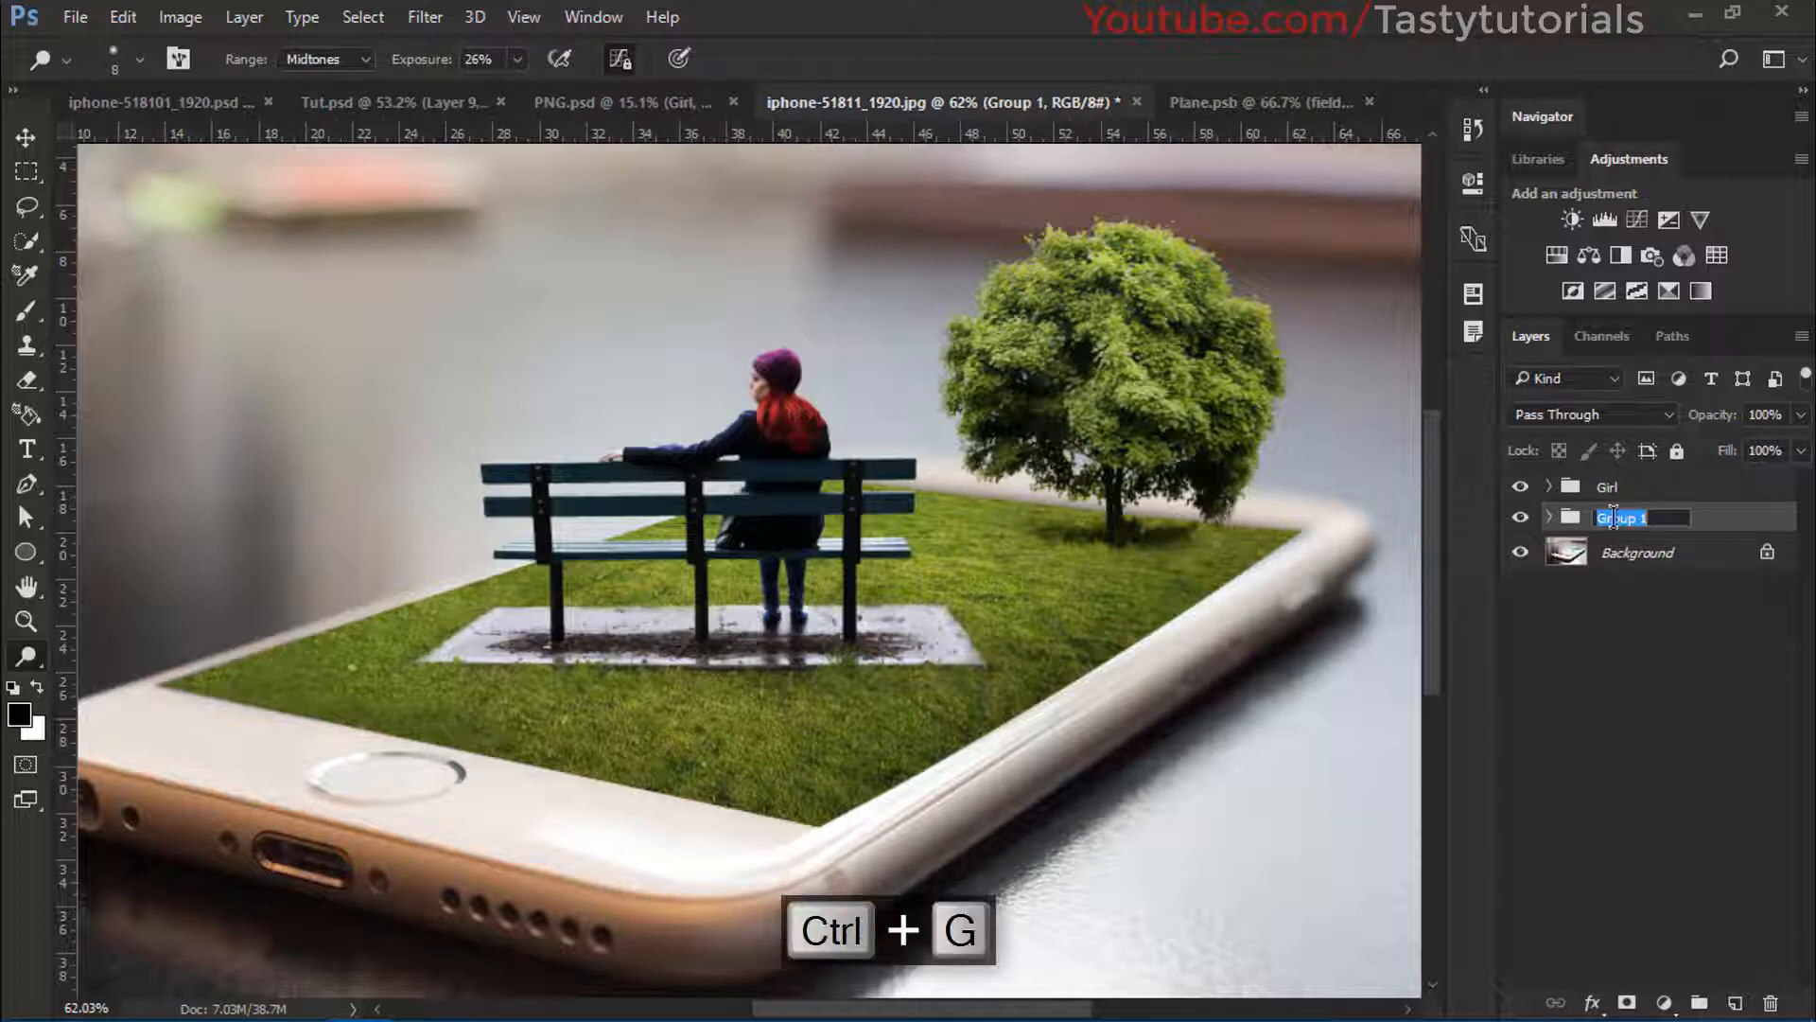
{"action": "type", "text": "Plane and Tree"}
{"action": "key", "text": "Return"}
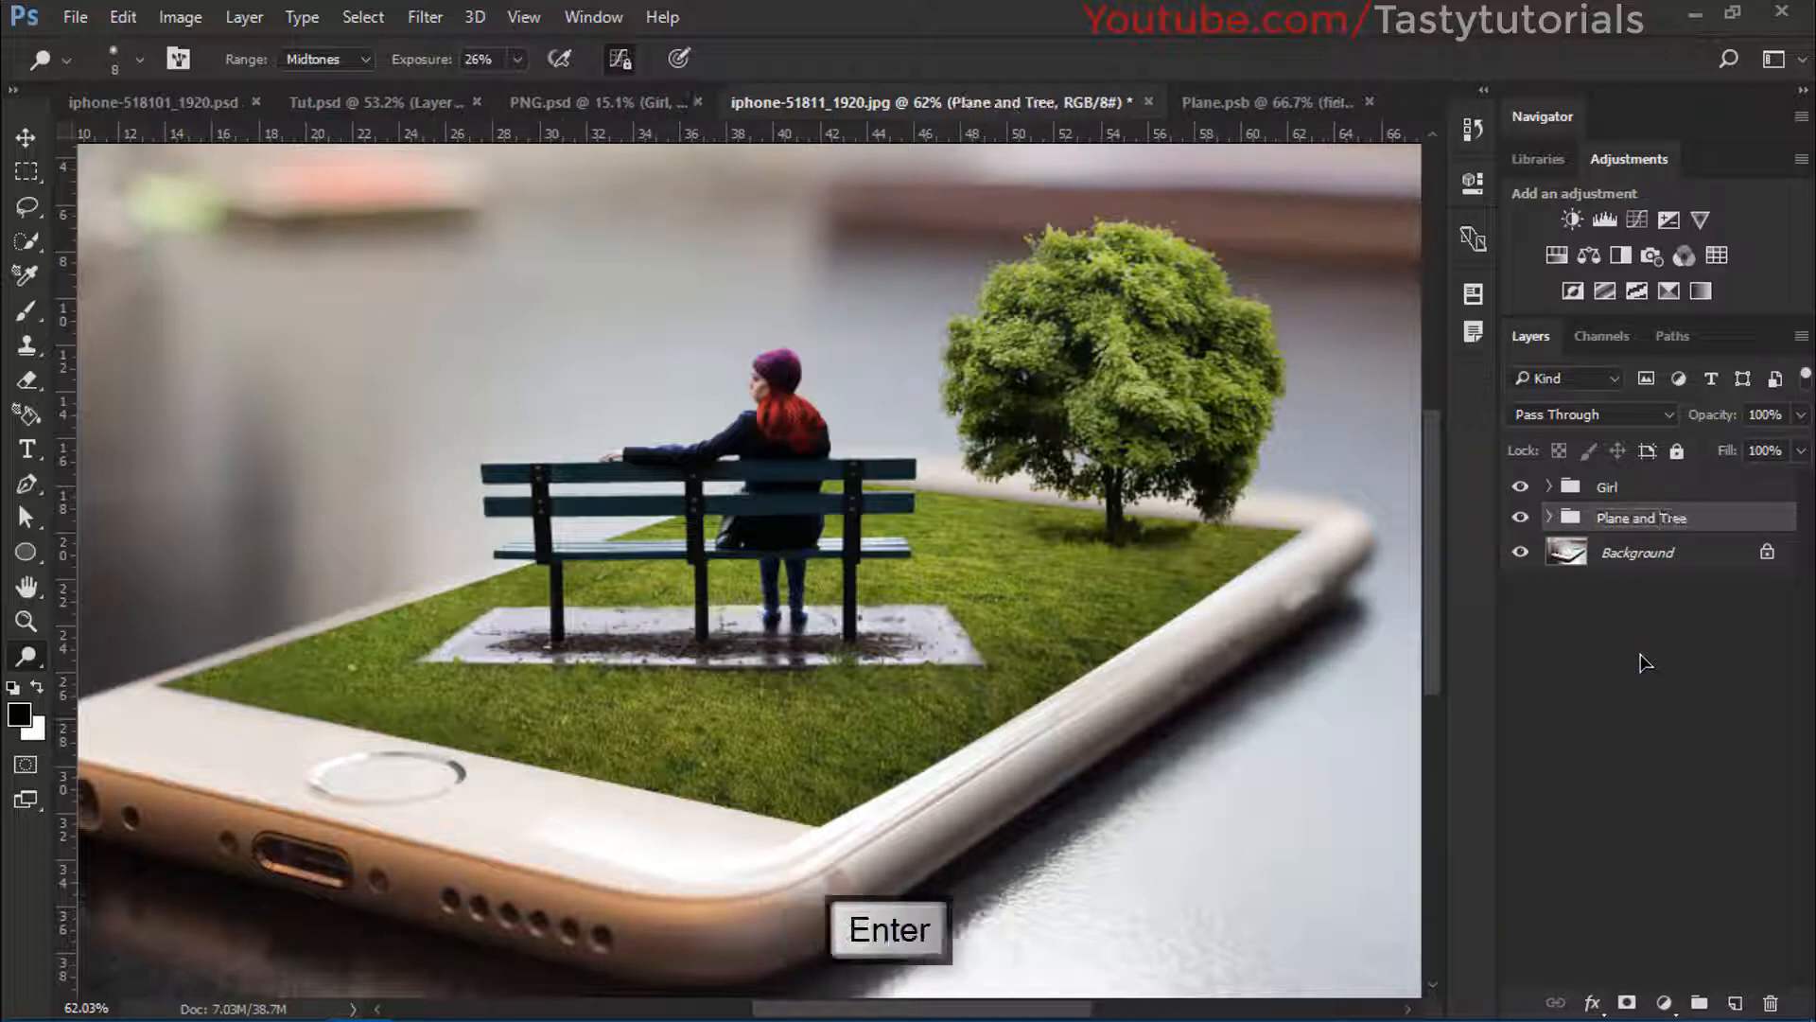
Convert the Plane and Tree group to a smart object and close the Plane.psb document
{"action": "right_click", "coordinate": [1655, 520]}
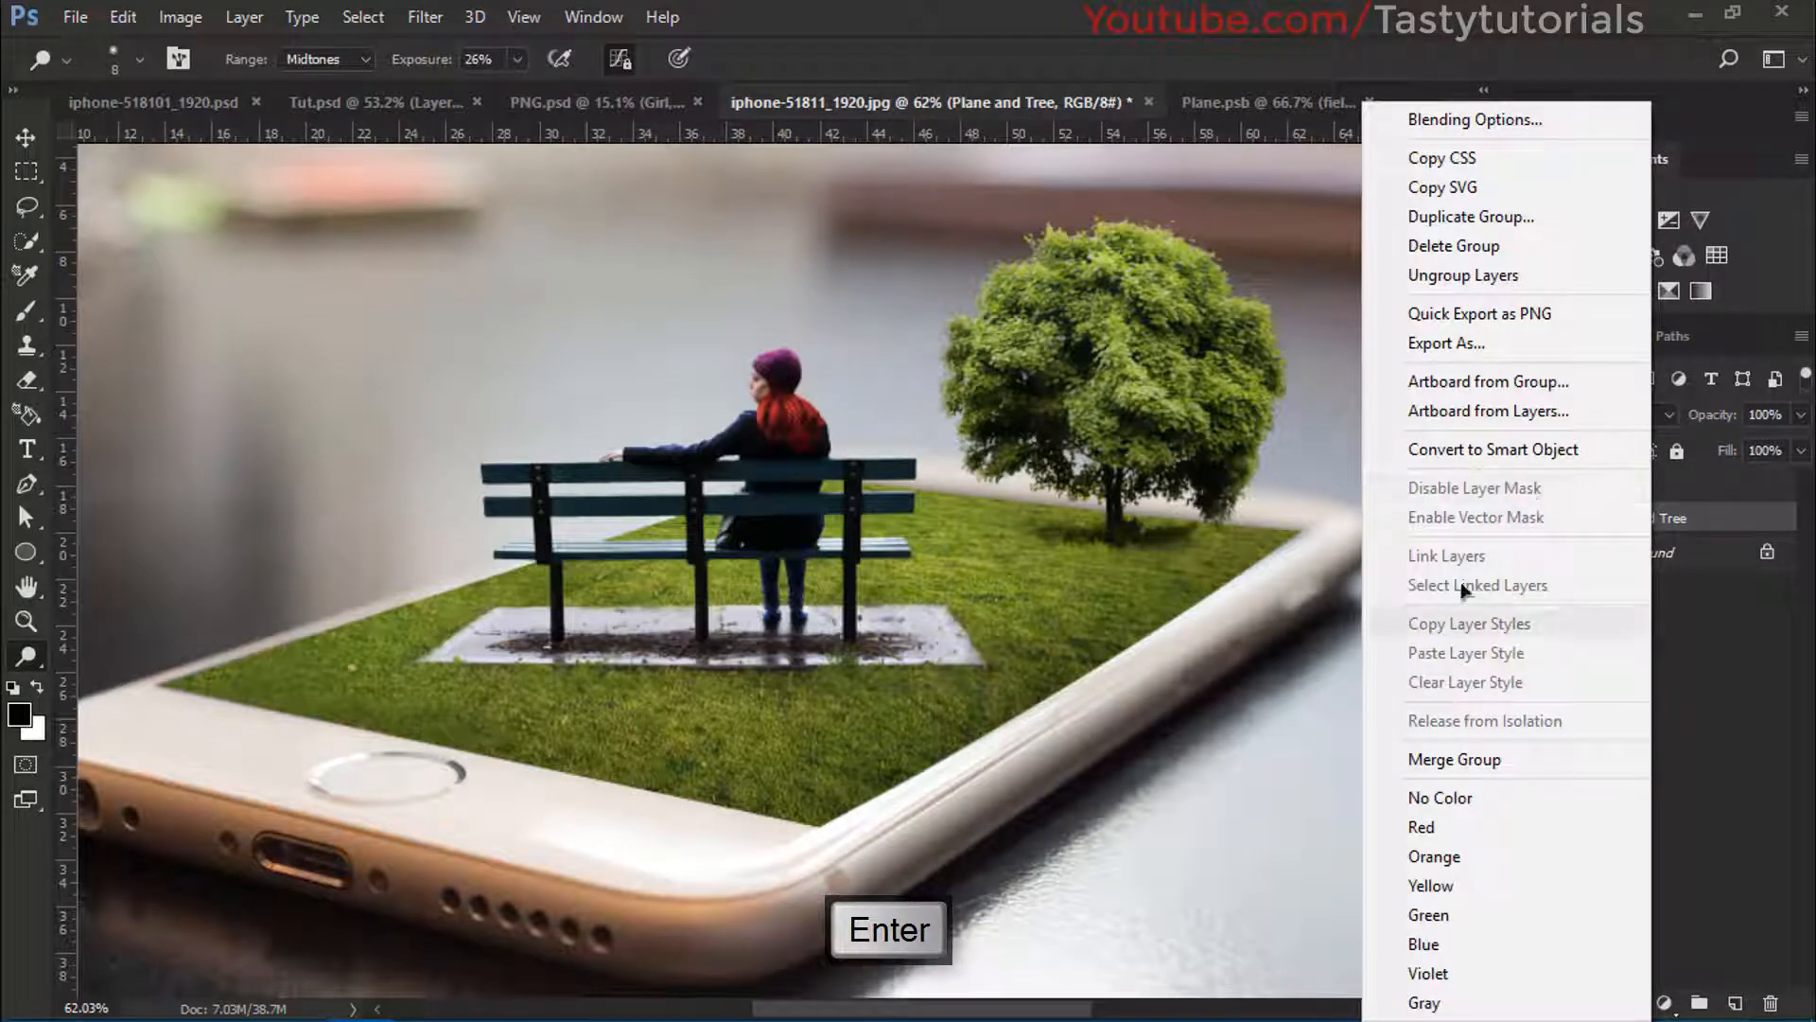
{"action": "left_click", "coordinate": [1485, 450]}
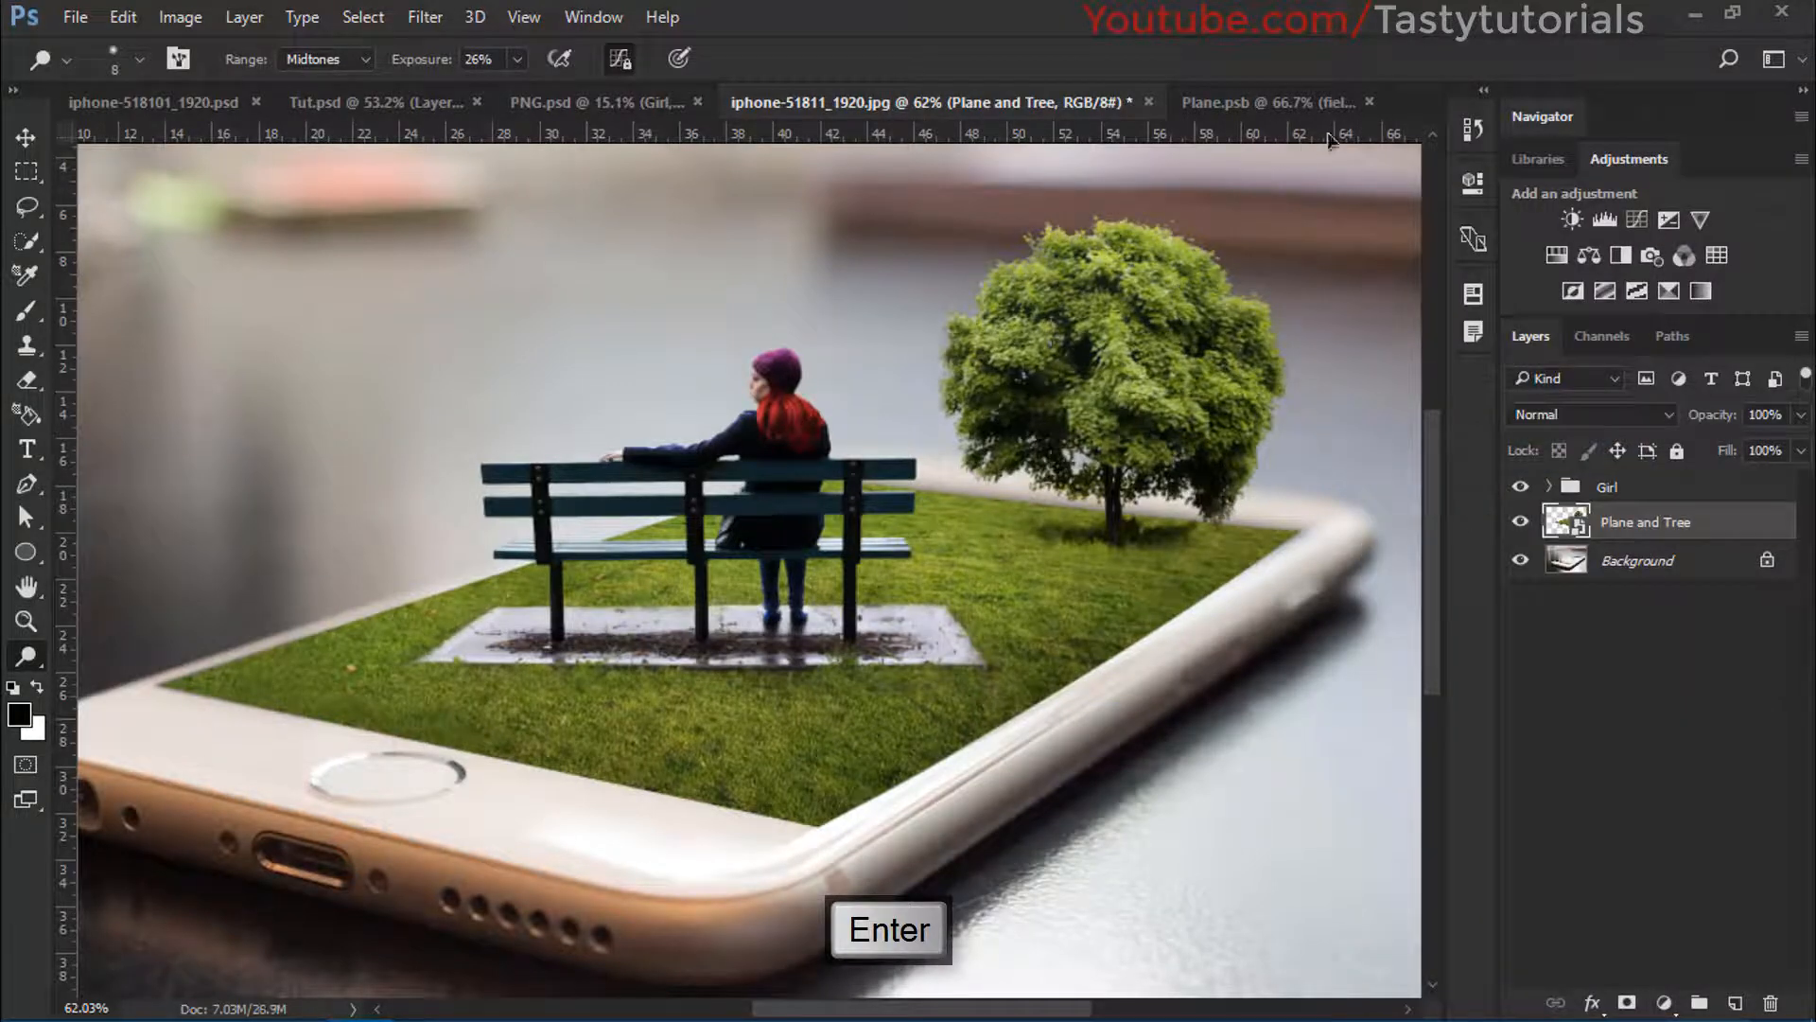
{"action": "left_click", "coordinate": [1369, 101]}
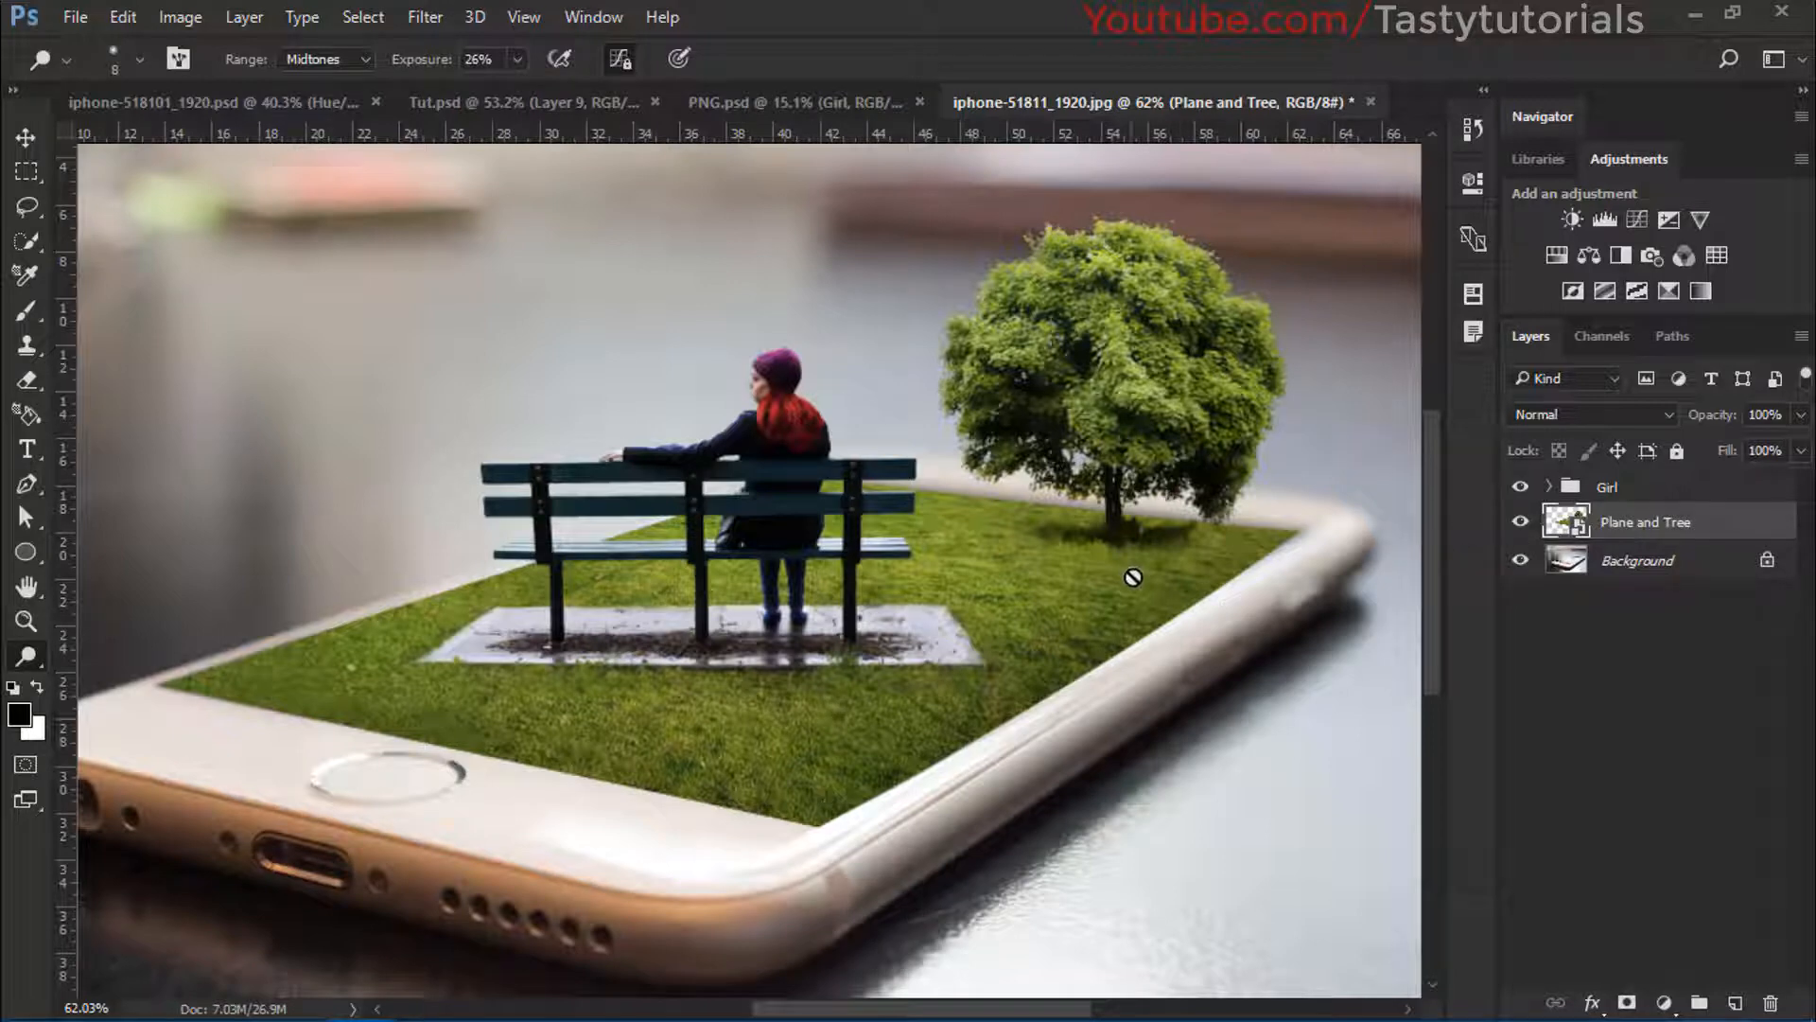
Open the contents of the Plane and Tree smart object and examine its nested Tree and Plane groups
{"action": "key", "text": "v"}
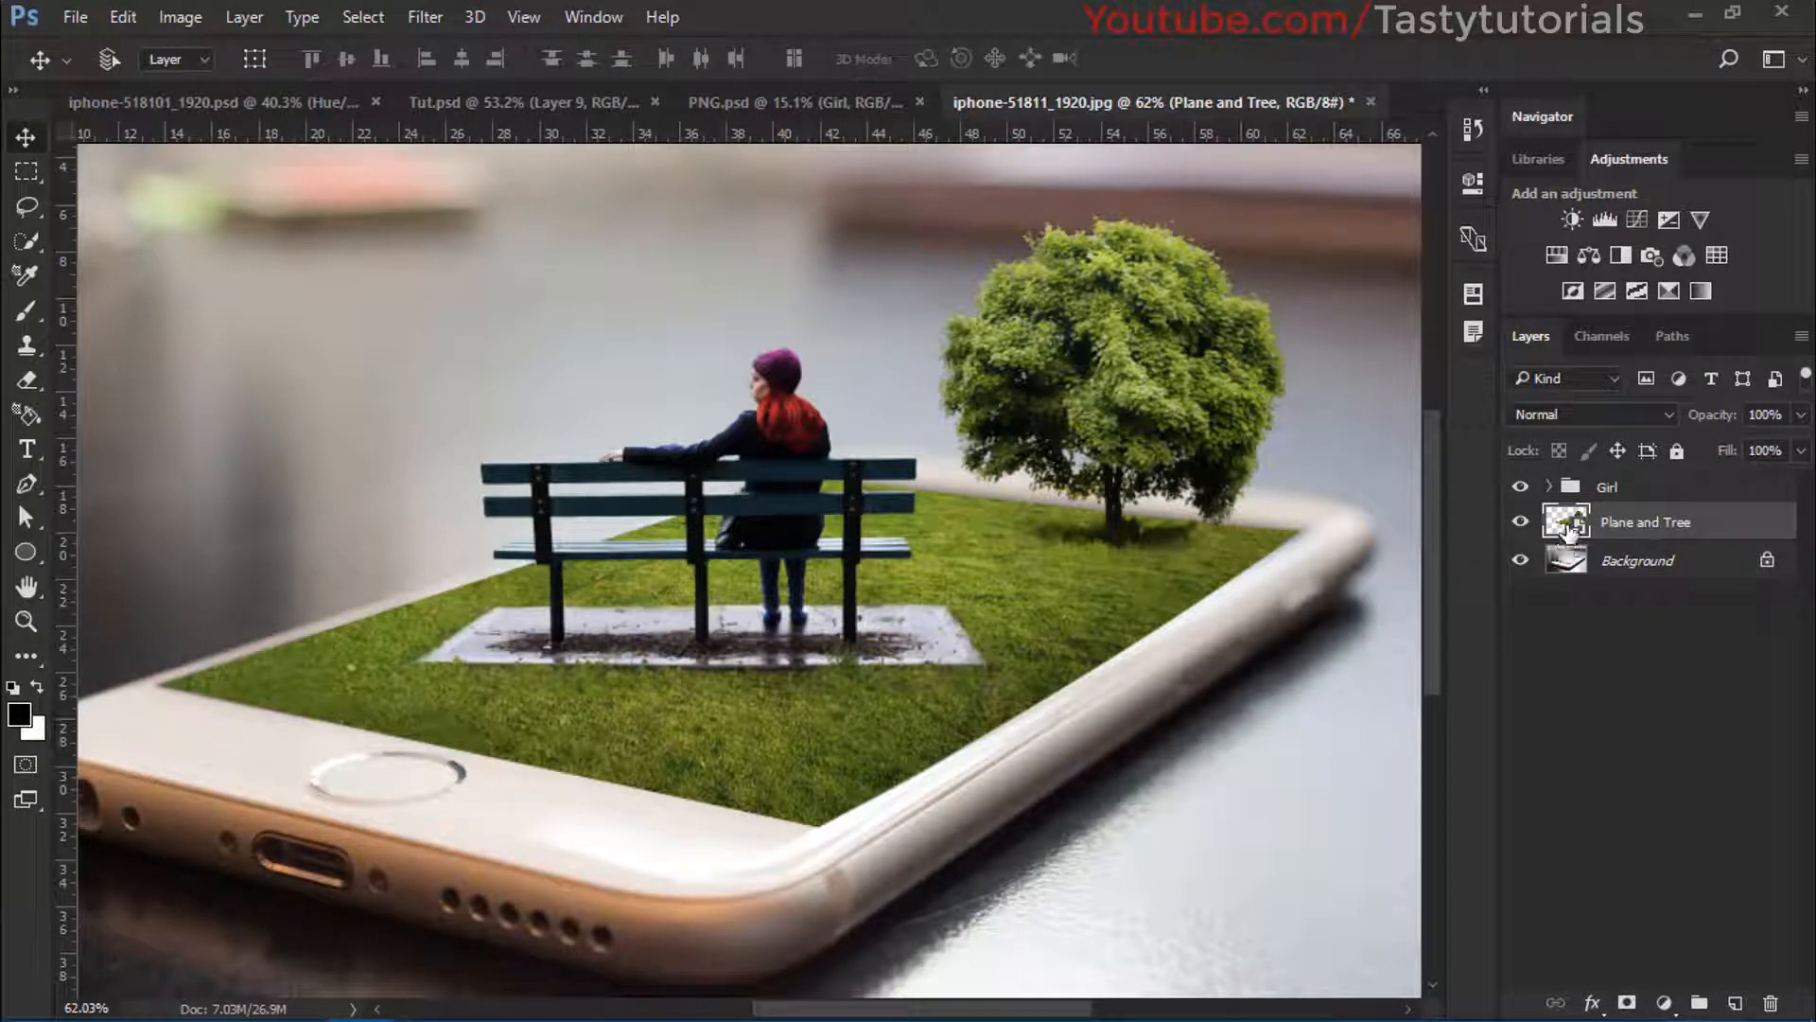
{"action": "double_click", "coordinate": [1567, 528]}
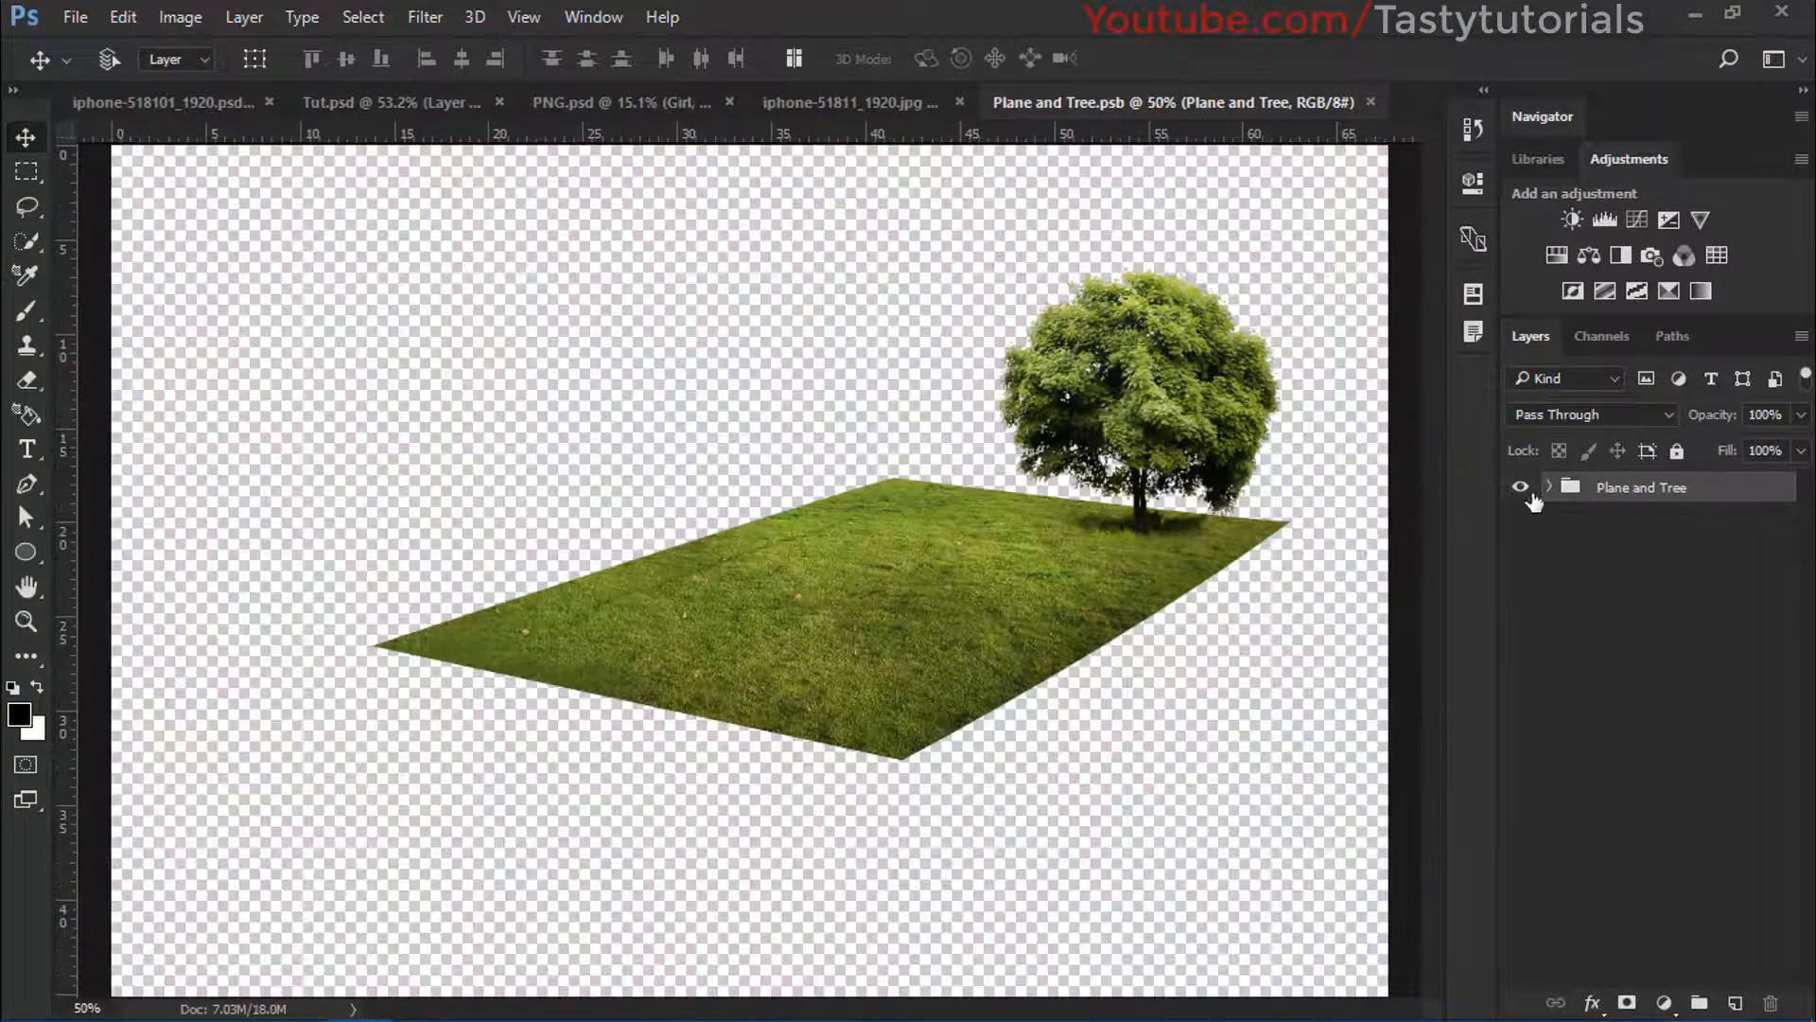
{"action": "left_click", "coordinate": [1549, 486]}
{"action": "left_click", "coordinate": [1569, 518]}
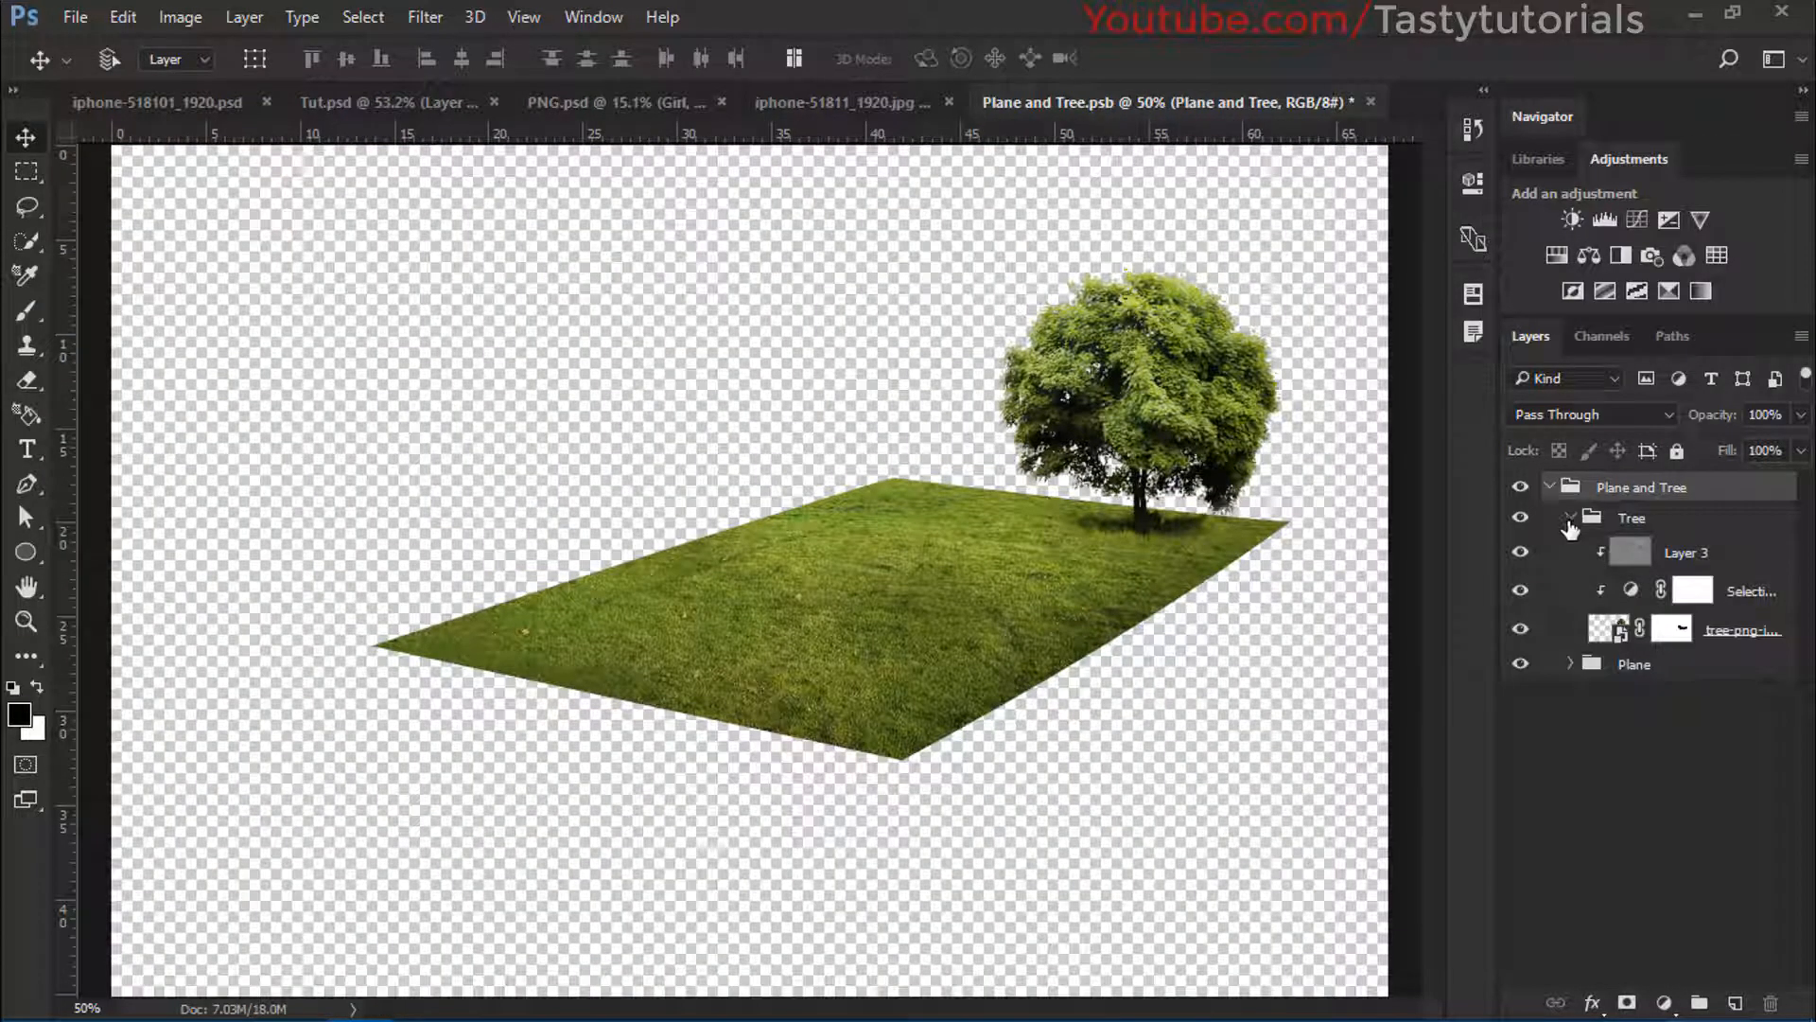
{"action": "left_click", "coordinate": [1569, 518]}
{"action": "left_click", "coordinate": [1549, 487]}
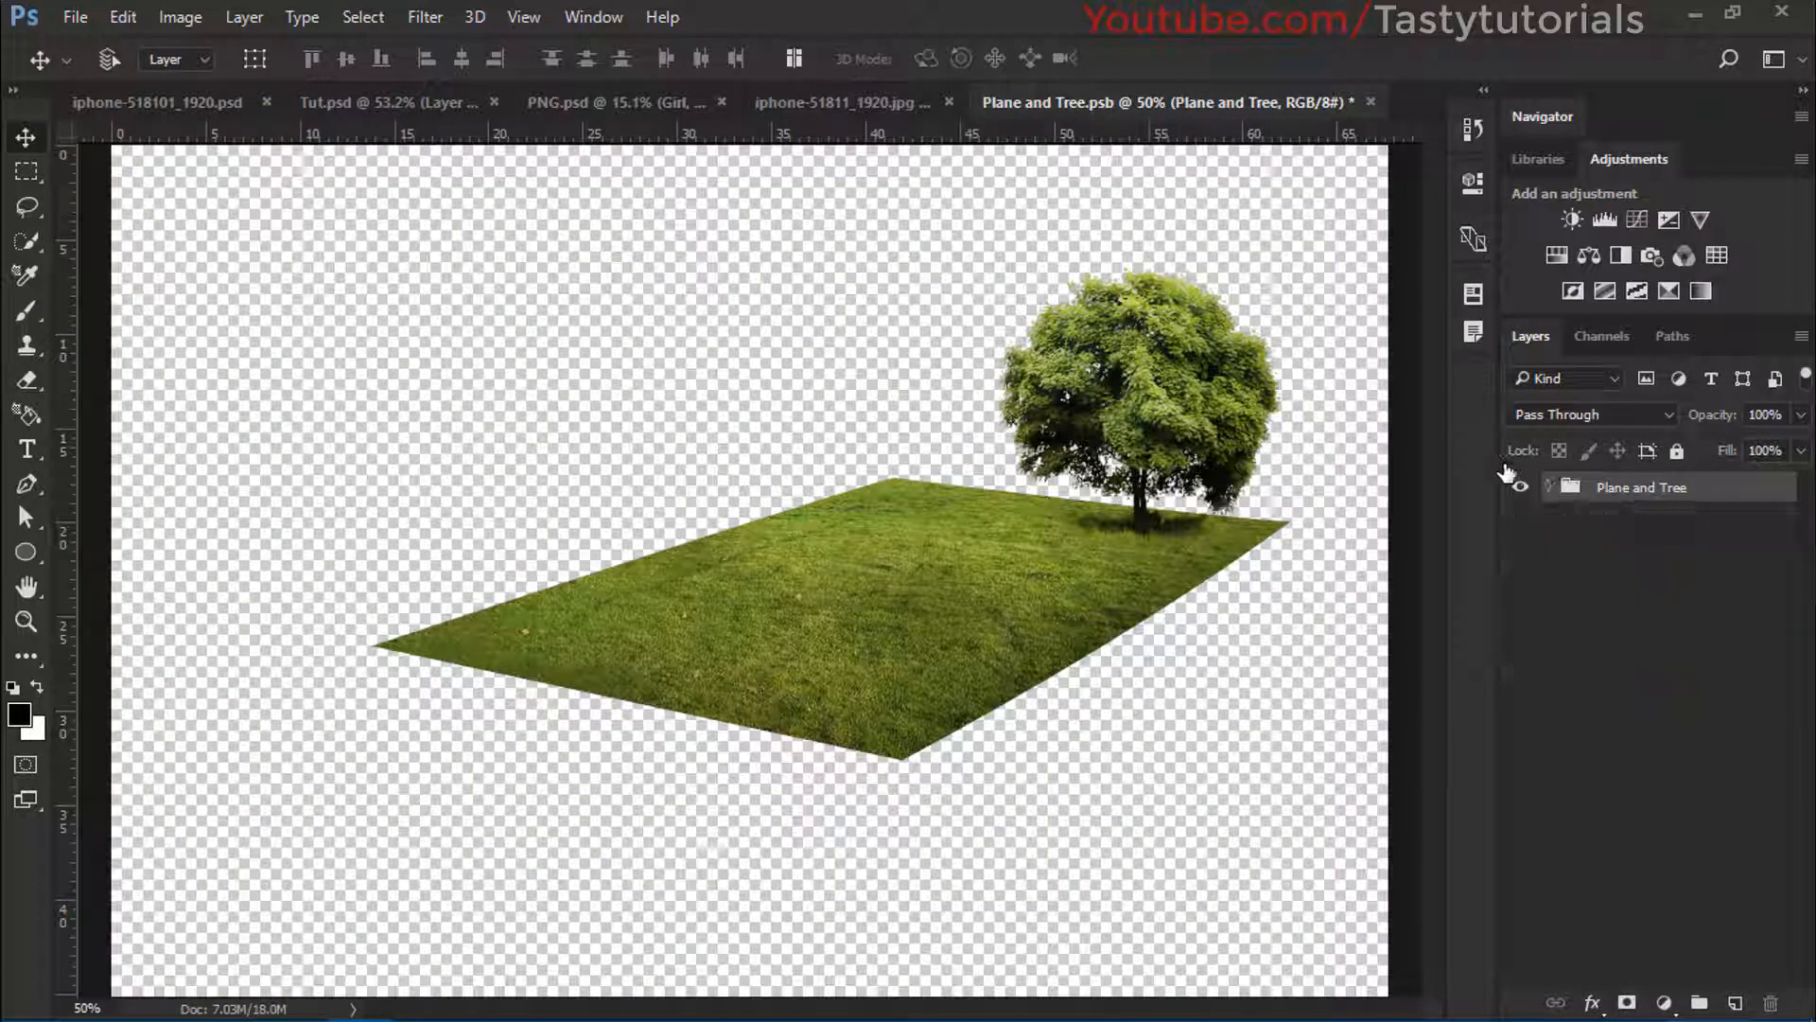
{"action": "left_click", "coordinate": [1370, 103]}
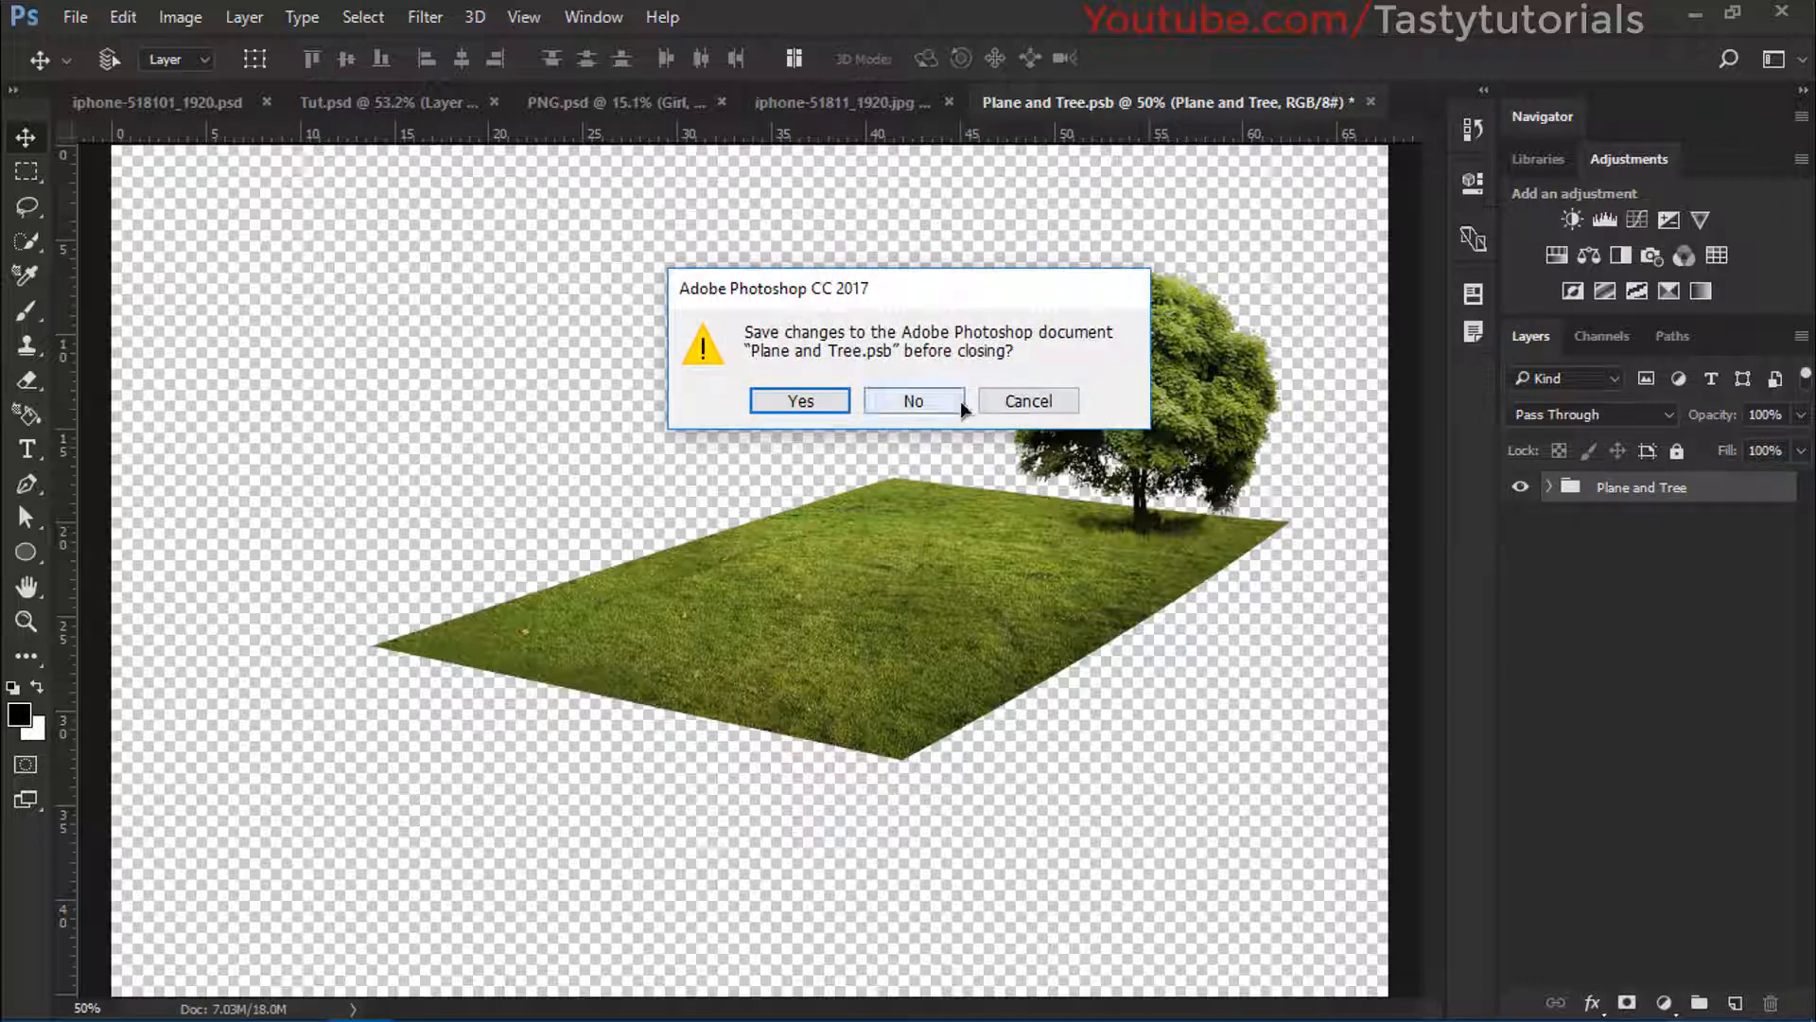
{"action": "left_click", "coordinate": [1024, 405]}
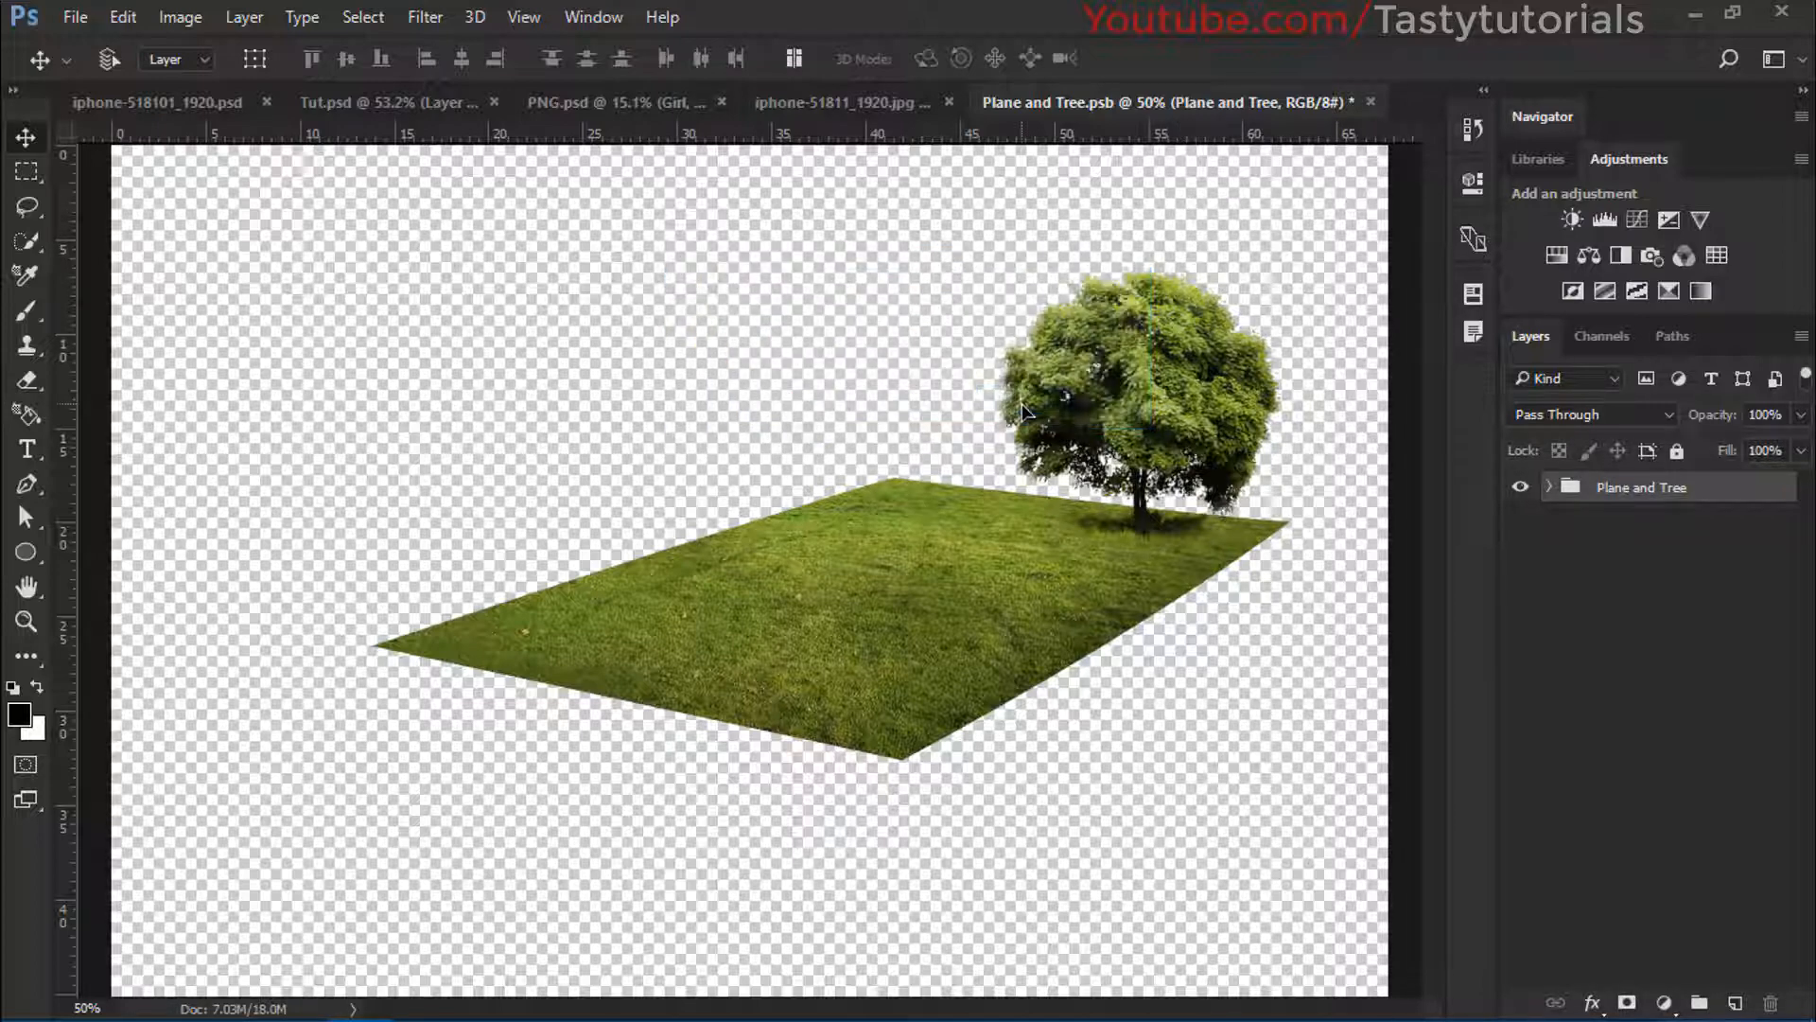
Start a Tilt-Shift blur on the Plane and Tree smart object in the phone composite, centring its focus on the grass's front corner
{"action": "left_click", "coordinate": [903, 103]}
{"action": "scroll", "coordinate": [1316, 585], "scroll_direction": "up", "scroll_amount": 2}
{"action": "scroll", "coordinate": [1317, 584], "scroll_direction": "down", "scroll_amount": 1}
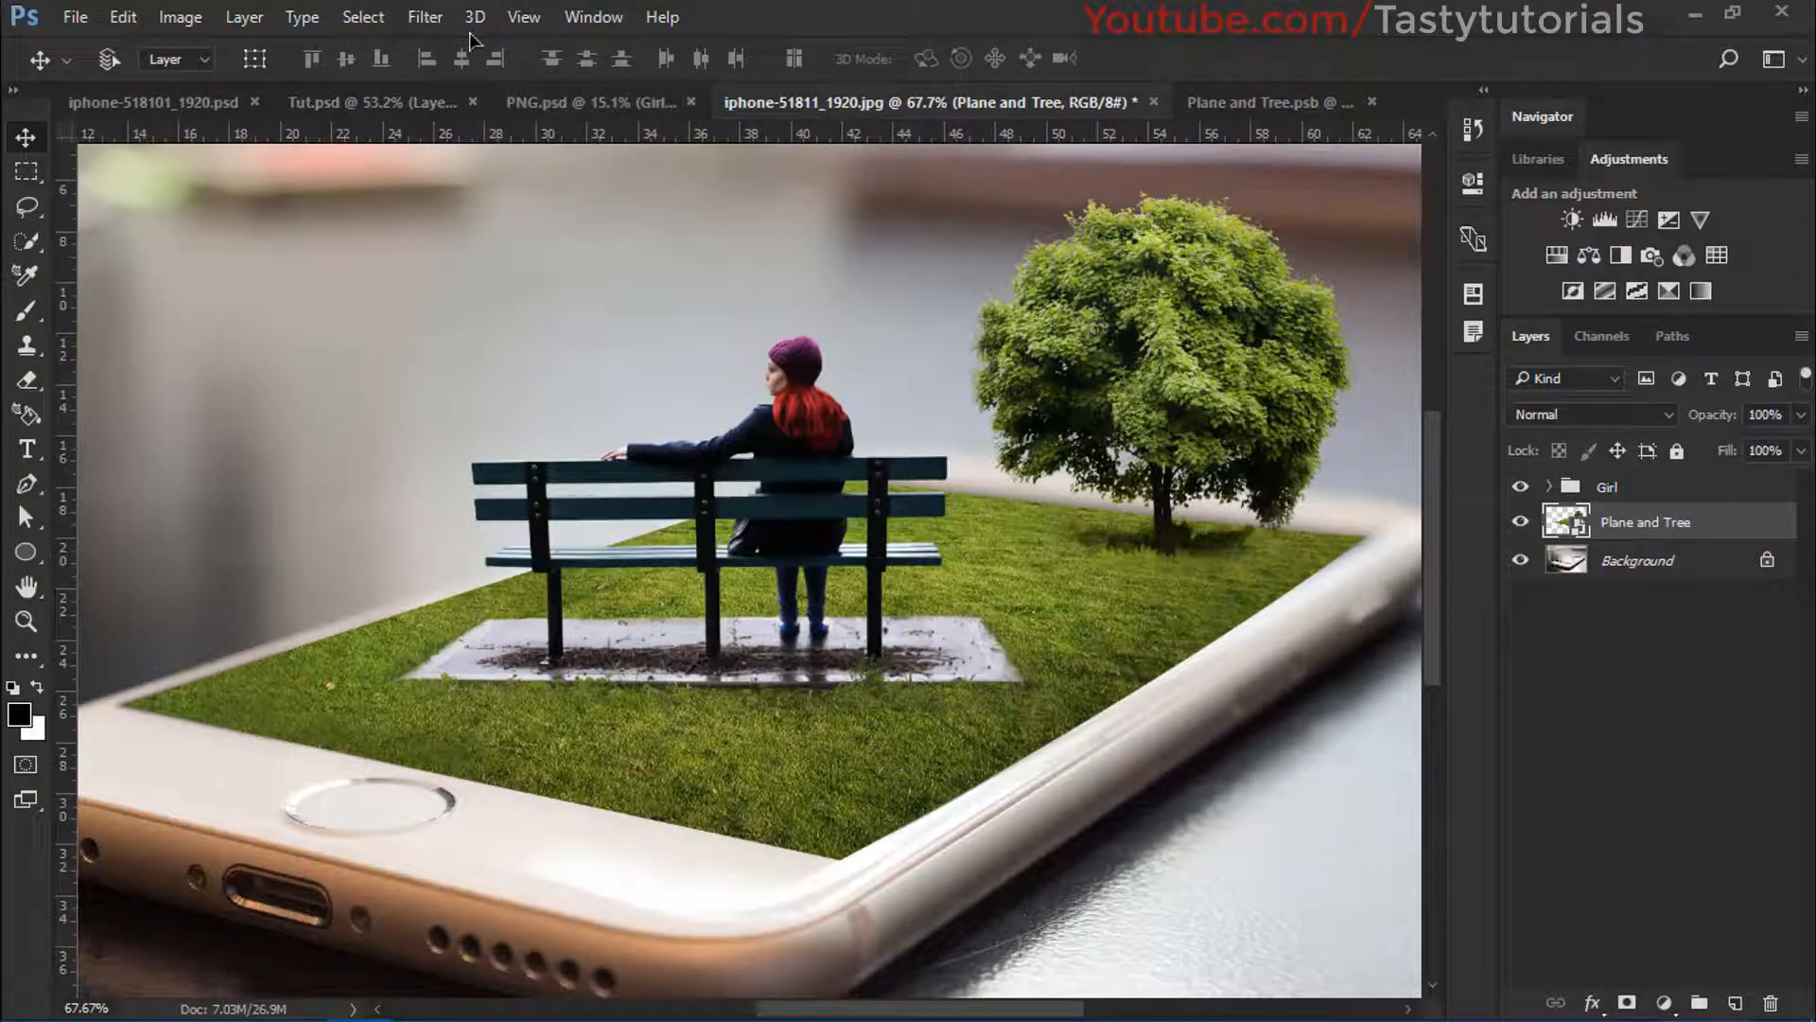
{"action": "left_click", "coordinate": [425, 17]}
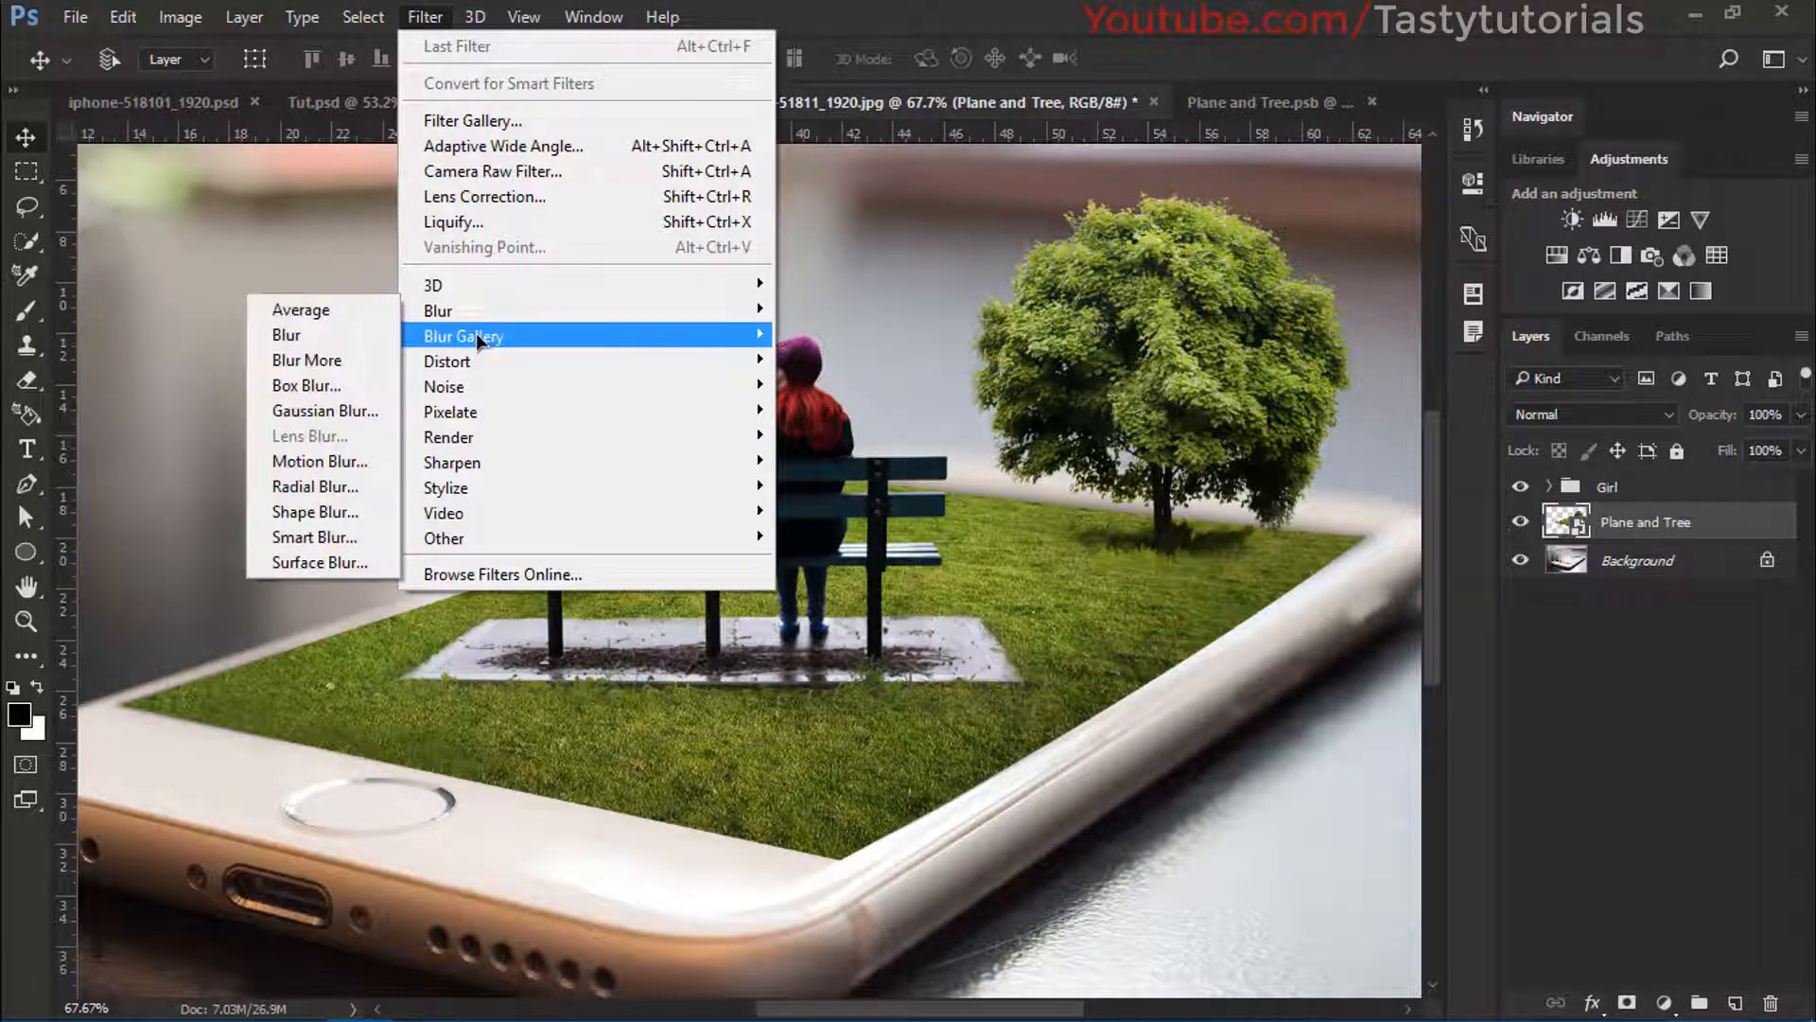
{"action": "mouse_move", "coordinate": [475, 335]}
{"action": "left_click", "coordinate": [333, 385]}
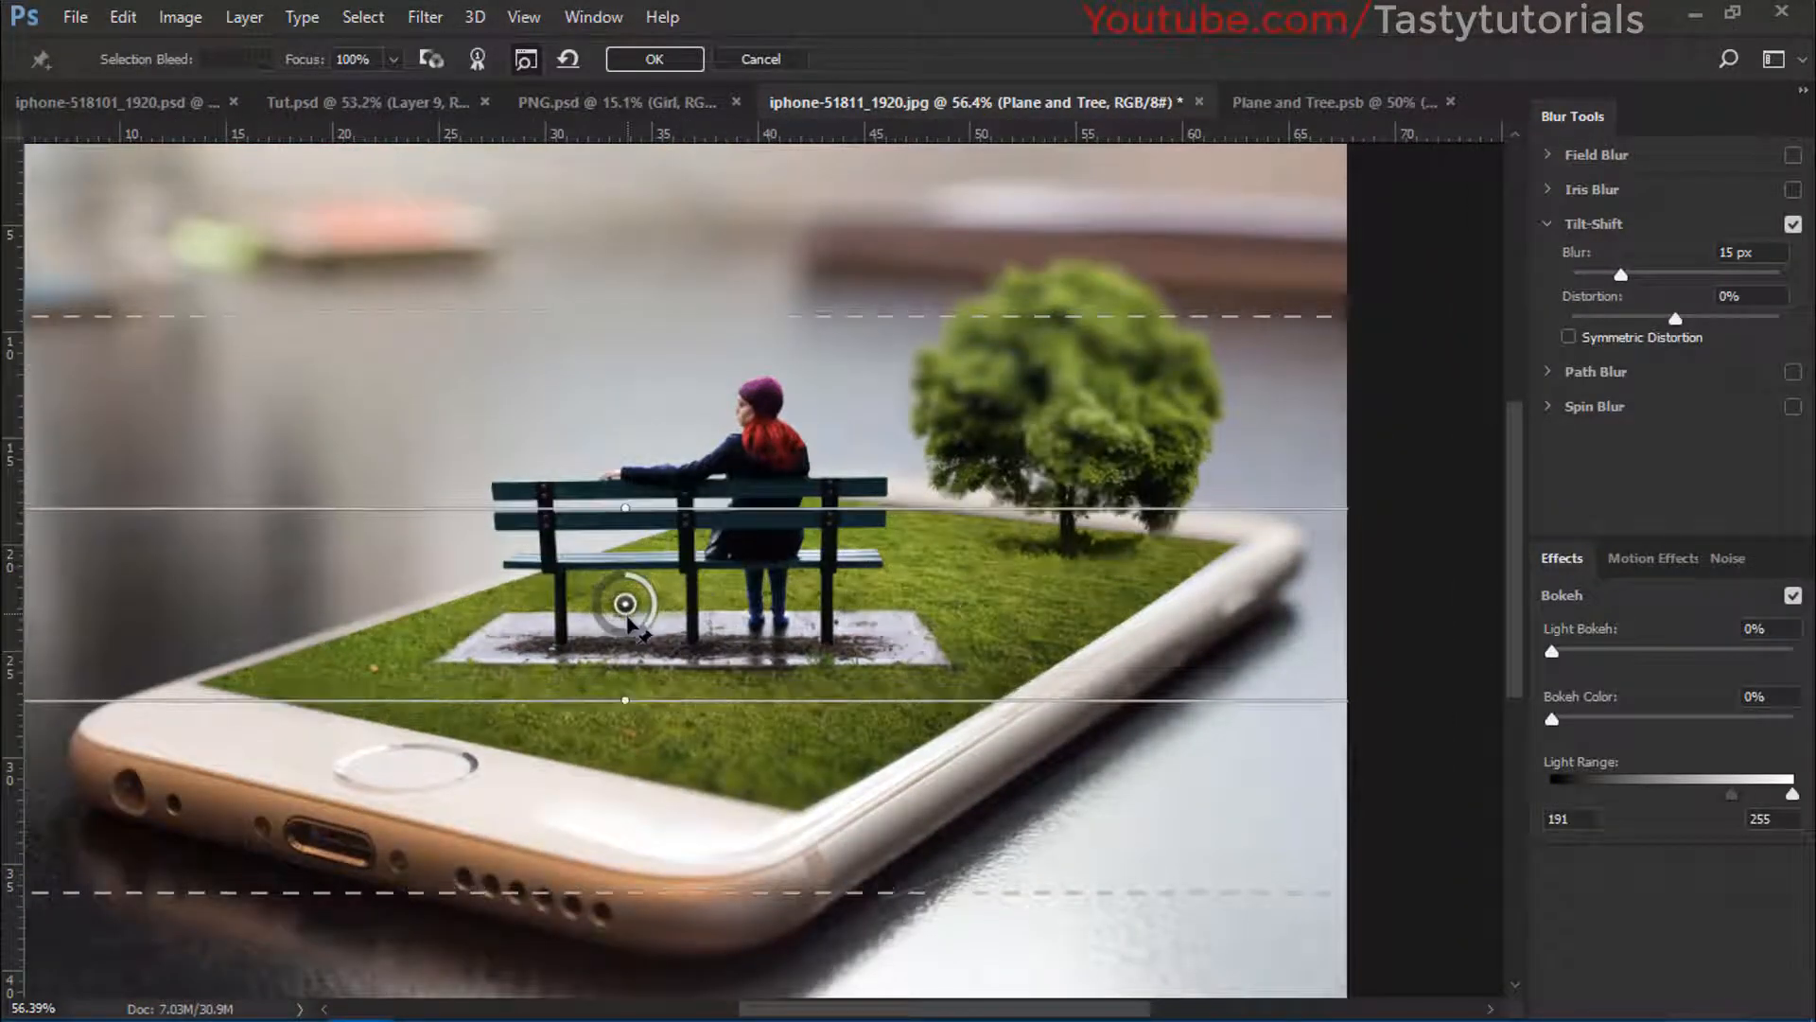
{"action": "left_click_drag", "start_coordinate": [627, 598], "coordinate": [747, 790]}
{"action": "scroll", "coordinate": [757, 790], "scroll_direction": "up", "scroll_amount": 3}
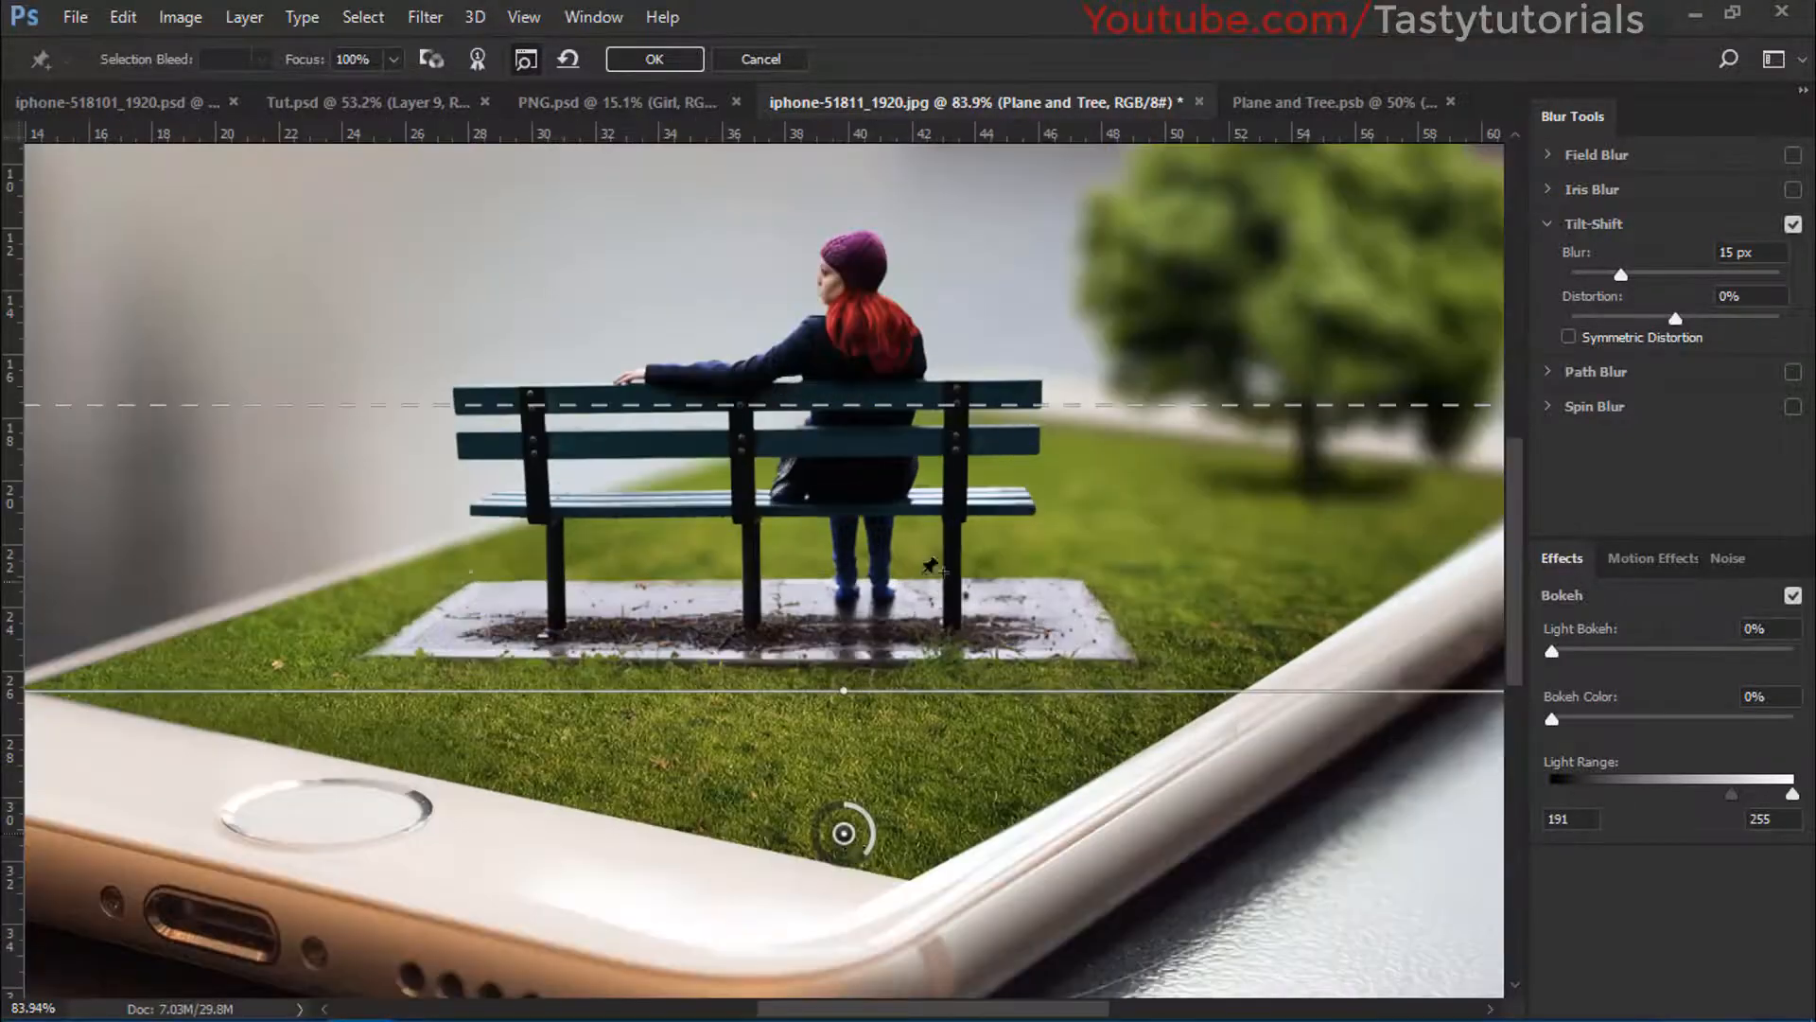
{"action": "left_click_drag", "start_coordinate": [843, 832], "coordinate": [839, 857]}
{"action": "scroll", "coordinate": [852, 842], "scroll_direction": "down", "scroll_amount": 2}
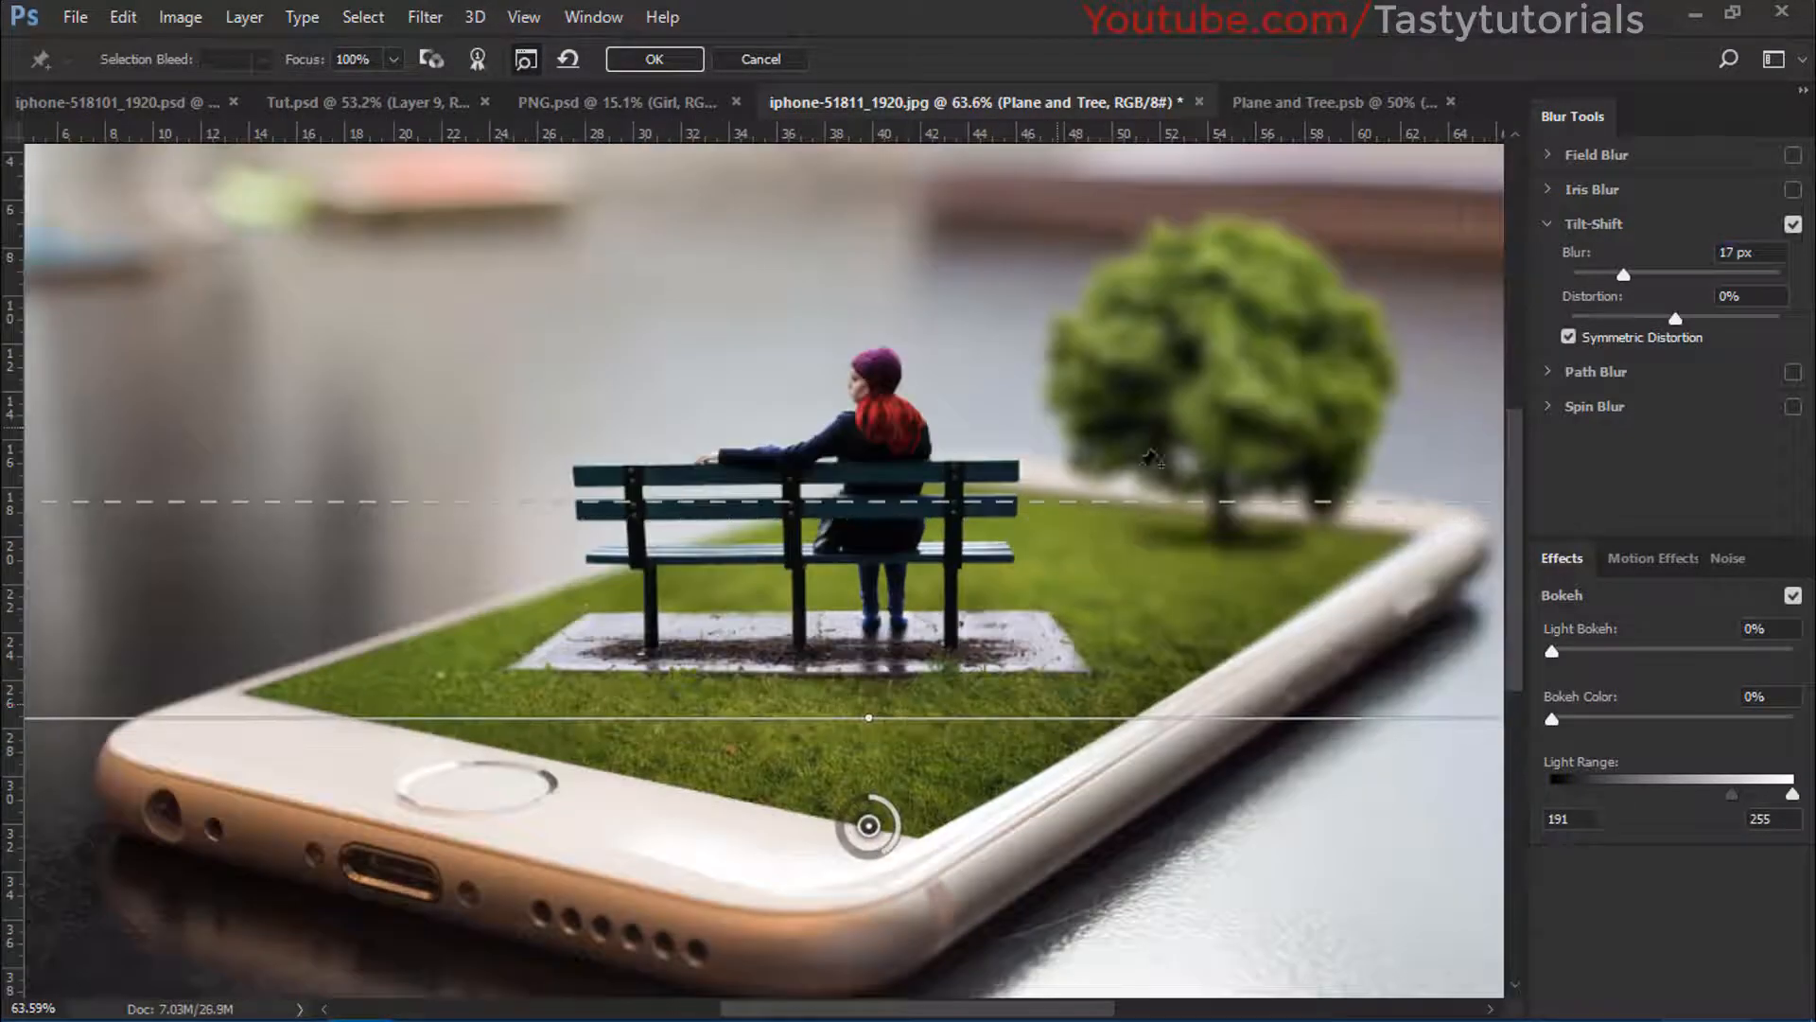
Set the Tilt-Shift blur to about 17 px with symmetric distortion and apply the filter
{"action": "double_click", "coordinate": [1741, 251]}
{"action": "key", "text": "Down"}
{"action": "left_click", "coordinate": [649, 60]}
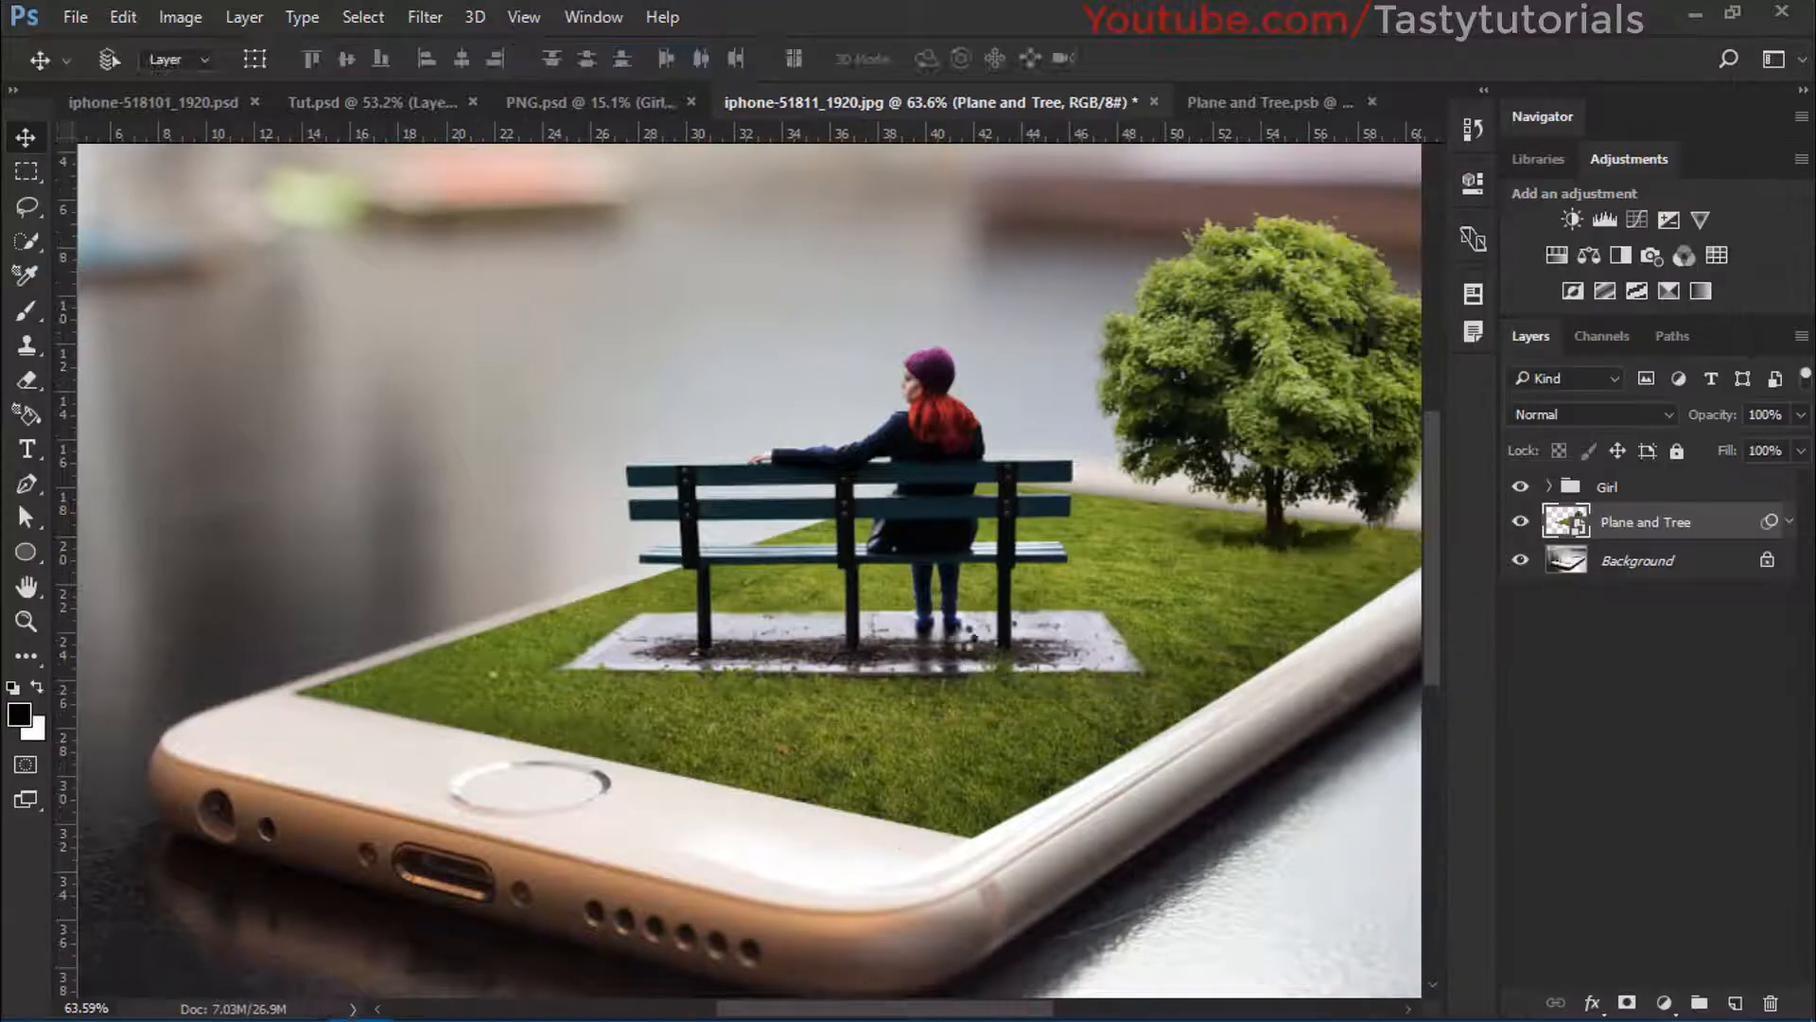
Target the Plane and Tree smart filter mask and set the Brush tool to 100% opacity and 100% flow
{"action": "scroll", "coordinate": [974, 620], "scroll_direction": "up", "scroll_amount": 9}
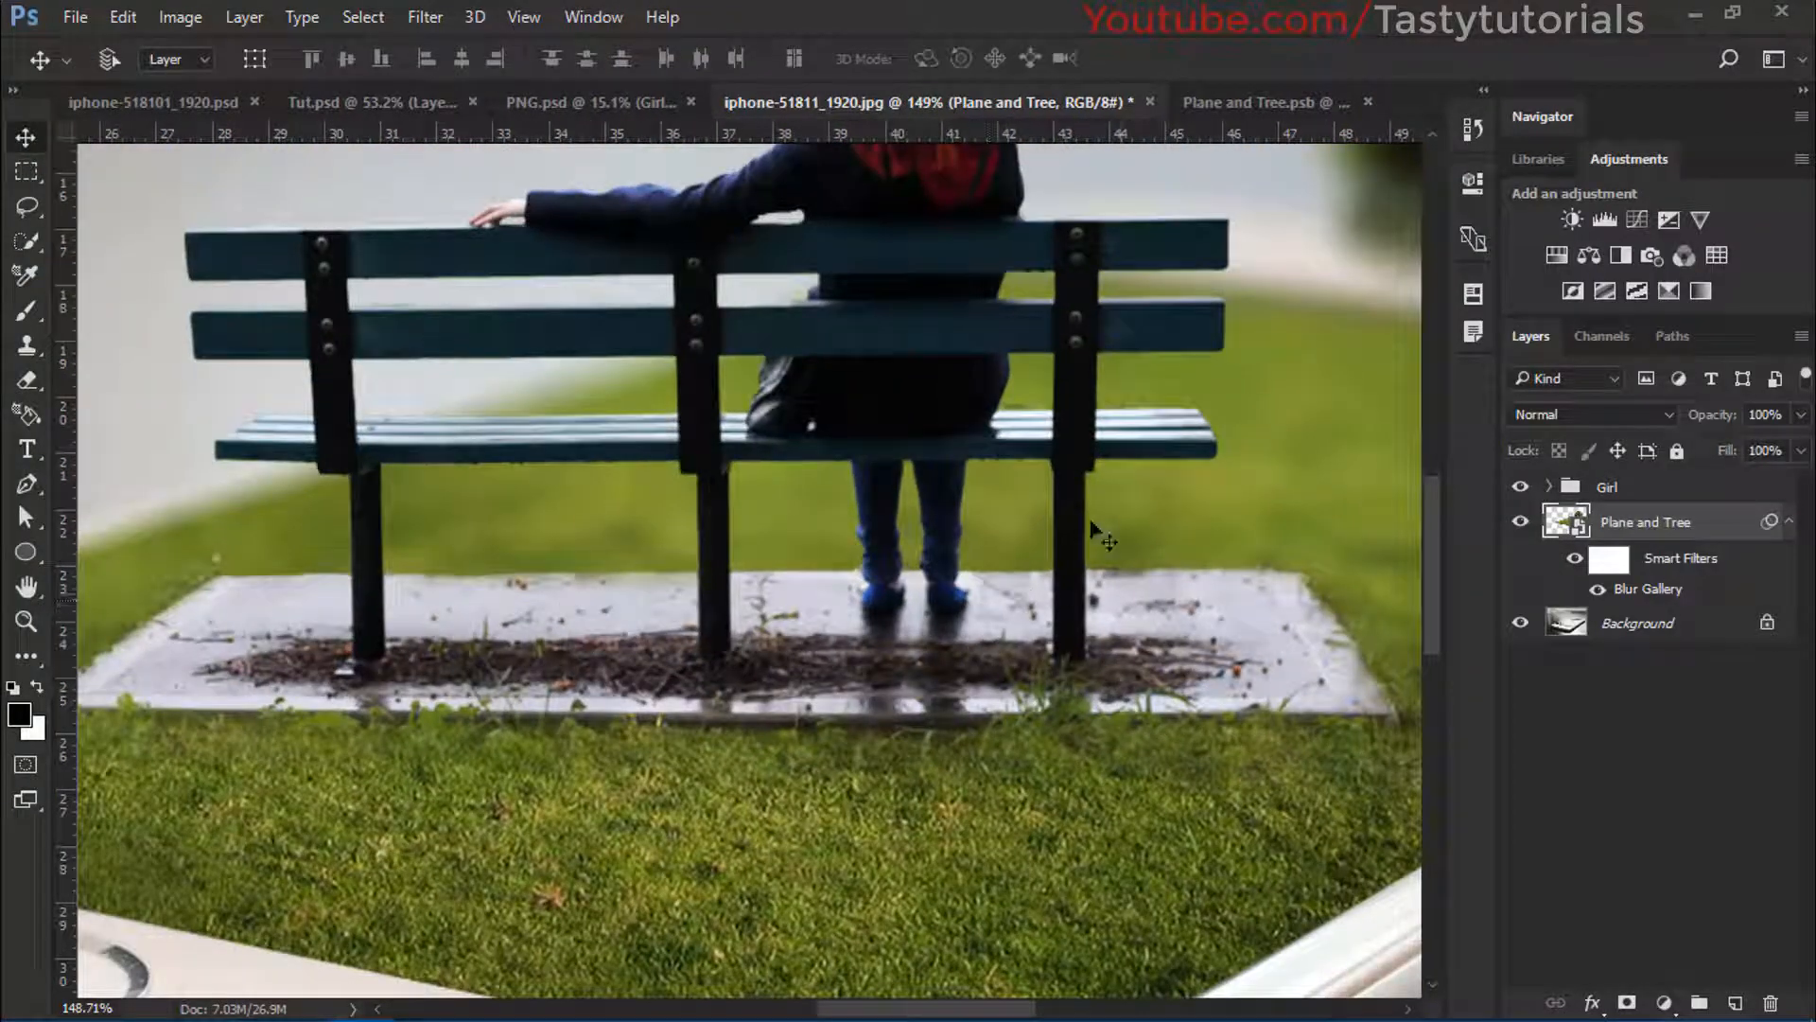
{"action": "scroll", "coordinate": [993, 568], "scroll_direction": "down", "scroll_amount": 5}
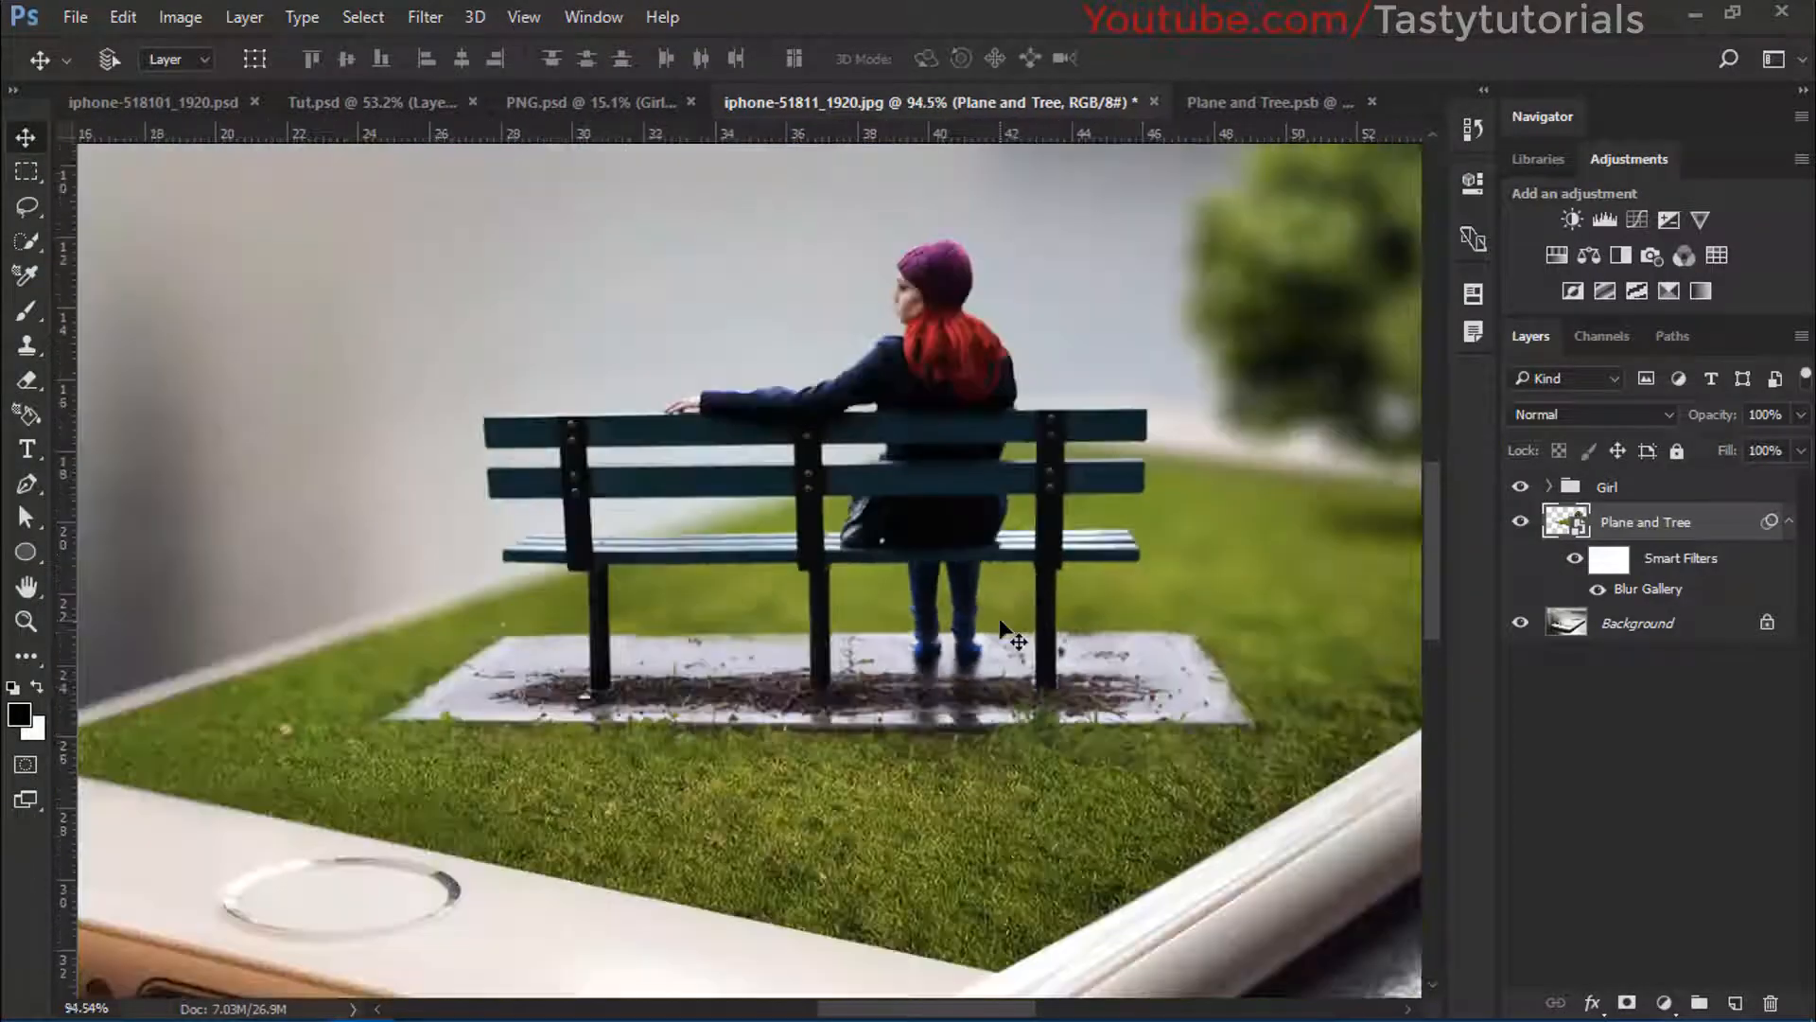
{"action": "scroll", "coordinate": [1002, 629], "scroll_direction": "down", "scroll_amount": 4}
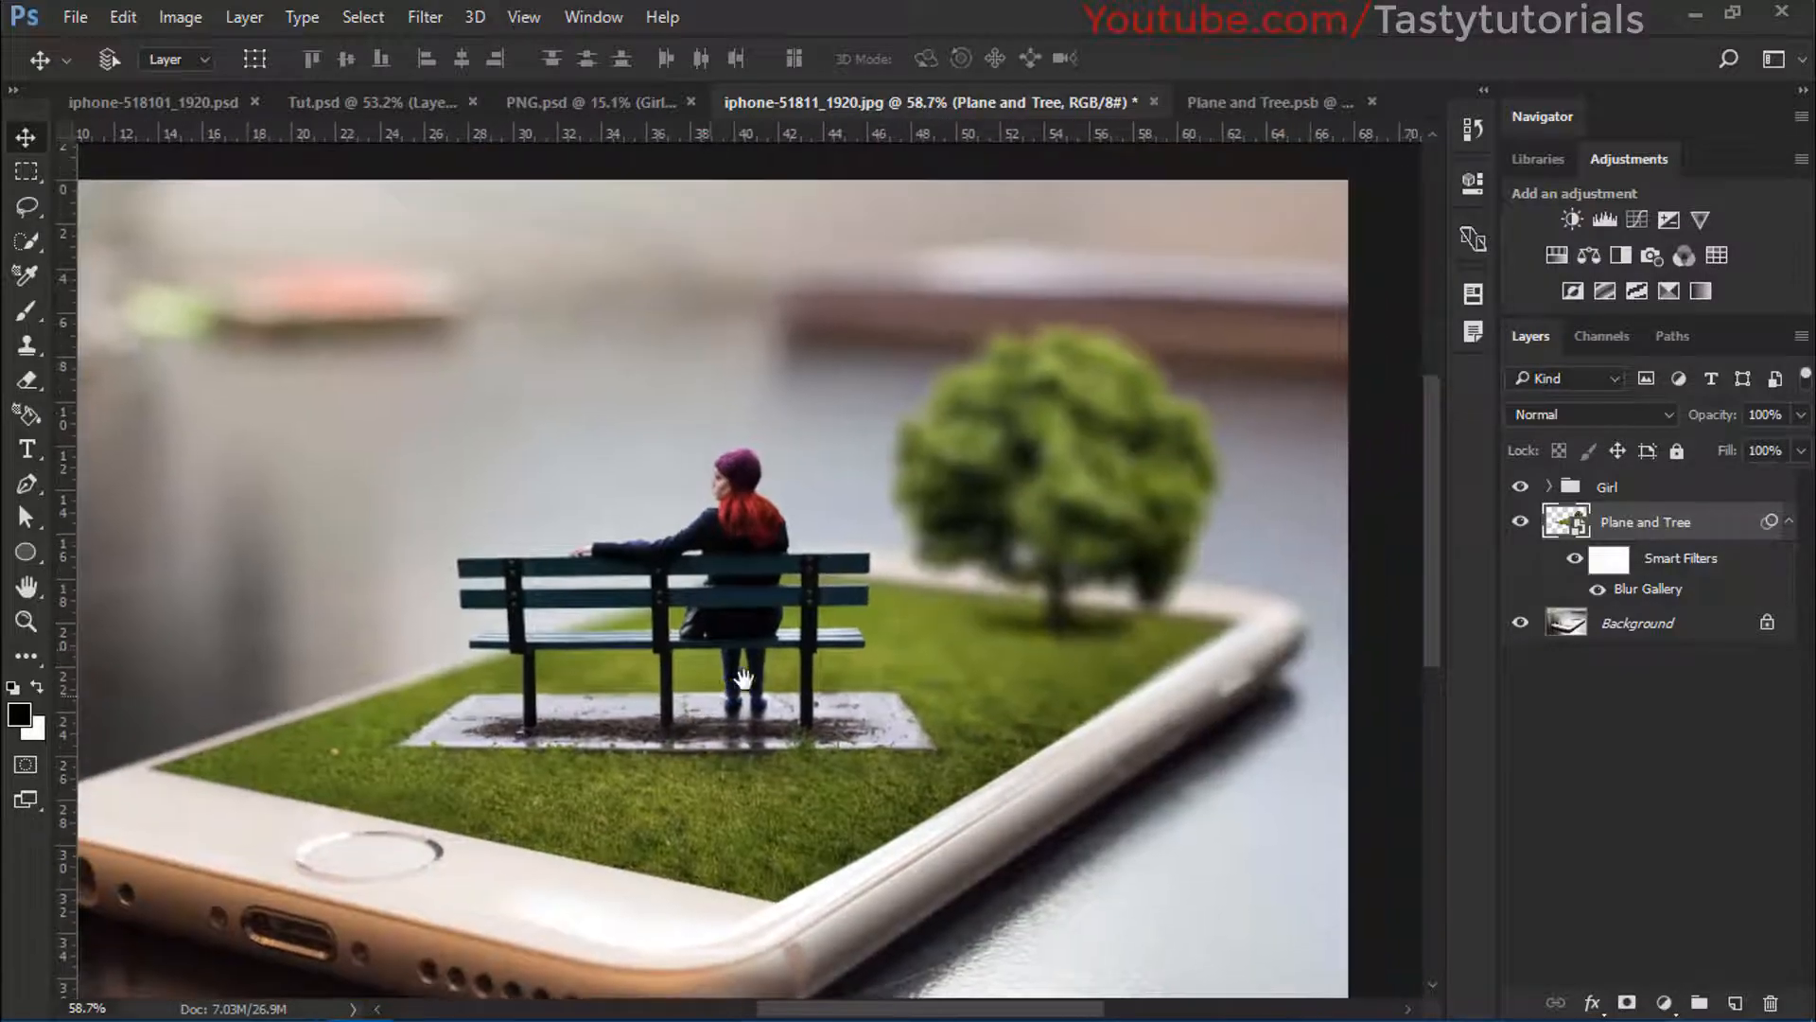
{"action": "scroll", "coordinate": [612, 719], "scroll_direction": "up", "scroll_amount": 2}
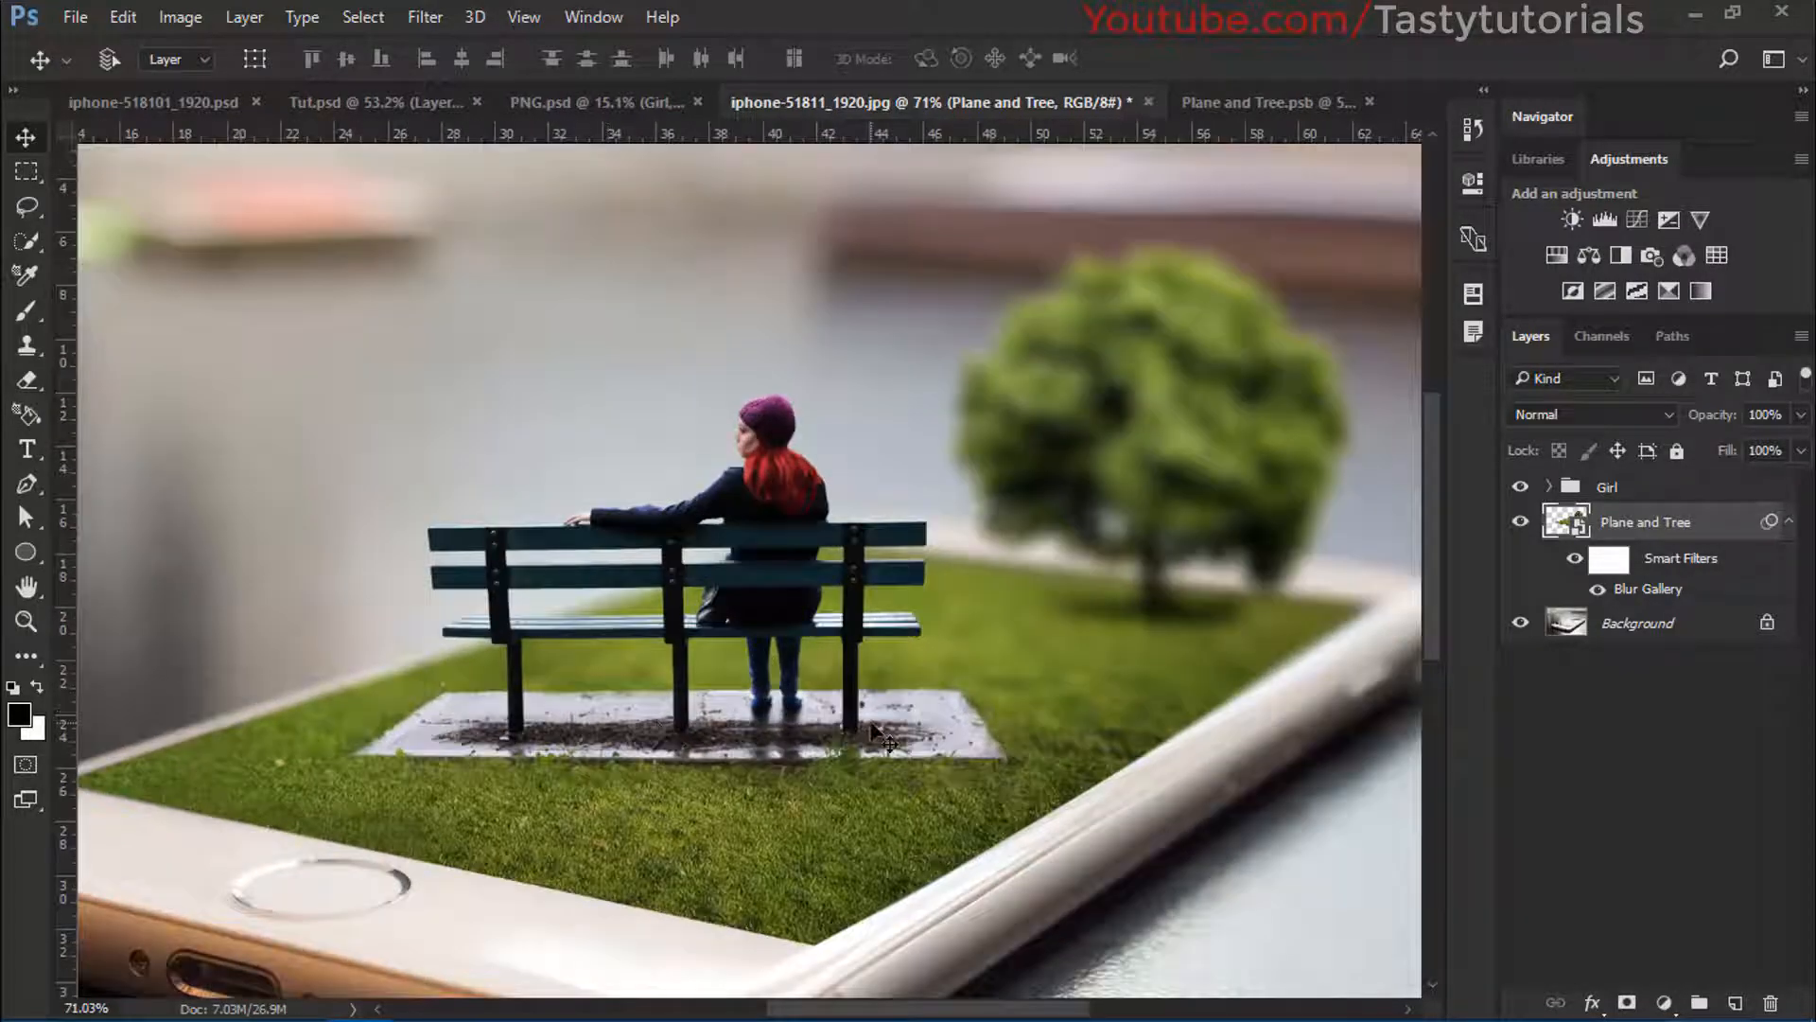
{"action": "scroll", "coordinate": [871, 725], "scroll_direction": "down", "scroll_amount": 3}
{"action": "scroll", "coordinate": [875, 722], "scroll_direction": "up", "scroll_amount": 3}
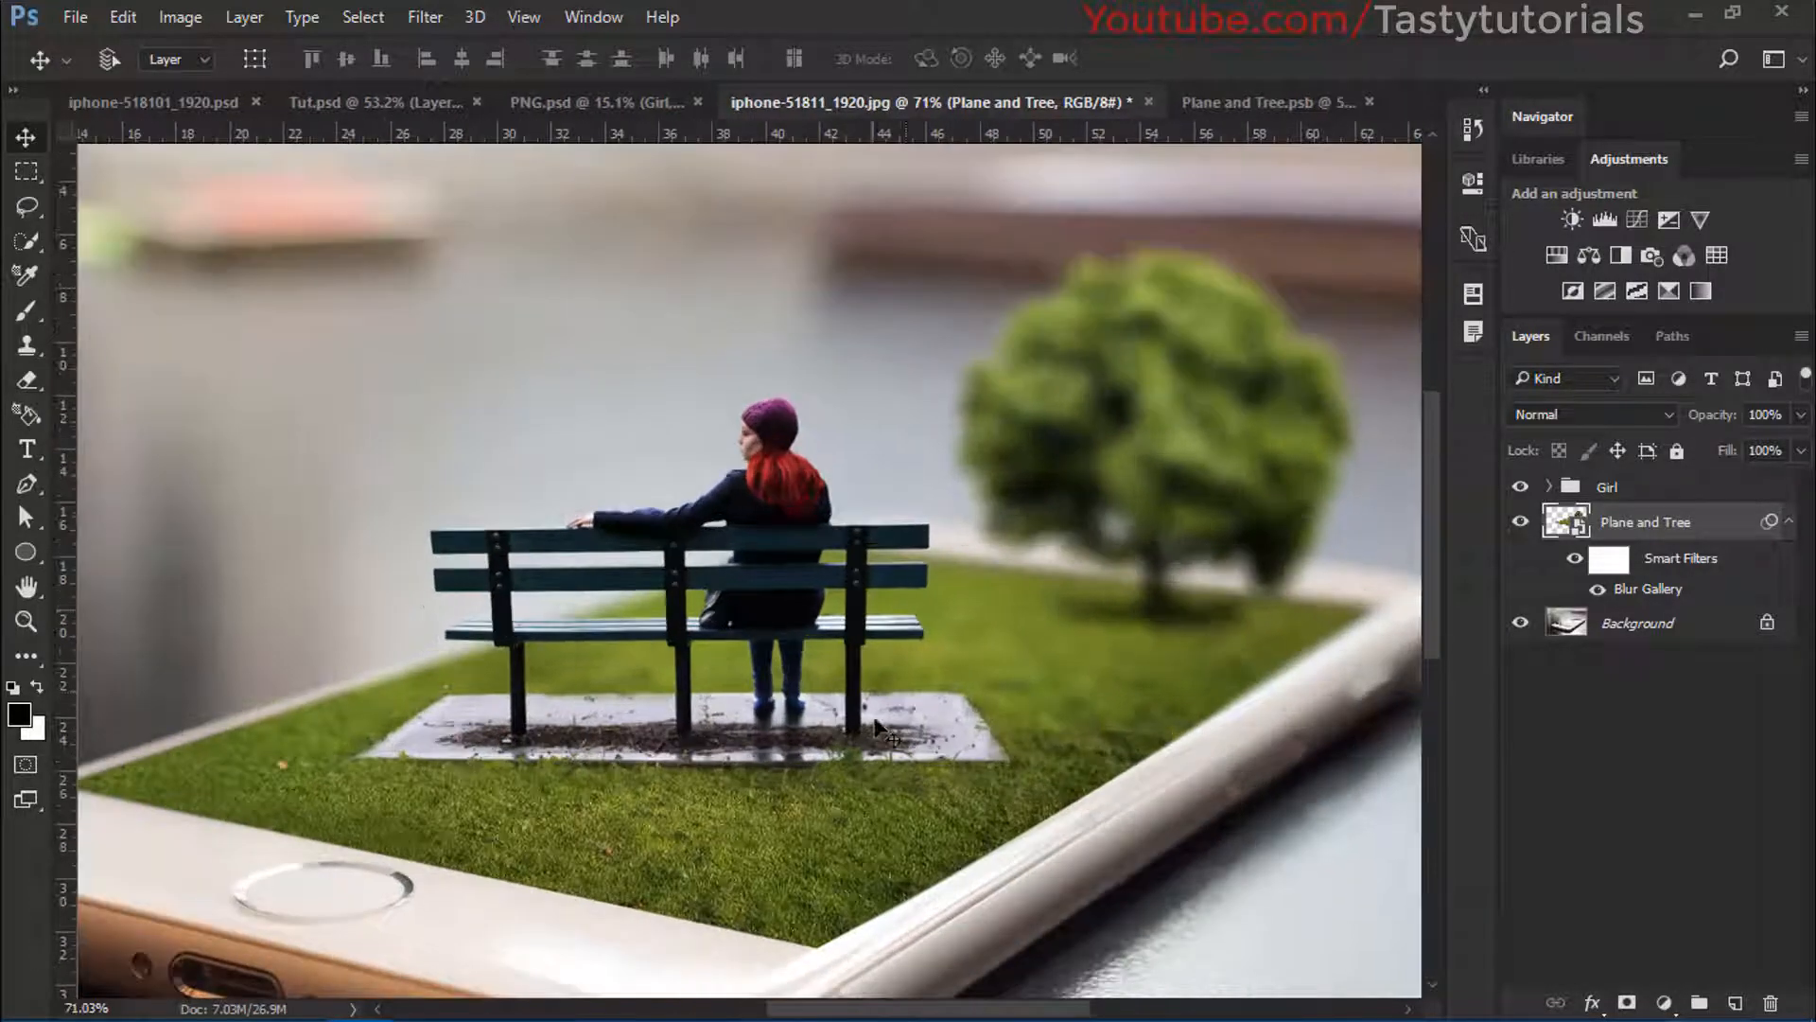
{"action": "left_click", "coordinate": [1614, 572]}
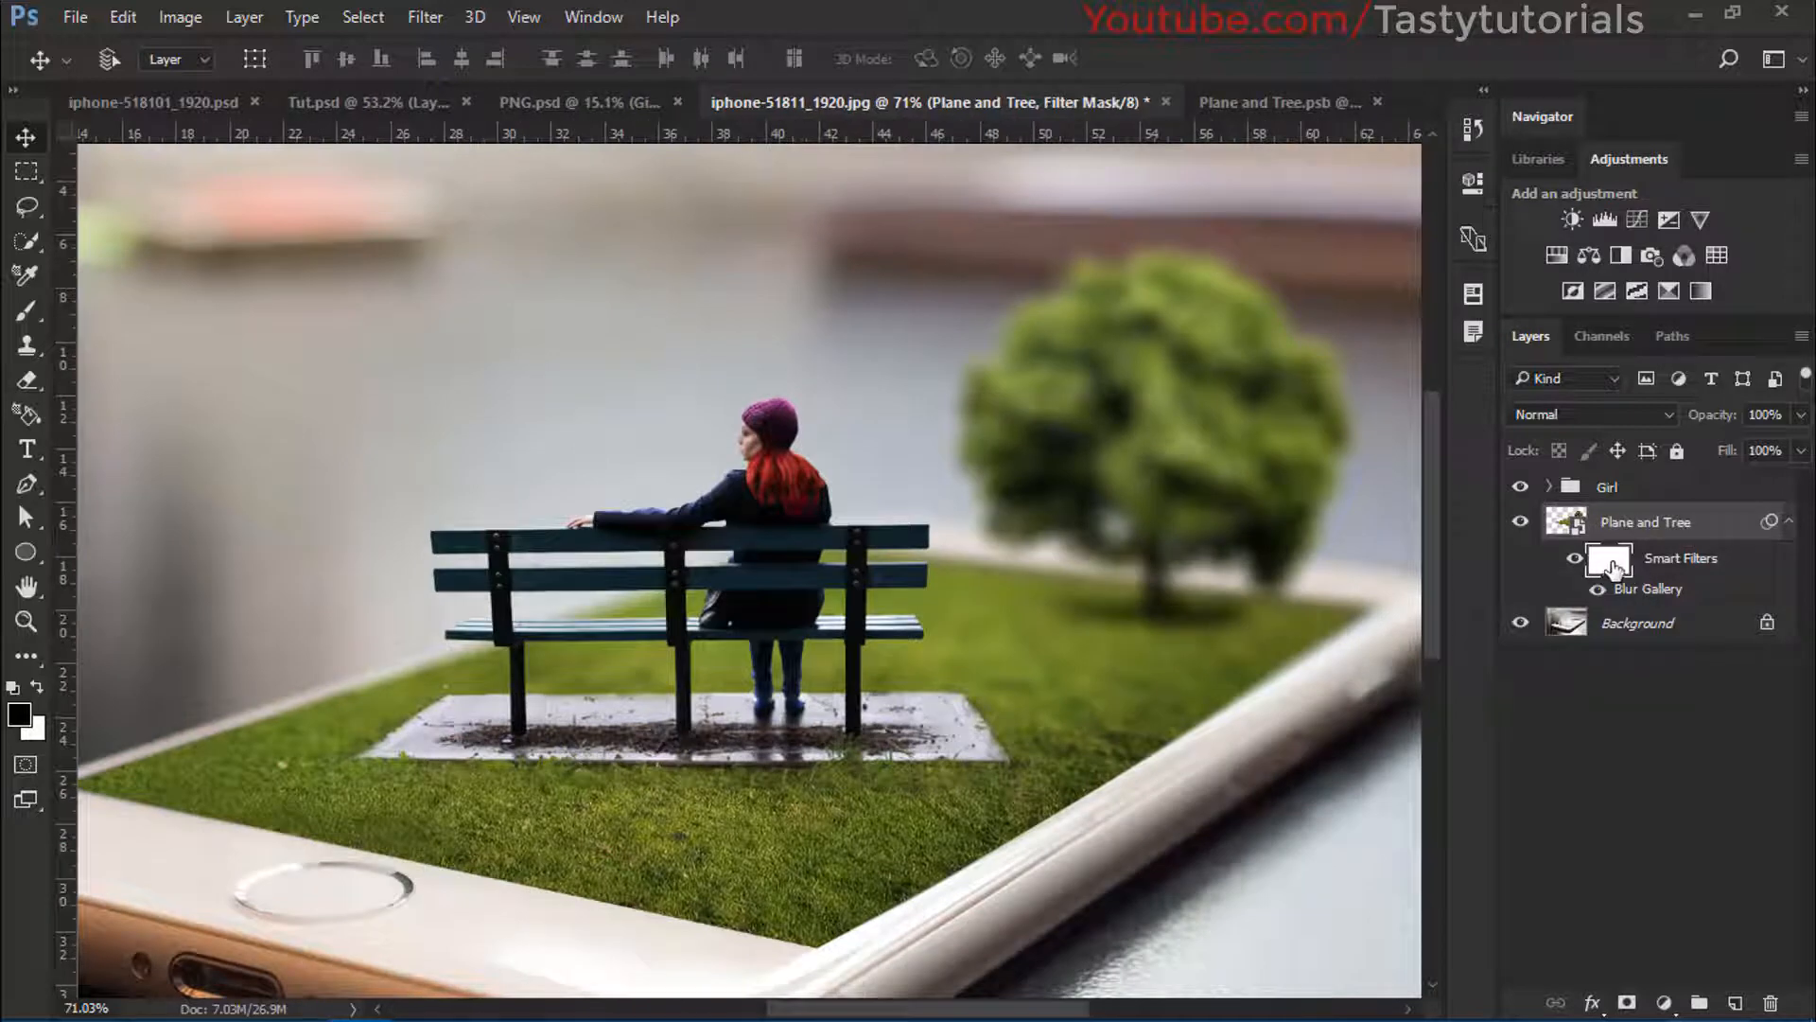
{"action": "key", "text": "b"}
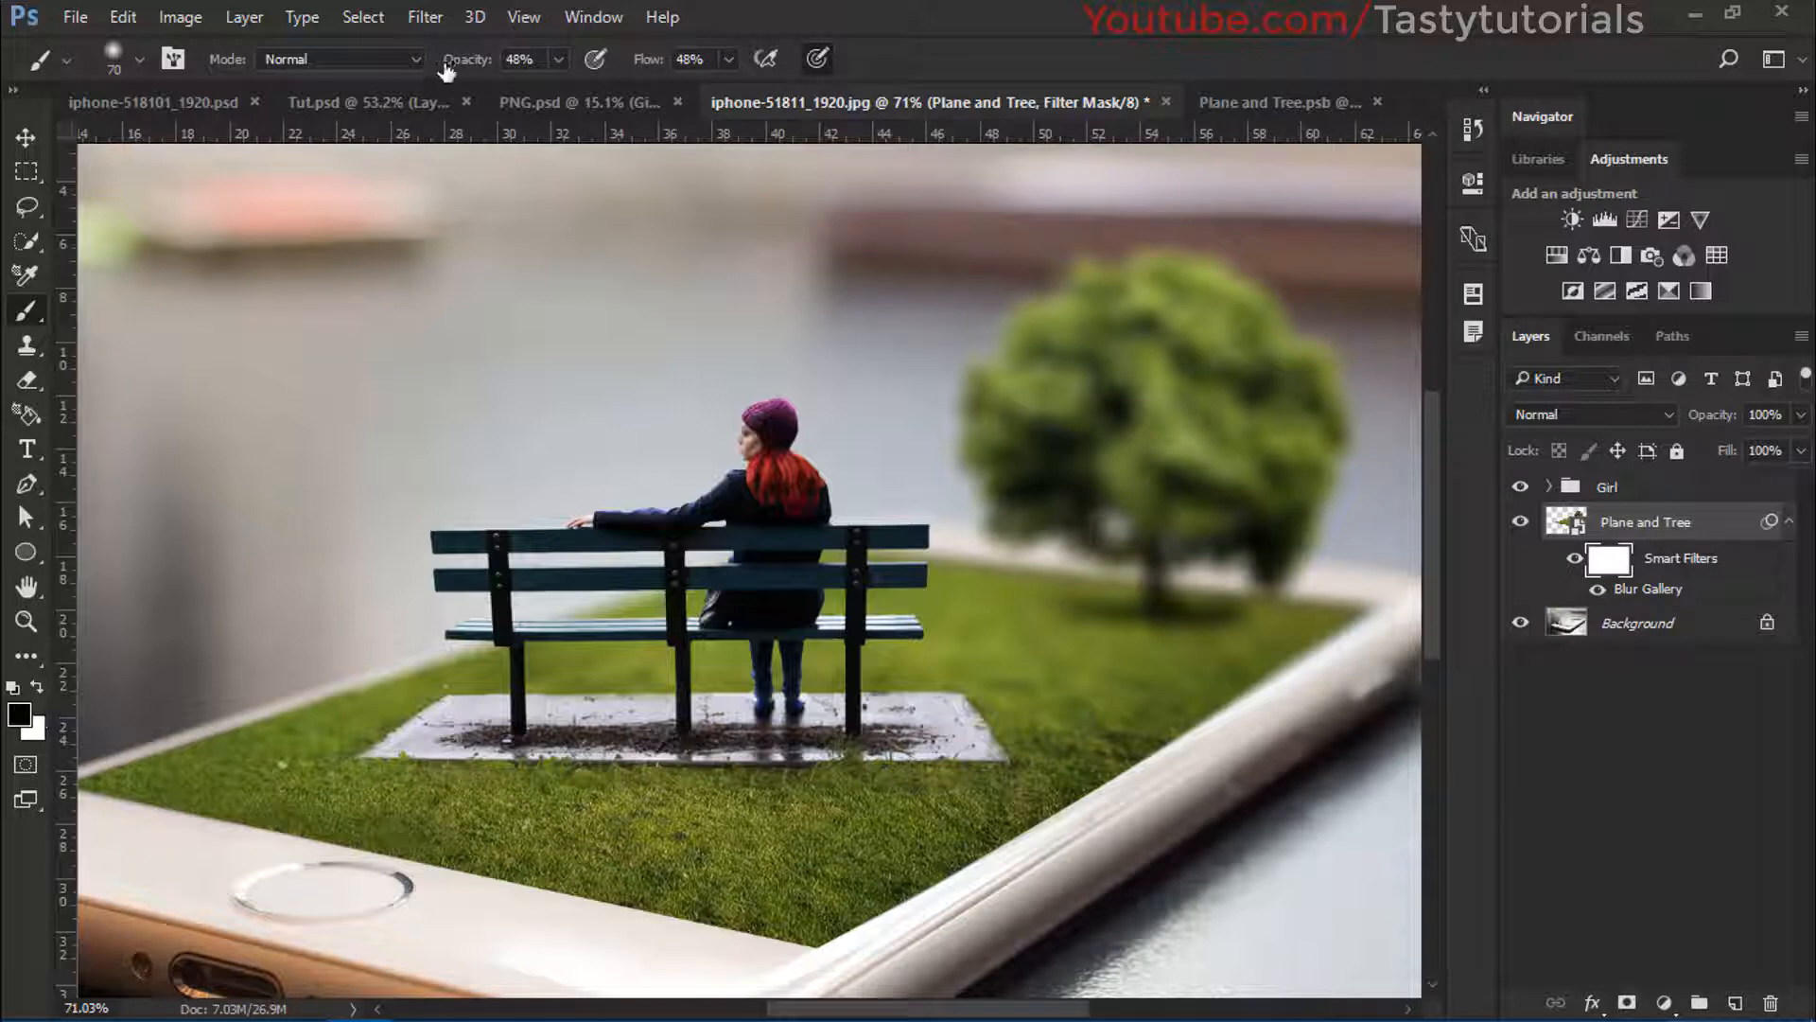
{"action": "left_click_drag", "start_coordinate": [444, 71], "coordinate": [908, 108]}
{"action": "left_click_drag", "start_coordinate": [659, 69], "coordinate": [1175, 88]}
Paint black on the filter mask with the soft 70 px brush to sharpen the grass directly behind the bench
{"action": "left_click_drag", "start_coordinate": [802, 488], "coordinate": [923, 471]}
{"action": "scroll", "coordinate": [804, 648], "scroll_direction": "up", "scroll_amount": 3}
{"action": "mouse_move", "coordinate": [764, 655]}
{"action": "left_mouse_down"}
{"action": "mouse_move", "coordinate": [727, 653]}
{"action": "mouse_move", "coordinate": [565, 707]}
{"action": "mouse_move", "coordinate": [767, 642]}
{"action": "left_mouse_up"}
{"action": "right_click", "coordinate": [755, 642]}
{"action": "left_click", "coordinate": [1173, 3]}
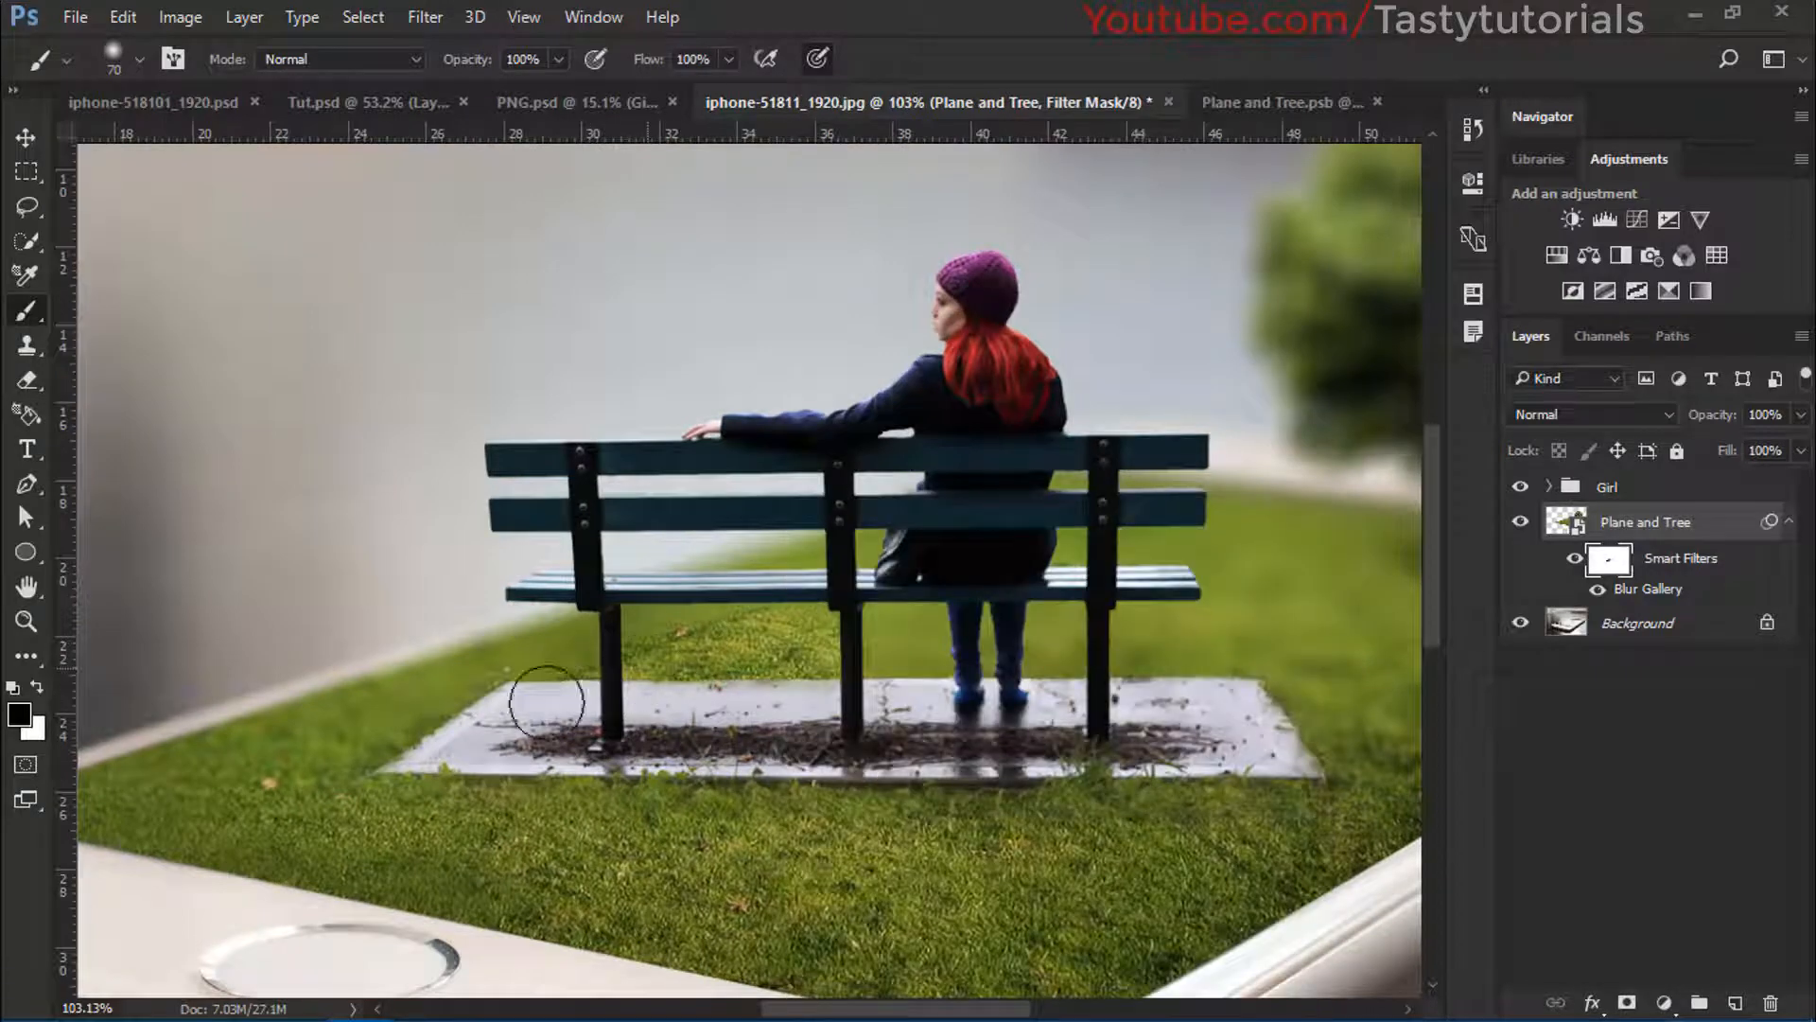
{"action": "mouse_move", "coordinate": [1029, 700]}
{"action": "left_mouse_down"}
{"action": "mouse_move", "coordinate": [1228, 698]}
{"action": "mouse_move", "coordinate": [1119, 685]}
{"action": "left_mouse_up"}
{"action": "right_click", "coordinate": [1119, 685]}
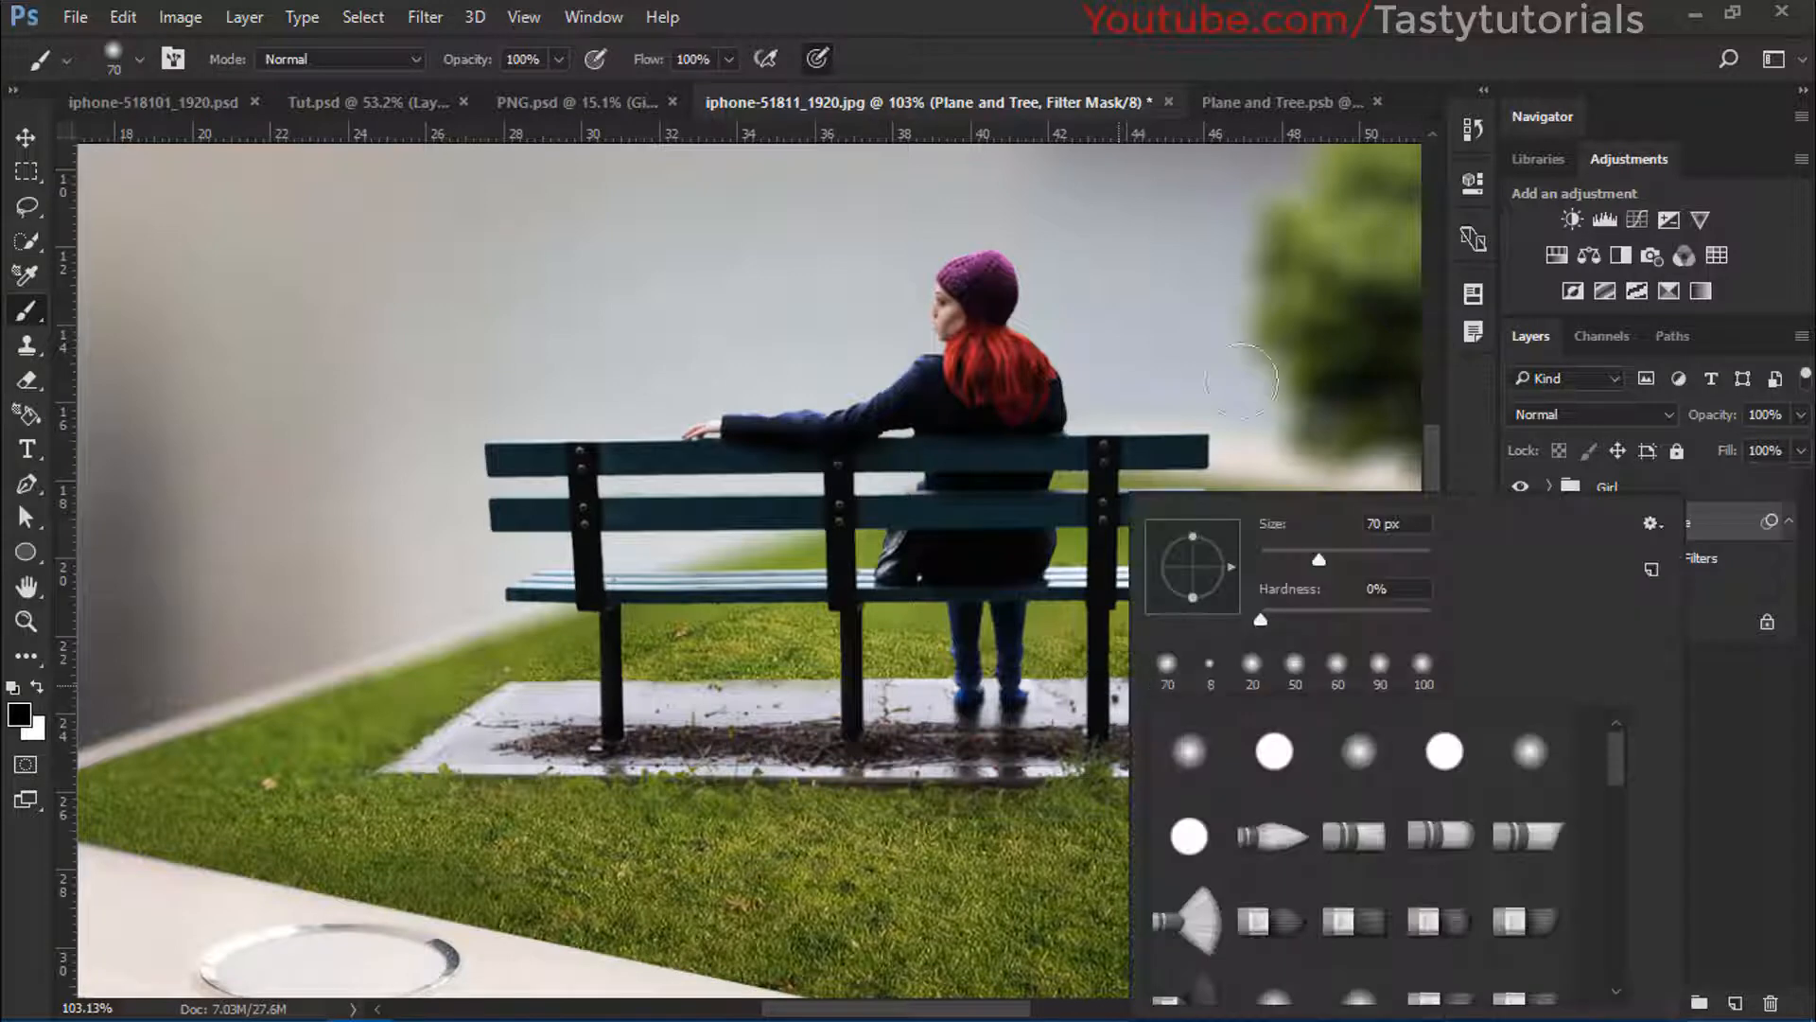
{"action": "left_click", "coordinate": [1269, 224]}
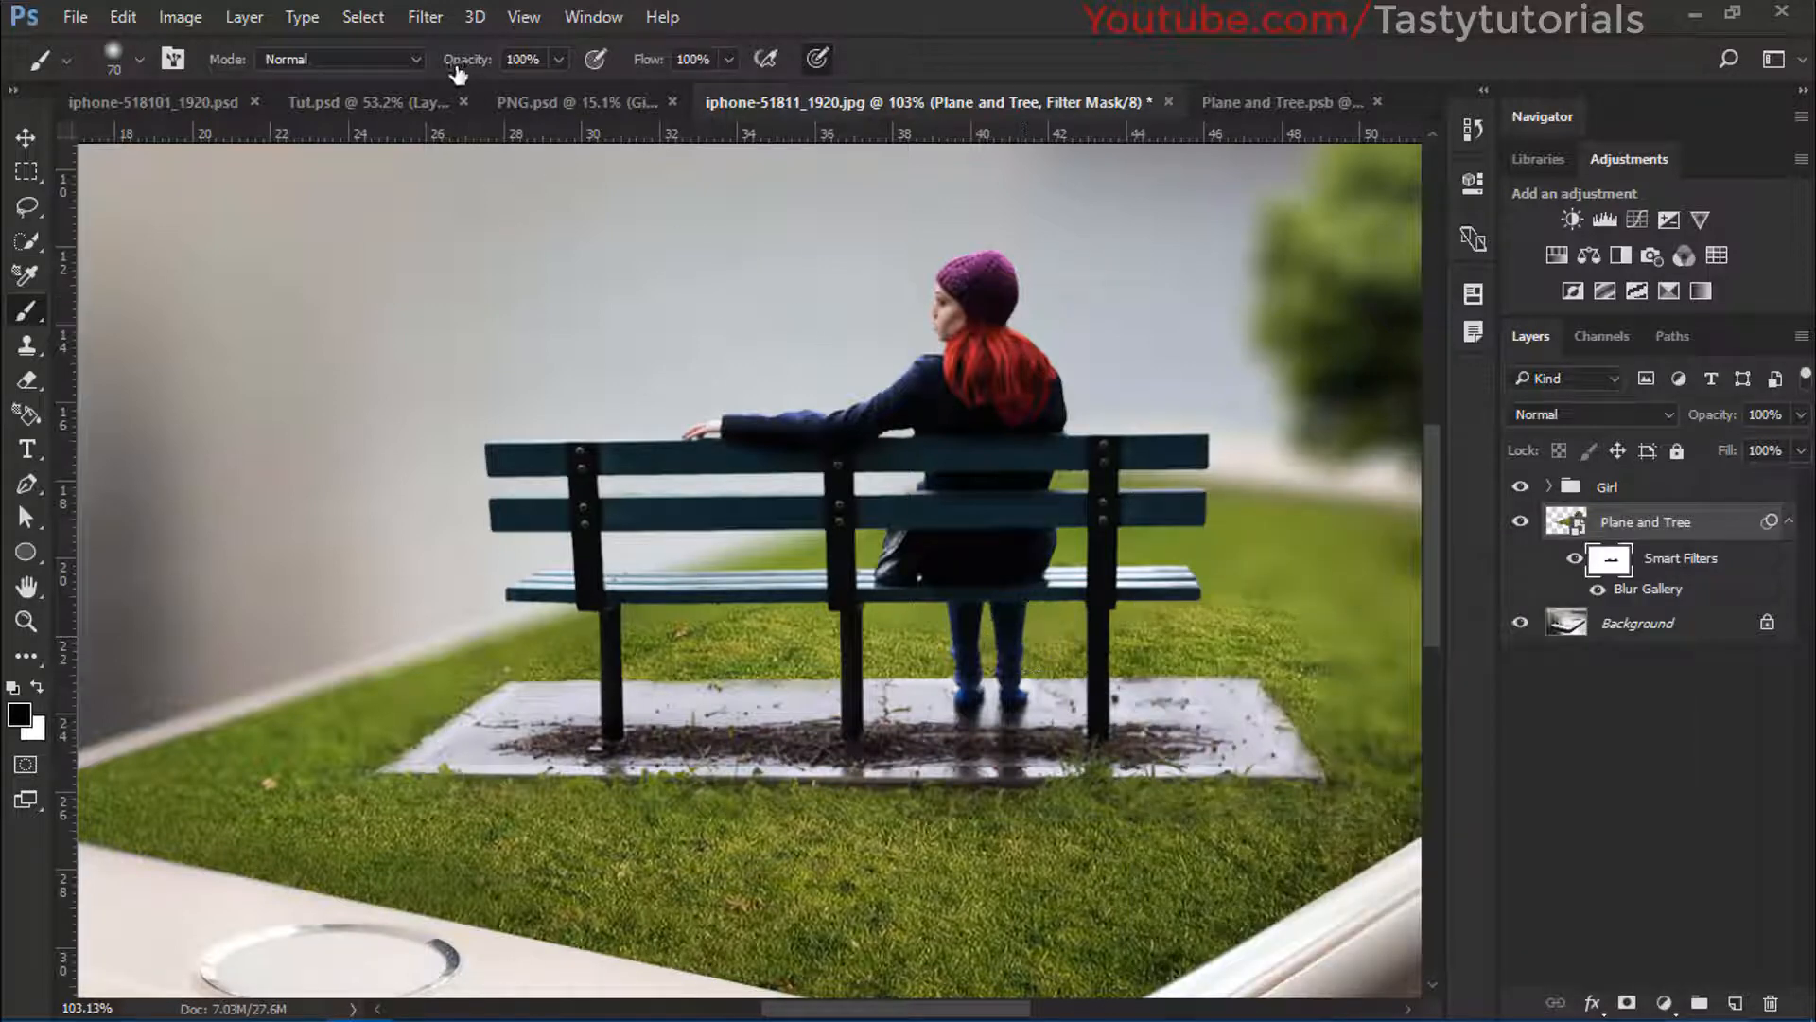
Lower the brush to 66% opacity and 69% flow and paint the mask to soften the blur transition beside the bench
{"action": "left_click_drag", "start_coordinate": [458, 74], "coordinate": [412, 74]}
{"action": "left_click_drag", "start_coordinate": [649, 63], "coordinate": [614, 67]}
{"action": "left_click_drag", "start_coordinate": [1152, 684], "coordinate": [984, 679]}
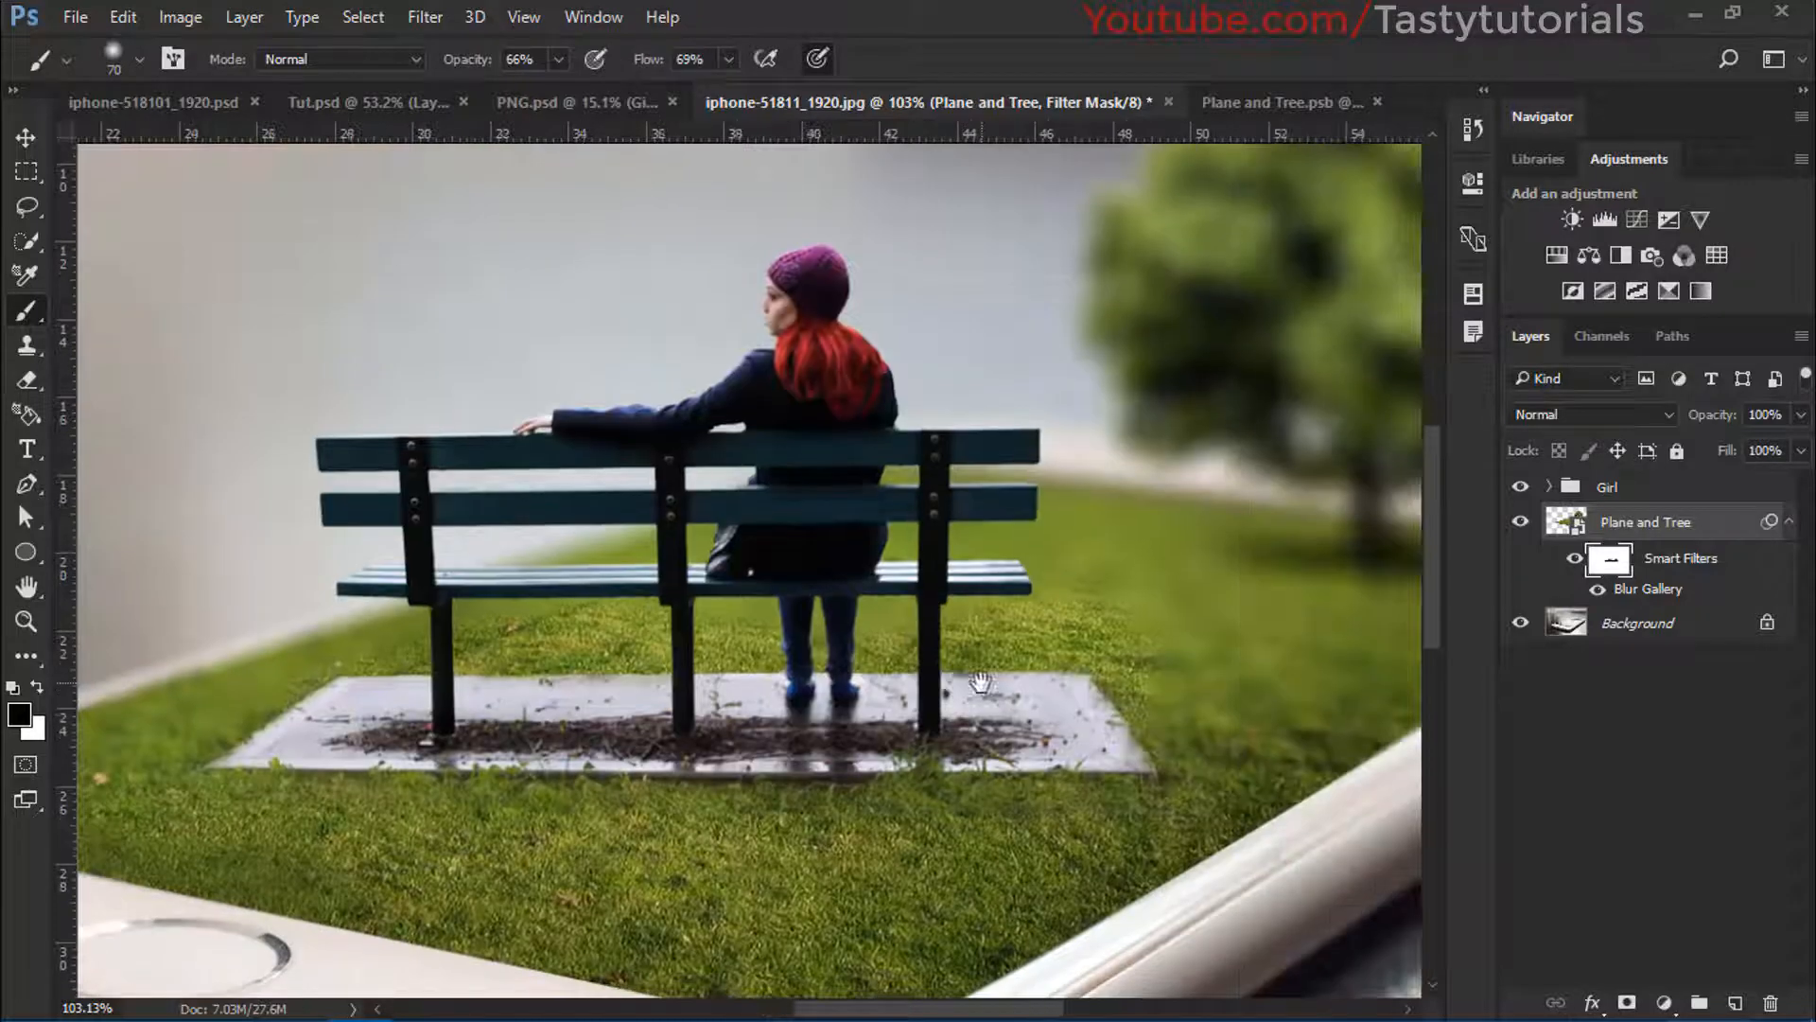
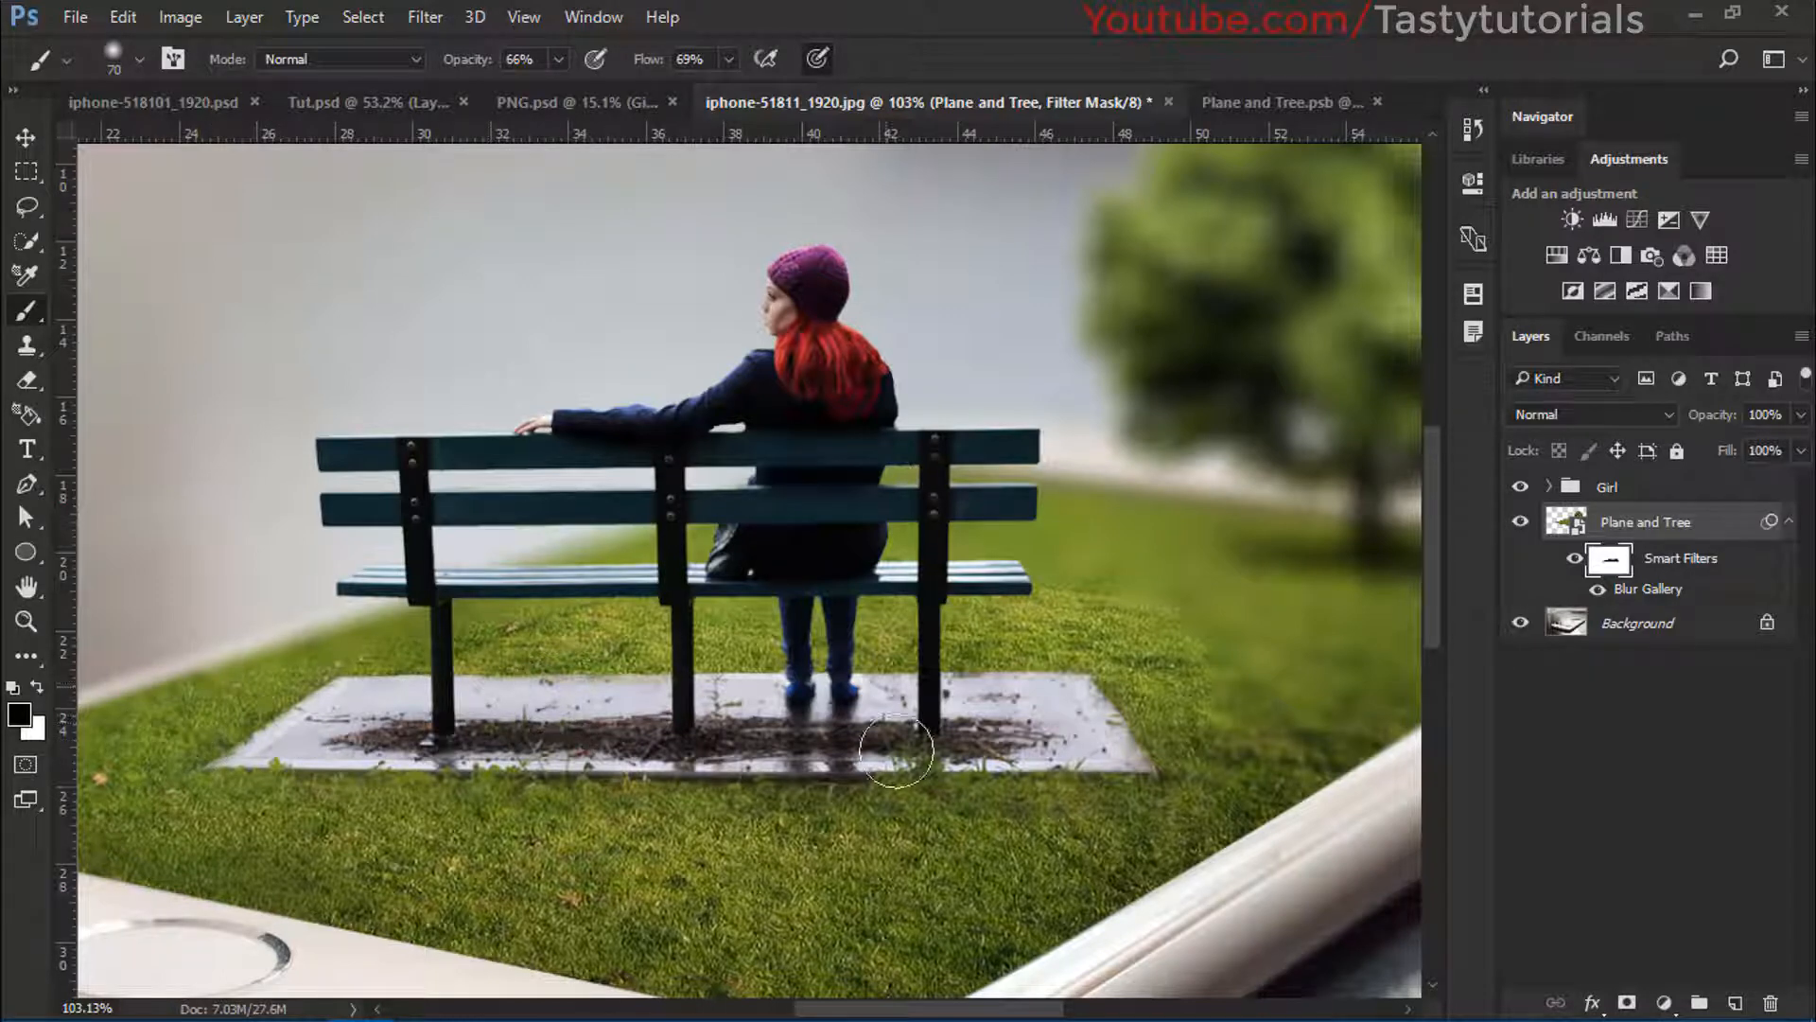
{"action": "scroll", "coordinate": [714, 753], "scroll_direction": "down", "scroll_amount": 4}
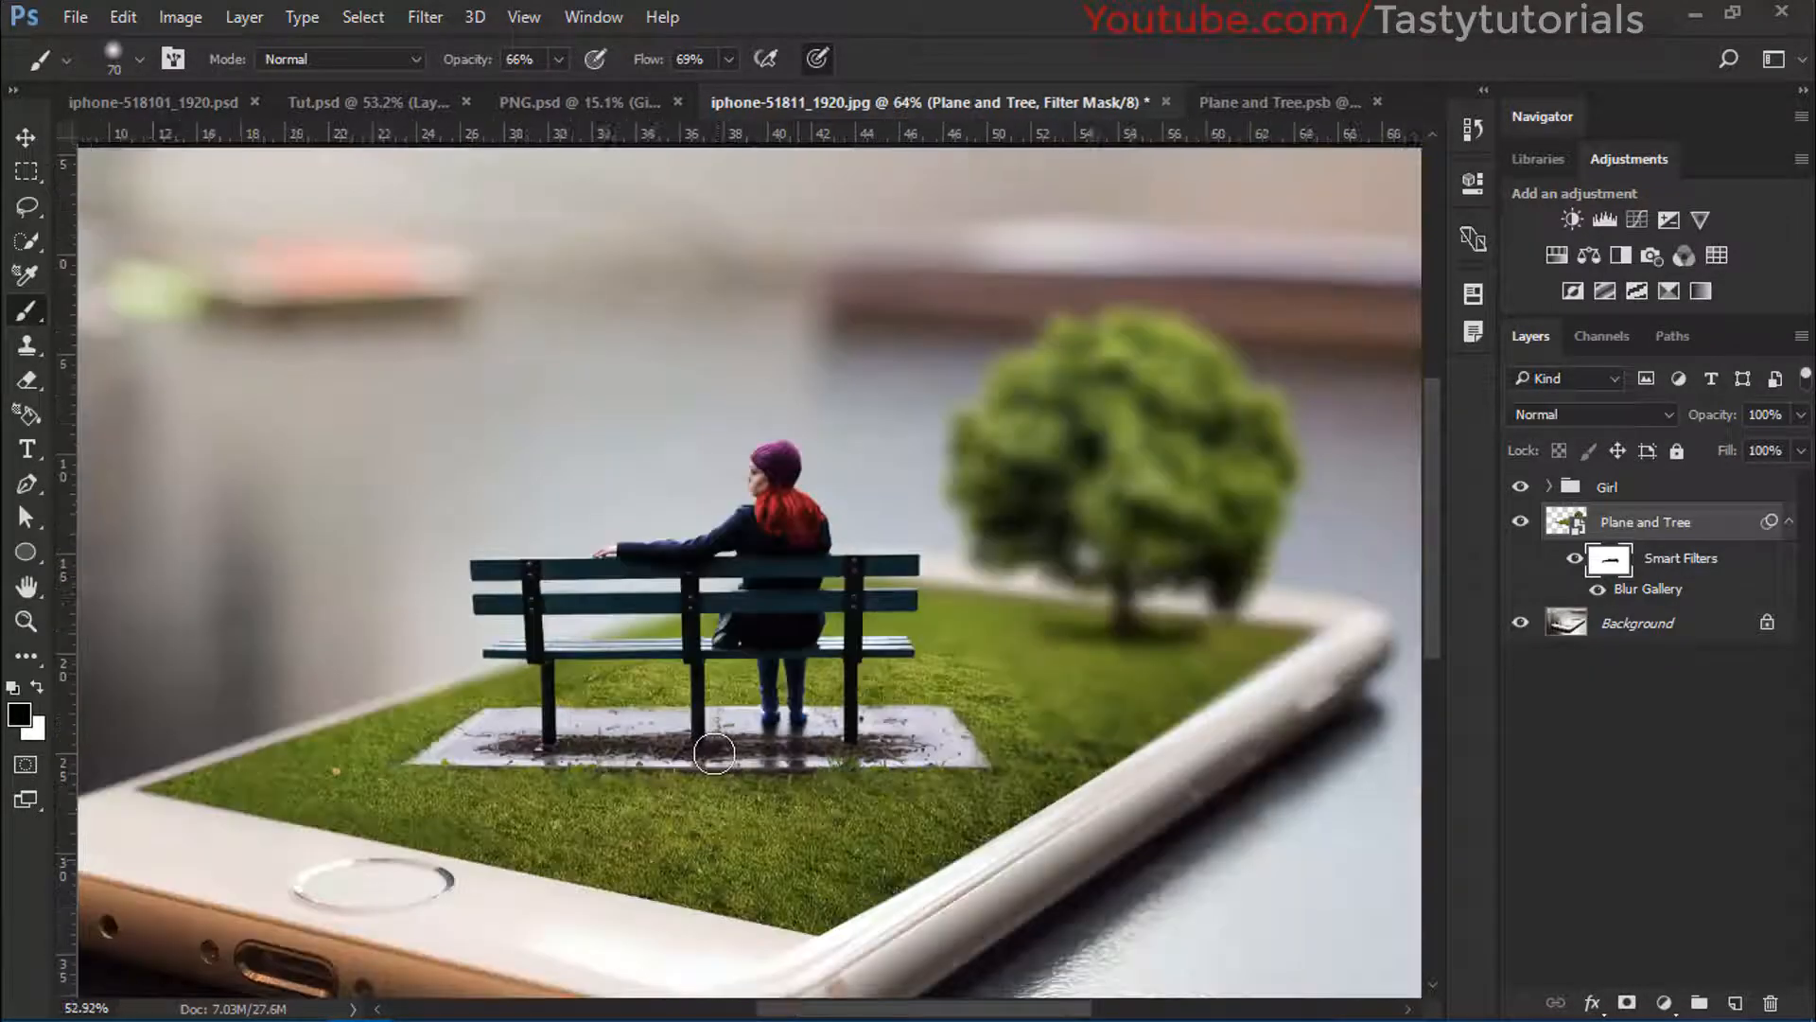
{"action": "scroll", "coordinate": [943, 800], "scroll_direction": "down", "scroll_amount": 1}
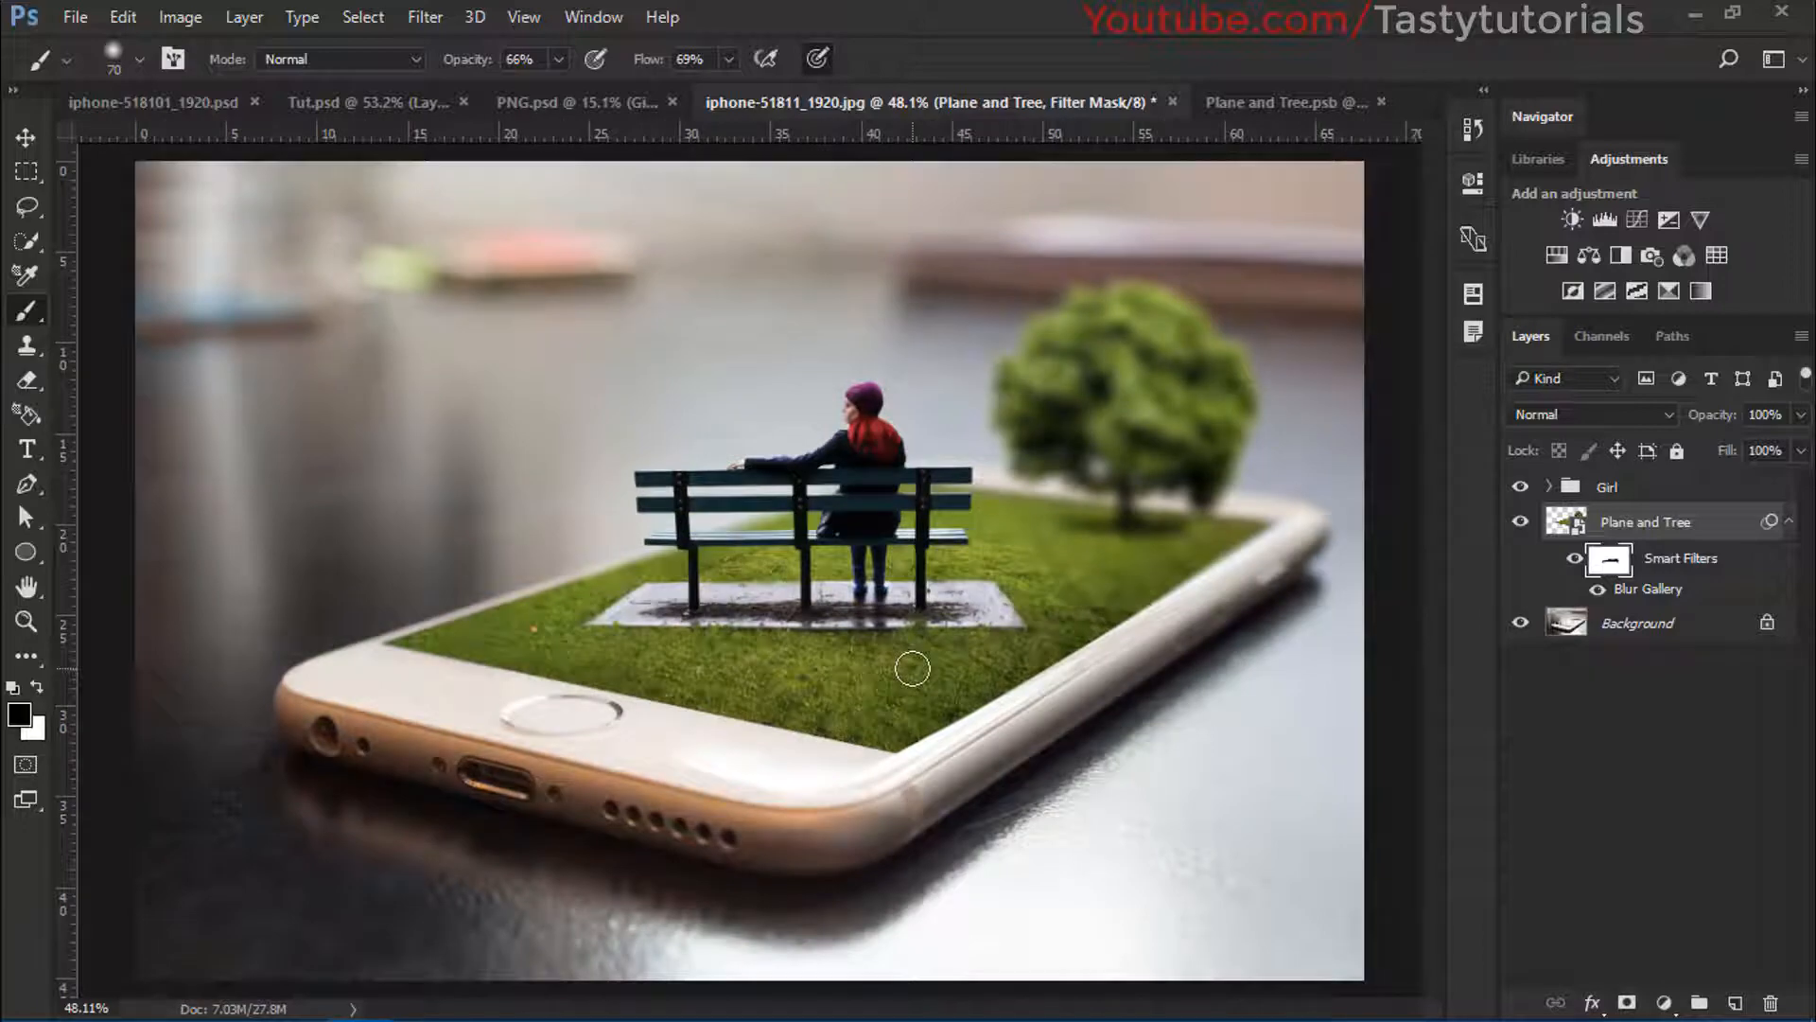
Compare the composite with the Plane and Tree layer hidden and shown, and collapse its smart filter list
{"action": "key", "text": "v"}
{"action": "left_click", "coordinate": [1520, 521]}
{"action": "left_click", "coordinate": [1520, 521]}
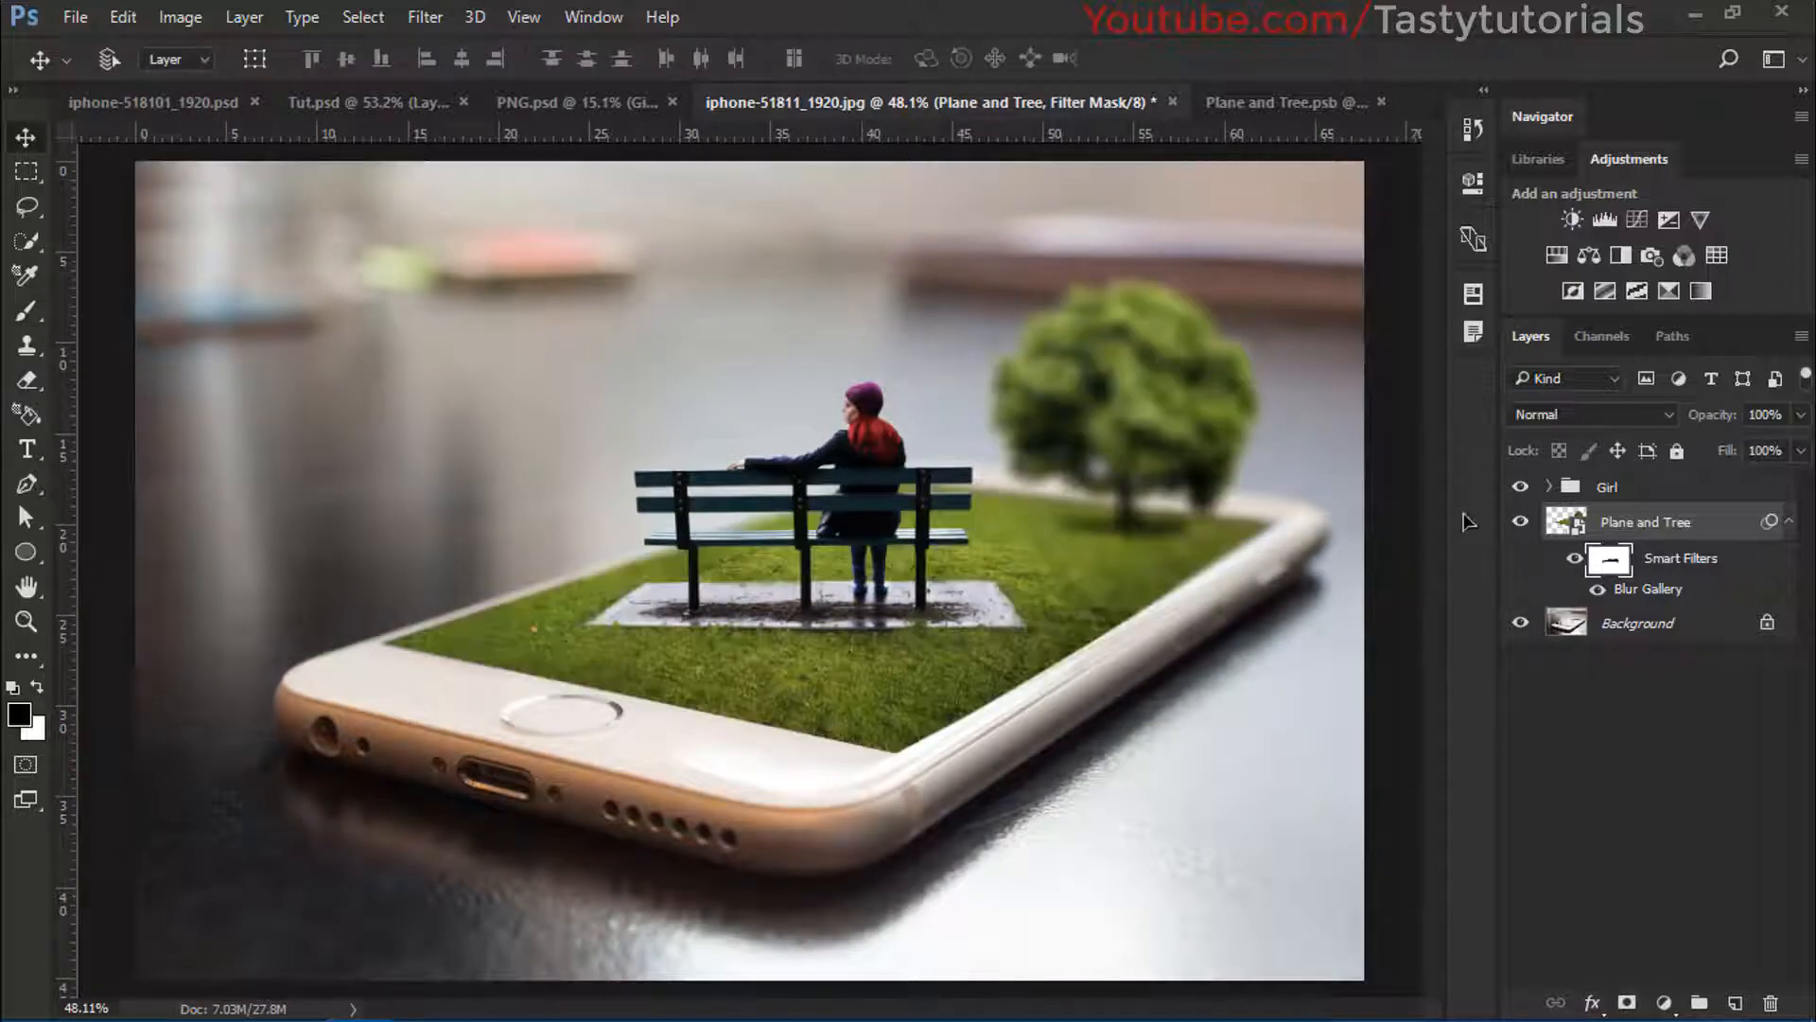
{"action": "scroll", "coordinate": [1041, 457], "scroll_direction": "up", "scroll_amount": 3}
{"action": "left_click_drag", "start_coordinate": [1034, 450], "coordinate": [1062, 555]}
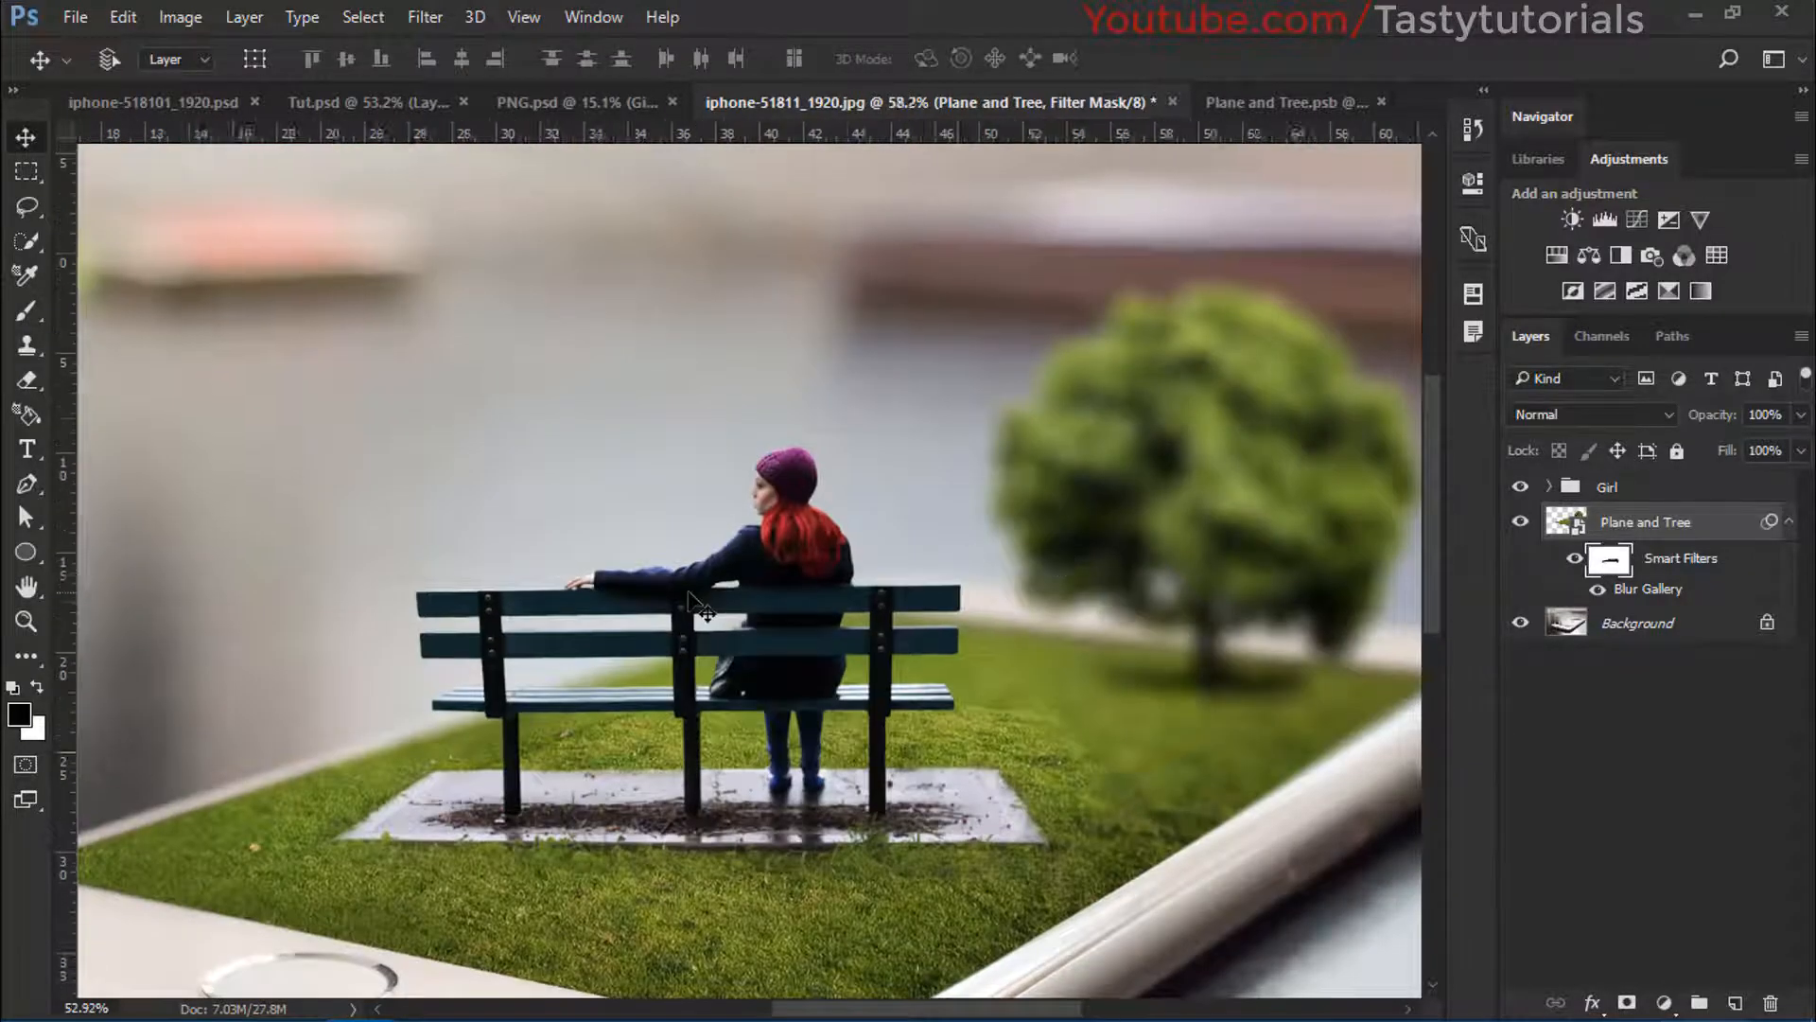
{"action": "scroll", "coordinate": [700, 605], "scroll_direction": "down", "scroll_amount": 2}
{"action": "left_click", "coordinate": [1789, 521]}
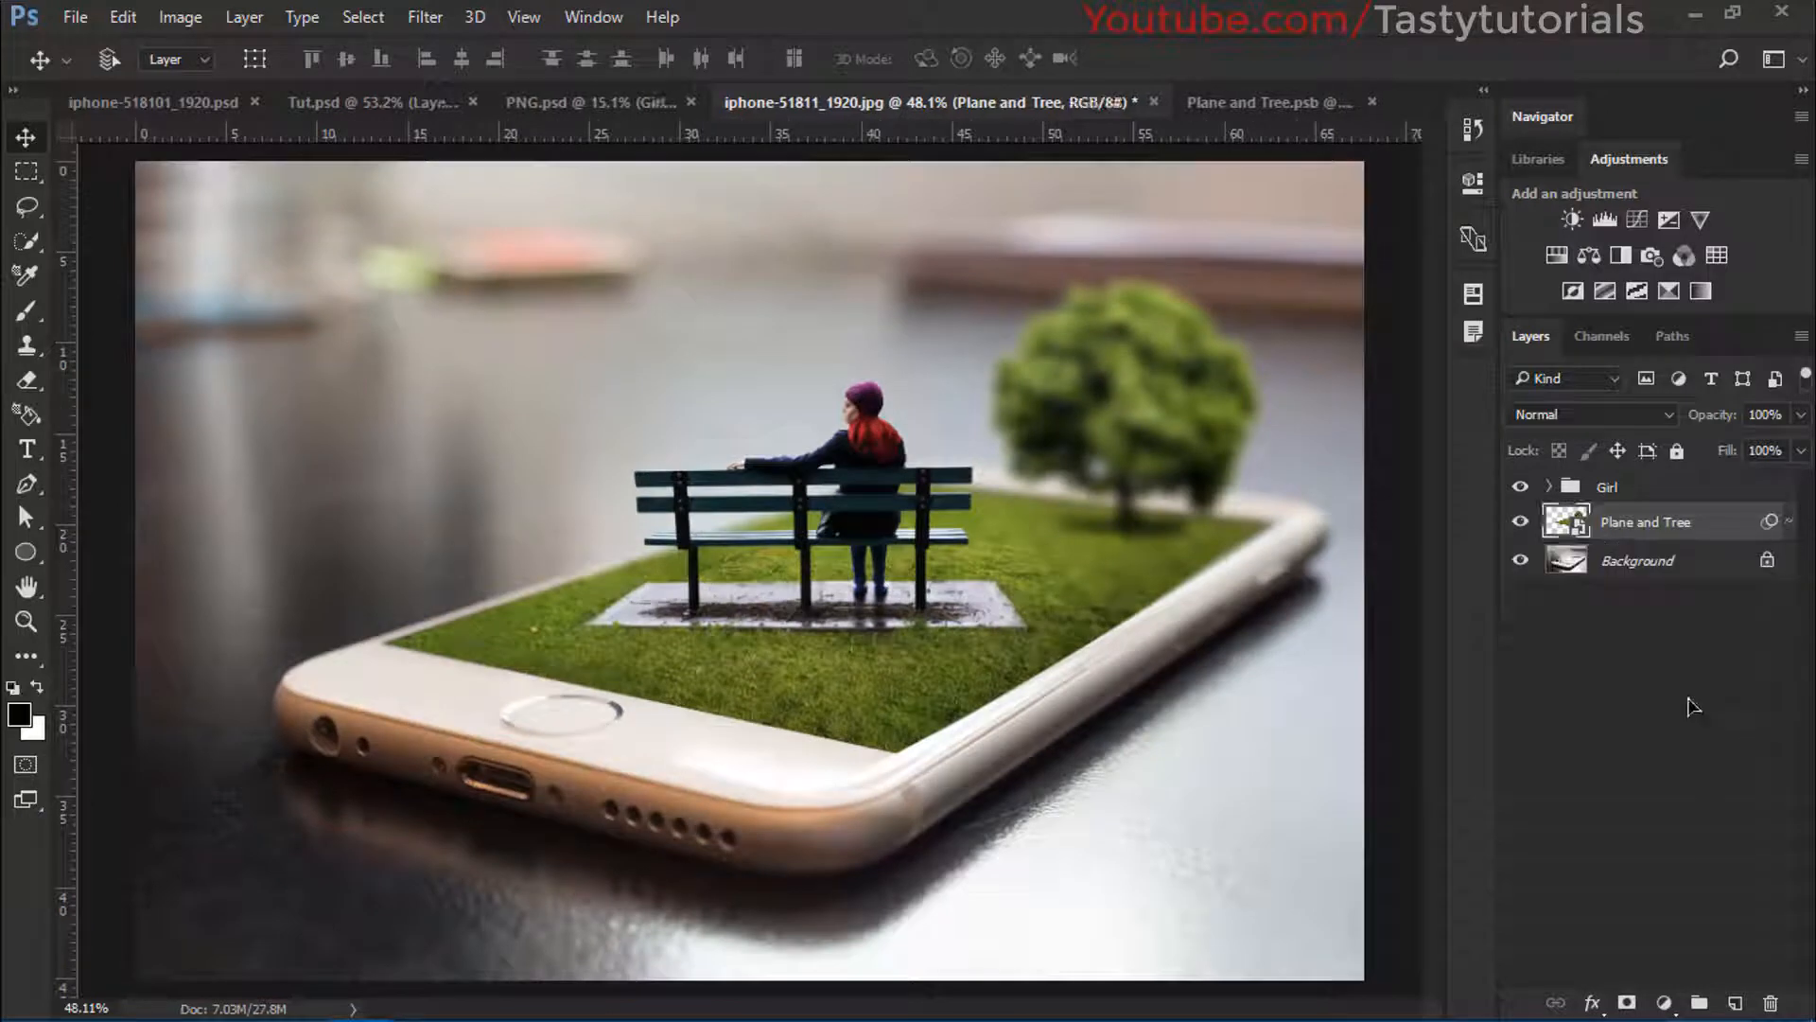
Create a new layer above the Girl group and fill it with black
{"action": "left_click", "coordinate": [1735, 1003]}
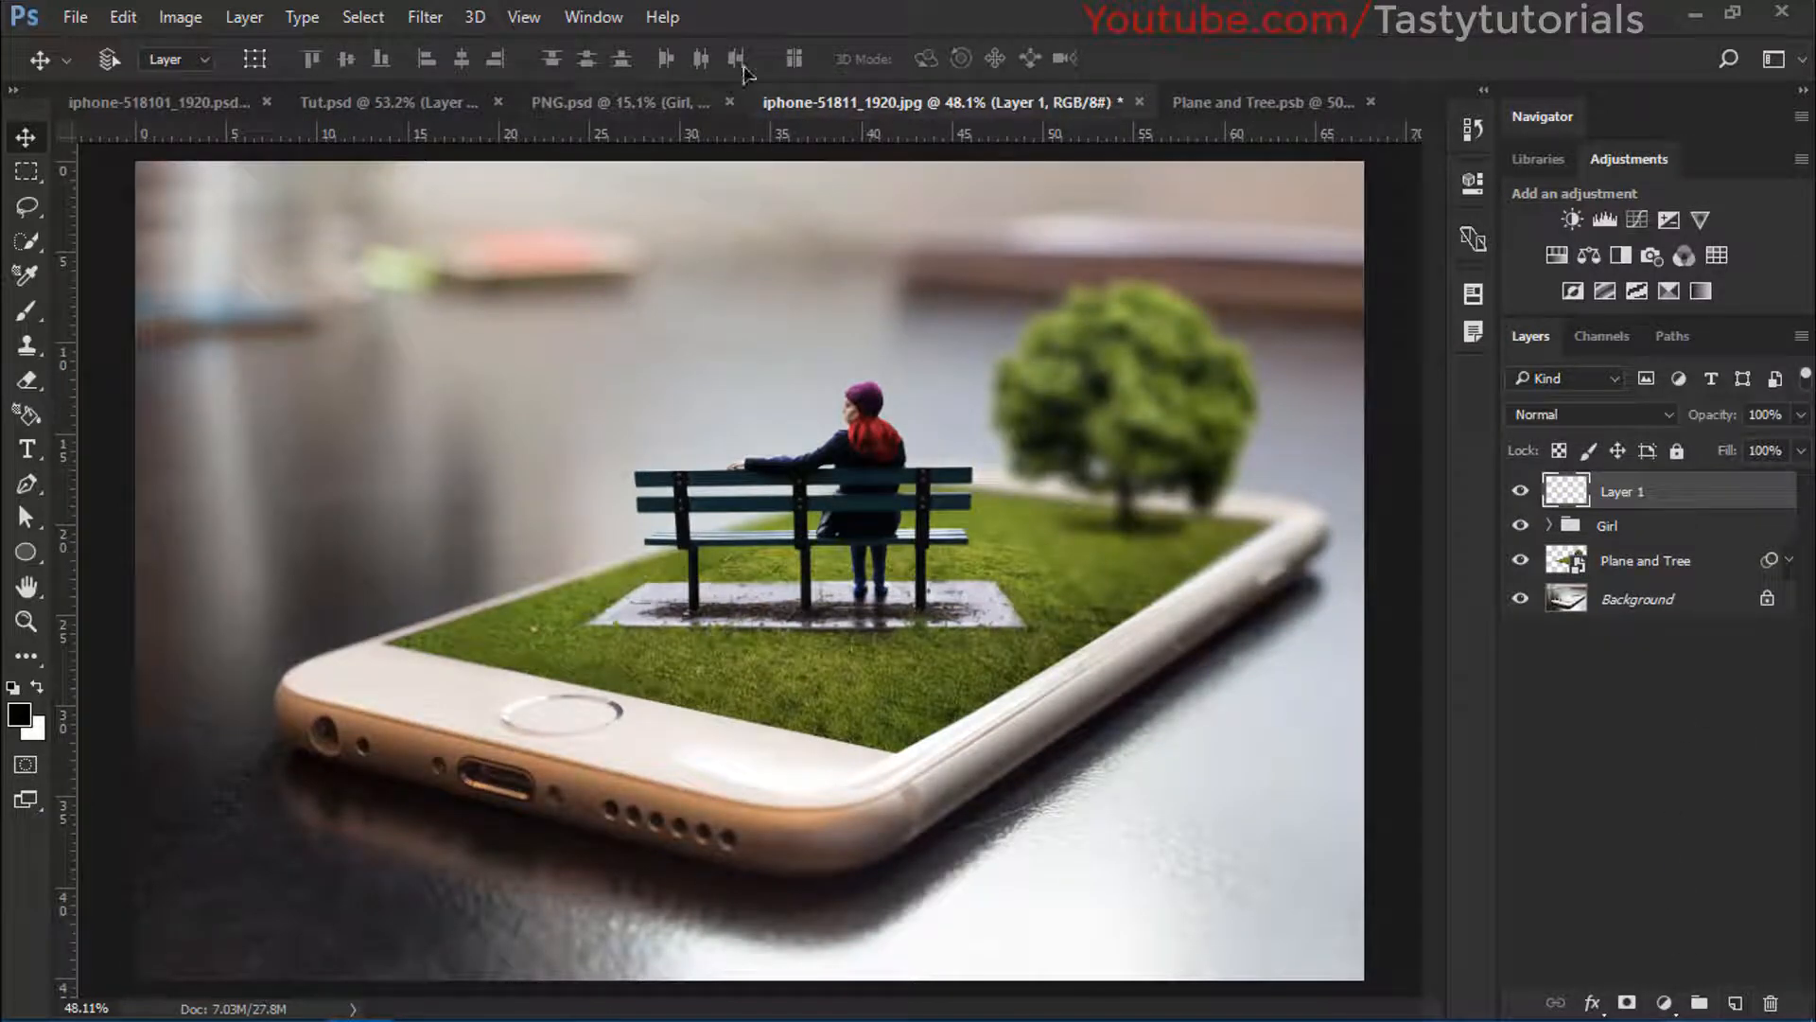
{"action": "left_click", "coordinate": [425, 19]}
{"action": "left_click", "coordinate": [425, 19]}
{"action": "key", "text": "alt+BackSpace"}
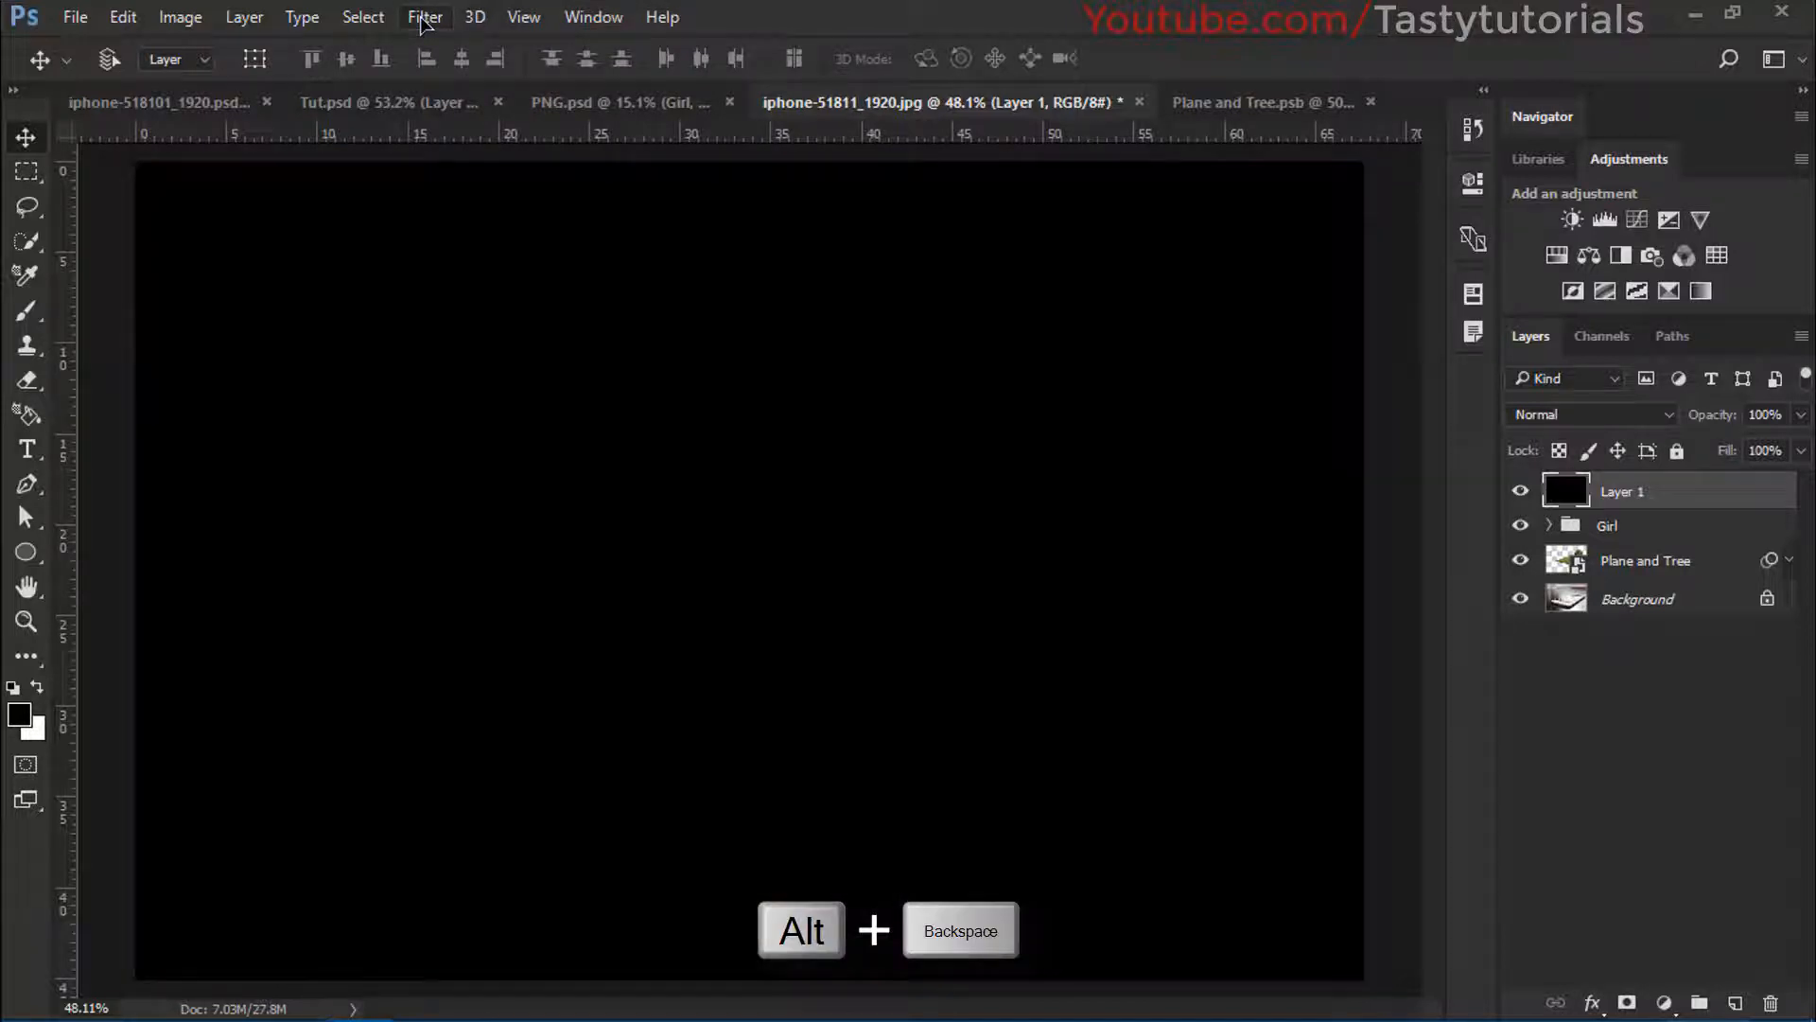
Render a 105mm Prime Lens Flare at 100% brightness near the upper edge of the black layer, slightly left of centre
{"action": "left_click", "coordinate": [425, 19]}
{"action": "mouse_move", "coordinate": [459, 437]}
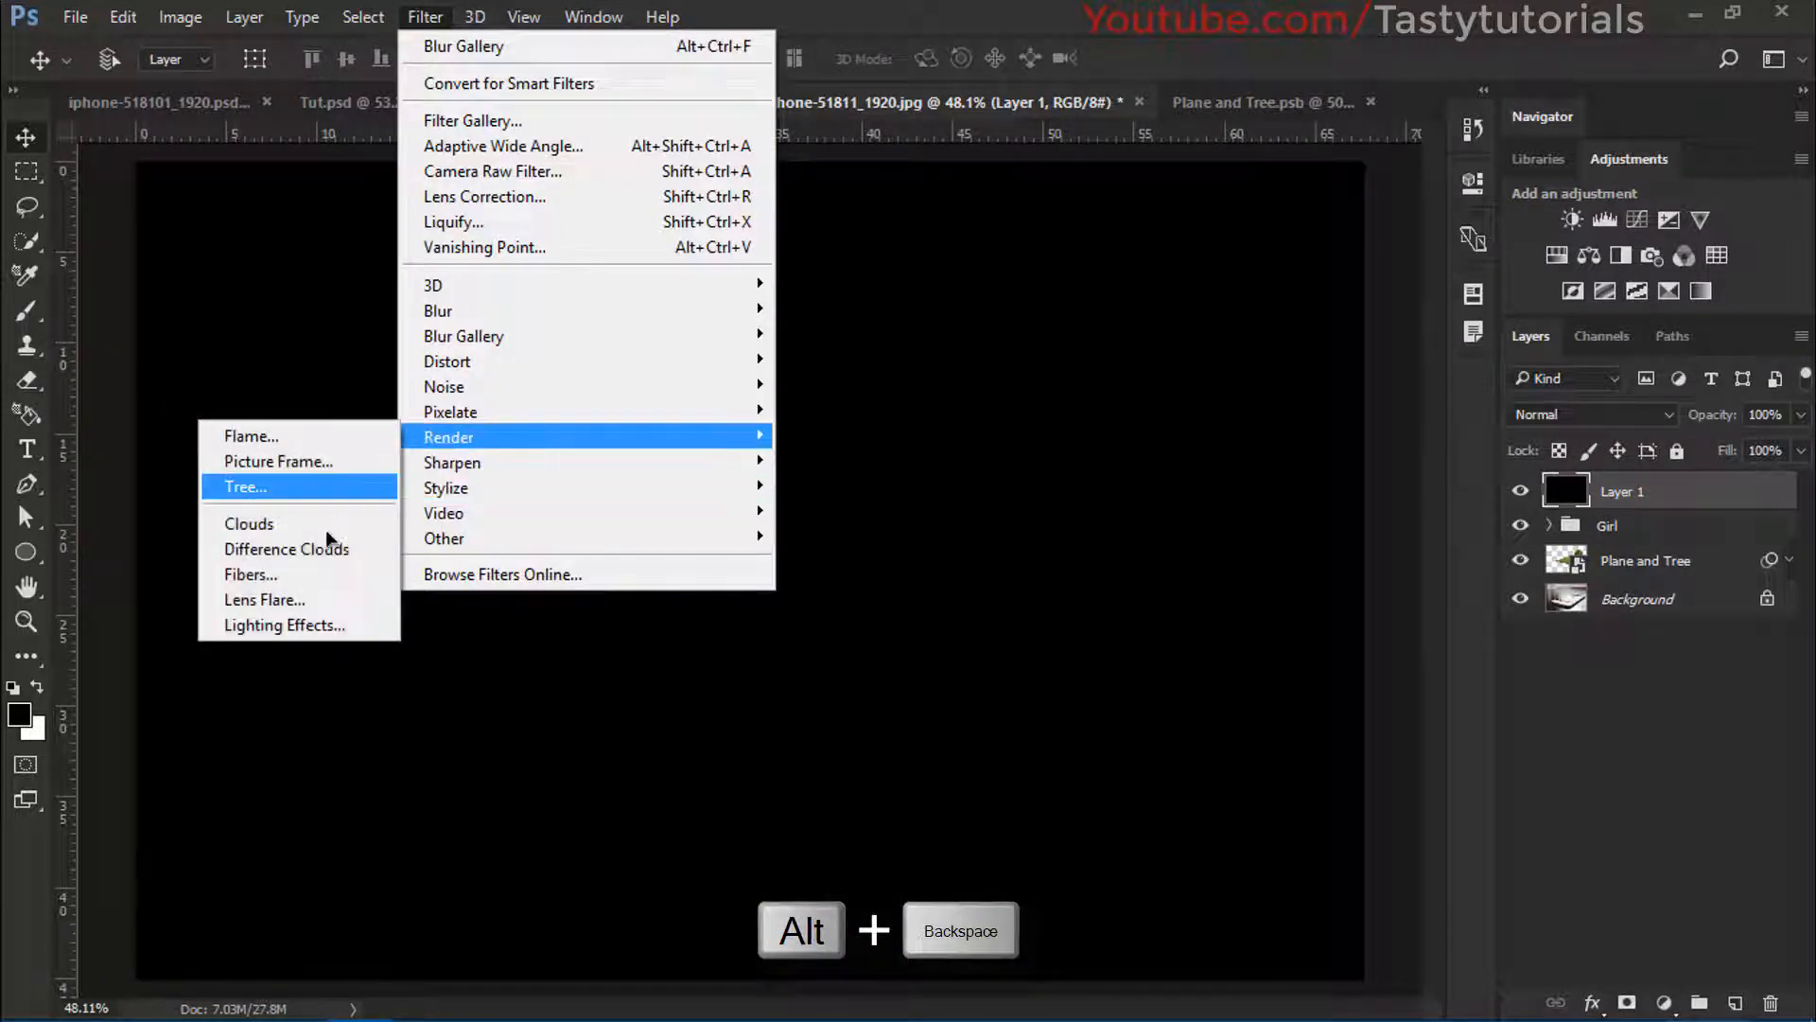
{"action": "left_click", "coordinate": [300, 599]}
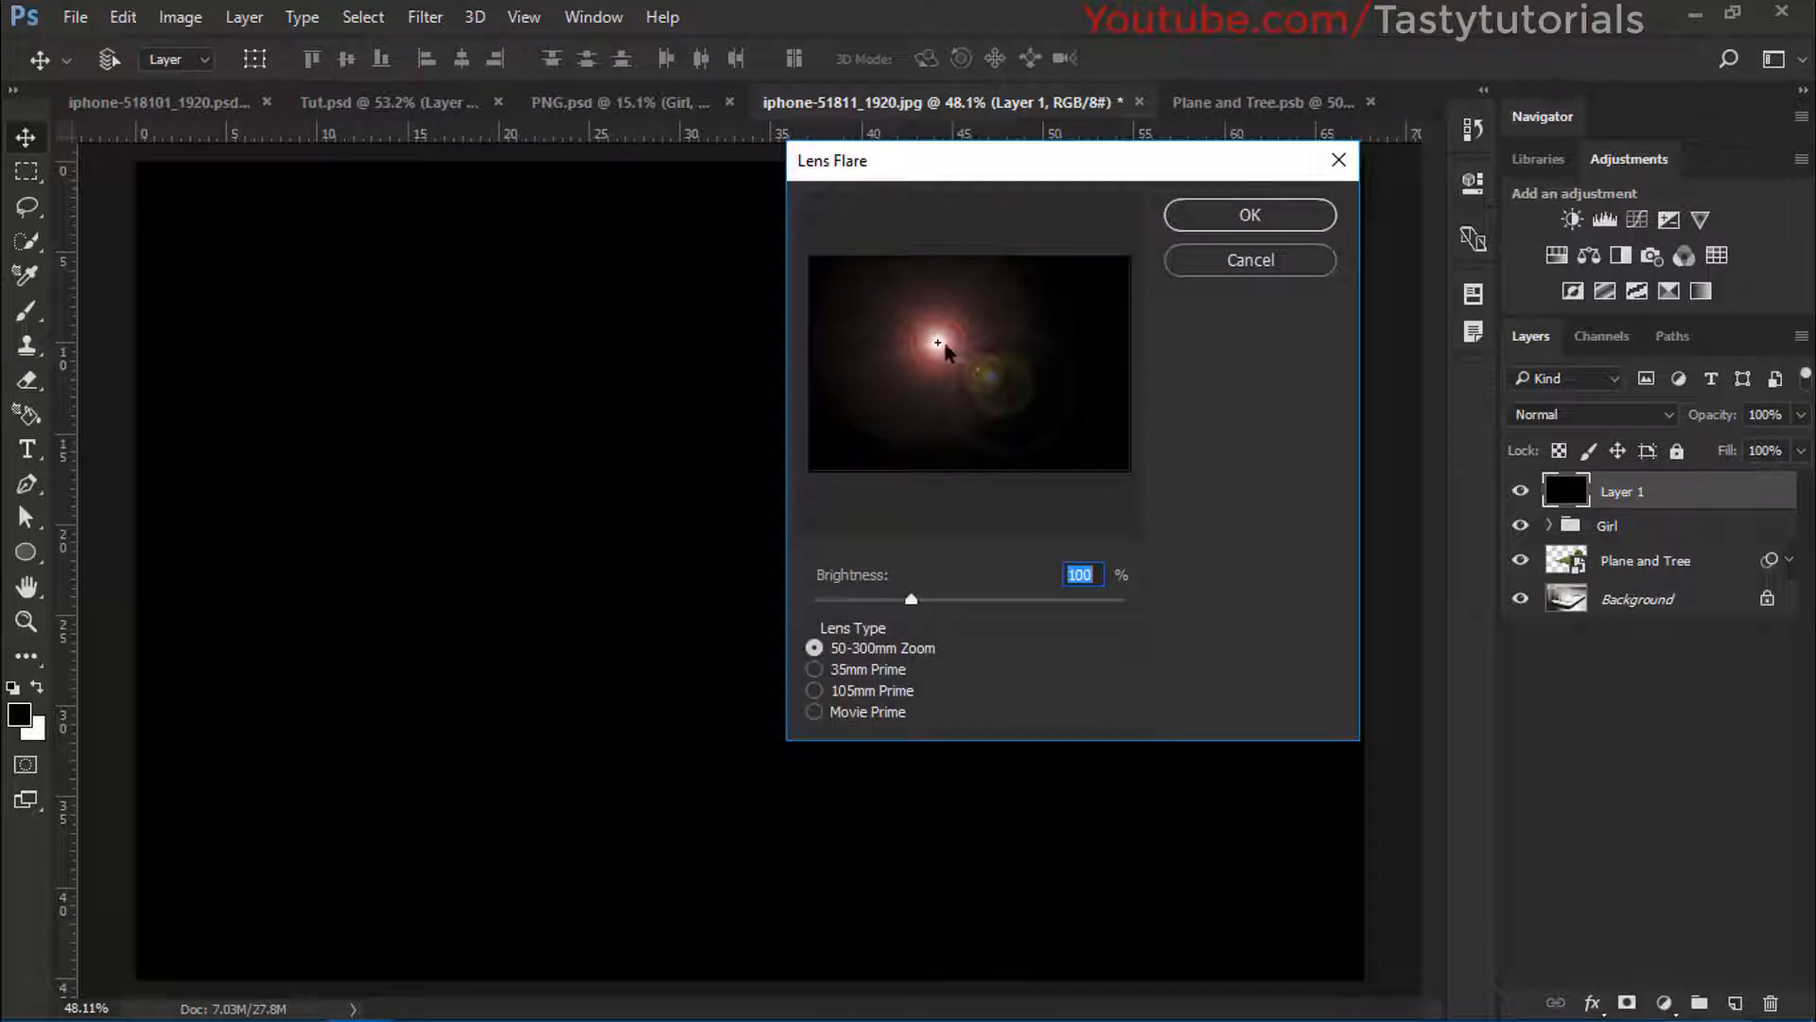
{"action": "left_click_drag", "start_coordinate": [945, 350], "coordinate": [950, 273]}
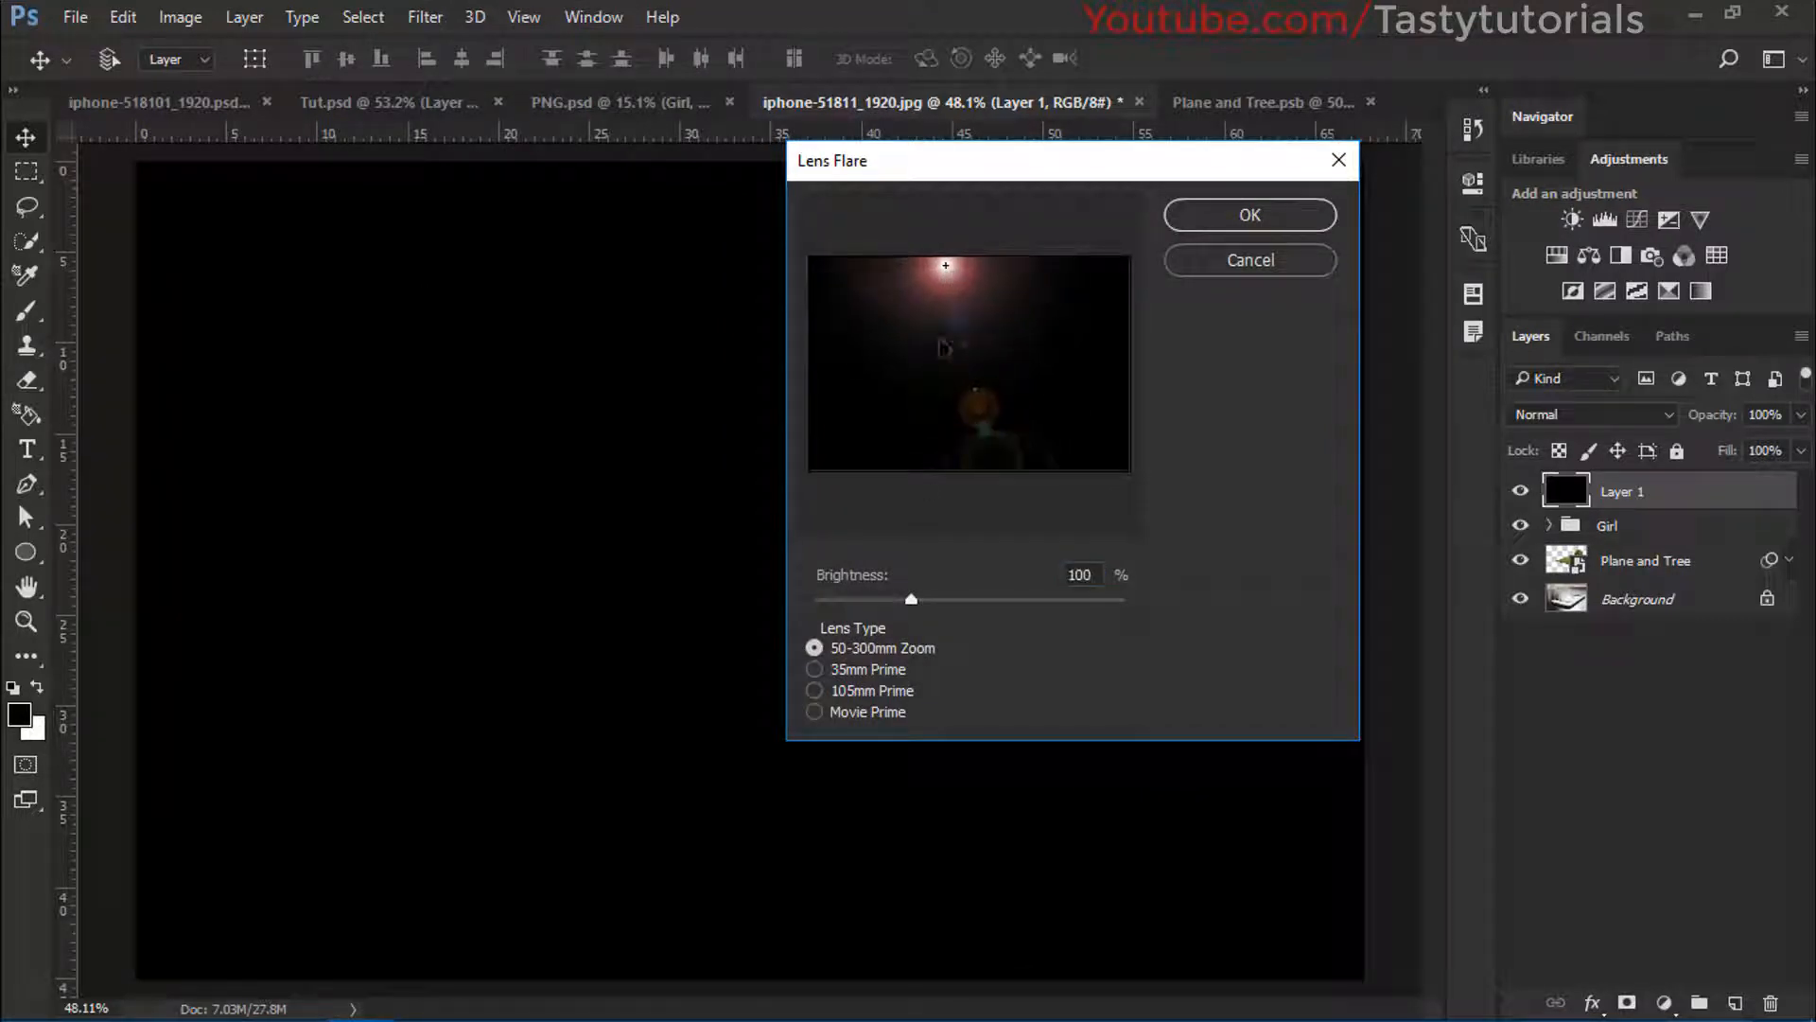
{"action": "left_click", "coordinate": [814, 691]}
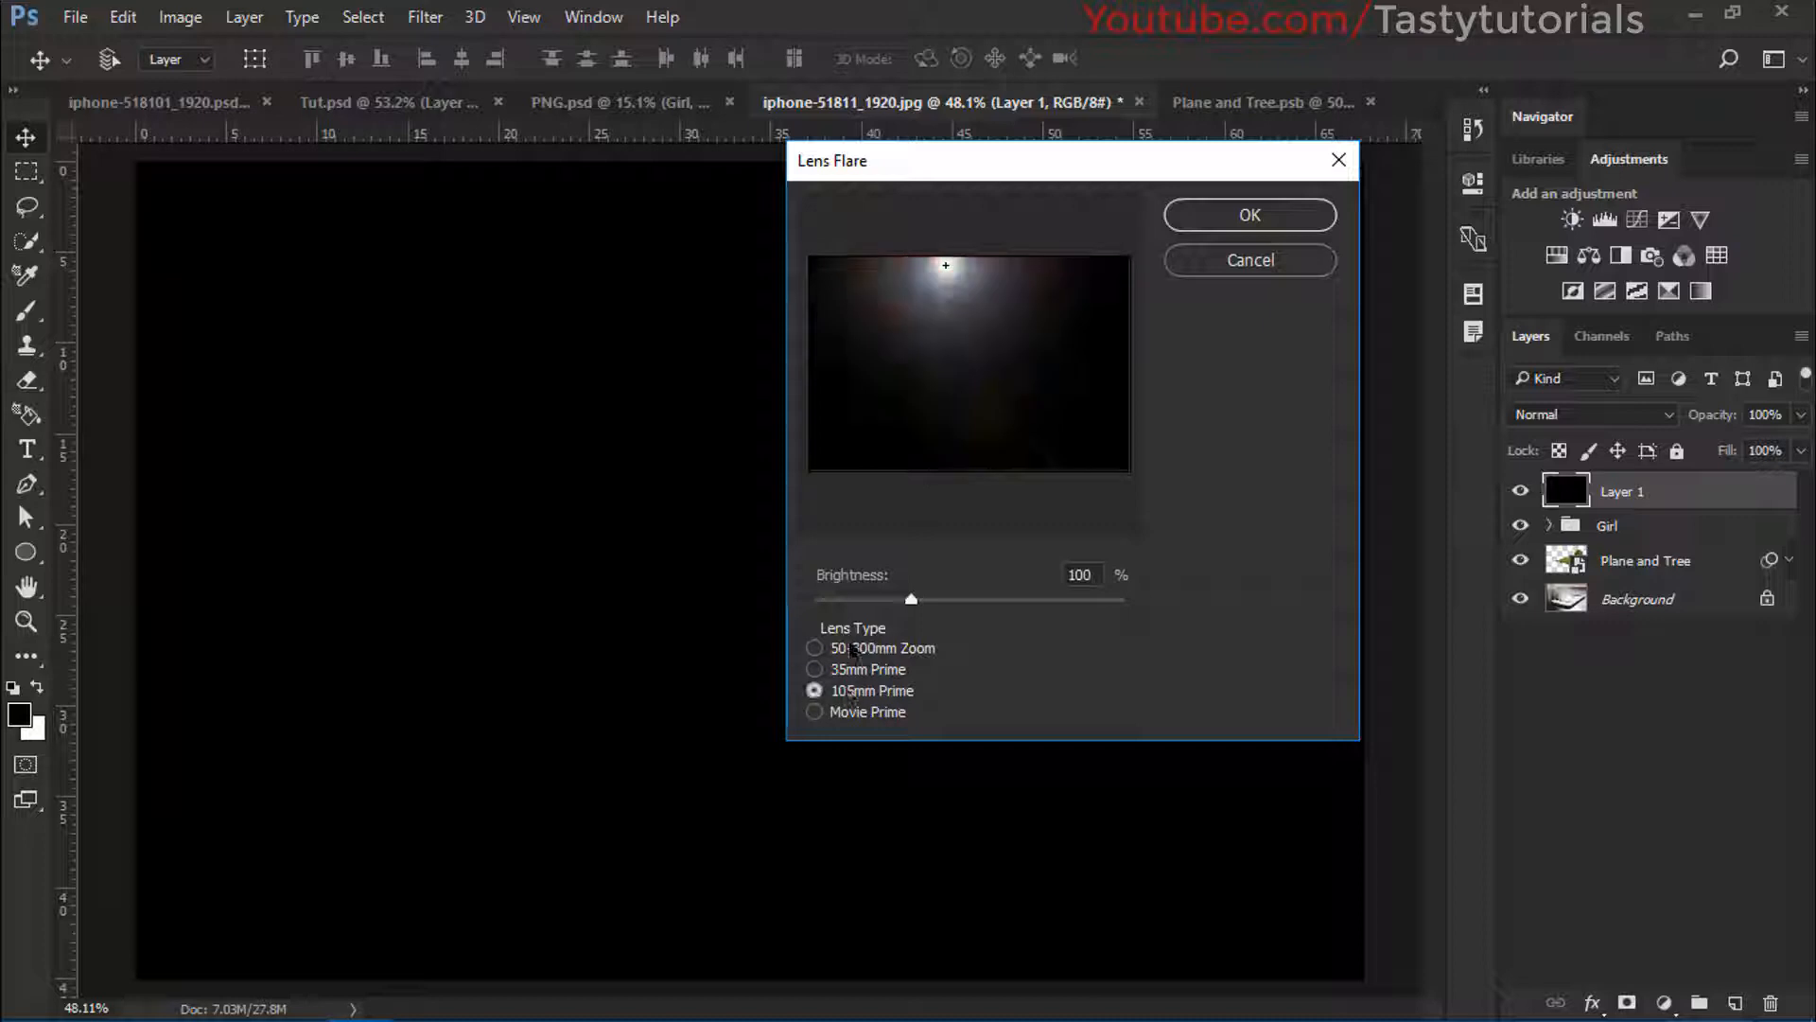
{"action": "left_click", "coordinate": [853, 648]}
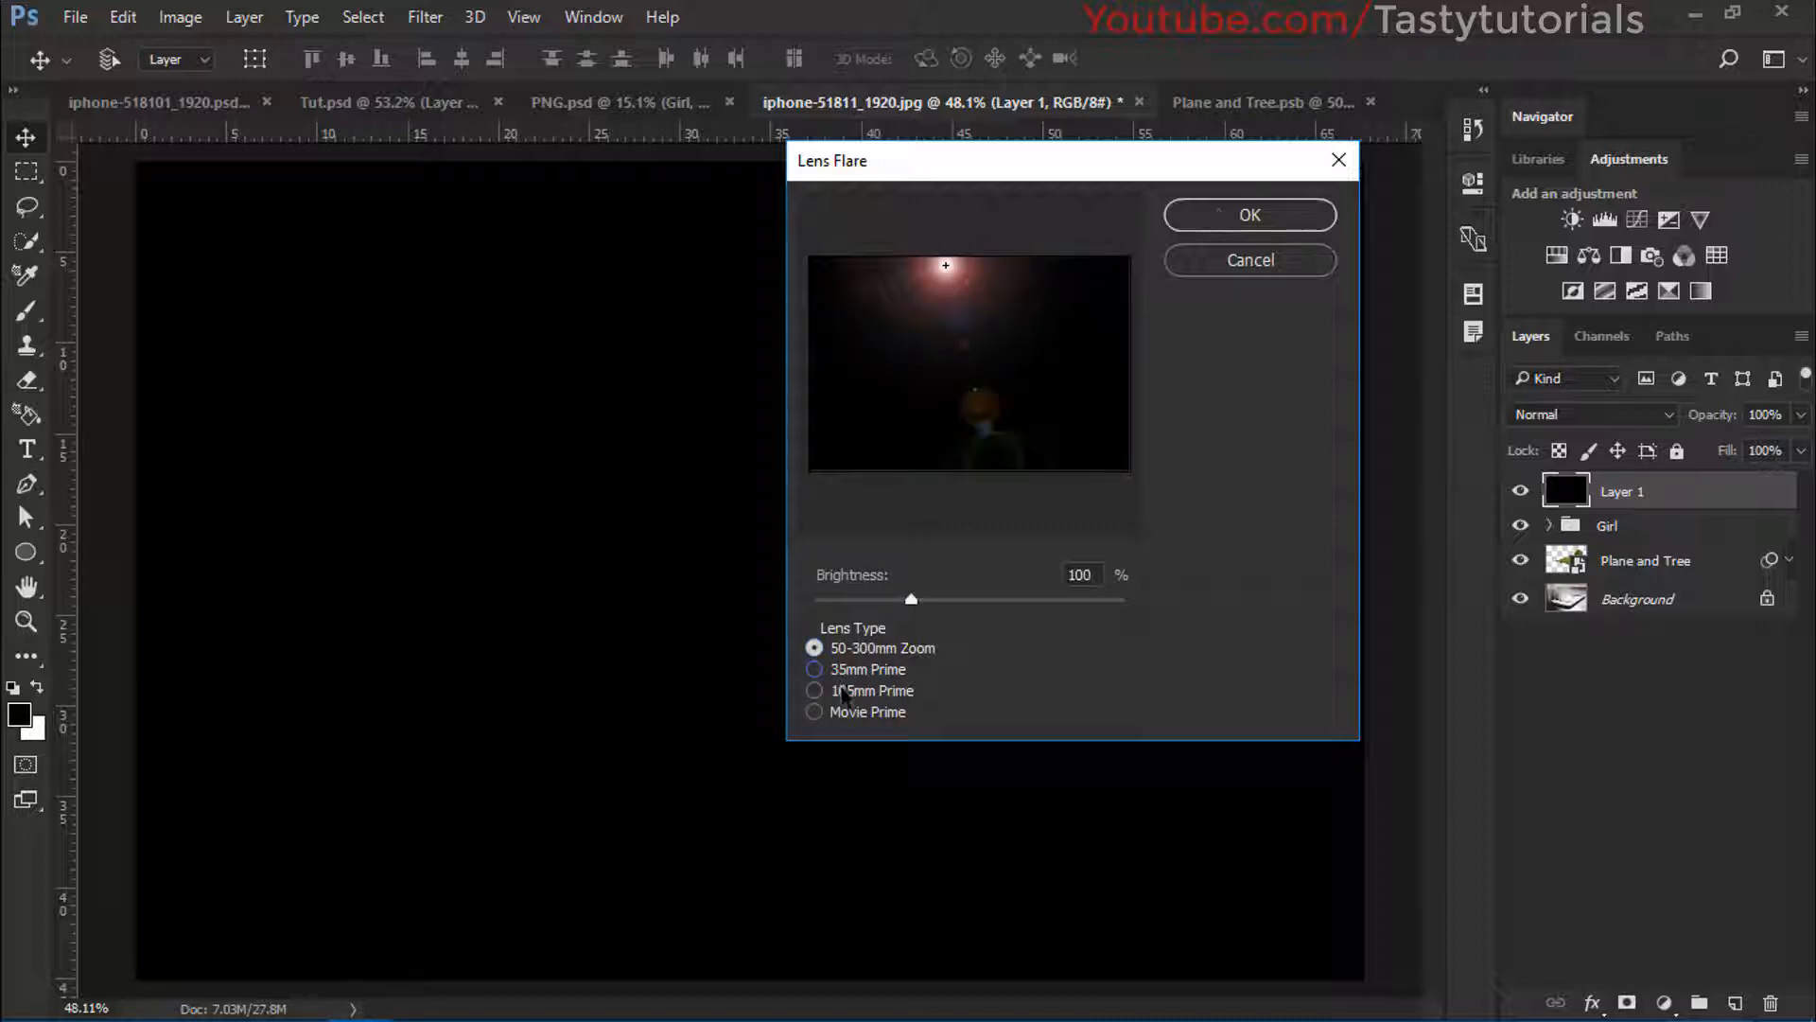
{"action": "left_click", "coordinate": [845, 691]}
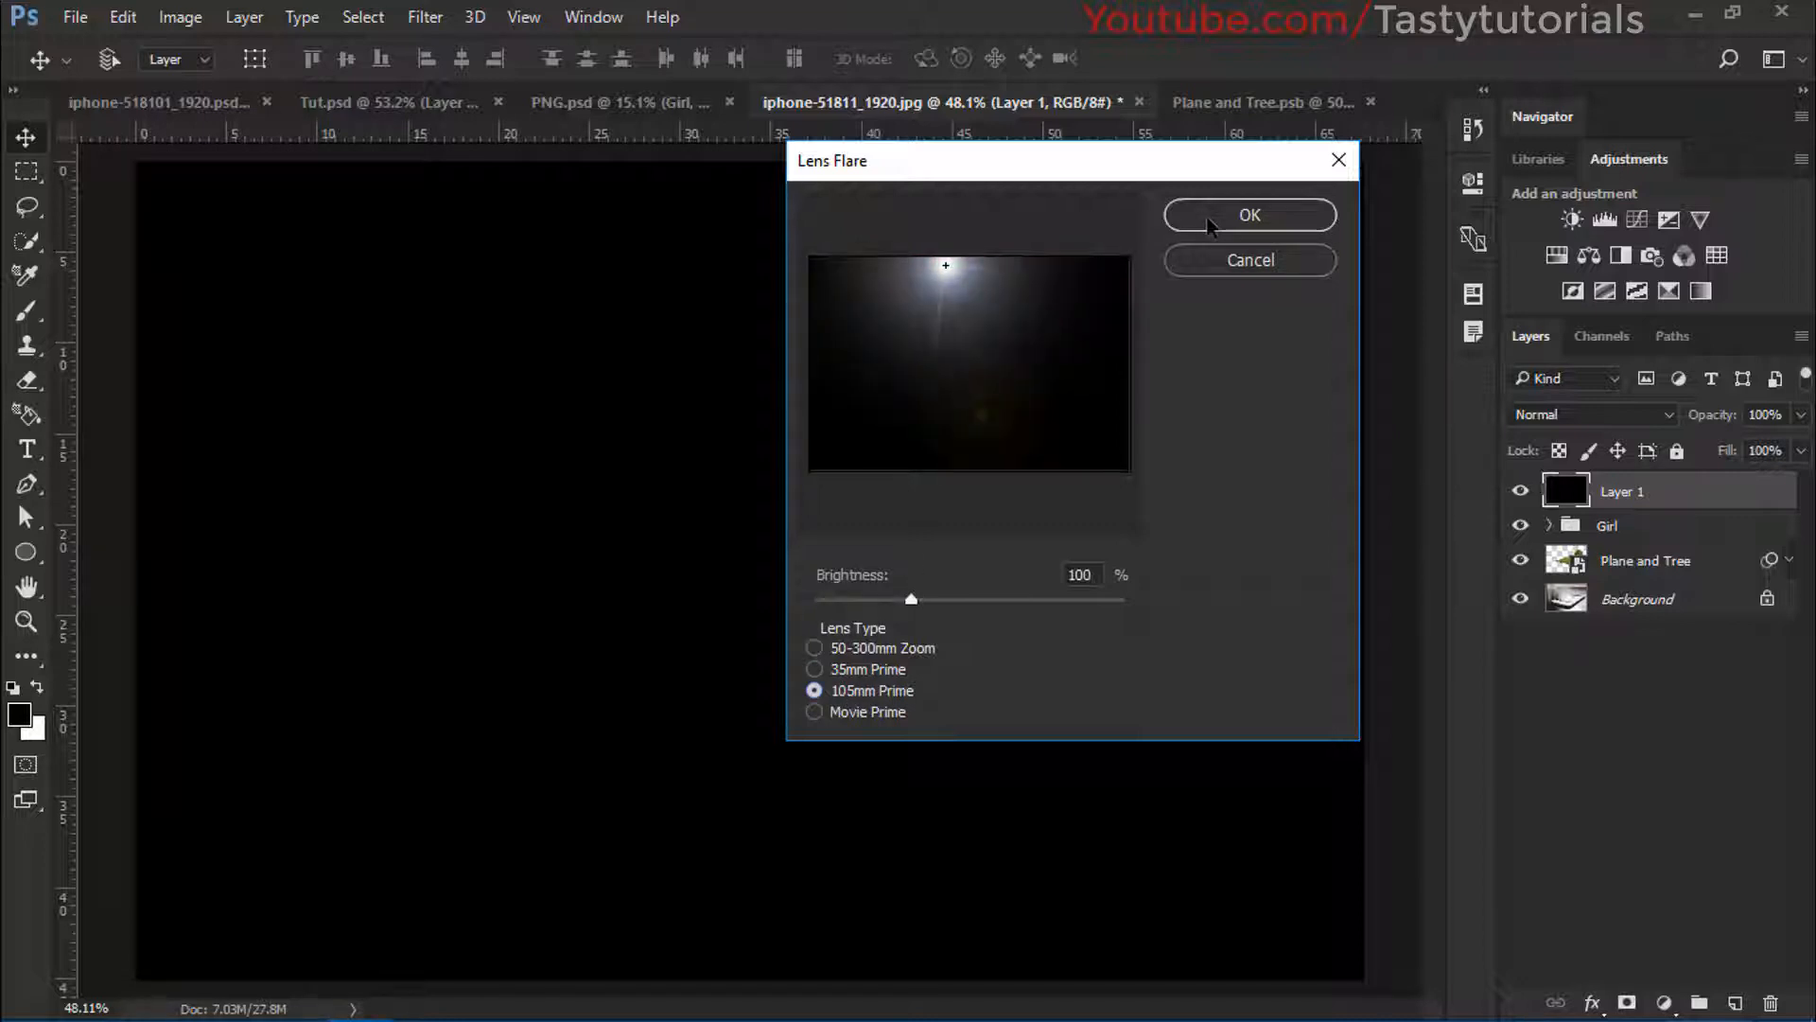
{"action": "left_click", "coordinate": [1211, 224]}
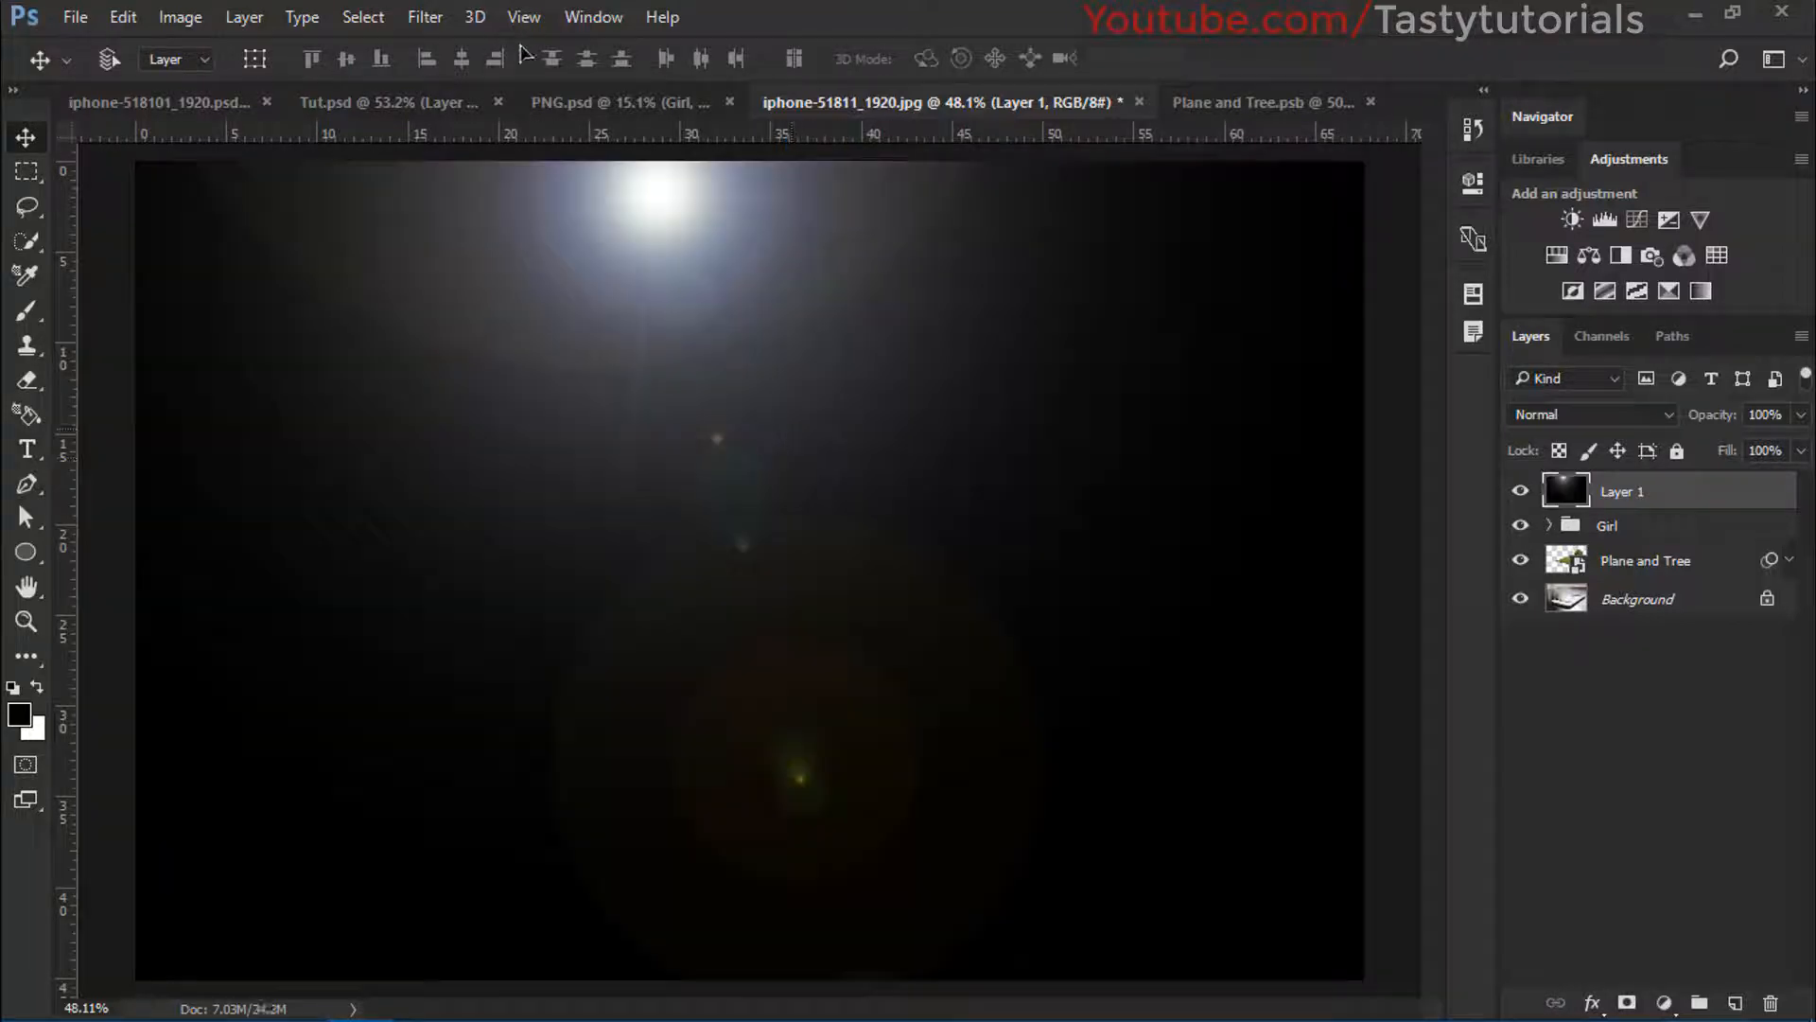
Apply a Gaussian Blur with a 10-pixel radius to the lens flare layer
{"action": "left_click", "coordinate": [425, 18]}
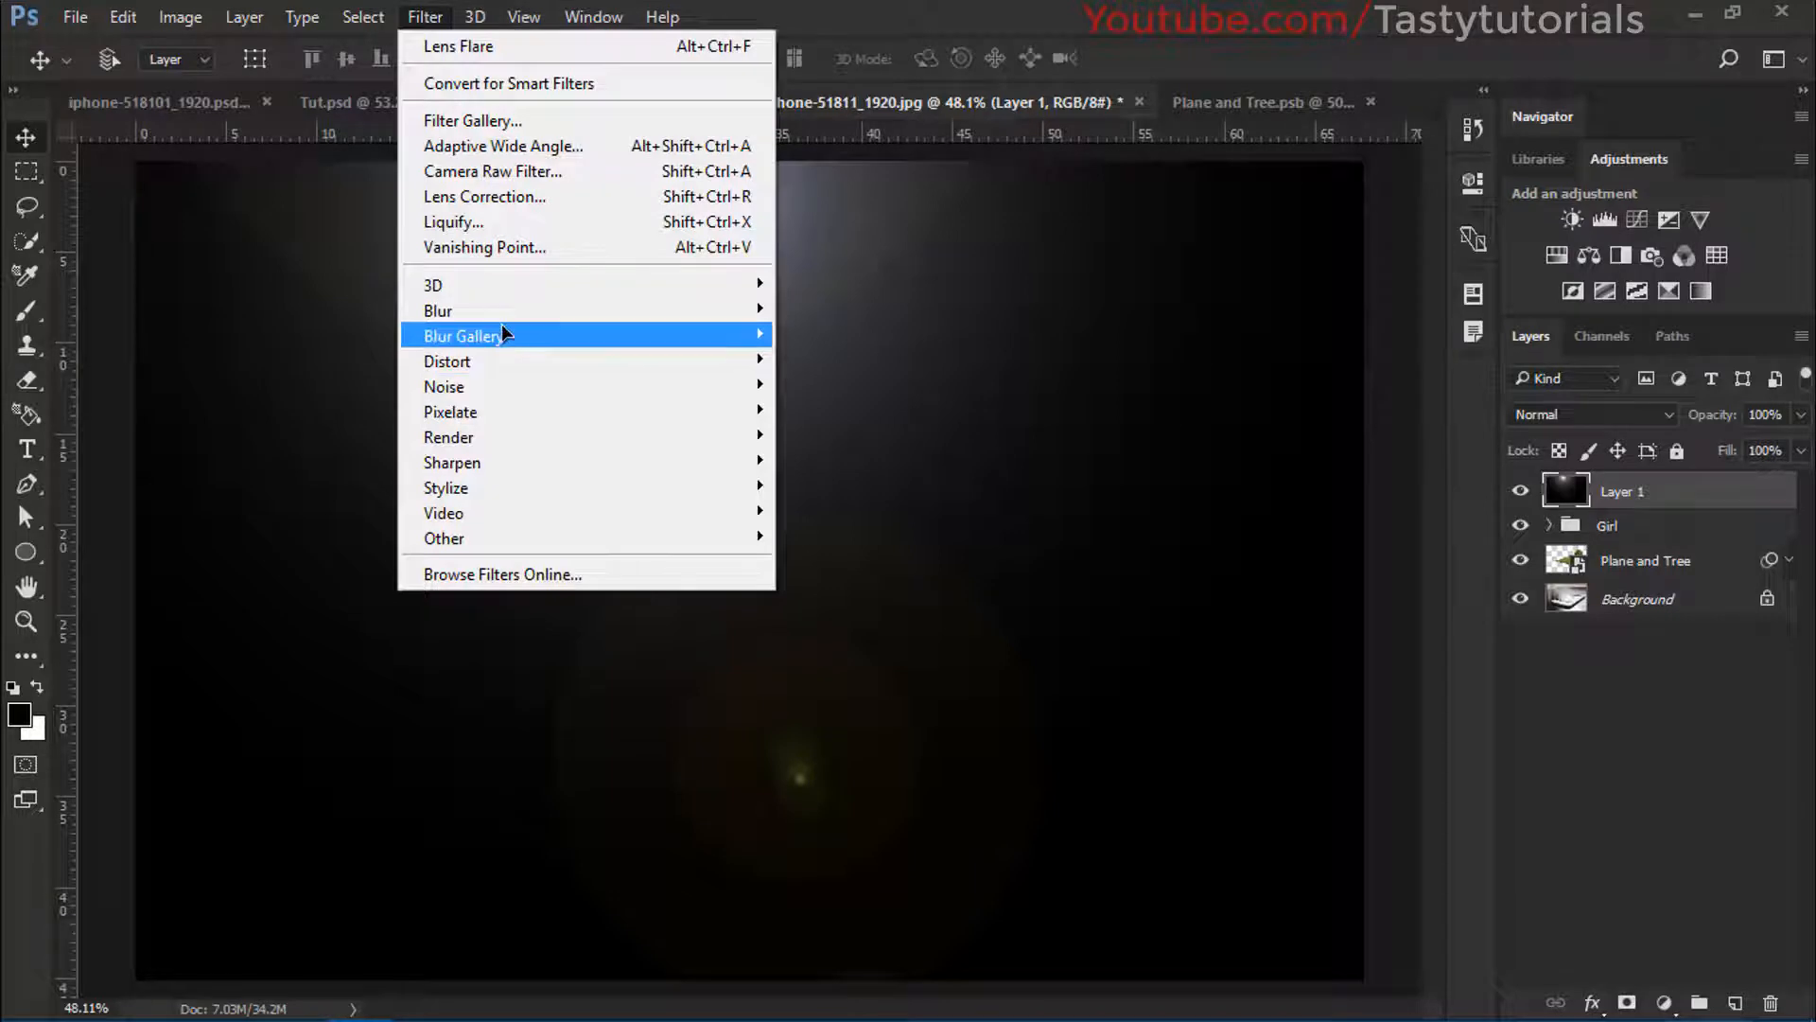
{"action": "mouse_move", "coordinate": [503, 320]}
{"action": "mouse_move", "coordinate": [411, 312]}
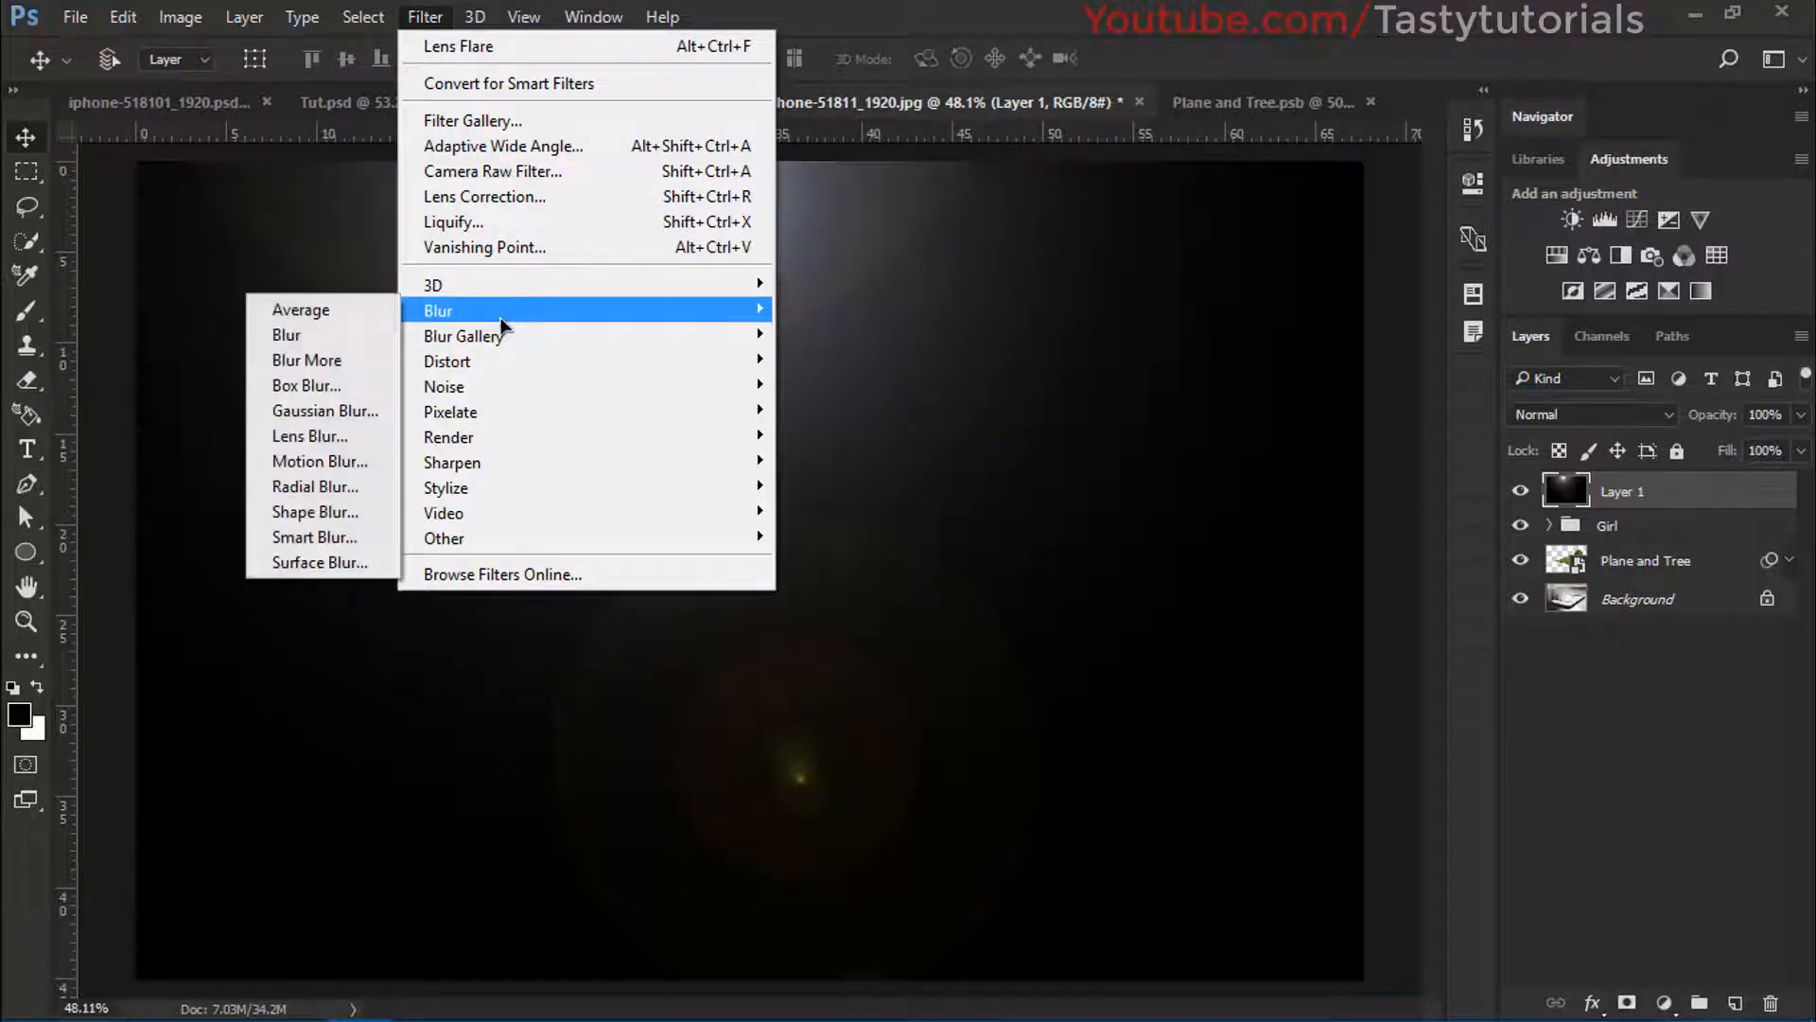
{"action": "left_click", "coordinate": [346, 407]}
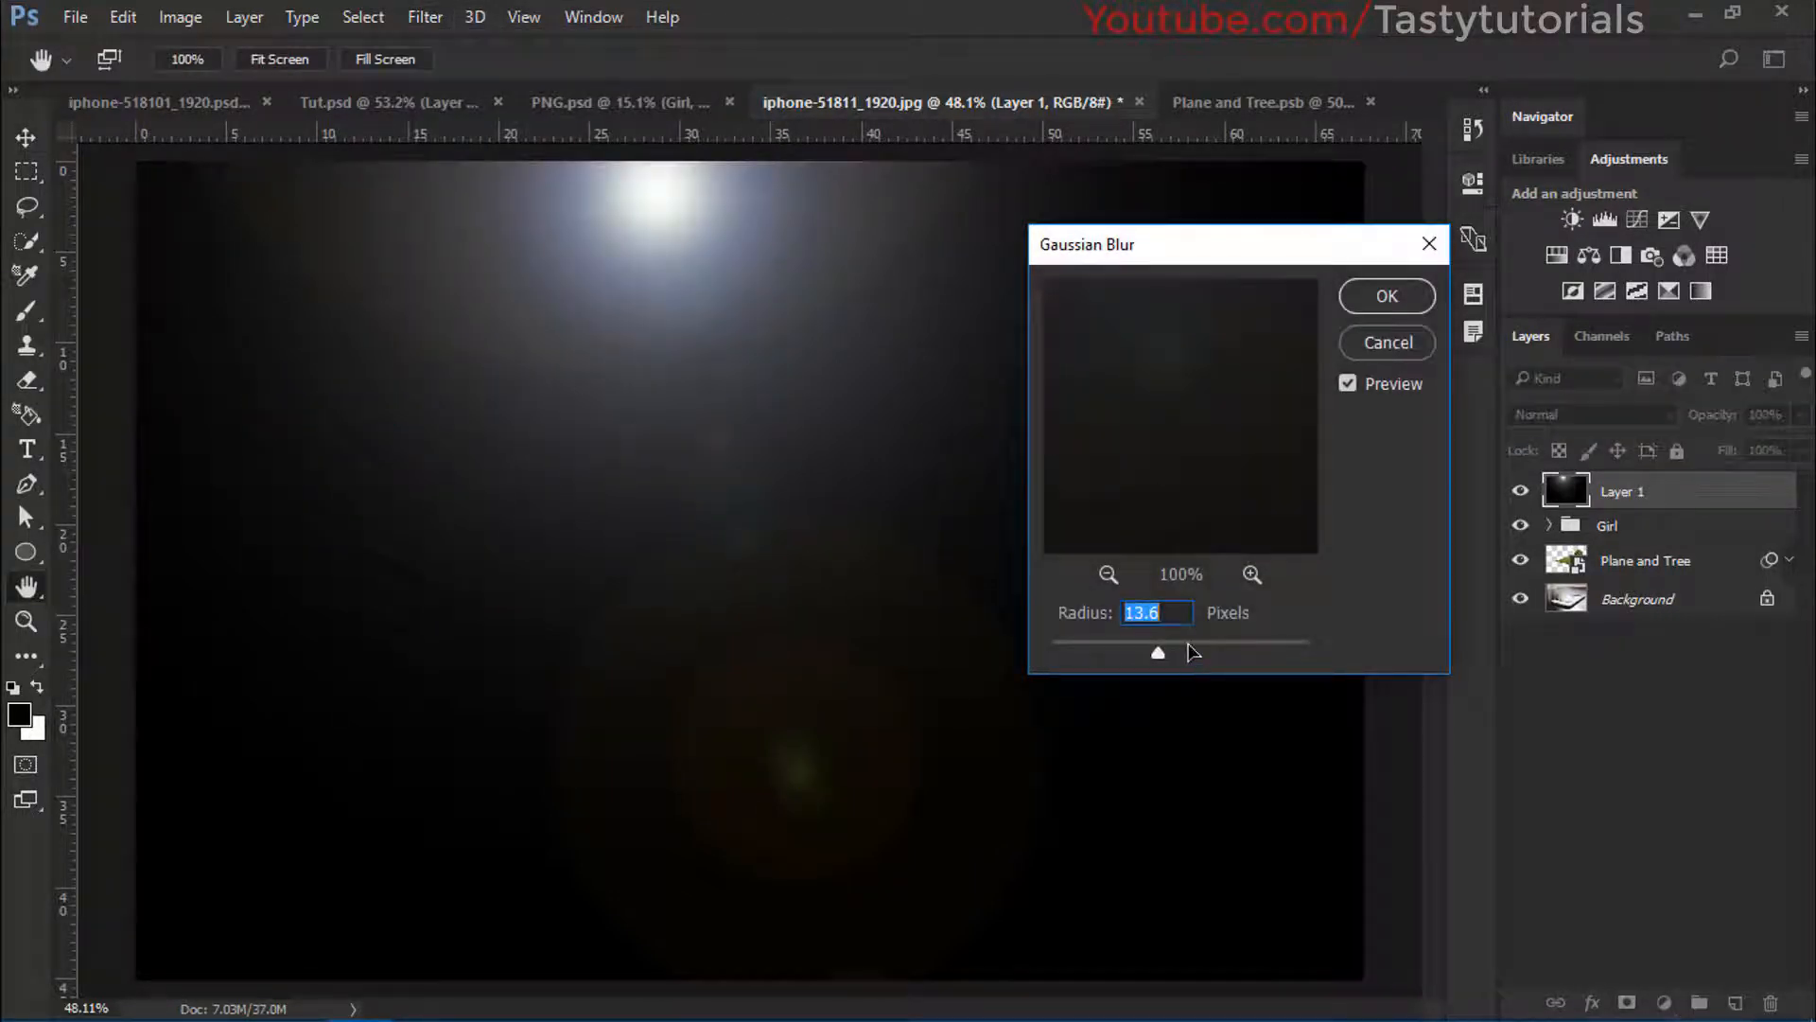
{"action": "type", "text": "10"}
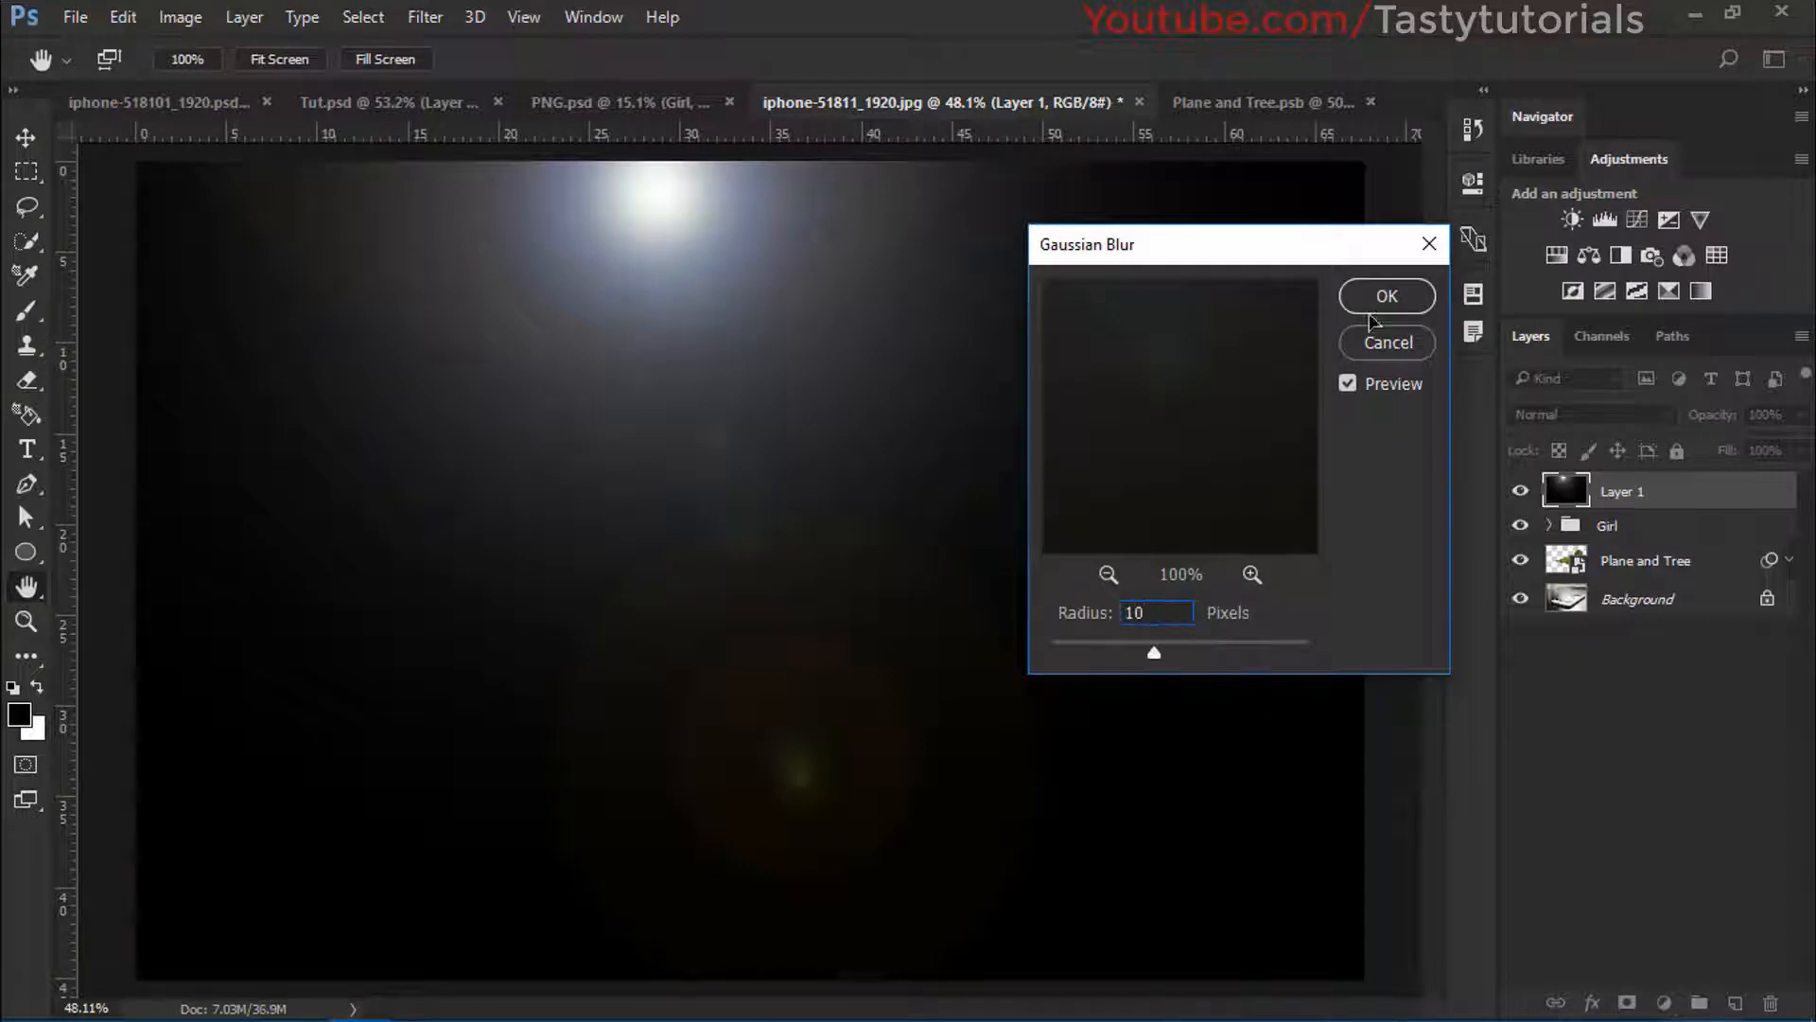
{"action": "left_click", "coordinate": [1385, 294]}
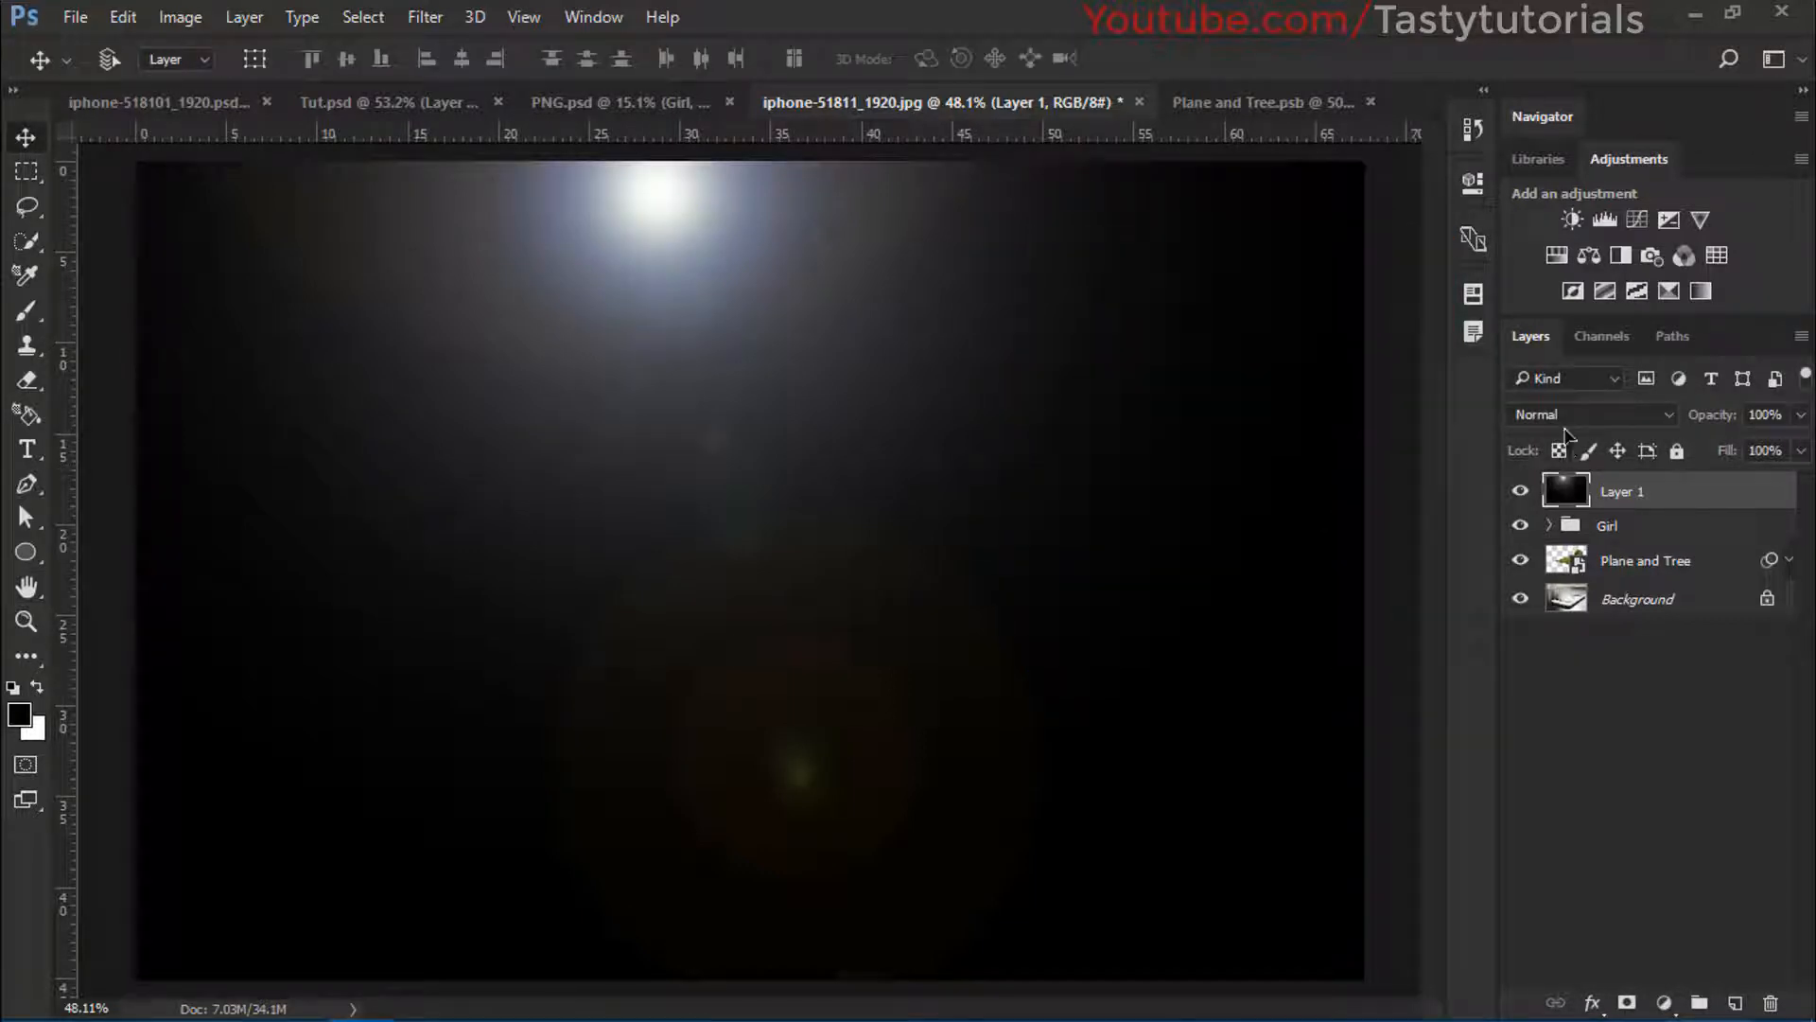
Set the lens flare layer's blend mode to Screen and compare the composite with the layer hidden and shown
{"action": "left_click", "coordinate": [1567, 417]}
{"action": "left_click", "coordinate": [1532, 605]}
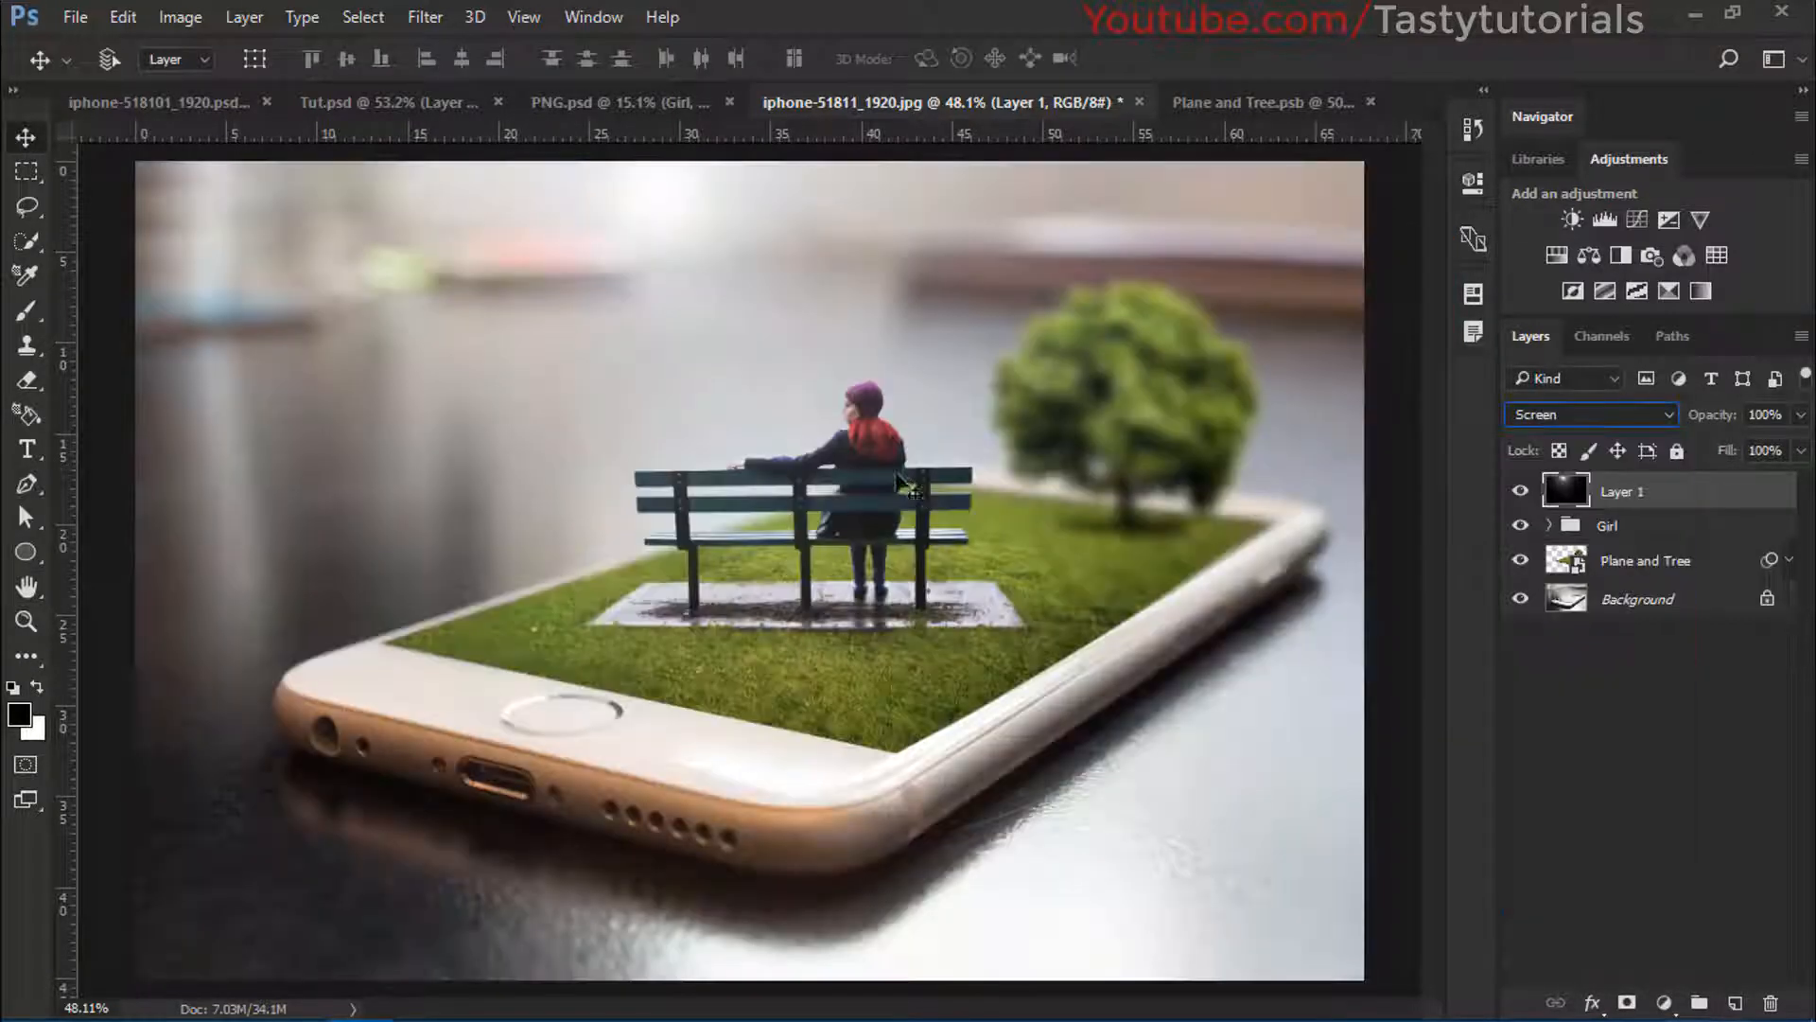
{"action": "left_click", "coordinate": [1520, 491]}
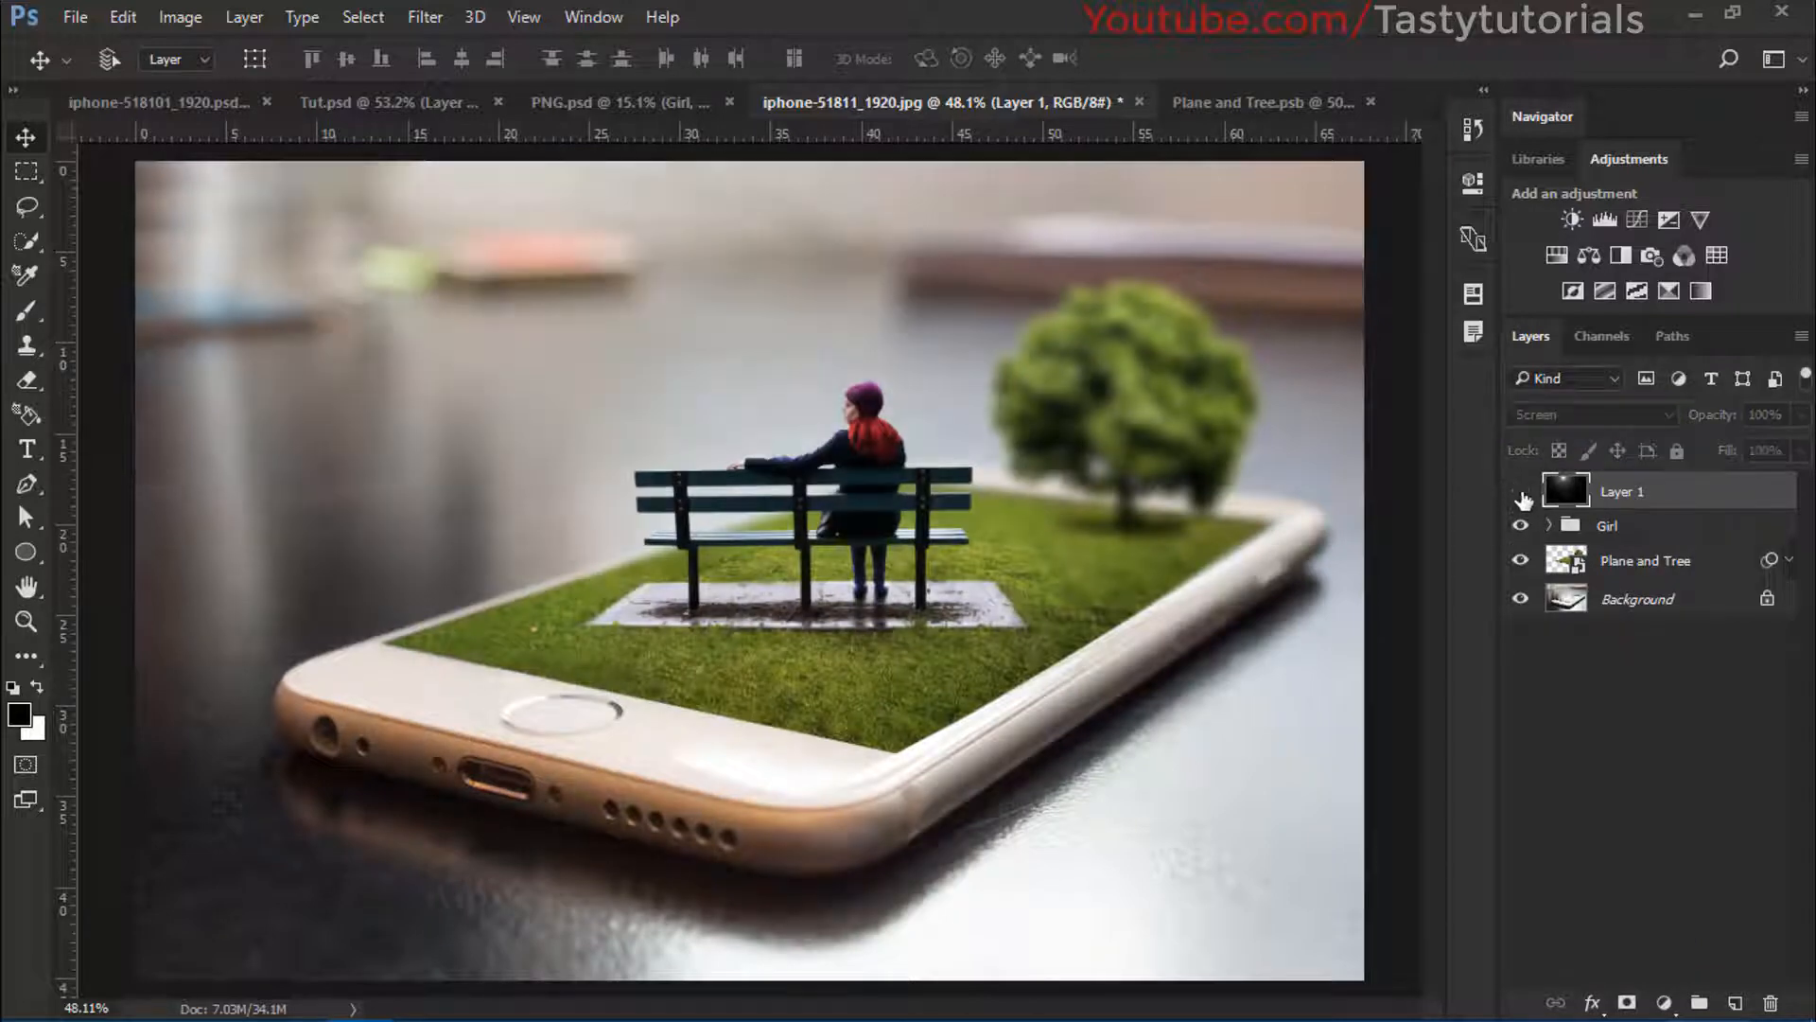
{"action": "left_click", "coordinate": [1520, 491]}
{"action": "scroll", "coordinate": [724, 487], "scroll_direction": "down", "scroll_amount": 1}
{"action": "scroll", "coordinate": [723, 487], "scroll_direction": "up", "scroll_amount": 3}
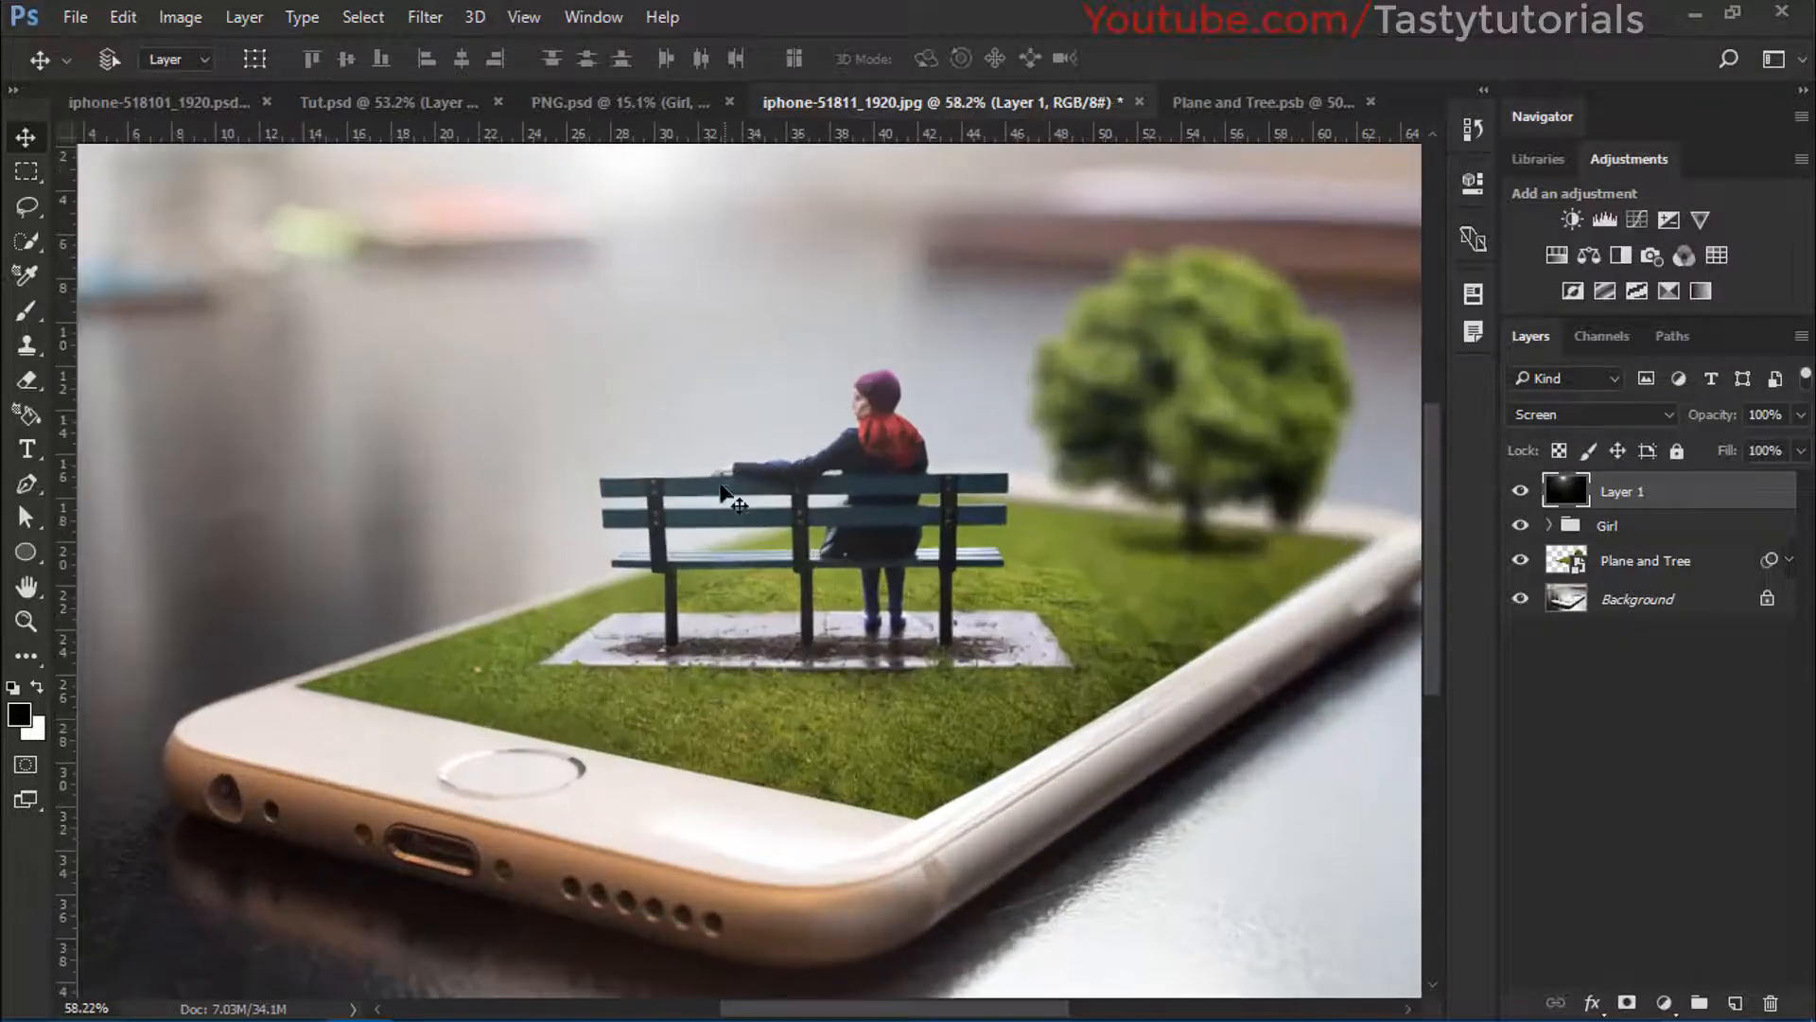
{"action": "scroll", "coordinate": [724, 488], "scroll_direction": "down", "scroll_amount": 2}
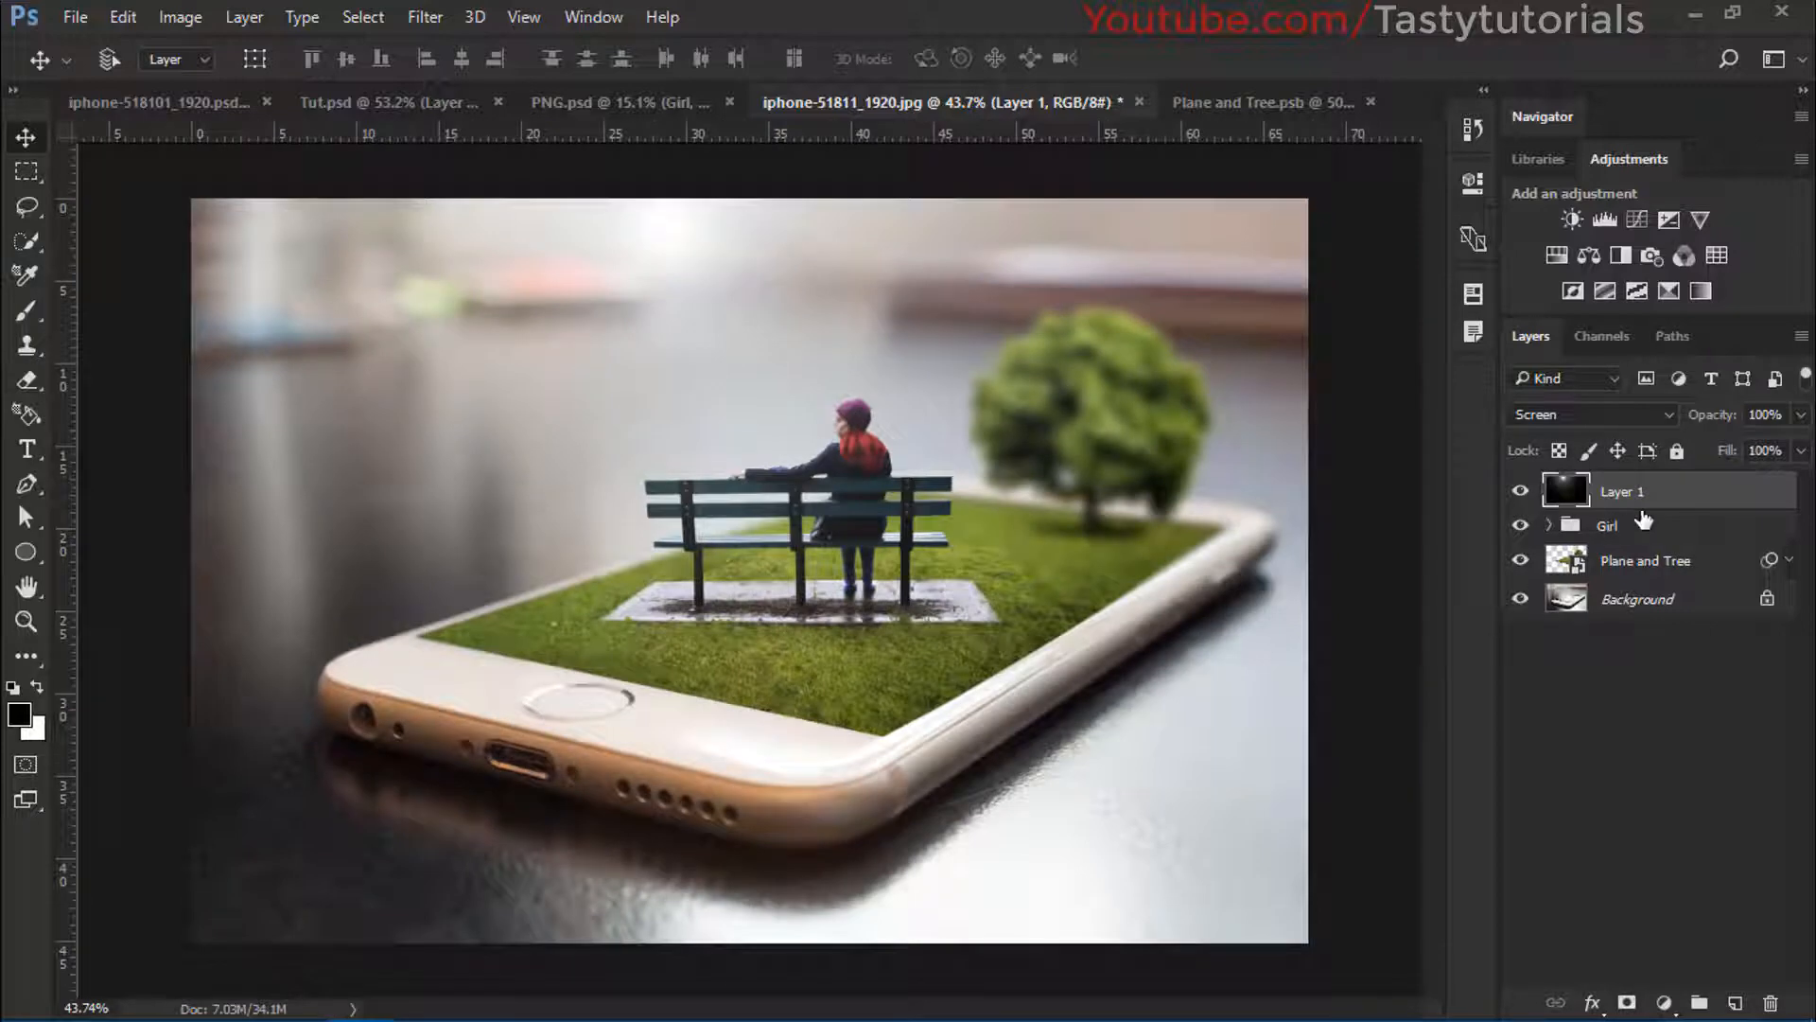
Add a Hue/Saturation adjustment clipped to the lens flare layer and turn on Colorize
{"action": "left_click", "coordinate": [1558, 255]}
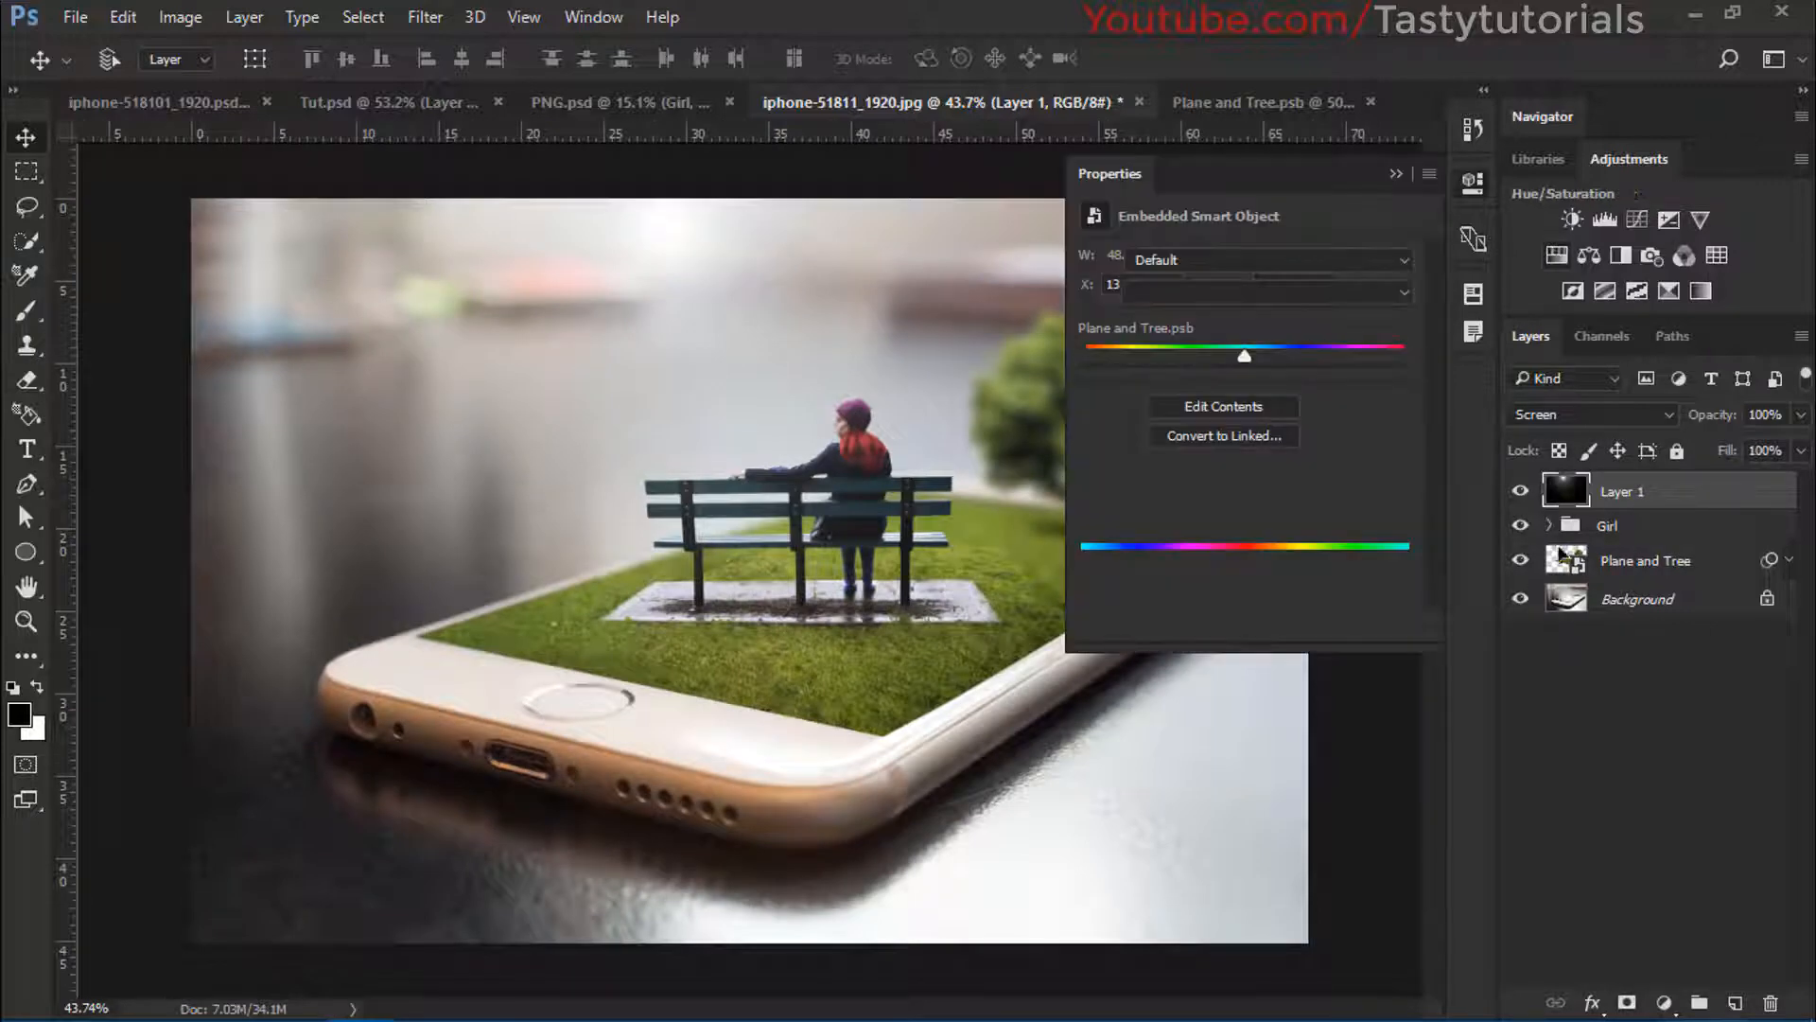
{"action": "left_click", "coordinate": [1240, 625]}
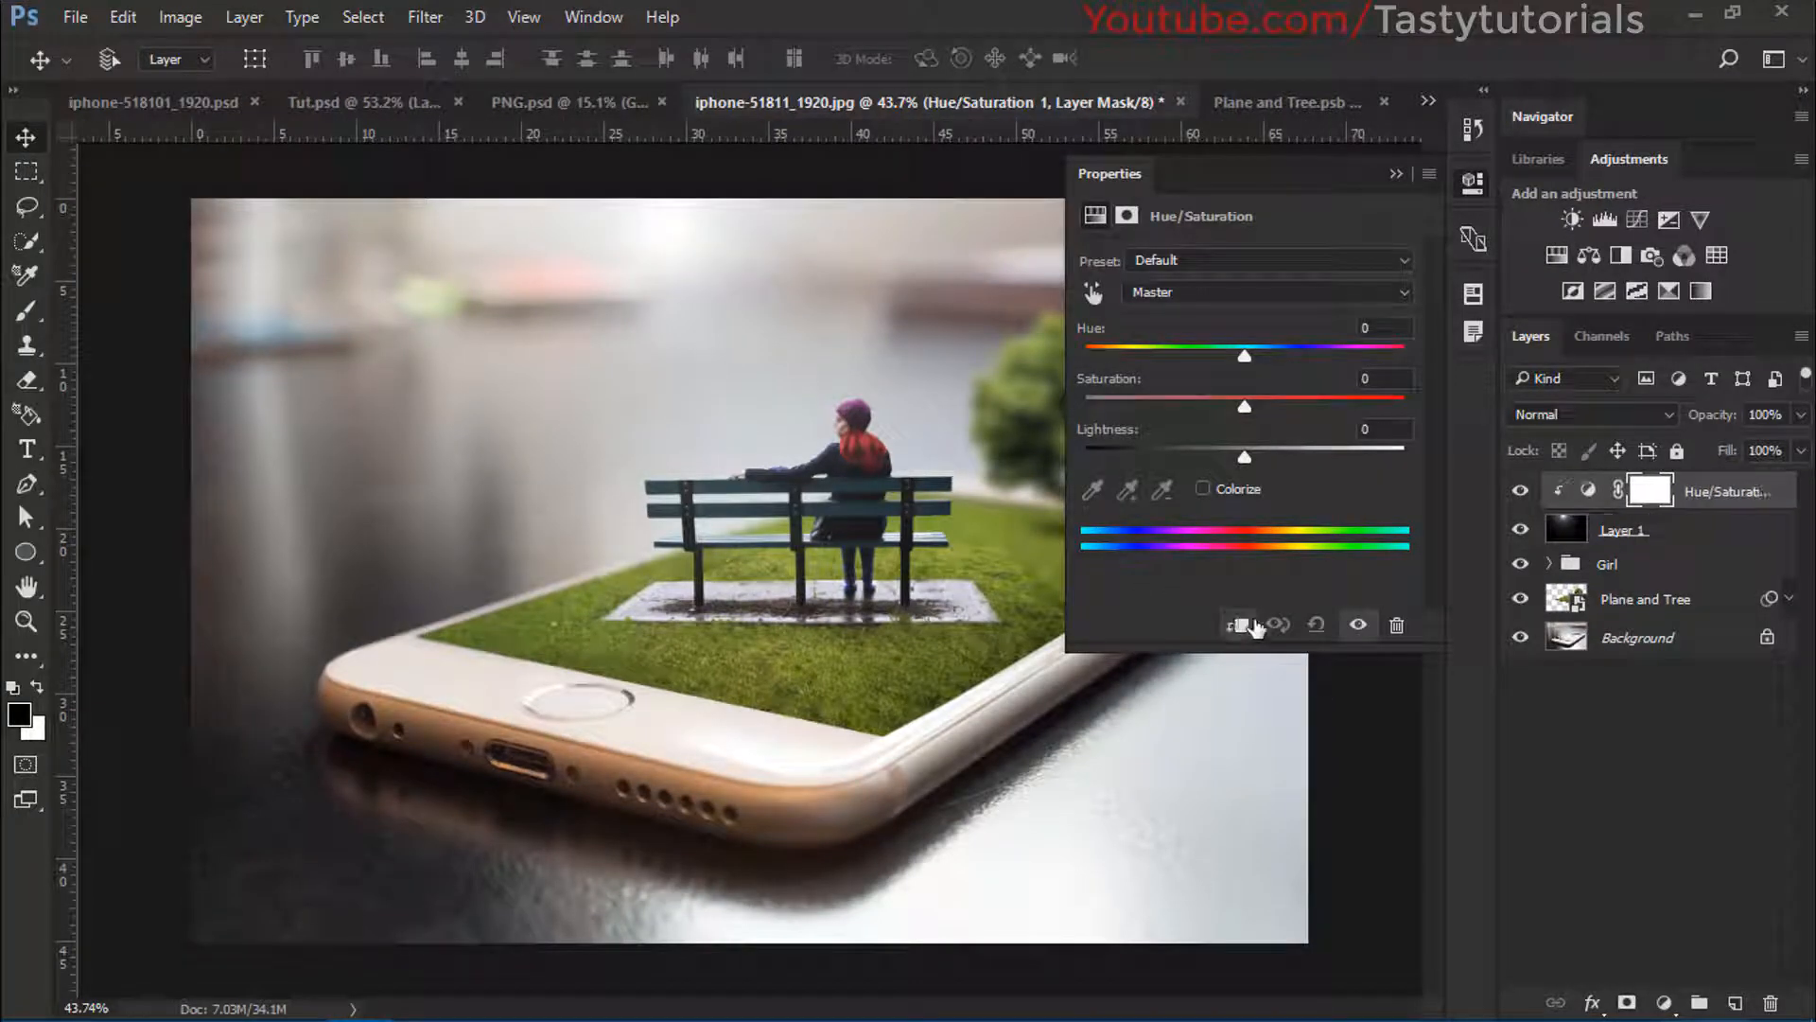
{"action": "left_click_drag", "start_coordinate": [1245, 409], "coordinate": [1247, 408]}
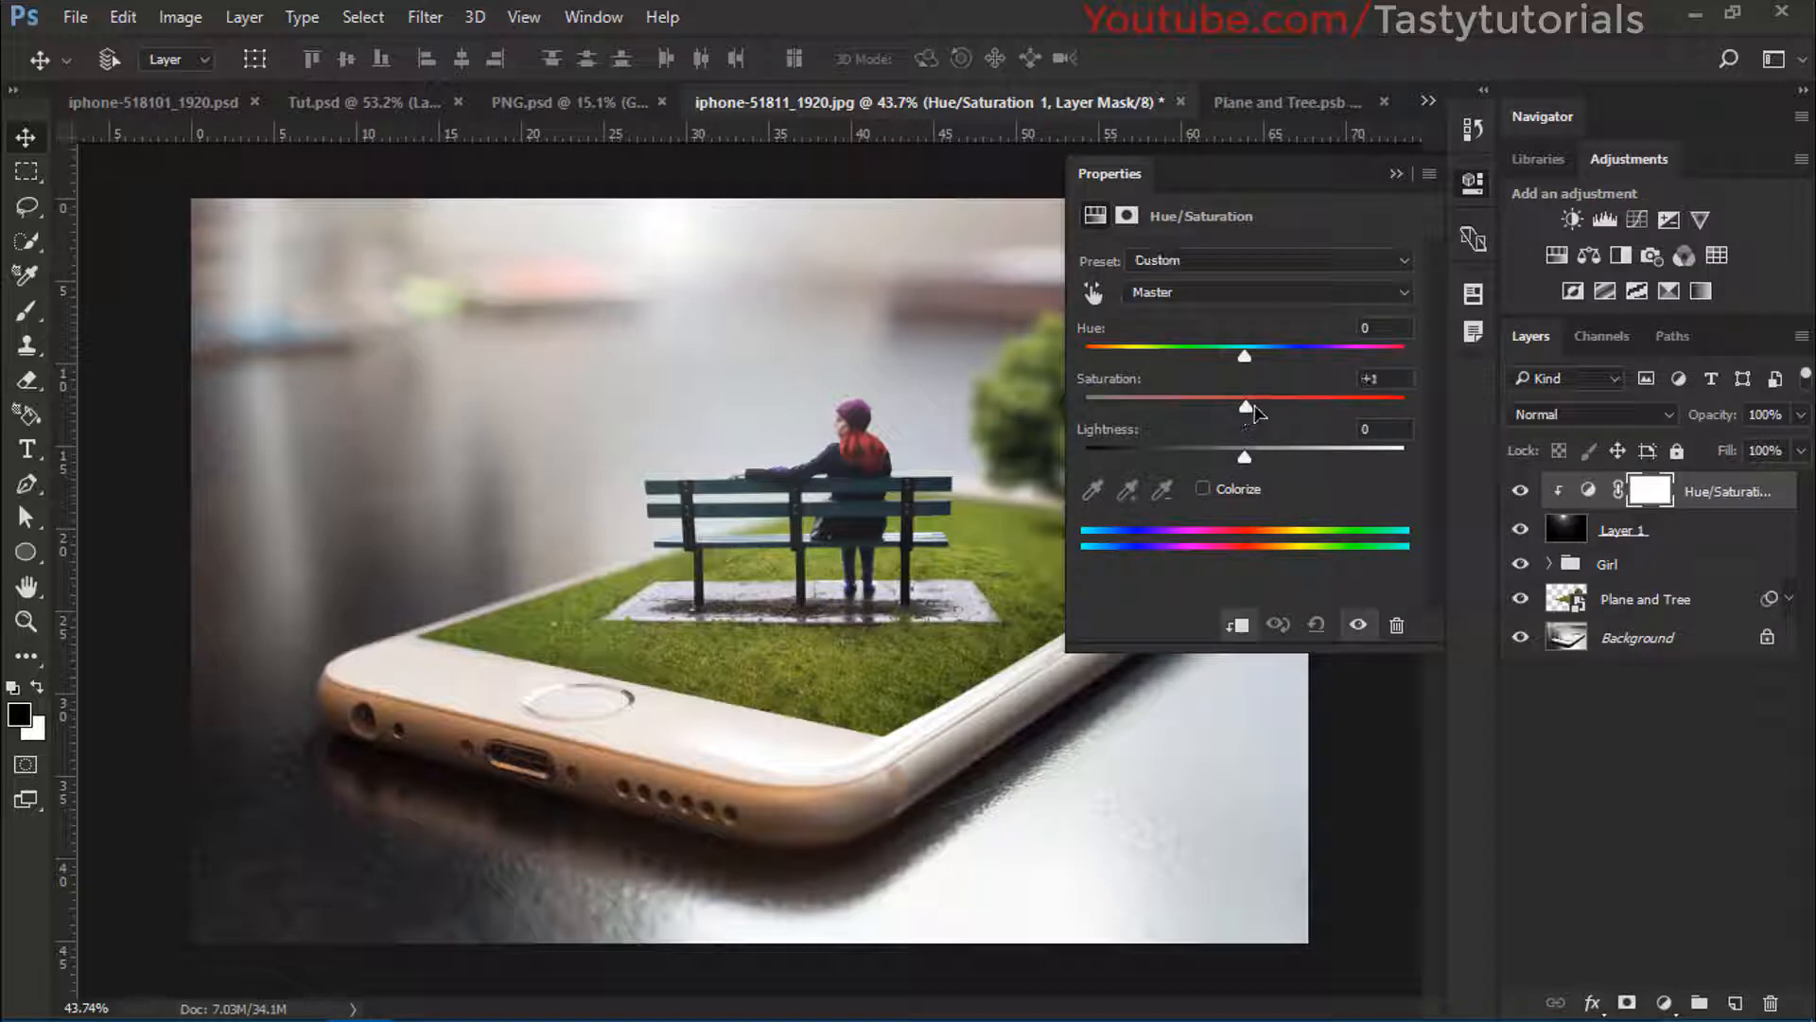
{"action": "left_click", "coordinate": [1215, 489]}
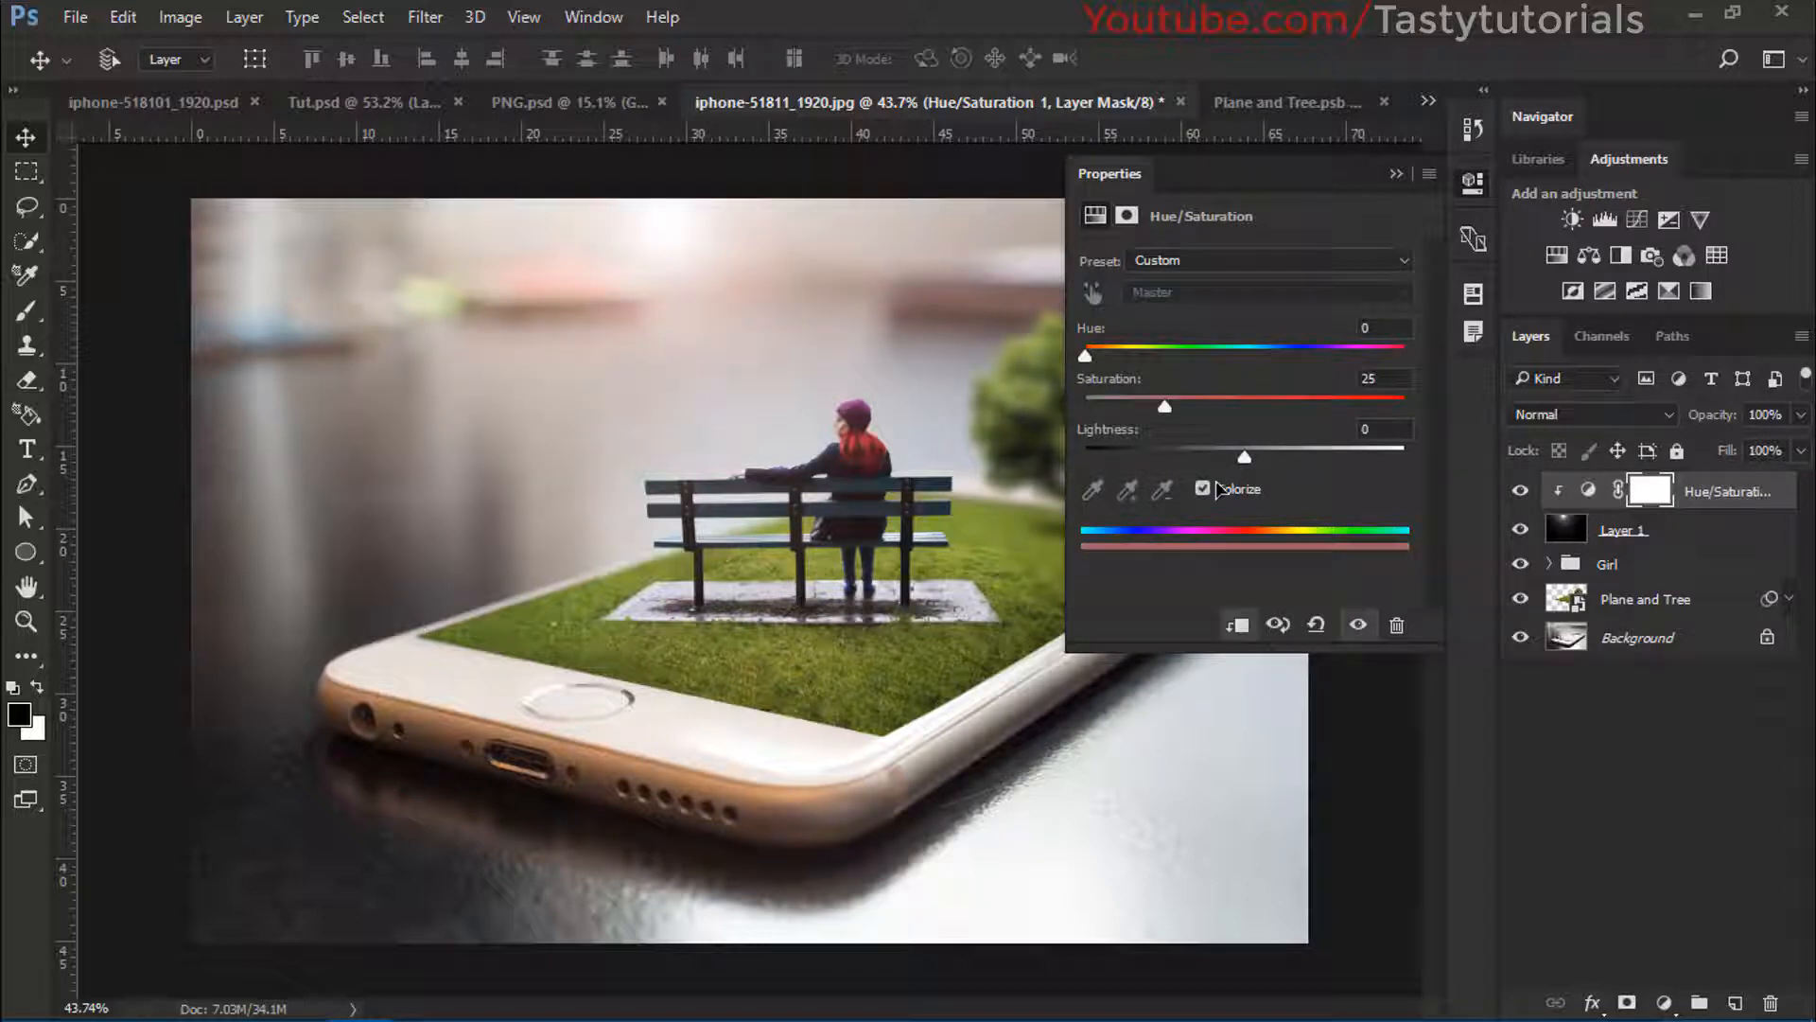
Set the adjustment's saturation to 73 and hue to 42, and compare the flare with the adjustment hidden and shown
{"action": "left_click_drag", "start_coordinate": [1167, 406], "coordinate": [1318, 423]}
{"action": "left_click_drag", "start_coordinate": [1093, 357], "coordinate": [1126, 377]}
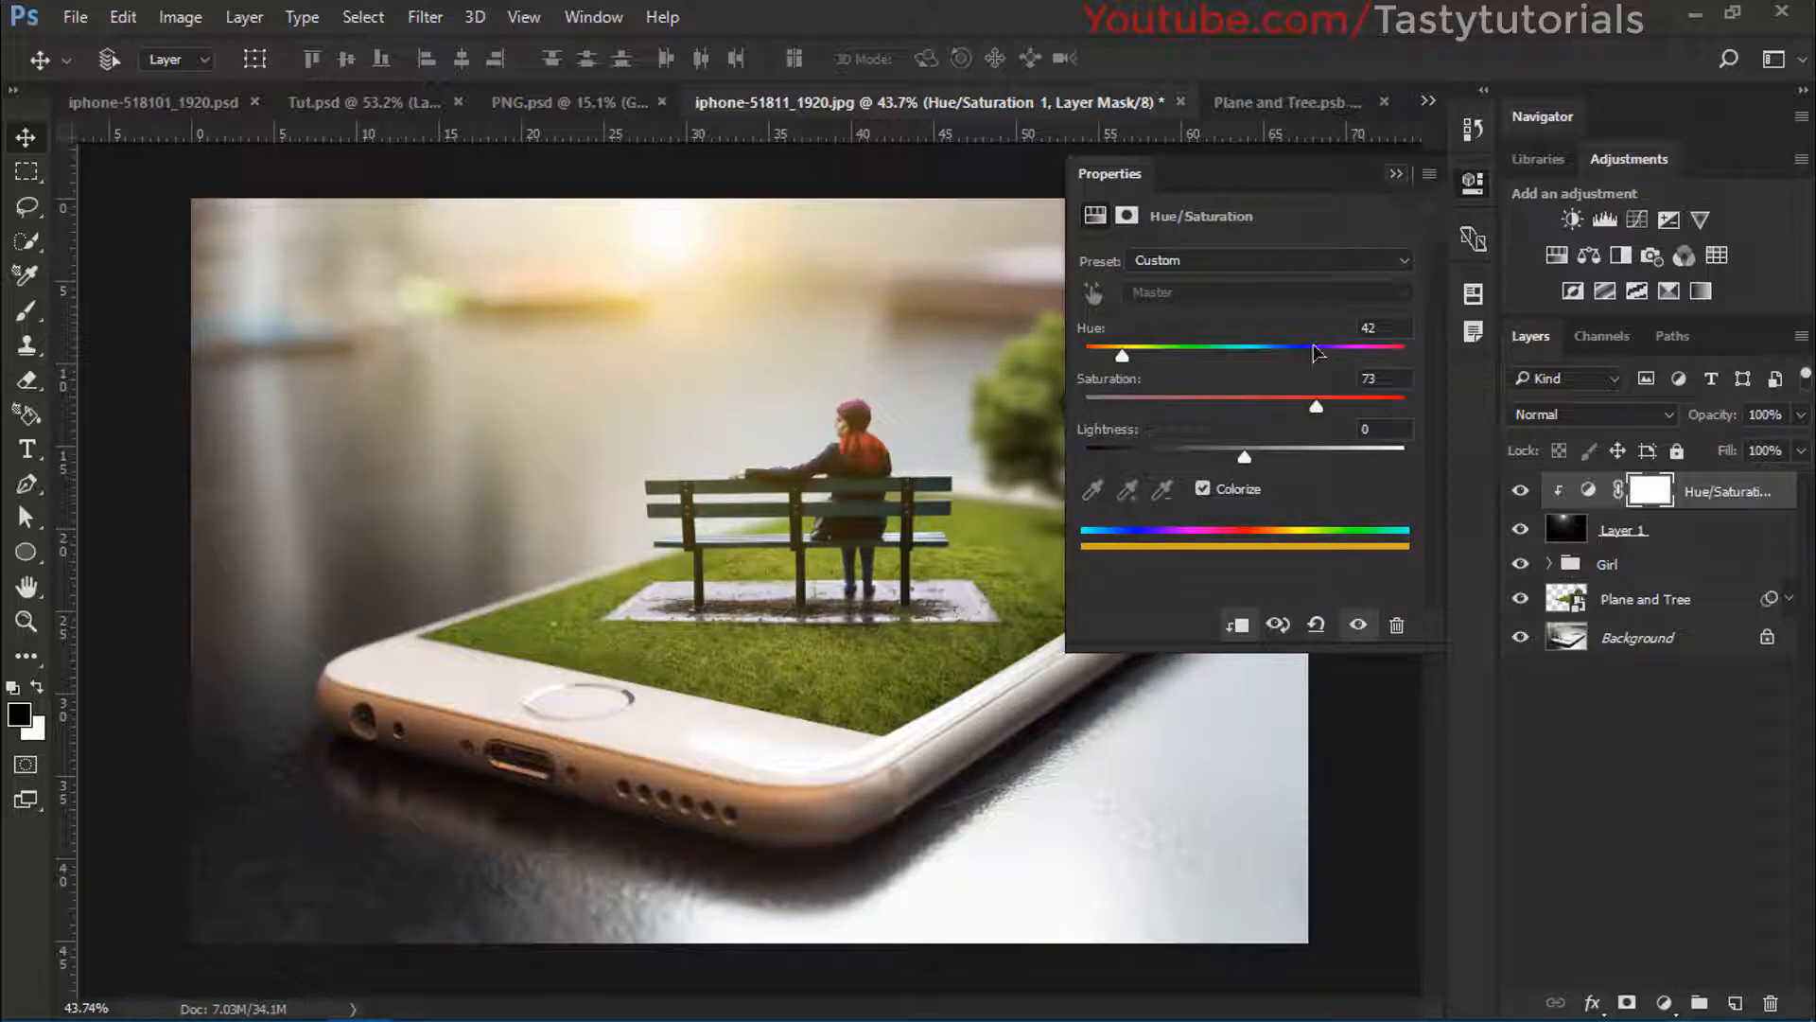
{"action": "left_click", "coordinate": [1397, 173]}
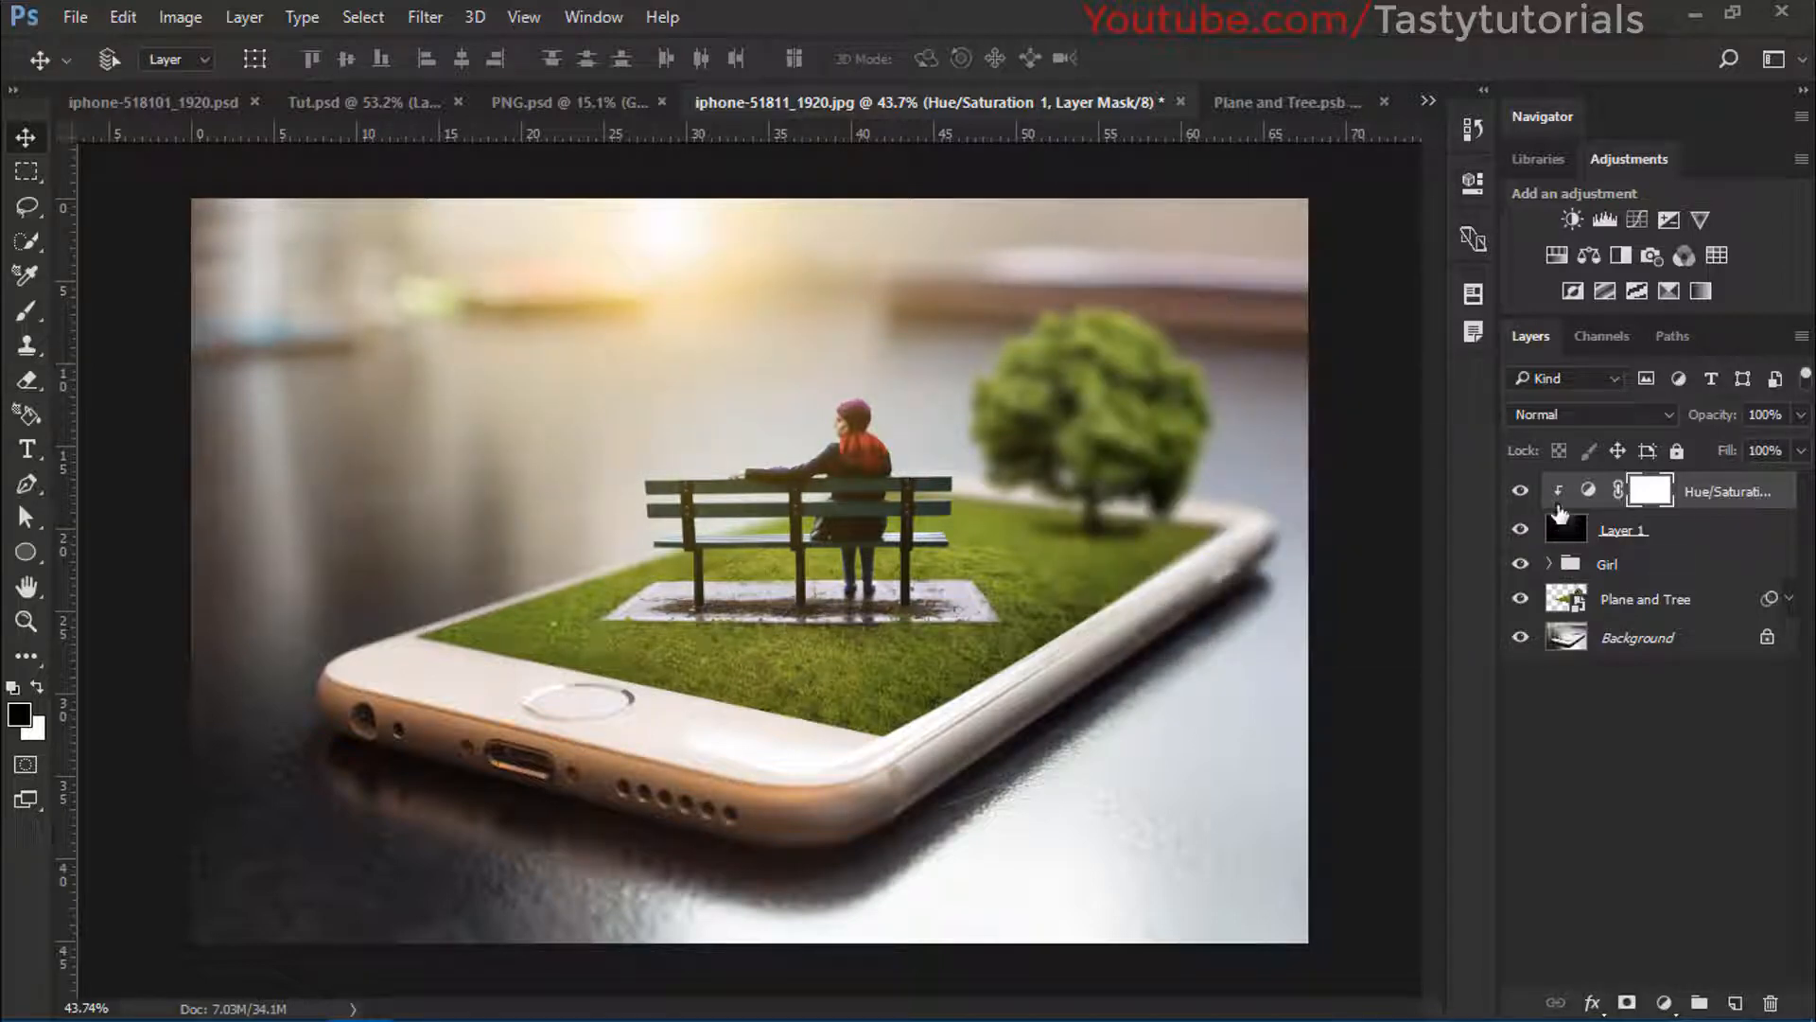
{"action": "left_click", "coordinate": [1520, 491]}
{"action": "left_click", "coordinate": [1520, 491]}
{"action": "scroll", "coordinate": [653, 364], "scroll_direction": "up", "scroll_amount": 3}
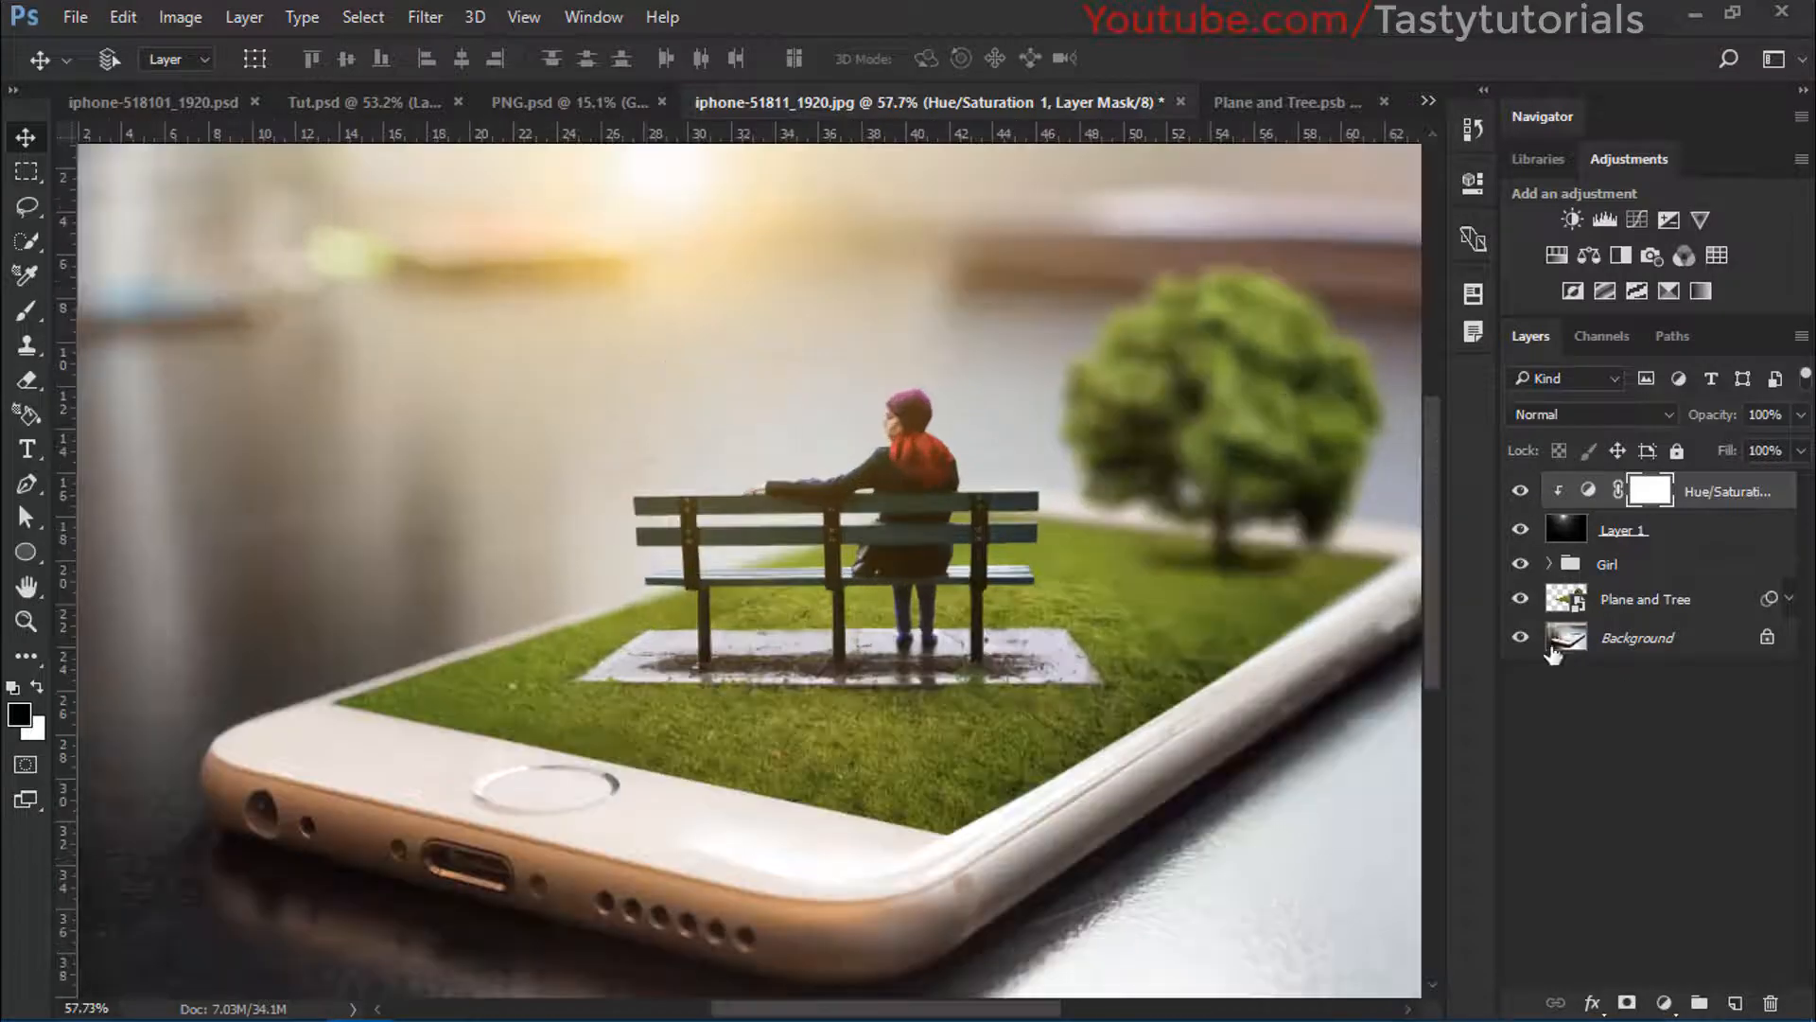
Create a new layer above the Hue/Saturation adjustment and enlarge the soft Brush tool to 500 px at 0% hardness
{"action": "left_click", "coordinate": [1734, 1003]}
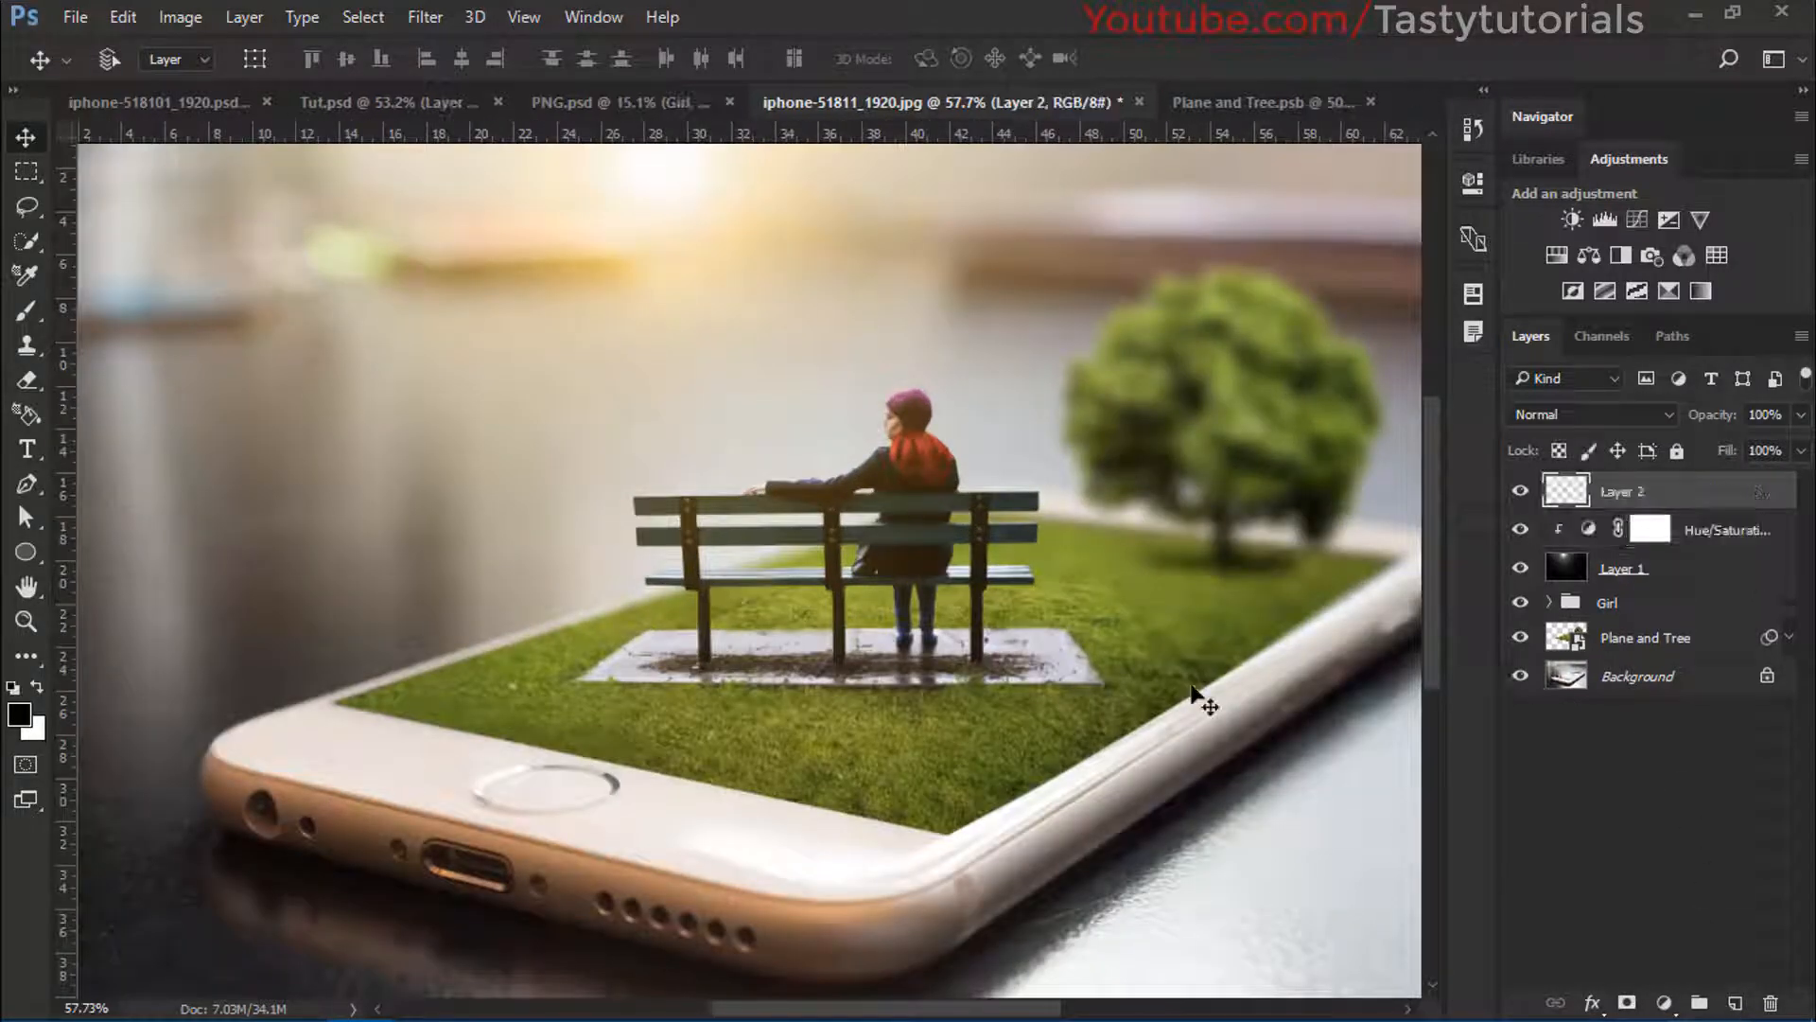
{"action": "key", "text": "b"}
{"action": "right_click", "coordinate": [690, 438]}
{"action": "left_click_drag", "start_coordinate": [890, 512], "coordinate": [971, 519]}
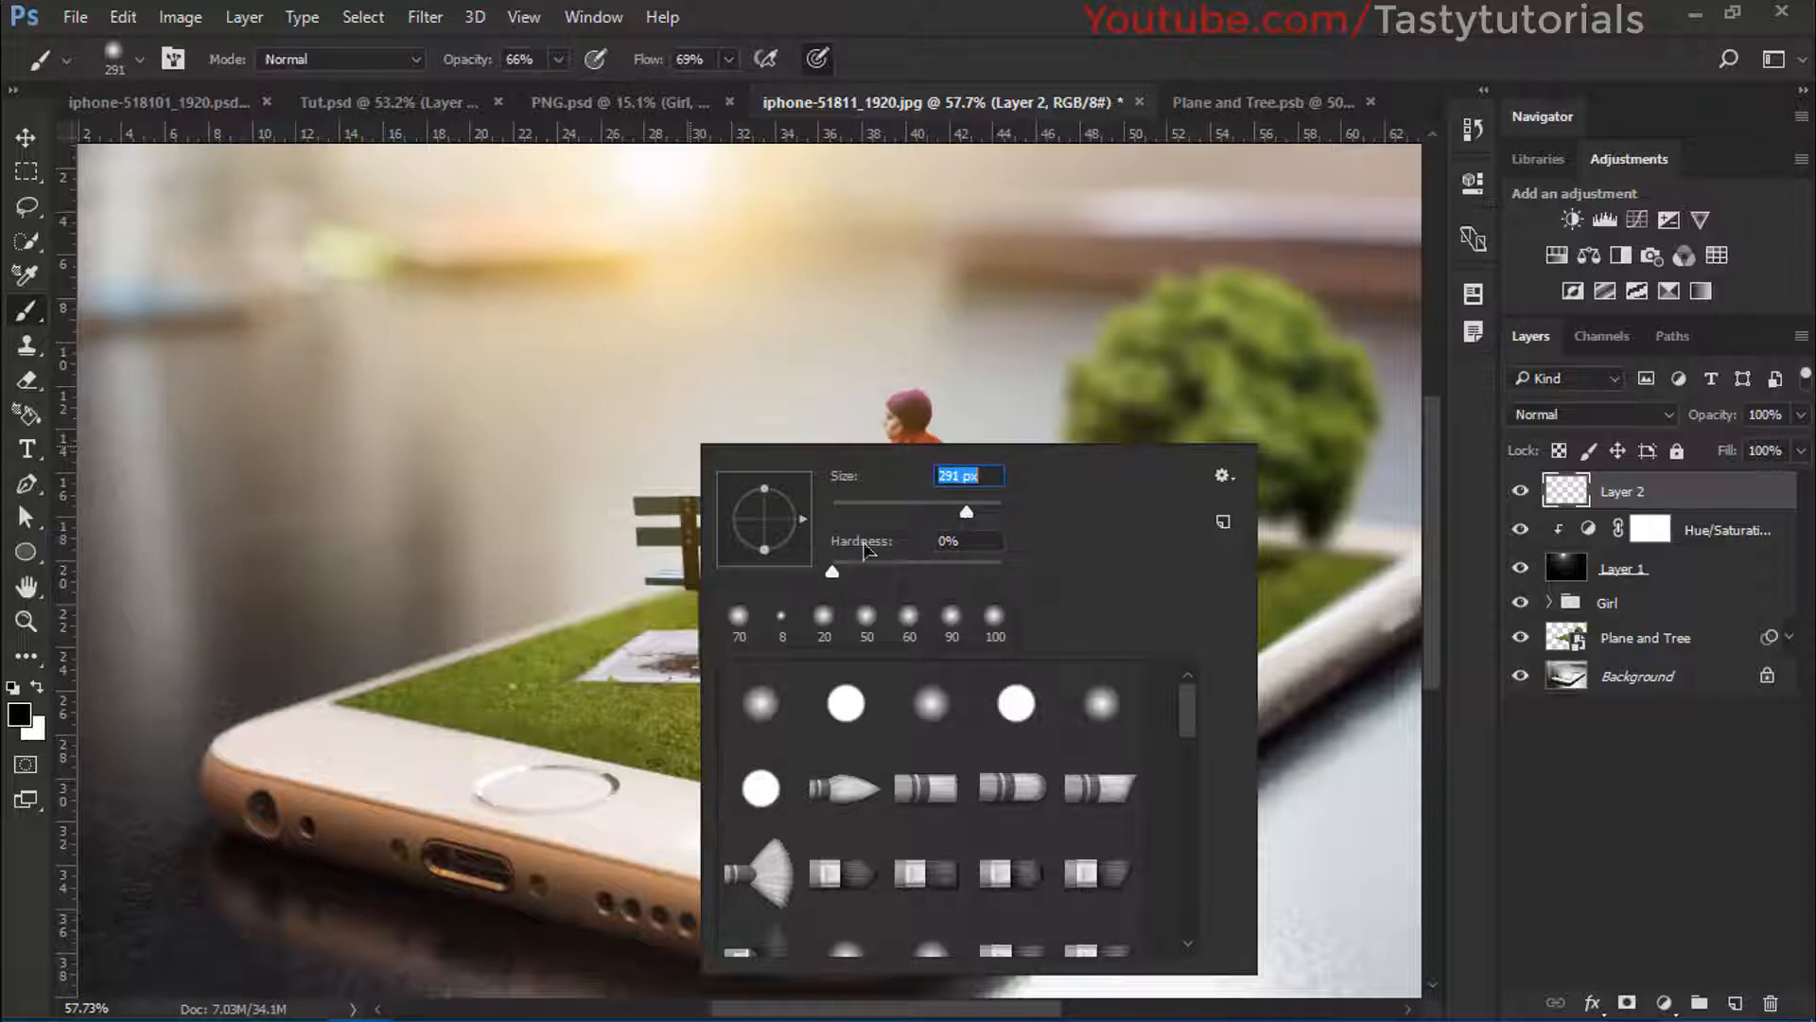
{"action": "key", "text": "Return"}
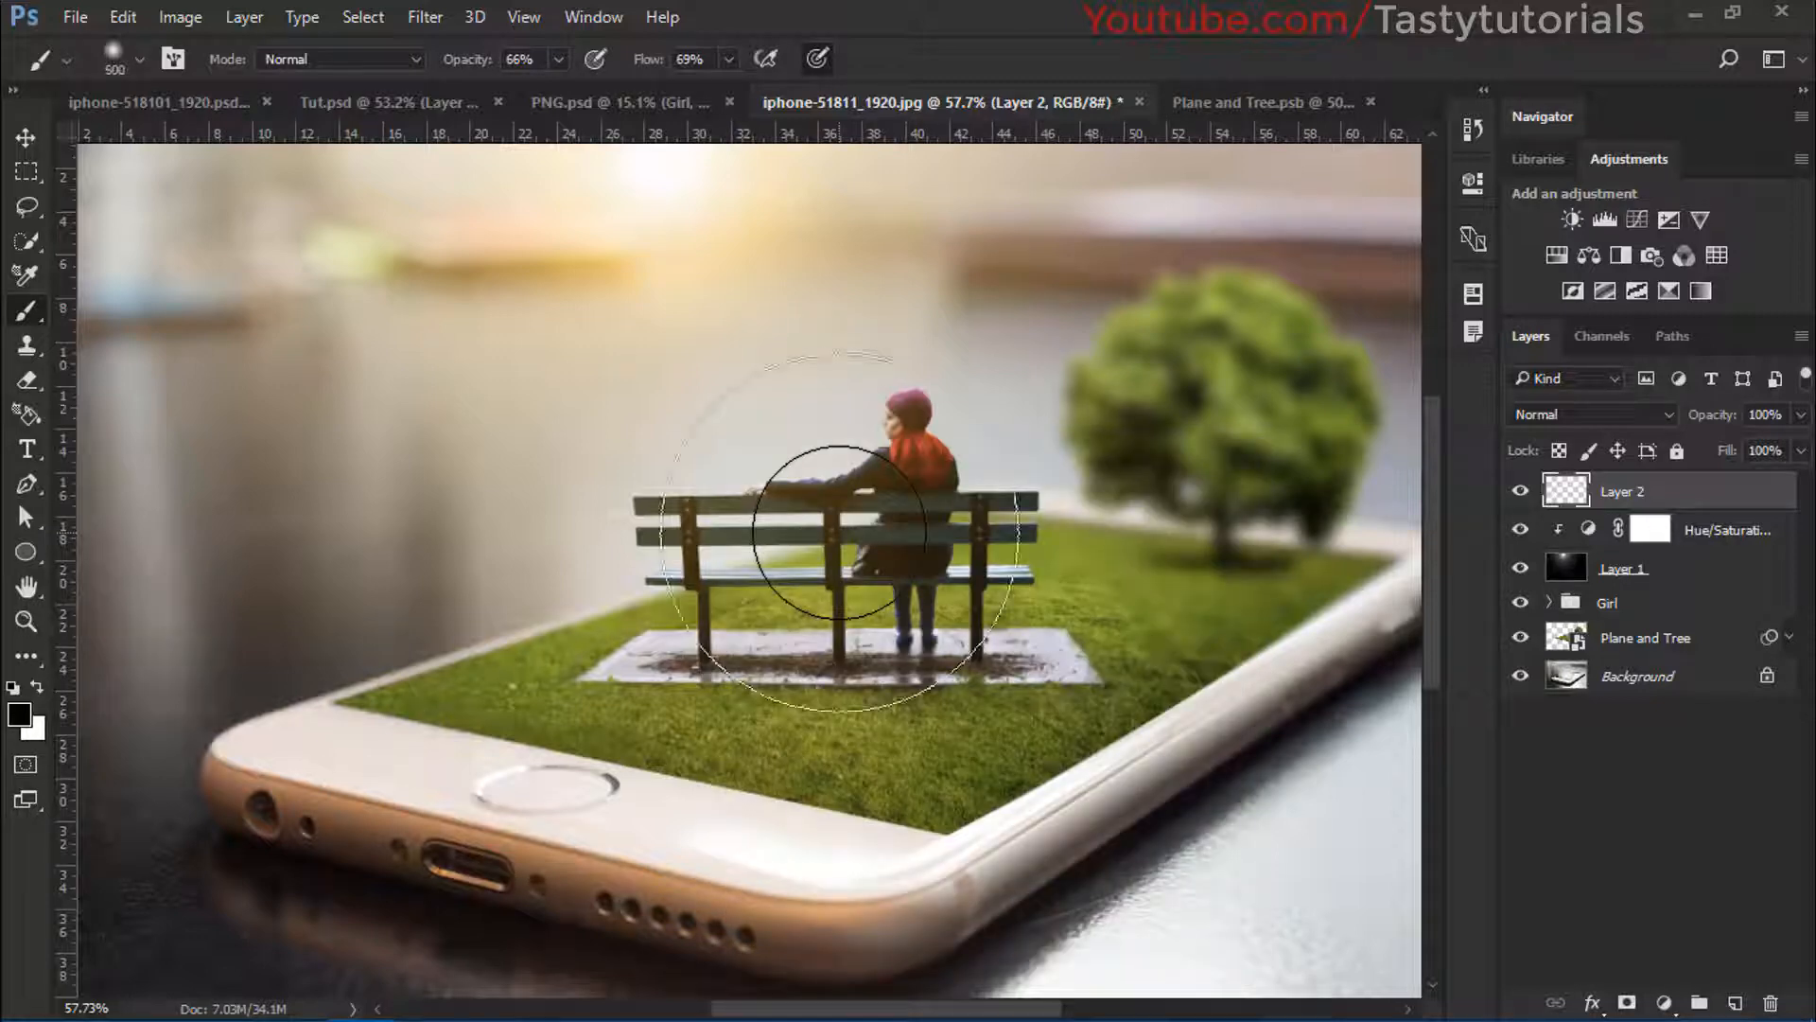
Set the foreground colour to orange #ff9c00 and enlarge the brush to 700 px
{"action": "left_click", "coordinate": [19, 714]}
{"action": "left_click_drag", "start_coordinate": [911, 565], "coordinate": [940, 531]}
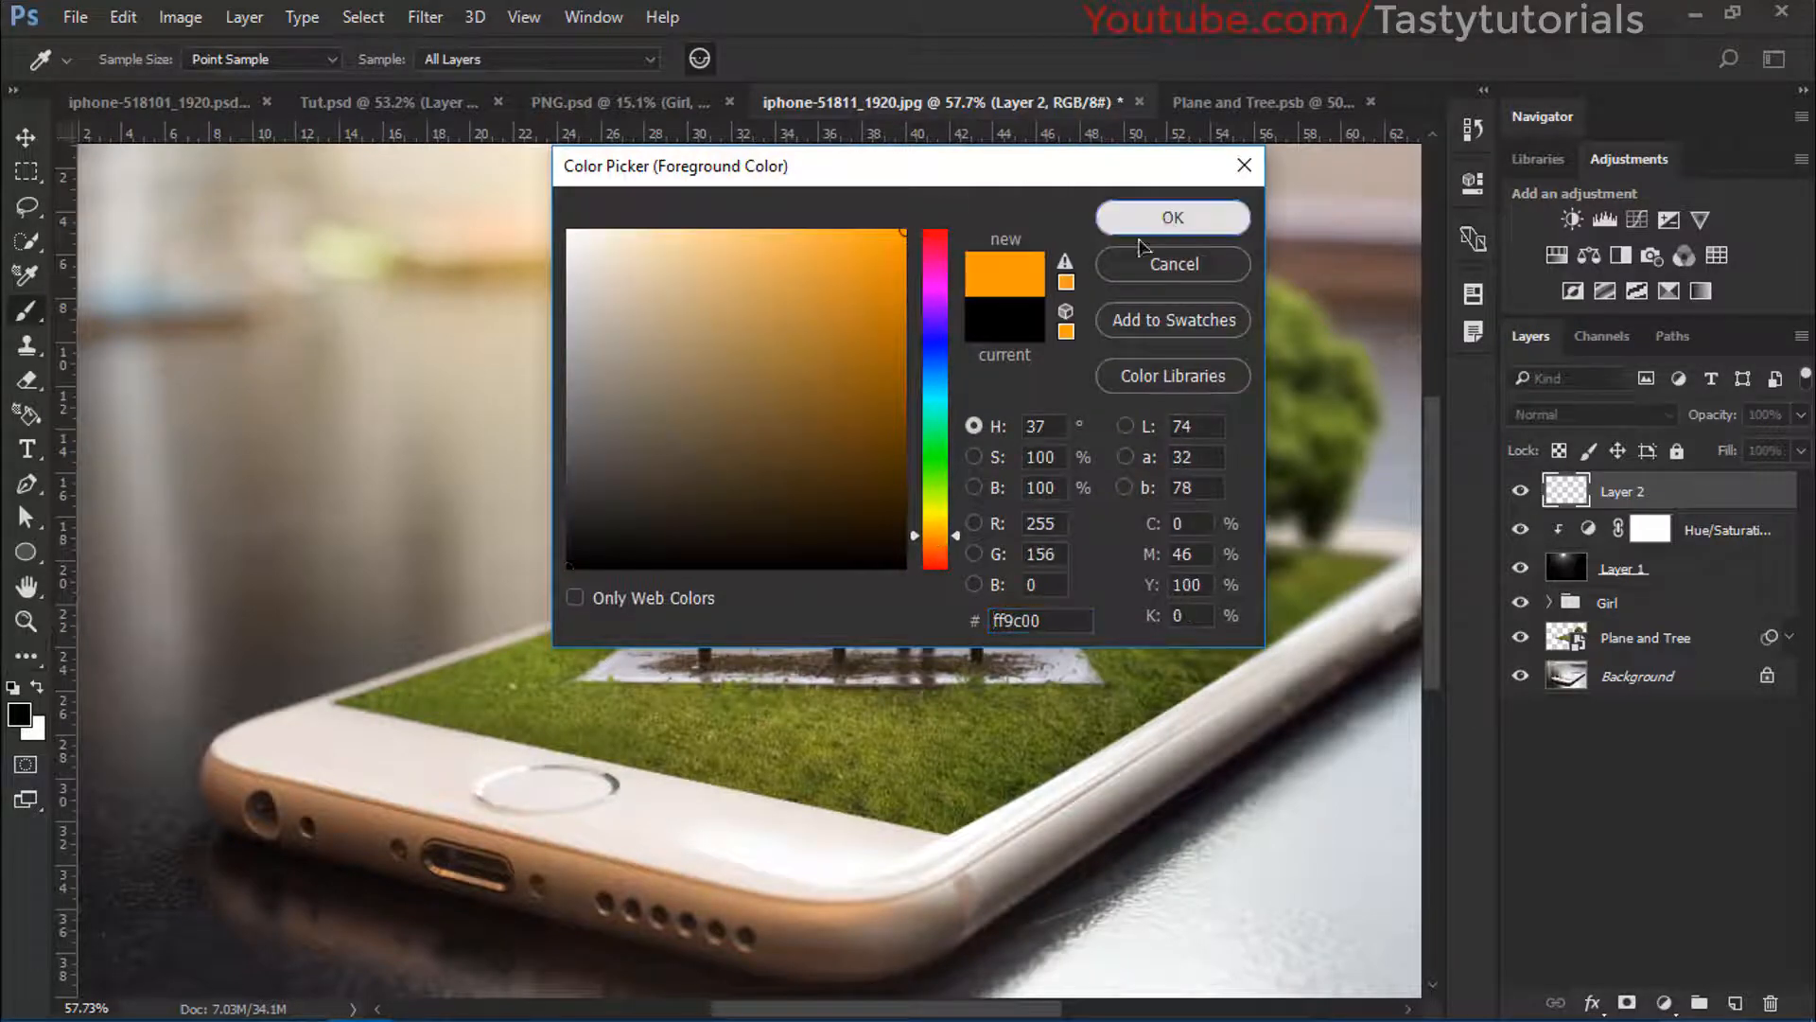
{"action": "left_click", "coordinate": [1160, 217]}
{"action": "scroll", "coordinate": [734, 483], "scroll_direction": "down", "scroll_amount": 2}
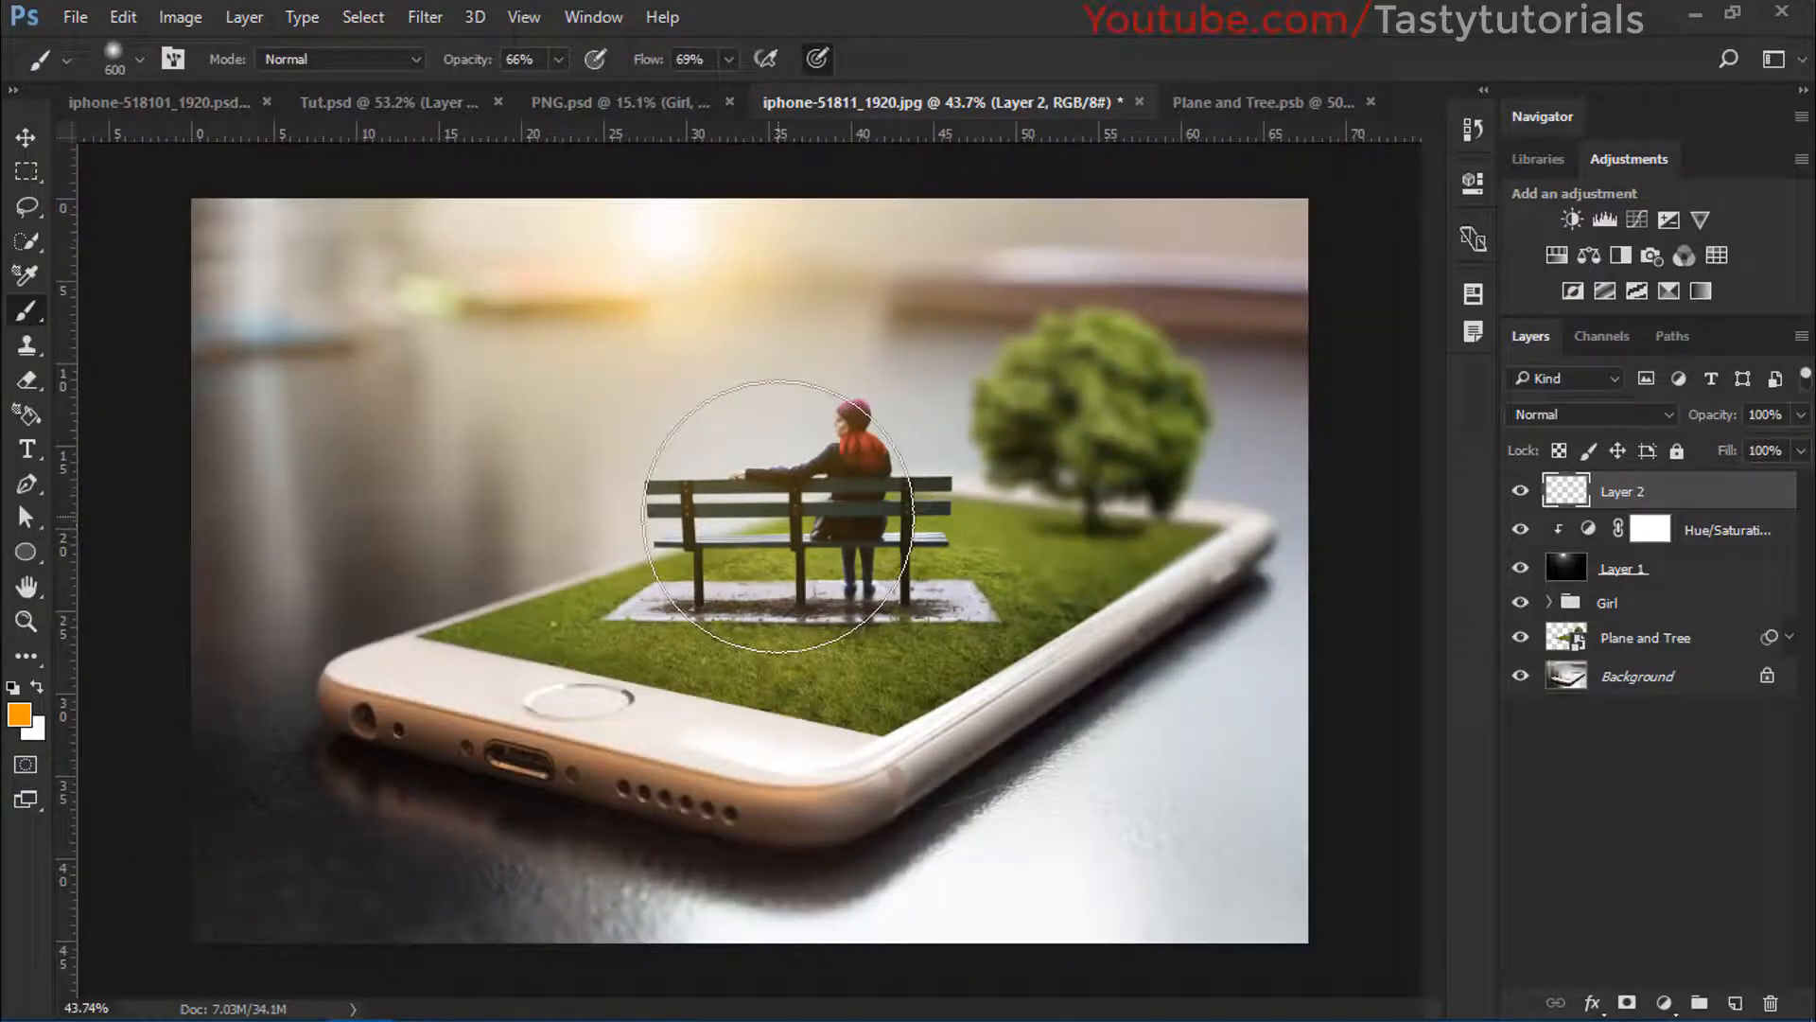
{"action": "key", "text": "bracketright"}
{"action": "left_click", "coordinate": [776, 516]}
{"action": "left_click", "coordinate": [777, 516]}
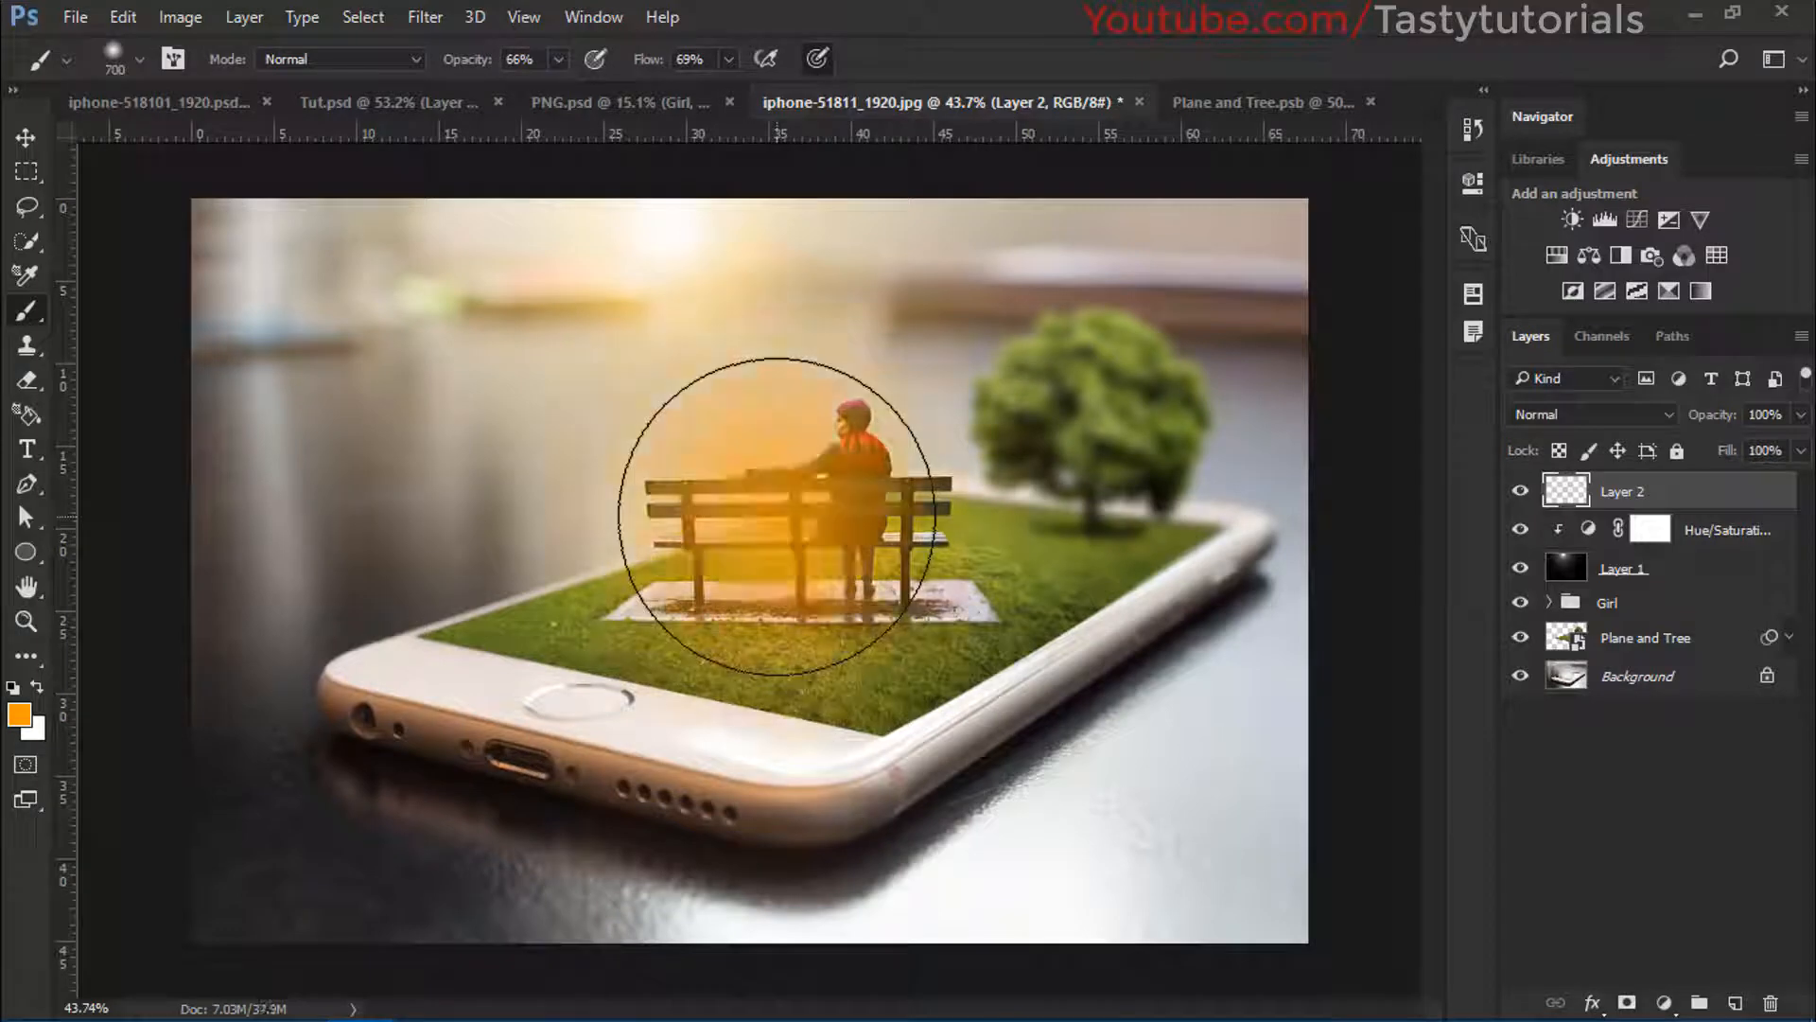
{"action": "key", "text": "ctrl+alt+z"}
{"action": "key", "text": "ctrl+alt+z"}
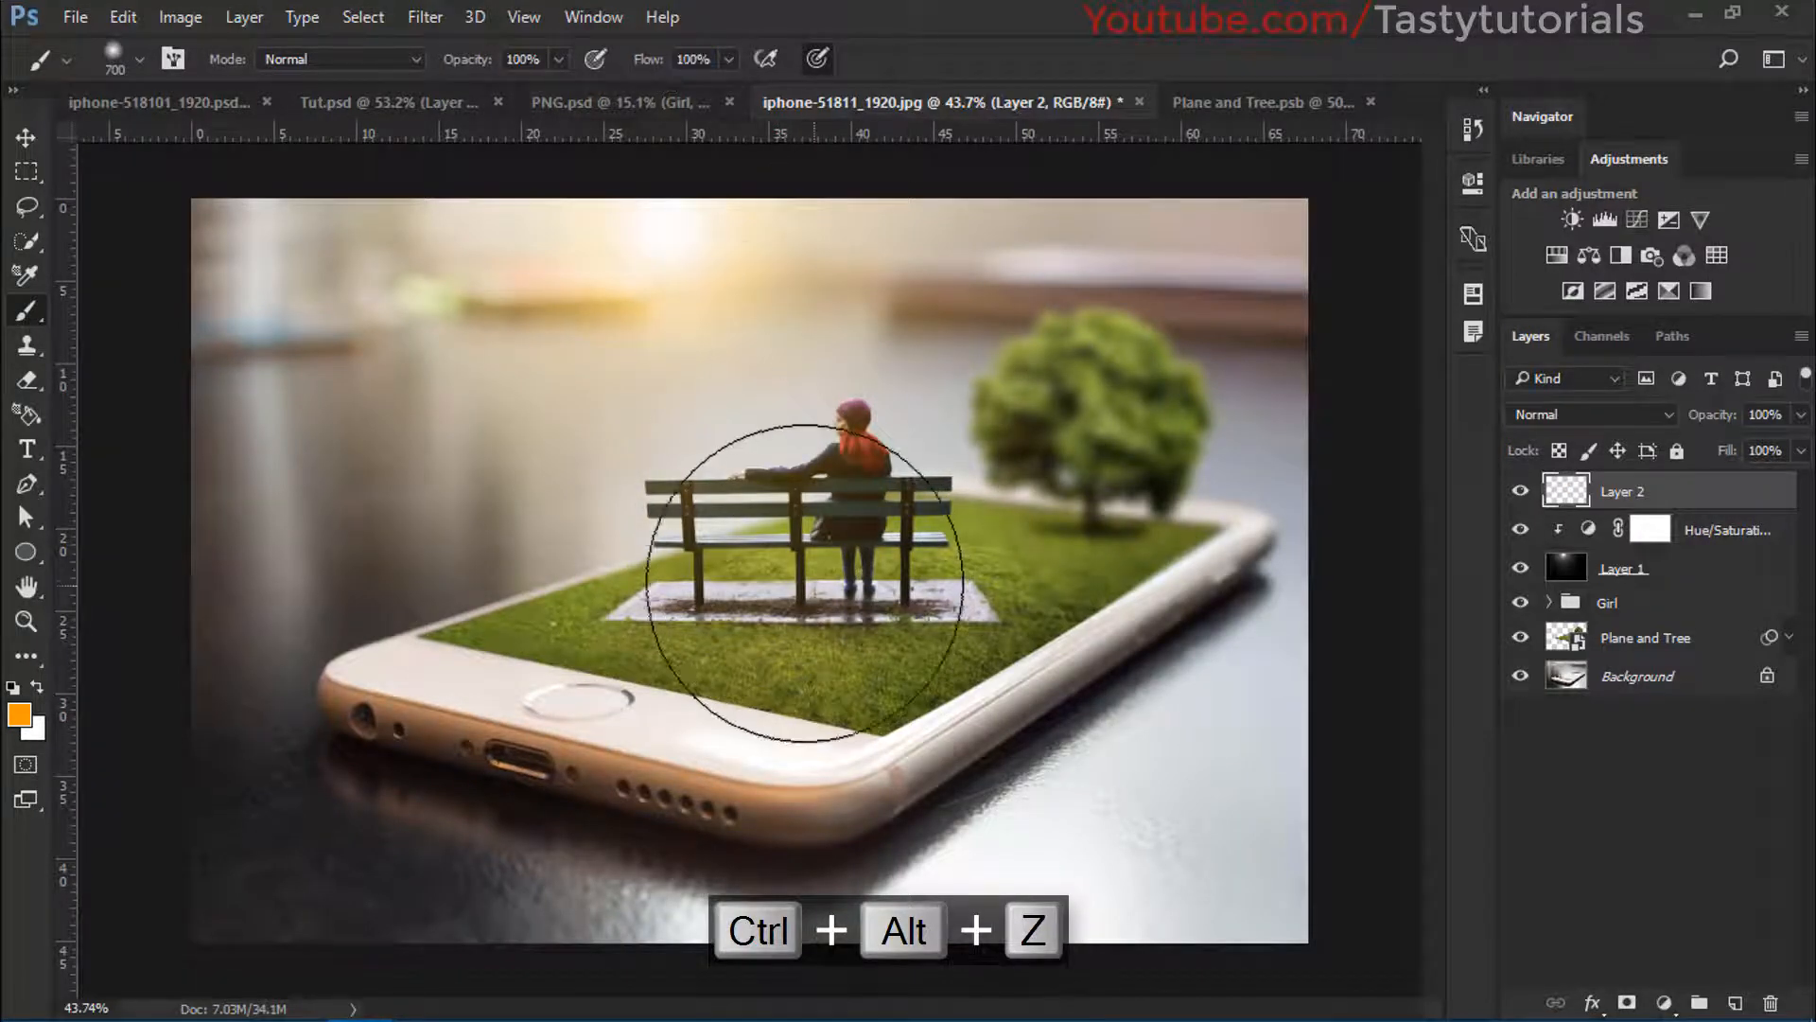
Raise the brush to 100% opacity and 100% flow and paint one soft orange spot over the bench
{"action": "left_click", "coordinate": [776, 547]}
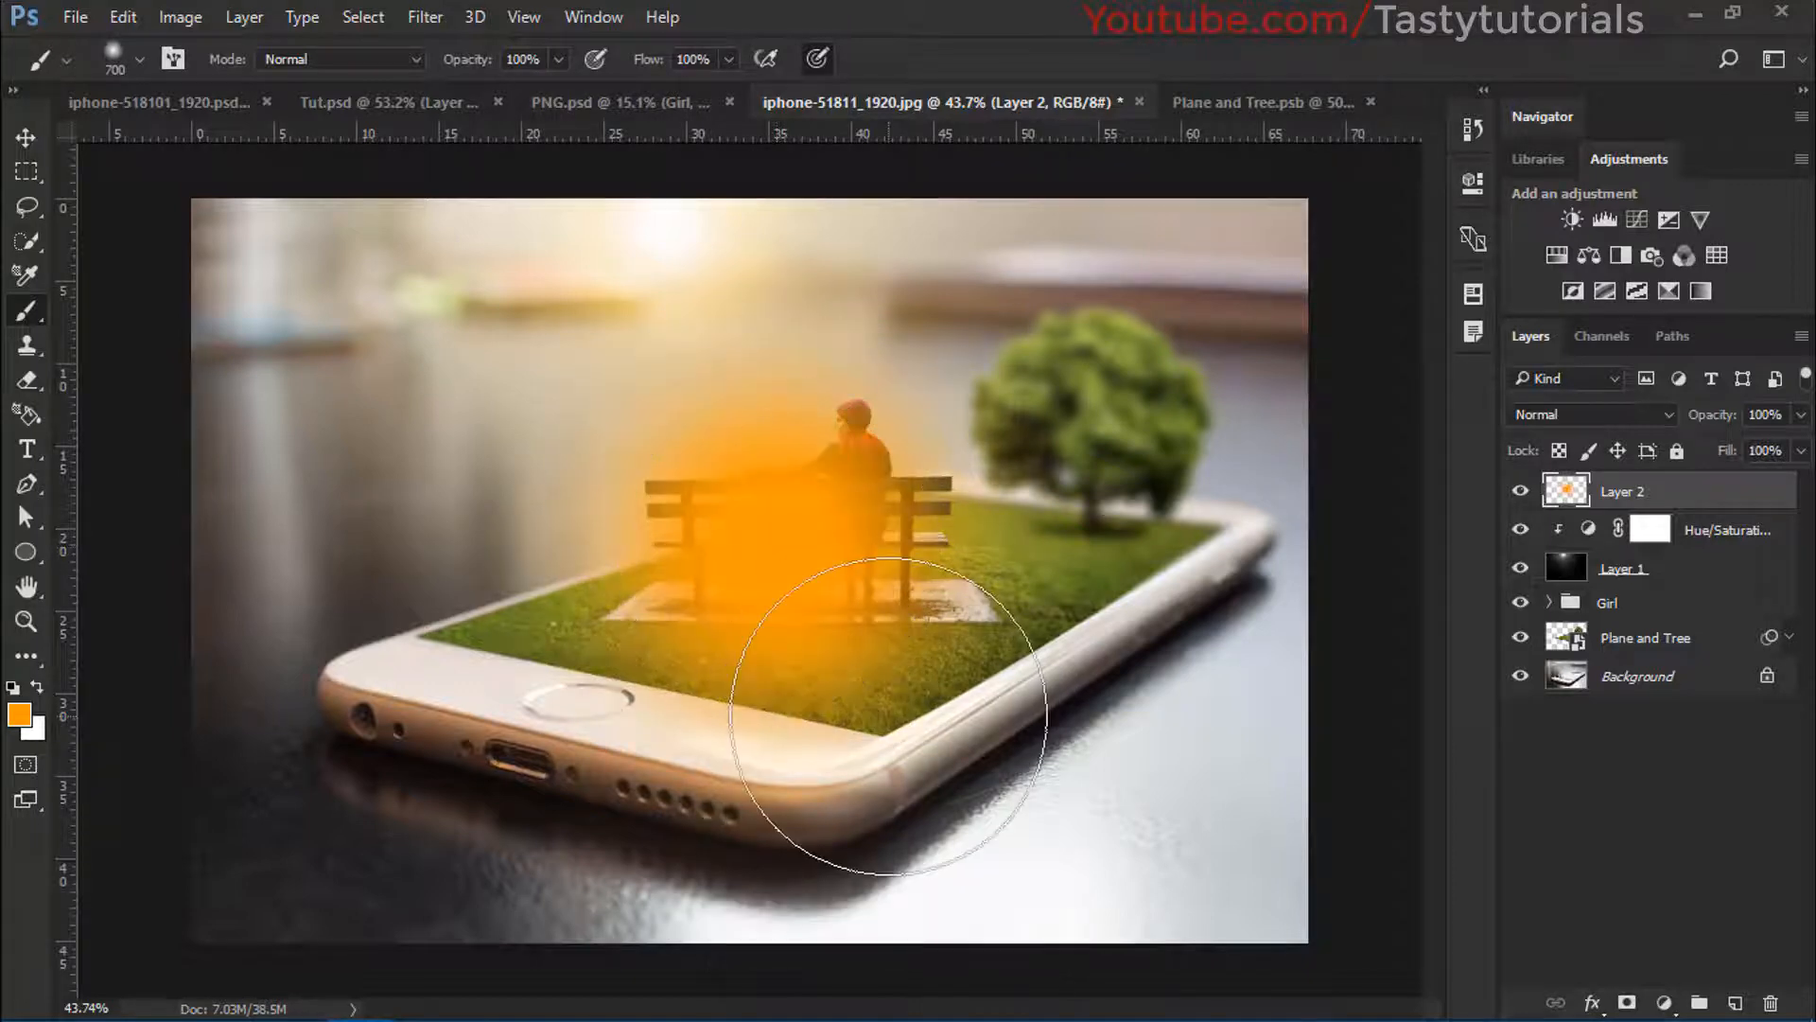
{"action": "key", "text": "v"}
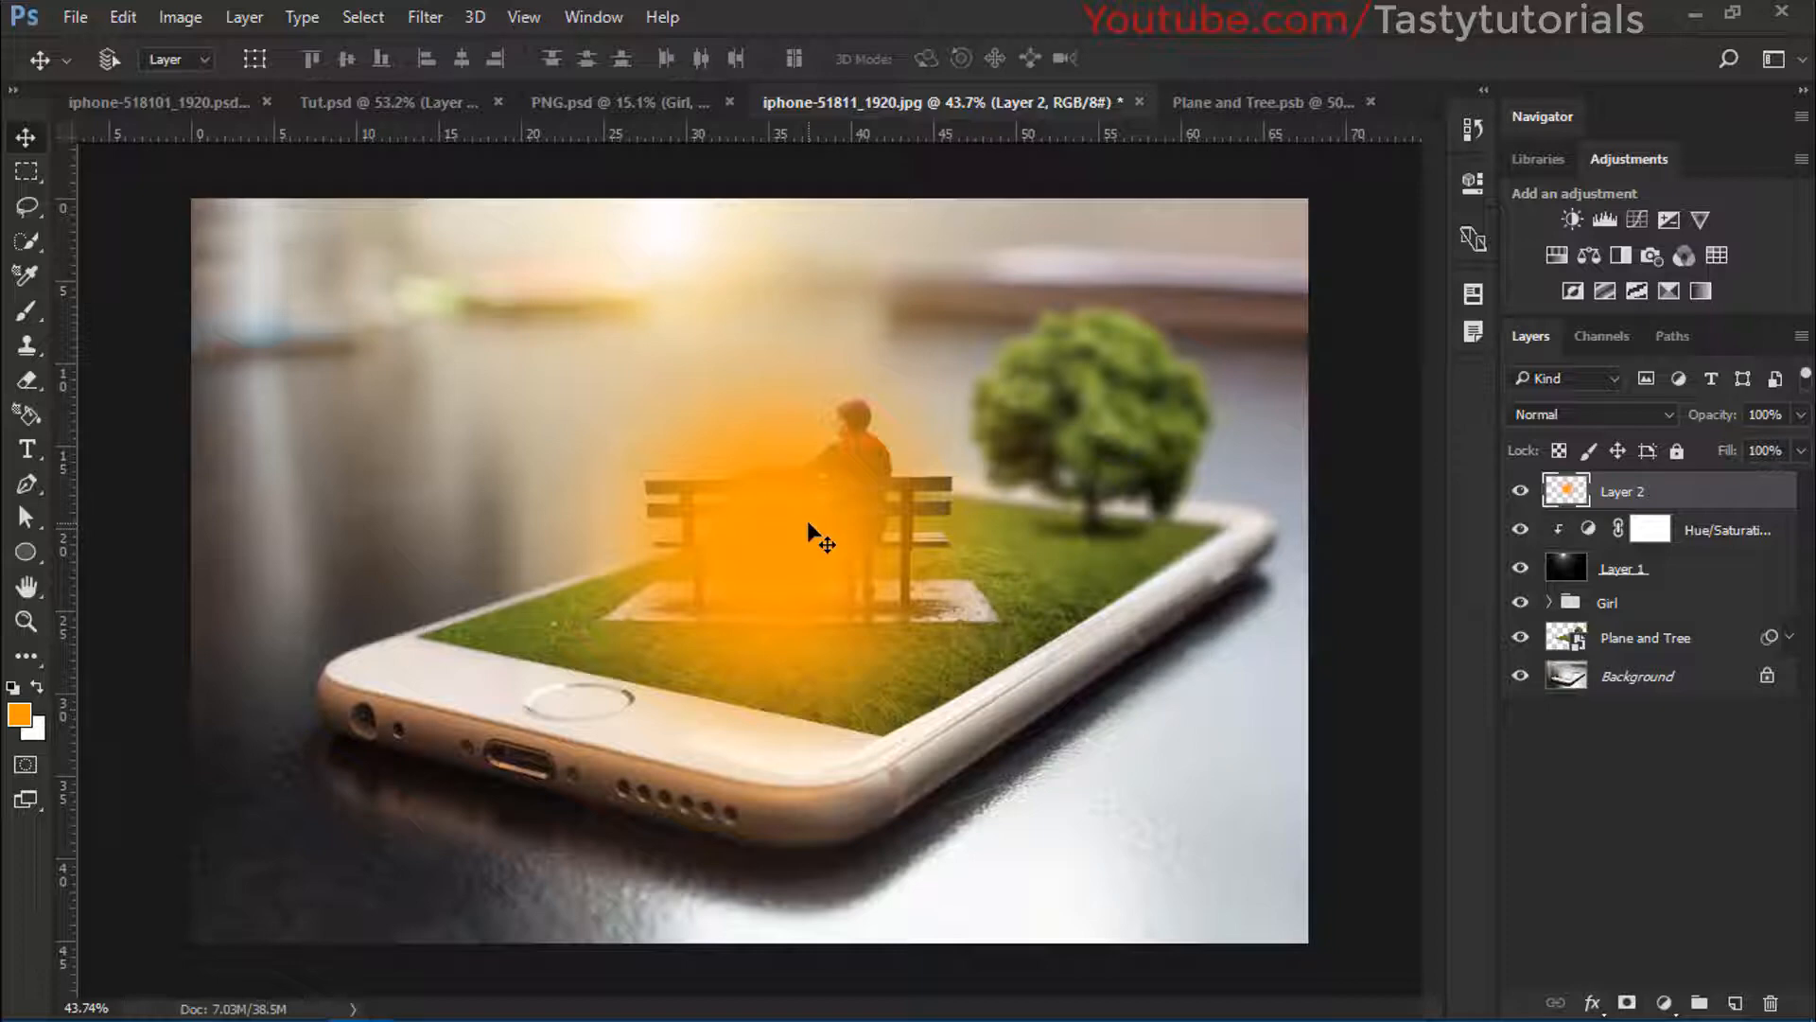
{"action": "key", "text": "b"}
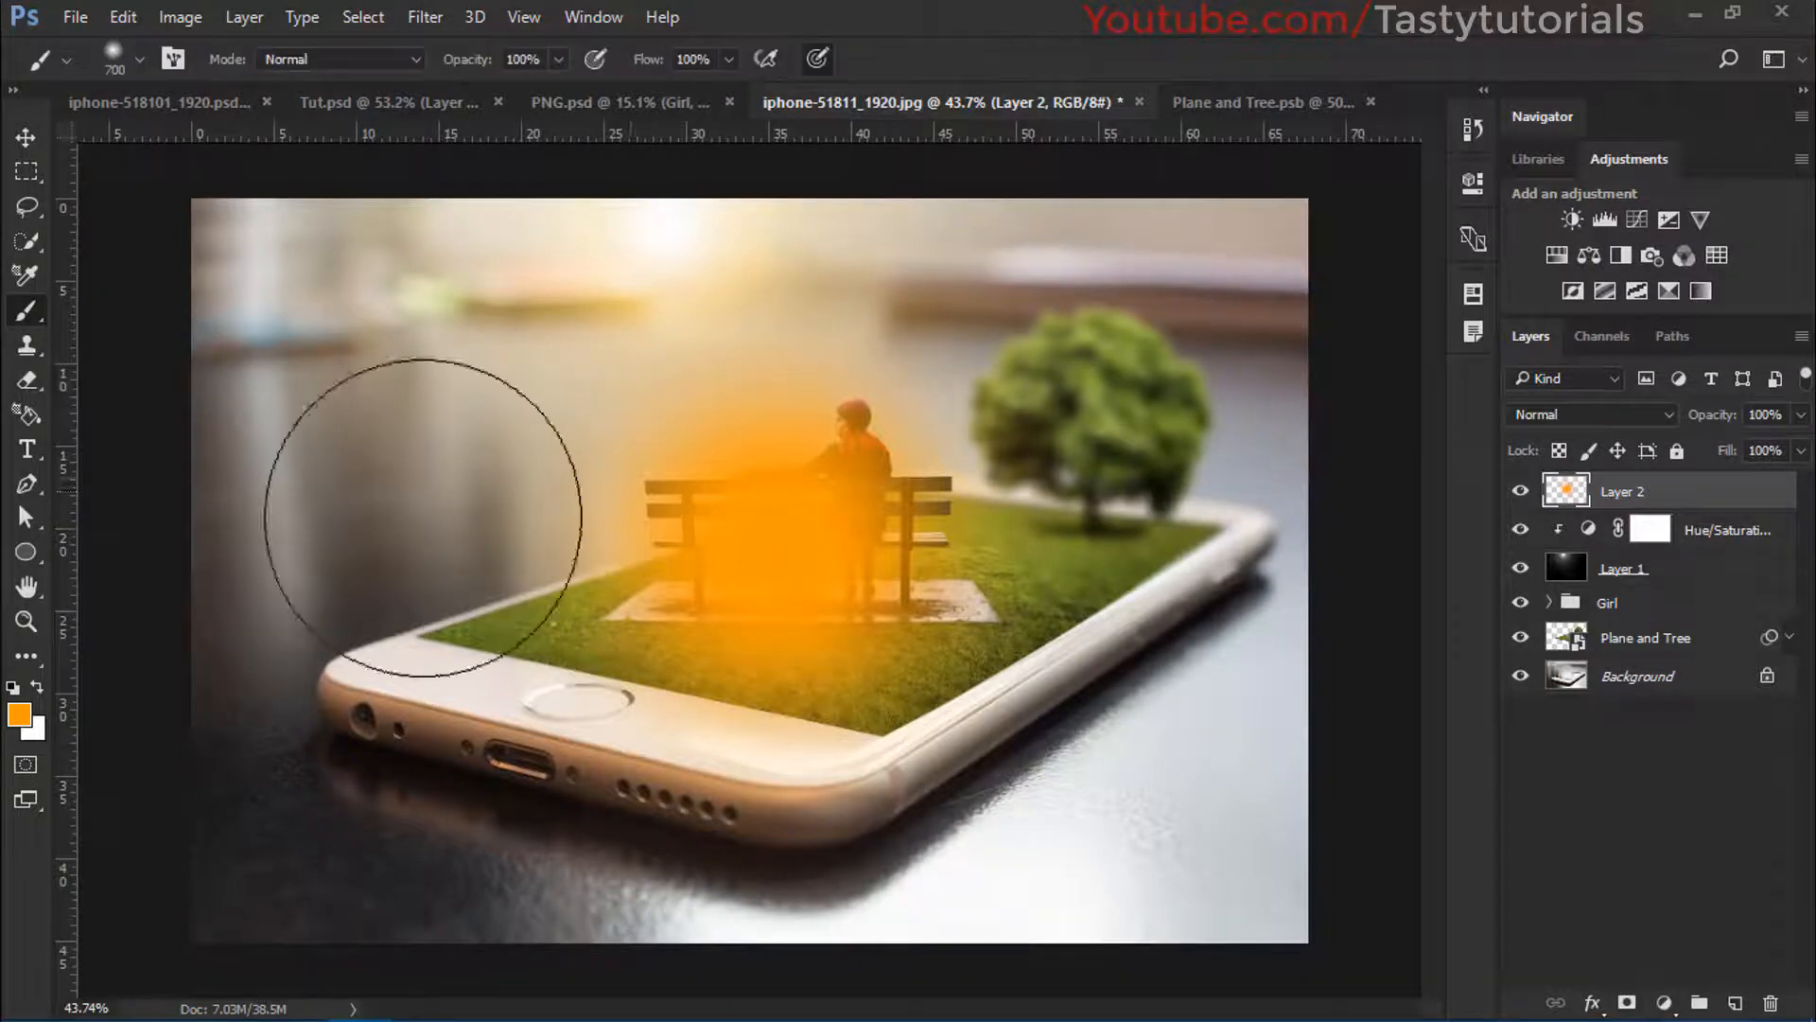
Change the foreground colour to #ff5400, shrink the brush to 250 px and dab the centre of the orange spot
{"action": "left_click", "coordinate": [21, 715]}
{"action": "left_click_drag", "start_coordinate": [949, 534], "coordinate": [948, 558]}
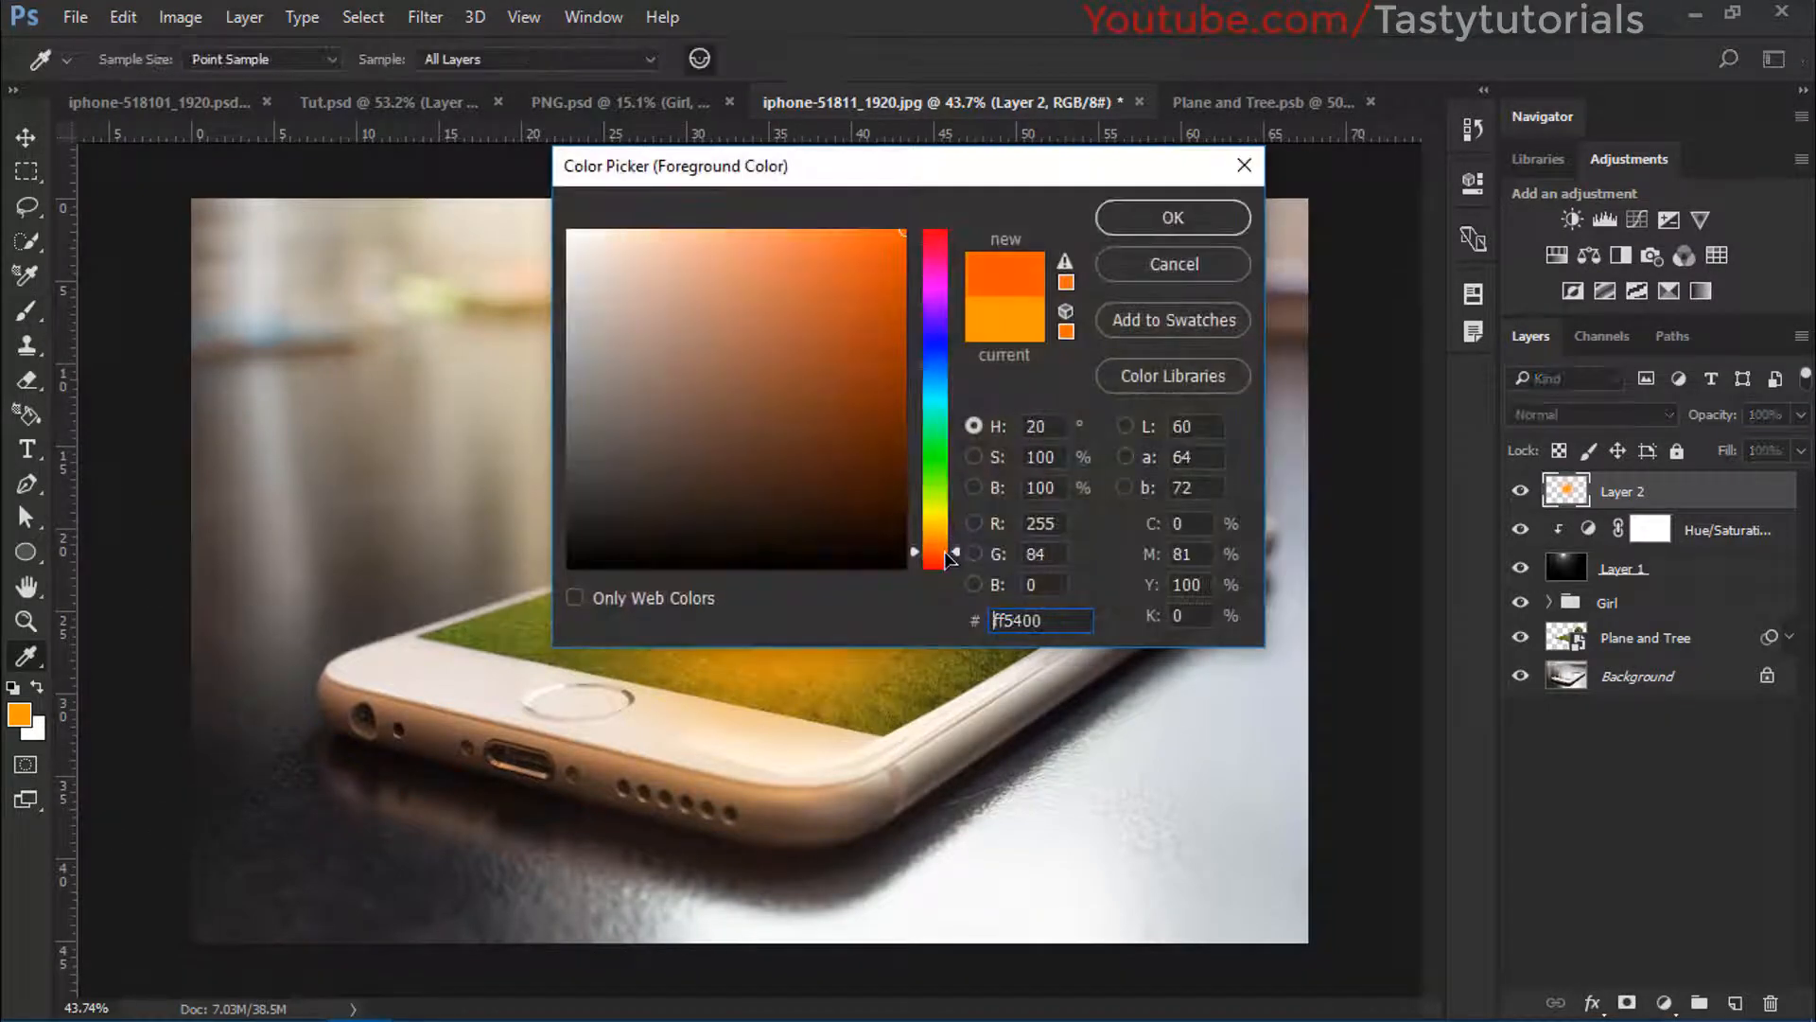
{"action": "left_click", "coordinate": [1139, 225]}
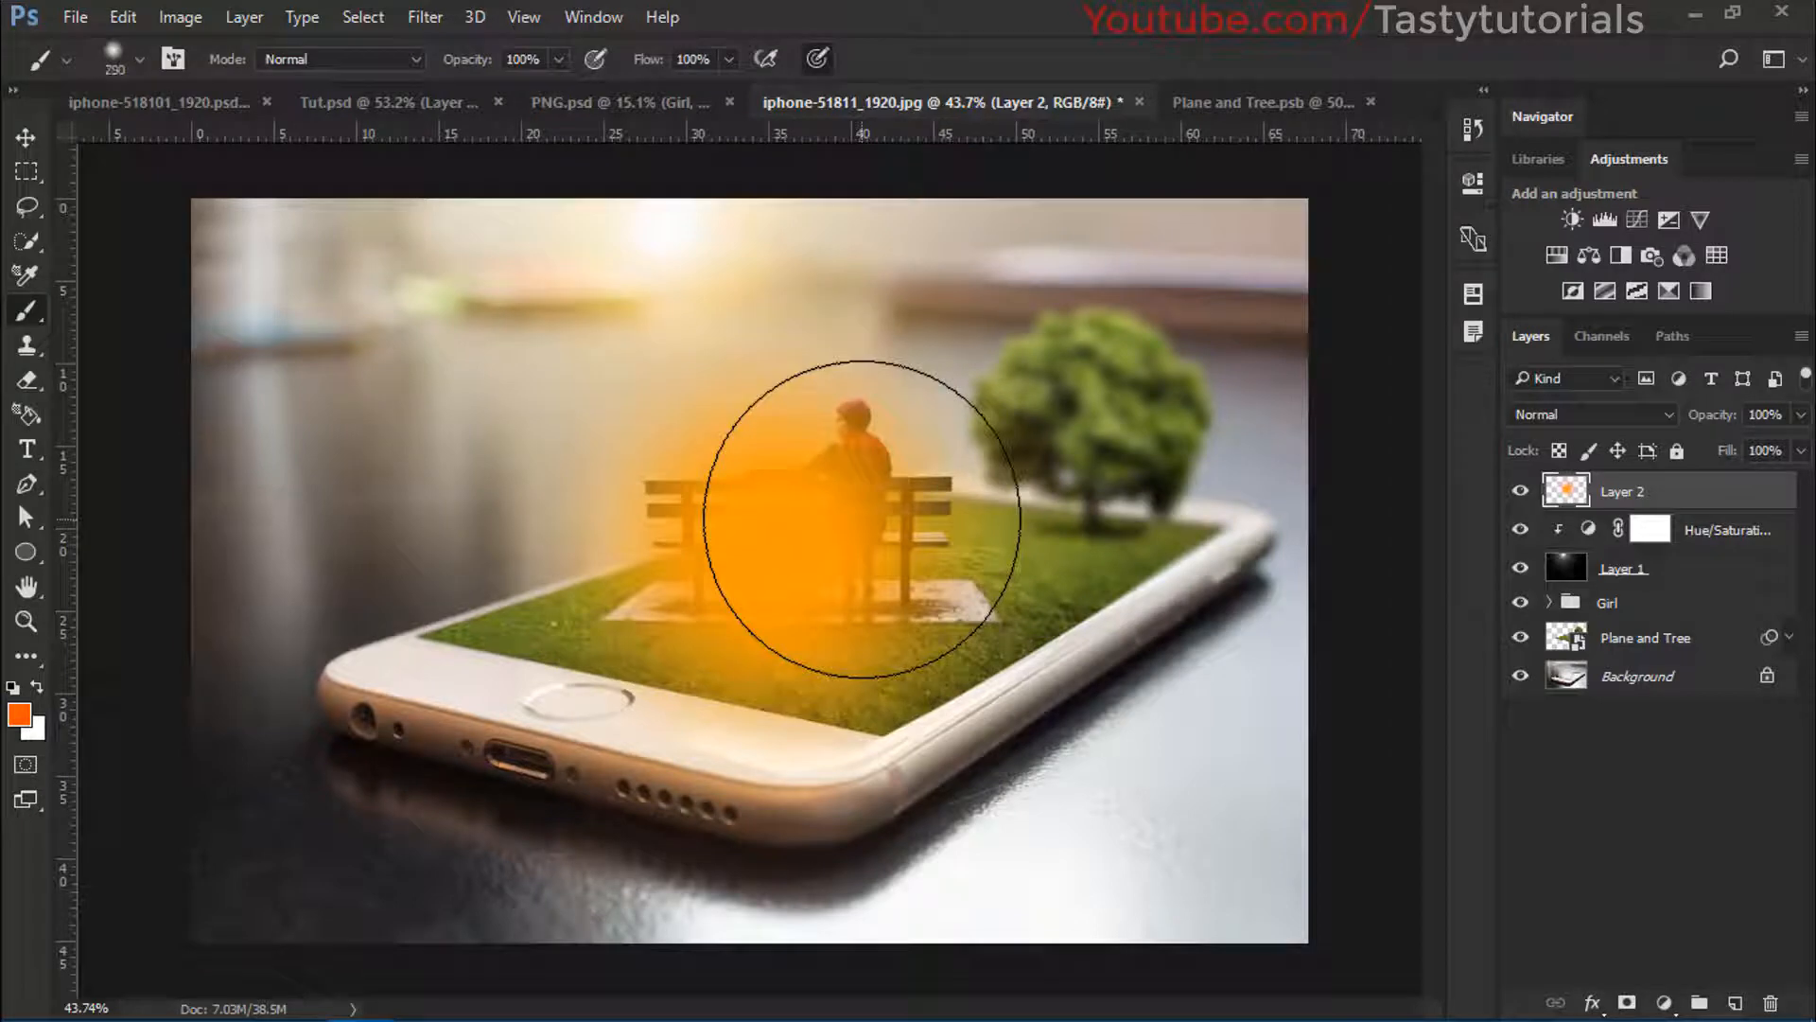
{"action": "key", "text": "bracketleft"}
{"action": "key", "text": "bracketleft"}
{"action": "key", "text": "bracketleft"}
{"action": "key", "text": "bracketleft"}
{"action": "key", "text": "bracketleft"}
{"action": "left_click", "coordinate": [778, 534]}
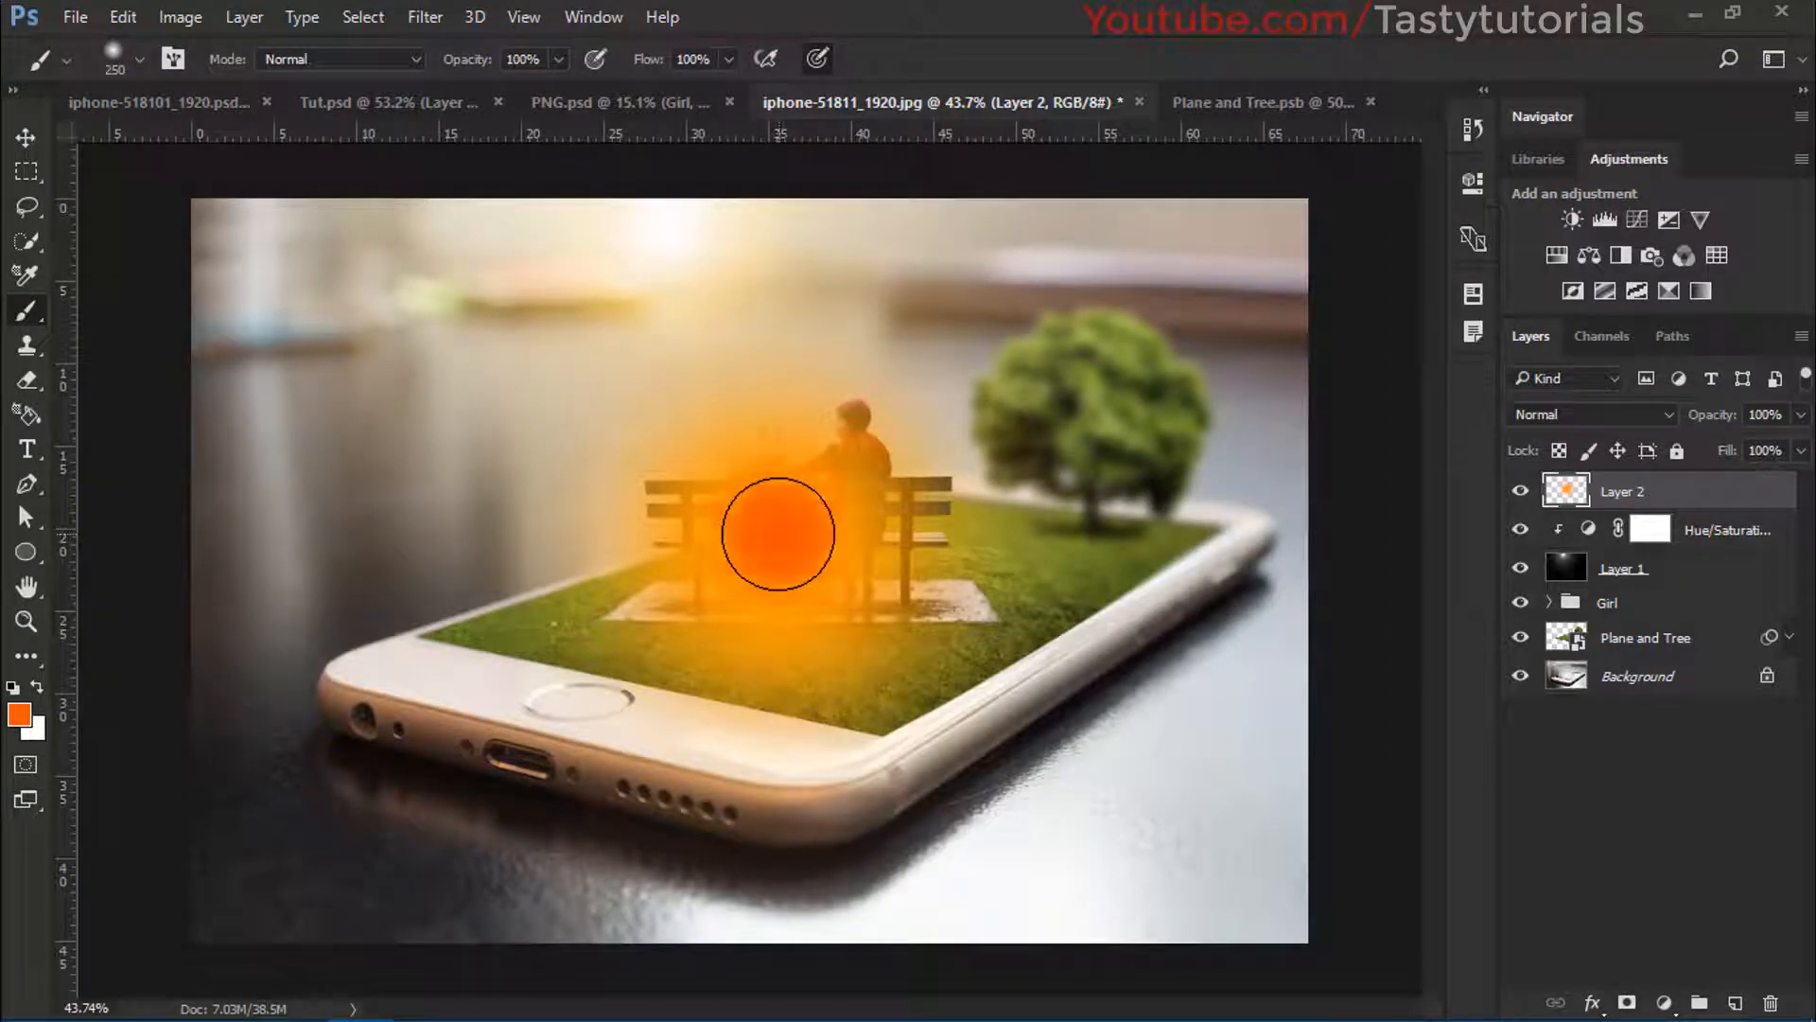
Set the orange glow layer's blend mode to Screen
{"action": "left_click", "coordinate": [1556, 418]}
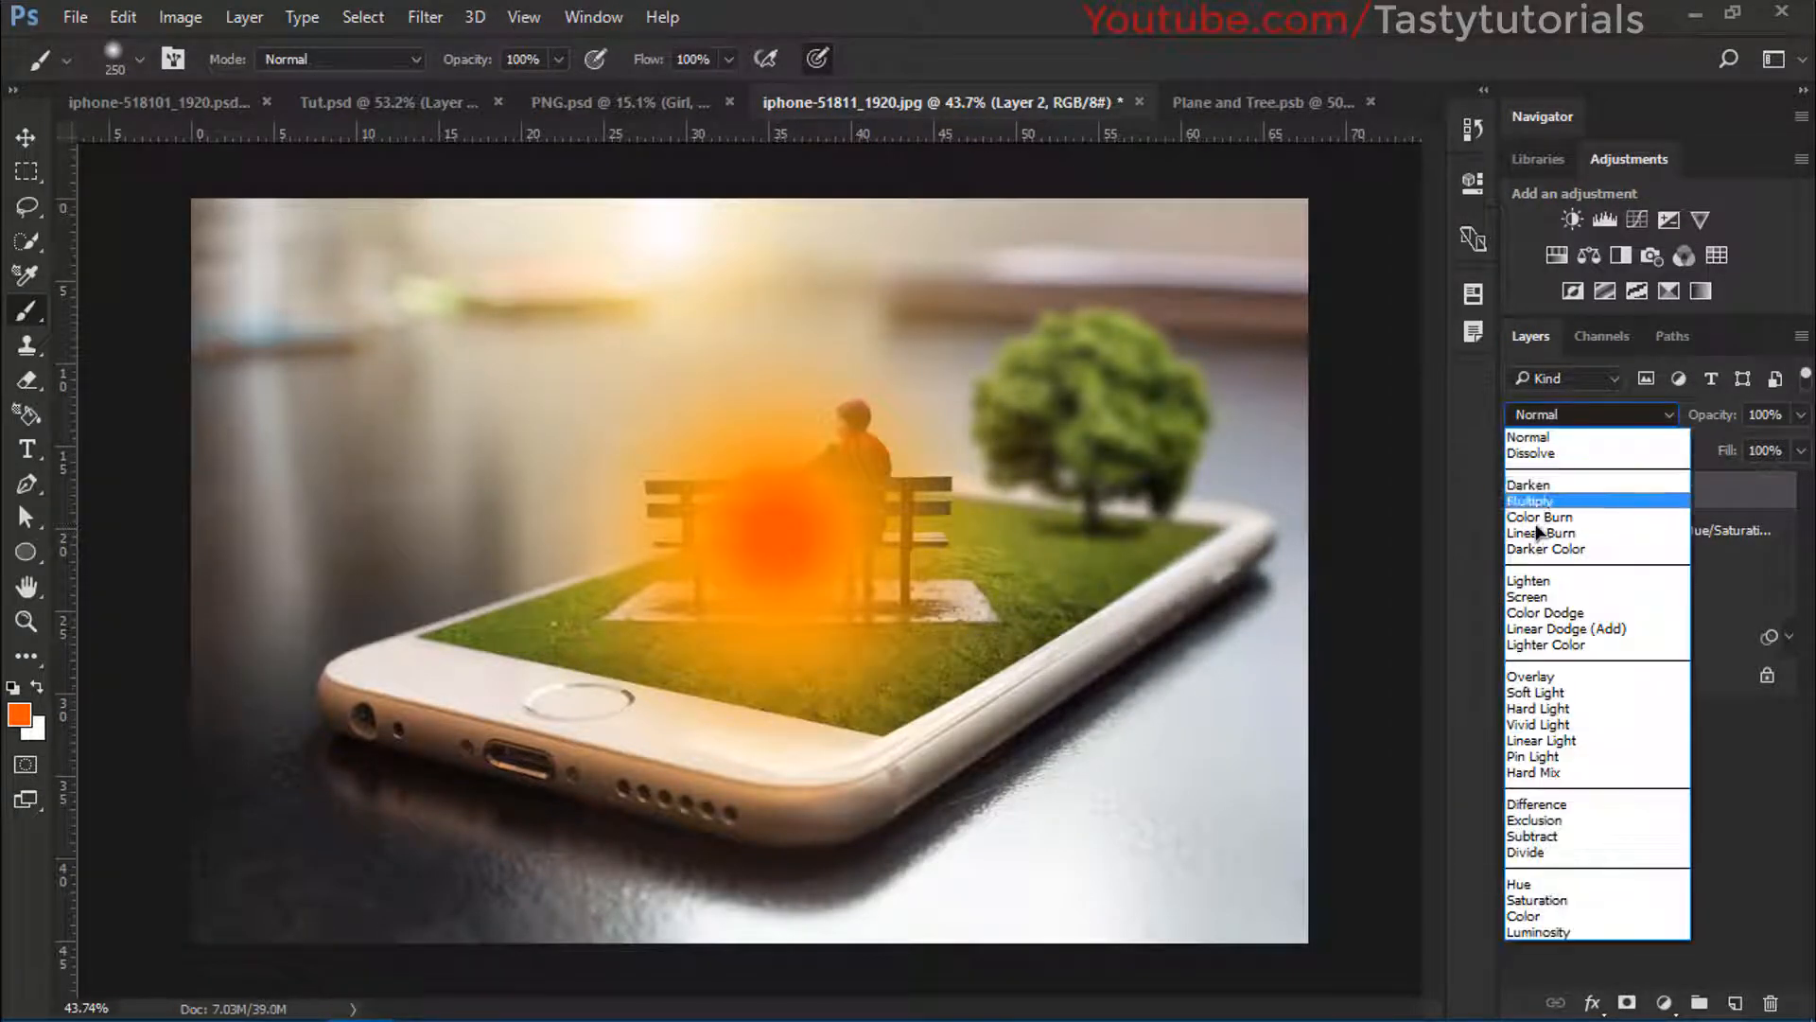
{"action": "left_click", "coordinate": [1585, 588]}
{"action": "scroll", "coordinate": [1580, 421], "scroll_direction": "up", "scroll_amount": 1}
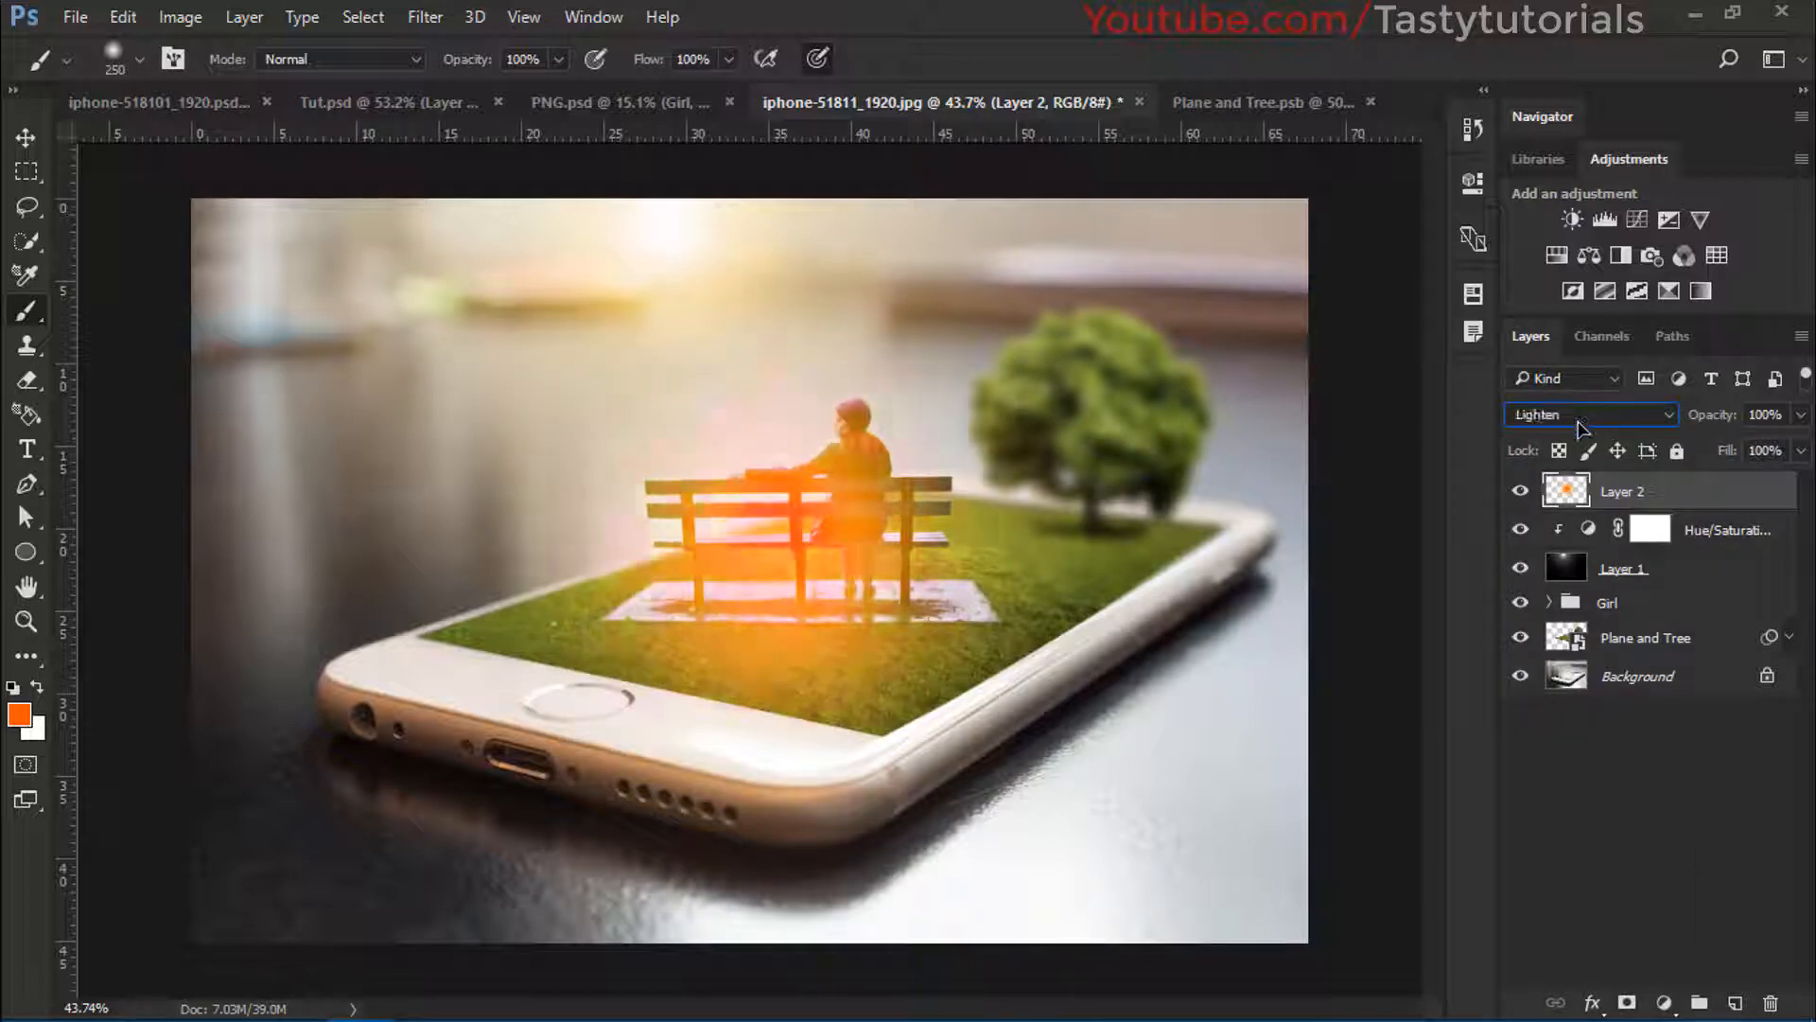
{"action": "scroll", "coordinate": [1578, 428], "scroll_direction": "down", "scroll_amount": 1}
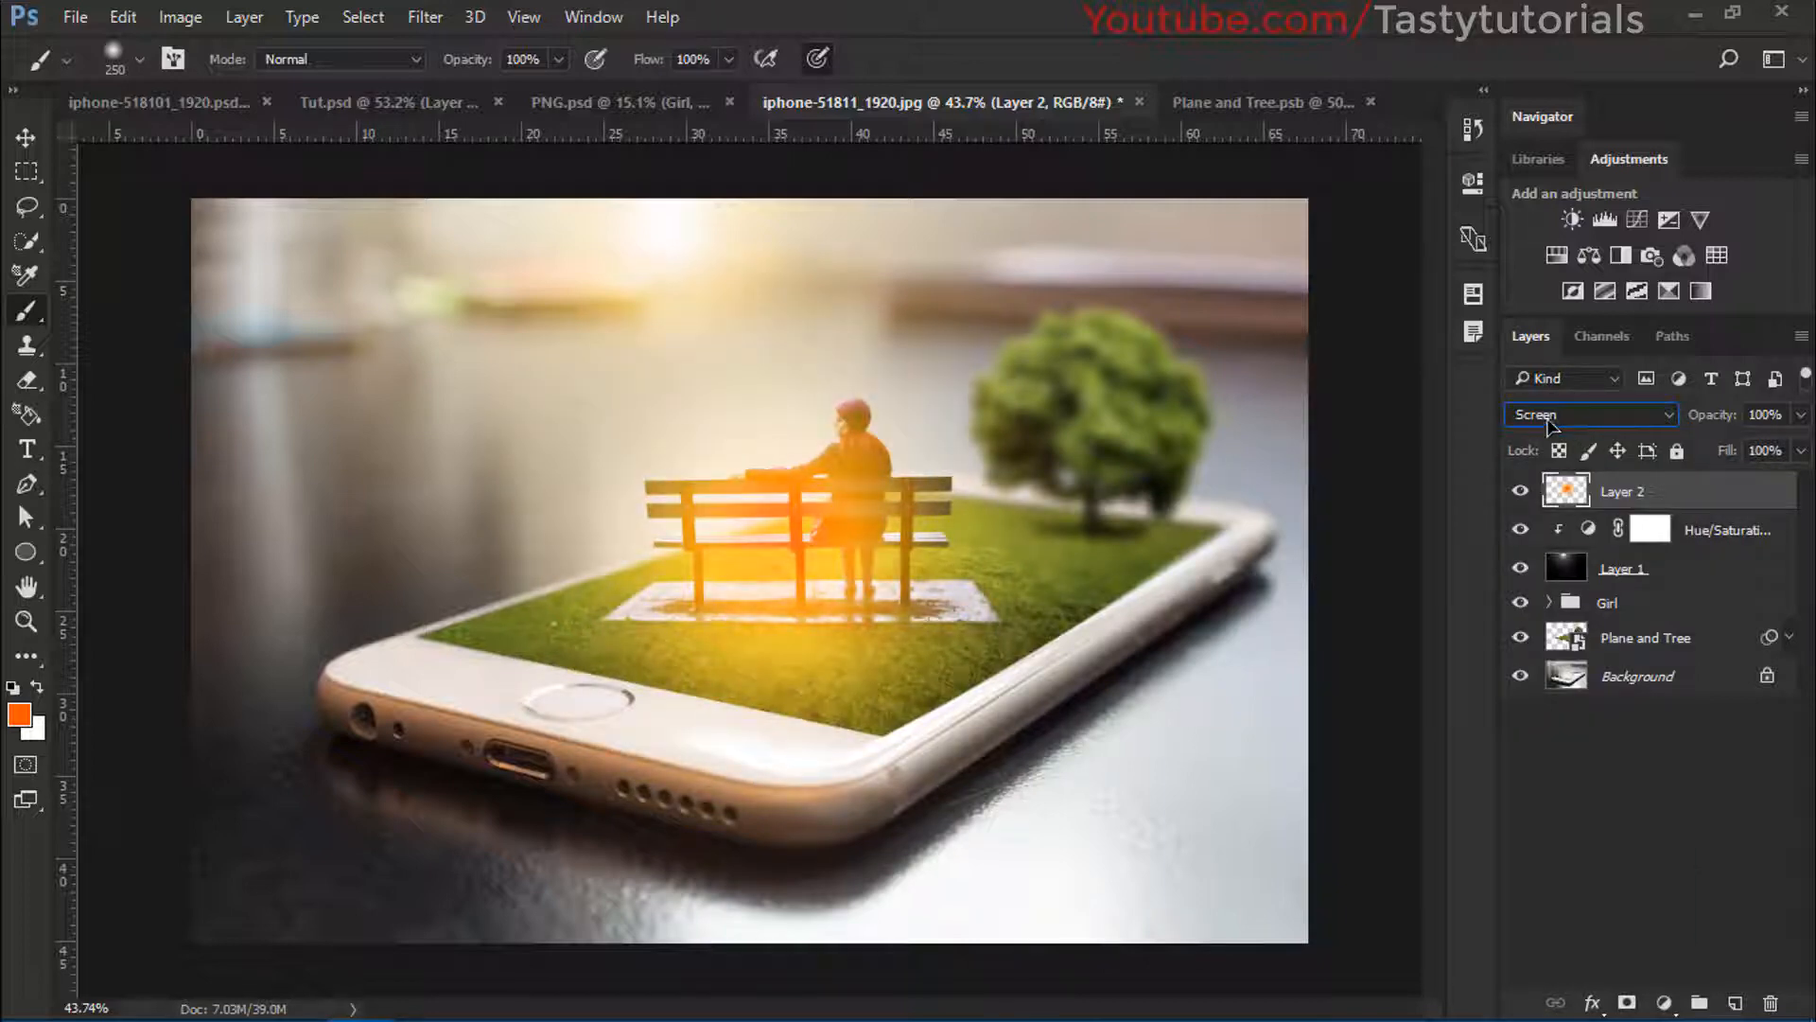
Move the orange glow onto the flare near the photo's upper edge and compare it hidden and shown
{"action": "left_click", "coordinate": [26, 137]}
{"action": "left_click_drag", "start_coordinate": [742, 547], "coordinate": [638, 239]}
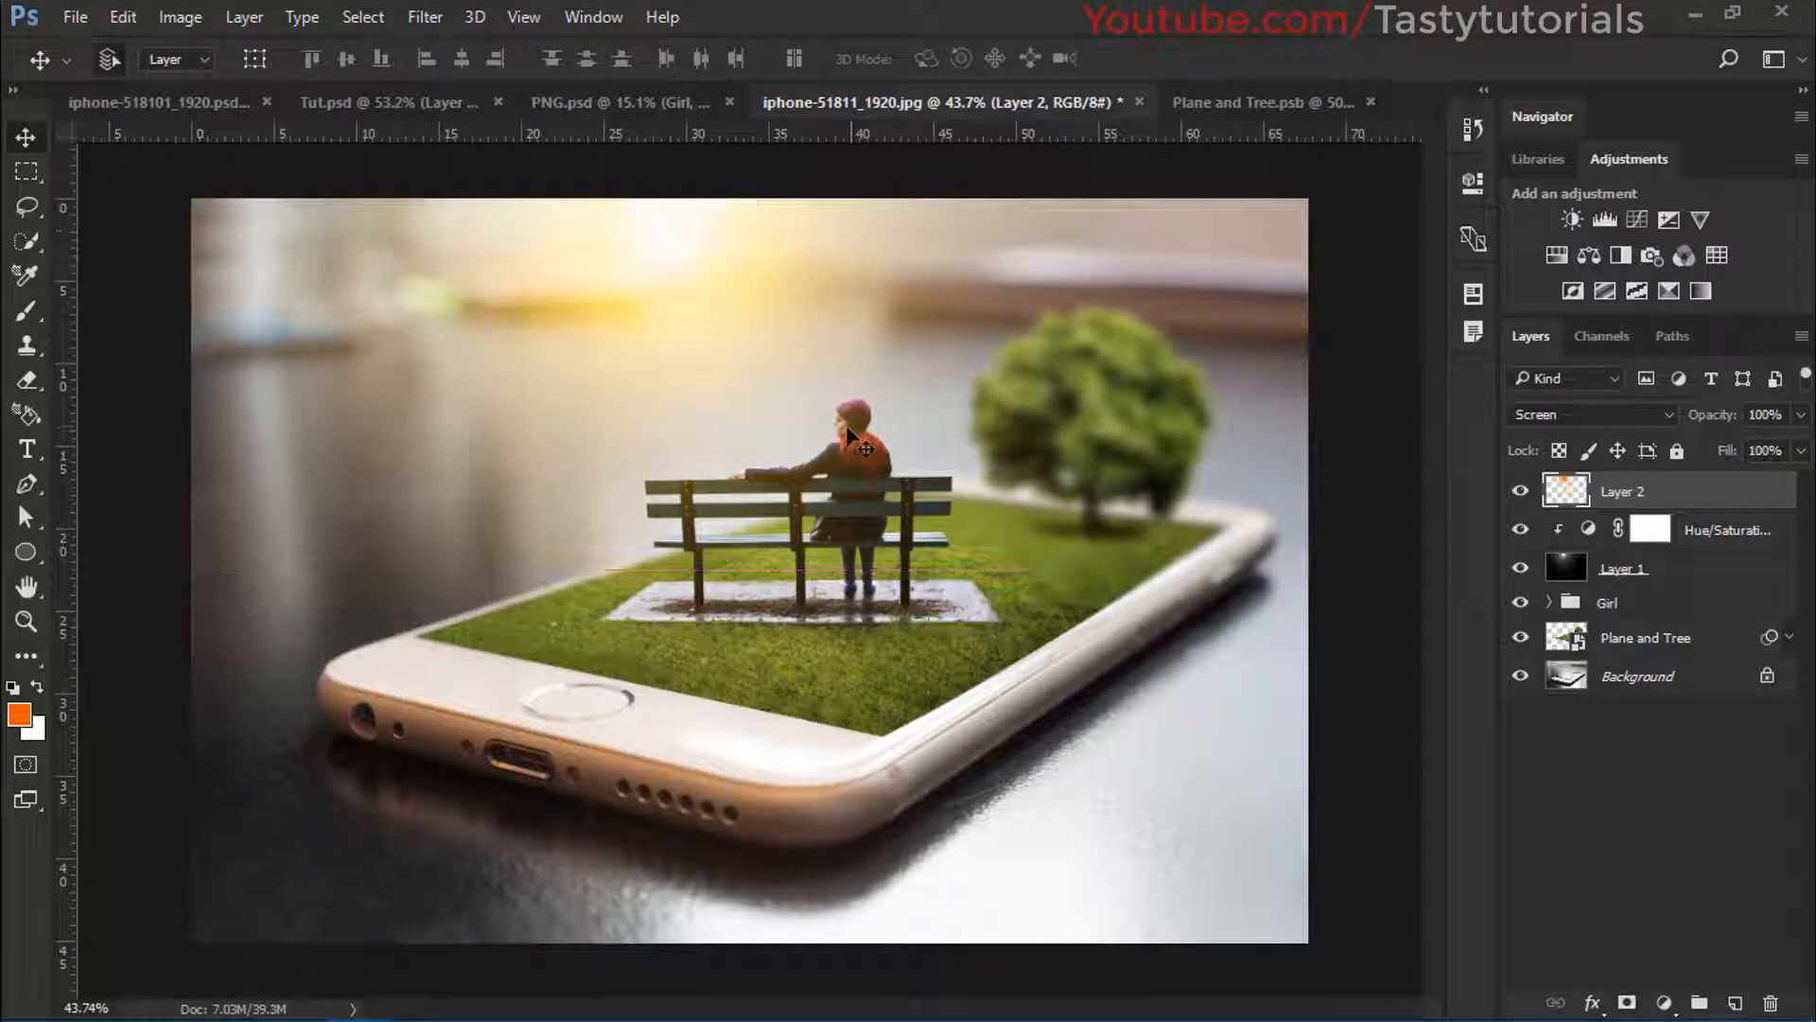
{"action": "left_click", "coordinate": [1520, 491]}
{"action": "left_click", "coordinate": [1520, 491]}
Enlarge the orange glow with Free Transform and reposition it around the flare's light source
{"action": "key", "text": "ctrl+t"}
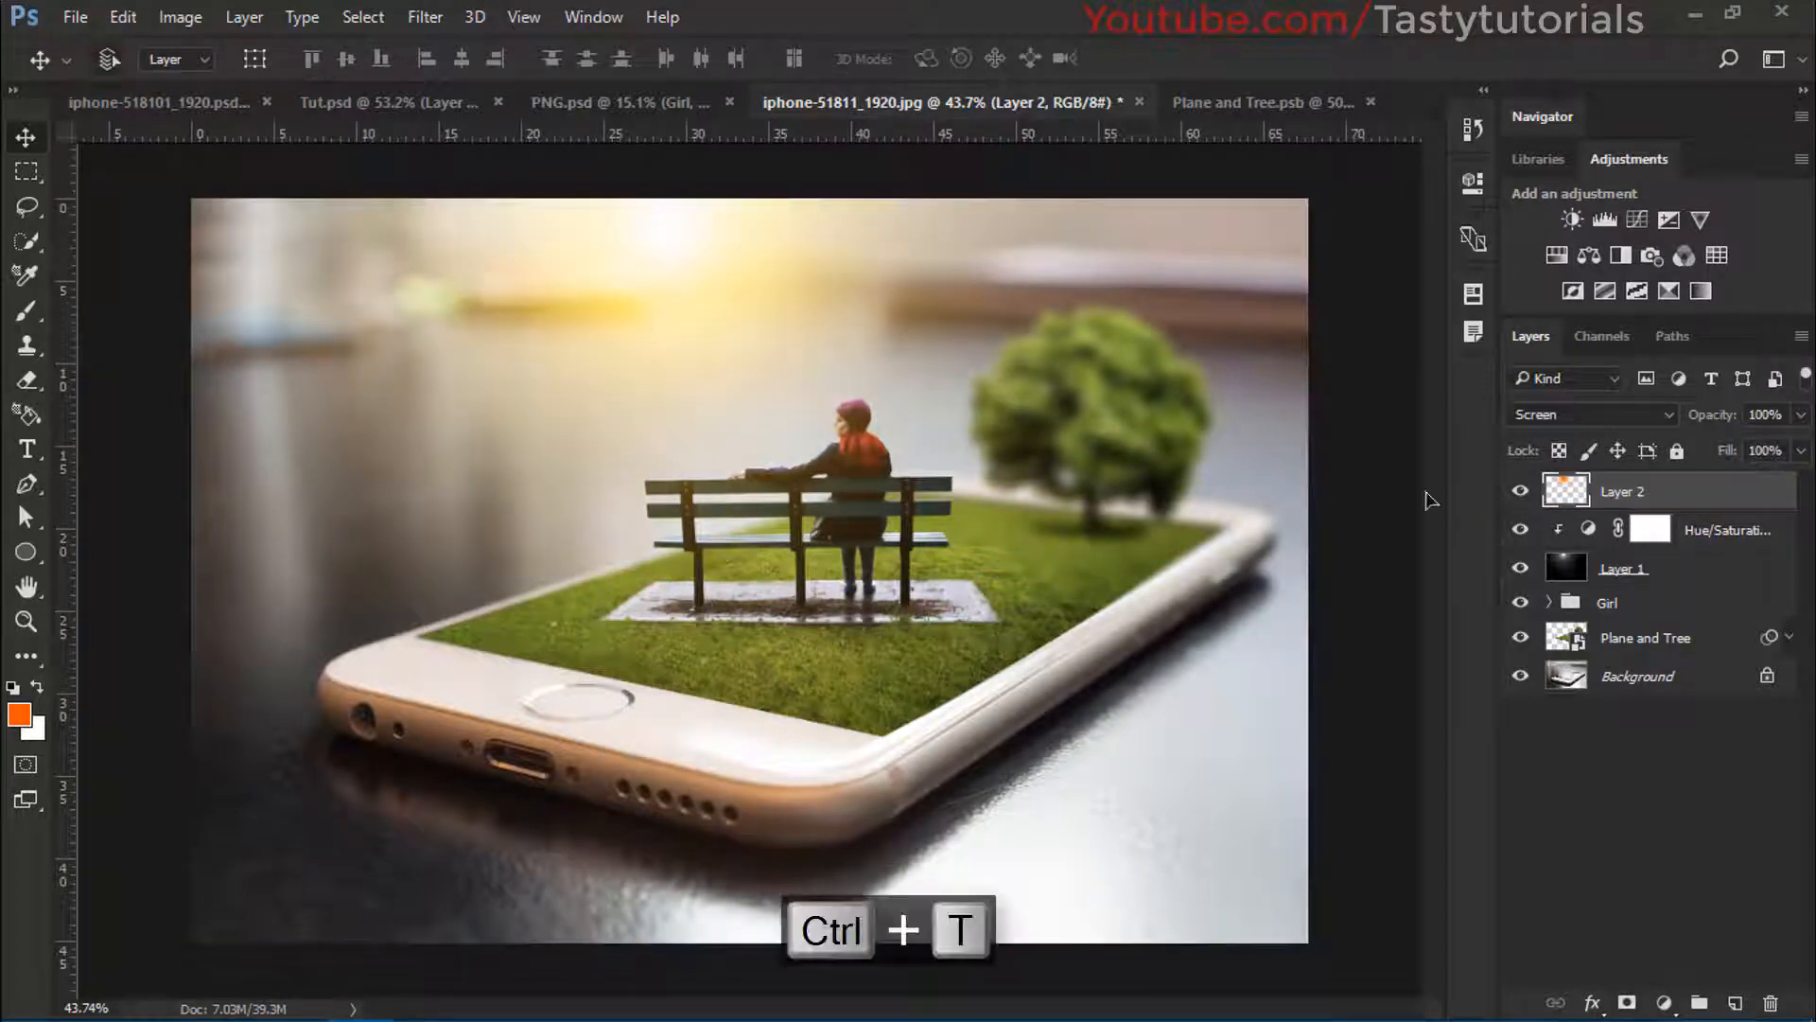
{"action": "left_click_drag", "start_coordinate": [1012, 577], "coordinate": [1010, 573]}
{"action": "left_click_drag", "start_coordinate": [688, 568], "coordinate": [662, 735]}
{"action": "mouse_move", "coordinate": [718, 463]}
{"action": "left_mouse_down"}
{"action": "mouse_move", "coordinate": [722, 379]}
{"action": "mouse_move", "coordinate": [729, 449]}
{"action": "left_mouse_up"}
{"action": "key", "text": "Return"}
{"action": "scroll", "coordinate": [663, 496], "scroll_direction": "up", "scroll_amount": 2}
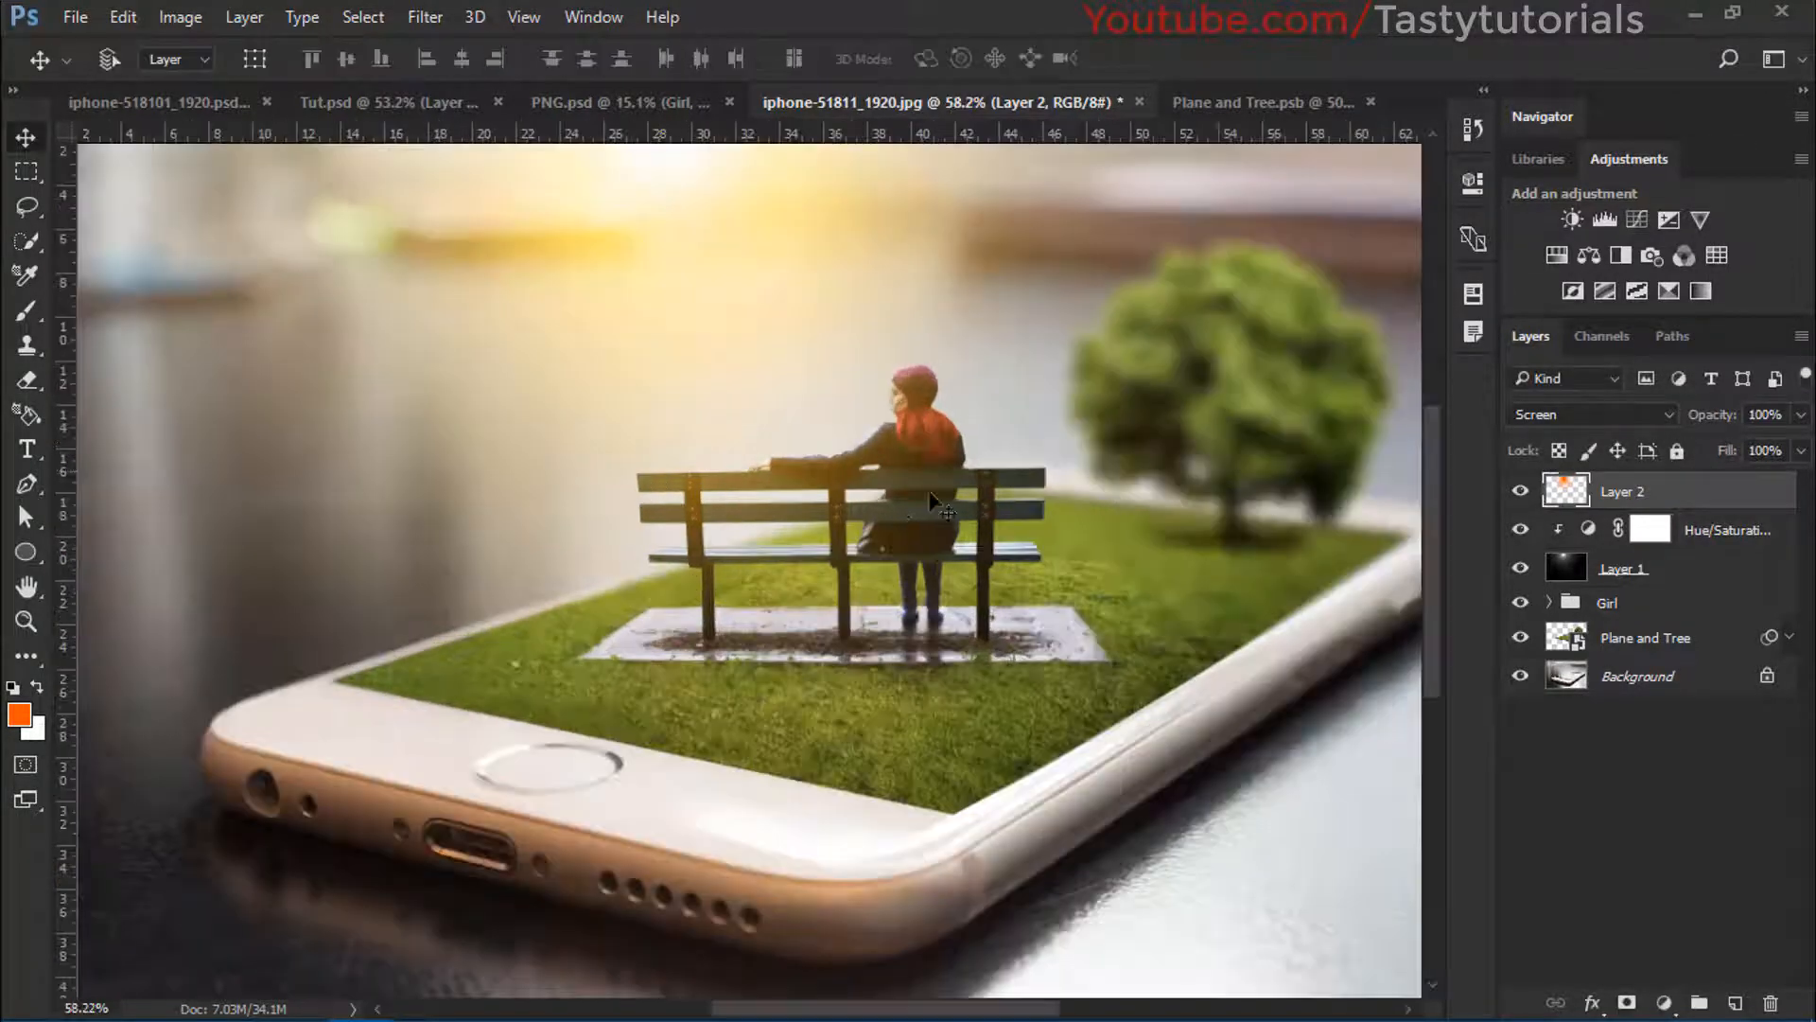
Compare the composite with the lens flare layer and the orange glow layer hidden and shown
{"action": "left_click", "coordinate": [1679, 573]}
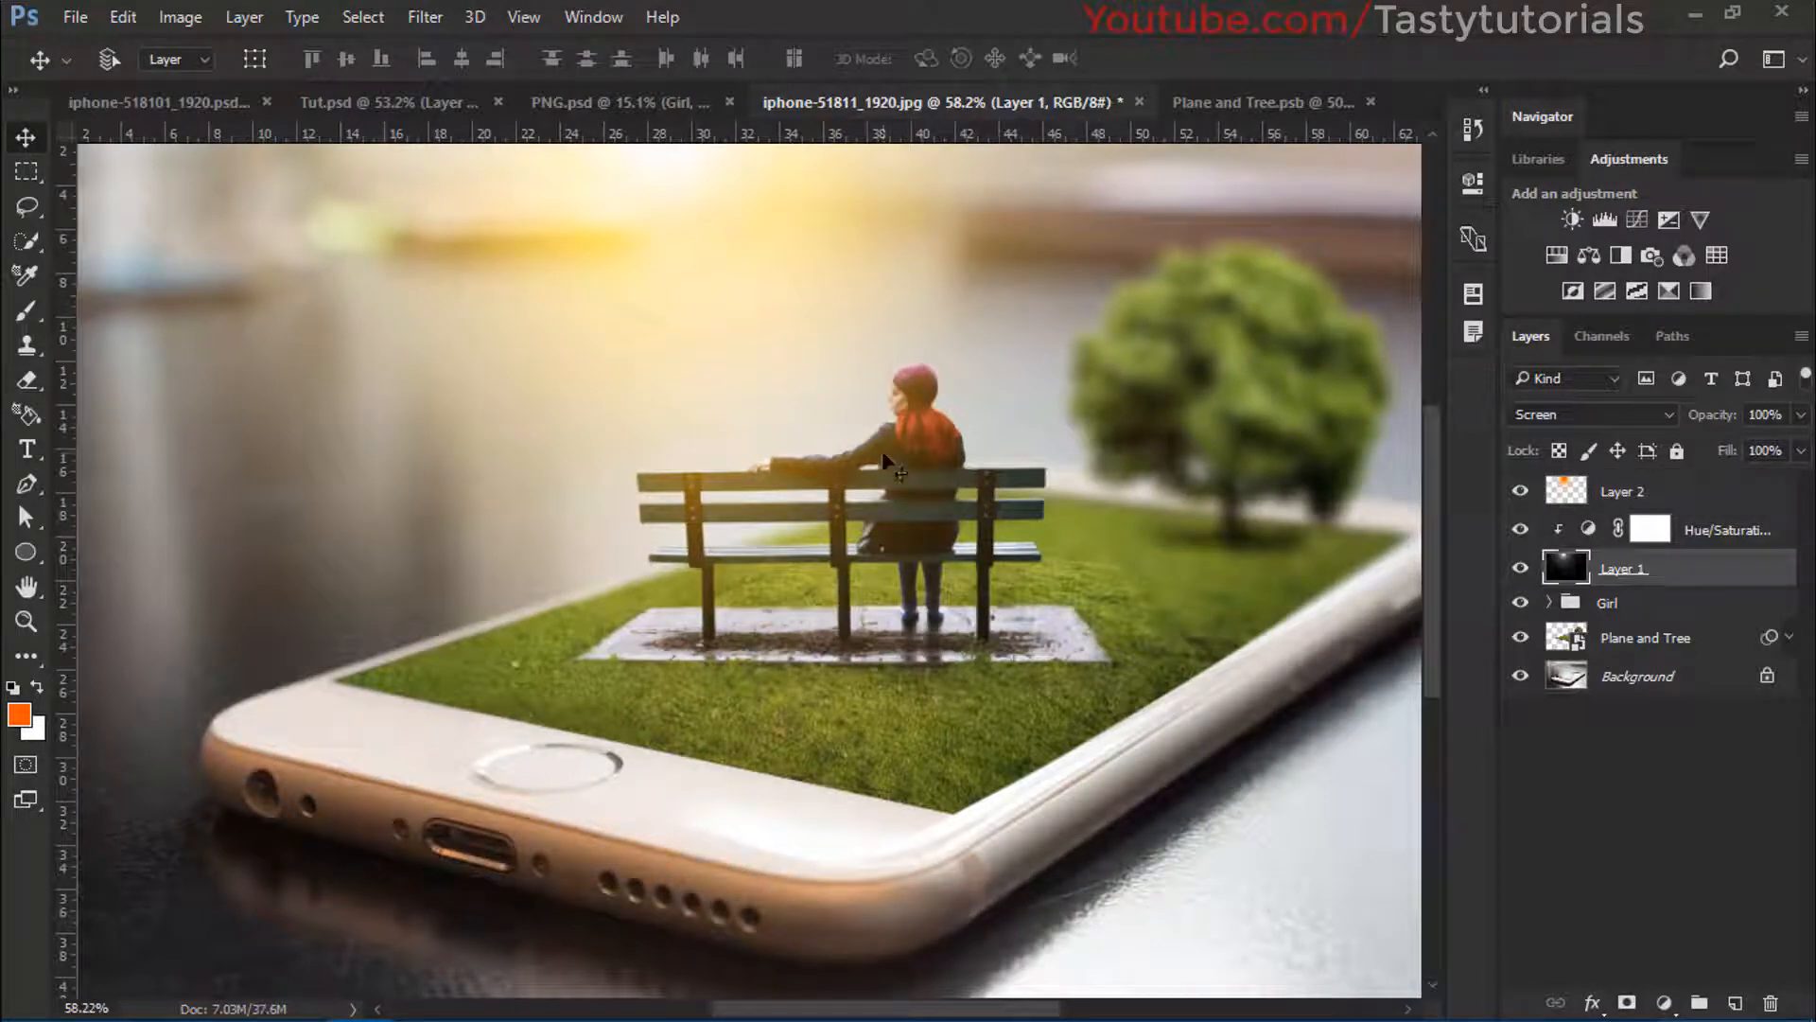
{"action": "left_click_drag", "start_coordinate": [620, 516], "coordinate": [619, 454]}
{"action": "scroll", "coordinate": [568, 499], "scroll_direction": "down", "scroll_amount": 2}
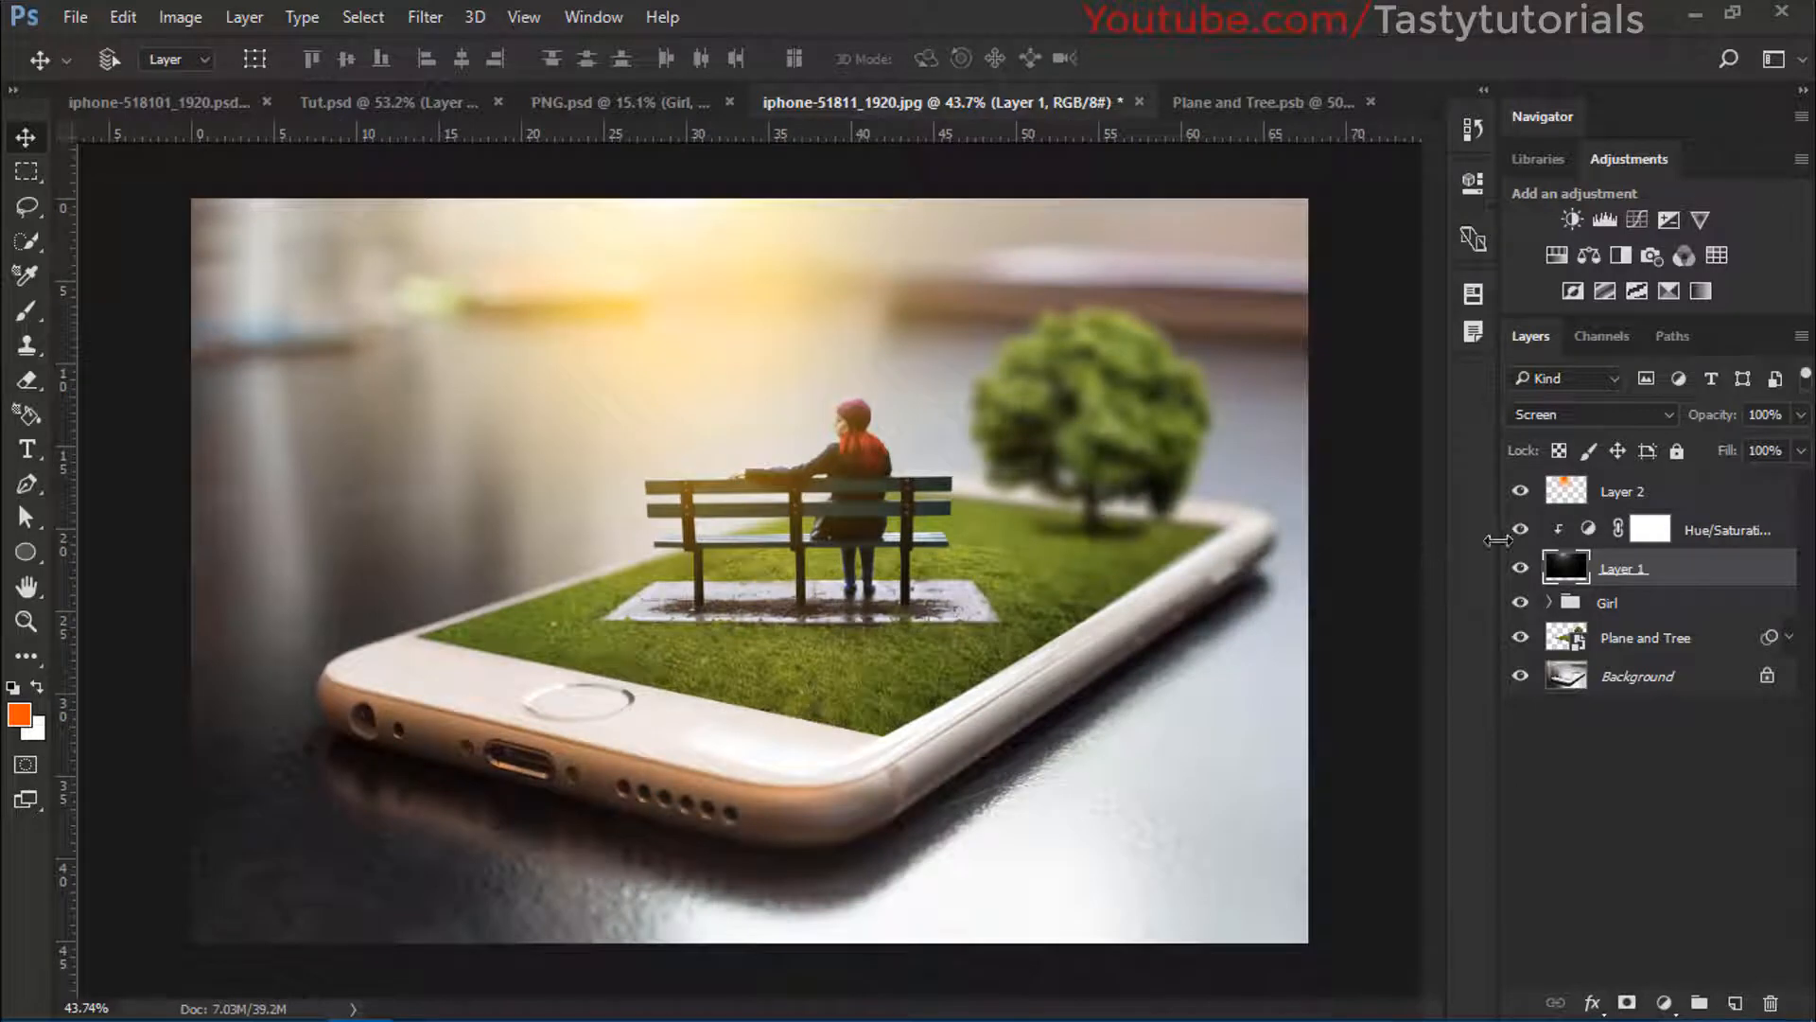
{"action": "left_click", "coordinate": [1516, 570]}
{"action": "left_click", "coordinate": [1518, 562]}
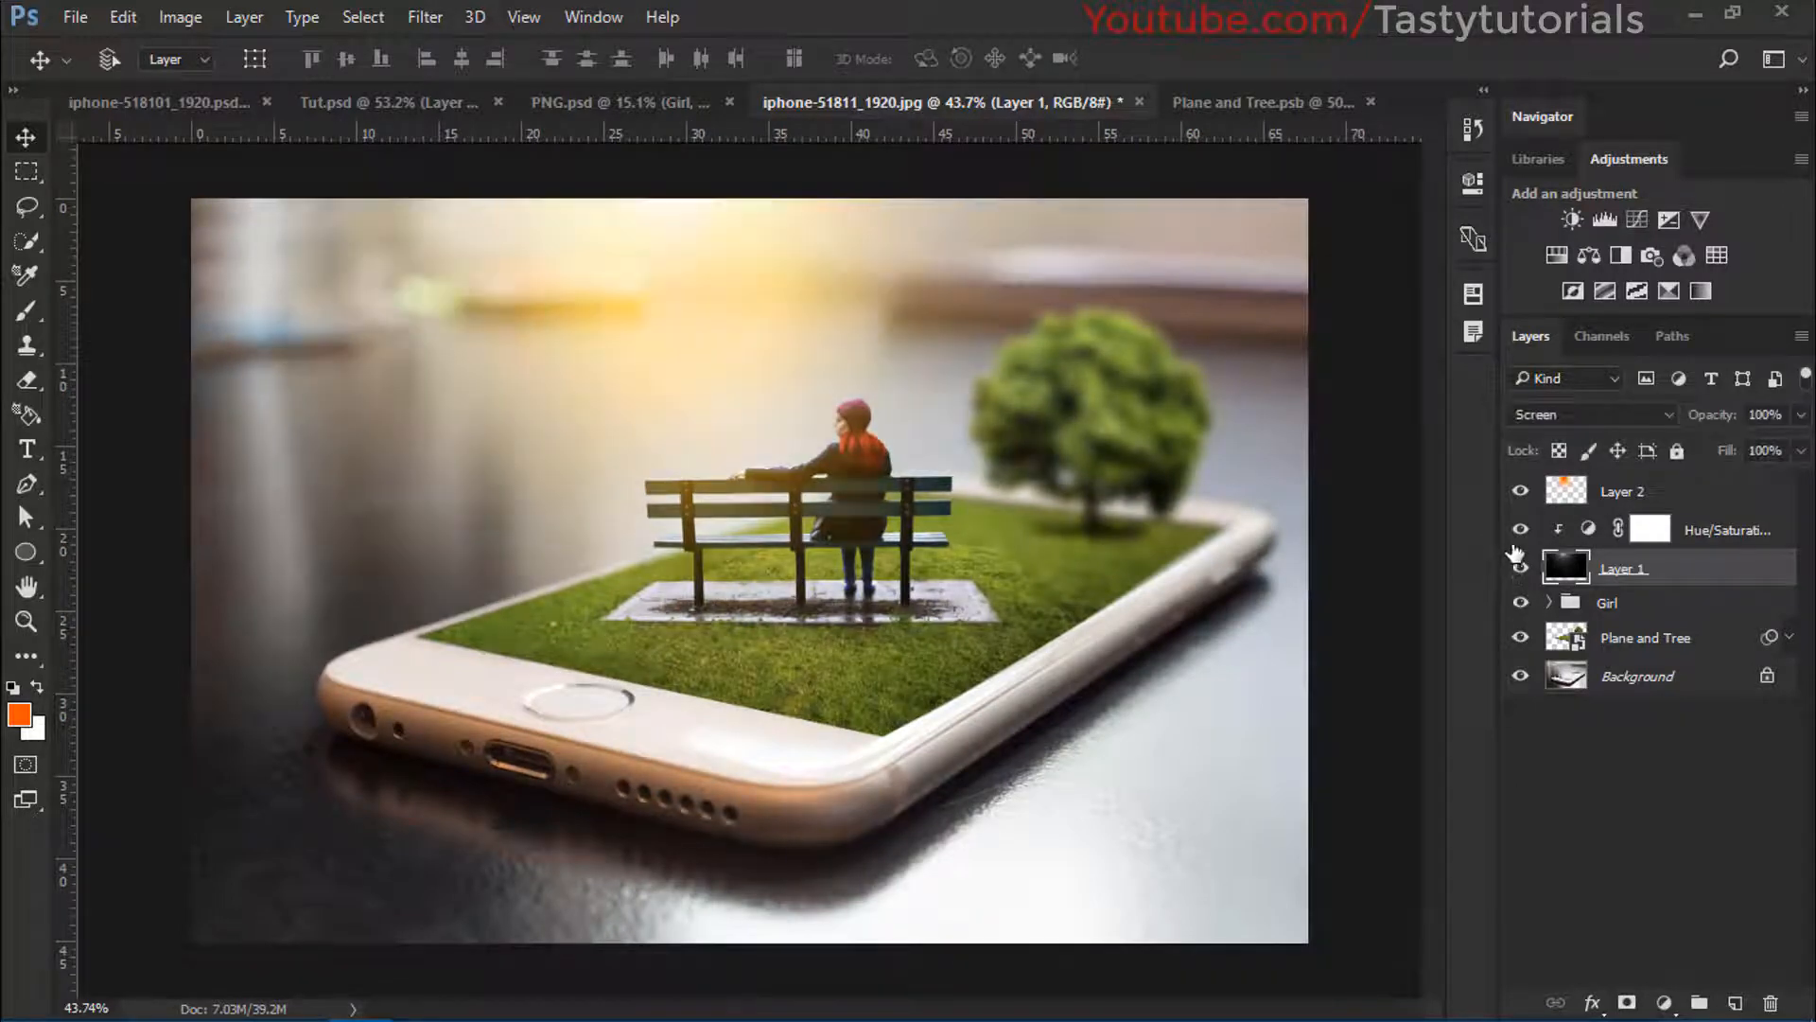
{"action": "left_click", "coordinate": [1521, 493]}
{"action": "left_click", "coordinate": [1520, 493]}
{"action": "scroll", "coordinate": [617, 547], "scroll_direction": "up", "scroll_amount": 5}
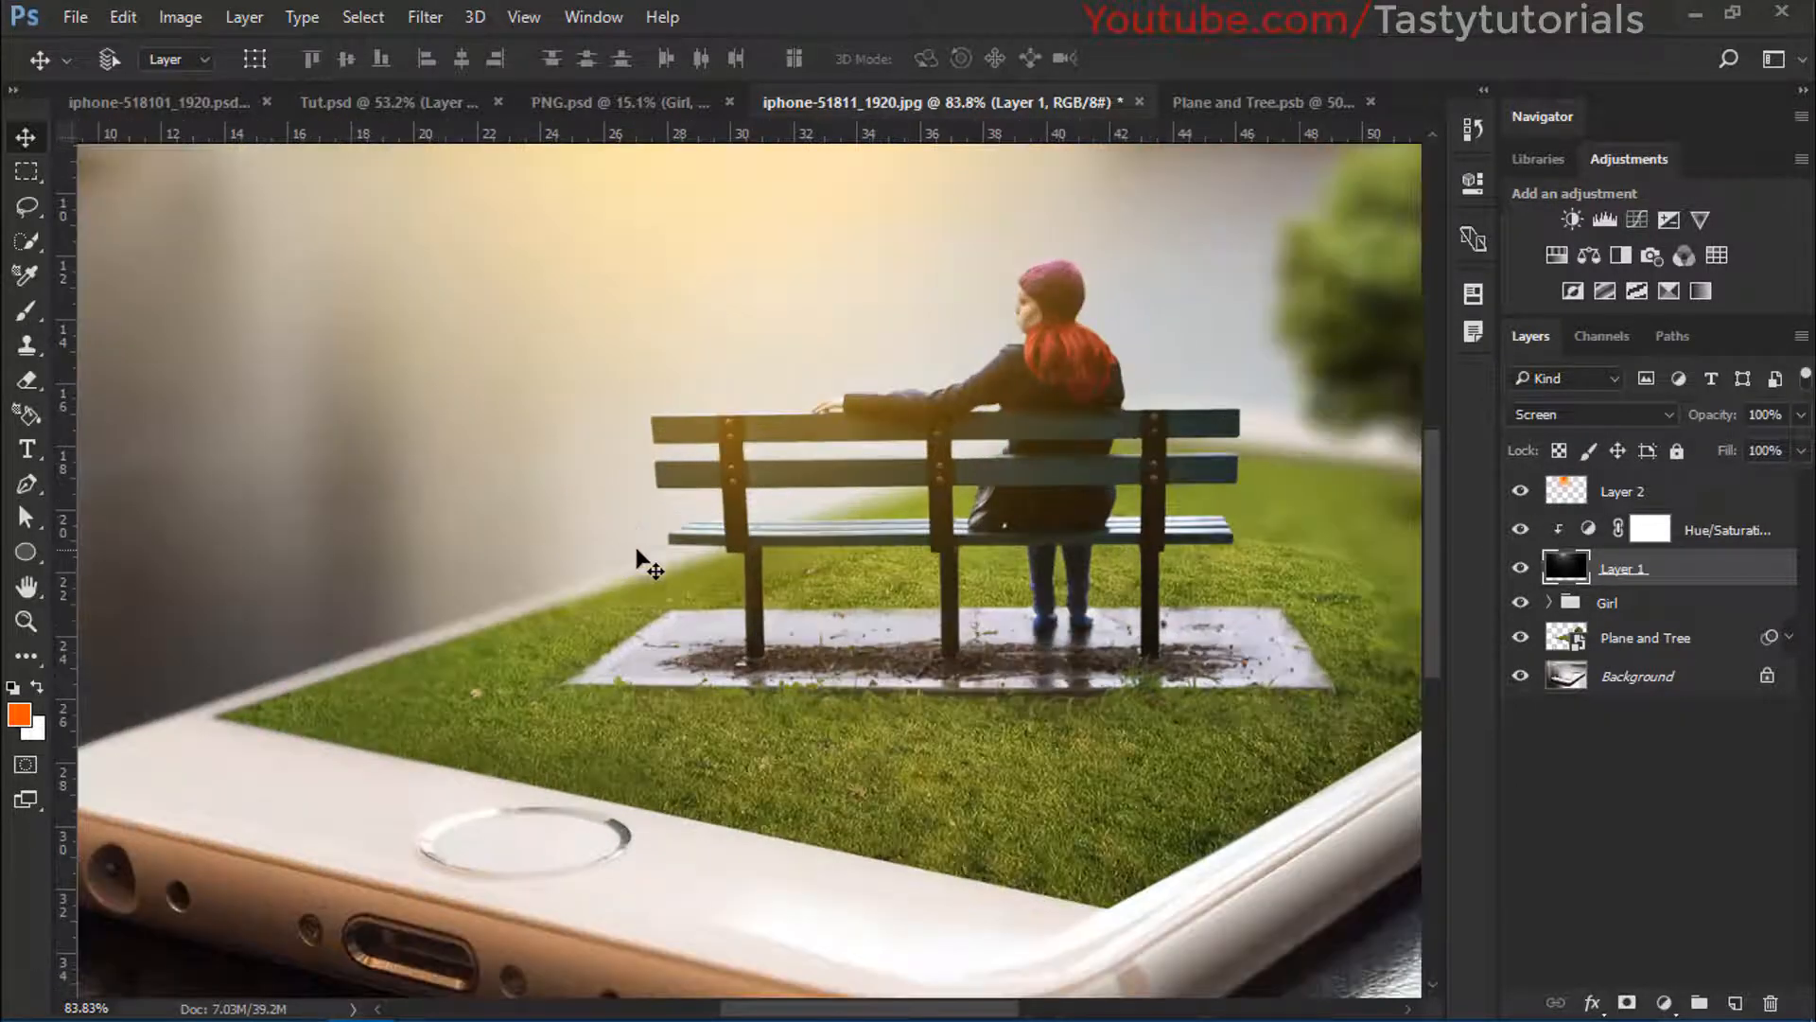
{"action": "left_click_drag", "start_coordinate": [873, 500], "coordinate": [908, 784]}
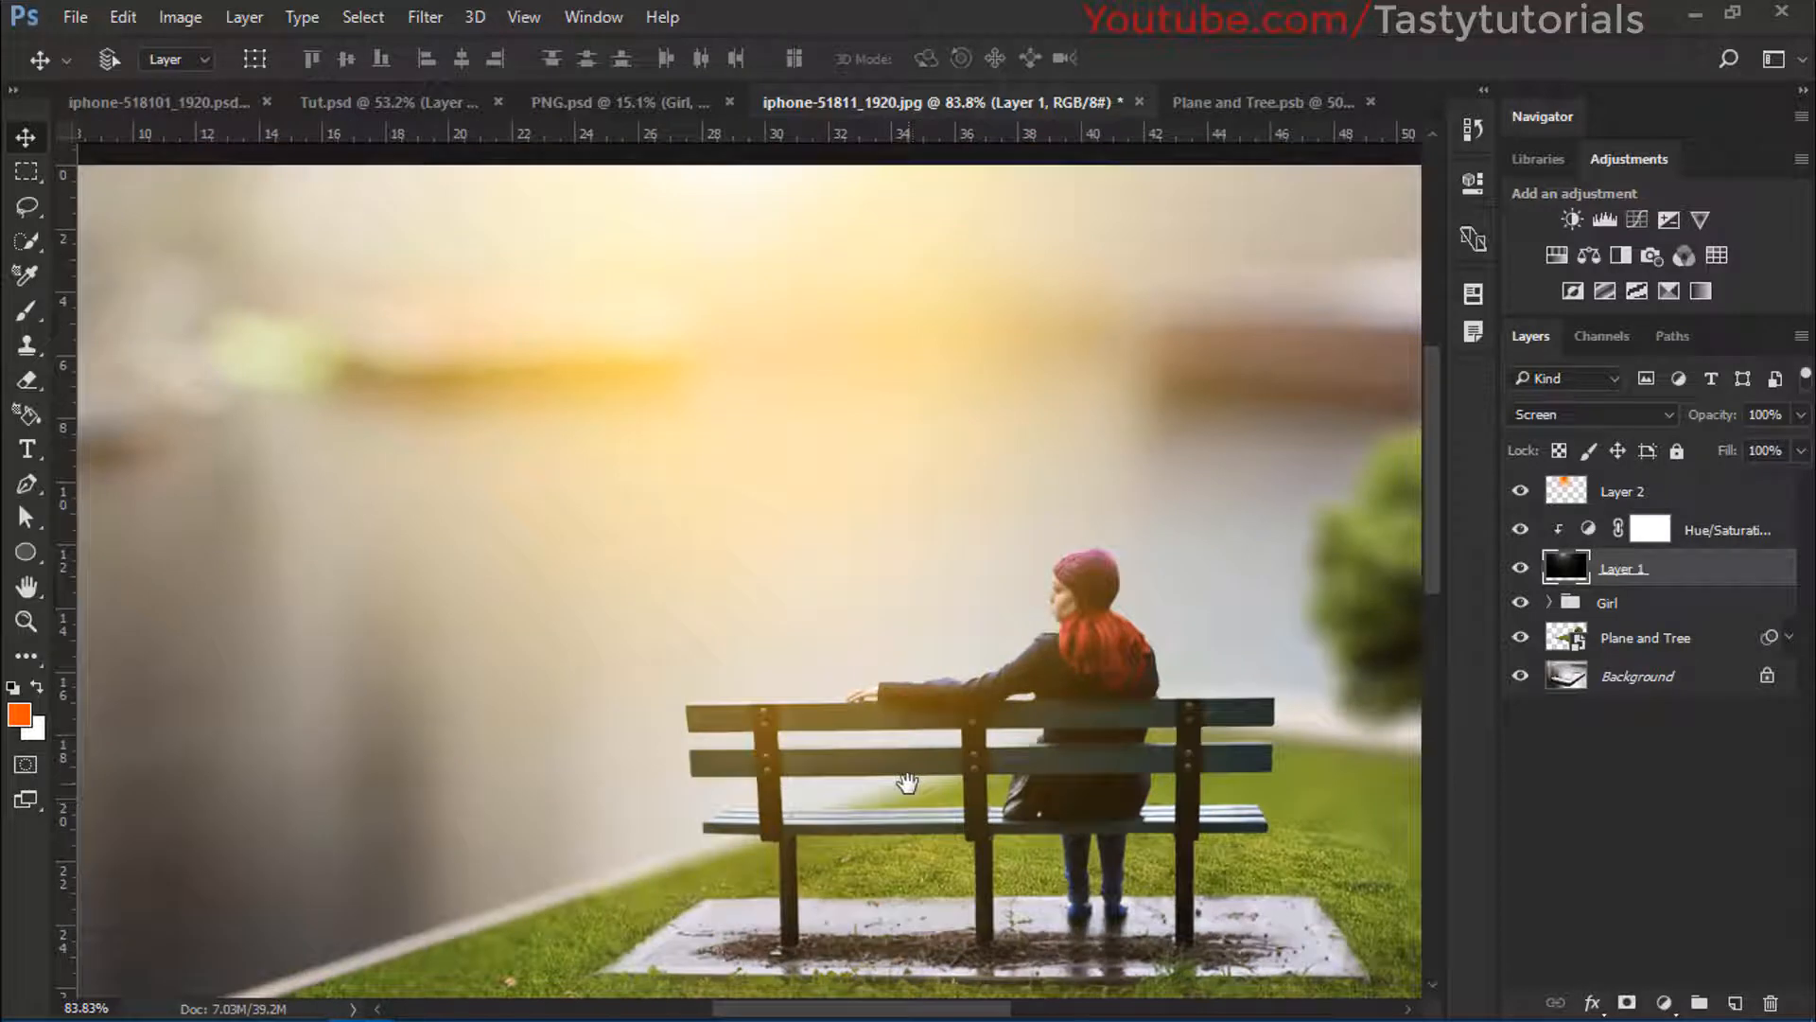
{"action": "left_click", "coordinate": [1586, 499]}
{"action": "left_click_drag", "start_coordinate": [876, 580], "coordinate": [812, 377]}
{"action": "scroll", "coordinate": [843, 527], "scroll_direction": "down", "scroll_amount": 5}
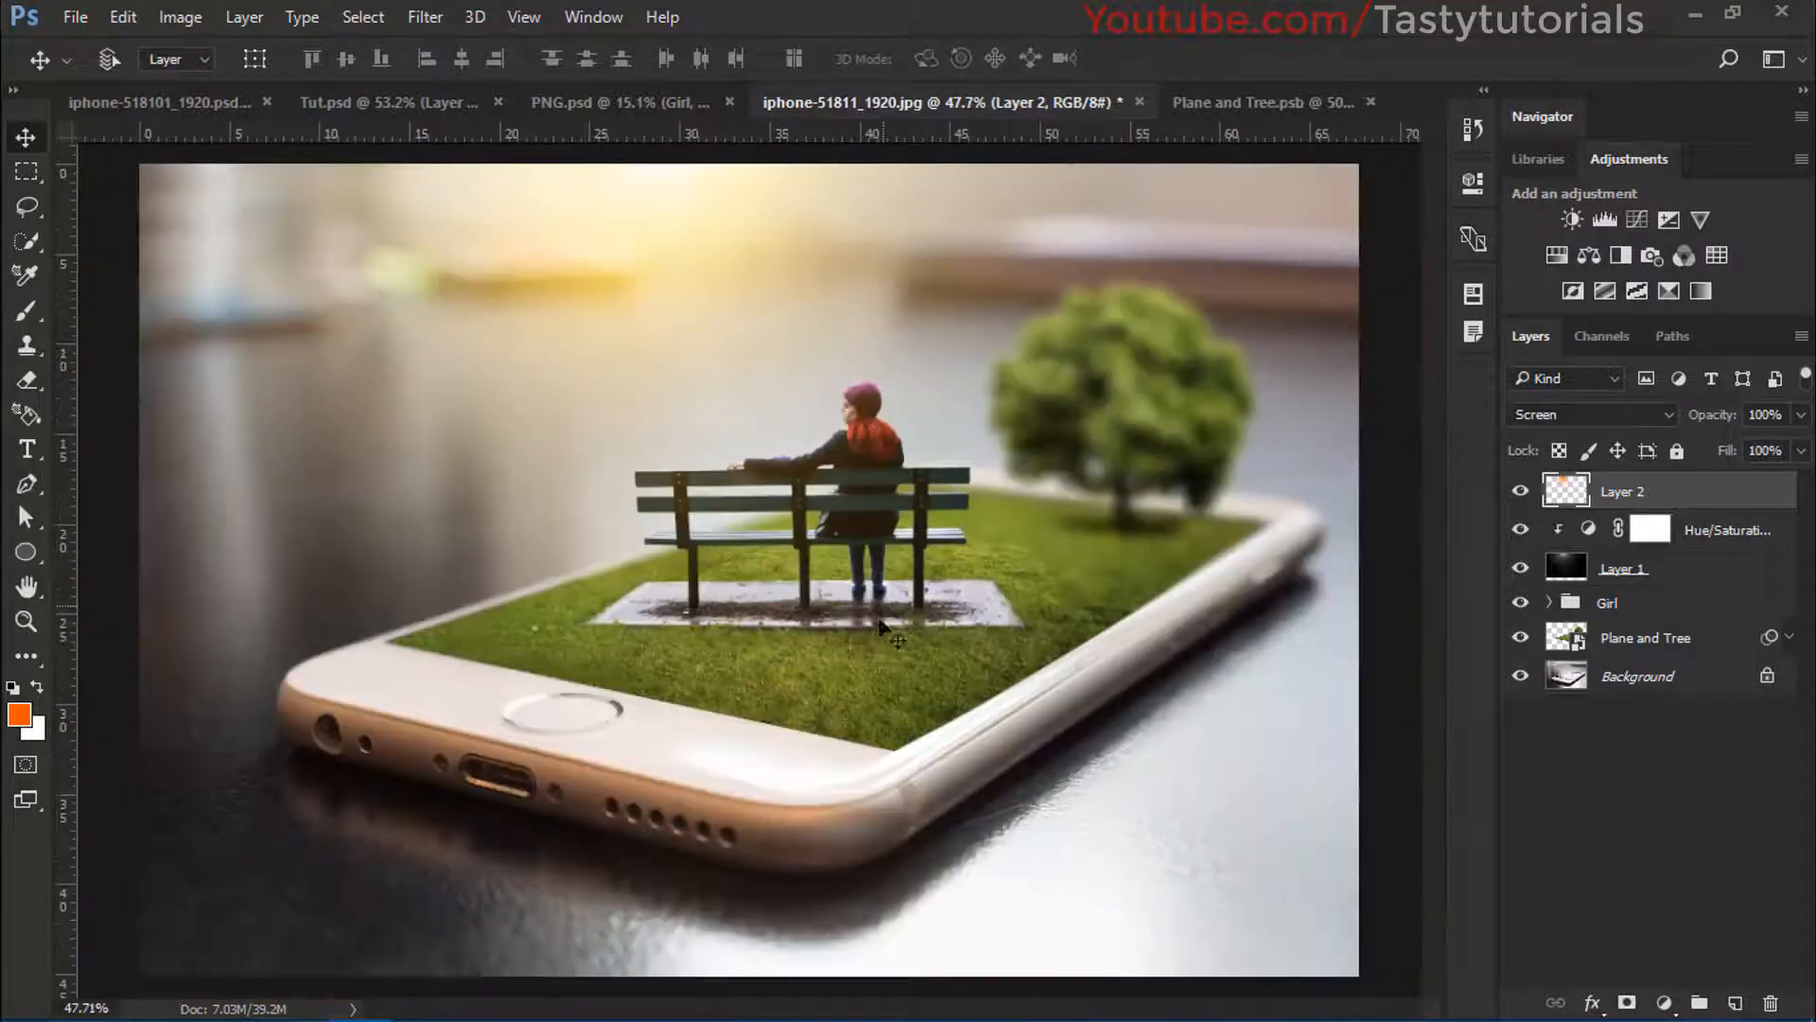
{"action": "scroll", "coordinate": [690, 620], "scroll_direction": "up", "scroll_amount": 1}
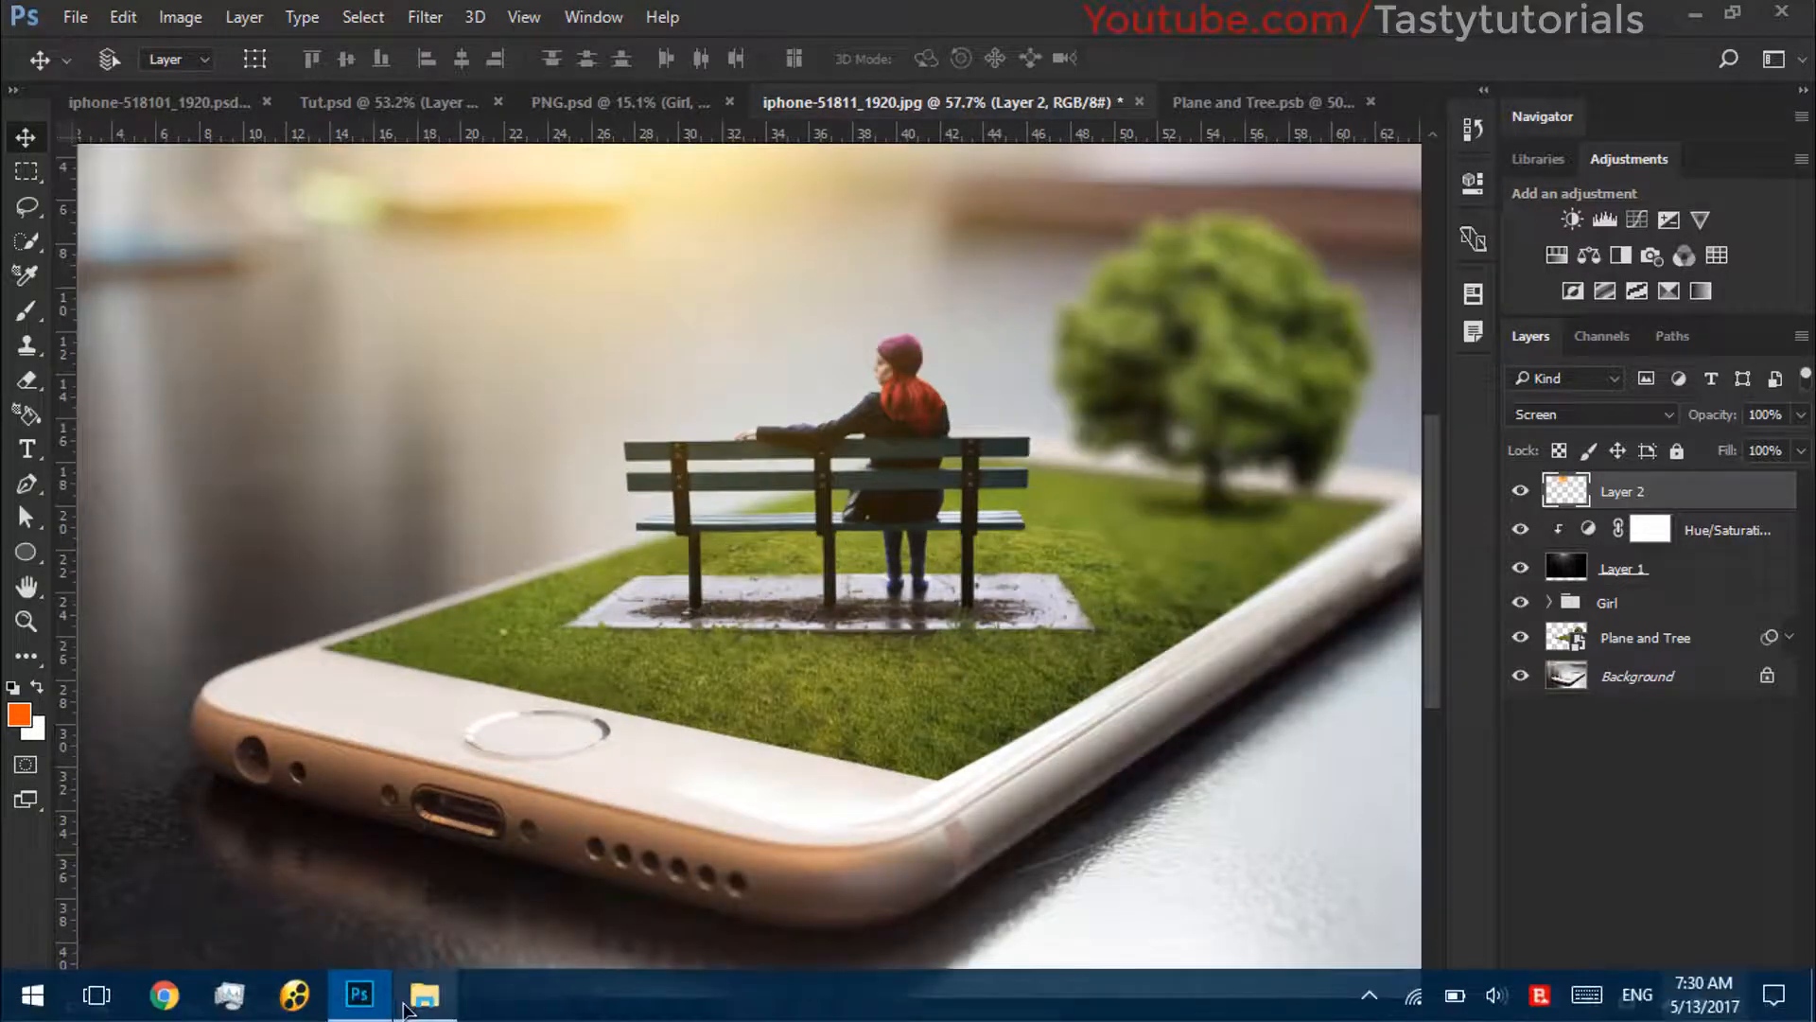
Switch to File Explorer and place the birds-png-8 image in the photo's sky near the sunlight
{"action": "left_click", "coordinate": [406, 1003]}
{"action": "left_click_drag", "start_coordinate": [350, 317], "coordinate": [573, 295]}
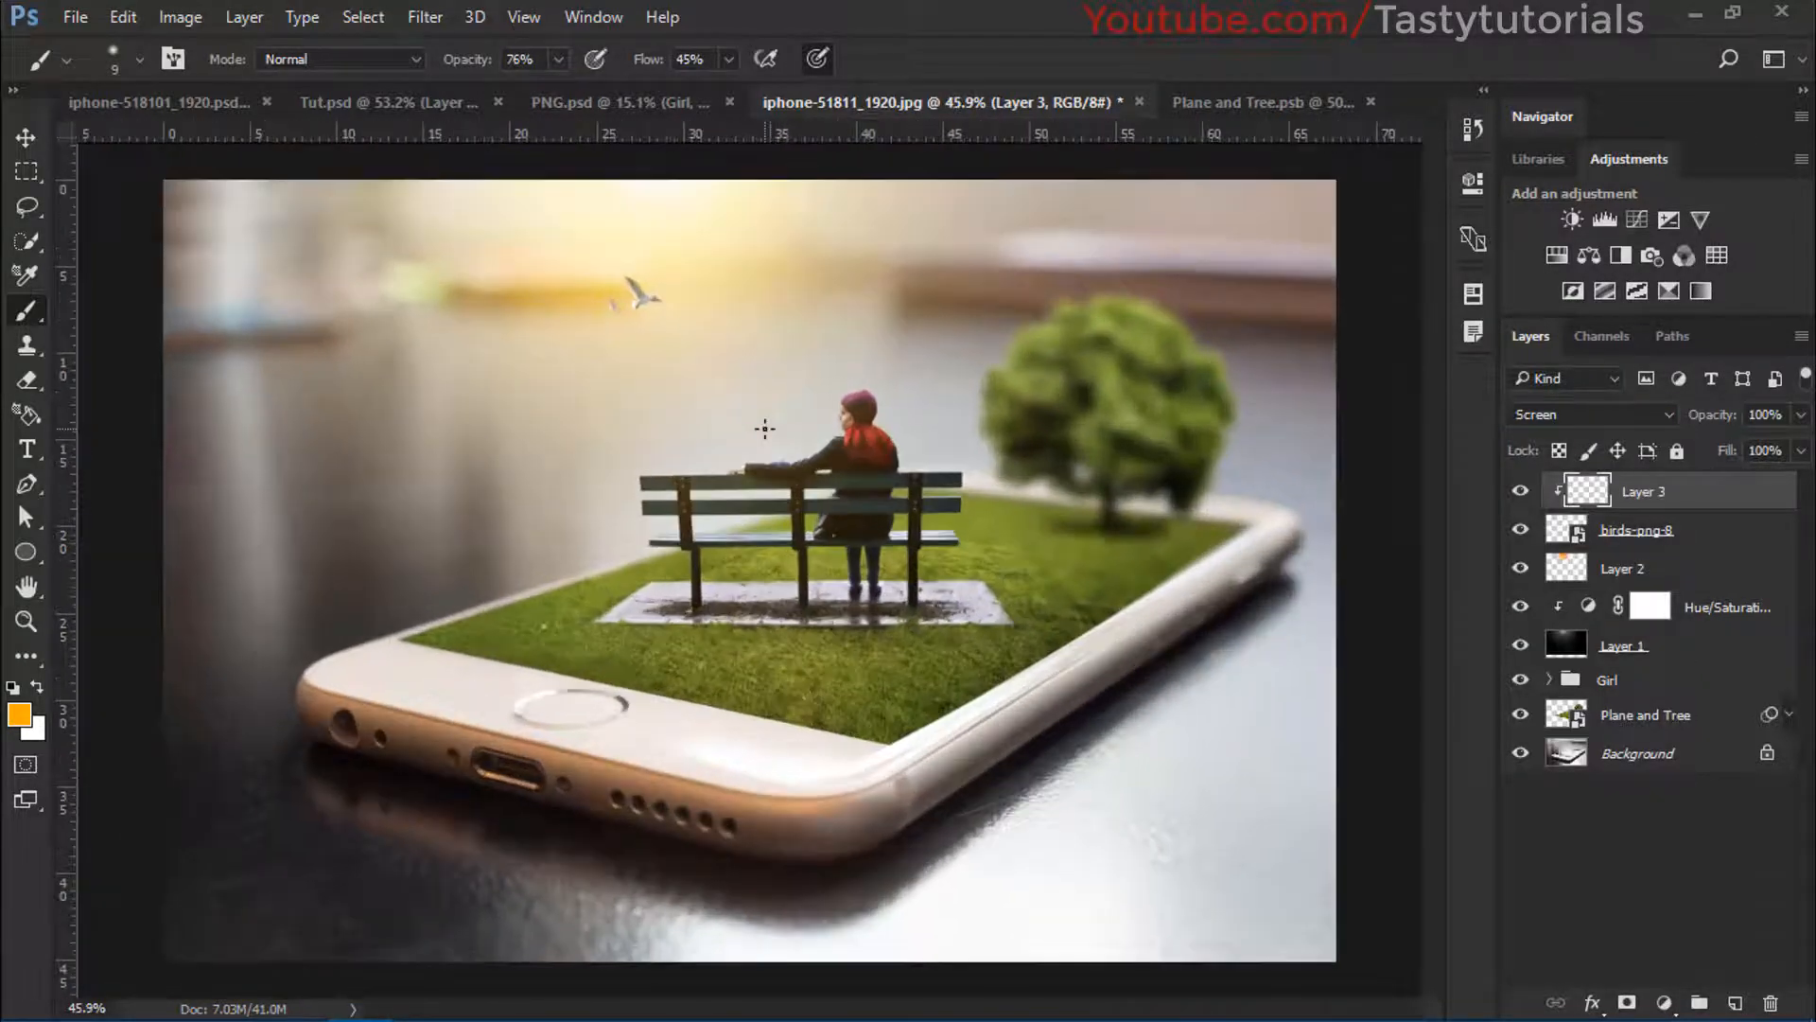
Add a new empty layer above the birds and their clipped colour layer
{"action": "scroll", "coordinate": [722, 482], "scroll_direction": "down", "scroll_amount": 1}
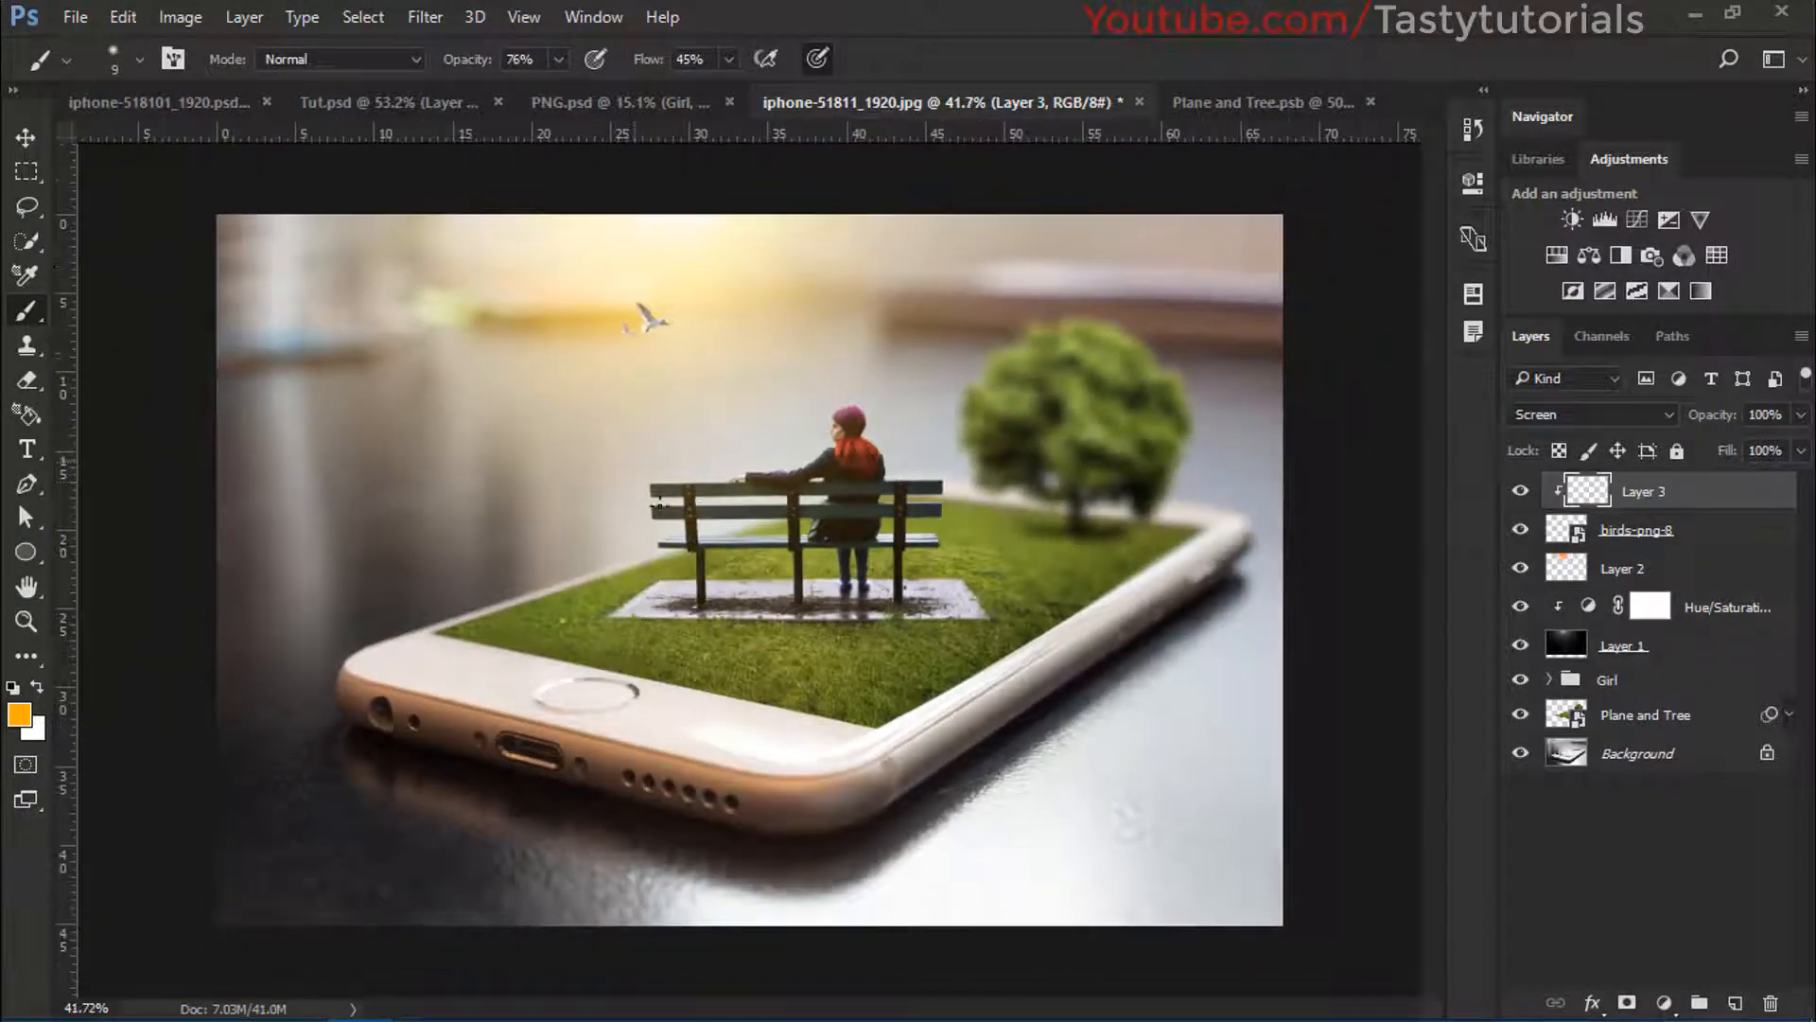
{"action": "scroll", "coordinate": [781, 643], "scroll_direction": "up", "scroll_amount": 4}
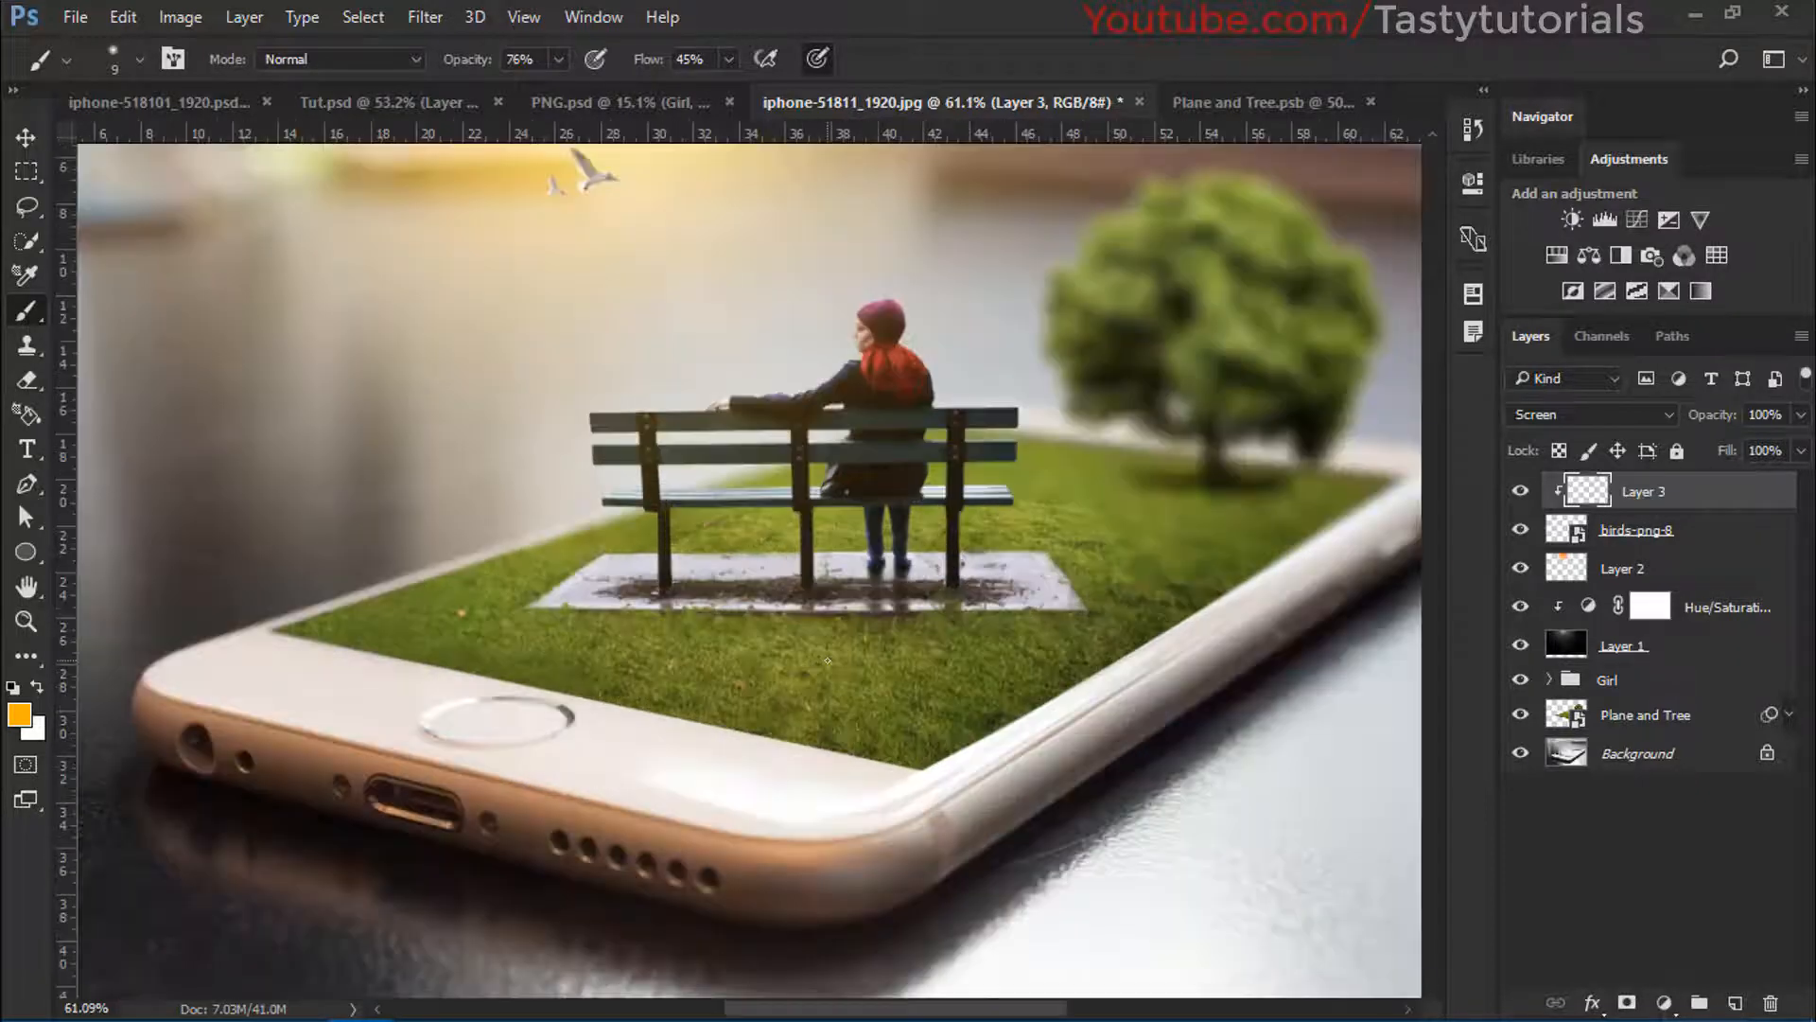
{"action": "key", "text": "v"}
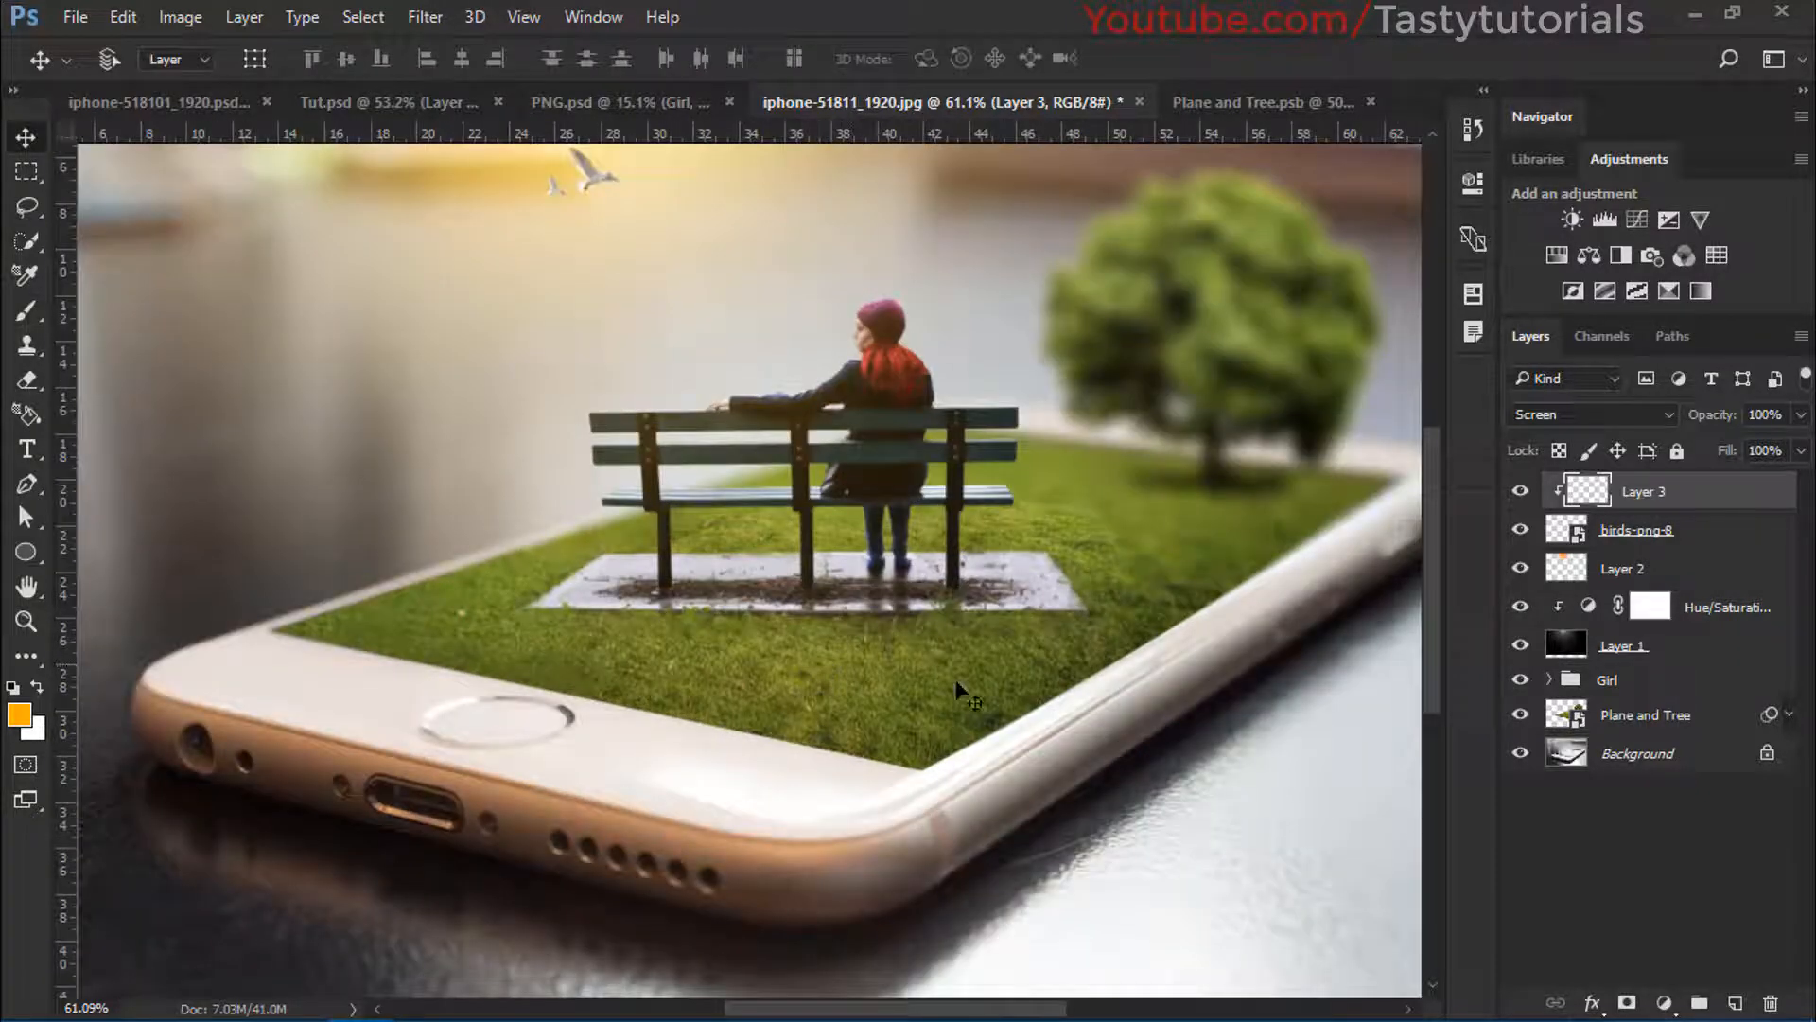
{"action": "left_click", "coordinate": [1732, 1003]}
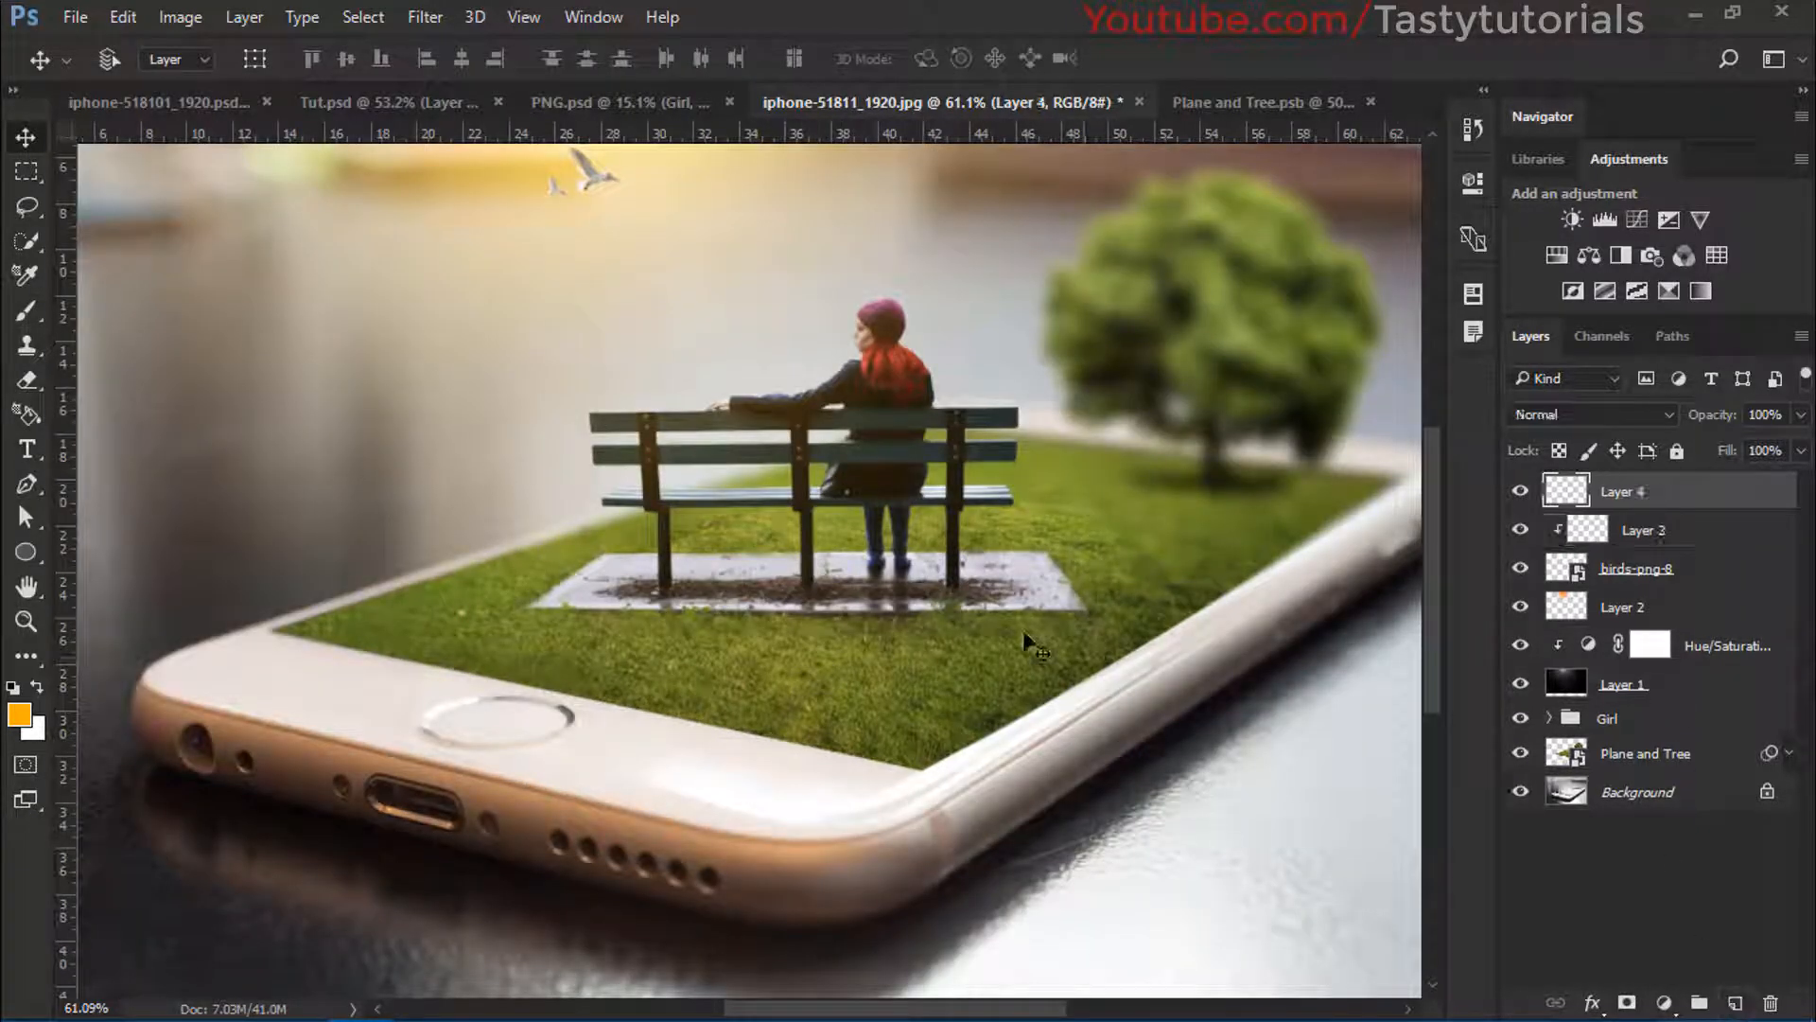
{"action": "left_click", "coordinate": [423, 13]}
{"action": "mouse_move", "coordinate": [473, 436]}
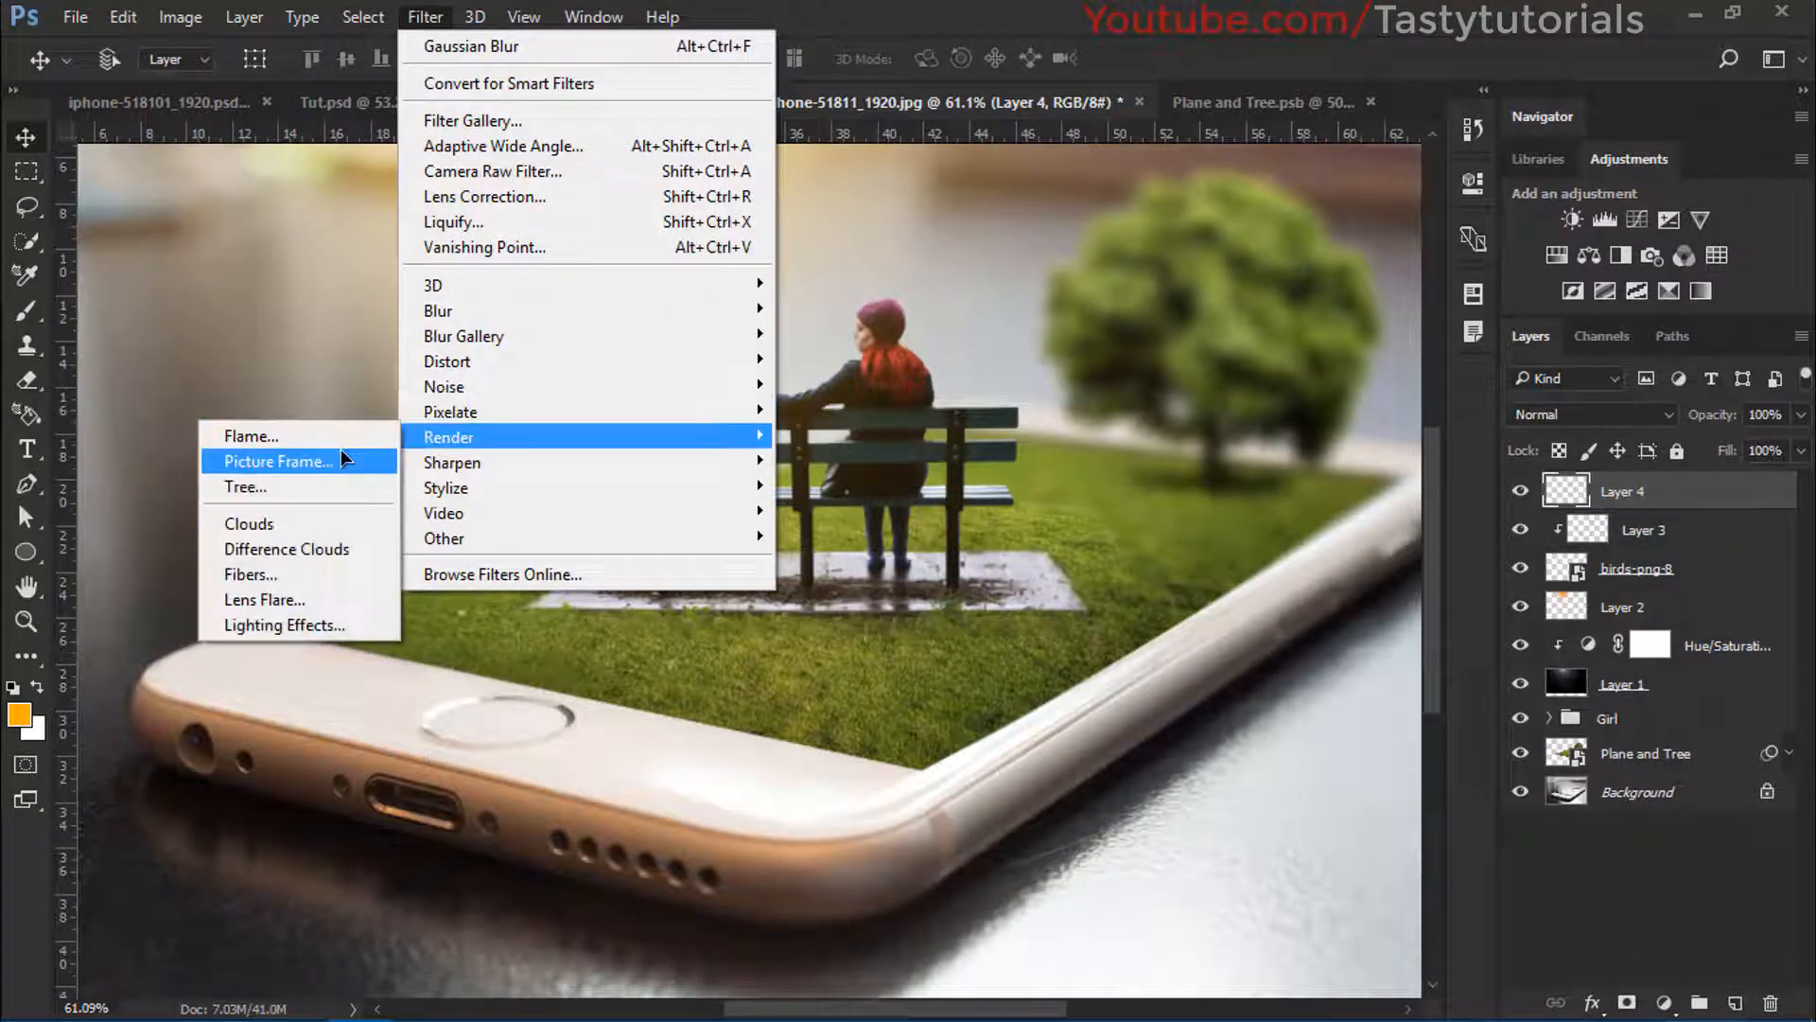
{"action": "left_click", "coordinate": [289, 534]}
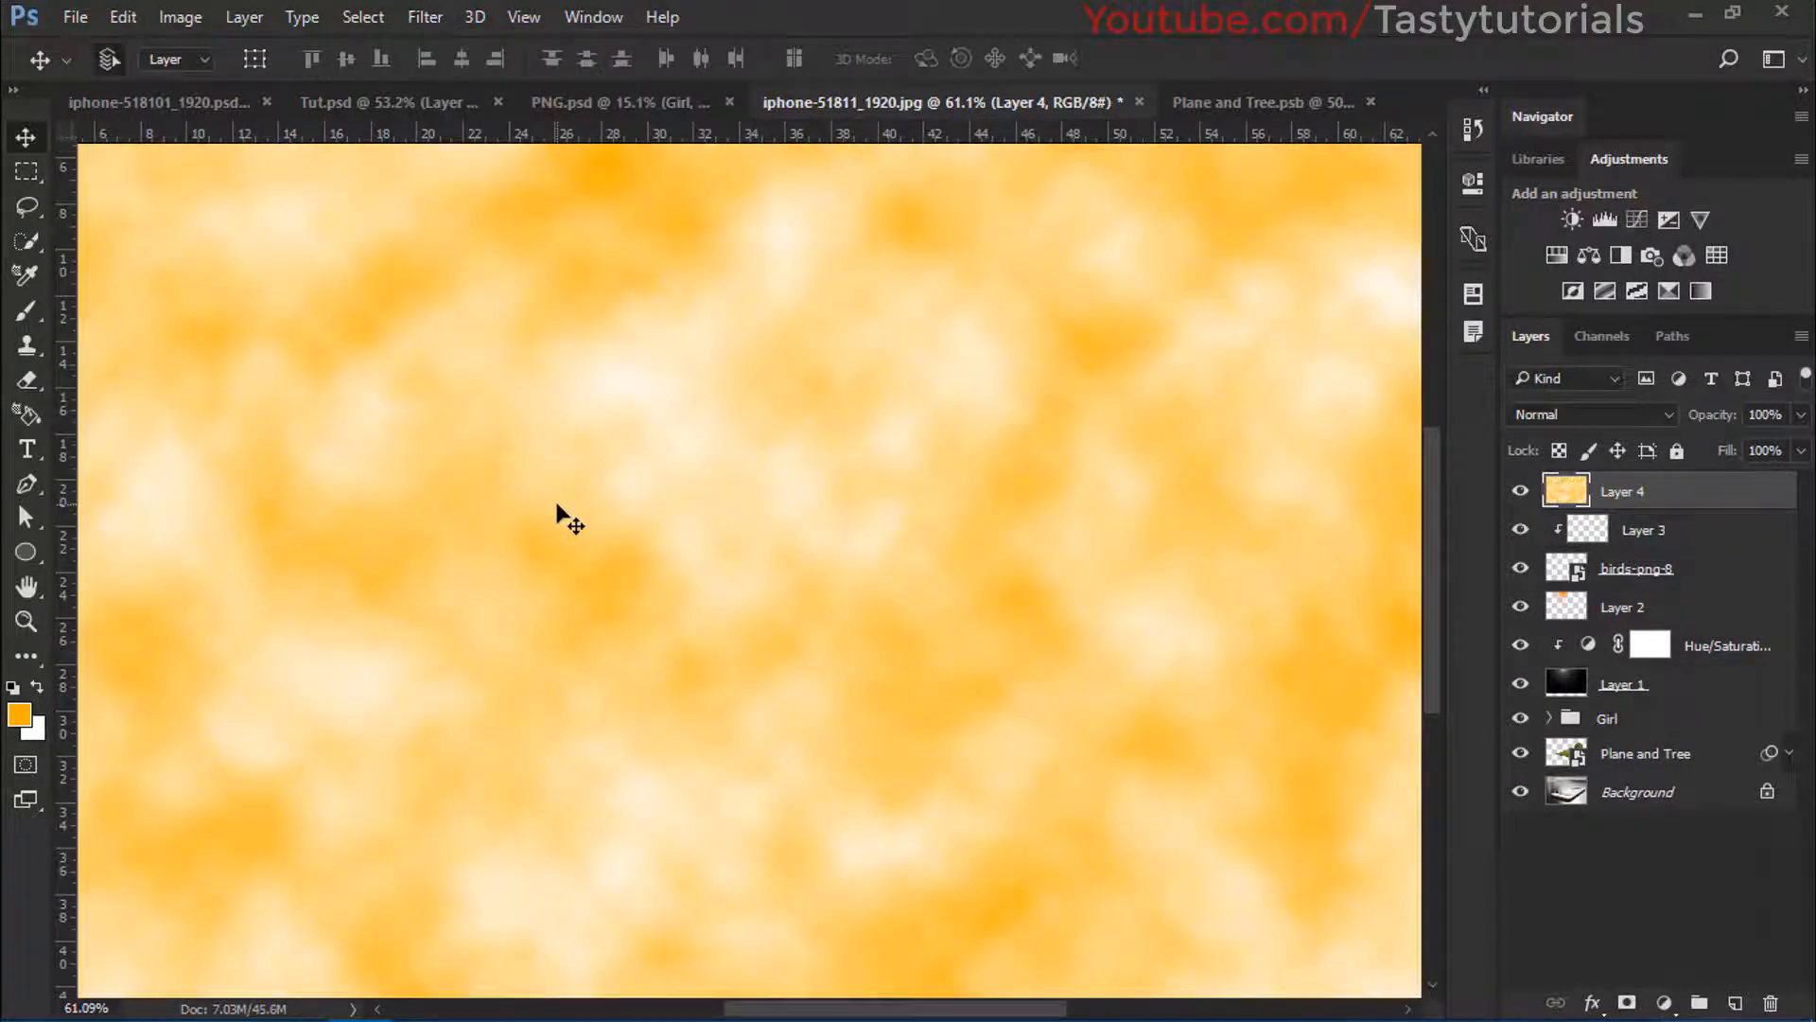
{"action": "key", "text": "ctrl+alt+z"}
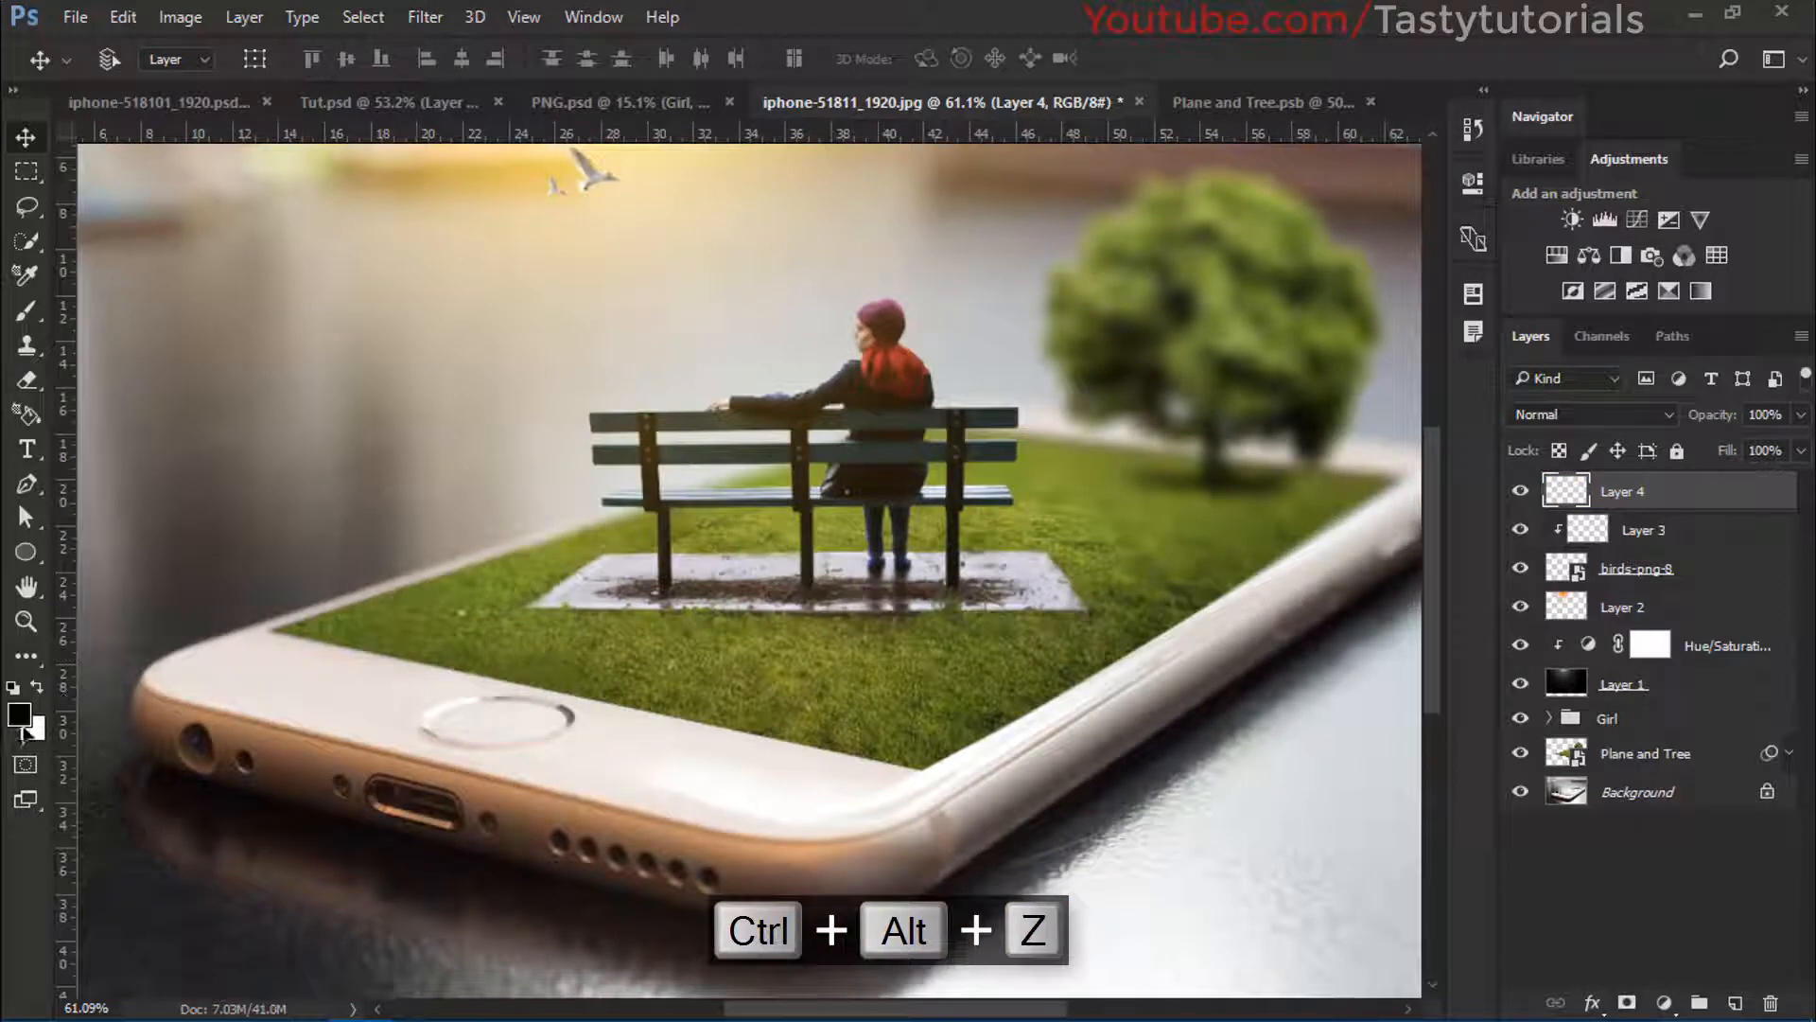
Render Clouds on the empty top layer using black and white, and set its blend mode to Screen
{"action": "left_click", "coordinate": [425, 16]}
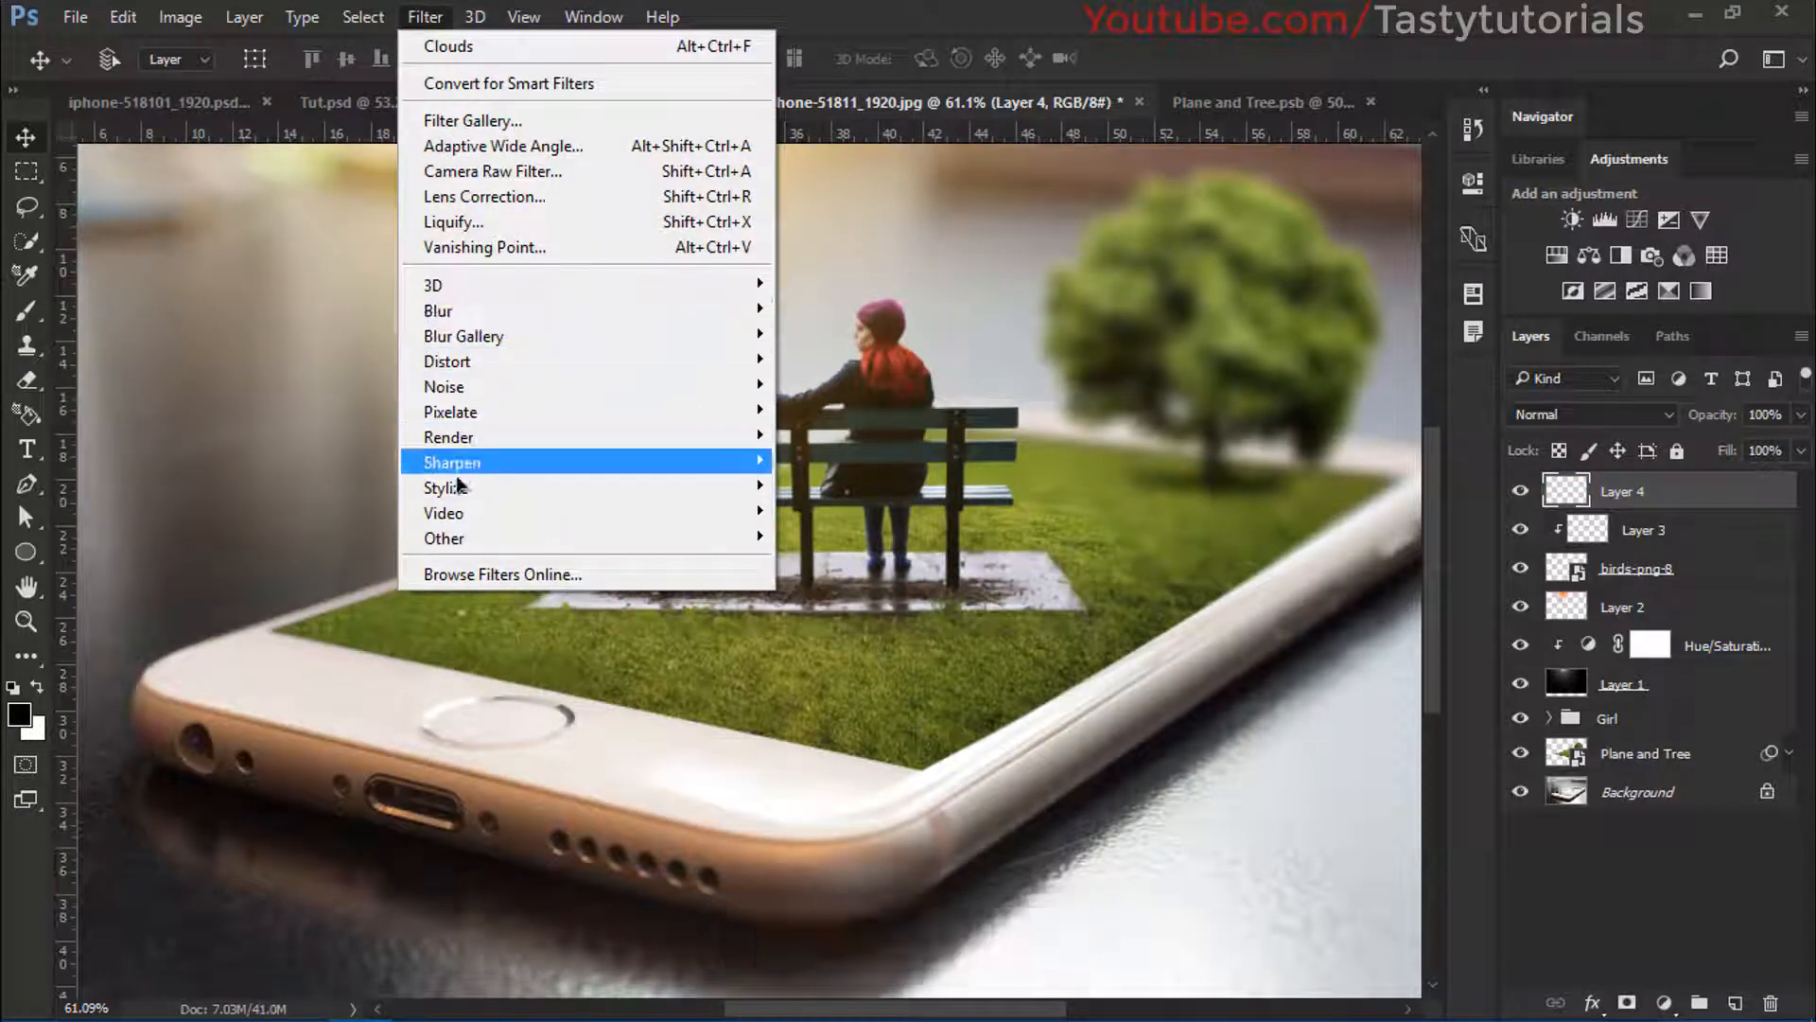
{"action": "mouse_move", "coordinate": [453, 442]}
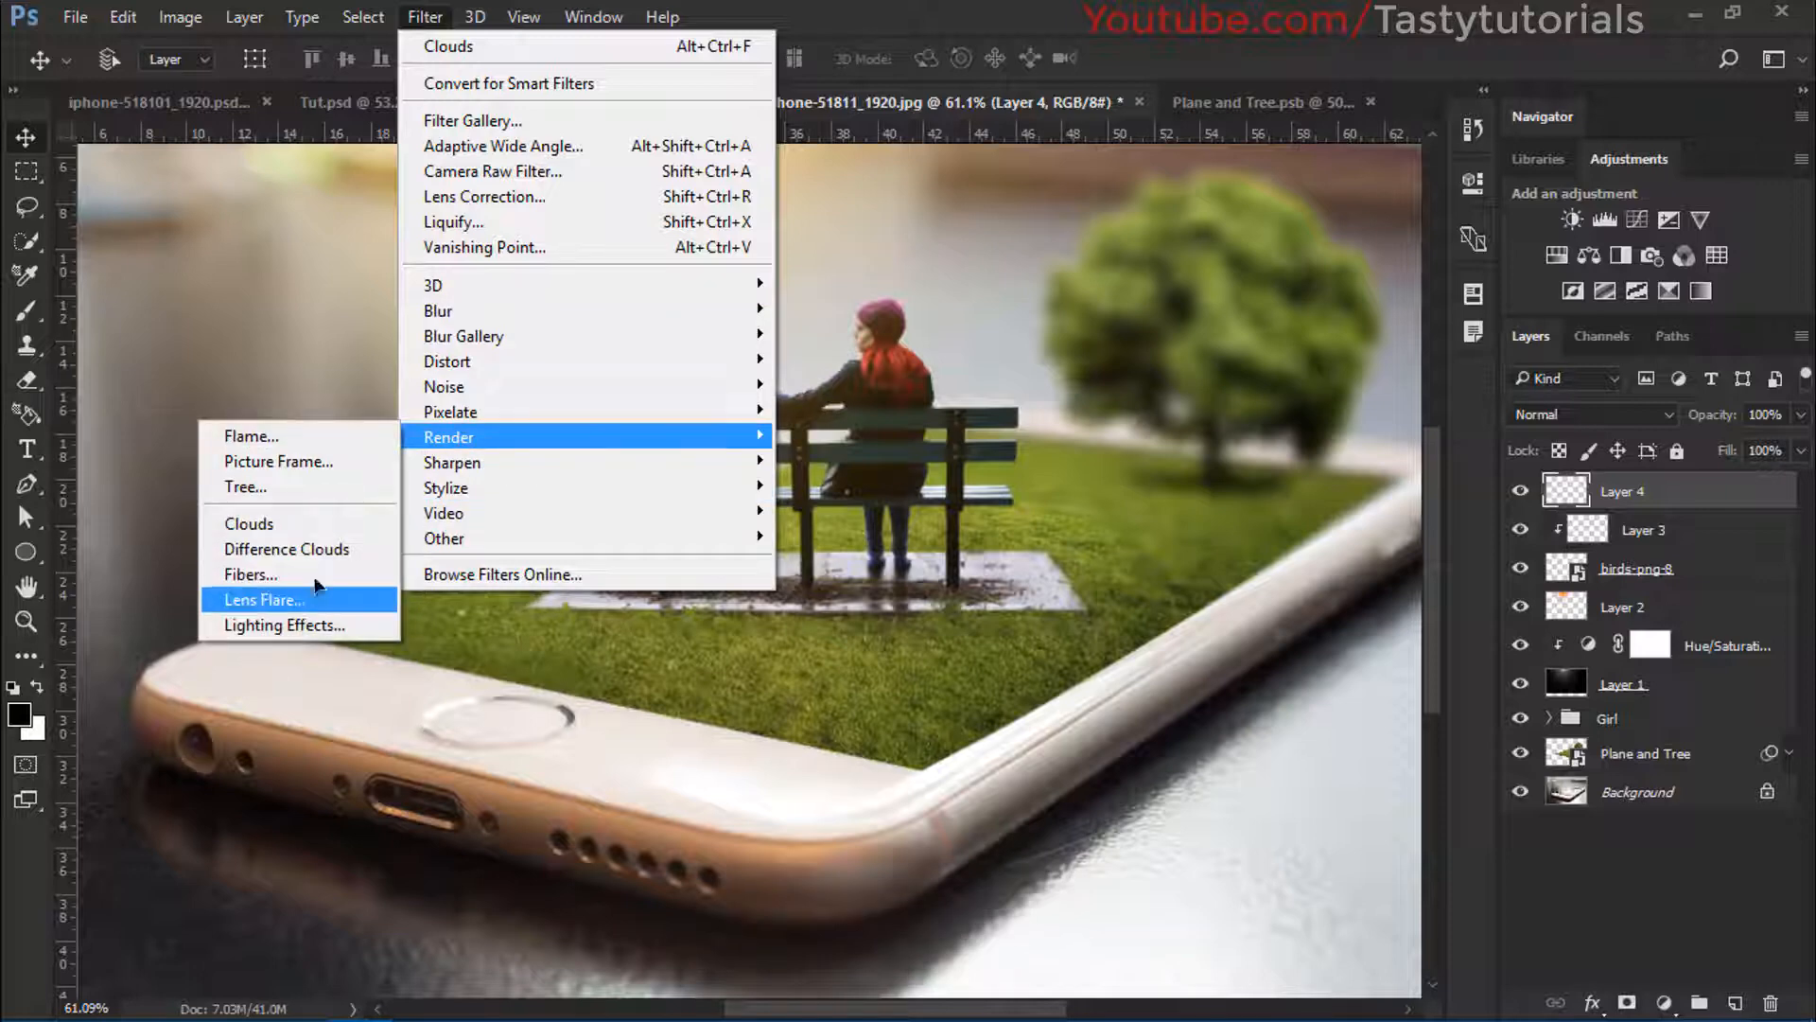
{"action": "left_click", "coordinate": [317, 551]}
{"action": "scroll", "coordinate": [579, 487], "scroll_direction": "down", "scroll_amount": 3}
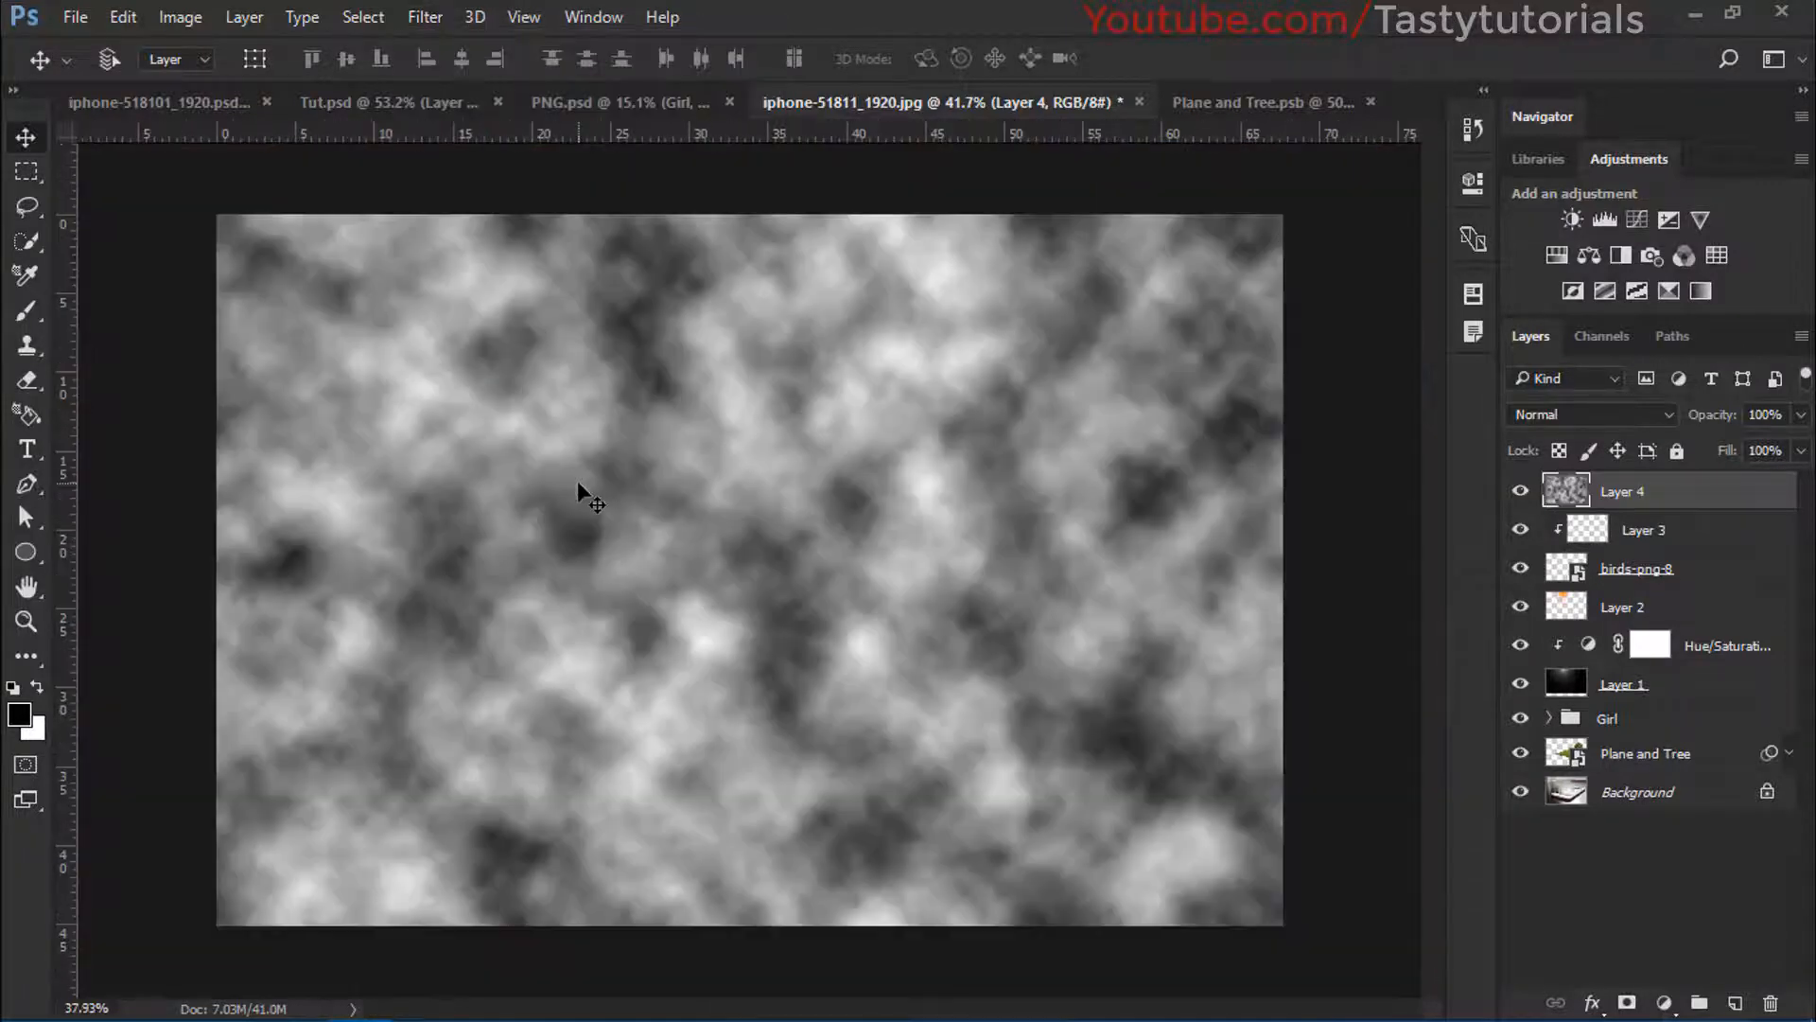
{"action": "scroll", "coordinate": [624, 502], "scroll_direction": "up", "scroll_amount": 1}
{"action": "left_click", "coordinate": [1529, 419]}
{"action": "left_click", "coordinate": [1551, 592]}
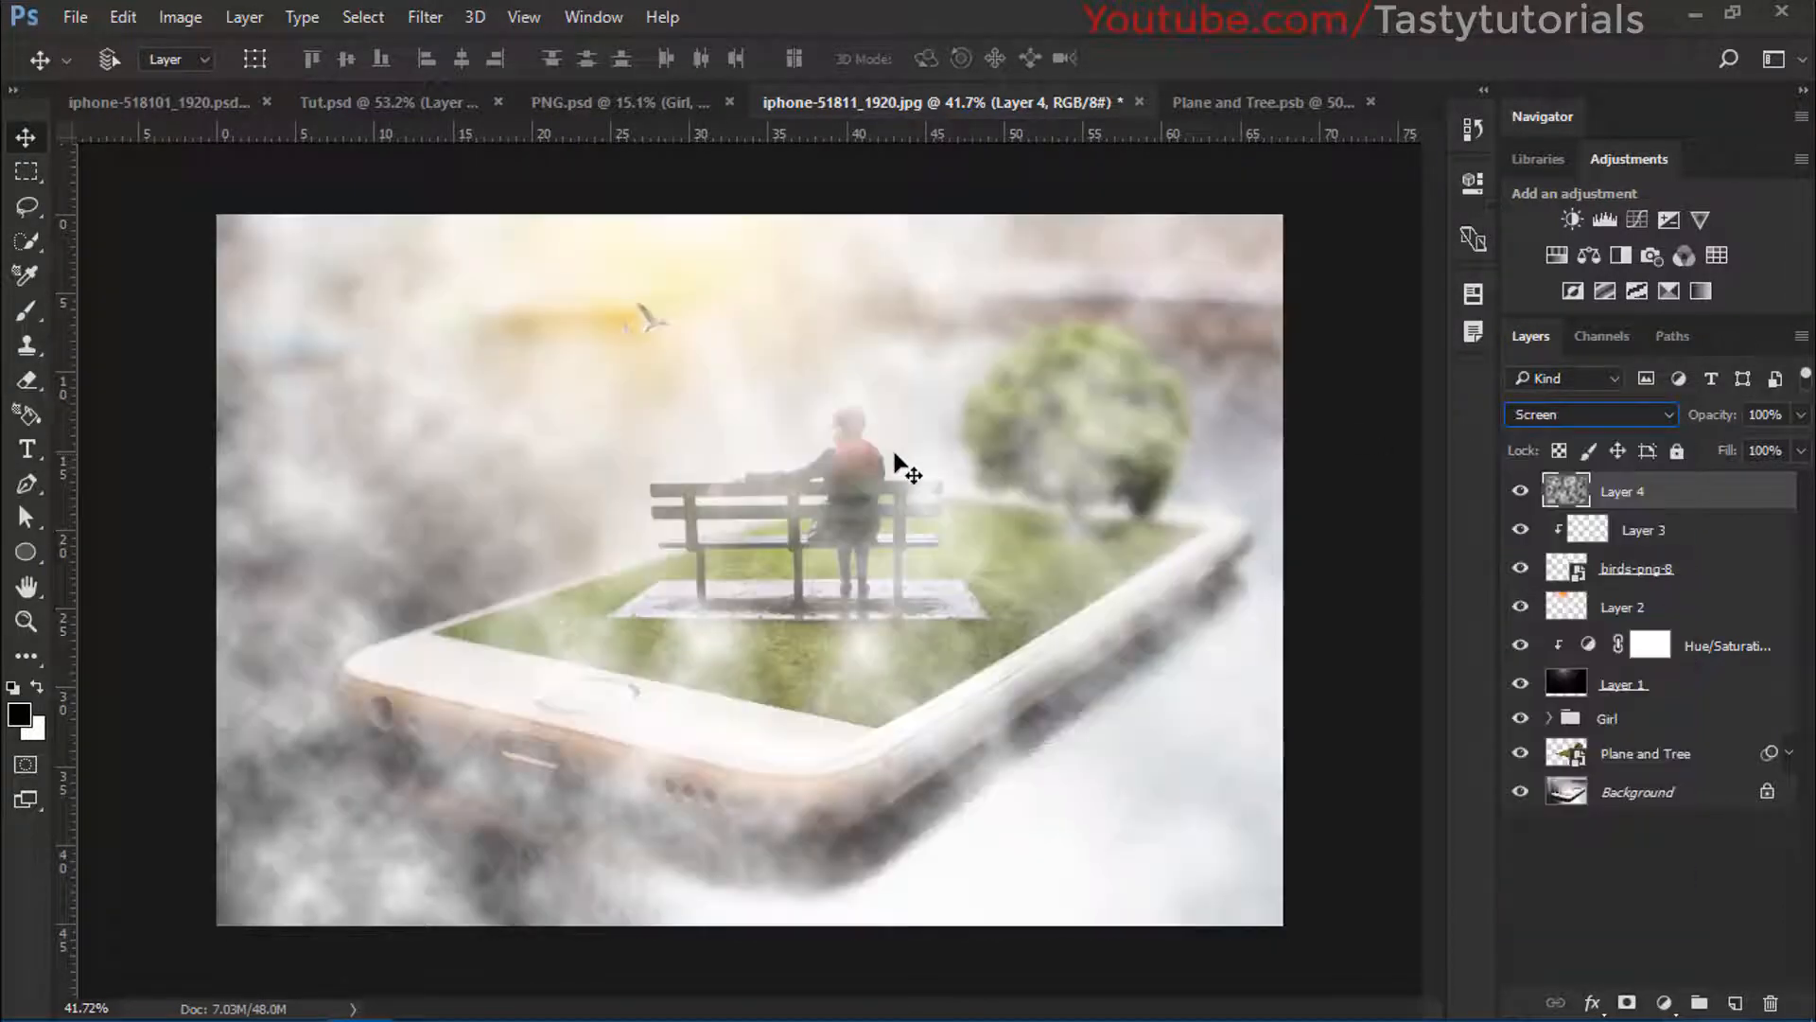
Set the clouds layer's Levels inputs to 17, 0.46 and 255, and compare the layer hidden and shown
{"action": "key", "text": "ctrl+l"}
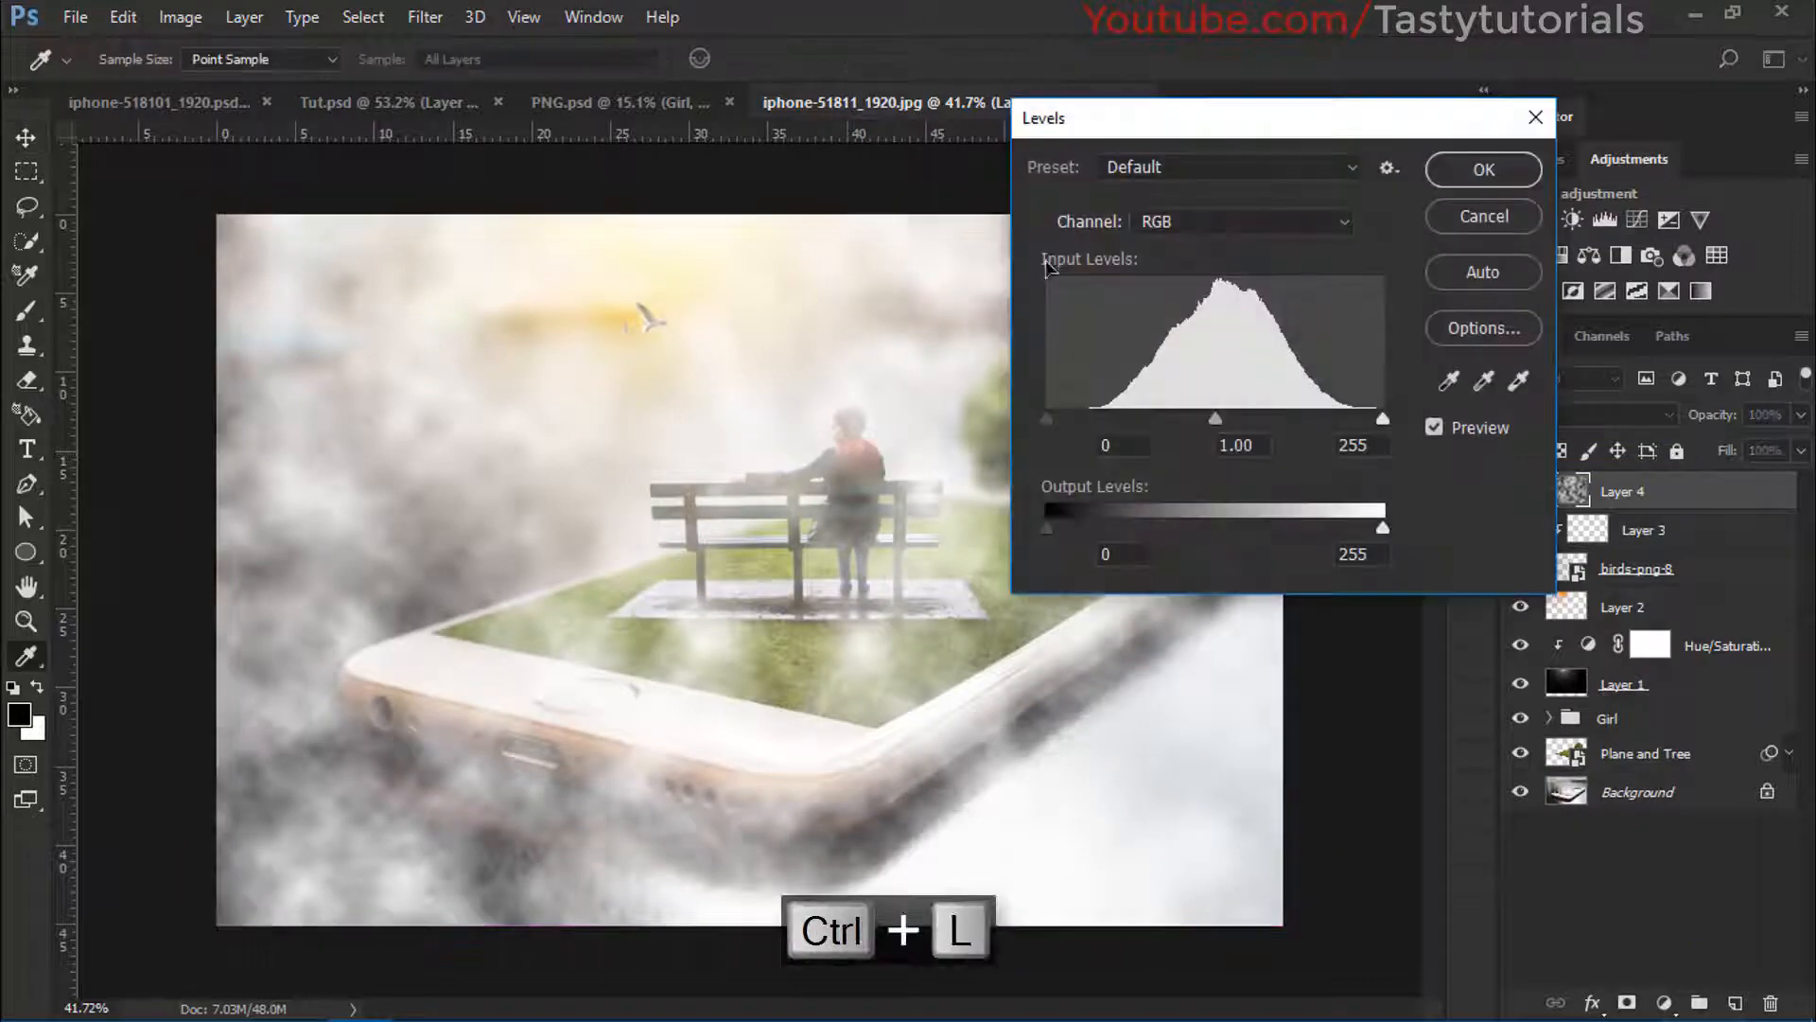
{"action": "left_click_drag", "start_coordinate": [1152, 138], "coordinate": [1399, 128]}
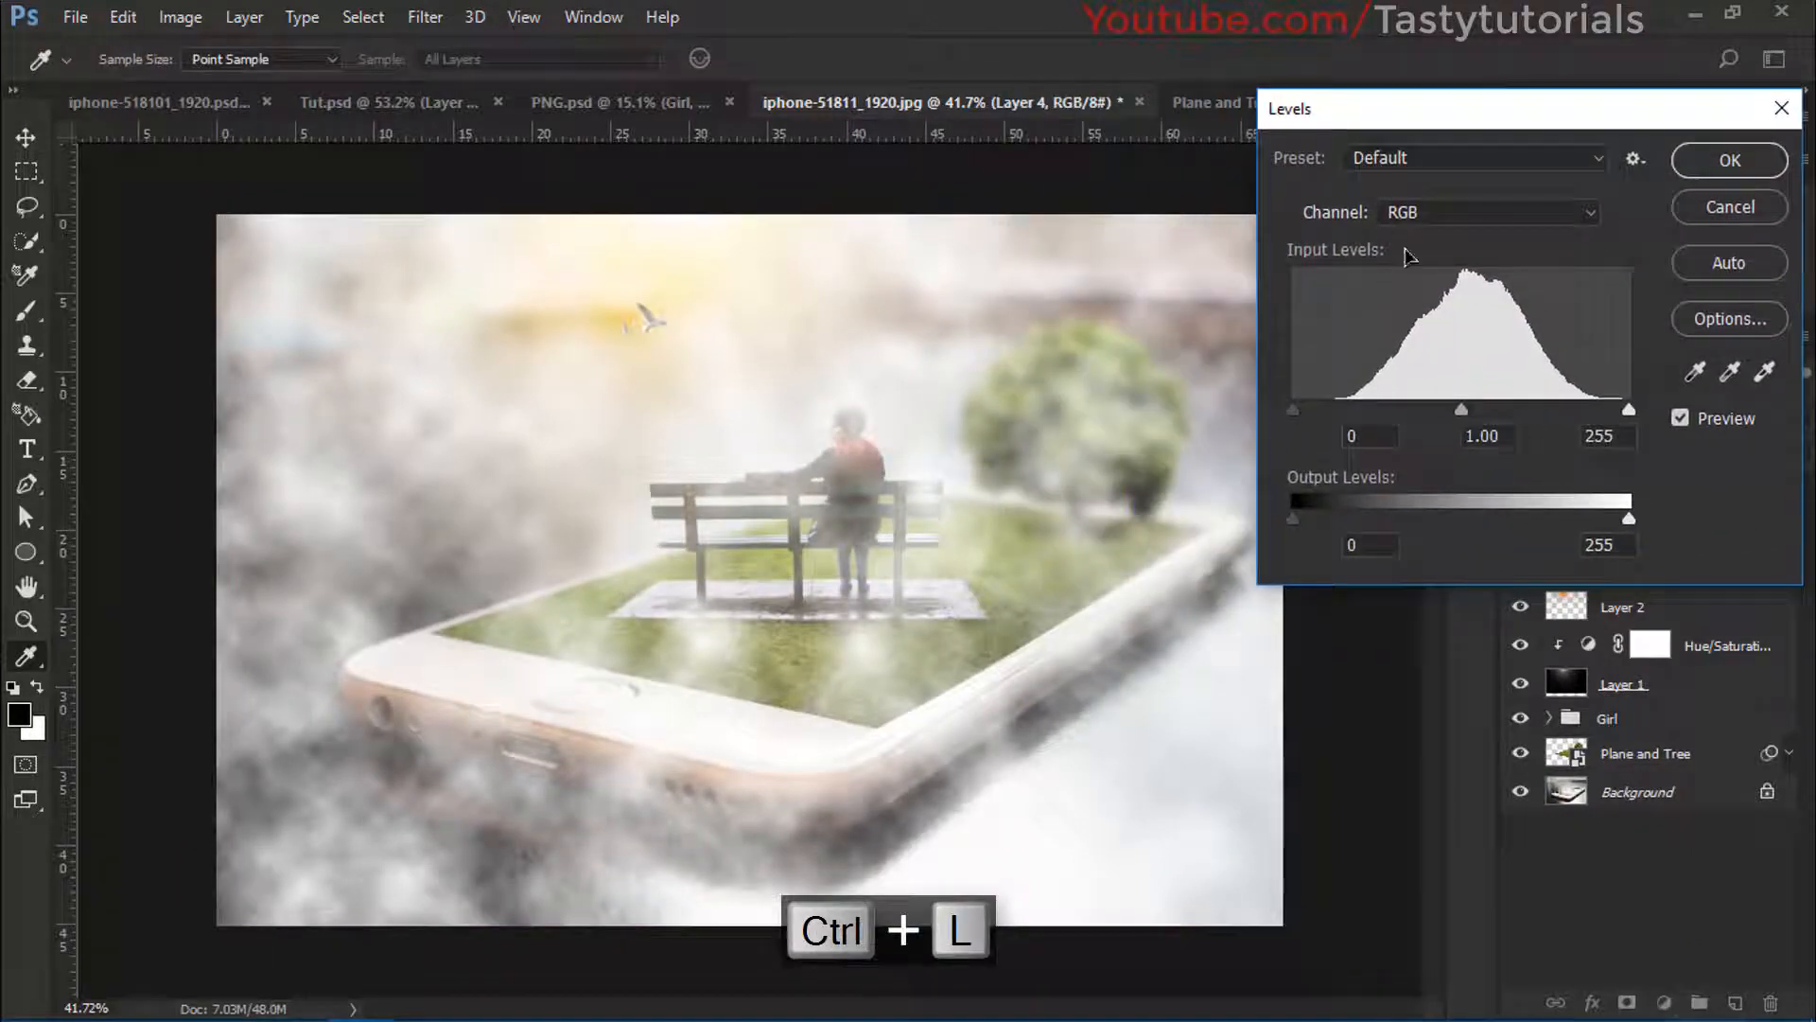
{"action": "mouse_move", "coordinate": [1629, 413]}
{"action": "left_mouse_down"}
{"action": "mouse_move", "coordinate": [1589, 412]}
{"action": "mouse_move", "coordinate": [1629, 412]}
{"action": "left_mouse_up"}
{"action": "left_click_drag", "start_coordinate": [1464, 411], "coordinate": [1513, 437]}
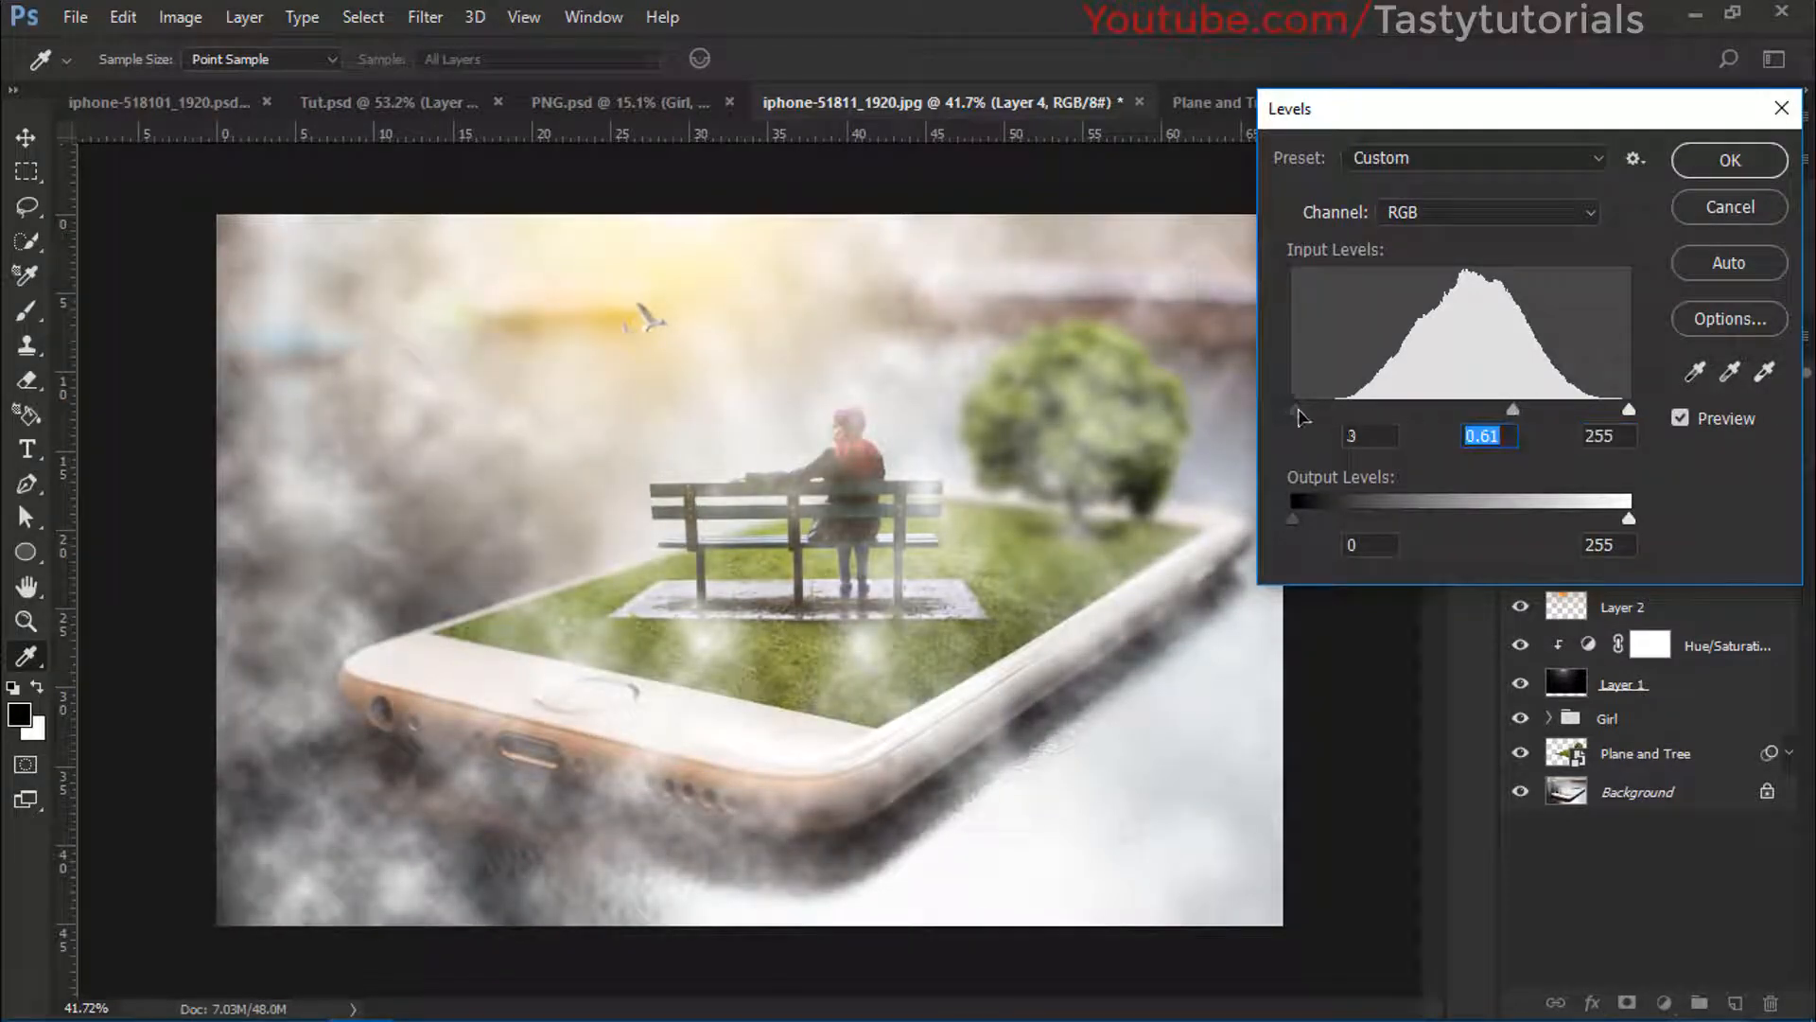
{"action": "mouse_move", "coordinate": [1298, 416]}
{"action": "left_mouse_down"}
{"action": "mouse_move", "coordinate": [1417, 432]}
{"action": "mouse_move", "coordinate": [1302, 445]}
{"action": "mouse_move", "coordinate": [1316, 436]}
{"action": "left_mouse_up"}
{"action": "mouse_move", "coordinate": [1608, 416]}
{"action": "left_mouse_down"}
{"action": "mouse_move", "coordinate": [1526, 423]}
{"action": "mouse_move", "coordinate": [1635, 416]}
{"action": "left_mouse_up"}
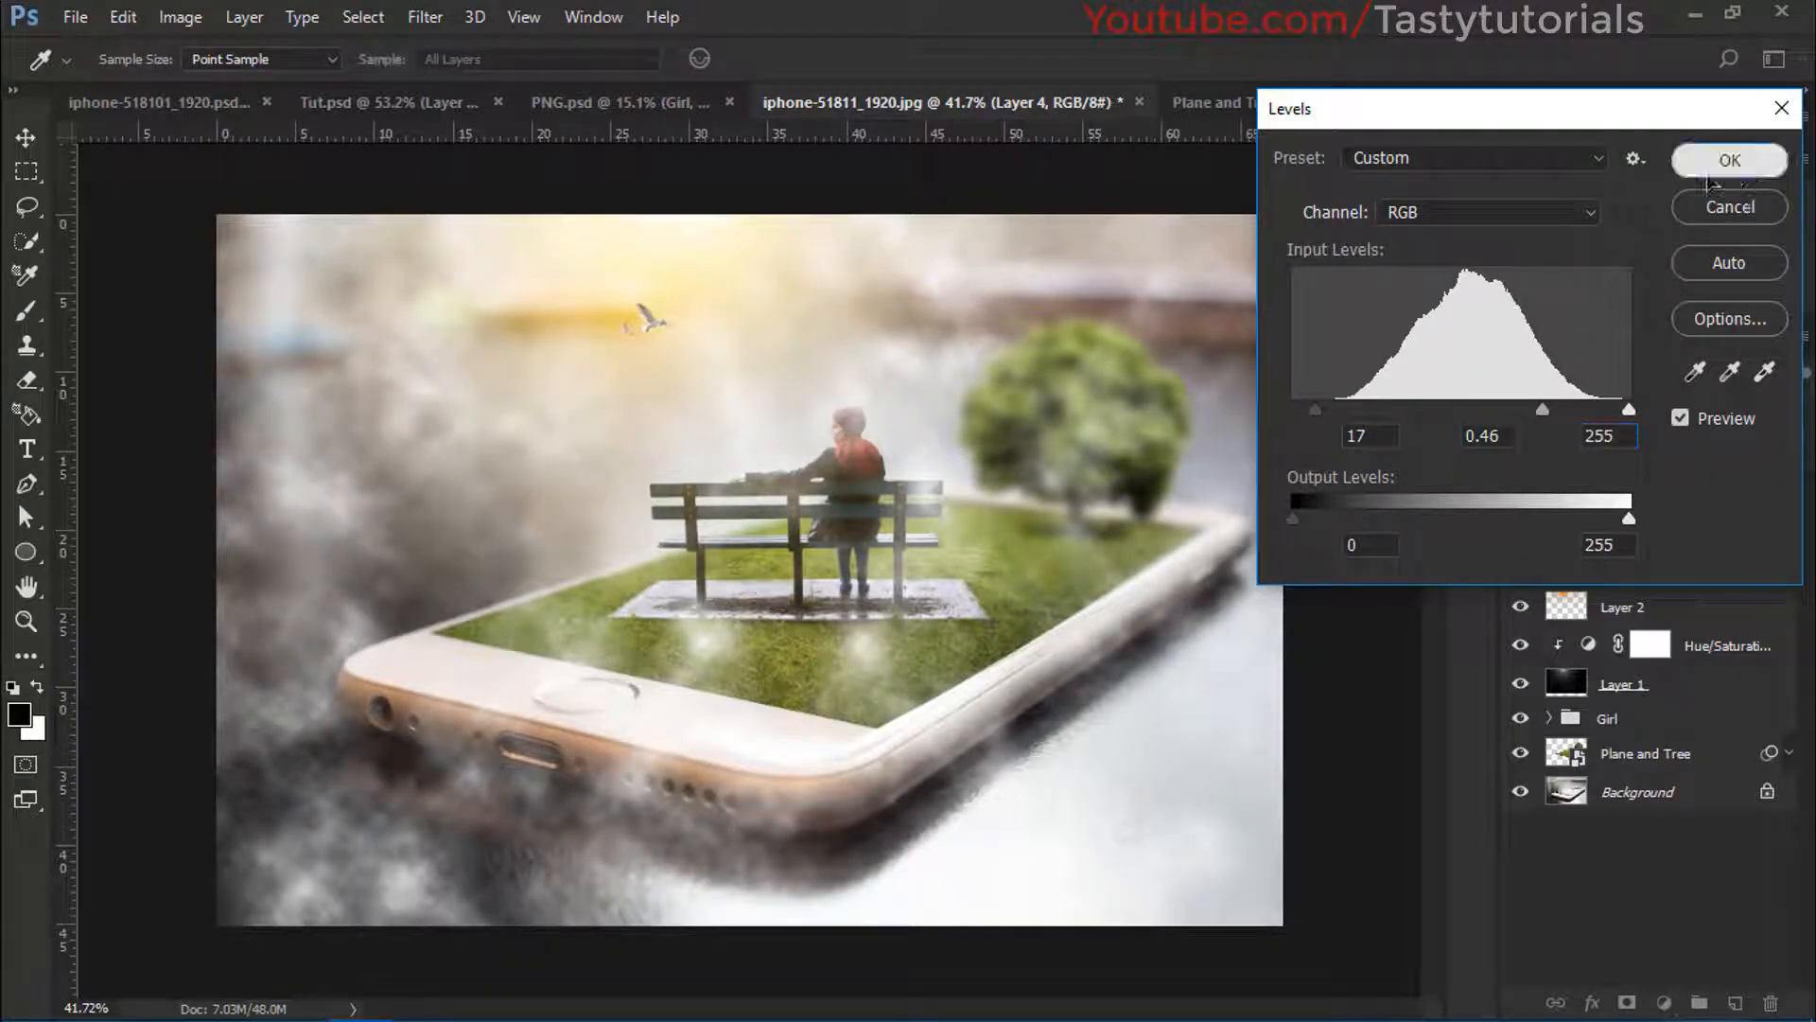
{"action": "left_click", "coordinate": [1741, 166]}
{"action": "left_click", "coordinate": [1519, 490]}
{"action": "left_click", "coordinate": [1519, 490]}
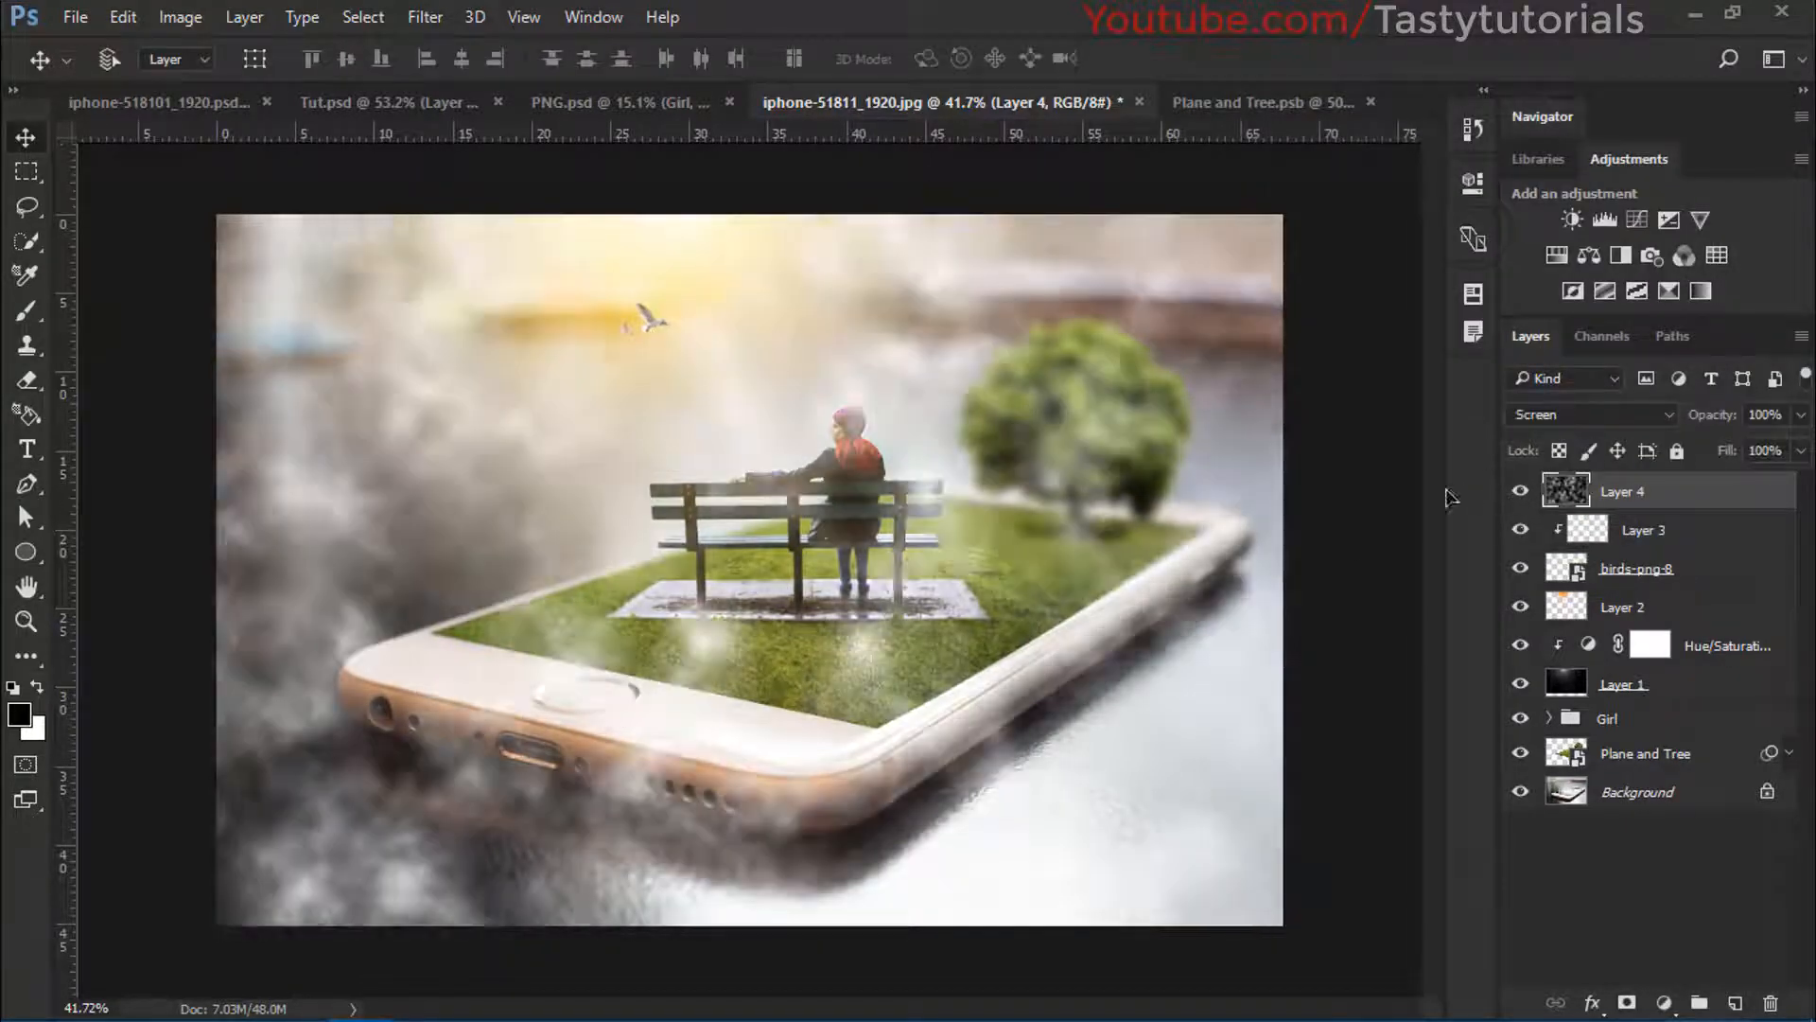
Enlarge the brush to 700 px and add a layer mask to the clouds layer
{"action": "key", "text": "b"}
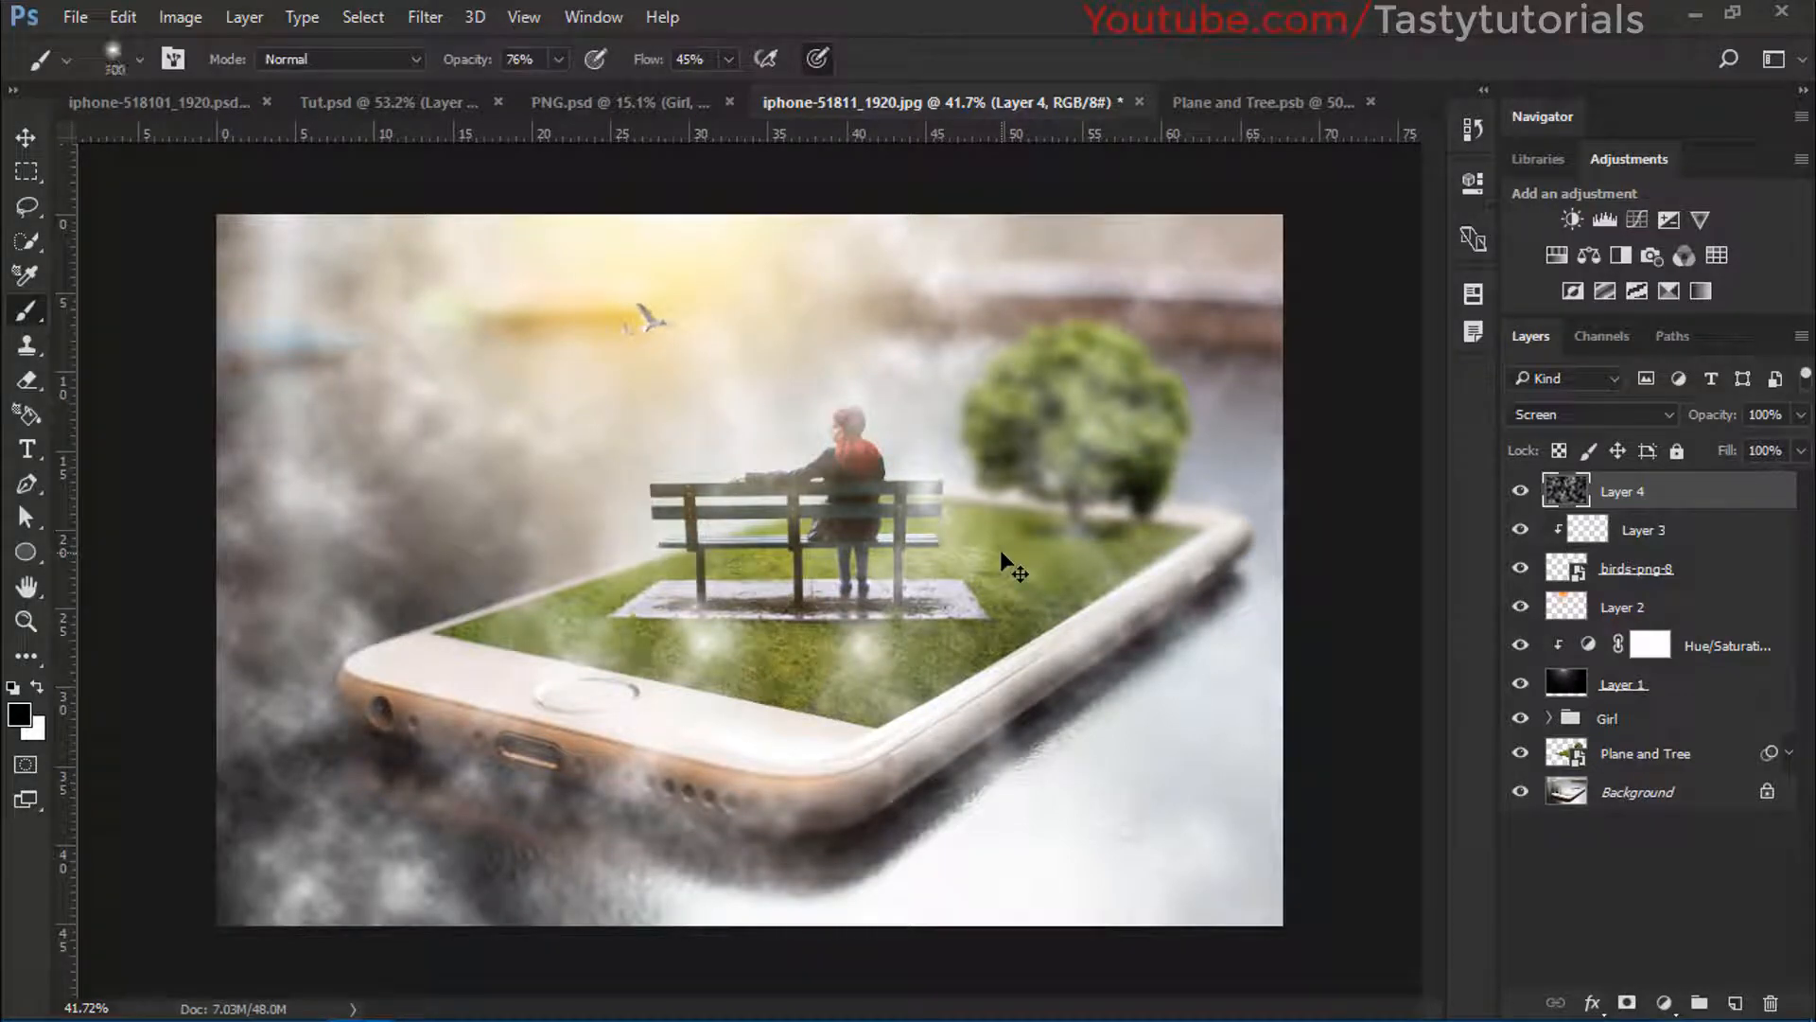
{"action": "key", "text": "bracketright"}
{"action": "key", "text": "bracketright"}
{"action": "key", "text": "bracketright"}
{"action": "key", "text": "bracketright"}
{"action": "left_click", "coordinate": [1627, 1002]}
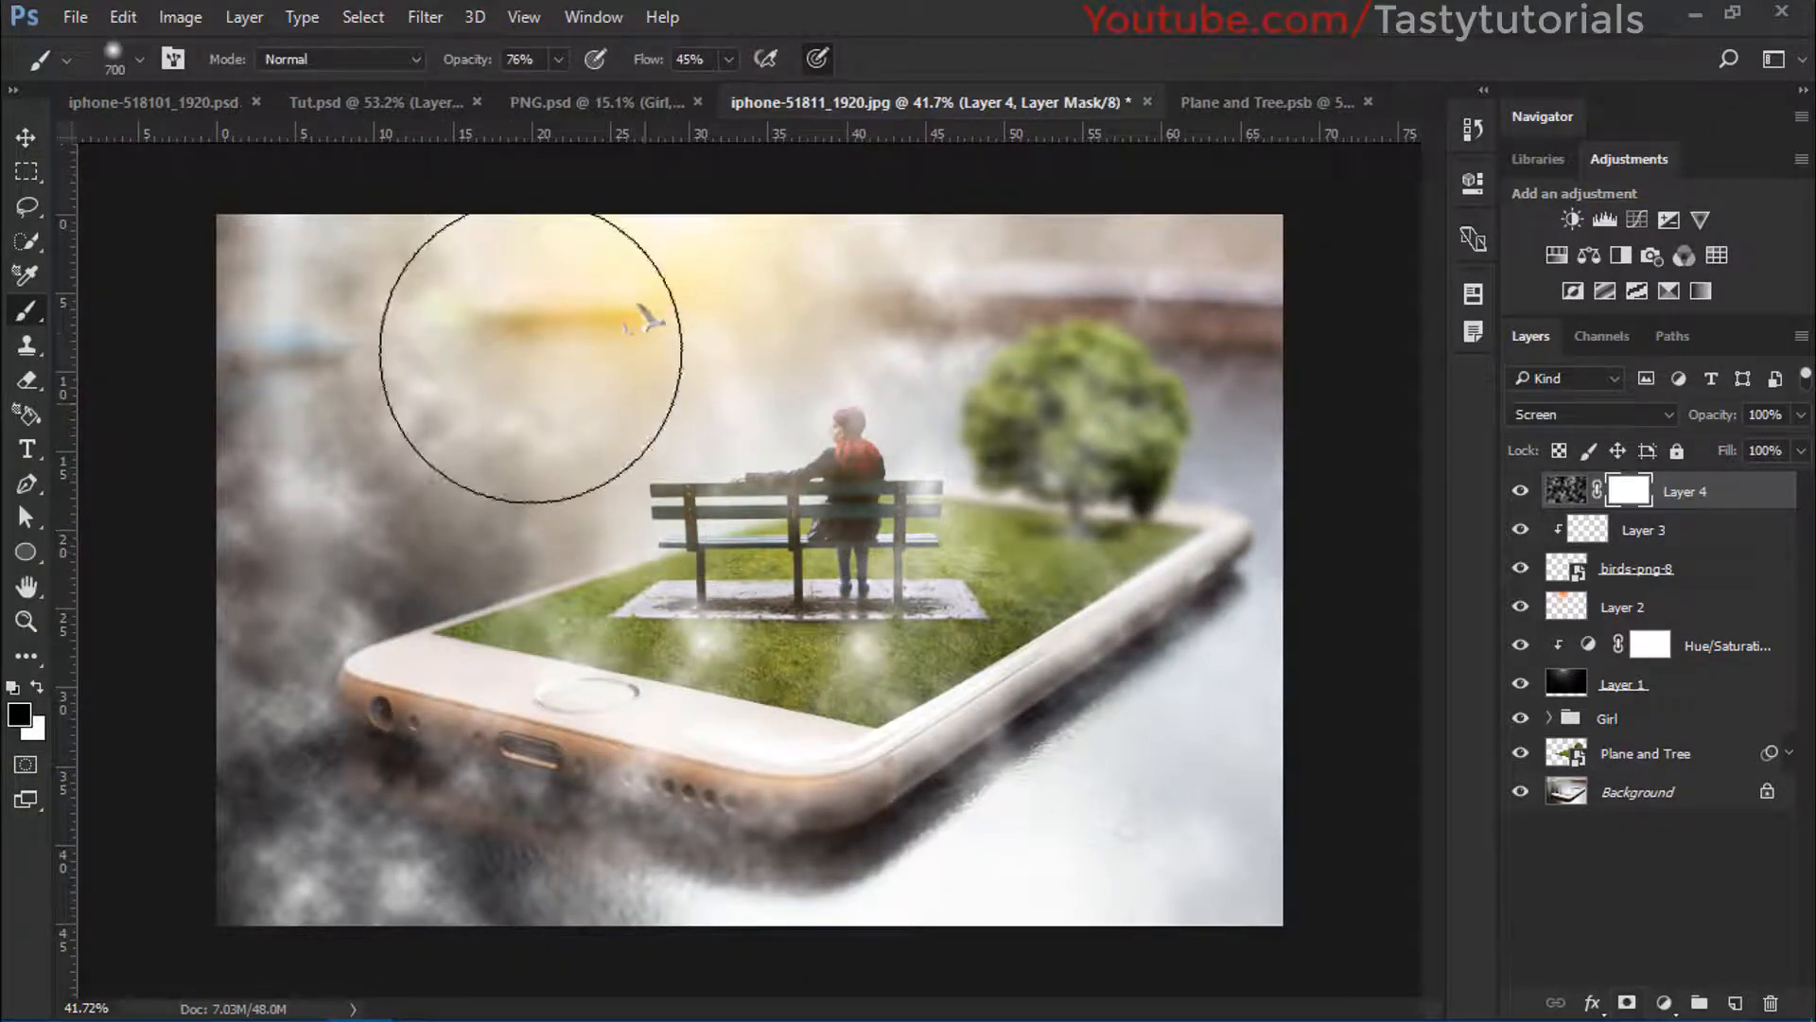
Raise the brush opacity and flow to 100% and mask the clouds in black, keeping faint fog on the grass before the bench
{"action": "mouse_move", "coordinate": [531, 358]}
{"action": "left_mouse_down"}
{"action": "mouse_move", "coordinate": [275, 519]}
{"action": "mouse_move", "coordinate": [275, 324]}
{"action": "mouse_move", "coordinate": [416, 350]}
{"action": "left_mouse_up"}
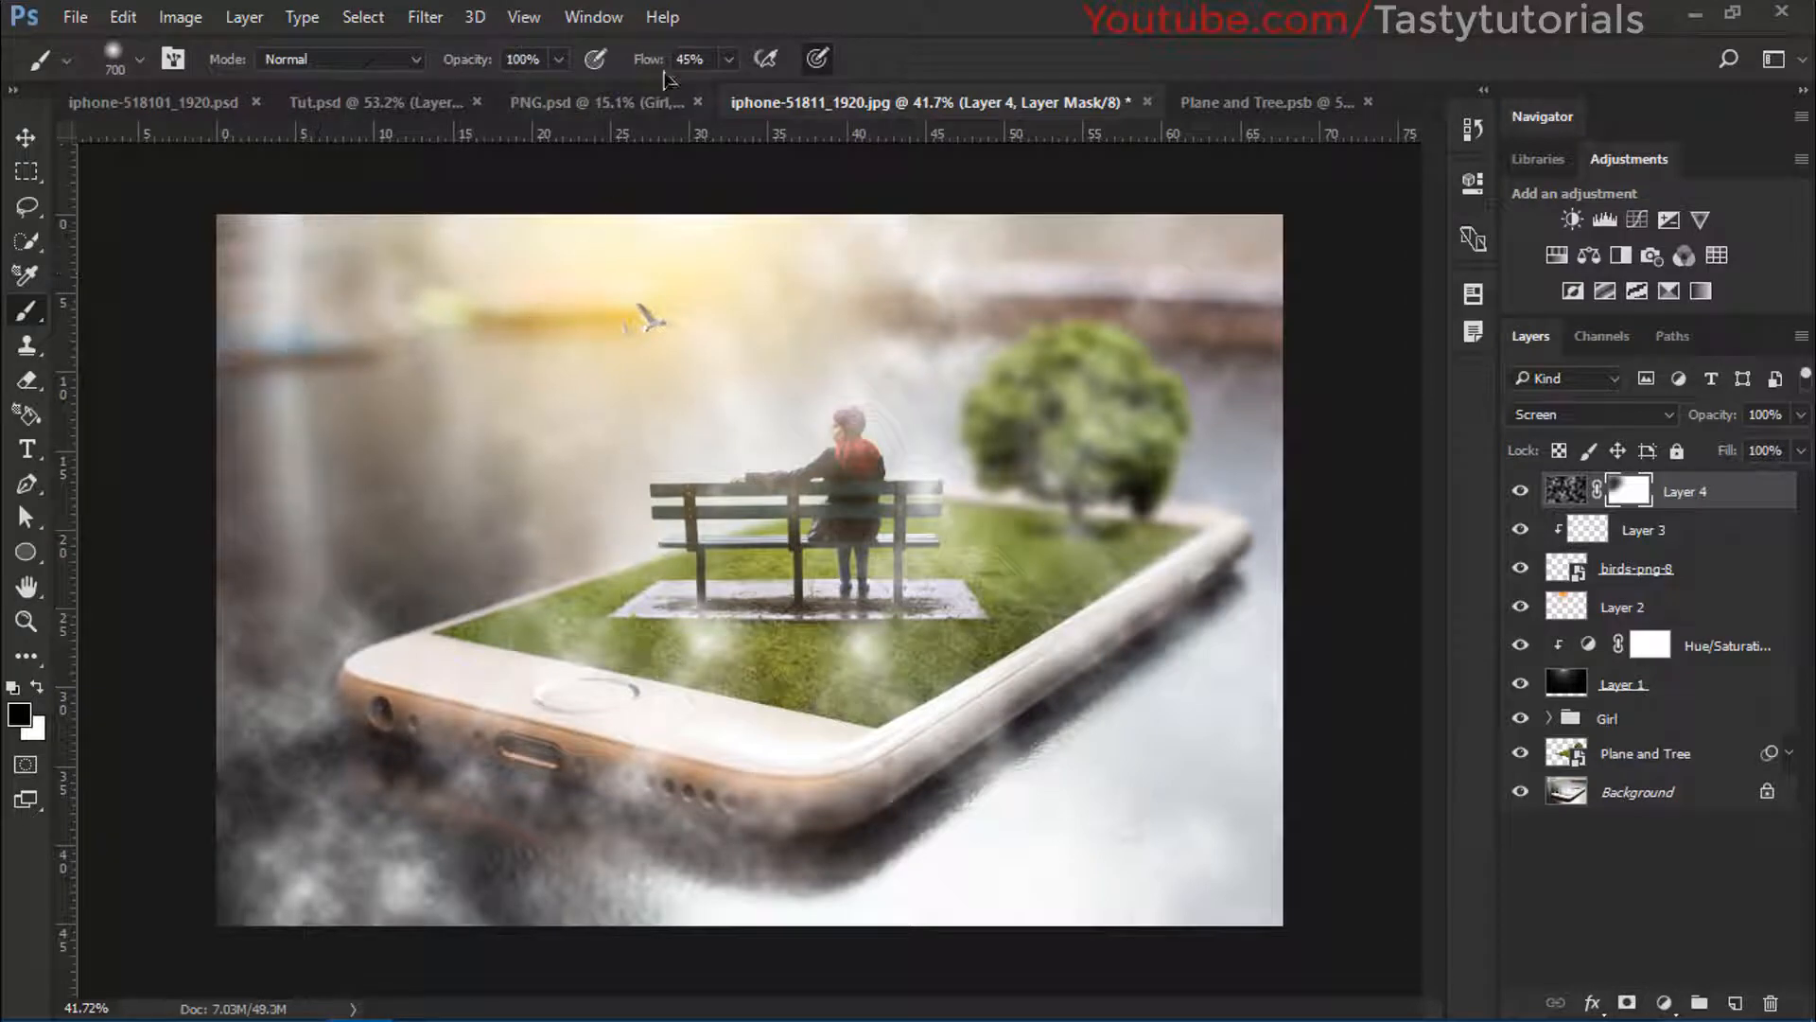
{"action": "left_click_drag", "start_coordinate": [702, 71], "coordinate": [771, 70]}
{"action": "mouse_move", "coordinate": [371, 338]}
{"action": "left_mouse_down"}
{"action": "mouse_move", "coordinate": [463, 293]}
{"action": "mouse_move", "coordinate": [376, 341]}
{"action": "mouse_move", "coordinate": [160, 642]}
{"action": "mouse_move", "coordinate": [195, 858]}
{"action": "mouse_move", "coordinate": [544, 949]}
{"action": "mouse_move", "coordinate": [397, 896]}
{"action": "mouse_move", "coordinate": [524, 888]}
{"action": "mouse_move", "coordinate": [495, 839]}
{"action": "mouse_move", "coordinate": [539, 828]}
{"action": "mouse_move", "coordinate": [741, 893]}
{"action": "mouse_move", "coordinate": [890, 904]}
{"action": "mouse_move", "coordinate": [1096, 860]}
{"action": "mouse_move", "coordinate": [1298, 736]}
{"action": "left_mouse_up"}
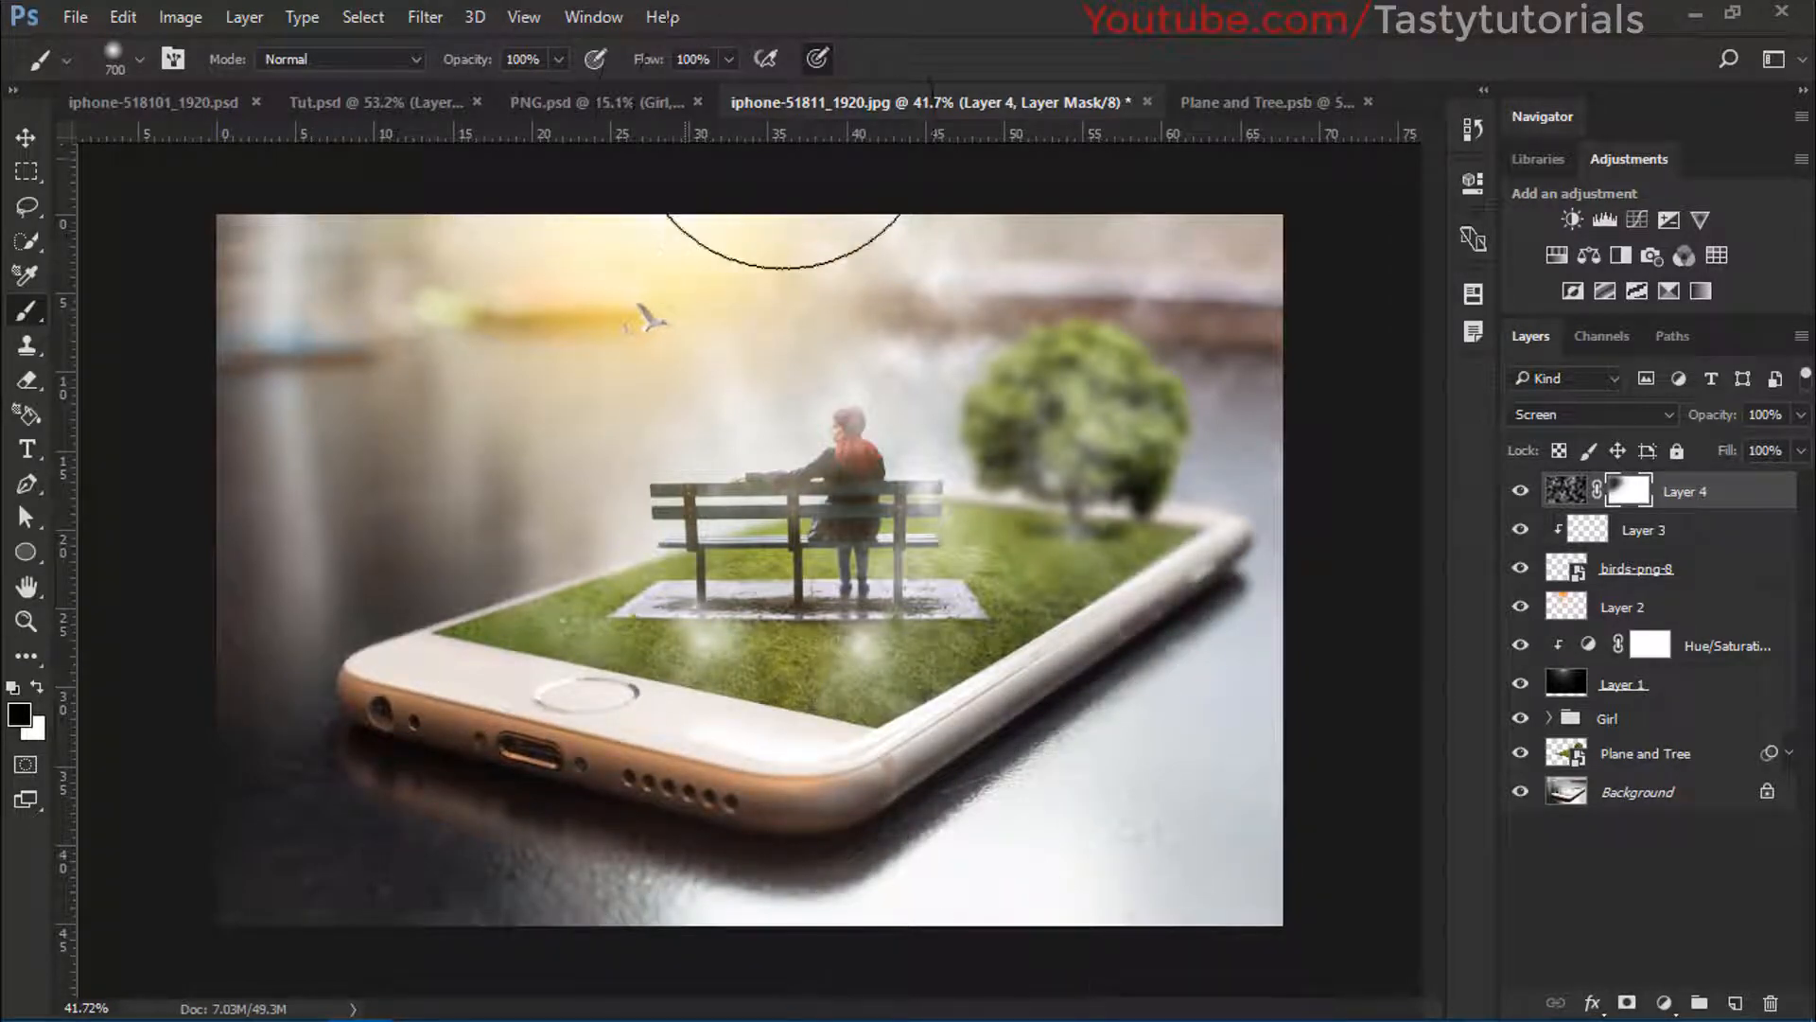
{"action": "mouse_move", "coordinate": [1263, 137]}
{"action": "left_mouse_down"}
{"action": "mouse_move", "coordinate": [1263, 388]}
{"action": "mouse_move", "coordinate": [1318, 320]}
{"action": "mouse_move", "coordinate": [1166, 106]}
{"action": "left_mouse_up"}
{"action": "mouse_move", "coordinate": [1126, 208]}
{"action": "left_mouse_down"}
{"action": "mouse_move", "coordinate": [1201, 340]}
{"action": "mouse_move", "coordinate": [259, 432]}
{"action": "left_mouse_up"}
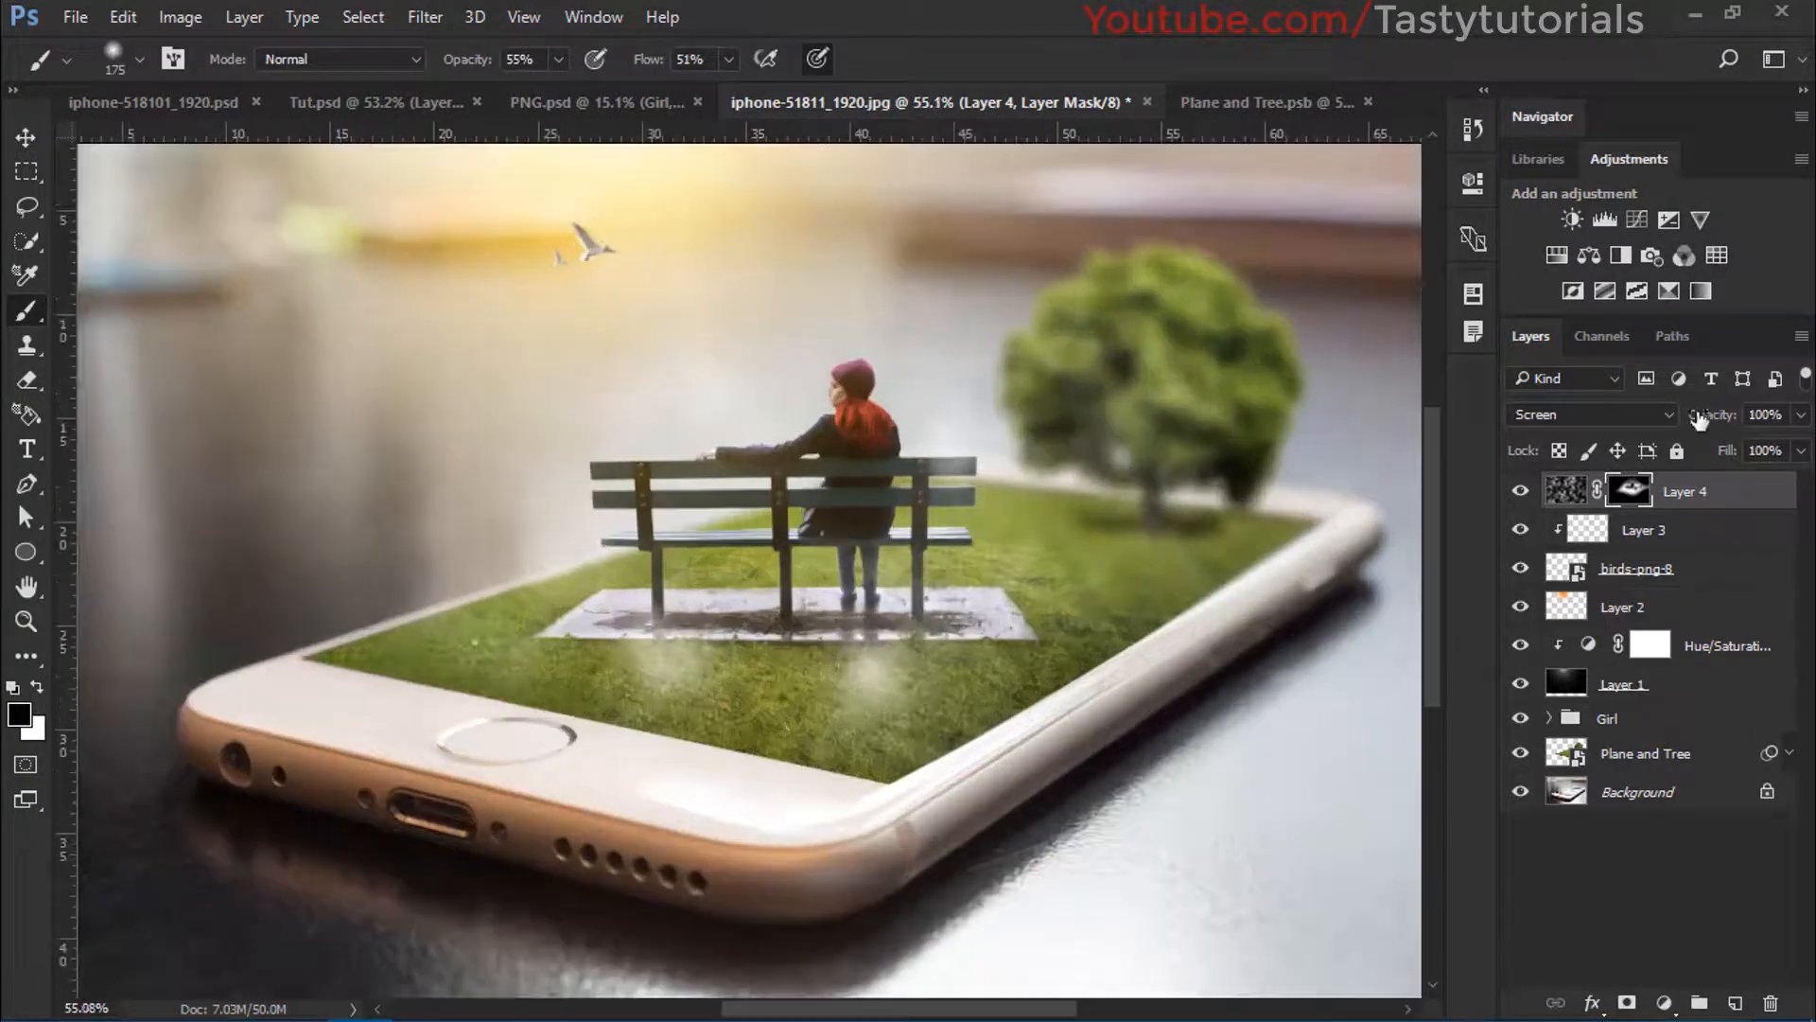
Lower the fog layer's opacity to 85% and tint it warm orange with a clipped, colorized Hue/Saturation adjustment
{"action": "left_click", "coordinate": [1589, 255]}
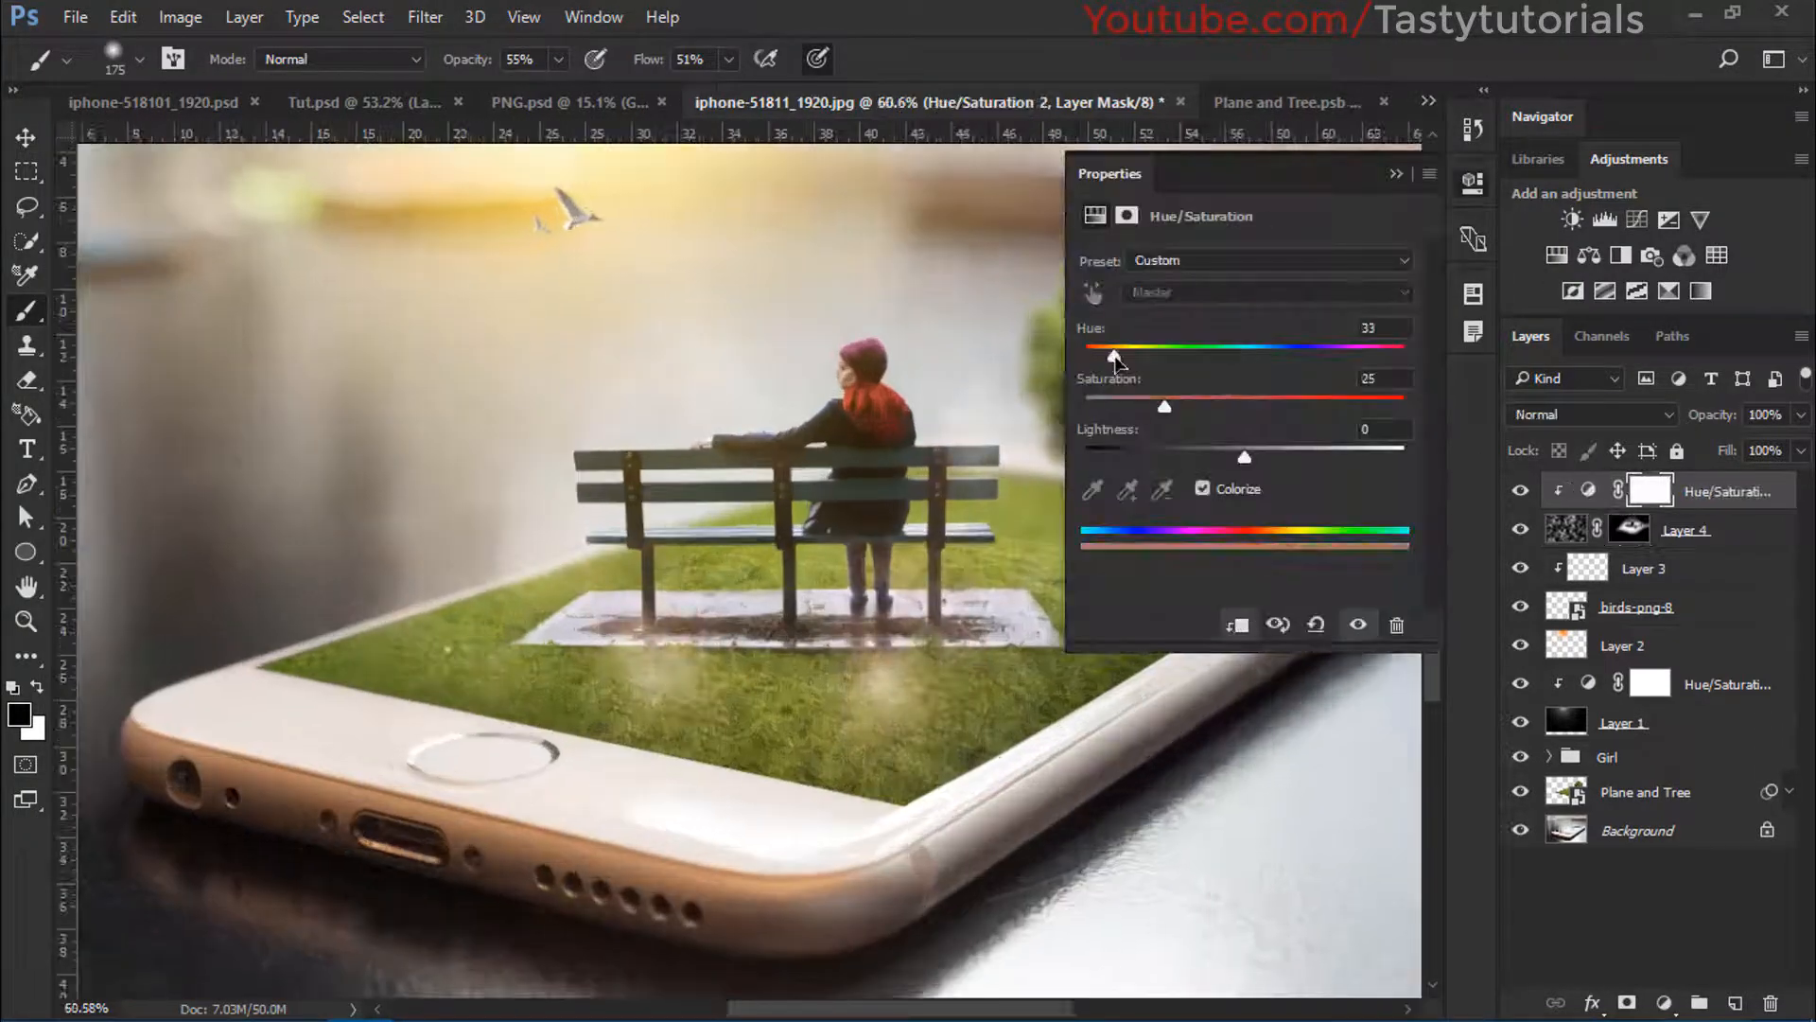
{"action": "mouse_move", "coordinate": [1126, 355]}
{"action": "left_mouse_down"}
{"action": "mouse_move", "coordinate": [1151, 356]}
{"action": "mouse_move", "coordinate": [1151, 407]}
{"action": "left_mouse_up"}
{"action": "left_click", "coordinate": [1397, 175]}
{"action": "scroll", "coordinate": [923, 642], "scroll_direction": "down", "scroll_amount": 3}
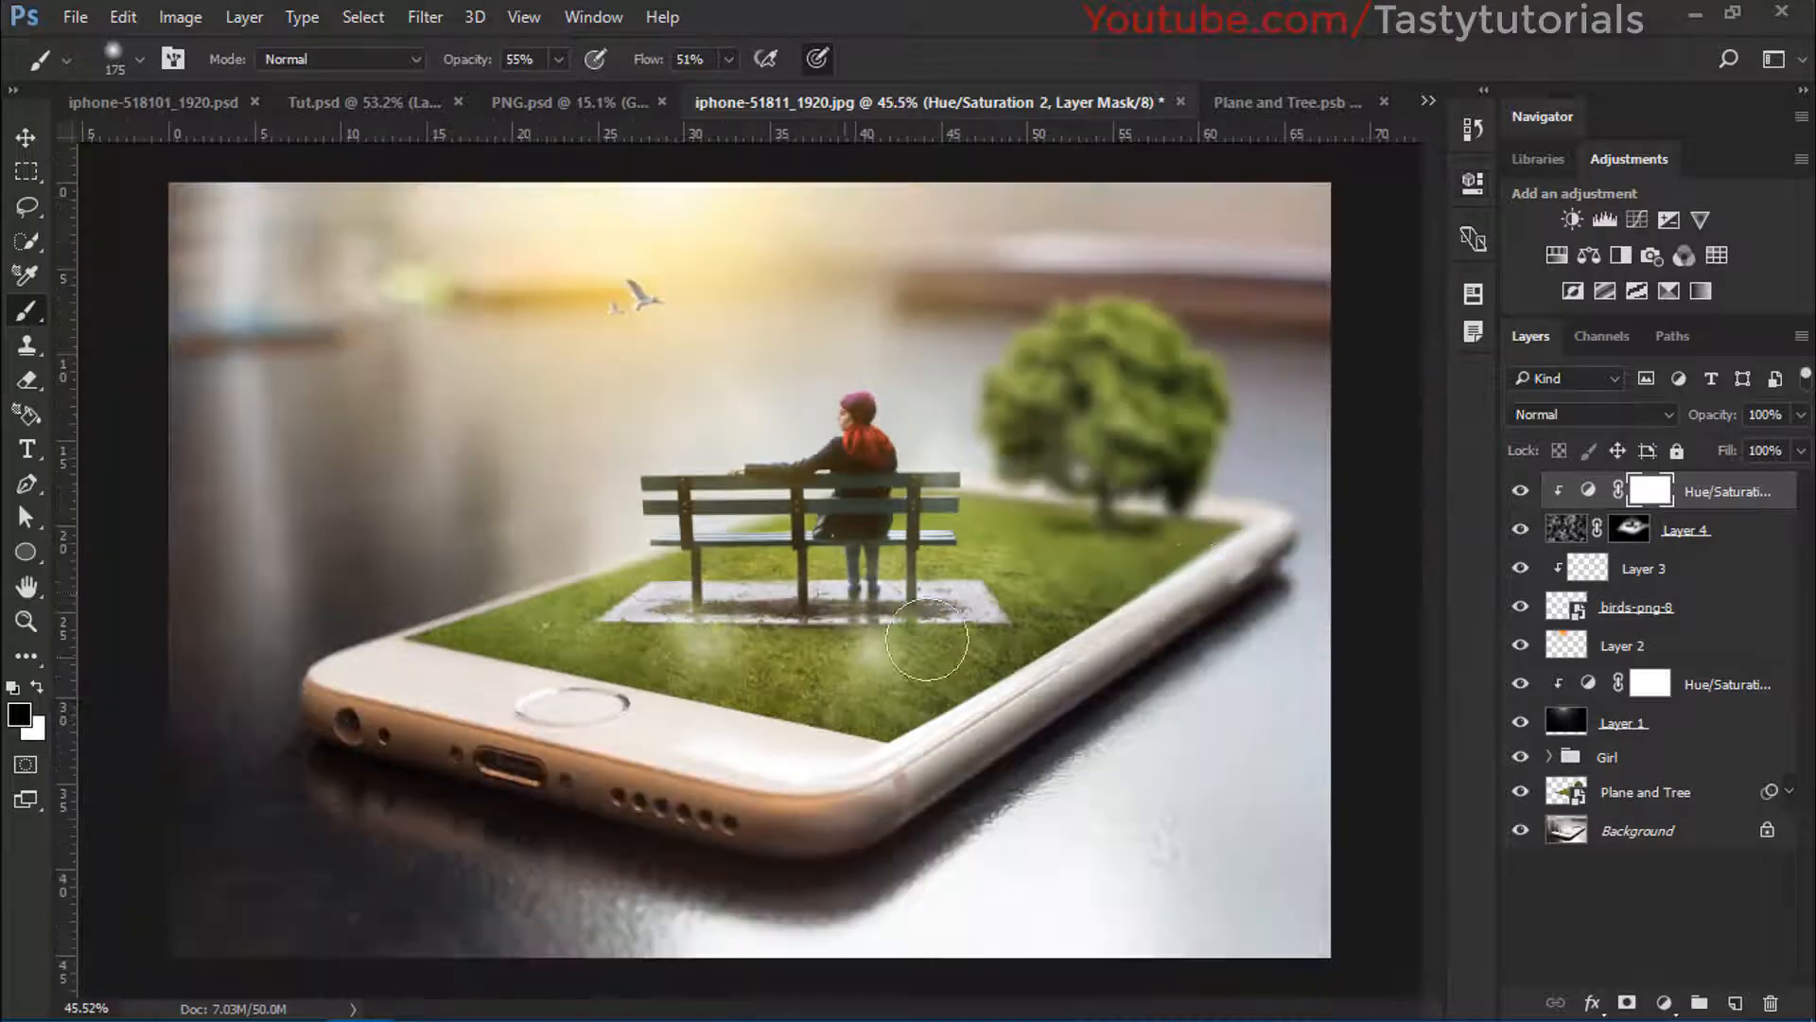
{"action": "left_click", "coordinate": [26, 137]}
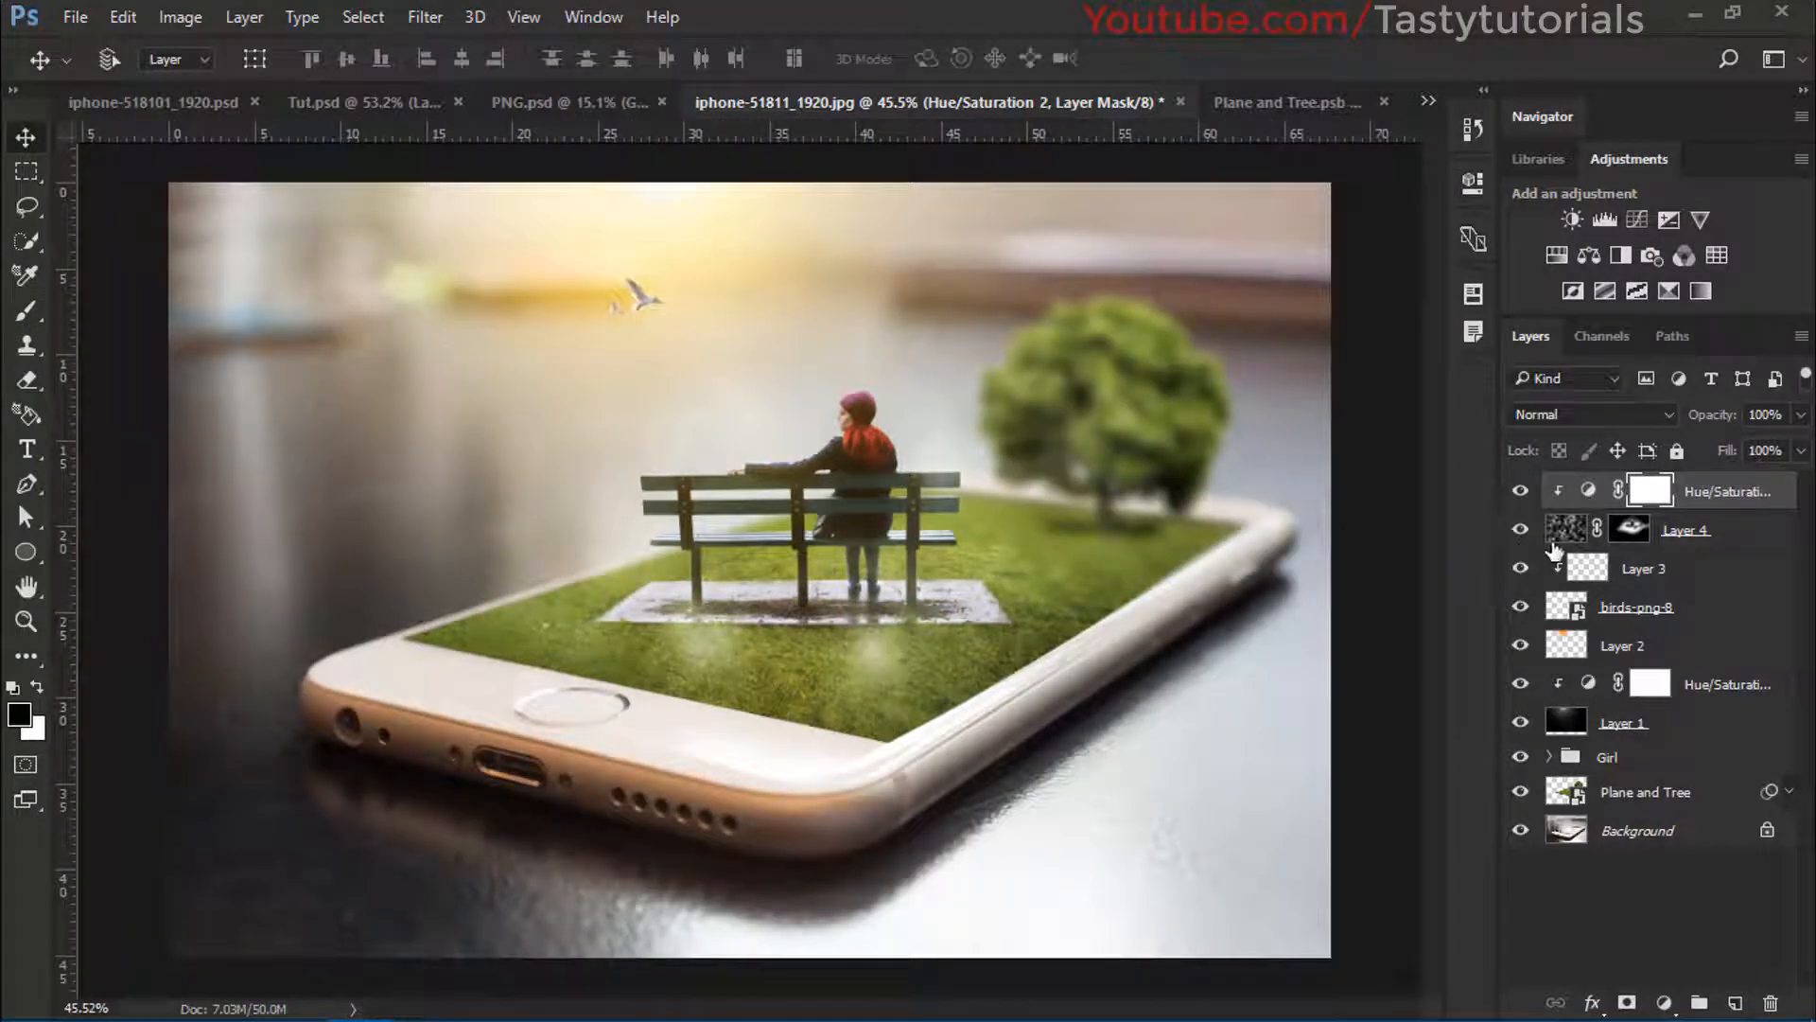
{"action": "left_click", "coordinate": [1557, 534]}
{"action": "left_click", "coordinate": [426, 17]}
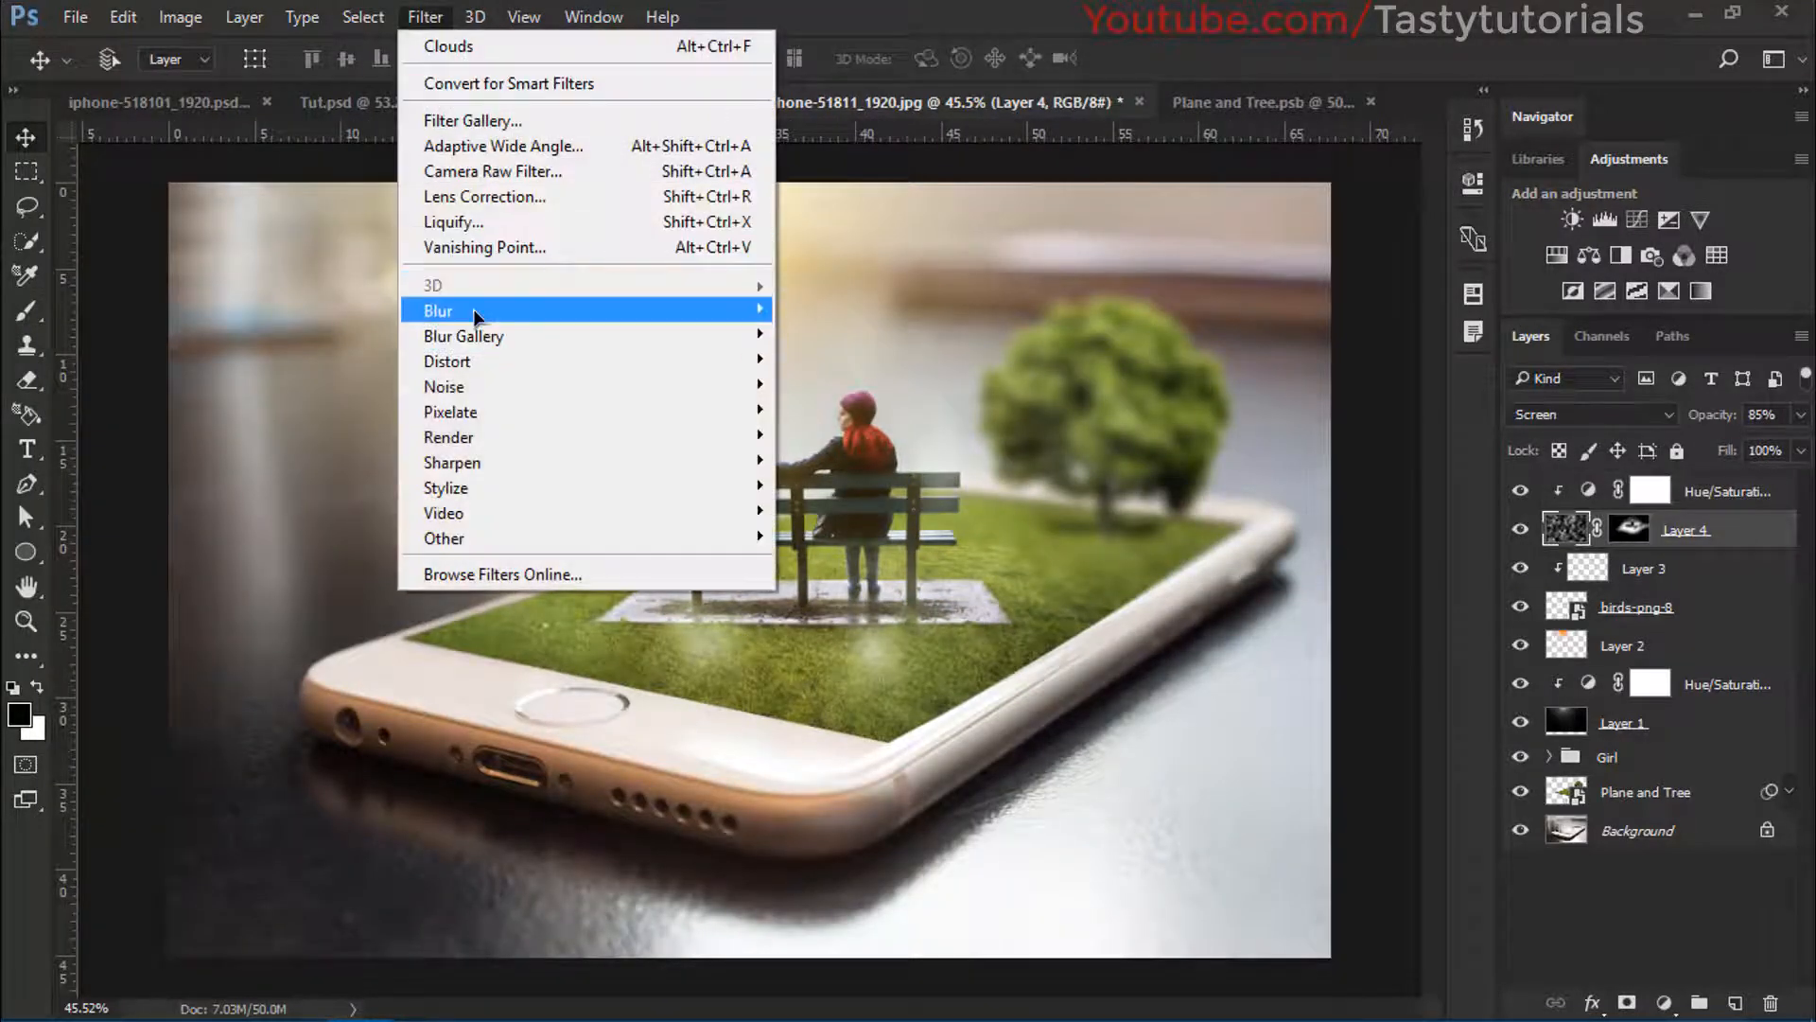
{"action": "mouse_move", "coordinate": [473, 311]}
{"action": "left_click", "coordinate": [336, 419]}
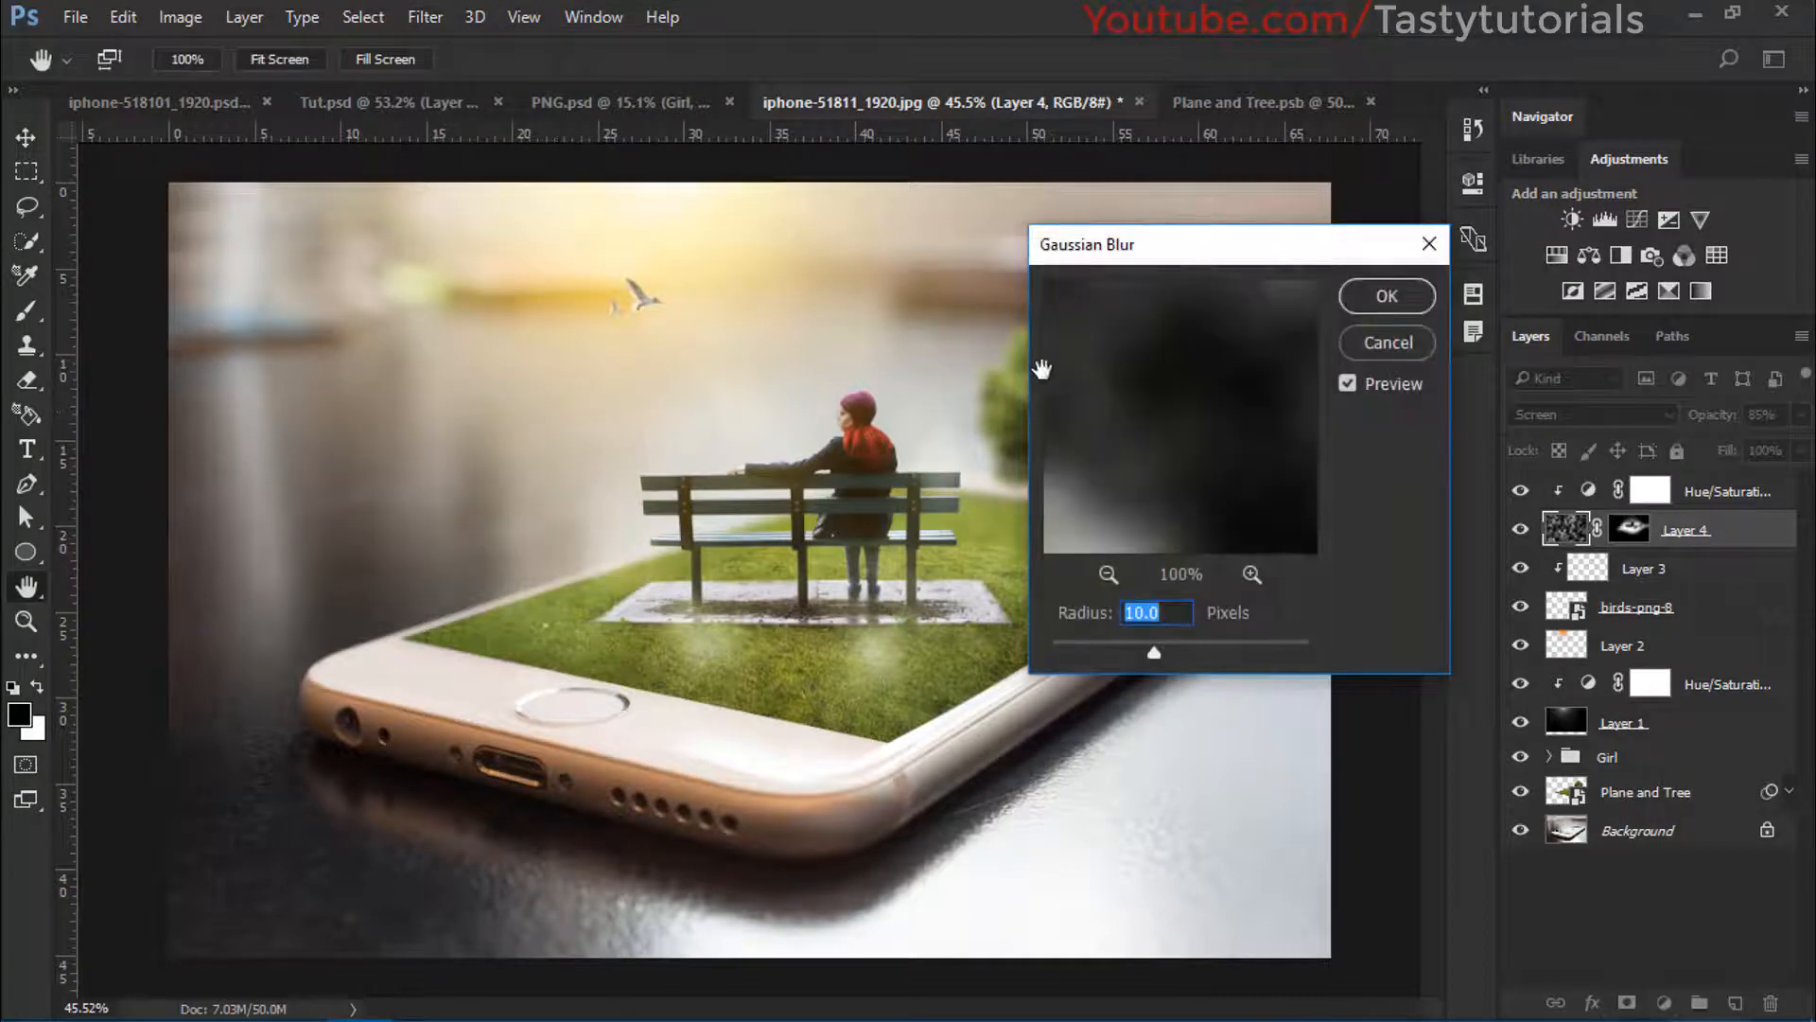
{"action": "left_click_drag", "start_coordinate": [1153, 653], "coordinate": [1175, 656]}
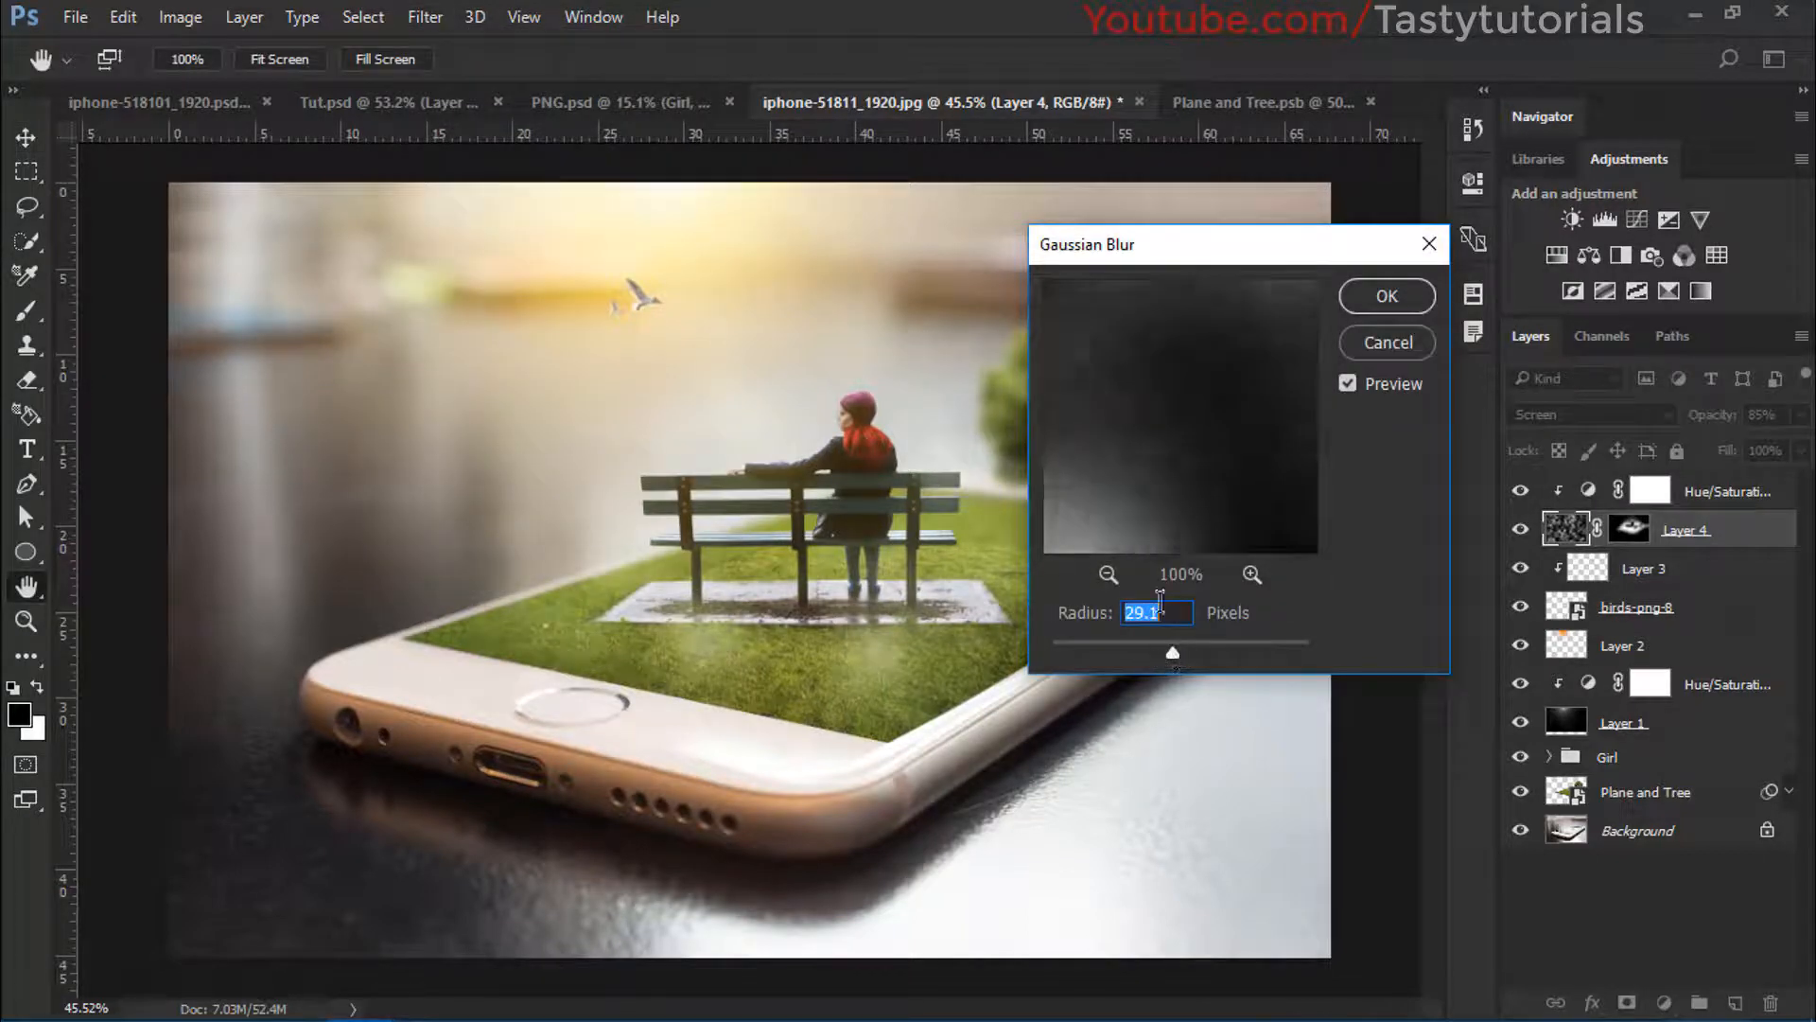
{"action": "left_click", "coordinate": [1392, 346]}
Compare the image with the fog layer hidden and shown, close up and at full view
{"action": "scroll", "coordinate": [932, 572], "scroll_direction": "up", "scroll_amount": 6}
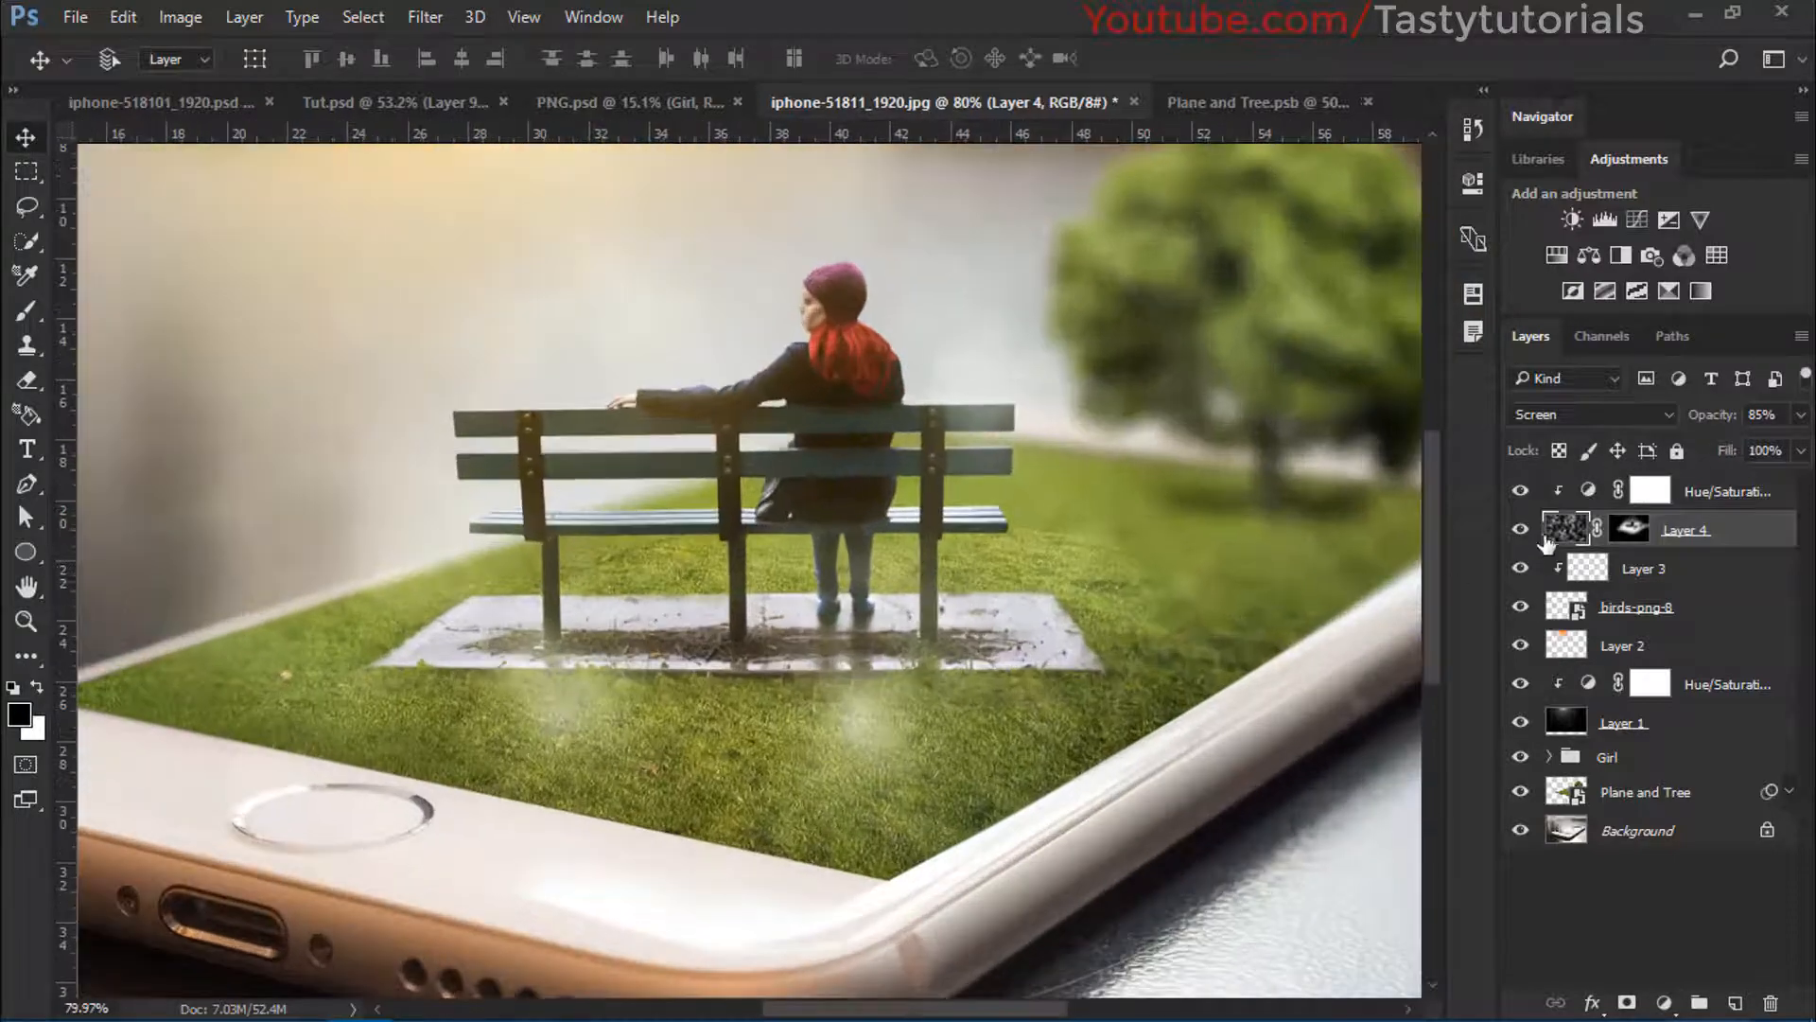
{"action": "left_click", "coordinate": [1521, 530]}
{"action": "left_click", "coordinate": [1521, 531]}
{"action": "scroll", "coordinate": [781, 653], "scroll_direction": "down", "scroll_amount": 7}
{"action": "left_click", "coordinate": [1520, 530]}
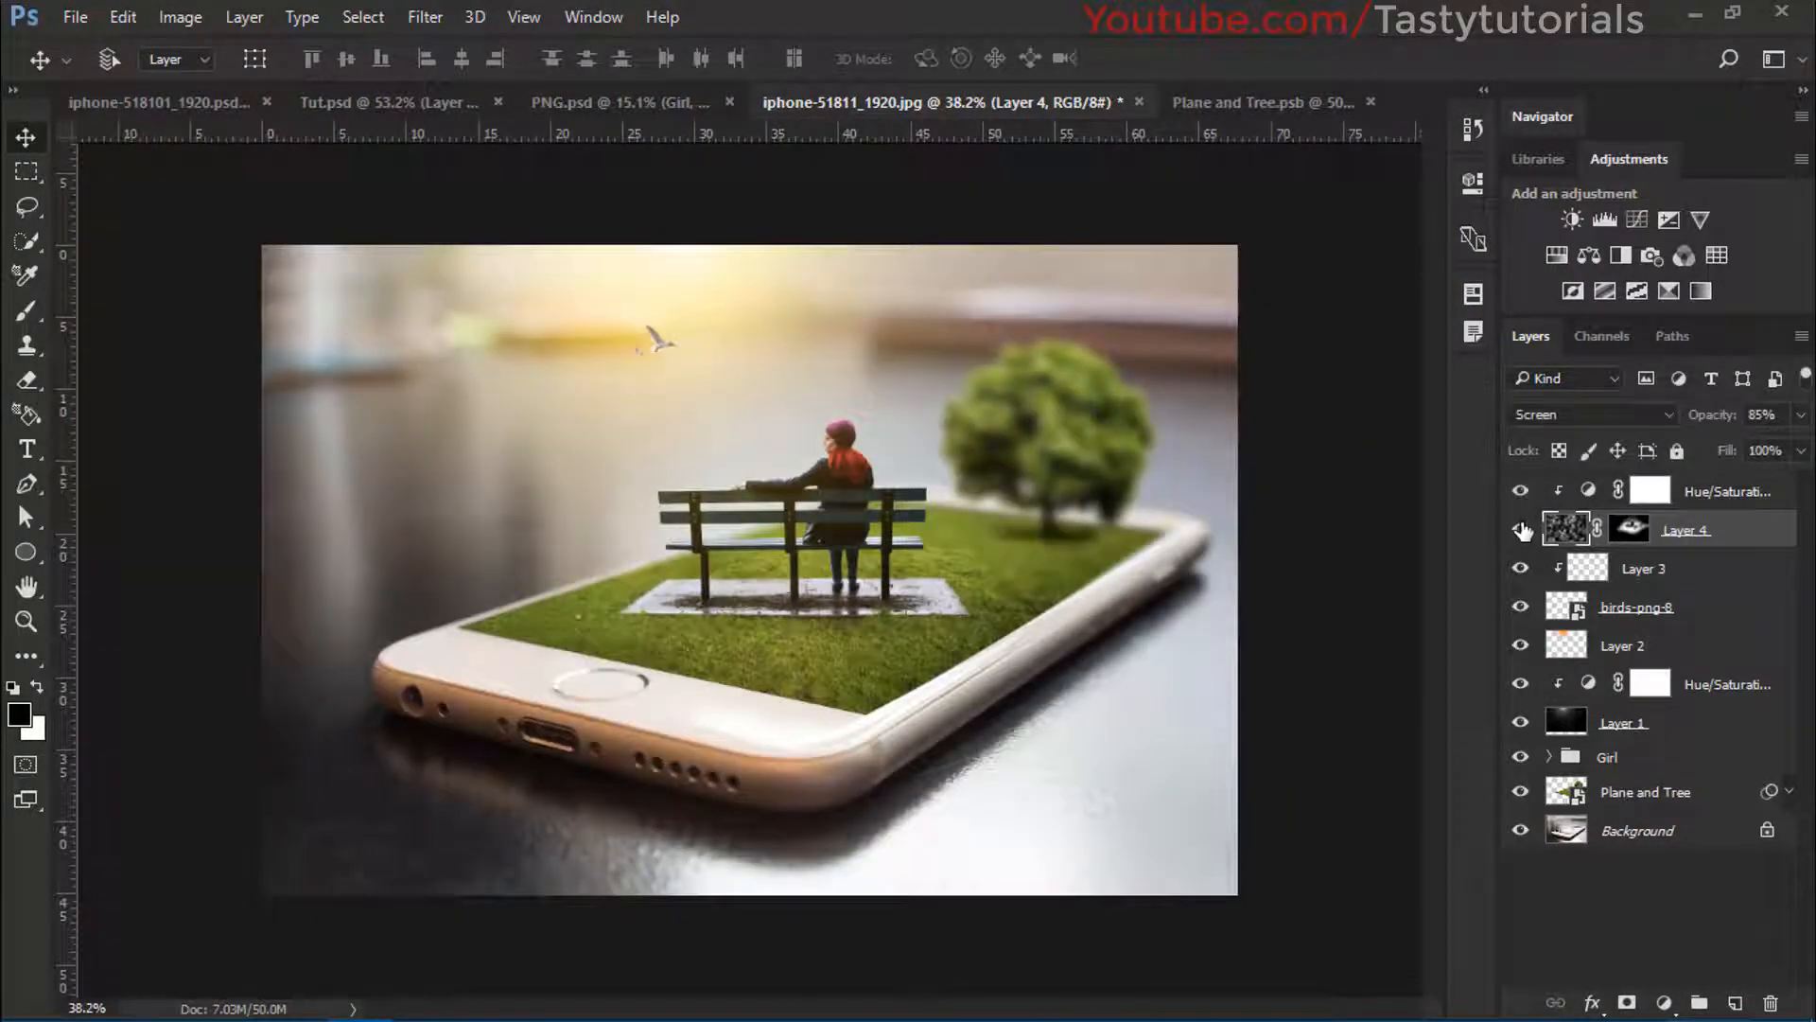
{"action": "left_click", "coordinate": [1521, 529]}
{"action": "scroll", "coordinate": [1059, 592], "scroll_direction": "down", "scroll_amount": 2}
{"action": "scroll", "coordinate": [904, 620], "scroll_direction": "up", "scroll_amount": 3}
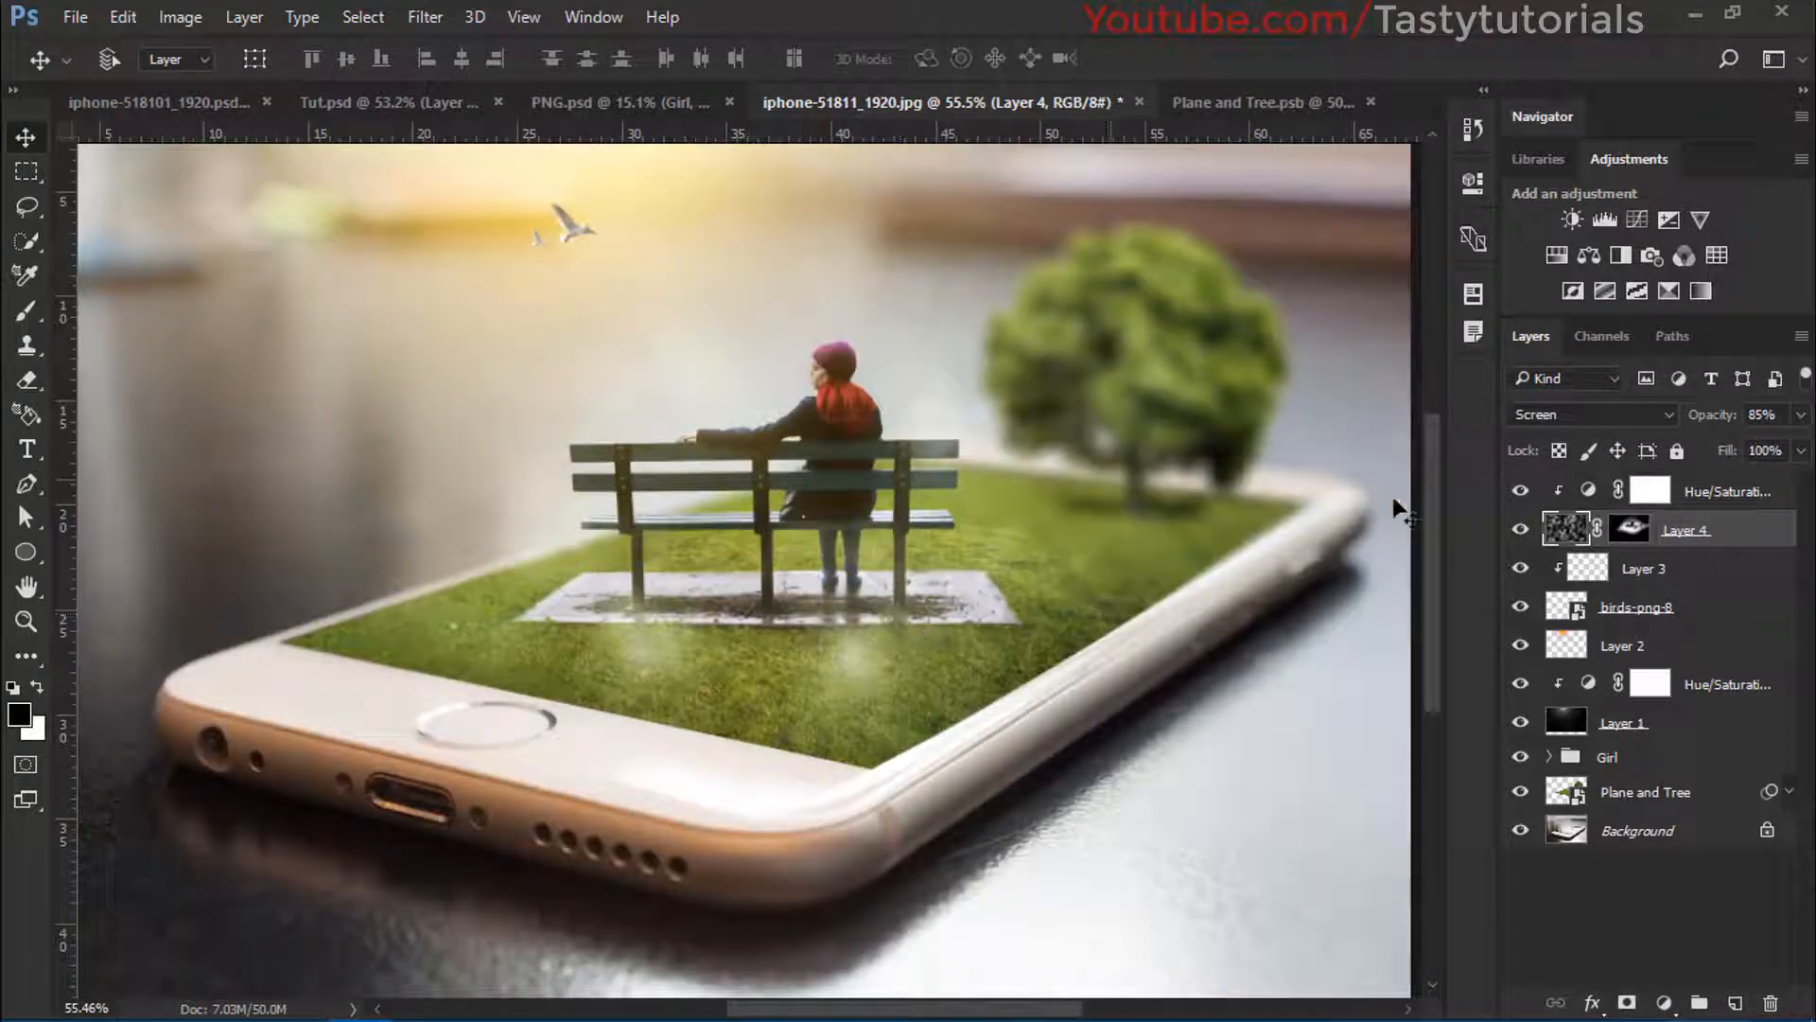
Enlarge the birds layer together with its clipped paint layer, keeping them in the sunlit sky
{"action": "left_click", "coordinate": [1635, 606]}
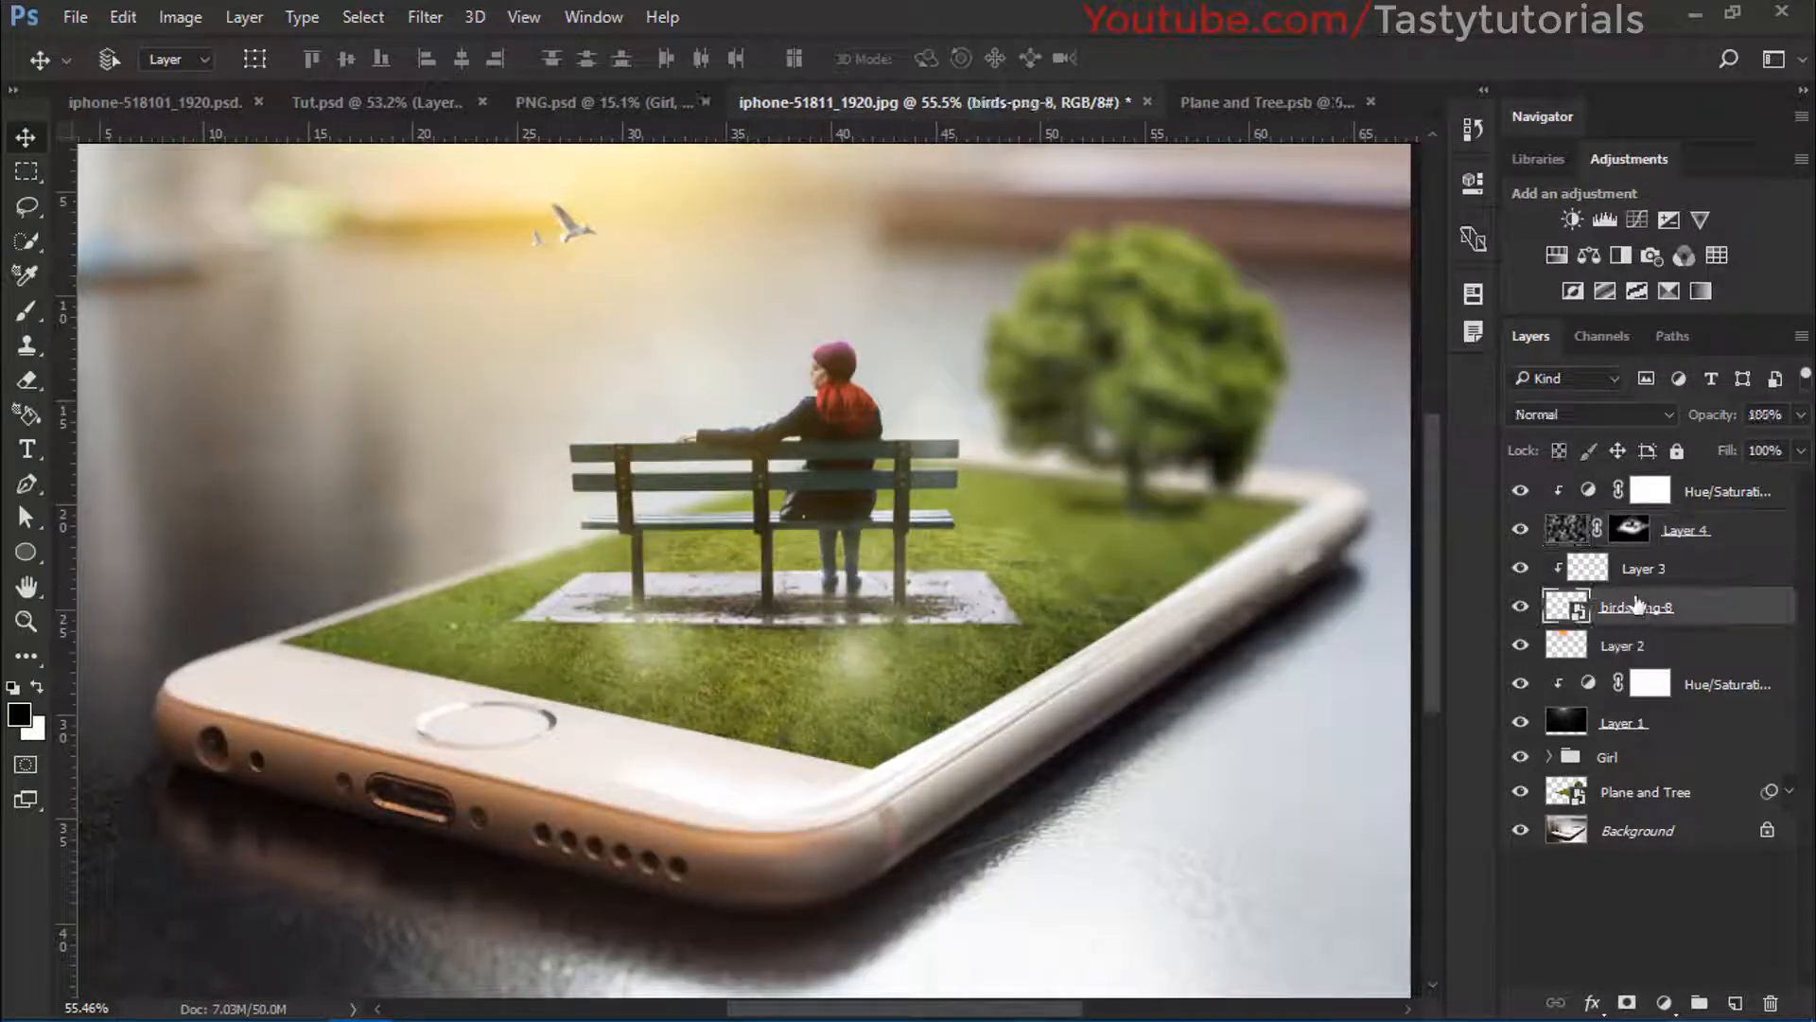
{"action": "key", "text": "ctrl+t"}
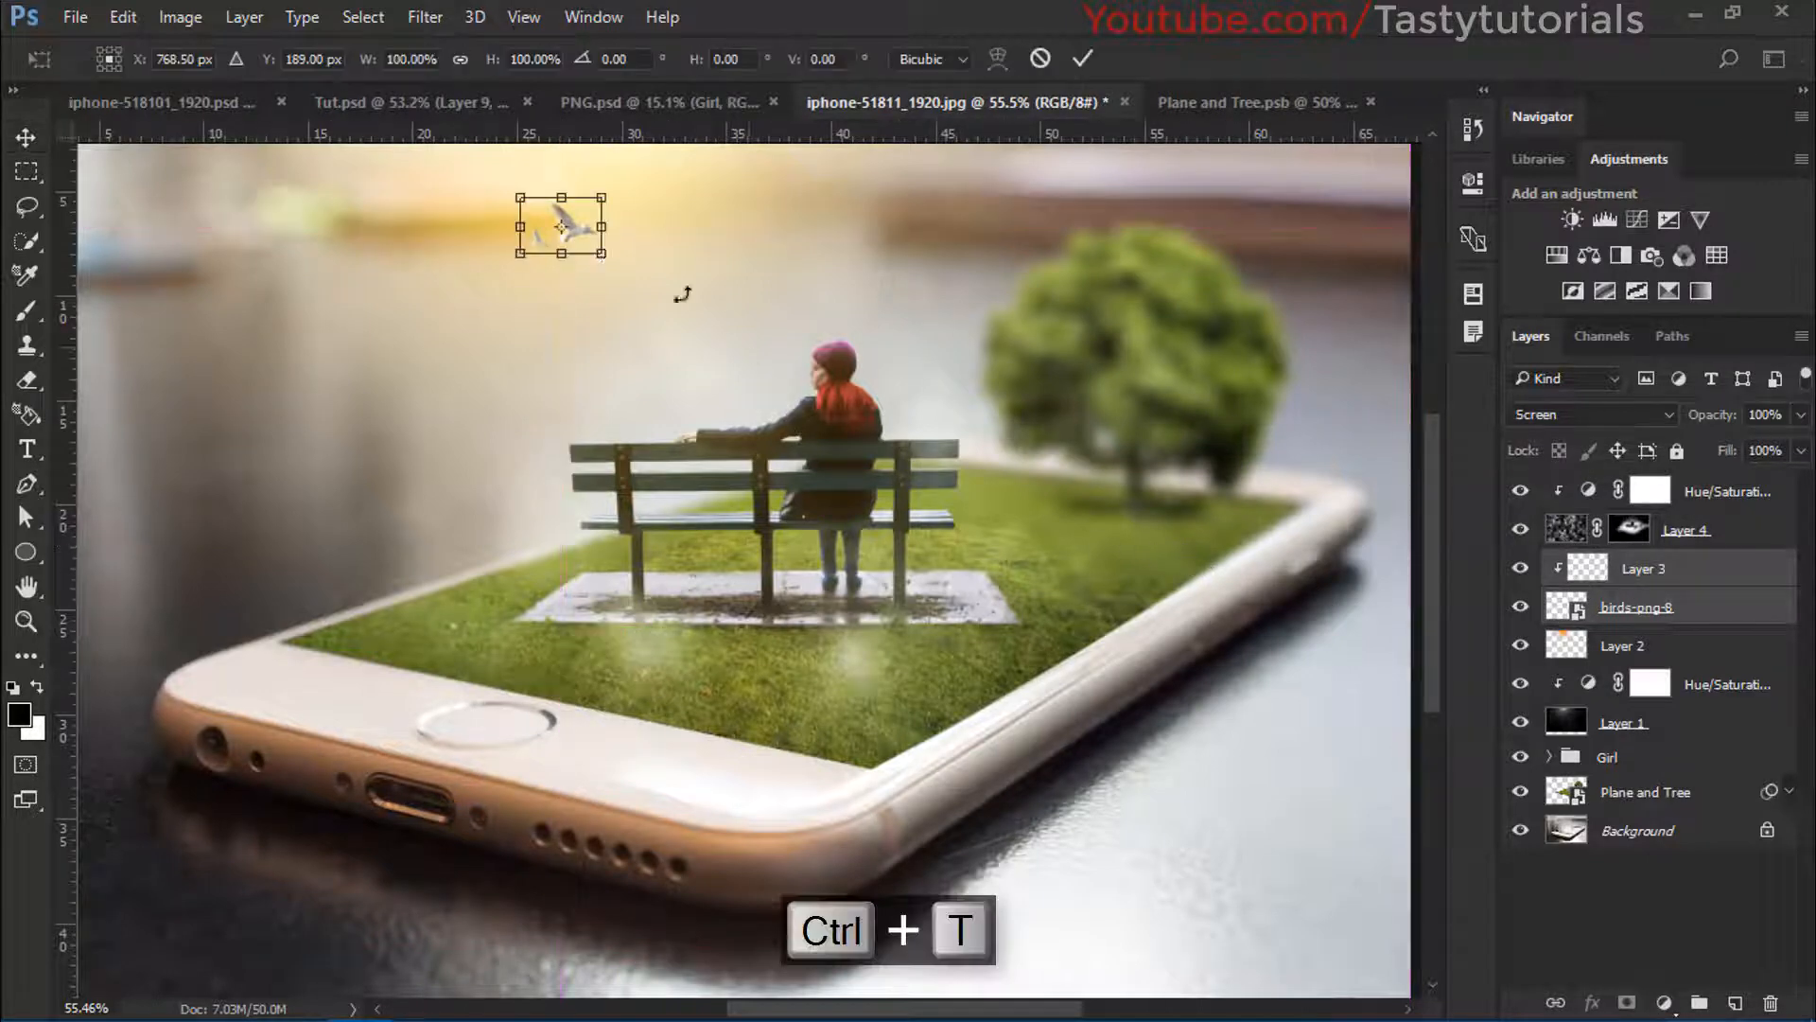
{"action": "left_click_drag", "start_coordinate": [607, 259], "coordinate": [669, 326]}
{"action": "key", "text": "Return"}
{"action": "scroll", "coordinate": [596, 291], "scroll_direction": "down", "scroll_amount": 3}
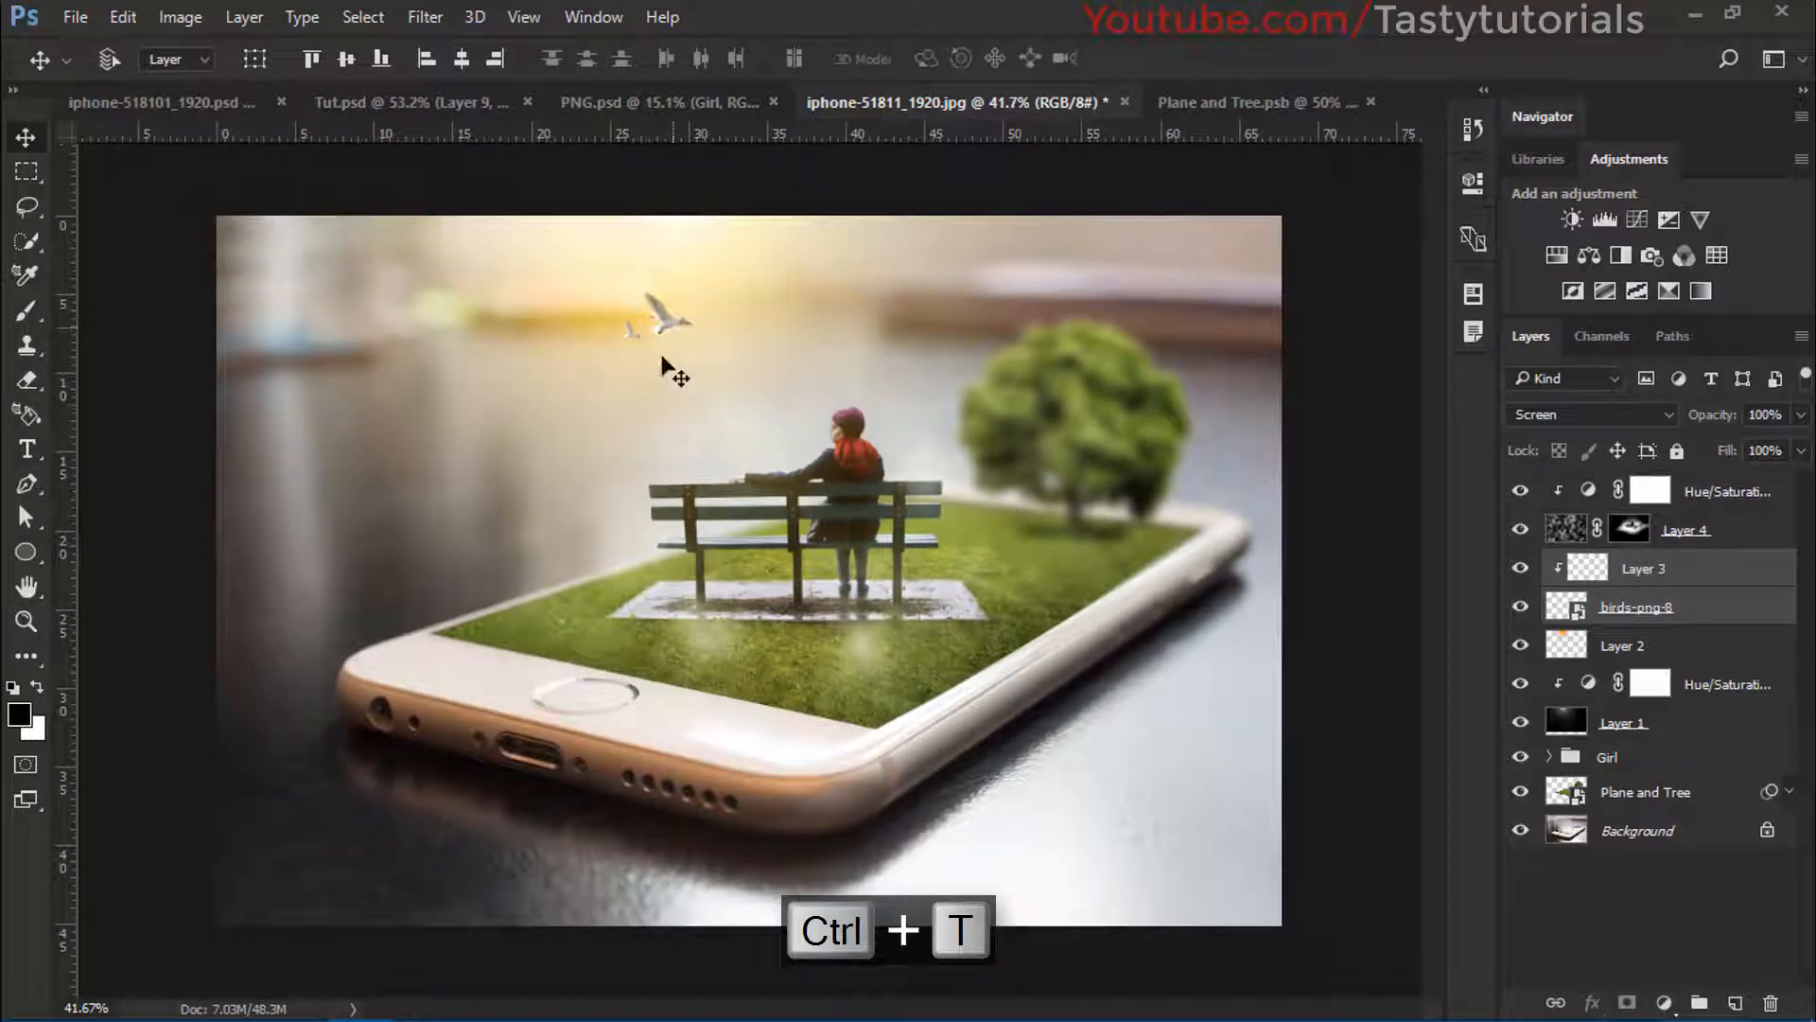
{"action": "scroll", "coordinate": [676, 390], "scroll_direction": "down", "scroll_amount": 3}
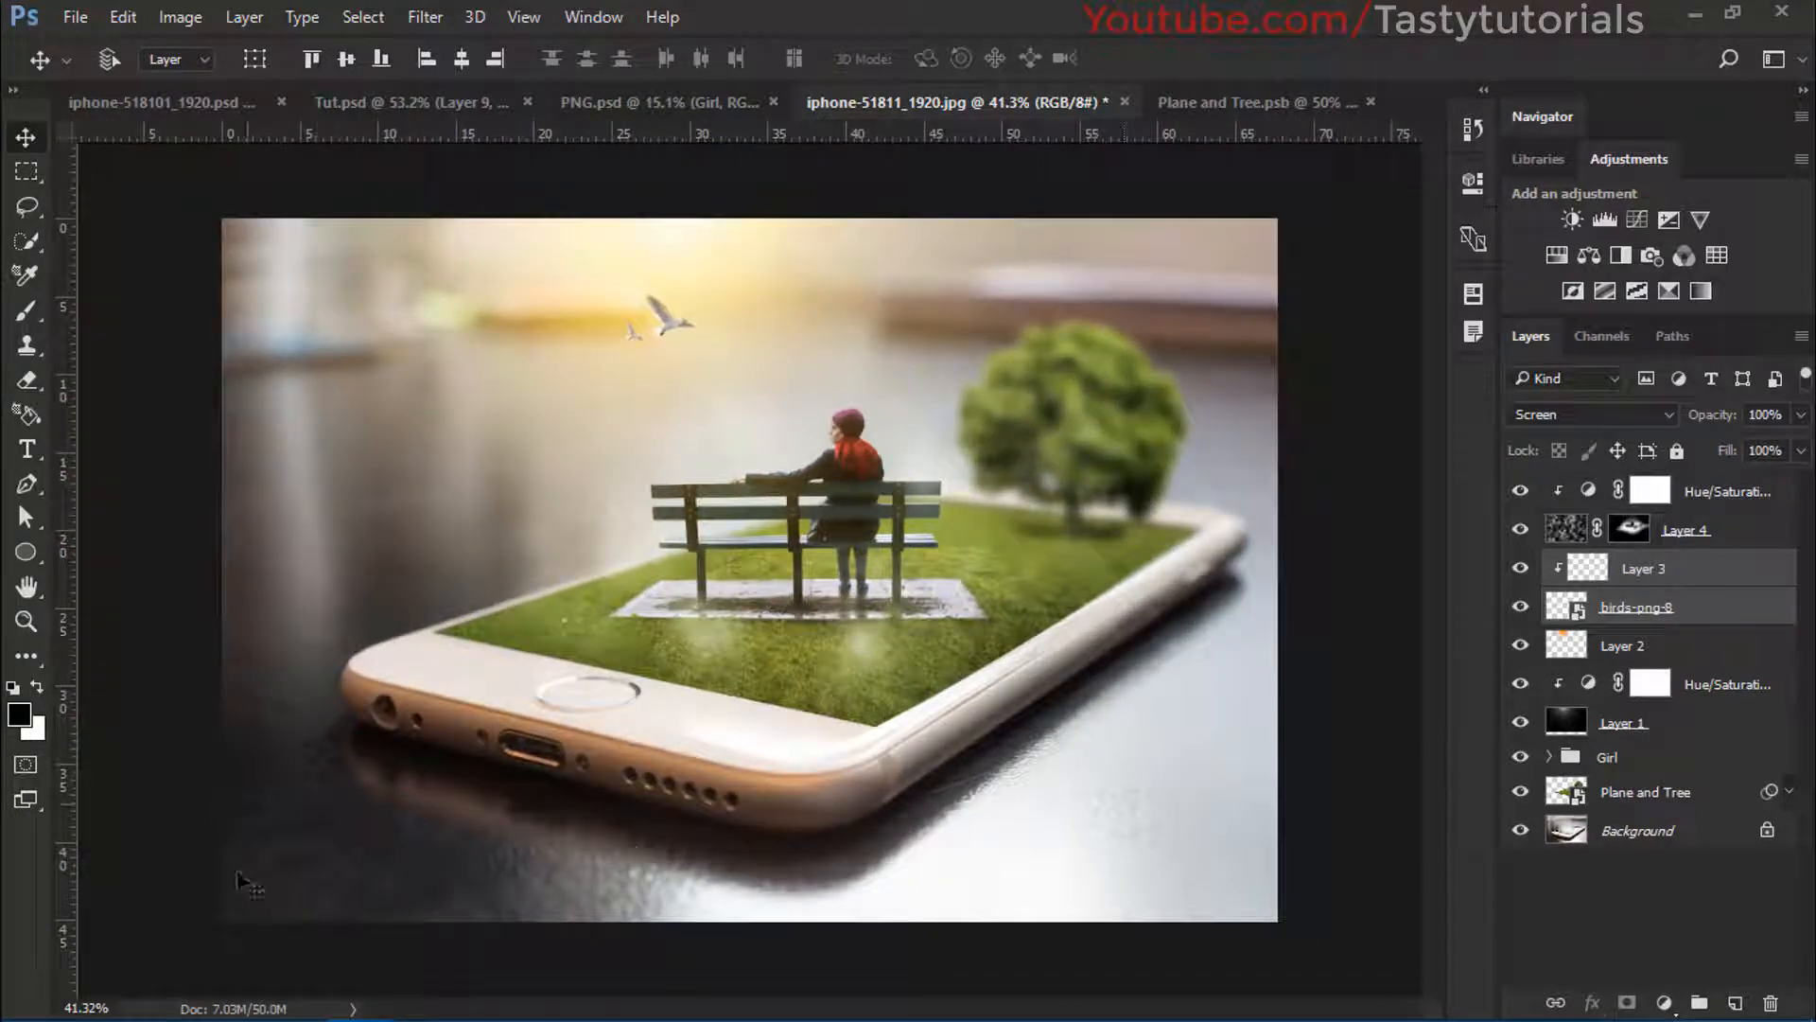
Add a new empty layer above all other layers and enlarge the brush to 500 px
{"action": "left_click", "coordinate": [1706, 908]}
{"action": "left_click", "coordinate": [1736, 1002]}
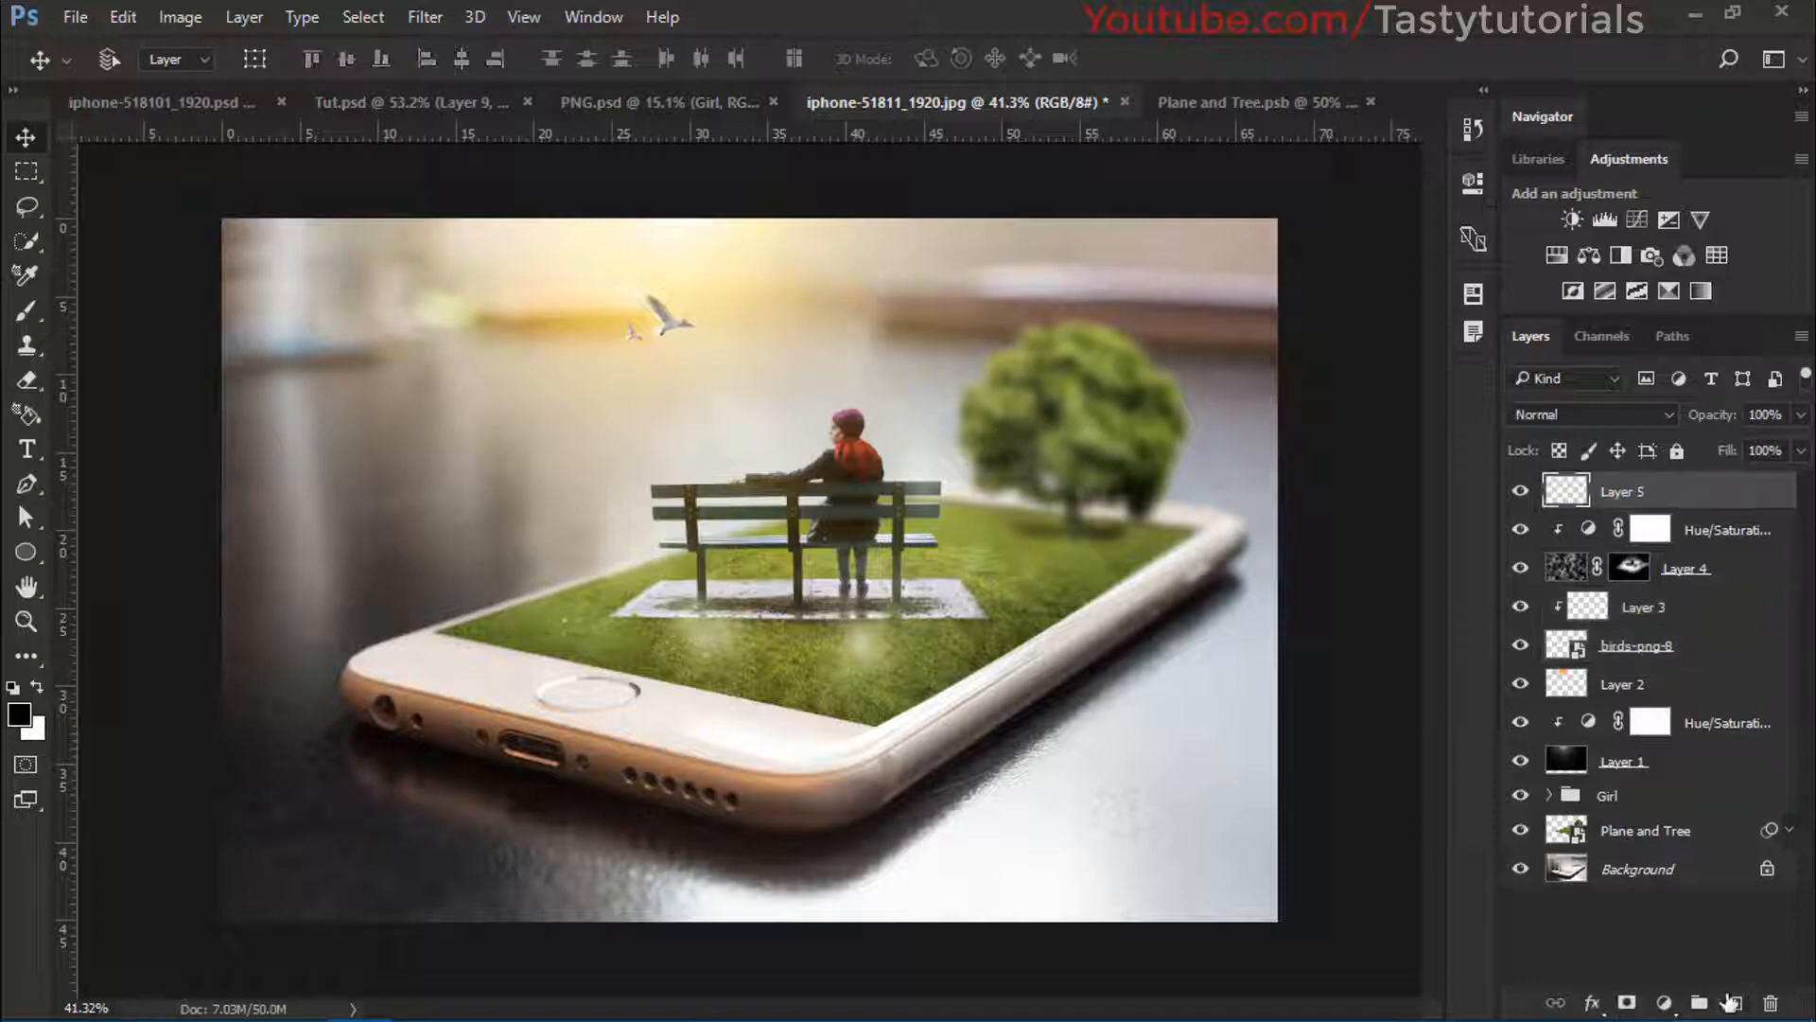
{"action": "key", "text": "b"}
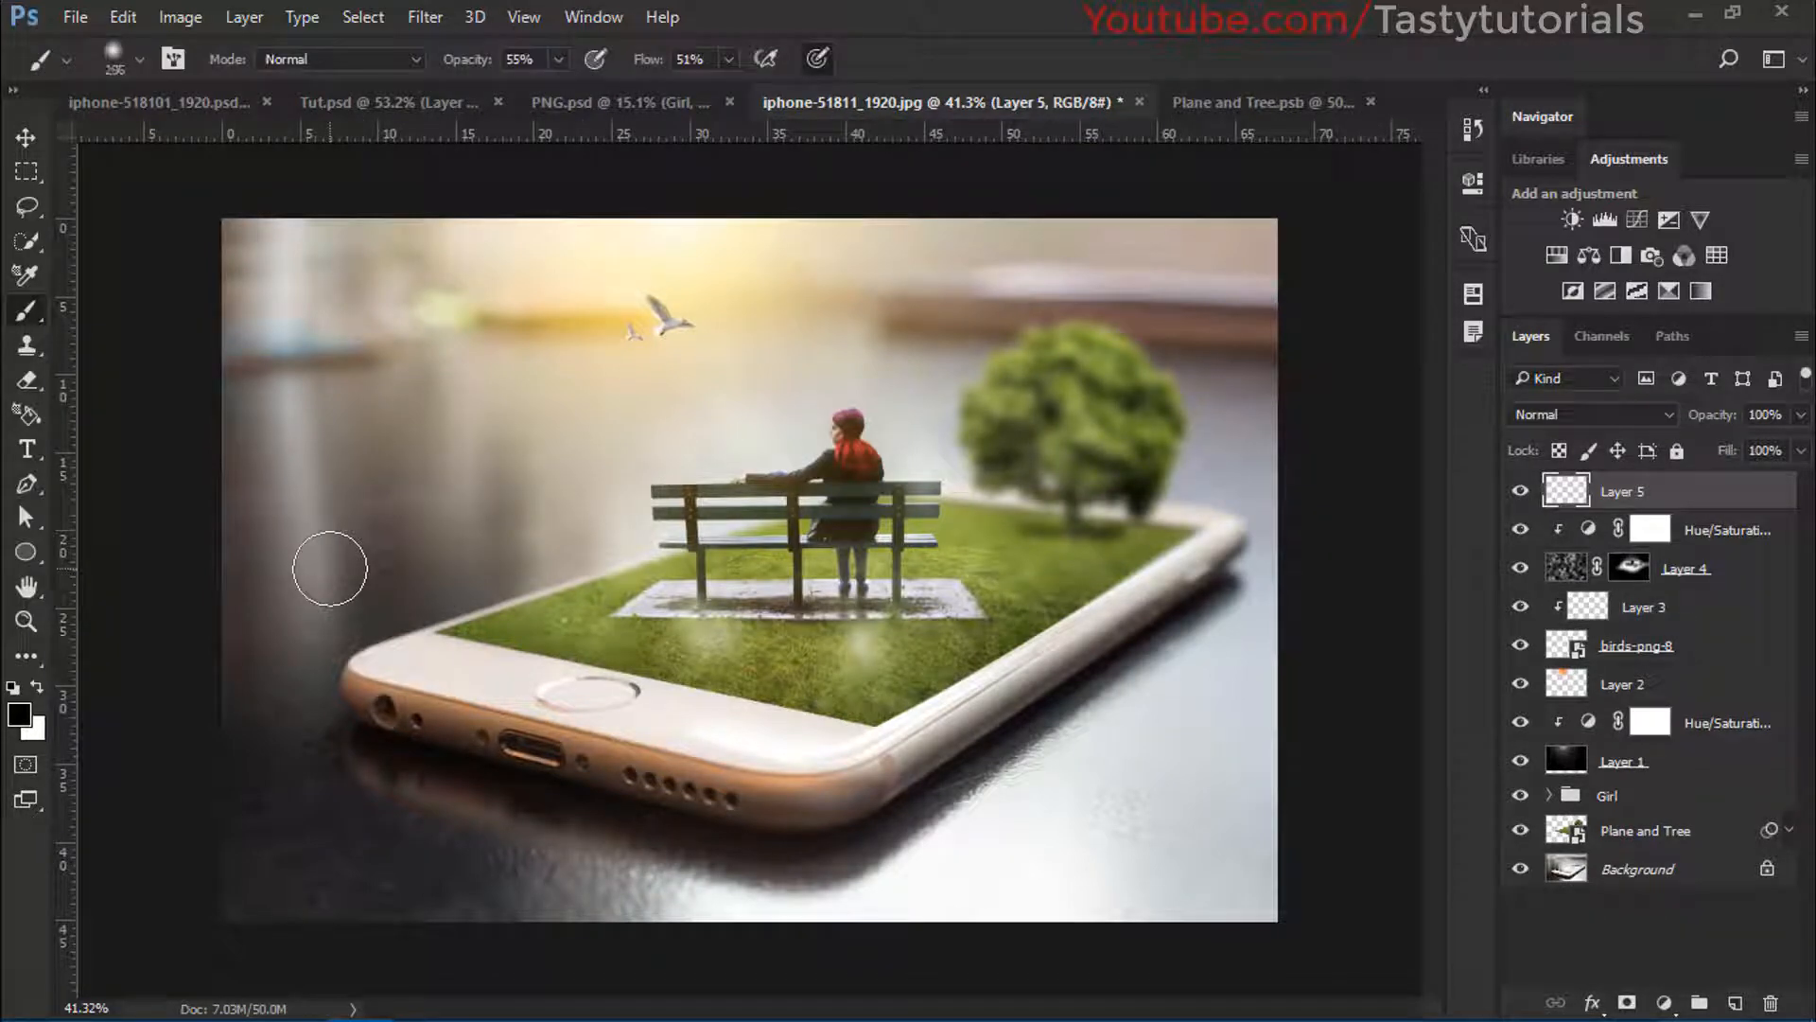
{"action": "key", "text": "bracketright"}
{"action": "key", "text": "bracketright"}
{"action": "key", "text": "bracketright"}
{"action": "key", "text": "bracketright"}
{"action": "key", "text": "bracketright"}
{"action": "scroll", "coordinate": [383, 577], "scroll_direction": "down", "scroll_amount": 3}
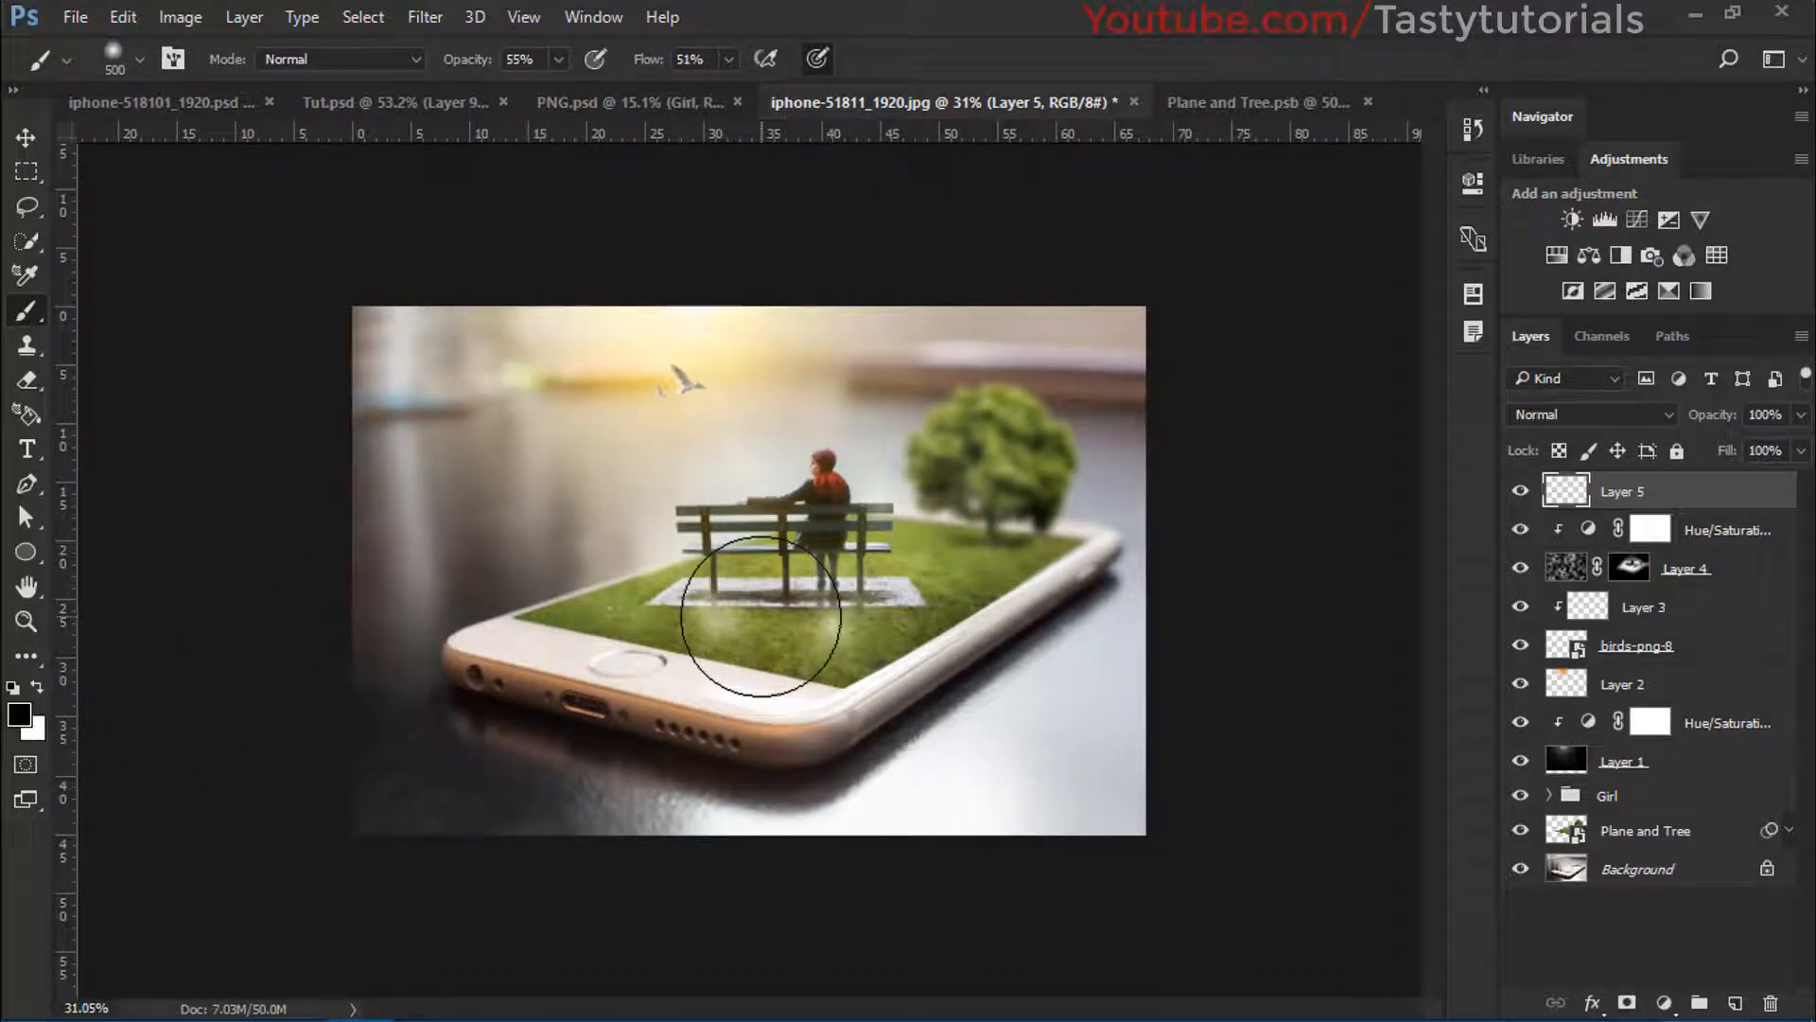
Fill the new top layer with 50% gray and set its blend mode to Overlay
{"action": "key", "text": "shift+BackSpace"}
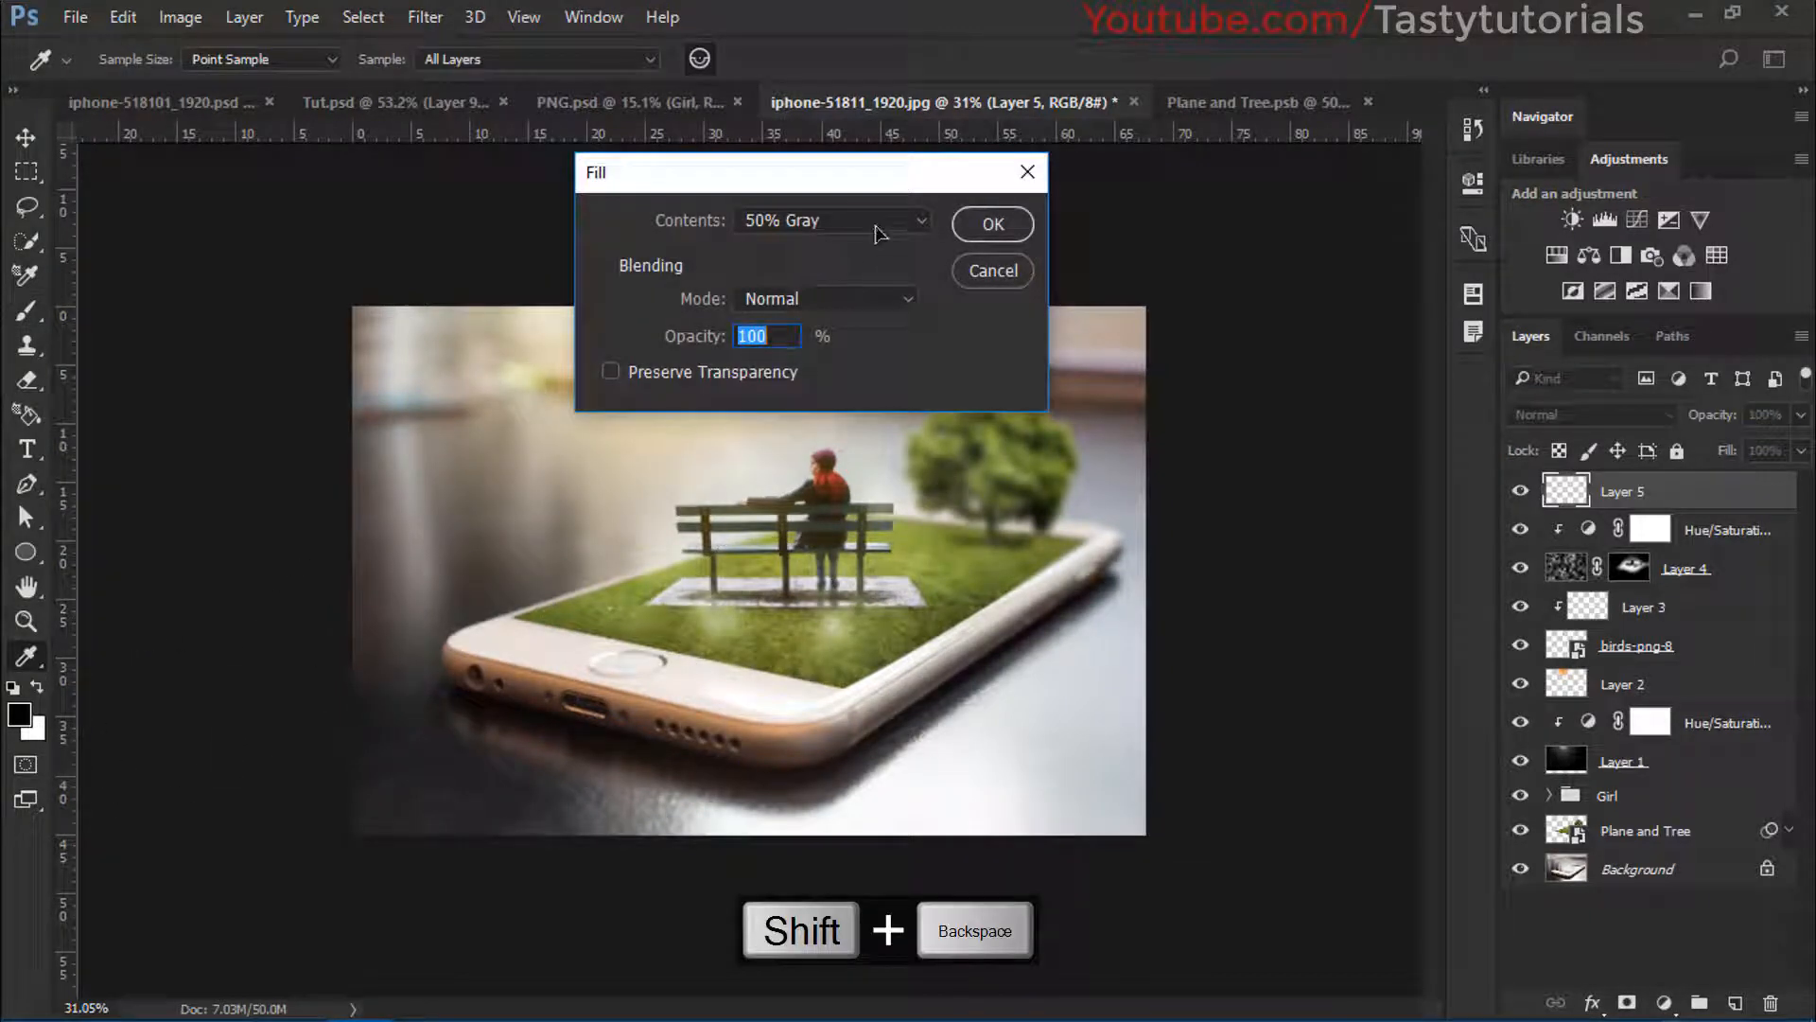
{"action": "left_click", "coordinate": [990, 225]}
{"action": "left_click", "coordinate": [1605, 414]}
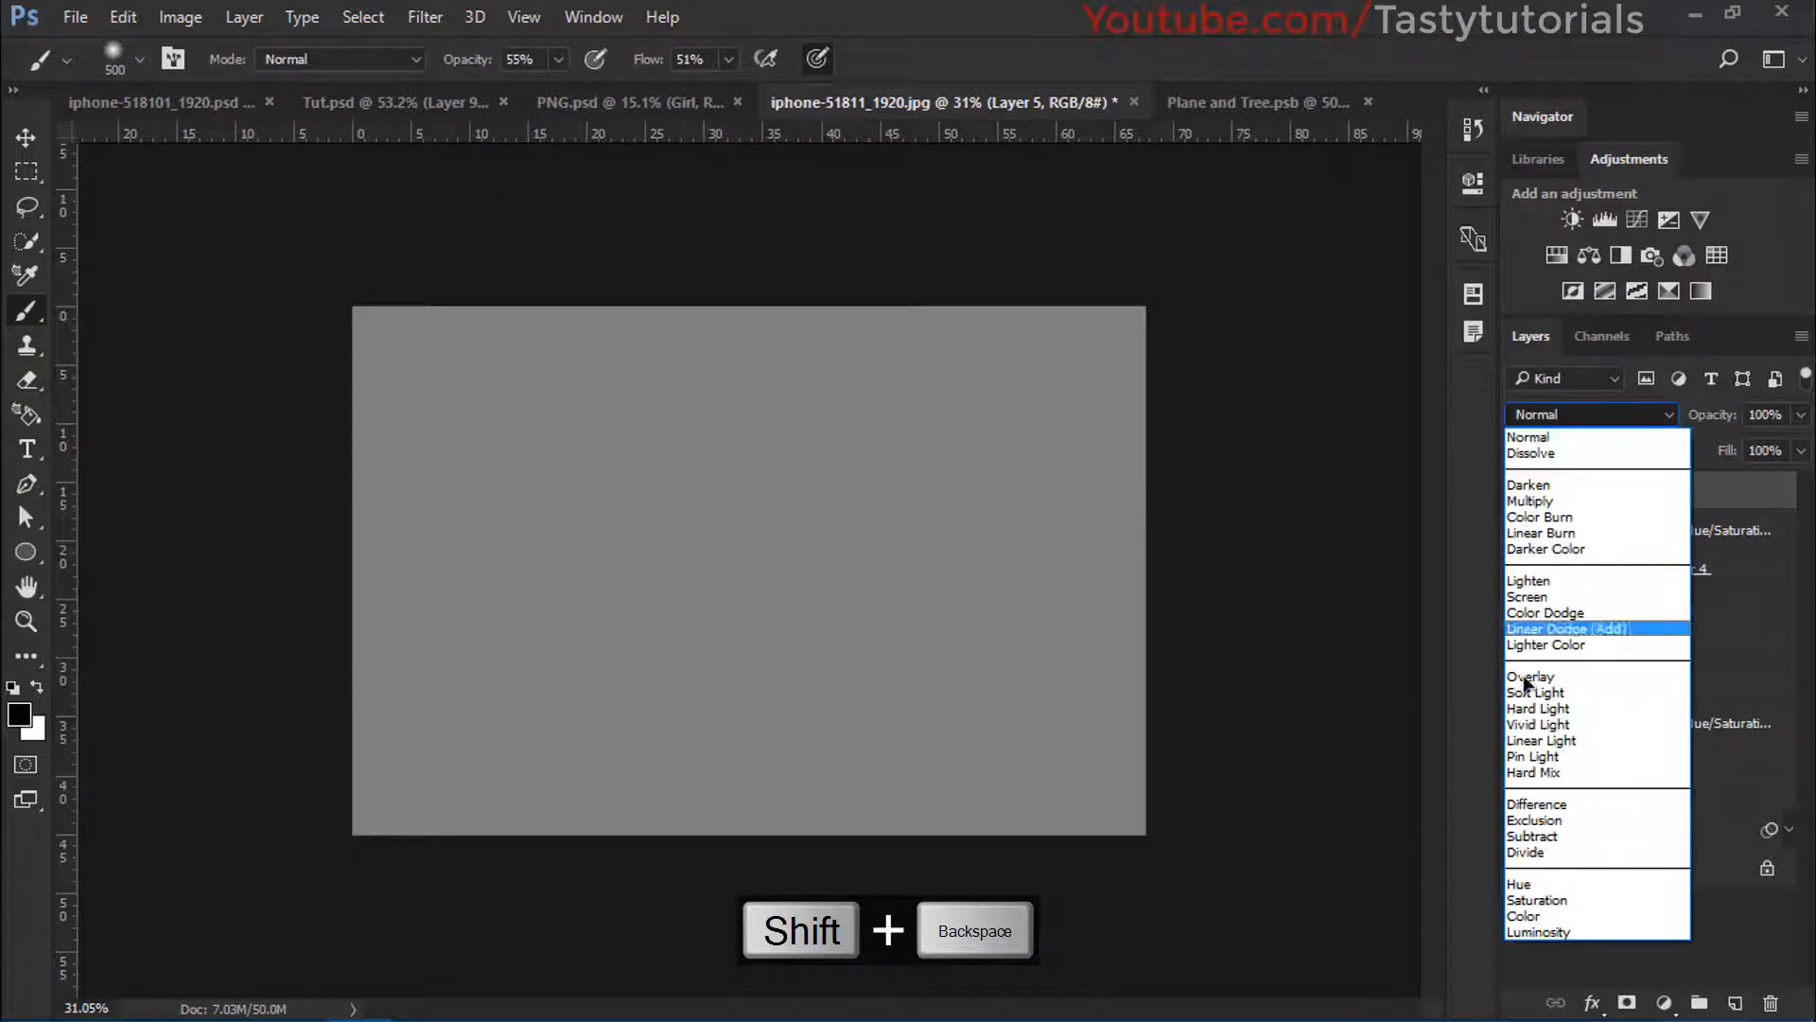
{"action": "left_click", "coordinate": [1532, 679]}
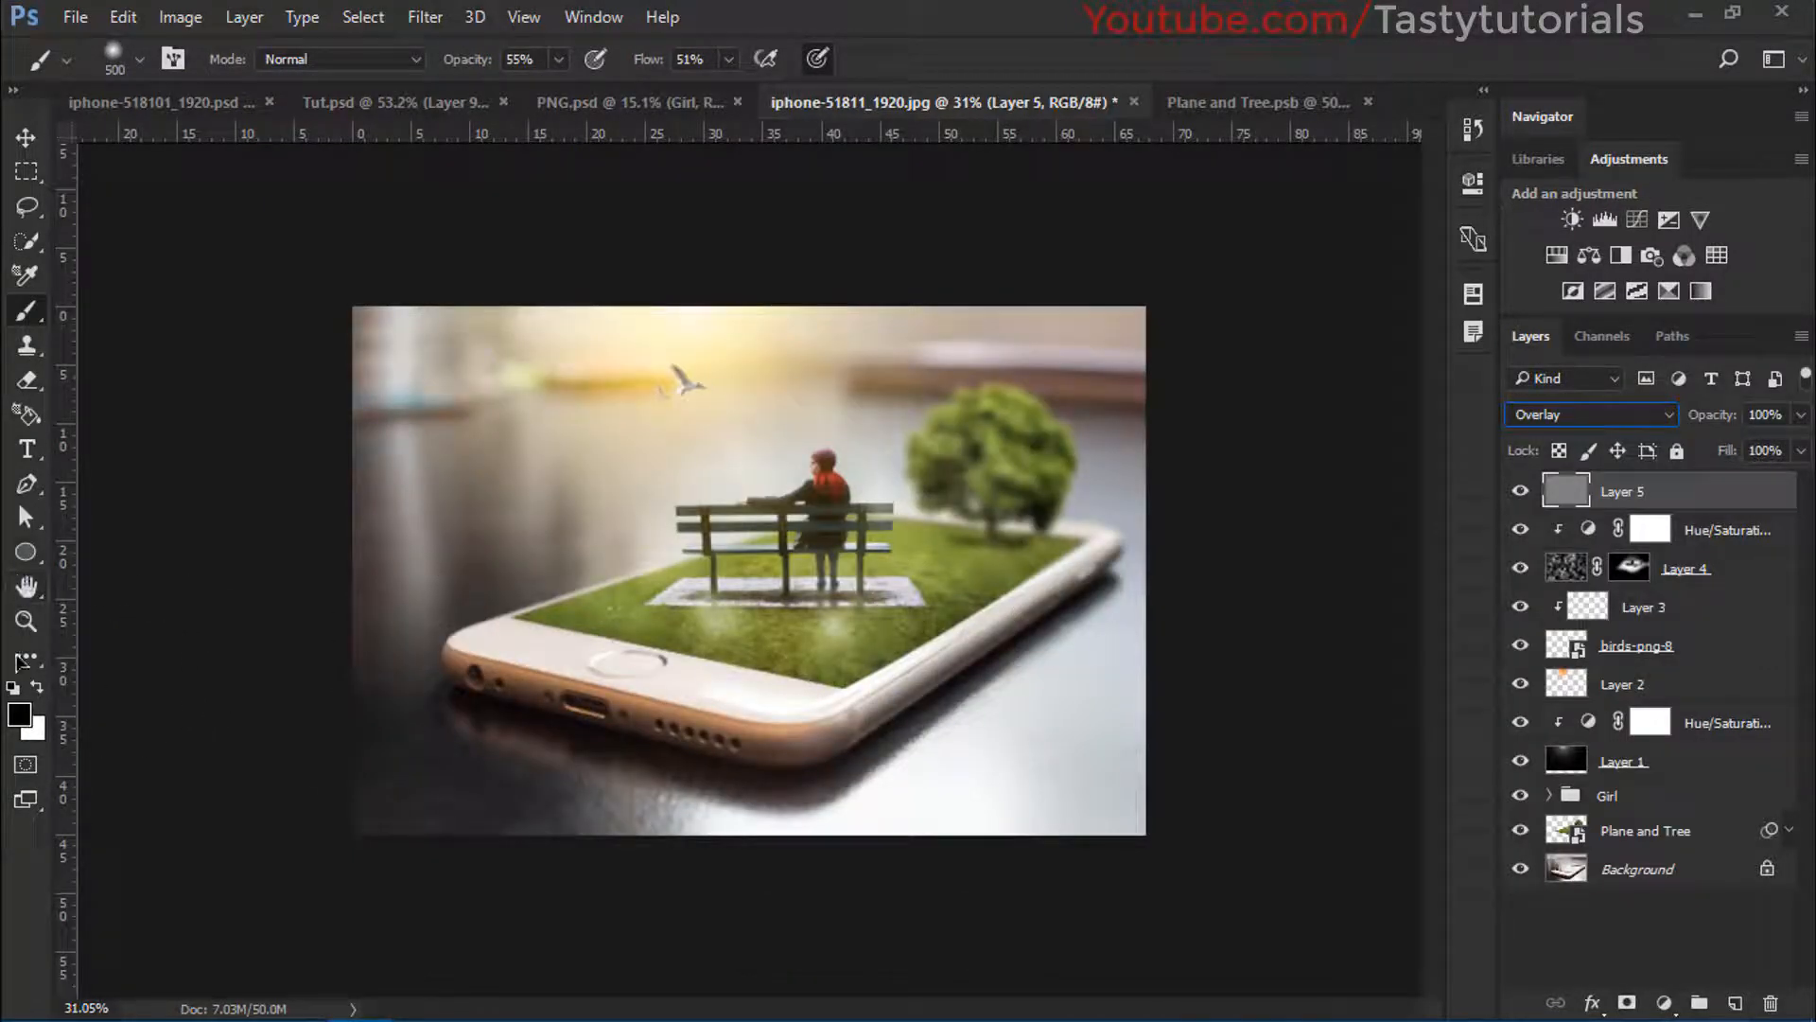
Darken the outer areas of the picture on the gray layer using the Burn tool at 800 px
{"action": "left_click", "coordinate": [23, 662]}
{"action": "left_click", "coordinate": [113, 807]}
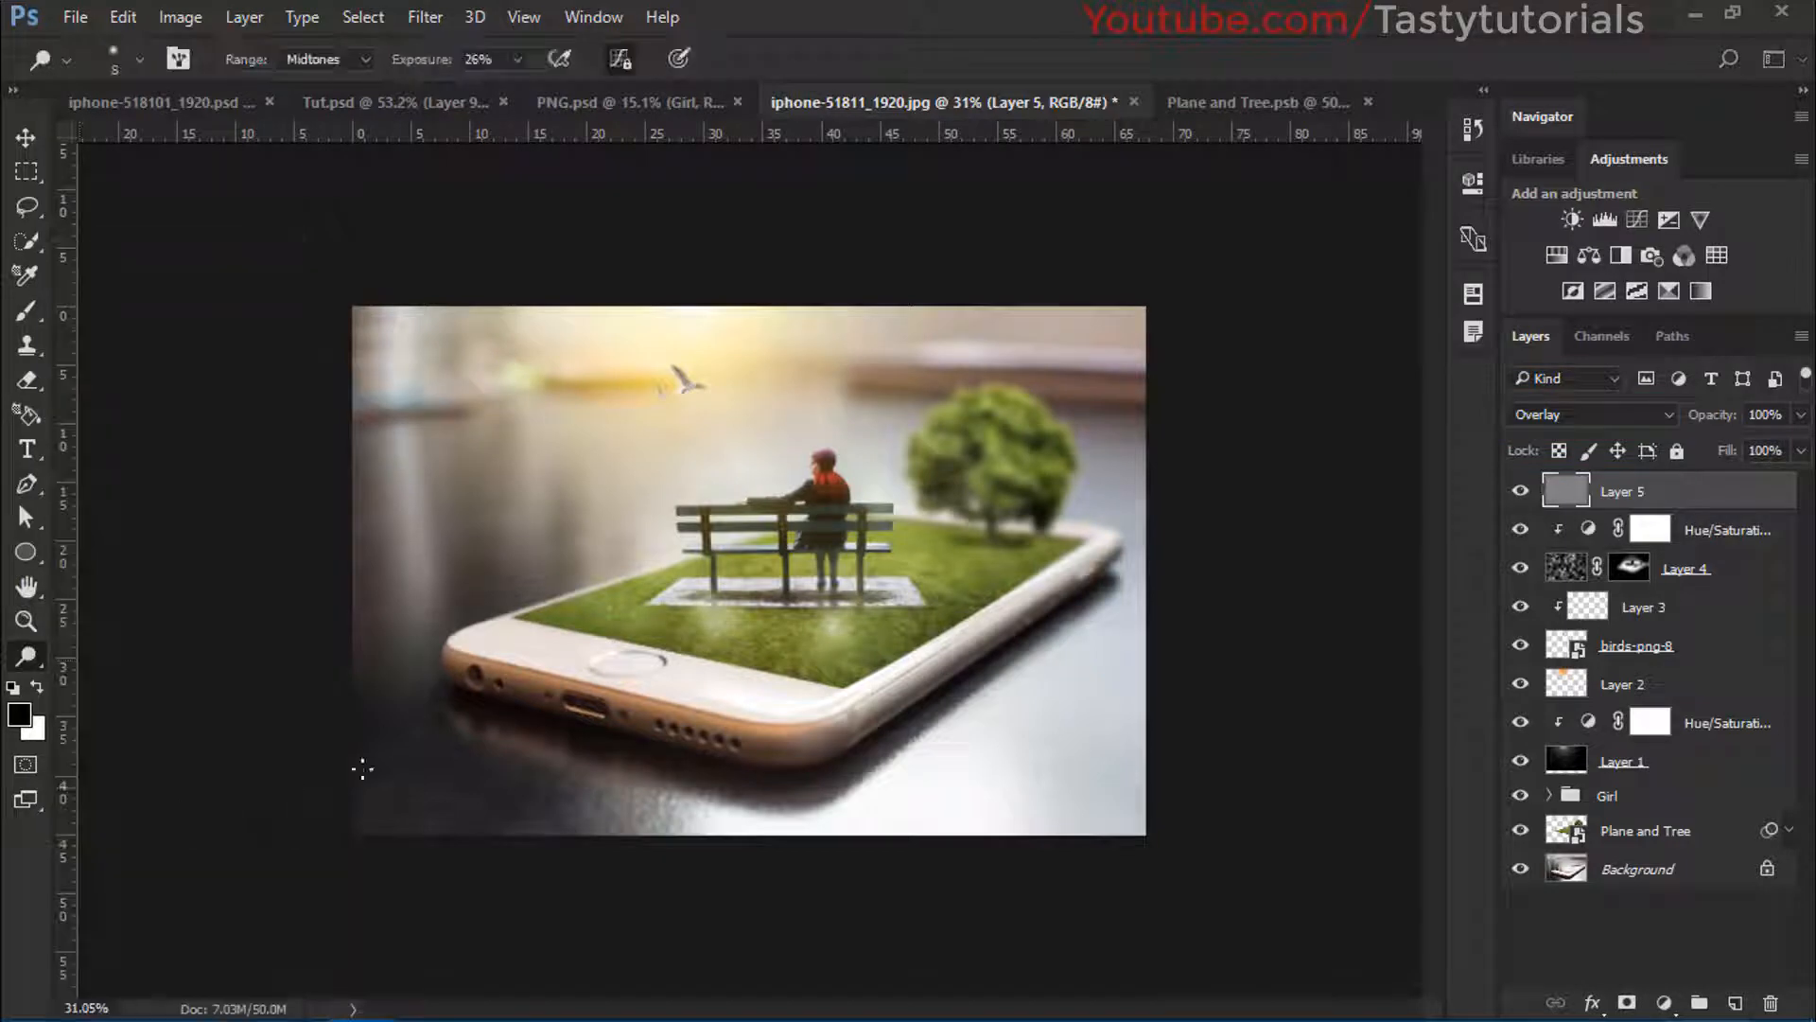
{"action": "left_click", "coordinate": [38, 662]}
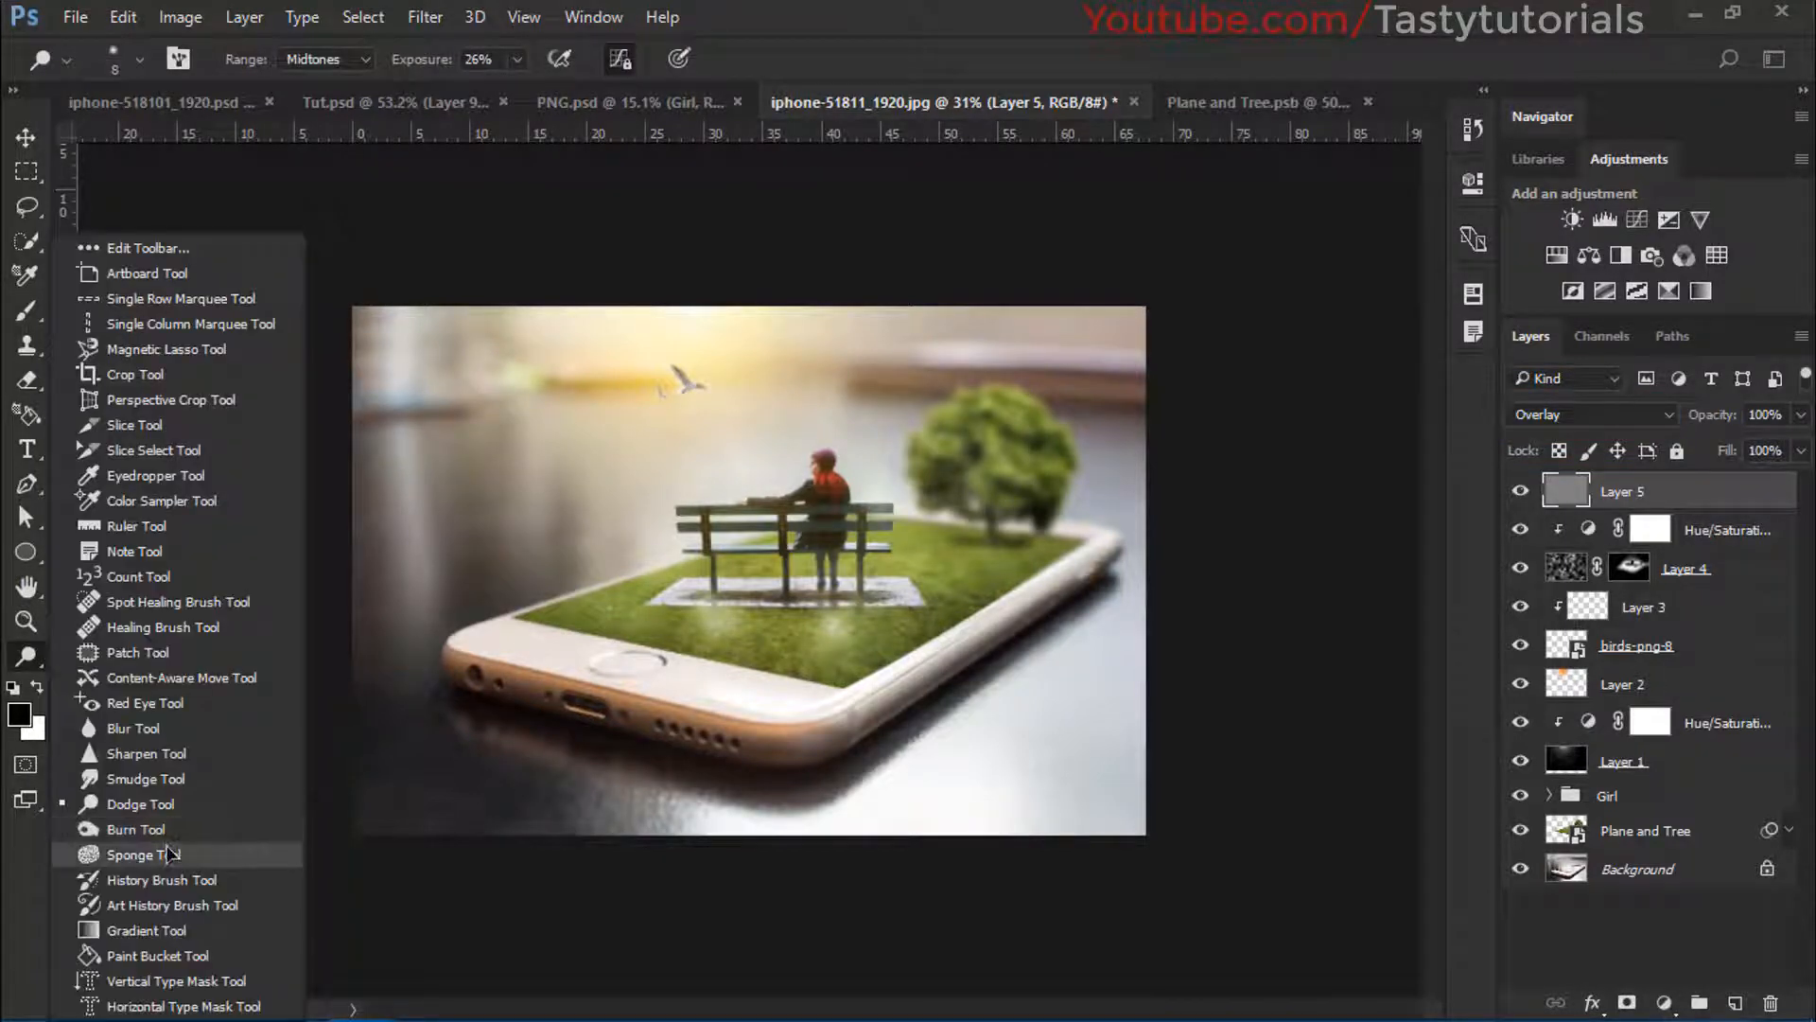
{"action": "left_click", "coordinate": [114, 831]}
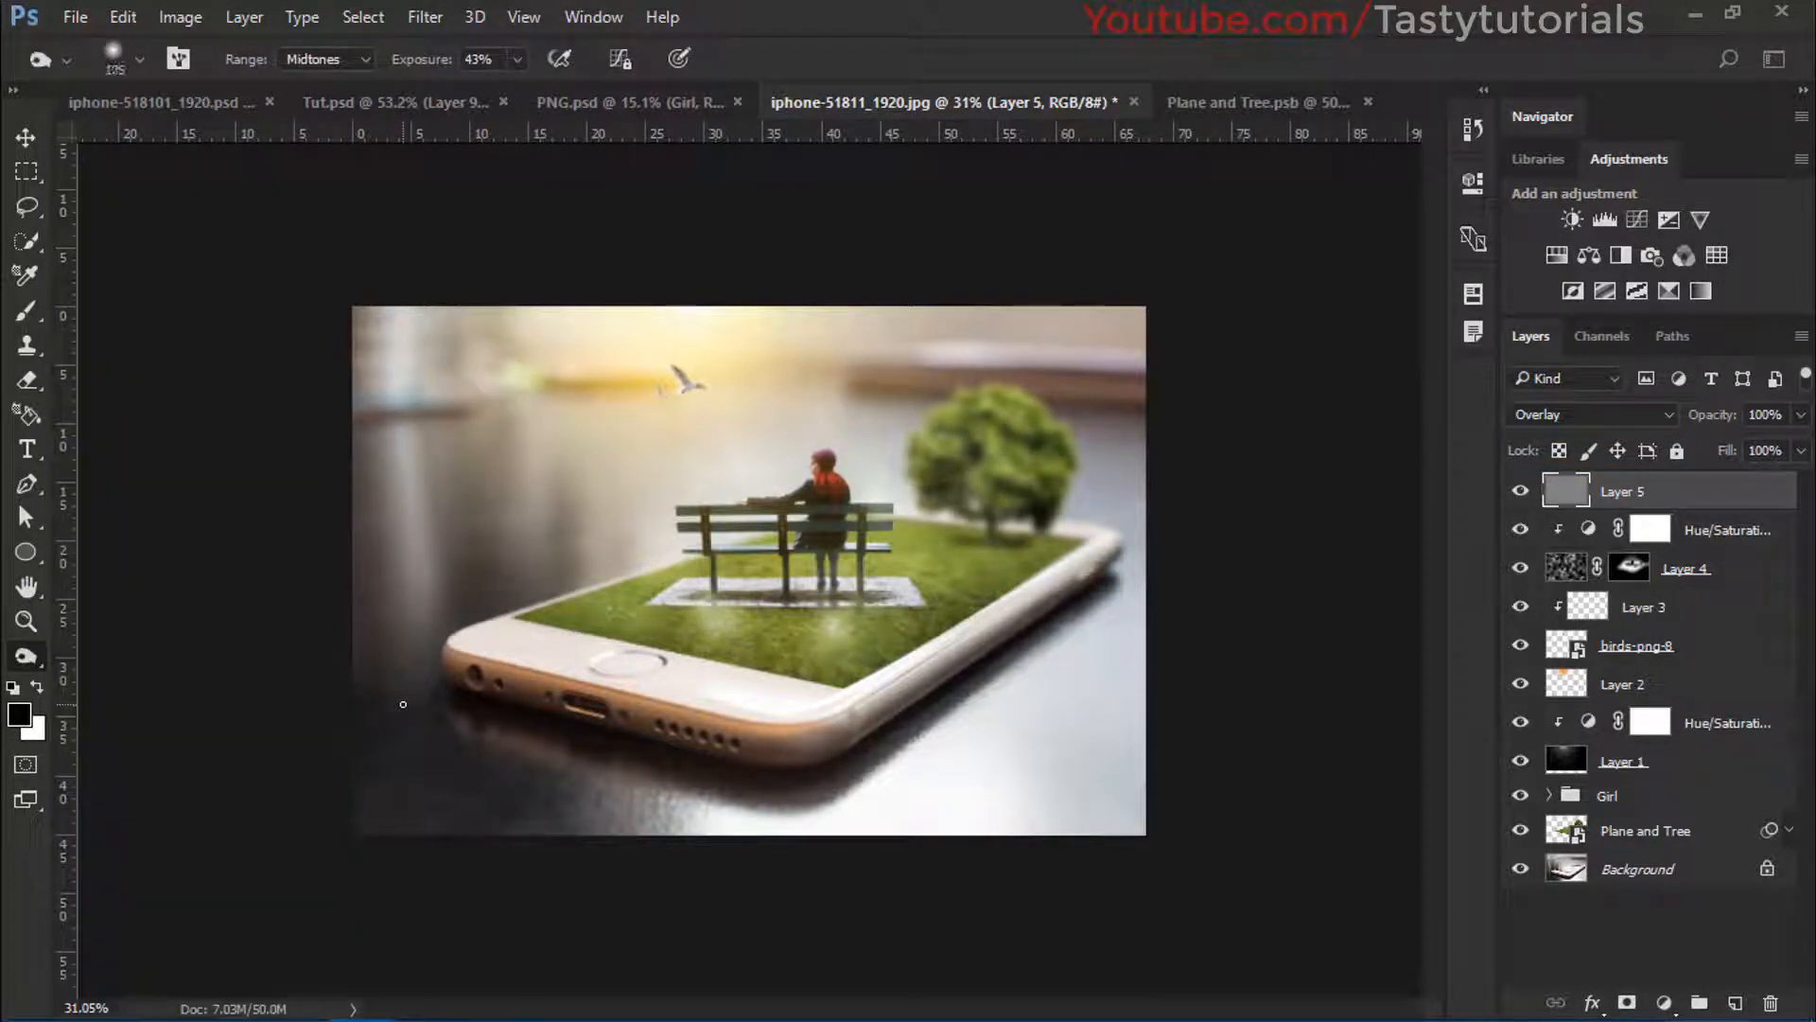
{"action": "key", "text": "bracketright"}
{"action": "key", "text": "bracketright"}
{"action": "key", "text": "bracketright"}
{"action": "key", "text": "bracketright"}
{"action": "key", "text": "bracketright"}
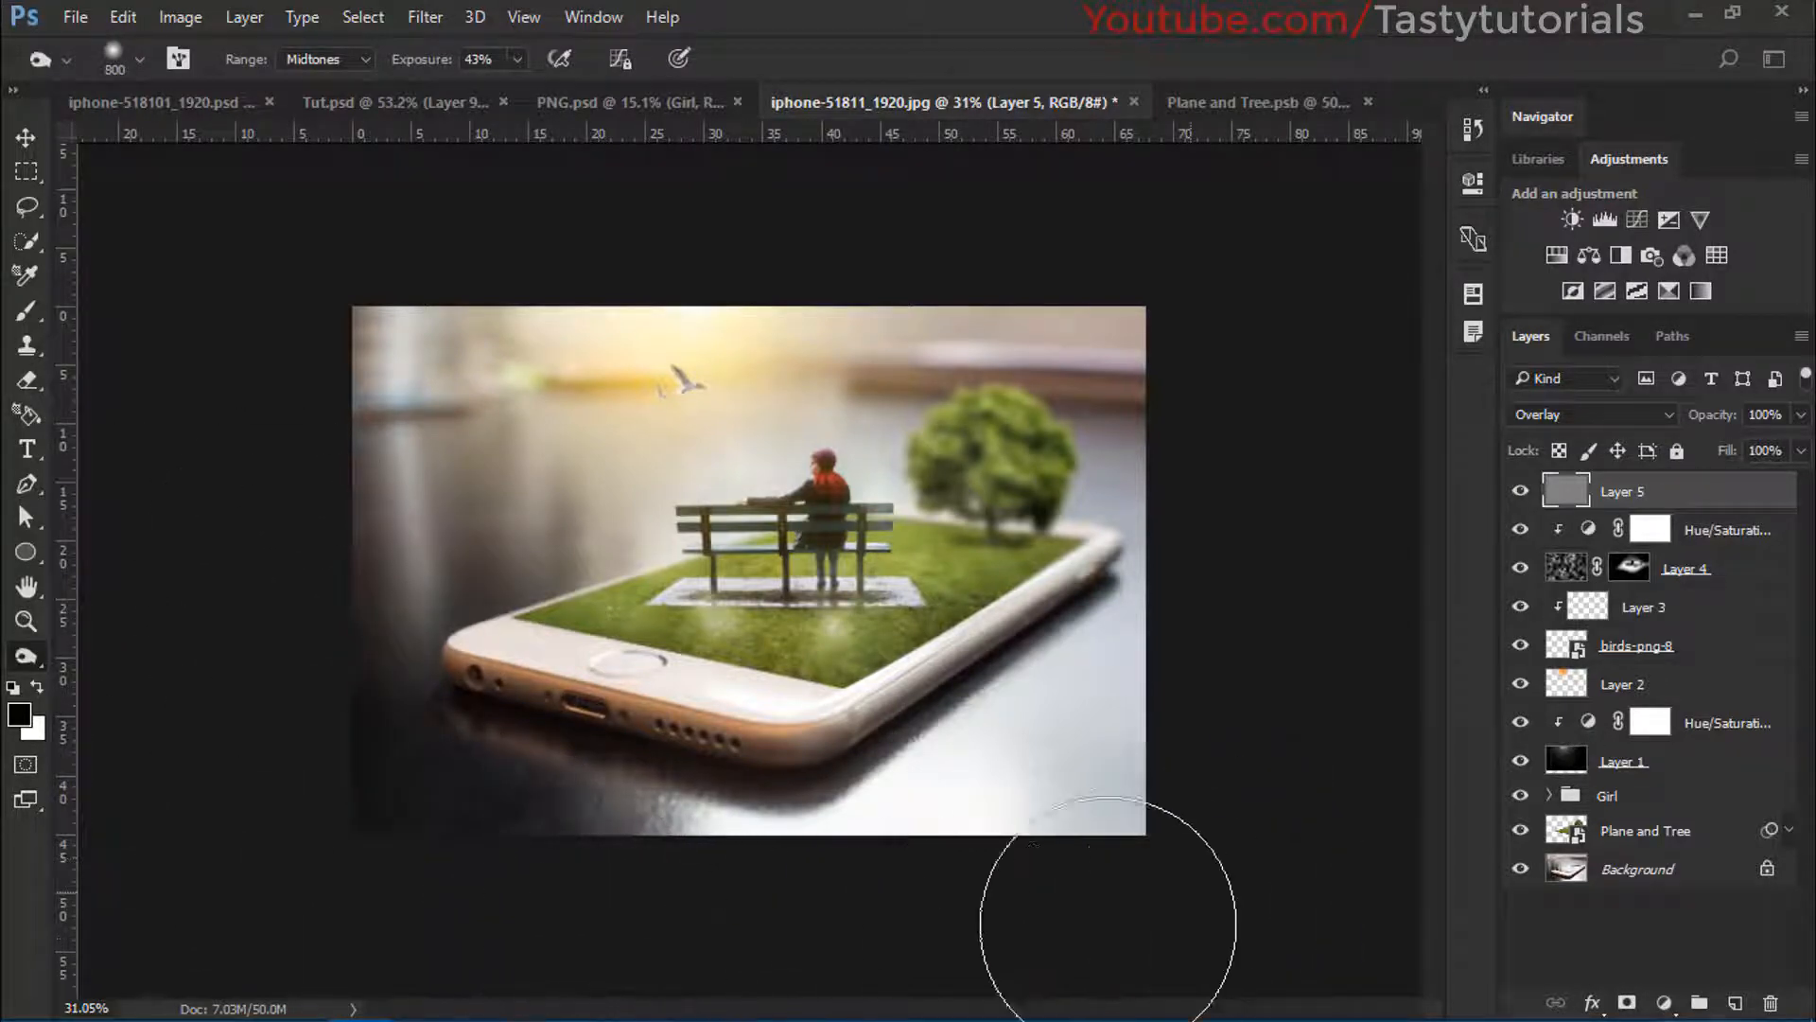
{"action": "key", "text": "v"}
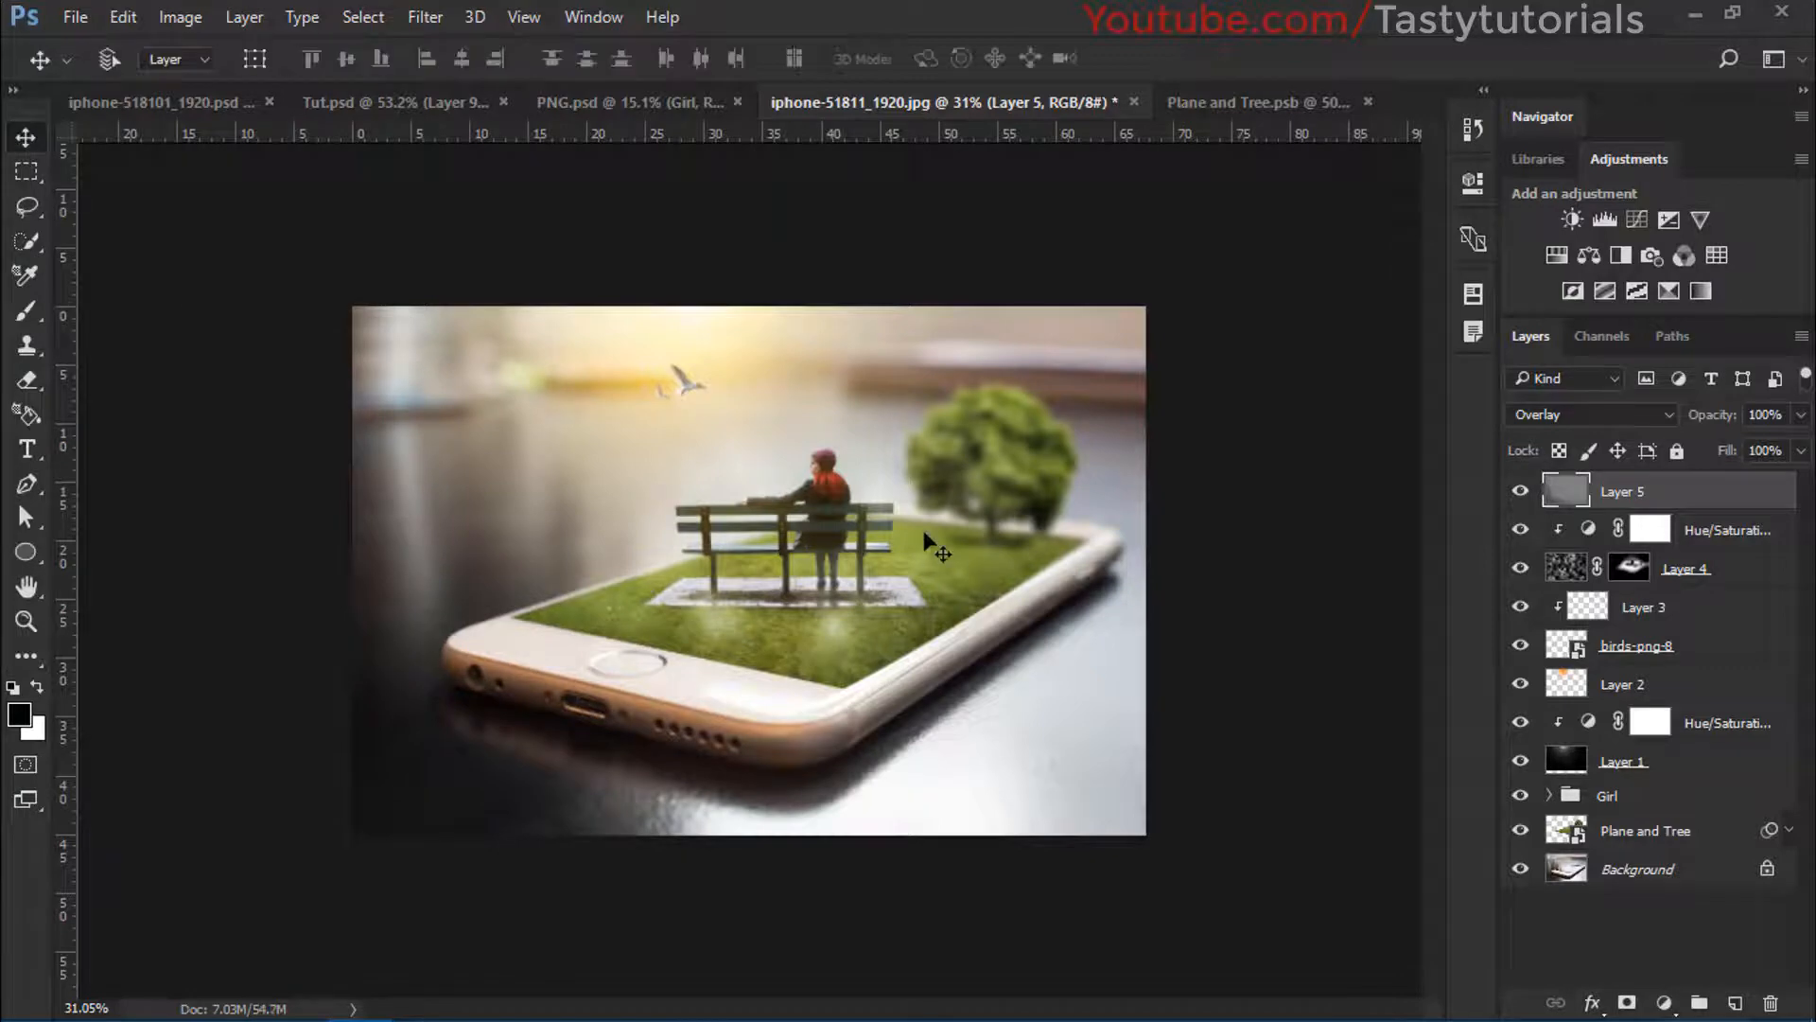
Examine the burned picture and compare it with the gray Overlay layer hidden and shown
{"action": "scroll", "coordinate": [956, 558], "scroll_direction": "up", "scroll_amount": 5}
{"action": "scroll", "coordinate": [967, 559], "scroll_direction": "up", "scroll_amount": 1}
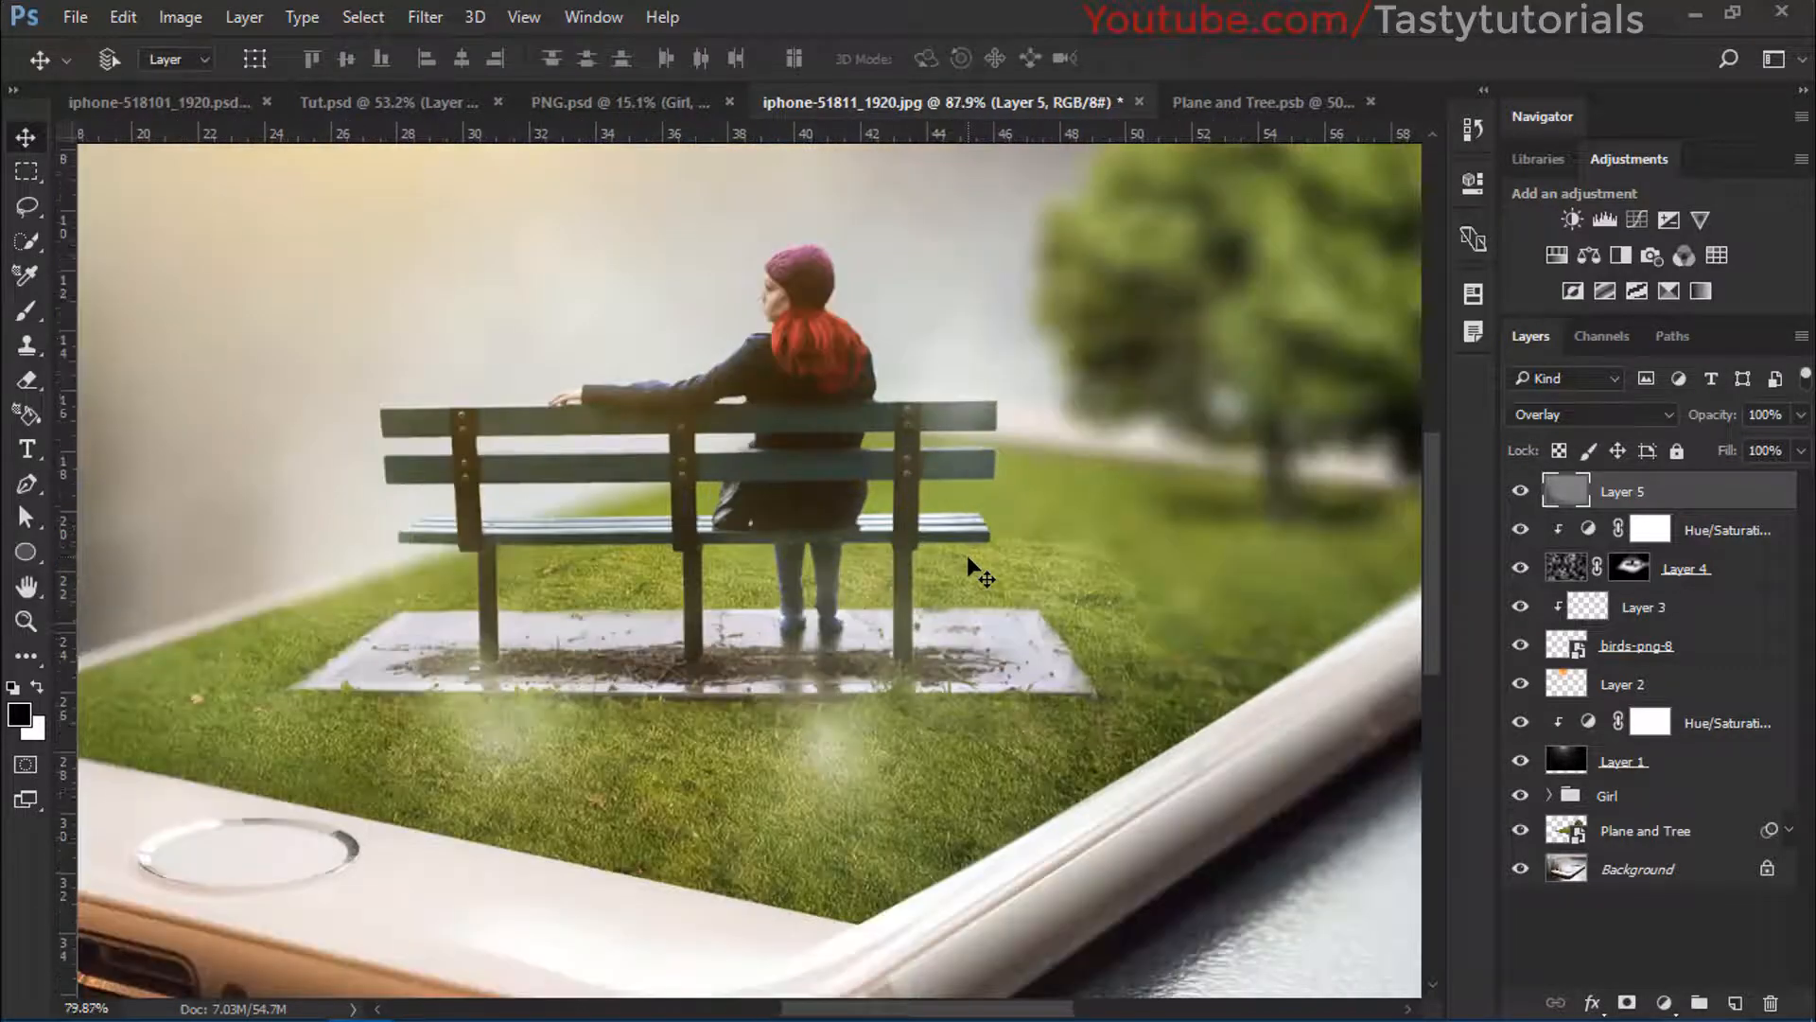
{"action": "scroll", "coordinate": [966, 558], "scroll_direction": "down", "scroll_amount": 4}
{"action": "scroll", "coordinate": [968, 559], "scroll_direction": "up", "scroll_amount": 2}
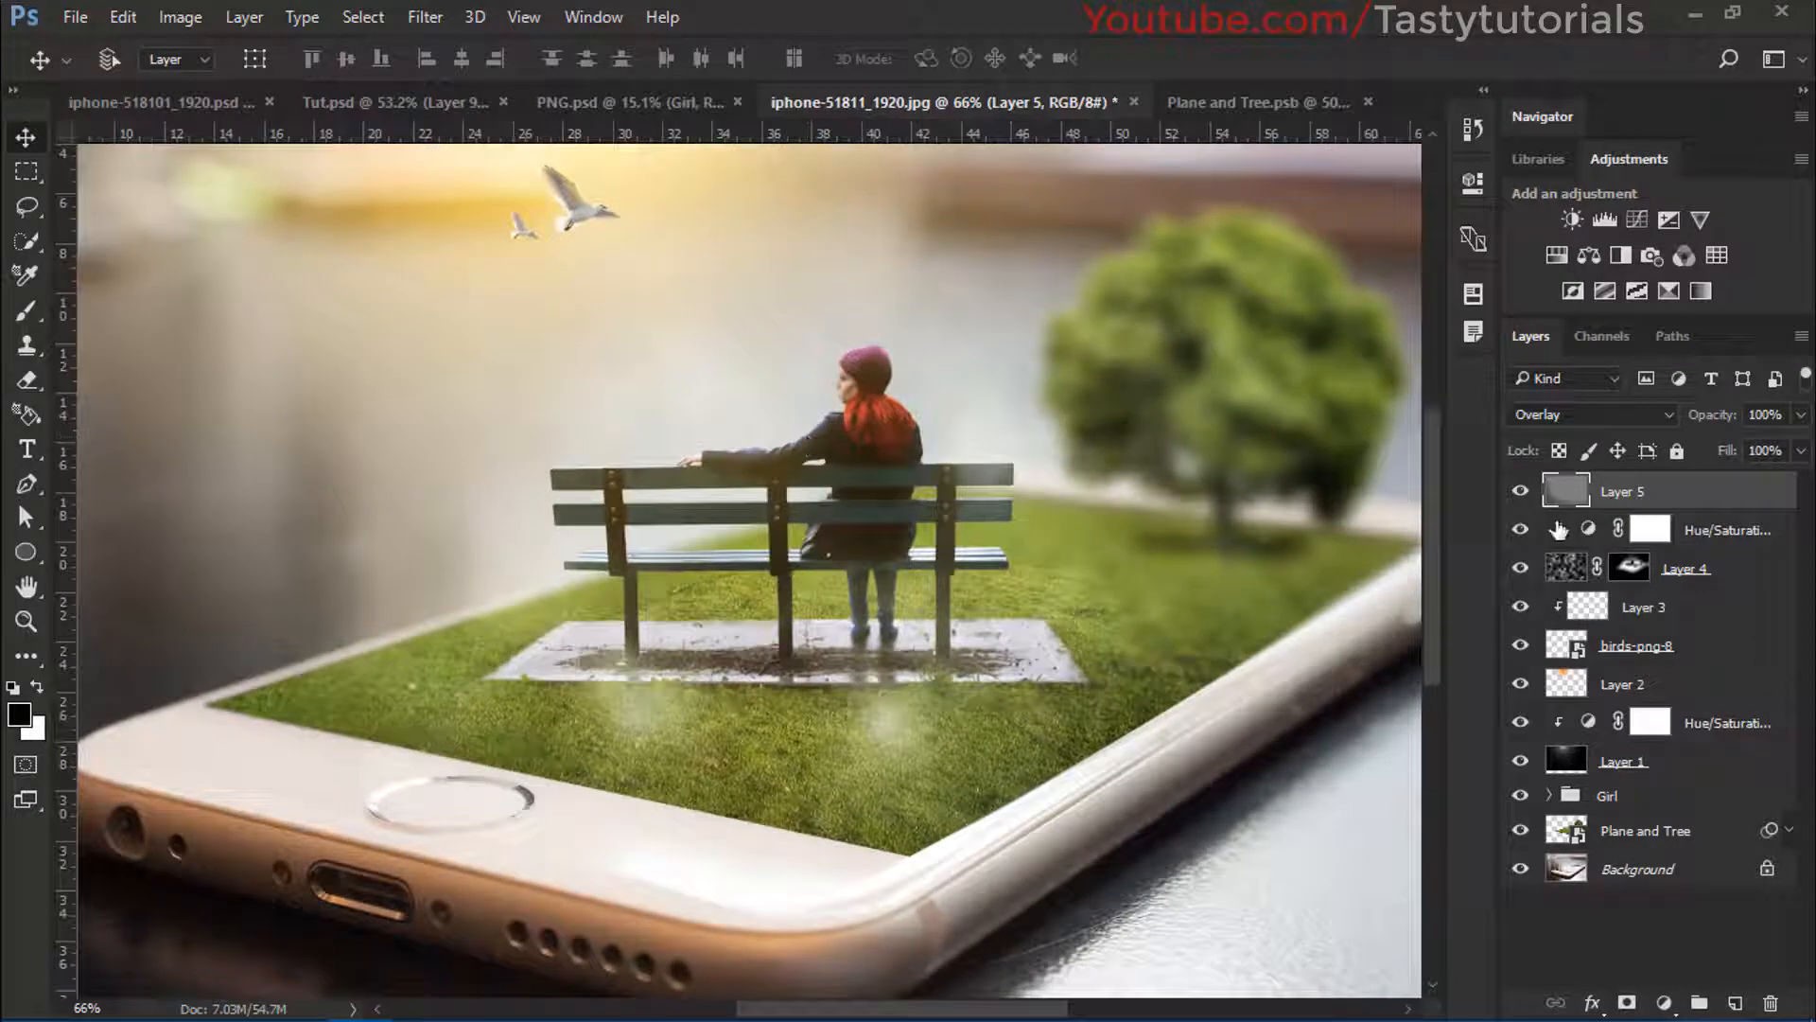
{"action": "left_click", "coordinate": [1521, 492]}
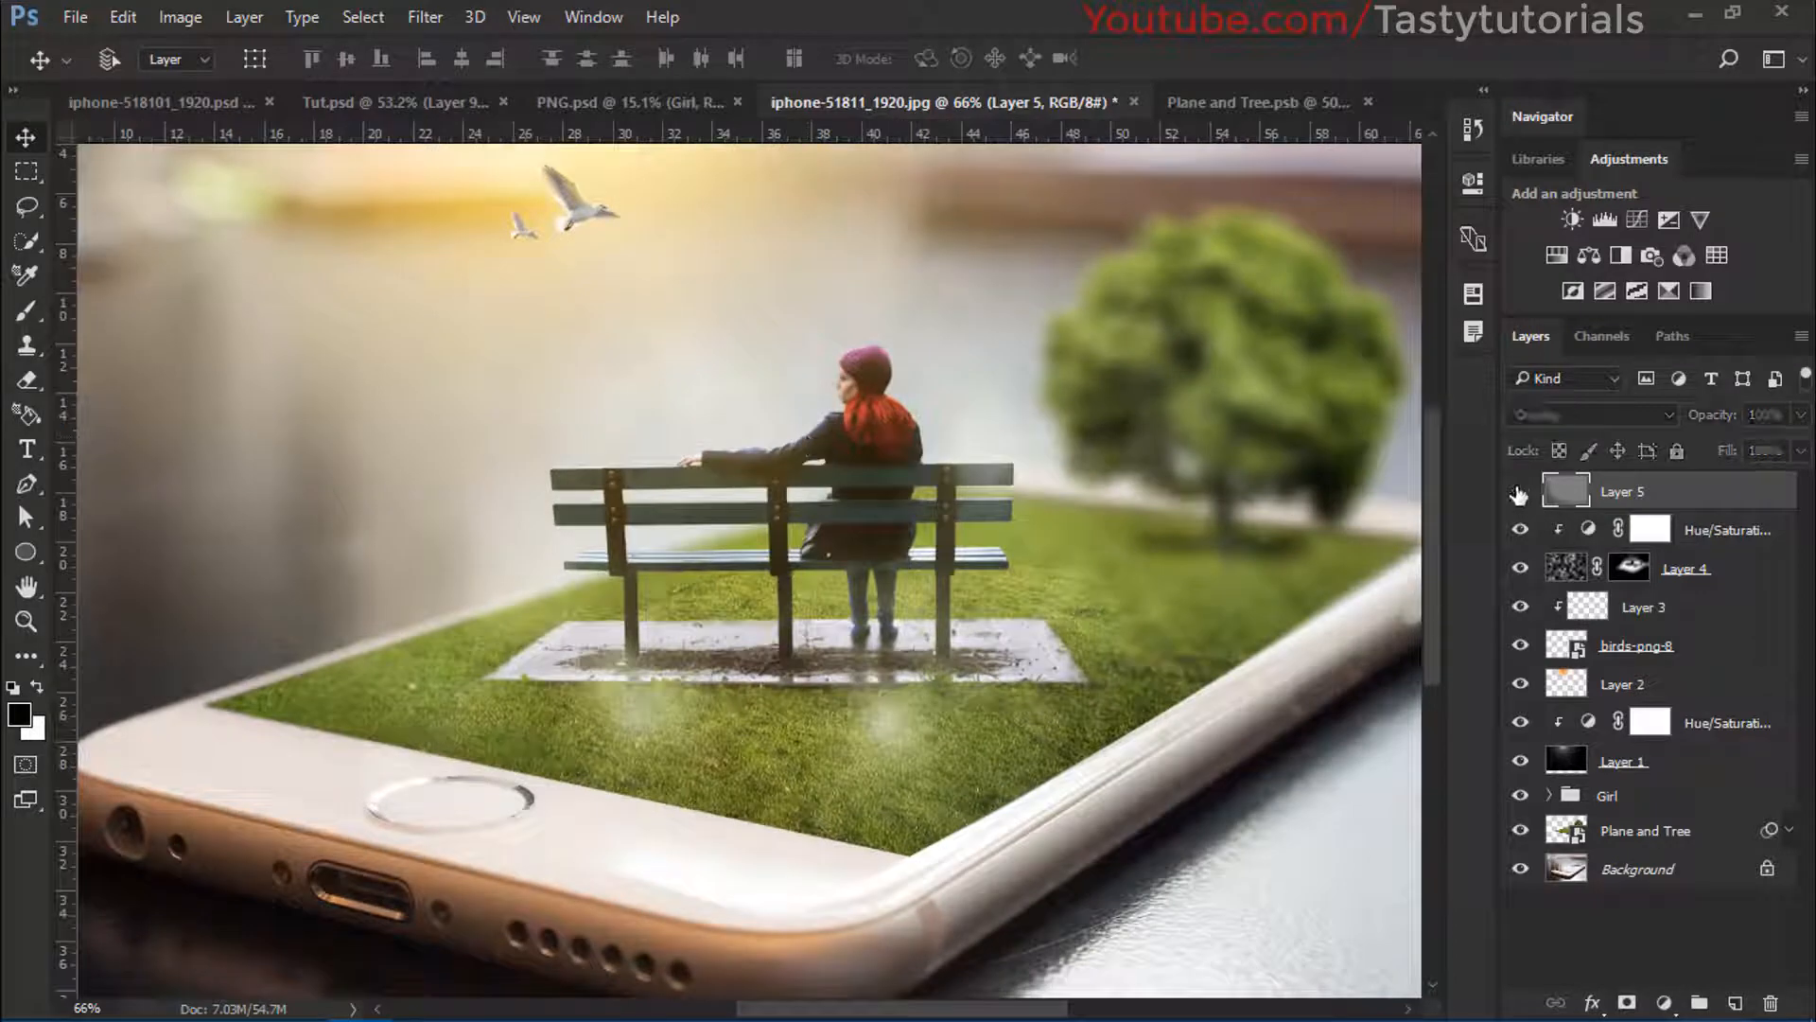
{"action": "left_click", "coordinate": [1520, 492]}
{"action": "left_click", "coordinate": [1520, 492]}
{"action": "left_click", "coordinate": [1521, 492]}
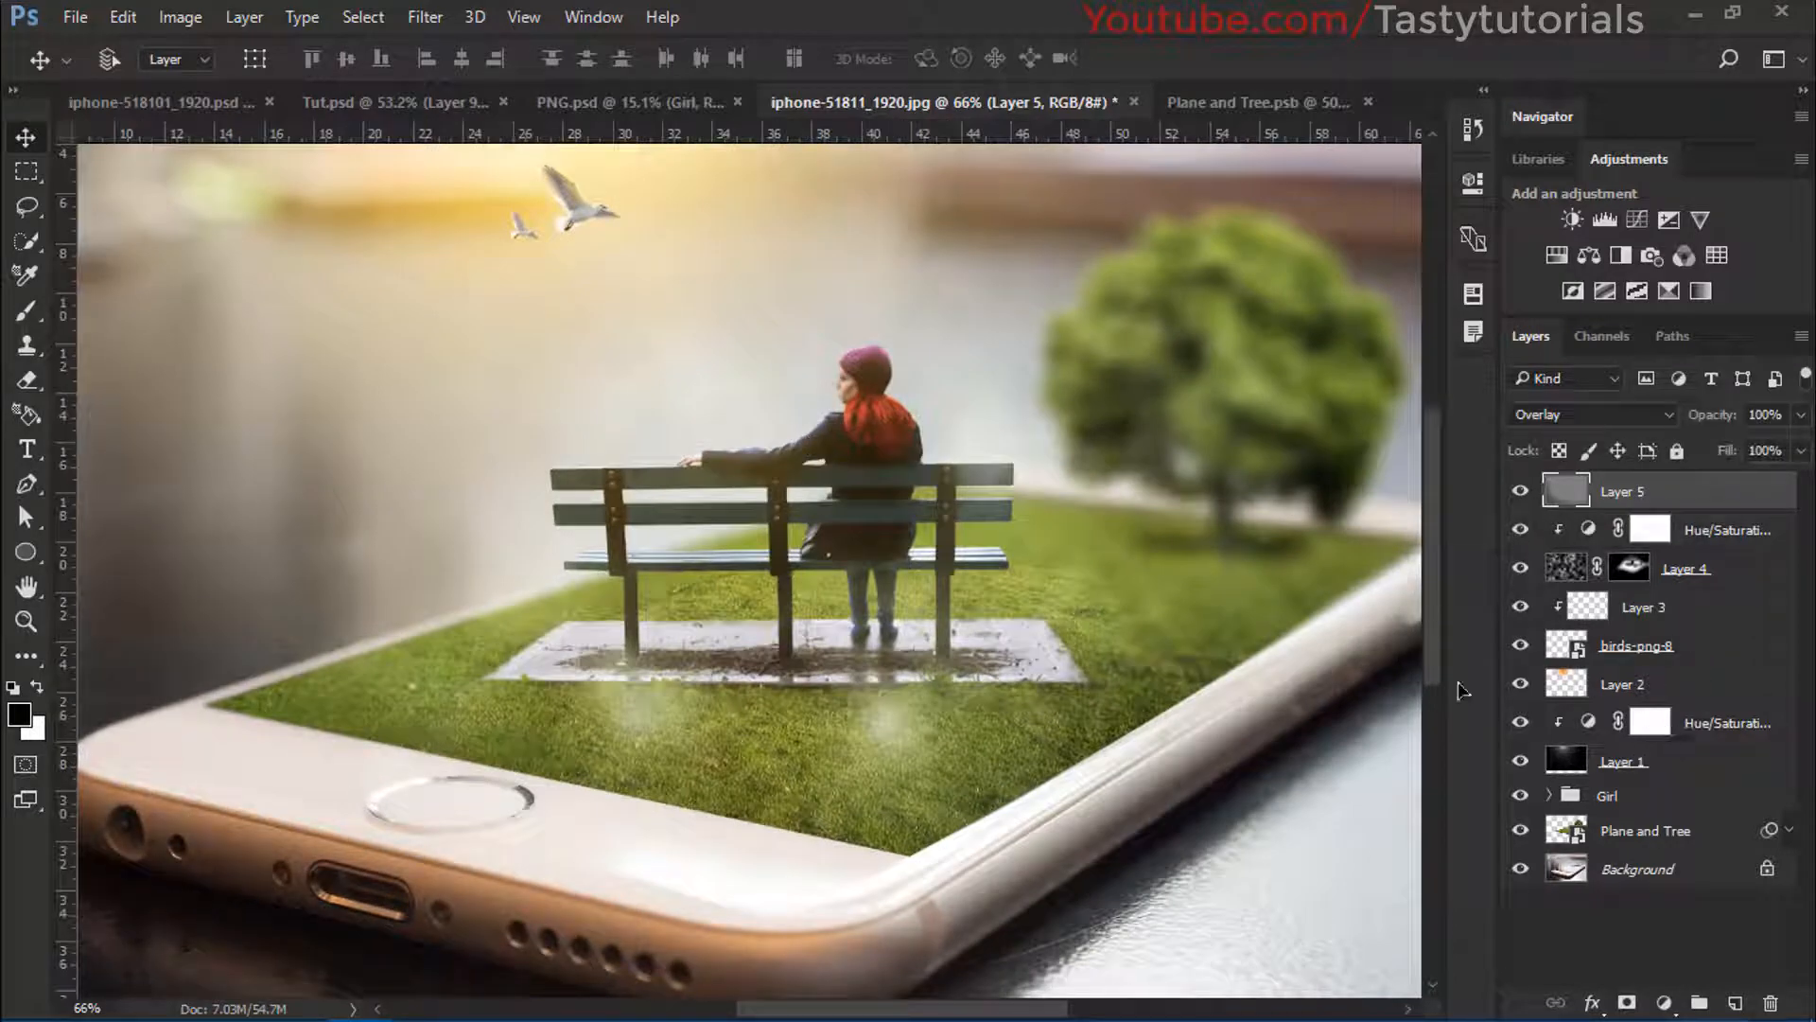
{"action": "scroll", "coordinate": [912, 689], "scroll_direction": "down", "scroll_amount": 1}
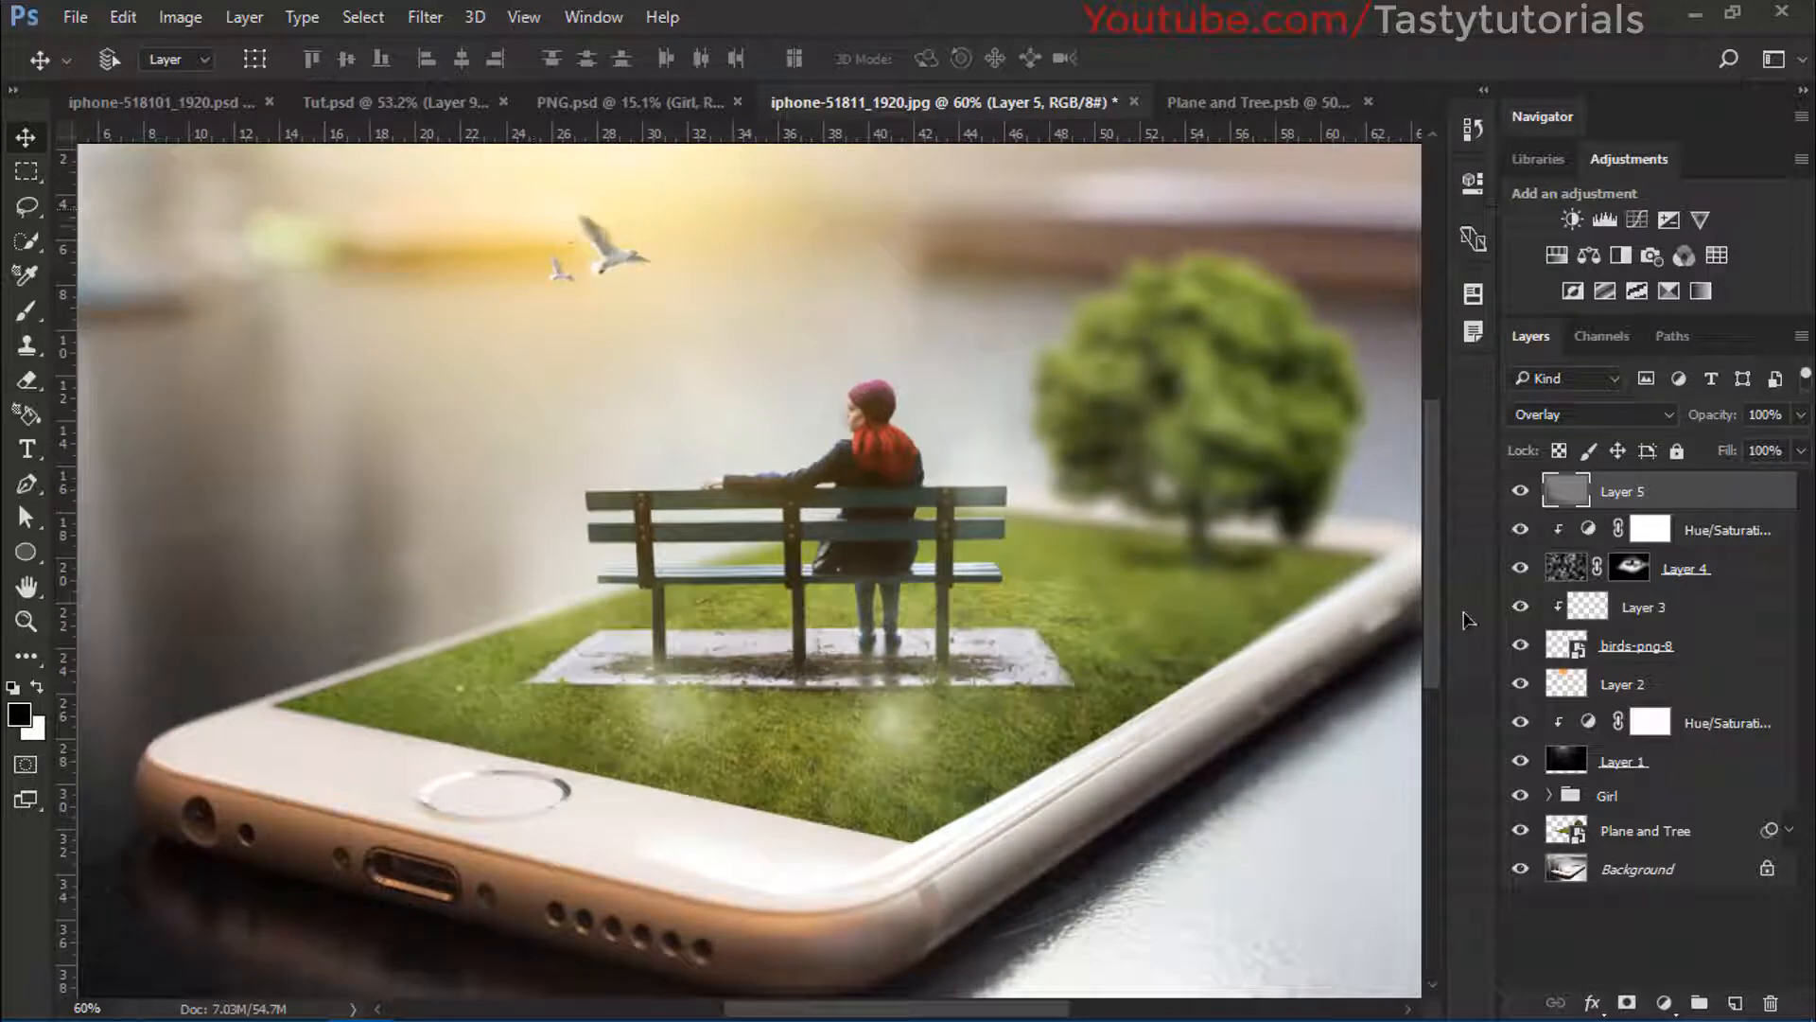
Add a new layer above the Plane and Tree layer and set the foreground color to warm yellow f7ca47
{"action": "left_click", "coordinate": [1702, 834]}
{"action": "left_click", "coordinate": [1735, 1002]}
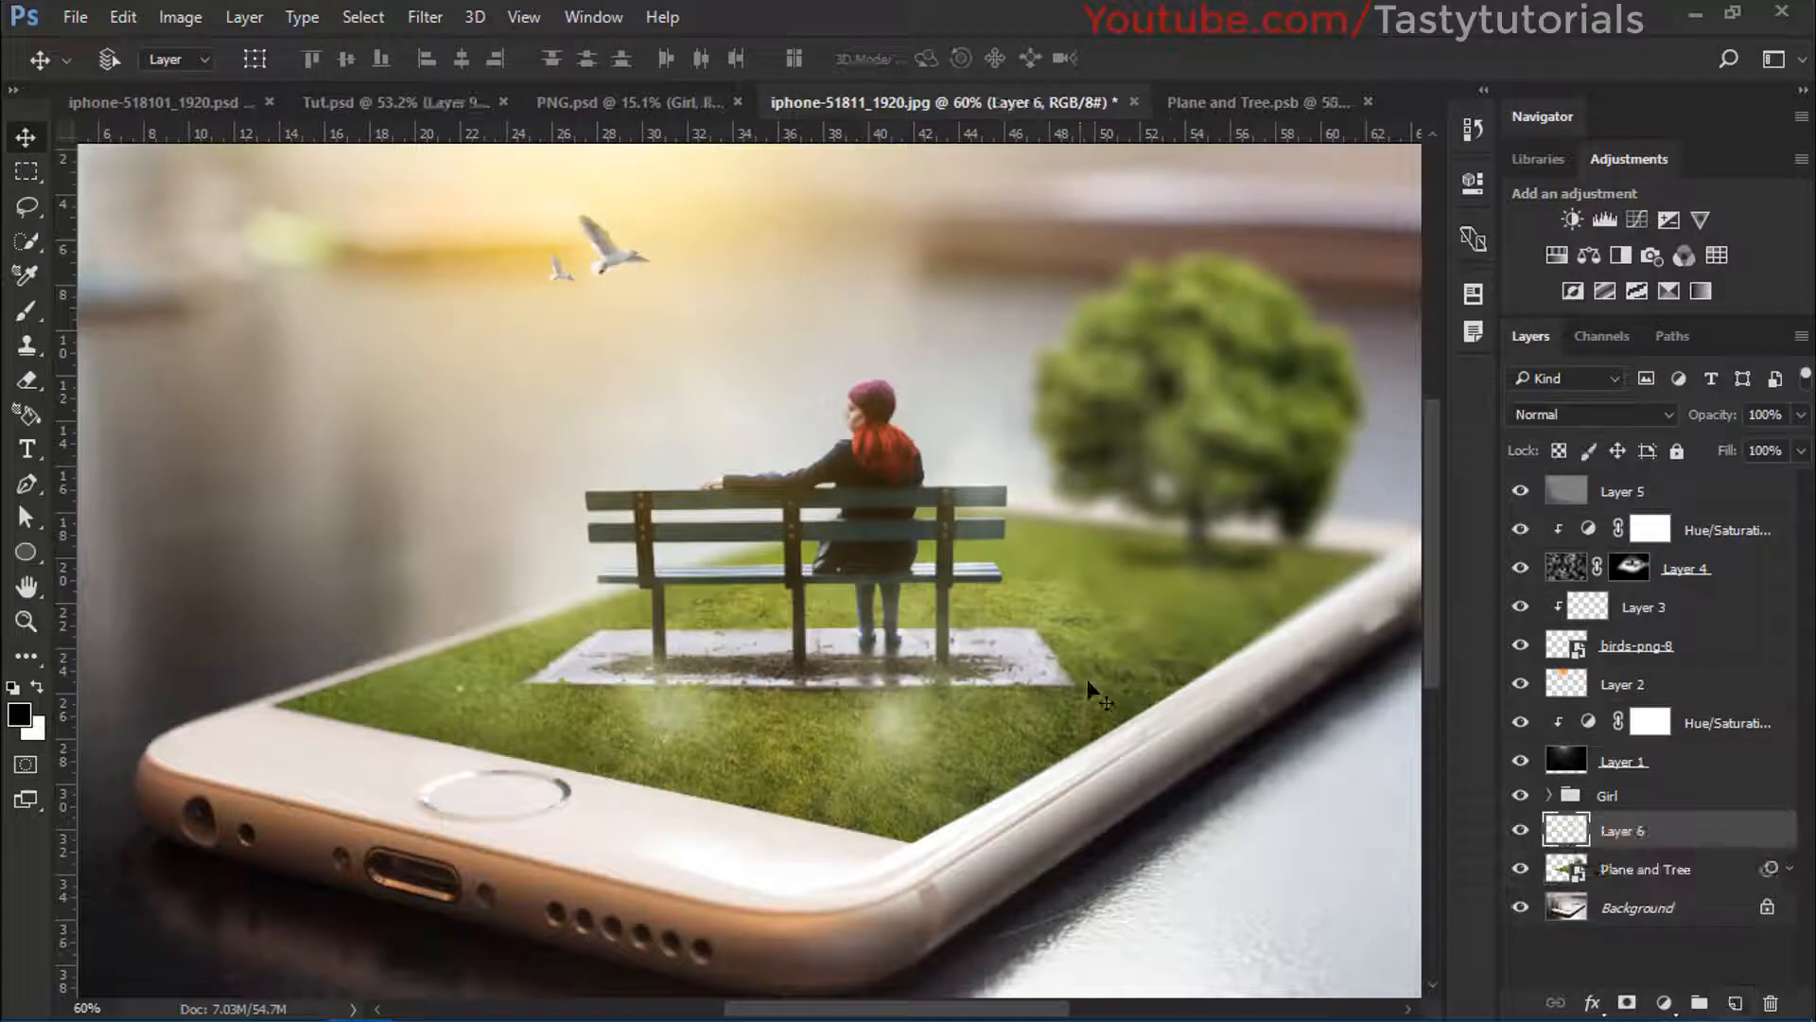
{"action": "key", "text": "b"}
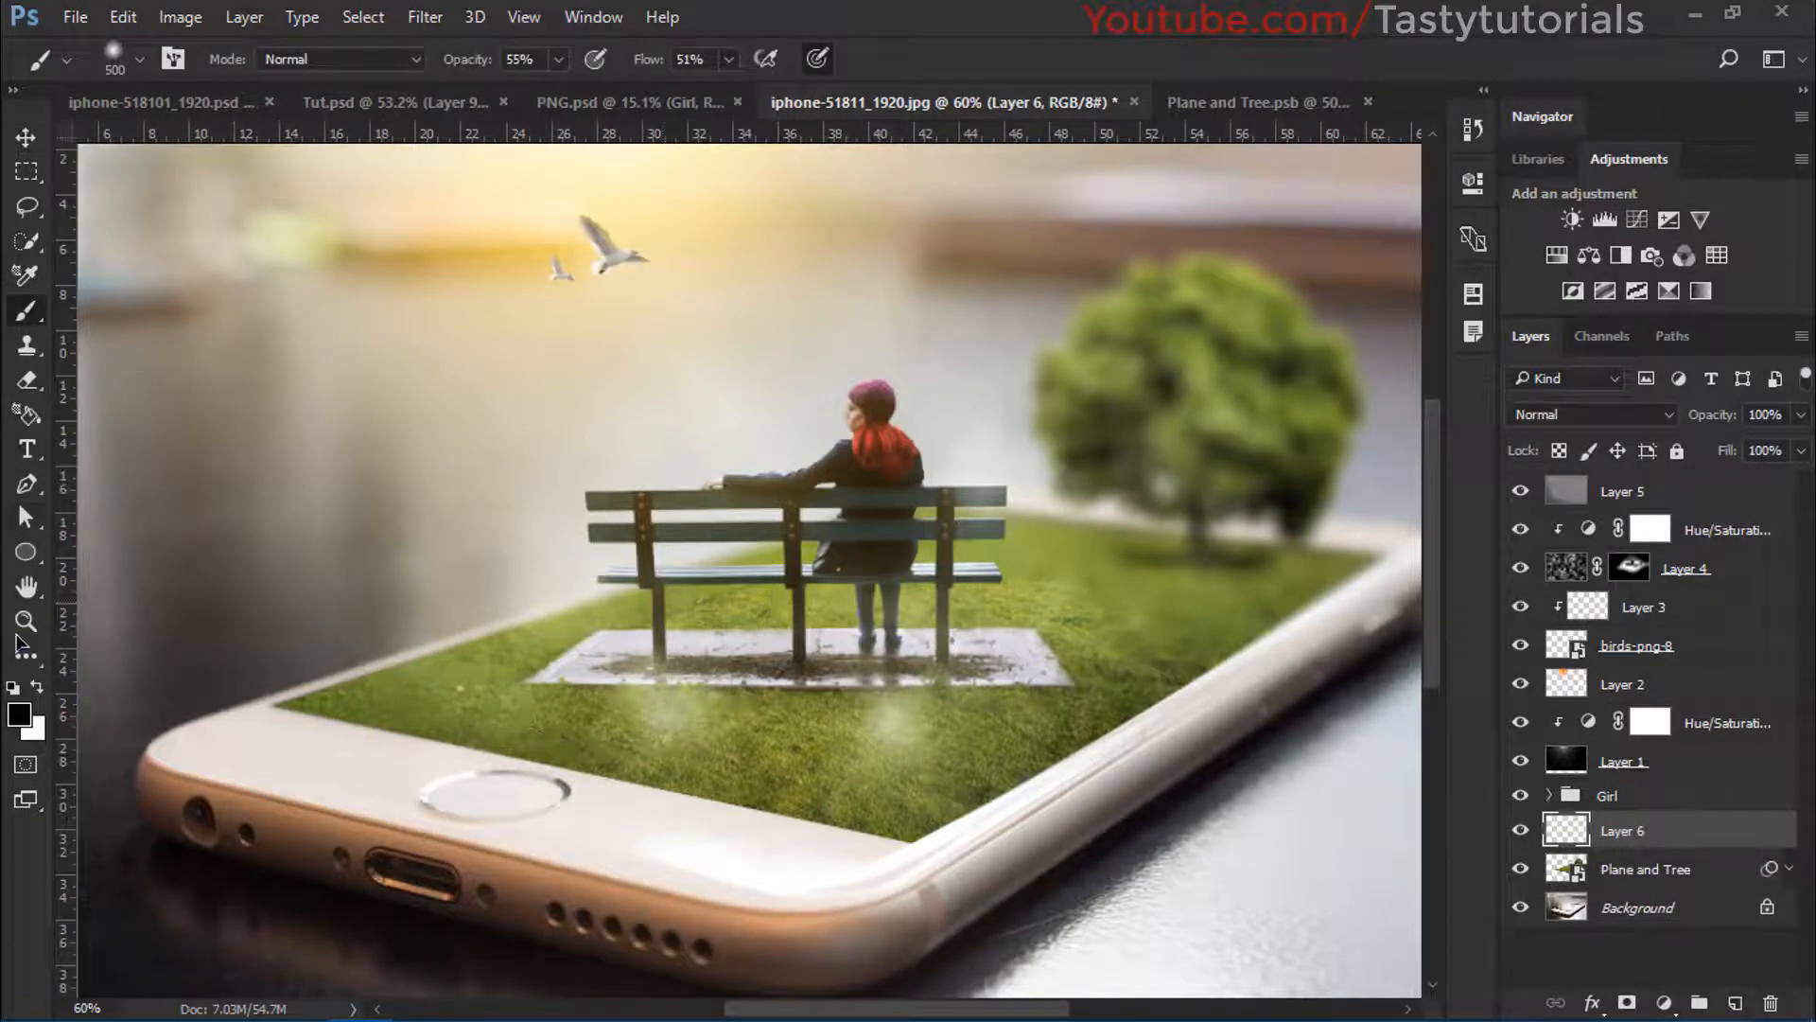
{"action": "left_click", "coordinate": [22, 717]}
{"action": "left_click_drag", "start_coordinate": [717, 175], "coordinate": [767, 178]}
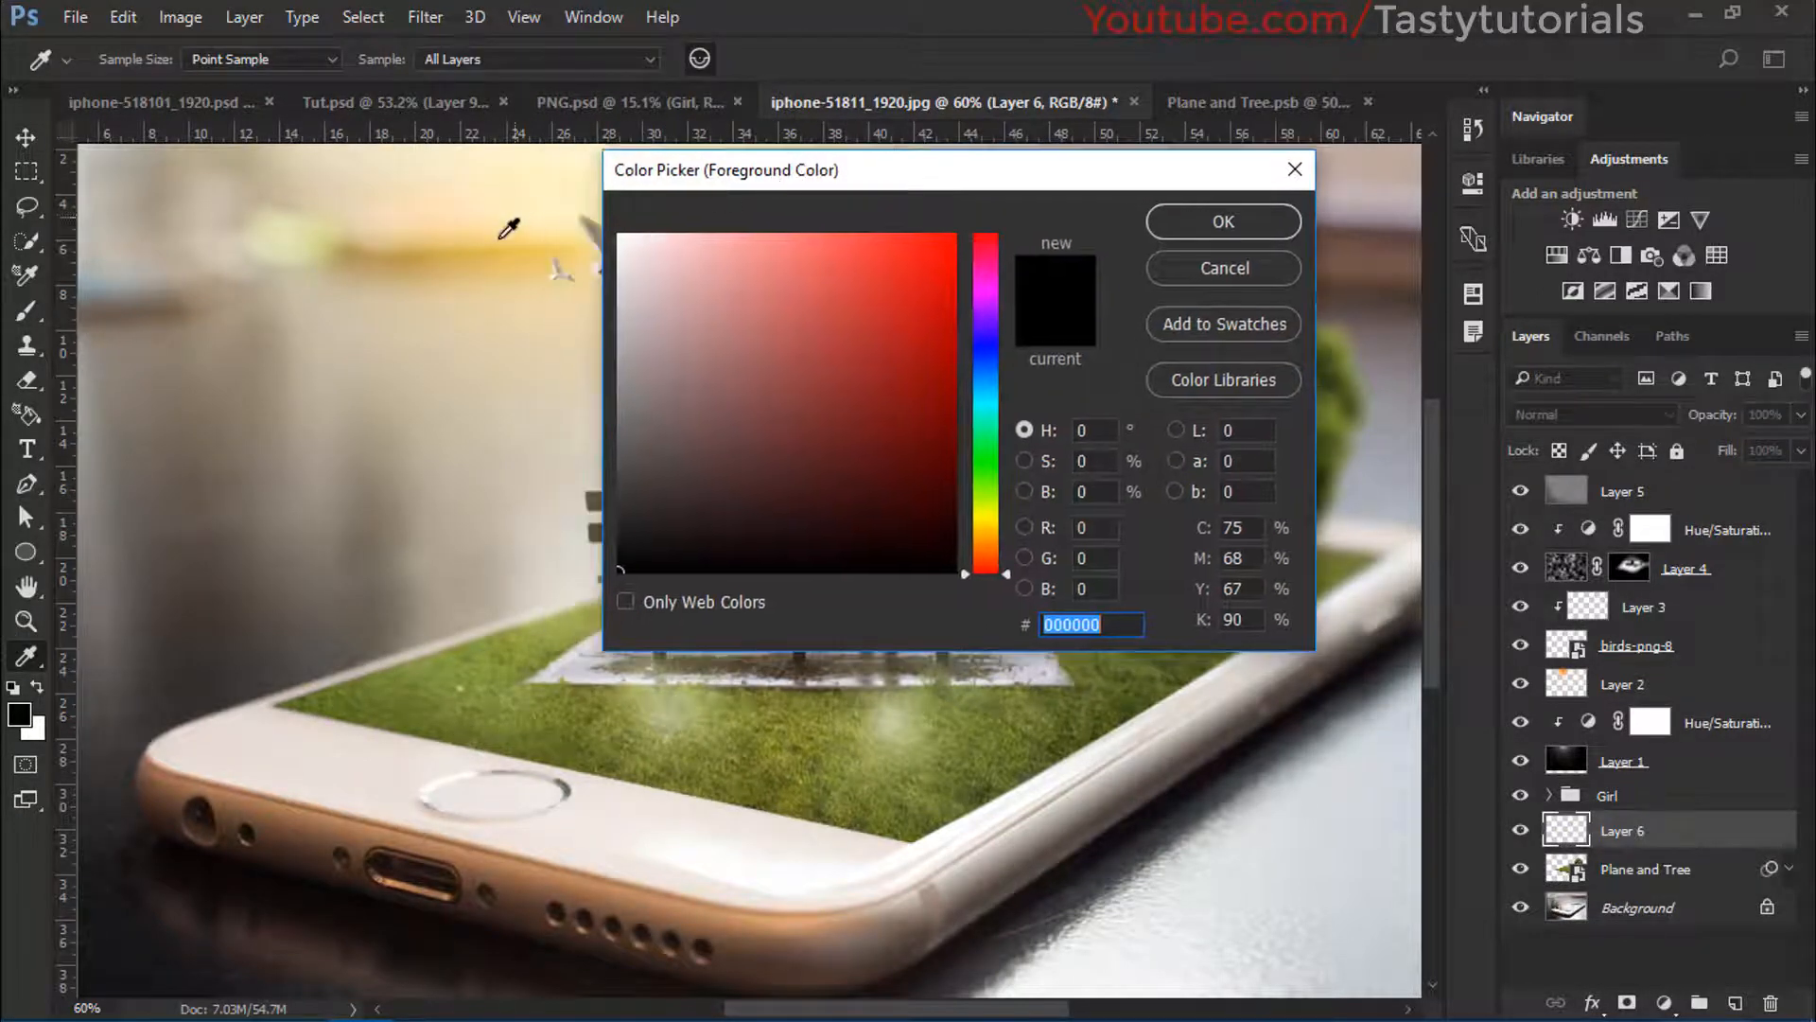
{"action": "left_click", "coordinate": [500, 238]}
{"action": "left_click", "coordinate": [854, 245]}
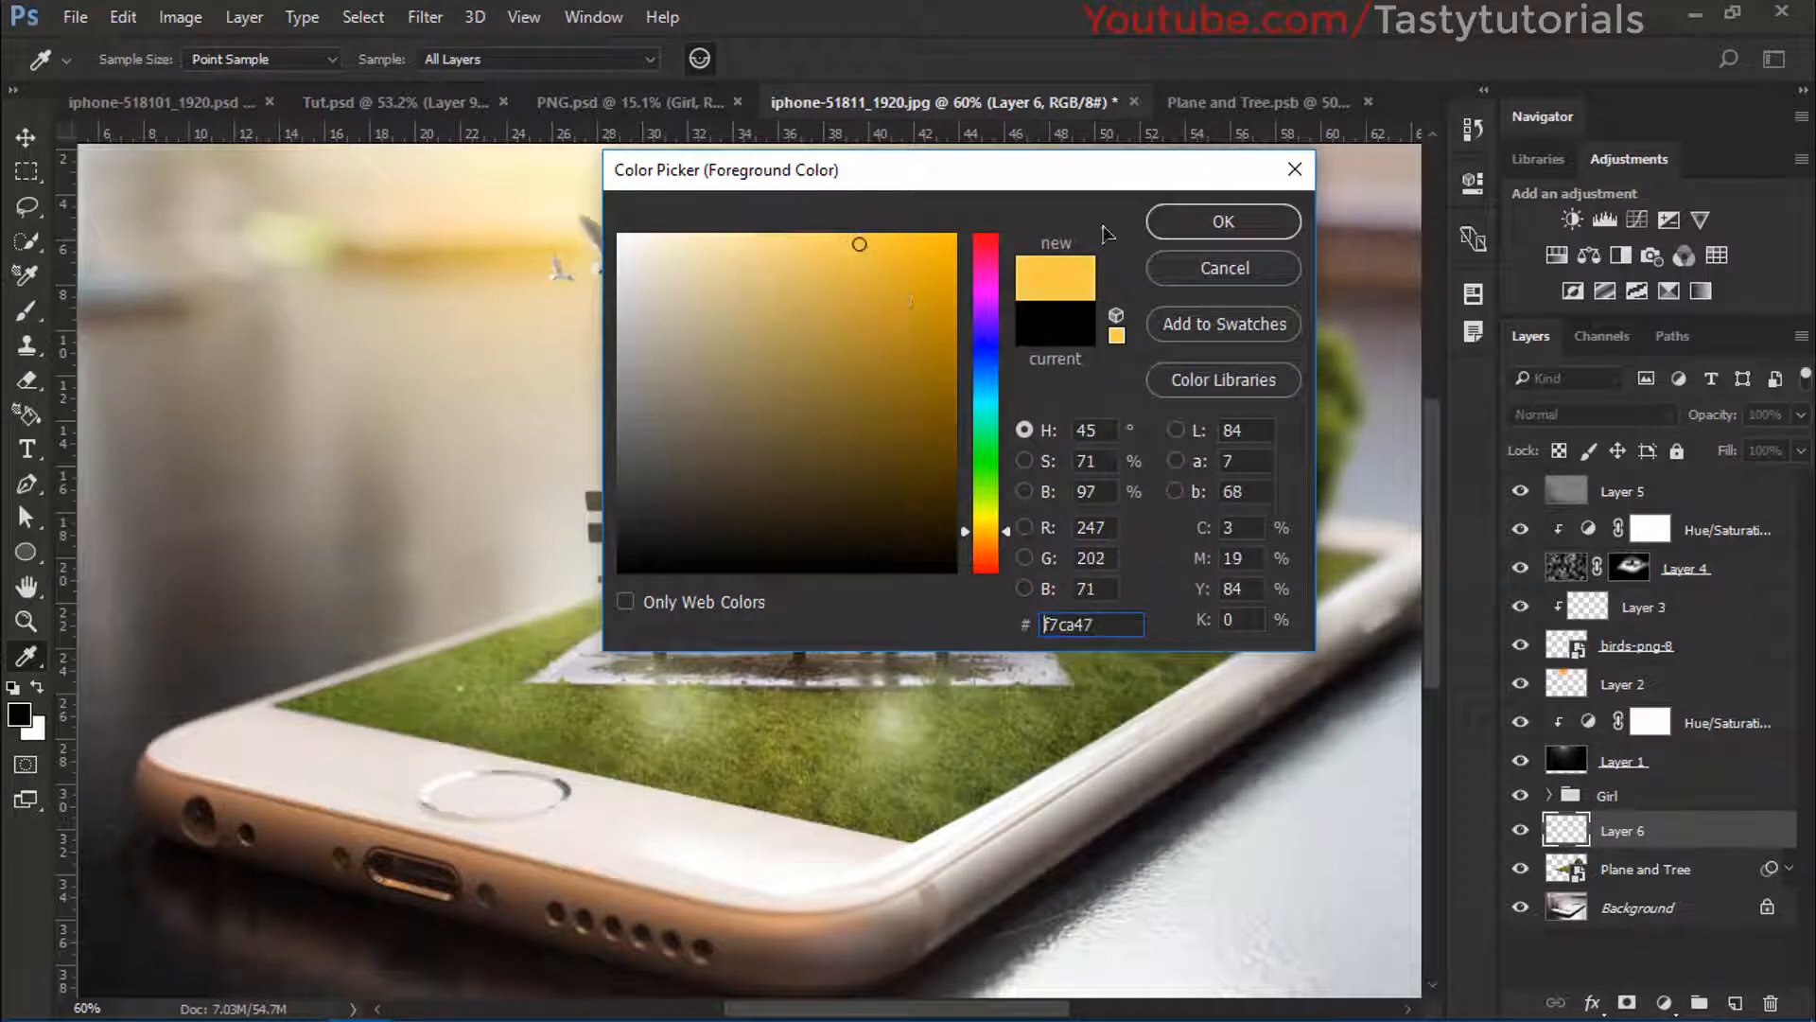
{"action": "left_click", "coordinate": [1215, 223]}
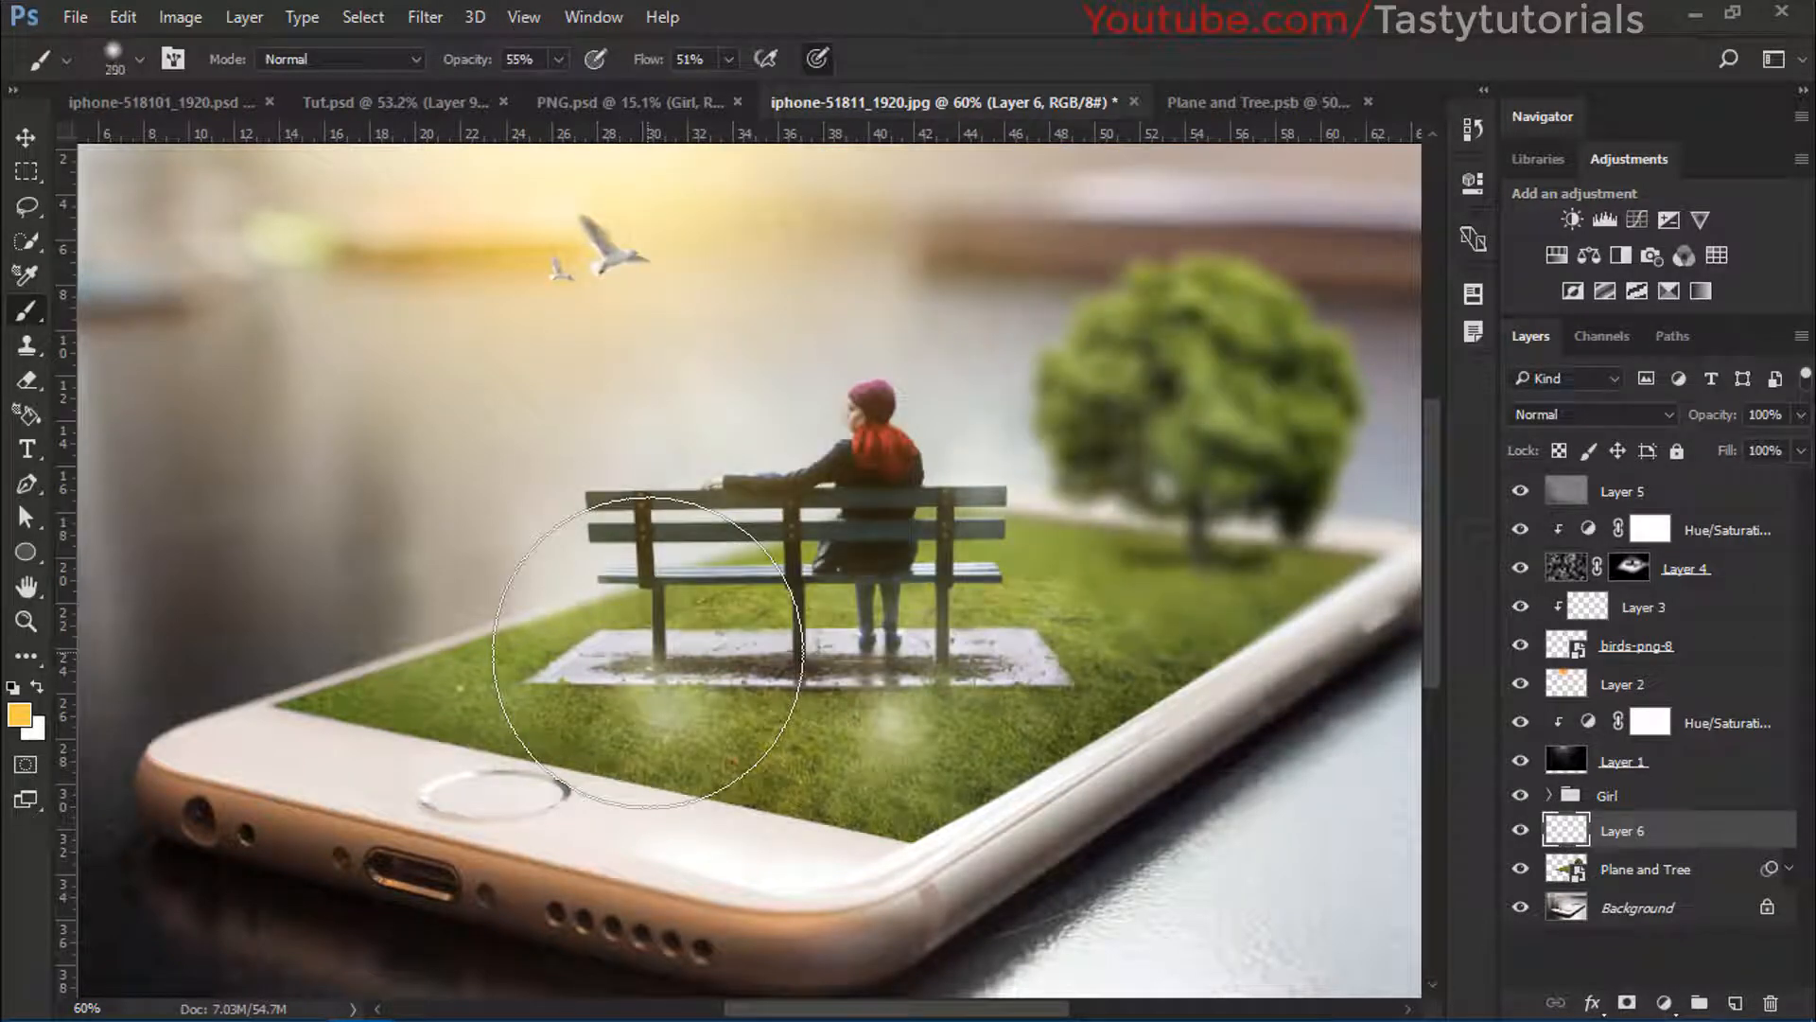
Reduce the brush to 150 px and paint soft yellow light over the grass around the bench and near the lawn's edges
{"action": "key", "text": "["}
{"action": "key", "text": "["}
{"action": "key", "text": "["}
{"action": "key", "text": "["}
{"action": "key", "text": "["}
{"action": "key", "text": "["}
{"action": "scroll", "coordinate": [692, 650], "scroll_direction": "up", "scroll_amount": 3}
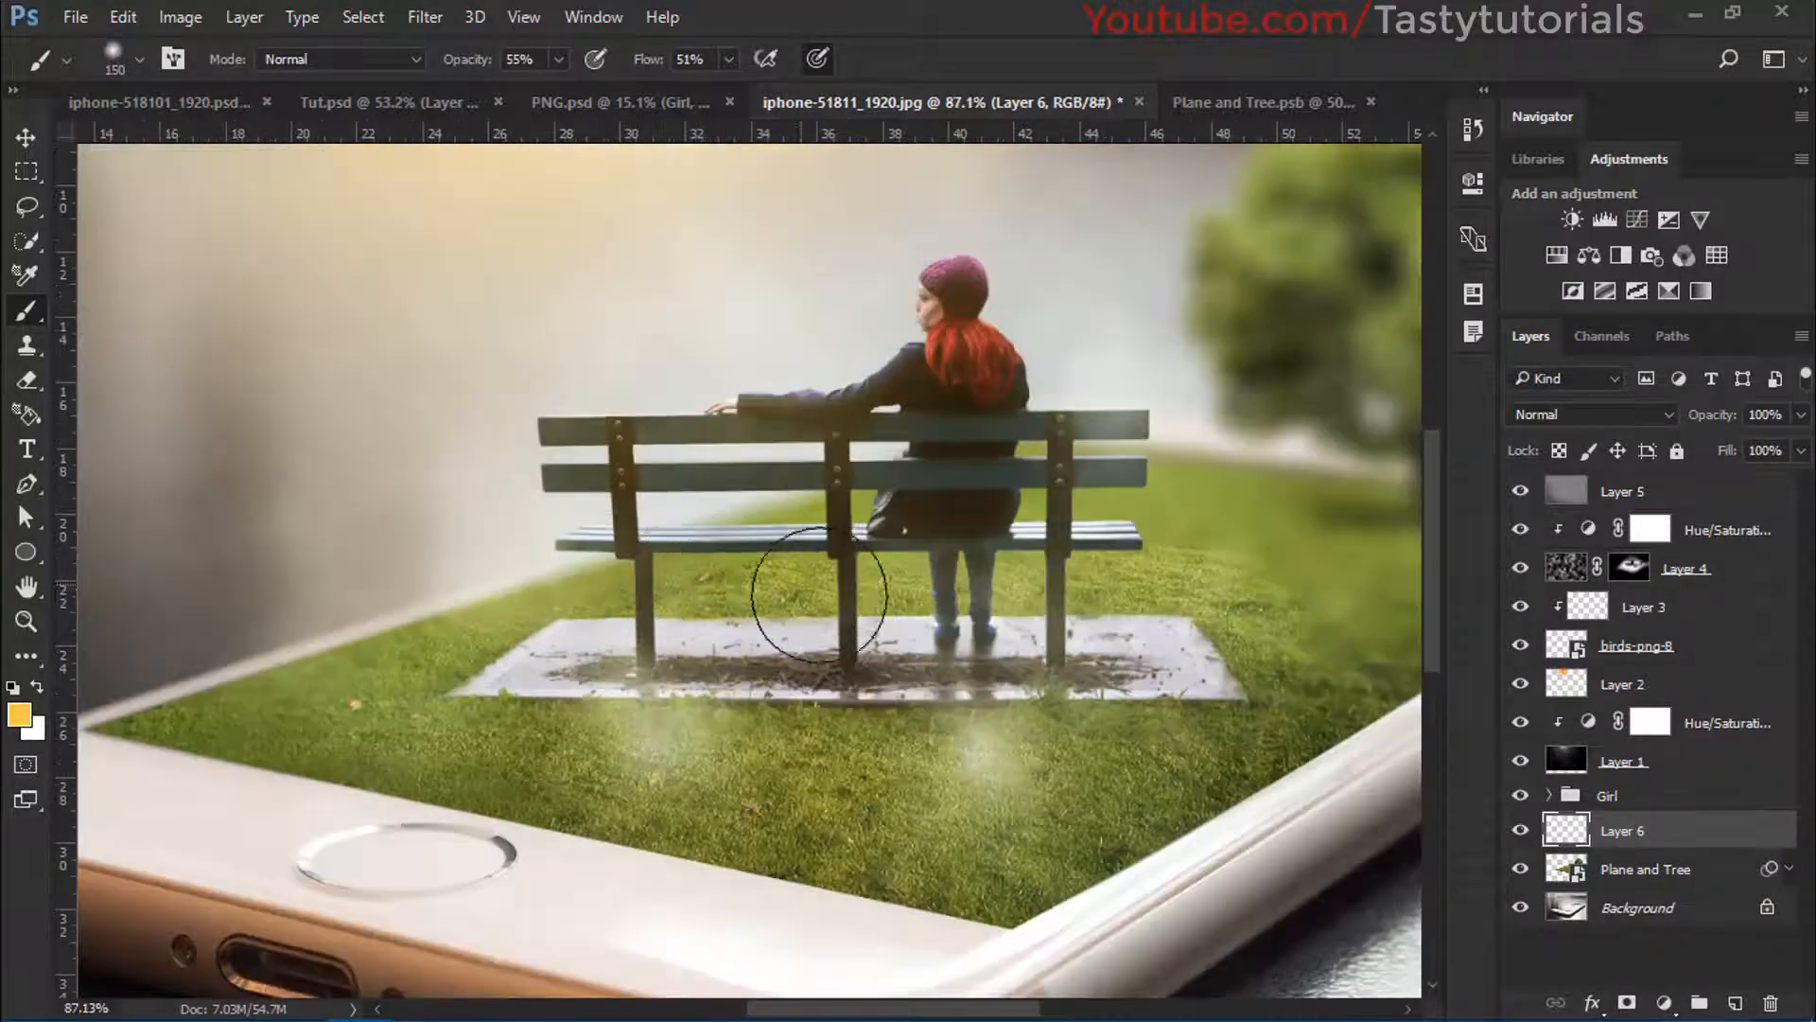
{"action": "left_click_drag", "start_coordinate": [778, 595], "coordinate": [696, 599]}
{"action": "mouse_move", "coordinate": [1050, 596]}
{"action": "left_mouse_down"}
{"action": "mouse_move", "coordinate": [1197, 555]}
{"action": "mouse_move", "coordinate": [1281, 681]}
{"action": "mouse_move", "coordinate": [871, 791]}
{"action": "left_mouse_up"}
{"action": "left_click_drag", "start_coordinate": [608, 789], "coordinate": [551, 784]}
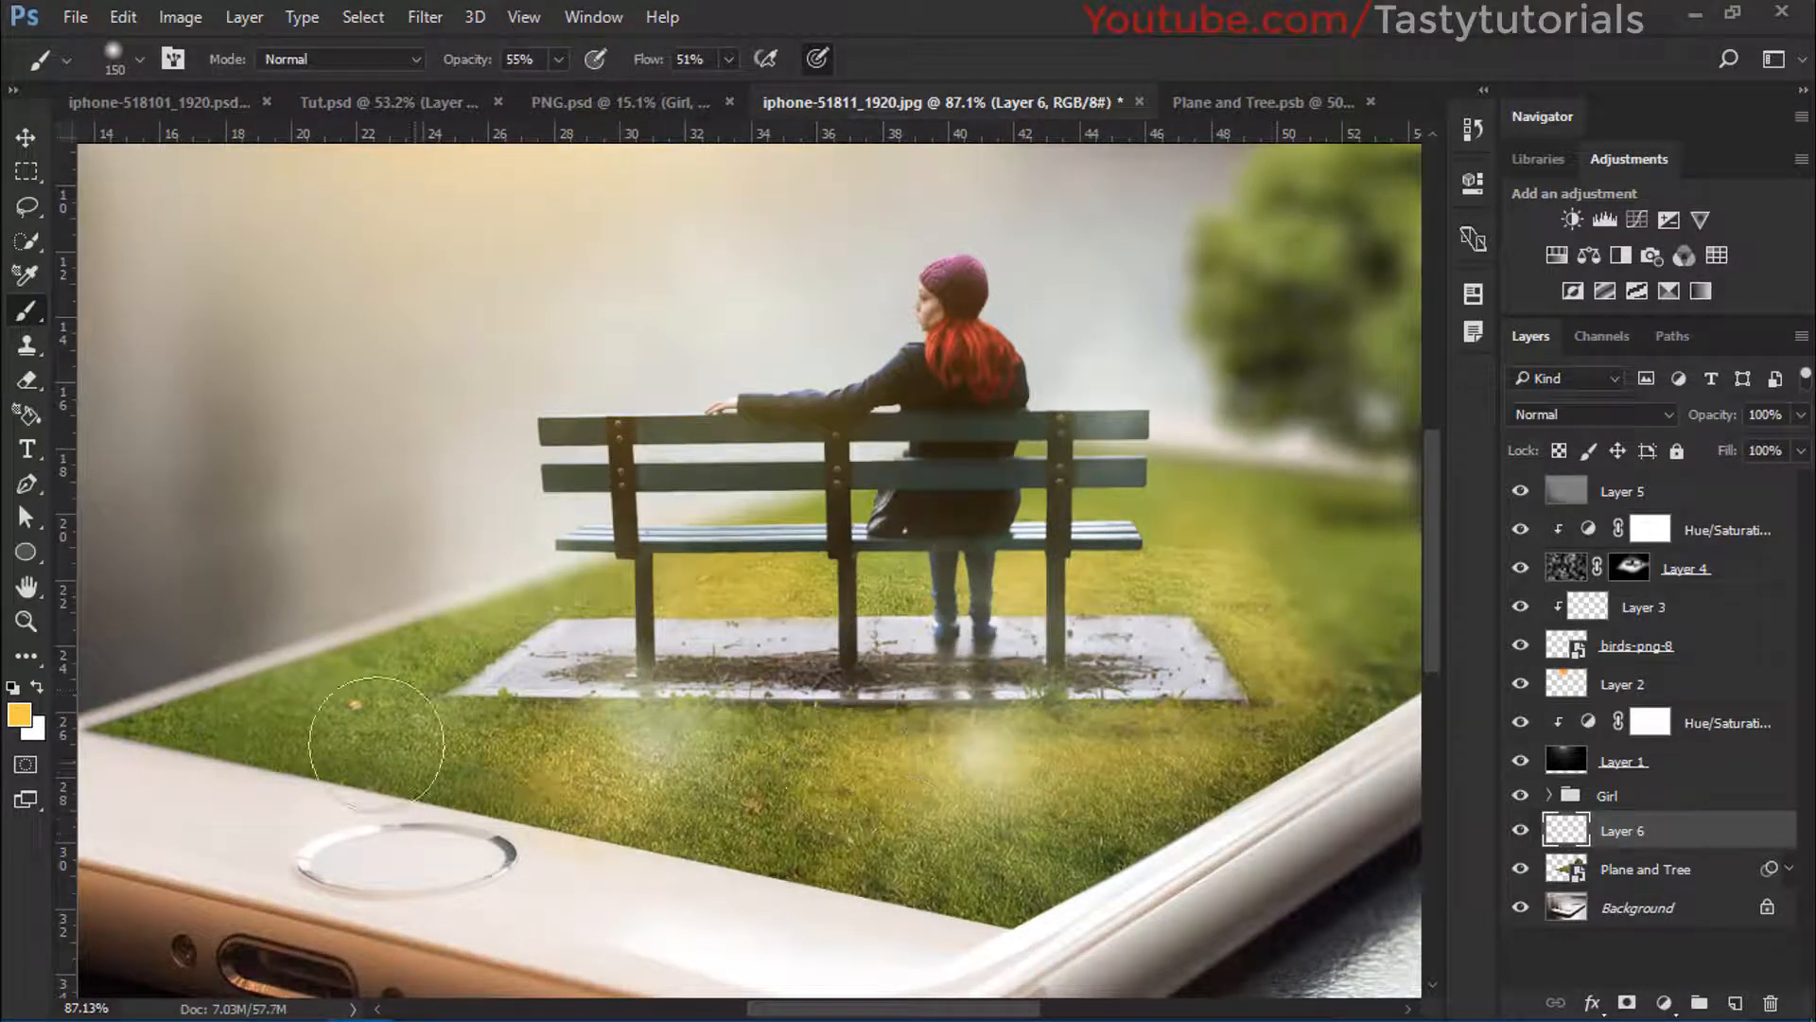
{"action": "left_click_drag", "start_coordinate": [378, 738], "coordinate": [298, 704]}
{"action": "mouse_move", "coordinate": [1319, 597]}
{"action": "left_mouse_down"}
{"action": "mouse_move", "coordinate": [1262, 522]}
{"action": "mouse_move", "coordinate": [1349, 627]}
{"action": "left_mouse_up"}
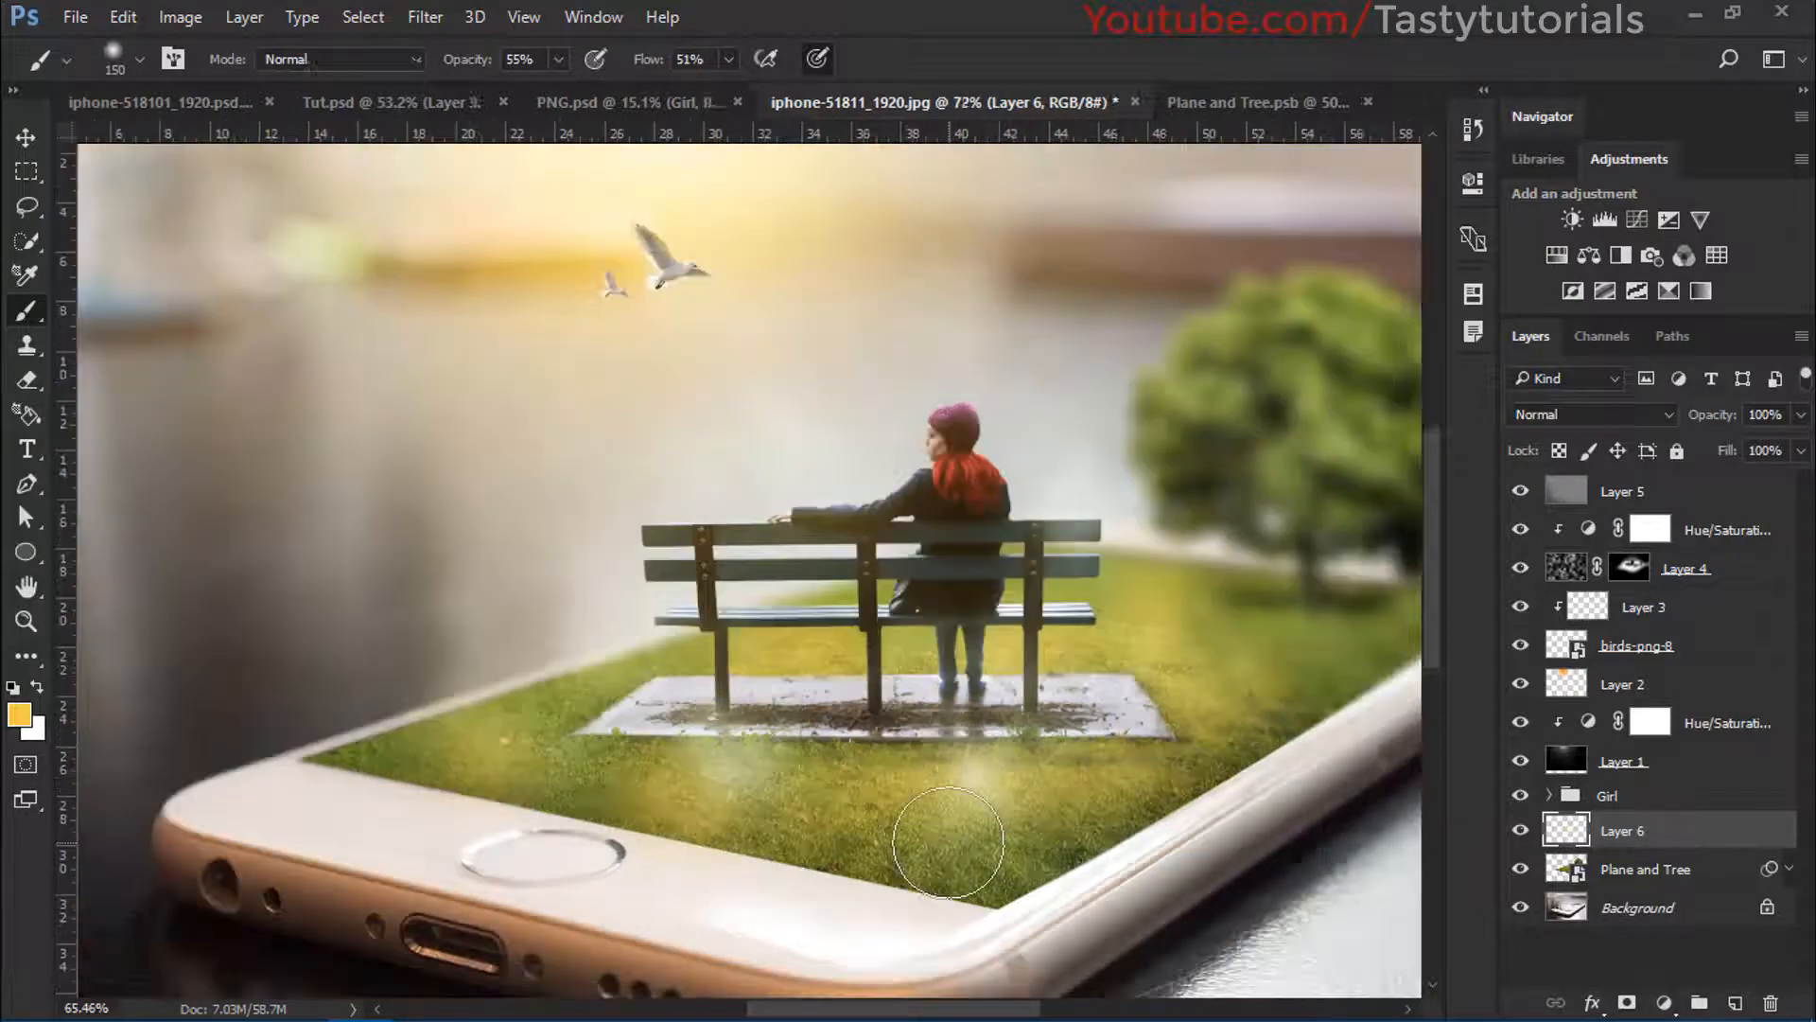
Set the blend mode of the yellow grass light on Layer 6 to Soft Light
{"action": "scroll", "coordinate": [955, 833], "scroll_direction": "down", "scroll_amount": 2}
{"action": "left_click", "coordinate": [1593, 415]}
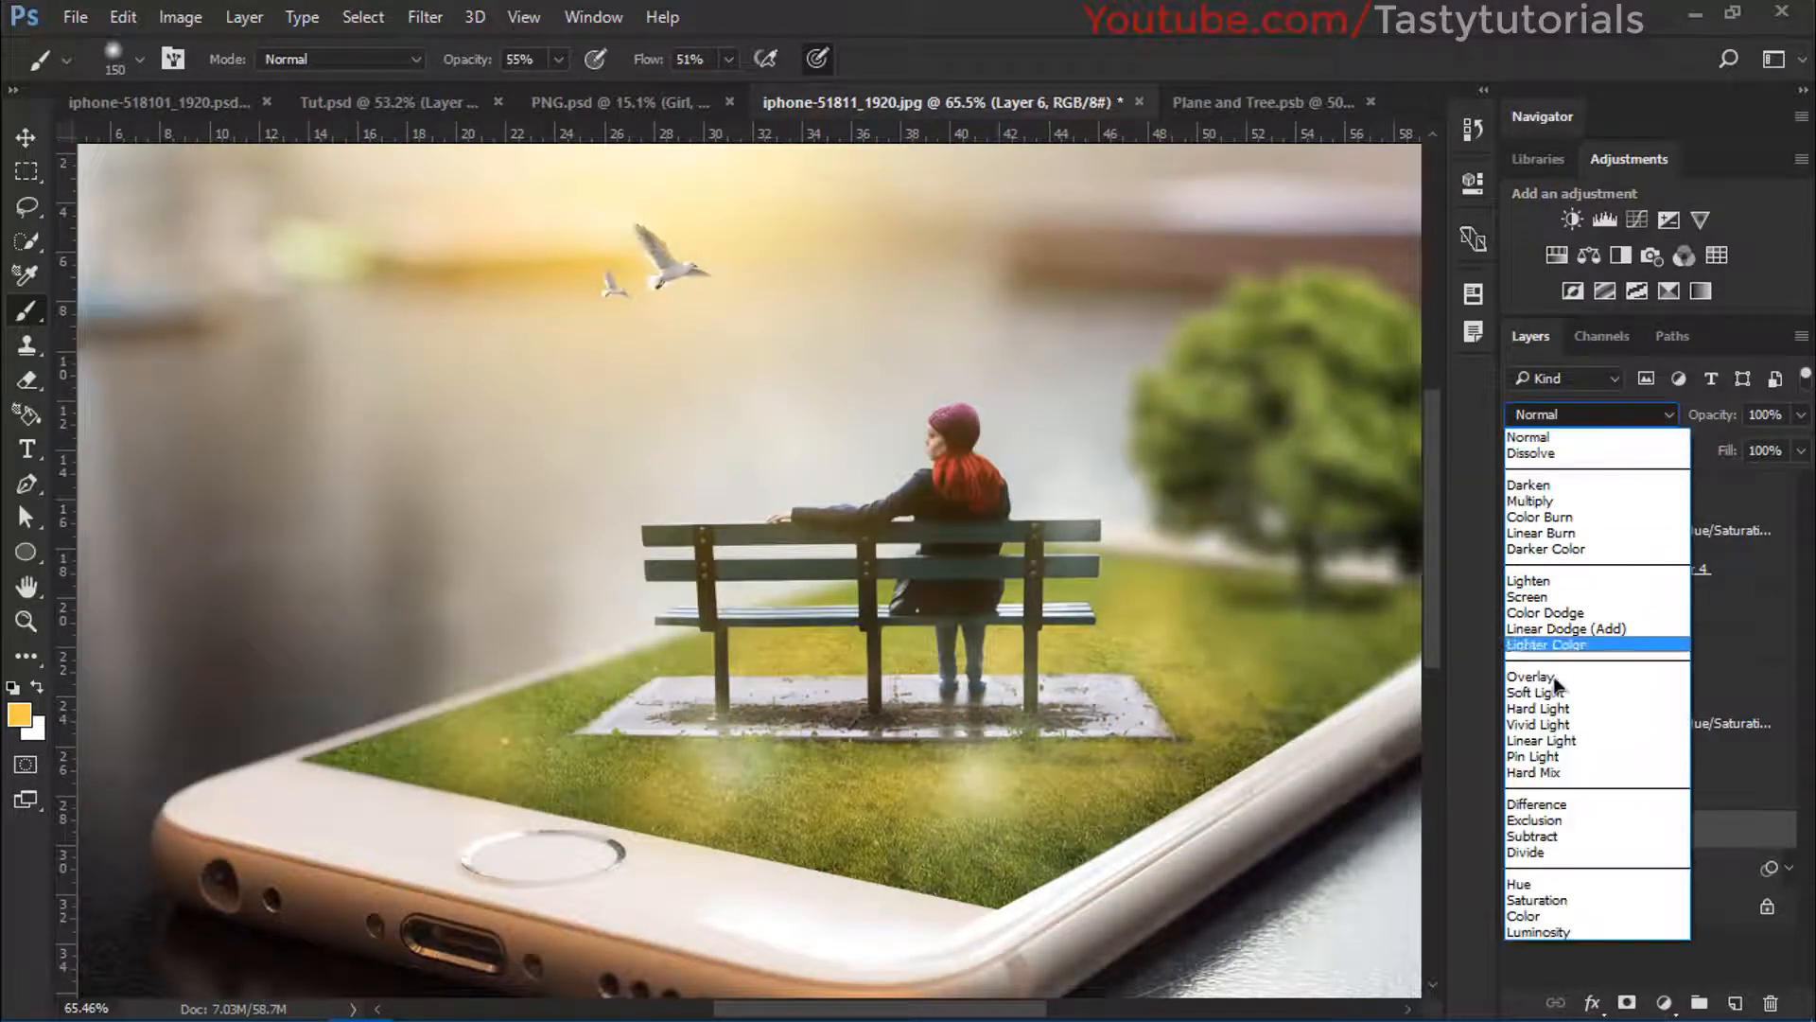
{"action": "left_click", "coordinate": [1515, 691]}
{"action": "left_click", "coordinate": [25, 138]}
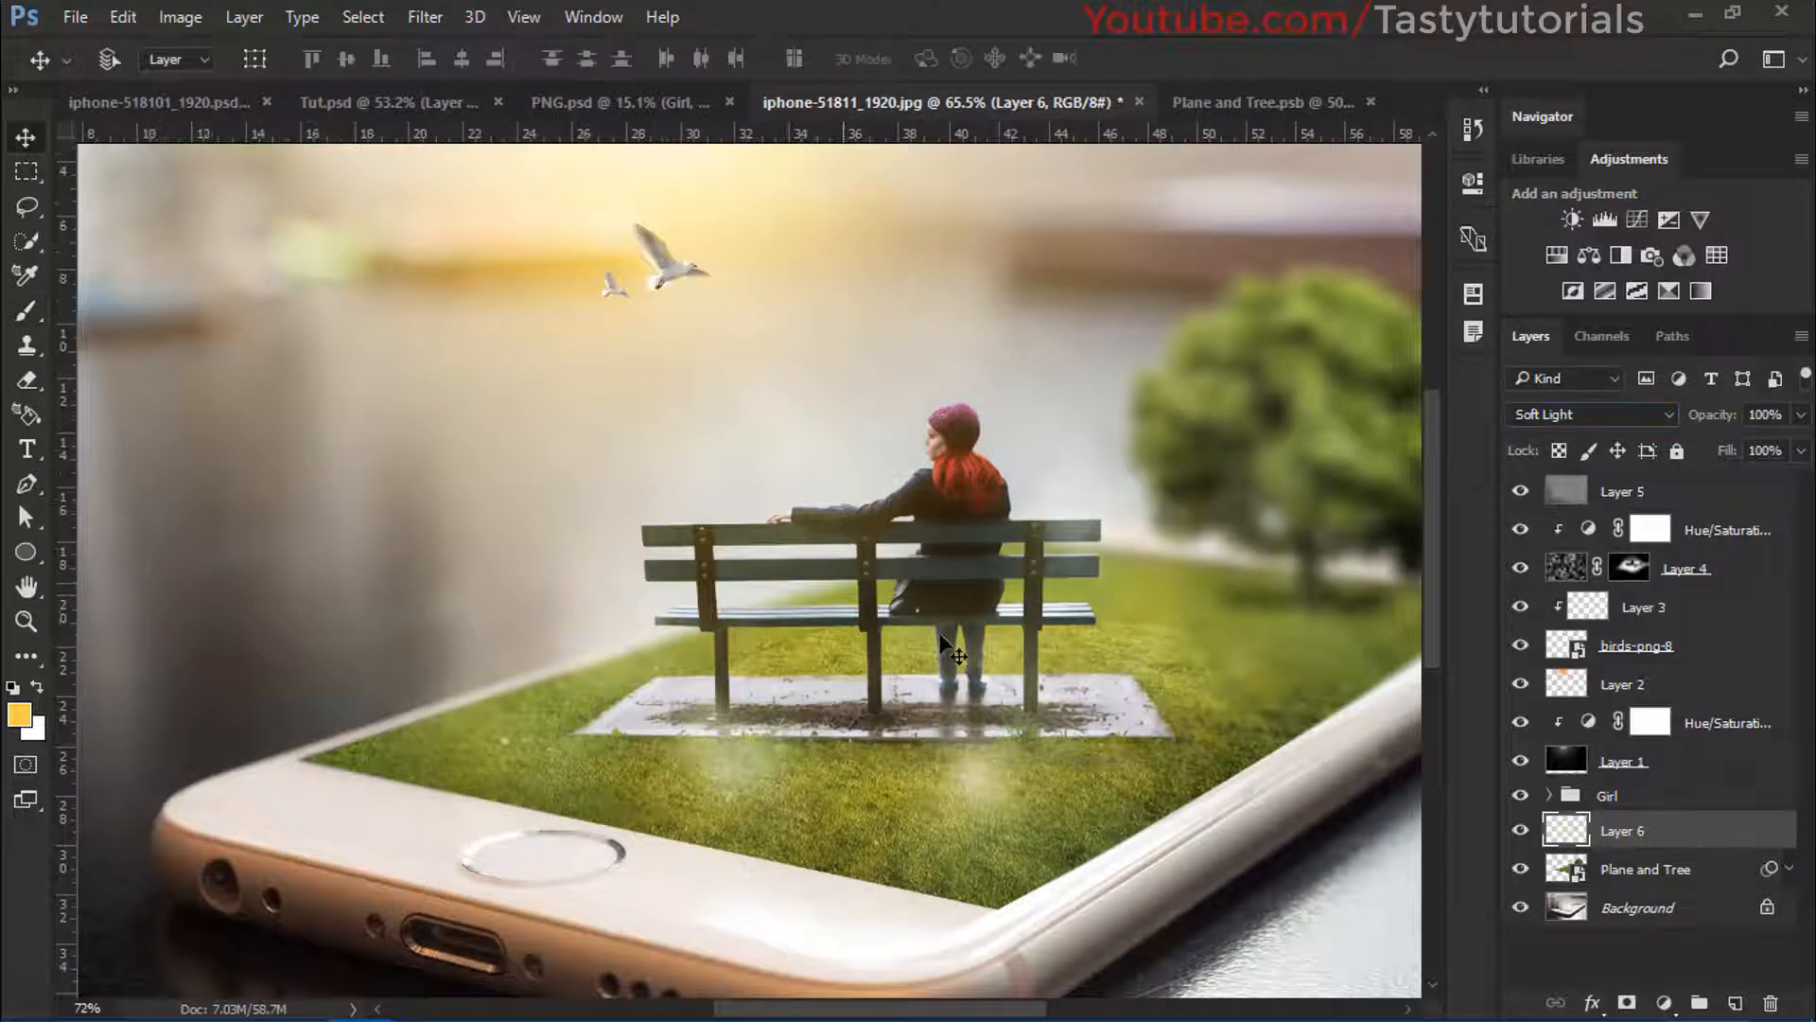
{"action": "scroll", "coordinate": [943, 598], "scroll_direction": "up", "scroll_amount": 1}
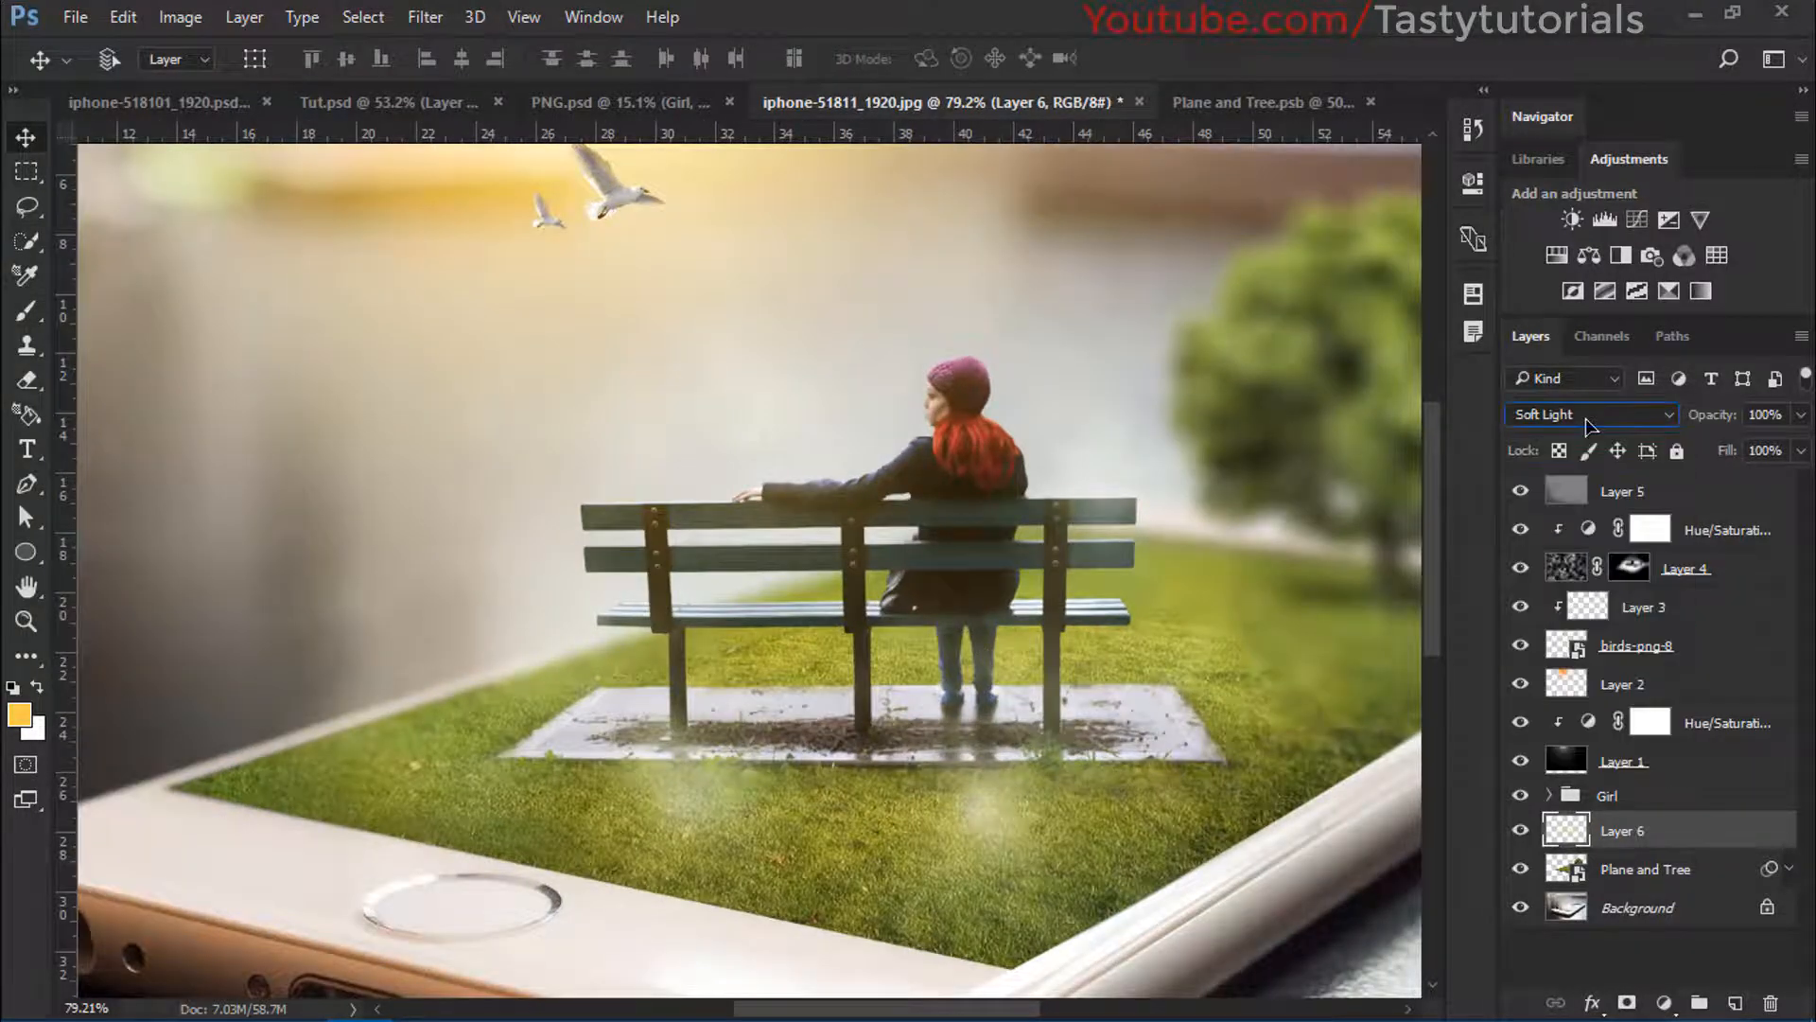
{"action": "scroll", "coordinate": [1590, 425], "scroll_direction": "down", "scroll_amount": 1}
{"action": "scroll", "coordinate": [1074, 629], "scroll_direction": "down", "scroll_amount": 3}
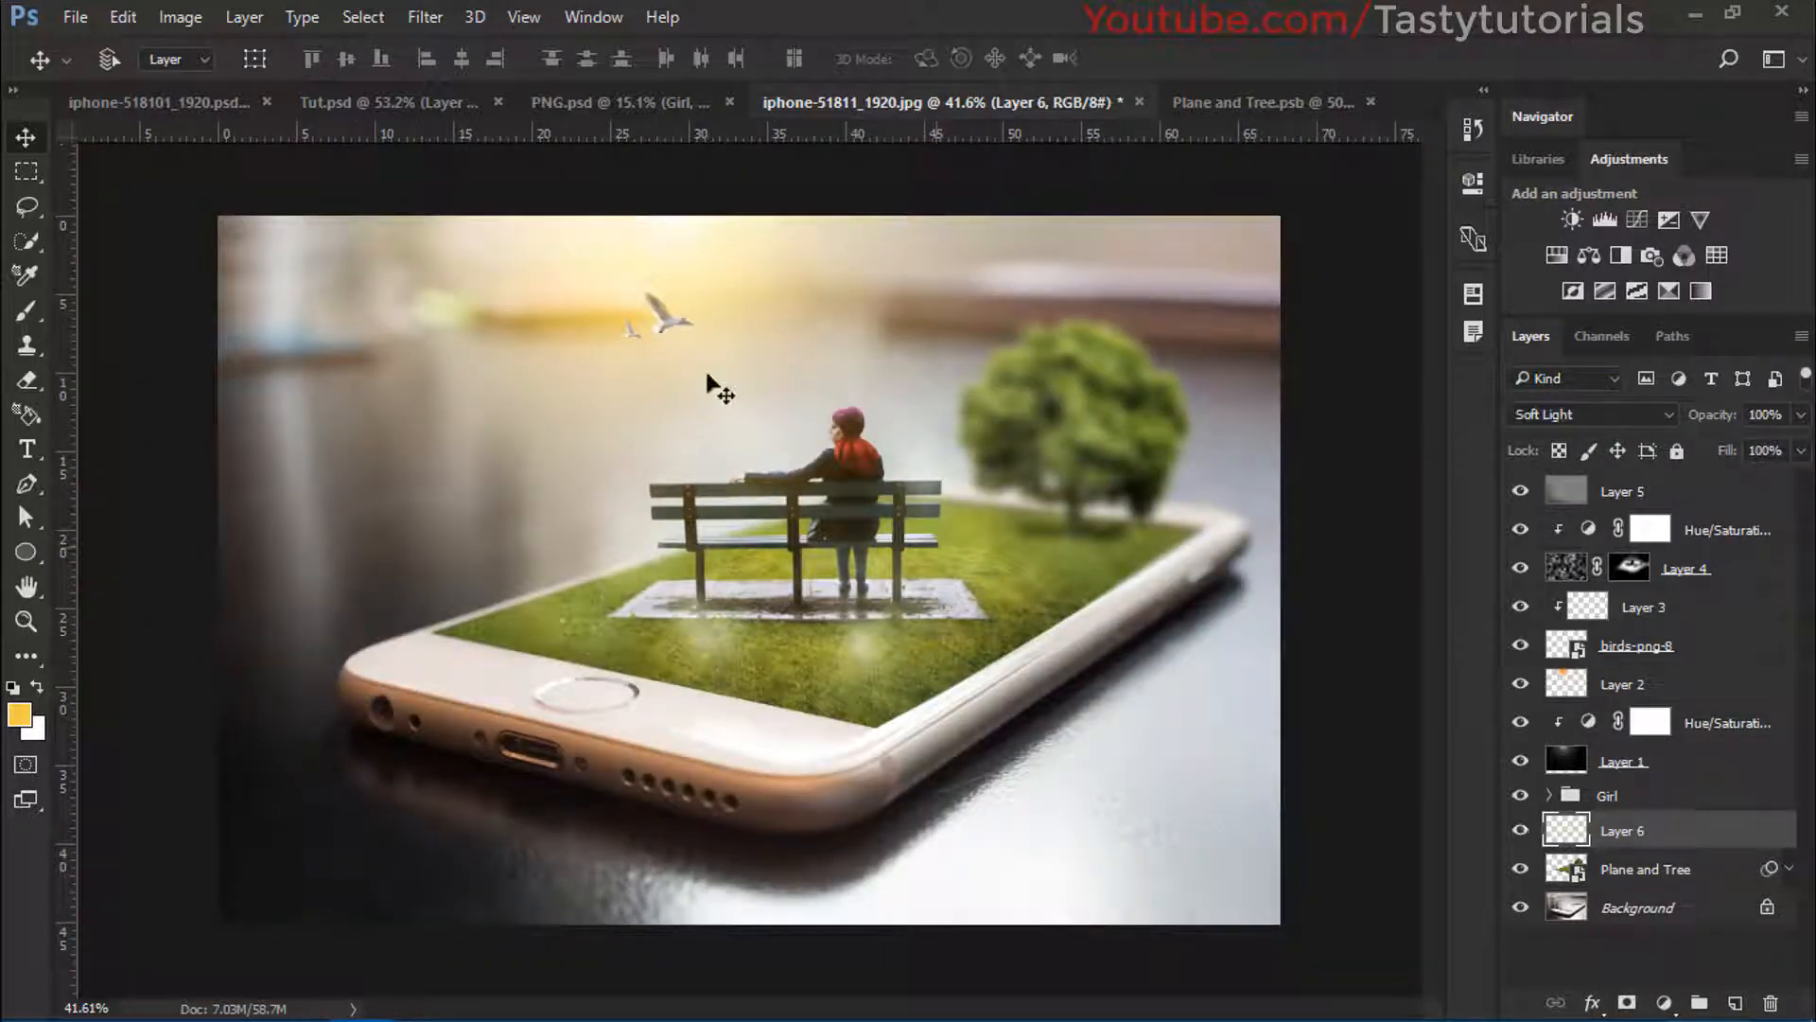
Add a new layer above the Girl group and clip it to the group
{"action": "scroll", "coordinate": [710, 385], "scroll_direction": "up", "scroll_amount": 3}
{"action": "scroll", "coordinate": [827, 567], "scroll_direction": "up", "scroll_amount": 2}
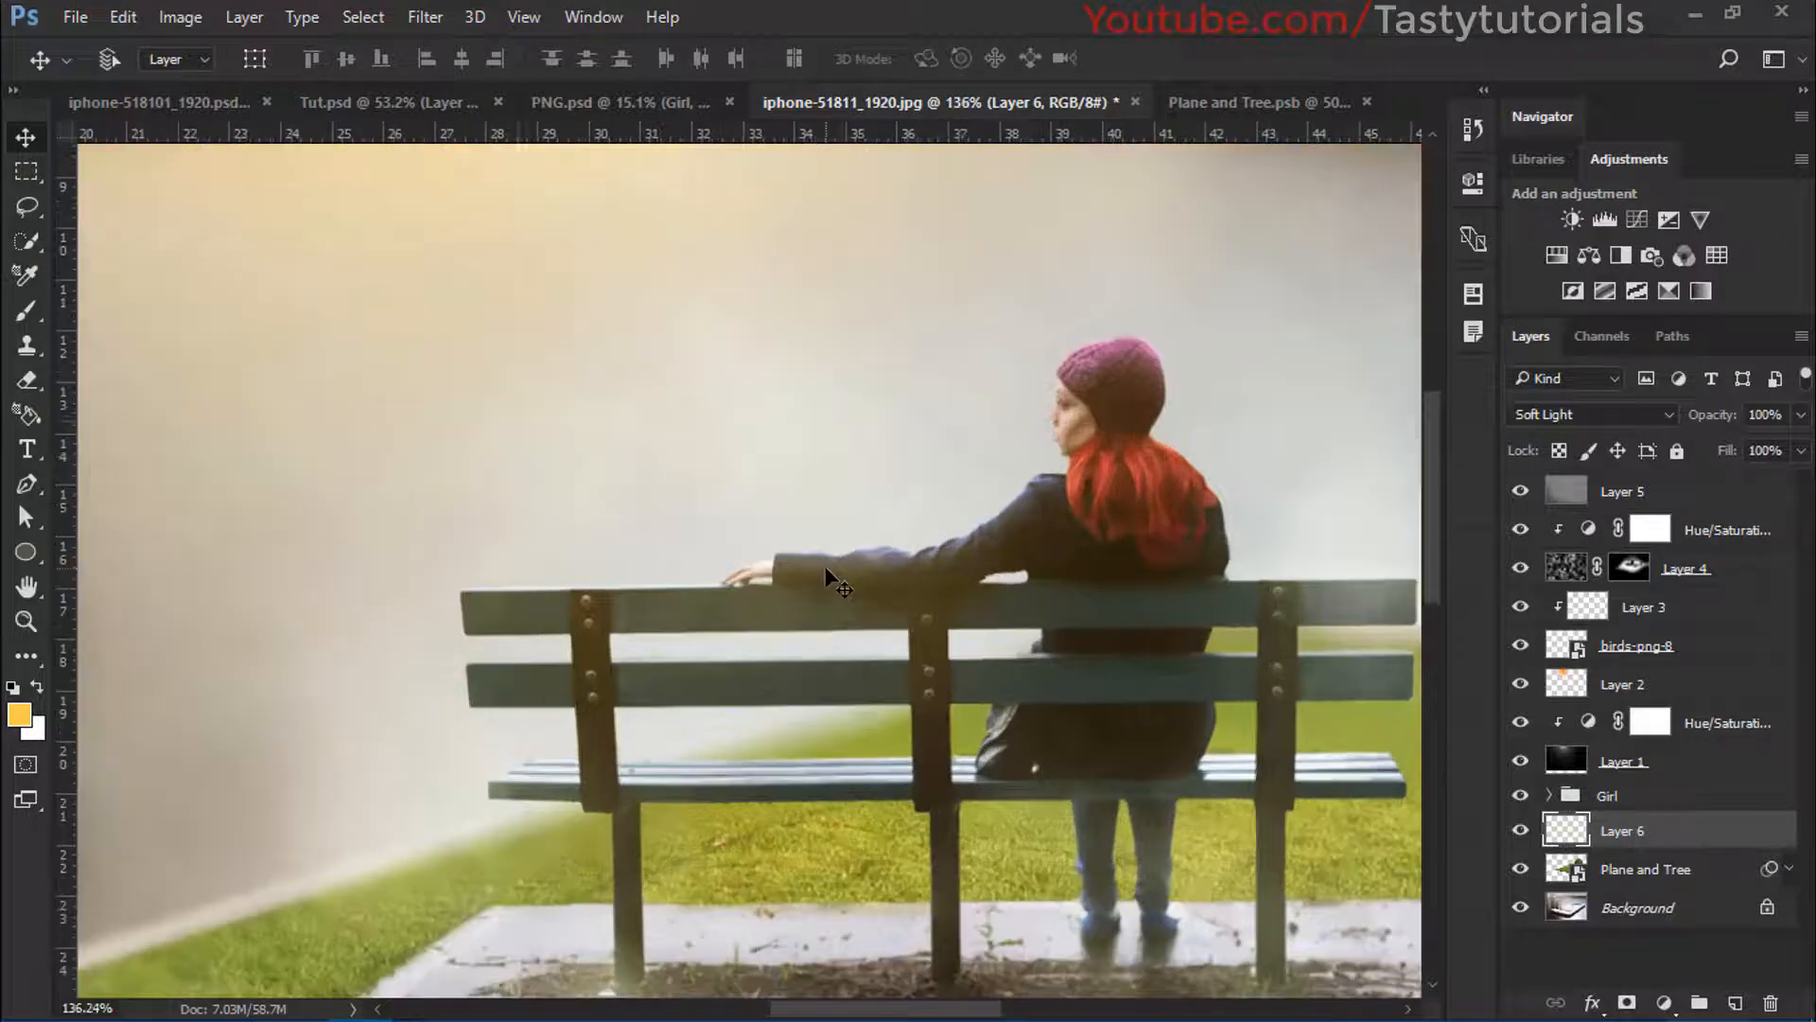
{"action": "left_click", "coordinate": [1668, 501]}
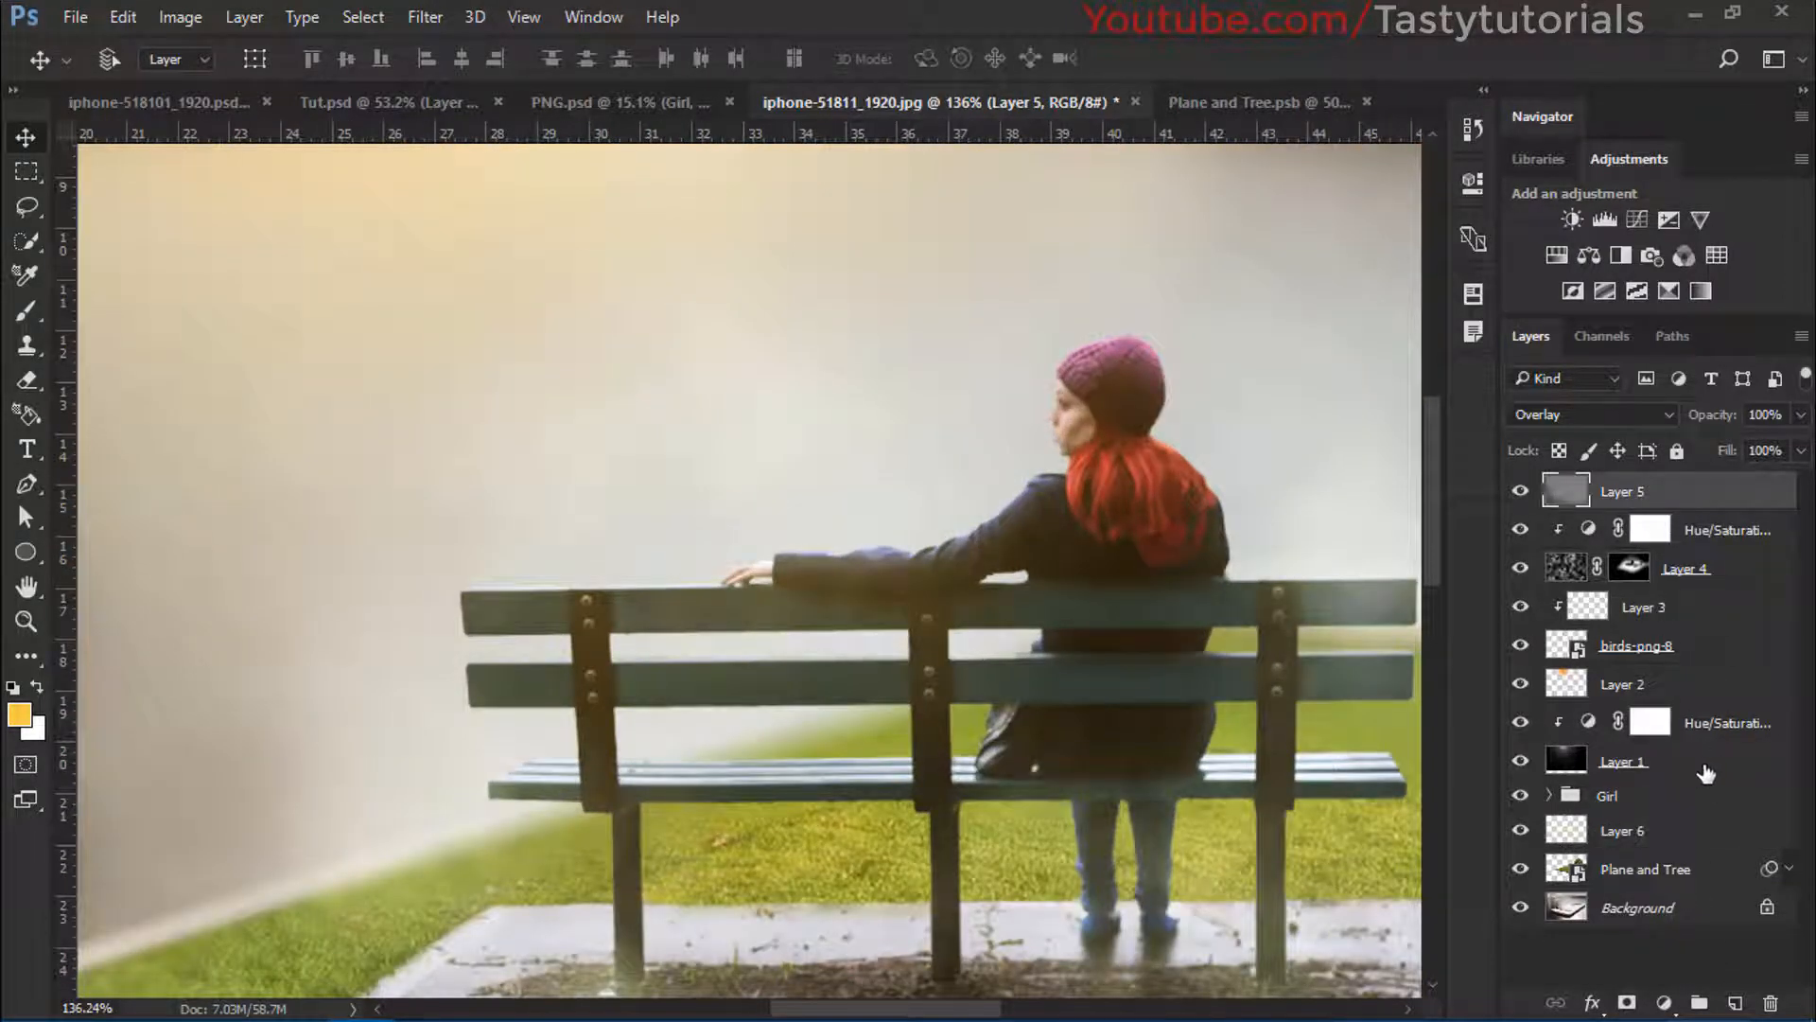
{"action": "left_click", "coordinate": [1692, 803]}
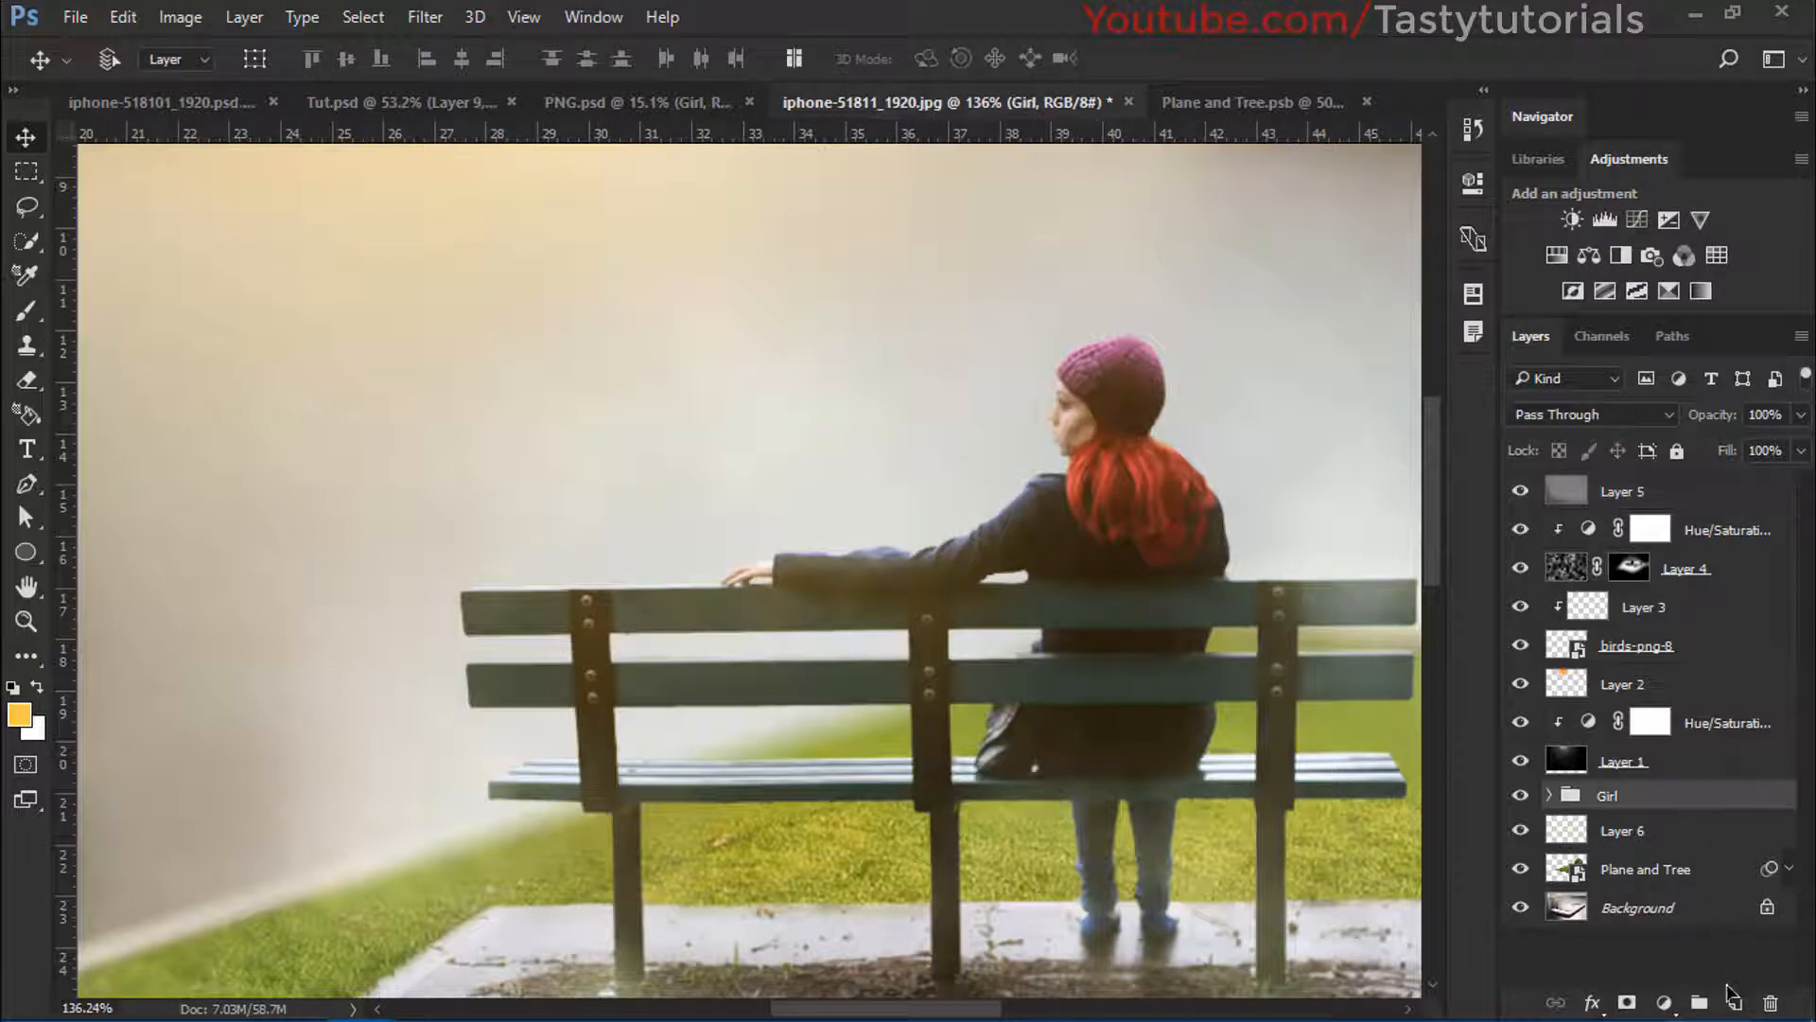
{"action": "left_click", "coordinate": [1731, 995]}
{"action": "key", "text": "ctrl+alt+g"}
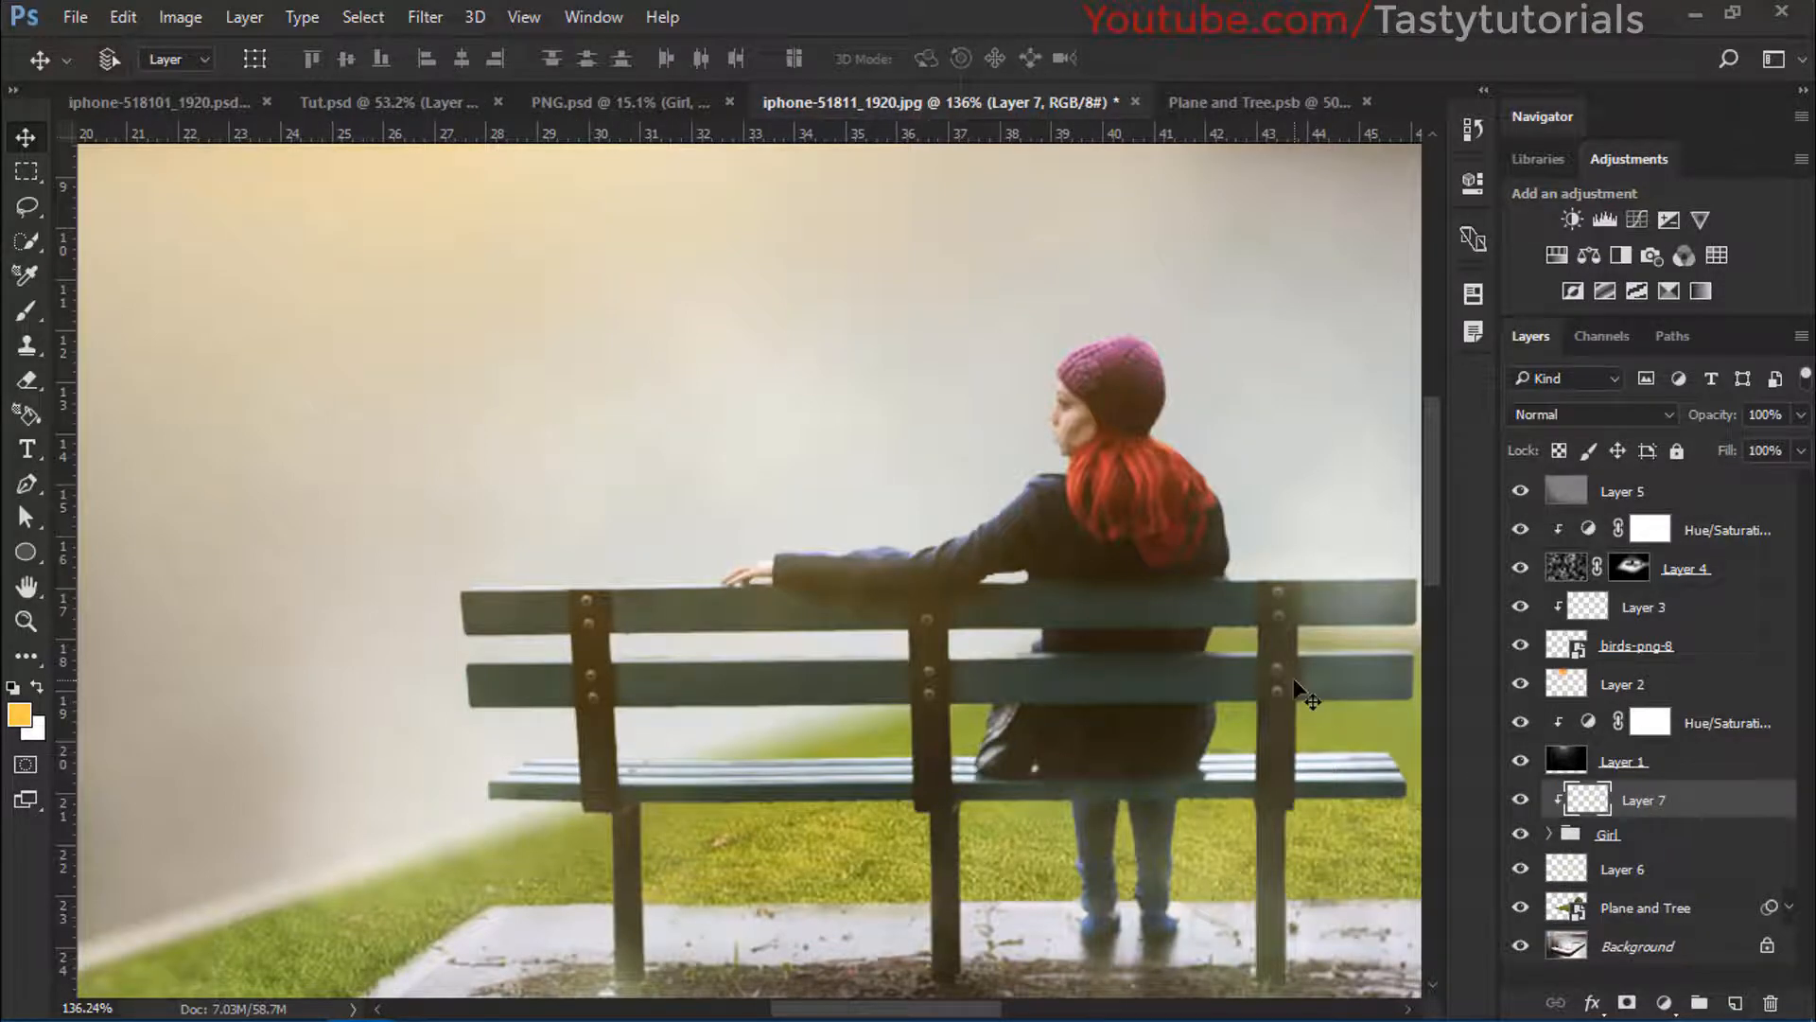
Paint yellow light along the girl's arm and shoulder, her hat and the bench slats with a 30 px brush
{"action": "key", "text": "b"}
{"action": "scroll", "coordinate": [851, 535], "scroll_direction": "up", "scroll_amount": 2}
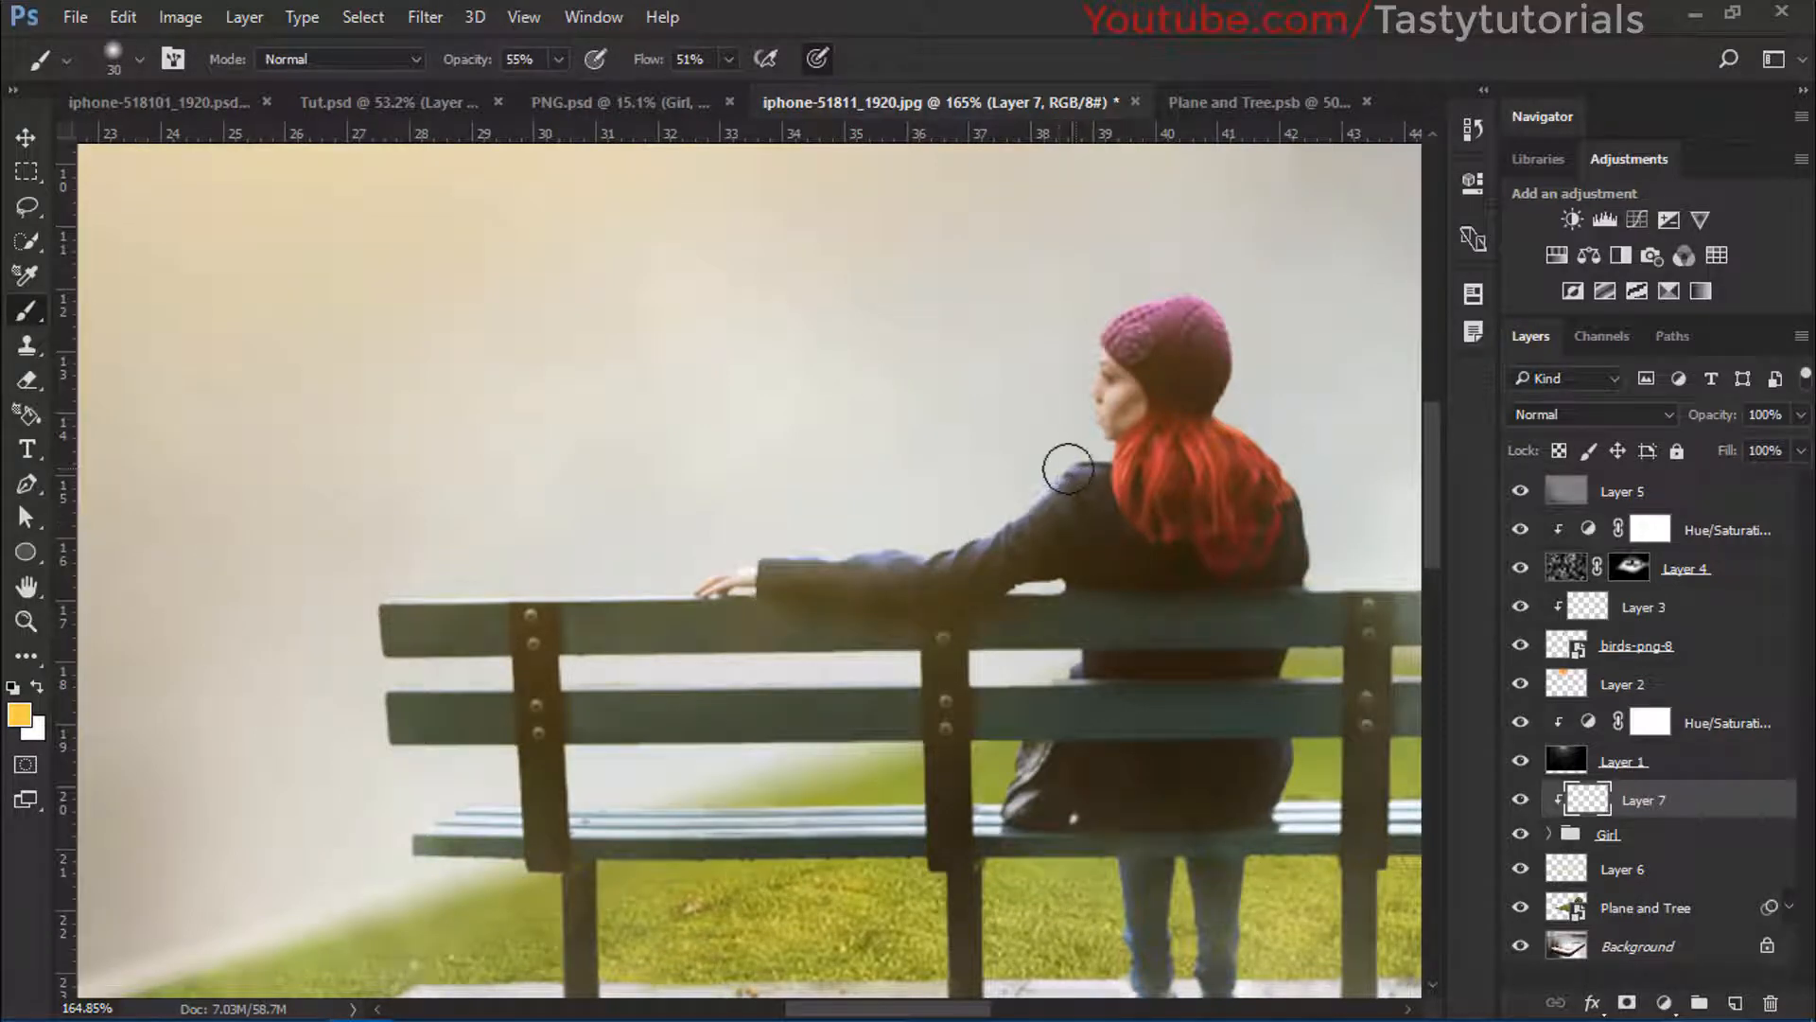
{"action": "mouse_move", "coordinate": [1067, 467]}
{"action": "left_mouse_down"}
{"action": "mouse_move", "coordinate": [970, 535]}
{"action": "mouse_move", "coordinate": [738, 559]}
{"action": "left_mouse_up"}
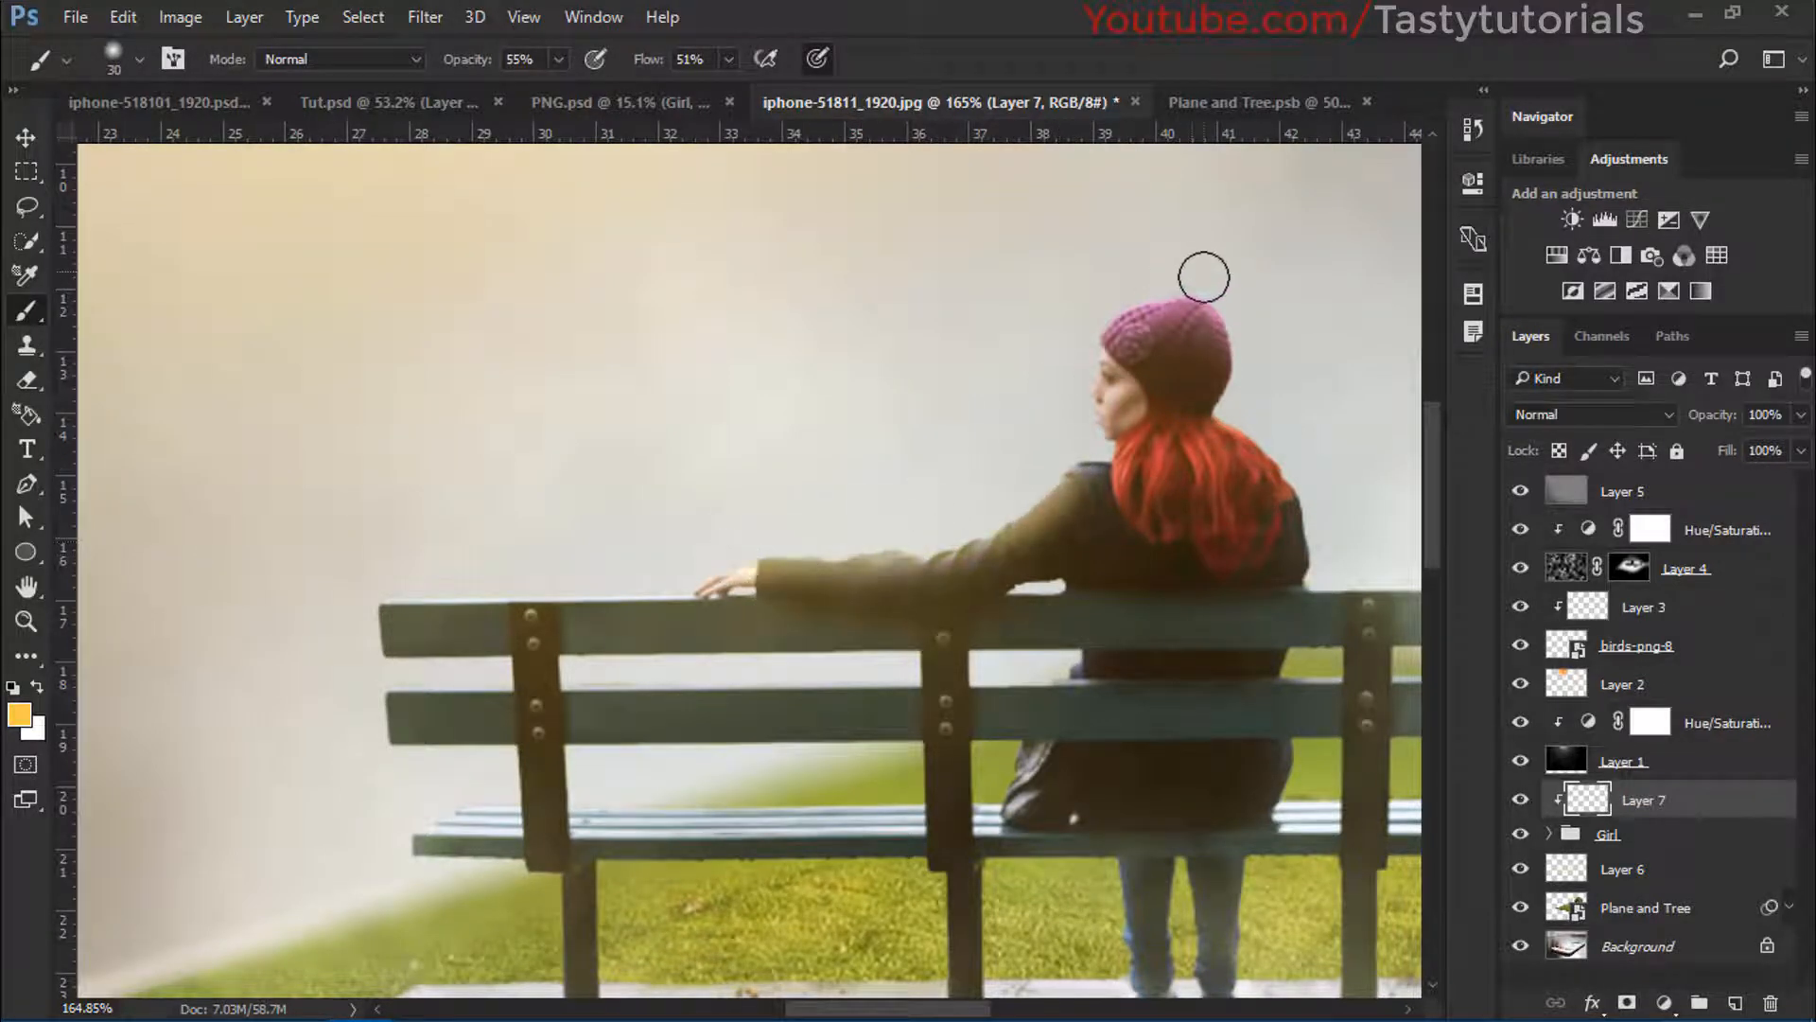
{"action": "left_click_drag", "start_coordinate": [1203, 275], "coordinate": [1069, 358]}
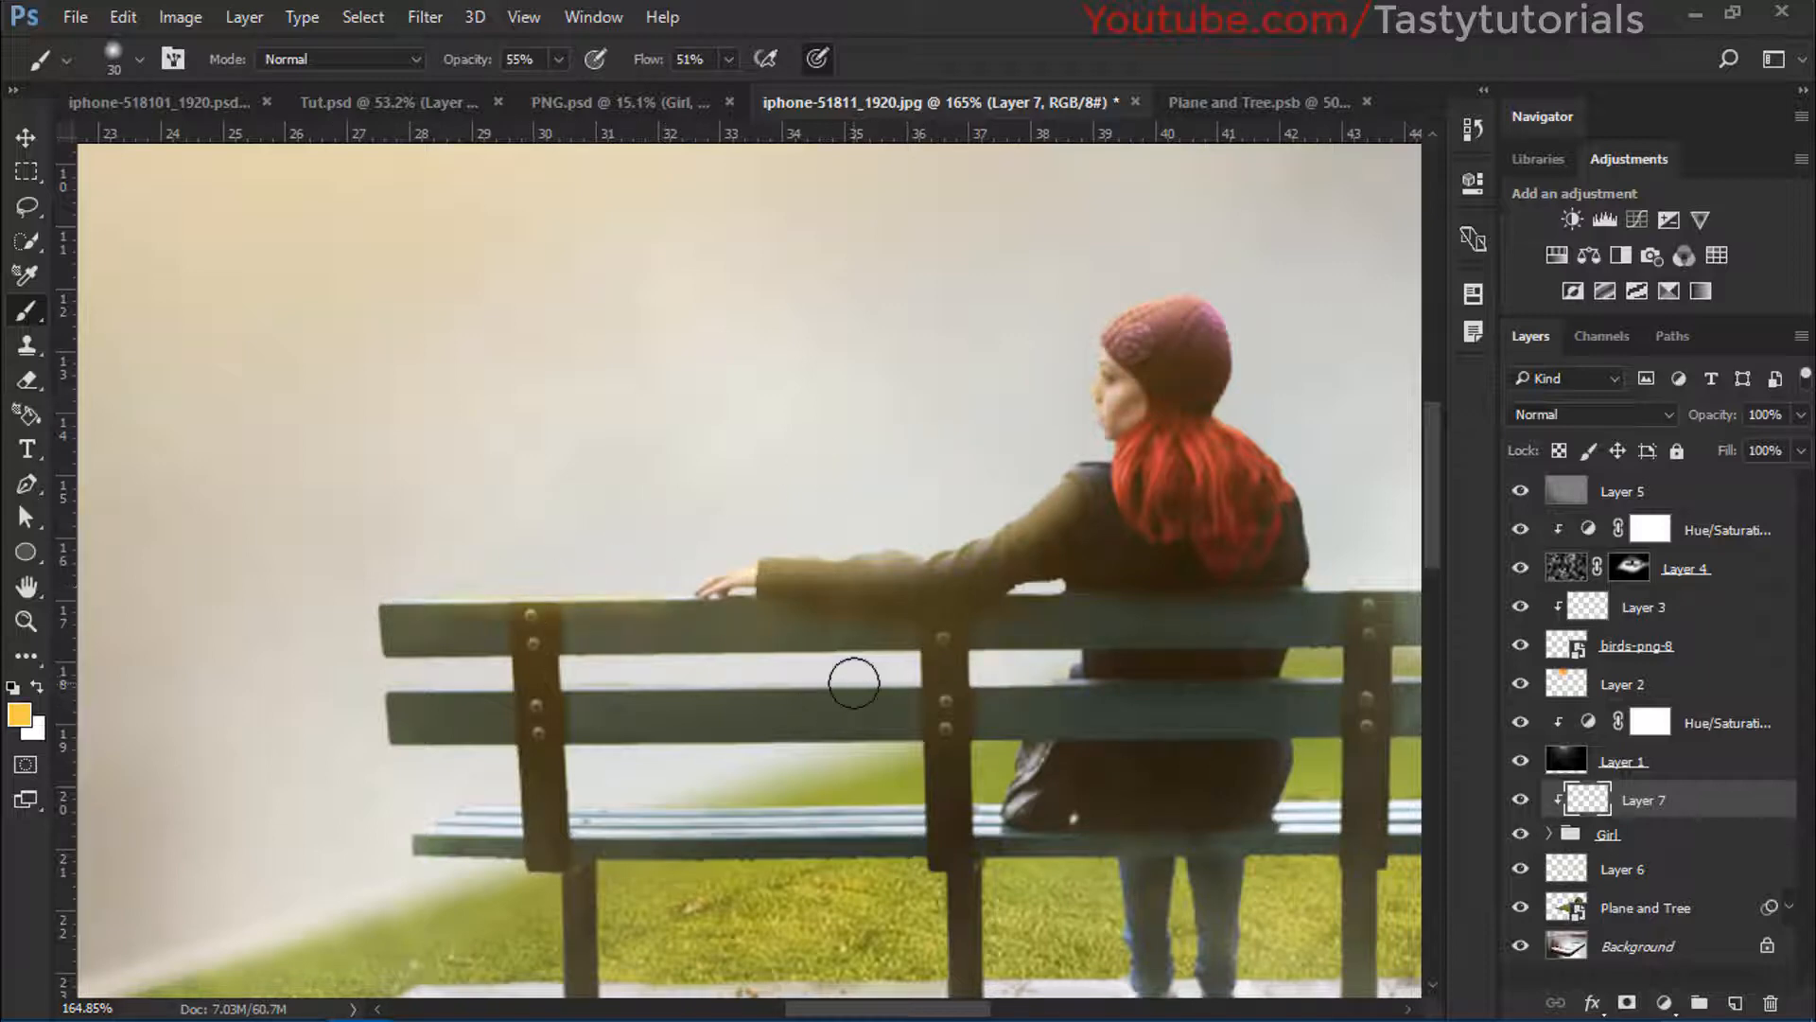
{"action": "left_click_drag", "start_coordinate": [797, 689], "coordinate": [633, 713]}
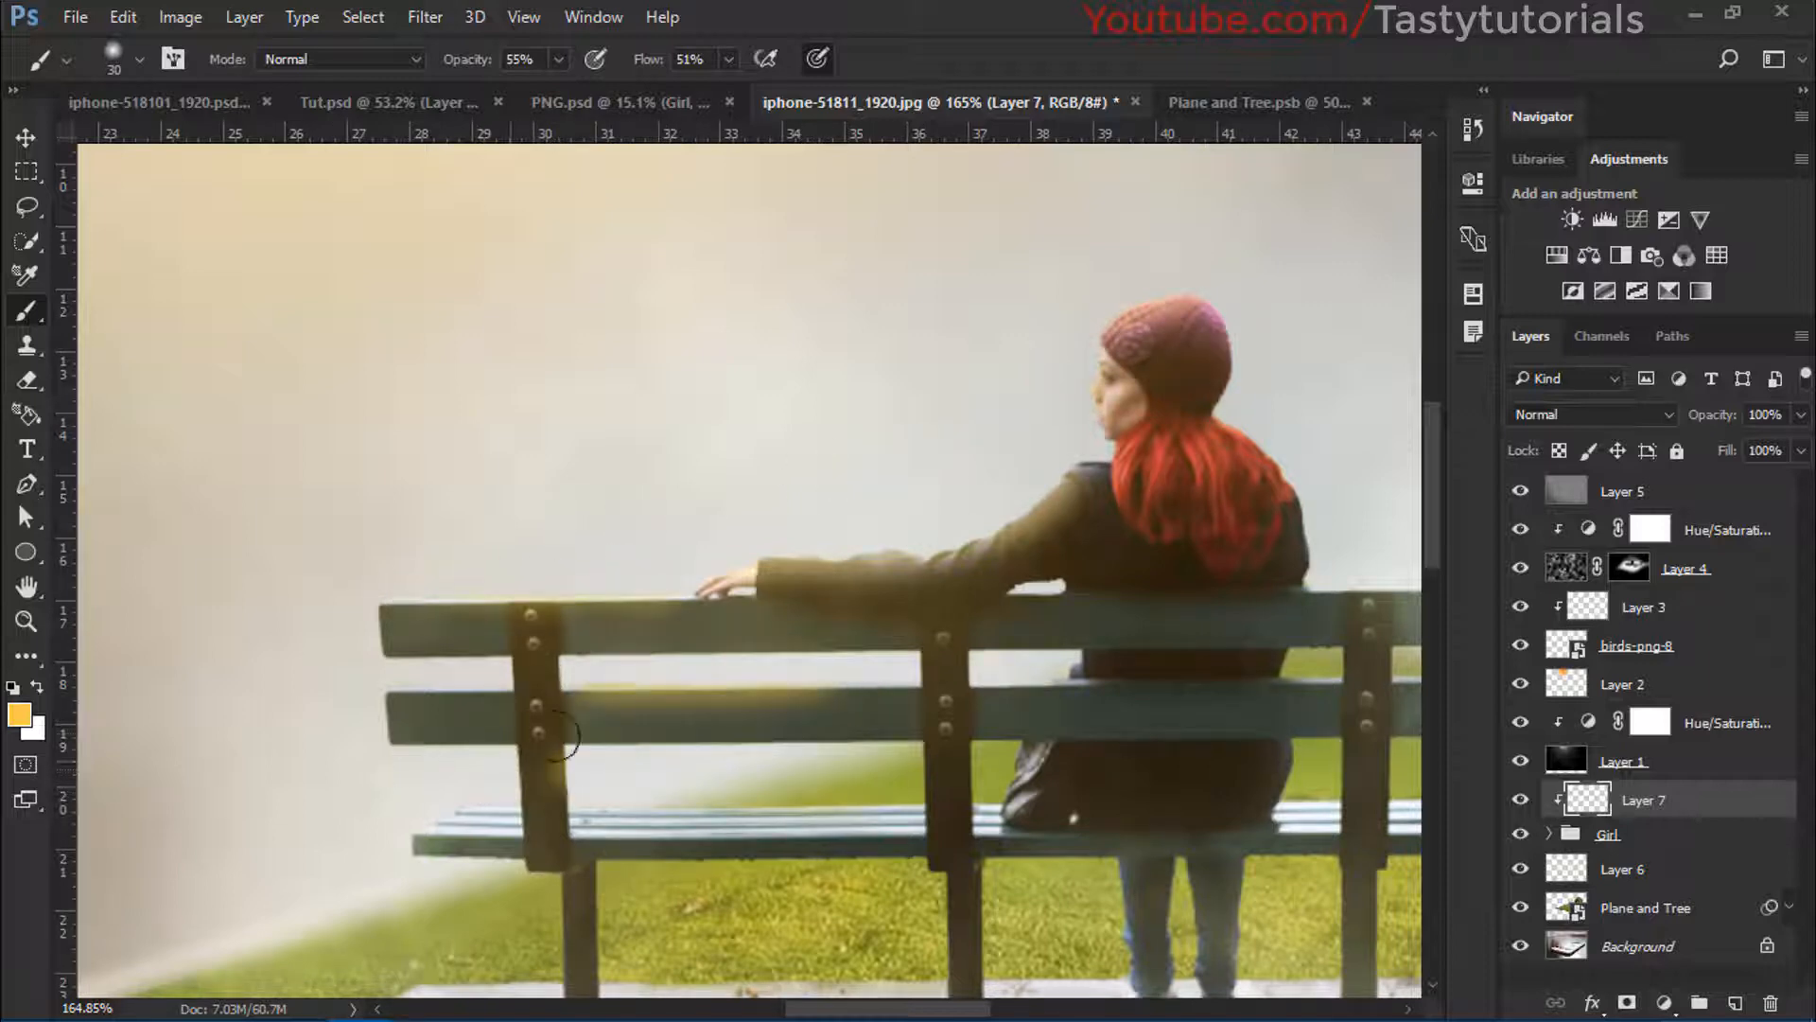
{"action": "left_click_drag", "start_coordinate": [791, 697], "coordinate": [685, 567]}
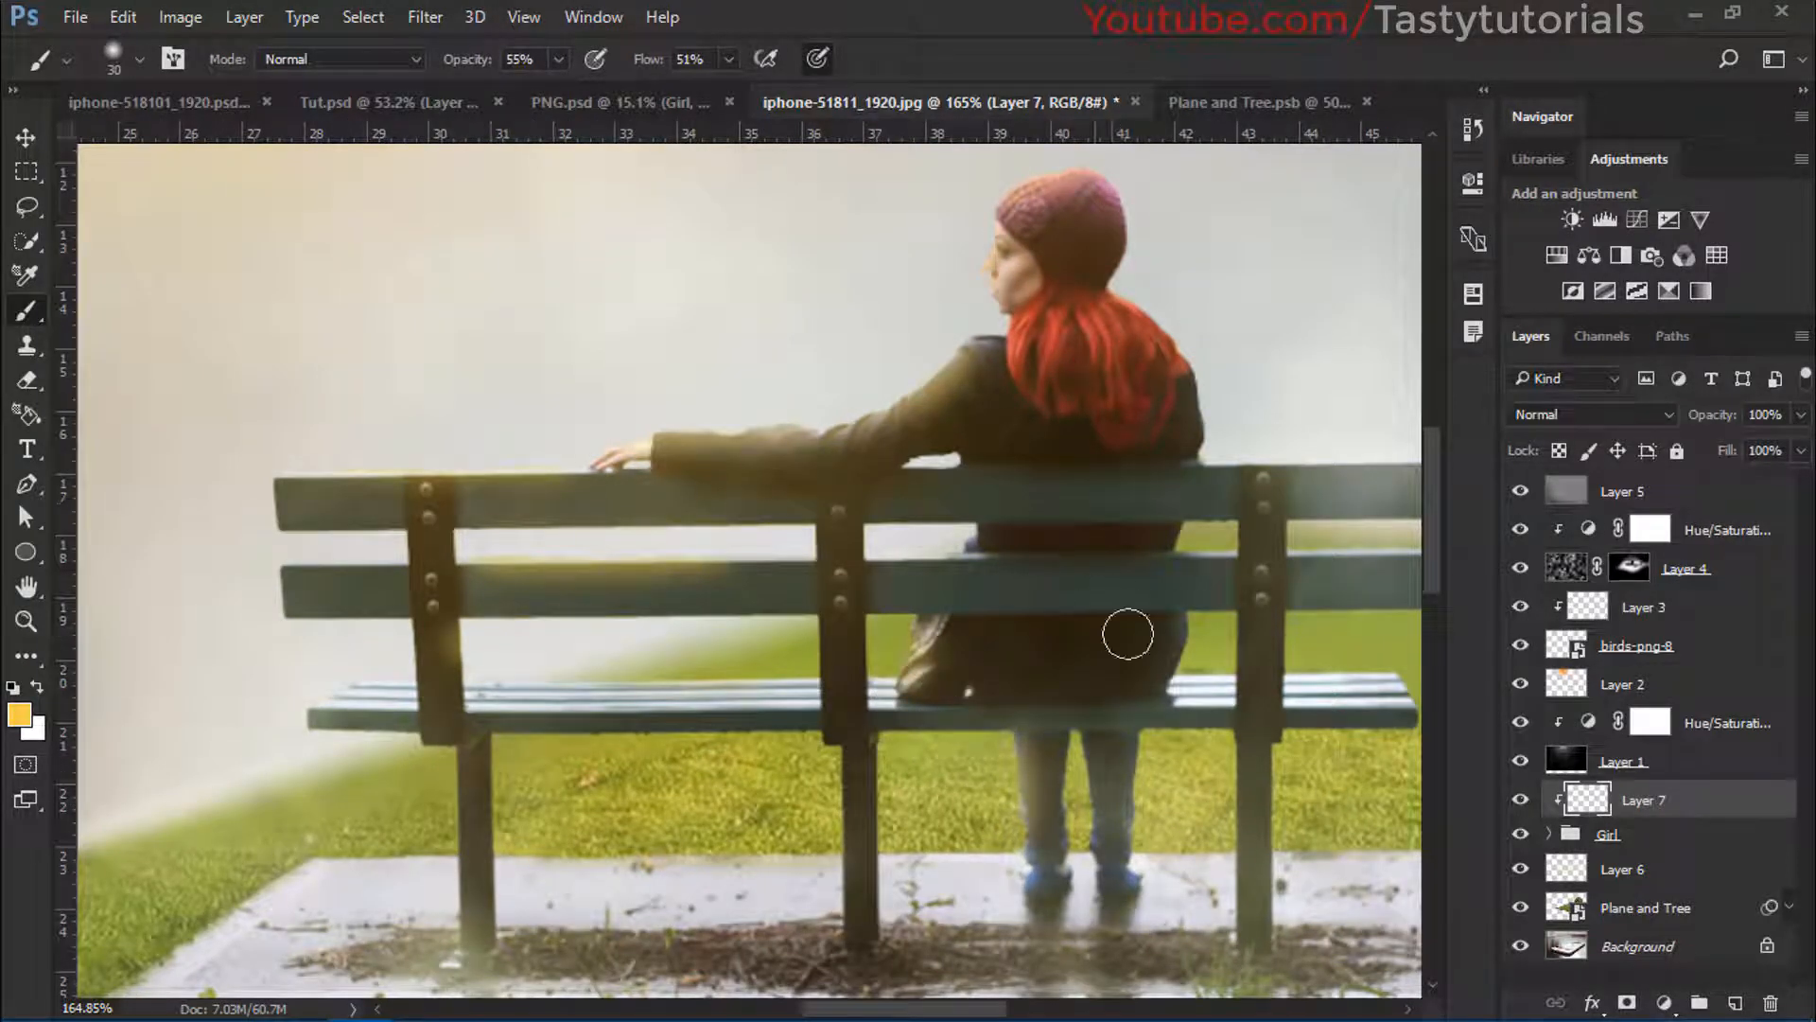
Set the light layer clipped to the Girl group to Screen and lower its opacity
{"action": "left_click", "coordinate": [1556, 414]}
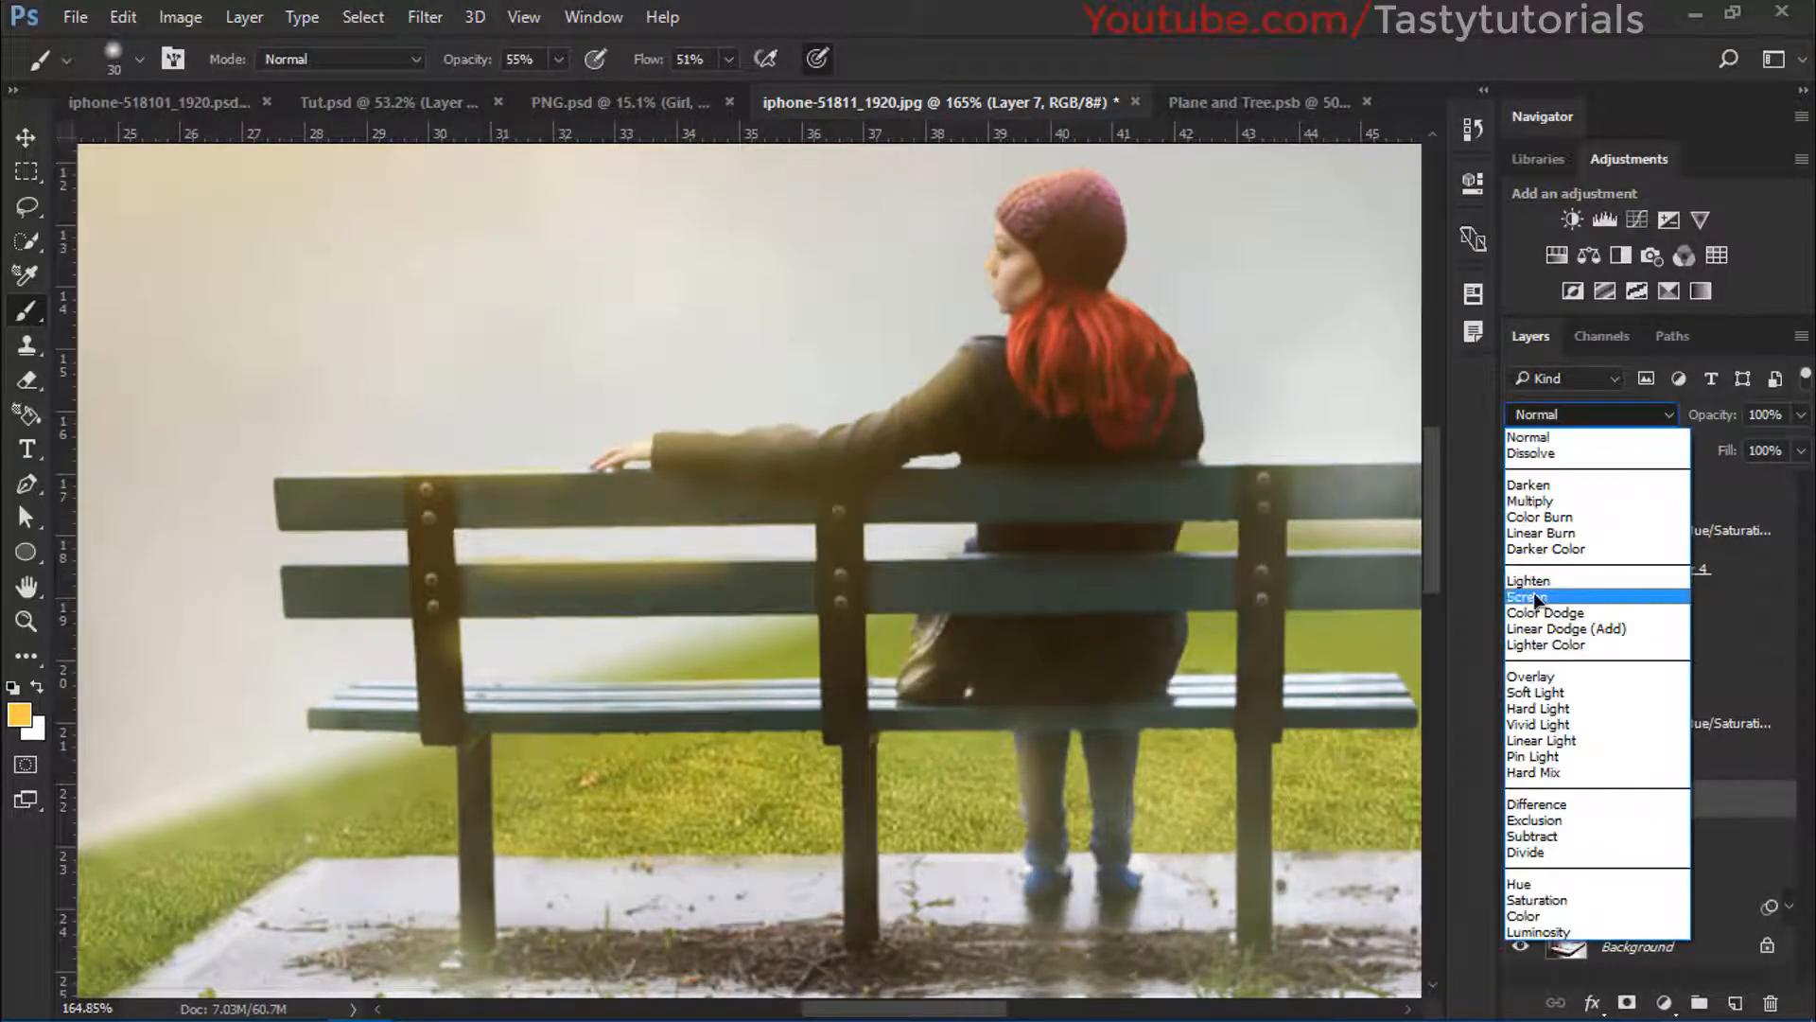
{"action": "left_click", "coordinate": [1552, 587]}
{"action": "left_click", "coordinate": [11, 169]}
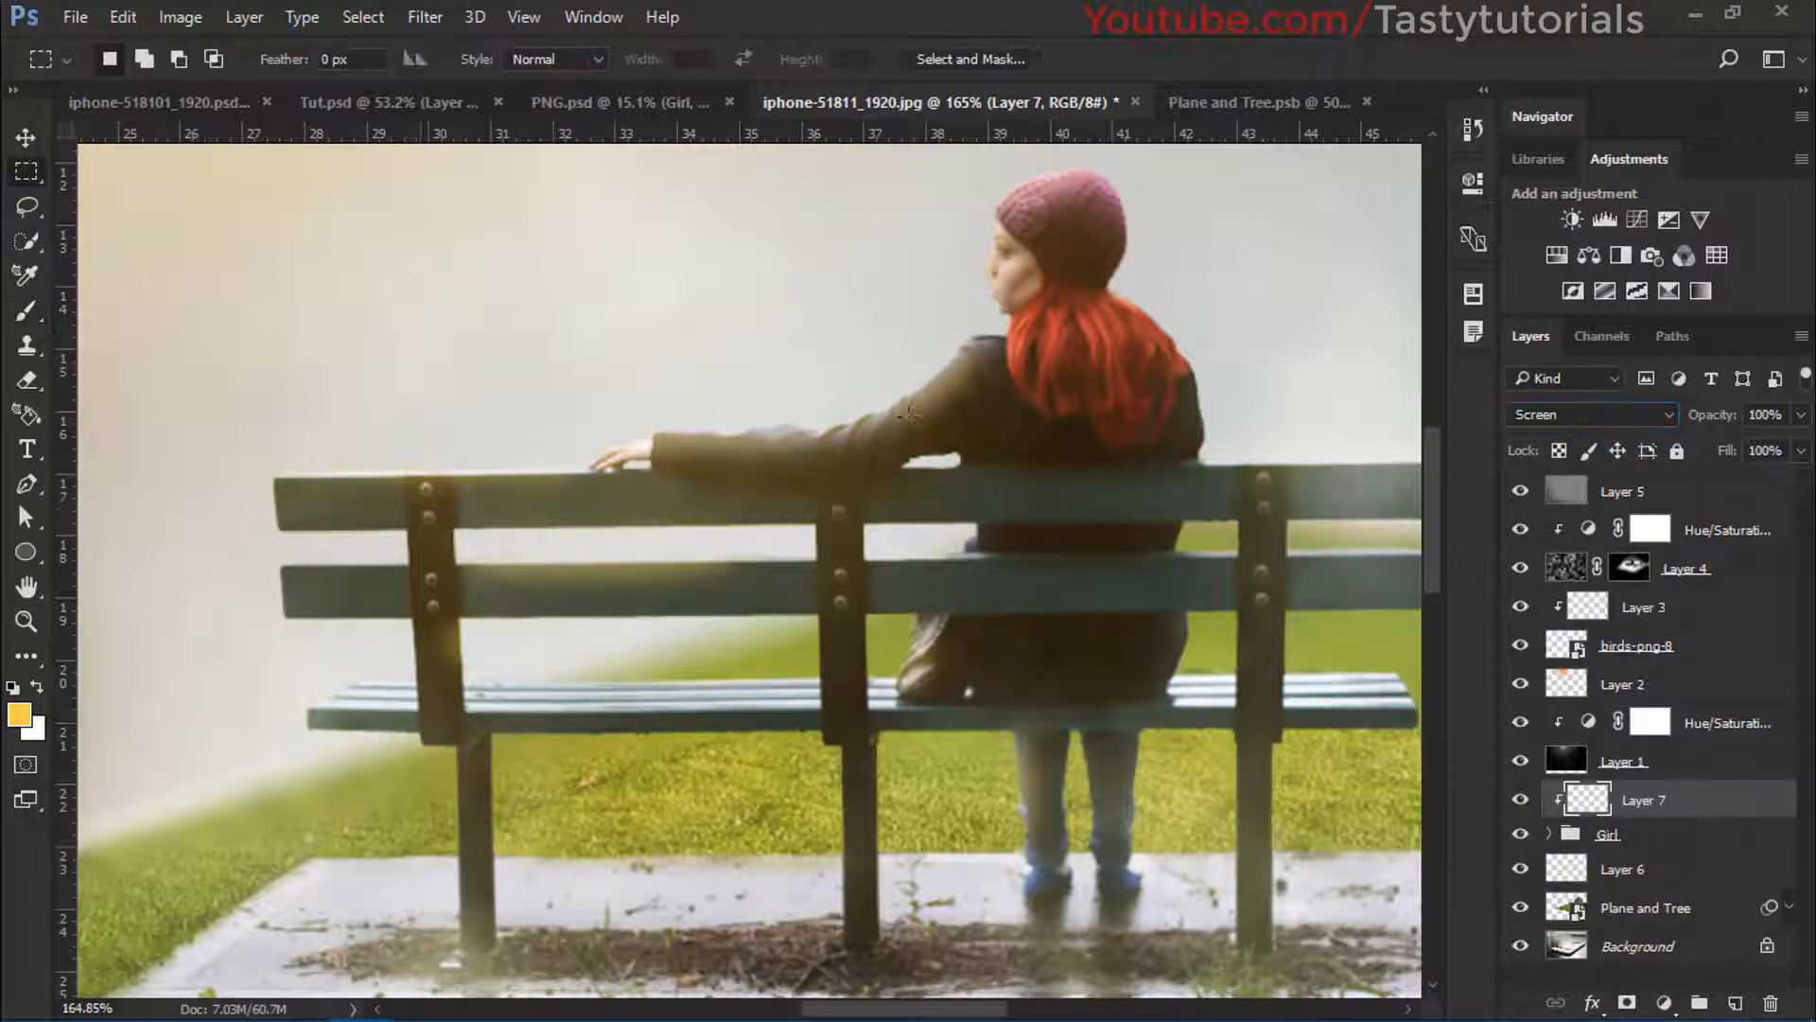
{"action": "left_click_drag", "start_coordinate": [1705, 419], "coordinate": [1624, 416]}
Reduce the opacity of the fog on Layer 4 to 23% and of the Screen light on Layer 1 to about 73%
{"action": "left_click", "coordinate": [1691, 567]}
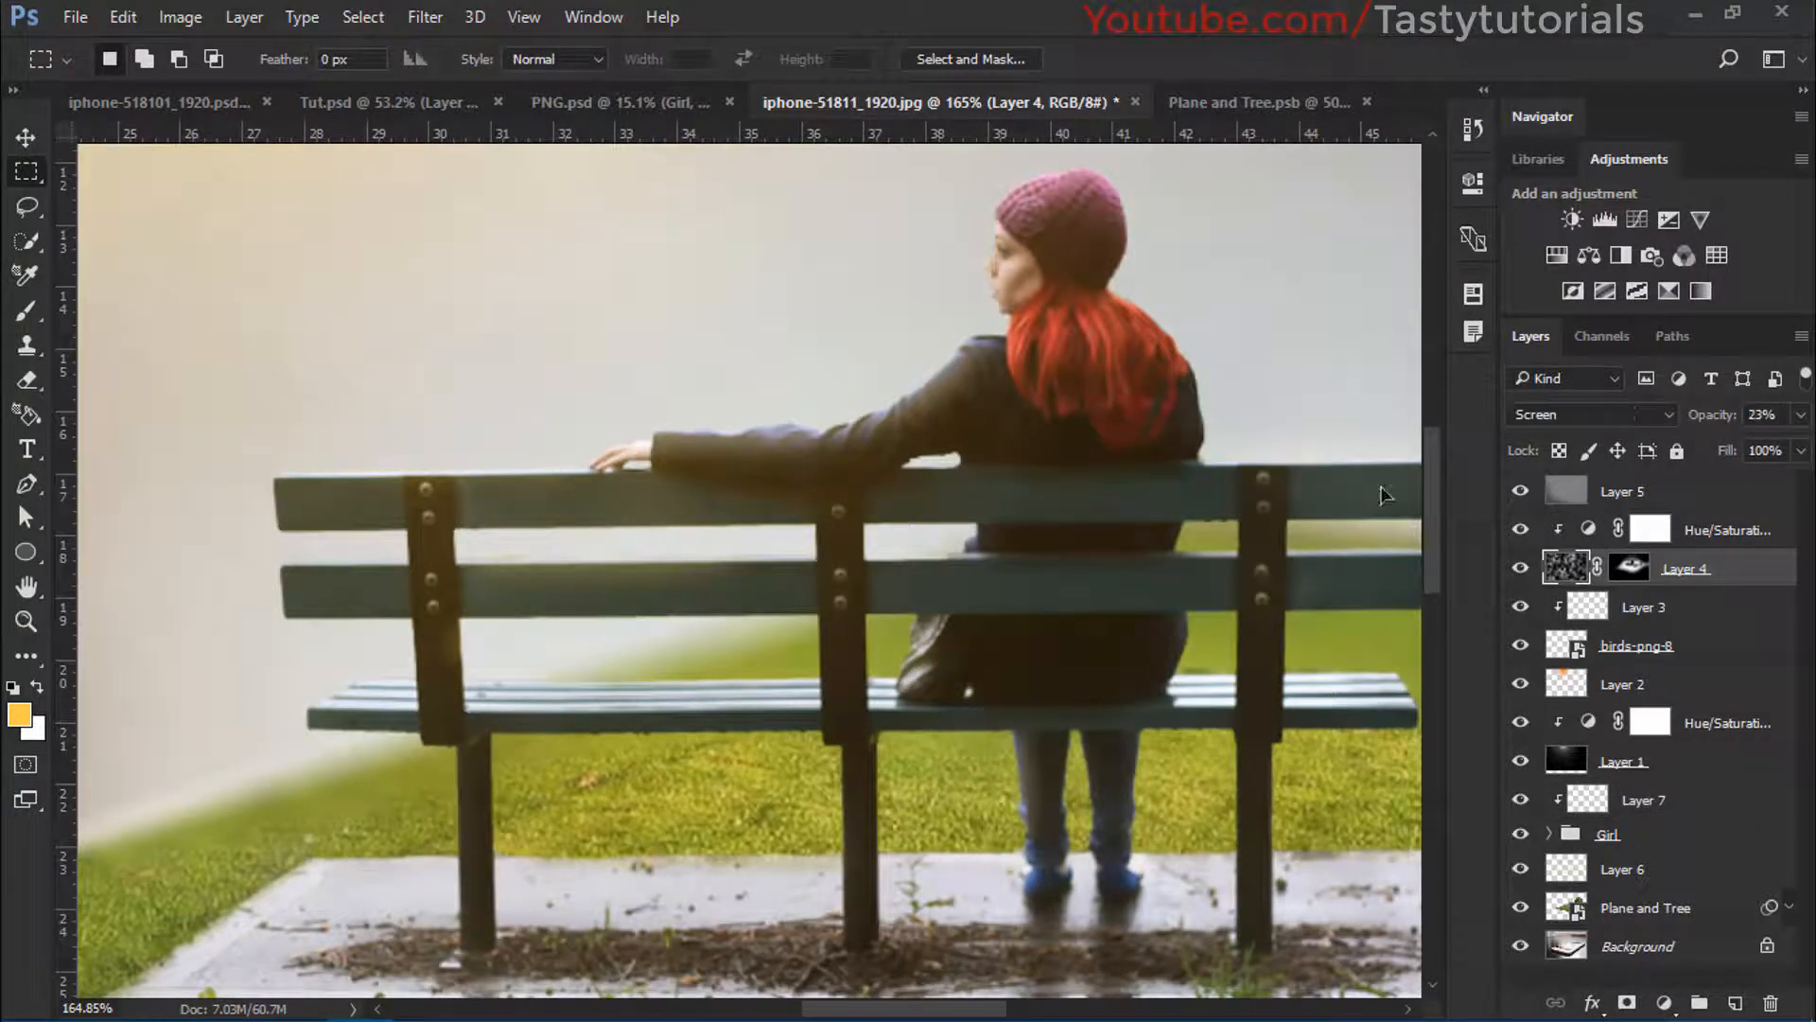
{"action": "scroll", "coordinate": [1383, 492], "scroll_direction": "down", "scroll_amount": 5}
{"action": "left_click", "coordinate": [1520, 762]}
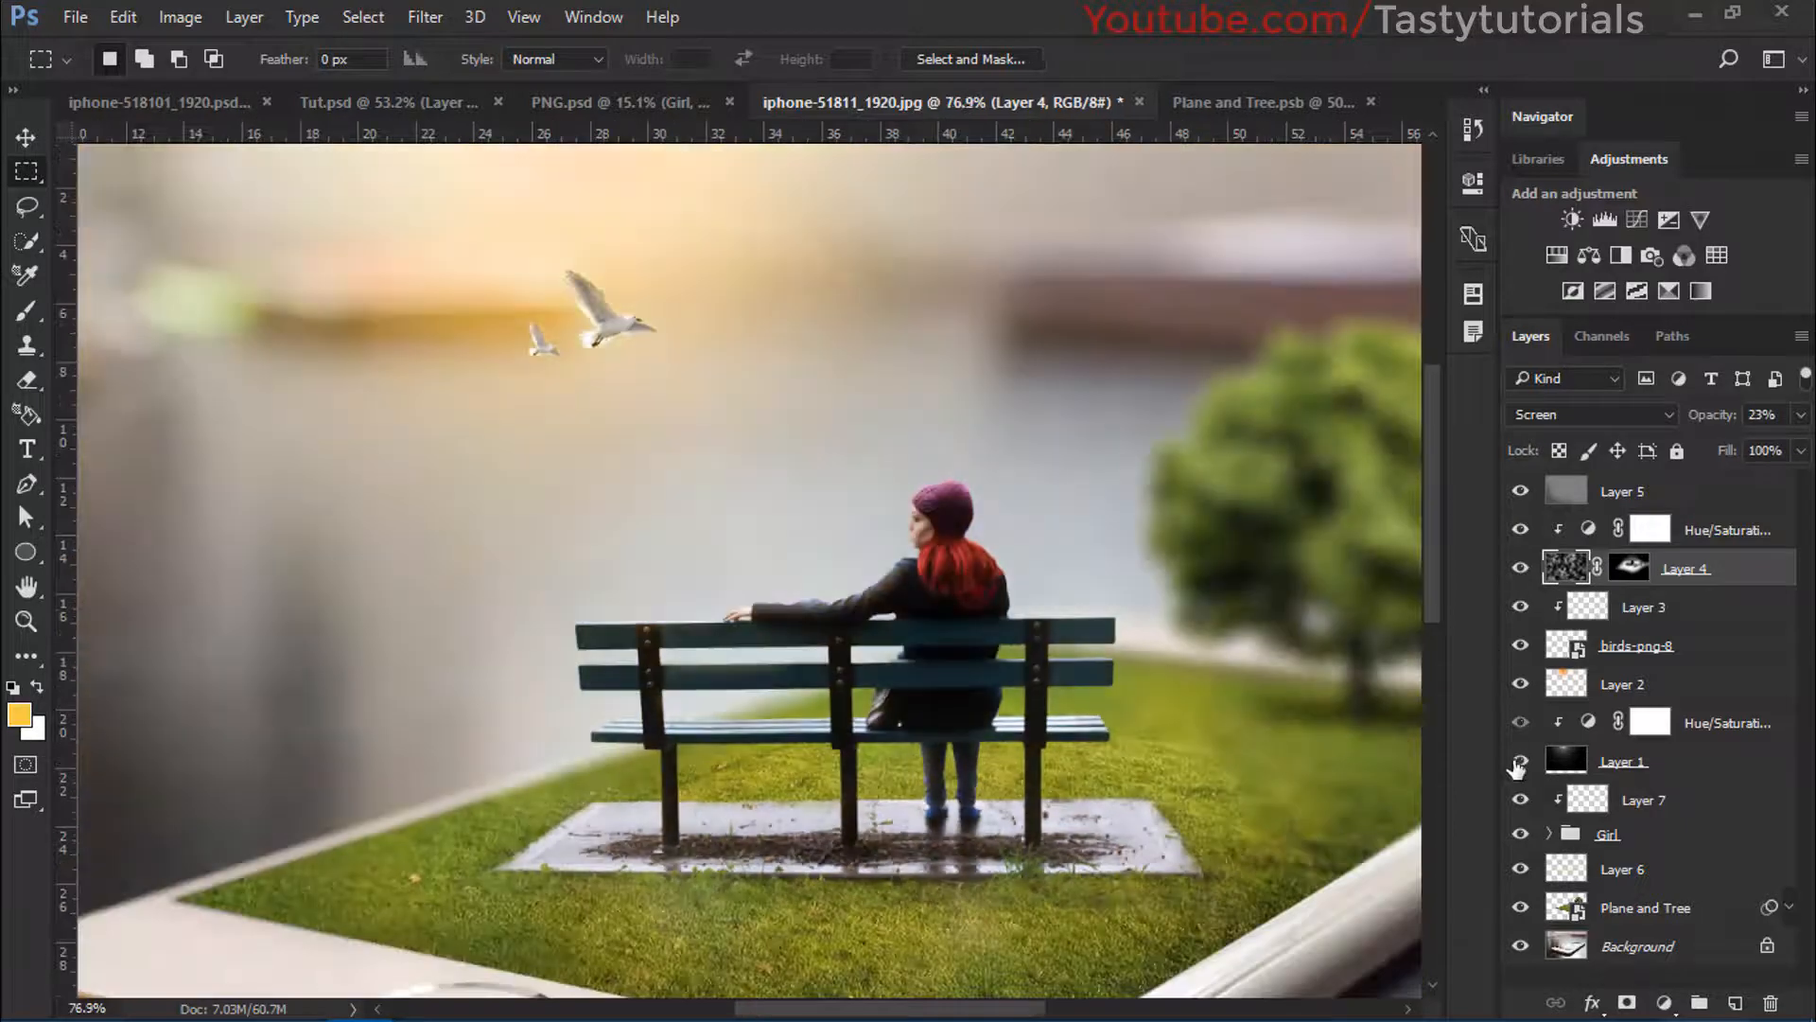
{"action": "left_click", "coordinate": [1521, 763]}
{"action": "left_click", "coordinate": [1689, 772]}
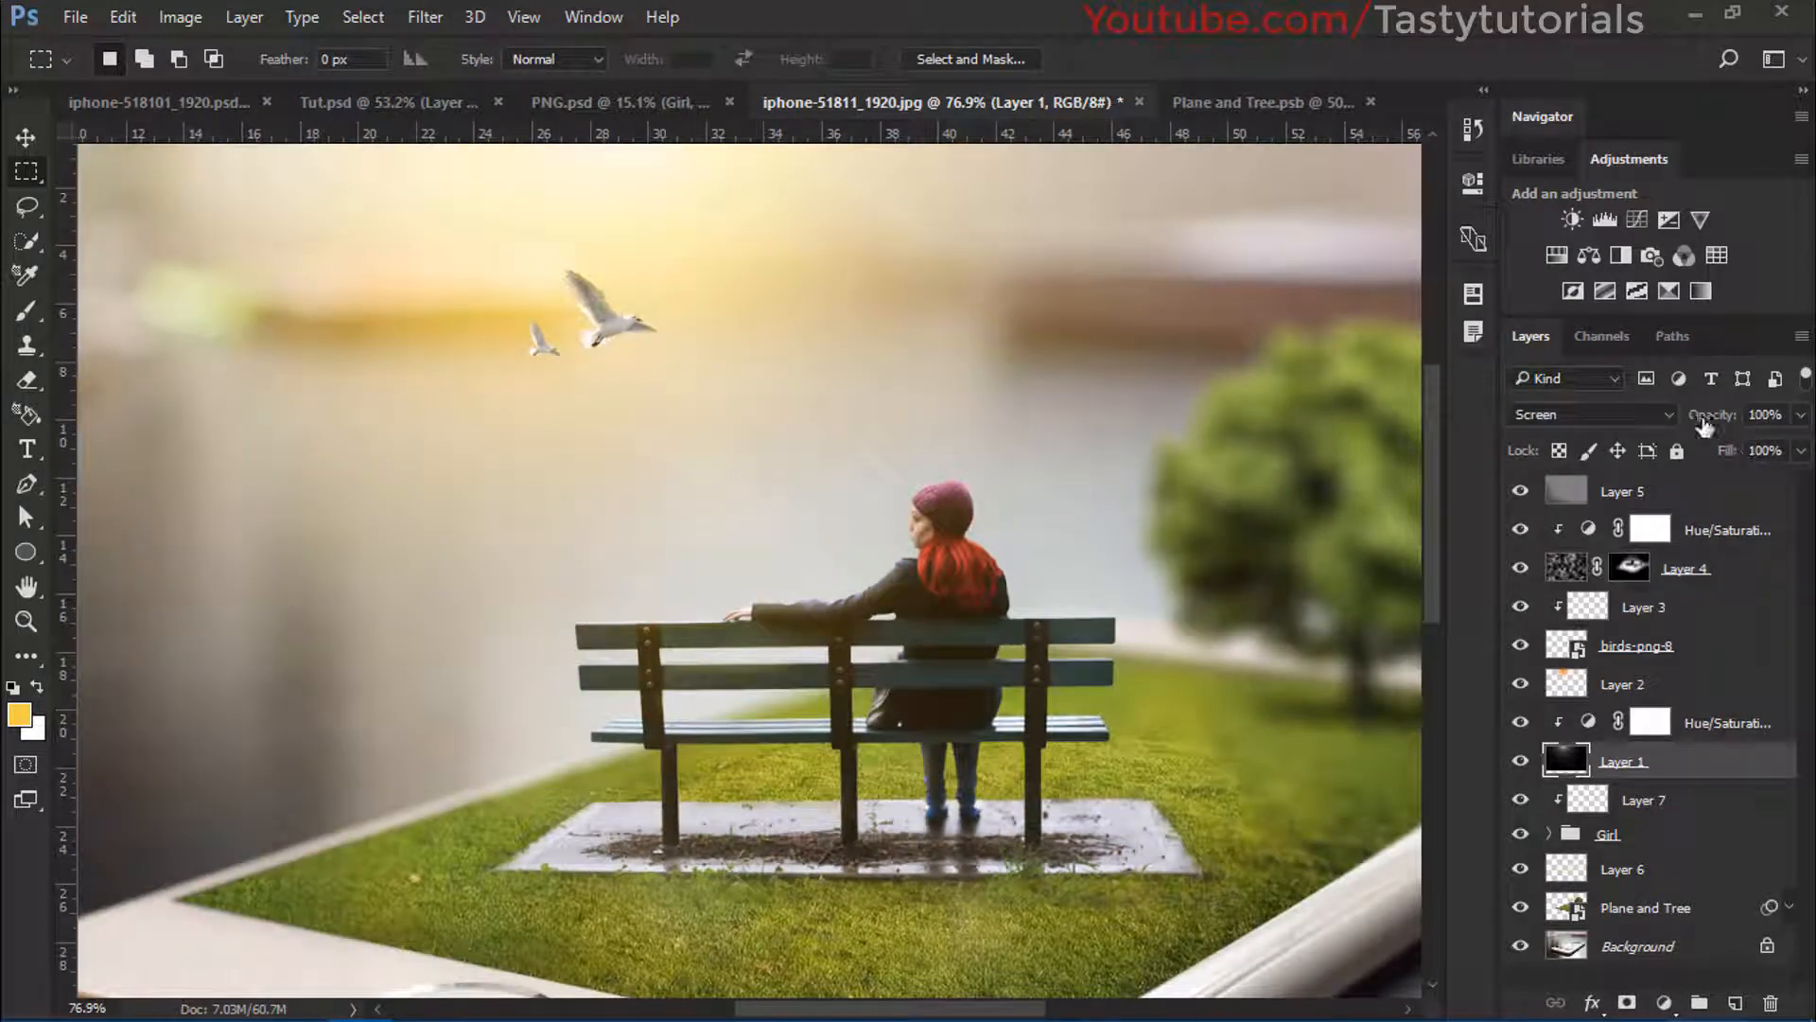
{"action": "left_click_drag", "start_coordinate": [1709, 421], "coordinate": [1671, 423]}
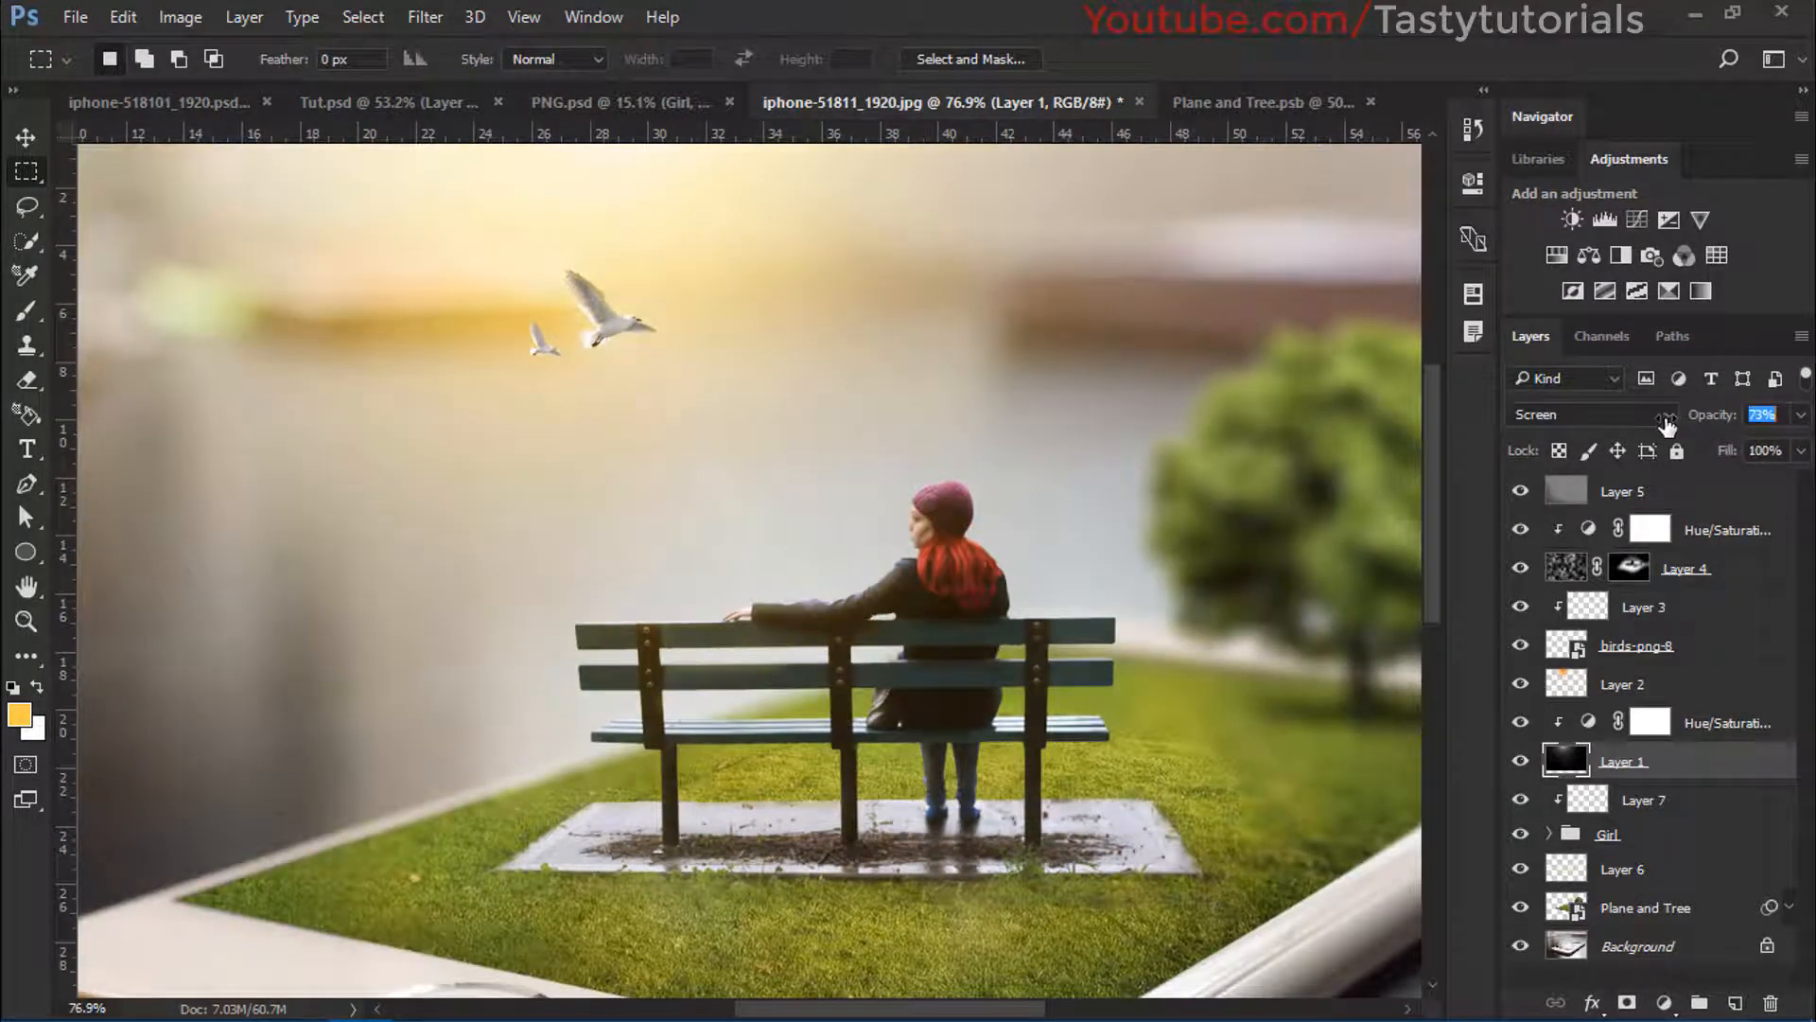
{"action": "left_click_drag", "start_coordinate": [1665, 423], "coordinate": [1664, 424]}
Add a new layer above Layer 5 and set its blend mode to Soft Light
{"action": "left_click", "coordinate": [1644, 491]}
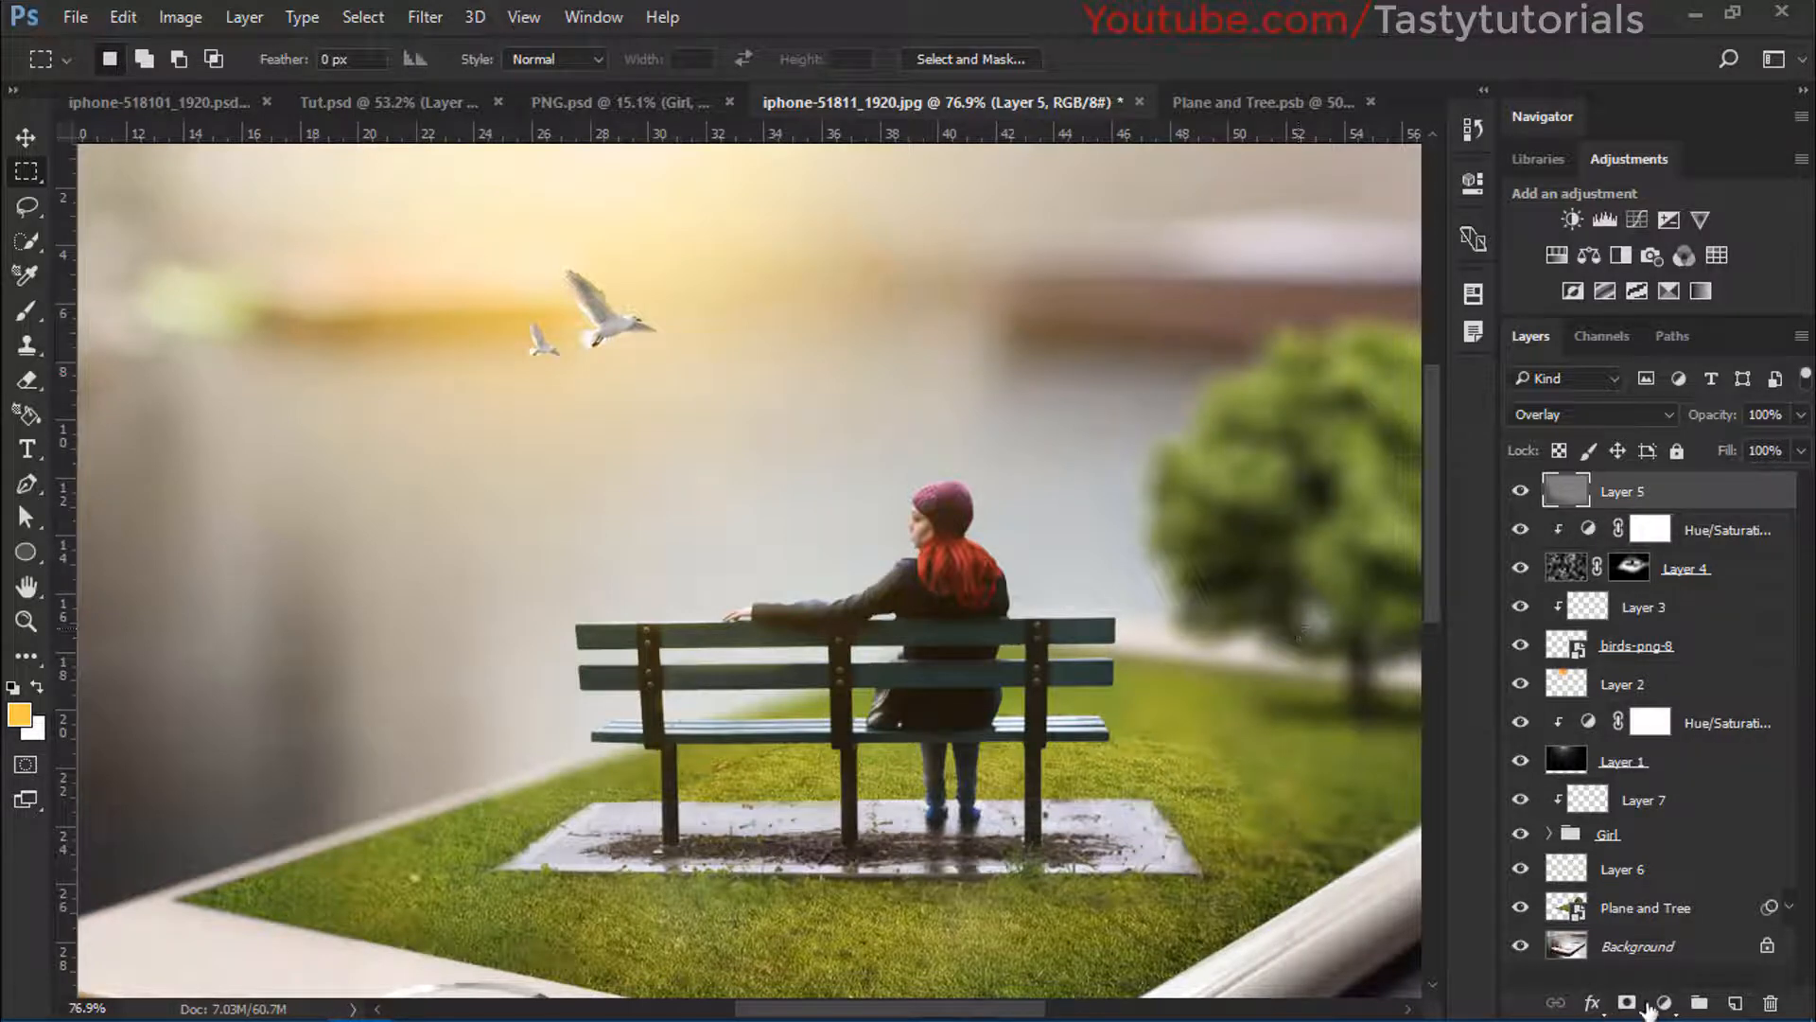
{"action": "left_click", "coordinate": [1664, 1001]}
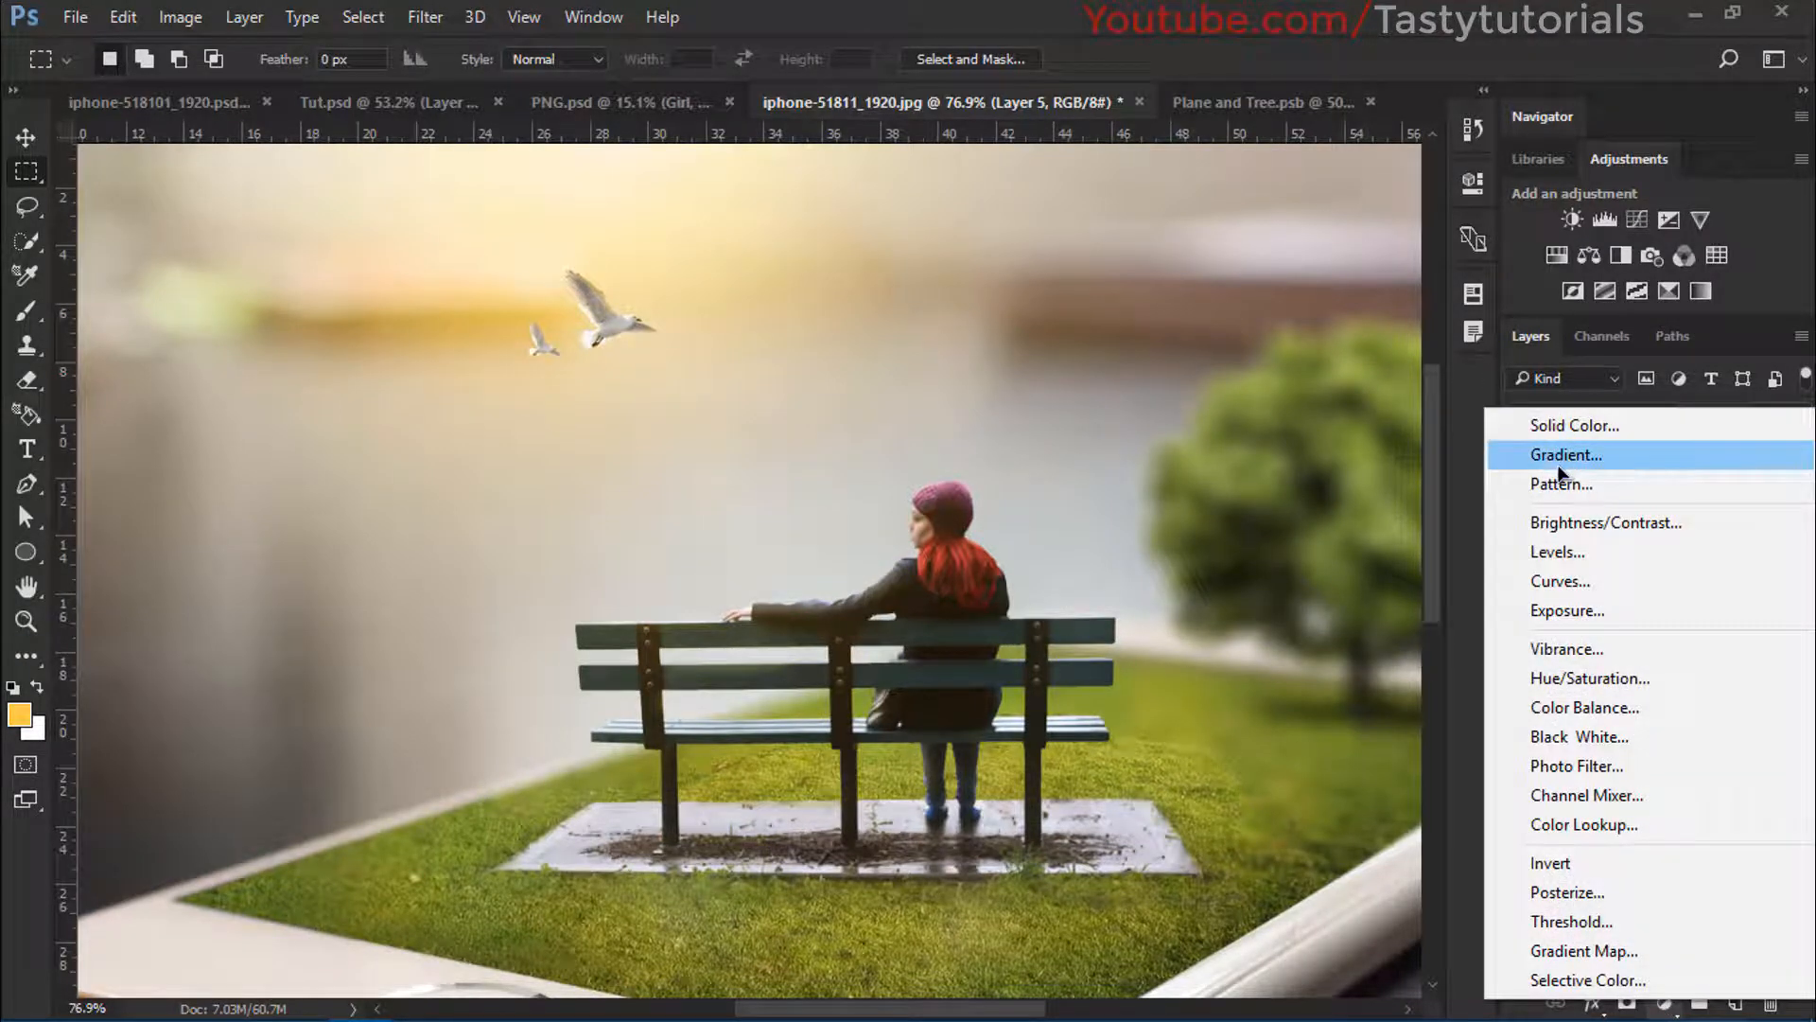
{"action": "key", "text": "Escape"}
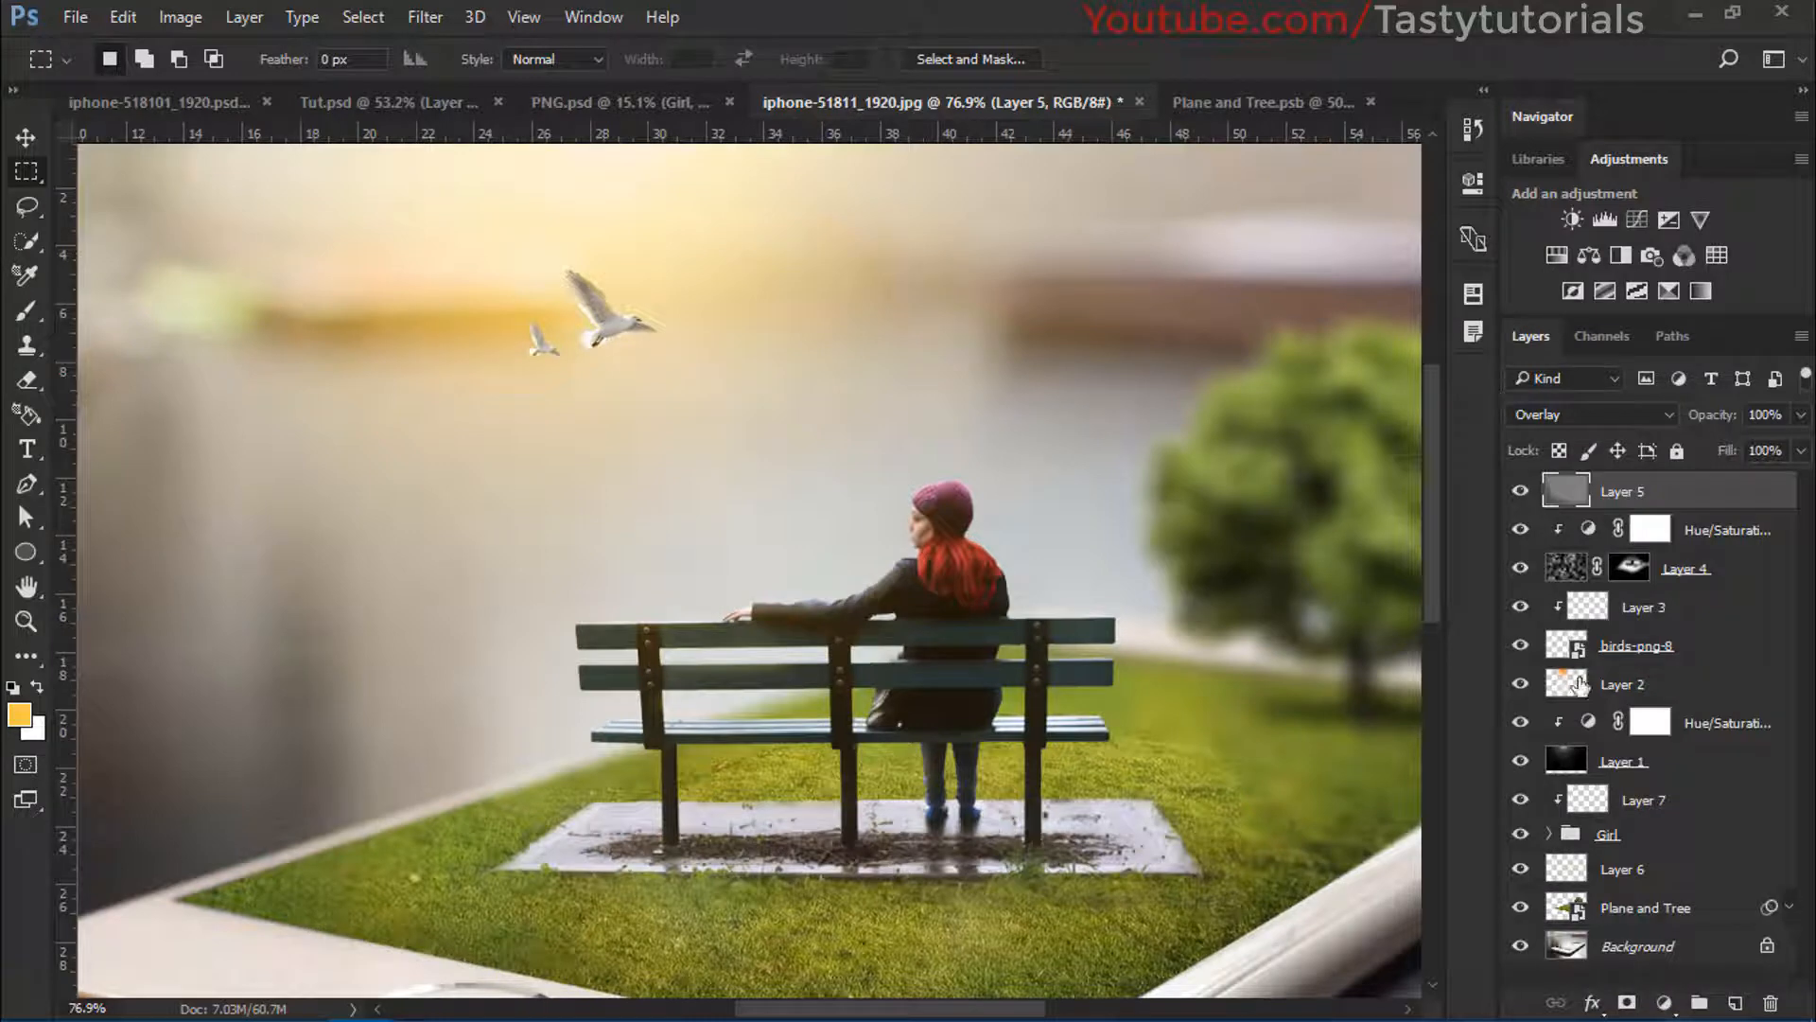
{"action": "left_click", "coordinate": [1724, 1001]}
{"action": "left_click", "coordinate": [1561, 417]}
{"action": "left_click", "coordinate": [1542, 696]}
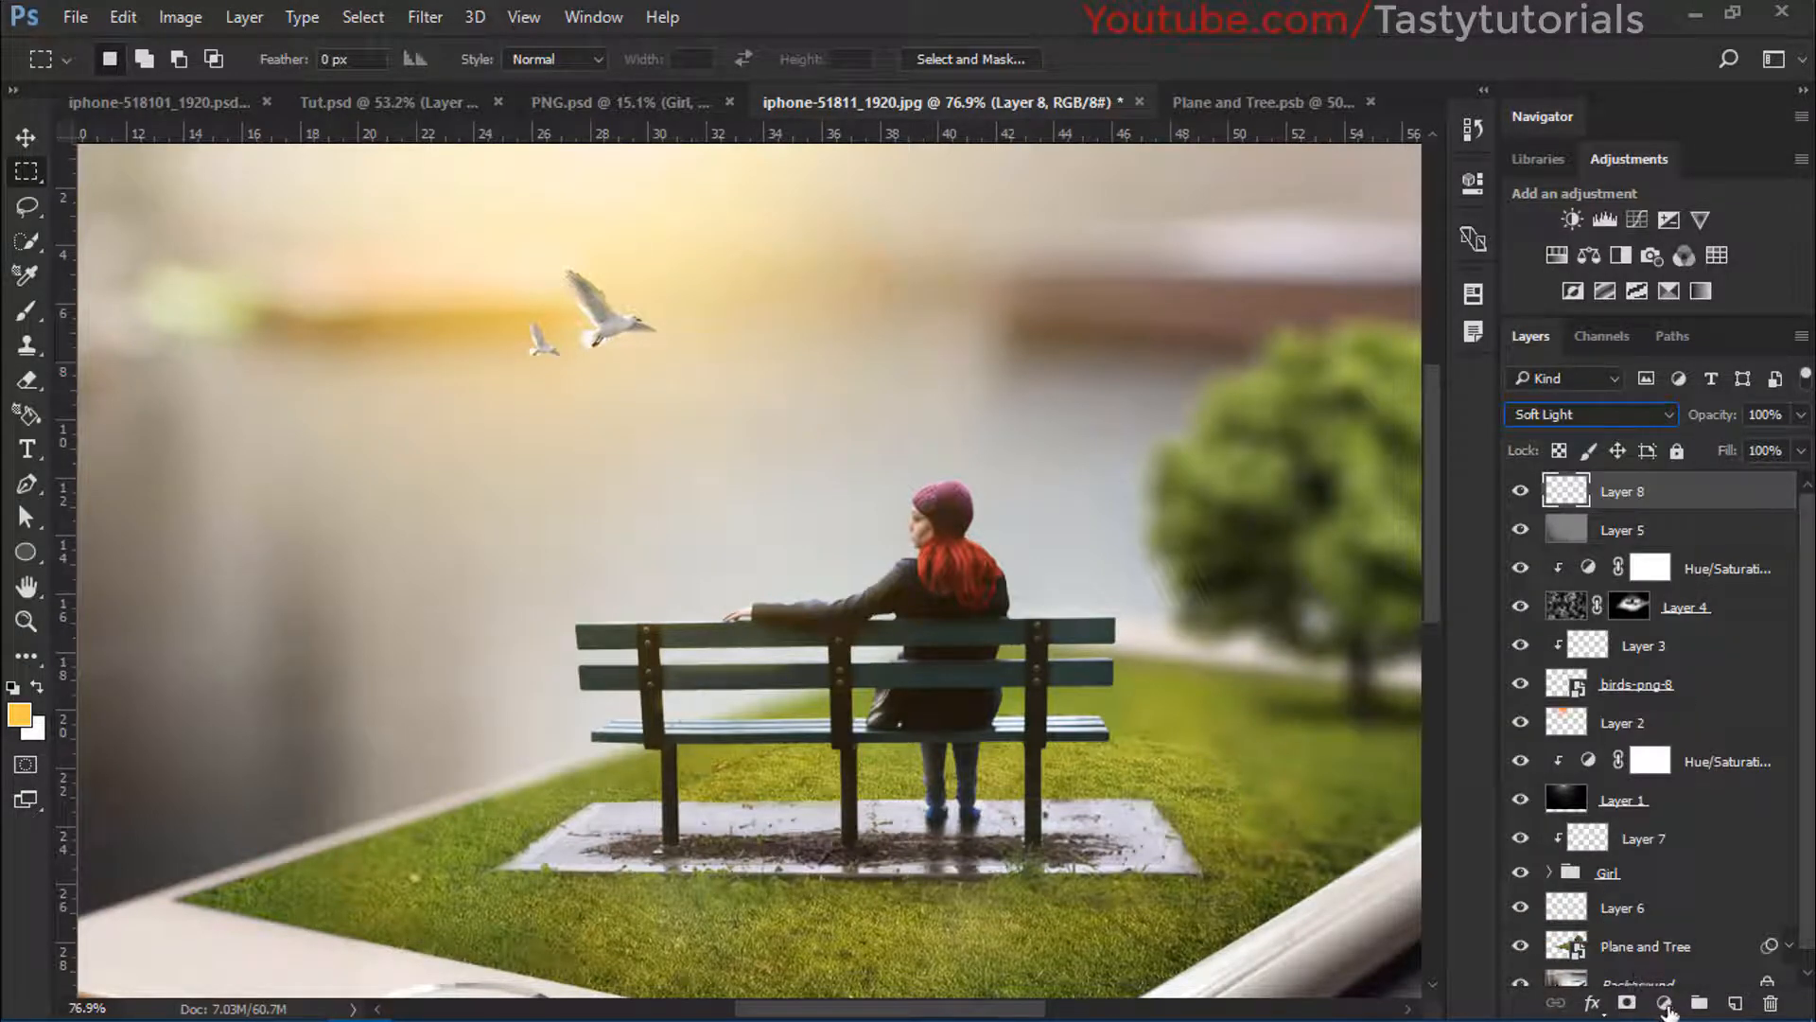
Turn the new Soft Light layer into a Gradient Fill and open its gradient for editing
{"action": "left_click", "coordinate": [1665, 1004]}
{"action": "left_click", "coordinate": [1559, 458]}
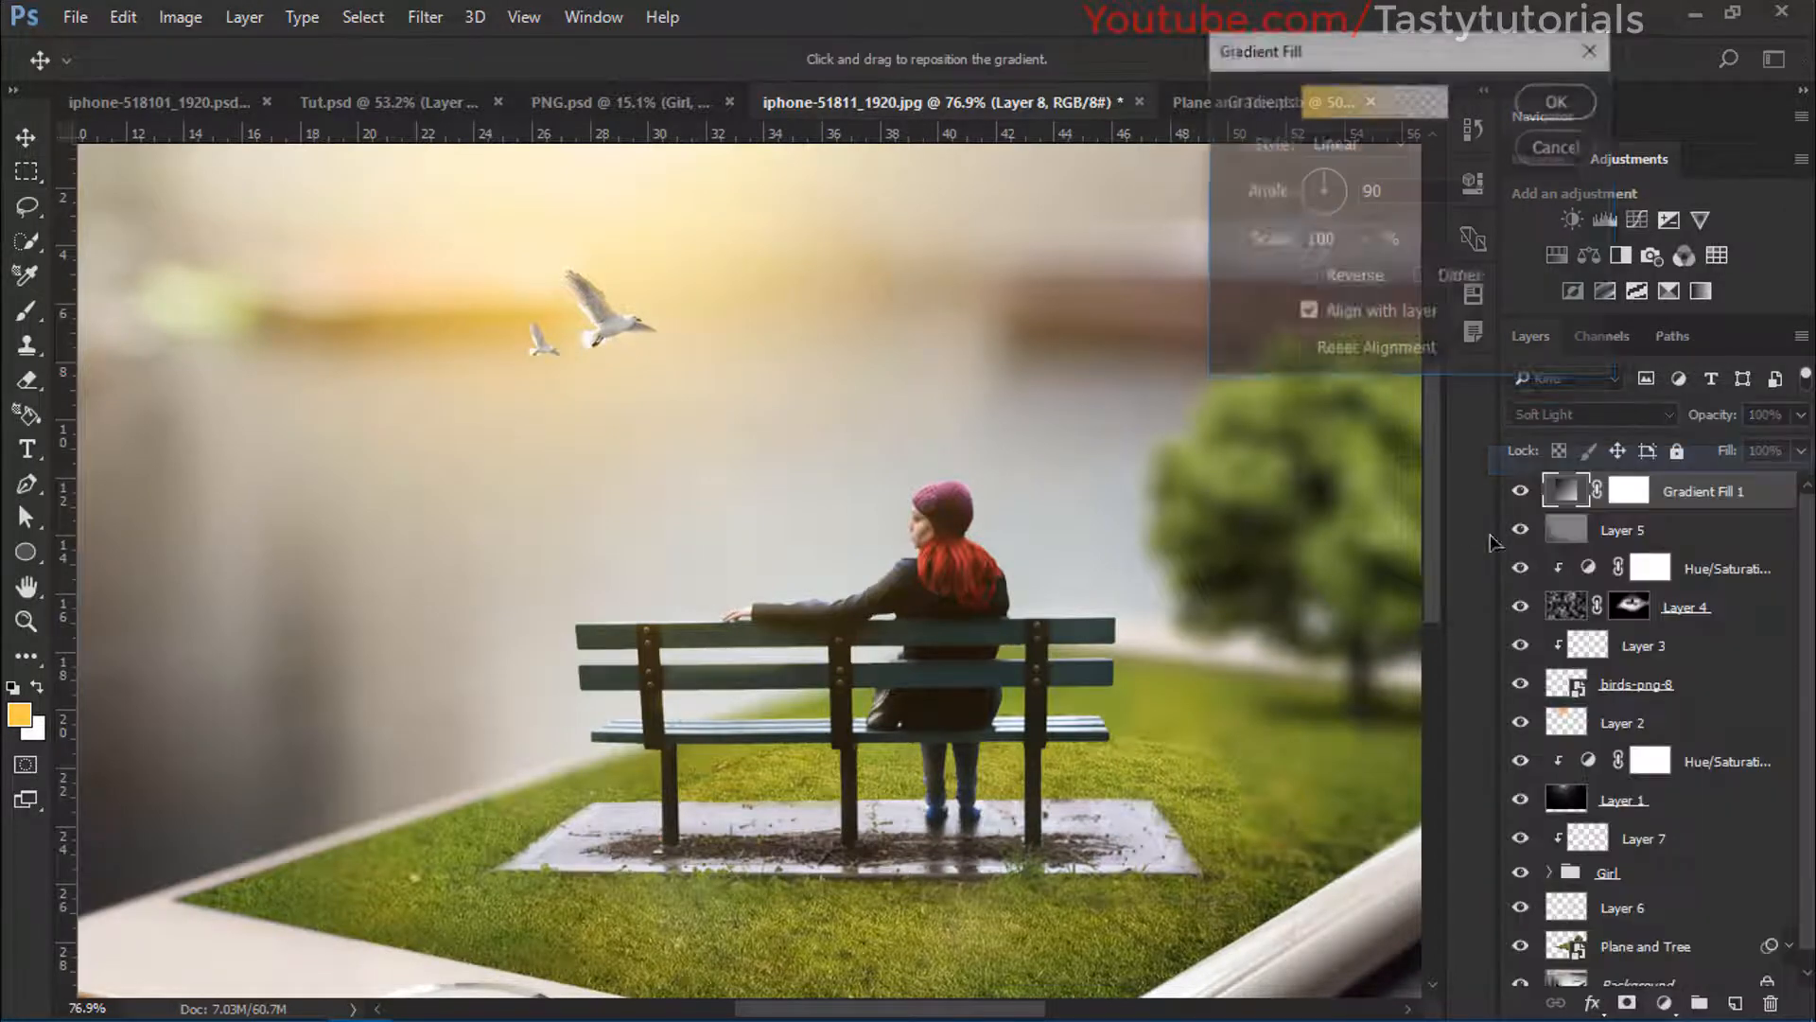
{"action": "left_click", "coordinate": [1355, 96]}
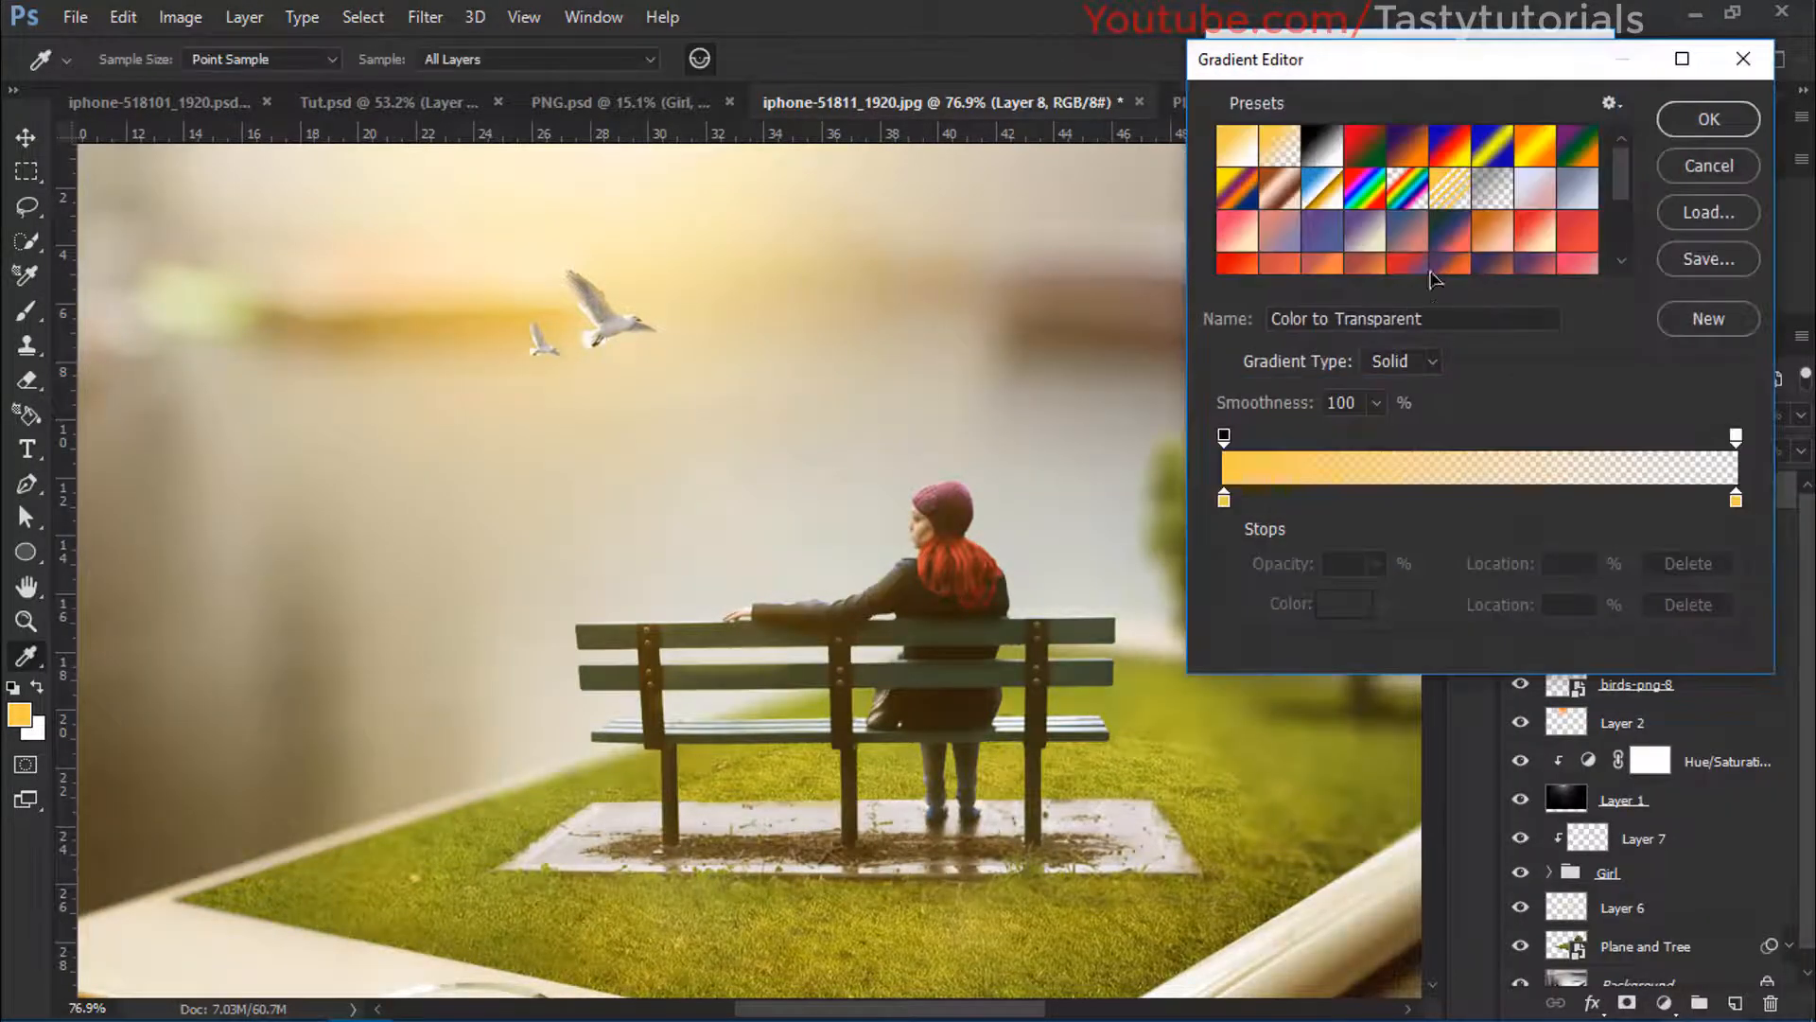
Try several green, olive, teal, orange and blue gradient presets on the Gradient Fill
{"action": "scroll", "coordinate": [1410, 203], "scroll_direction": "down", "scroll_amount": 5}
{"action": "left_click", "coordinate": [1369, 216]}
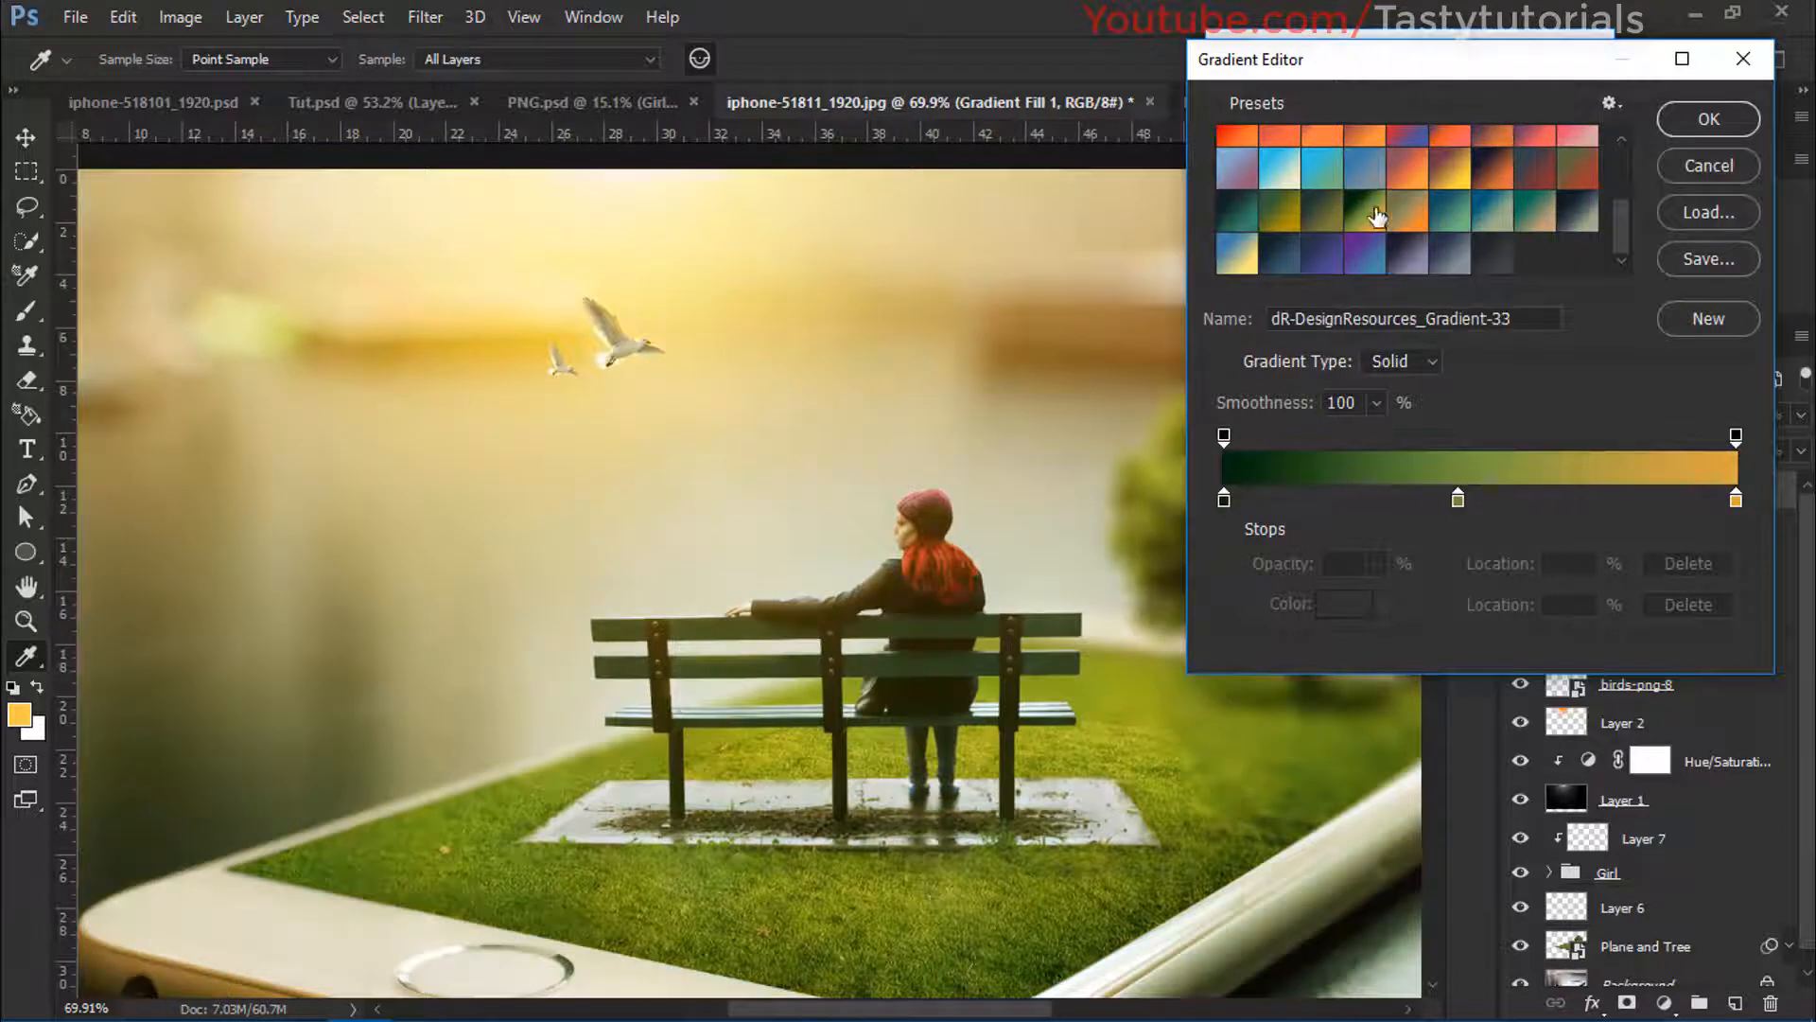
{"action": "left_click", "coordinate": [1288, 225]}
{"action": "left_click", "coordinate": [1324, 219]}
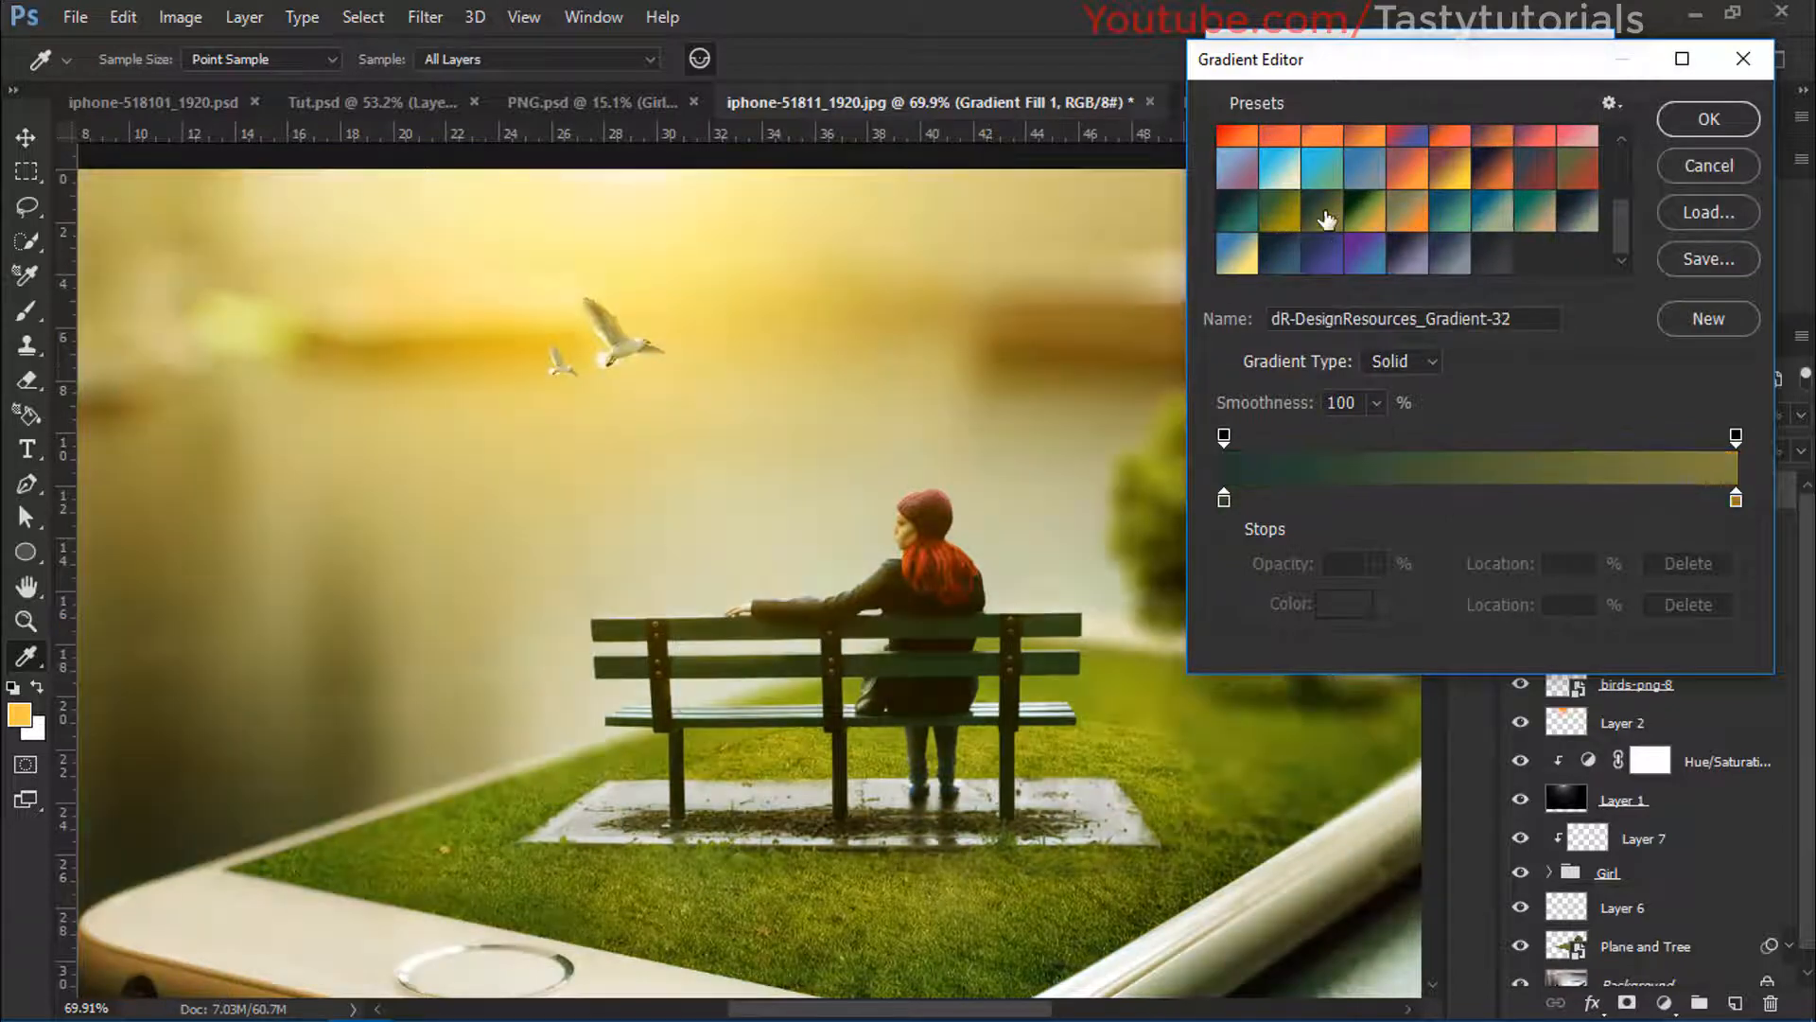
{"action": "left_click", "coordinate": [1371, 219]}
{"action": "left_click", "coordinate": [1433, 187]}
{"action": "left_click", "coordinate": [1452, 217]}
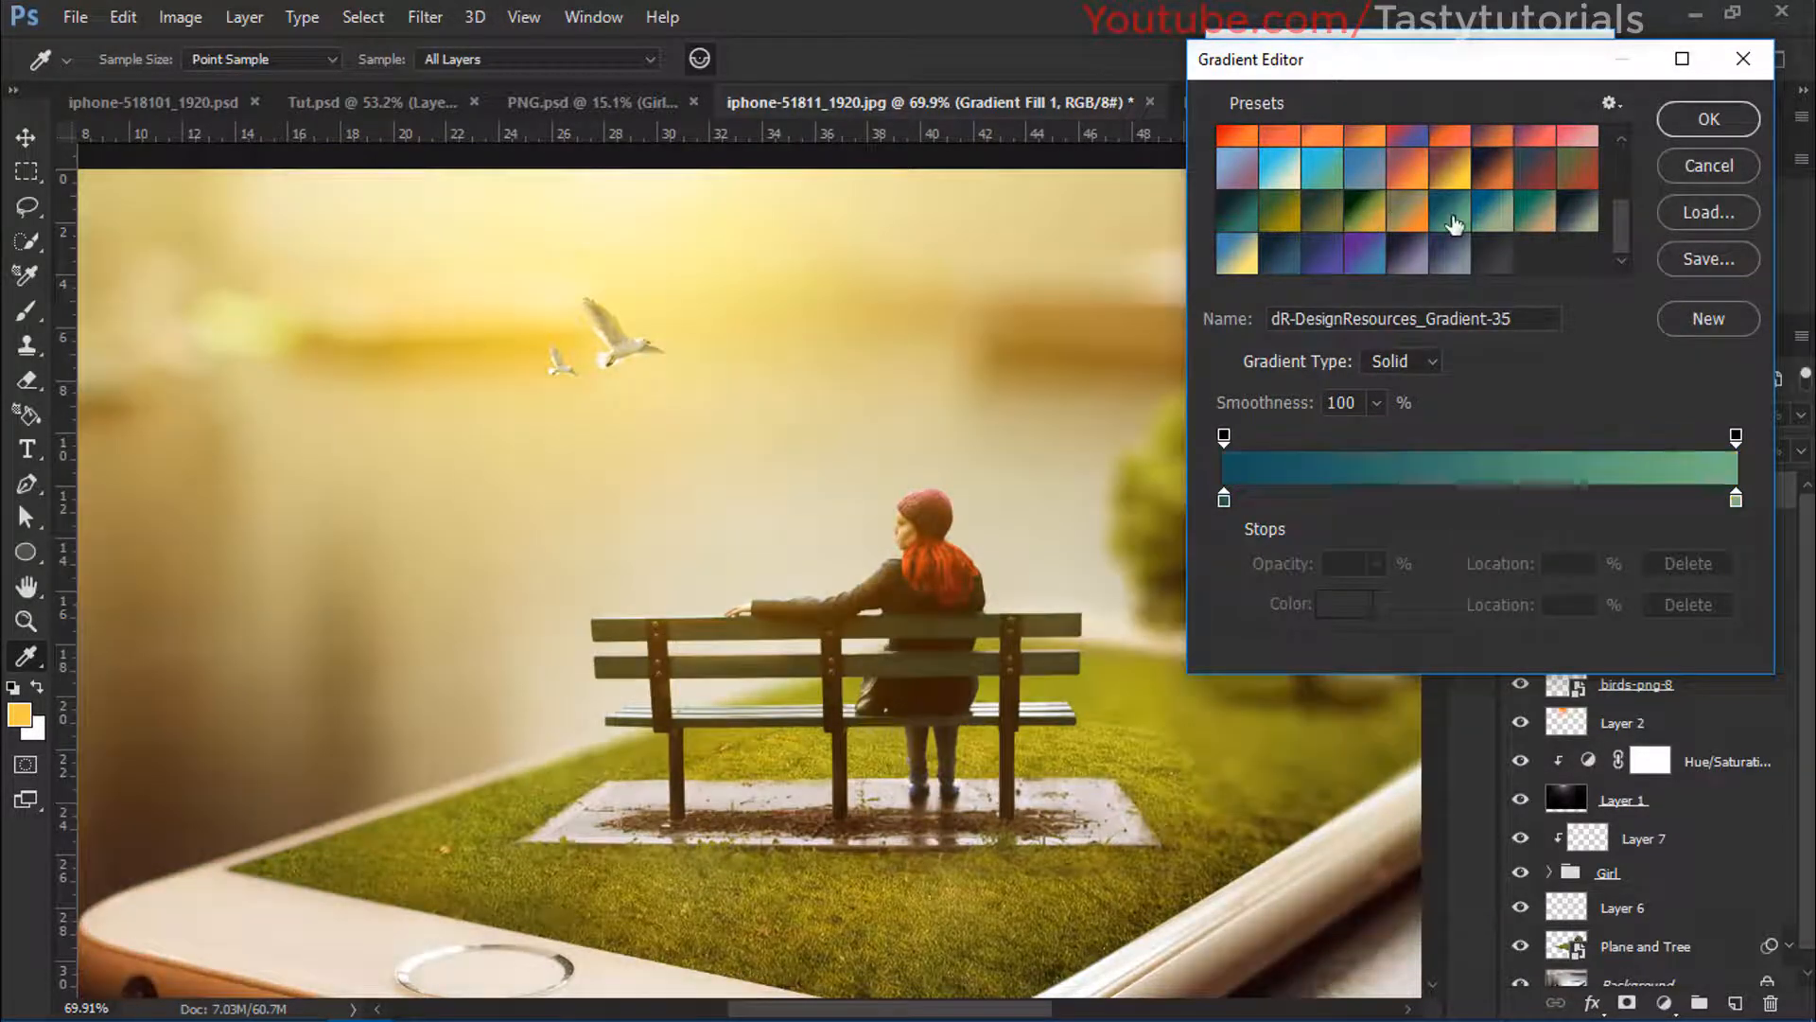
{"action": "left_click", "coordinate": [1405, 208]}
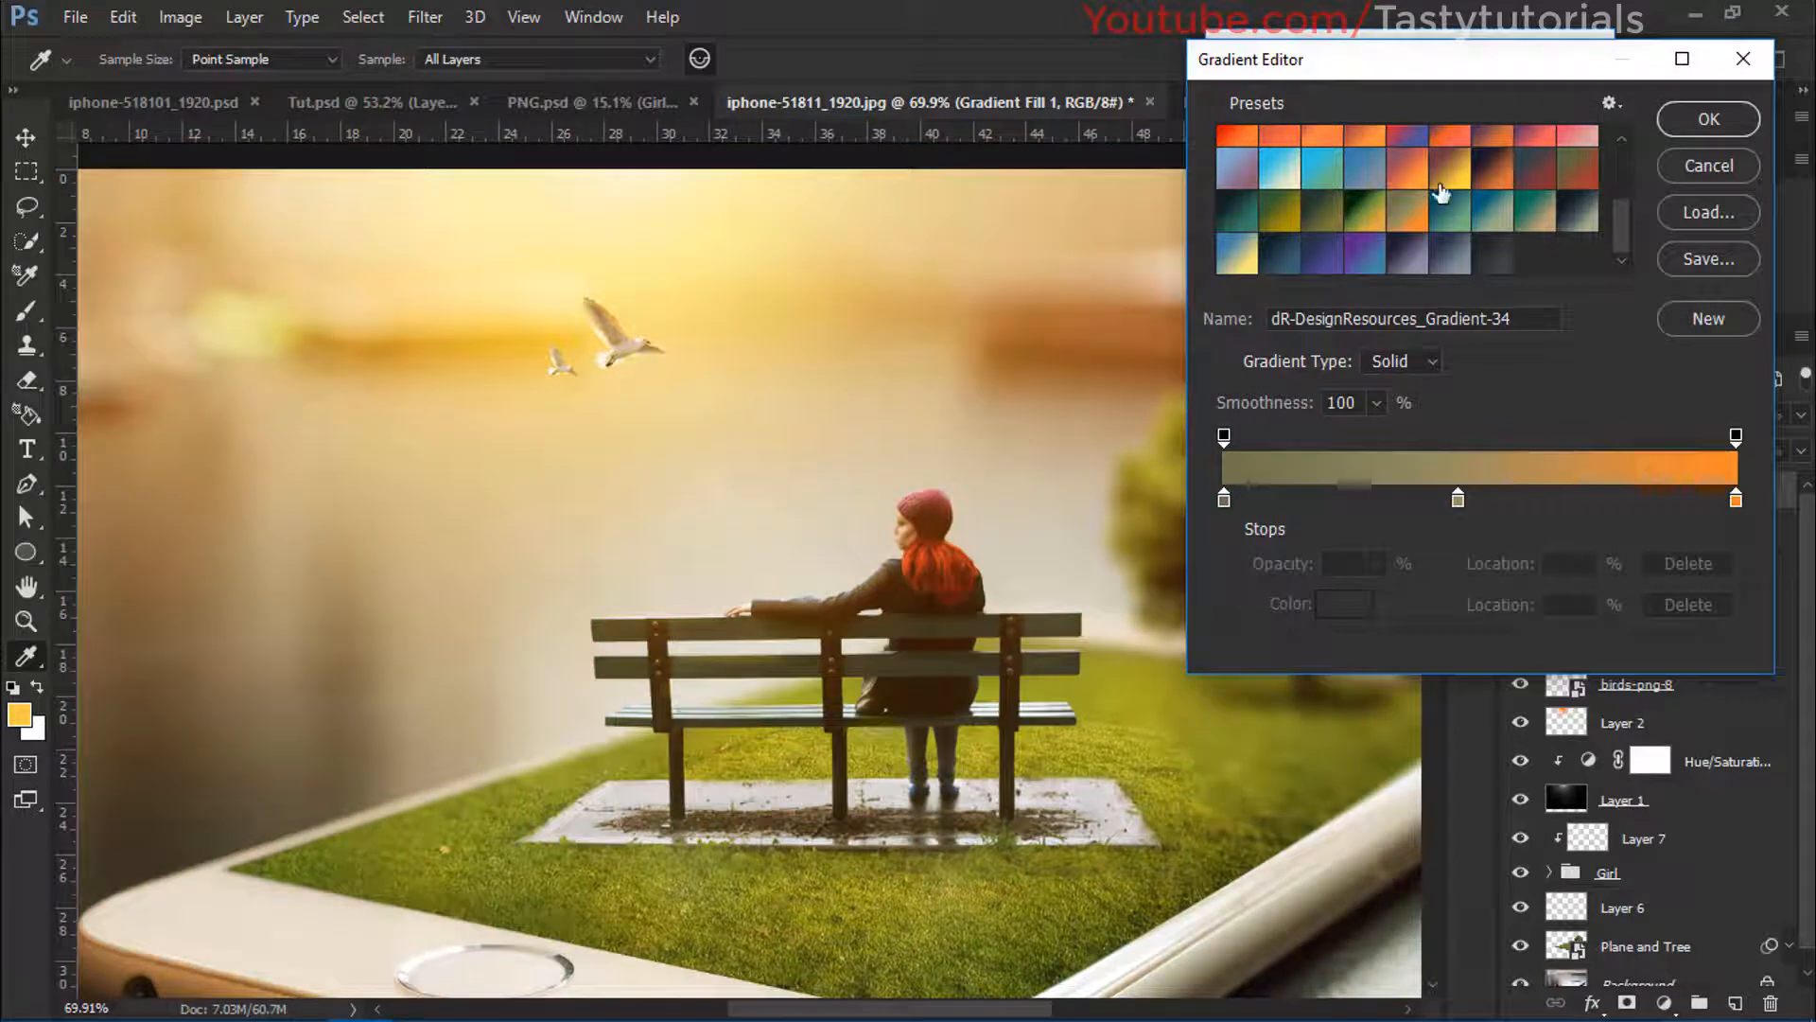
{"action": "left_click", "coordinate": [1358, 187]}
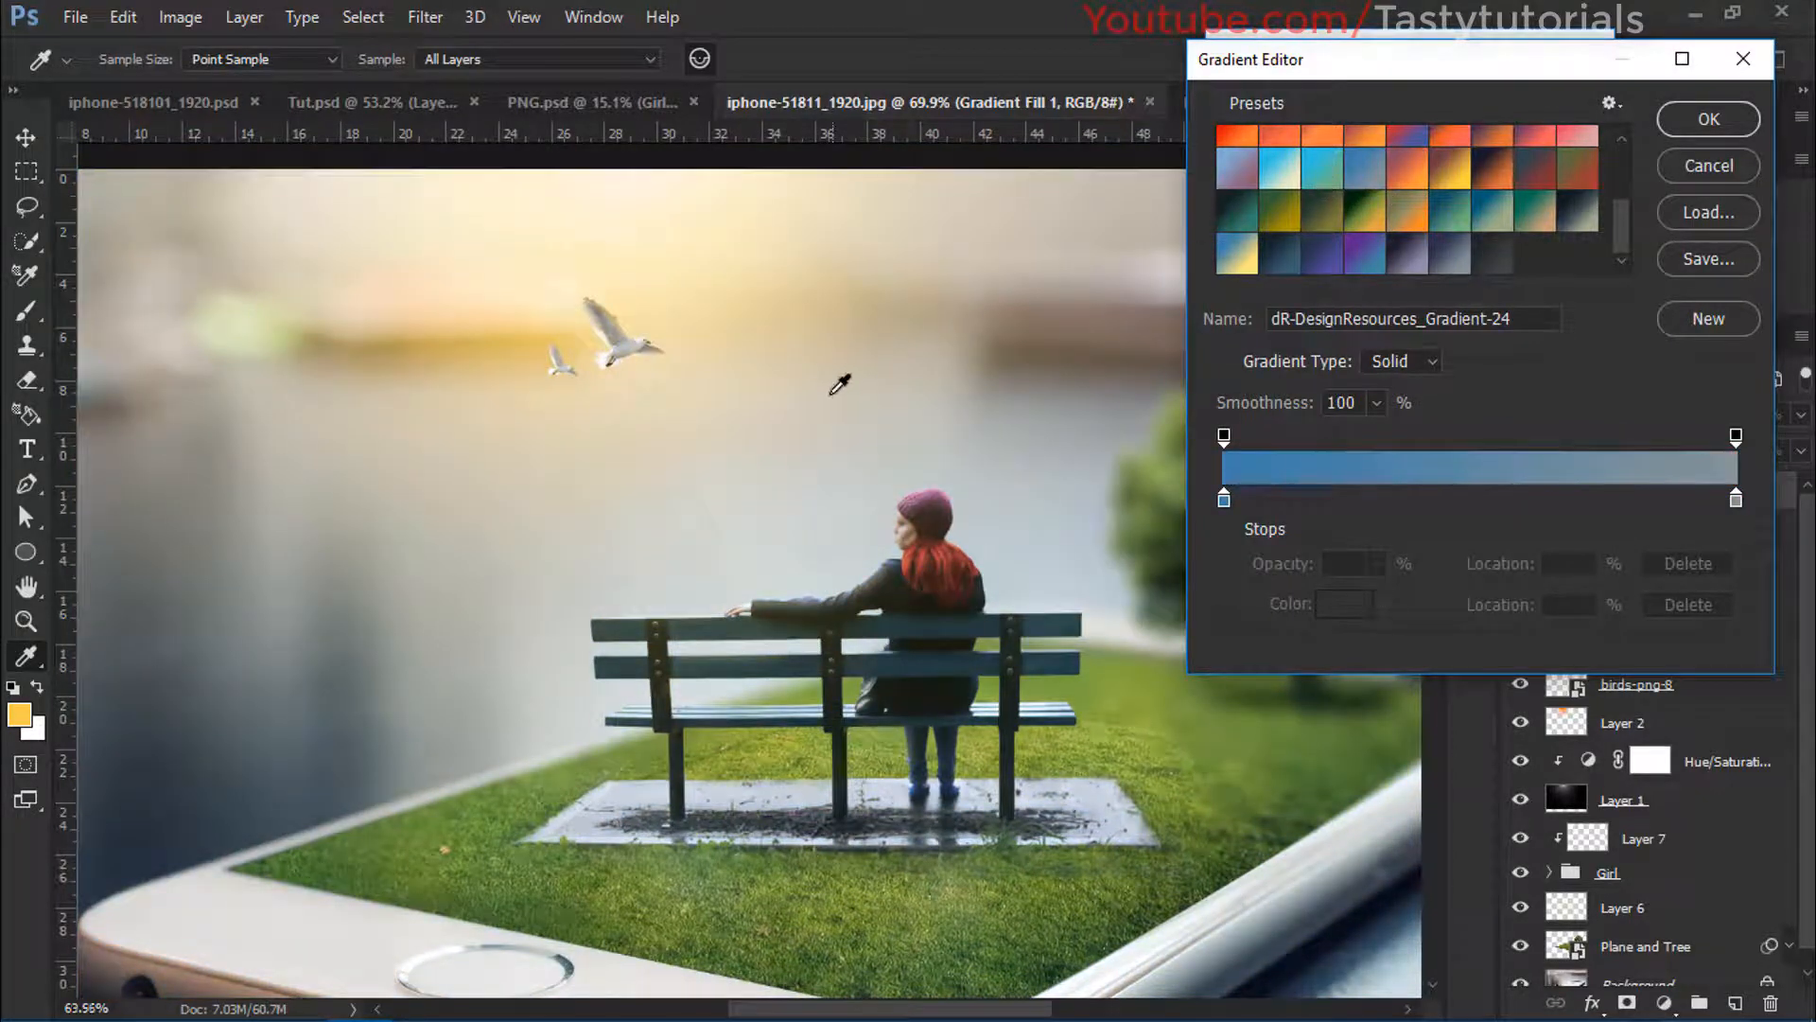
{"action": "scroll", "coordinate": [838, 388], "scroll_direction": "down", "scroll_amount": 3}
{"action": "left_click", "coordinate": [1284, 224]}
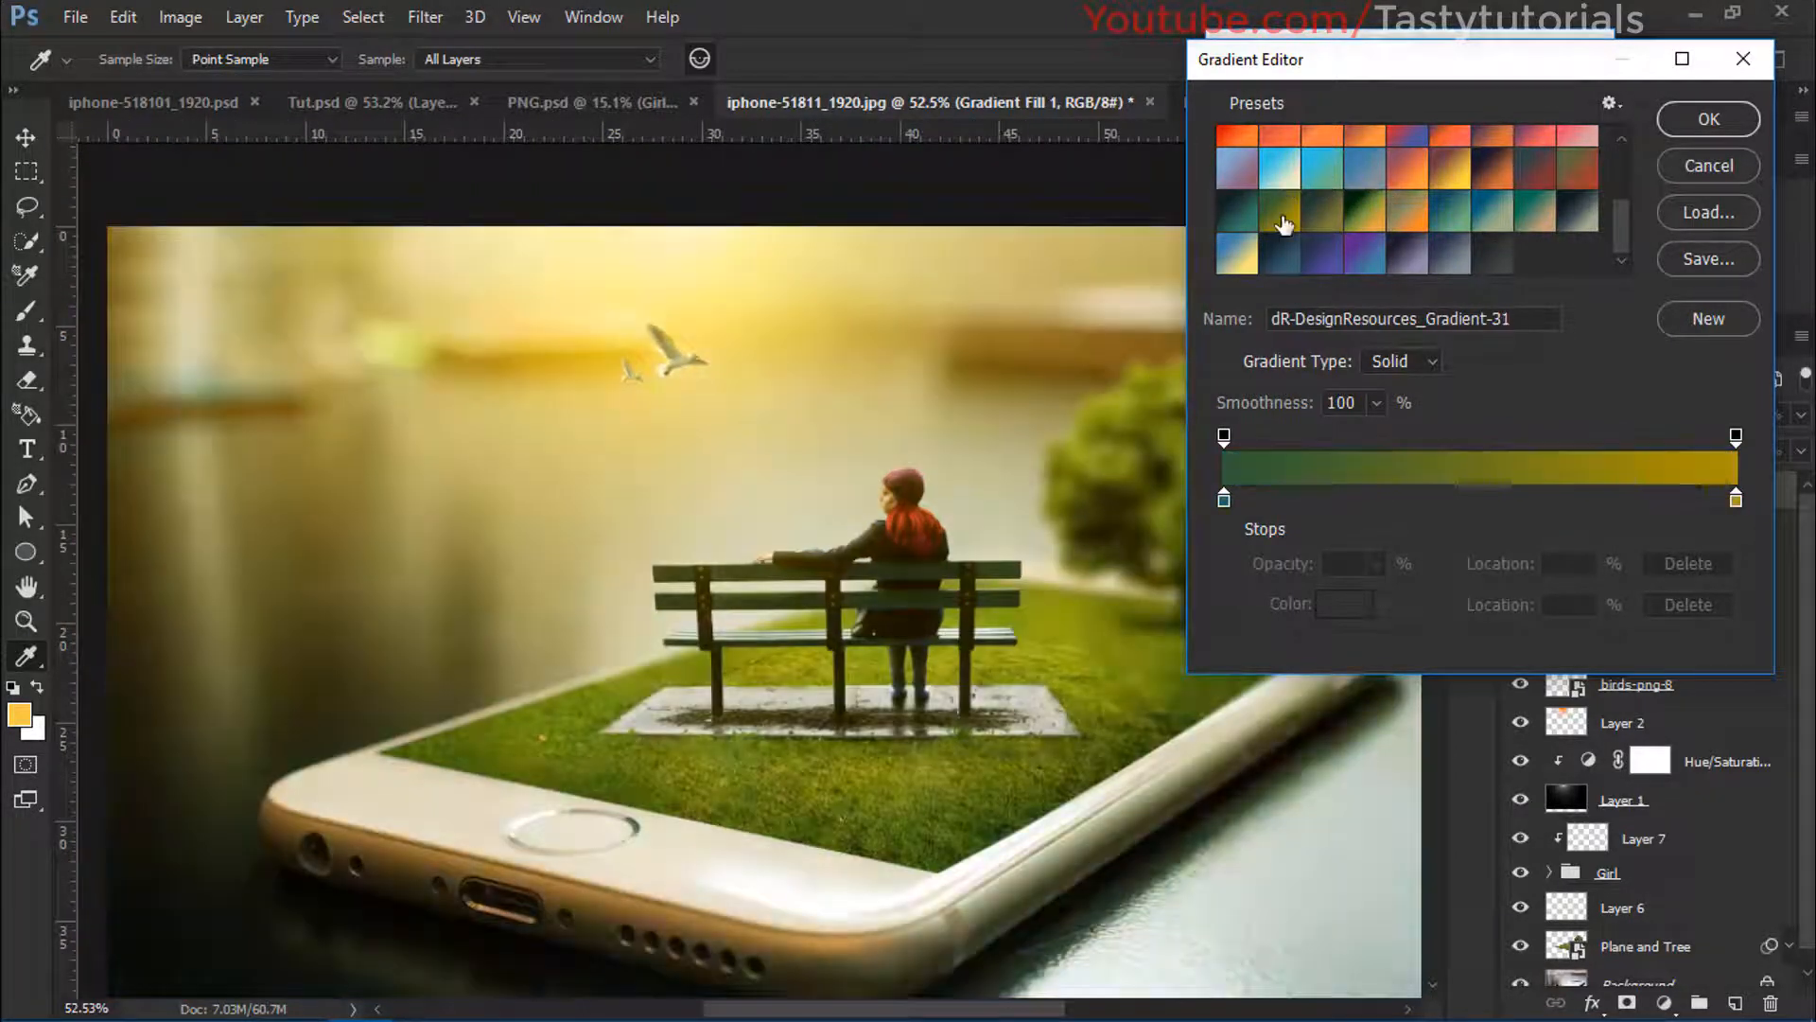
{"action": "left_click", "coordinate": [1362, 225]}
Apply the dR-DesignResources_Gradient-34 preset to the Gradient Fill, keeping Linear style at 90° and 100% scale
{"action": "left_click", "coordinate": [1397, 227]}
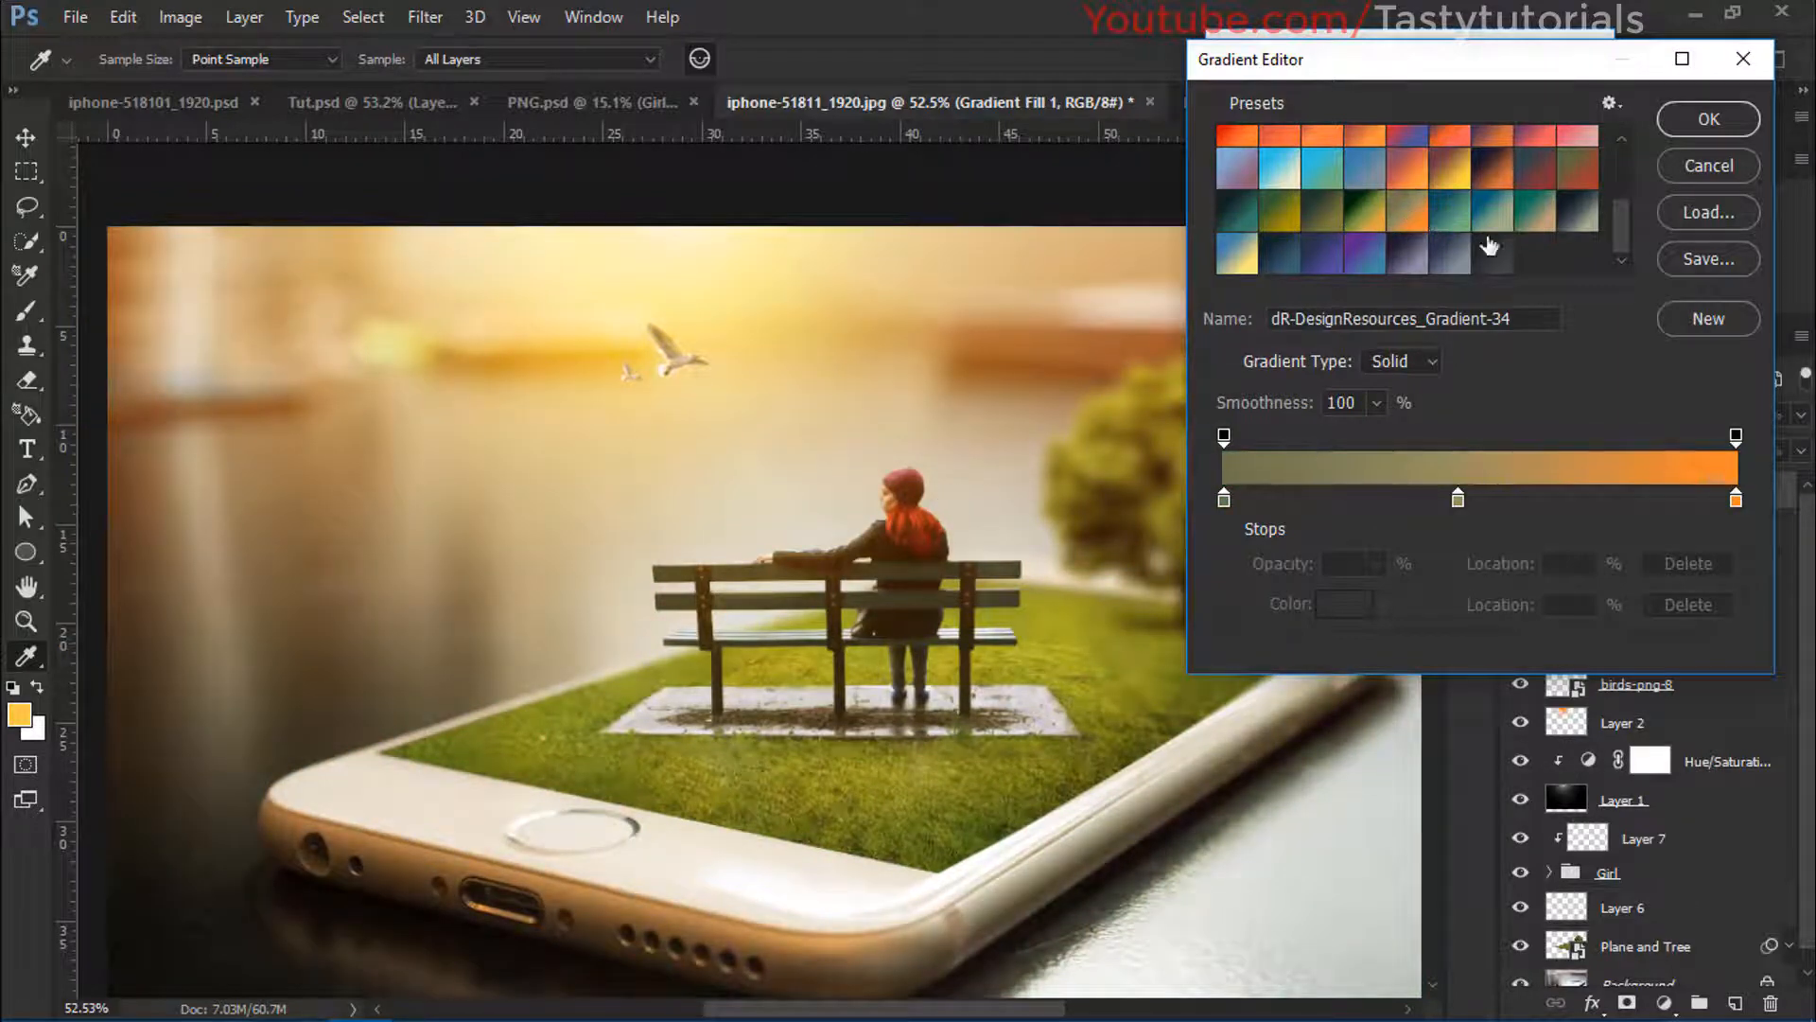
{"action": "left_click", "coordinate": [1694, 123]}
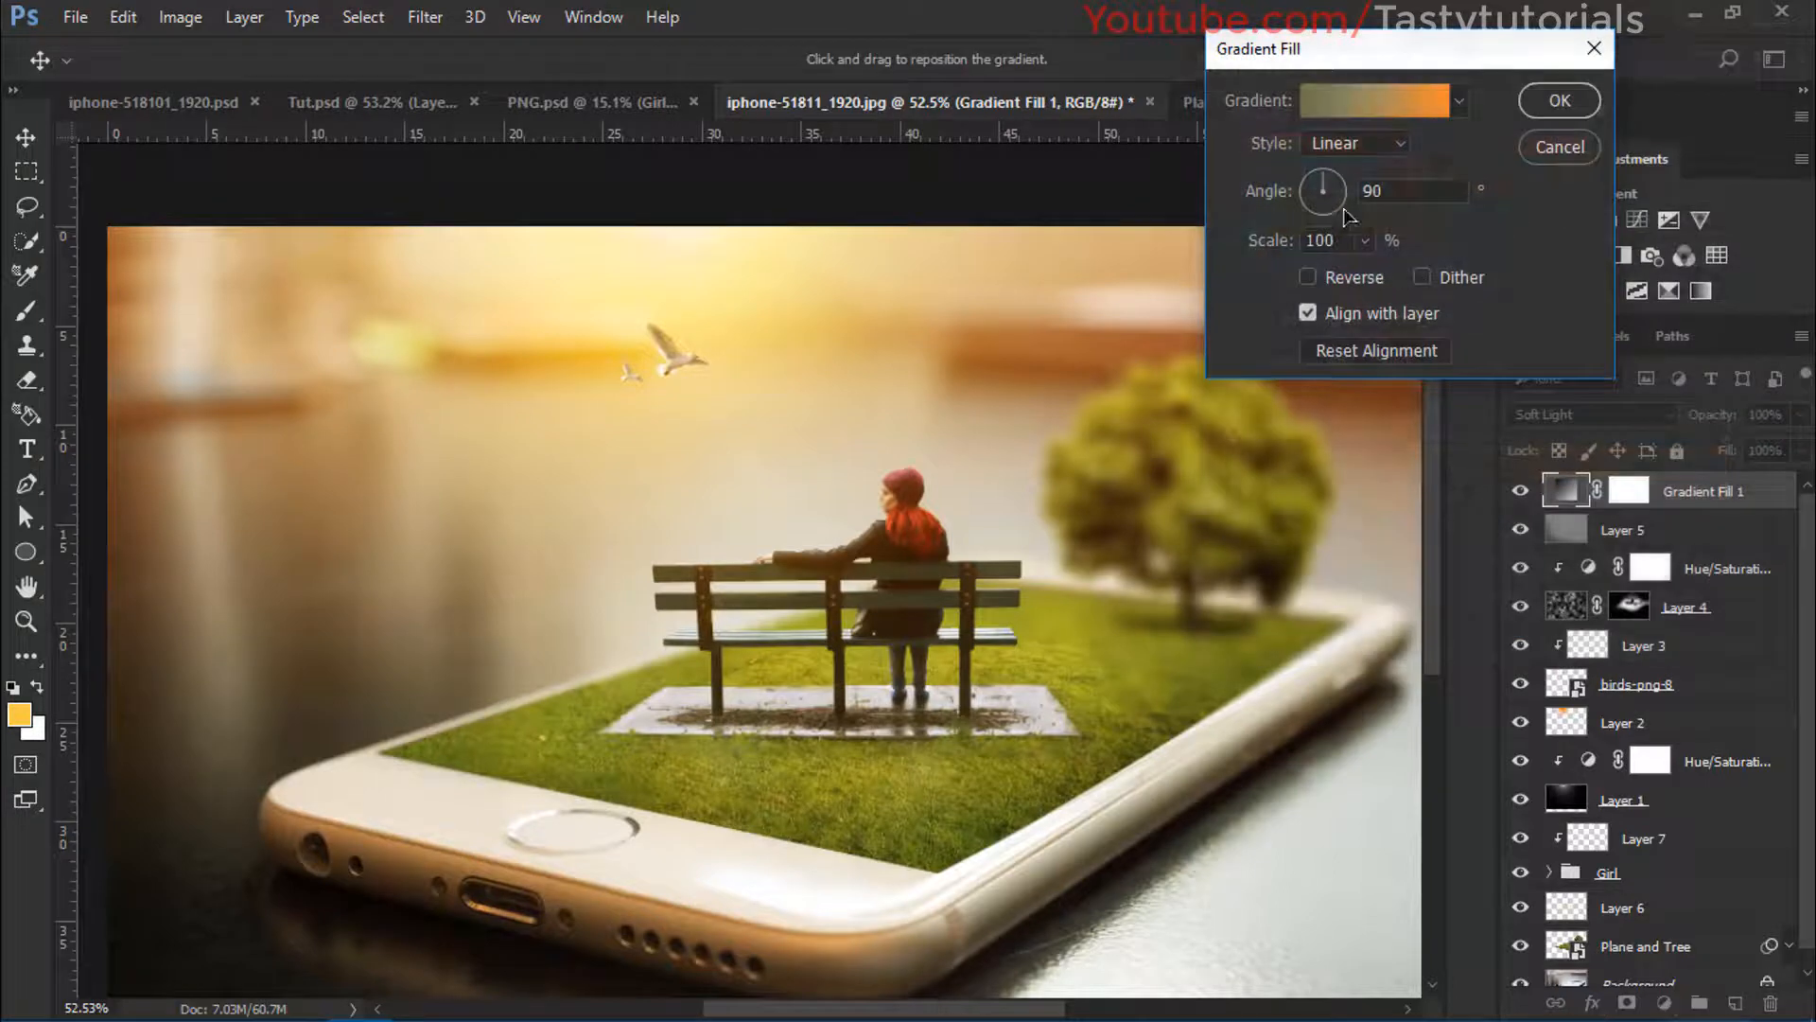
{"action": "left_click", "coordinate": [1559, 100]}
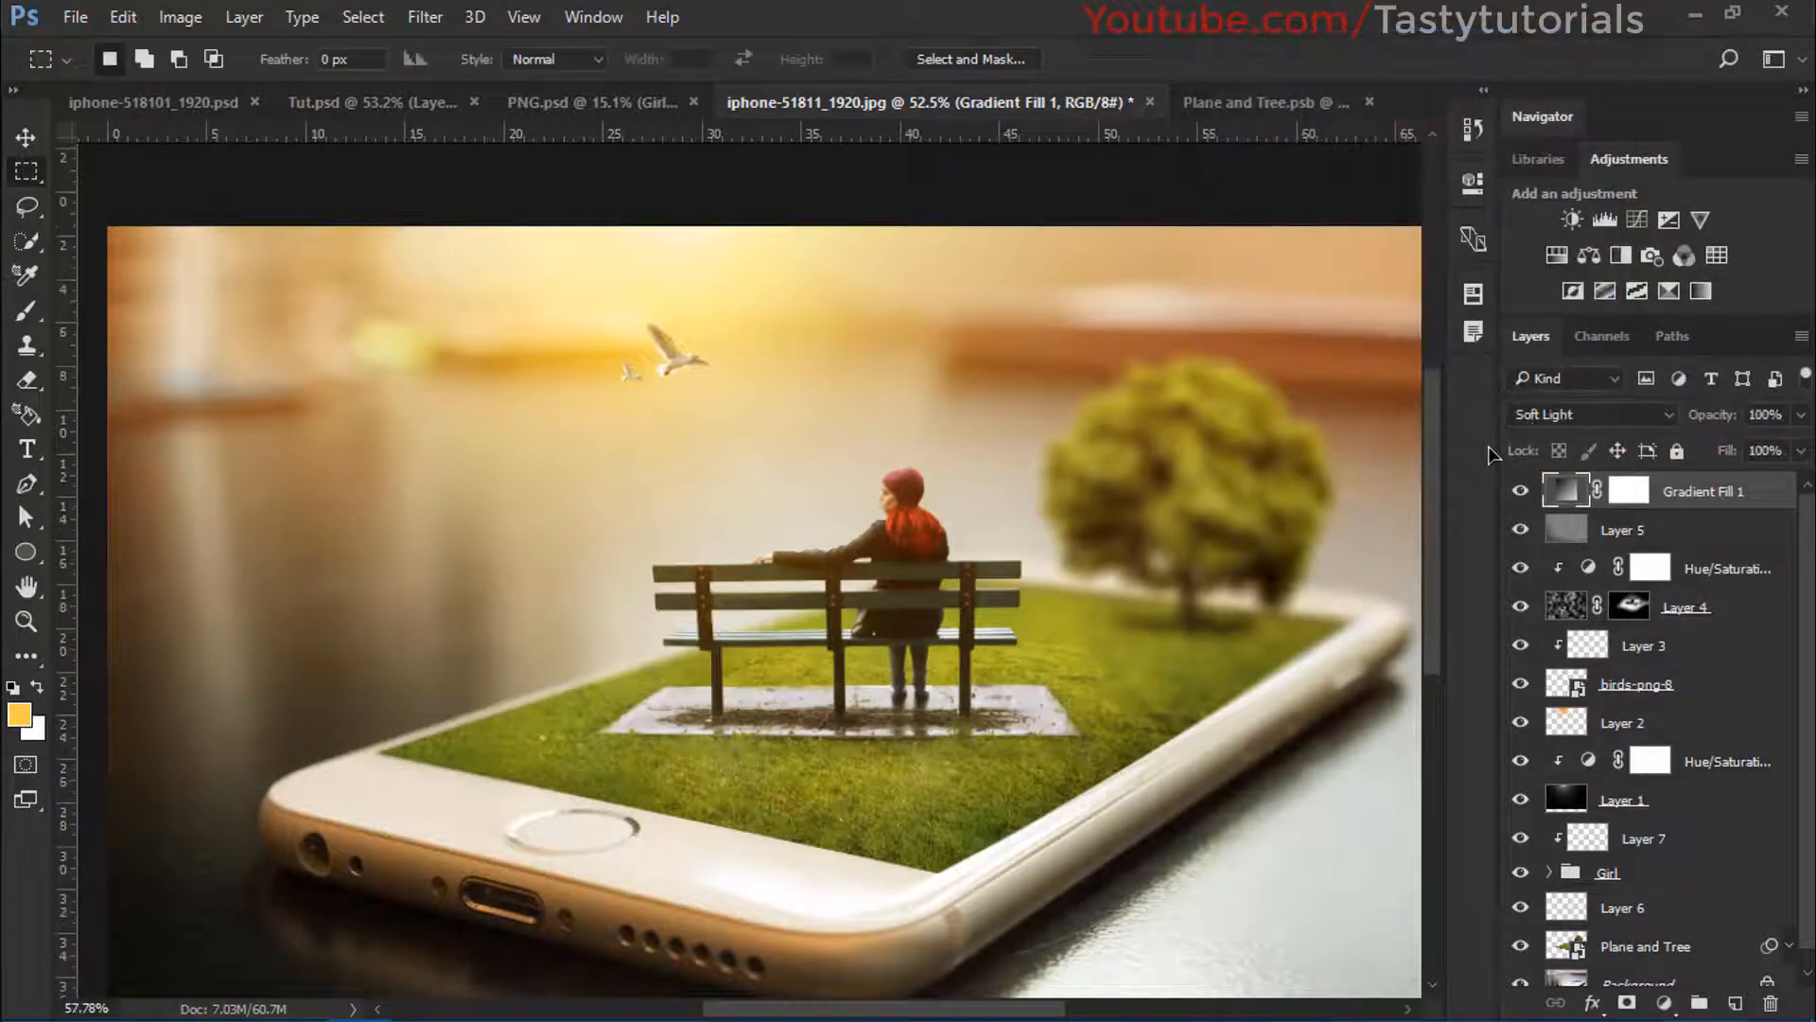
{"action": "scroll", "coordinate": [742, 586], "scroll_direction": "up", "scroll_amount": 1}
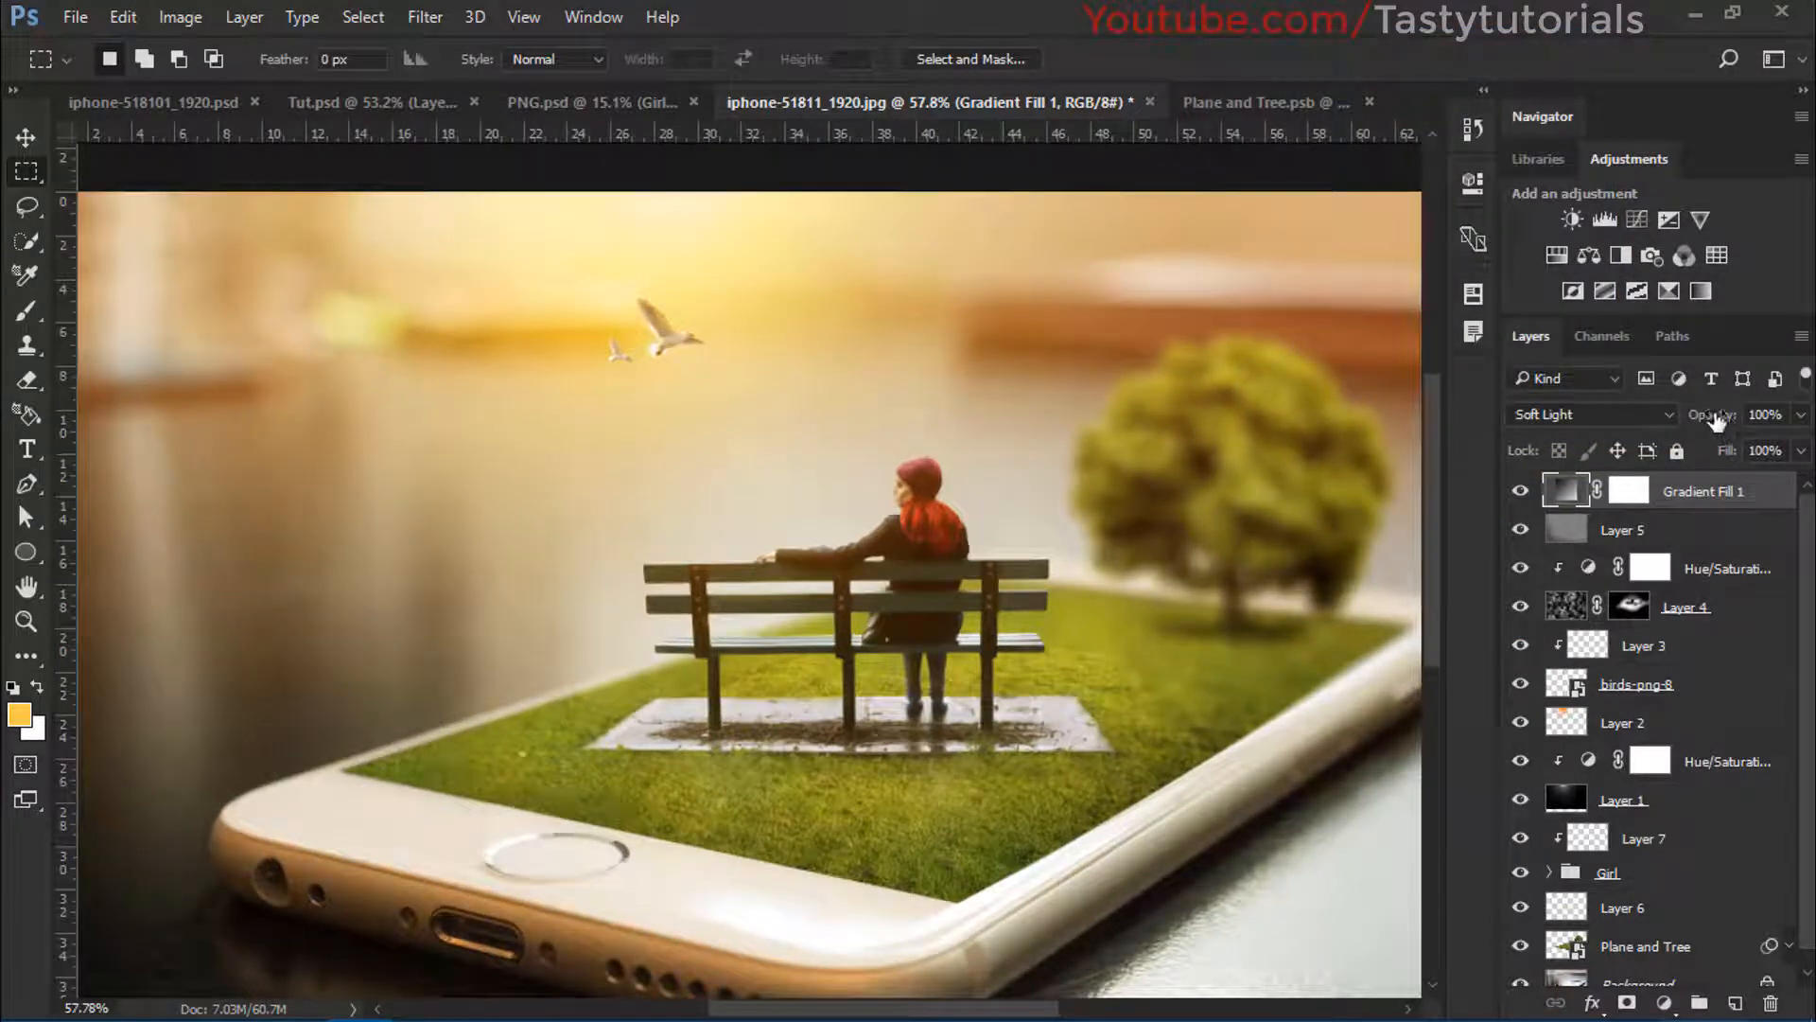
Lower the Gradient Fill 1 layer's opacity to 34% and compare the image with and without the layer
{"action": "left_click_drag", "start_coordinate": [1715, 419], "coordinate": [1618, 423]}
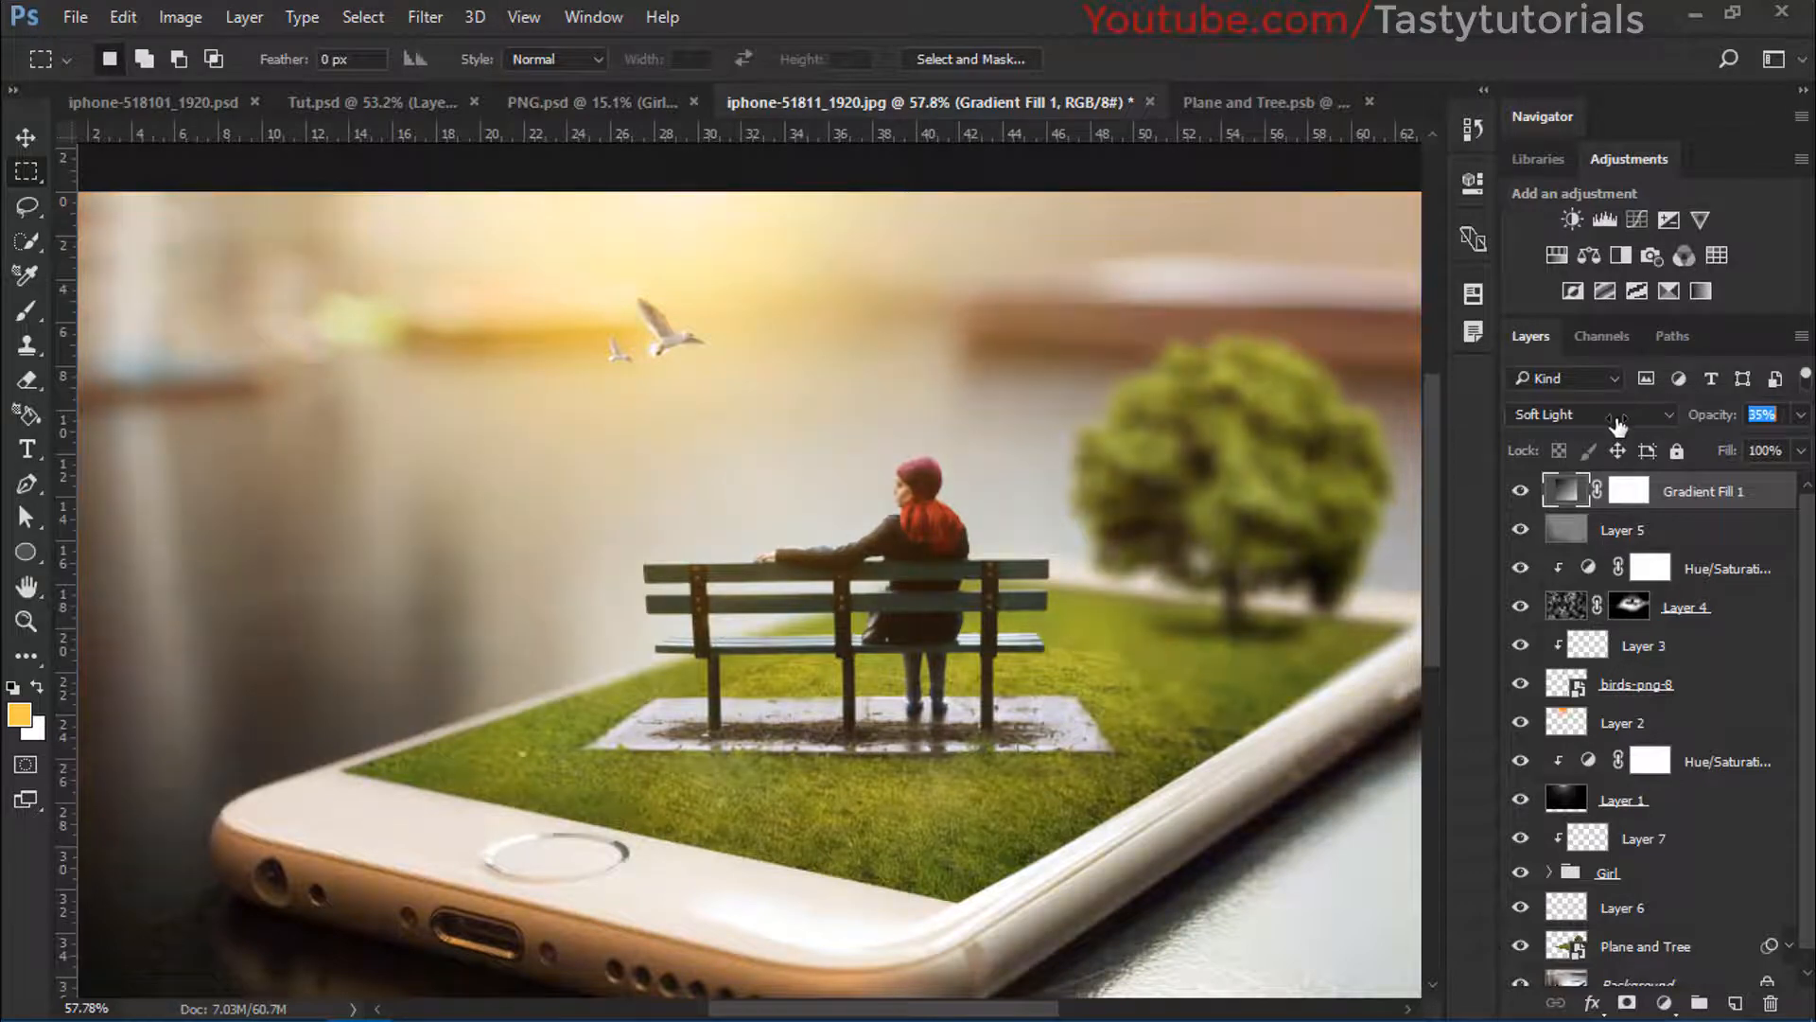
{"action": "left_click", "coordinate": [1520, 492]}
{"action": "left_click", "coordinate": [1520, 492]}
{"action": "left_click", "coordinate": [1590, 255]}
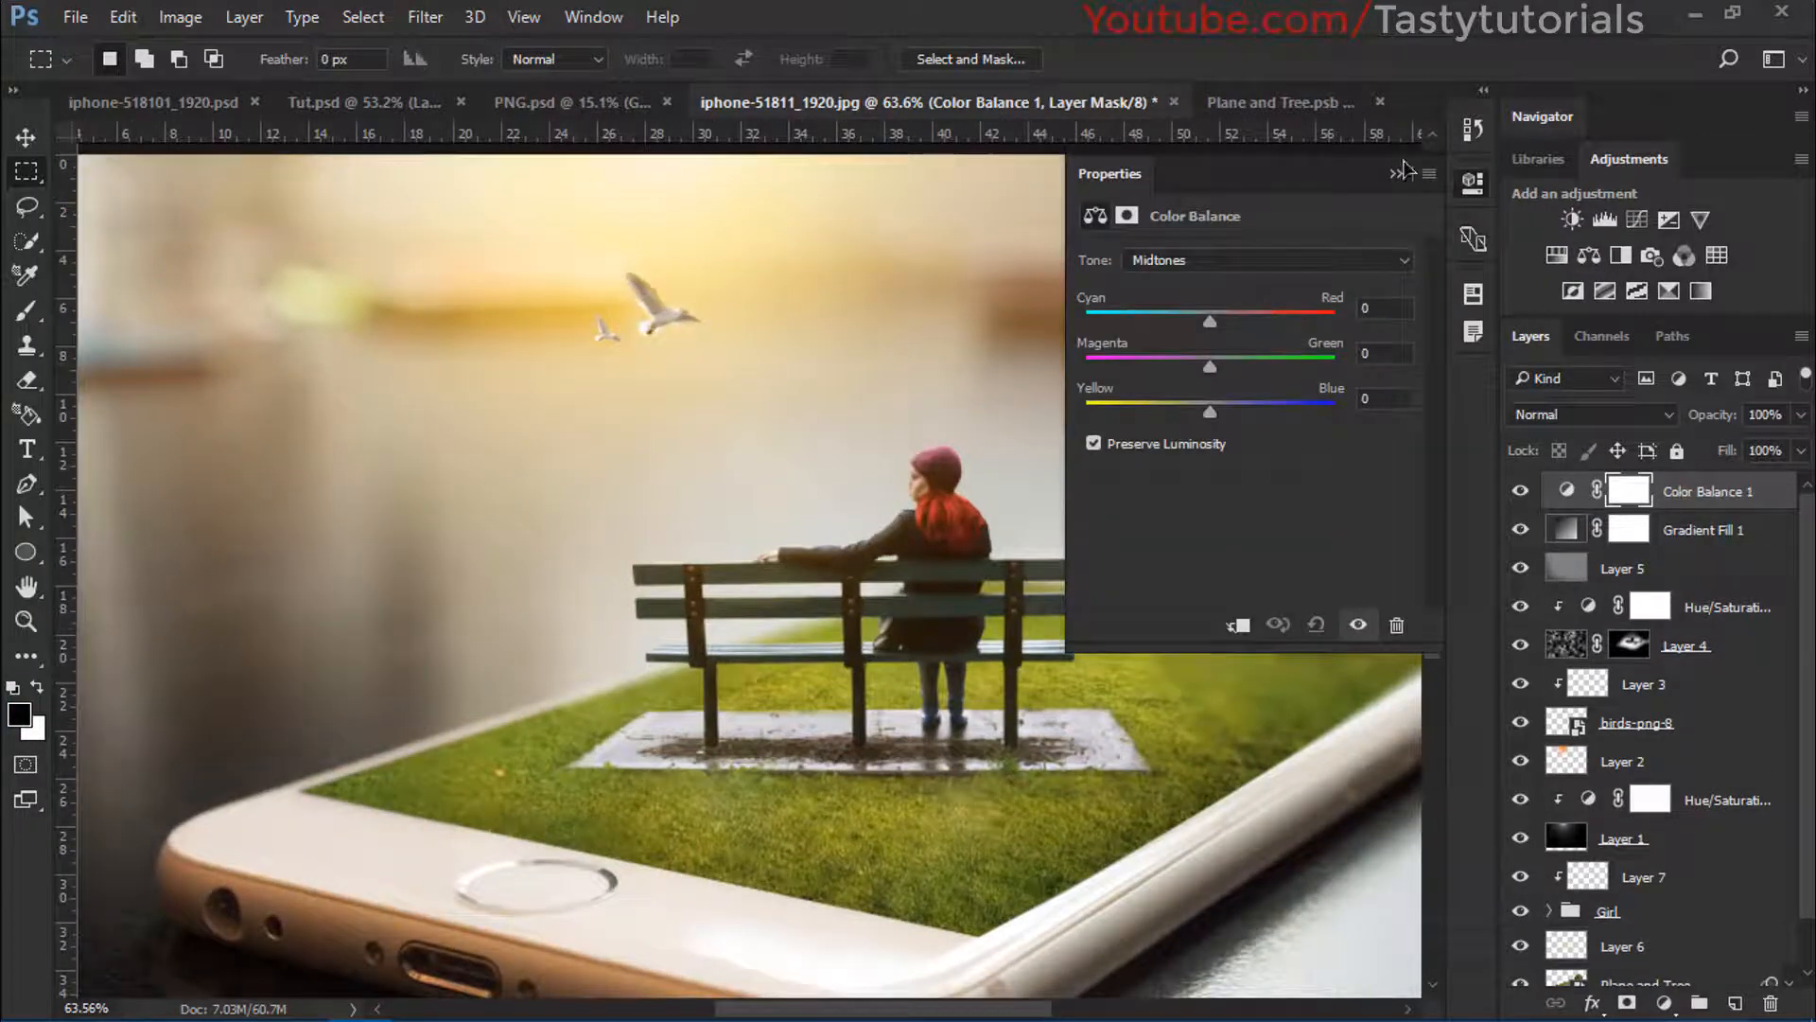
{"action": "left_click", "coordinate": [1400, 172]}
{"action": "left_click_drag", "start_coordinate": [1719, 501], "coordinate": [1771, 1003]}
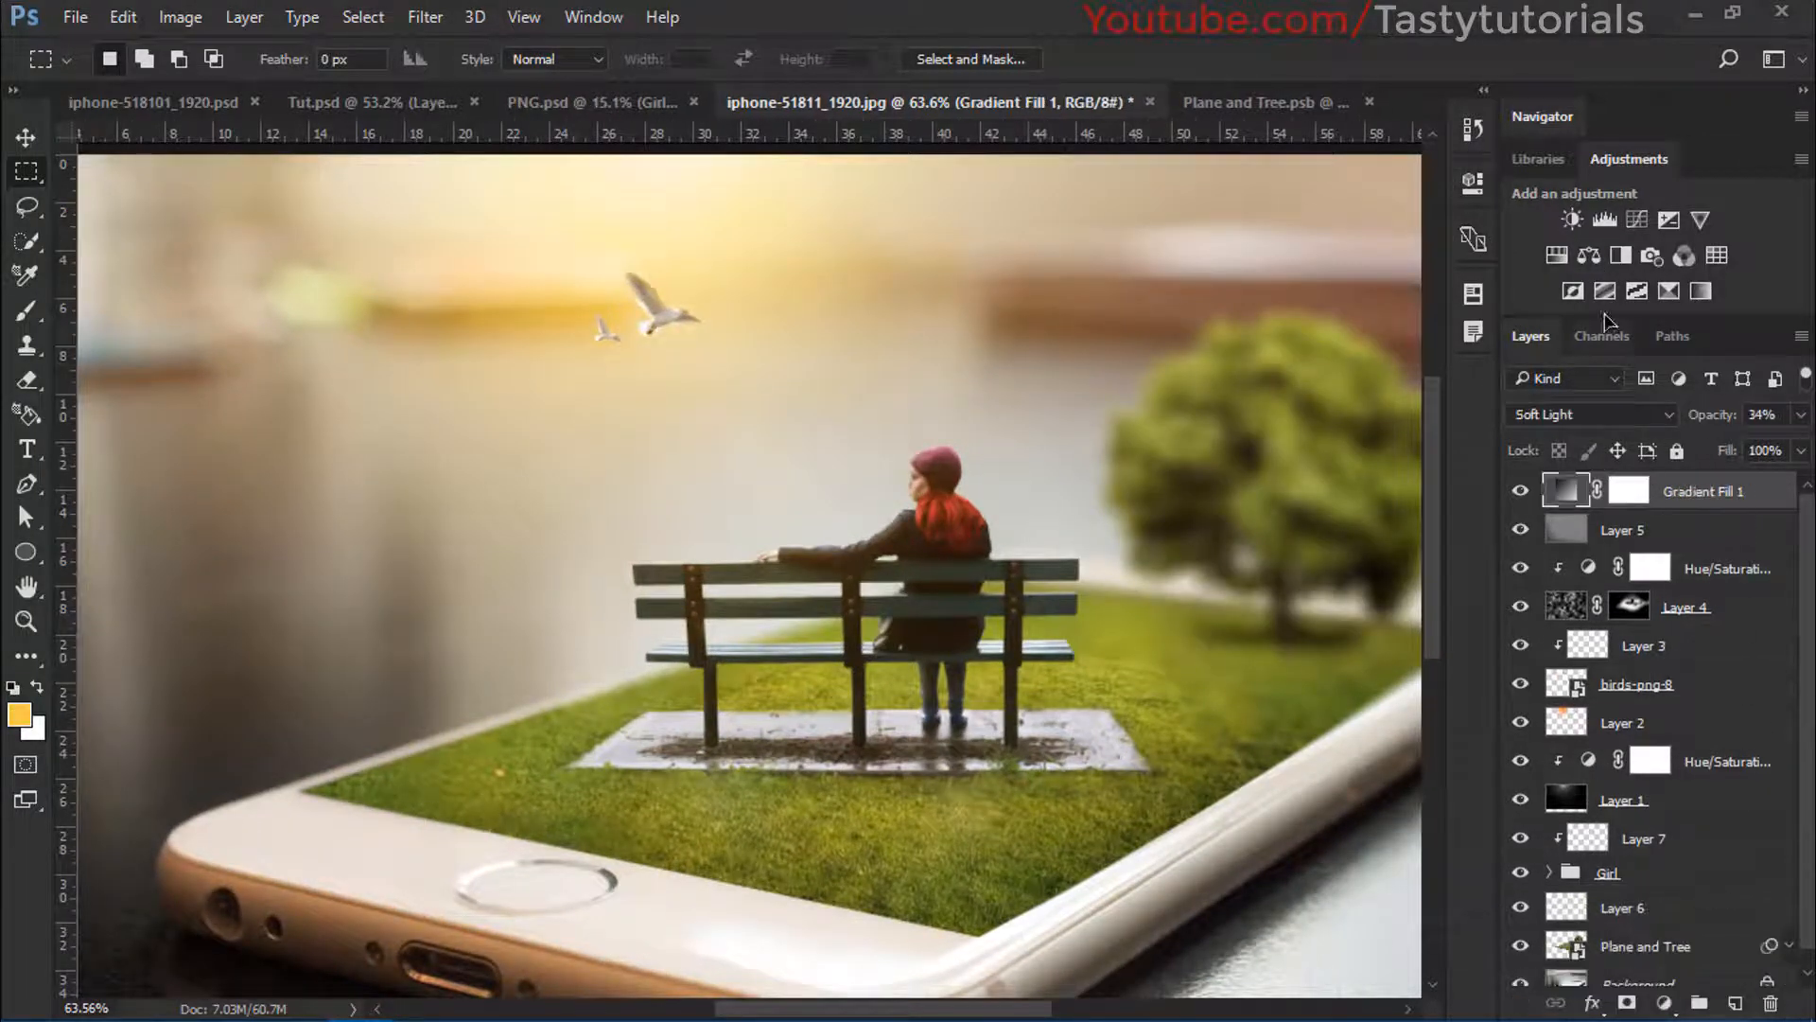
Add a Levels adjustment with the Blue channel's midtone at 1.14 and output black at 10, and compare the image without it
{"action": "left_click", "coordinate": [1605, 219]}
{"action": "left_click", "coordinate": [1170, 305]}
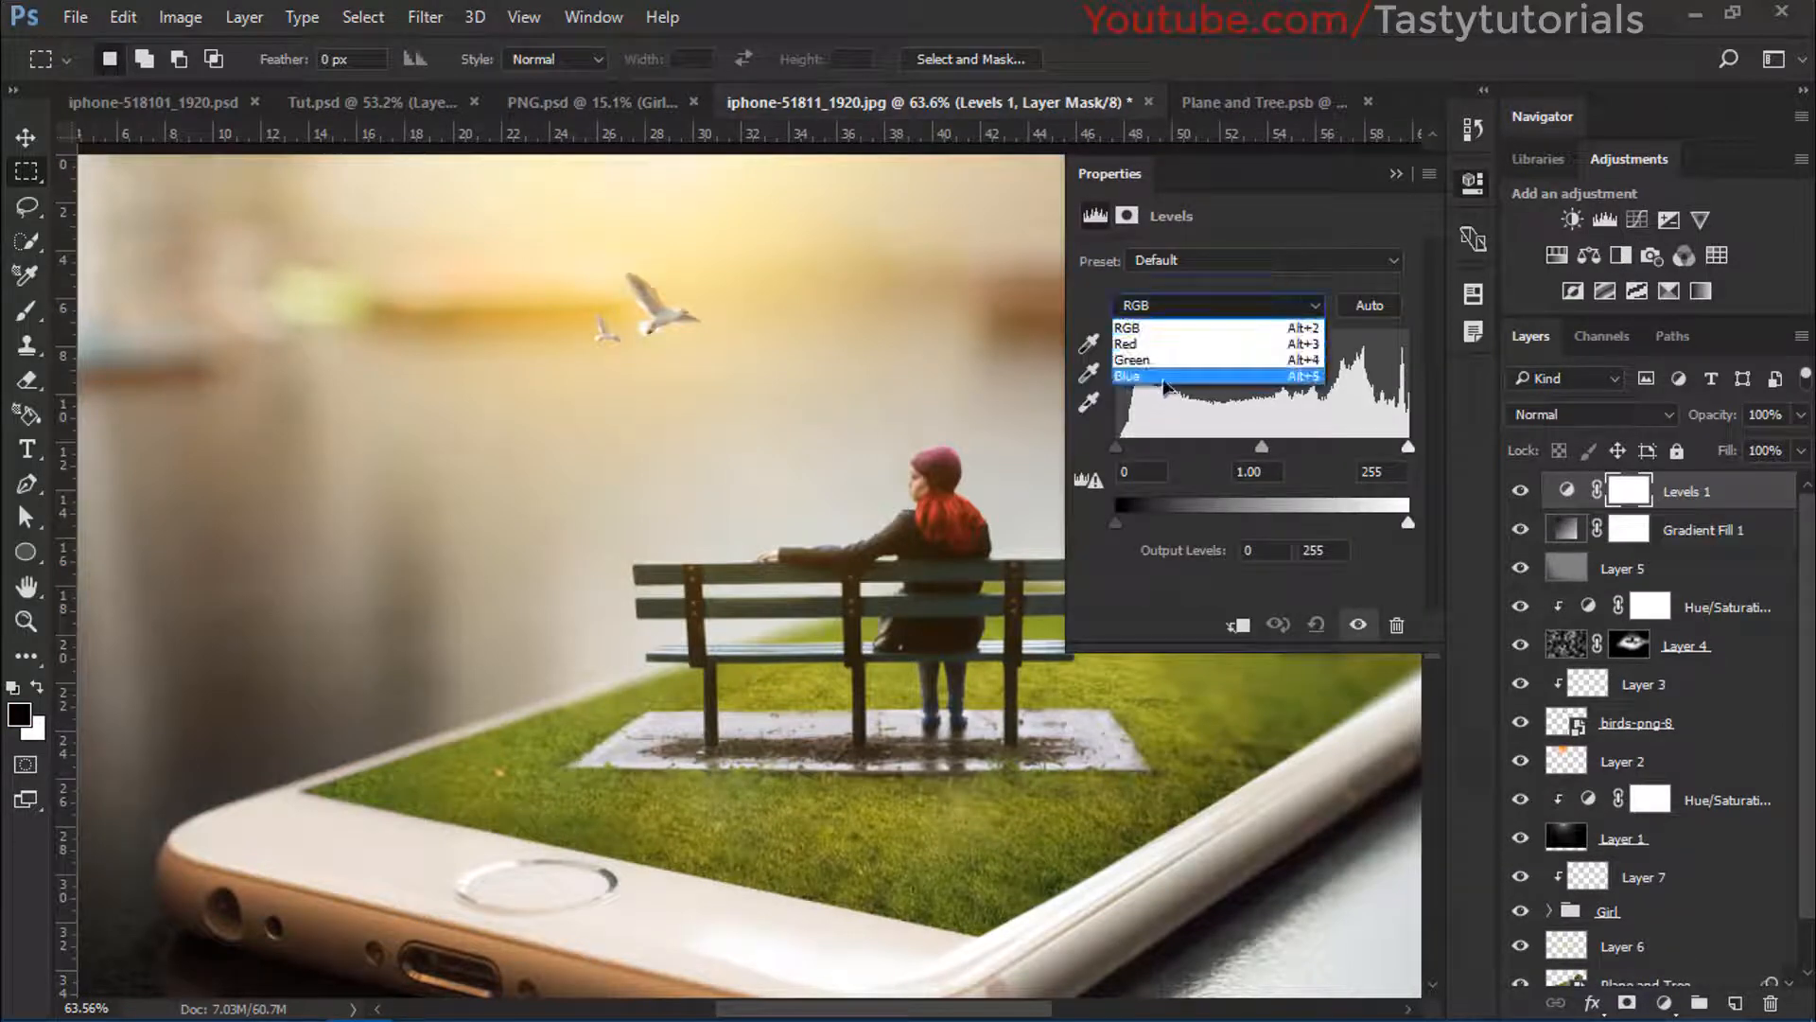
{"action": "left_click", "coordinate": [1166, 376]}
{"action": "left_click_drag", "start_coordinate": [1118, 526], "coordinate": [1128, 526]}
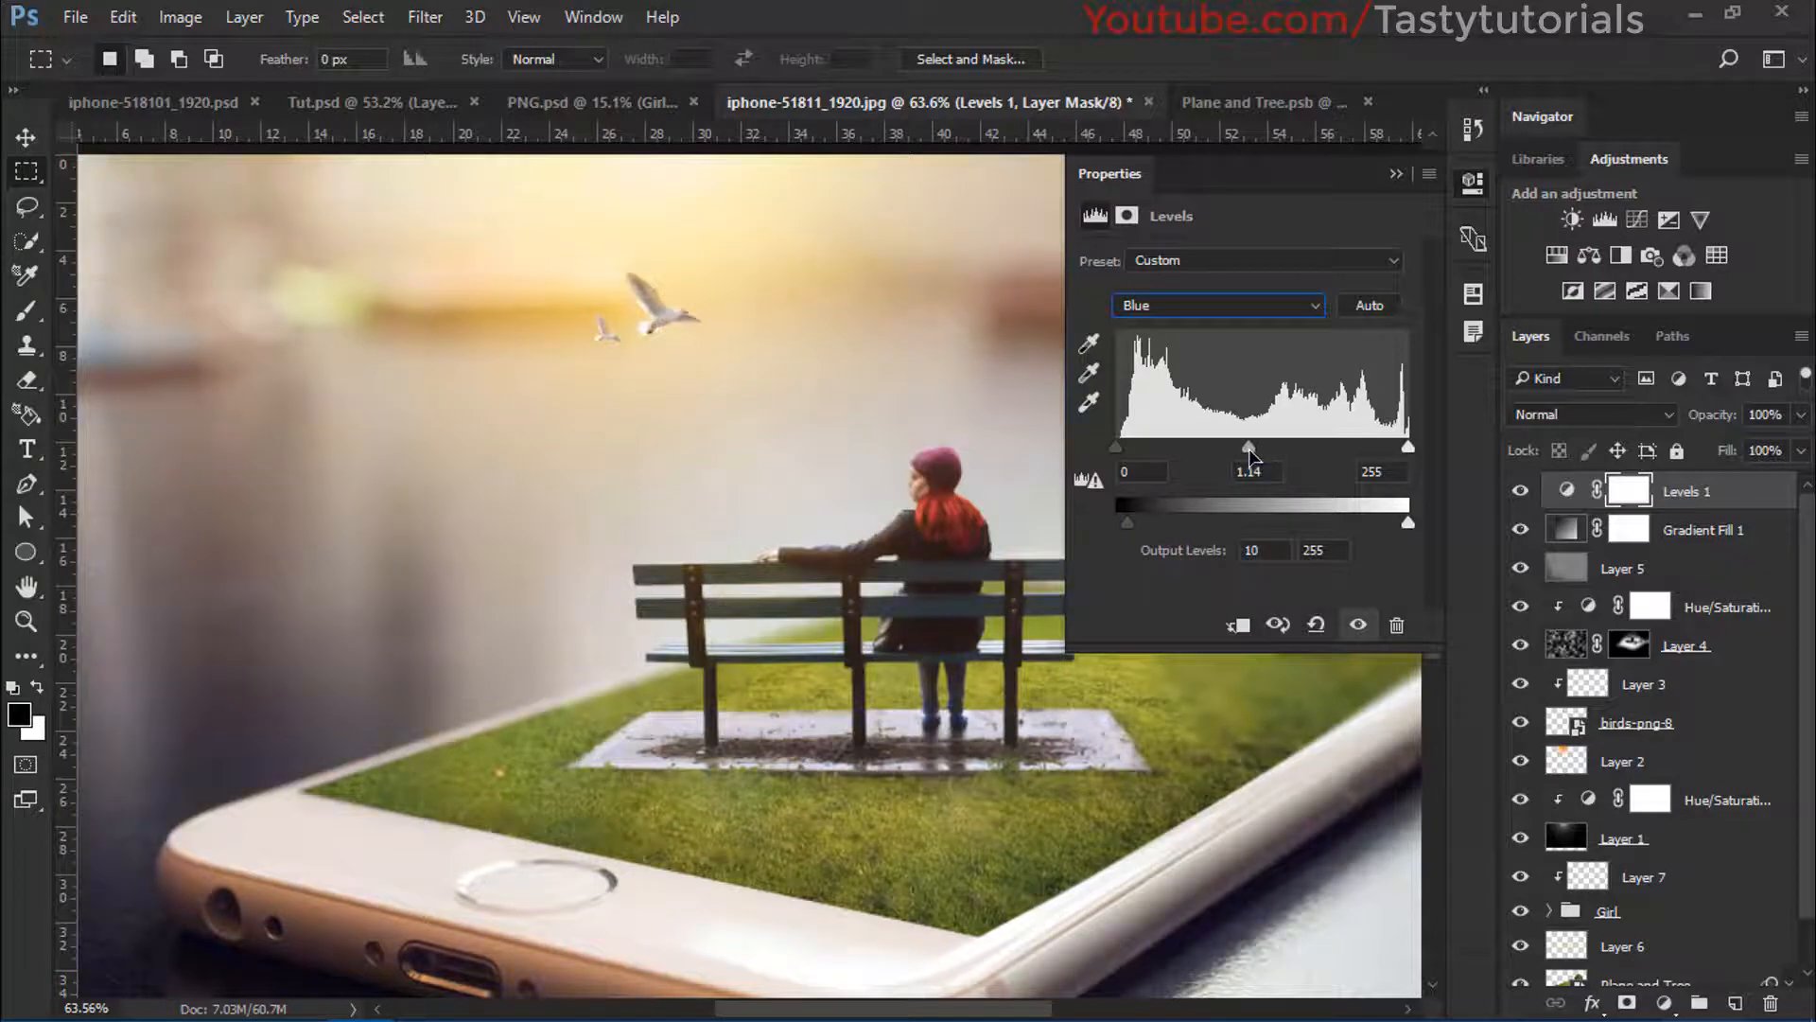
{"action": "left_click", "coordinate": [1398, 174]}
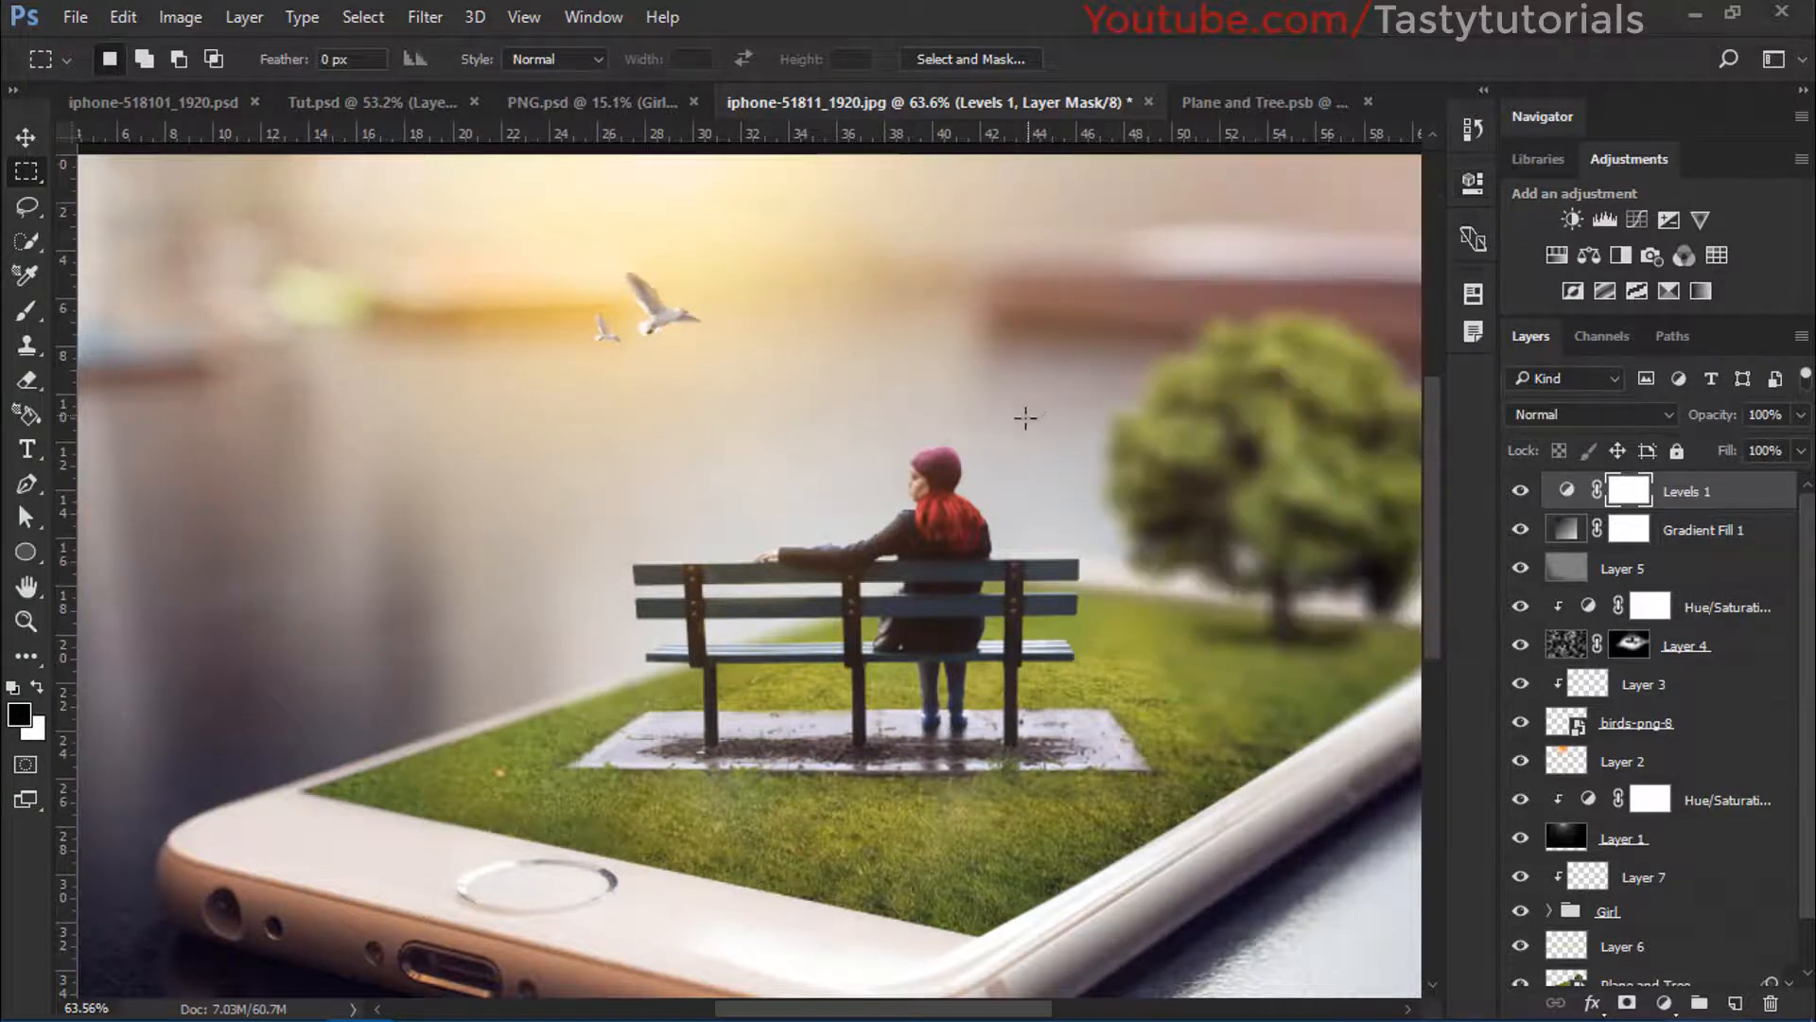
{"action": "key", "text": "ctrl+0"}
{"action": "left_click", "coordinate": [1521, 492]}
{"action": "left_click", "coordinate": [1522, 492]}
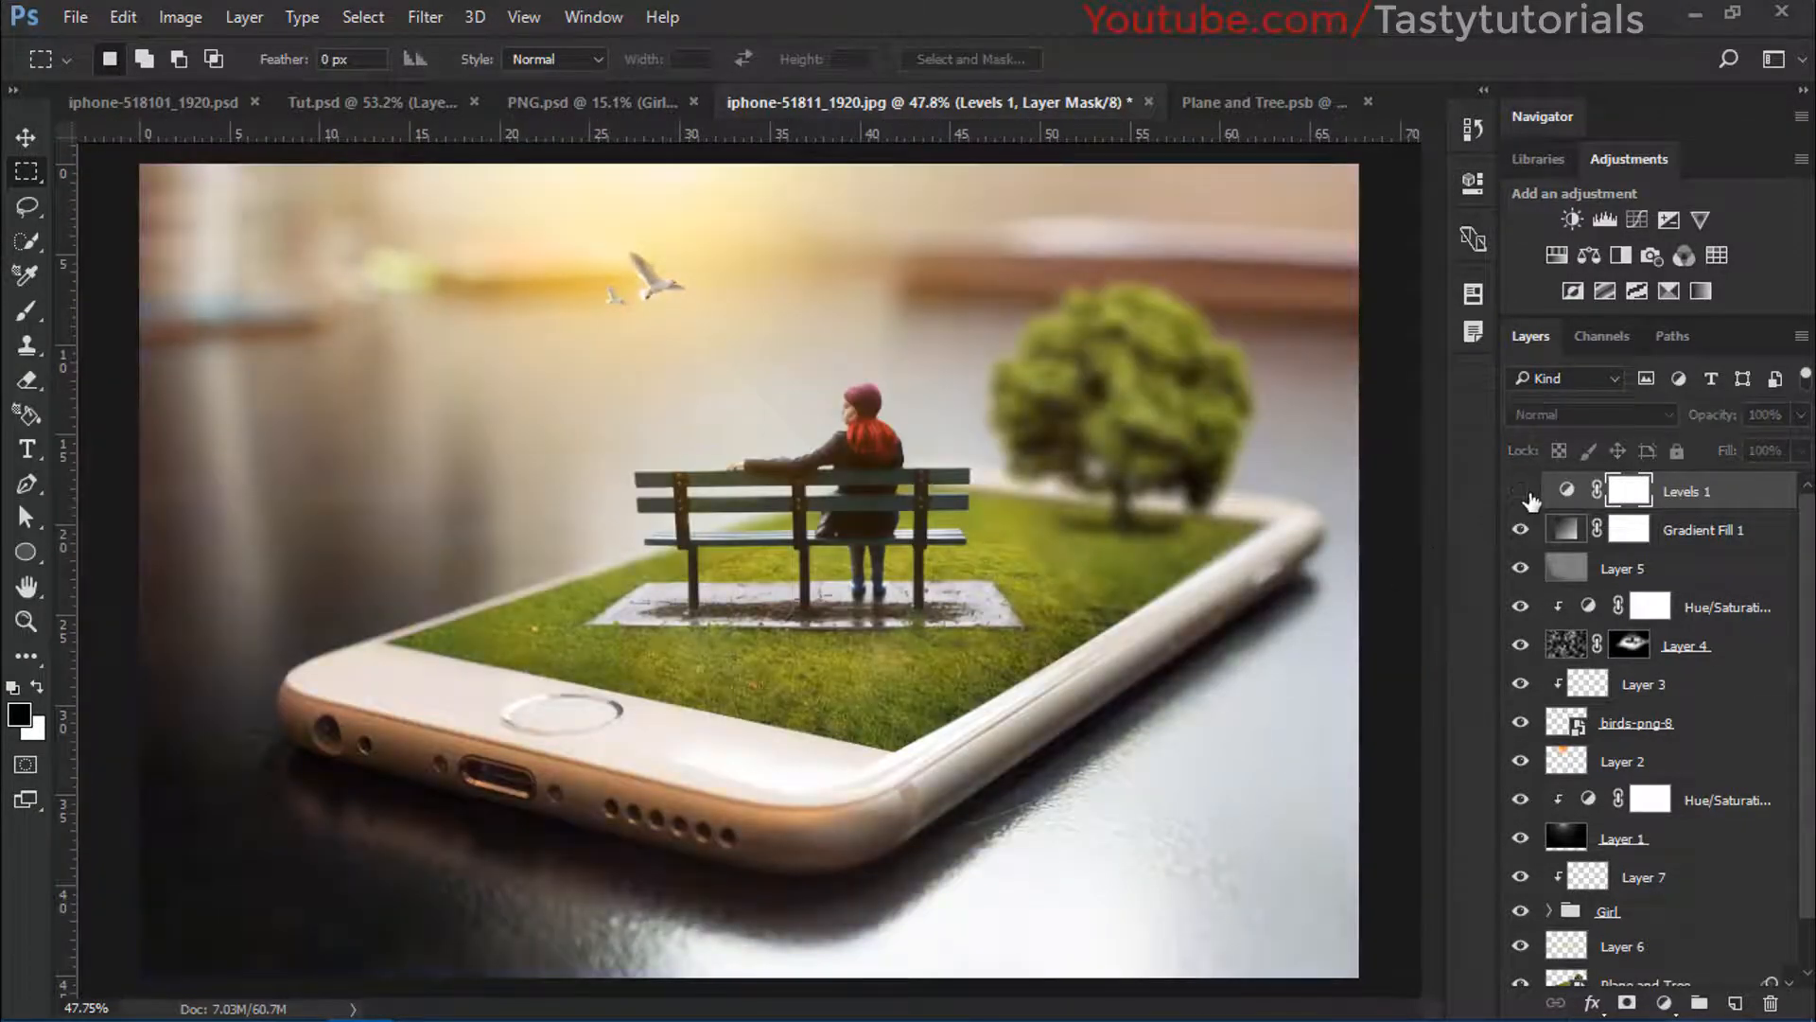
Stamp all visible layers into a new layer on top of the stack and name it Final
{"action": "key", "text": "v"}
{"action": "scroll", "coordinate": [907, 581], "scroll_direction": "up", "scroll_amount": 2}
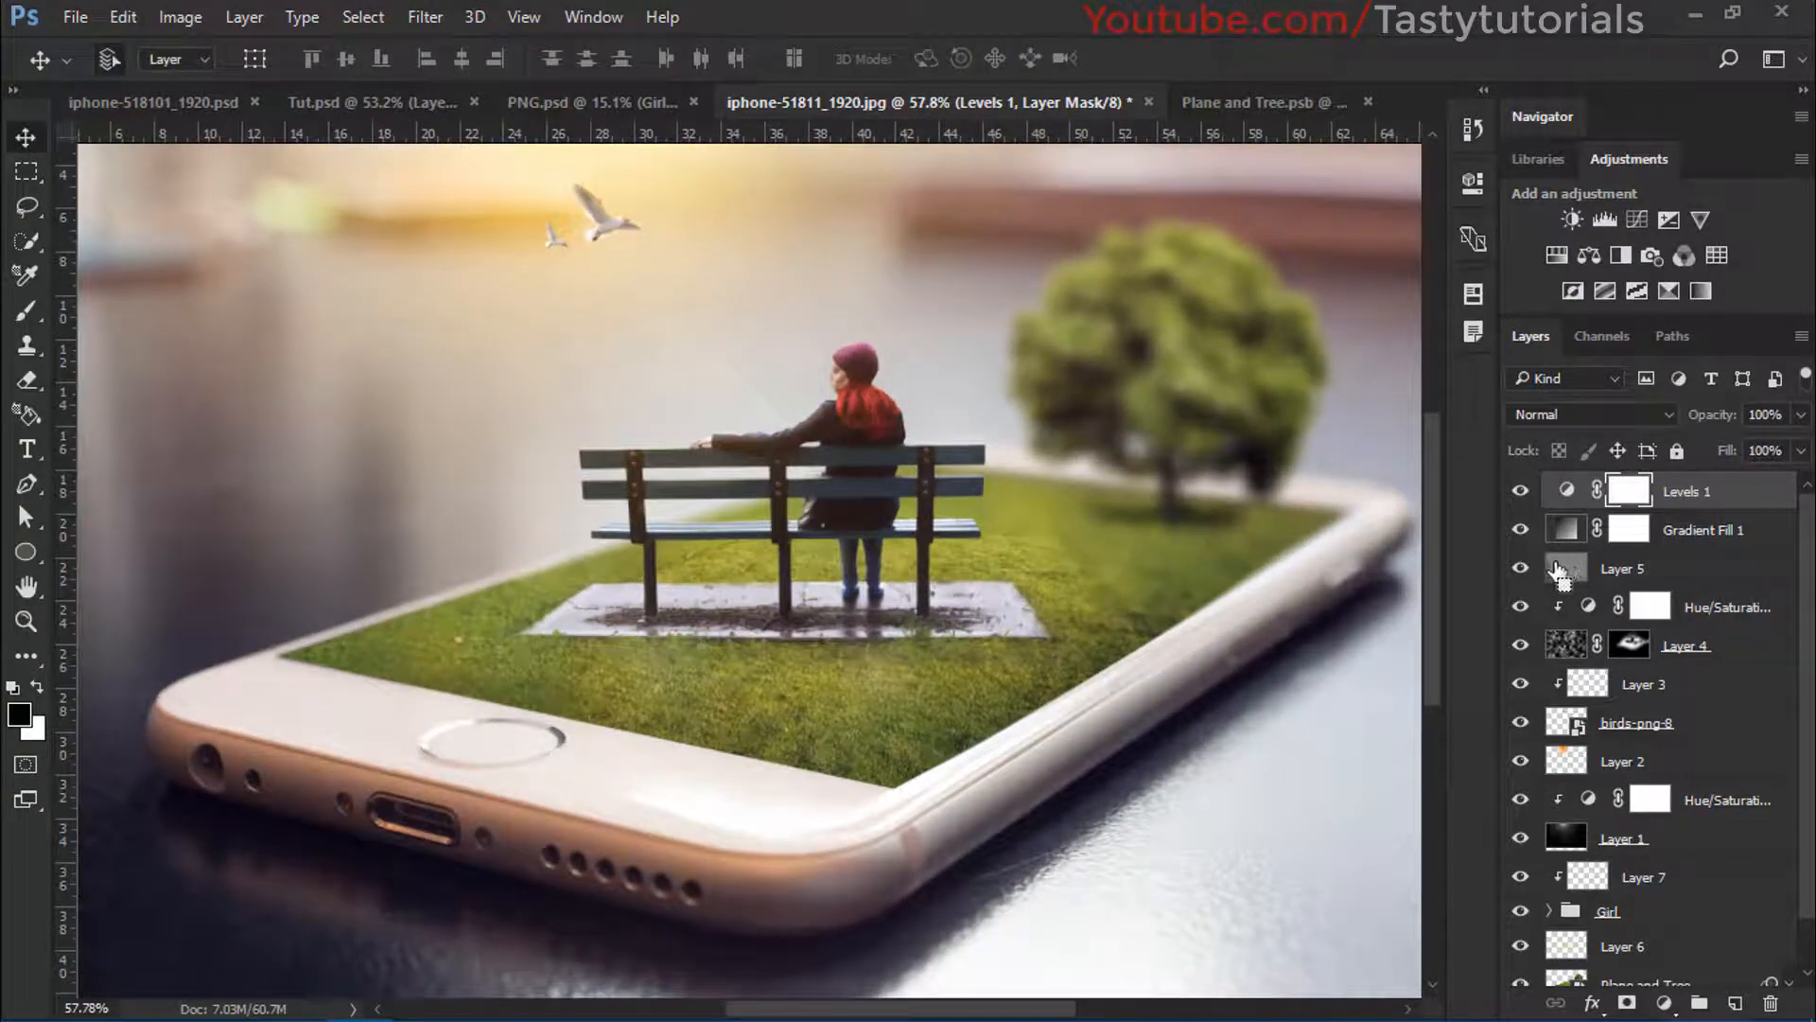
{"action": "key", "text": "ctrl+shift+alt+e"}
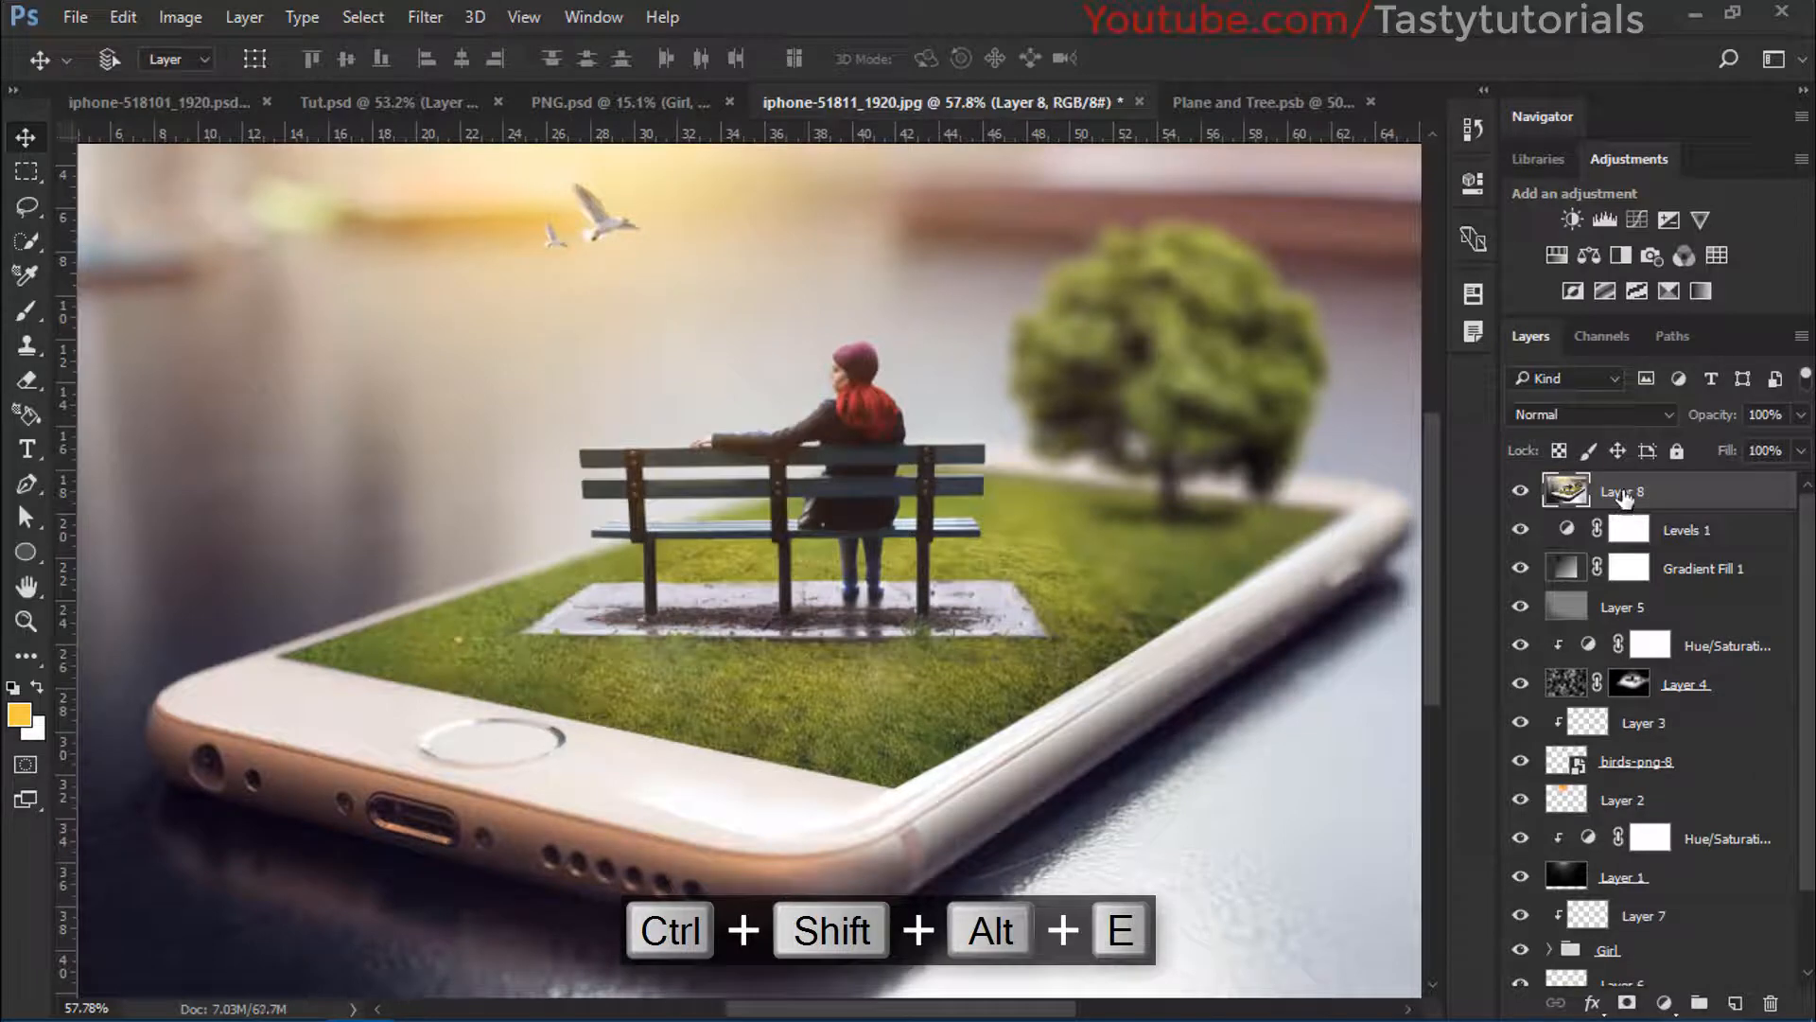
{"action": "double_click", "coordinate": [1624, 494]}
{"action": "type", "text": "Final"}
{"action": "key", "text": "Return"}
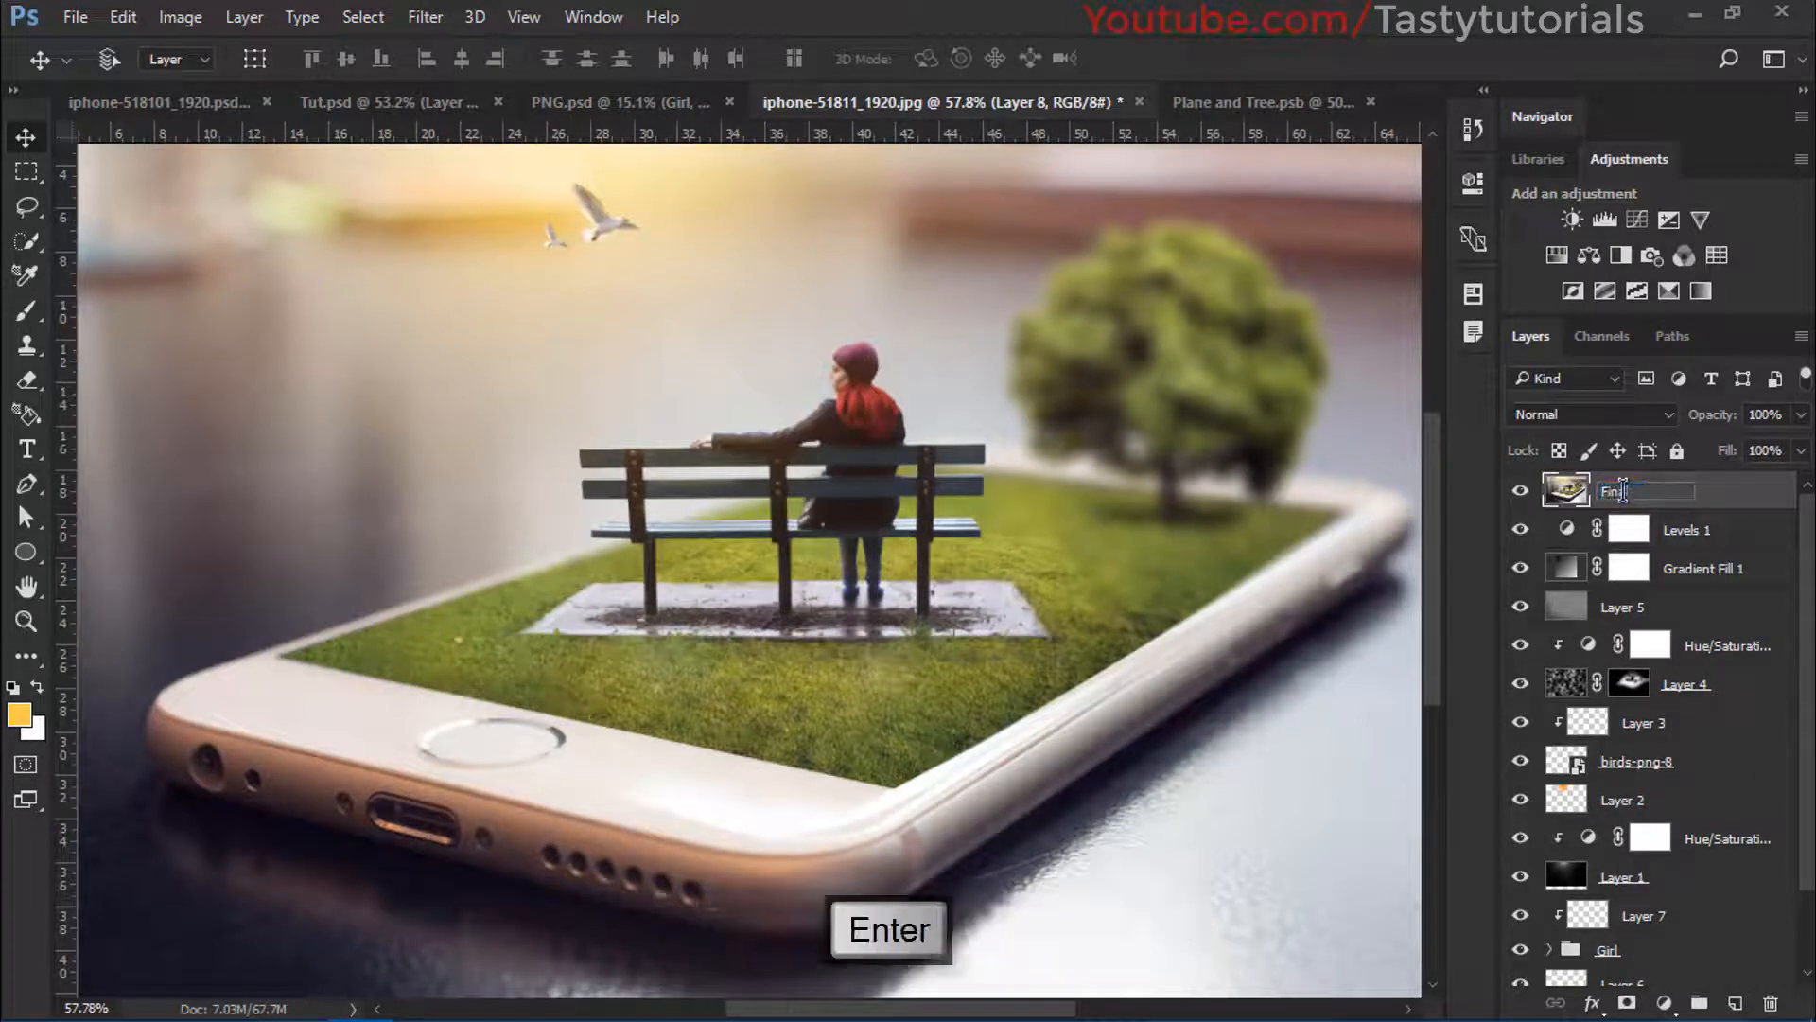
Convert the Final layer to a smart object and apply a High Pass filter with a 3.0 pixel radius
{"action": "right_click", "coordinate": [1656, 492]}
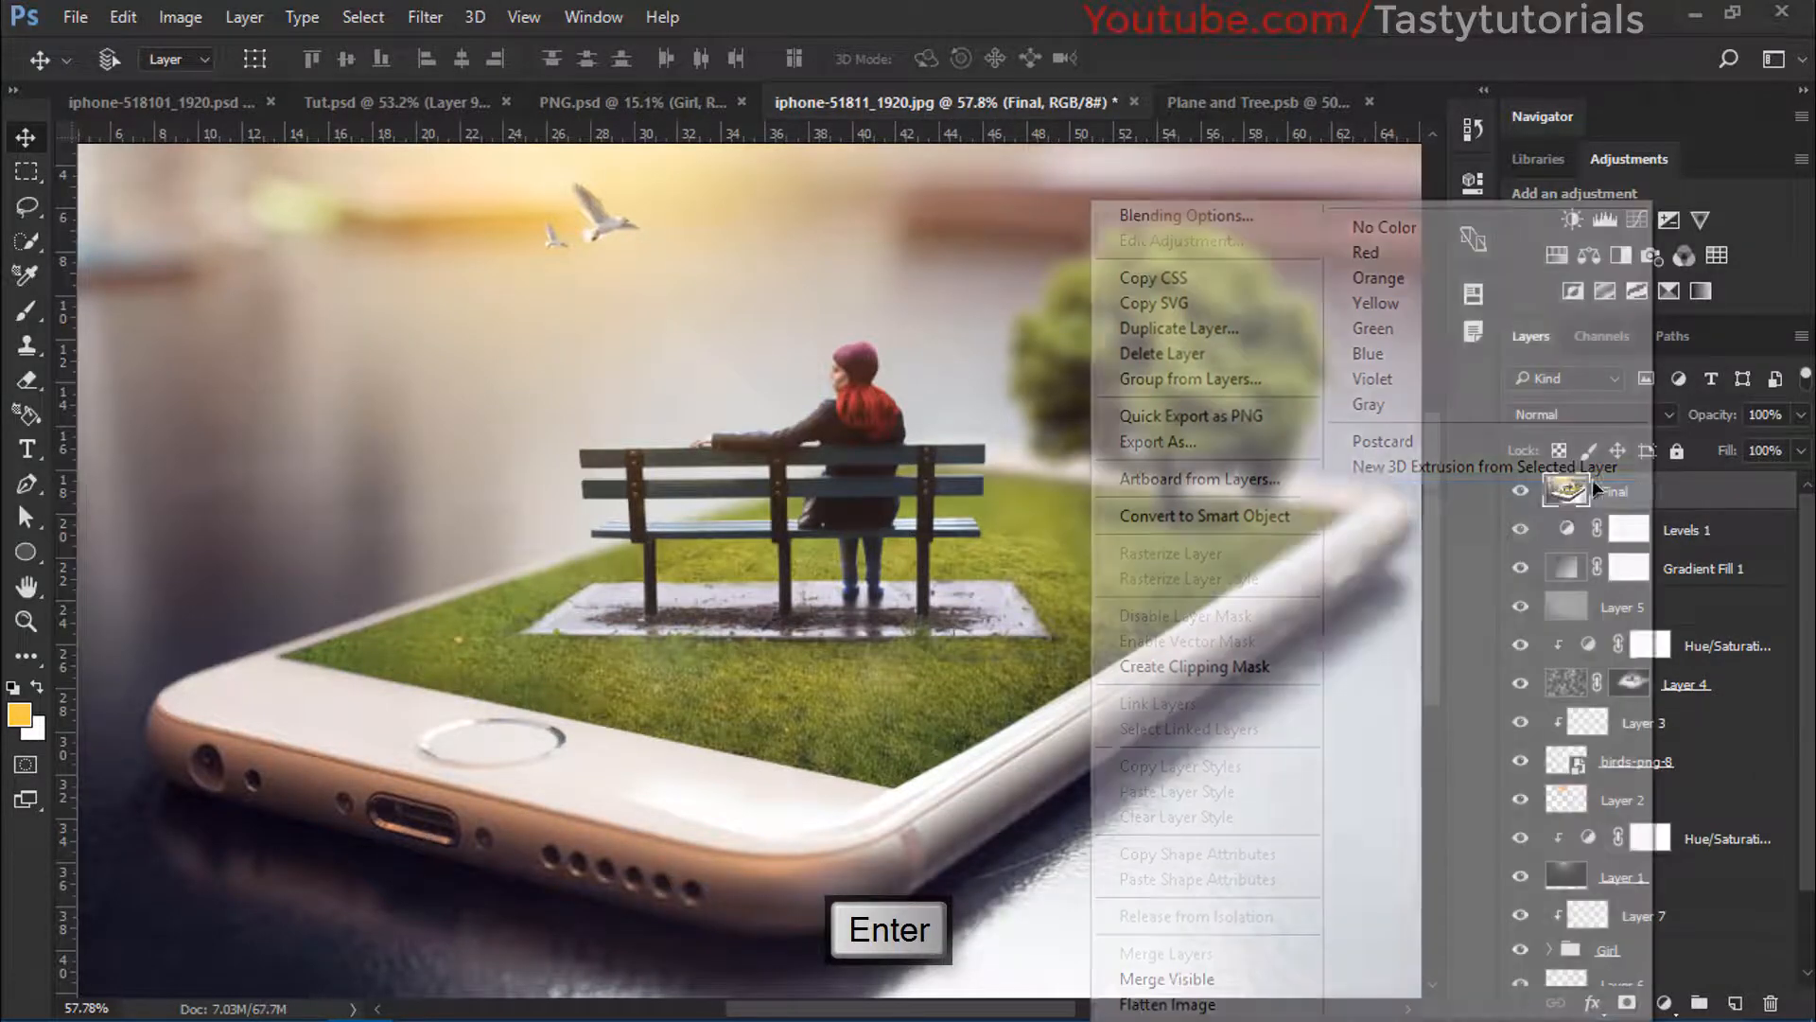
{"action": "left_click", "coordinate": [1248, 516]}
{"action": "scroll", "coordinate": [657, 316], "scroll_direction": "down", "scroll_amount": 2}
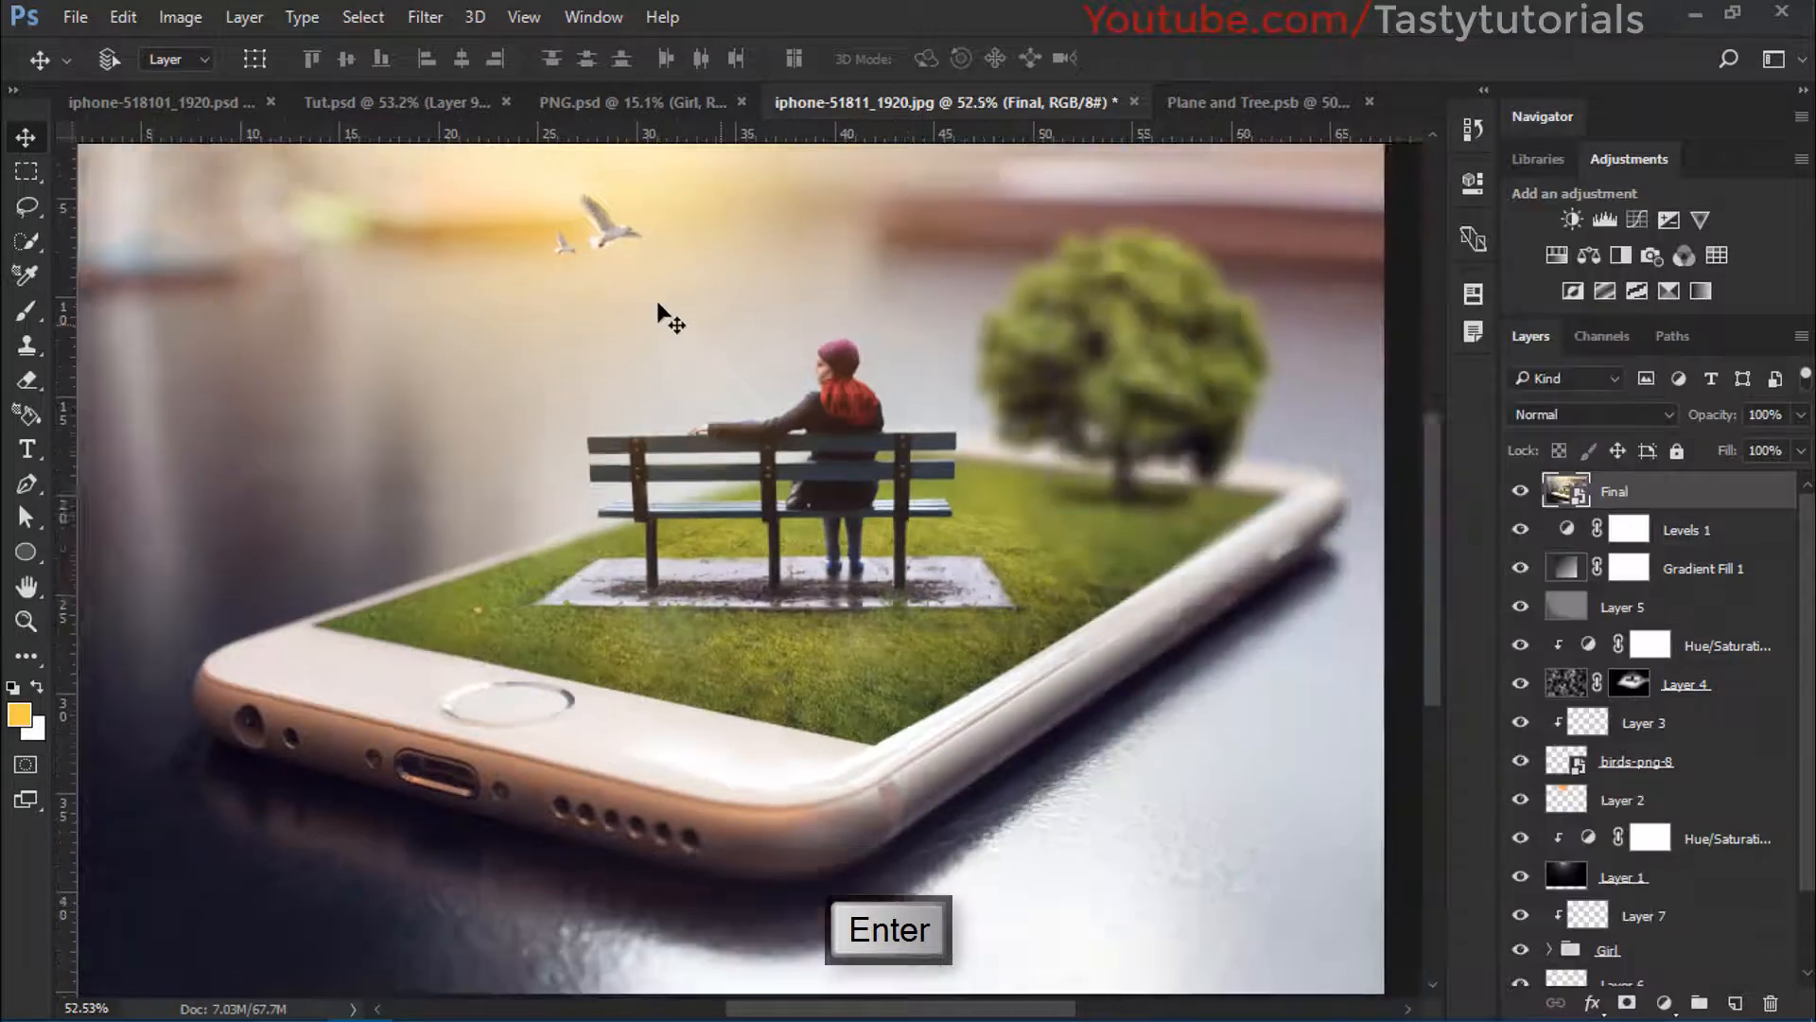
{"action": "left_click", "coordinate": [427, 19]}
{"action": "mouse_move", "coordinate": [461, 535]}
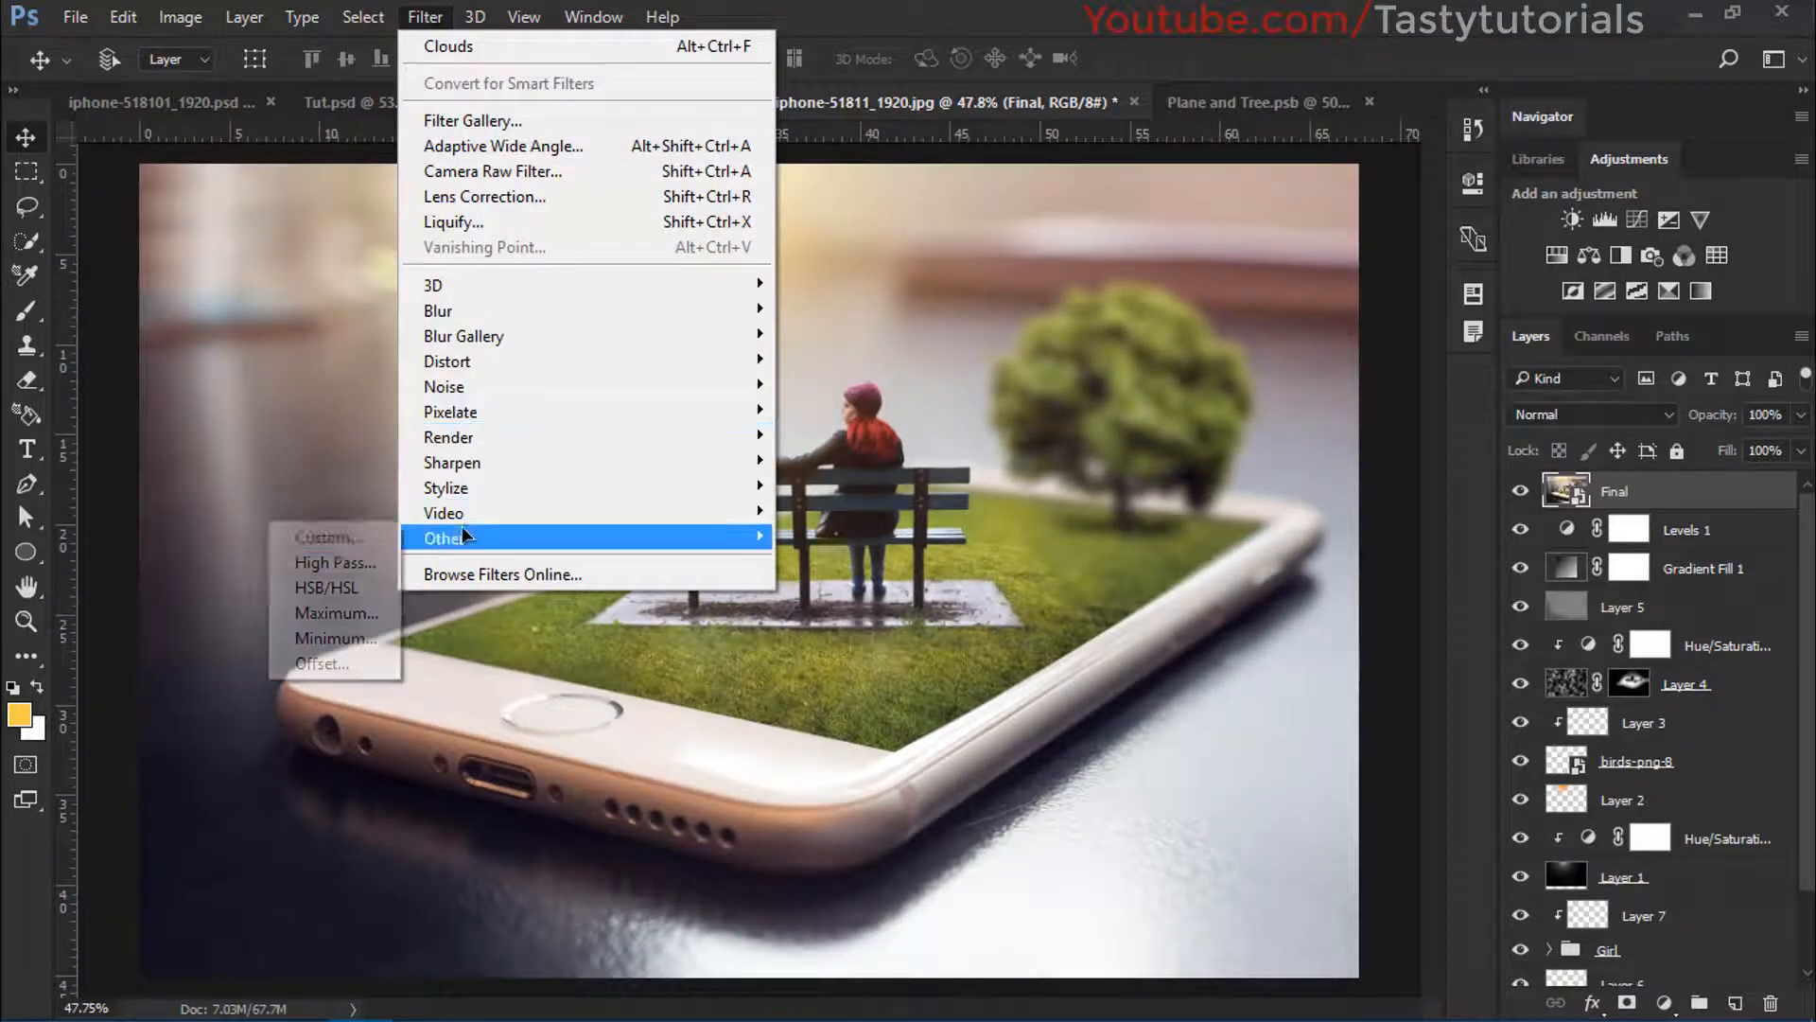
{"action": "left_click", "coordinate": [340, 568]}
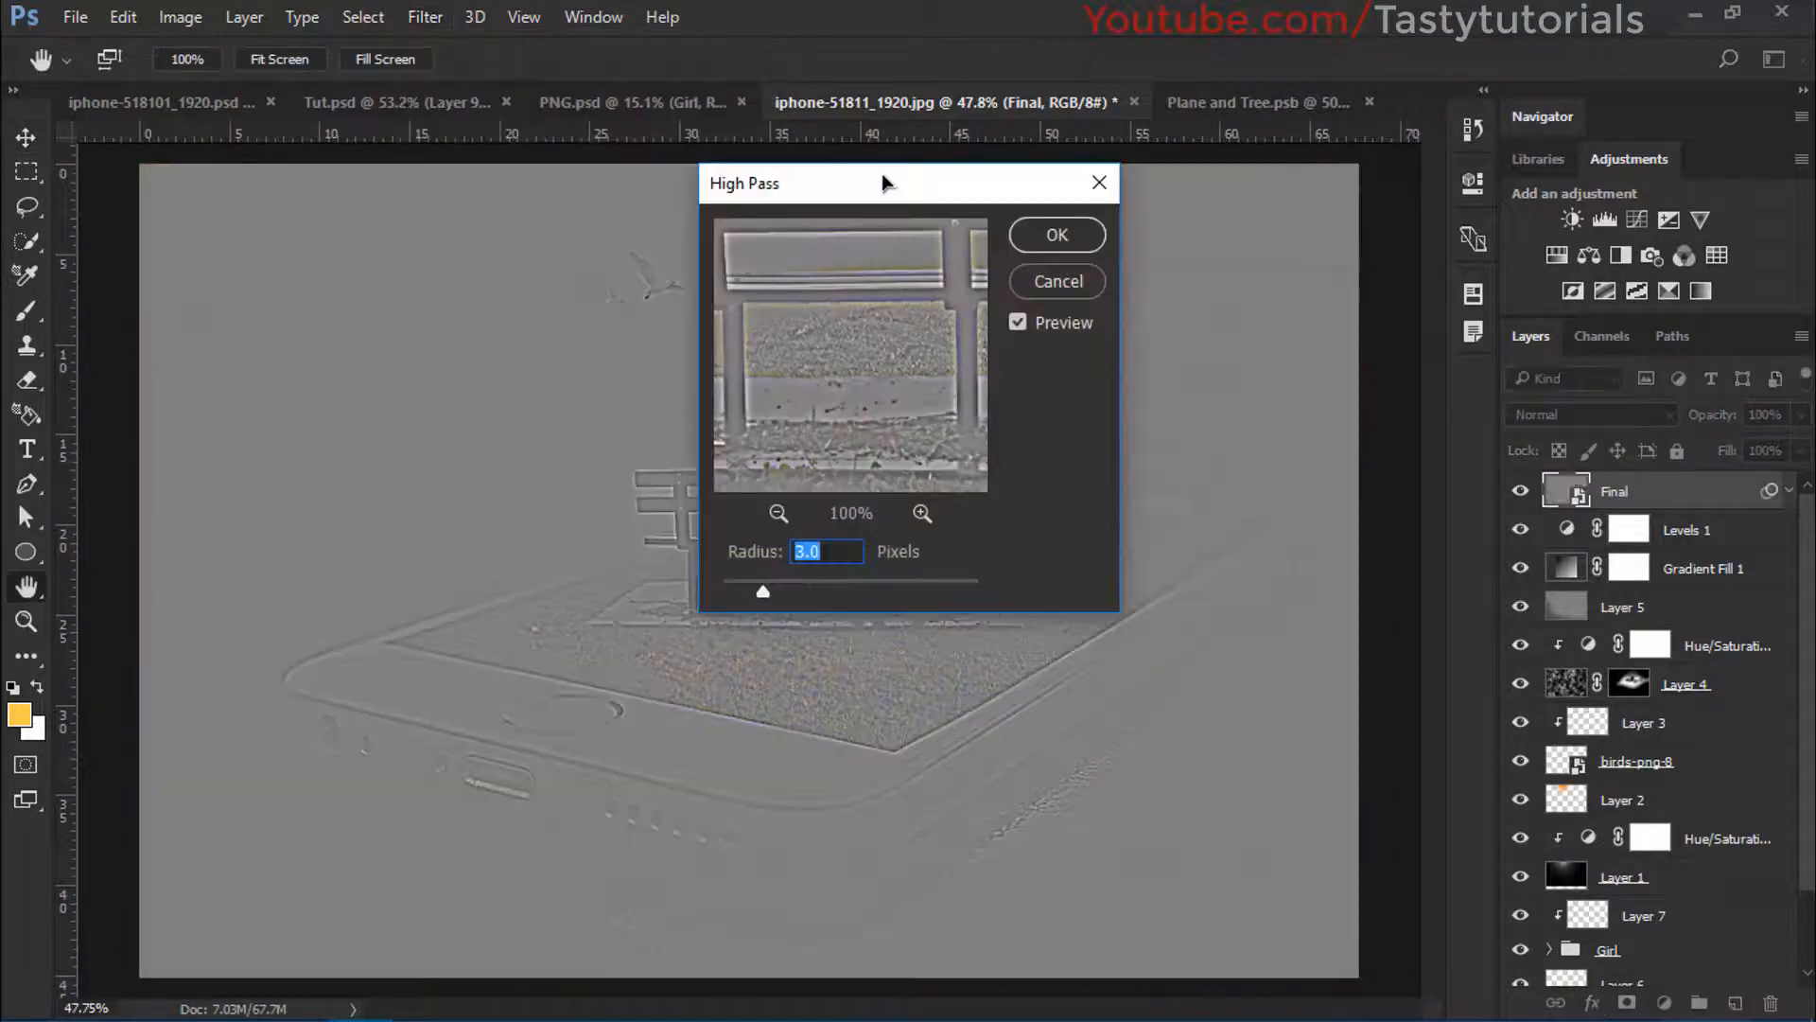
{"action": "left_click_drag", "start_coordinate": [882, 175], "coordinate": [1258, 248]}
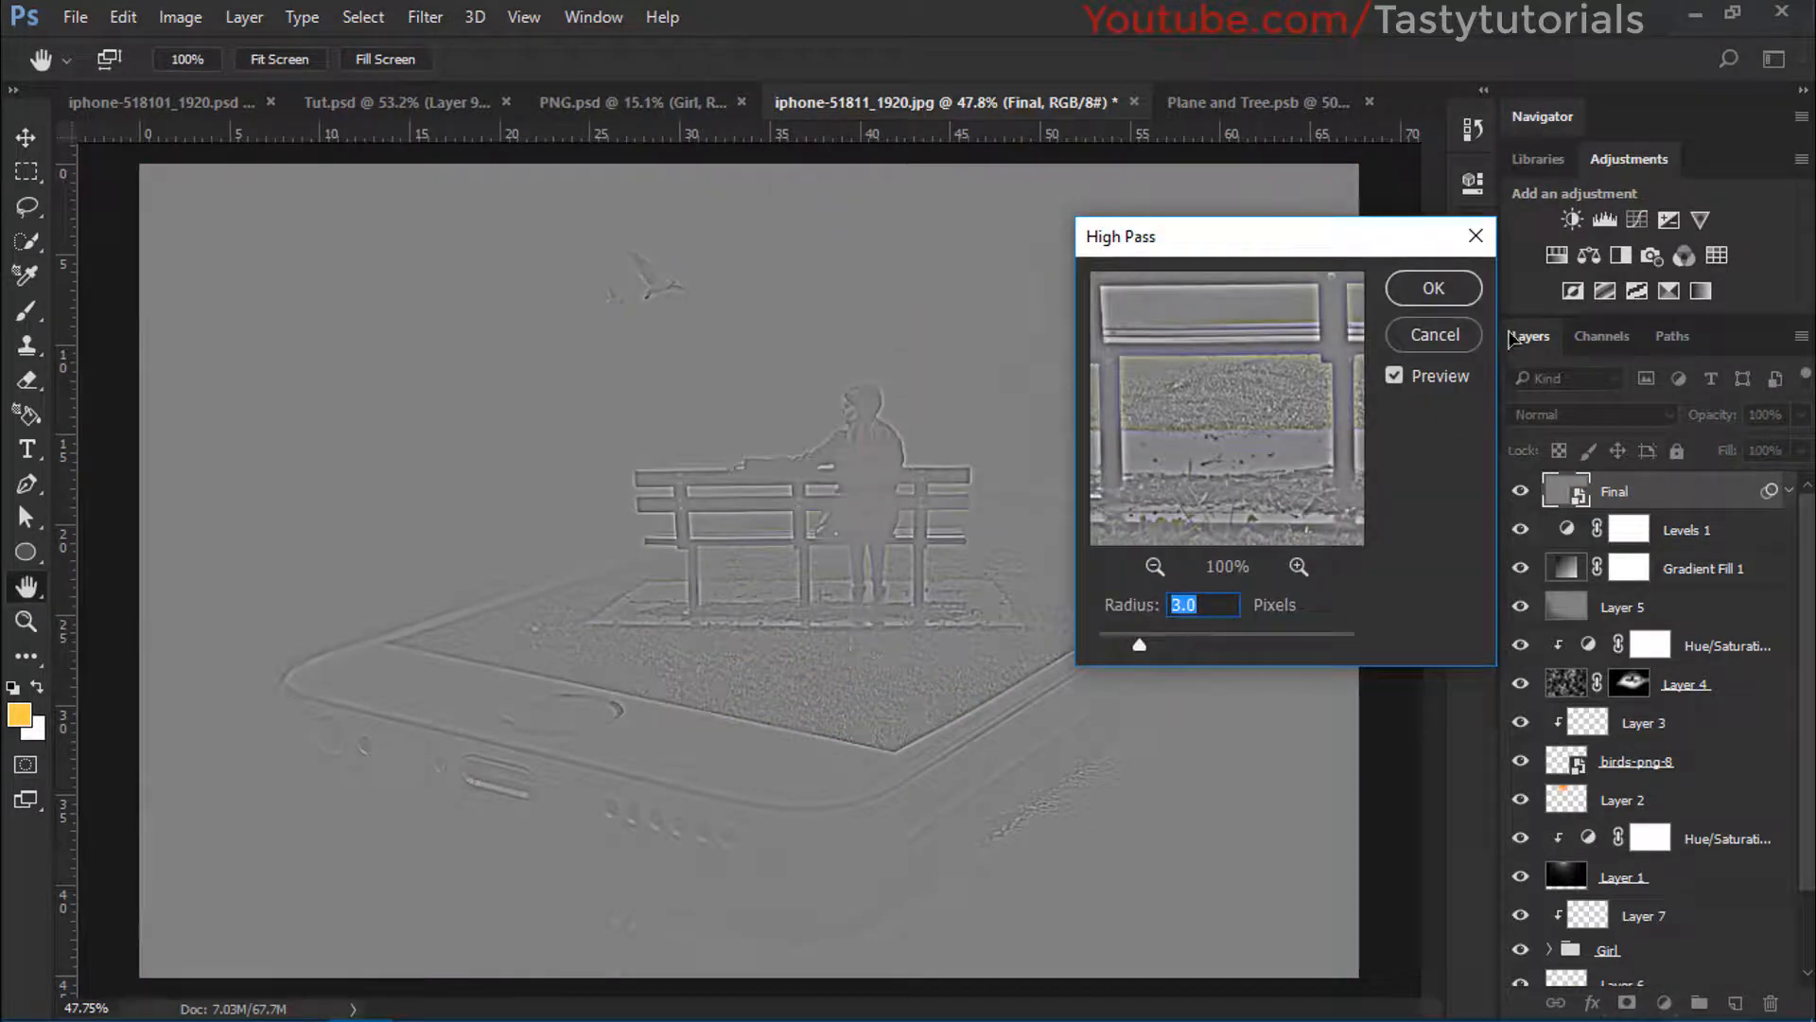
{"action": "left_click", "coordinate": [1433, 288]}
Try the Soft Light blend mode on the Final layer and compare the sharpening on the girl and bench
{"action": "left_click", "coordinate": [1547, 415]}
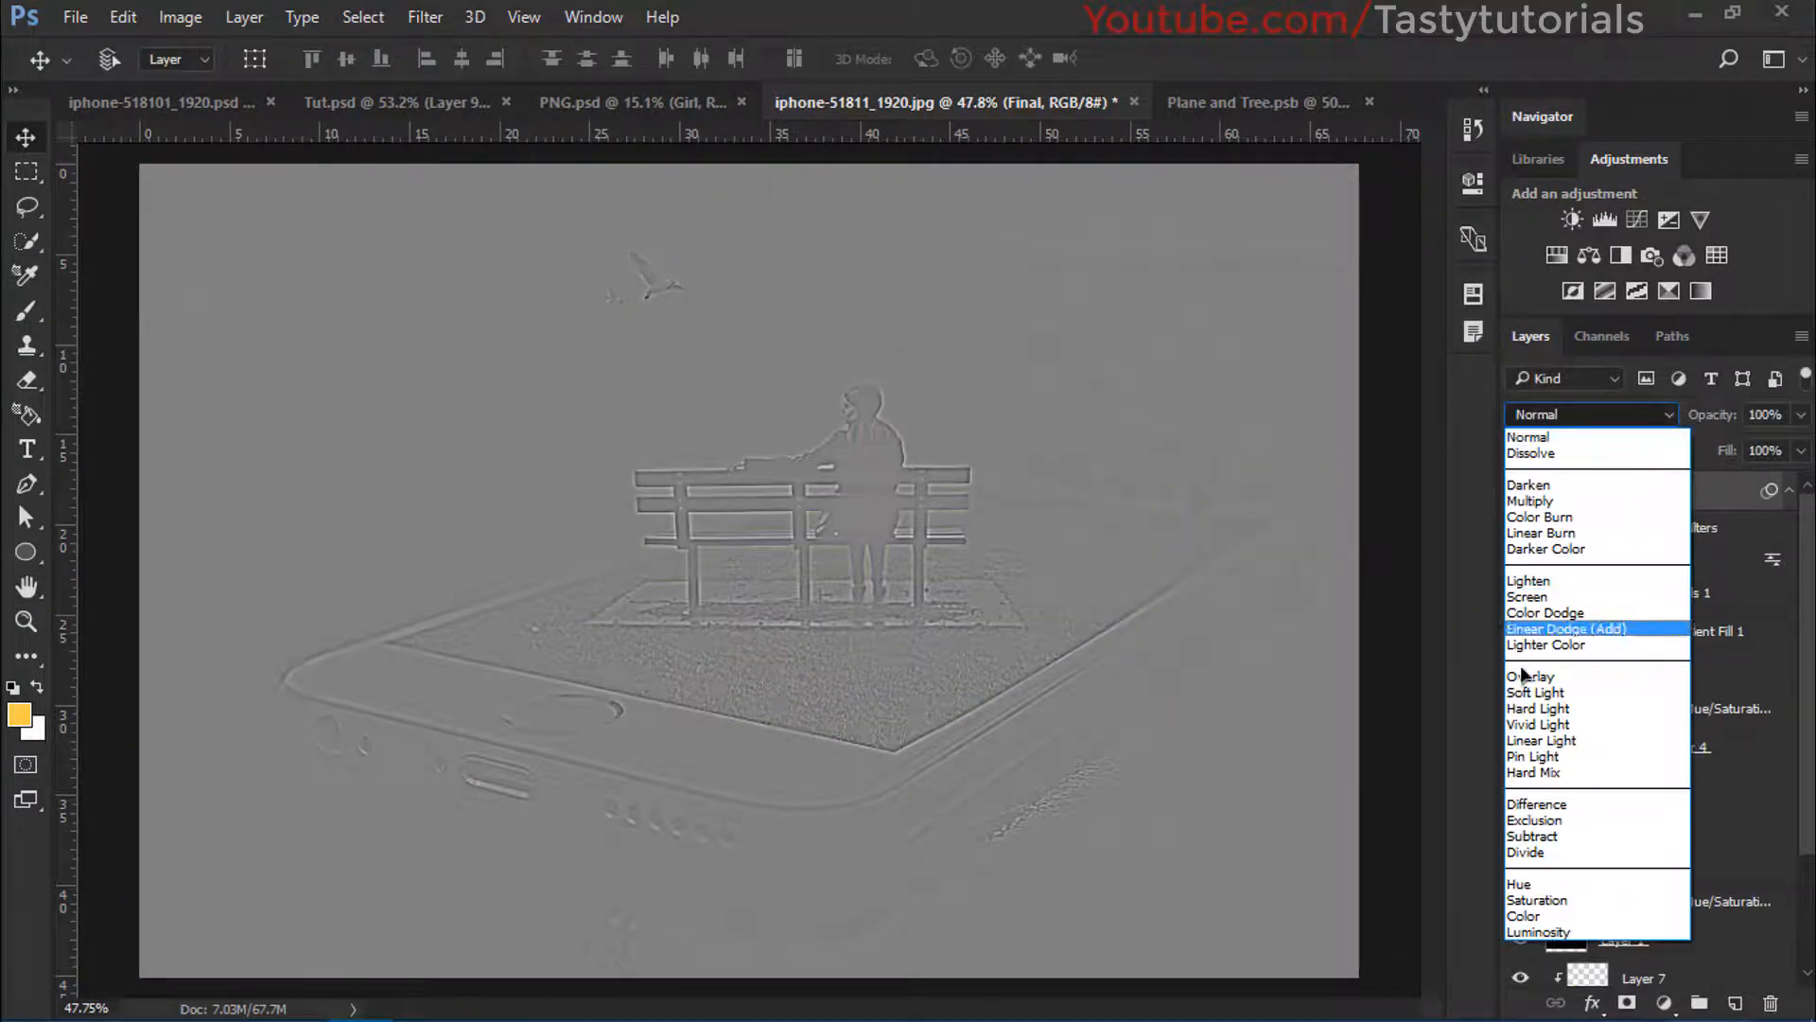
{"action": "left_click", "coordinate": [1525, 691]}
{"action": "scroll", "coordinate": [823, 417], "scroll_direction": "up", "scroll_amount": 3}
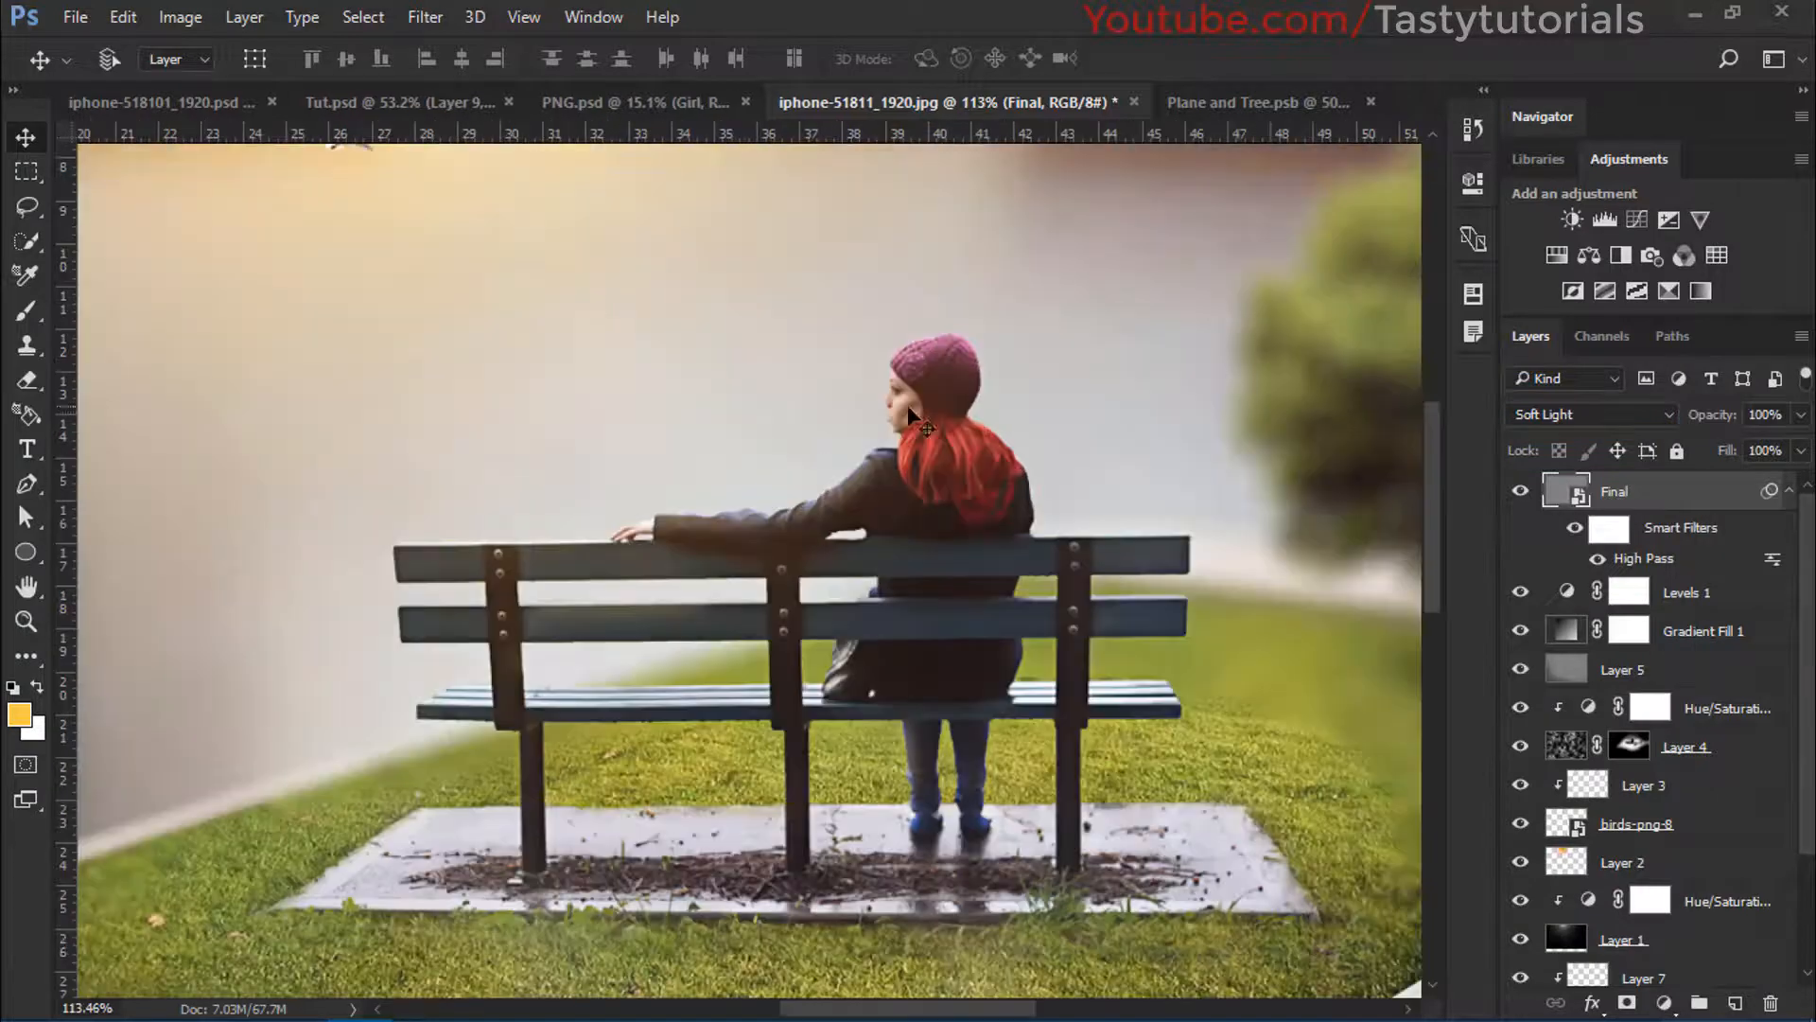
{"action": "scroll", "coordinate": [975, 416], "scroll_direction": "up", "scroll_amount": 1}
{"action": "left_click", "coordinate": [1520, 491]}
{"action": "left_click", "coordinate": [1520, 492]}
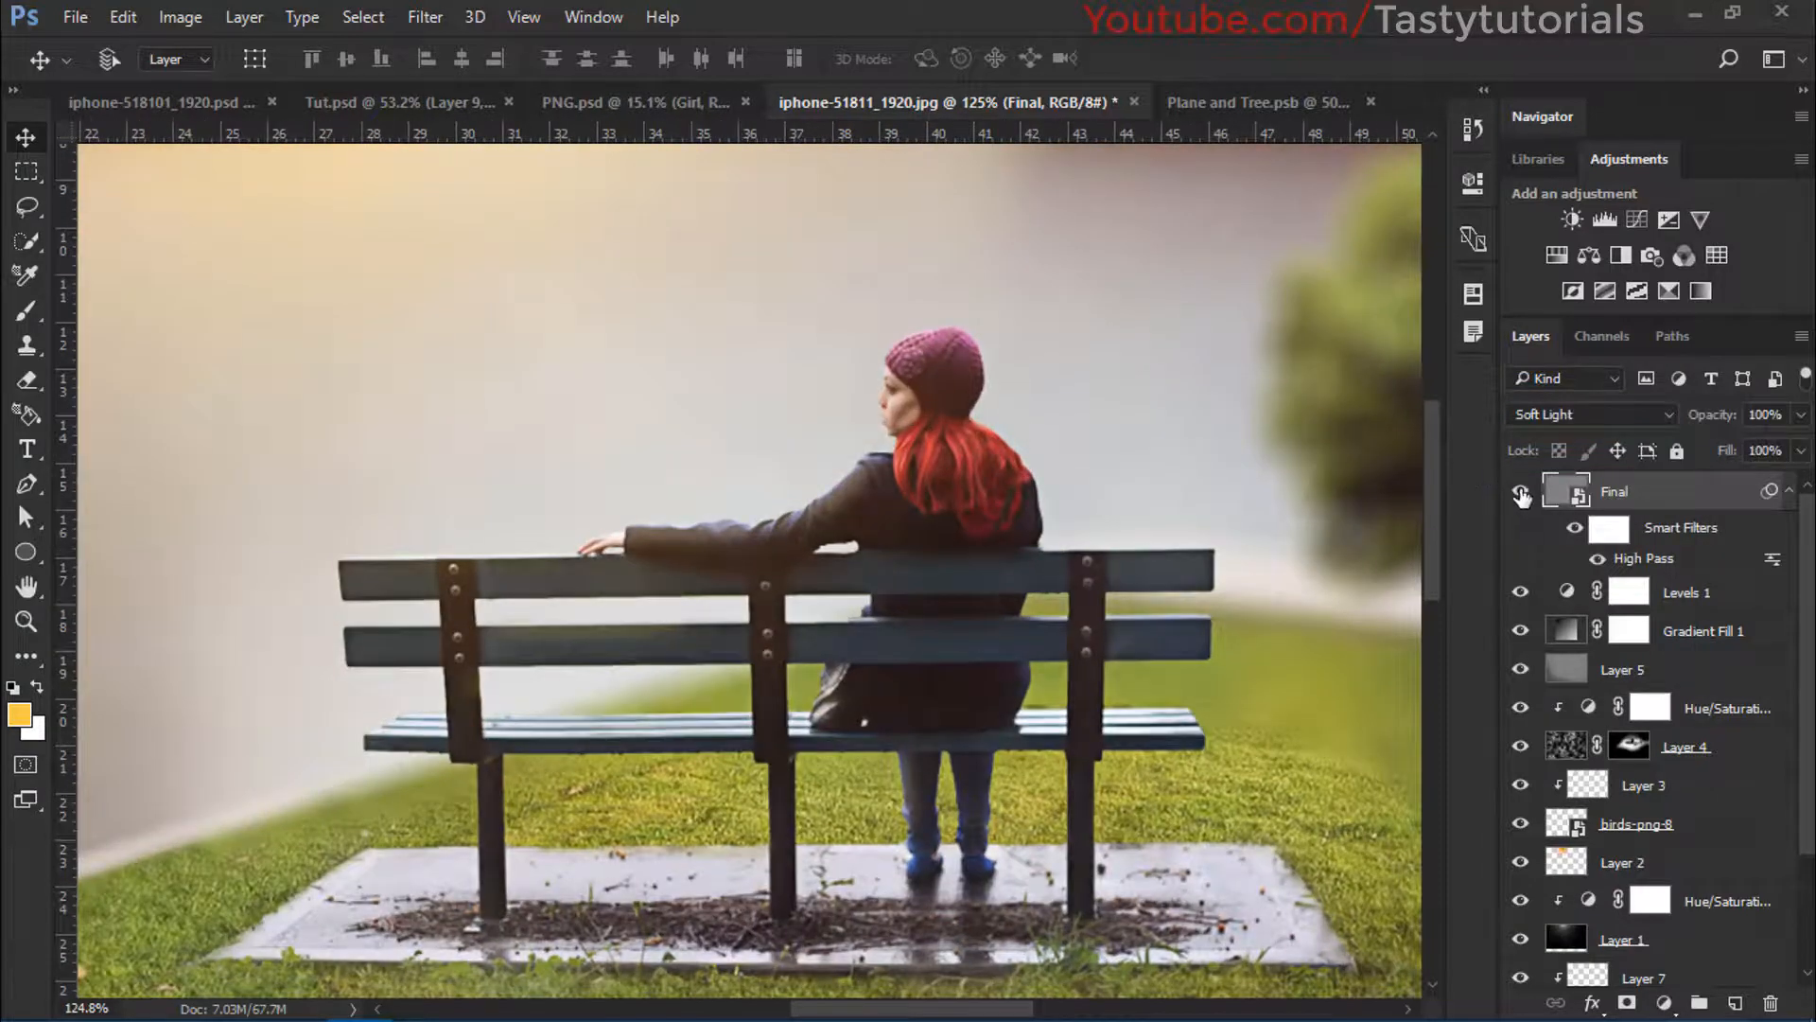
Set the Final layer's blend mode to Overlay and compare the whole image with and without the sharpening
{"action": "left_click", "coordinate": [1563, 414]}
{"action": "key", "text": "Up"}
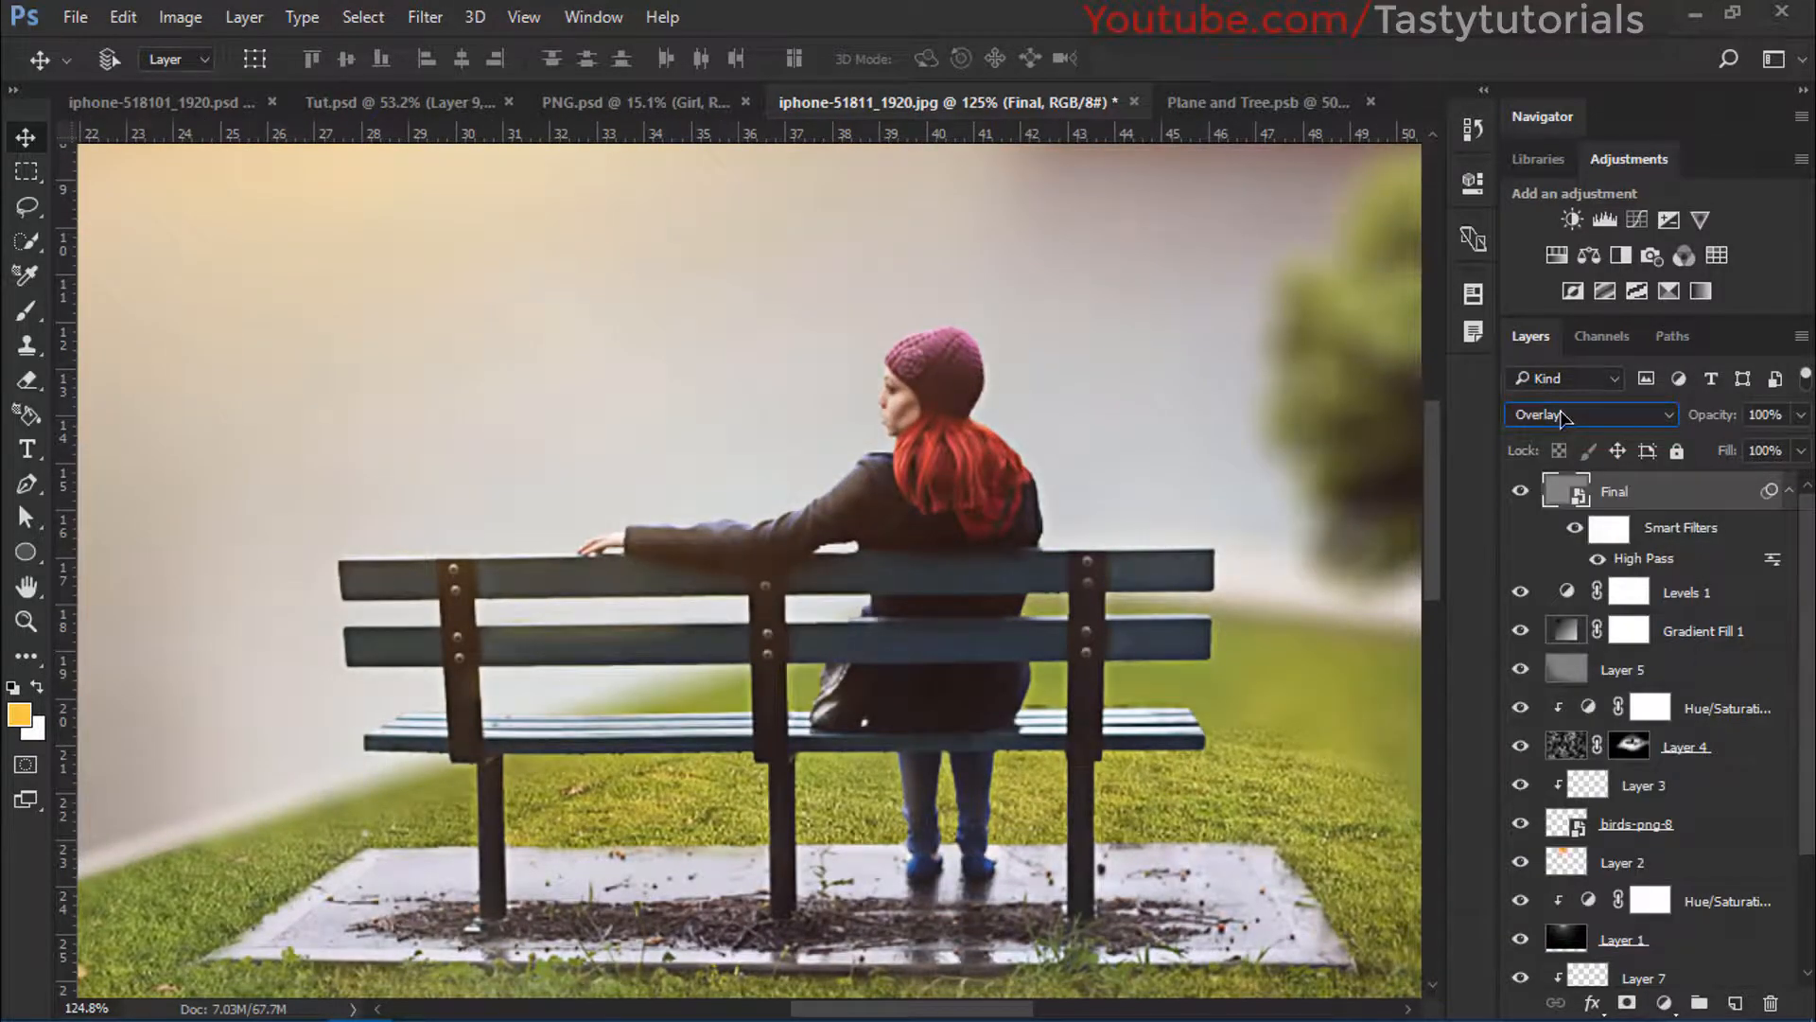
{"action": "left_click", "coordinate": [1520, 491]}
{"action": "left_click", "coordinate": [1520, 492]}
{"action": "key", "text": "ctrl+0"}
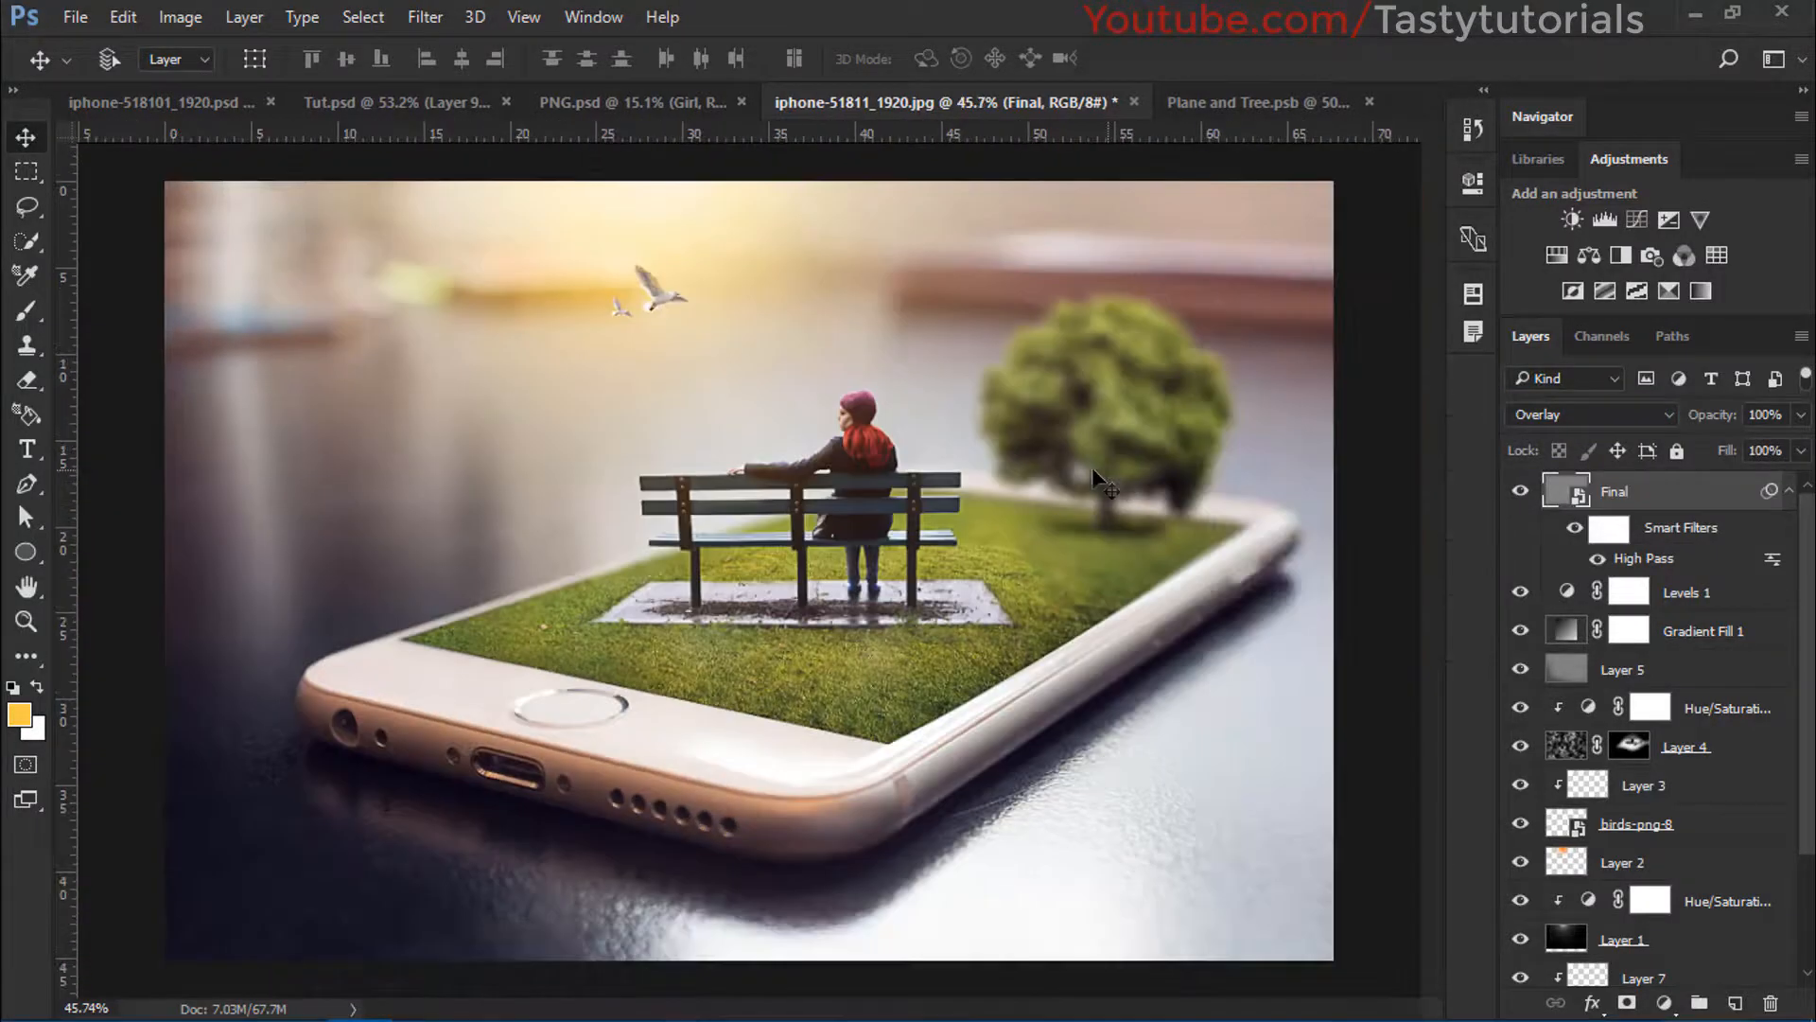